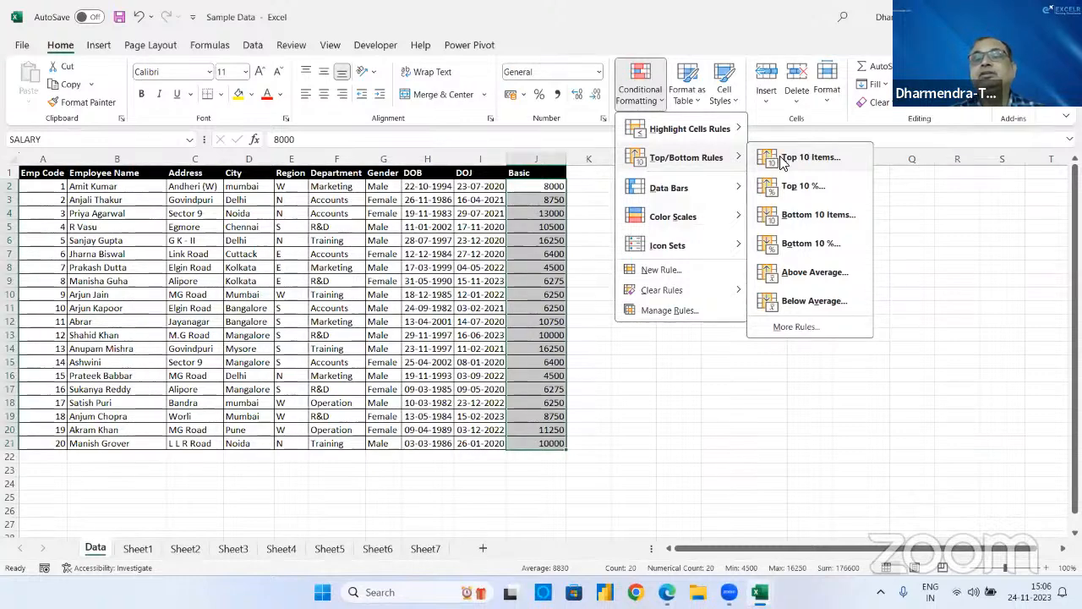
- Highlight the top 5 values in the selected Basic column with Green Fill with Dark Green Text using a Top 10 Items rule
{"action": "left_click", "coordinate": [781, 159]}
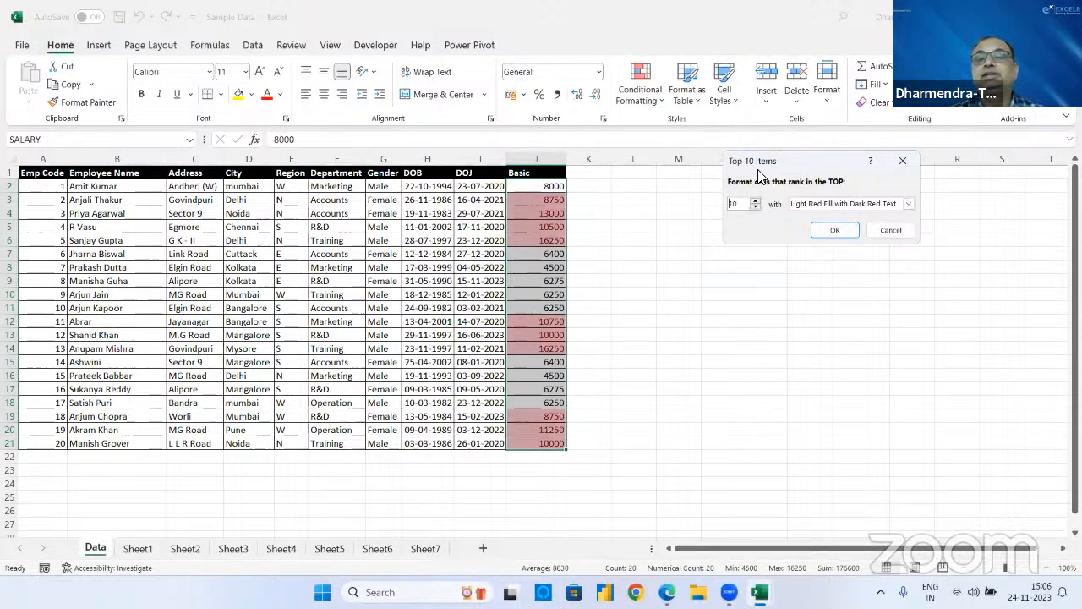
{"action": "left_click_drag", "start_coordinate": [759, 168], "coordinate": [657, 146]}
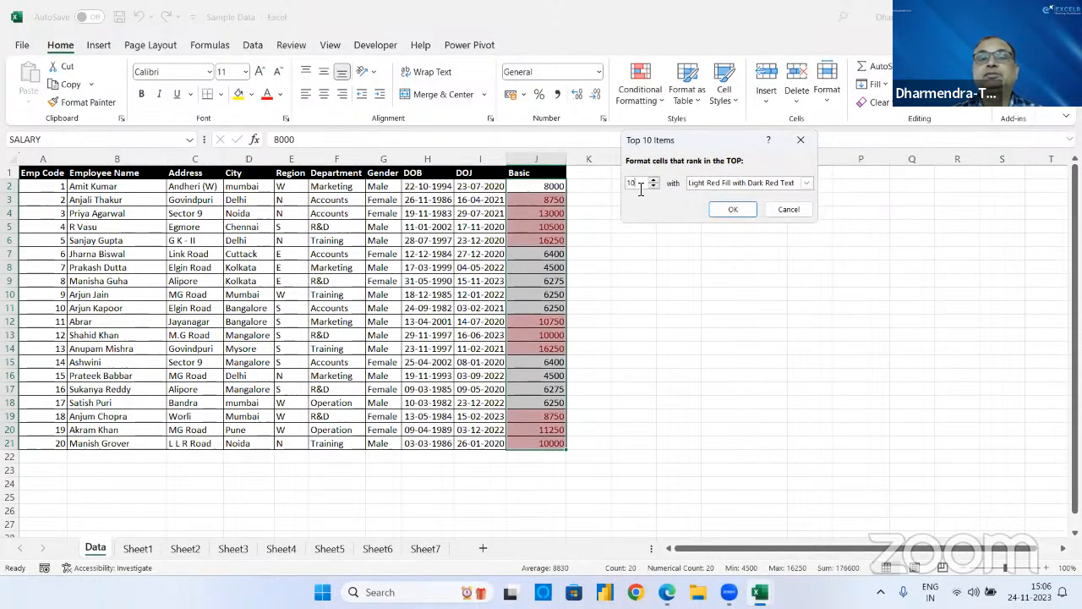
{"action": "key", "text": "BackSpace"}
{"action": "key", "text": "BackSpace"}
{"action": "type", "text": "5"}
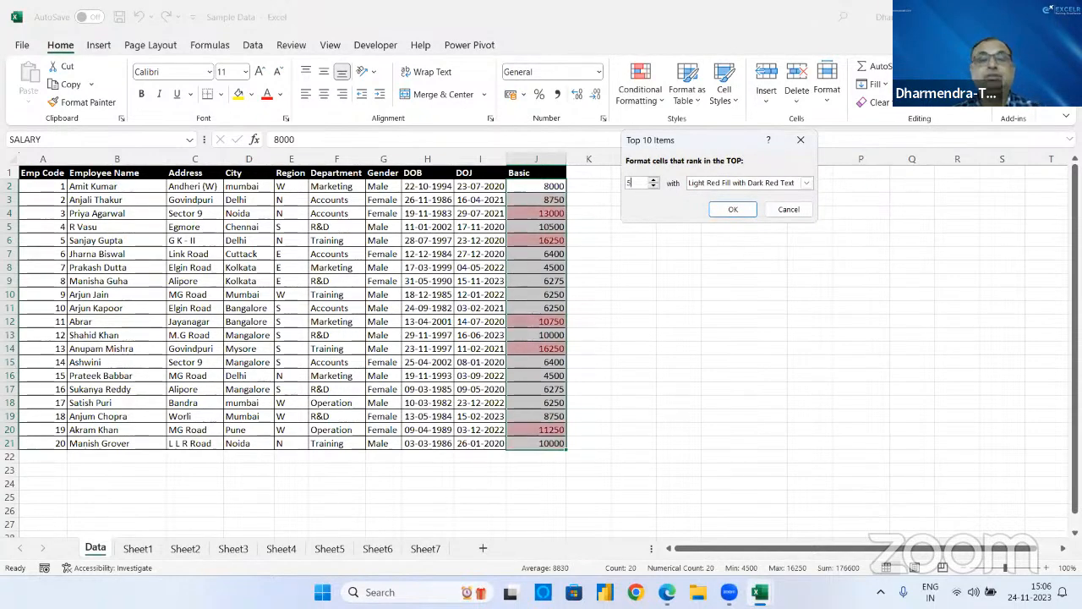
{"action": "left_click", "coordinate": [808, 183]}
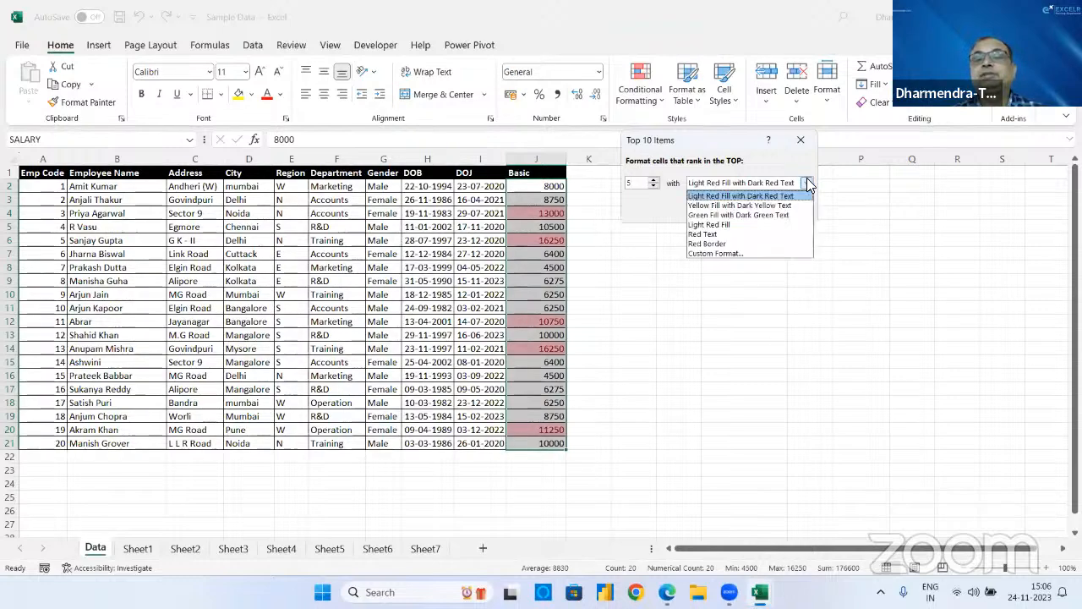
{"action": "left_click", "coordinate": [724, 214]}
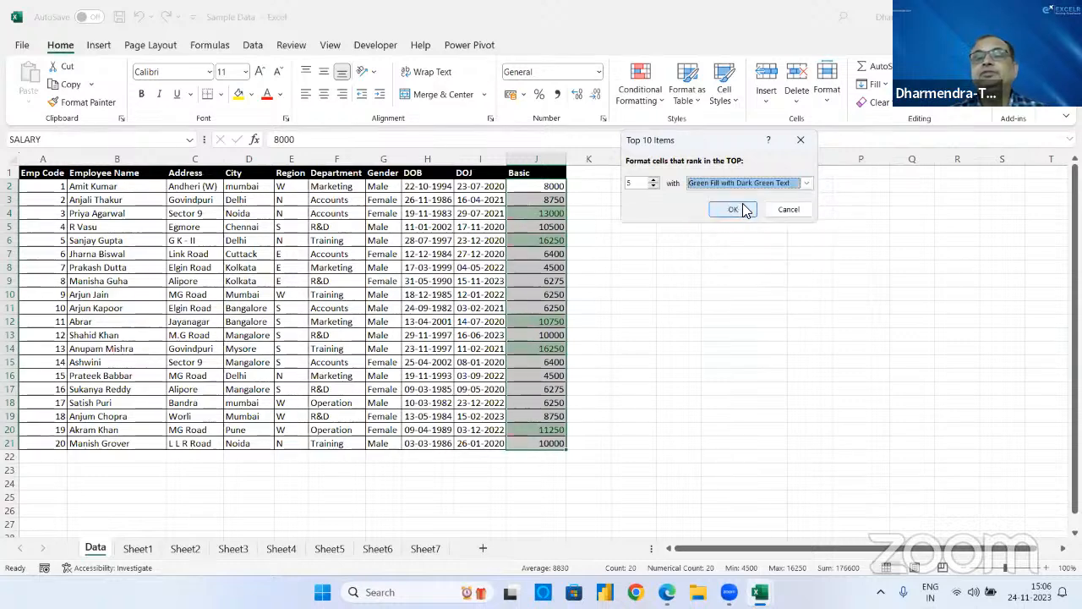
{"action": "left_click", "coordinate": [733, 212]}
- Highlight the bottom 5 Basic values with Light Red Fill with Dark Red Text using a Bottom 10 Items rule
{"action": "left_click", "coordinate": [636, 101]}
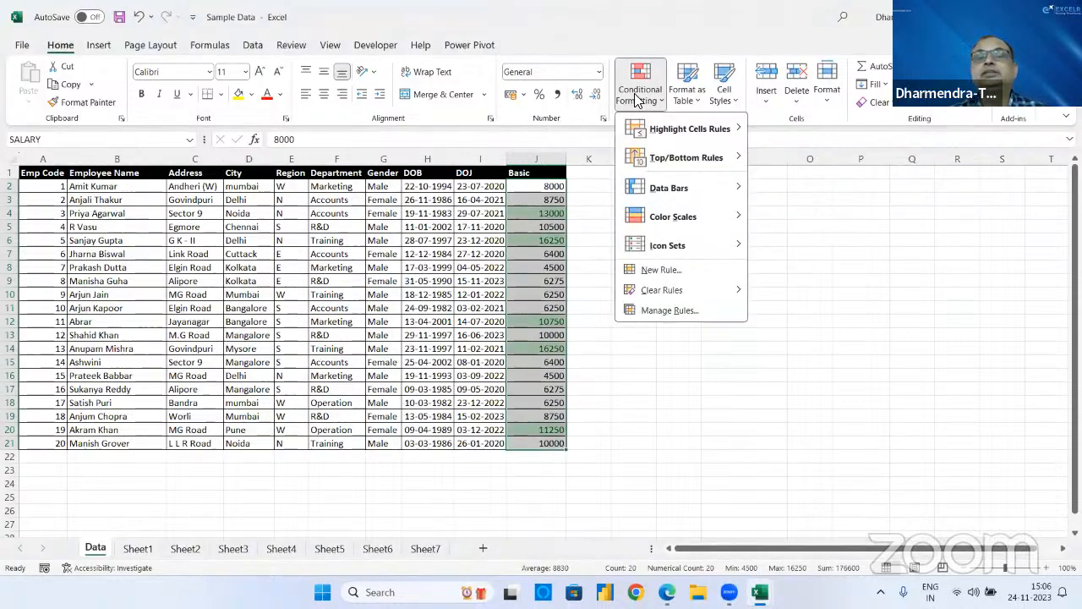
{"action": "mouse_move", "coordinate": [655, 157]}
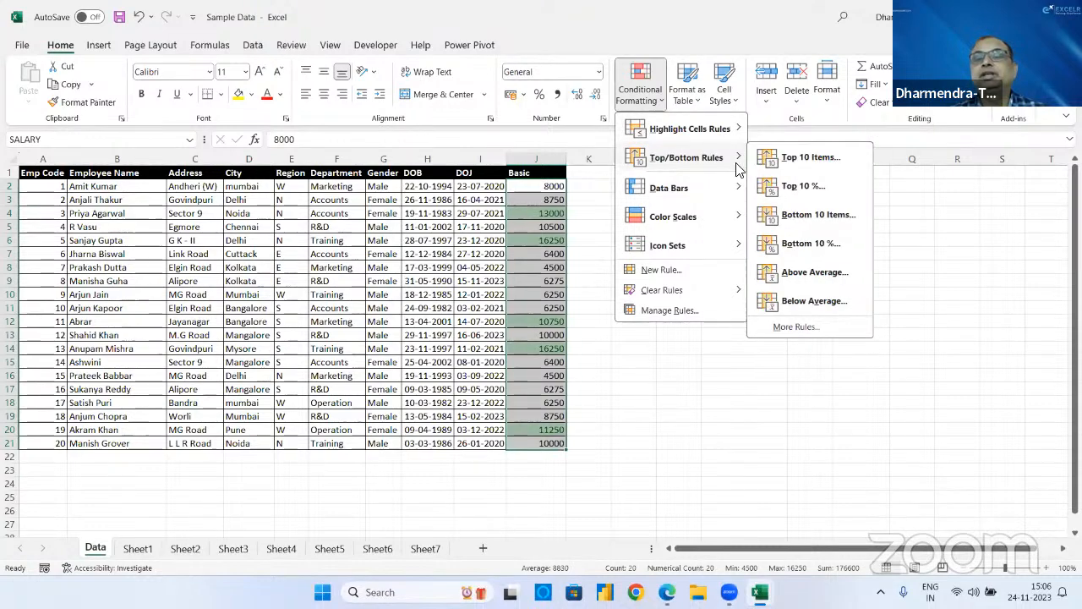
{"action": "left_click", "coordinate": [816, 216]}
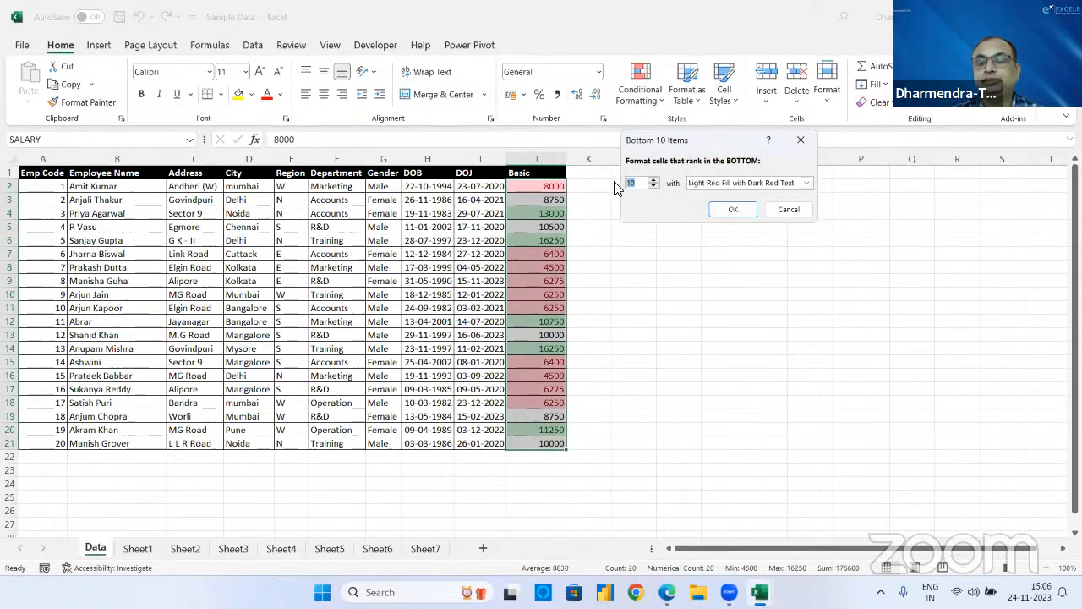
{"action": "type", "text": "5"}
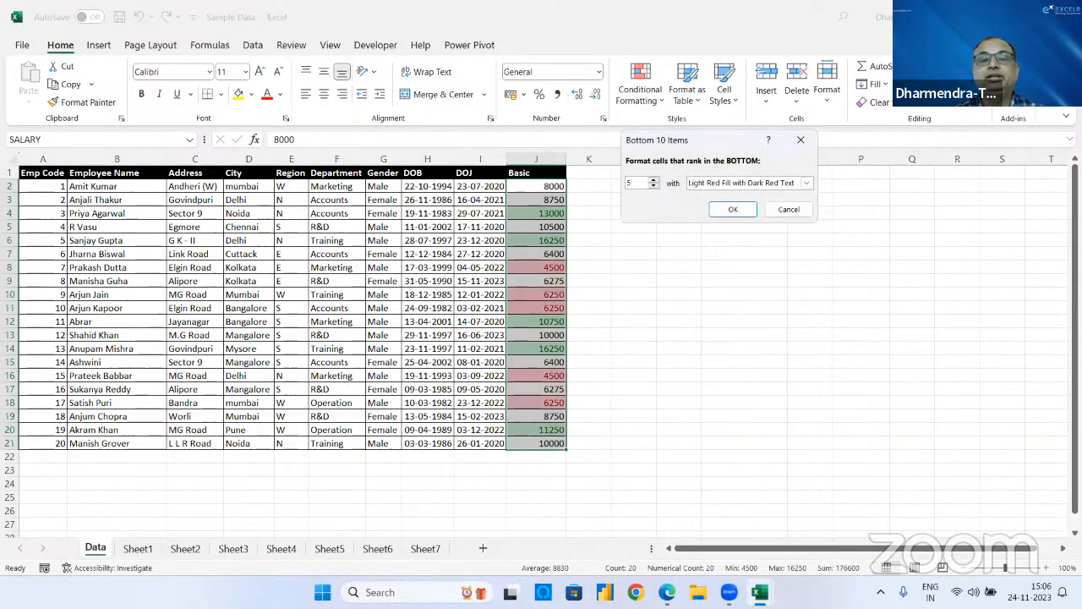
{"action": "left_click", "coordinate": [748, 210]}
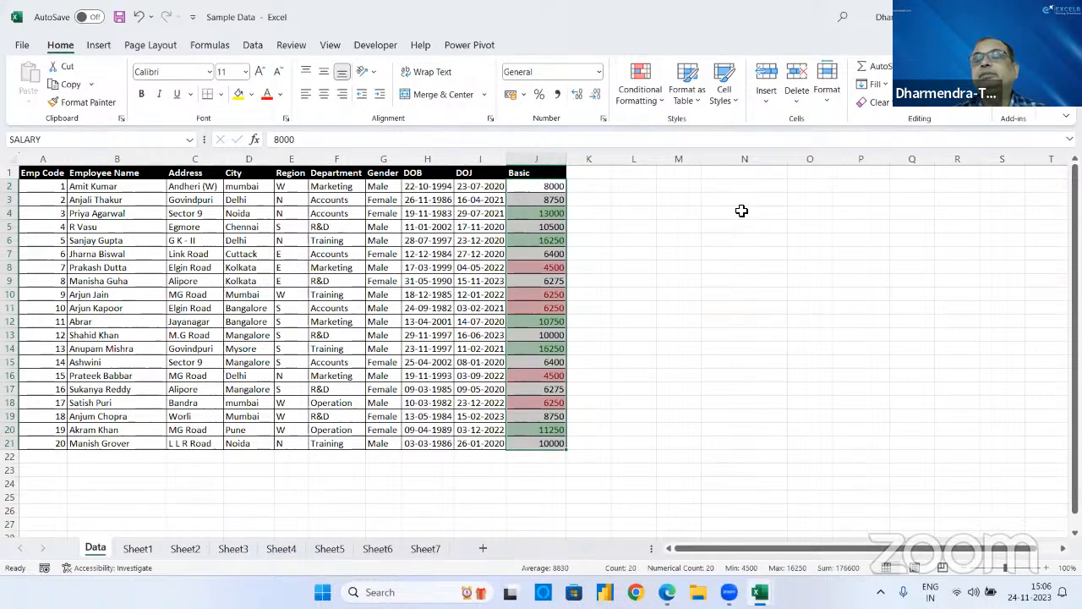
- Clear the top 5 and bottom 5 conditional formatting rules from the selected Basic cells
{"action": "left_click", "coordinate": [651, 103]}
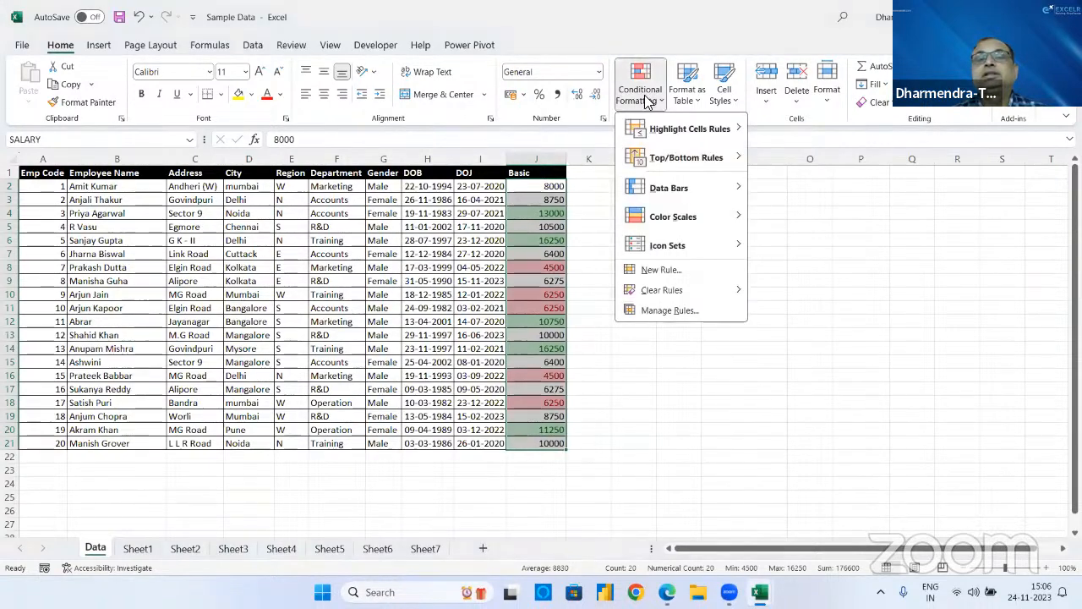
{"action": "mouse_move", "coordinate": [664, 291]}
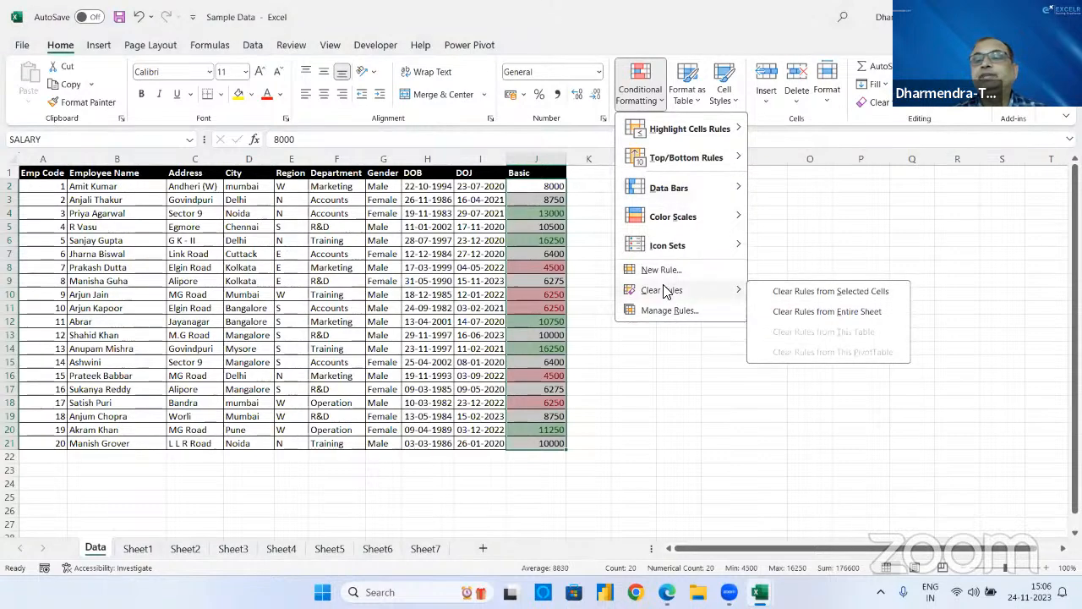
{"action": "left_click", "coordinate": [778, 292]}
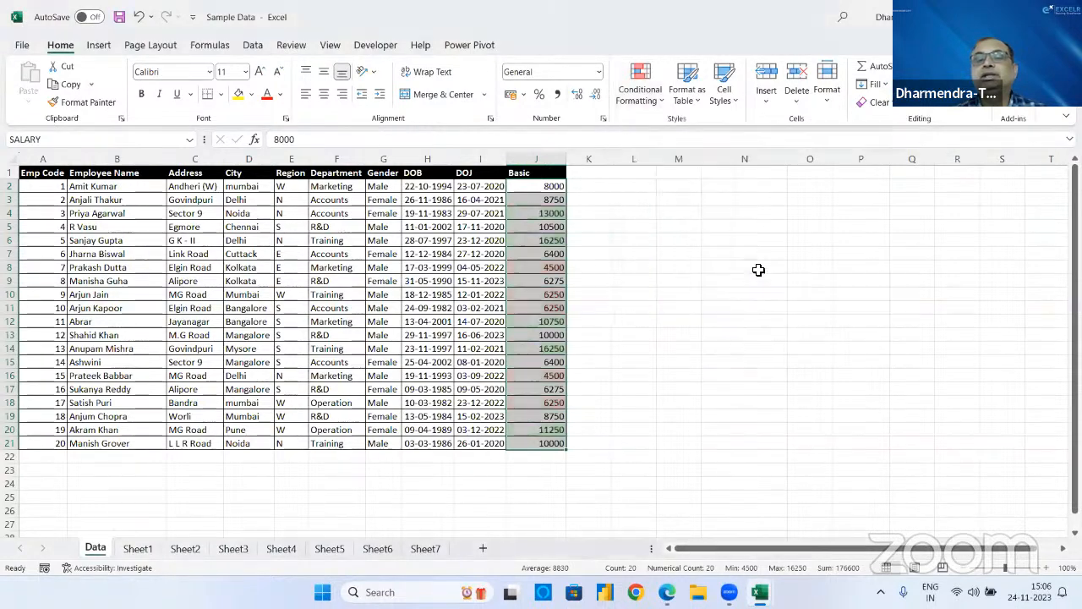
- Highlight the top 10% of the Basic values with Yellow Fill with Dark Yellow Text
{"action": "left_click", "coordinate": [653, 101]}
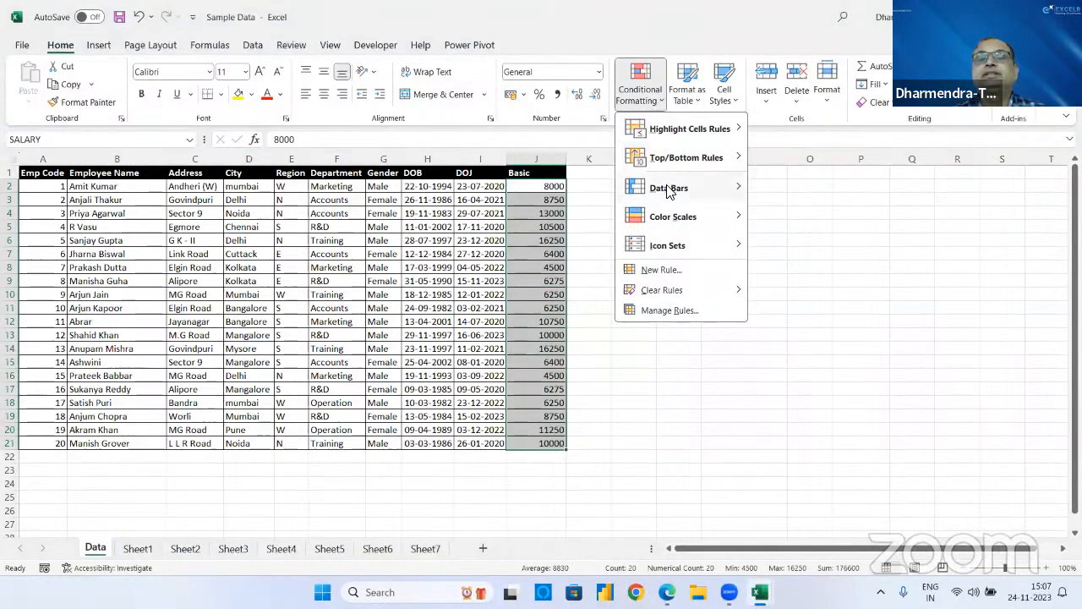
{"action": "mouse_move", "coordinate": [681, 157]}
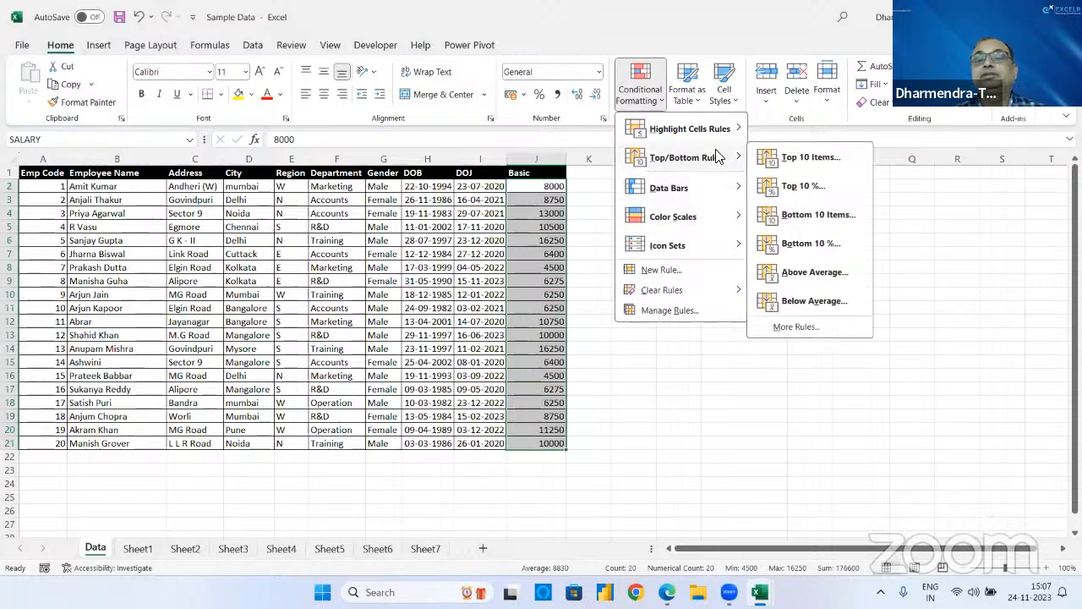
{"action": "left_click", "coordinate": [800, 185]}
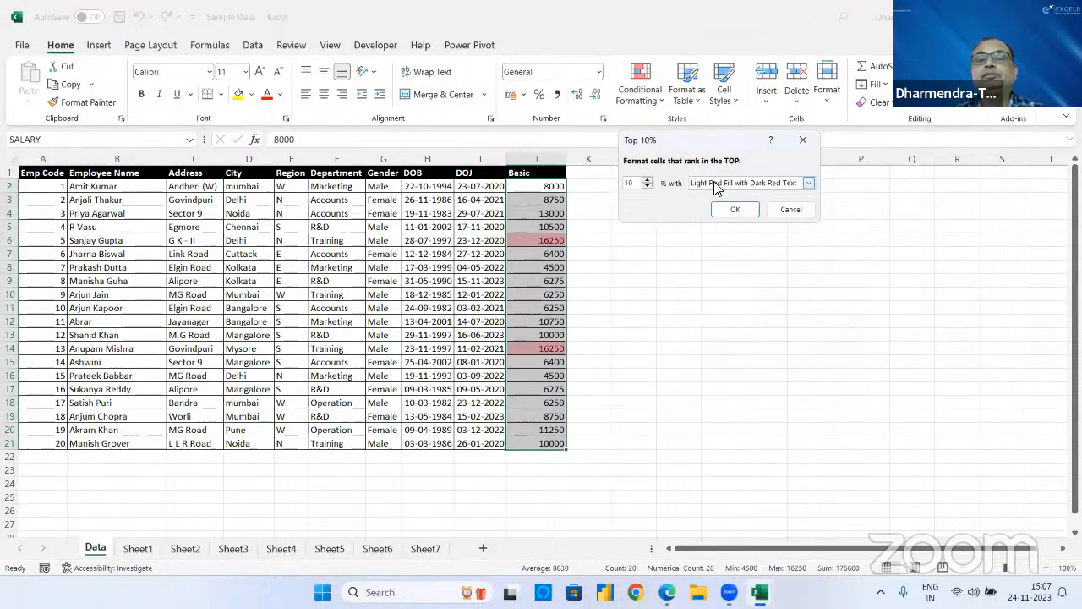
{"action": "left_click", "coordinate": [769, 187]}
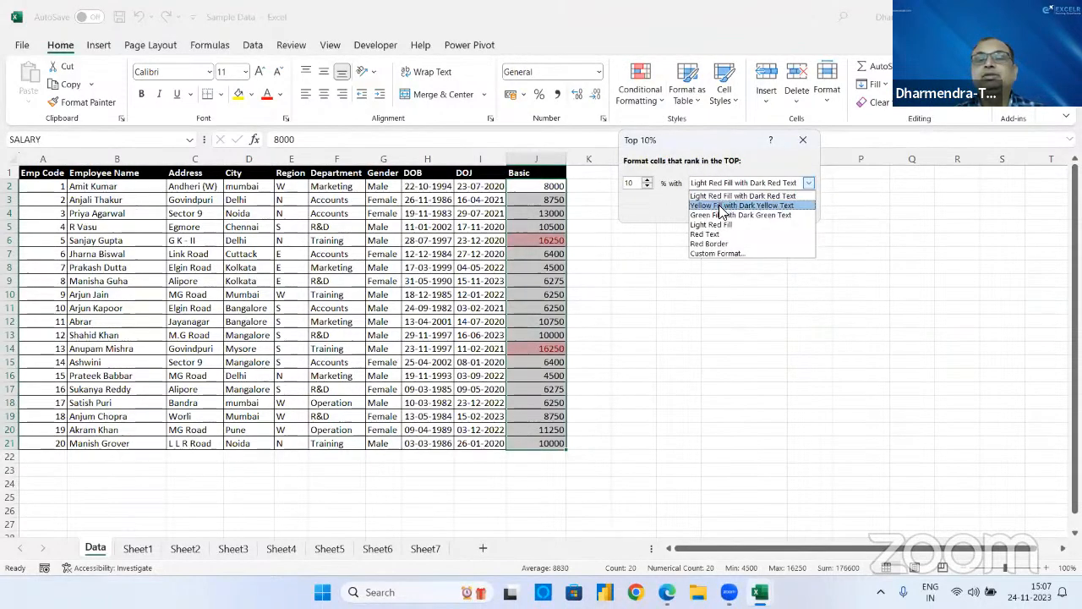
{"action": "left_click", "coordinate": [723, 207]}
{"action": "left_click", "coordinate": [723, 209]}
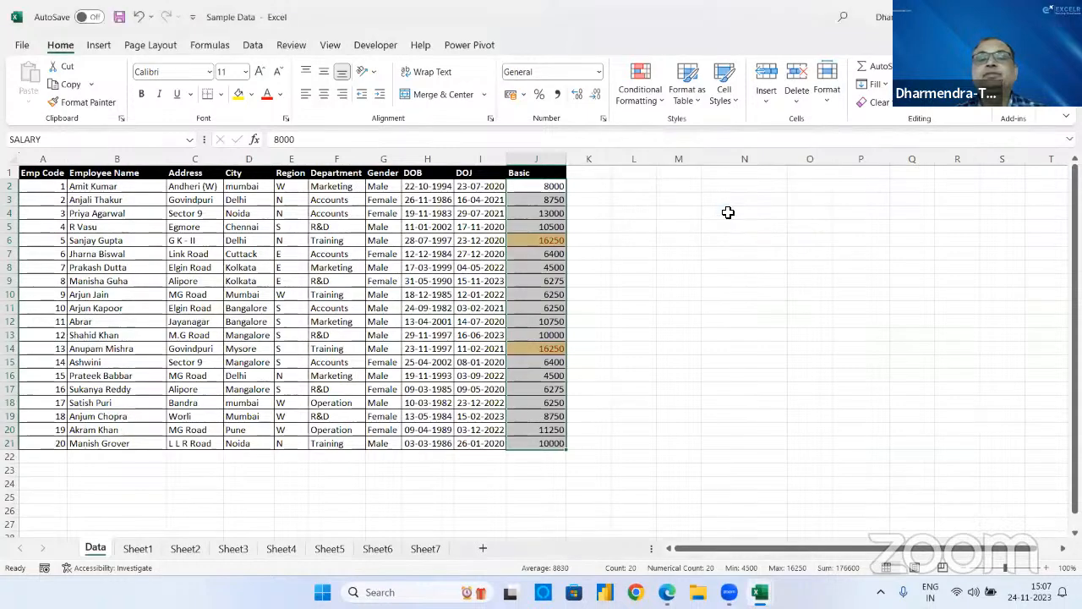
- Highlight the bottom 10% of the Basic values with Light Red Fill with Dark Red Text
{"action": "left_click", "coordinate": [657, 108]}
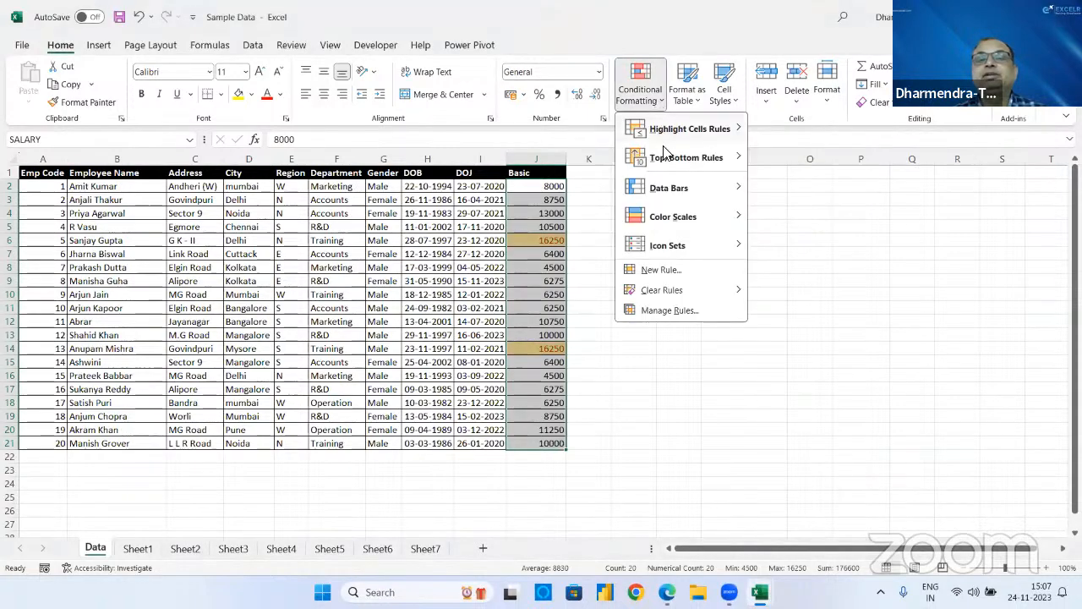
{"action": "mouse_move", "coordinate": [668, 157]}
{"action": "left_click", "coordinate": [822, 243]}
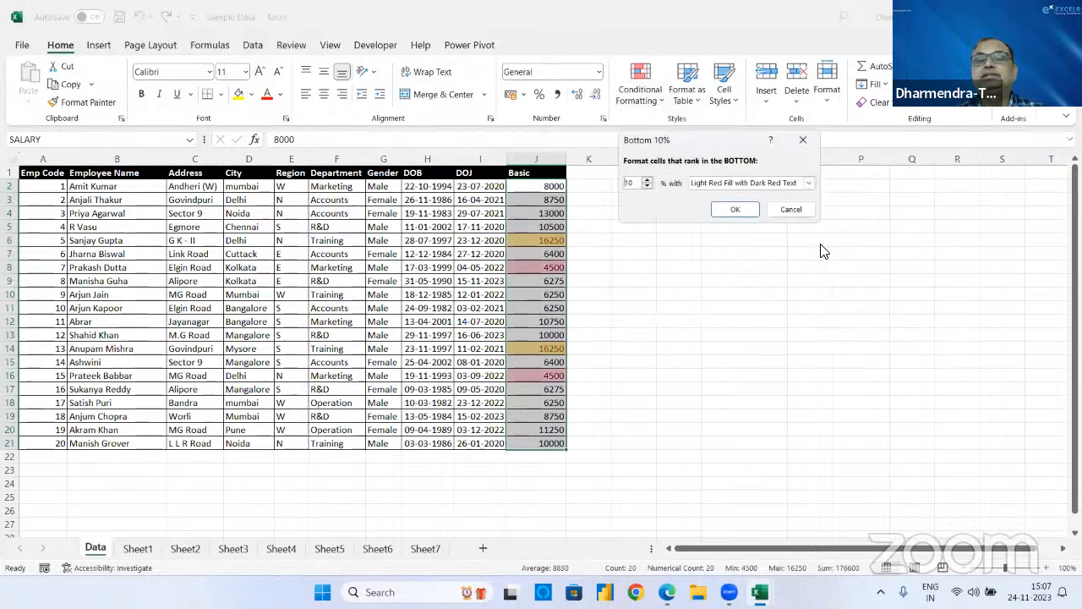
{"action": "left_click", "coordinate": [735, 209]}
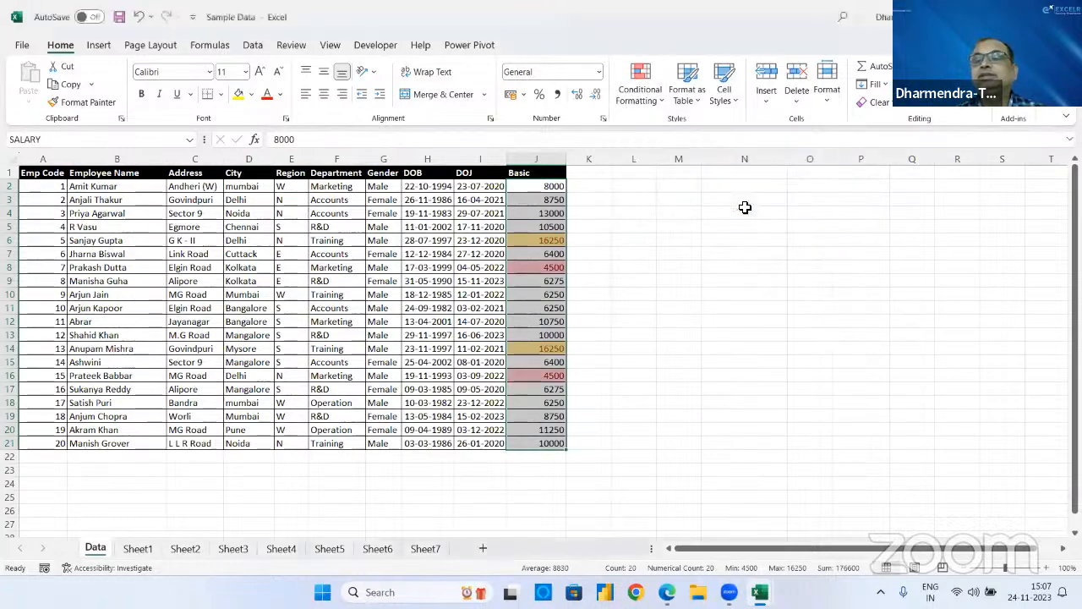
{"action": "left_click", "coordinate": [652, 102]}
{"action": "mouse_move", "coordinate": [672, 161]}
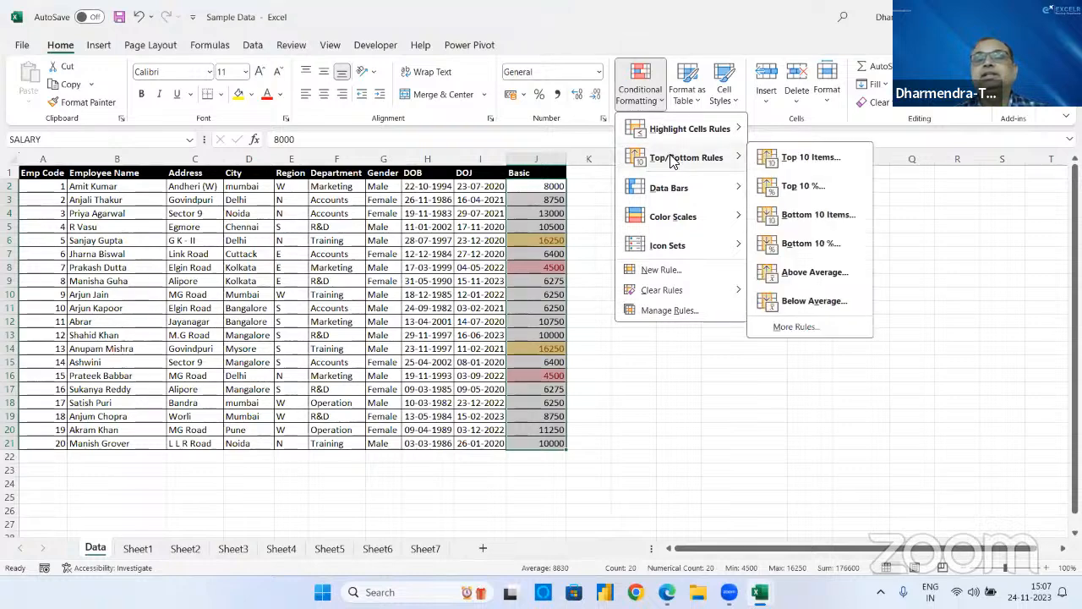
{"action": "key", "text": "Escape"}
{"action": "key", "text": "Escape"}
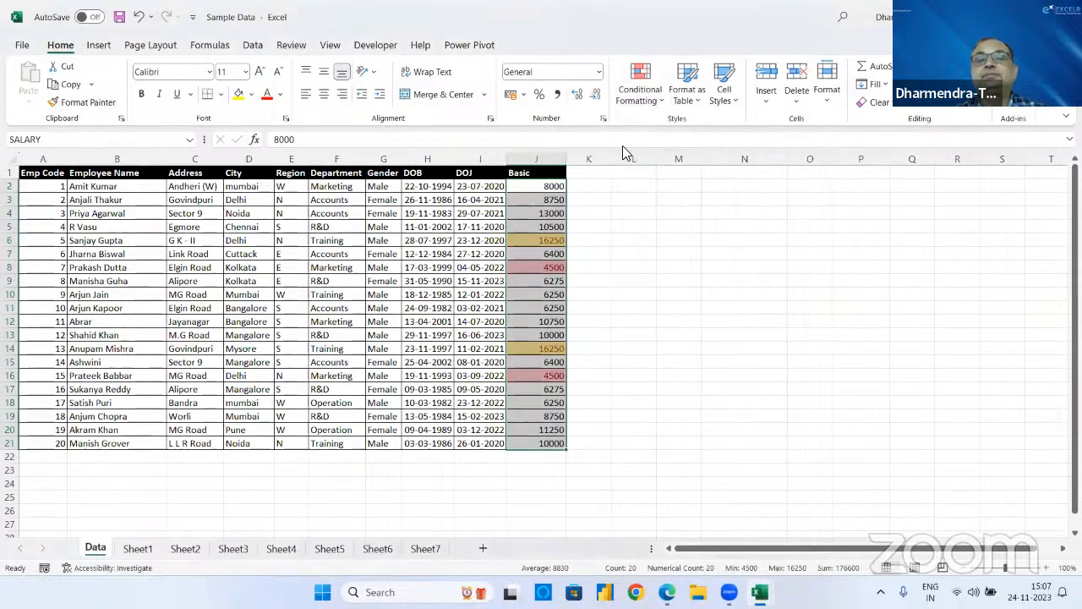
- Clear the top 10% and bottom 10% conditional formatting rules from the selected Basic cells
{"action": "left_click", "coordinate": [640, 106]}
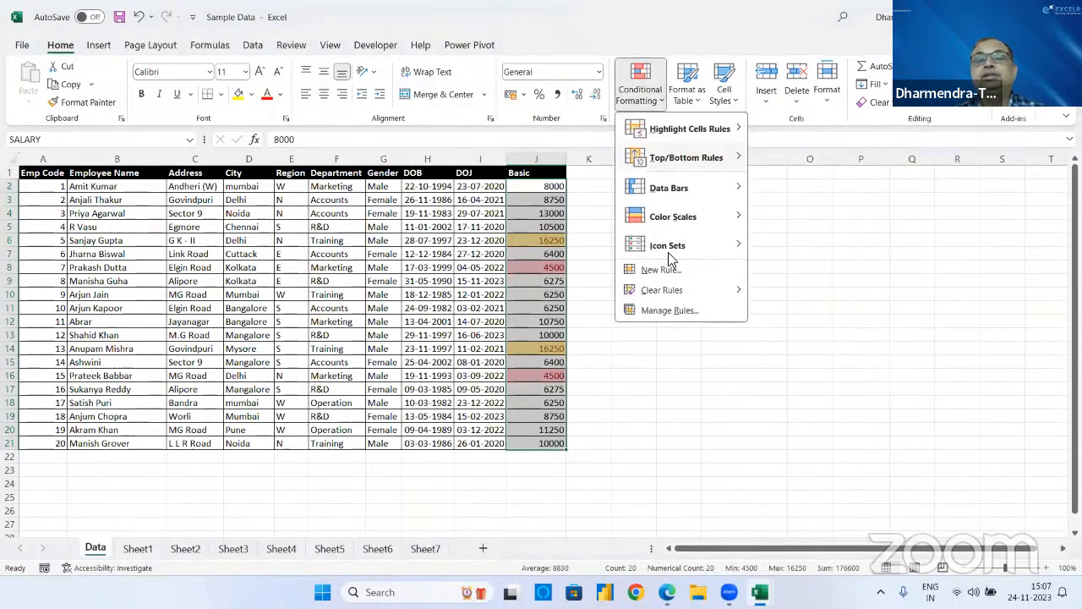
{"action": "mouse_move", "coordinate": [679, 290]}
{"action": "left_click", "coordinate": [791, 292]}
- Calculate the average of the Basic column in cell N5 with =AVERAGE(SALARY)
{"action": "left_click", "coordinate": [731, 227]}
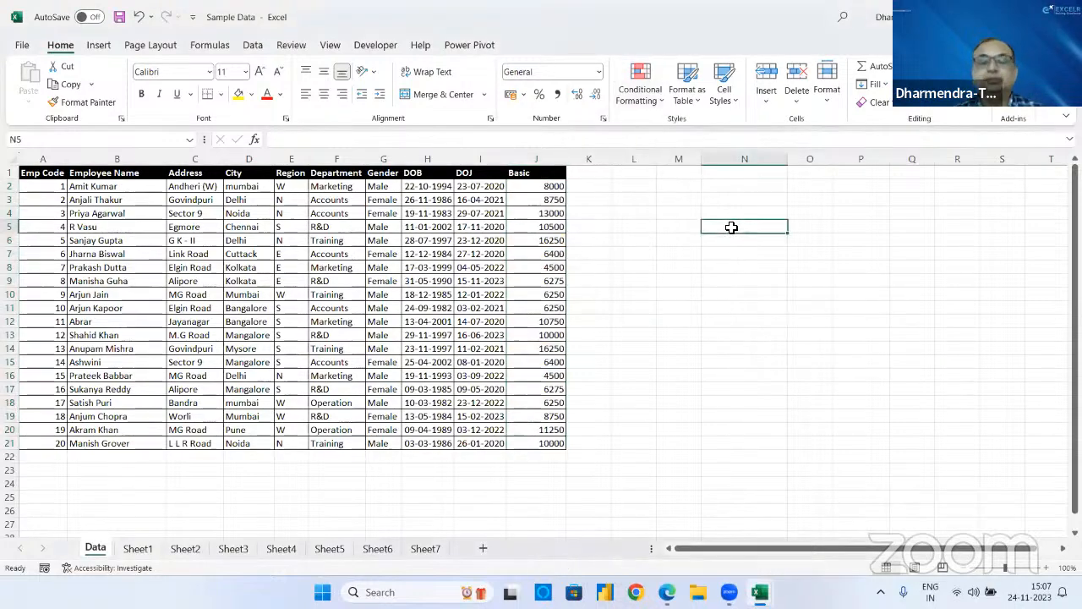
{"action": "type", "text": "=avera"}
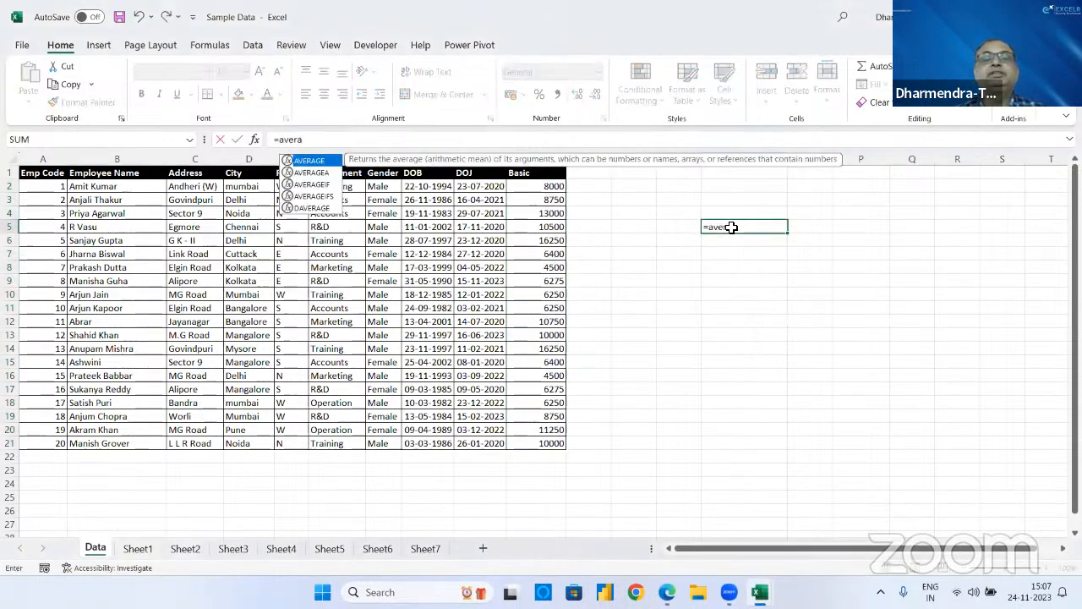
{"action": "key", "text": "Tab"}
{"action": "left_click_drag", "start_coordinate": [533, 192], "coordinate": [541, 443]}
{"action": "key", "text": "Return"}
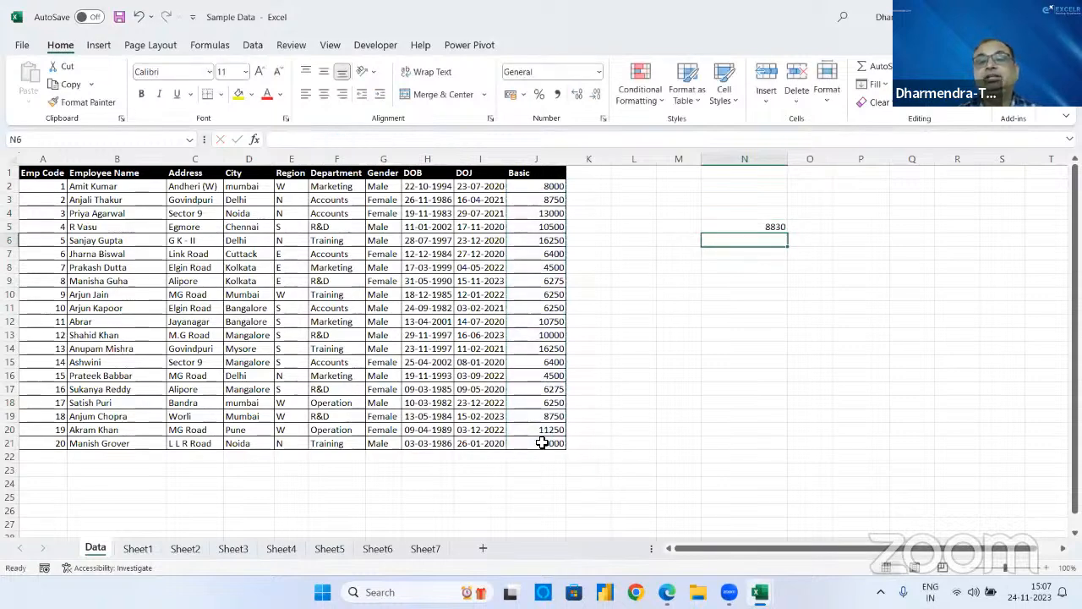
- Show the formula of N5 as text in cell O5 with FORMULATEXT and autofit the width of column O
{"action": "left_click", "coordinate": [815, 230]}
{"action": "type", "text": "=formu"}
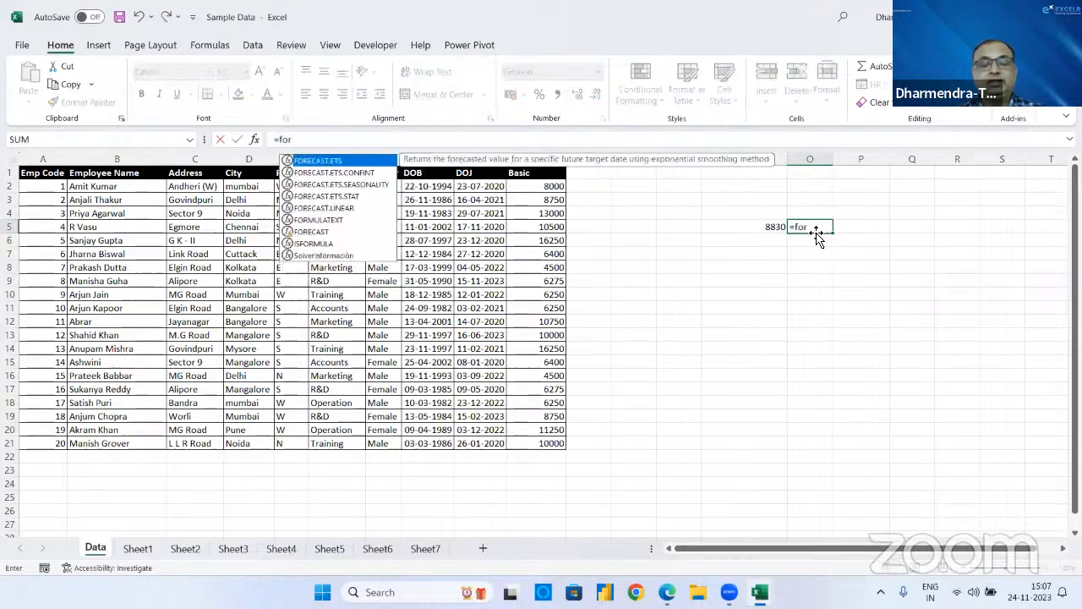
{"action": "key", "text": "Tab"}
{"action": "type", "text": "n5"}
{"action": "key", "text": "Return"}
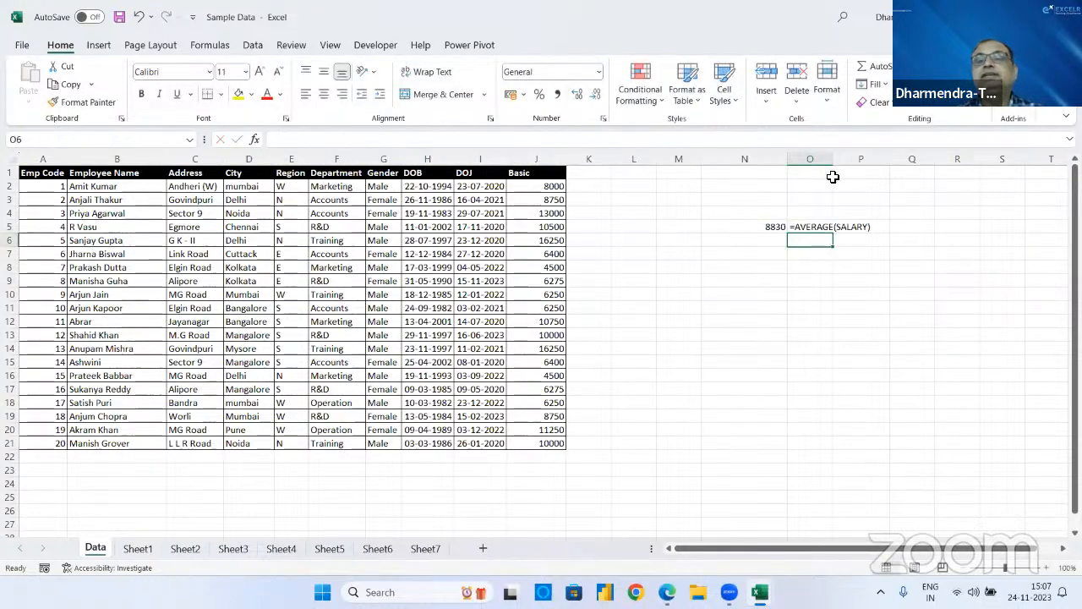
{"action": "double_click", "coordinate": [833, 158]}
{"action": "left_click", "coordinate": [680, 256]}
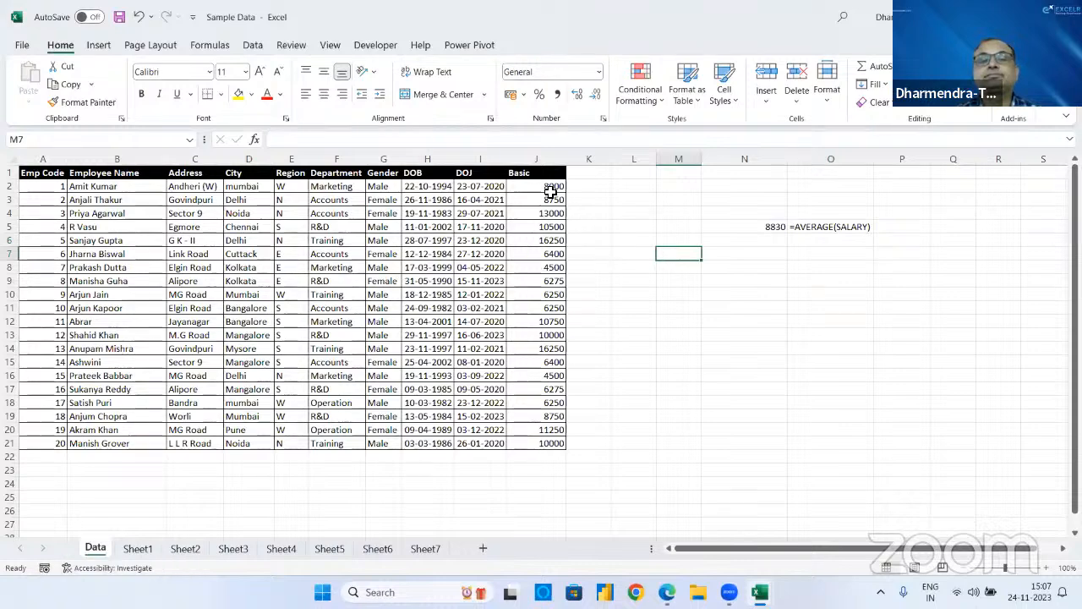
- Highlight the Basic values in J2:J21 that are above average with Yellow Fill with Dark Yellow Text
{"action": "left_click", "coordinate": [551, 193]}
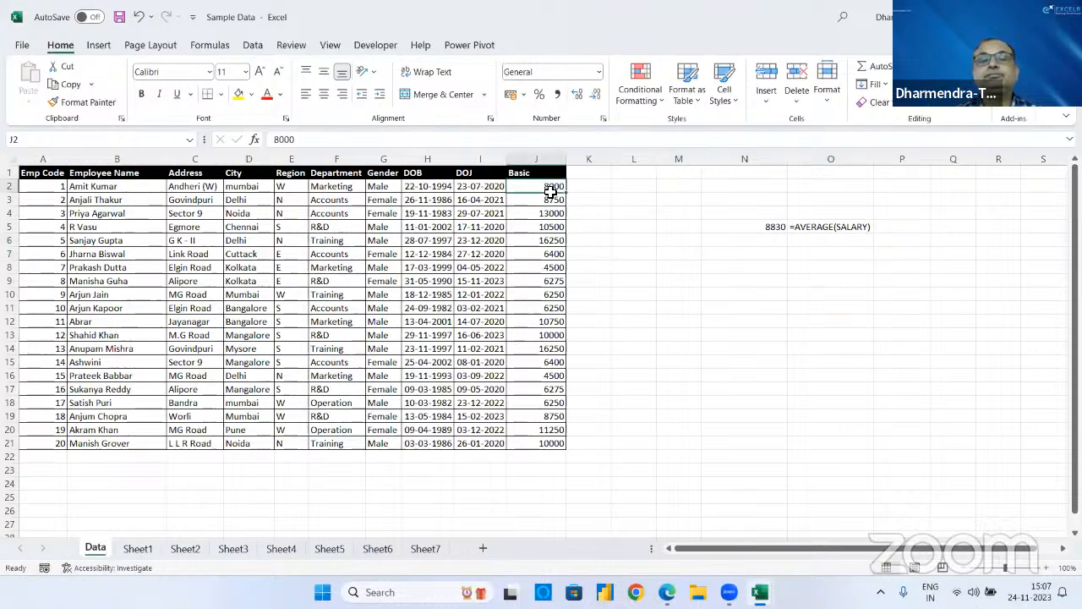
{"action": "left_click", "coordinate": [757, 228]}
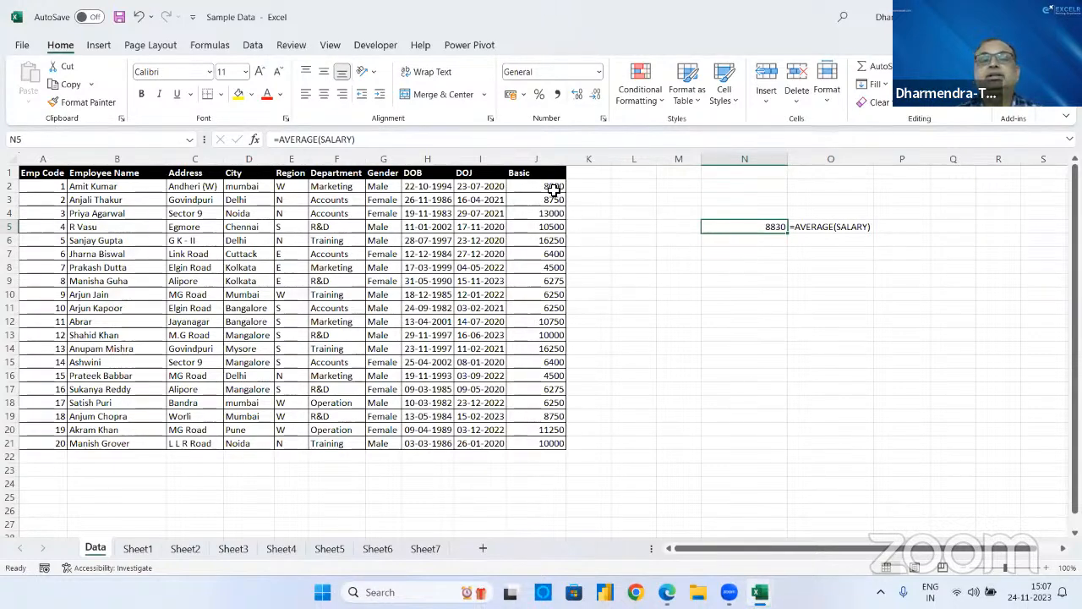
{"action": "left_click_drag", "start_coordinate": [554, 188], "coordinate": [554, 441]}
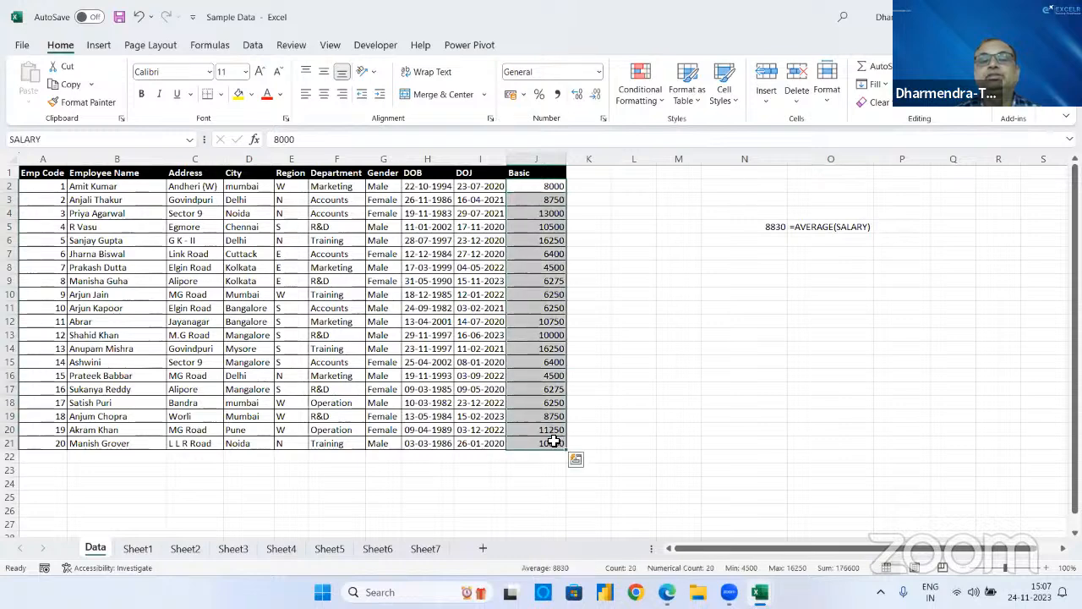
{"action": "left_click", "coordinate": [647, 99]}
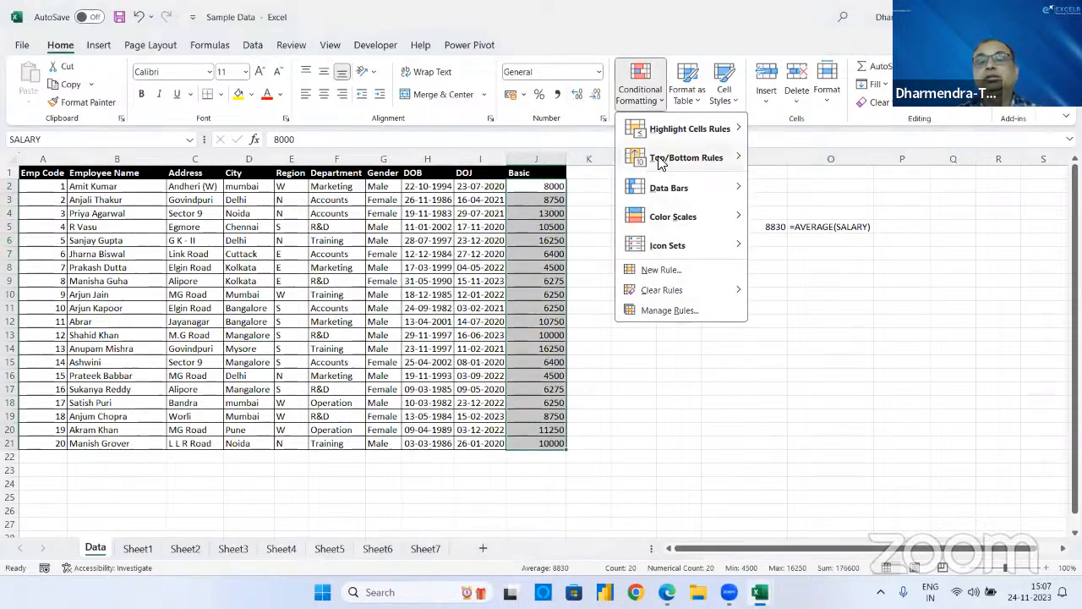
{"action": "mouse_move", "coordinate": [660, 163]}
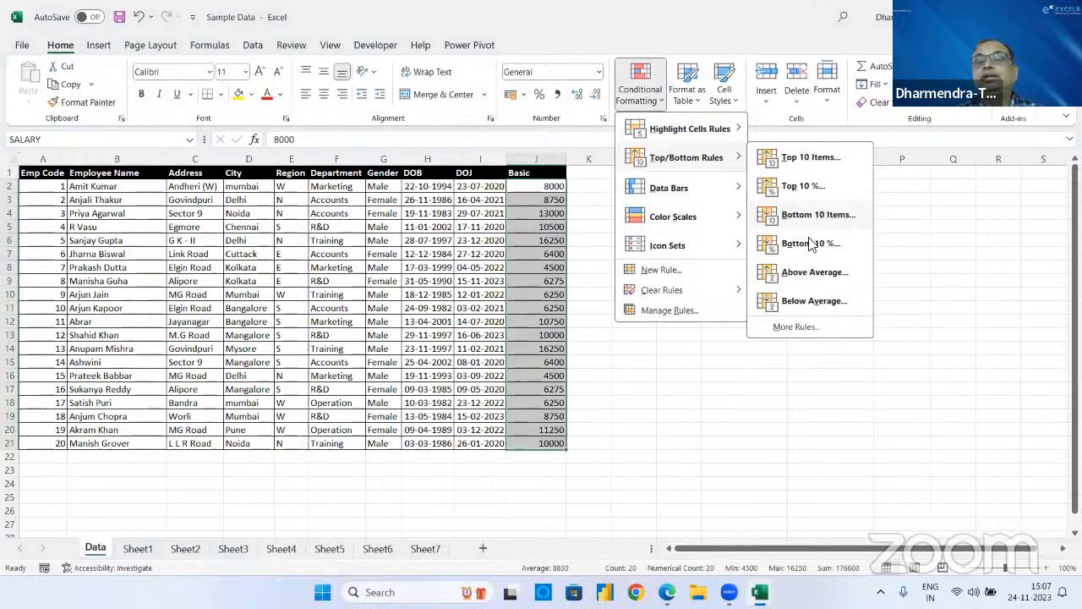
{"action": "left_click", "coordinate": [794, 274]}
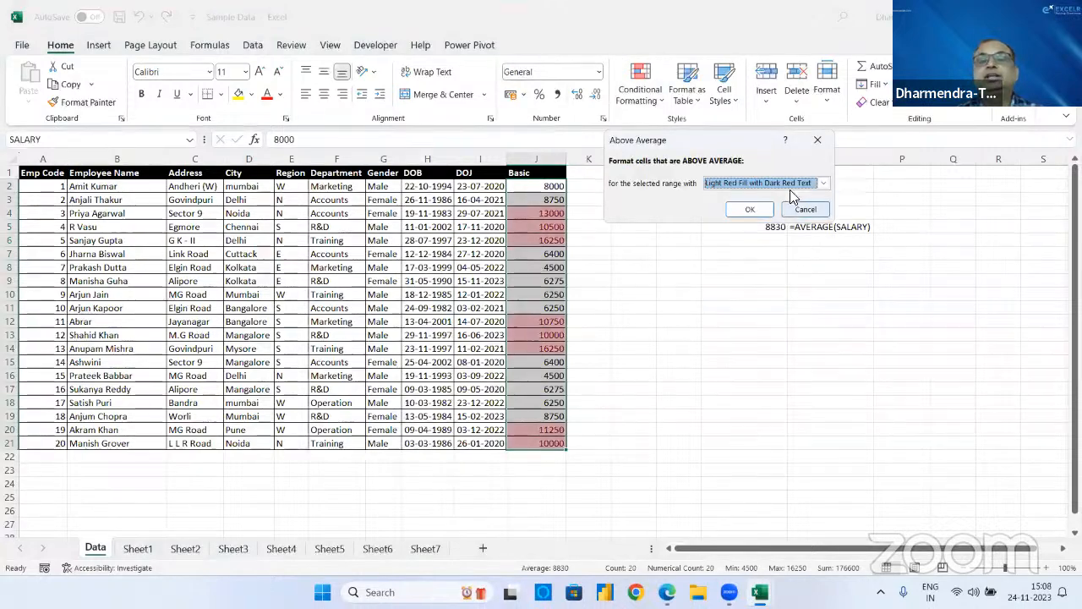
{"action": "left_click", "coordinate": [819, 183]}
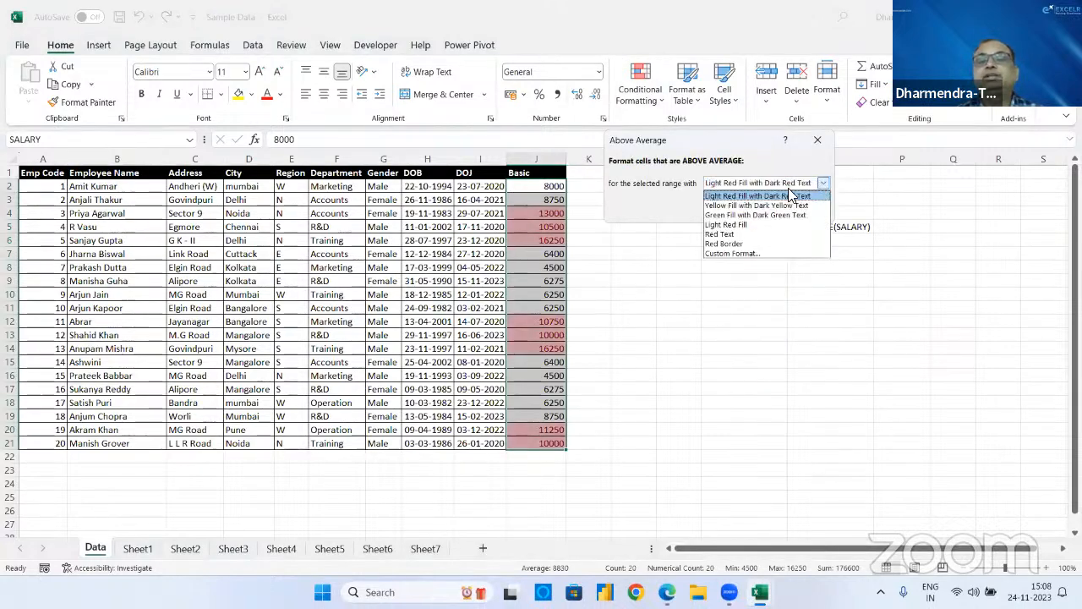
{"action": "left_click", "coordinate": [744, 206]}
{"action": "left_click", "coordinate": [749, 211]}
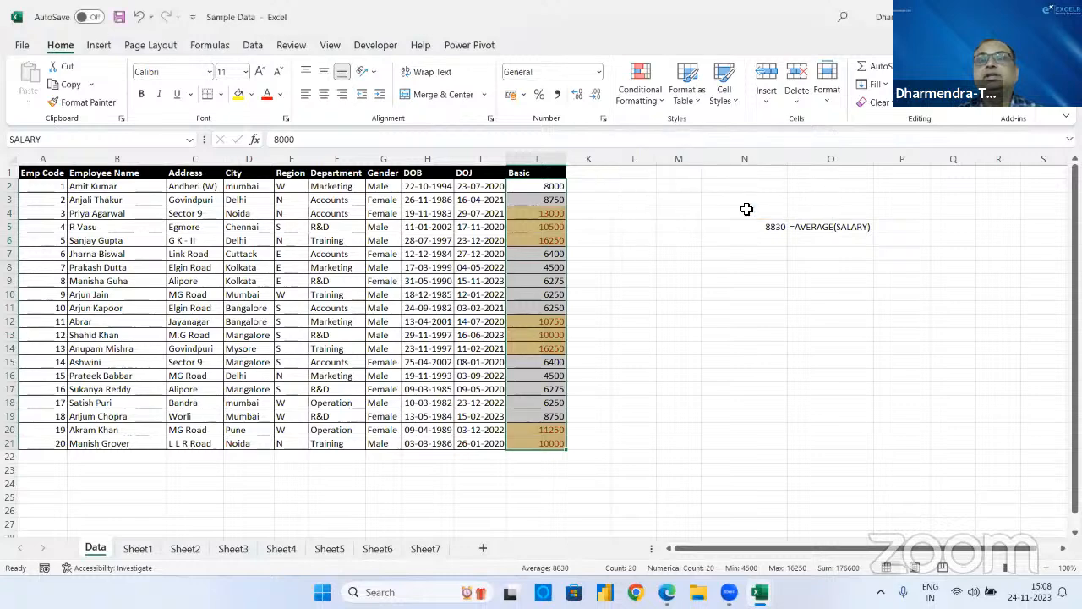
- Highlight the below-average Basic values with Light Red Fill with Dark Red Text
{"action": "left_click", "coordinate": [649, 101]}
{"action": "mouse_move", "coordinate": [655, 158]}
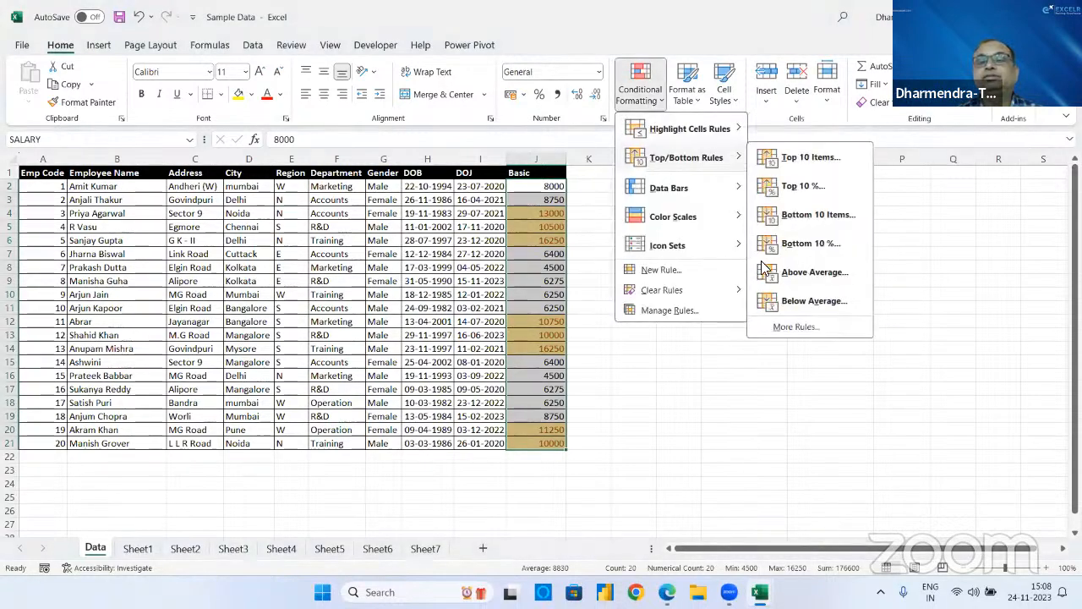
{"action": "left_click", "coordinate": [795, 301]}
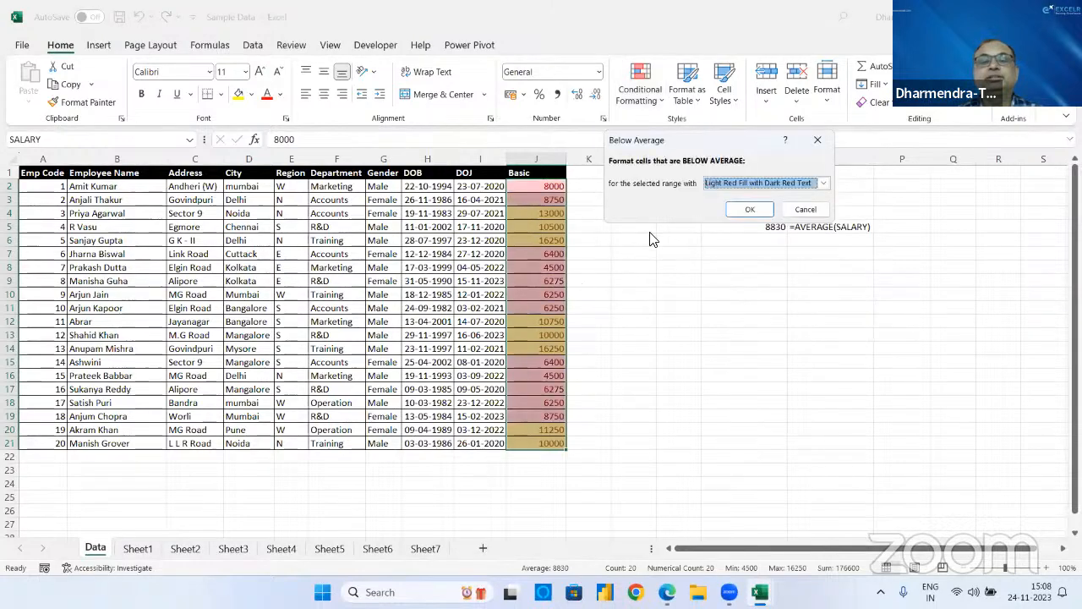
{"action": "left_click", "coordinate": [748, 211]}
{"action": "left_click", "coordinate": [643, 95]}
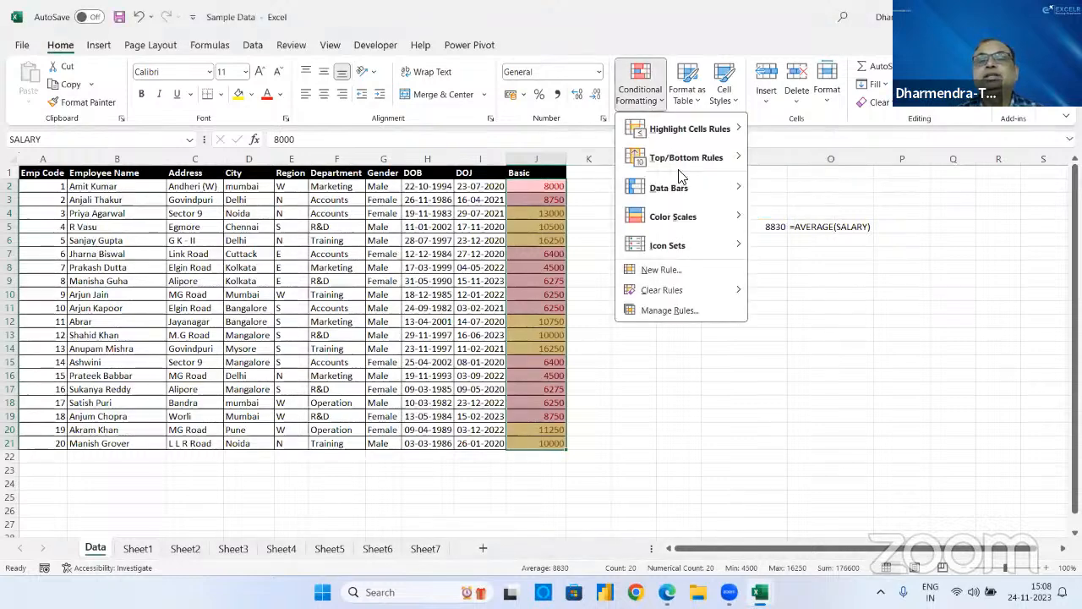
{"action": "left_click", "coordinate": [790, 312]}
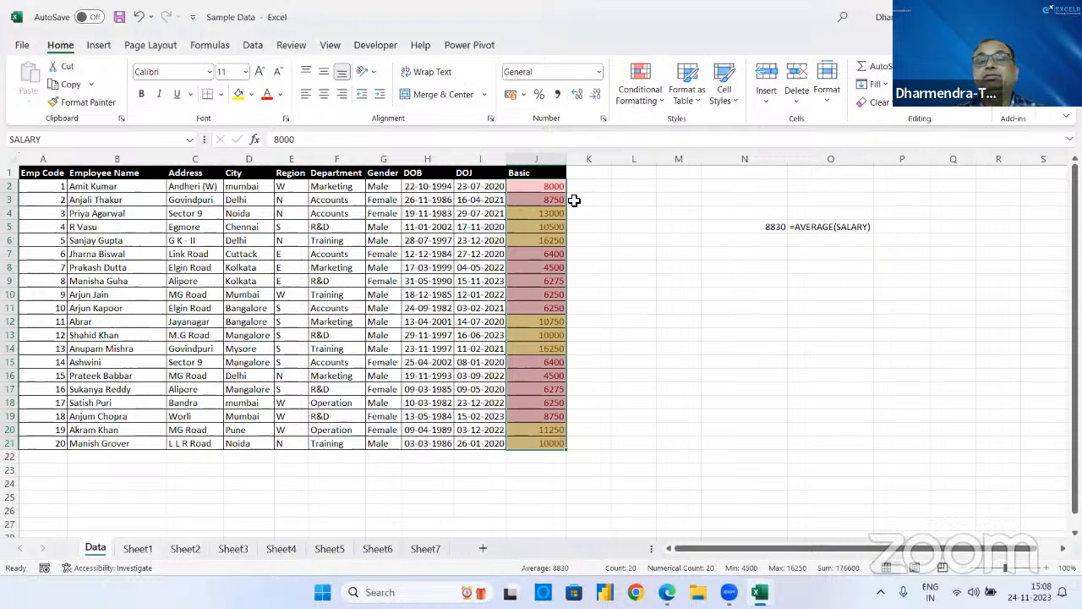
- Clear the conditional formatting rules from the entire sheet
{"action": "left_click", "coordinate": [641, 93]}
{"action": "mouse_move", "coordinate": [663, 290]}
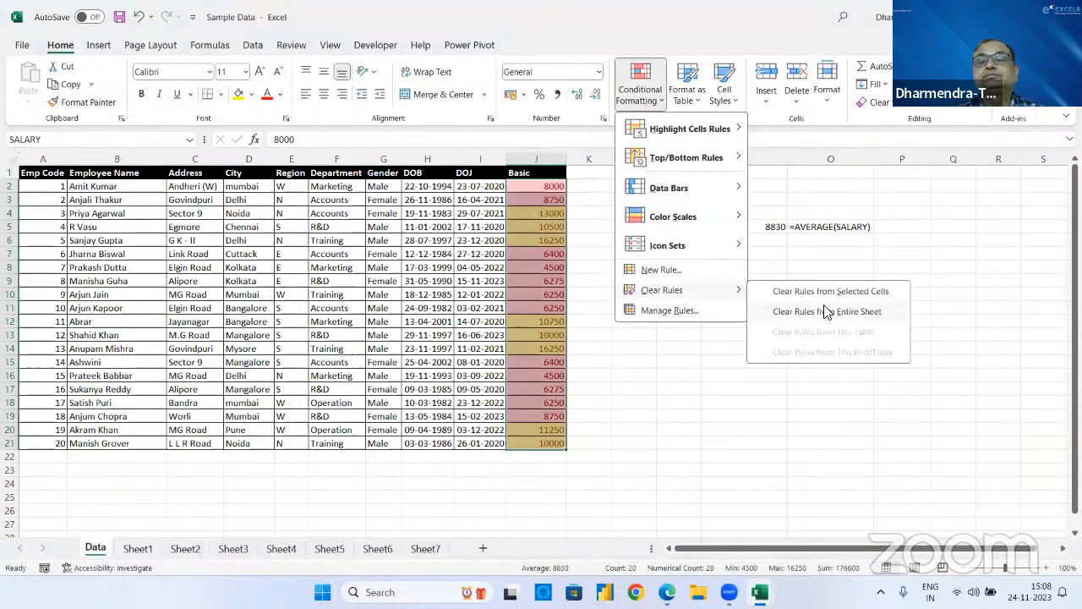
{"action": "left_click", "coordinate": [818, 312]}
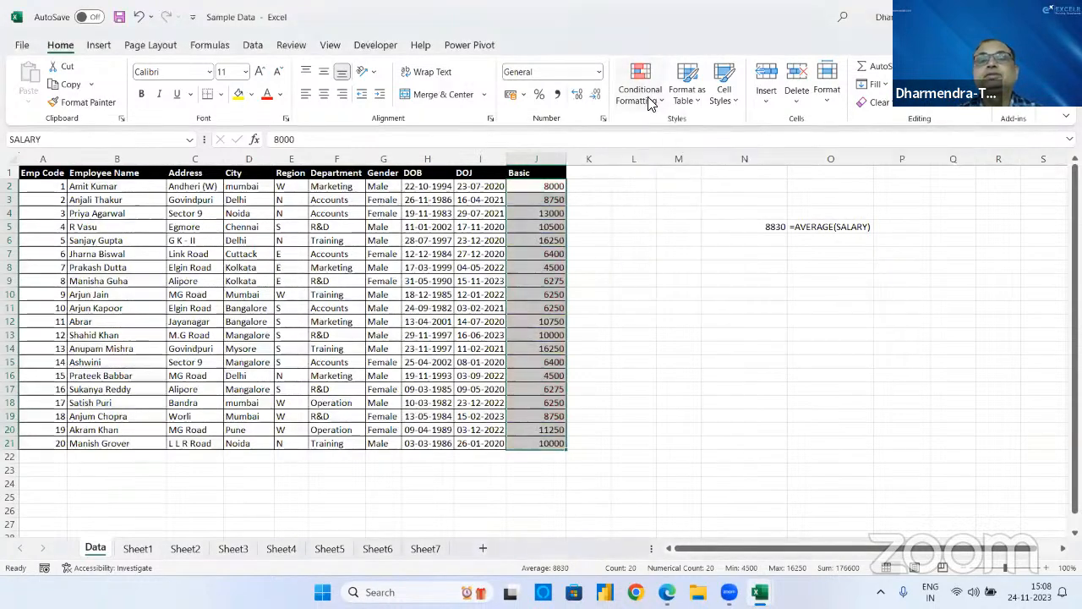
- Apply red gradient-fill data bars to the Basic values and widen column J
{"action": "left_click", "coordinate": [641, 93]}
{"action": "mouse_move", "coordinate": [662, 200]}
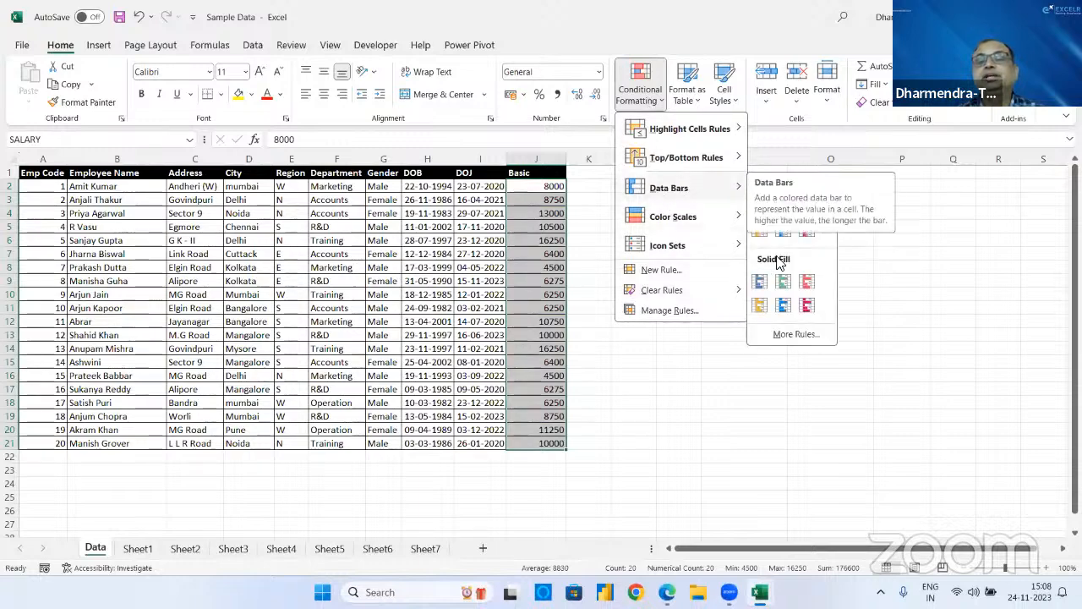
{"action": "mouse_move", "coordinate": [715, 192]}
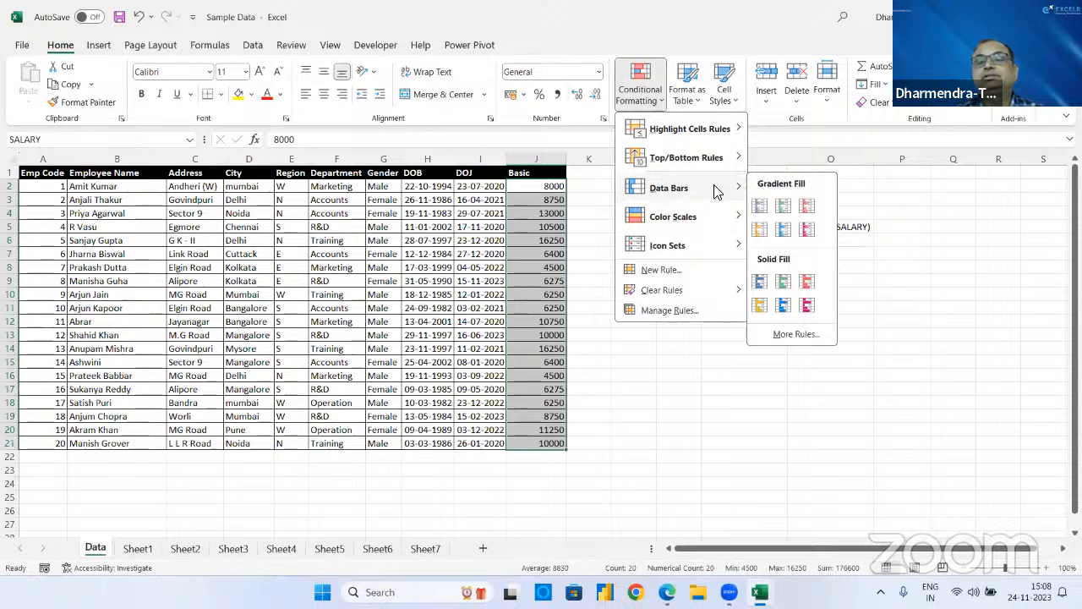
{"action": "left_click", "coordinate": [806, 206]}
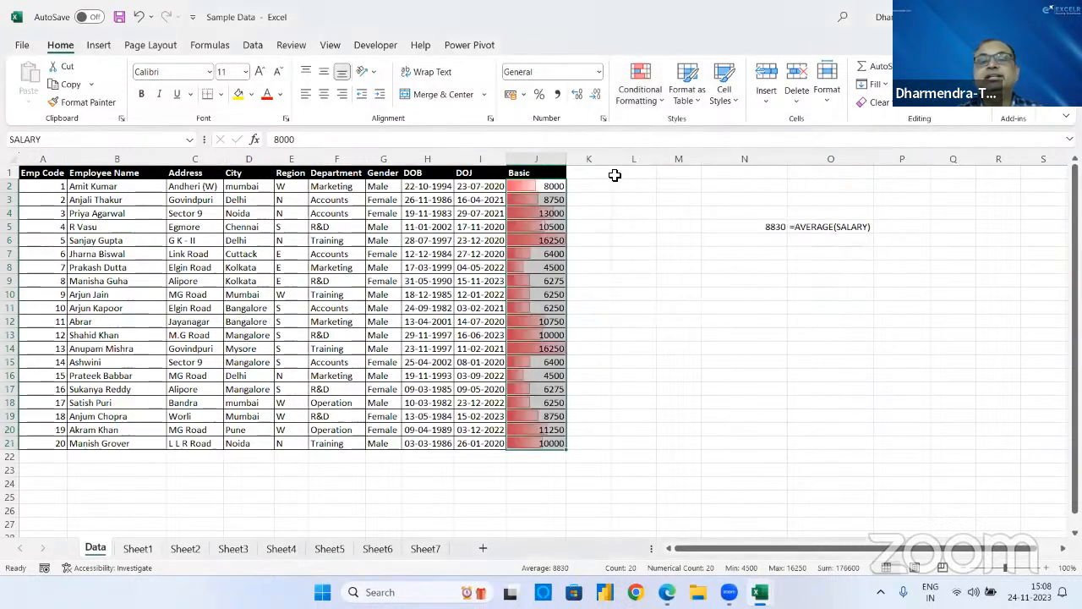
{"action": "left_click_drag", "start_coordinate": [567, 159], "coordinate": [639, 167]}
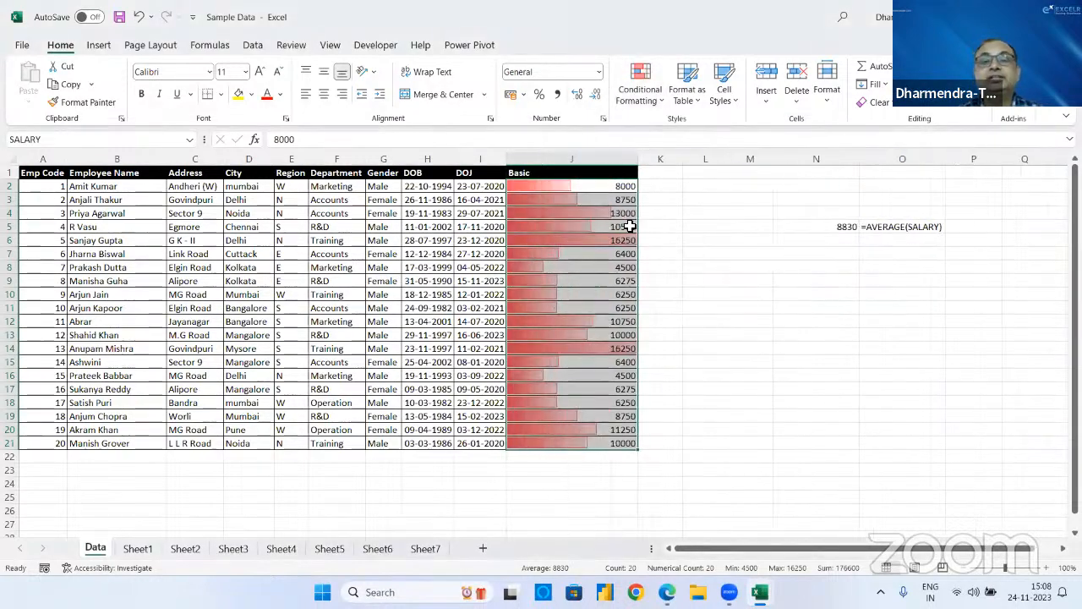
{"action": "left_click", "coordinate": [630, 226]}
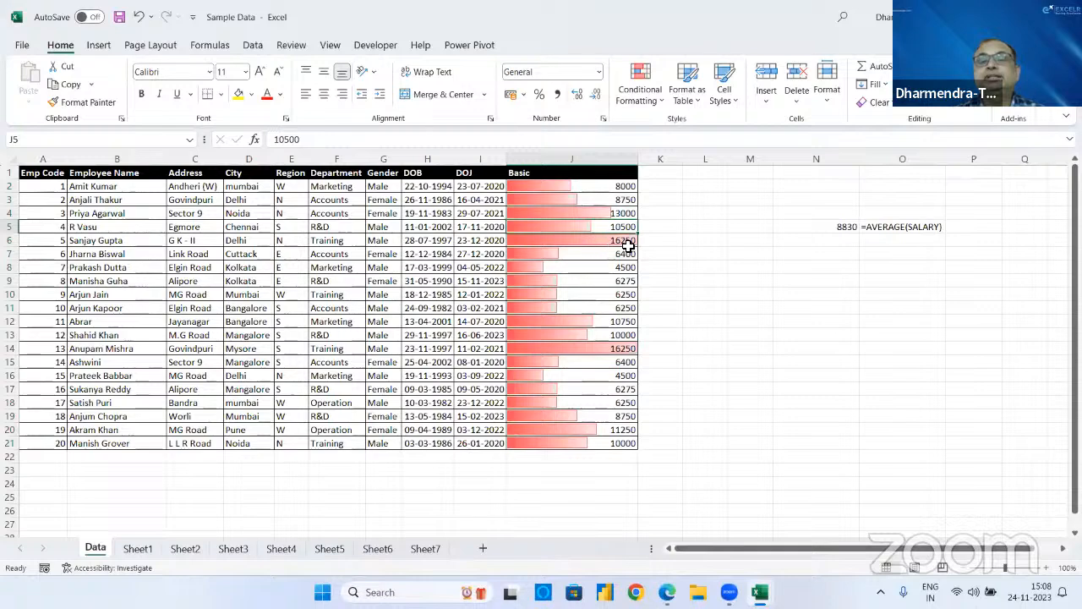
- Set the Basic value in cell J2 to 25000
{"action": "left_click", "coordinate": [598, 190]}
{"action": "type", "text": "25000"}
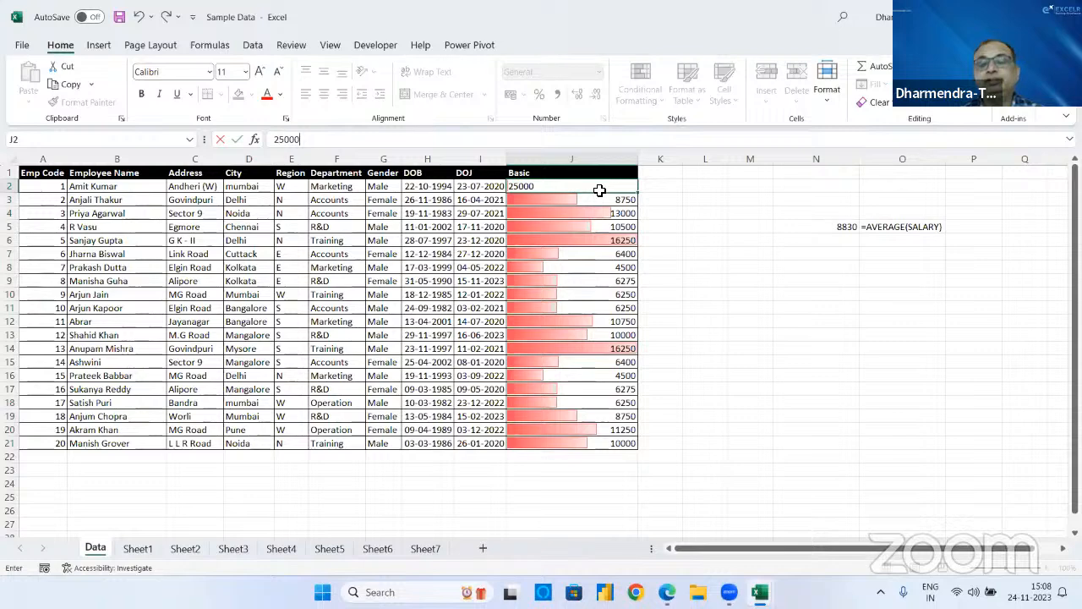
{"action": "key", "text": "Return"}
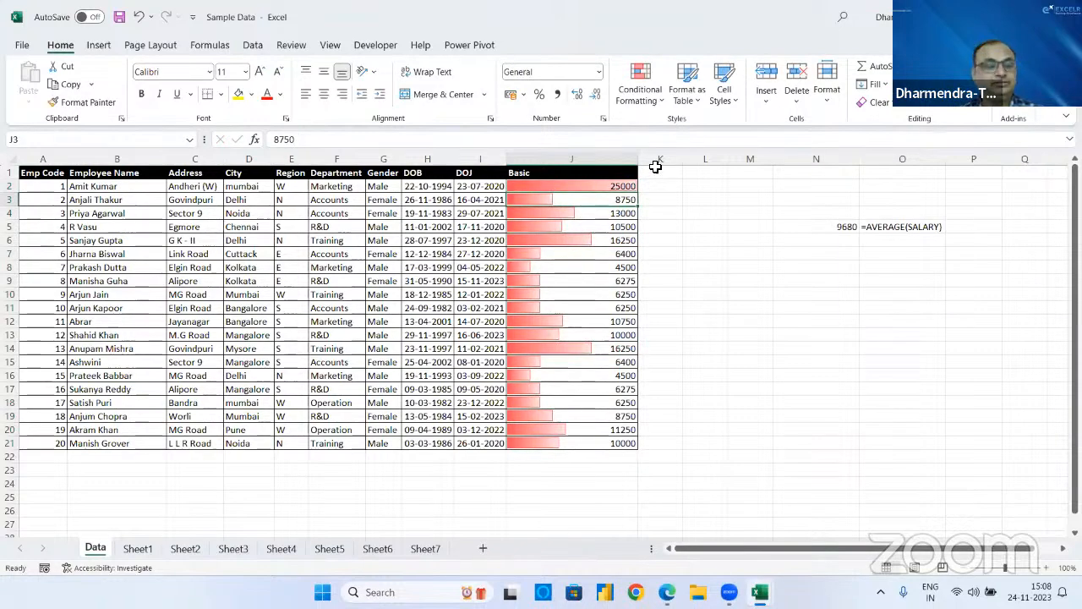
- Undo the value change in J2 and the widening of column J
{"action": "key", "text": "ctrl+z"}
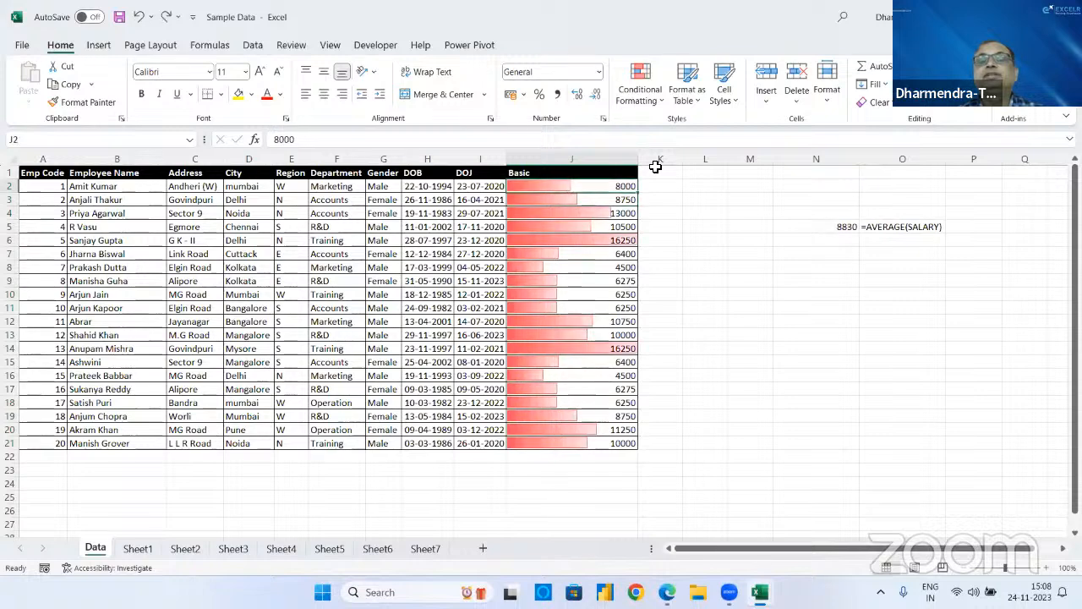
{"action": "key", "text": "ctrl+z"}
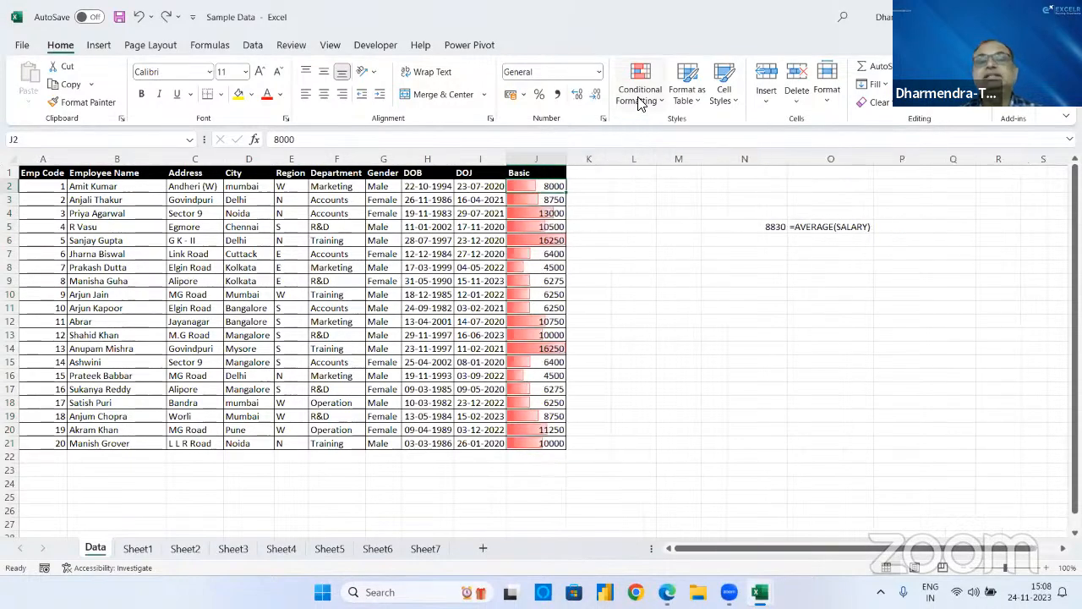
{"action": "left_click", "coordinate": [648, 100]}
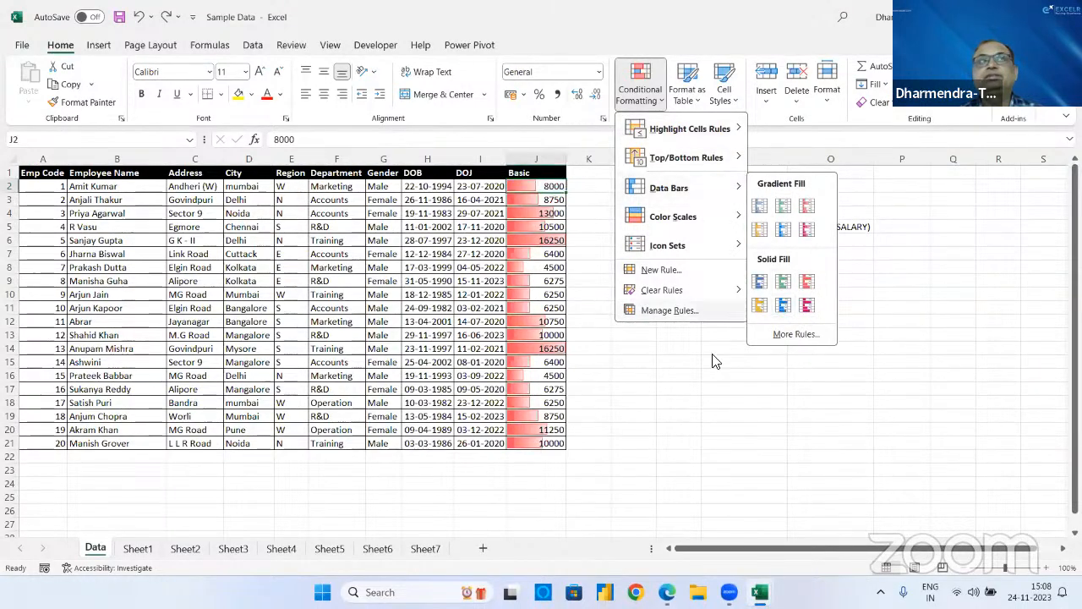
{"action": "left_click", "coordinate": [746, 381]}
- Widen column J moderately and apply magenta solid-fill data bars to the Basic values in J2:J21
{"action": "left_click_drag", "start_coordinate": [569, 162], "coordinate": [611, 162]}
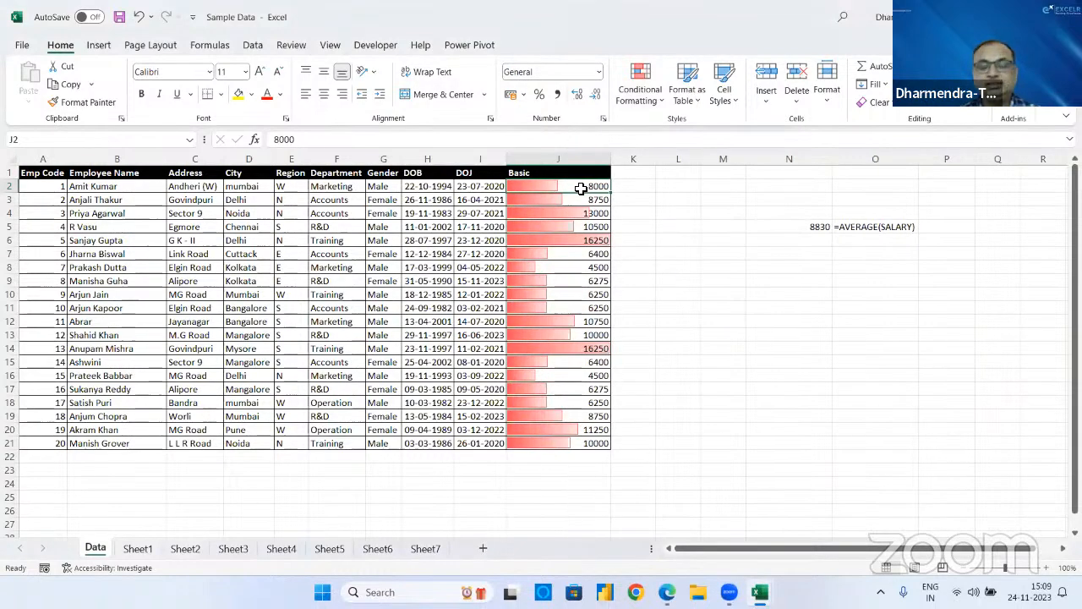
{"action": "key", "text": "ctrl+shift+Down"}
{"action": "left_click", "coordinate": [649, 100]}
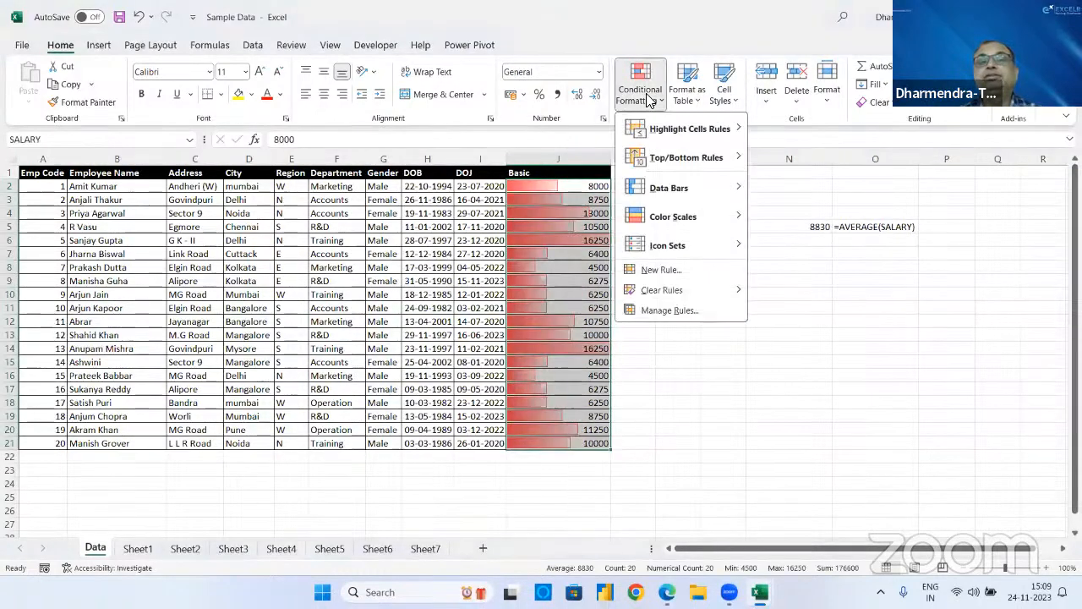
{"action": "mouse_move", "coordinate": [666, 188]}
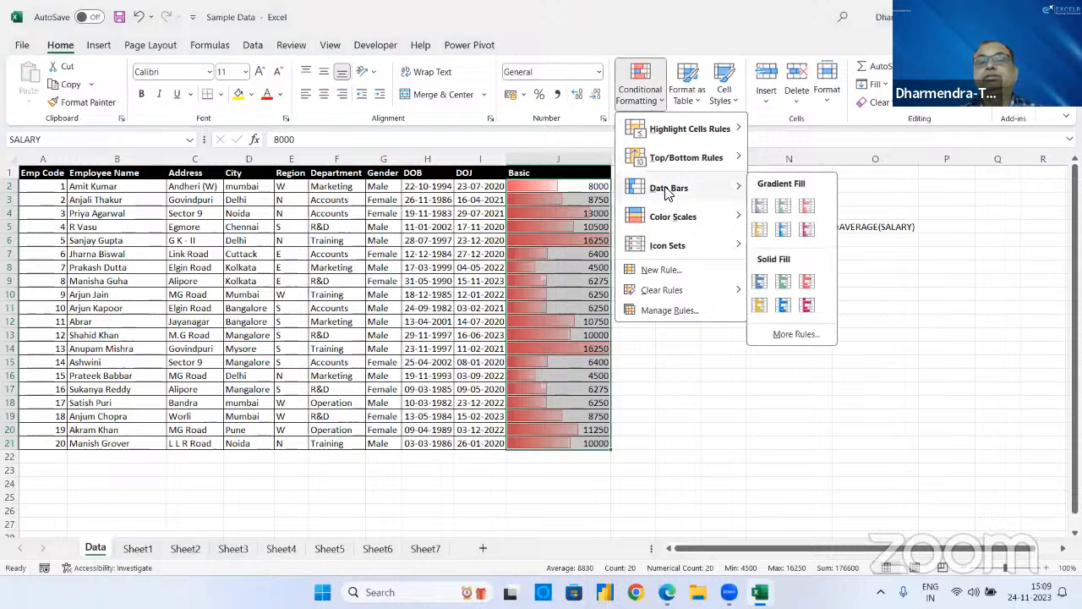
{"action": "left_click", "coordinate": [807, 305]}
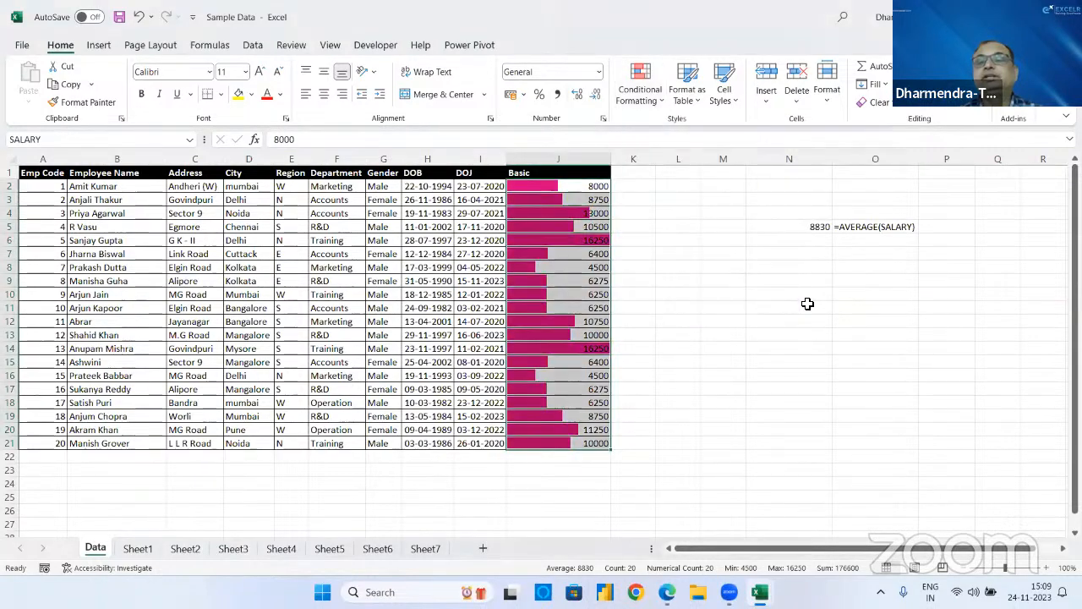
{"action": "left_click", "coordinate": [642, 96]}
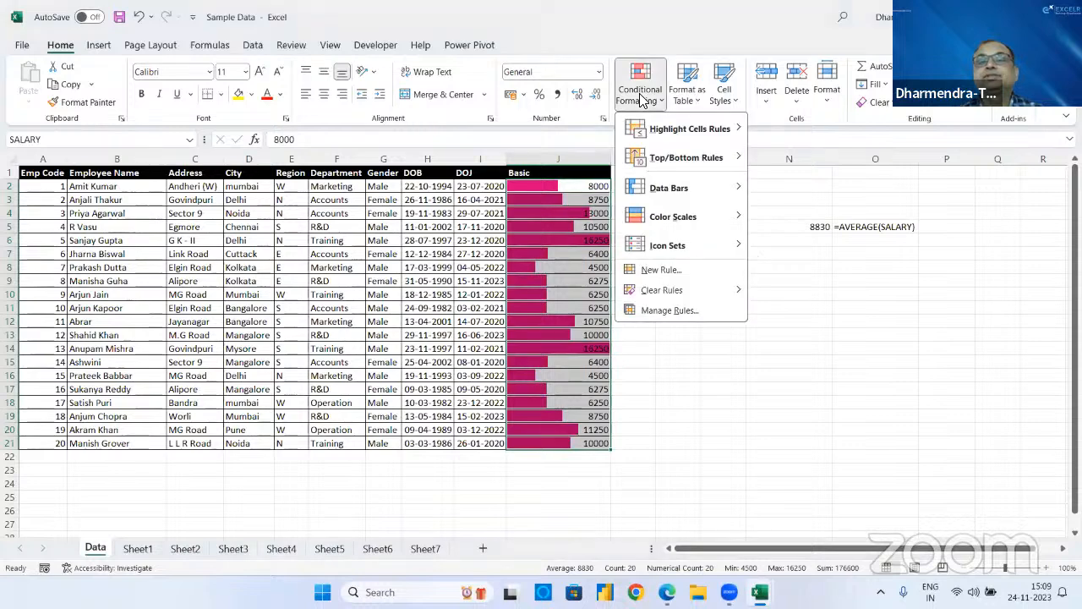
{"action": "left_click", "coordinate": [726, 383]}
- Clear the data bar rules from the selected Basic cells
{"action": "left_click", "coordinate": [647, 93]}
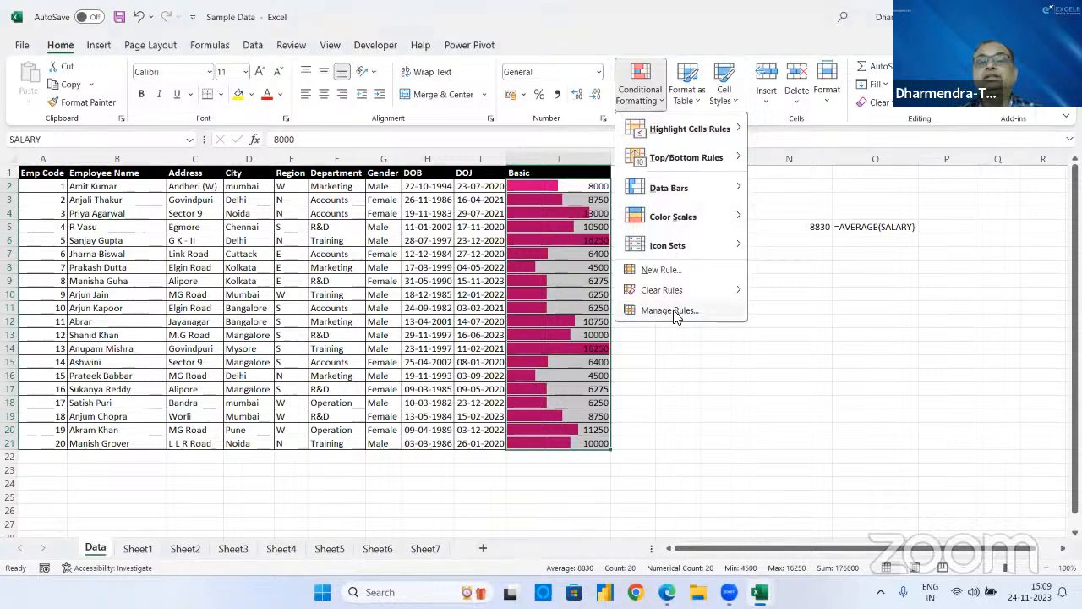
{"action": "mouse_move", "coordinate": [672, 291]}
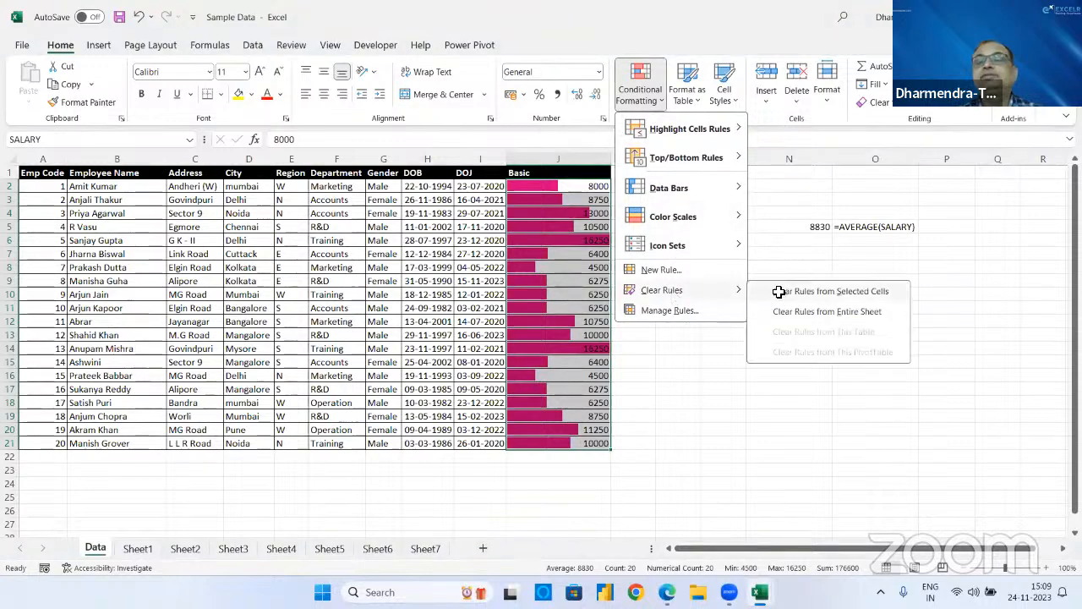
{"action": "left_click", "coordinate": [778, 291]}
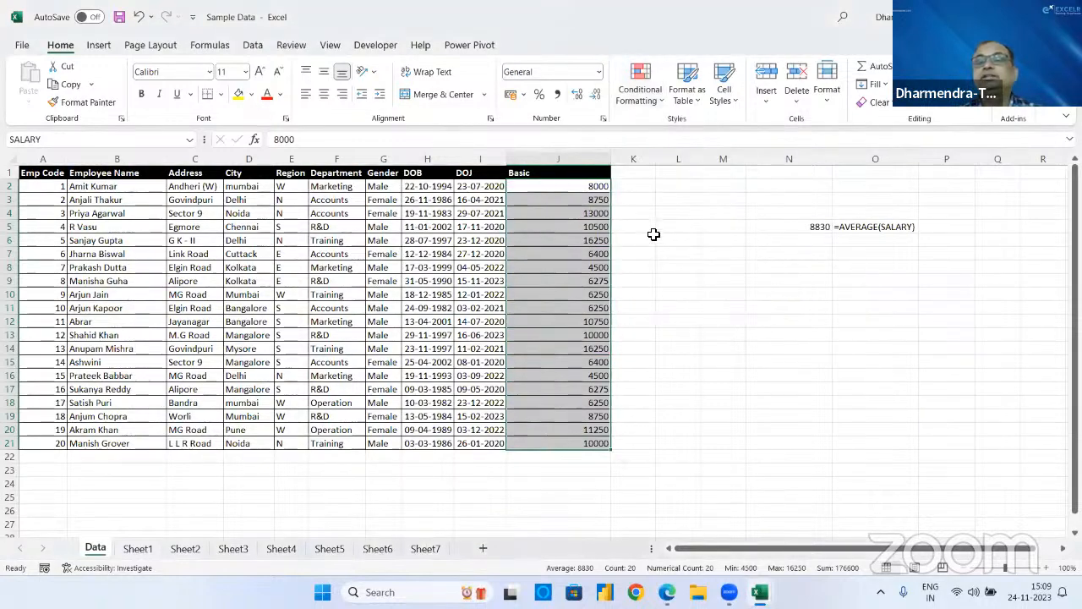
{"action": "left_click", "coordinate": [650, 108]}
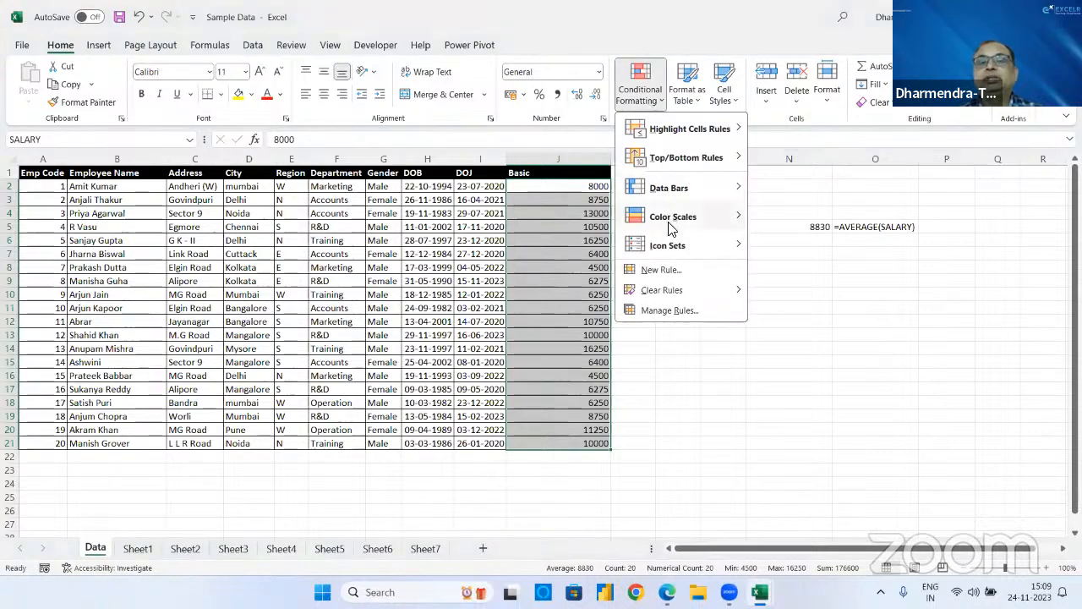
{"action": "mouse_move", "coordinate": [670, 228]}
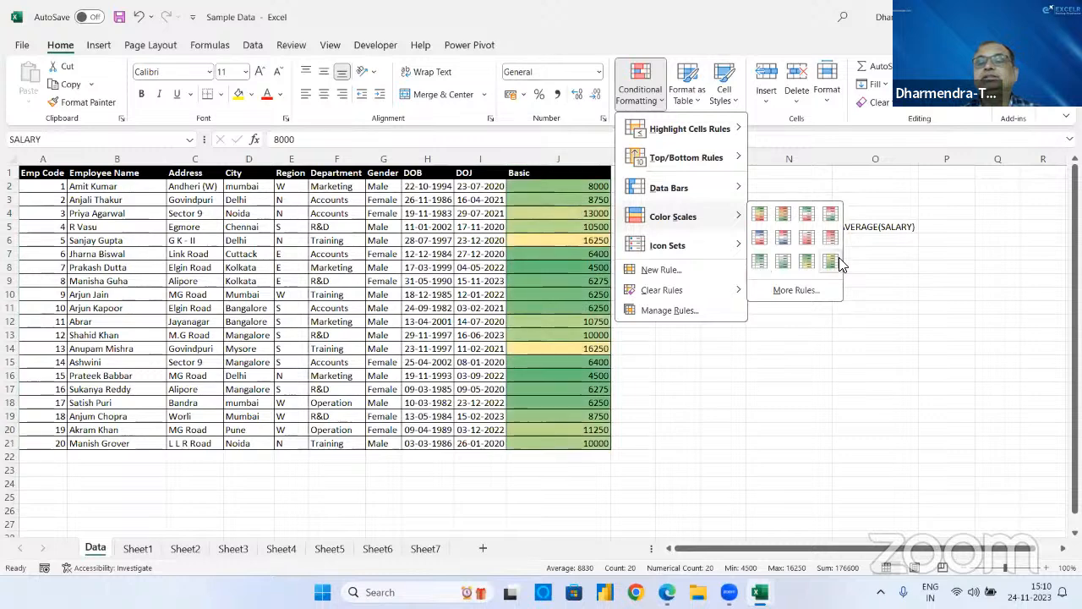
{"action": "left_click", "coordinate": [796, 294]}
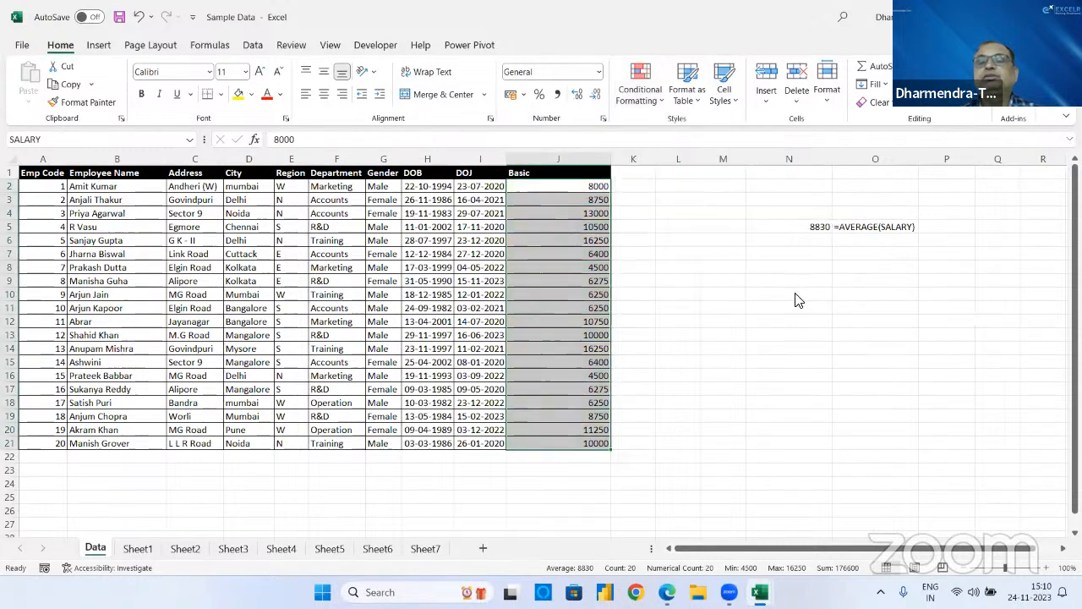
{"action": "left_click", "coordinate": [694, 218]}
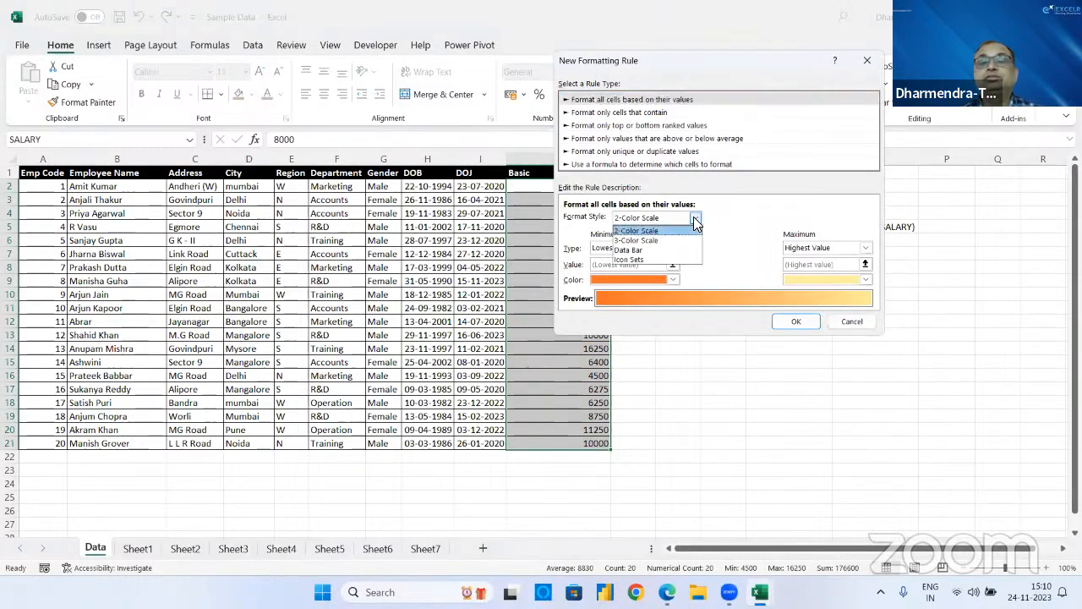
{"action": "left_click", "coordinate": [694, 219]}
{"action": "left_click", "coordinate": [694, 219]}
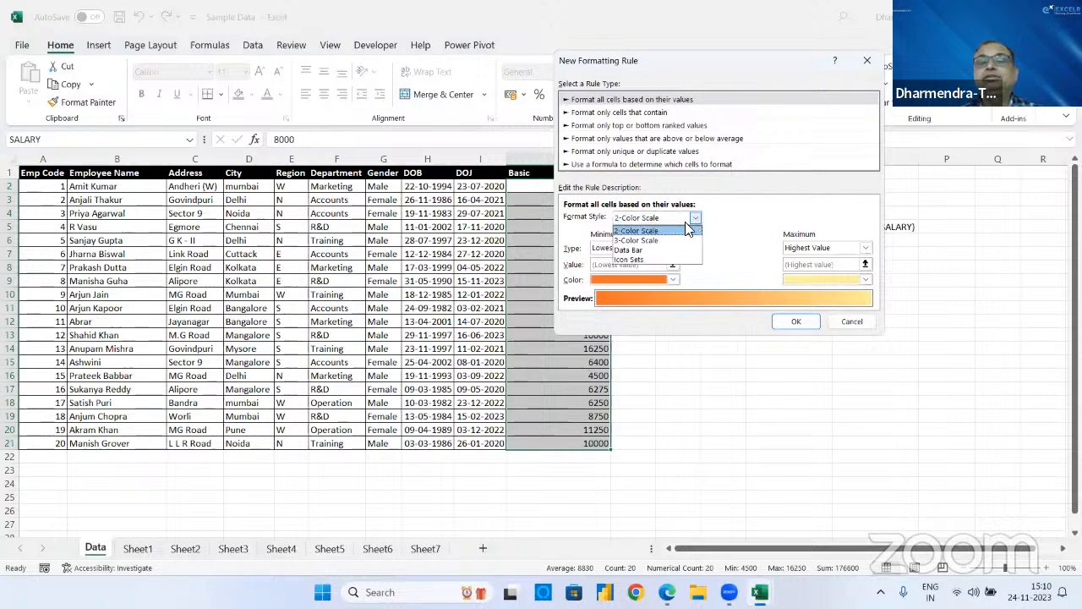
{"action": "left_click", "coordinate": [654, 237]}
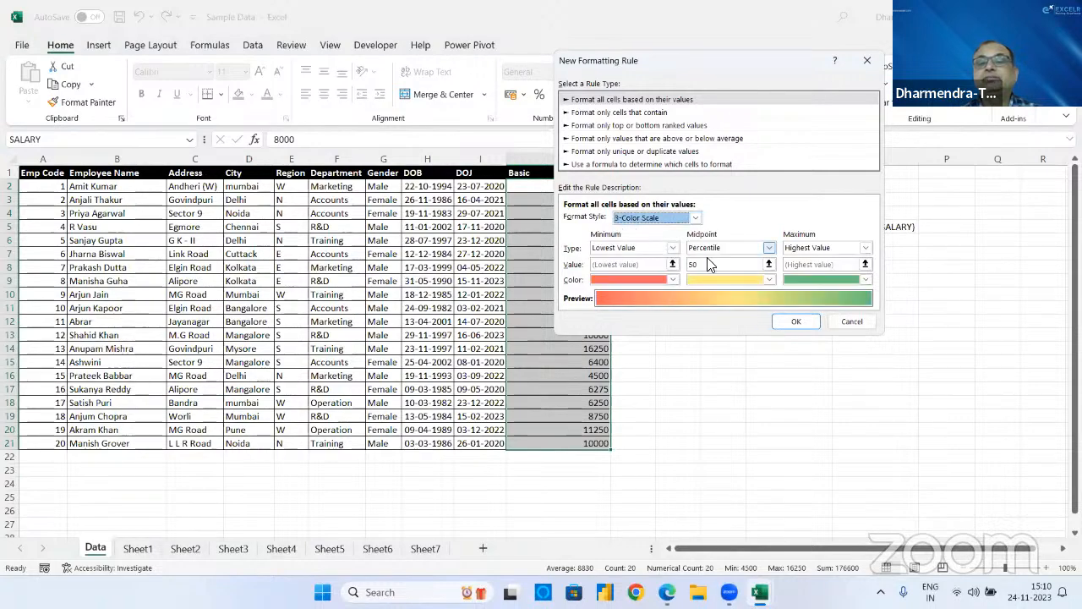
{"action": "left_click", "coordinate": [837, 318]}
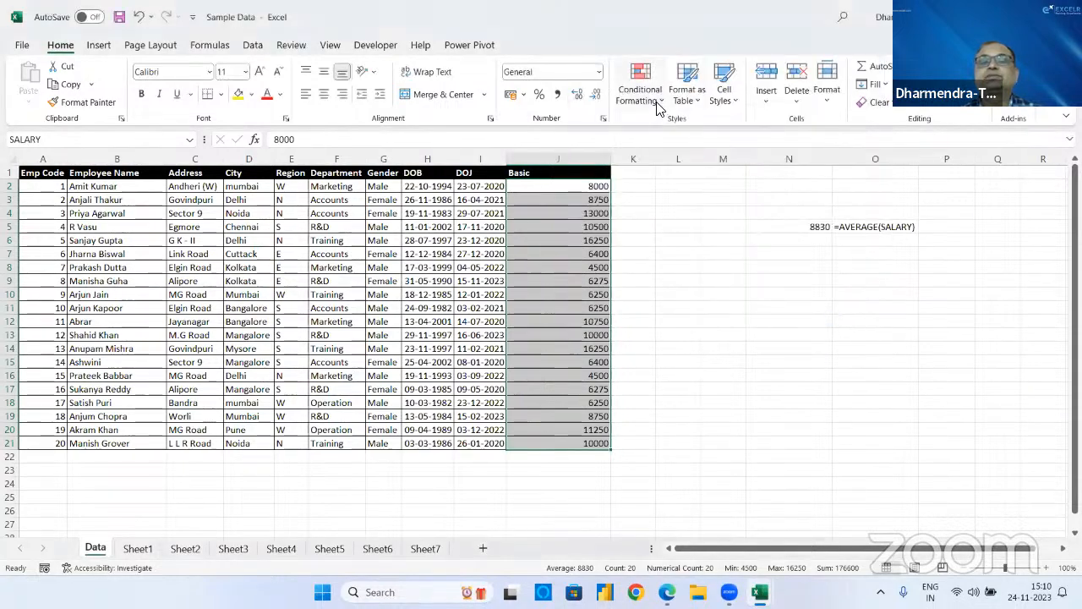
- Apply the 3 Arrows (Colored) icon set to the selected Basic values in J2:J21
{"action": "left_click", "coordinate": [658, 104]}
{"action": "mouse_move", "coordinate": [683, 256]}
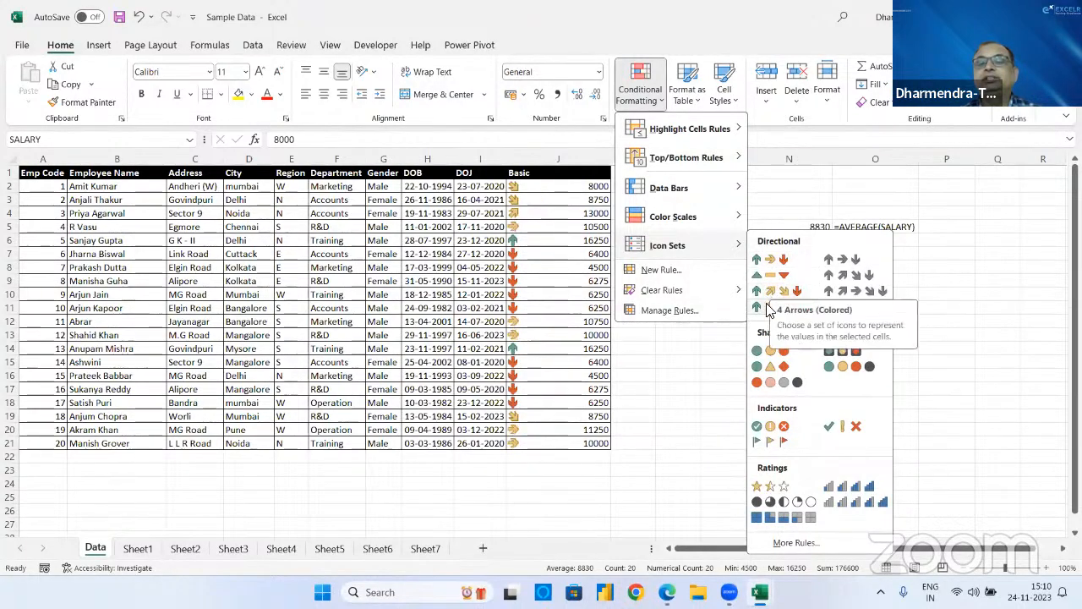
{"action": "left_click", "coordinate": [783, 265]}
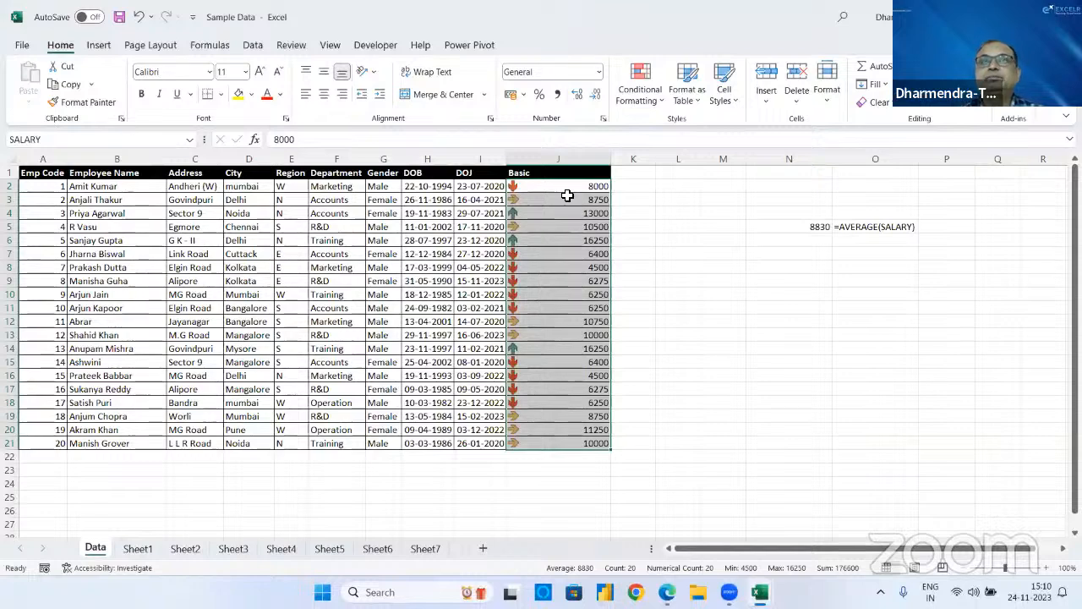
- Create a custom icon set rule for the Basic values using the five colored arrows style with its default percent thresholds
{"action": "left_click", "coordinate": [649, 98]}
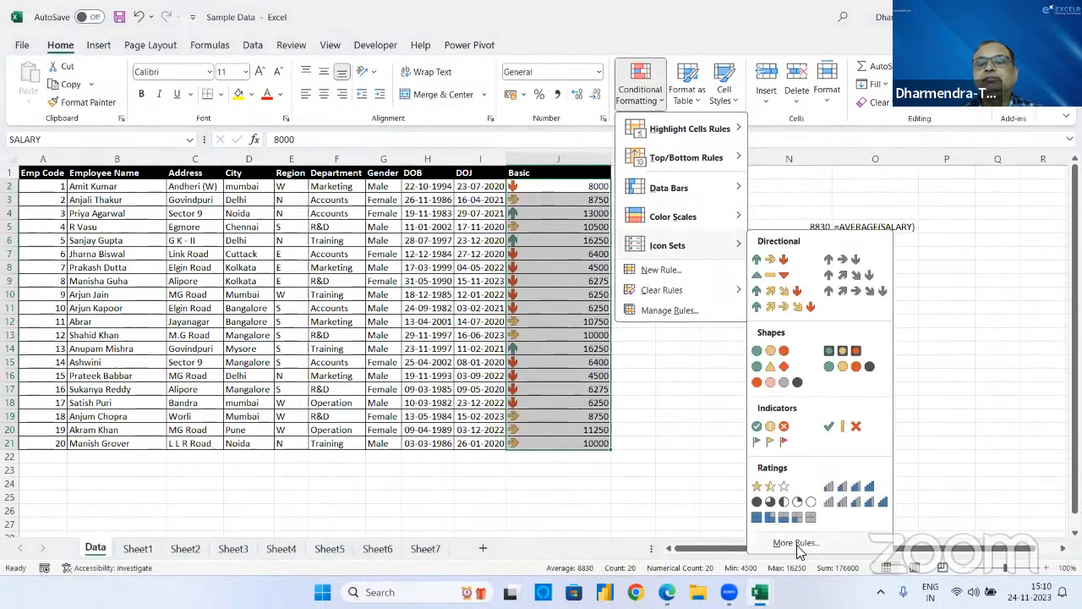
{"action": "left_click", "coordinate": [795, 543]}
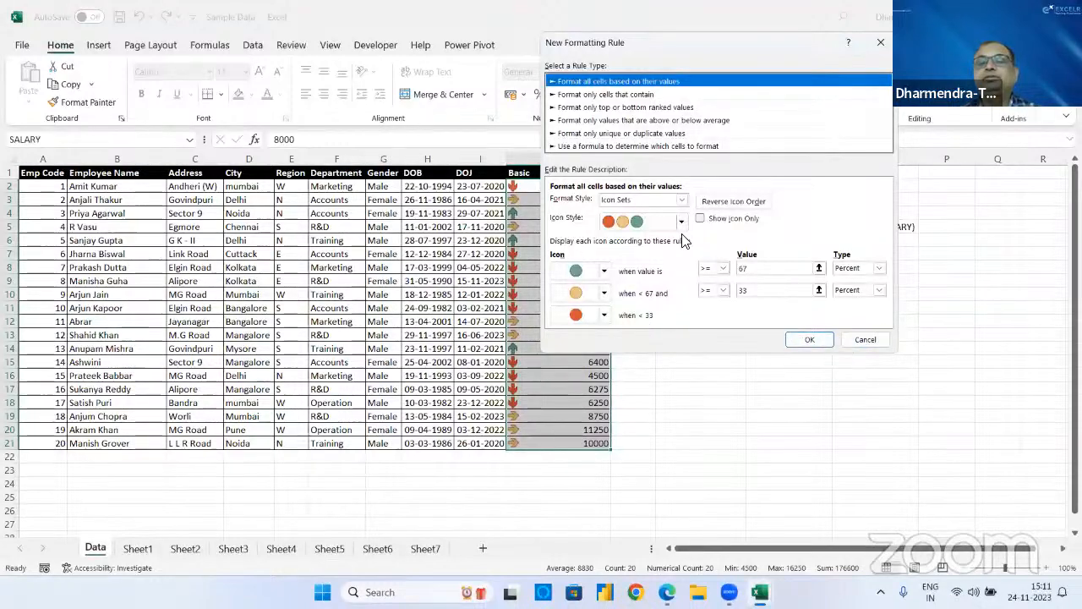
{"action": "left_click", "coordinate": [681, 221]}
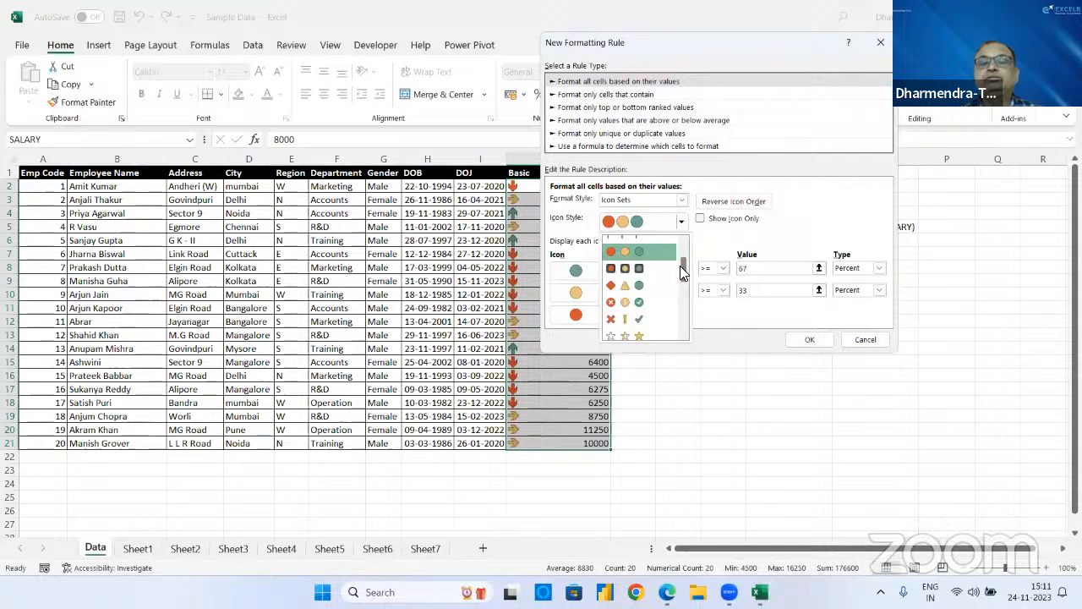
{"action": "left_click_drag", "start_coordinate": [682, 271], "coordinate": [685, 308]}
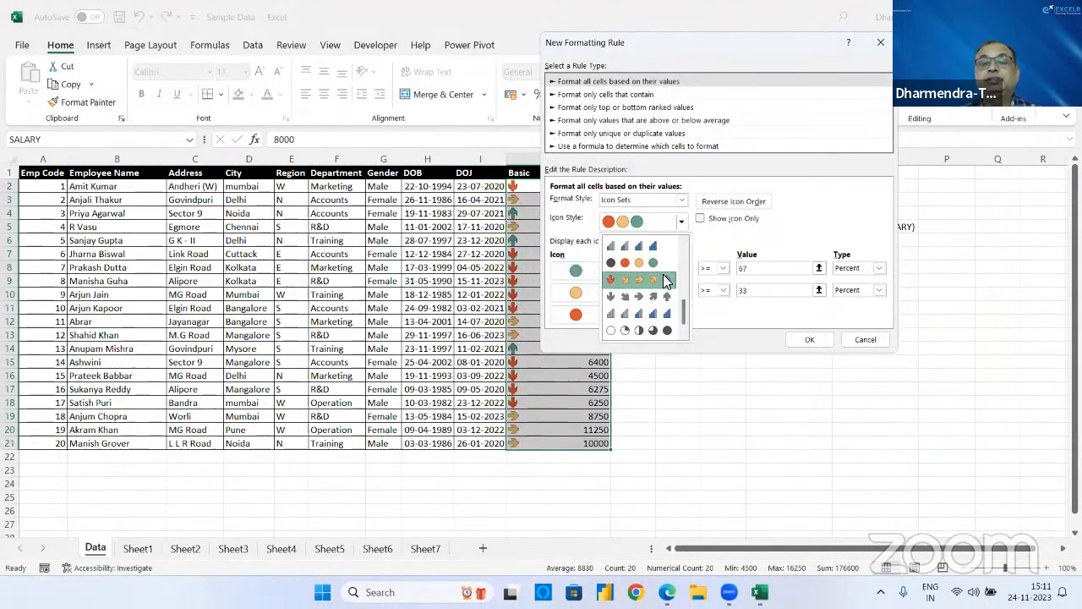
{"action": "left_click", "coordinate": [666, 280]}
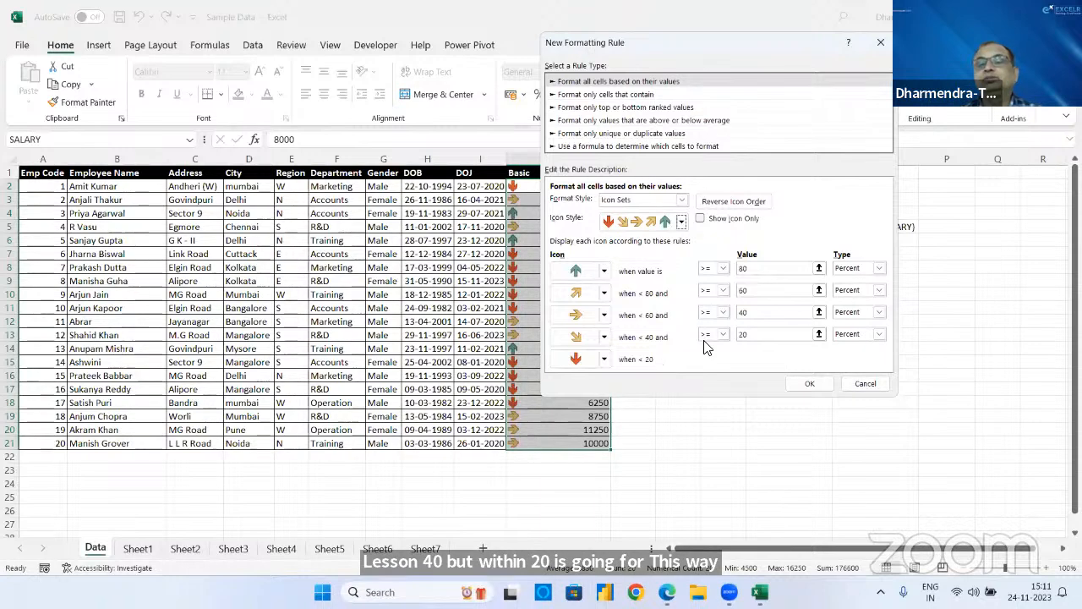
{"action": "left_click", "coordinate": [810, 384]}
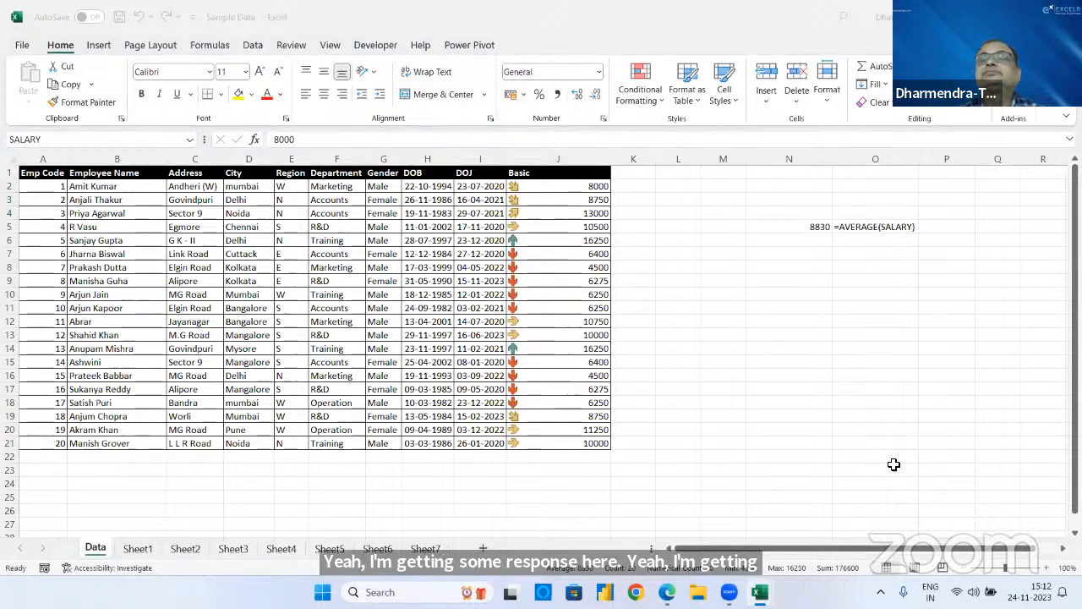
- Clear the icon set rules from the selected Basic cells
{"action": "left_click", "coordinate": [574, 205]}
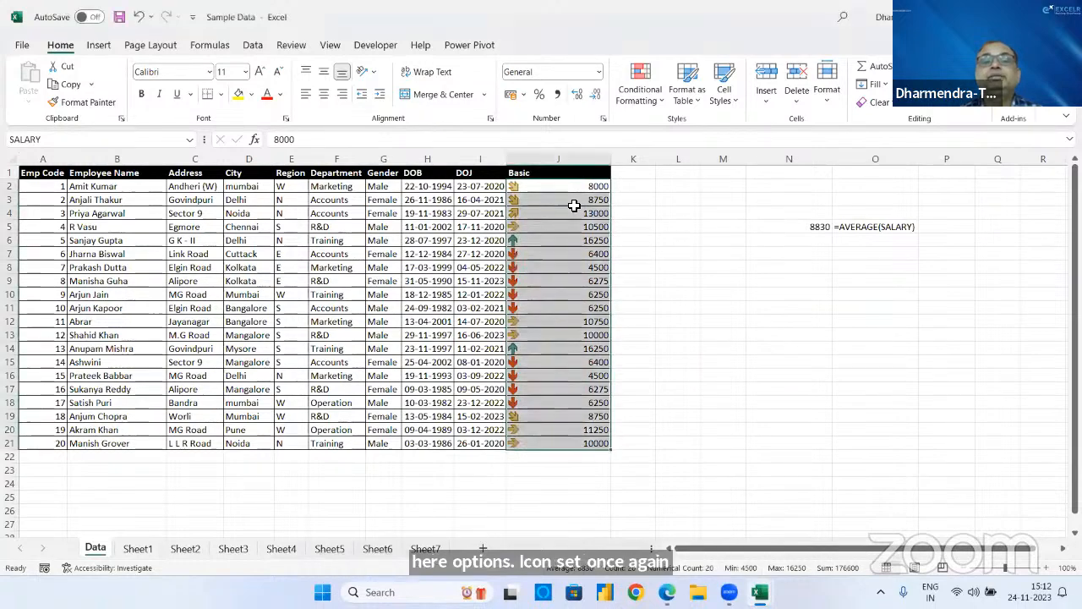
{"action": "left_click", "coordinate": [638, 100]}
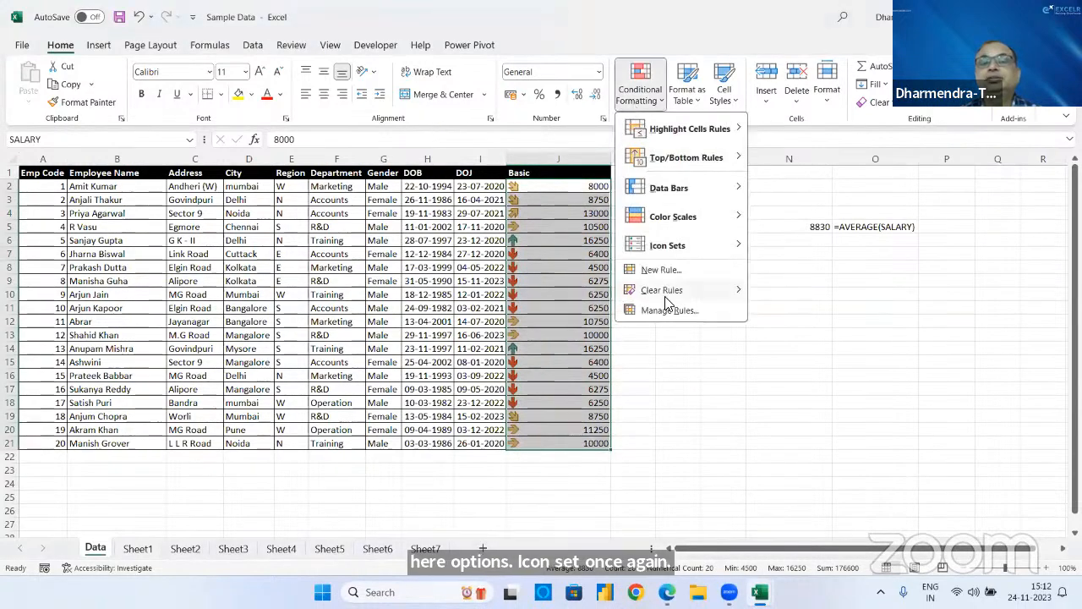
{"action": "mouse_move", "coordinate": [680, 290]}
{"action": "left_click", "coordinate": [786, 310]}
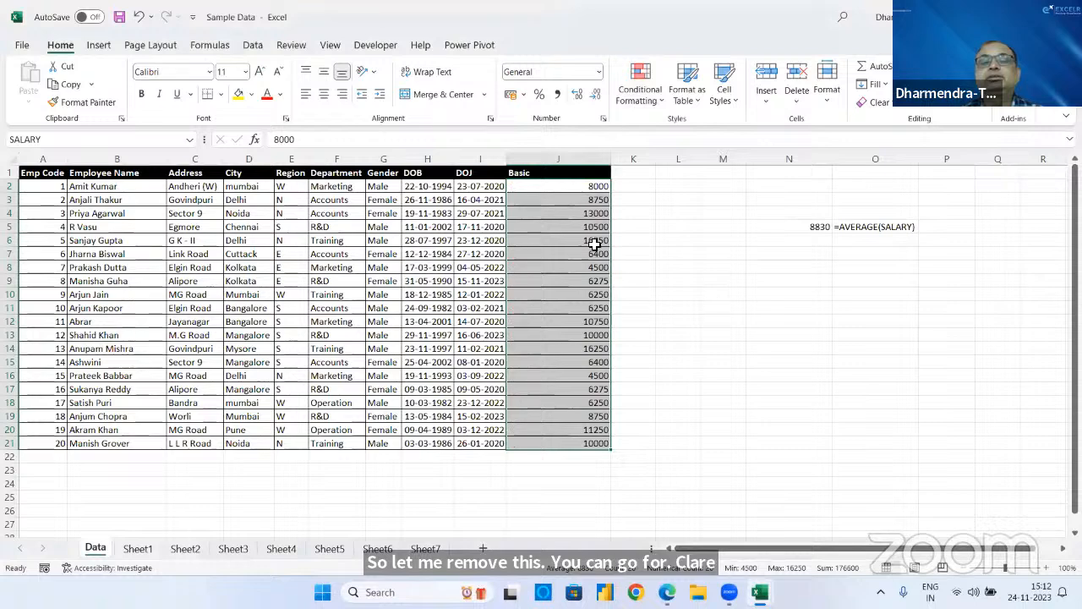
- Apply the preset 5 Arrows (Colored) directional icon set to the Basic values in J2:J21
{"action": "left_click", "coordinate": [640, 91]}
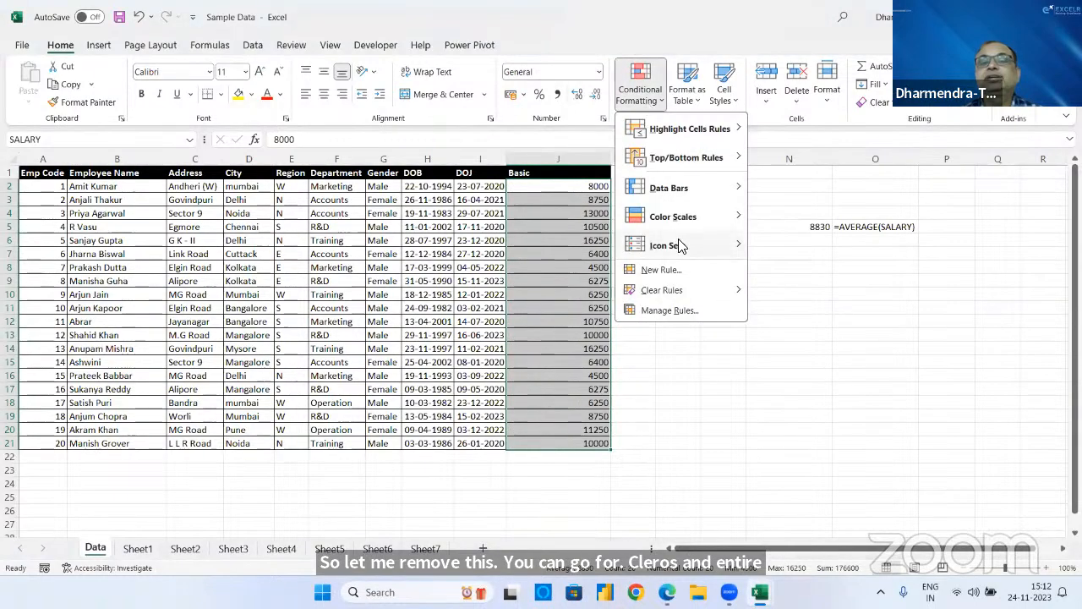
{"action": "mouse_move", "coordinate": [681, 245]}
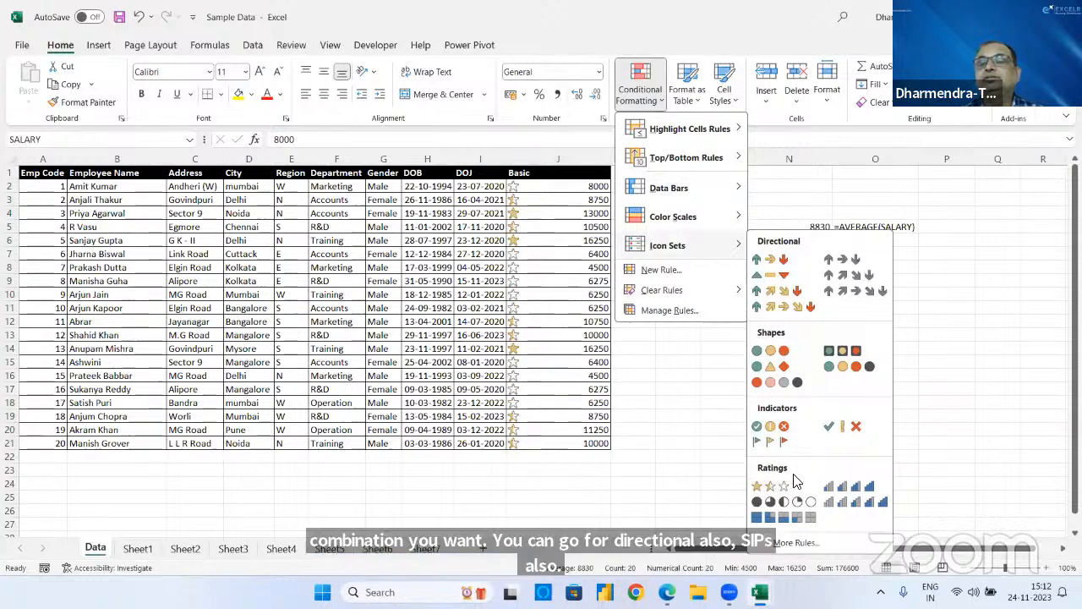
{"action": "left_click", "coordinate": [800, 304]}
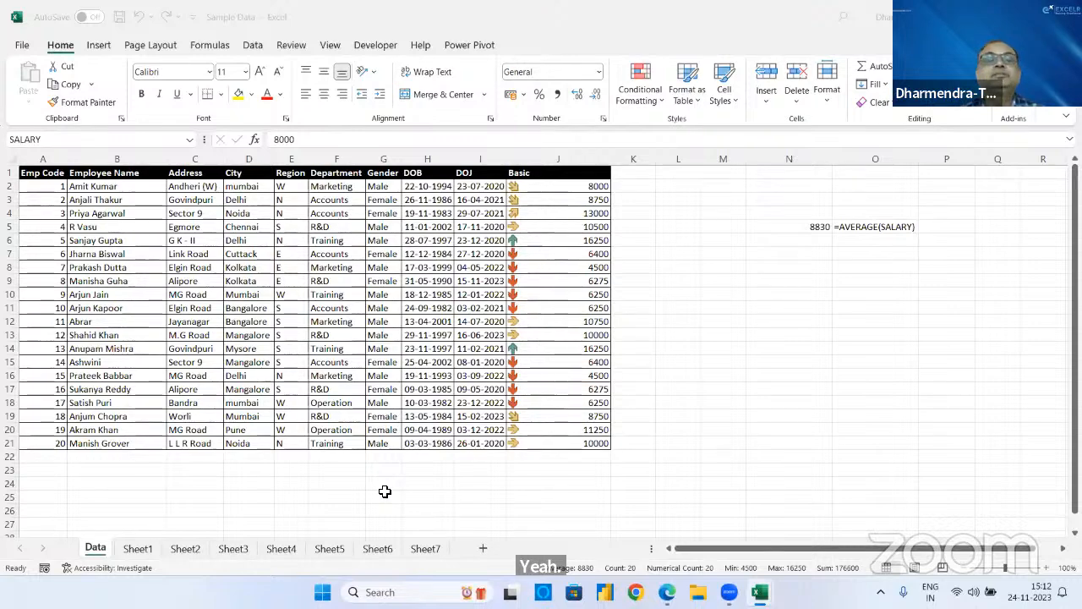
{"action": "left_click", "coordinate": [591, 242]}
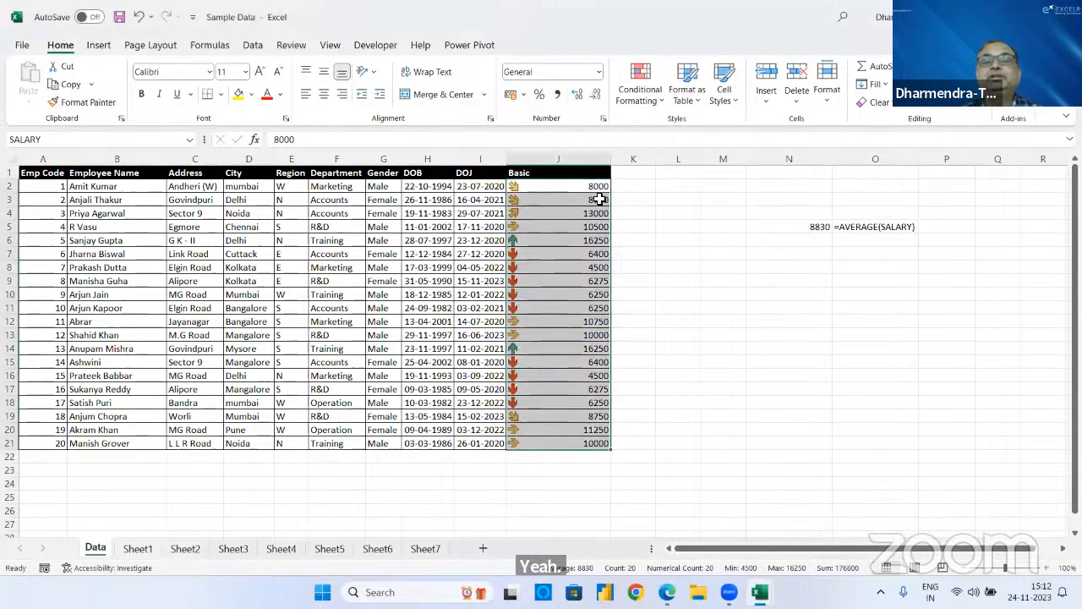
{"action": "left_click", "coordinate": [659, 108]}
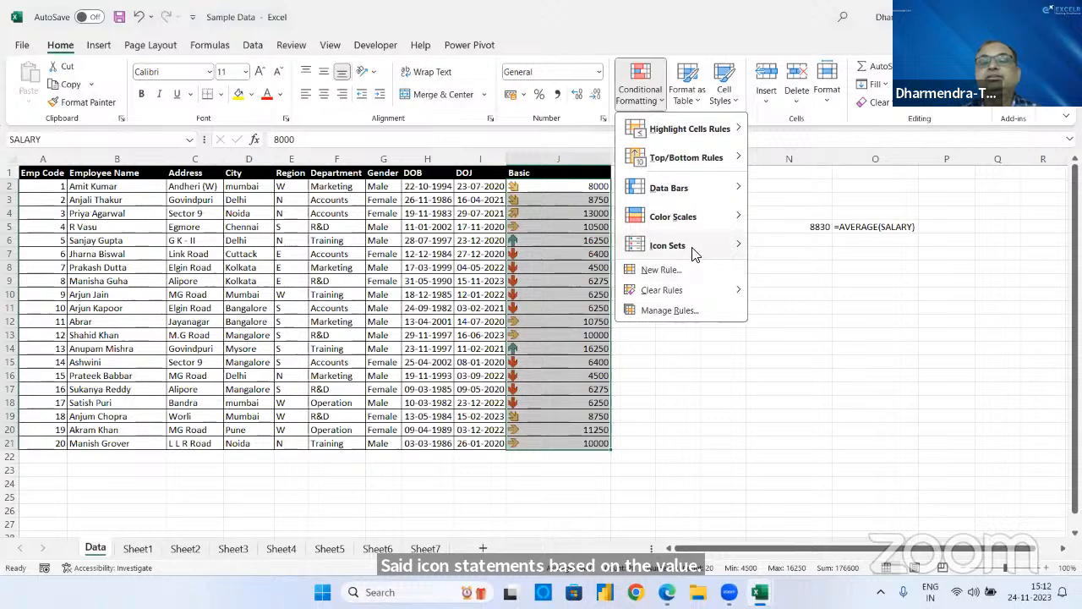
{"action": "mouse_move", "coordinate": [691, 250]}
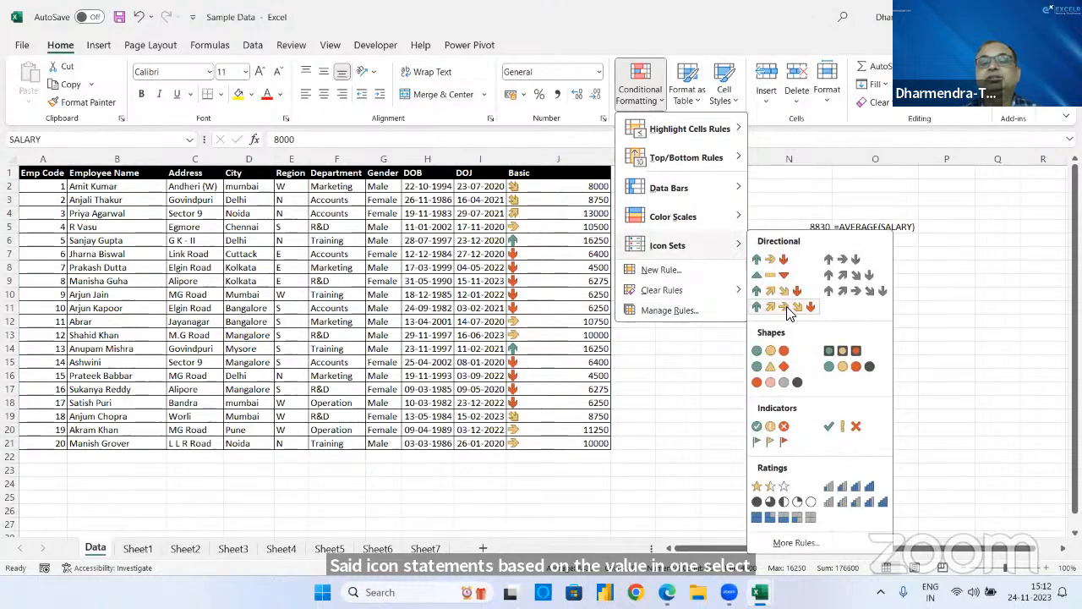
{"action": "left_click", "coordinate": [786, 309]}
- Examine the percent thresholds behind each arrow in the existing icon set rule's definition, keeping its settings
{"action": "left_click", "coordinate": [658, 101]}
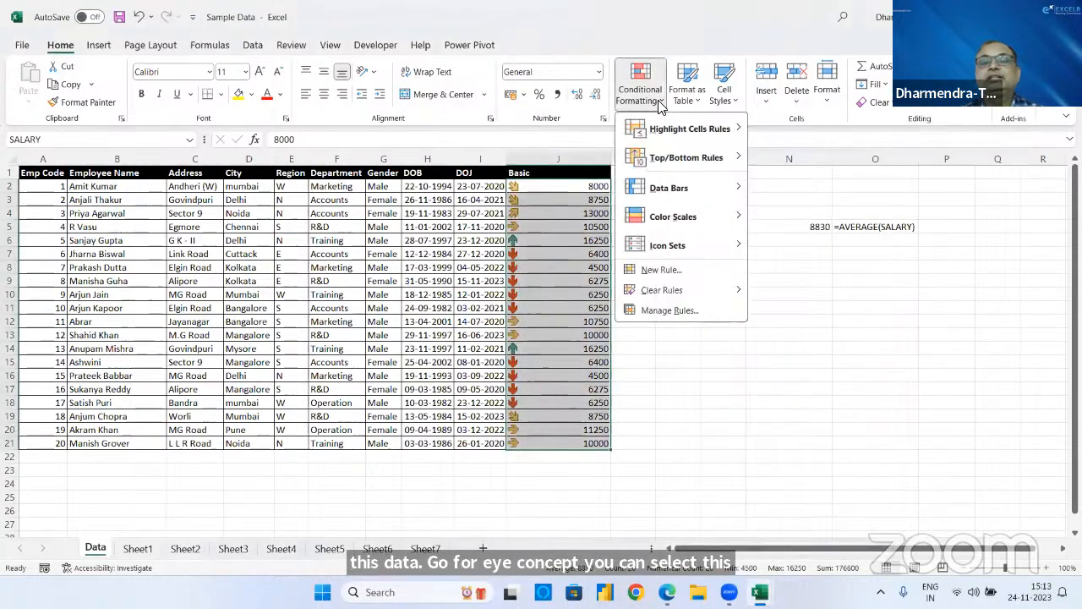
{"action": "left_click", "coordinate": [681, 309]}
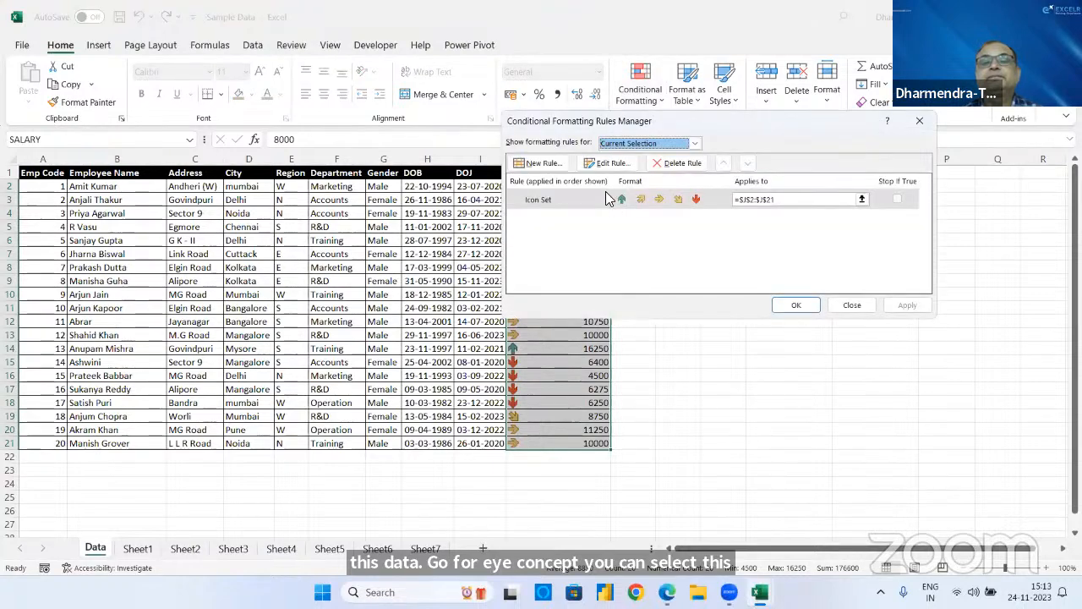
{"action": "left_click", "coordinate": [606, 203]}
{"action": "left_click", "coordinate": [615, 163]}
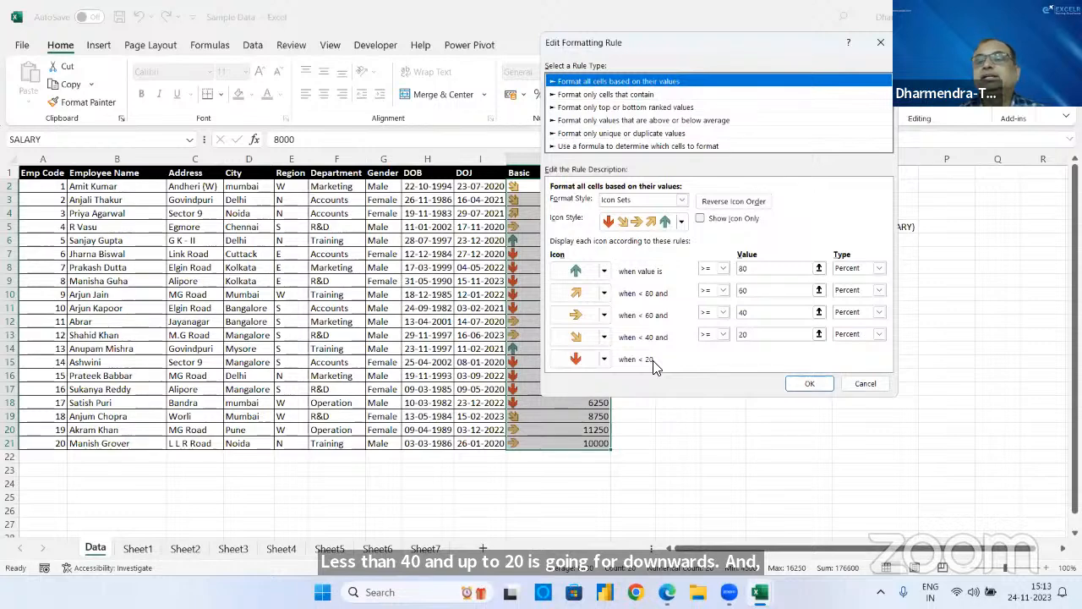
{"action": "left_click", "coordinate": [805, 384]}
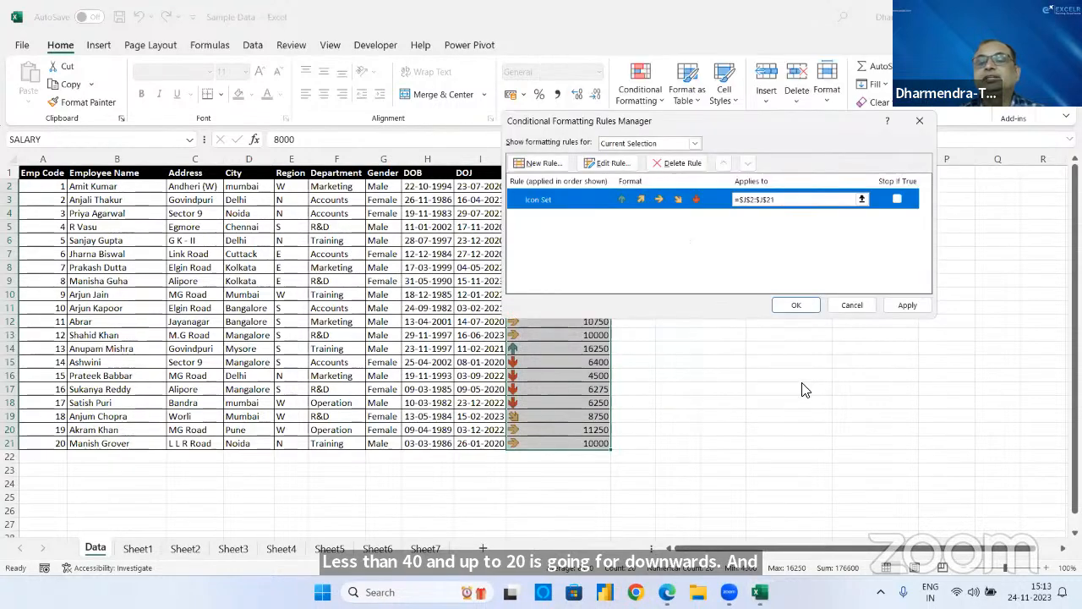
- Delete the icon set rule applied to J2:J21 and close the rules manager with the change applied
{"action": "left_click", "coordinate": [412, 491]}
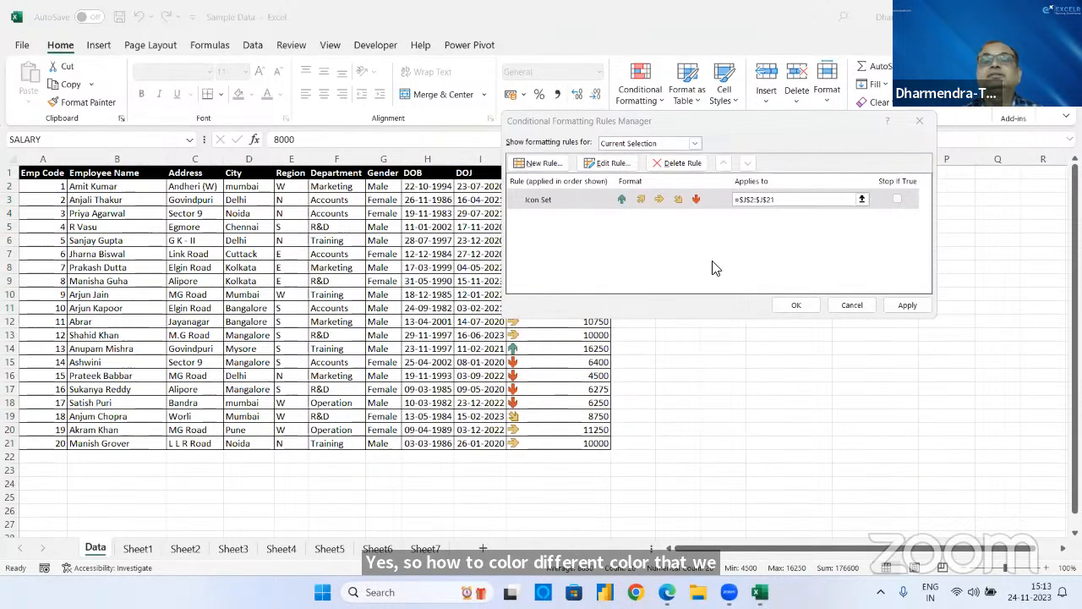
{"action": "left_click_drag", "start_coordinate": [783, 127], "coordinate": [487, 171]}
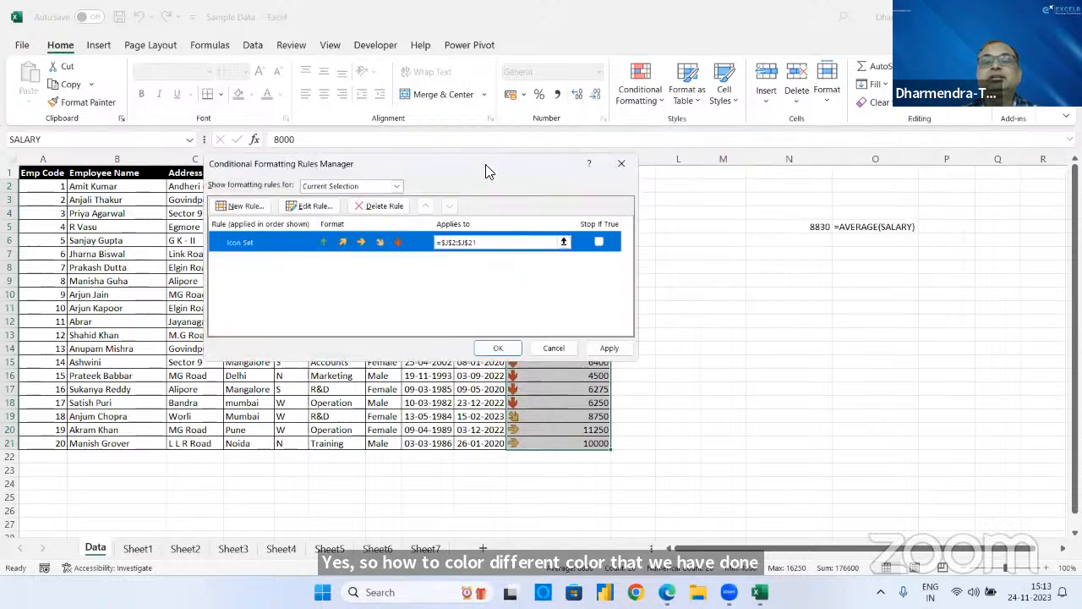
{"action": "left_click", "coordinate": [450, 247]}
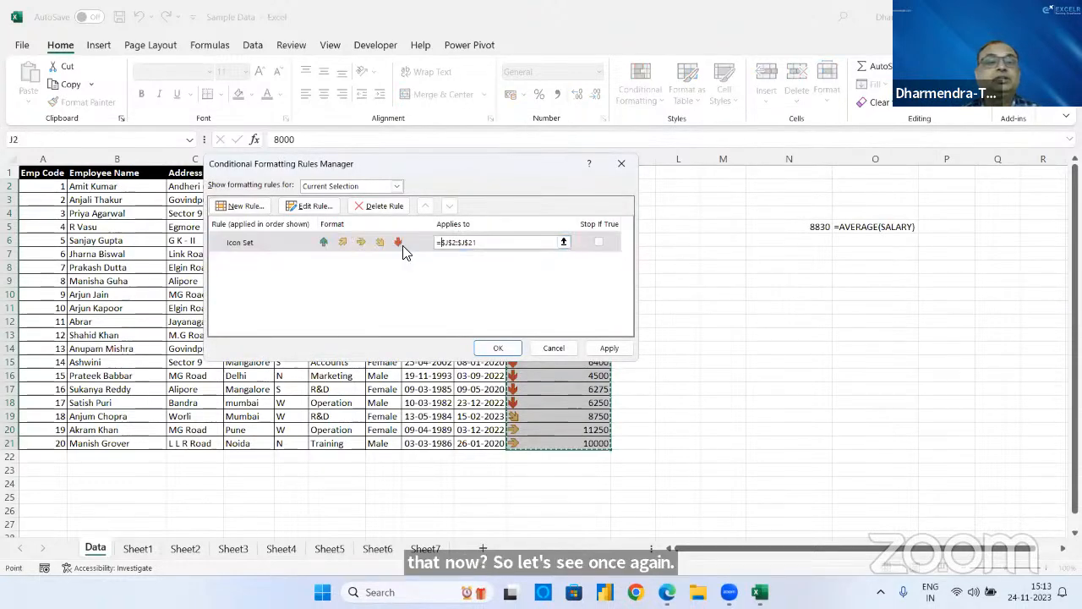
{"action": "left_click", "coordinate": [403, 248]}
{"action": "left_click", "coordinate": [389, 207]}
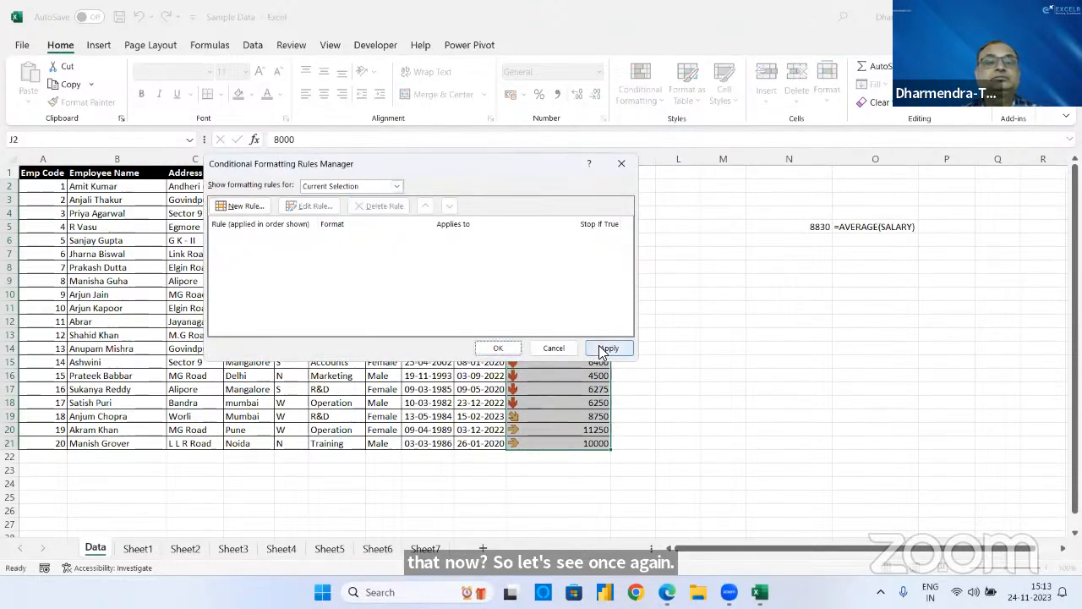
{"action": "left_click", "coordinate": [604, 349]}
{"action": "left_click", "coordinate": [498, 347]}
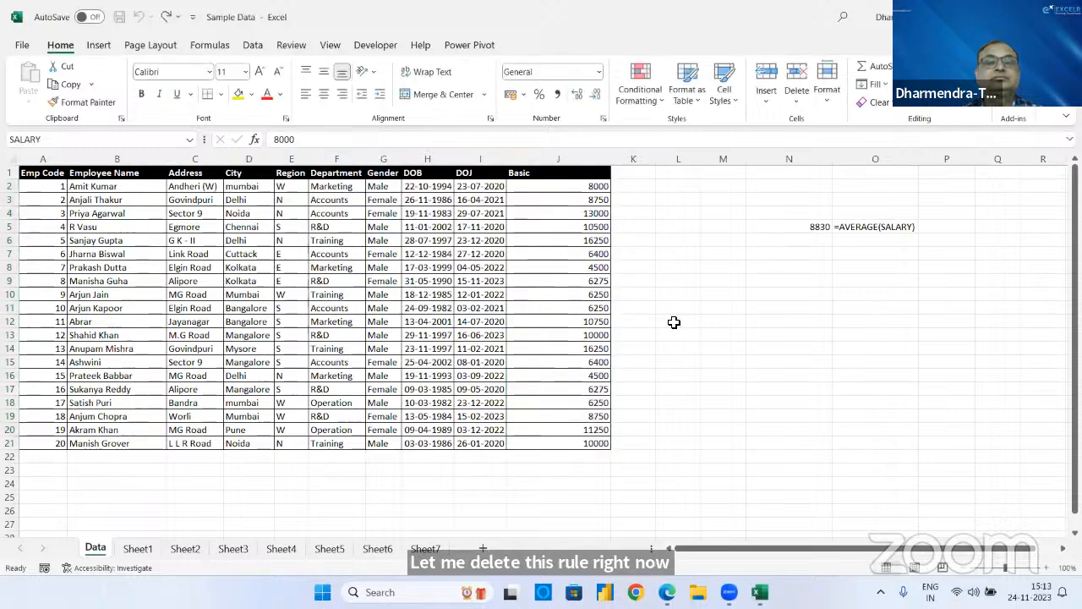
- Highlight the above-average Basic values in J2:J21 with Green Fill with Dark Green Text
{"action": "left_click", "coordinate": [639, 95]}
{"action": "mouse_move", "coordinate": [659, 157]}
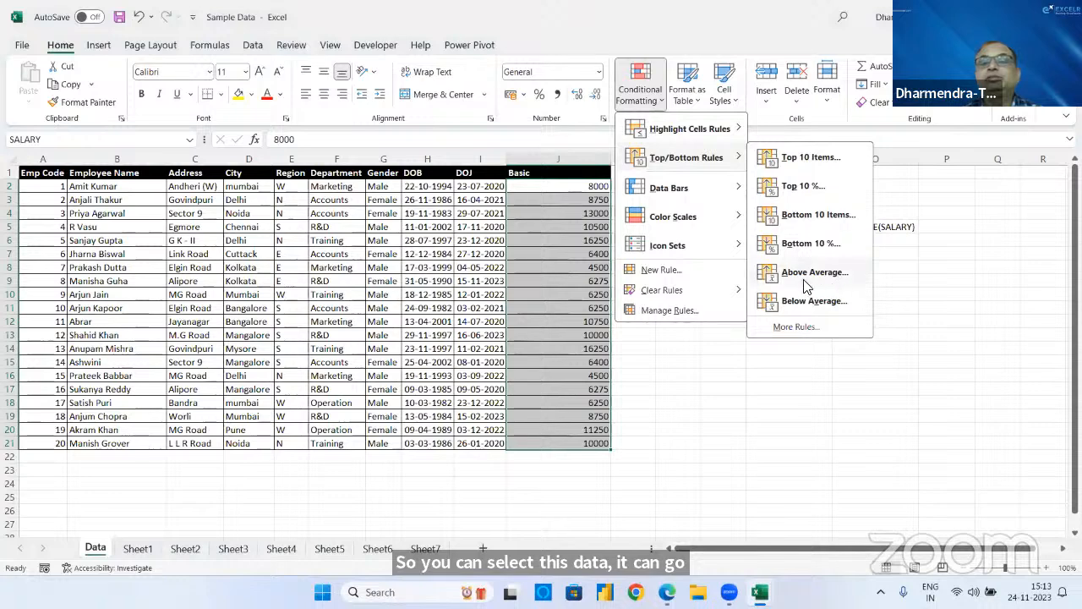
{"action": "left_click", "coordinate": [804, 275]}
{"action": "left_click", "coordinate": [471, 251]}
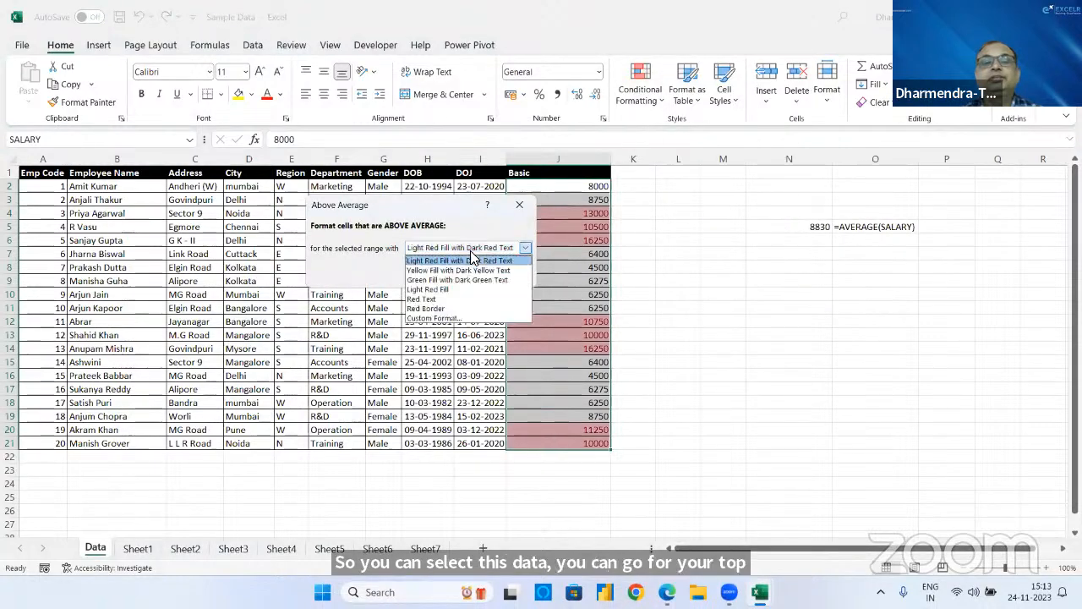
{"action": "left_click", "coordinate": [445, 280]}
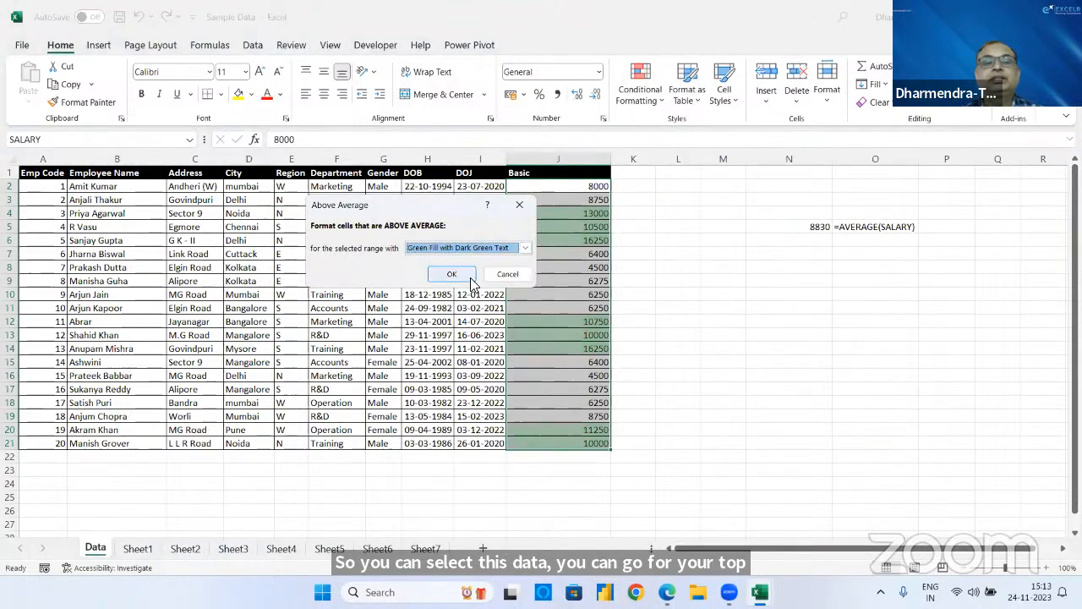
{"action": "left_click", "coordinate": [453, 275]}
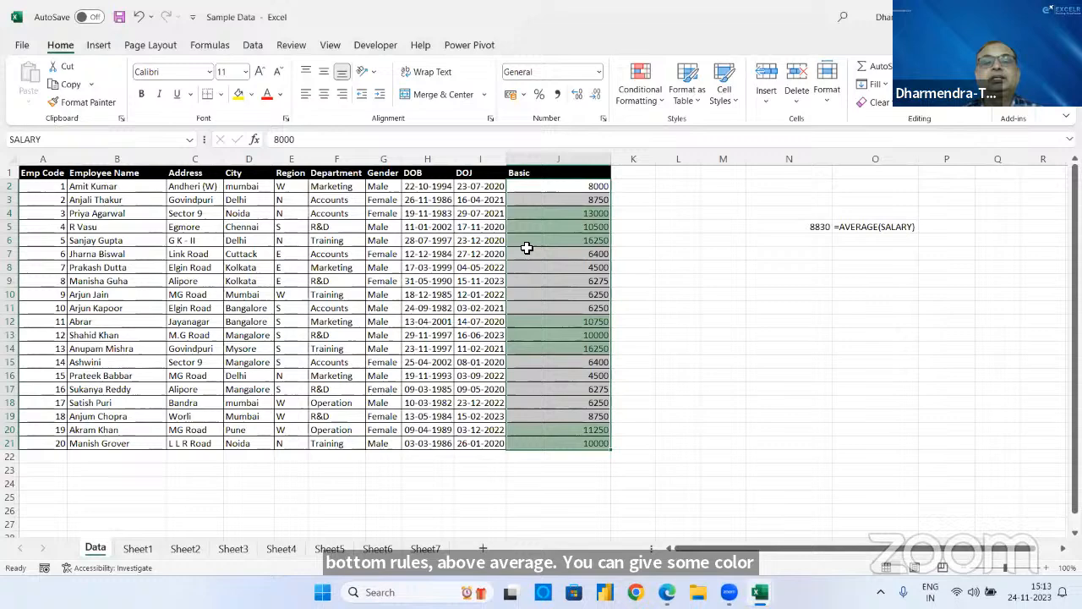
- Highlight the below-average Basic values in J2:J21 with Light Red Fill with Dark Red Text
{"action": "left_click", "coordinate": [639, 91]}
{"action": "mouse_move", "coordinate": [653, 156]}
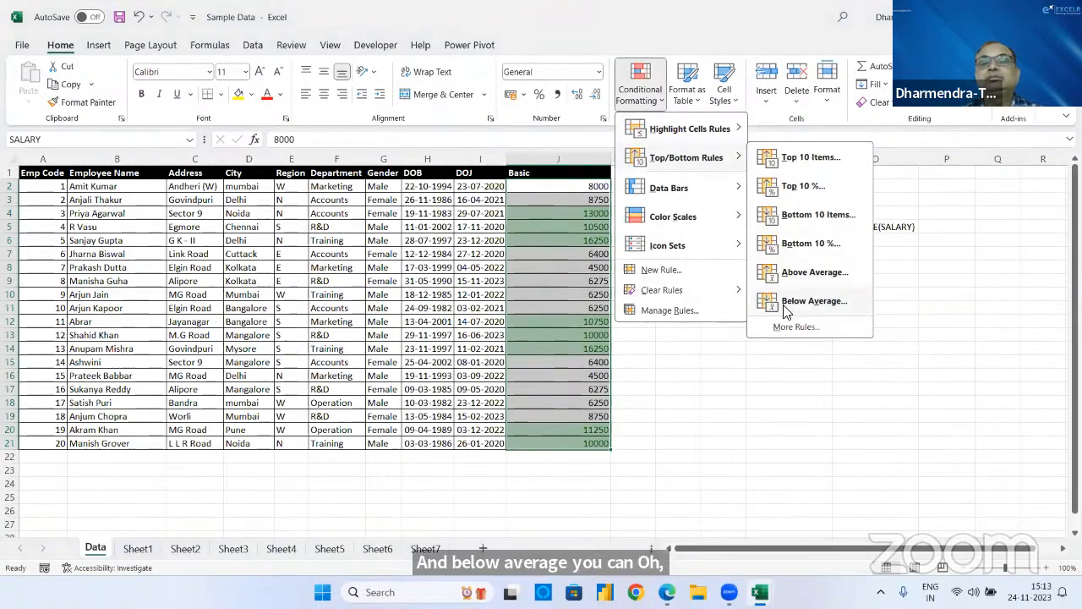
{"action": "left_click", "coordinate": [785, 311]}
{"action": "left_click", "coordinate": [452, 273]}
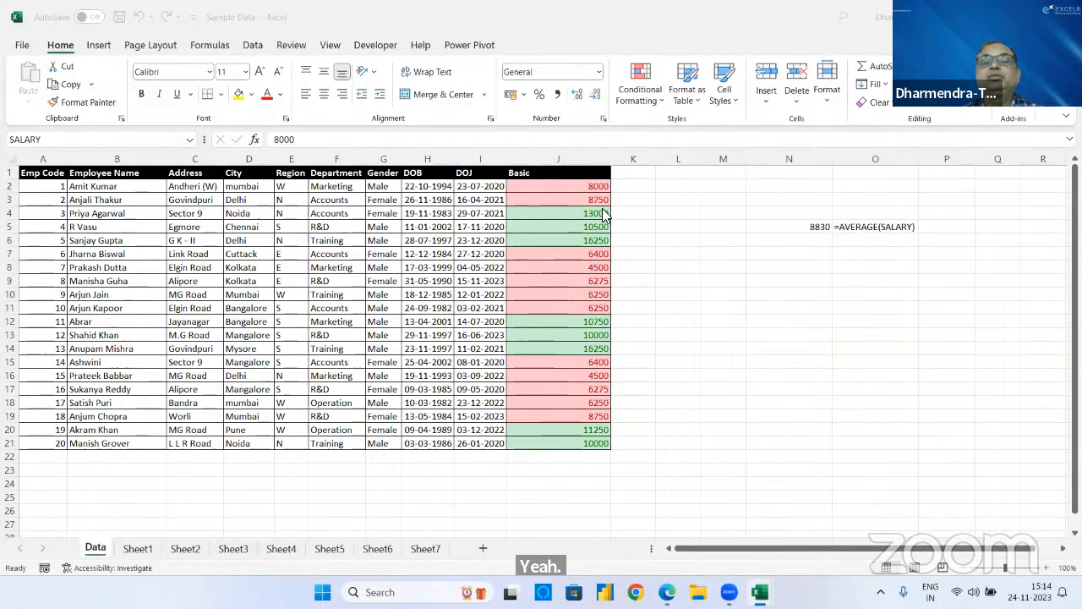
- Clear all conditional formatting rules from the entire Data sheet and deselect the Basic values
{"action": "left_click", "coordinate": [631, 113]}
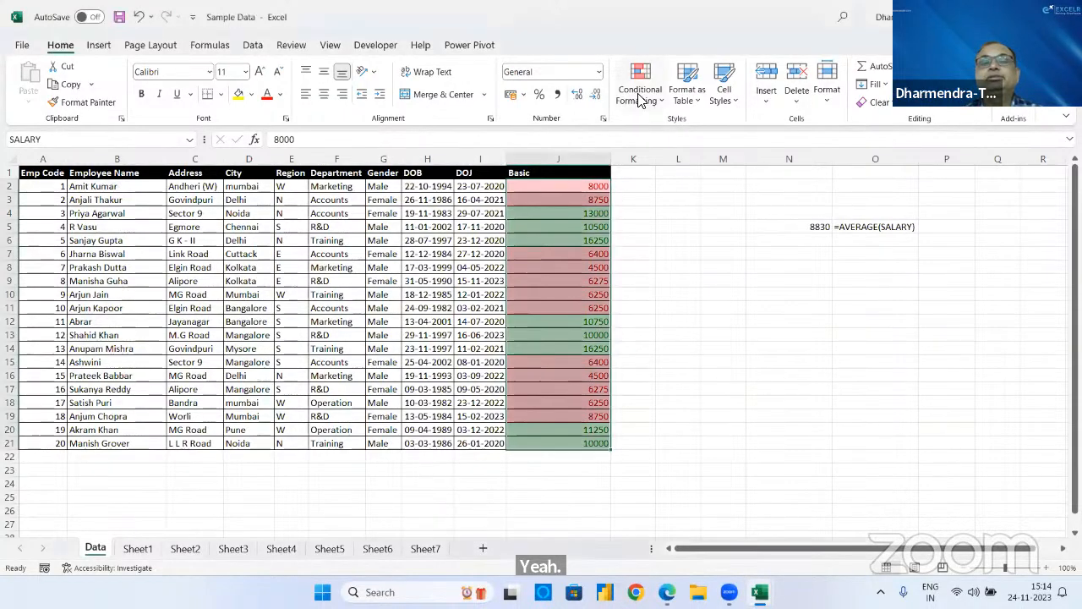
{"action": "left_click", "coordinate": [641, 93]}
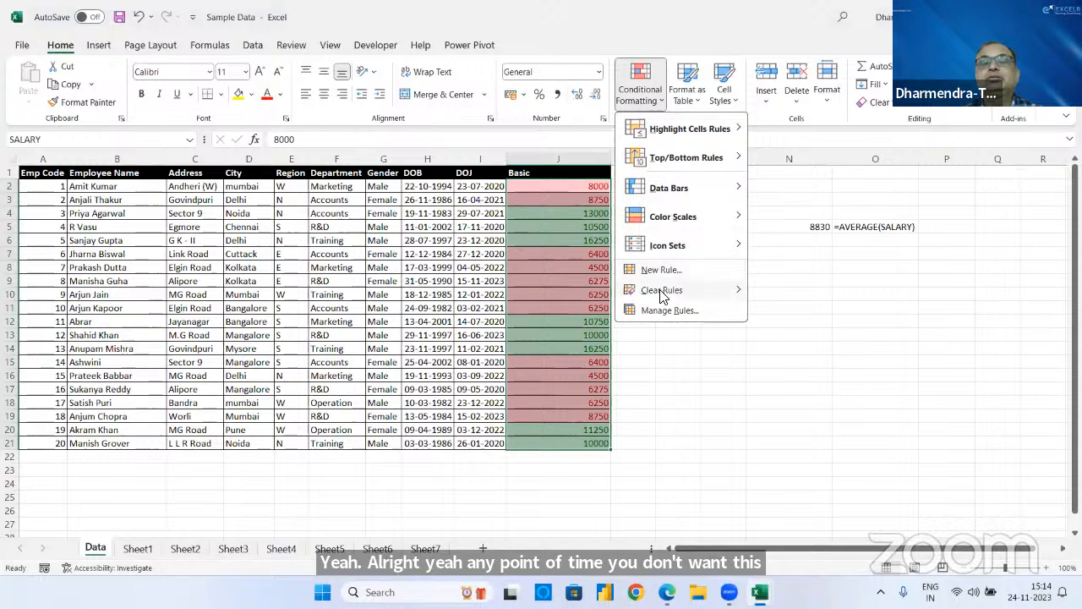
{"action": "mouse_move", "coordinate": [664, 290]}
{"action": "left_click", "coordinate": [814, 313]}
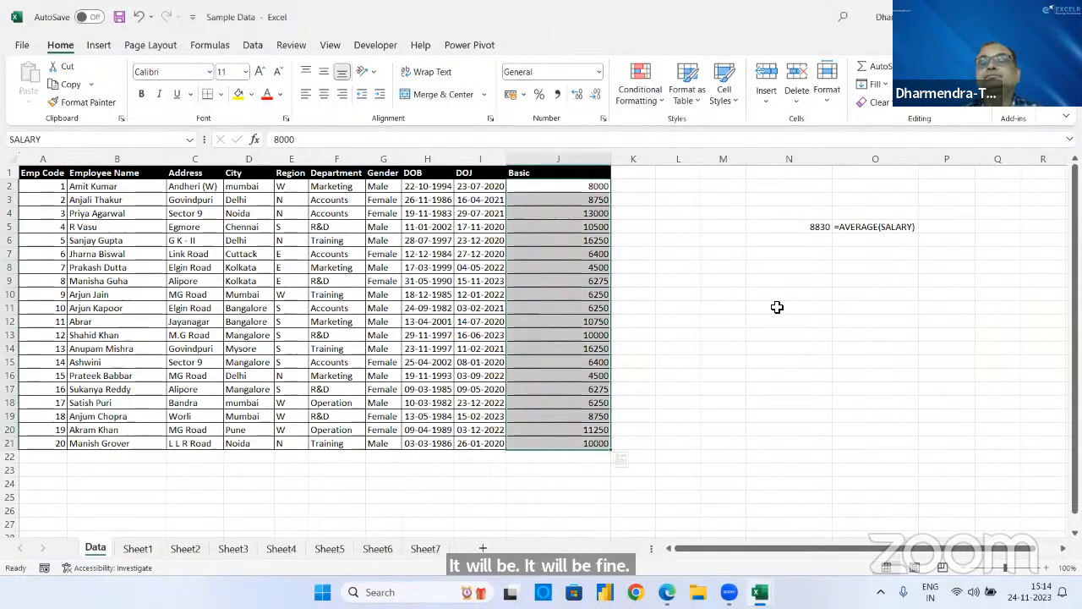
{"action": "left_click", "coordinate": [624, 280]}
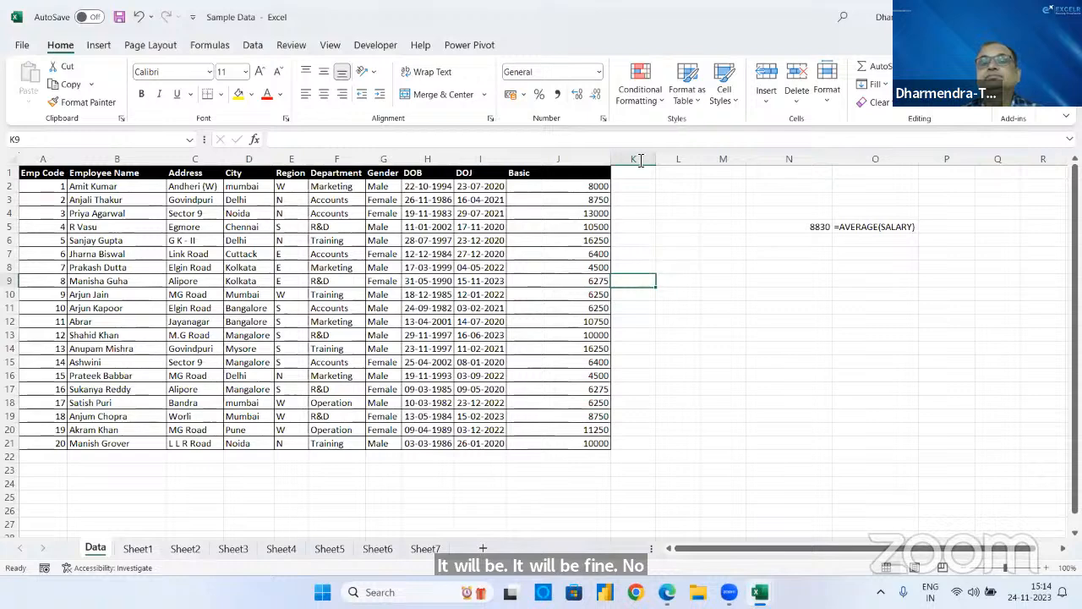
{"action": "left_click", "coordinate": [641, 93]}
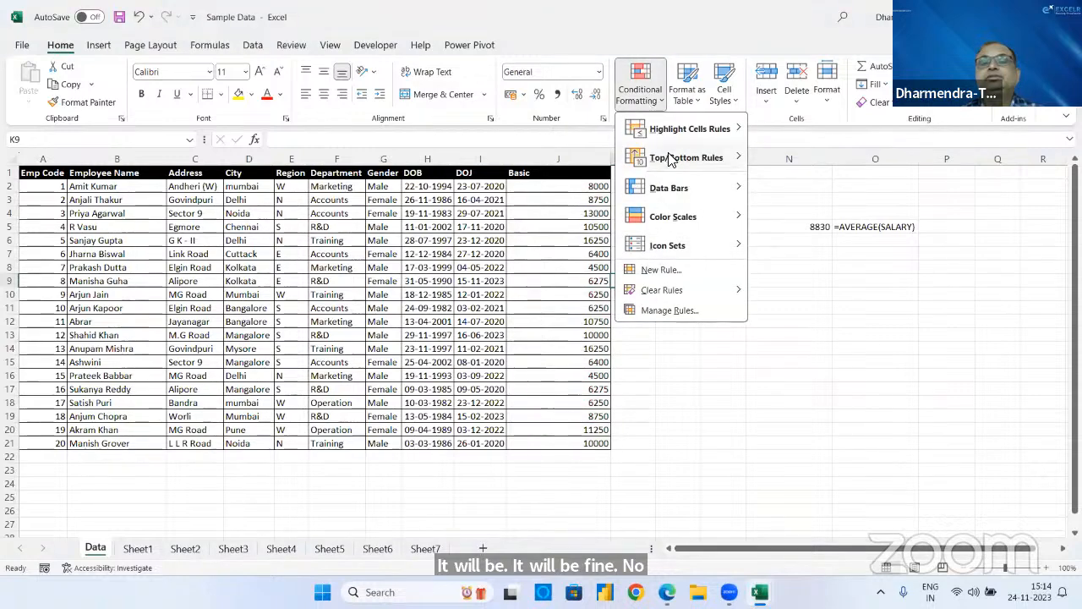
{"action": "mouse_move", "coordinate": [692, 131]}
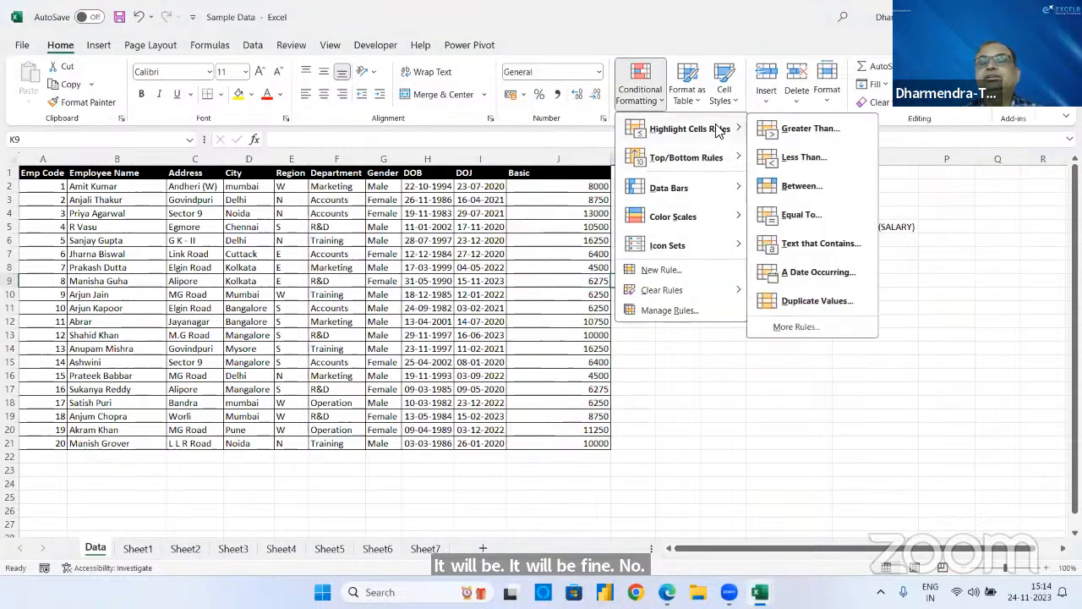
{"action": "mouse_move", "coordinate": [725, 163]}
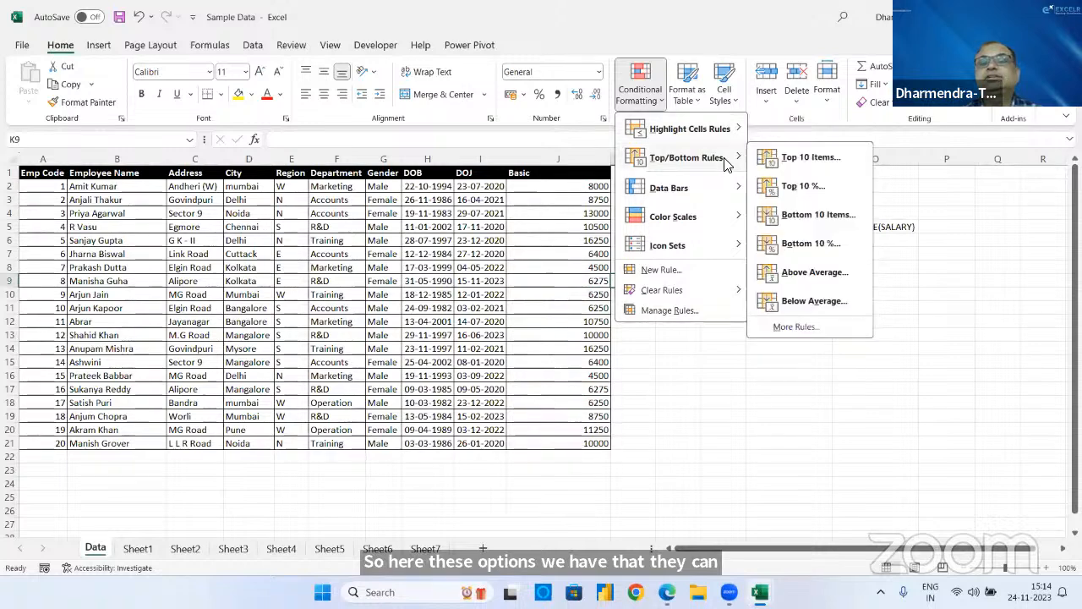
{"action": "mouse_move", "coordinate": [698, 194]}
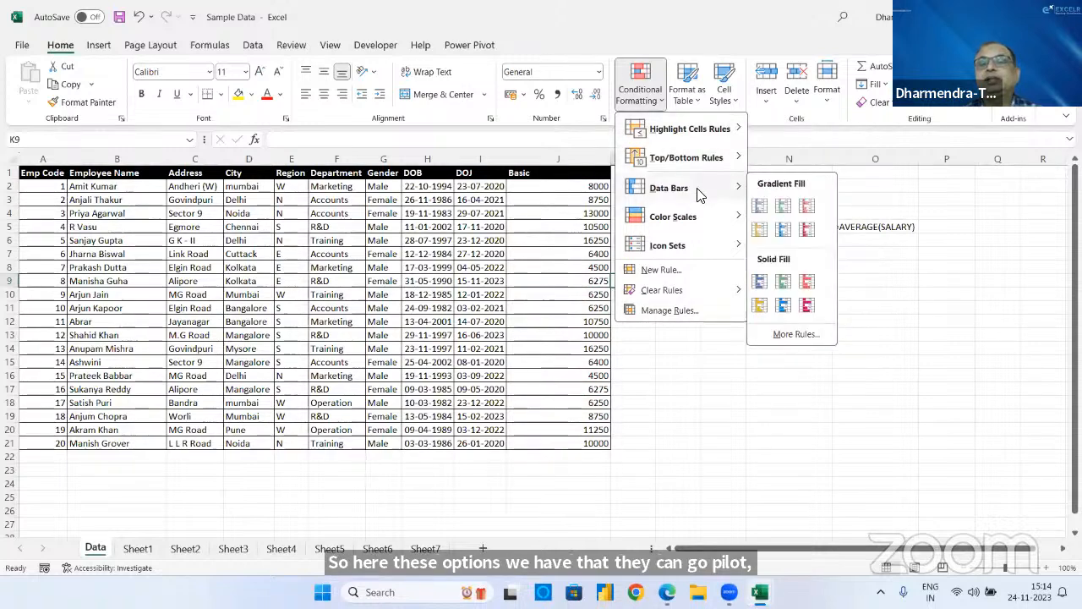
{"action": "mouse_move", "coordinate": [687, 254]}
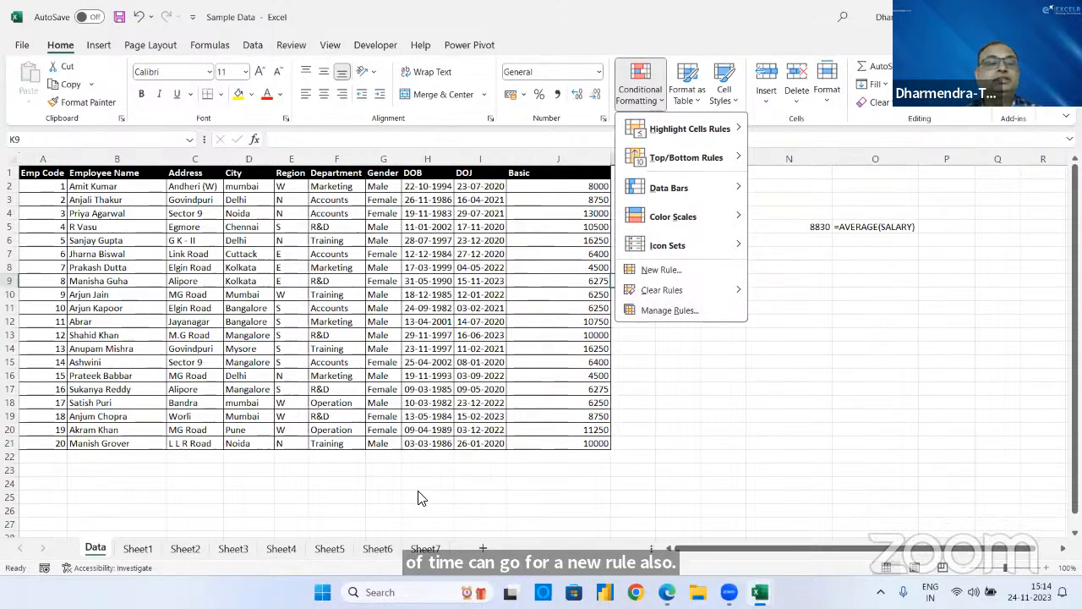
{"action": "key", "text": "alt+Tab"}
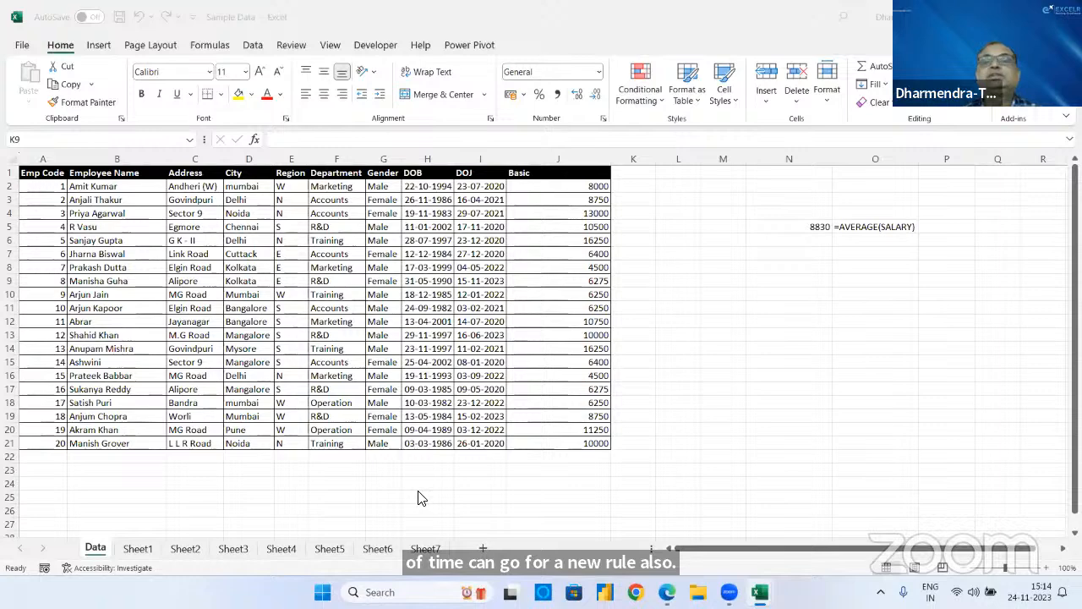
{"action": "key", "text": "alt+Tab"}
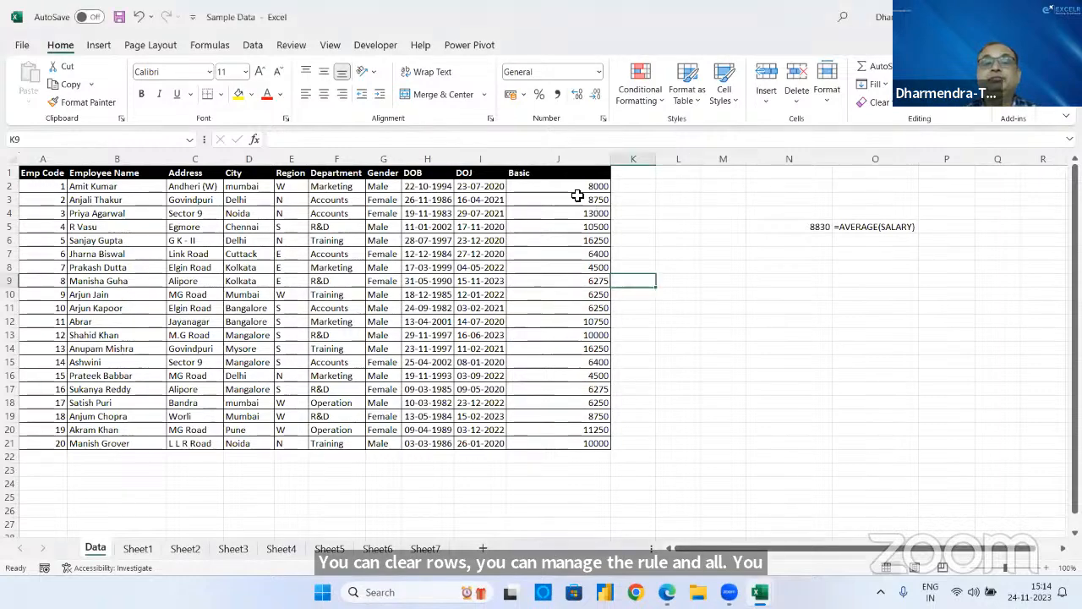
- Apply red gradient-fill data bars to the Basic values in J2:J21
{"action": "left_click_drag", "start_coordinate": [574, 192], "coordinate": [575, 443]}
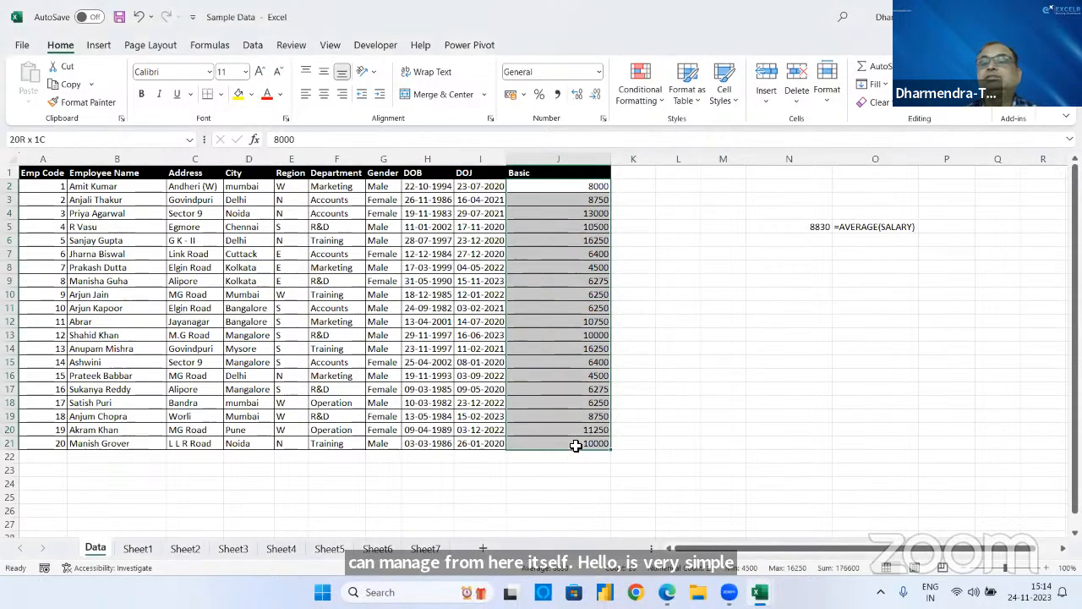
{"action": "left_click", "coordinate": [650, 100]}
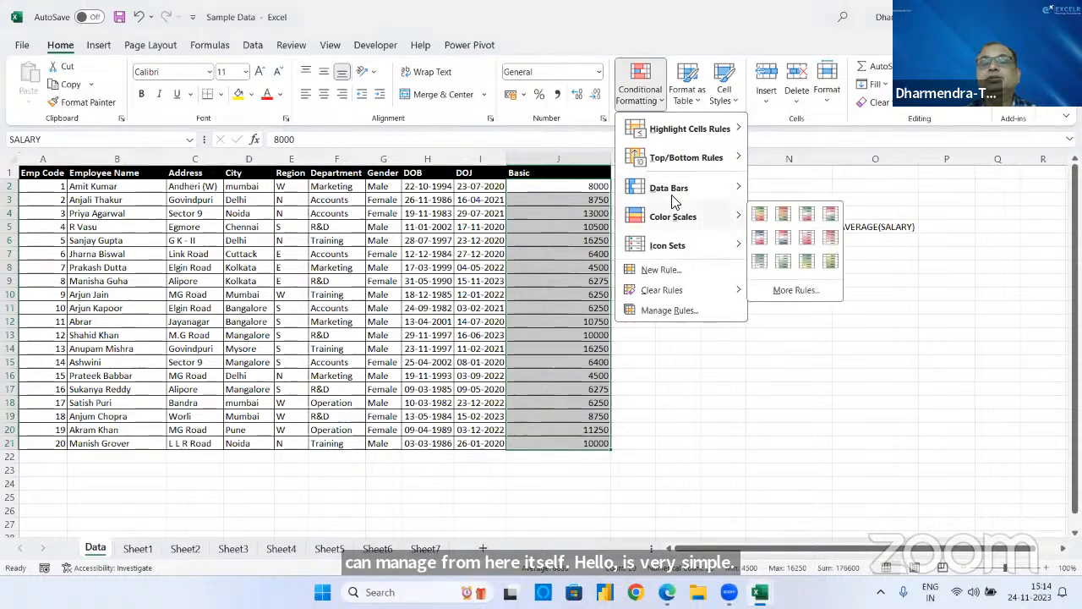
{"action": "left_click", "coordinate": [808, 210]}
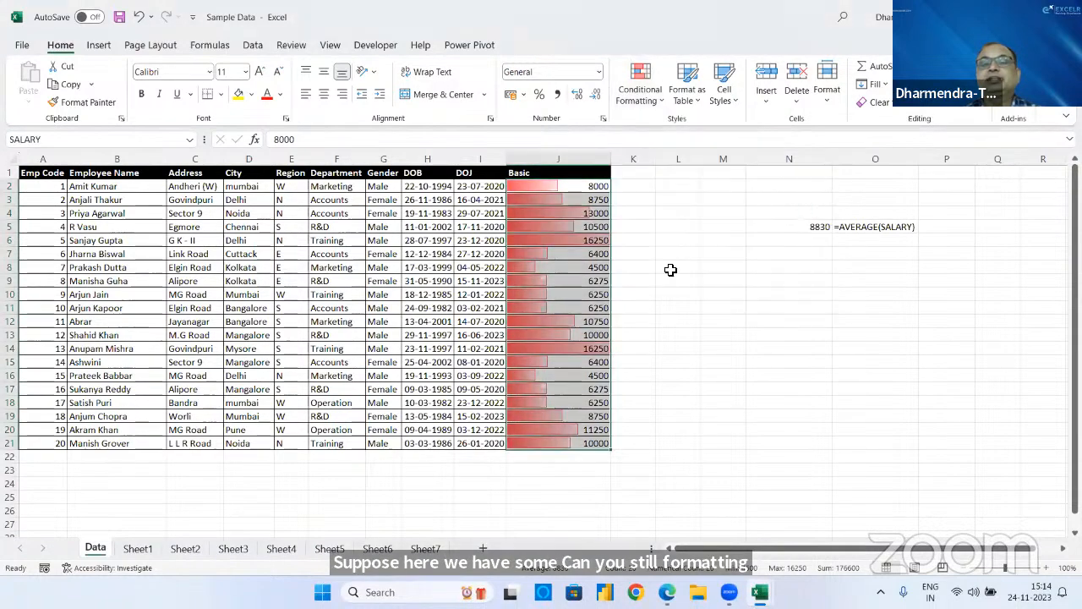
- Clear the data bar rule from the selected Basic cells
{"action": "left_click", "coordinate": [656, 99]}
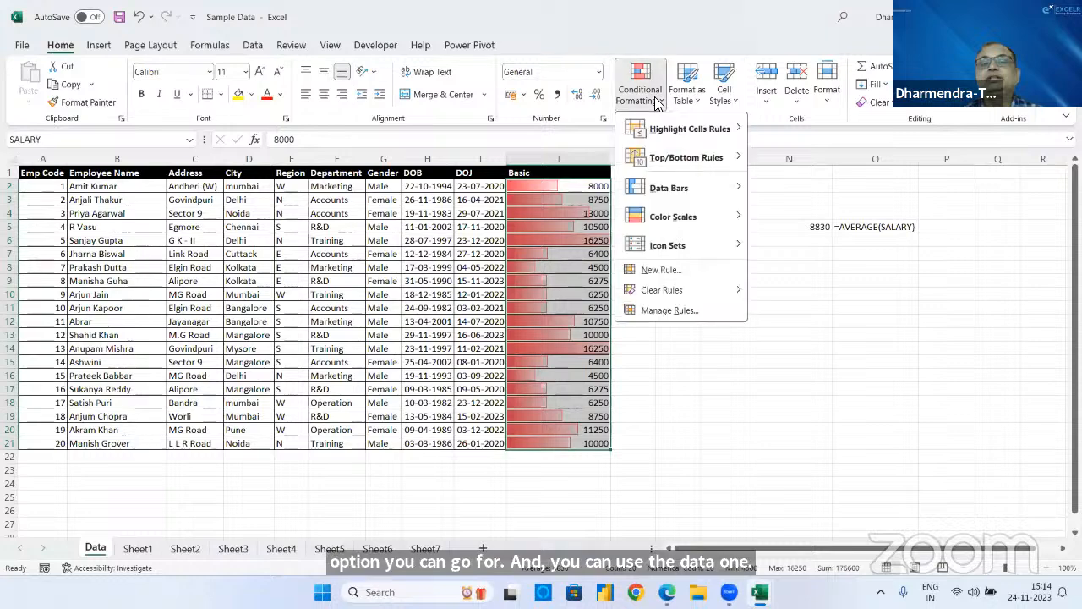
{"action": "mouse_move", "coordinate": [668, 291]}
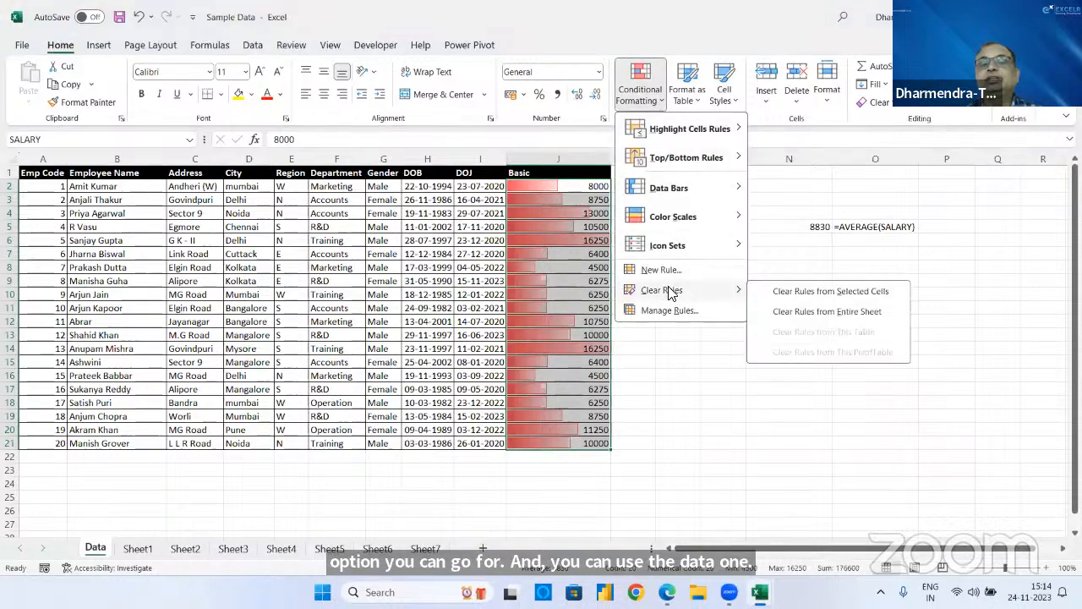
{"action": "left_click", "coordinate": [859, 291]}
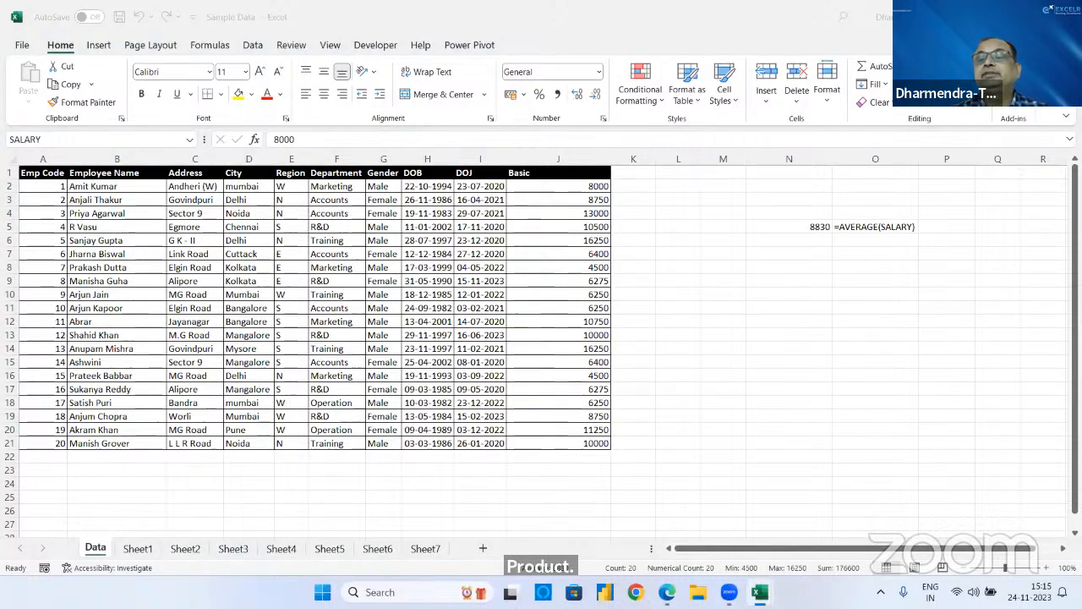
- Delete the average salary formula and its text label from N5:O5
{"action": "left_click", "coordinate": [794, 225]}
{"action": "key", "text": "shift+Right"}
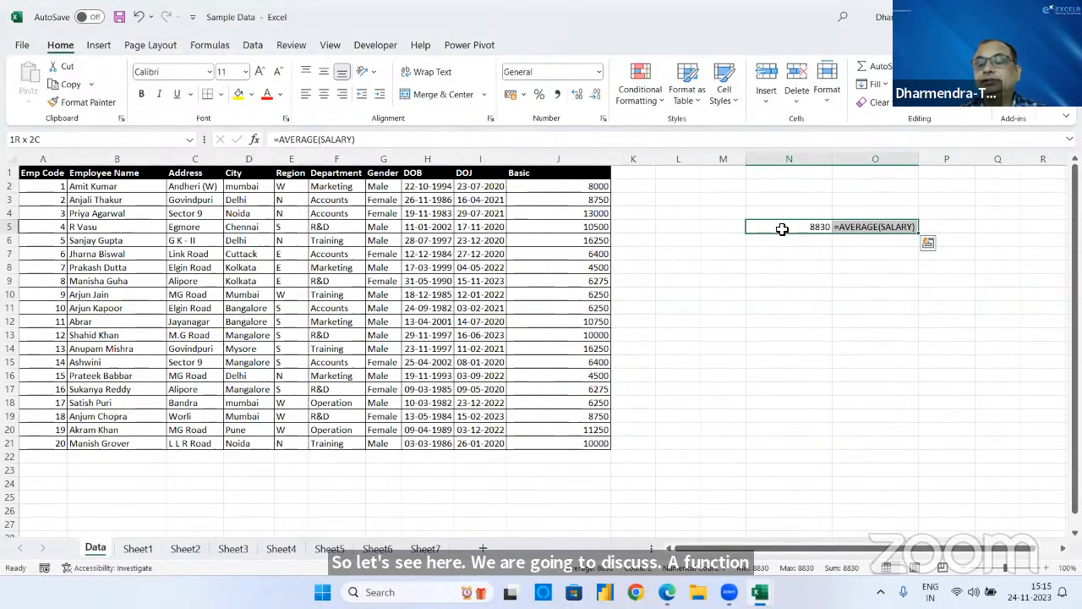
{"action": "key", "text": "Delete"}
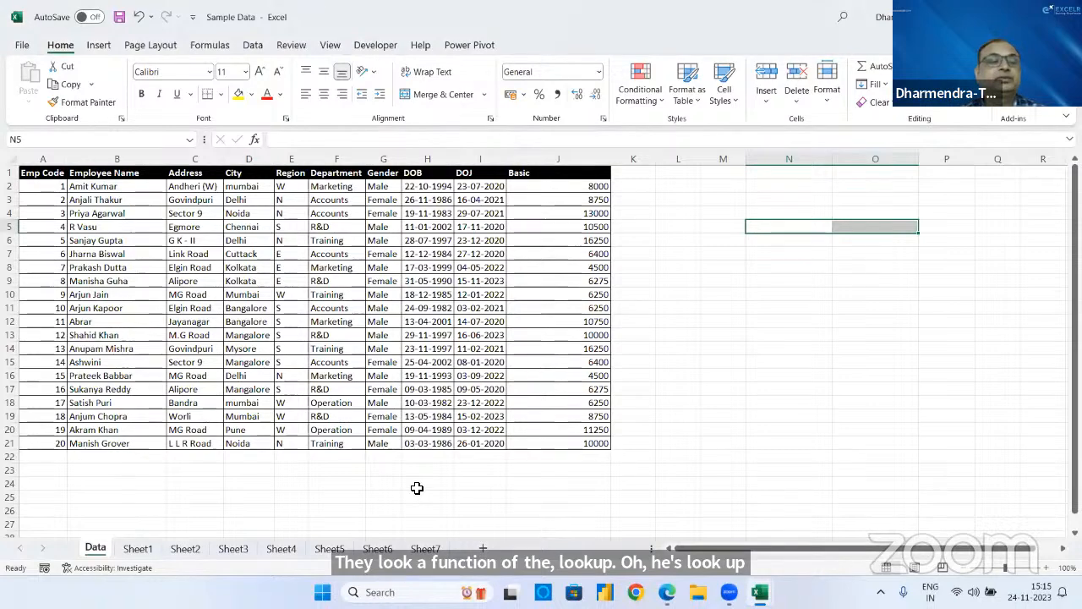
{"action": "key", "text": "alt+Tab"}
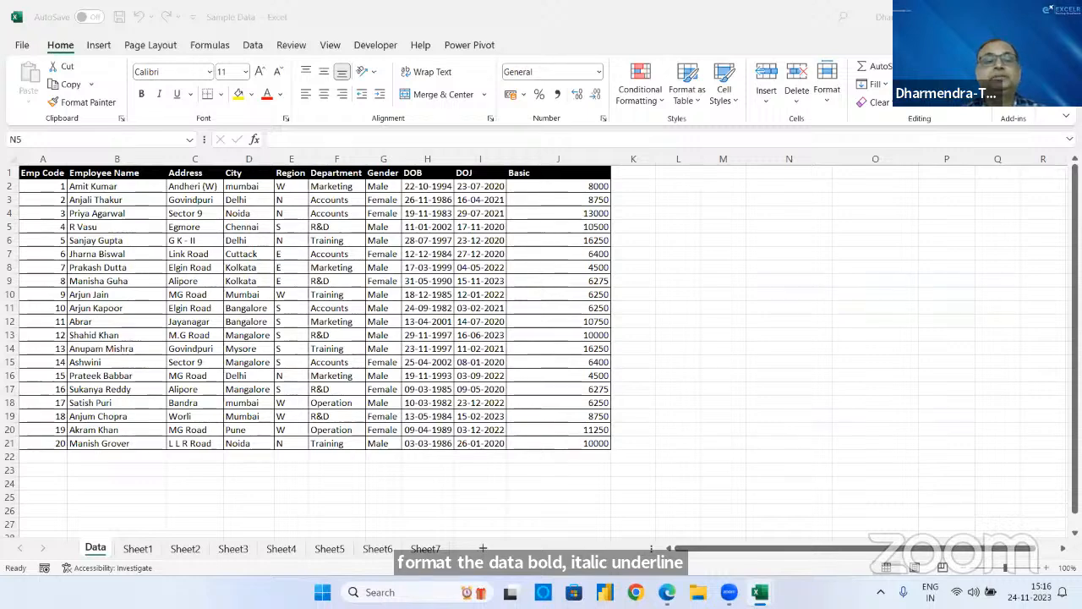
{"action": "left_click", "coordinate": [384, 322]}
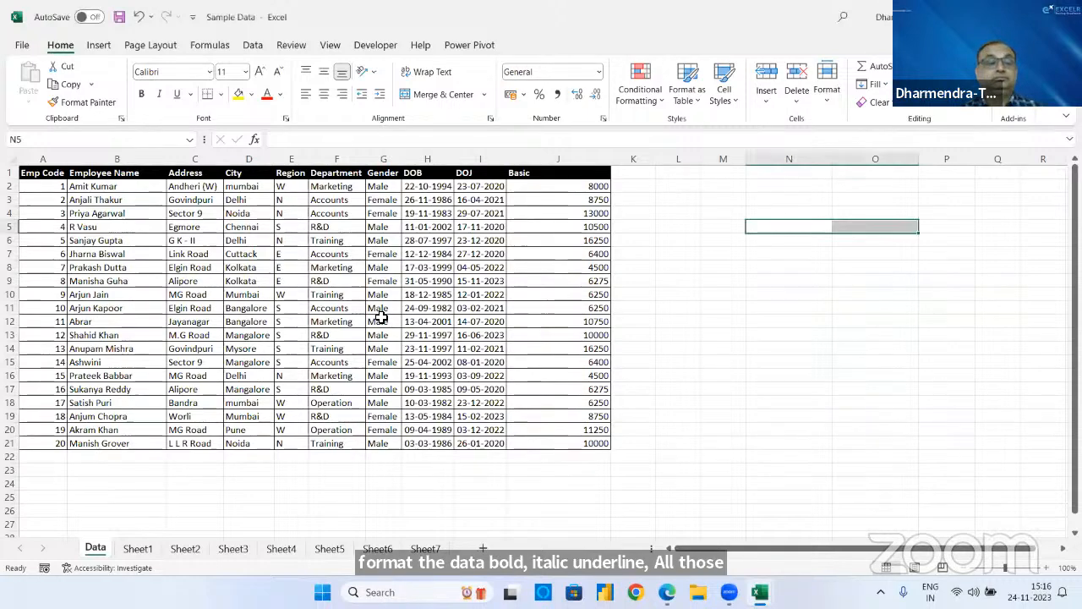
{"action": "left_click", "coordinate": [136, 550]}
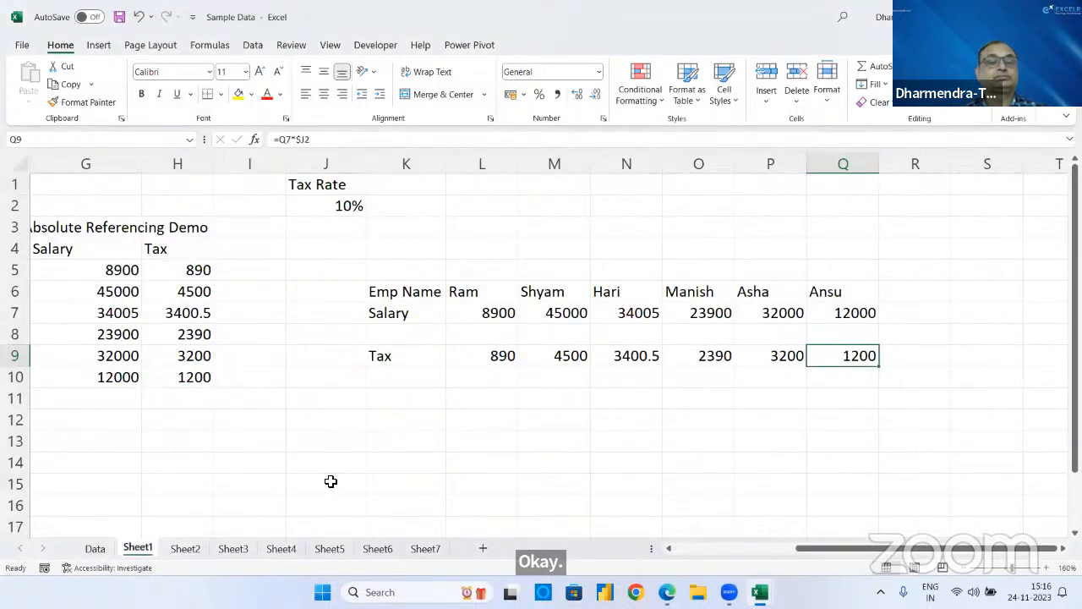
{"action": "key", "text": "alt+Tab"}
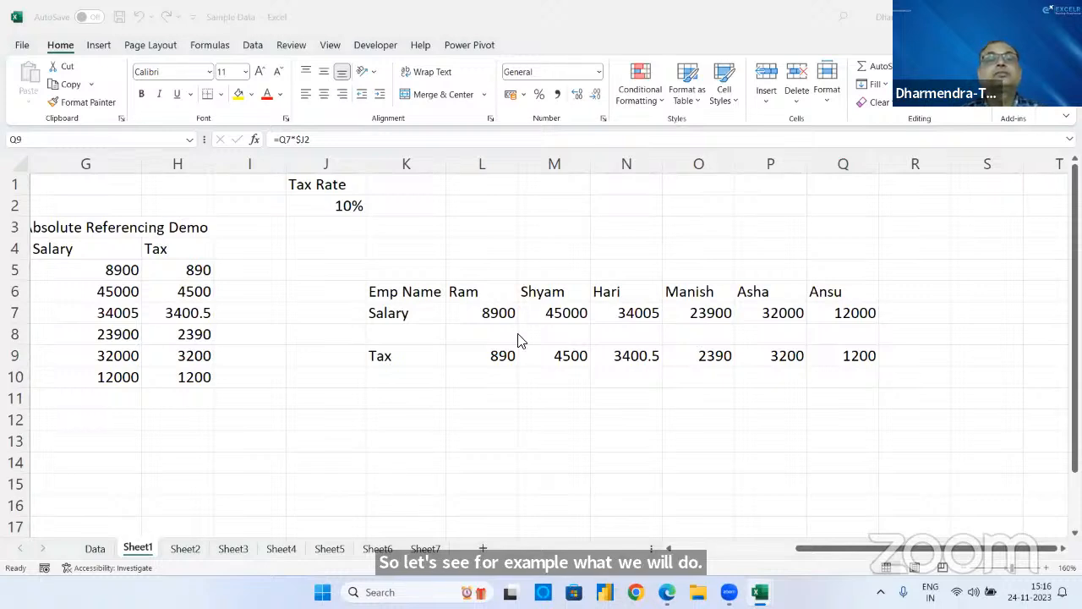
{"action": "left_click", "coordinate": [424, 548]}
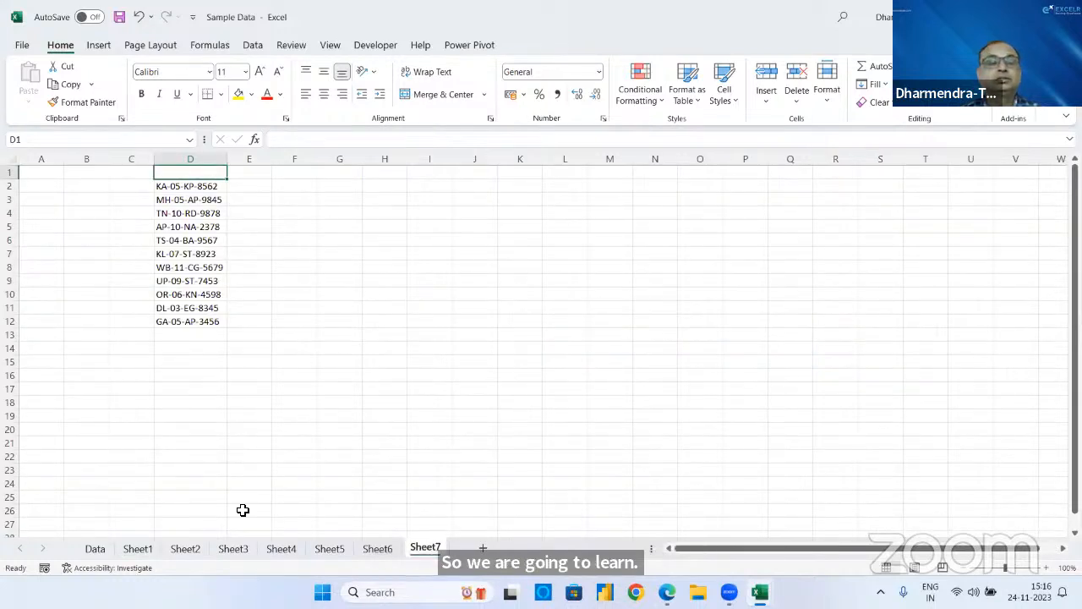
- Insert a new blank worksheet from the Data sheet and move it directly between Data and Sheet1
{"action": "left_click", "coordinate": [96, 548]}
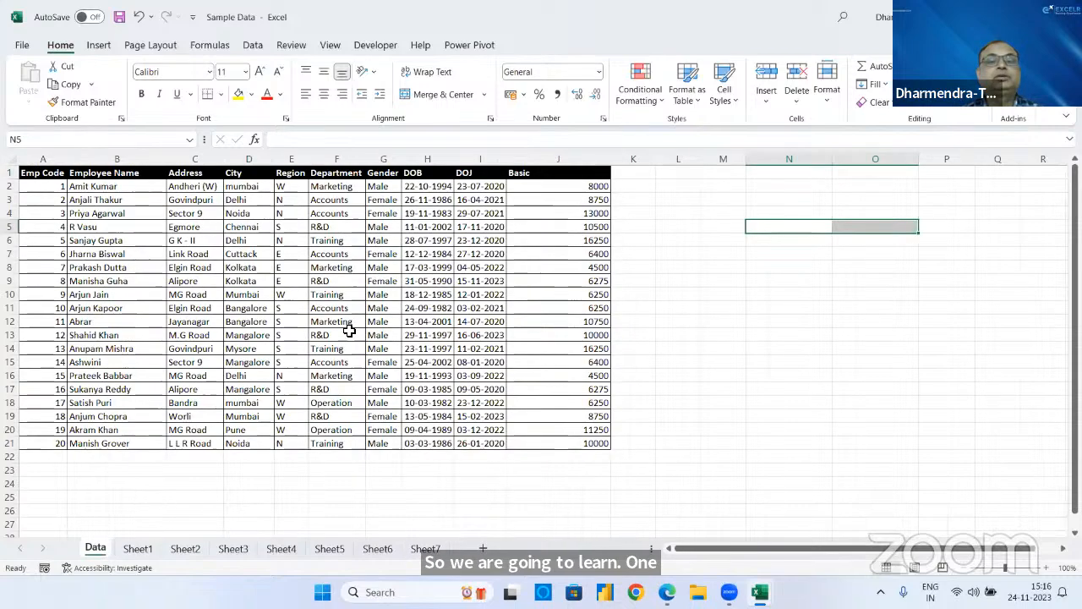
{"action": "right_click", "coordinate": [97, 549]}
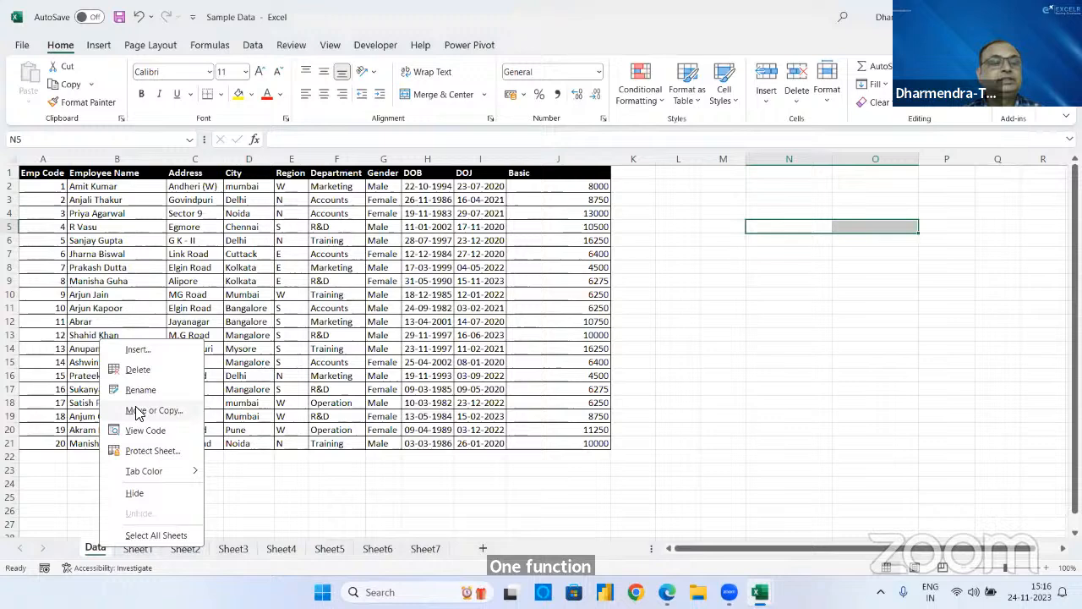
{"action": "left_click", "coordinate": [155, 354]}
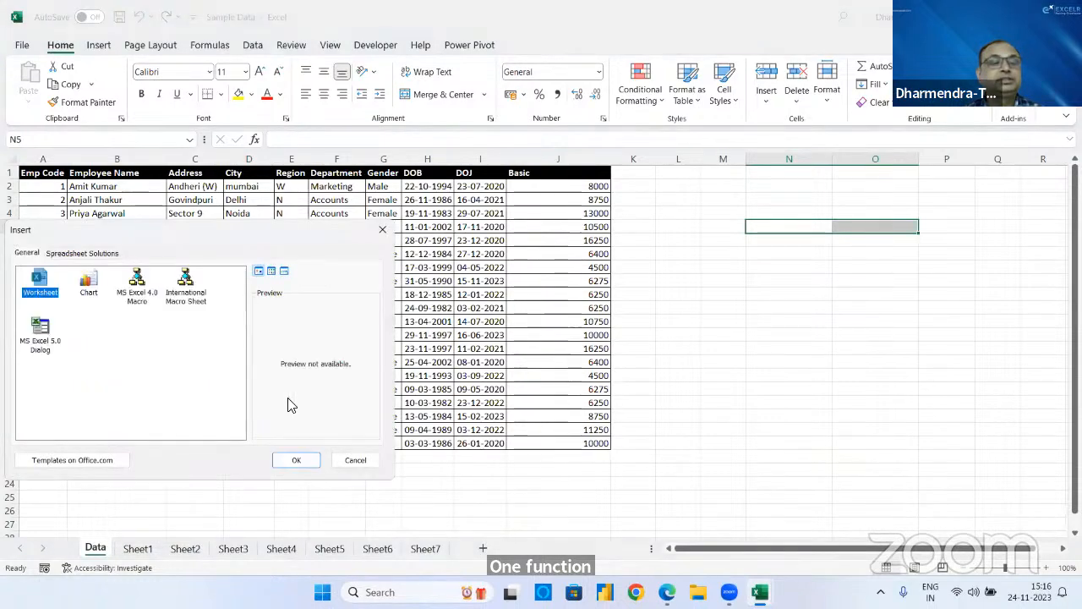
{"action": "left_click", "coordinate": [296, 460]}
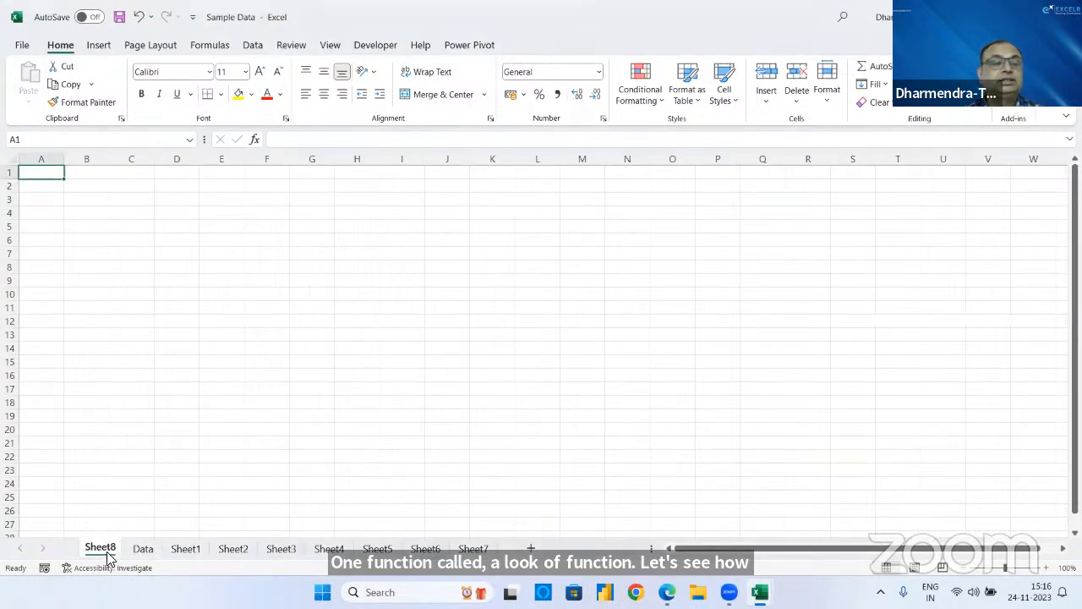
{"action": "left_click_drag", "start_coordinate": [173, 551], "coordinate": [173, 551]}
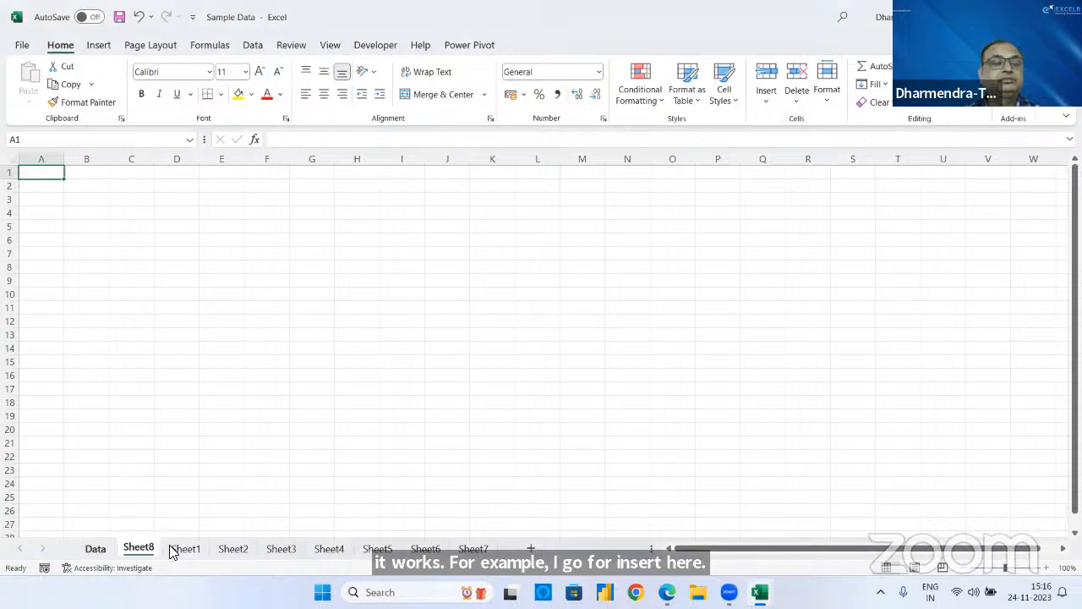
- Rename the new Sheet8 worksheet as Output and return to the Data sheet
{"action": "left_click", "coordinate": [104, 549]}
{"action": "left_click", "coordinate": [251, 267]}
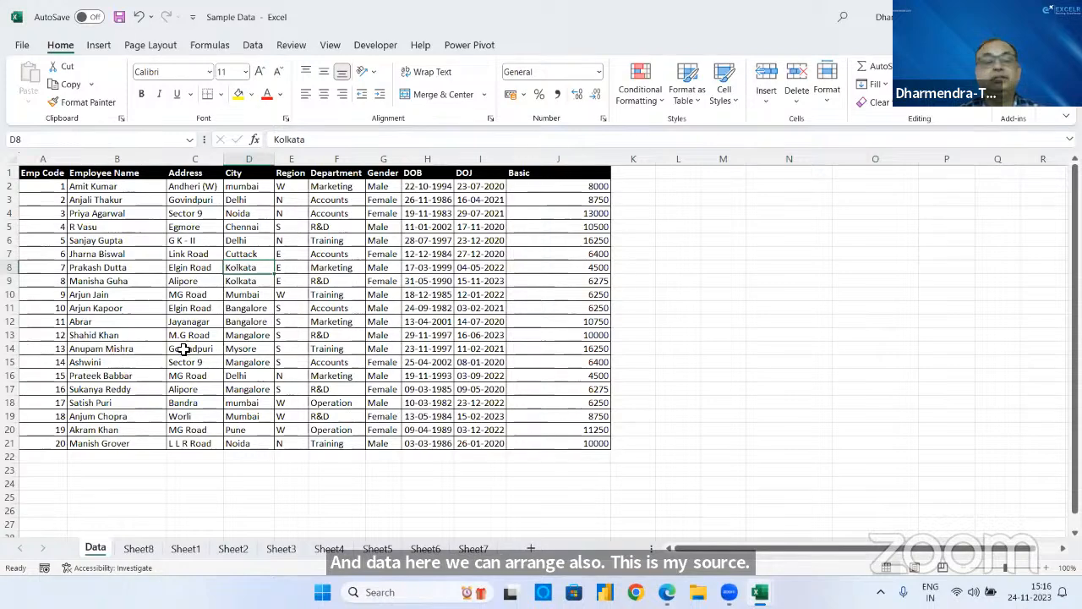
{"action": "left_click", "coordinate": [139, 549]}
{"action": "right_click", "coordinate": [138, 549]}
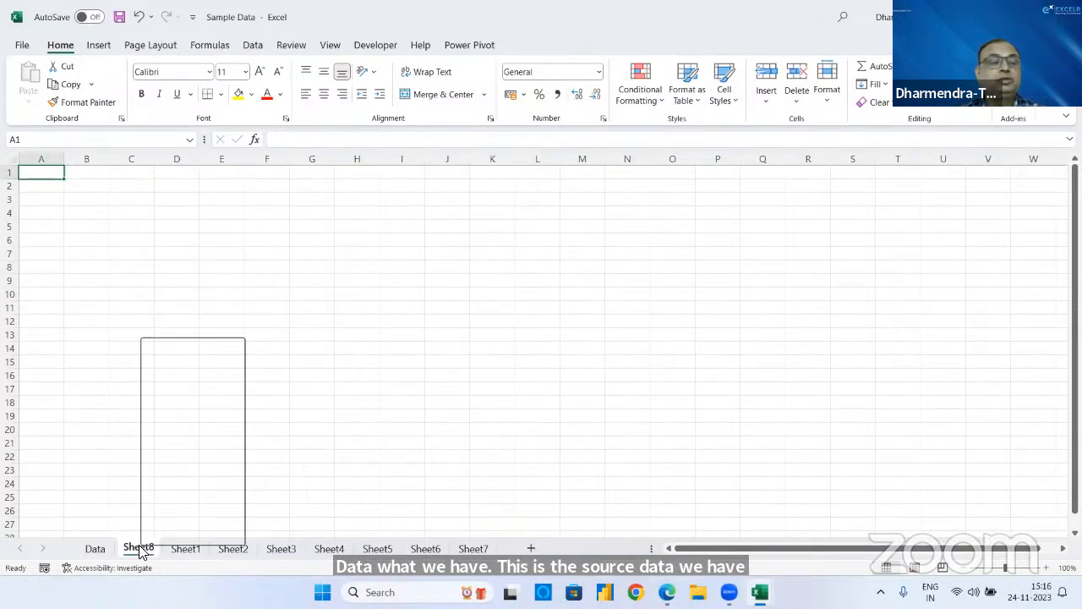
{"action": "left_click", "coordinate": [181, 389]}
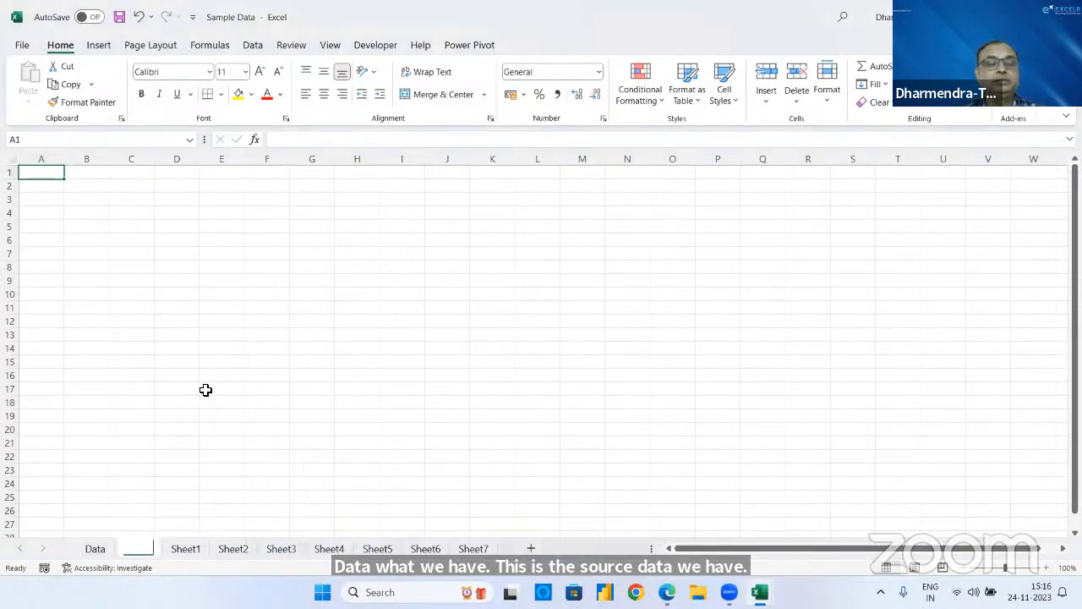
{"action": "type", "text": "Output"}
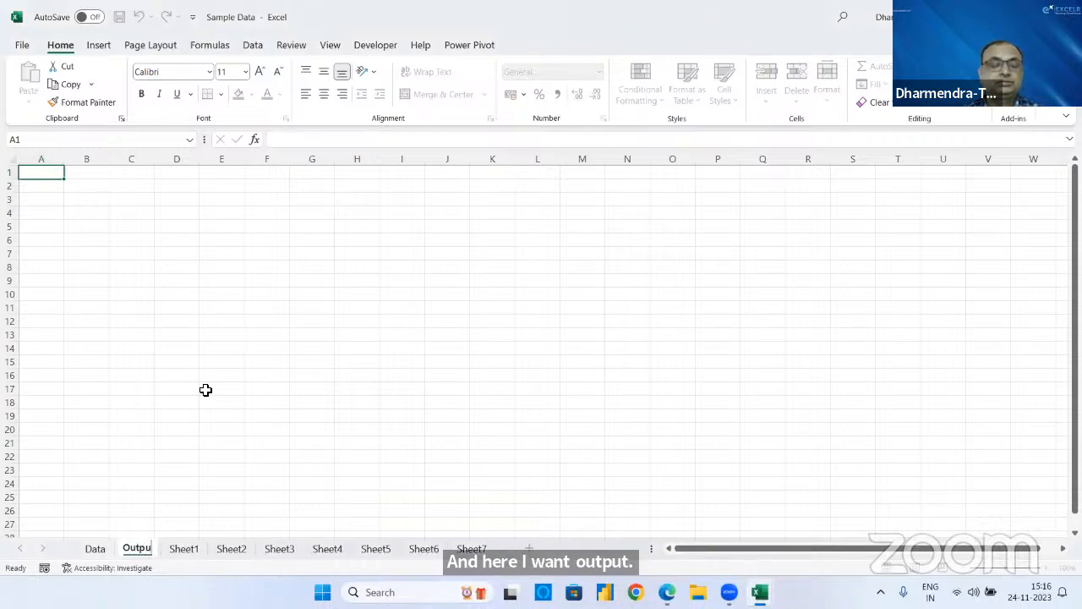
{"action": "key", "text": "Return"}
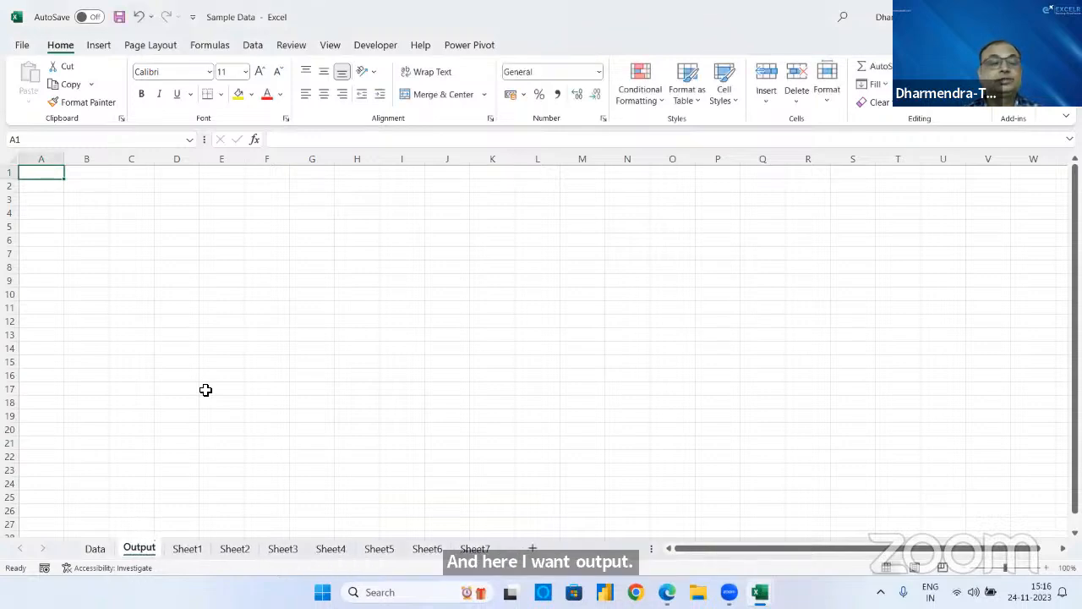
{"action": "left_click", "coordinate": [98, 549]}
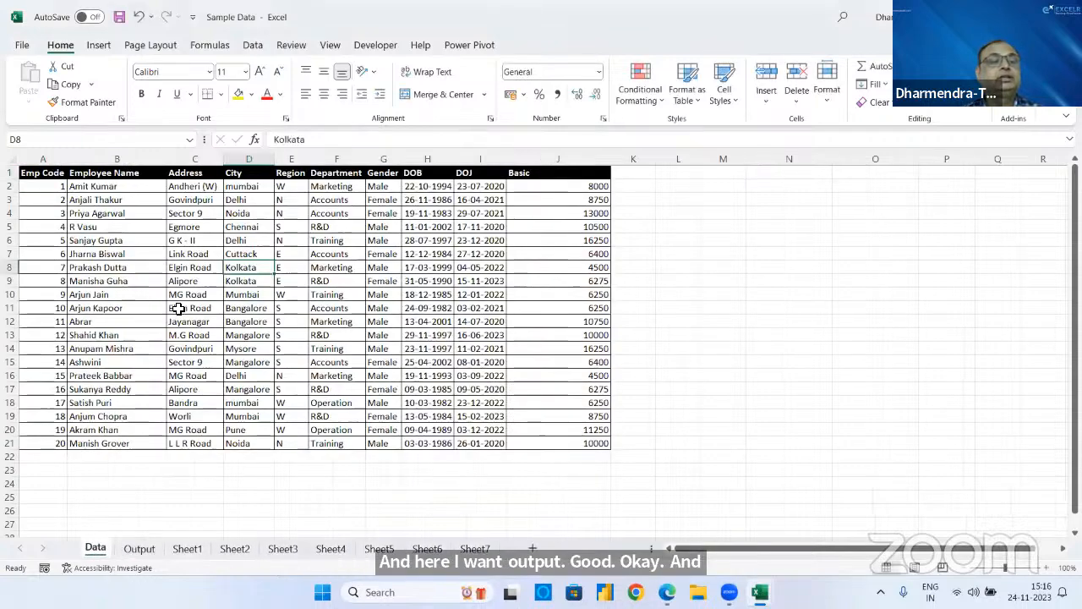
{"action": "left_click", "coordinate": [55, 176]}
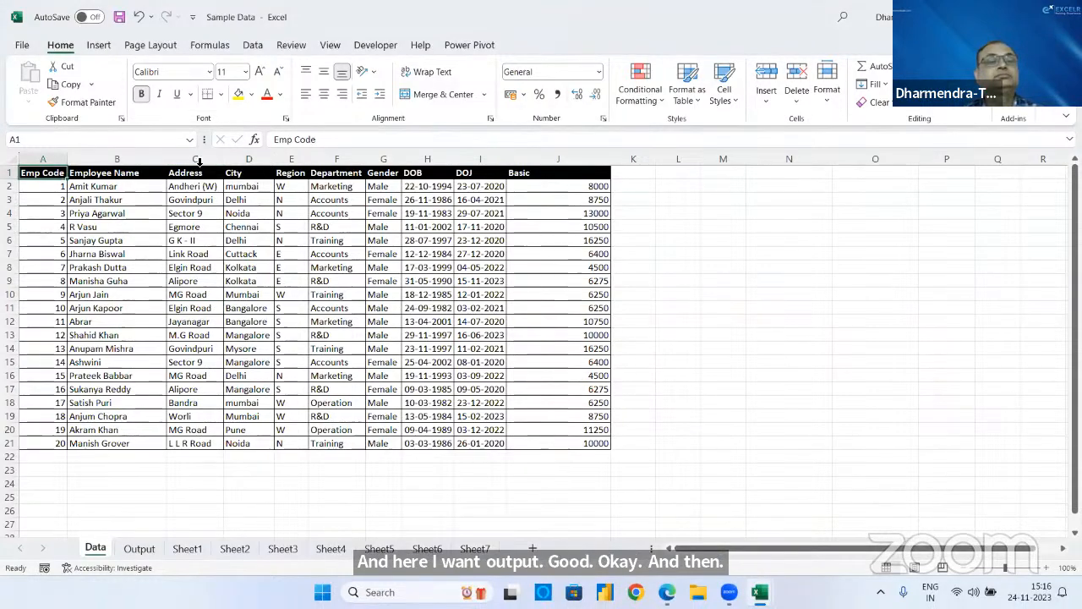
{"action": "left_click", "coordinate": [142, 177], "text": "shift"}
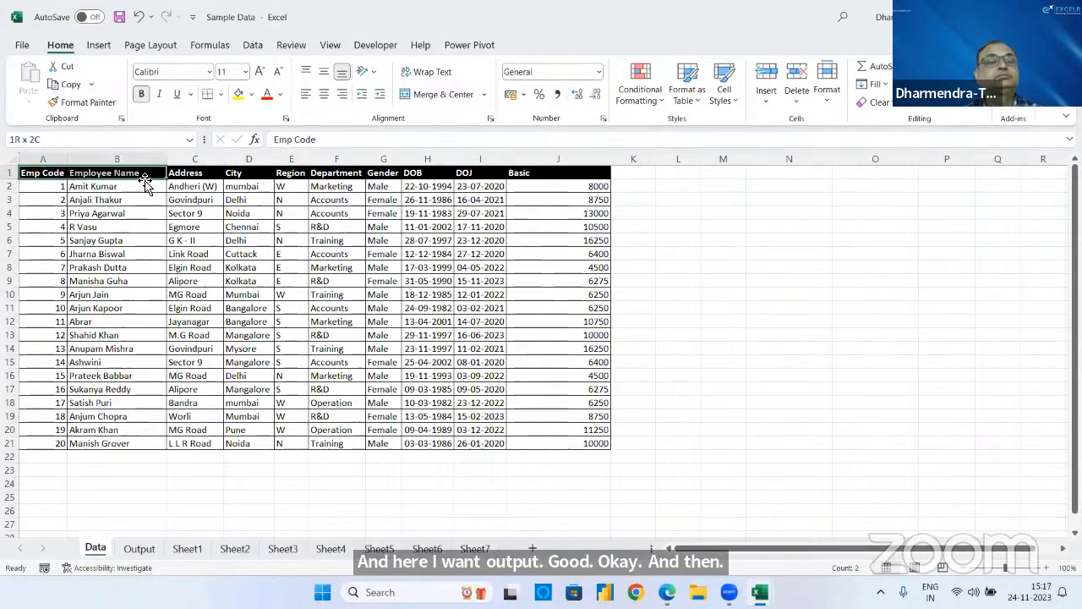
{"action": "left_click", "coordinate": [354, 172], "text": "shift"}
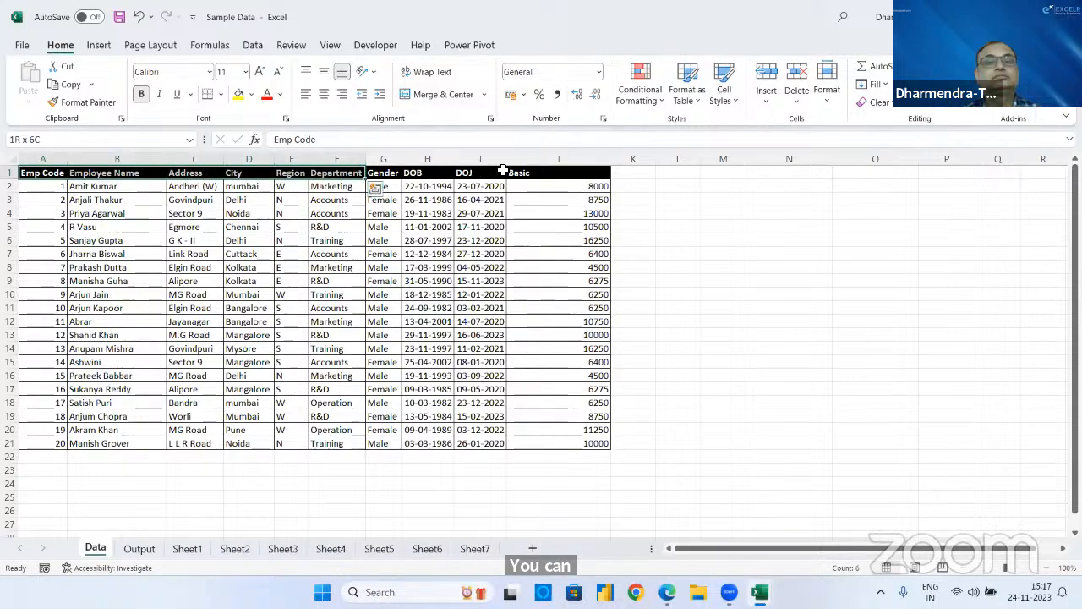
{"action": "left_click", "coordinate": [531, 172], "text": "shift"}
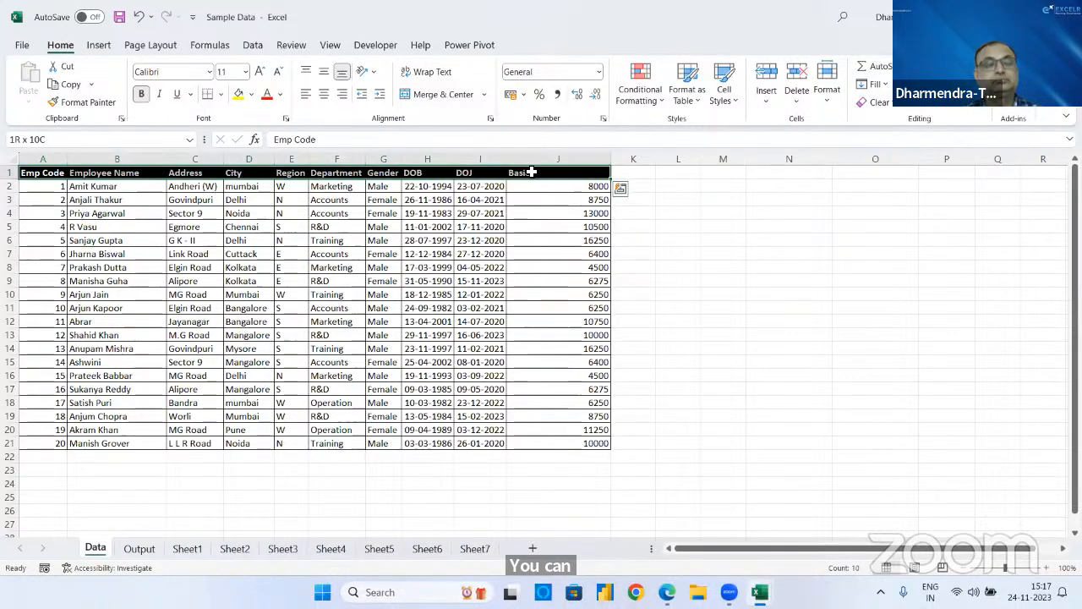
{"action": "key", "text": "ctrl+q"}
{"action": "left_click", "coordinate": [395, 200]}
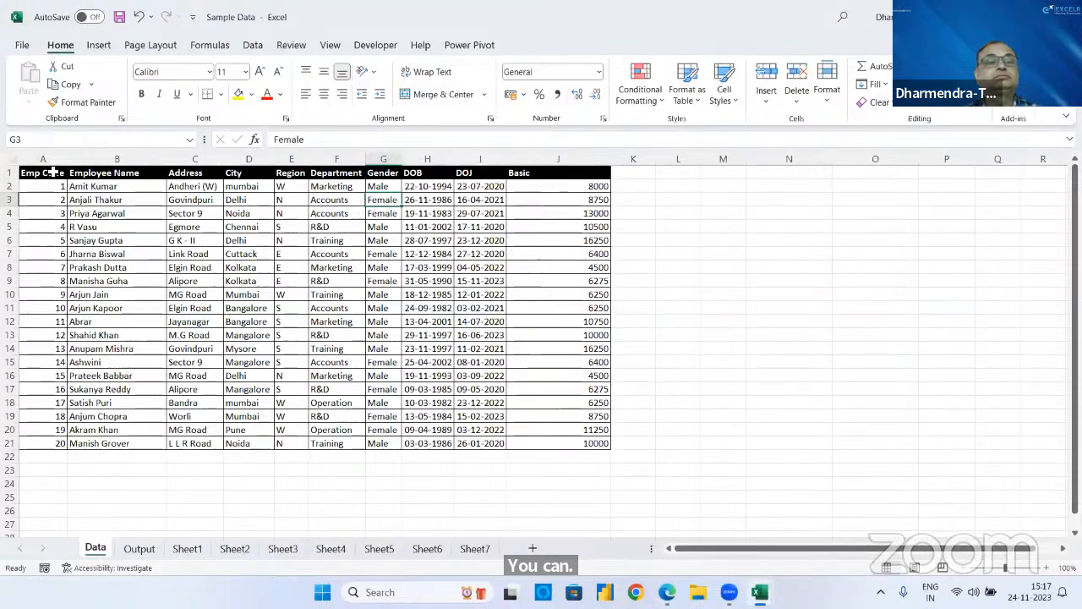
- Copy the Emp Code, Employee Name, City, Department and Basic headers from the Data sheet into row 1 of Output, starting at A1
{"action": "key", "text": "ctrl+Home"}
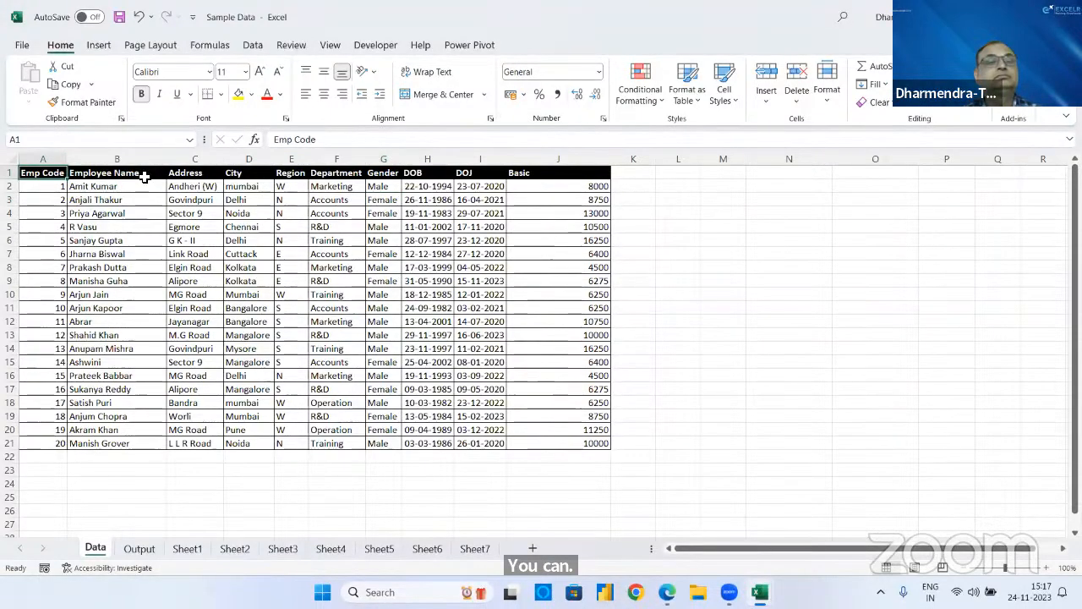
{"action": "left_click", "coordinate": [145, 174], "text": "ctrl"}
{"action": "left_click", "coordinate": [254, 172], "text": "ctrl"}
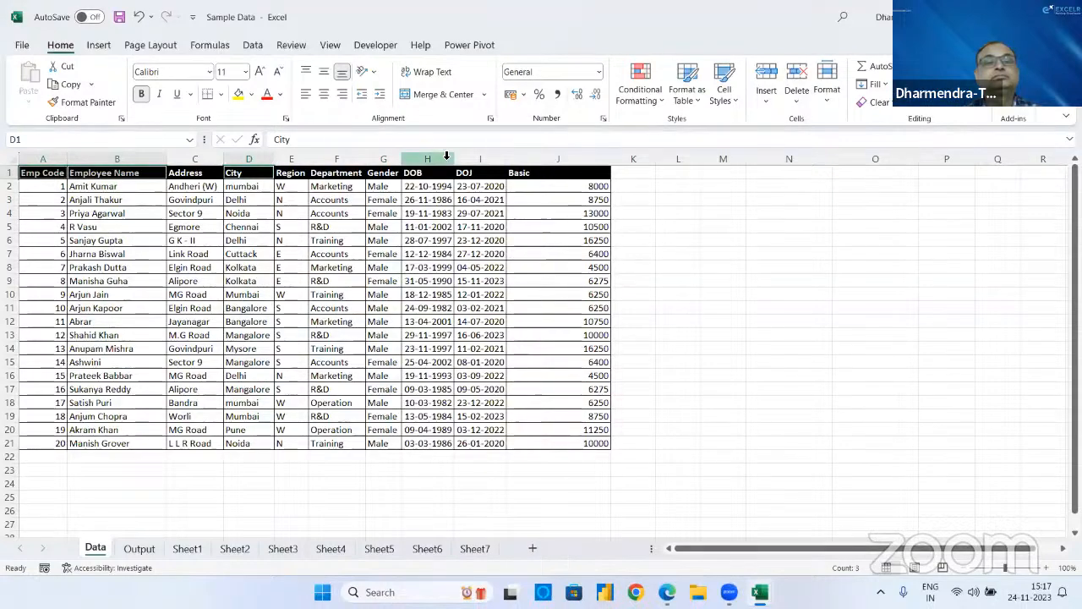
{"action": "left_click", "coordinate": [351, 173], "text": "ctrl"}
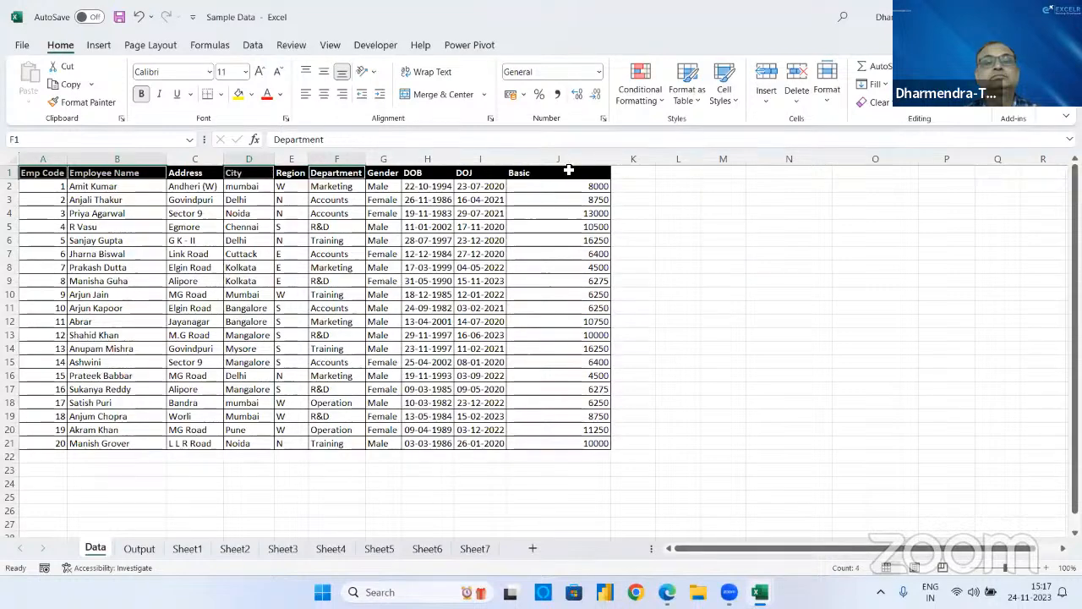
{"action": "left_click", "coordinate": [569, 172], "text": "ctrl"}
{"action": "key", "text": "ctrl+c"}
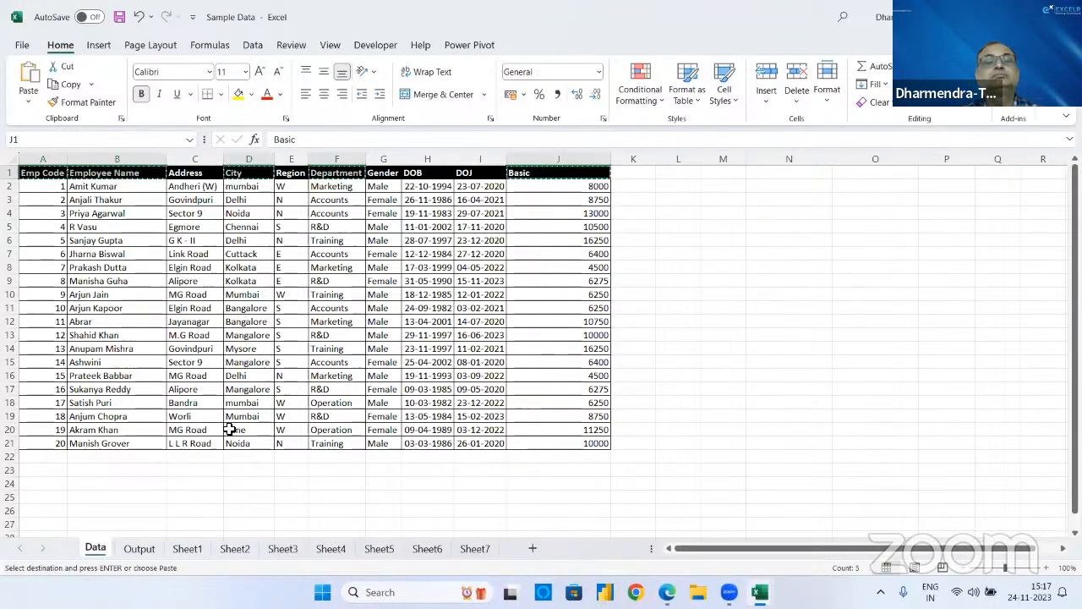
{"action": "left_click", "coordinate": [139, 549]}
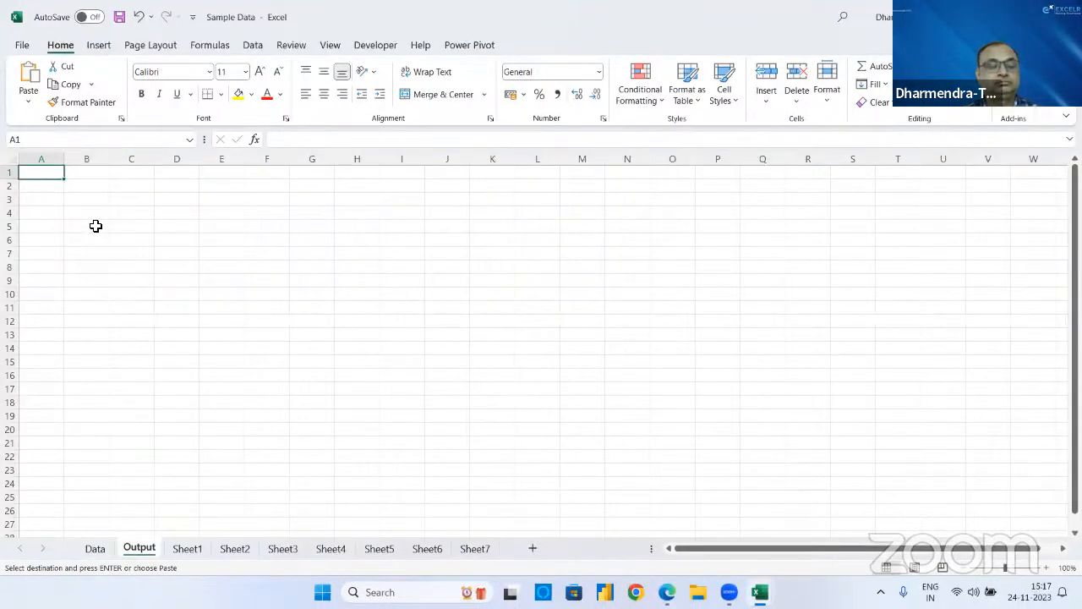
{"action": "key", "text": "ctrl+v"}
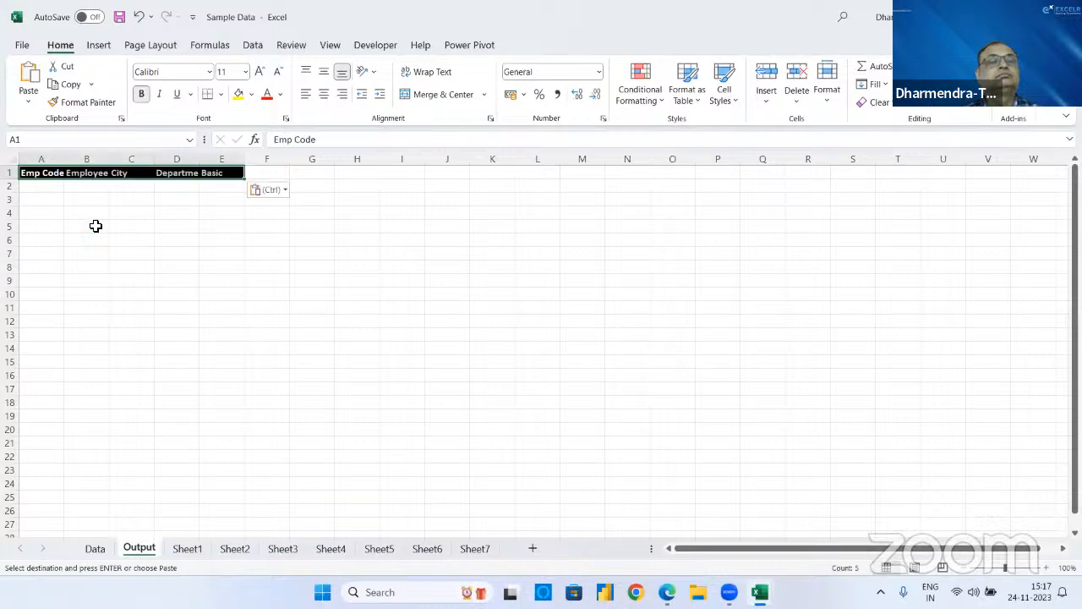
- Fit the Employee Name column to its header and widen the Emp Code, City, Department and Basic columns on the Output sheet
{"action": "double_click", "coordinate": [64, 159]}
{"action": "double_click", "coordinate": [115, 159]}
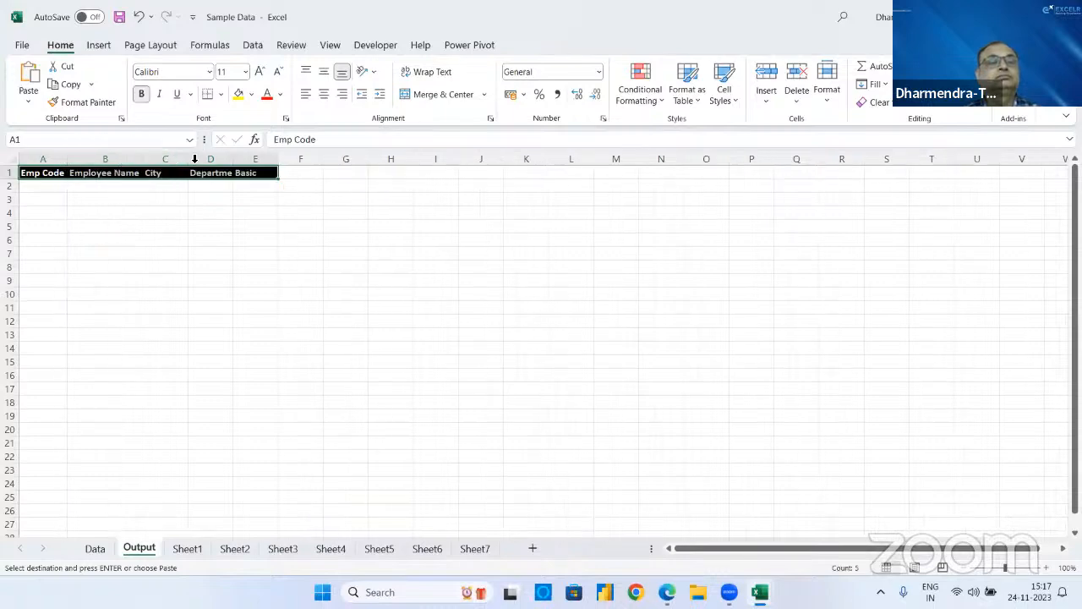
{"action": "double_click", "coordinate": [188, 161]}
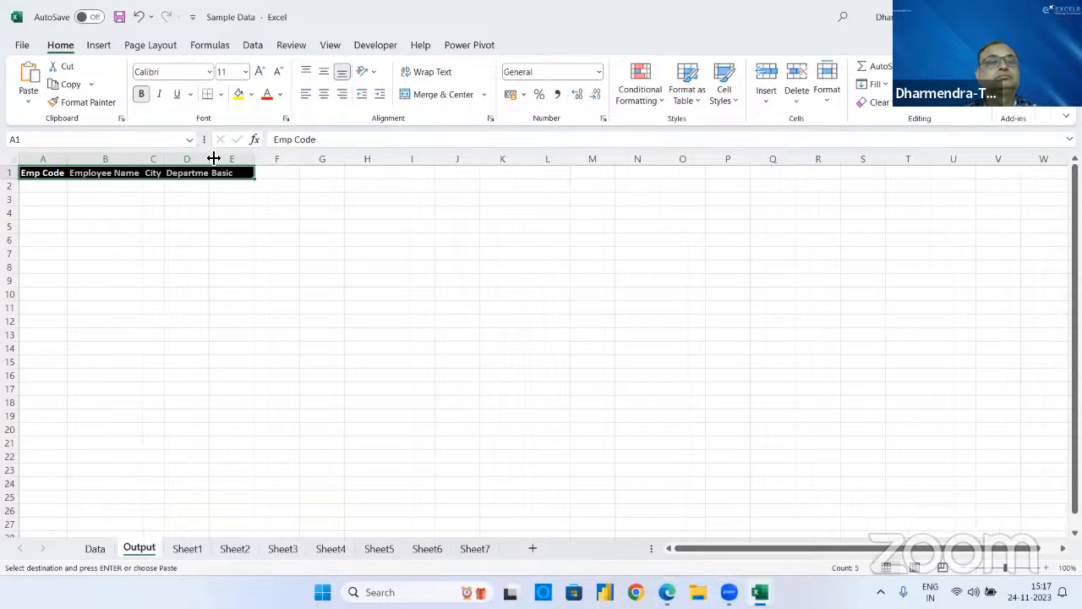
{"action": "left_click_drag", "start_coordinate": [168, 162], "coordinate": [361, 161]}
{"action": "left_click", "coordinate": [60, 196]}
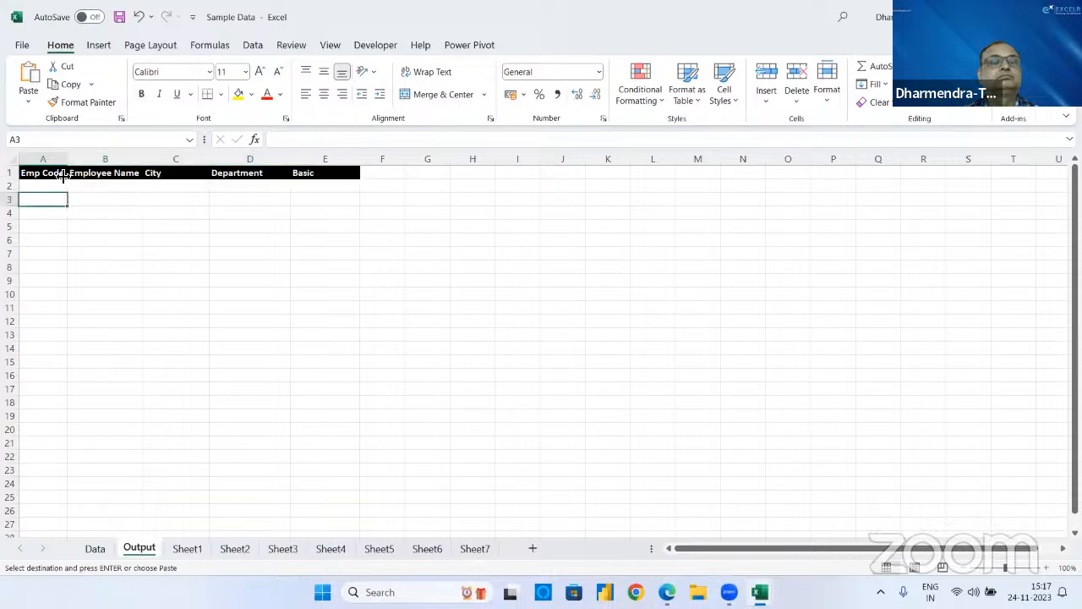
{"action": "left_click_drag", "start_coordinate": [68, 159], "coordinate": [90, 159]}
- Enter the employee codes 5, 10, 12, 23, 9, 3, 4, 7, 21, 15, 13 and 25 in cells A2:A13 under Emp Code
{"action": "left_click", "coordinate": [63, 185]}
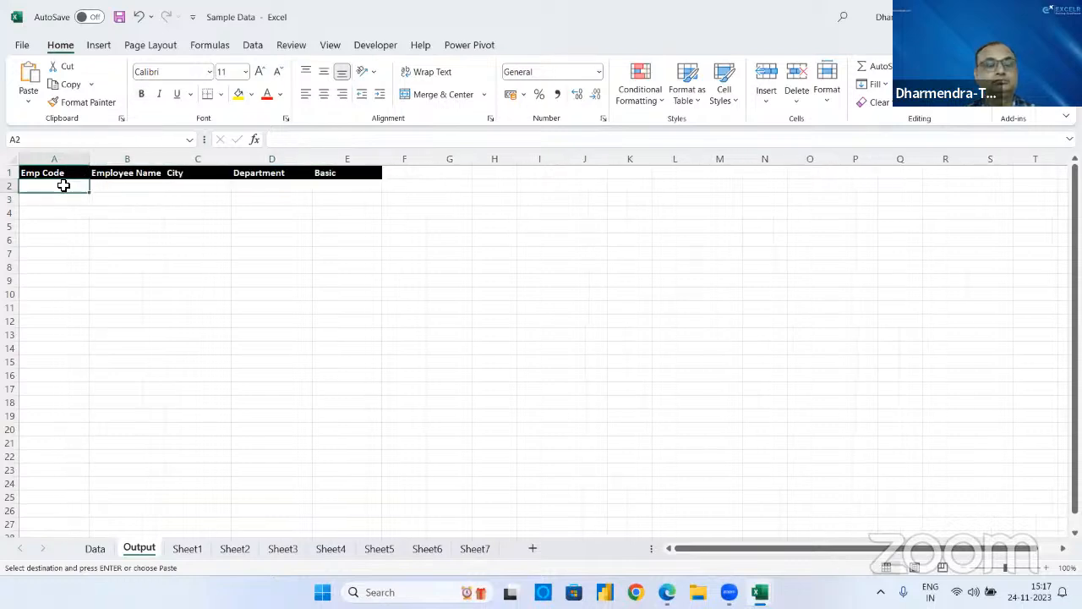
{"action": "key", "text": "Return"}
{"action": "type", "text": "10"}
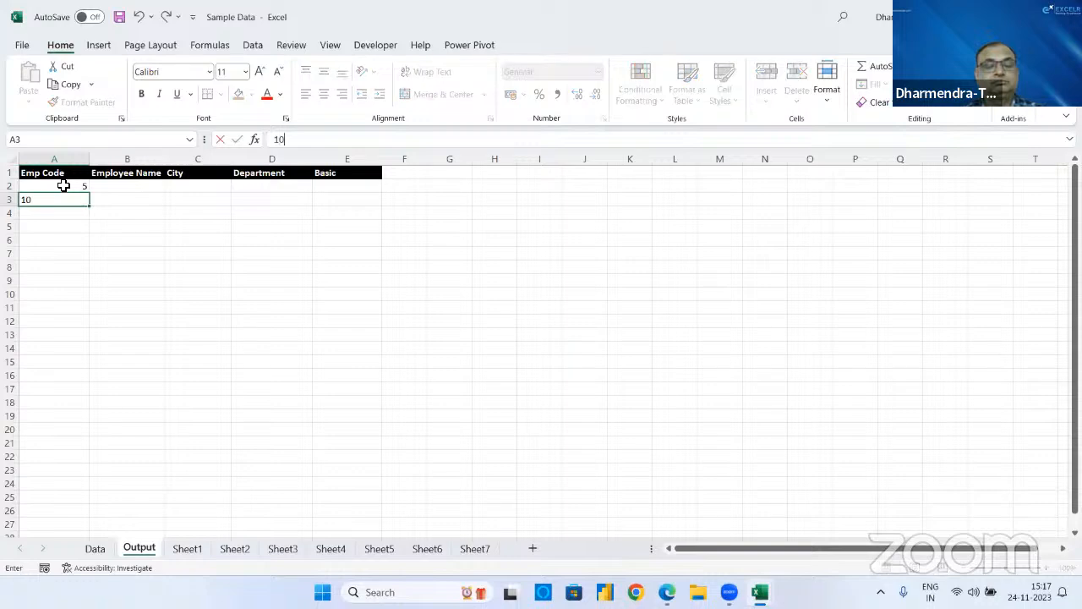
{"action": "key", "text": "Return"}
{"action": "type", "text": "12"}
{"action": "key", "text": "Return"}
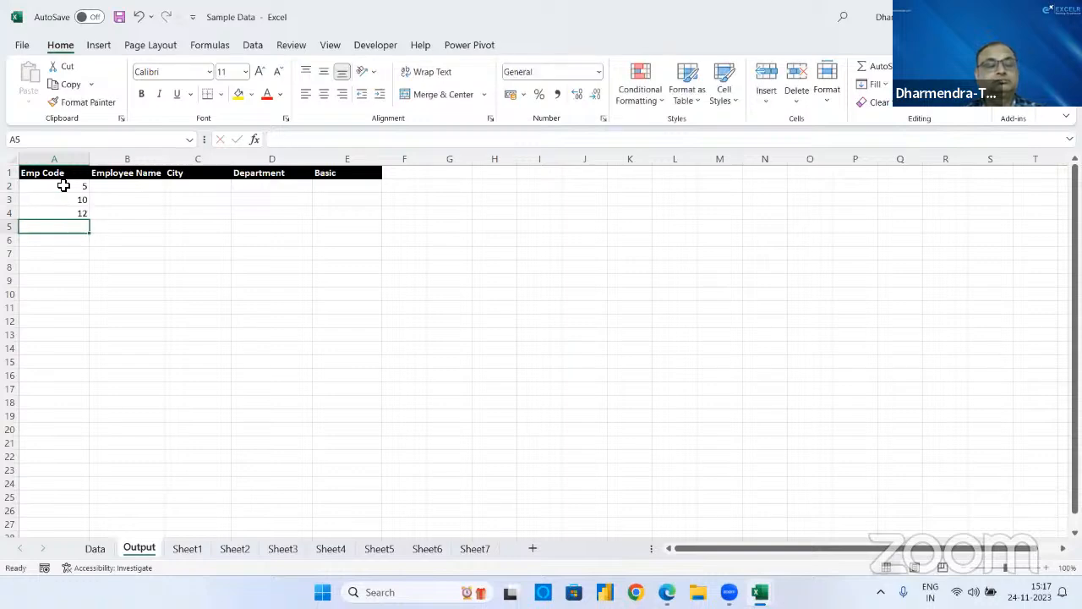
{"action": "type", "text": "23"}
{"action": "key", "text": "Return"}
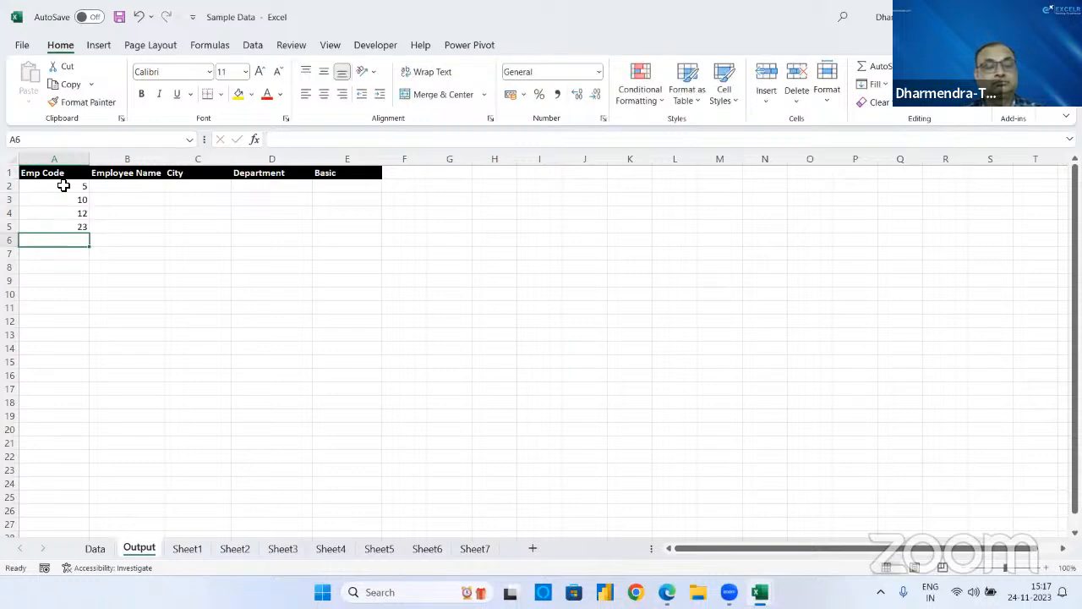
{"action": "type", "text": "9"}
{"action": "key", "text": "Return"}
{"action": "type", "text": "3"}
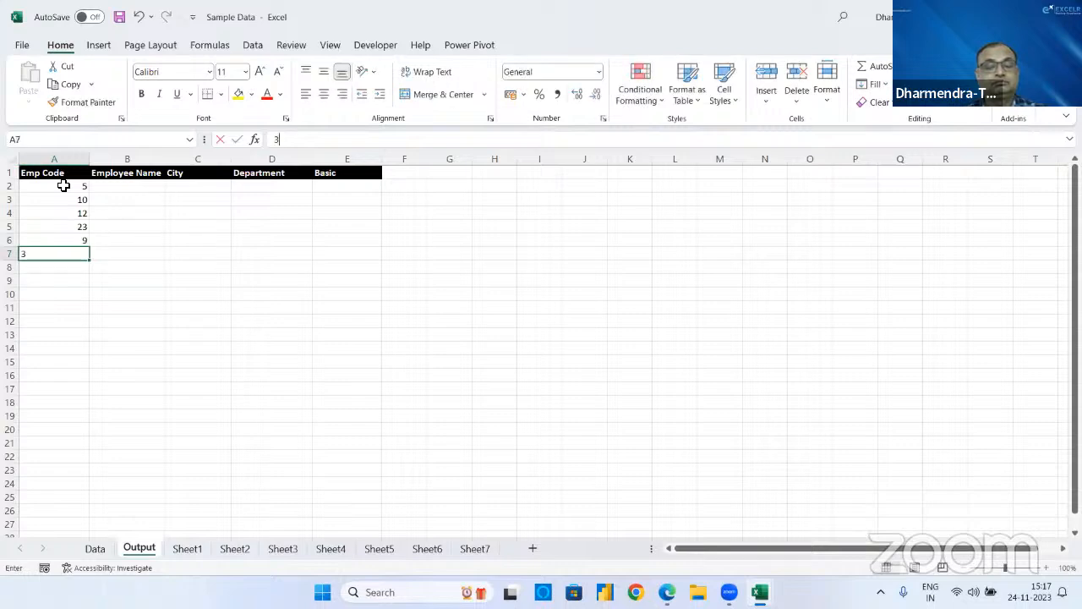
{"action": "key", "text": "Return"}
{"action": "type", "text": "4"}
{"action": "key", "text": "Return"}
{"action": "type", "text": "7"}
{"action": "key", "text": "Return"}
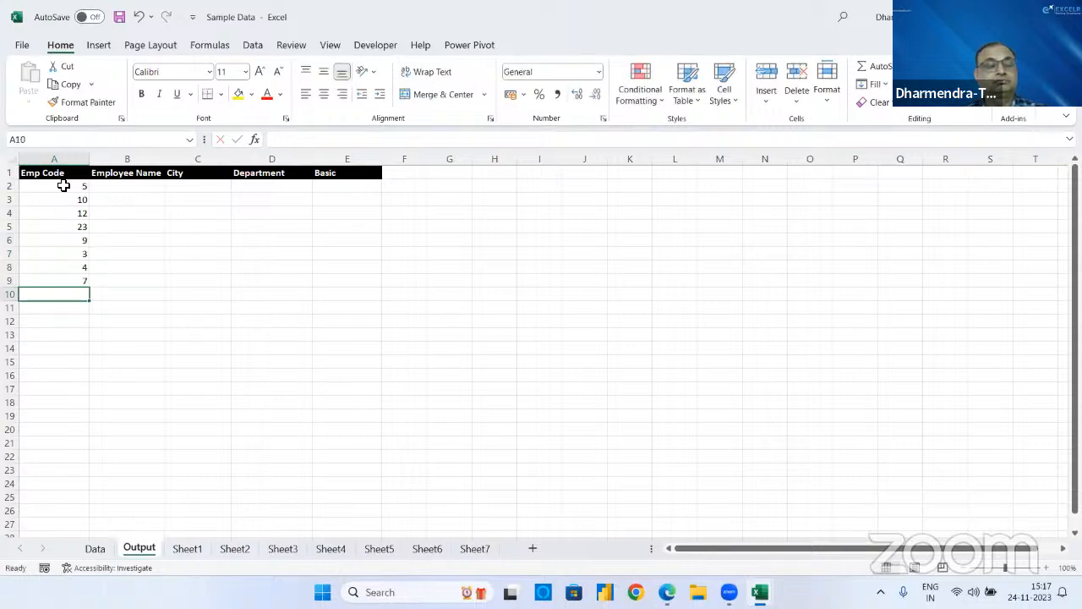
{"action": "type", "text": "21"}
{"action": "key", "text": "Return"}
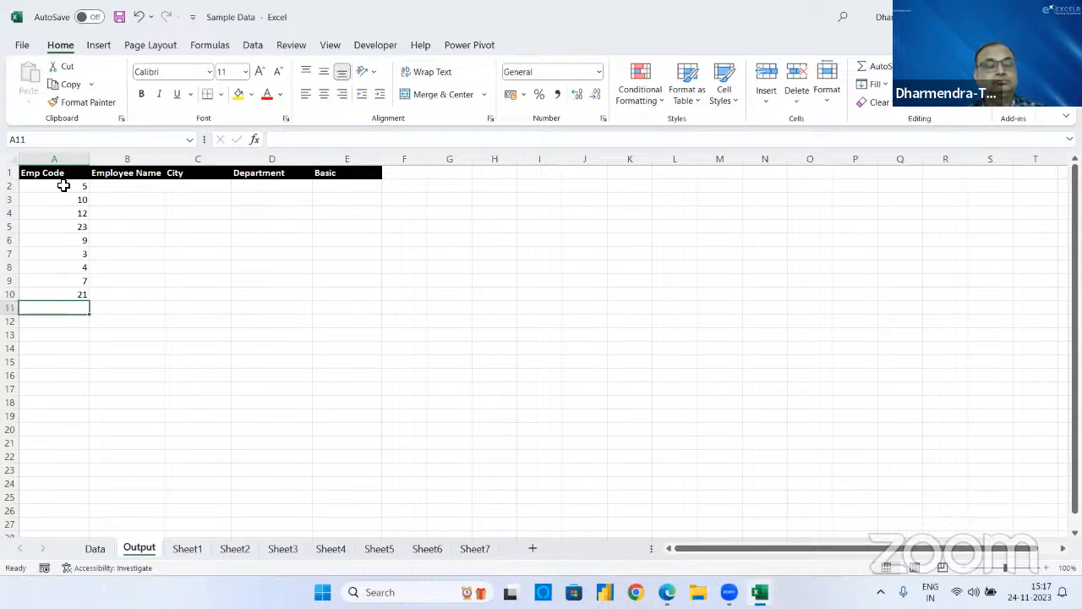
{"action": "type", "text": "15"}
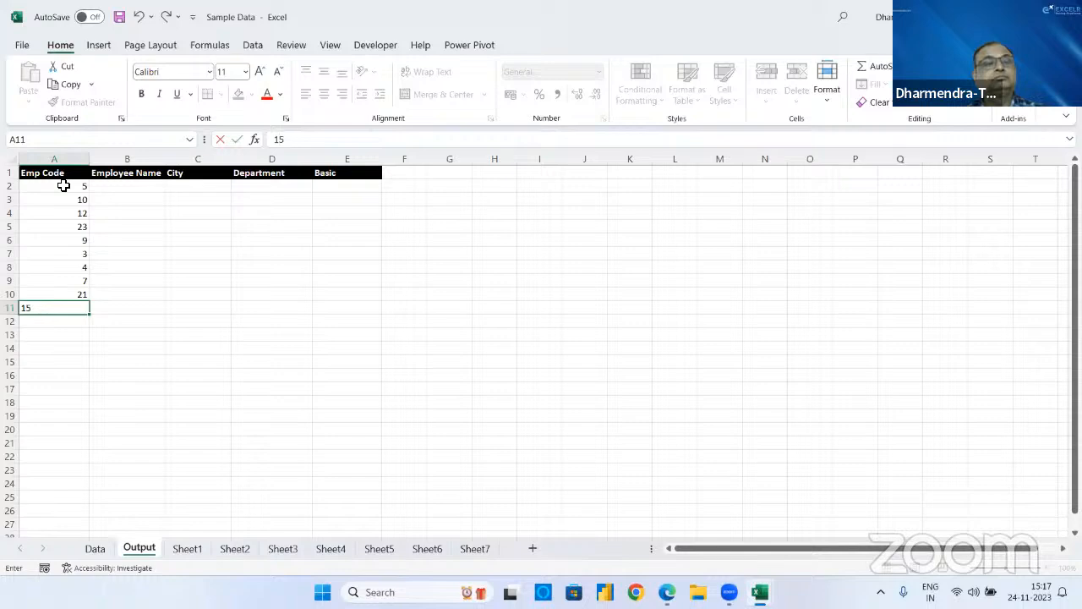
{"action": "key", "text": "Return"}
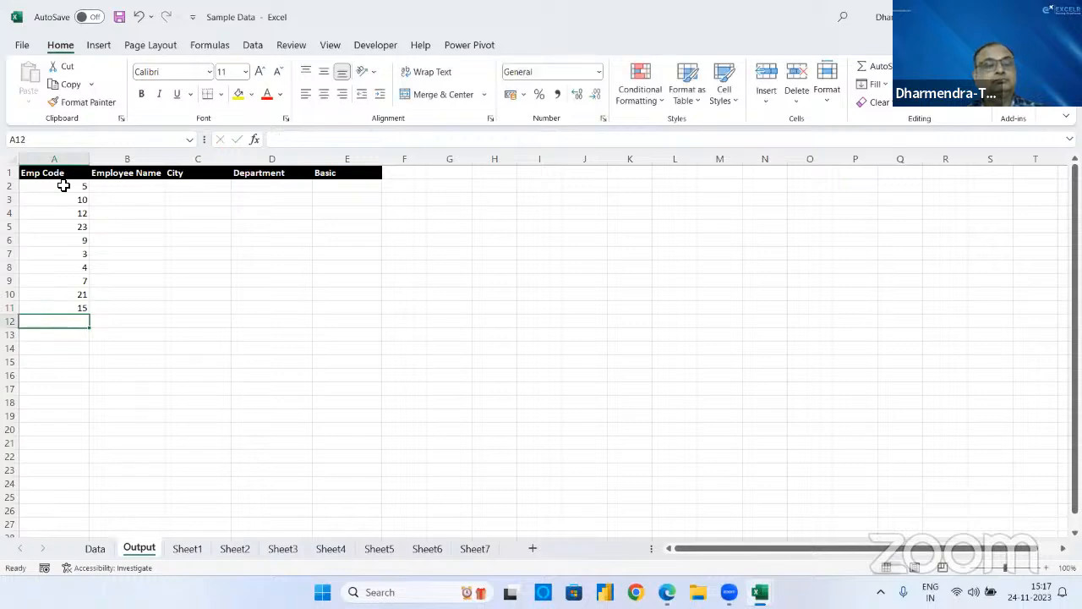
{"action": "type", "text": "13"}
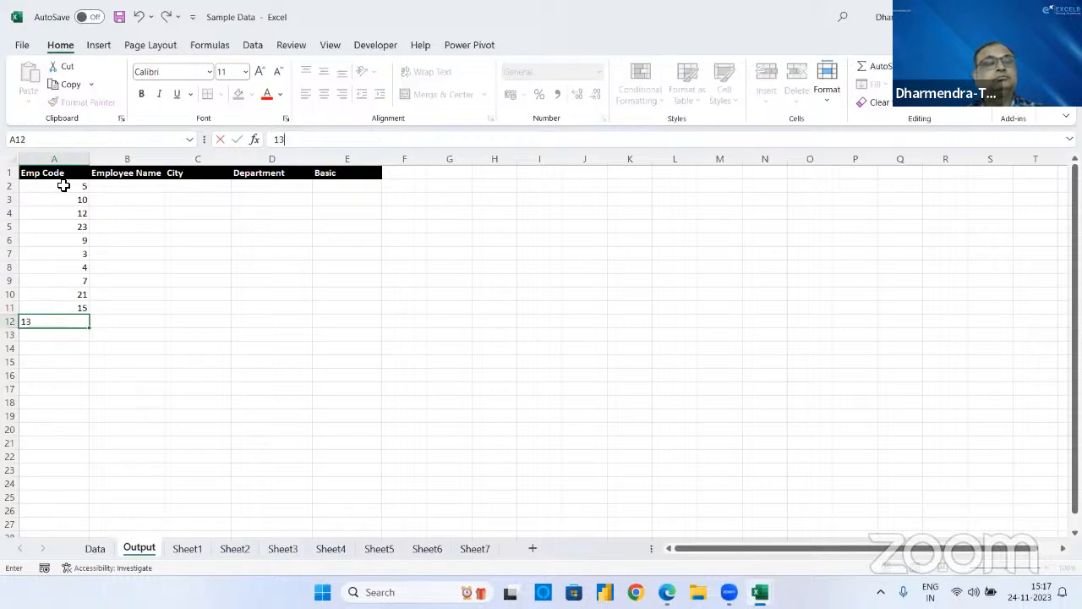
{"action": "key", "text": "Return"}
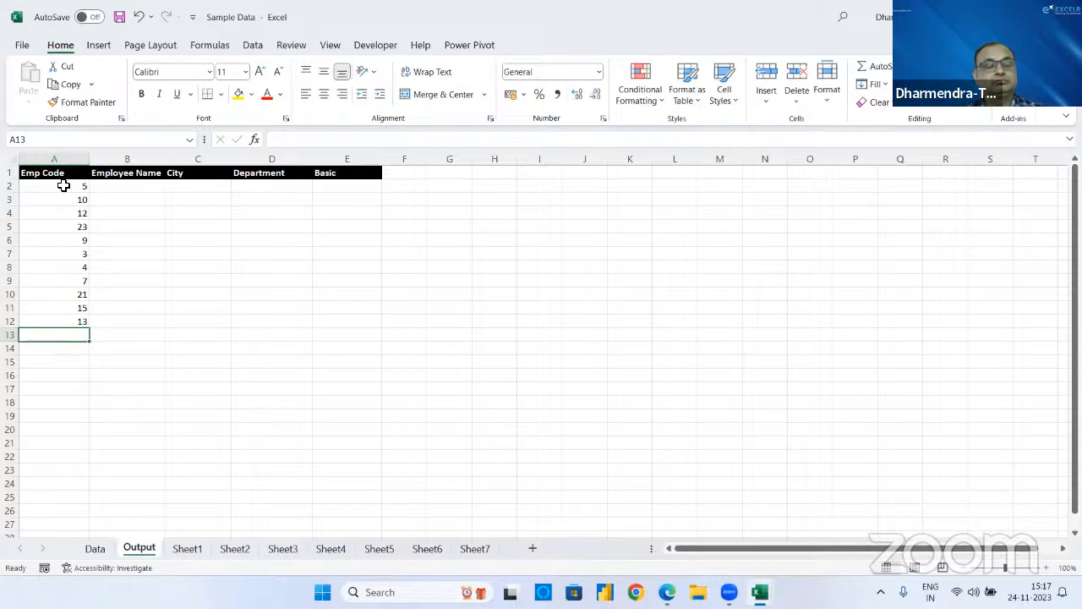
{"action": "type", "text": "25"}
{"action": "key", "text": "Return"}
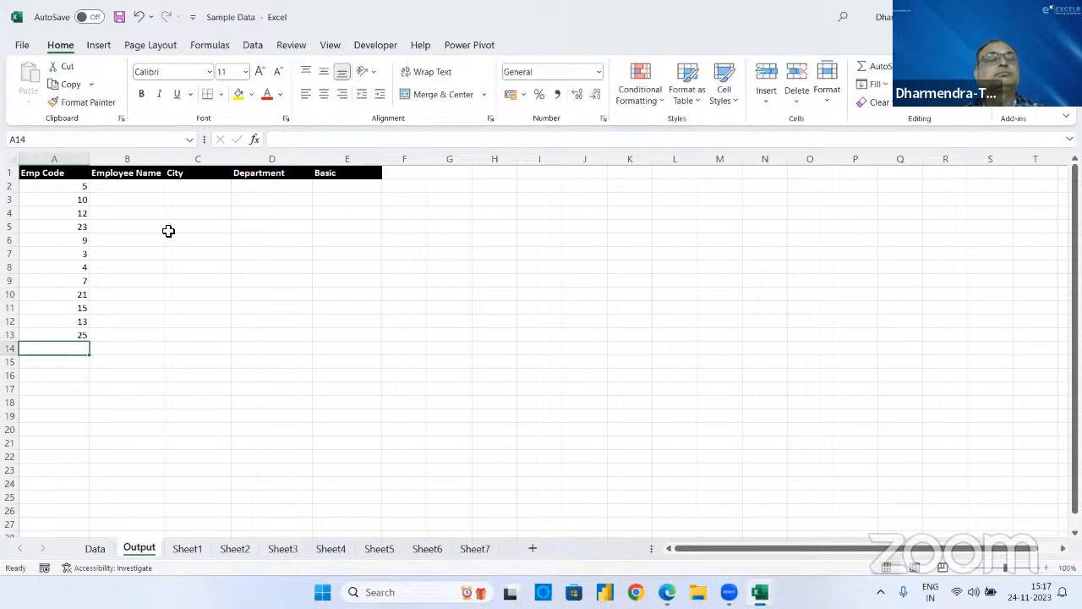
- Name the range A2:J21 on the Data sheet DATA
{"action": "left_click", "coordinate": [172, 230]}
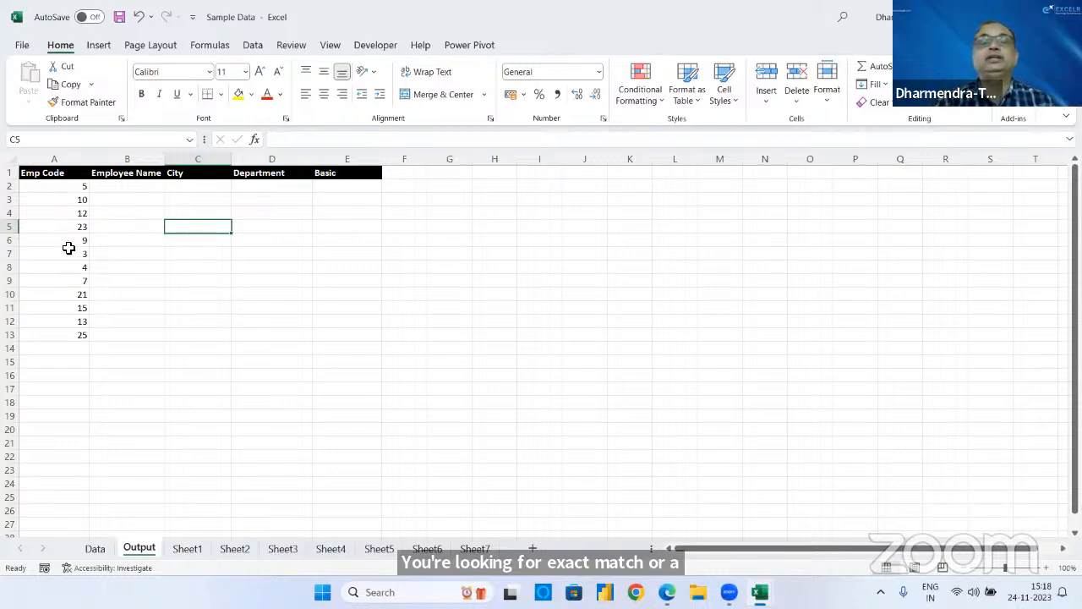
{"action": "left_click", "coordinate": [94, 548]}
{"action": "left_click", "coordinate": [246, 308]}
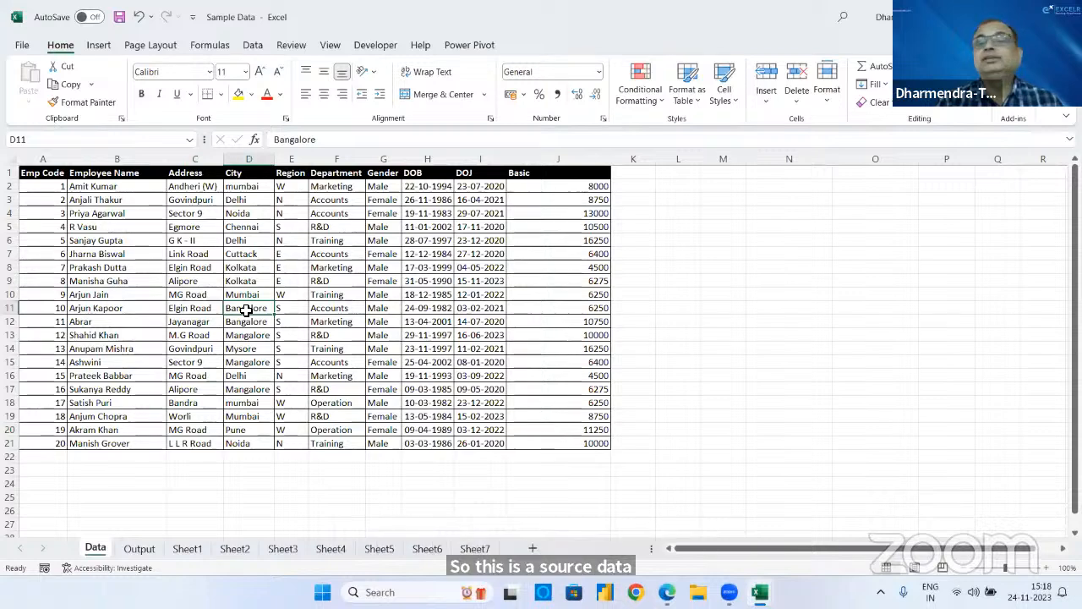
{"action": "mouse_move", "coordinate": [51, 186]}
{"action": "left_mouse_down"}
{"action": "mouse_move", "coordinate": [491, 345]}
{"action": "mouse_move", "coordinate": [599, 400]}
{"action": "mouse_move", "coordinate": [593, 443]}
{"action": "left_mouse_up"}
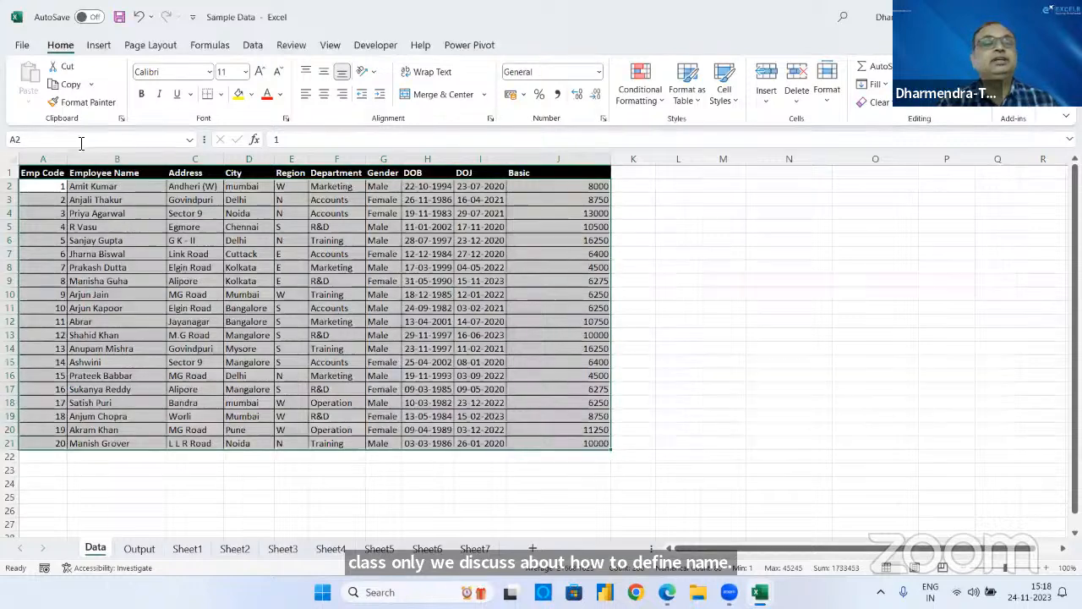
{"action": "type", "text": "DATA"}
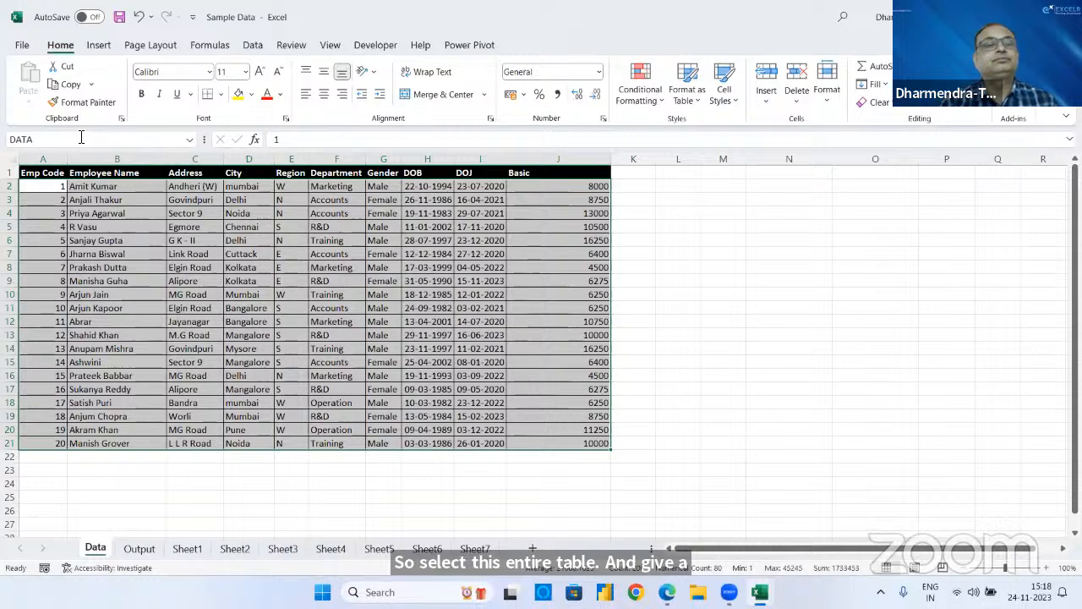
{"action": "left_click", "coordinate": [255, 266]}
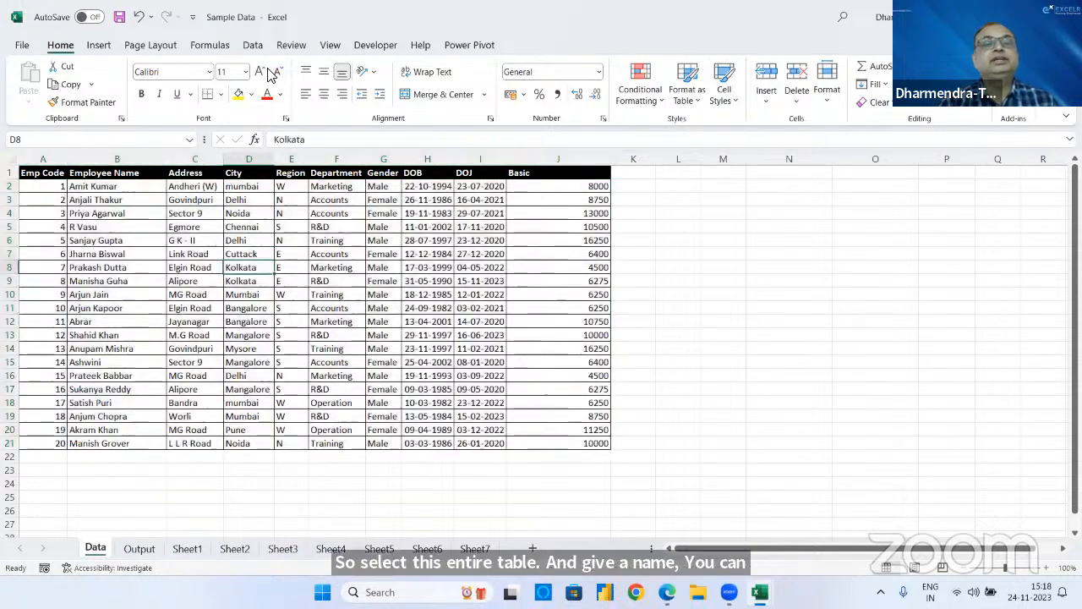
- Go to the named range DATA to check which cells it covers
{"action": "left_click", "coordinate": [209, 45]}
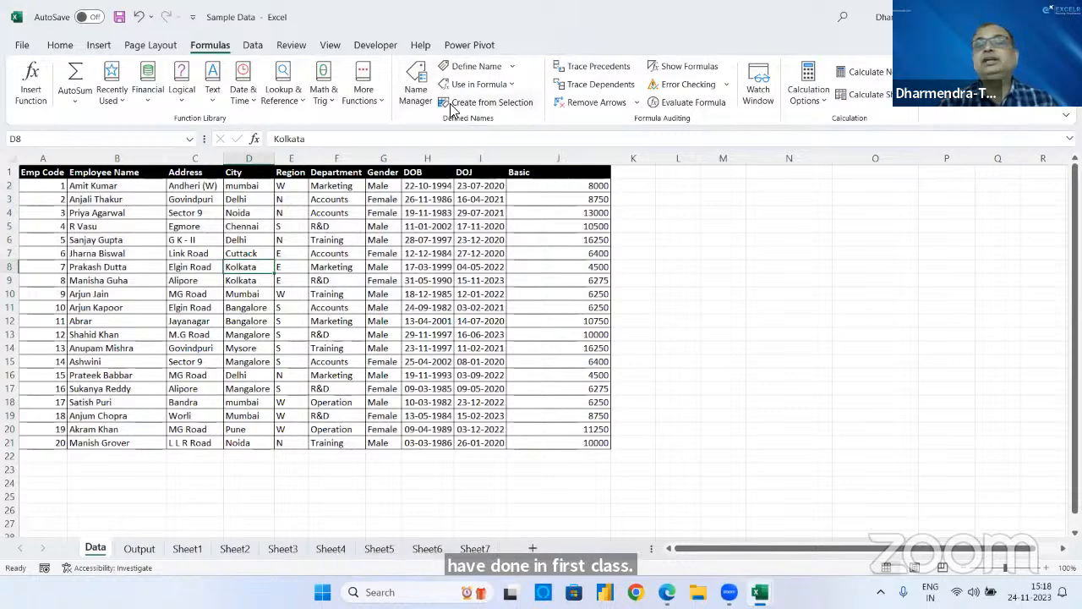
{"action": "left_click", "coordinate": [332, 225]}
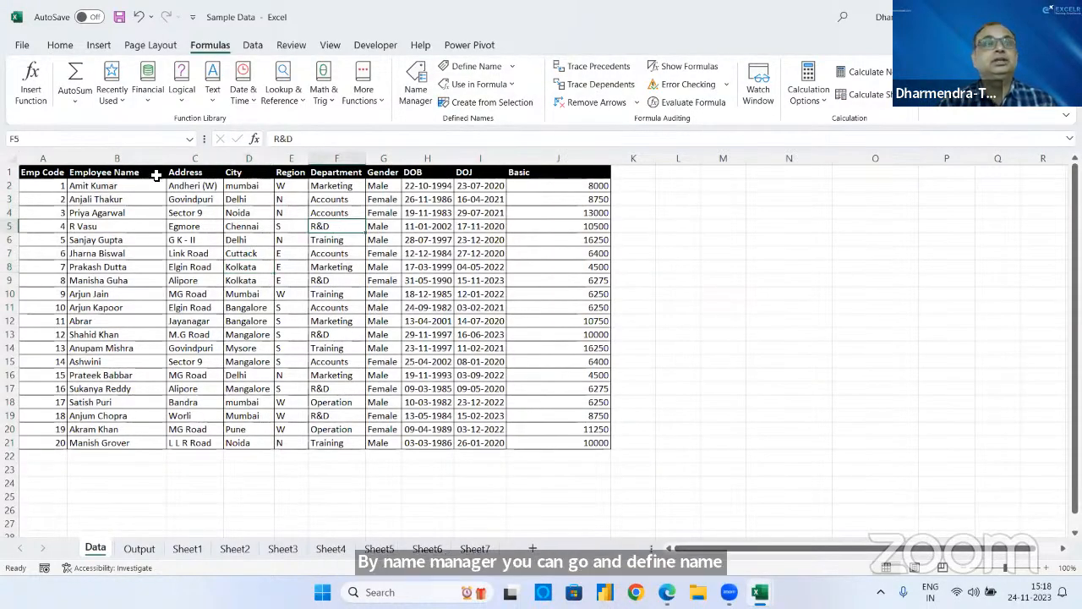
{"action": "left_click", "coordinate": [190, 138]}
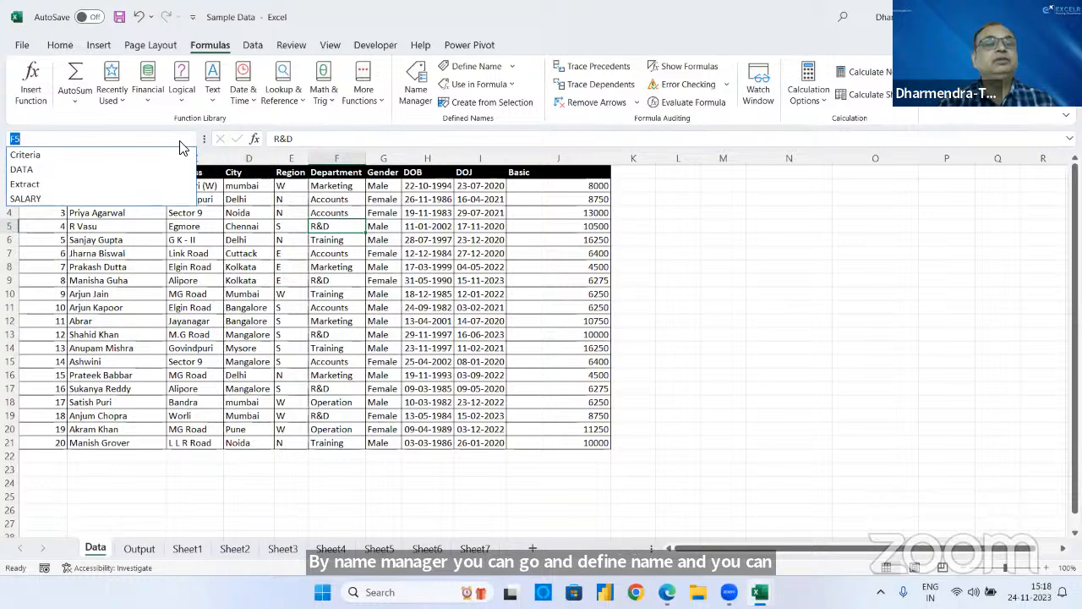
{"action": "left_click", "coordinate": [63, 171]}
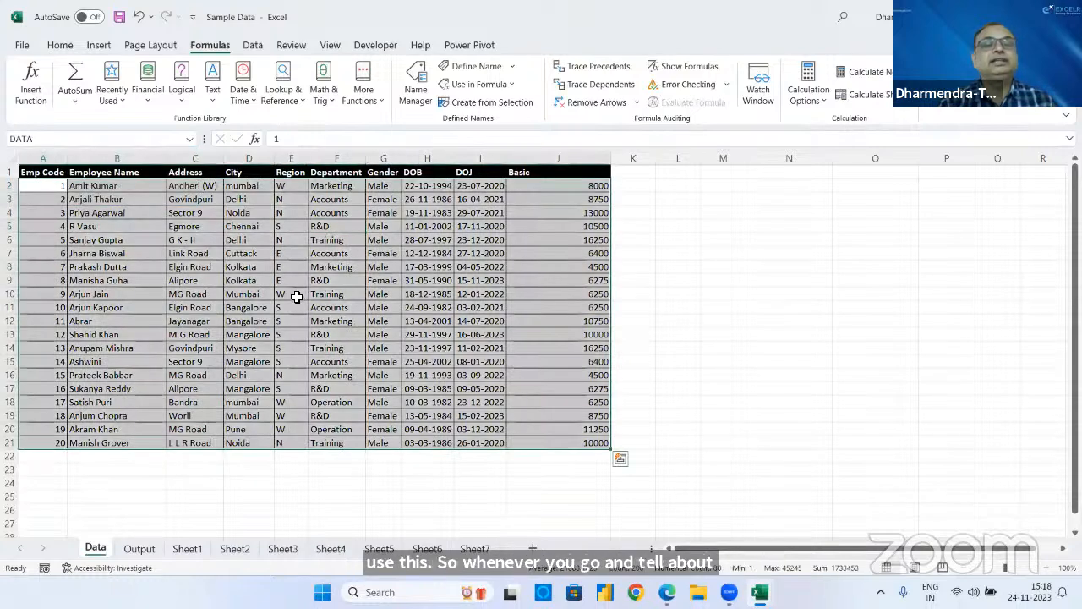
- Delete the defined names Criteria, Extract, SALARY and DATA from the workbook
{"action": "left_click", "coordinate": [416, 91]}
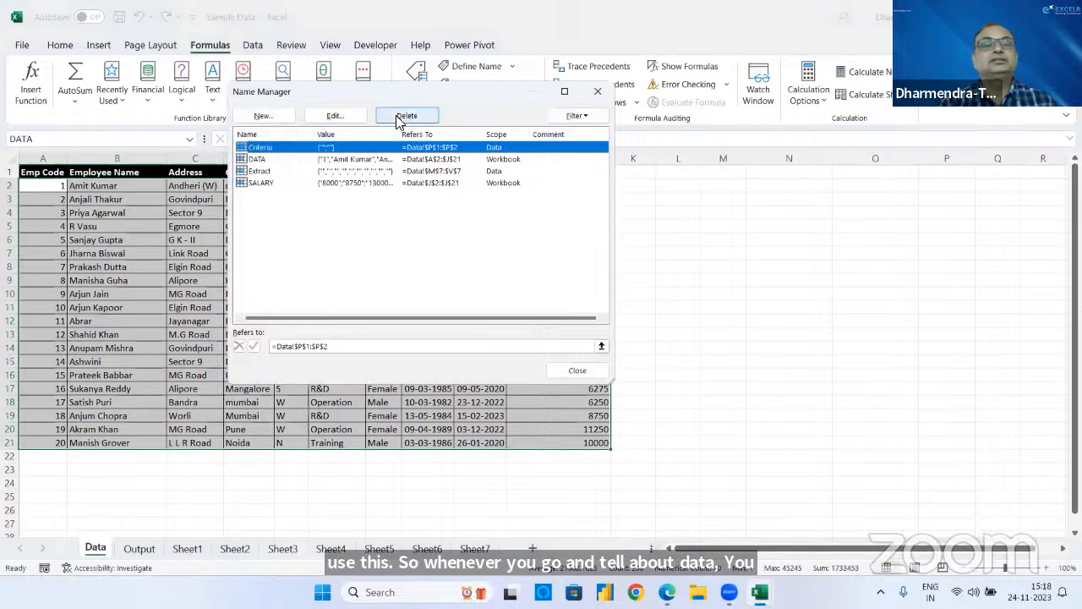
{"action": "left_click", "coordinate": [401, 118]}
{"action": "left_click", "coordinate": [518, 331]}
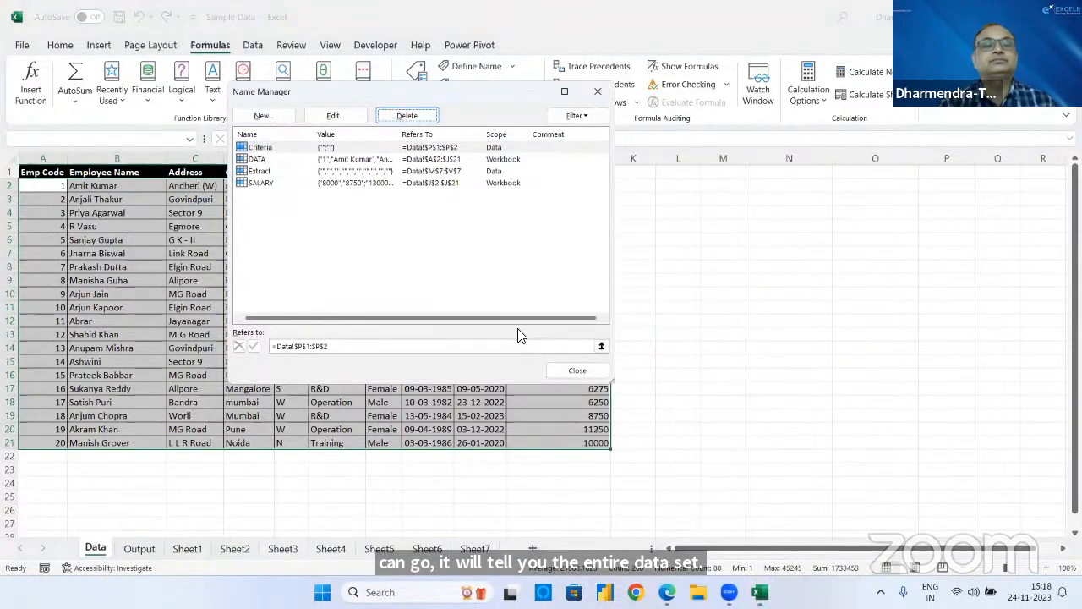
{"action": "left_click", "coordinate": [281, 161]}
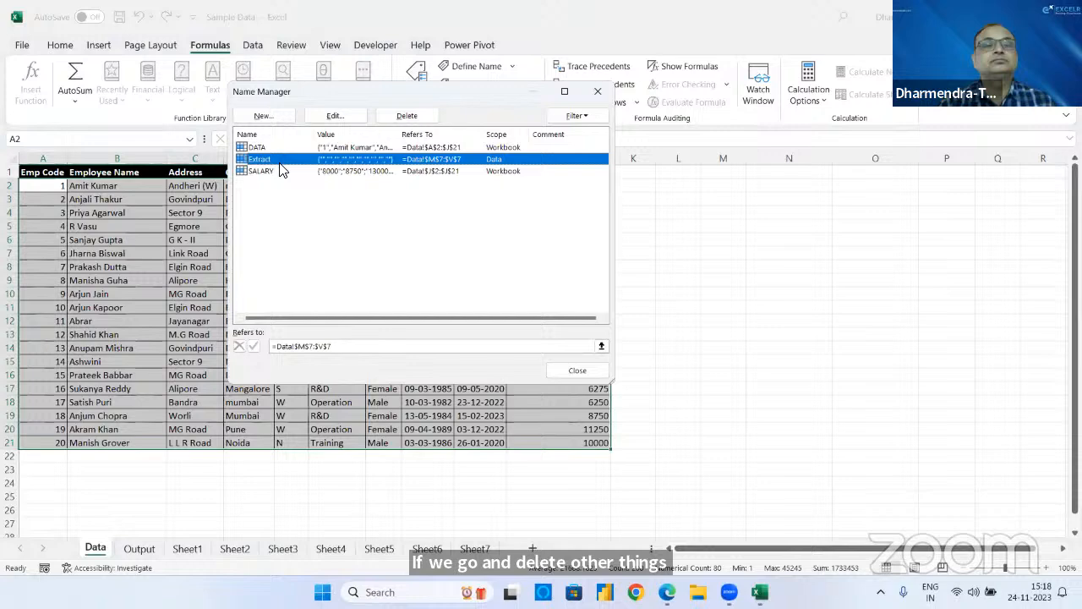
{"action": "left_click", "coordinate": [401, 120]}
{"action": "left_click", "coordinate": [521, 333]}
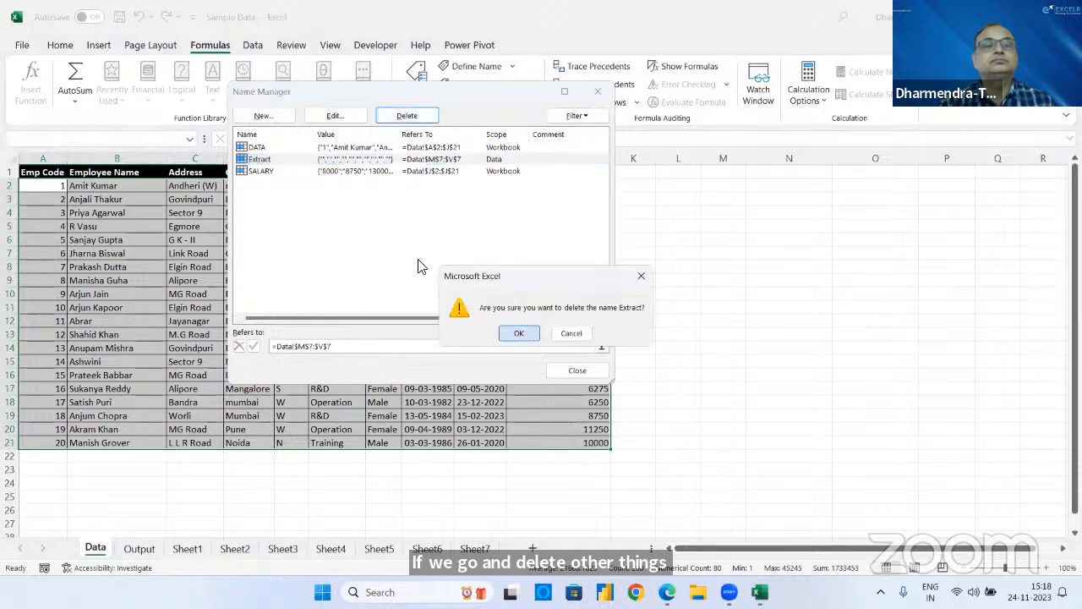
{"action": "left_click", "coordinate": [309, 159]}
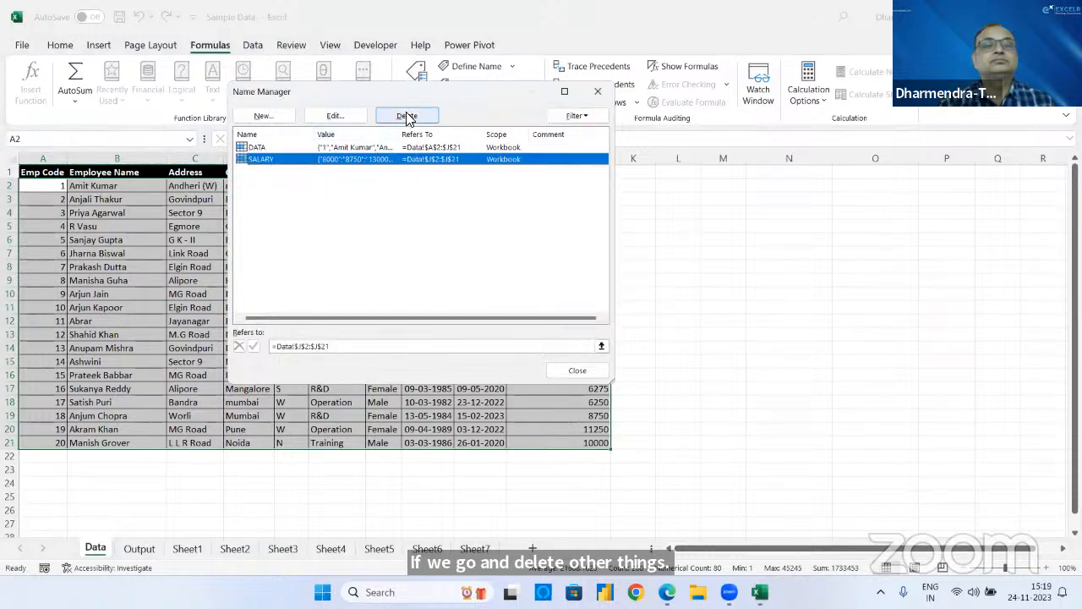
{"action": "left_click", "coordinate": [407, 115]}
{"action": "left_click", "coordinate": [523, 331]}
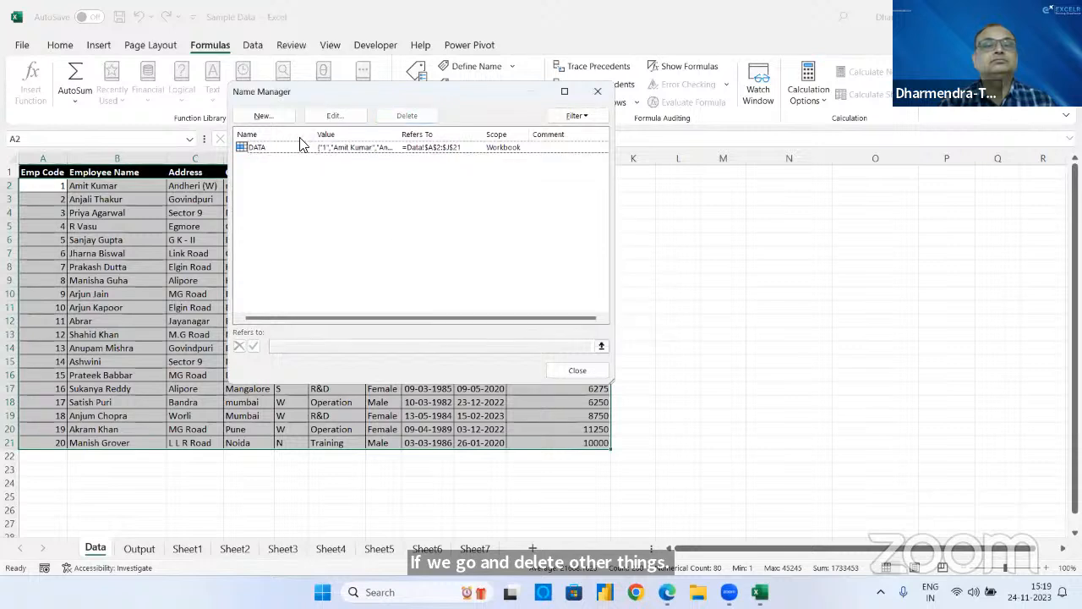
{"action": "left_click", "coordinate": [283, 149]}
{"action": "left_click", "coordinate": [391, 116]}
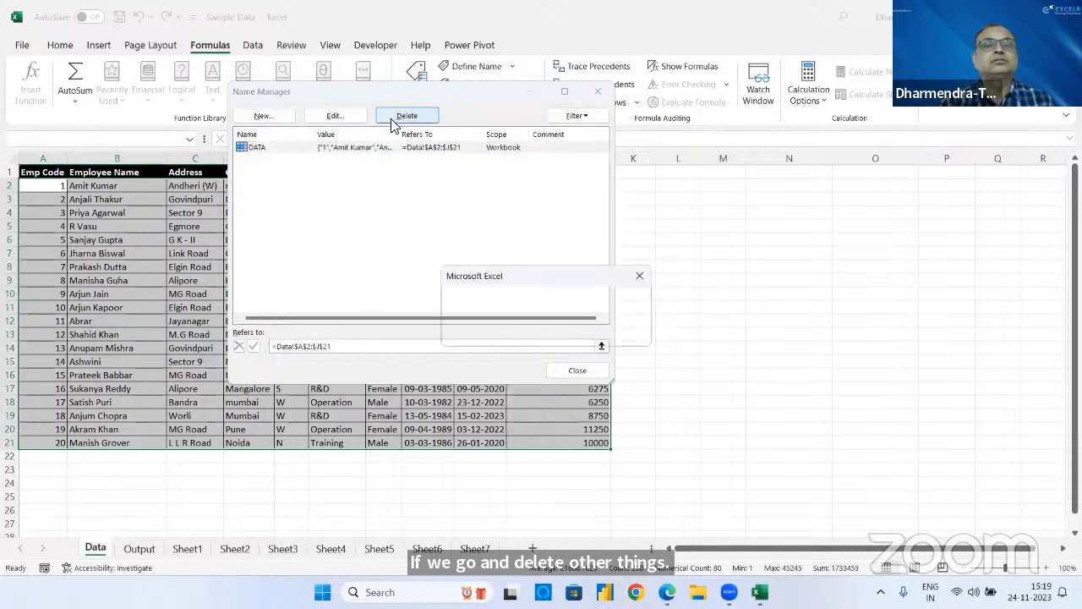
{"action": "left_click", "coordinate": [520, 334]}
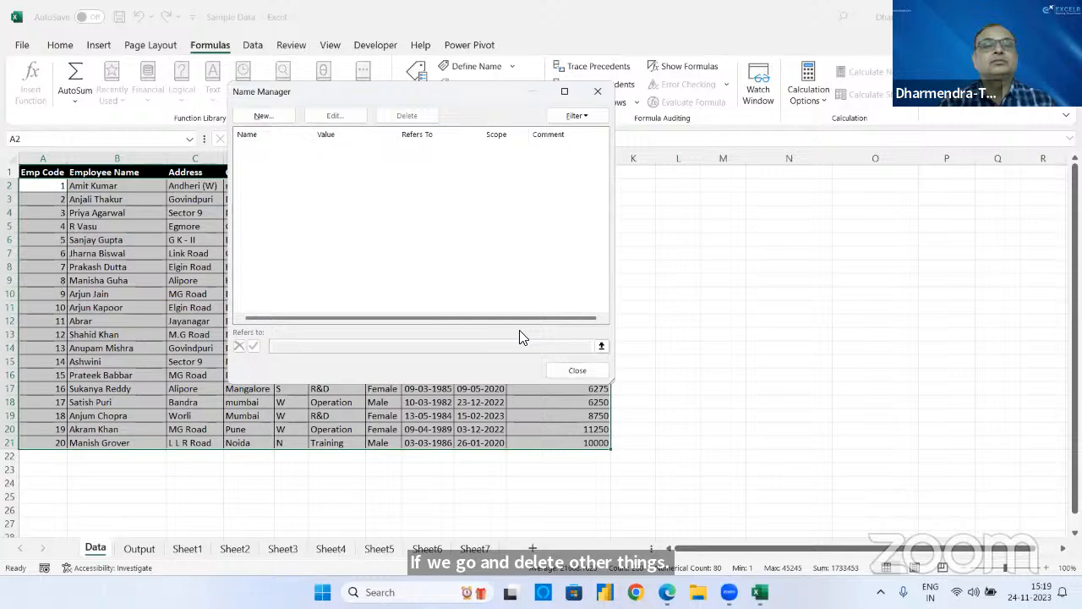
{"action": "left_click", "coordinate": [591, 369]}
{"action": "left_click", "coordinate": [343, 239]}
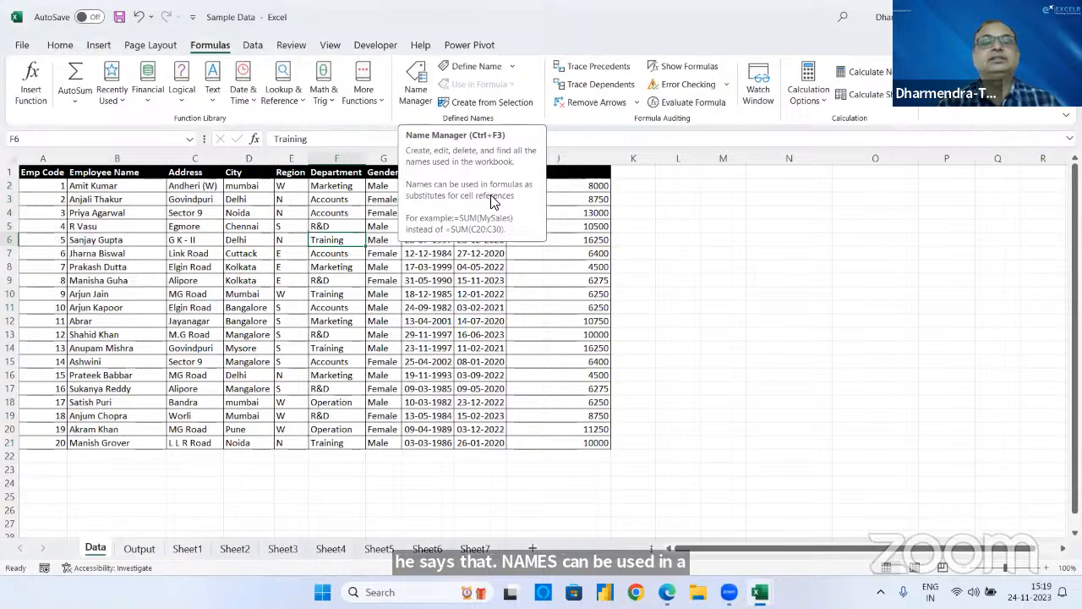
- Define a workbook-scoped name DATA that refers to A2:J21 on the Data sheet
{"action": "left_click", "coordinate": [188, 253]}
{"action": "left_click_drag", "start_coordinate": [57, 190], "coordinate": [603, 443]}
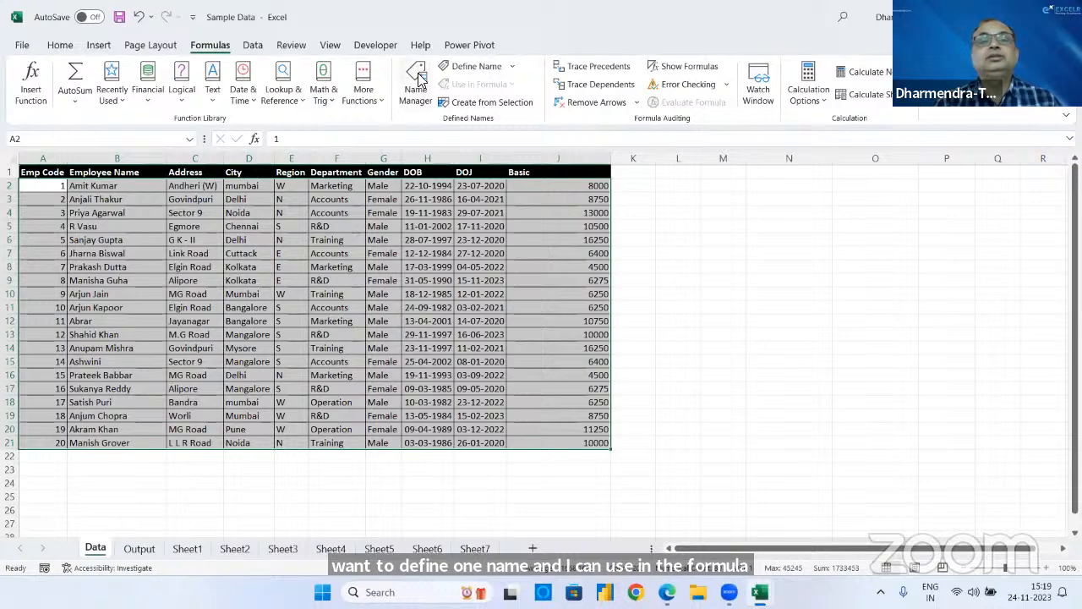
{"action": "left_click", "coordinate": [471, 68]}
{"action": "type", "text": "DATA"}
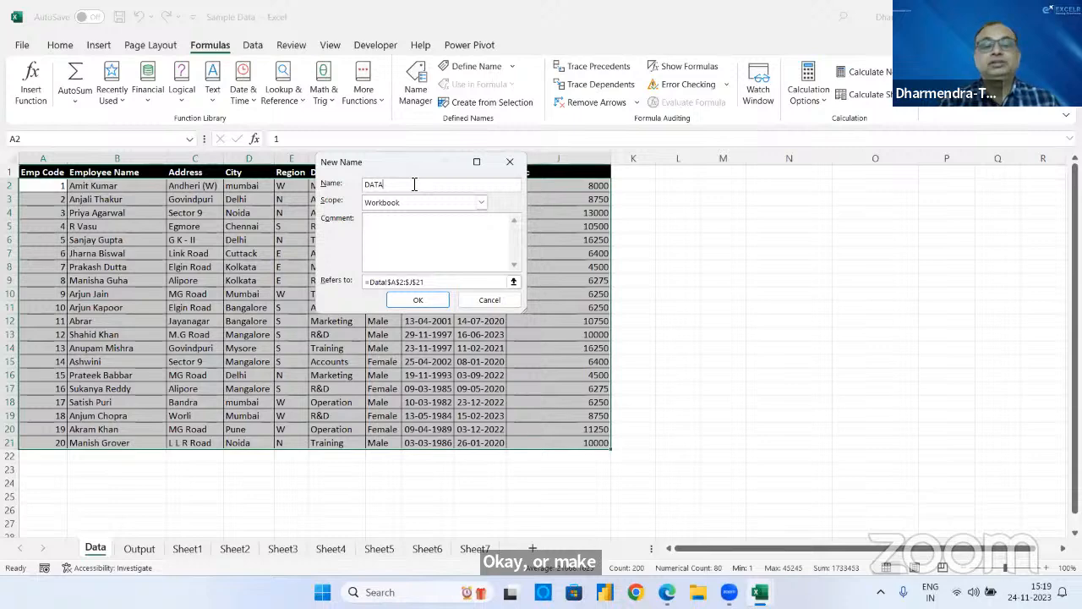
{"action": "left_click", "coordinate": [420, 301]}
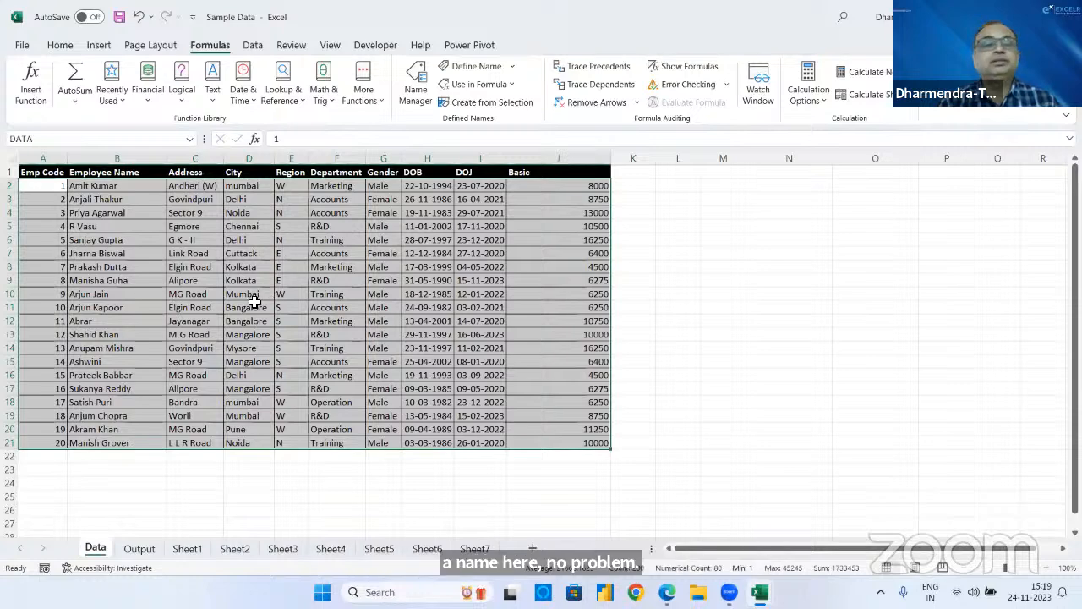
- Start a VLOOKUP formula in cell B2 of the Output sheet and open its function arguments
{"action": "left_click", "coordinate": [140, 548]}
{"action": "left_click", "coordinate": [69, 188]}
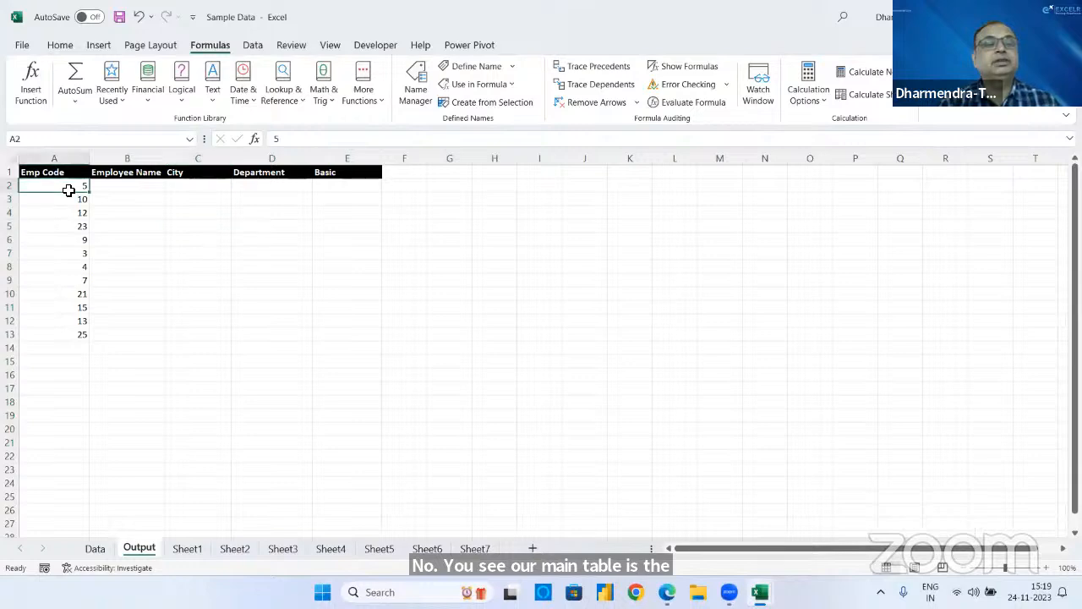
{"action": "left_click_drag", "start_coordinate": [69, 189], "coordinate": [69, 335]}
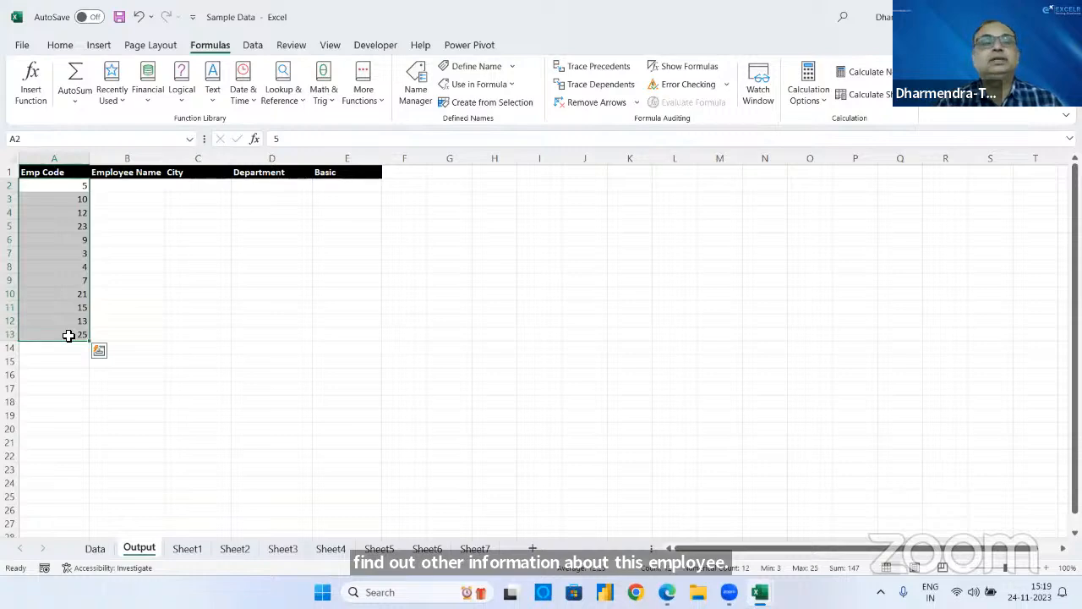
{"action": "left_click", "coordinate": [143, 189]}
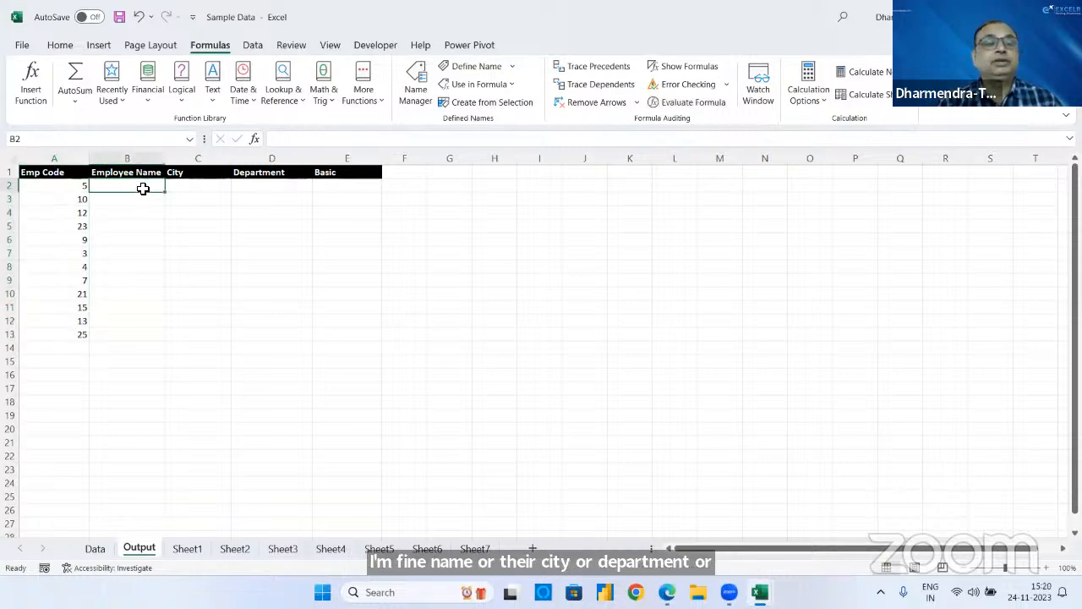
{"action": "type", "text": "=vlo"}
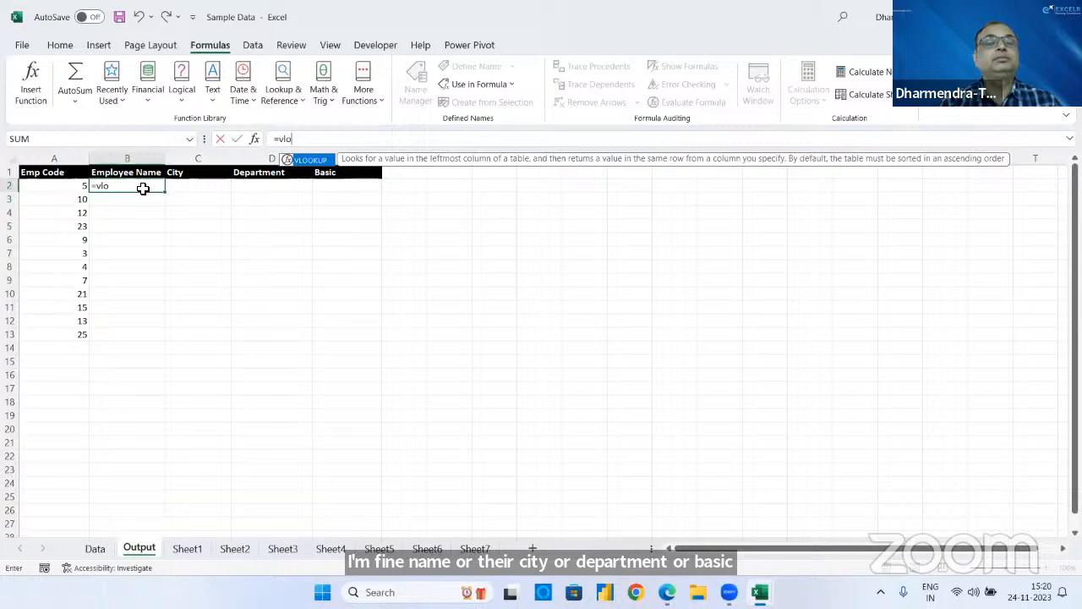
{"action": "key", "text": "Tab"}
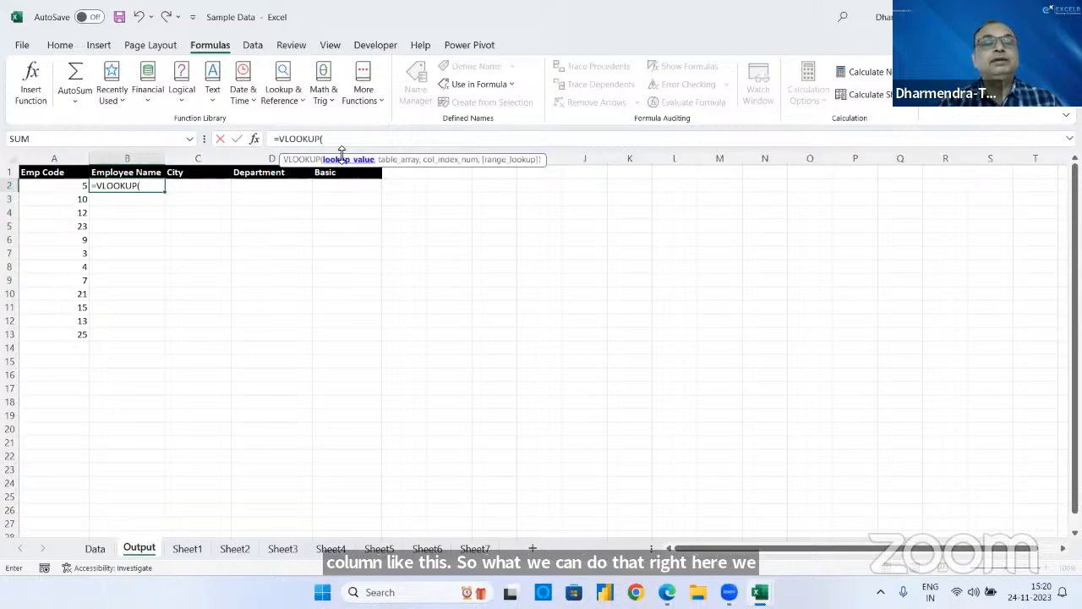
{"action": "left_click", "coordinate": [252, 140]}
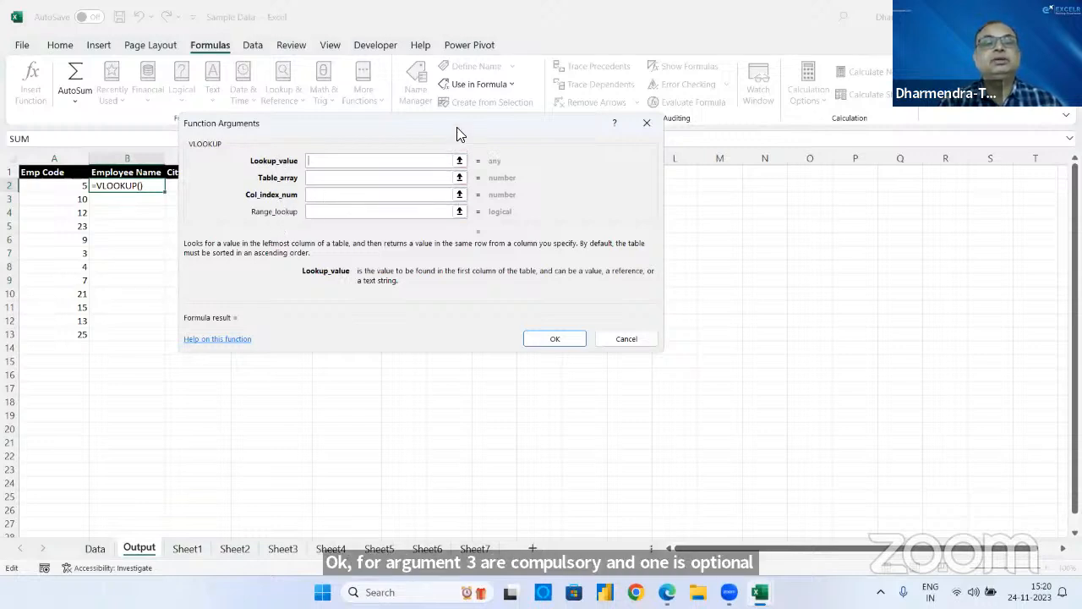
{"action": "left_click_drag", "start_coordinate": [468, 127], "coordinate": [656, 223]}
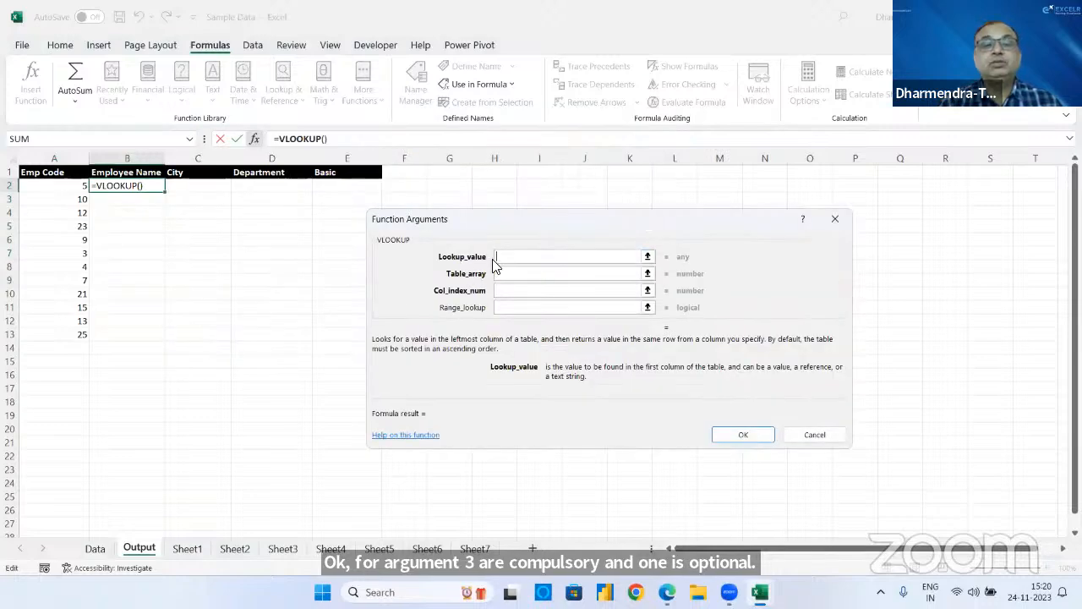
- Set the VLOOKUP lookup value to A2 and the table array to the named range Data
{"action": "left_click", "coordinate": [77, 187]}
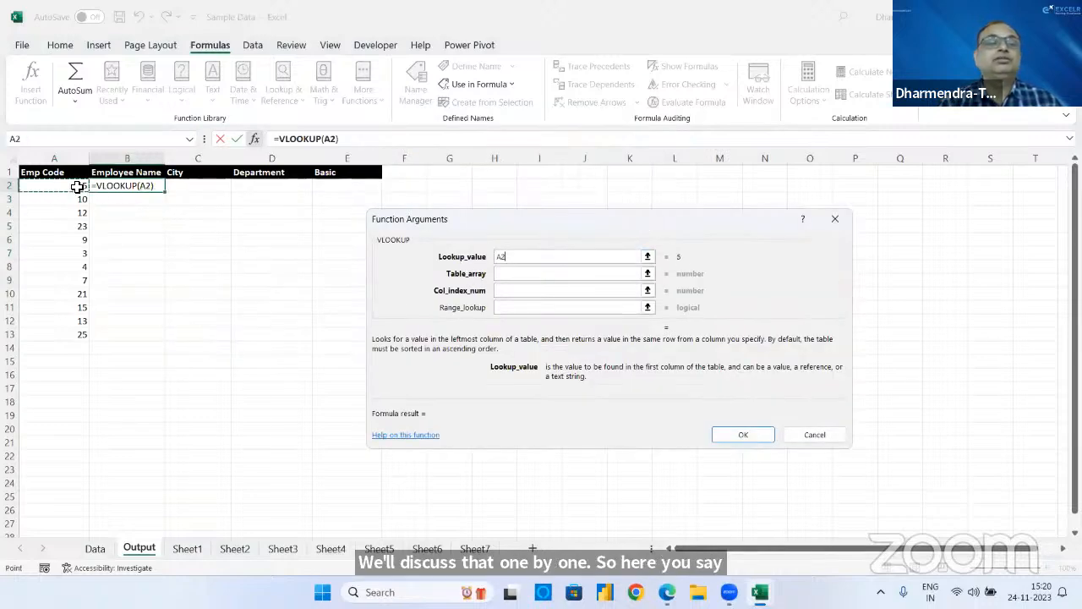
{"action": "left_click", "coordinate": [510, 274]}
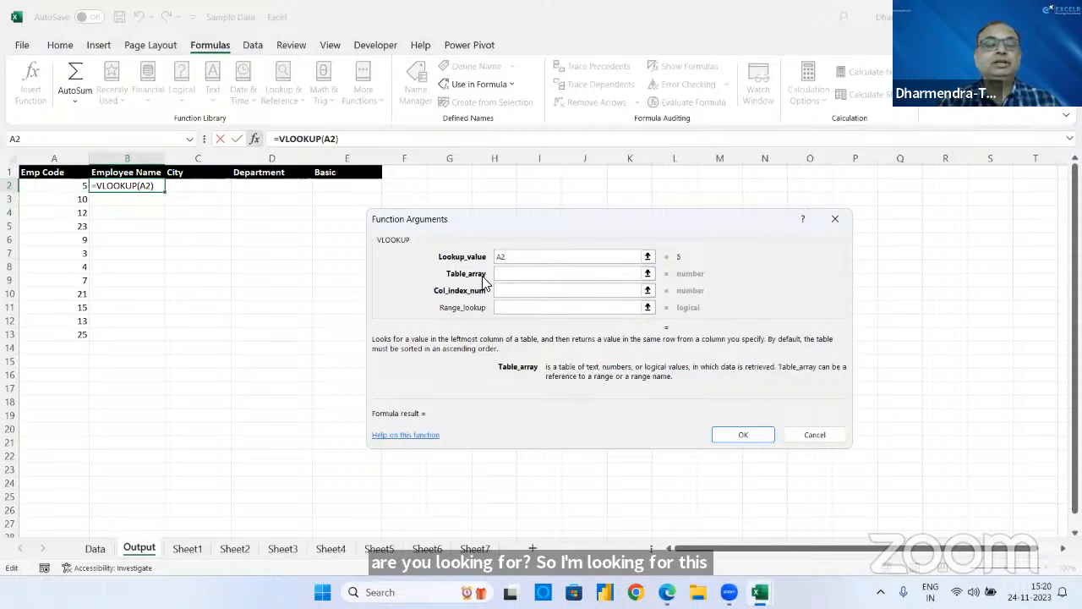
{"action": "type", "text": "Data"}
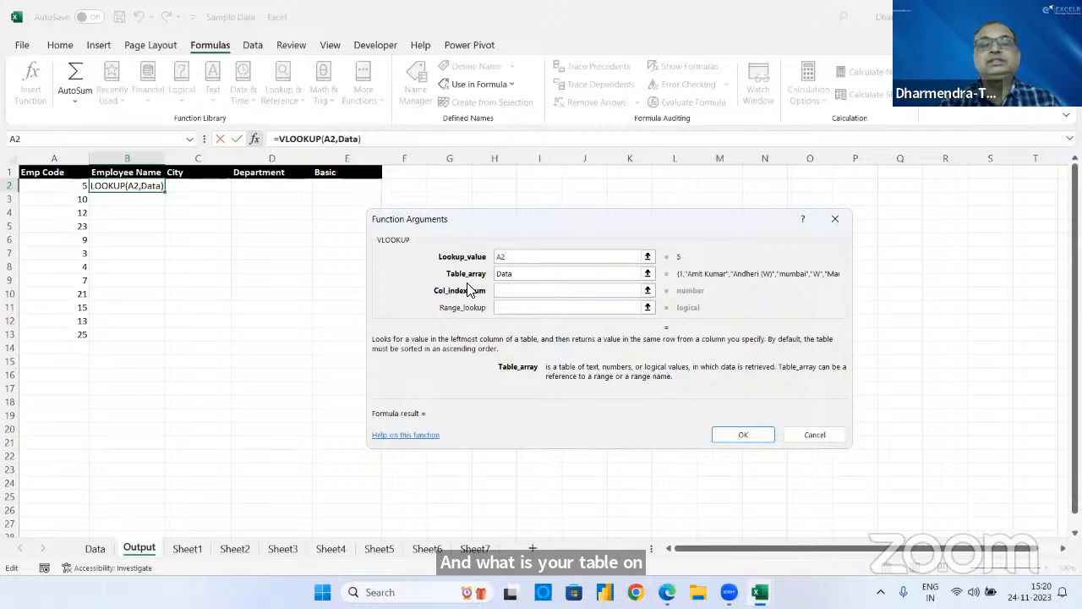
- Look at the column order on the Data sheet and set the VLOOKUP column index number to 4
{"action": "left_click", "coordinate": [515, 290]}
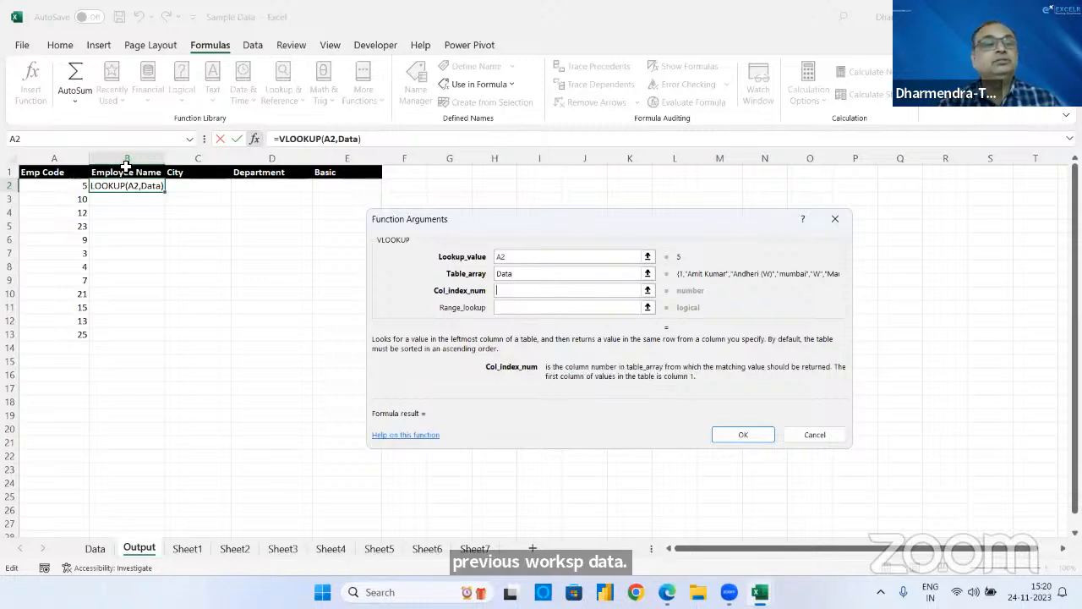
{"action": "left_click", "coordinate": [94, 549]}
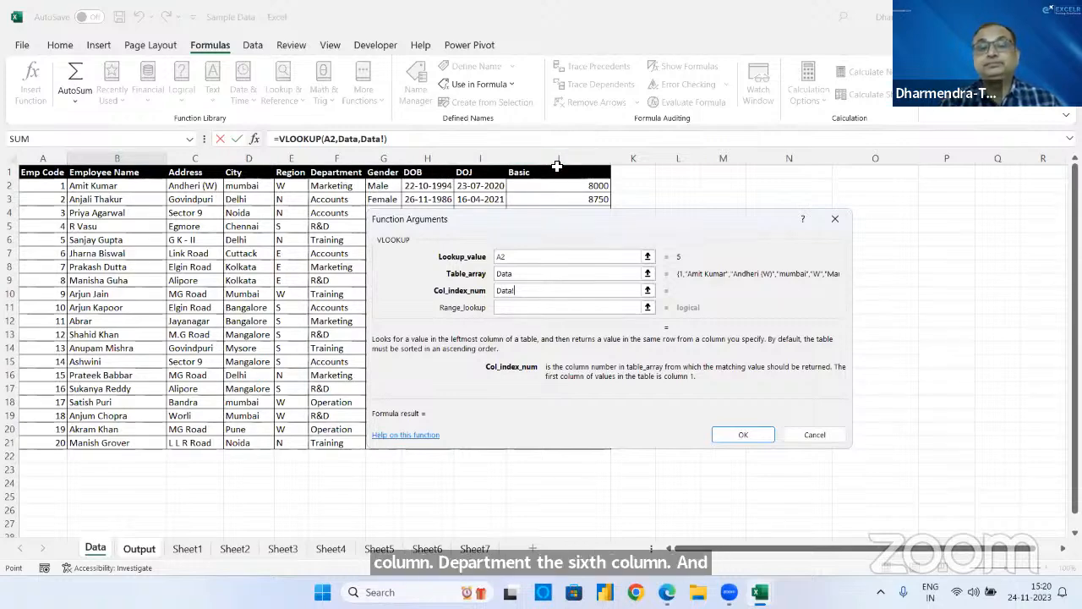
{"action": "key", "text": "BackSpace"}
{"action": "key", "text": "BackSpace"}
{"action": "key", "text": "BackSpace"}
{"action": "key", "text": "BackSpace"}
{"action": "key", "text": "BackSpace"}
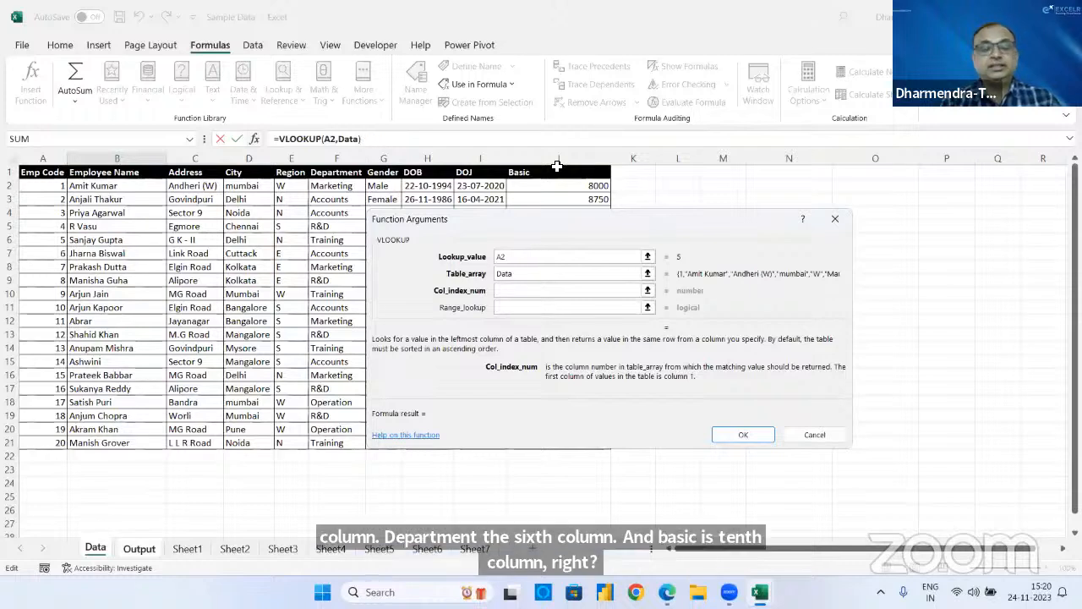
{"action": "type", "text": "4"}
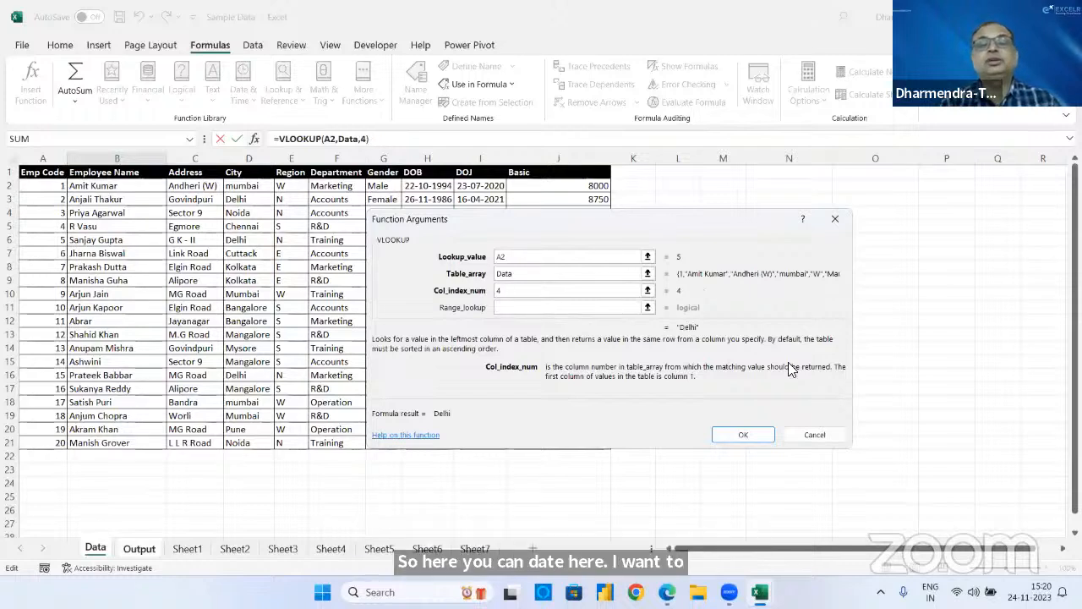
- Set the VLOOKUP range lookup to 0, accept the formula in B2 and fill it down through B13
{"action": "left_click", "coordinate": [521, 310]}
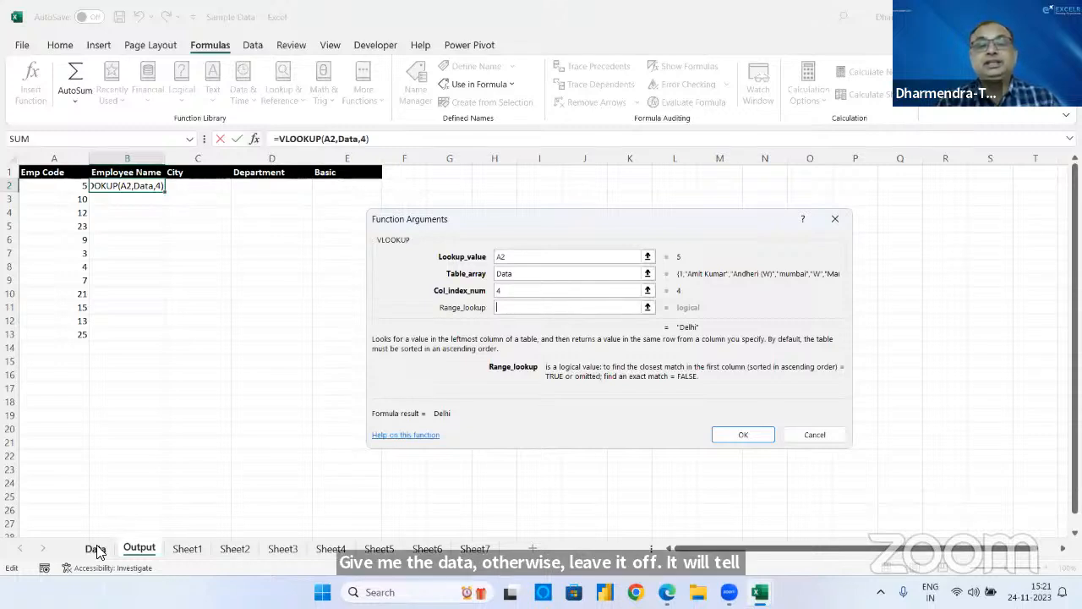
{"action": "type", "text": "0"}
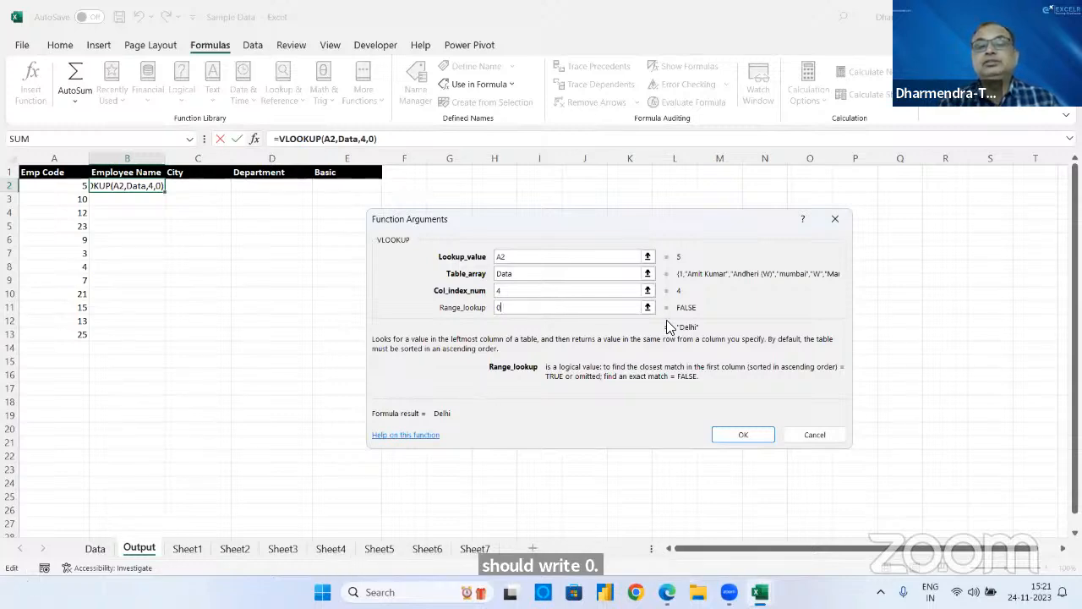
{"action": "left_click", "coordinate": [737, 435]}
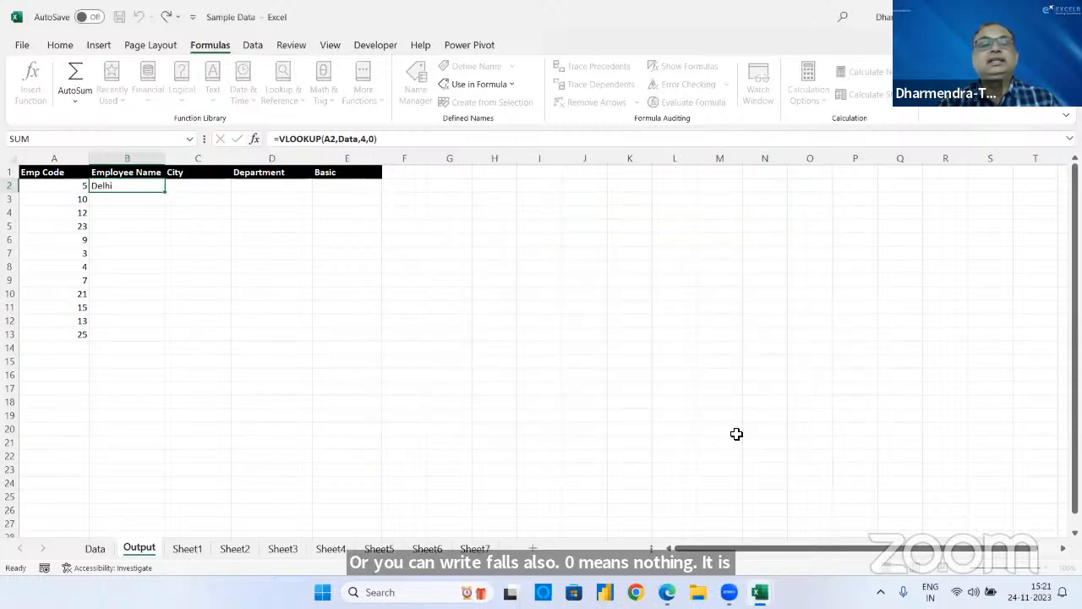
{"action": "double_click", "coordinate": [165, 192]}
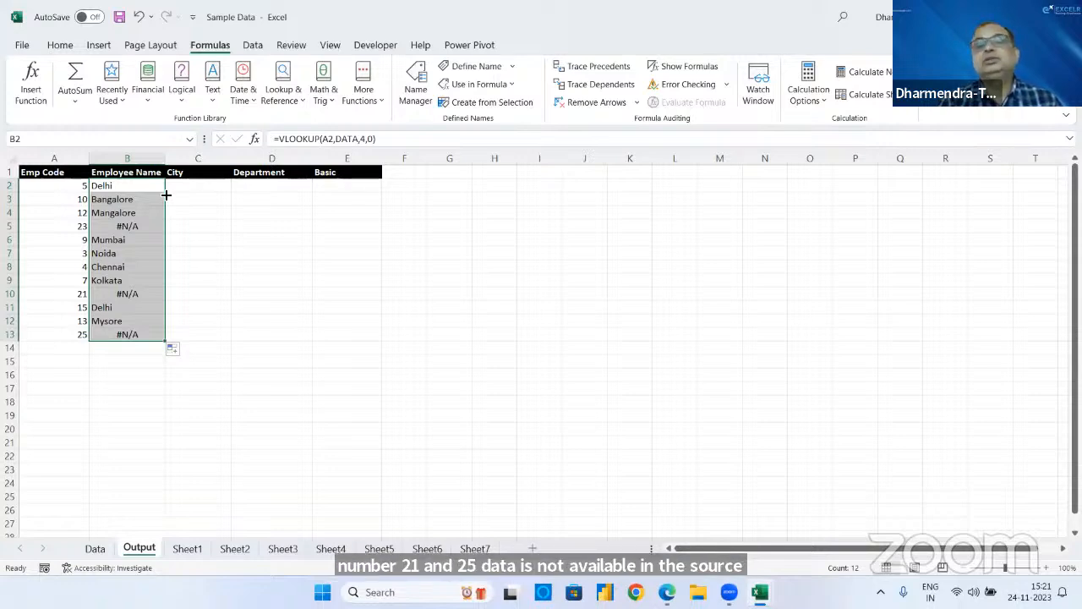
- Change the column index number in B2's VLOOKUP formula to 2 and fill the formula down through B13
{"action": "left_click", "coordinate": [187, 187]}
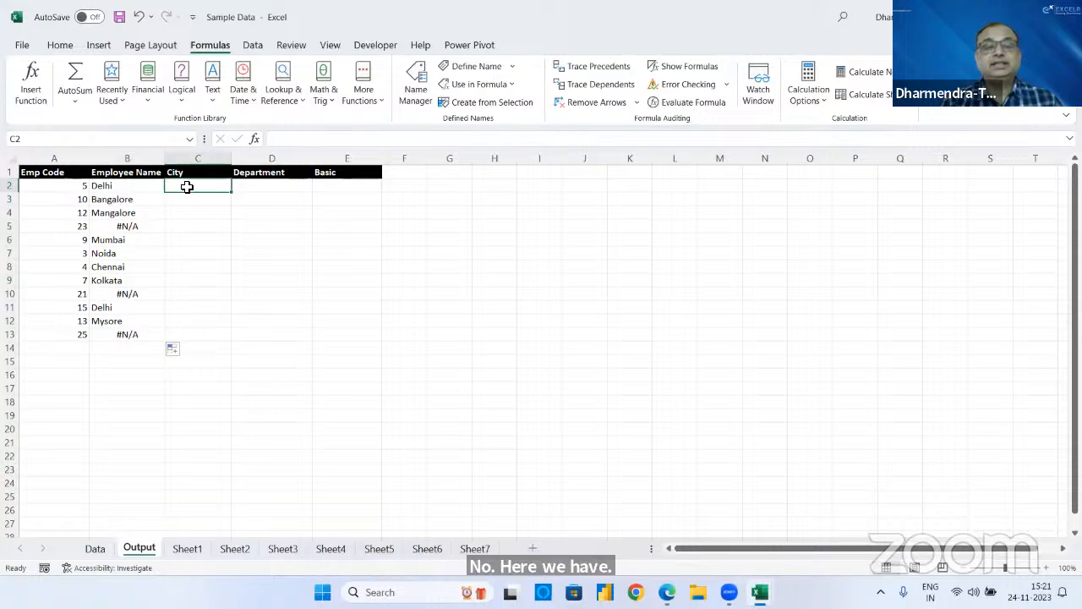
{"action": "left_click", "coordinate": [127, 186]}
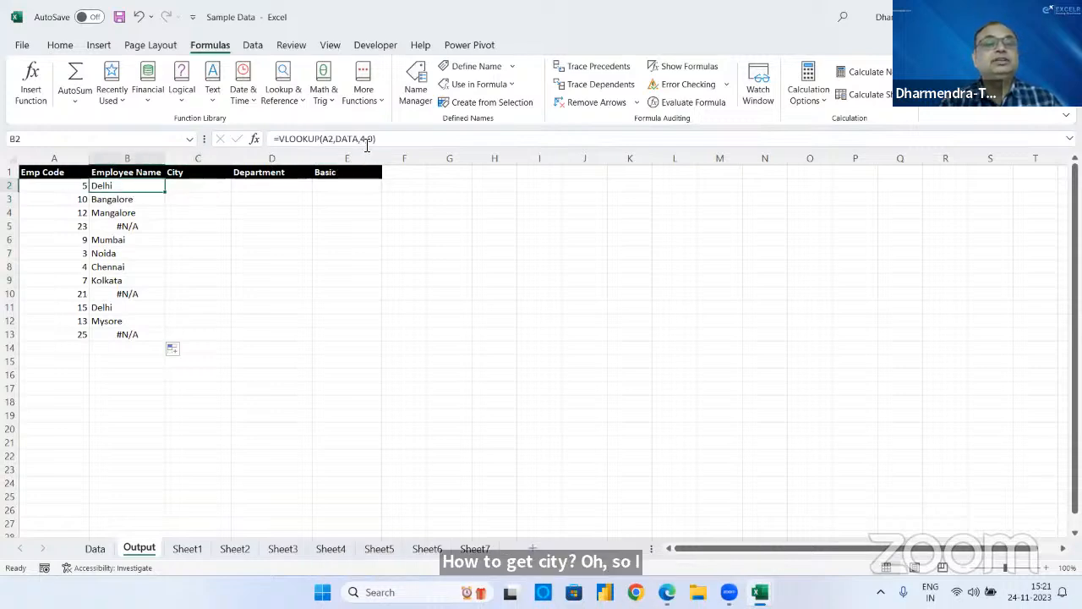
{"action": "left_click", "coordinate": [100, 552]}
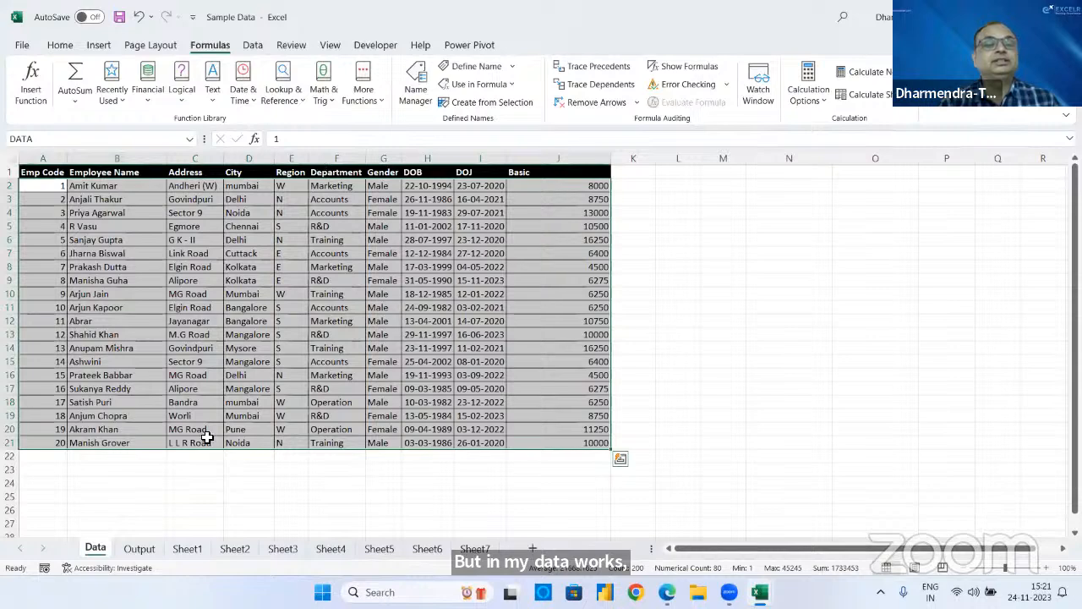
{"action": "left_click", "coordinate": [142, 548]}
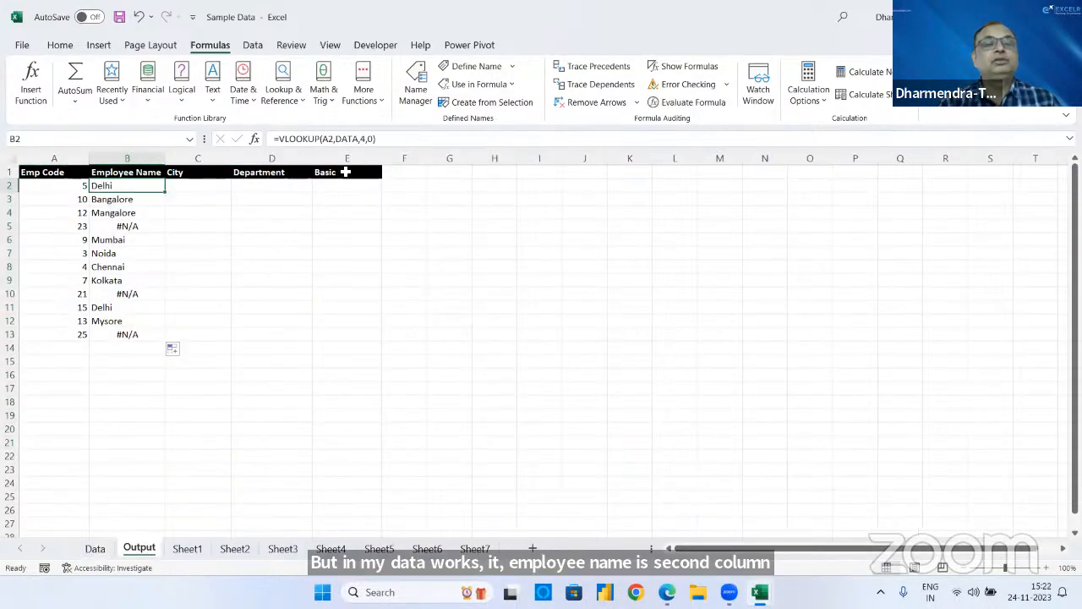
{"action": "left_click", "coordinate": [367, 140]}
{"action": "key", "text": "BackSpace"}
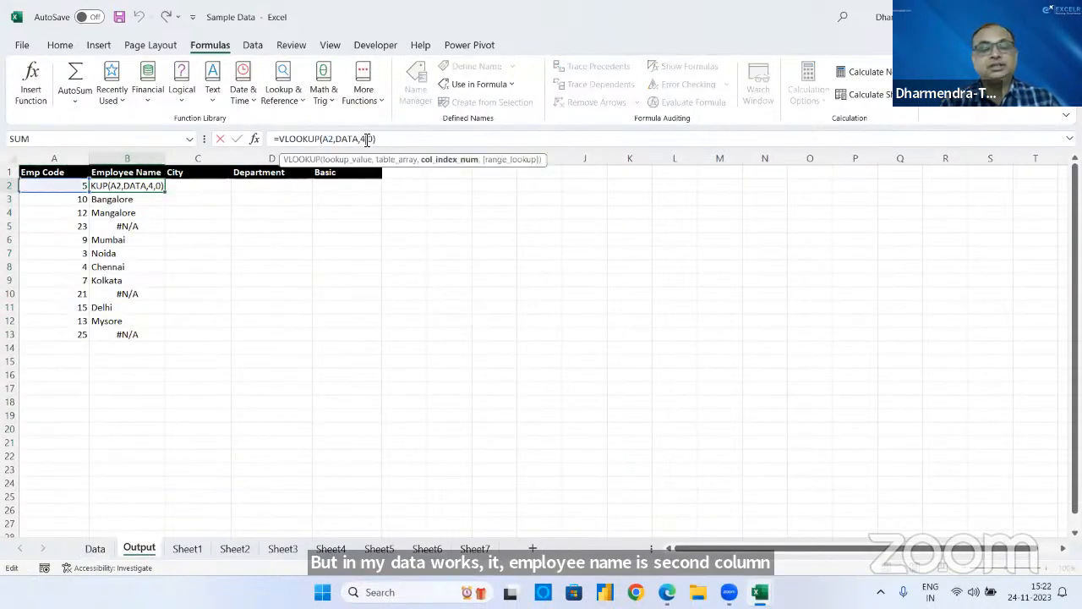
{"action": "type", "text": "4"}
{"action": "key", "text": "Return"}
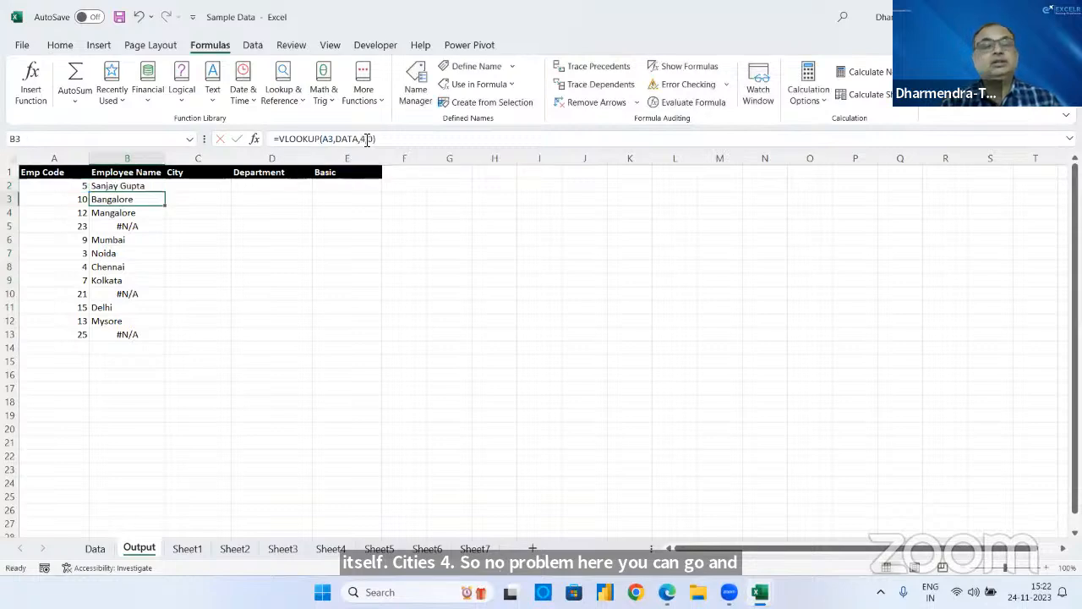
{"action": "left_click", "coordinate": [140, 185]}
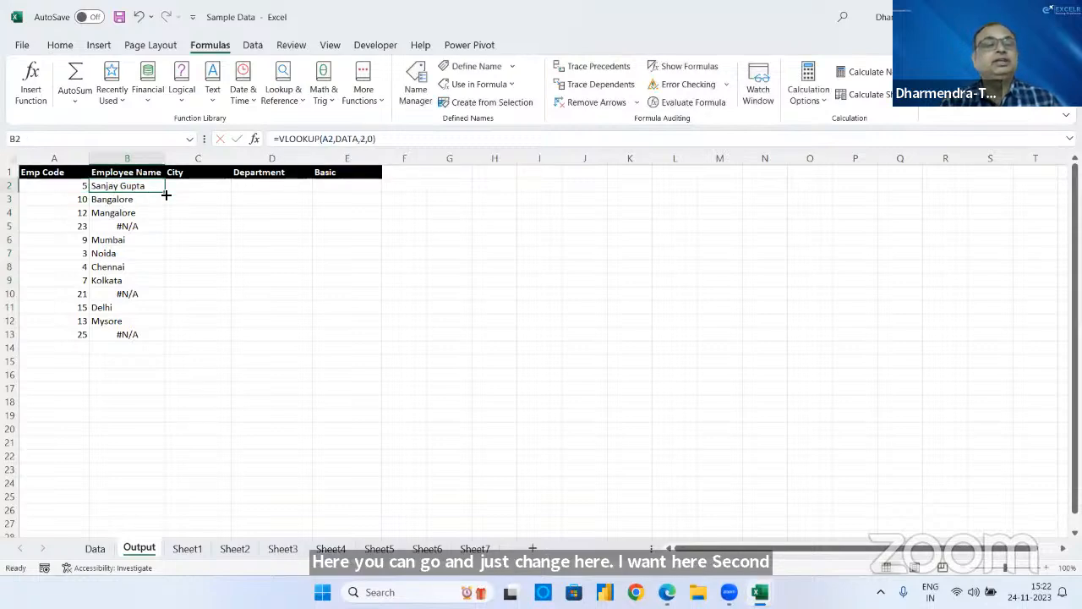
{"action": "double_click", "coordinate": [166, 193]}
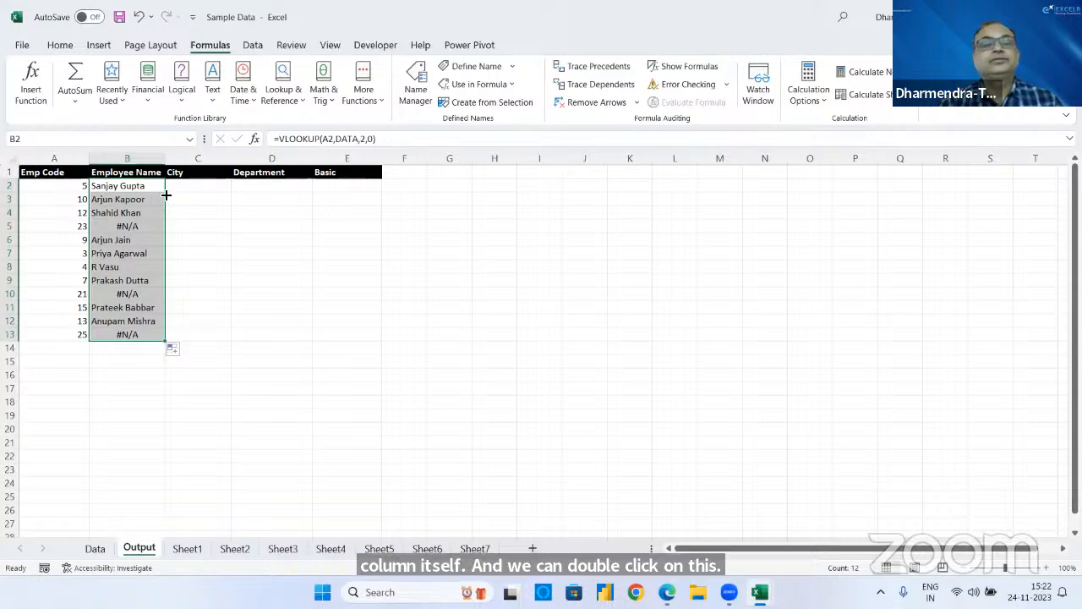
- Enter =VLOOKUP(A2,DATA,4,FALSE) in cell C2 under City and fill it down through C13
{"action": "left_click", "coordinate": [192, 188]}
{"action": "type", "text": "=vlo"}
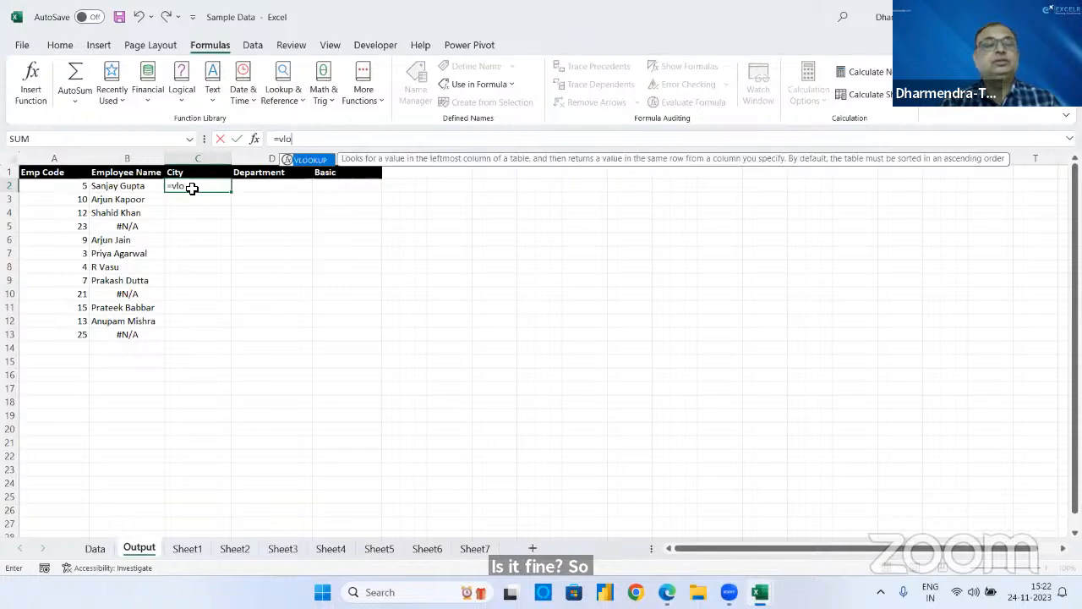
{"action": "key", "text": "Tab"}
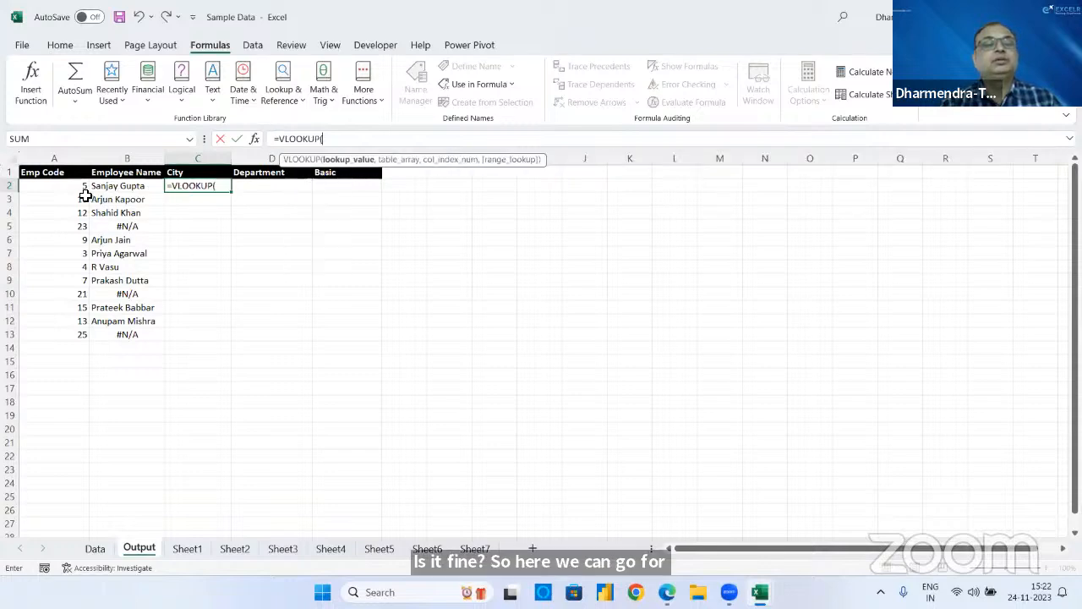
{"action": "left_click", "coordinate": [60, 188]}
{"action": "type", "text": ","}
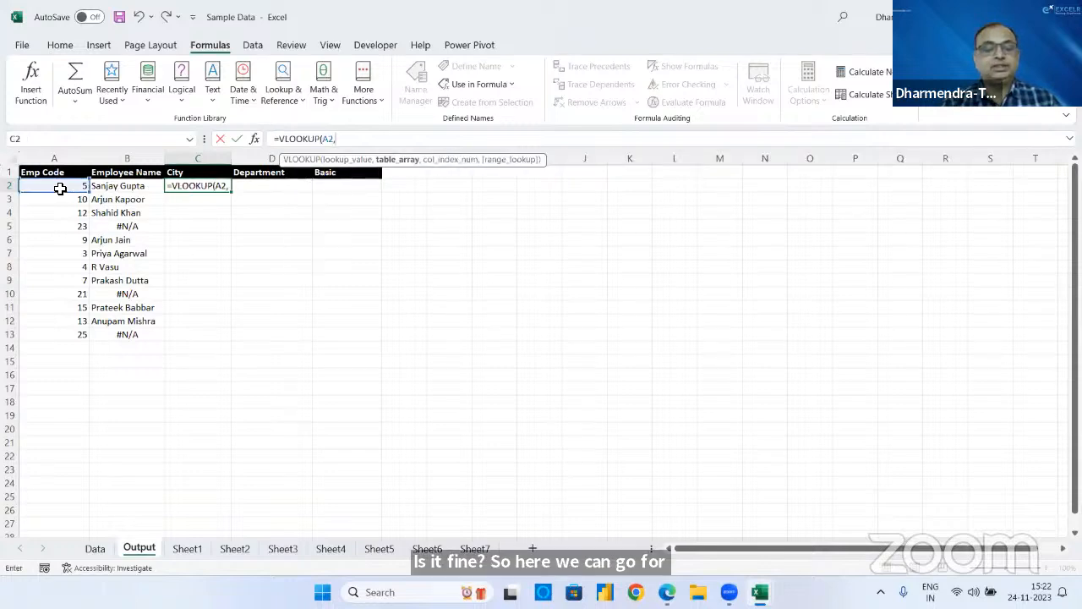
{"action": "type", "text": "data,4,"}
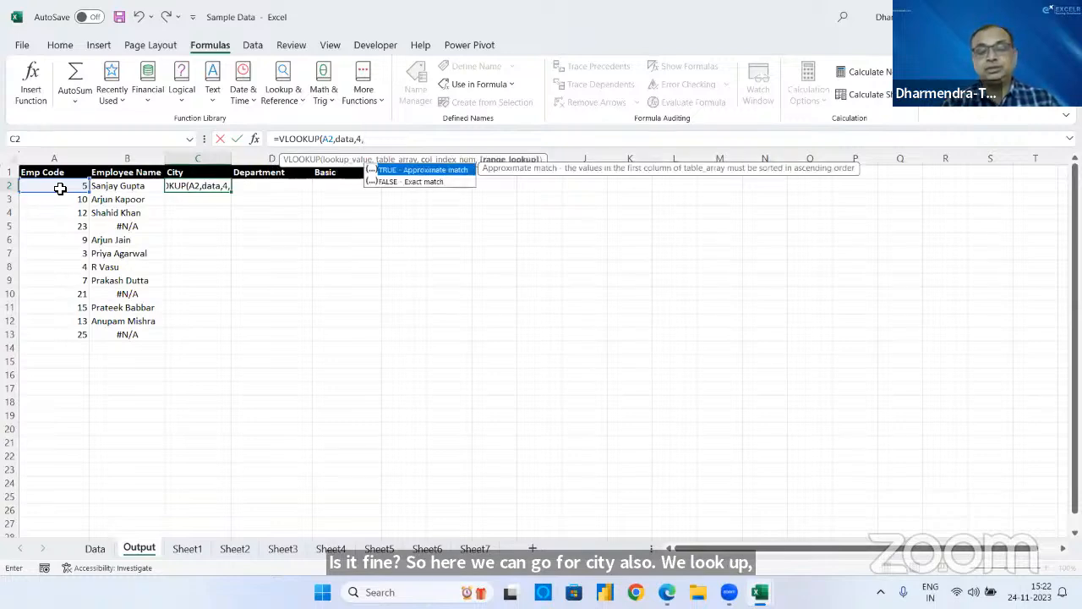
{"action": "type", "text": "0)"}
{"action": "key", "text": "Return"}
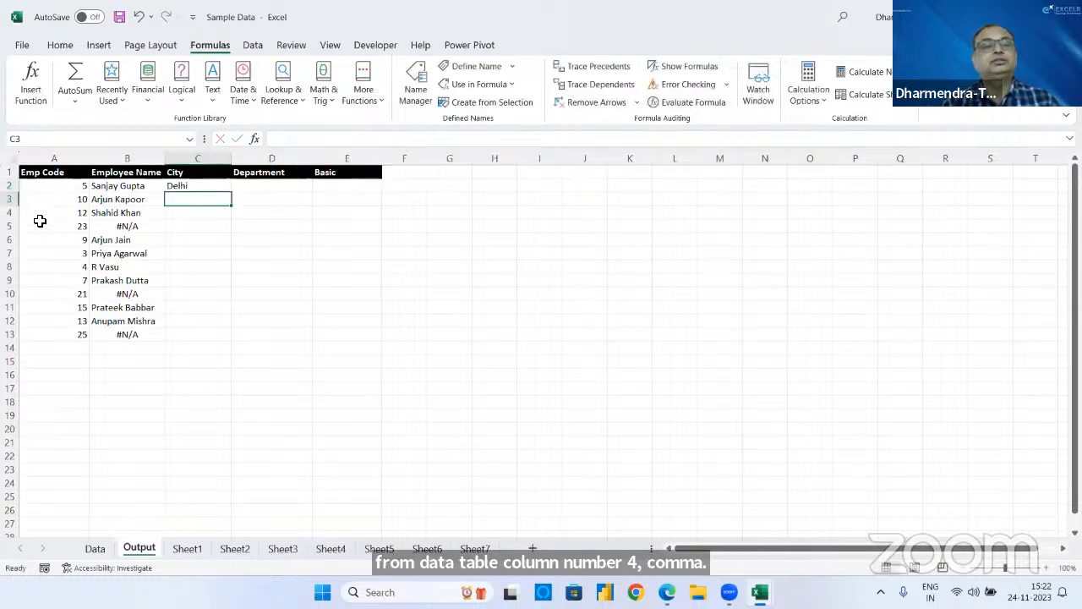
{"action": "left_click", "coordinate": [216, 185]}
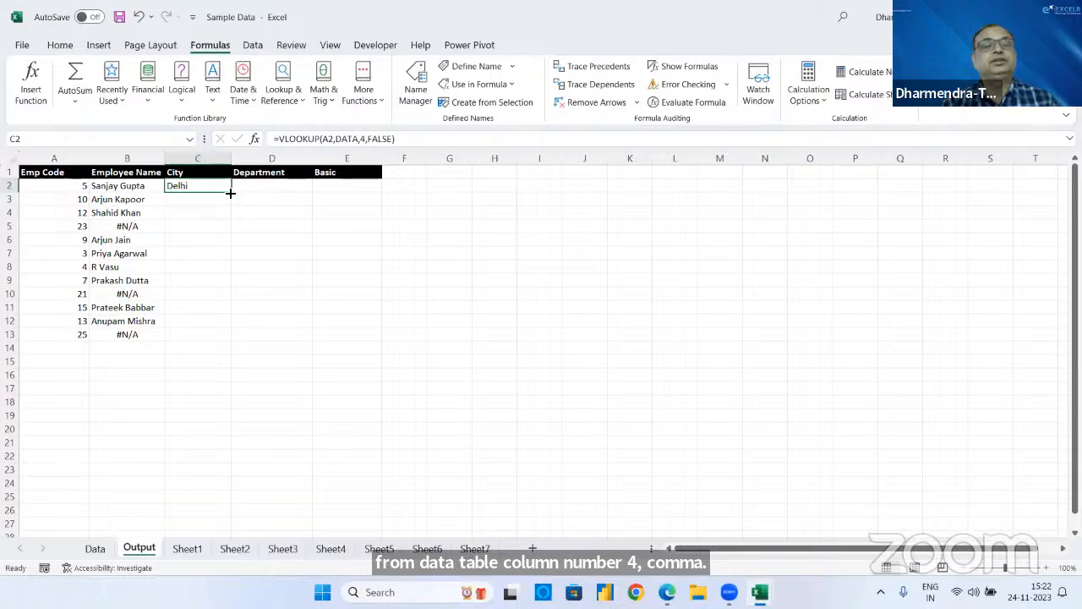
{"action": "double_click", "coordinate": [230, 193]}
- Clear the lookup formulas from B2:C15 on the Output sheet
{"action": "left_click", "coordinate": [278, 178]}
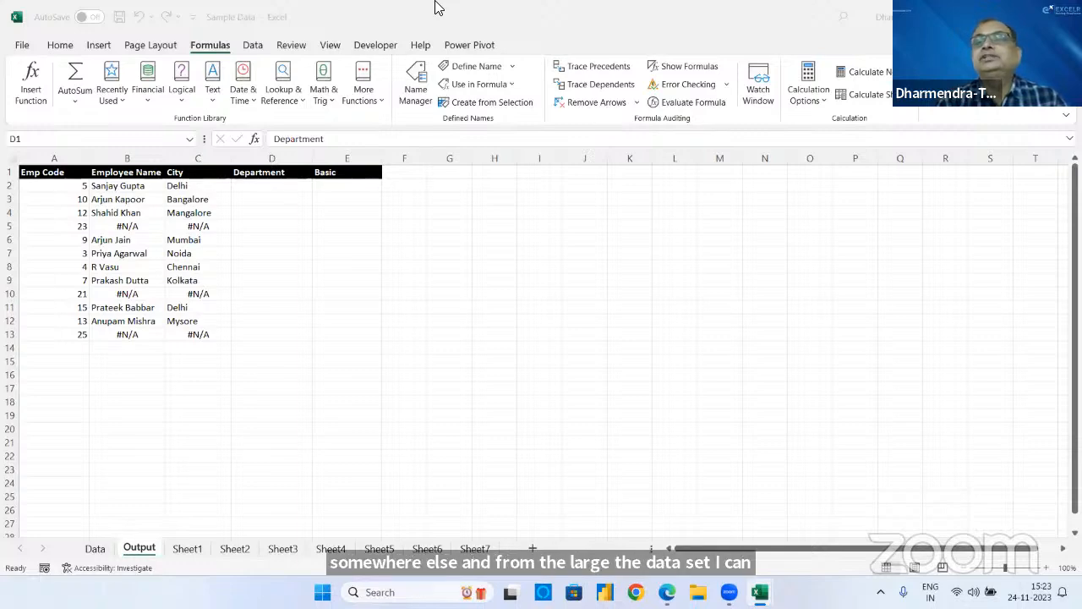
{"action": "left_click", "coordinate": [295, 238]}
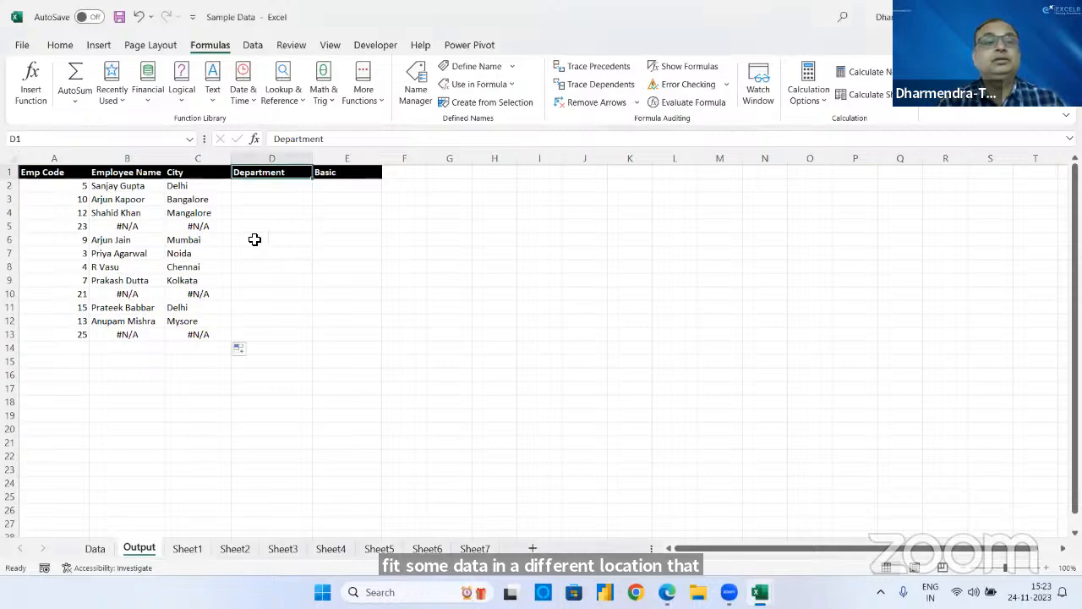
{"action": "left_click_drag", "start_coordinate": [141, 180], "coordinate": [215, 361]}
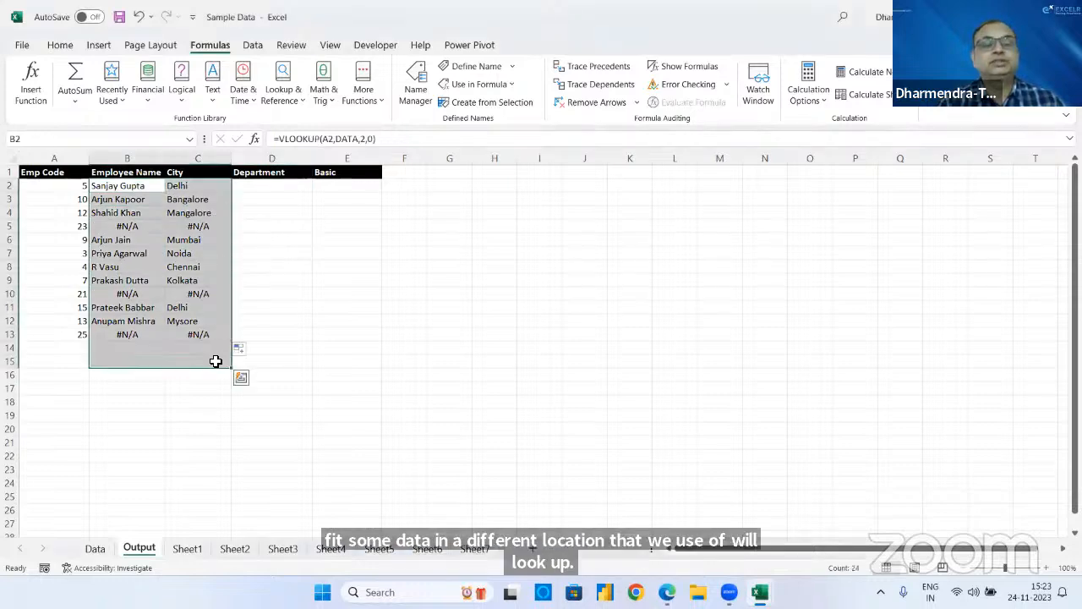
{"action": "key", "text": "Delete"}
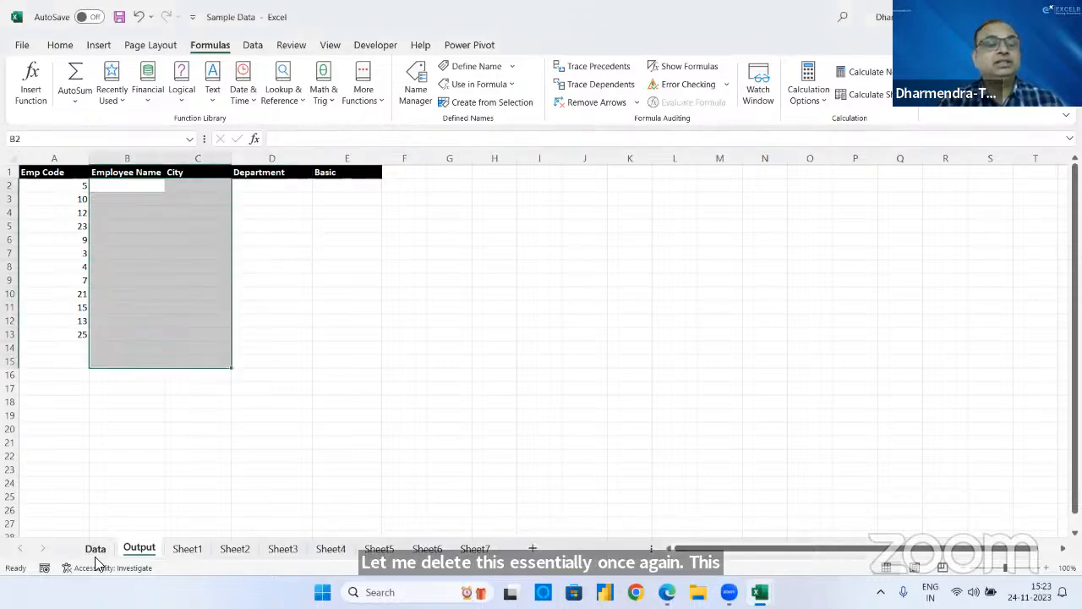
- Examine the source table and its Emp Code column on the Data sheet, and return to the Output sheet
{"action": "key", "text": "ctrl+Page_Up"}
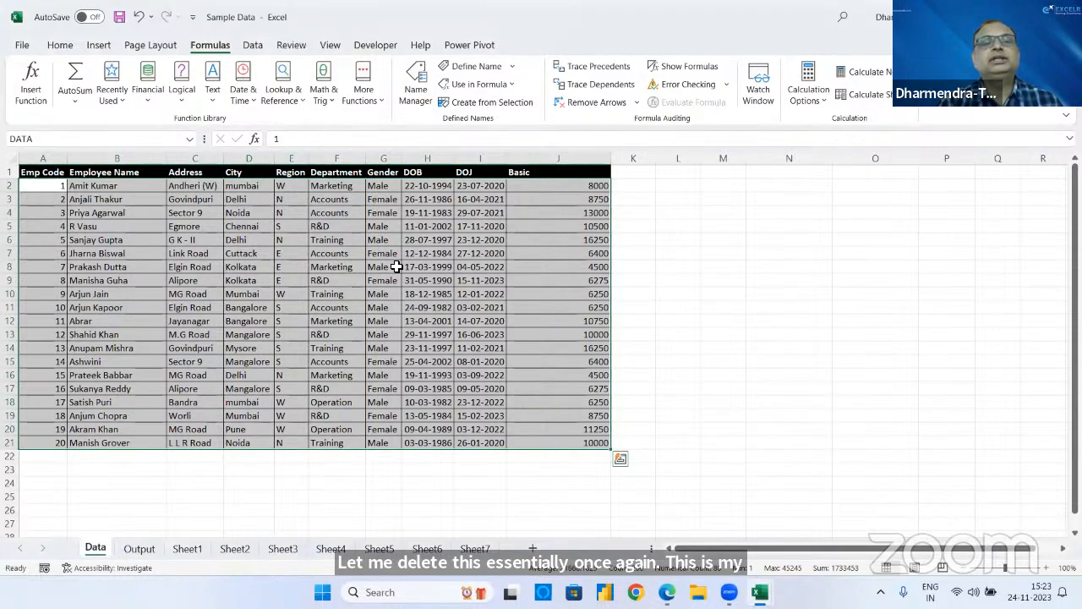
{"action": "key", "text": "alt+Tab"}
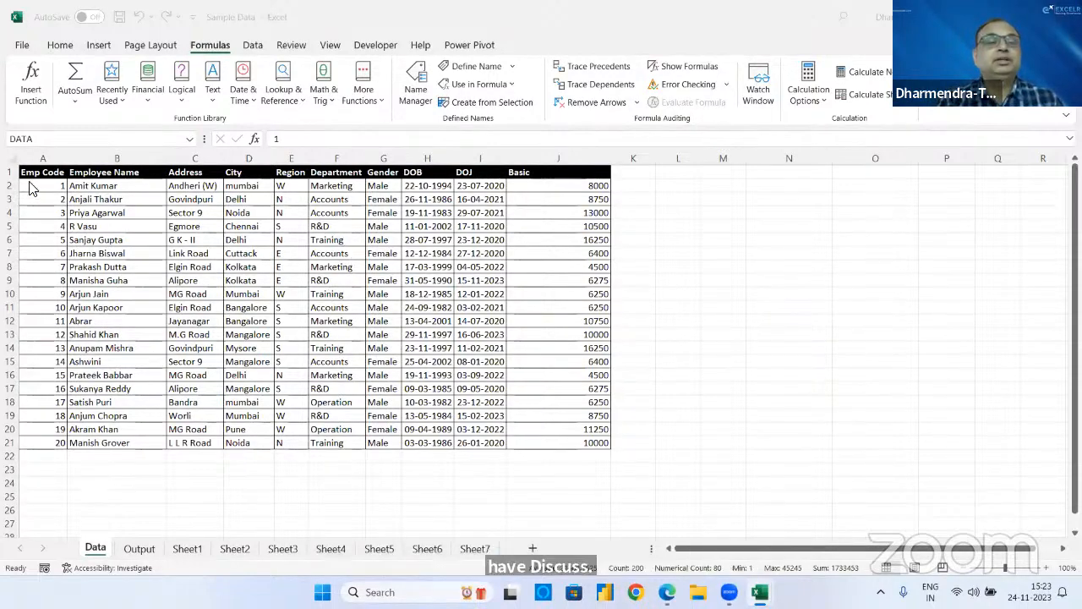
{"action": "key", "text": "ctrl+a"}
{"action": "left_click", "coordinate": [42, 156]}
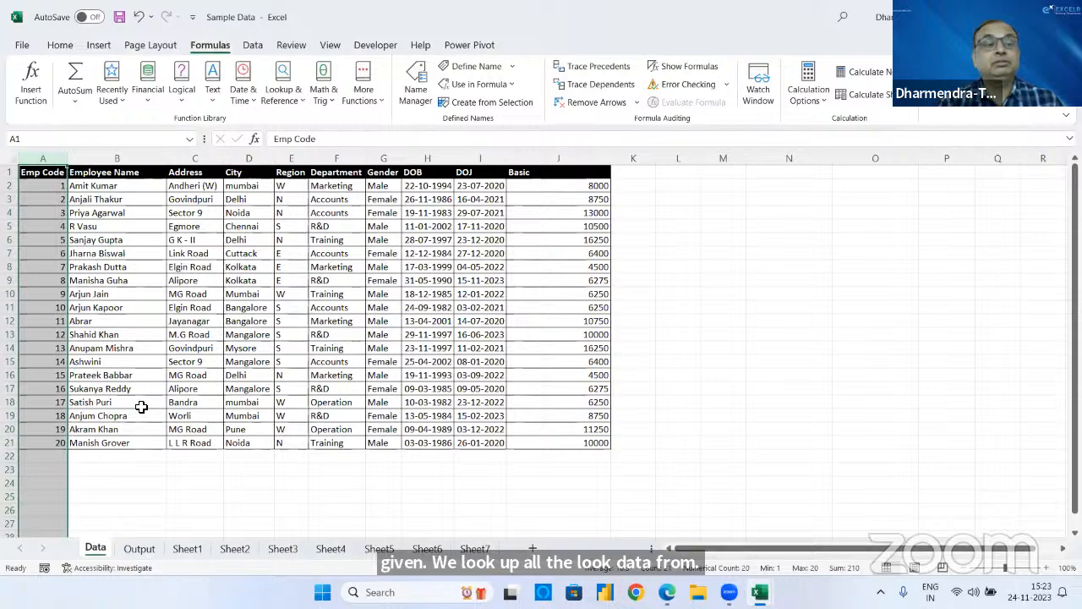
{"action": "left_click", "coordinate": [140, 548]}
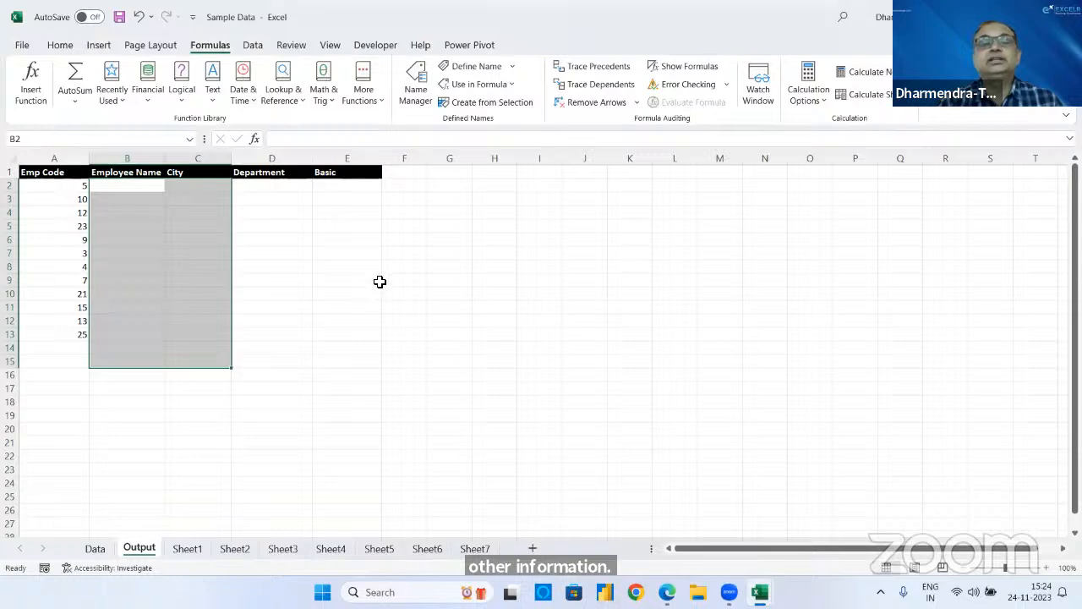
{"action": "left_click", "coordinate": [274, 256]}
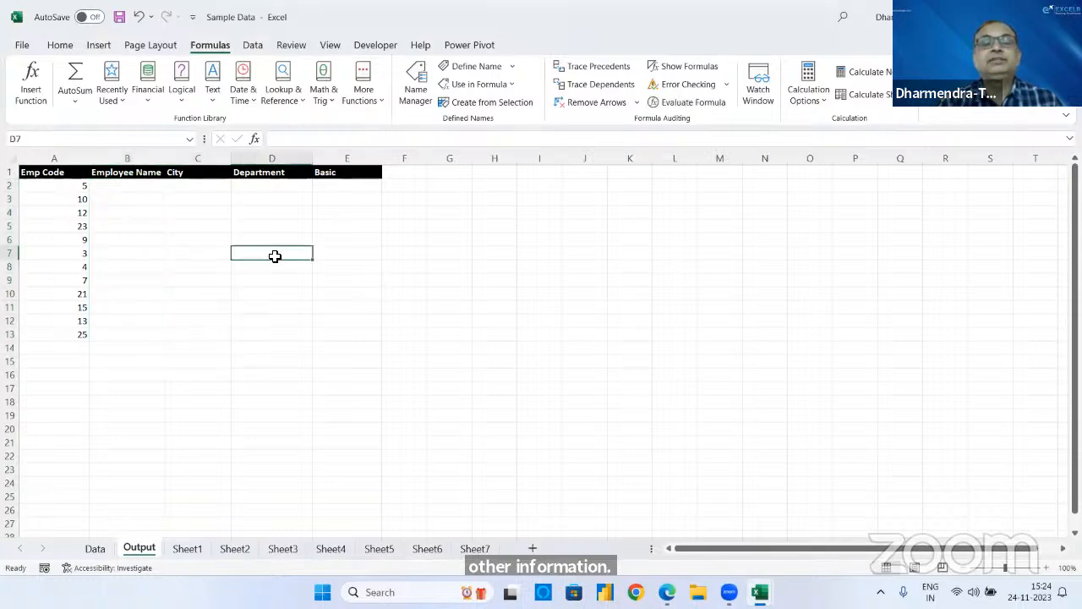
- Review the range that the name DATA refers to in the Name Manager, and select cell B2
{"action": "left_click", "coordinate": [148, 197]}
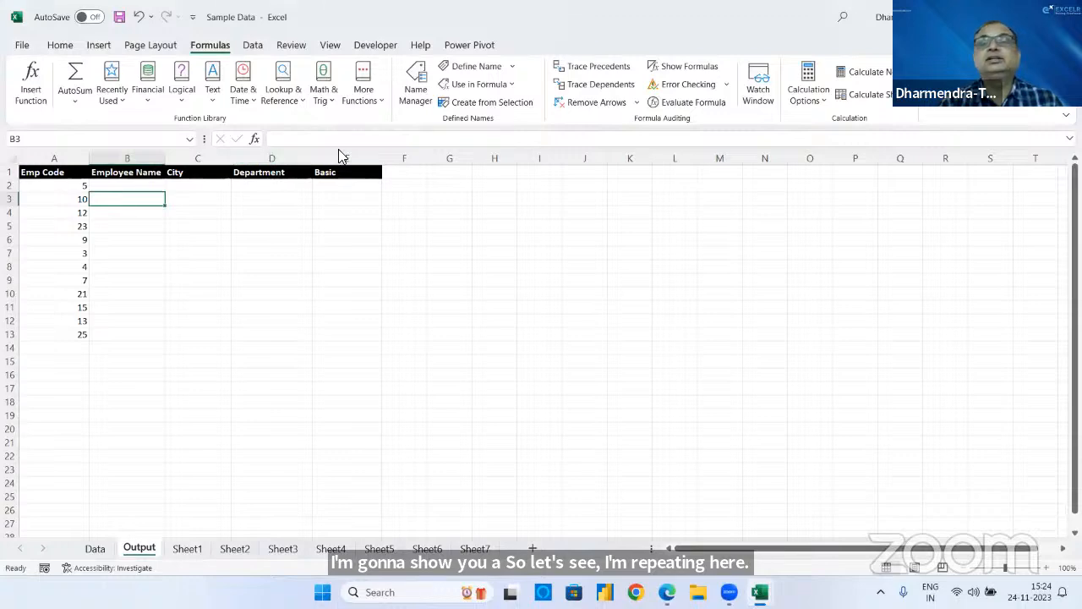
{"action": "left_click", "coordinate": [416, 89]}
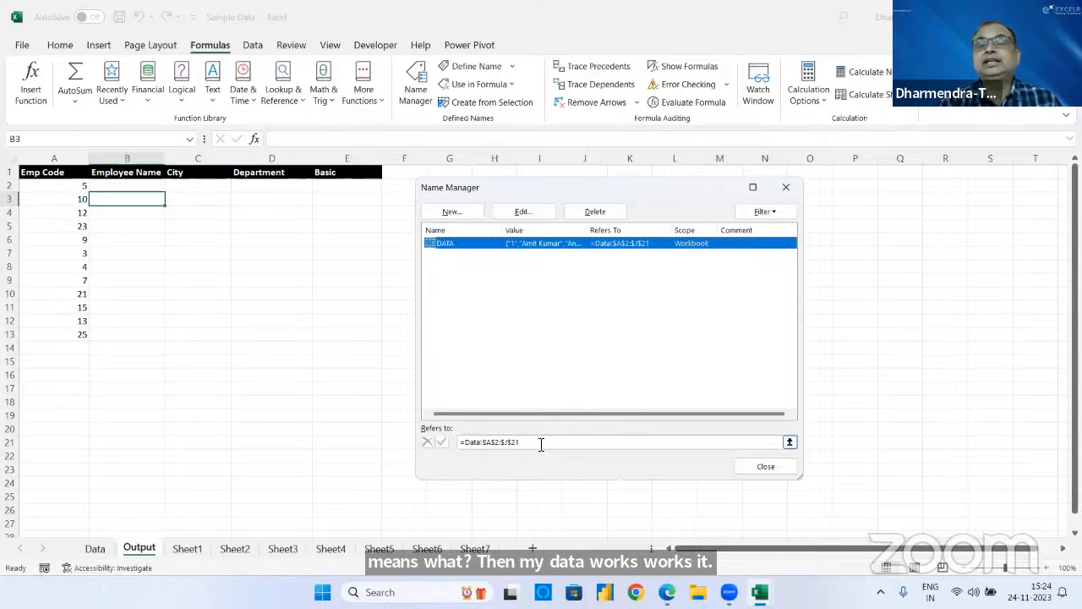
{"action": "left_click", "coordinate": [765, 466]}
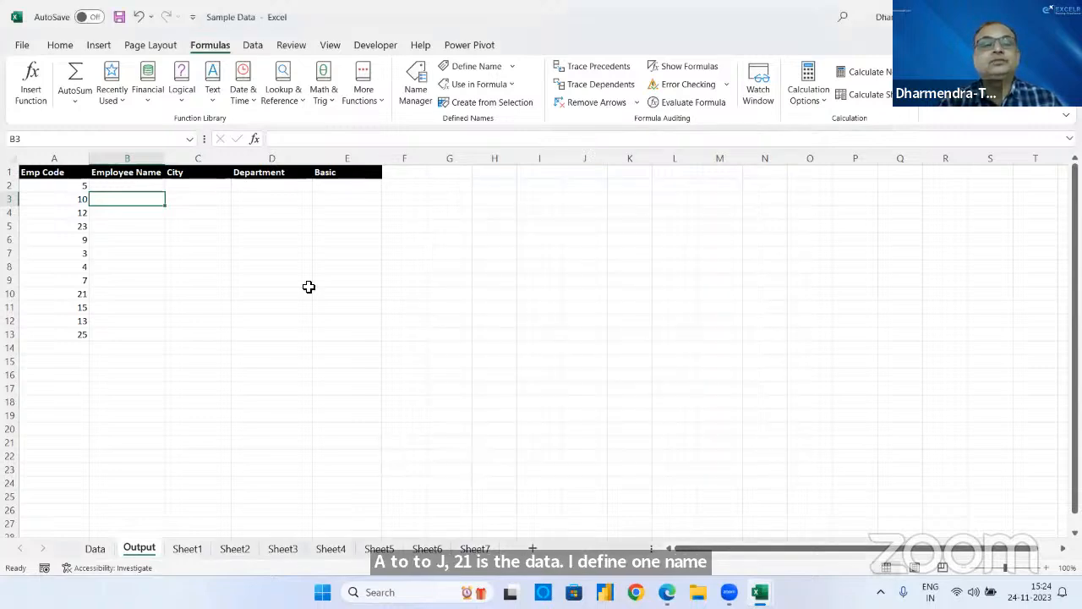
{"action": "left_click", "coordinate": [146, 175]}
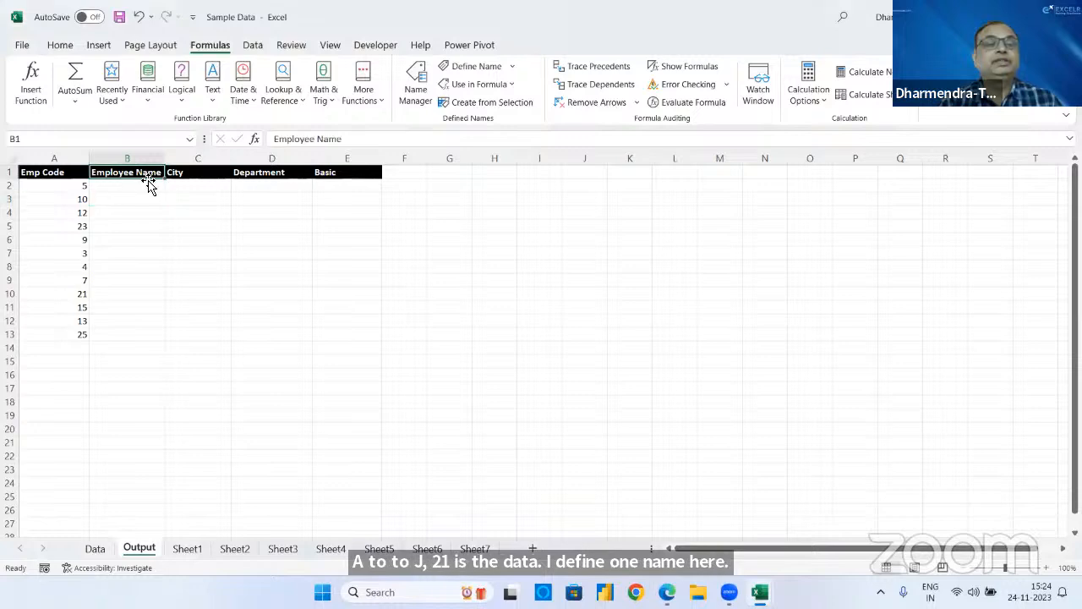
{"action": "left_click", "coordinate": [140, 185]}
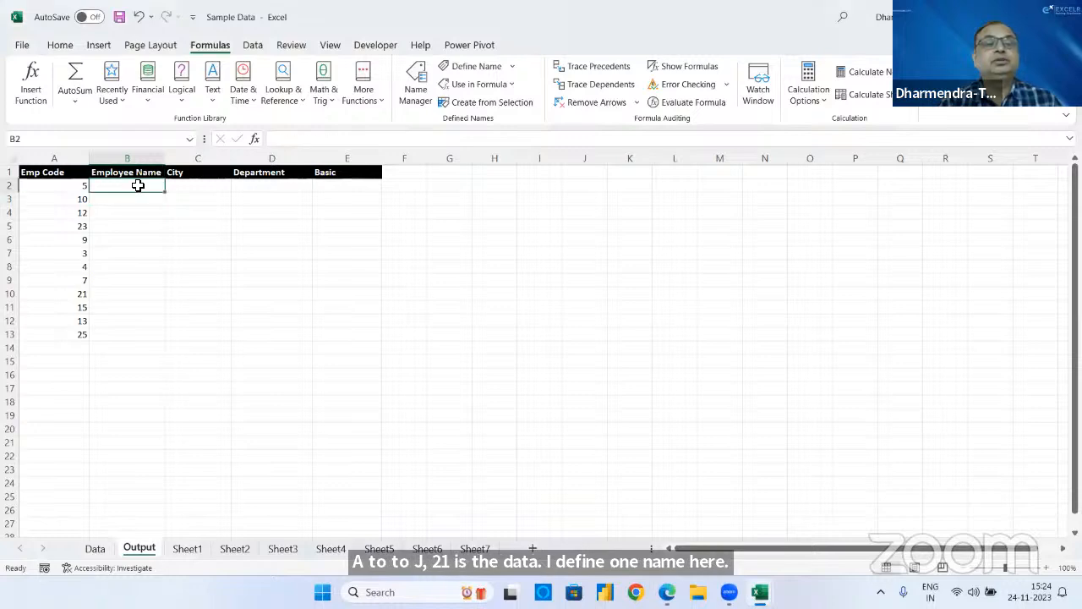
- Check the position of the Emp Code and neighbouring columns on the Data sheet before returning to the Output sheet
{"action": "left_click", "coordinate": [95, 549]}
{"action": "left_click", "coordinate": [51, 158]}
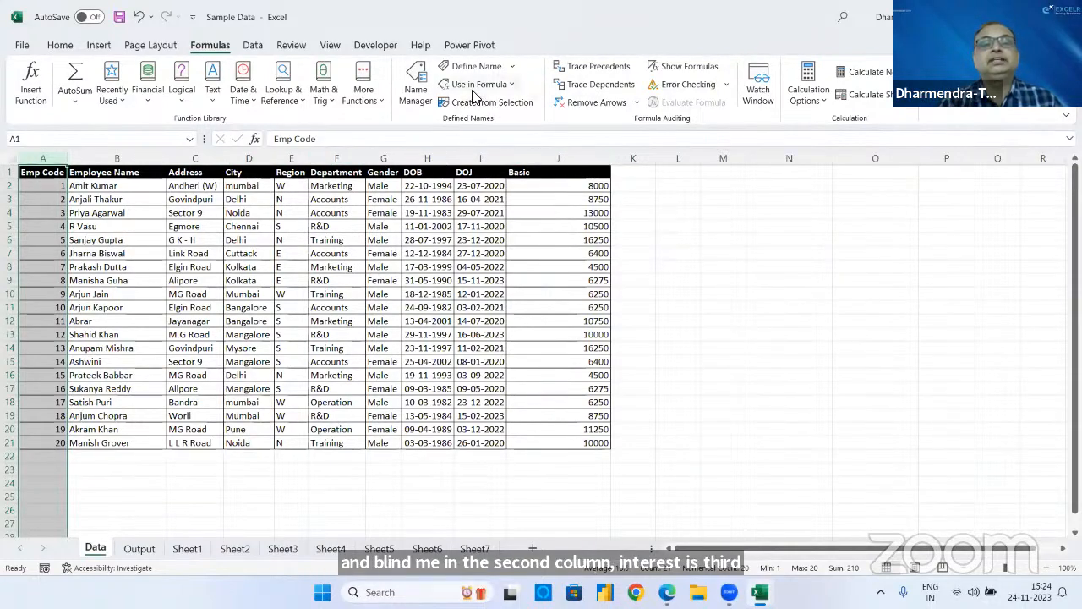
{"action": "key", "text": "alt+Tab"}
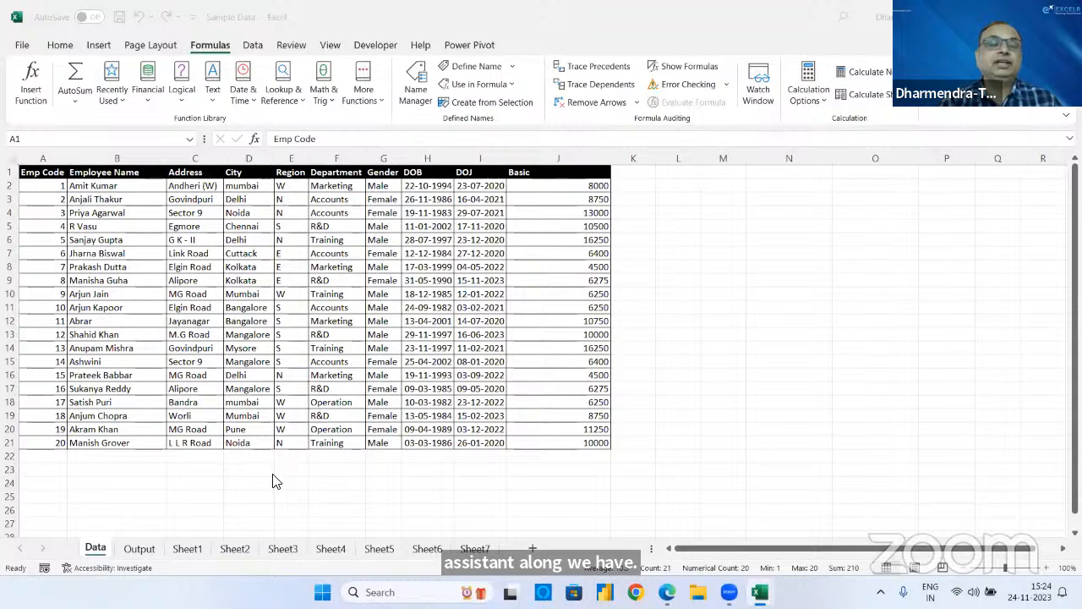
{"action": "left_click", "coordinate": [140, 550]}
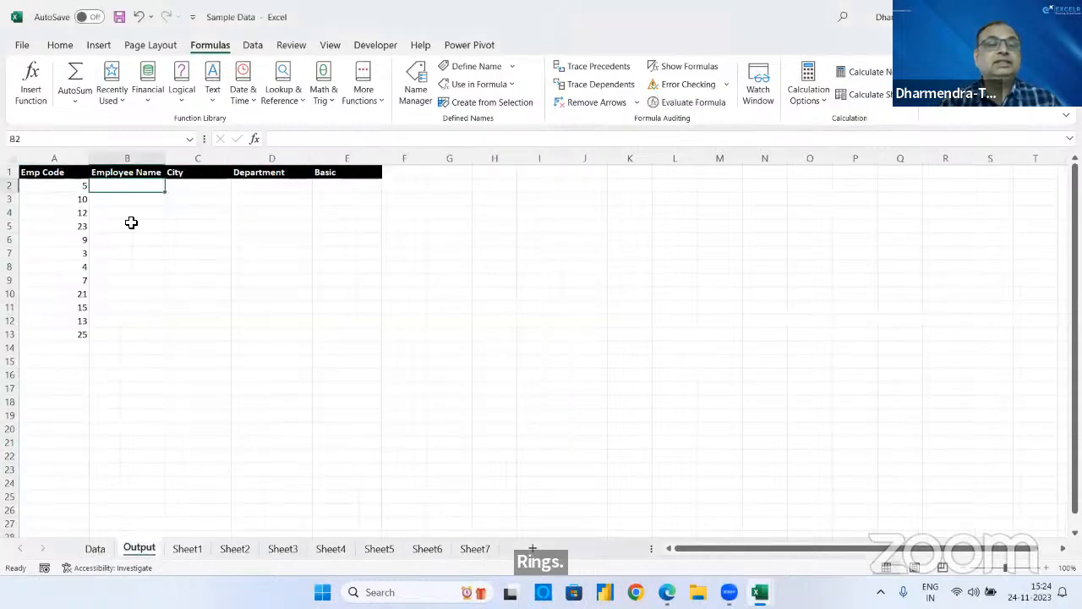
- Start a VLOOKUP formula in B2 with A2 as the lookup value and the named range DATA as the table array
{"action": "type", "text": "=vlo"}
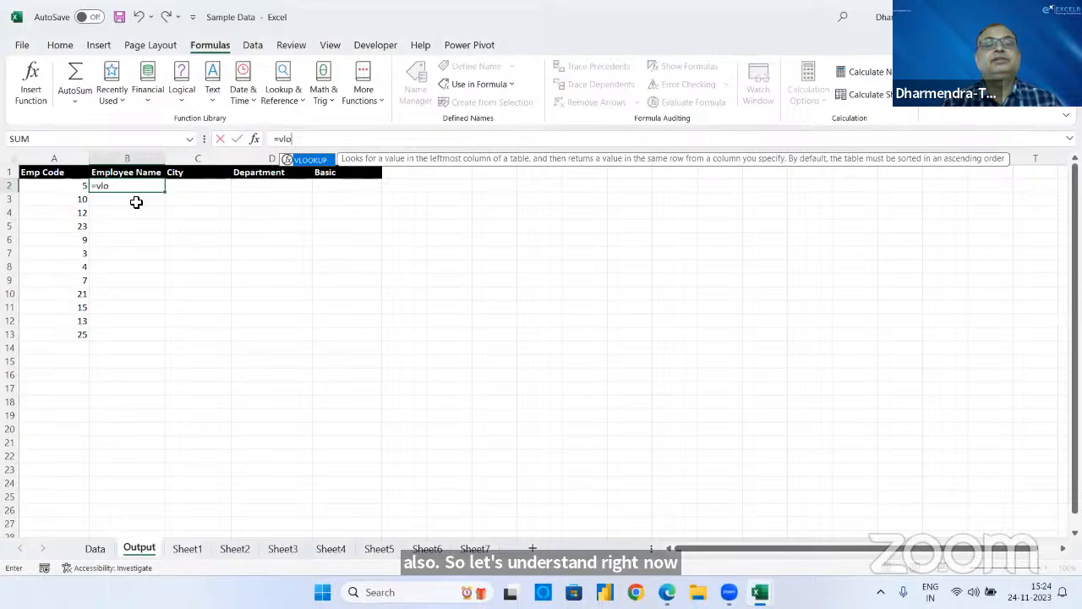
{"action": "key", "text": "Tab"}
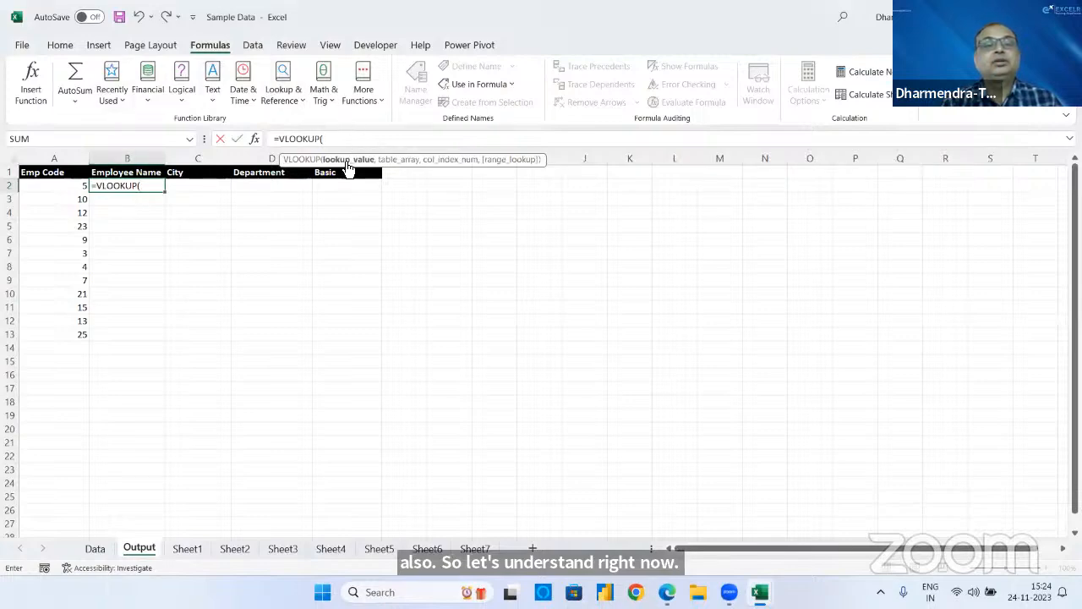
{"action": "left_click", "coordinate": [69, 185]}
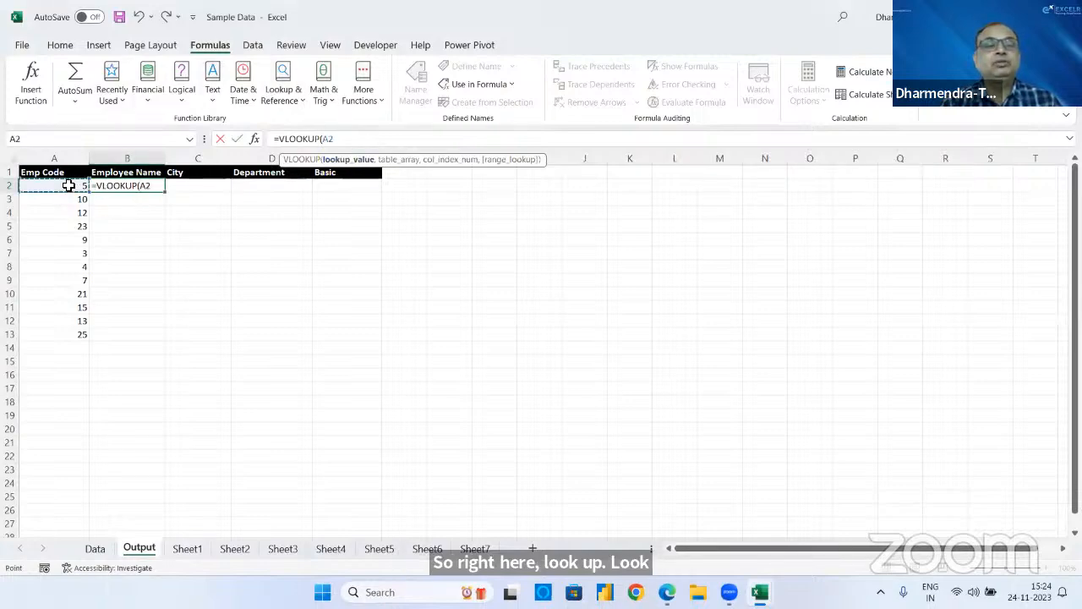
{"action": "type", "text": ","}
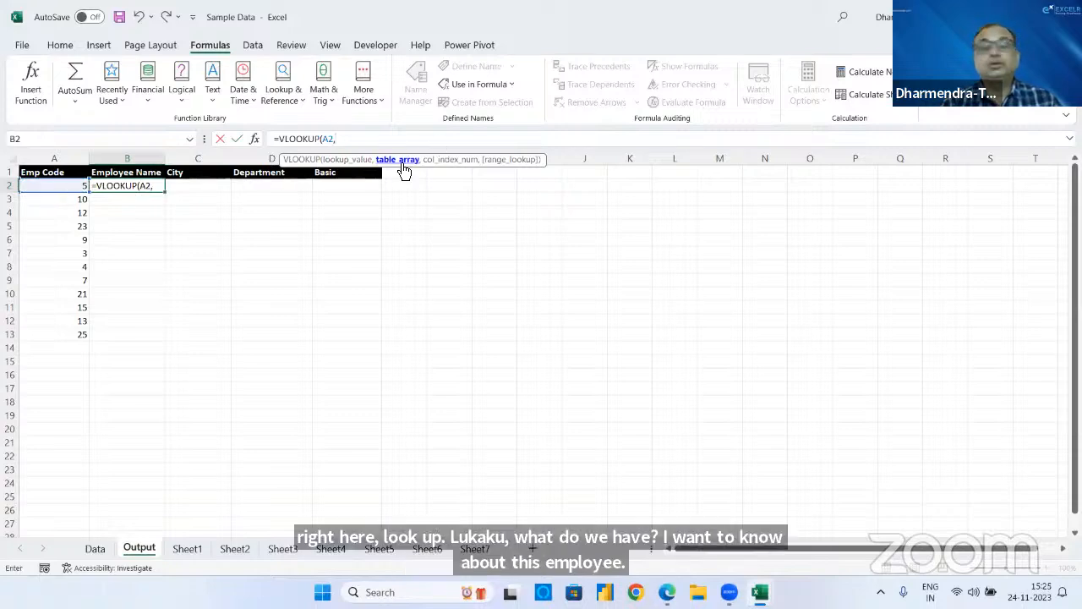
{"action": "type", "text": "data"}
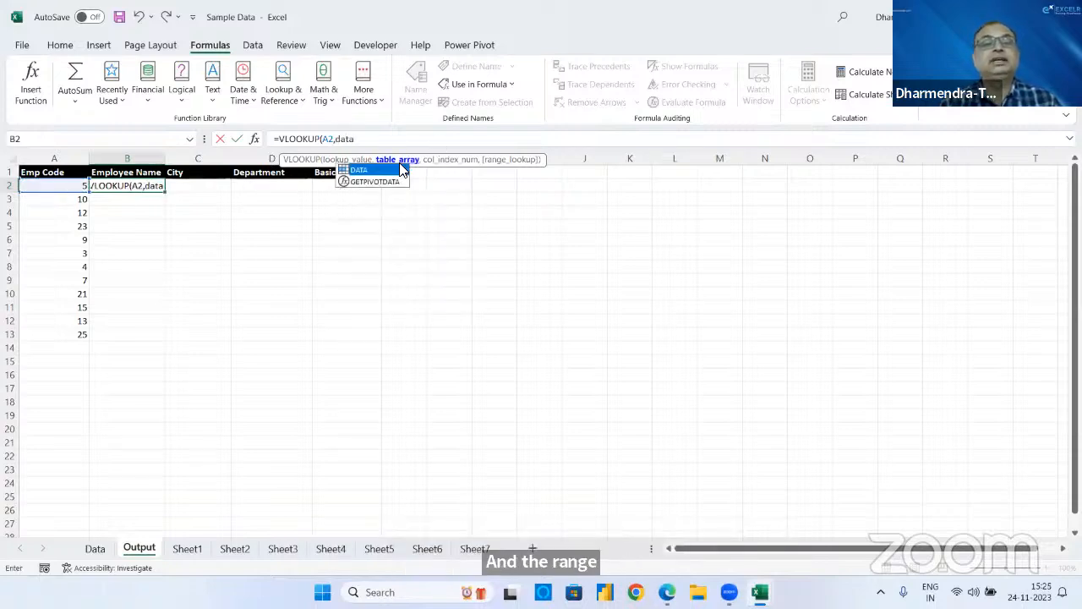
{"action": "type", "text": ","}
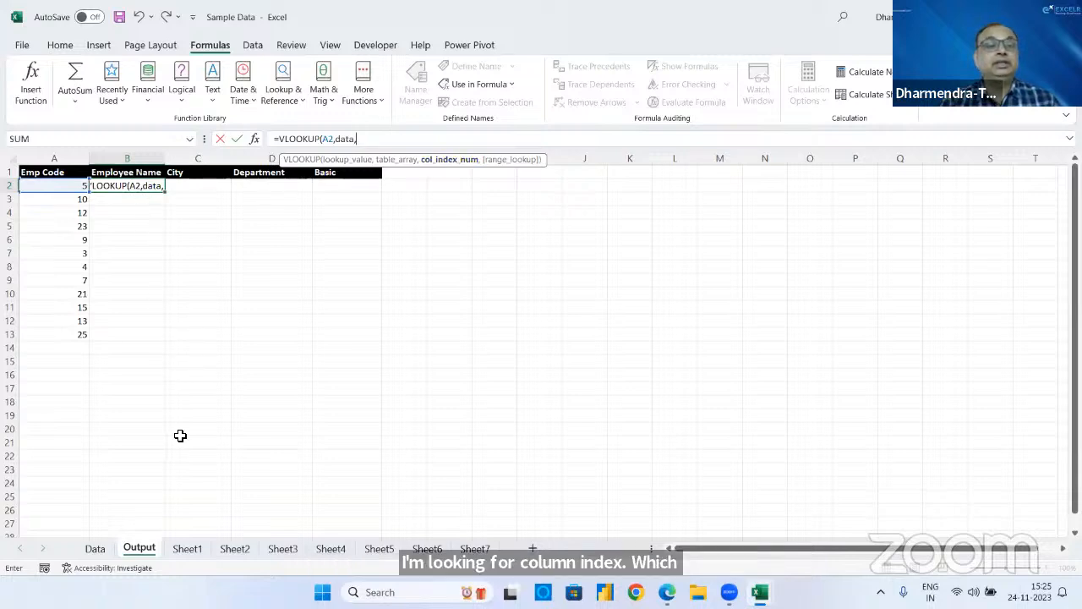
- Complete the B2 lookup with column index 2 and exact match FALSE, and fill the formula down to B13
{"action": "left_click", "coordinate": [95, 549]}
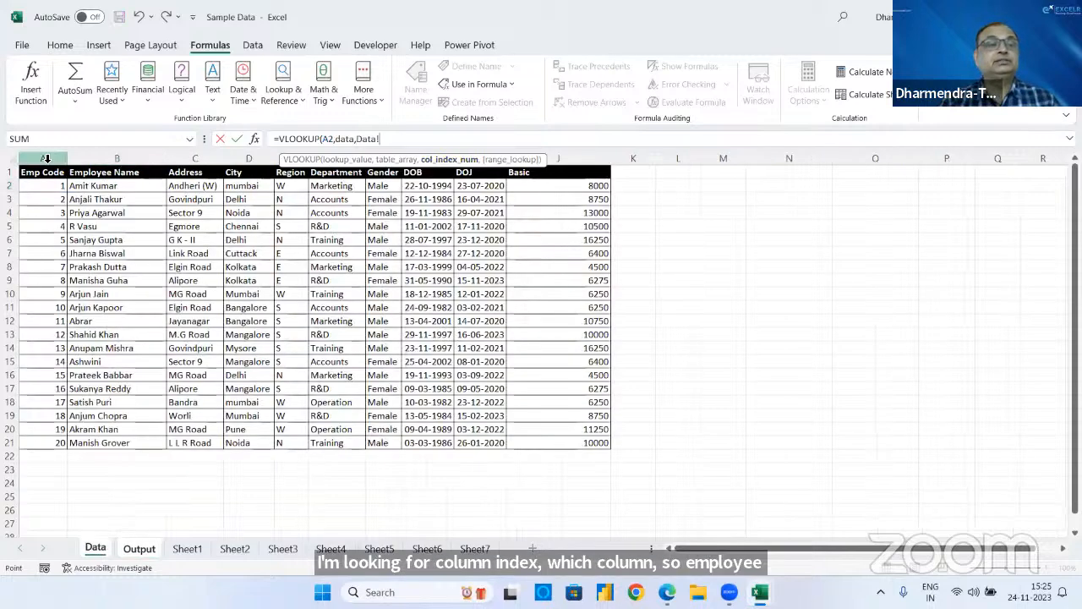
{"action": "key", "text": "BackSpace"}
{"action": "key", "text": "BackSpace"}
{"action": "key", "text": "BackSpace"}
{"action": "key", "text": "BackSpace"}
{"action": "key", "text": "BackSpace"}
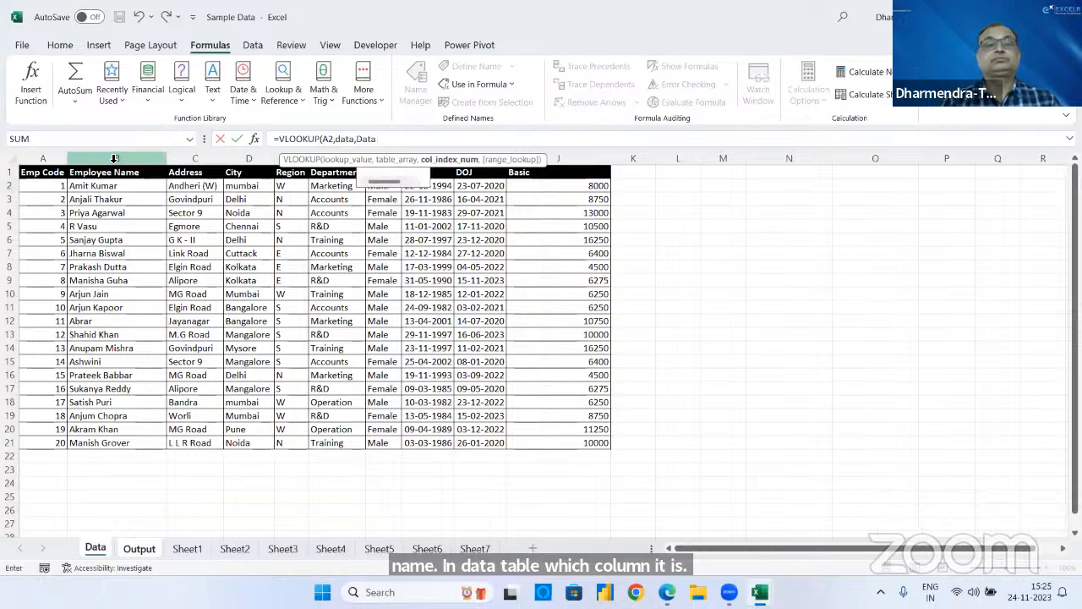
{"action": "type", "text": "2"}
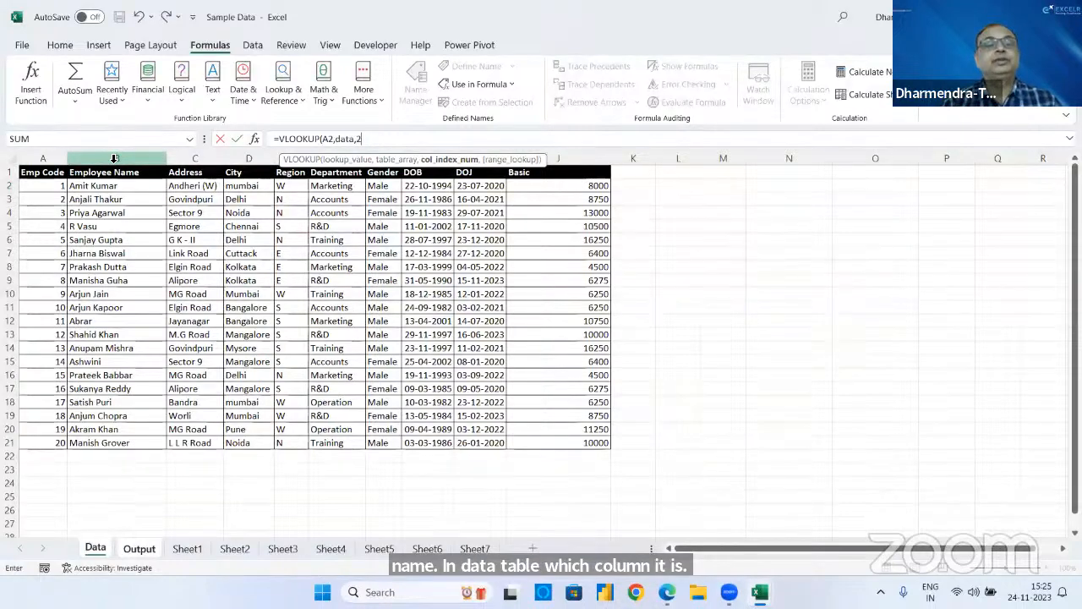
{"action": "type", "text": ","}
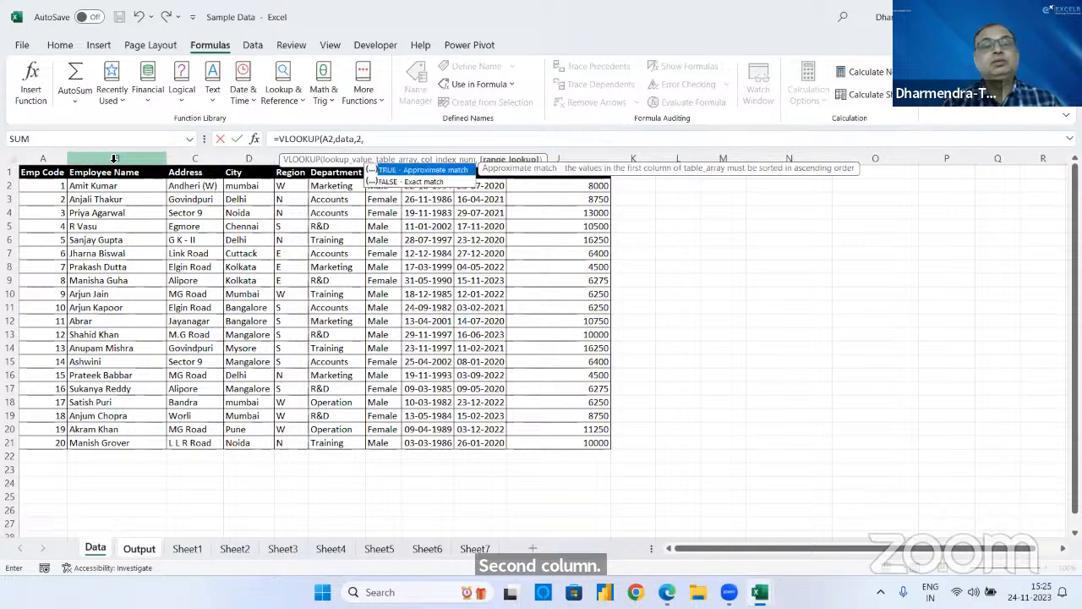
{"action": "key", "text": "Down"}
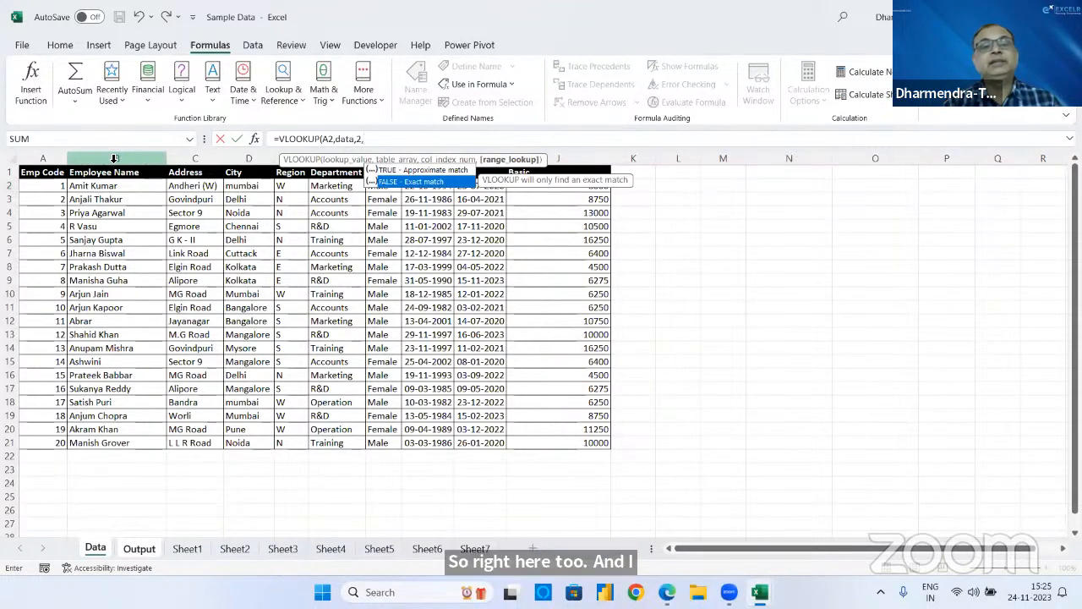
{"action": "key", "text": "Tab"}
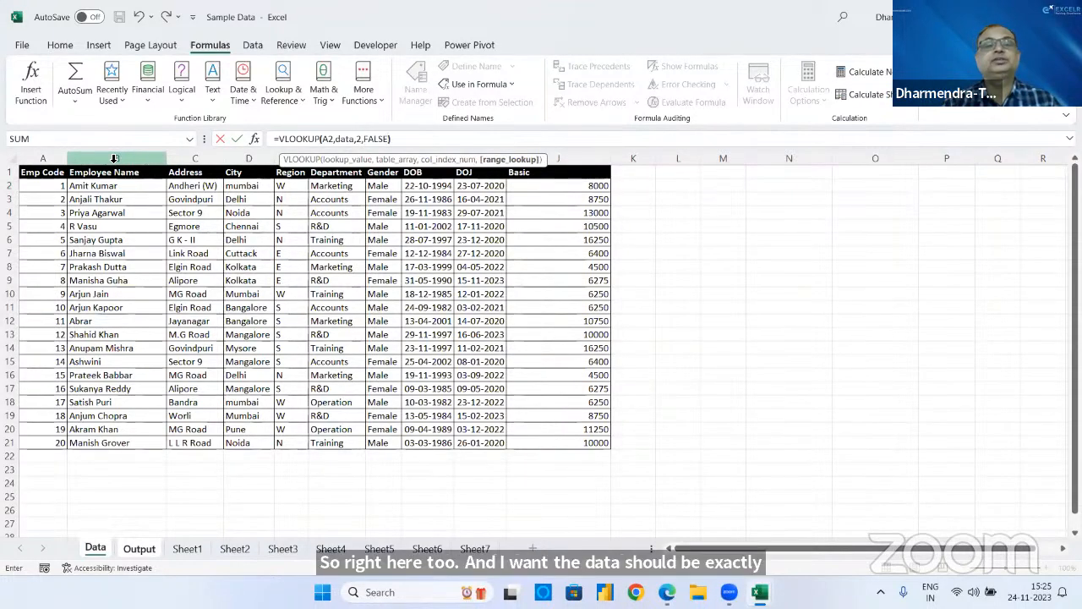
{"action": "type", "text": ")"}
{"action": "key", "text": "Return"}
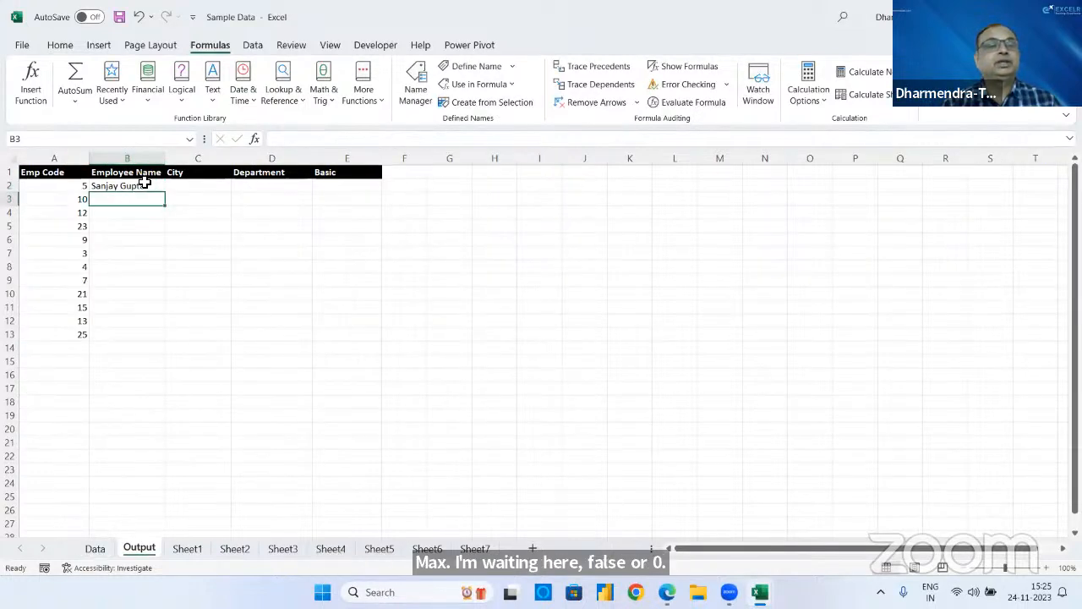
{"action": "left_click", "coordinate": [144, 184]}
{"action": "double_click", "coordinate": [171, 195]}
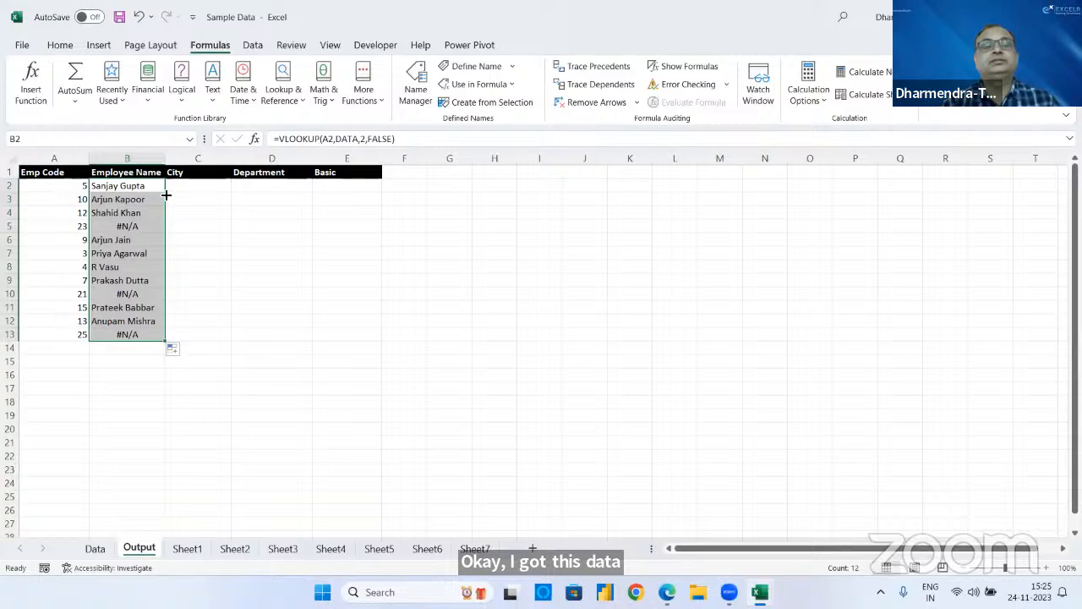
- Enter =VLOOKUP(A2,DATA,4,FALSE) in C2 to look up the city, and fill it down to C13
{"action": "left_click", "coordinate": [202, 189]}
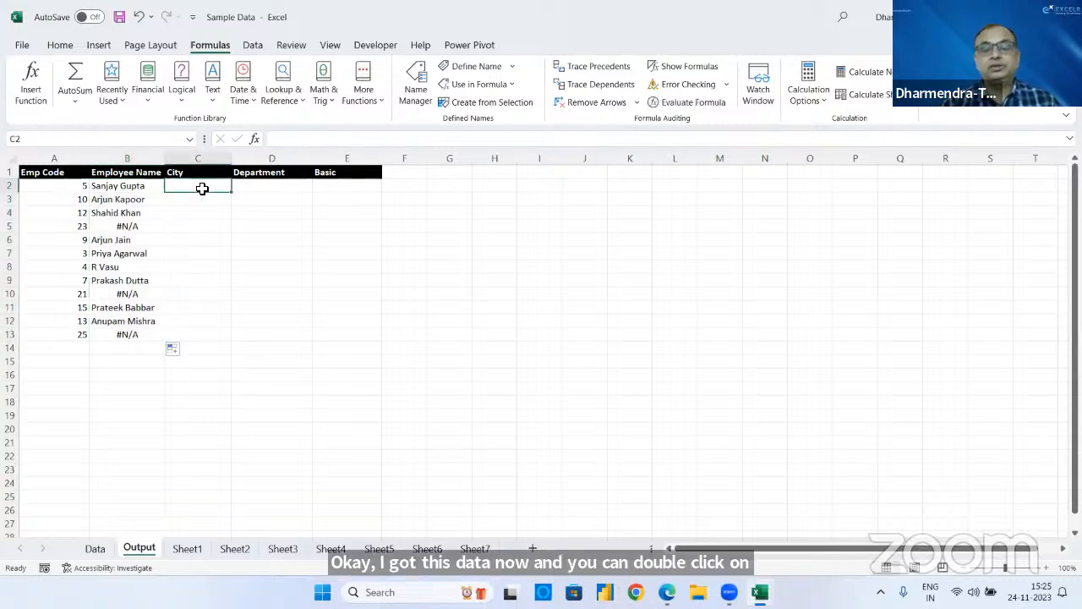
{"action": "type", "text": "=vlo"}
{"action": "key", "text": "Tab"}
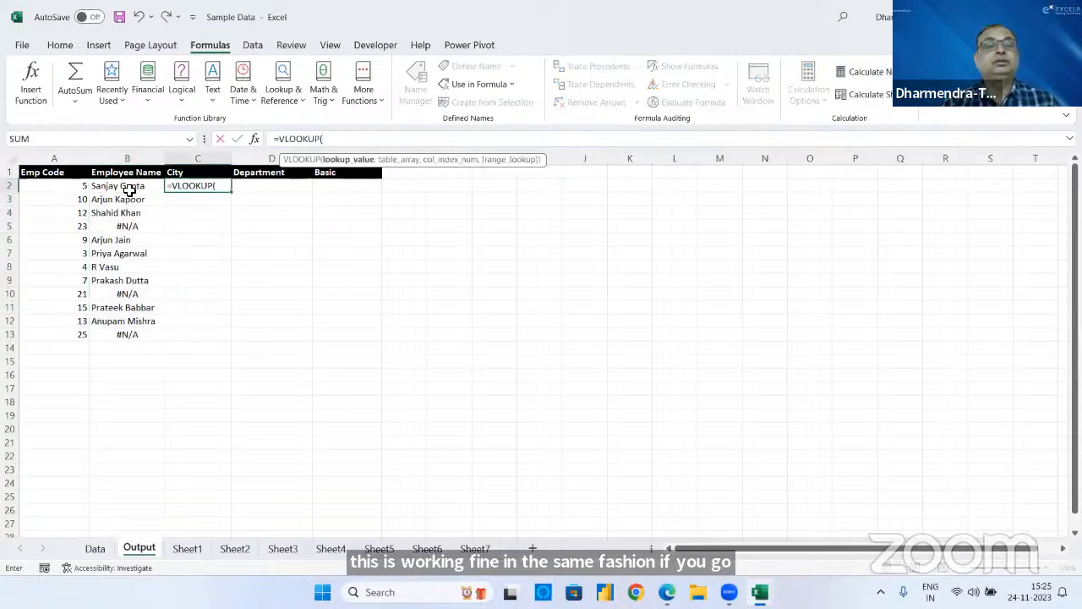
{"action": "left_click", "coordinate": [69, 190]}
{"action": "type", "text": ",data,"}
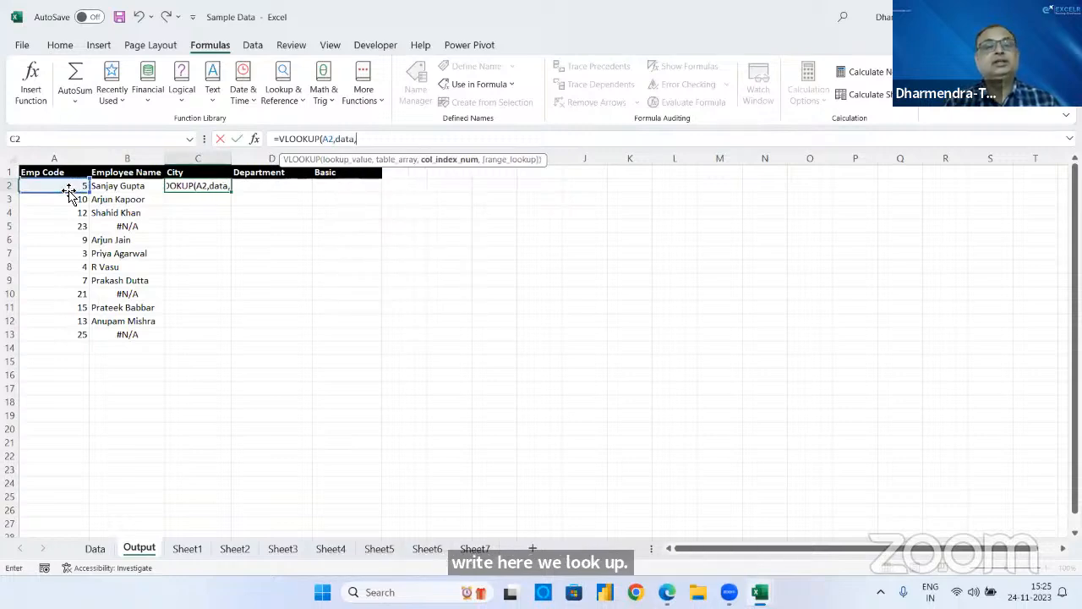
{"action": "type", "text": "4,"}
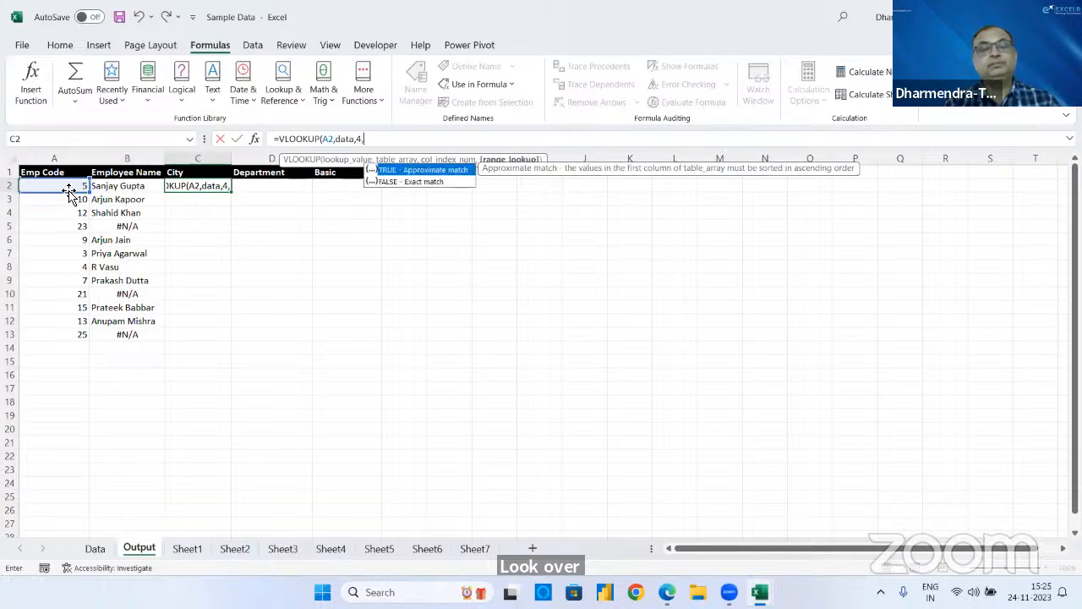
{"action": "type", "text": "0"}
{"action": "key", "text": "Return"}
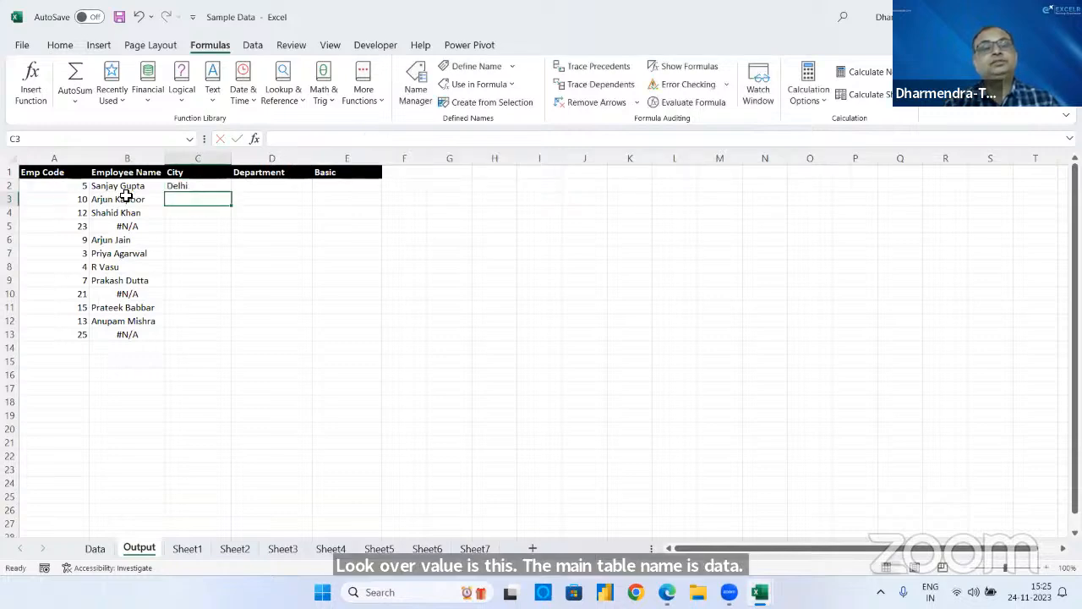
{"action": "left_click", "coordinate": [210, 184]}
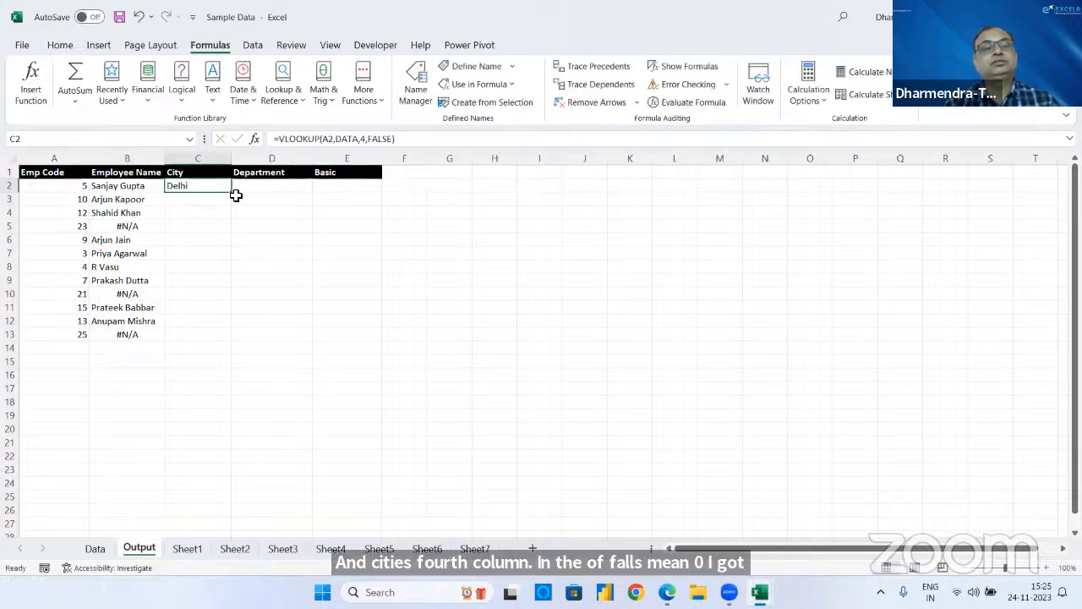
{"action": "double_click", "coordinate": [235, 196]}
- Enter =VLOOKUP(A2,DATA,6,FALSE) in D2 to look up the department, and fill it down to D13
{"action": "left_click", "coordinate": [268, 182]}
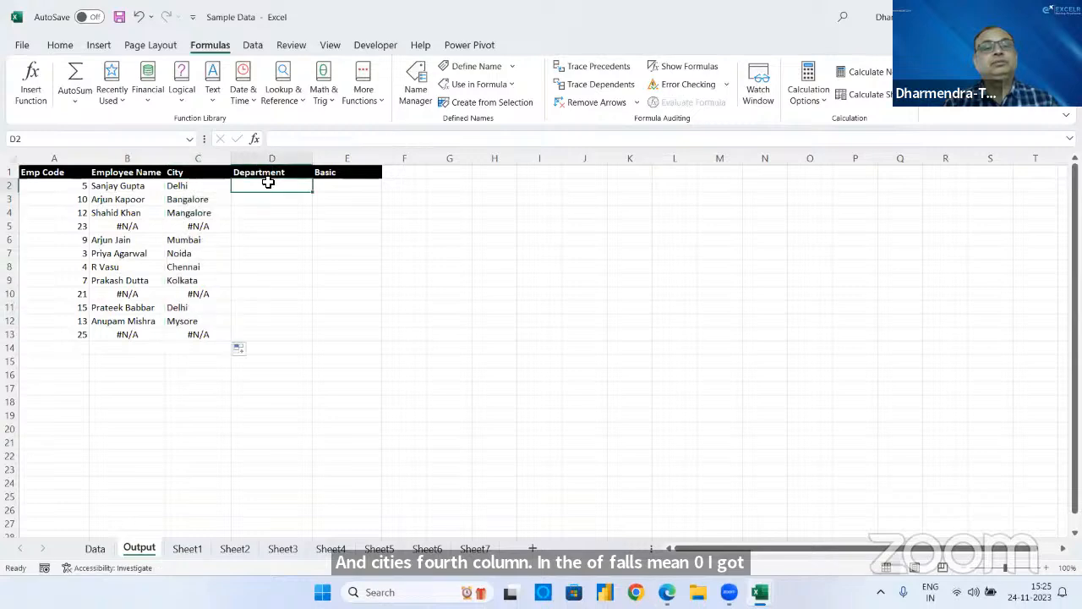
{"action": "type", "text": "=v"}
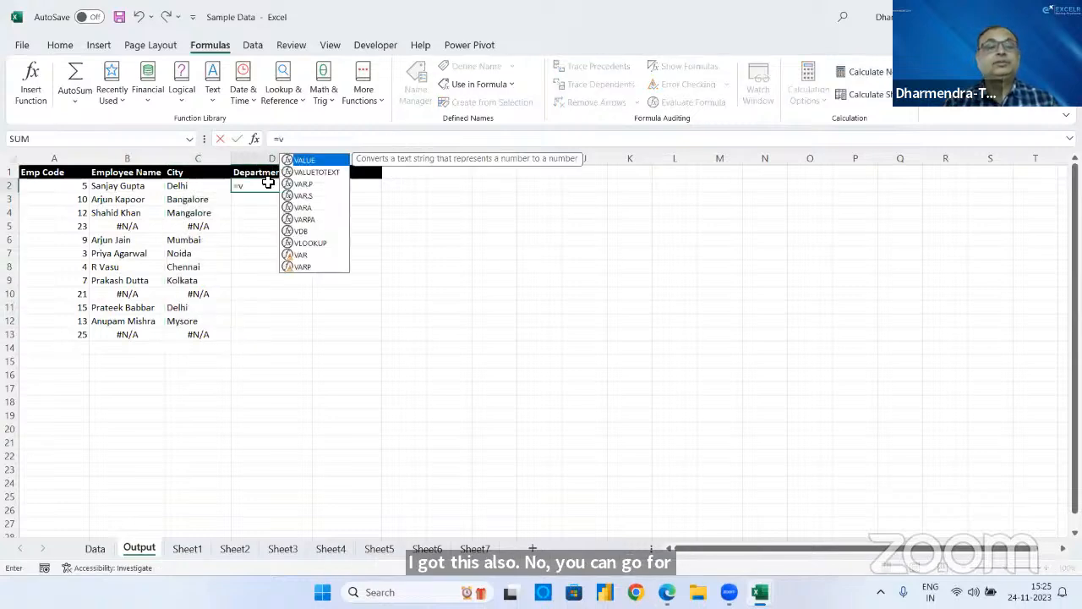
{"action": "type", "text": "l"}
{"action": "key", "text": "Tab"}
{"action": "left_click", "coordinate": [45, 186]}
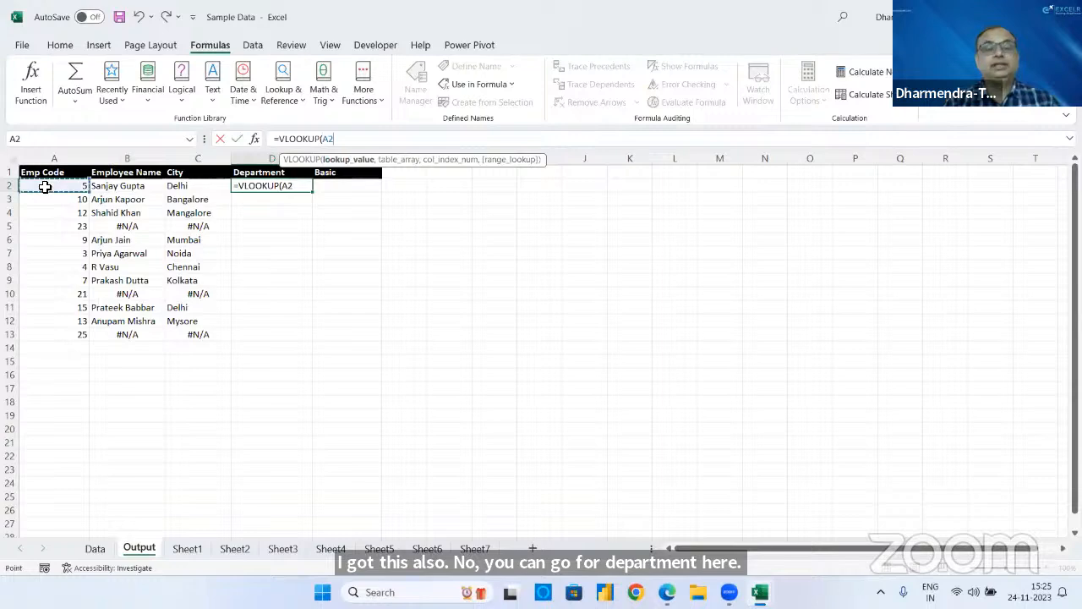
{"action": "type", "text": ",data"}
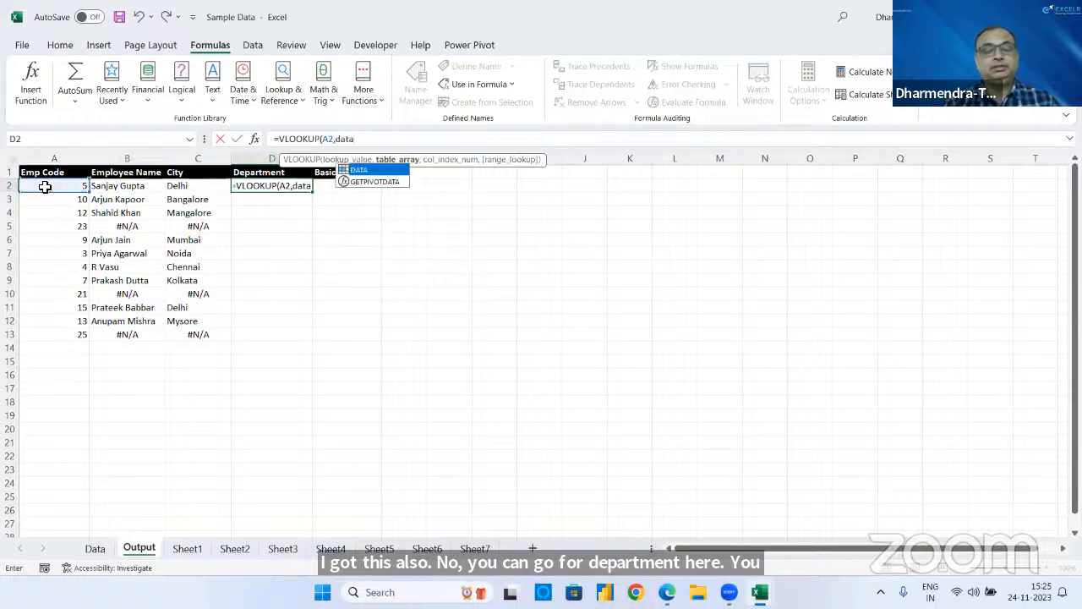
{"action": "type", "text": ","}
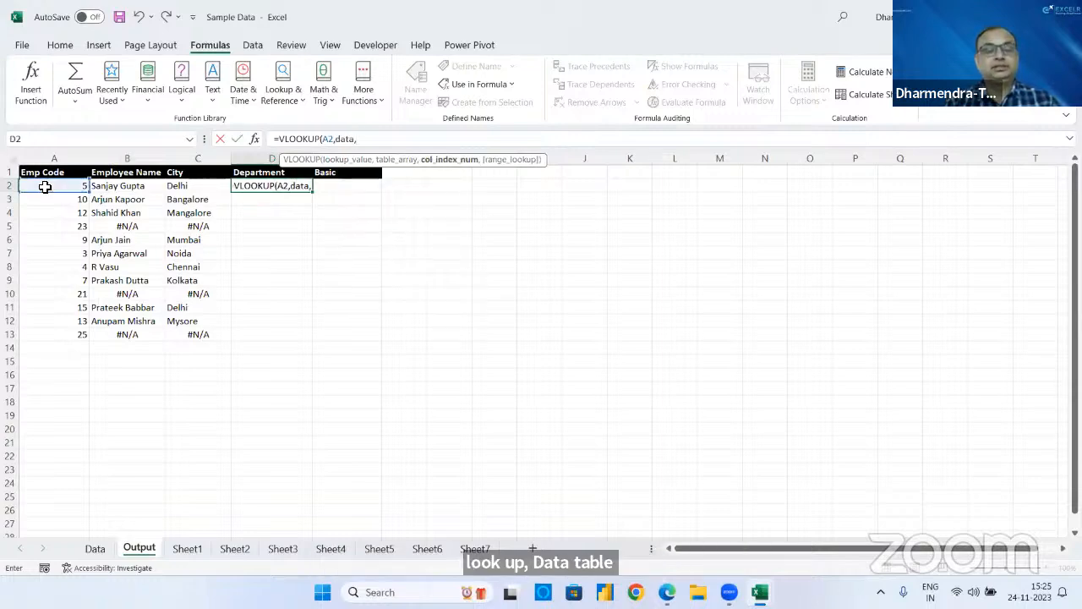
{"action": "type", "text": "6,"}
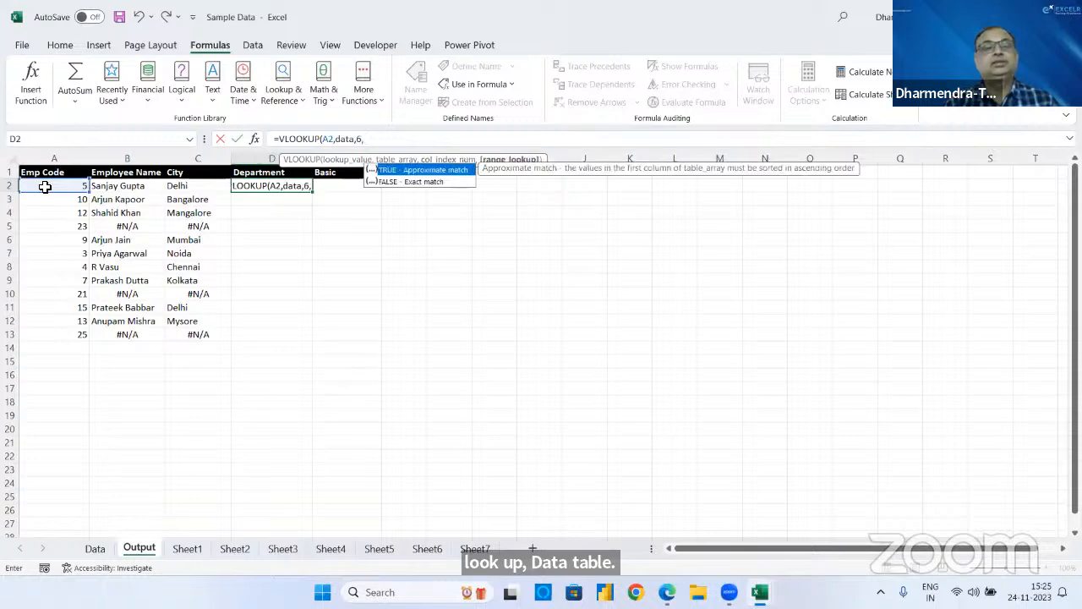
{"action": "type", "text": "0"}
{"action": "key", "text": "Return"}
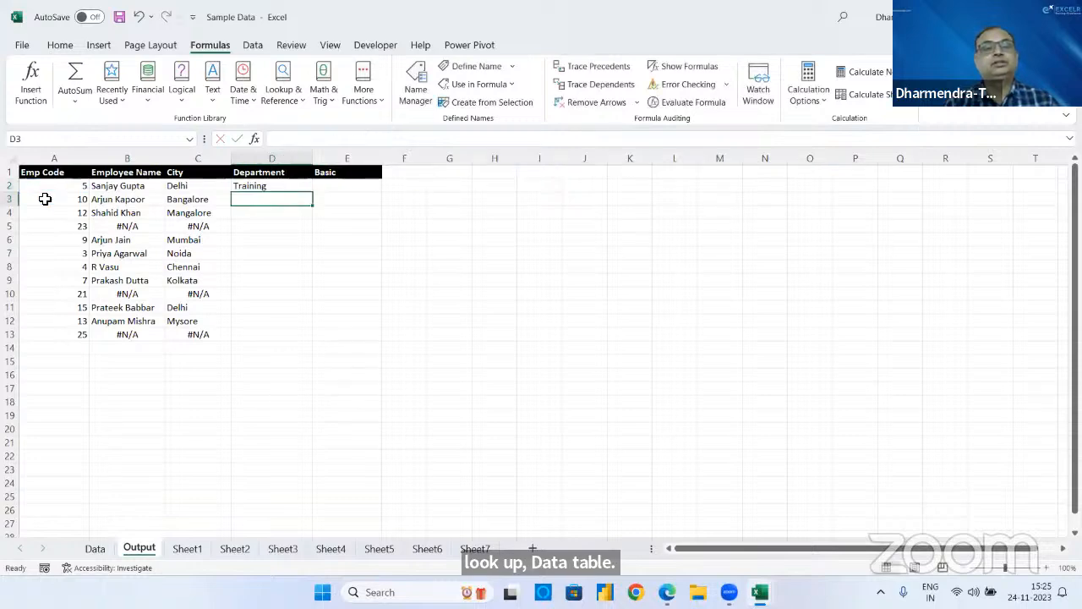
{"action": "left_click", "coordinate": [278, 183]}
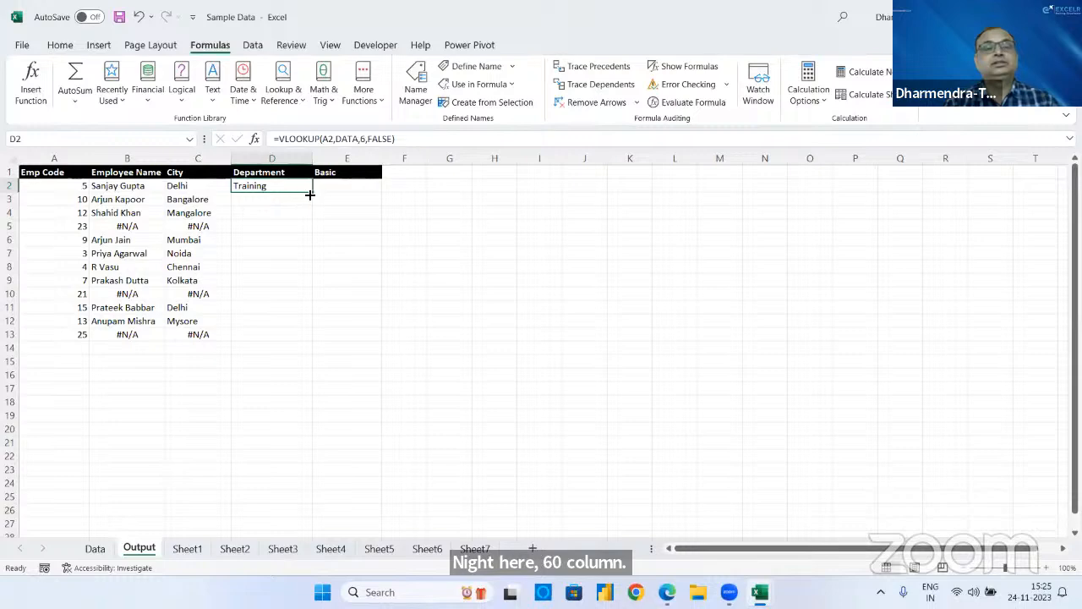
{"action": "double_click", "coordinate": [312, 192]}
- Enter =VLOOKUP(A2,DATA,10,0) in E2 to look up the basic pay, and fill it down to E13
{"action": "left_click", "coordinate": [351, 184]}
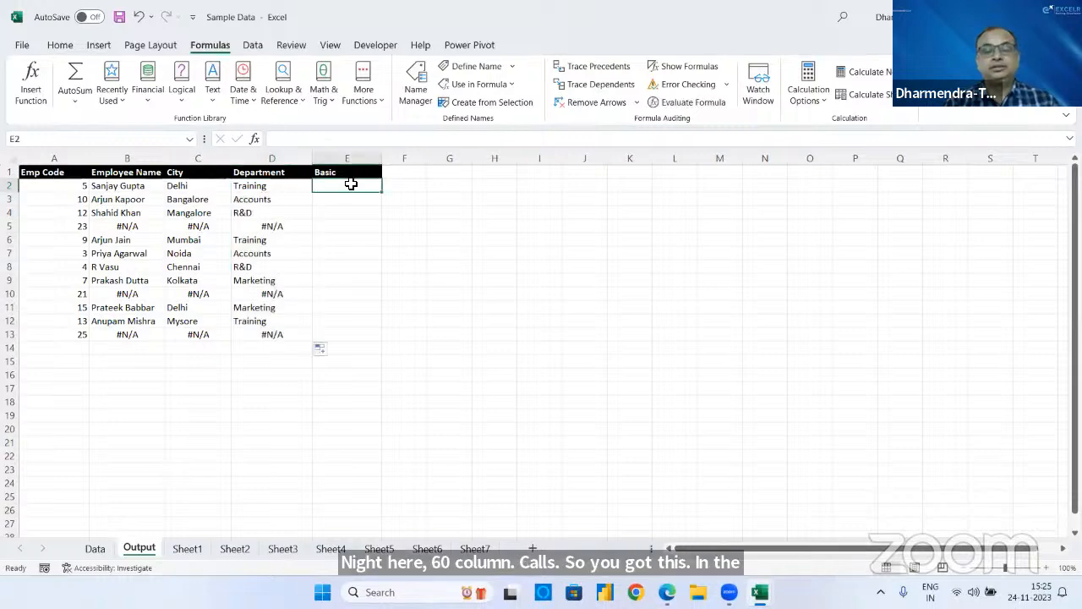
{"action": "type", "text": "=vlo"}
{"action": "key", "text": "Tab"}
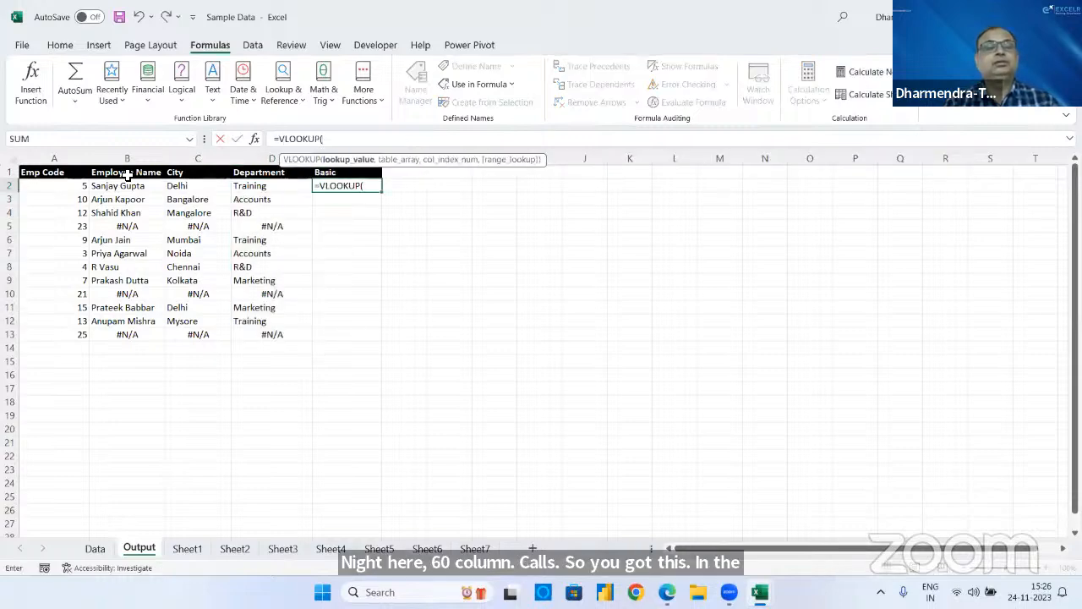
{"action": "left_click", "coordinate": [61, 188]}
{"action": "type", "text": ",DATA,"}
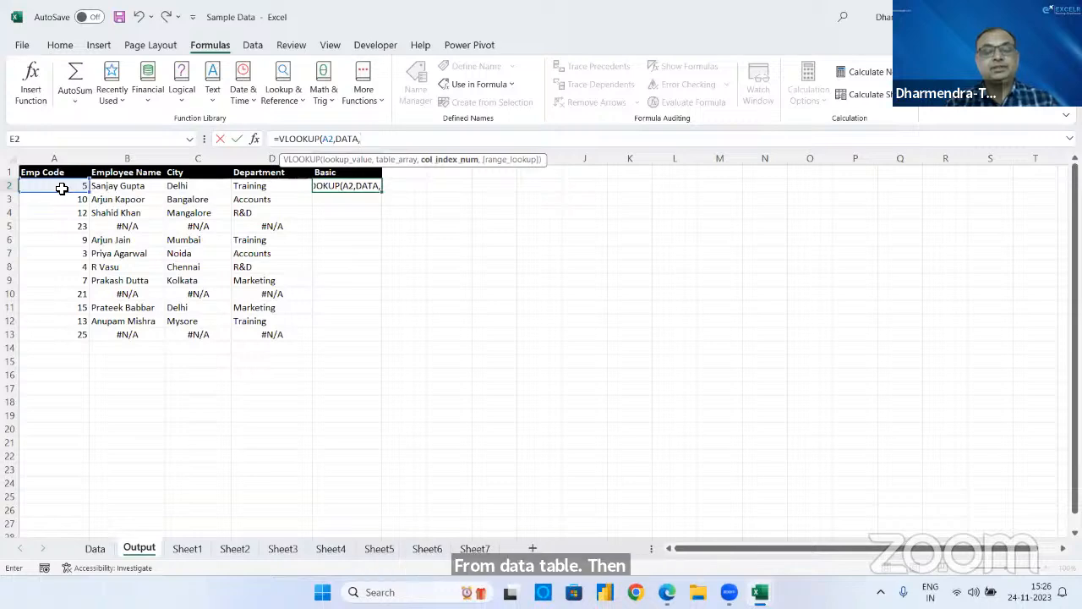
{"action": "type", "text": "10,0"}
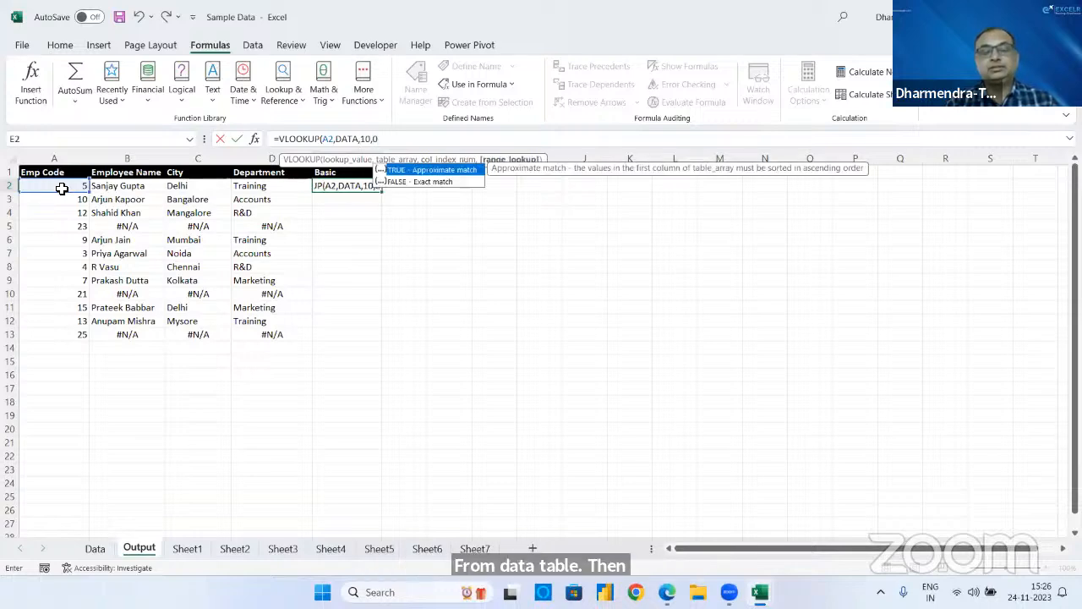
{"action": "key", "text": "Return"}
{"action": "left_click", "coordinate": [343, 188]}
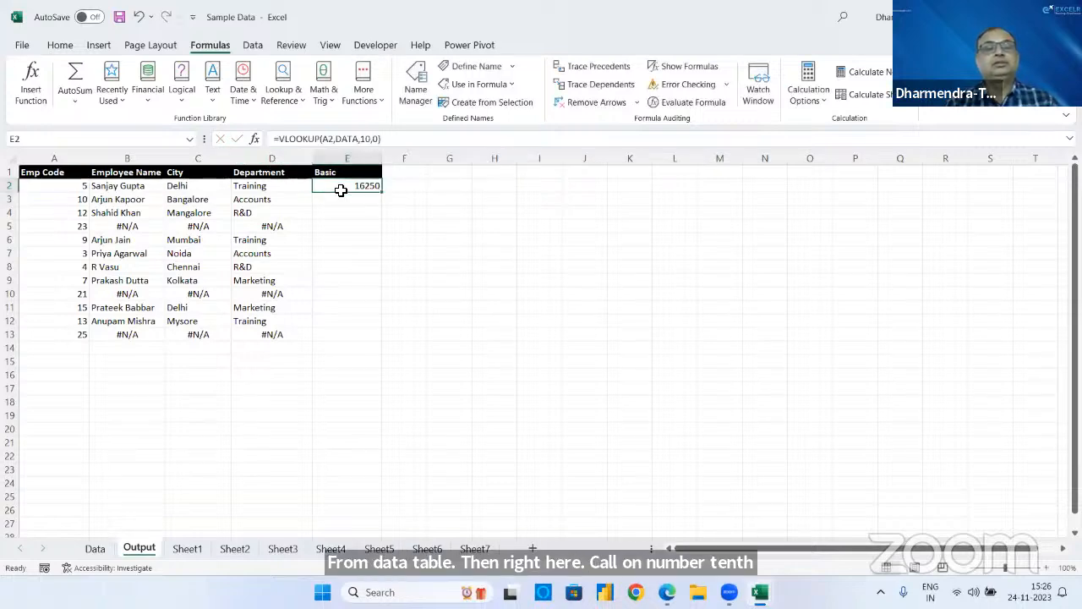
{"action": "double_click", "coordinate": [381, 192]}
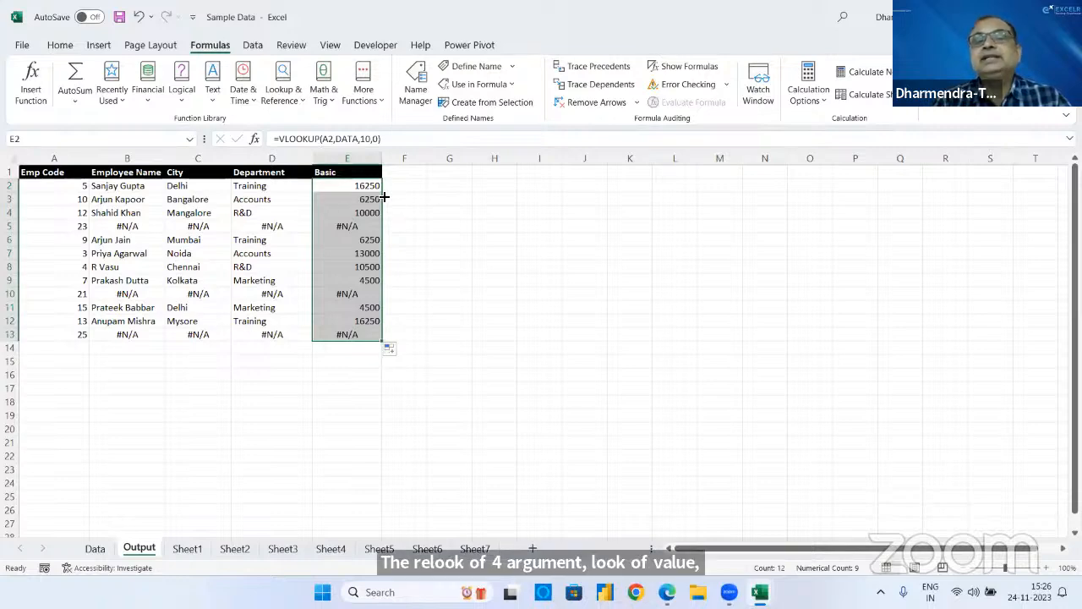
{"action": "left_click", "coordinate": [437, 1]}
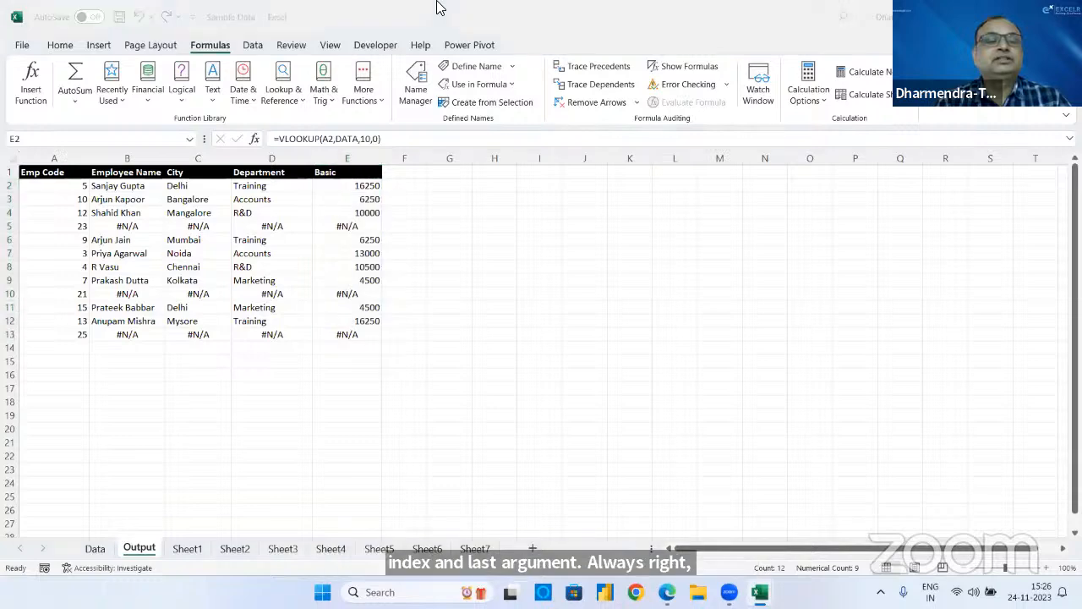
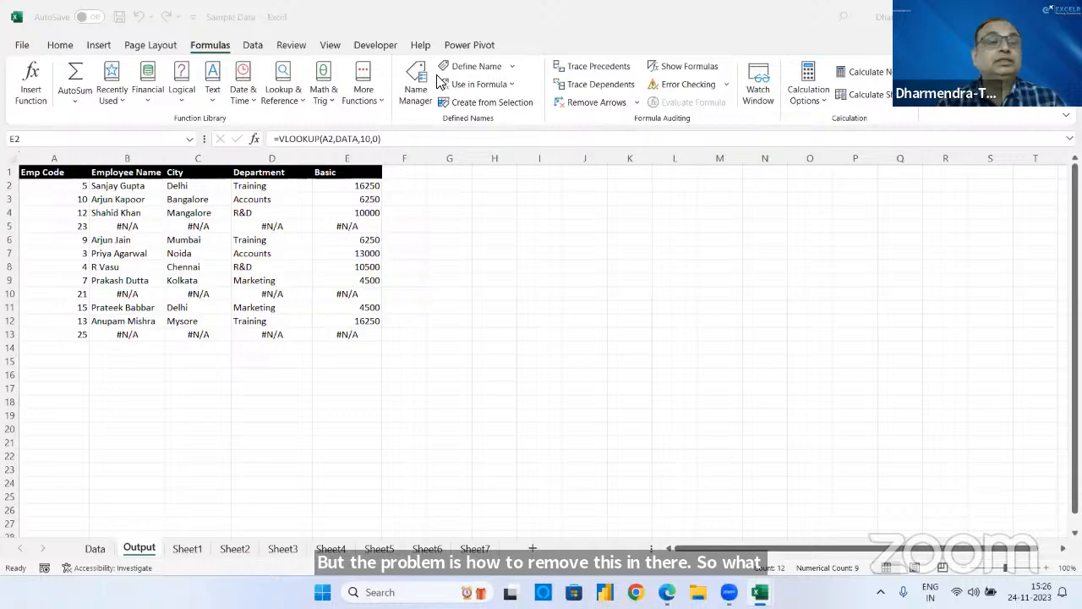
- Wrap the employee name lookup in B2 as =IFERROR(VLOOKUP(A2,DATA,2,FALSE)," ") and fill it down to B13
{"action": "left_click", "coordinate": [142, 186]}
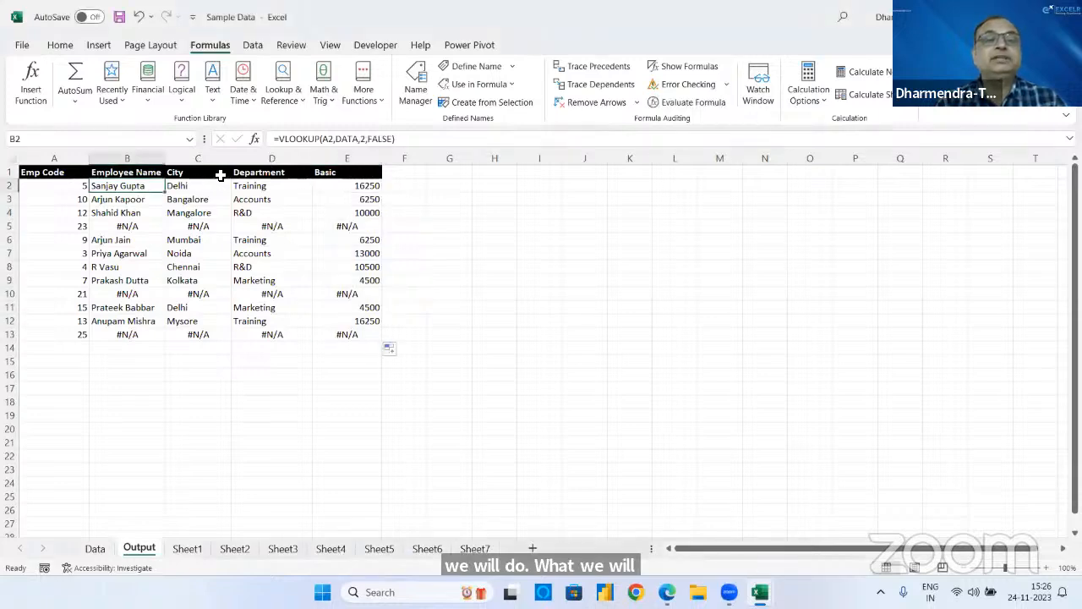
{"action": "left_click", "coordinate": [281, 142]}
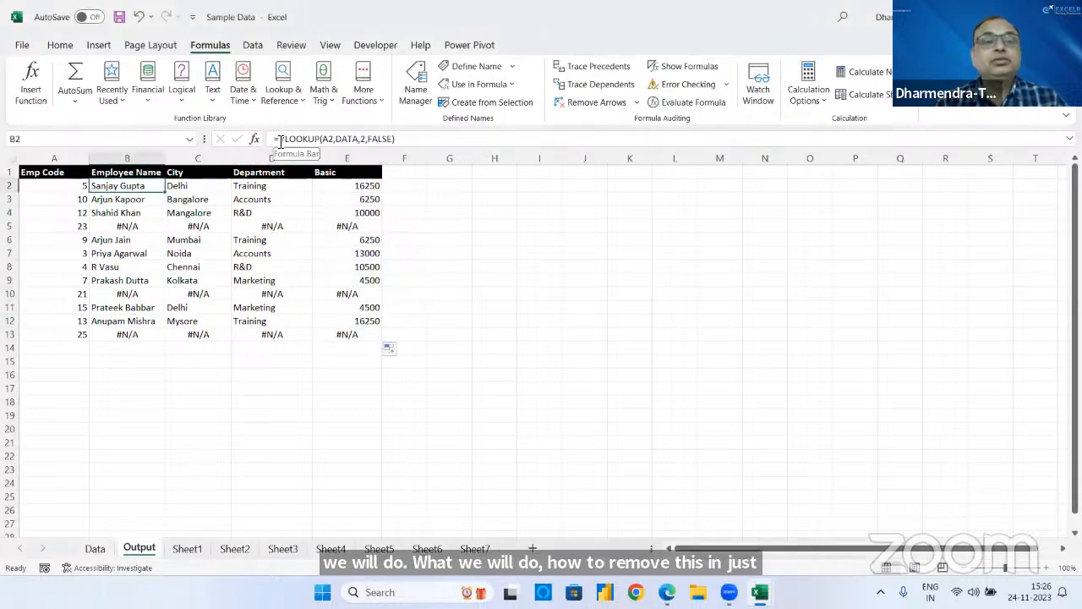
{"action": "type", "text": "ife"}
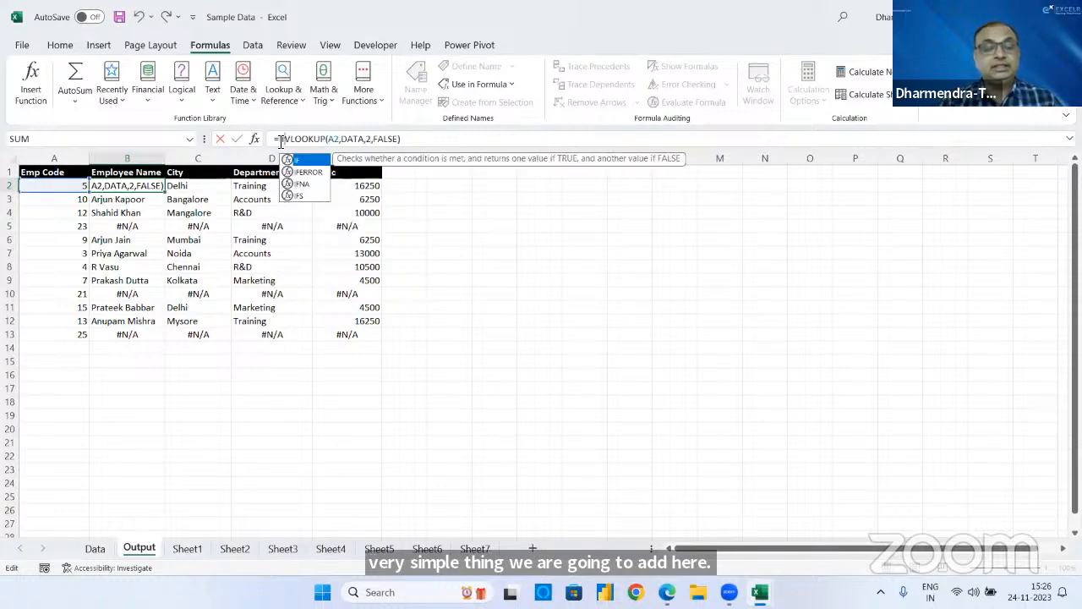
{"action": "key", "text": "Tab"}
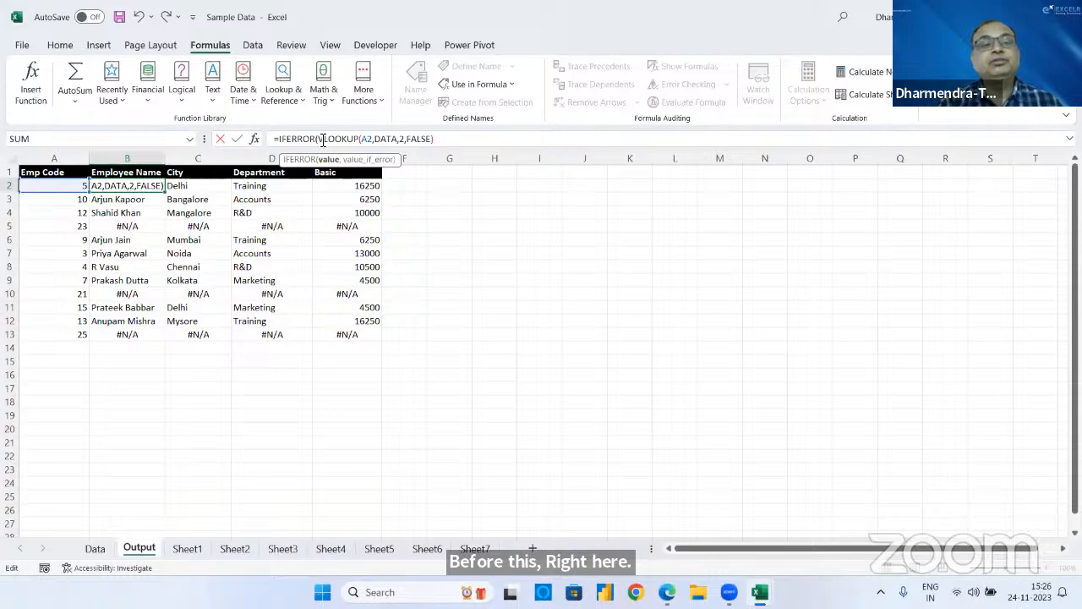
{"action": "left_click_drag", "start_coordinate": [319, 139], "coordinate": [452, 134]}
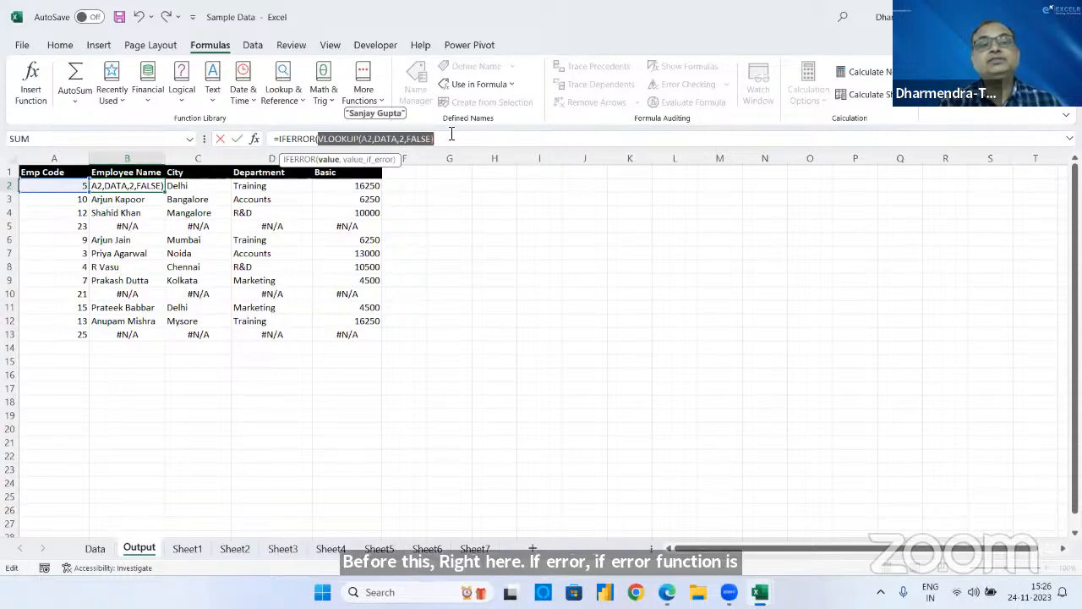
{"action": "left_click", "coordinate": [451, 134]}
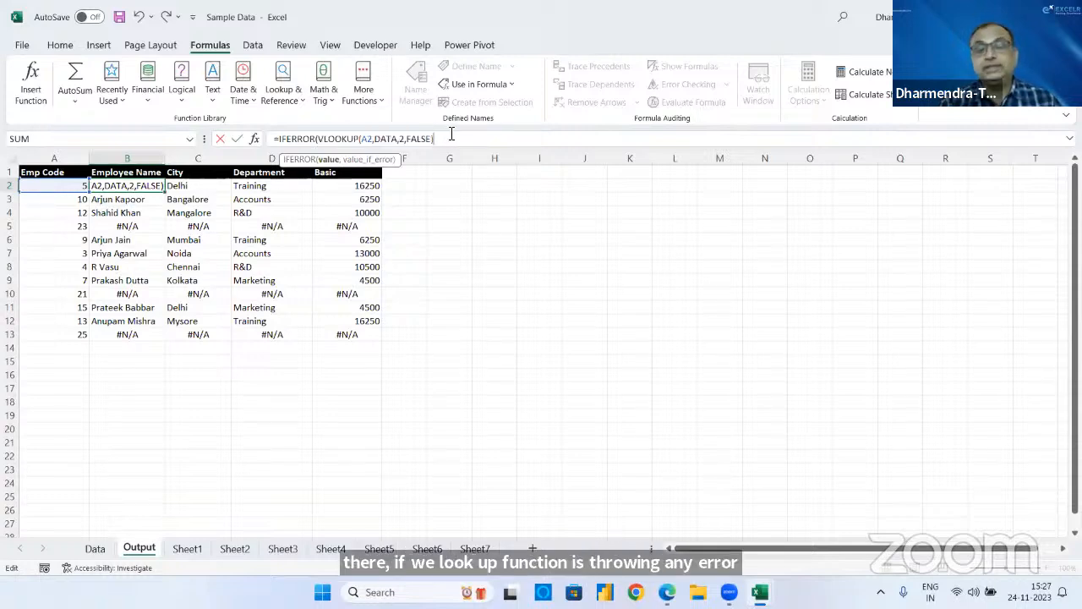
{"action": "type", "text": ","}
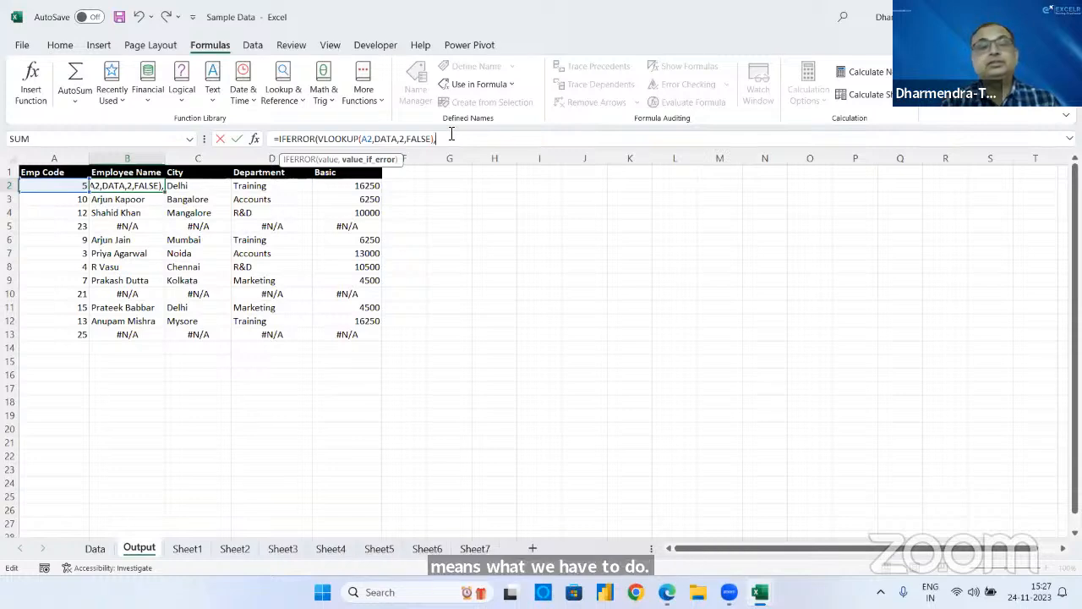
{"action": "type", "text": "\" \""}
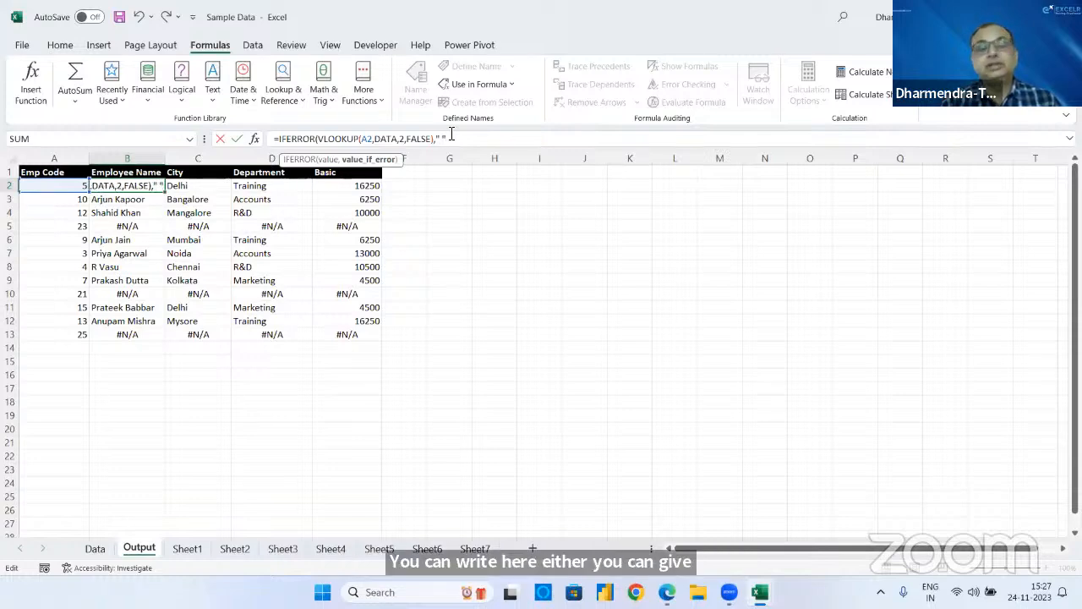
{"action": "type", "text": ")"}
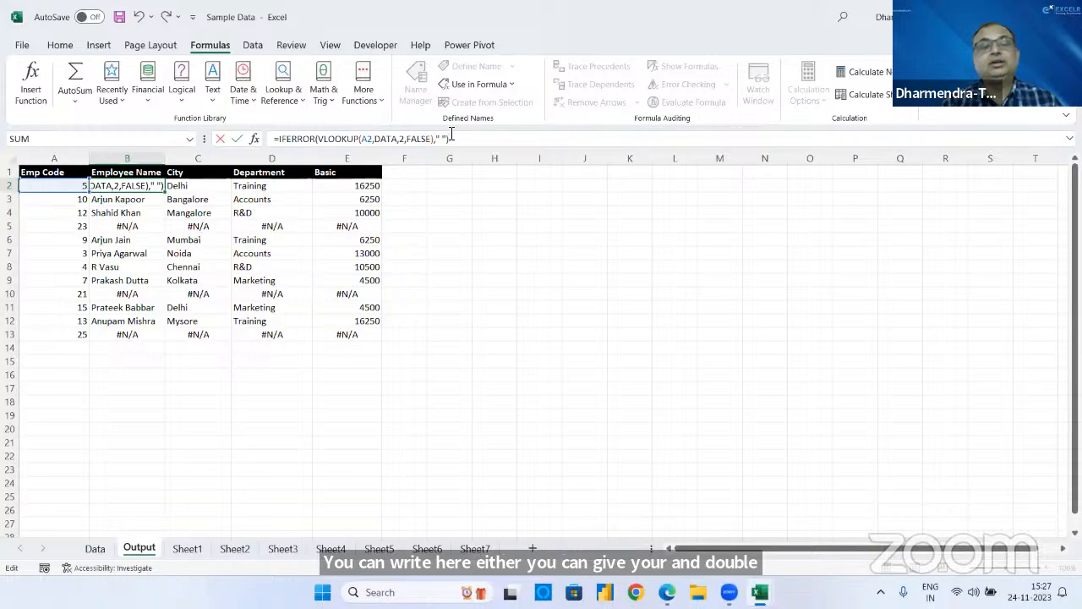
{"action": "key", "text": "Return"}
{"action": "left_click", "coordinate": [150, 187]}
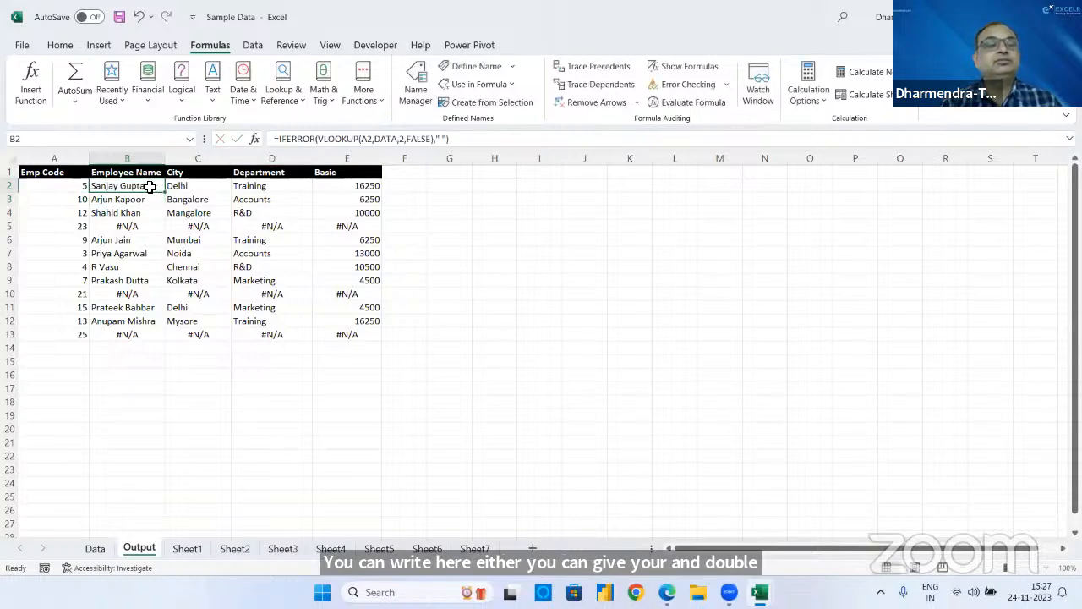
{"action": "double_click", "coordinate": [165, 192]}
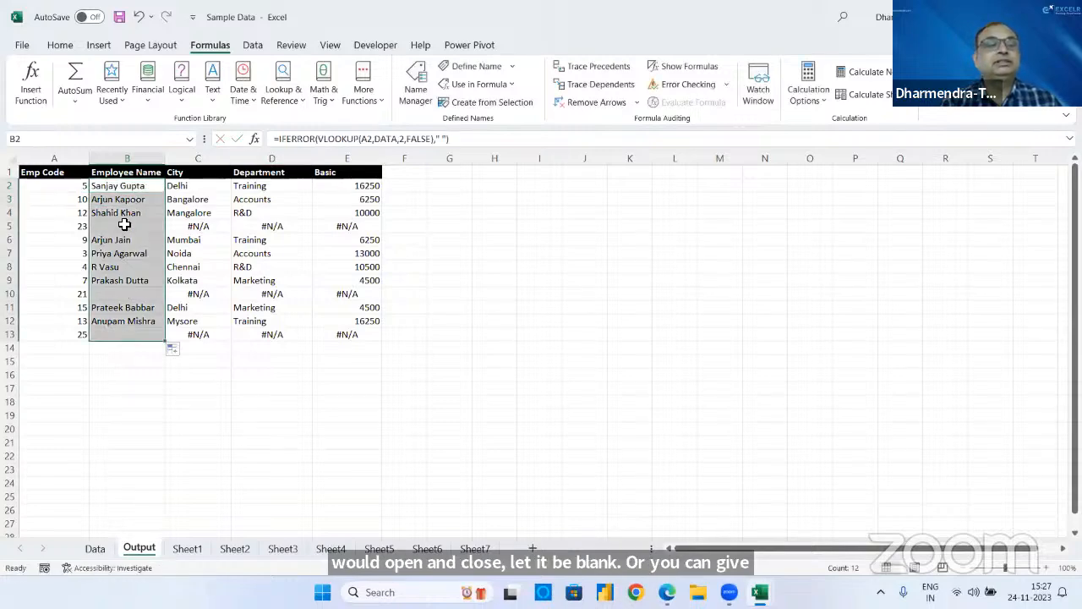
- Wrap the city lookup in C2 as =IFERROR(VLOOKUP(A2,DATA,4,FALSE)," Not Found") and fill it down to C13
{"action": "left_click", "coordinate": [212, 187]}
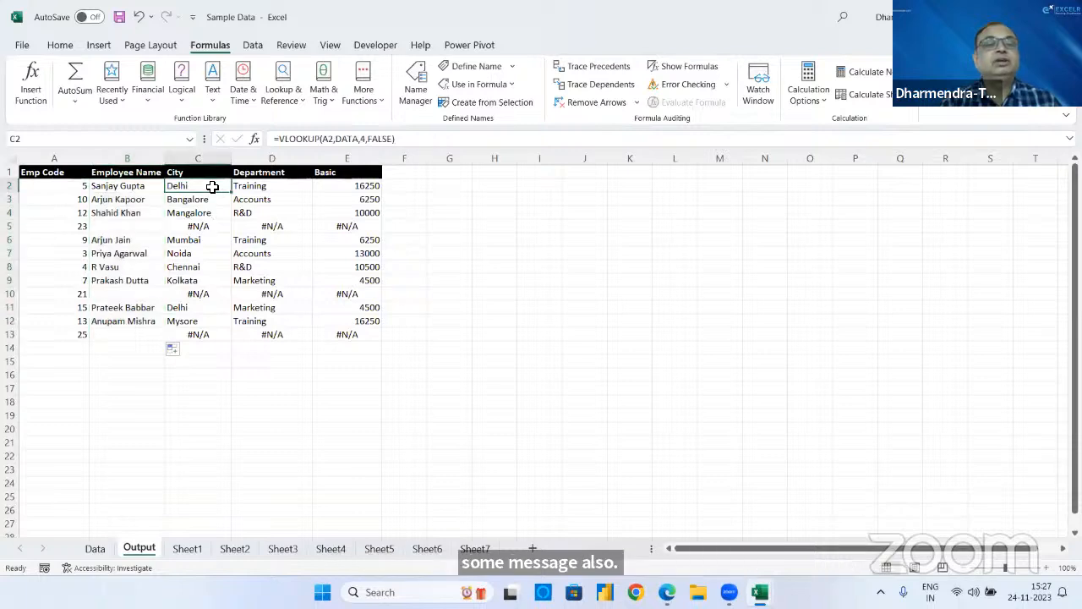
{"action": "left_click", "coordinate": [282, 139]}
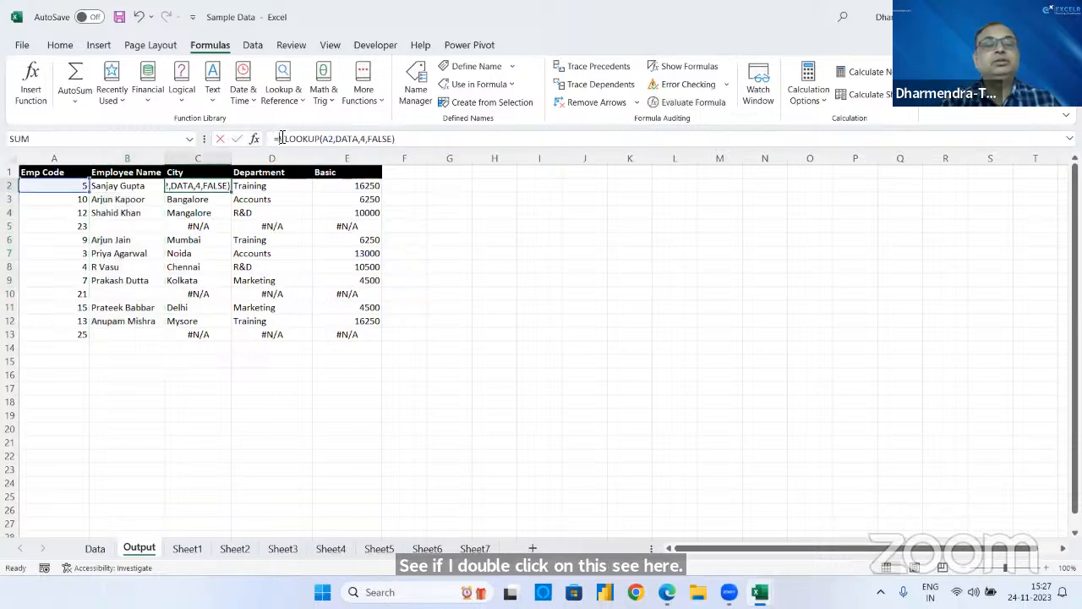
{"action": "type", "text": "IFE"}
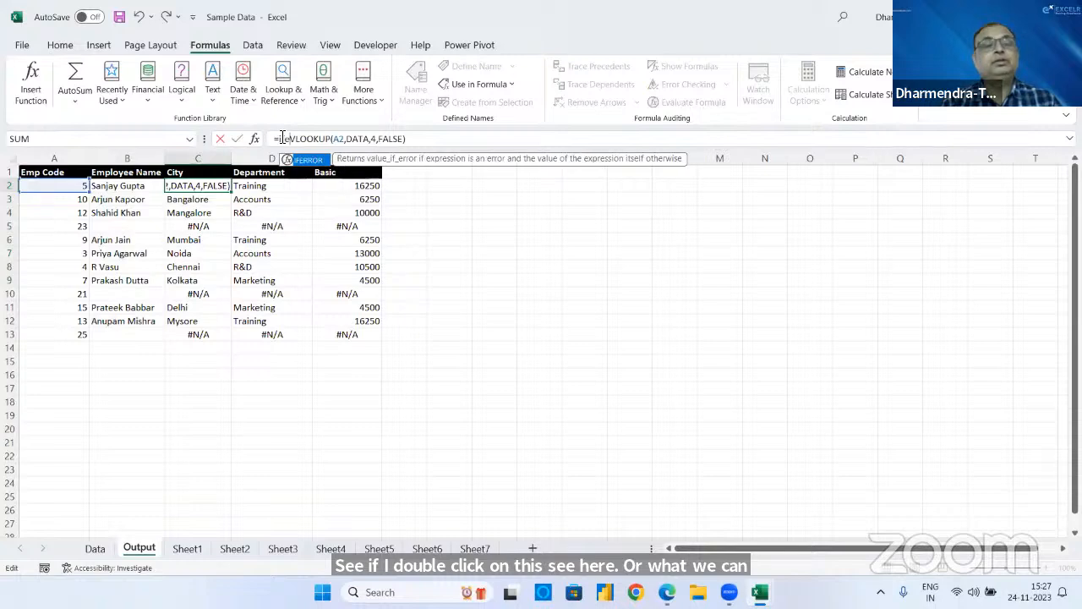
{"action": "key", "text": "Tab"}
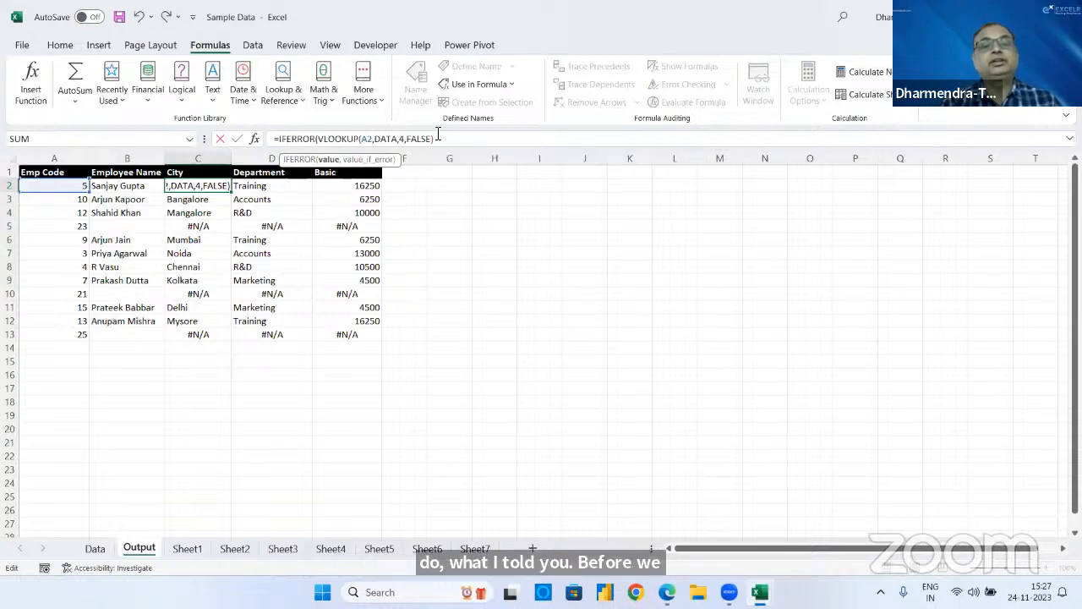
{"action": "type", "text": ",\""}
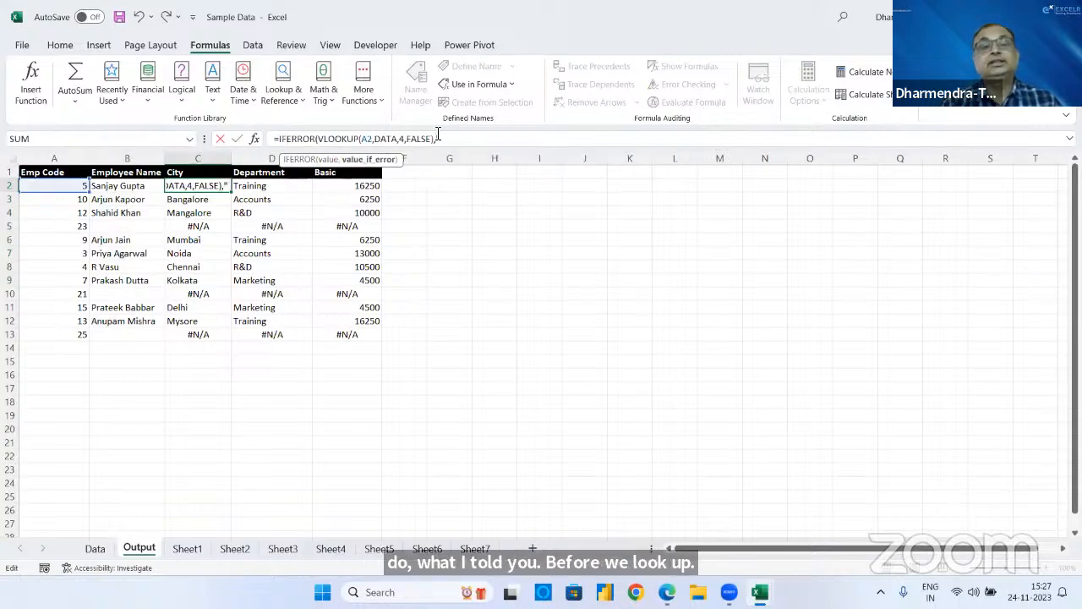
{"action": "type", "text": "Not F"}
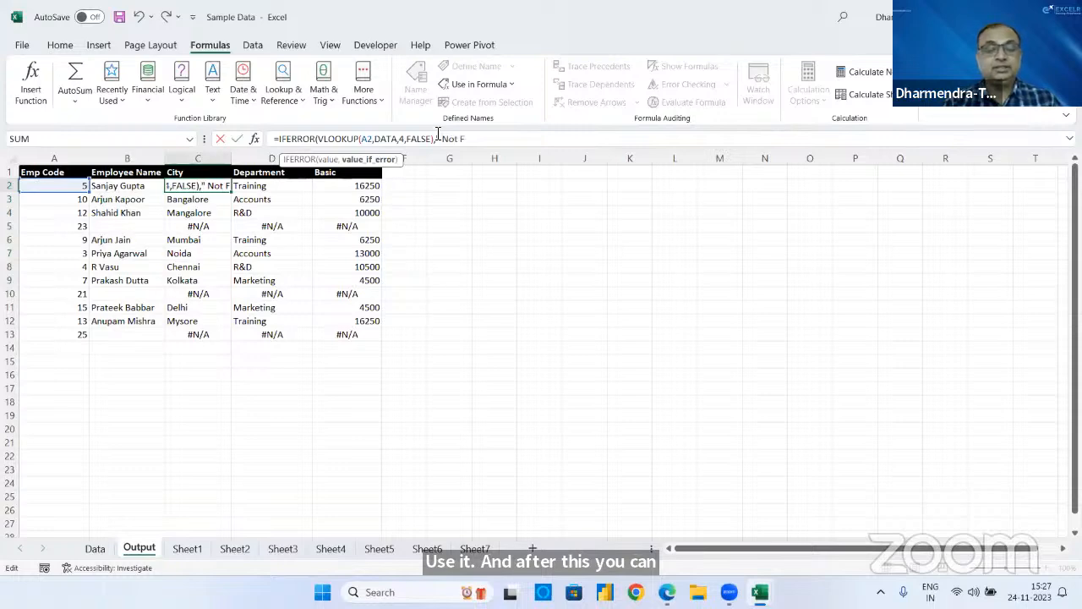
{"action": "type", "text": "ound"}
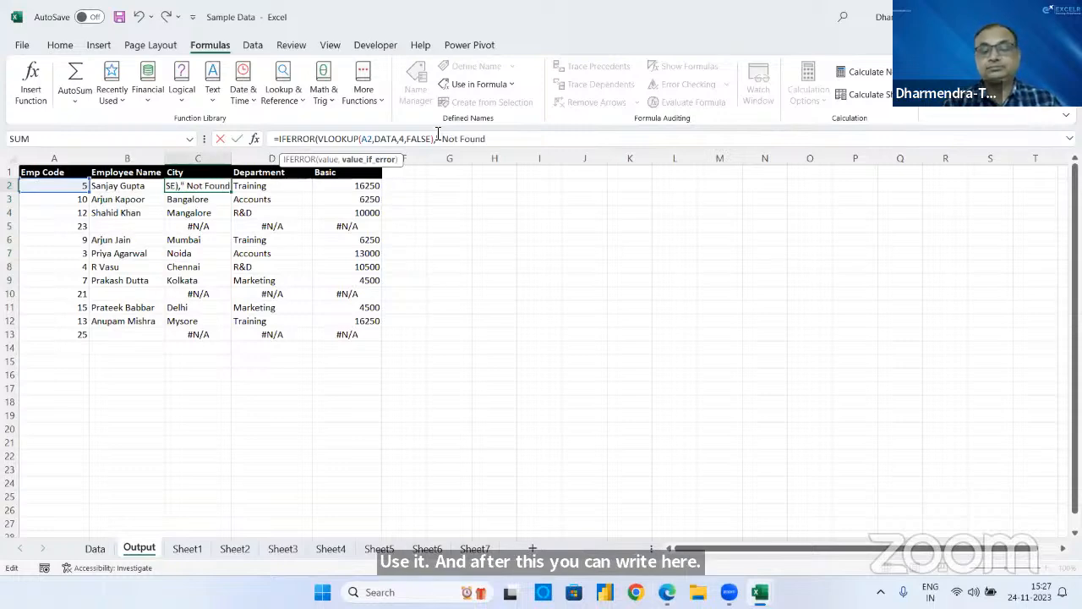
{"action": "type", "text": "\")"}
{"action": "key", "text": "Return"}
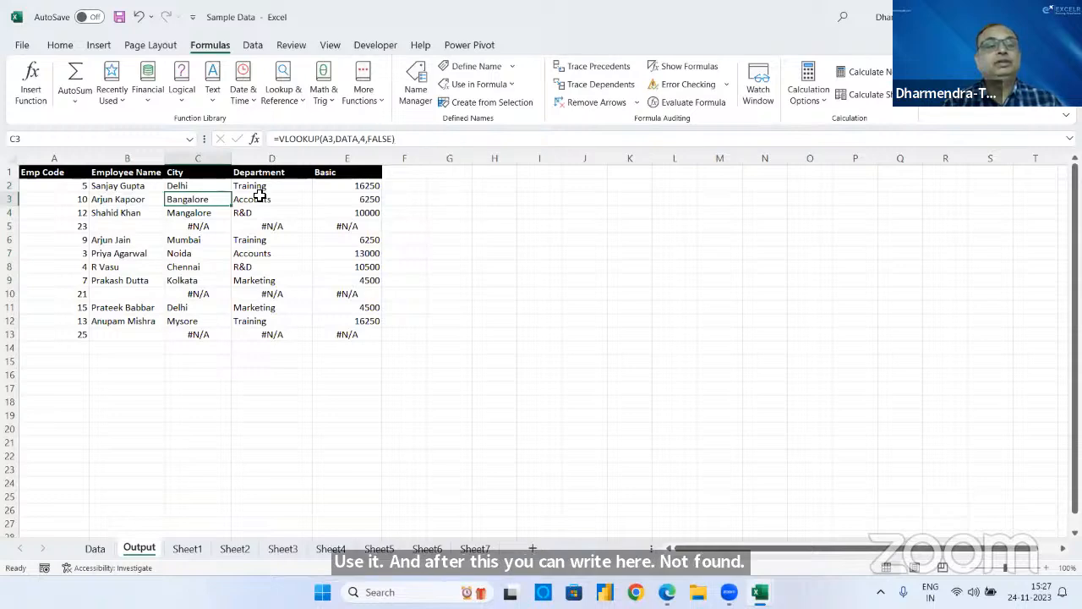
{"action": "left_click", "coordinate": [212, 184]}
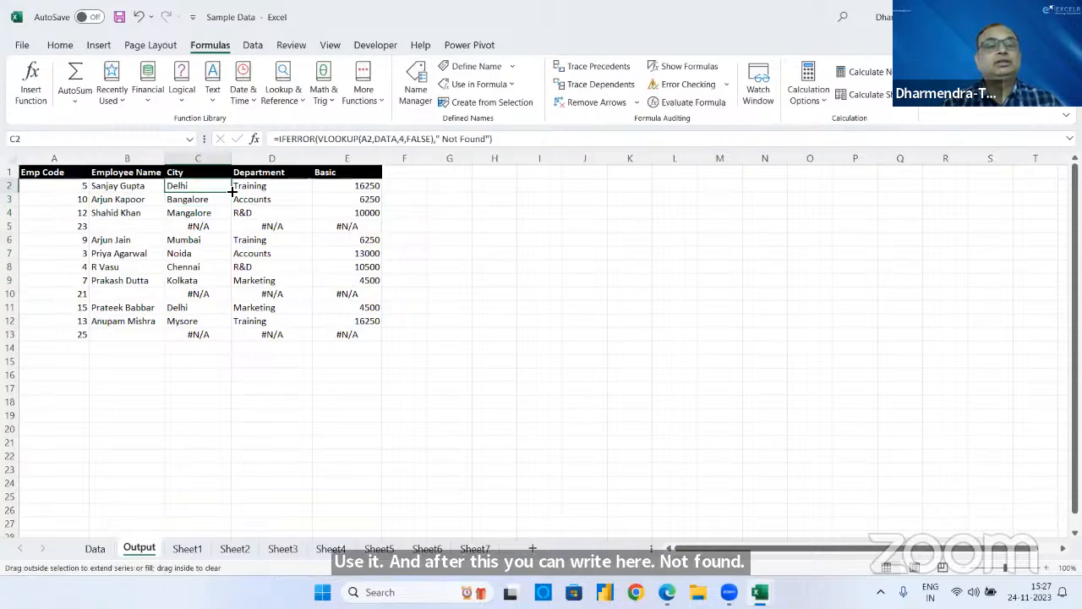
{"action": "double_click", "coordinate": [232, 192]}
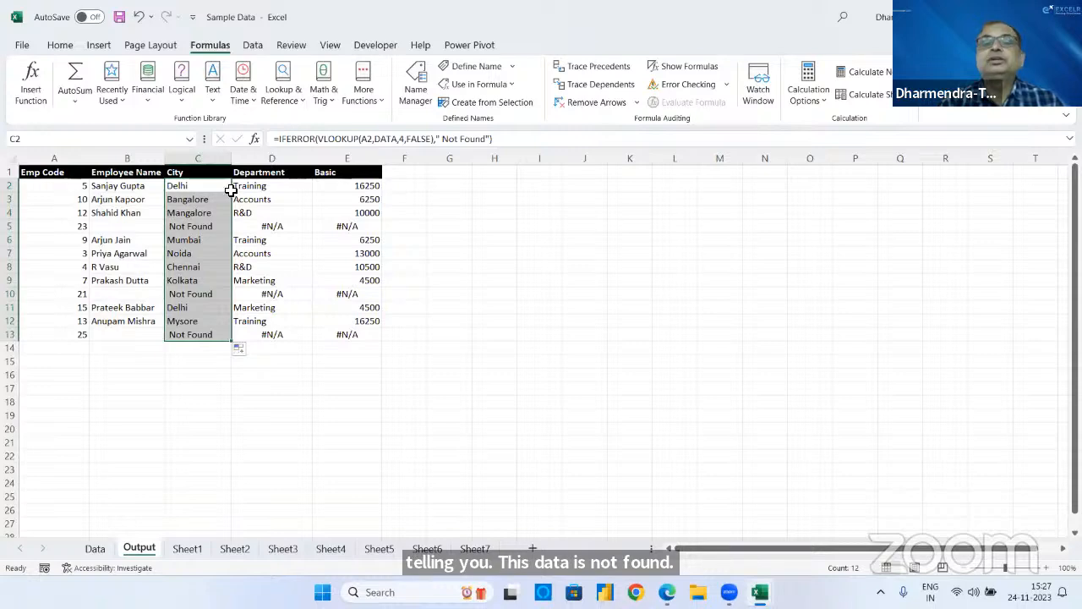
- Enter a FORMULATEXT formula in B18 that displays the formula of cell B2
{"action": "left_click", "coordinate": [134, 1]}
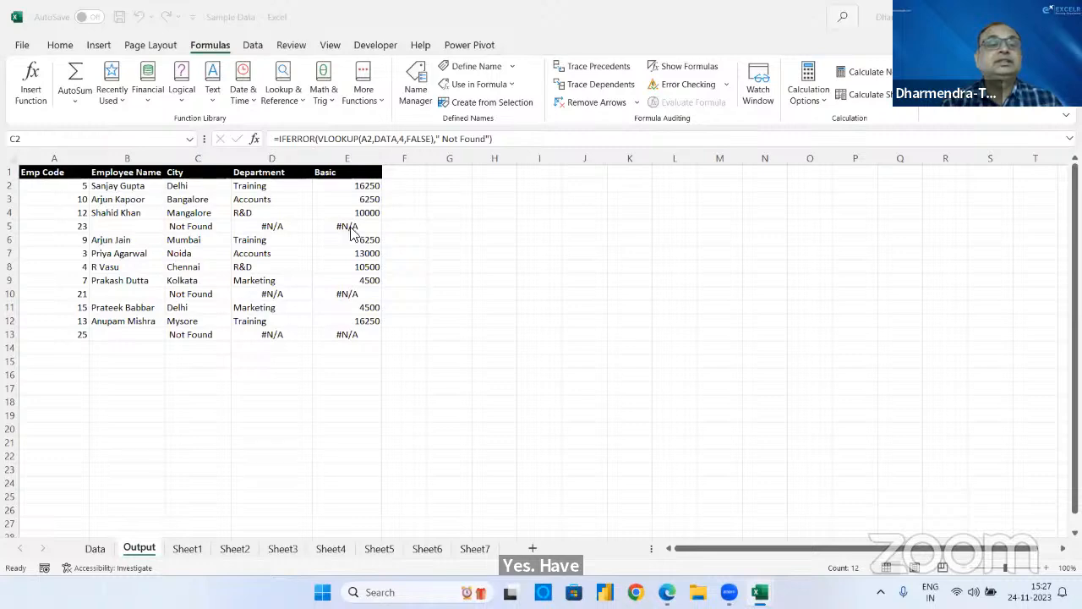
{"action": "left_click", "coordinate": [140, 400]}
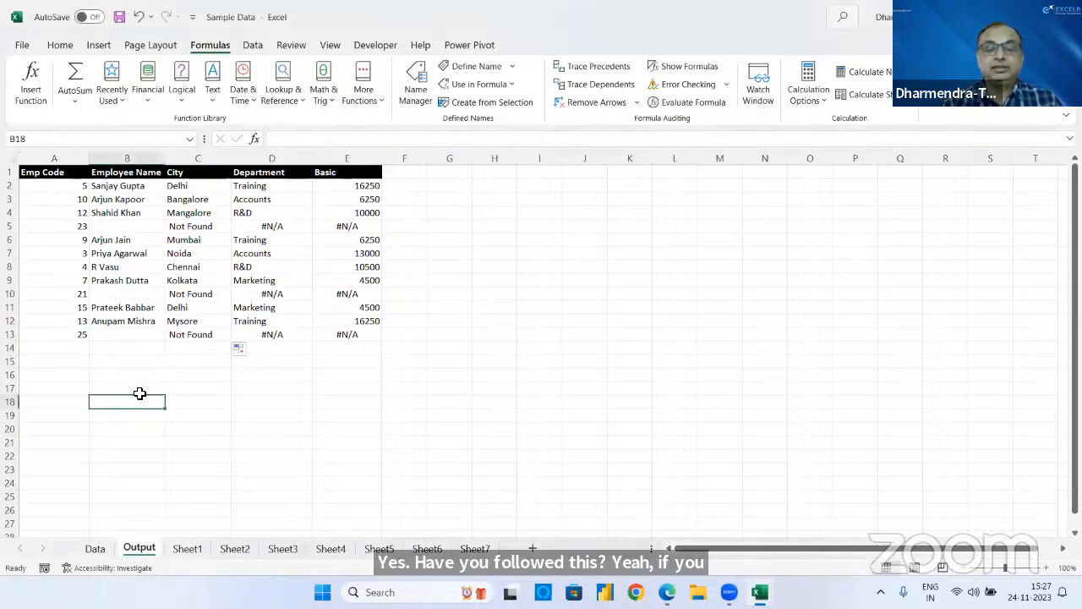
{"action": "type", "text": "=form"}
{"action": "key", "text": "Tab"}
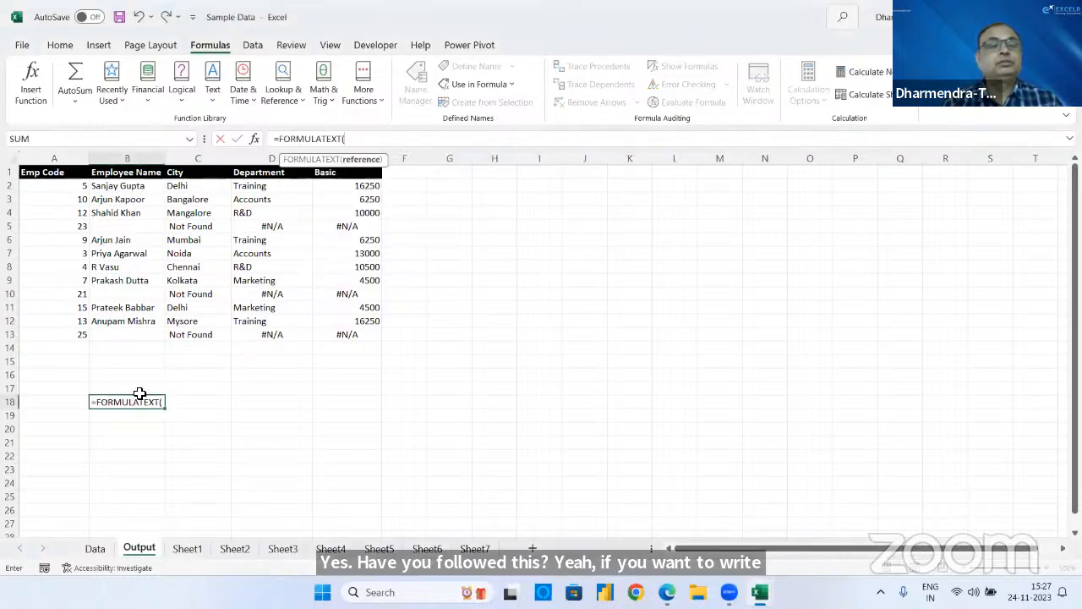
{"action": "key", "text": "Up"}
{"action": "key", "text": "Up"}
{"action": "key", "text": "Up"}
{"action": "key", "text": "Up"}
{"action": "key", "text": "Up"}
{"action": "key", "text": "Up"}
{"action": "key", "text": "Up"}
{"action": "key", "text": "Up"}
{"action": "key", "text": "Up"}
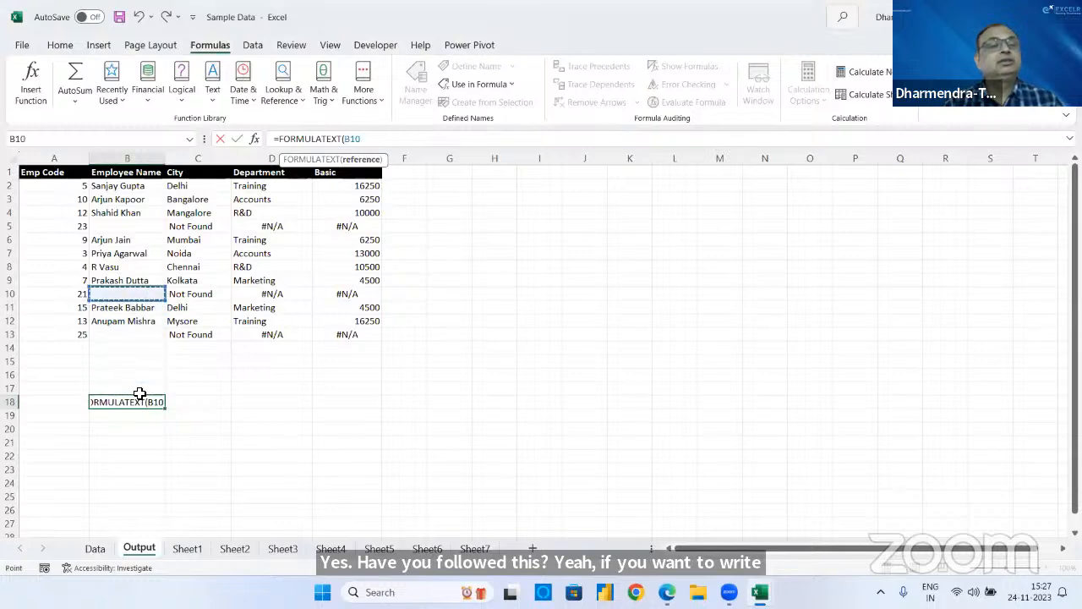
{"action": "key", "text": "Up"}
{"action": "key", "text": "Up"}
{"action": "key", "text": "Up"}
{"action": "key", "text": "Up"}
{"action": "key", "text": "Up"}
{"action": "key", "text": "Up"}
{"action": "key", "text": "Up"}
{"action": "key", "text": "Return"}
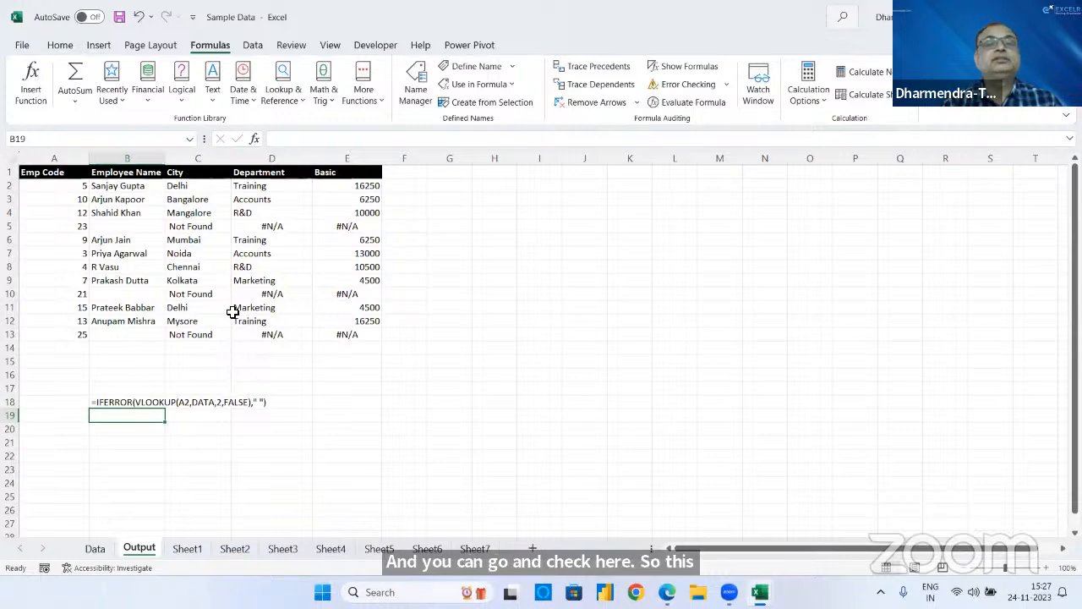
{"action": "key", "text": "alt+Tab"}
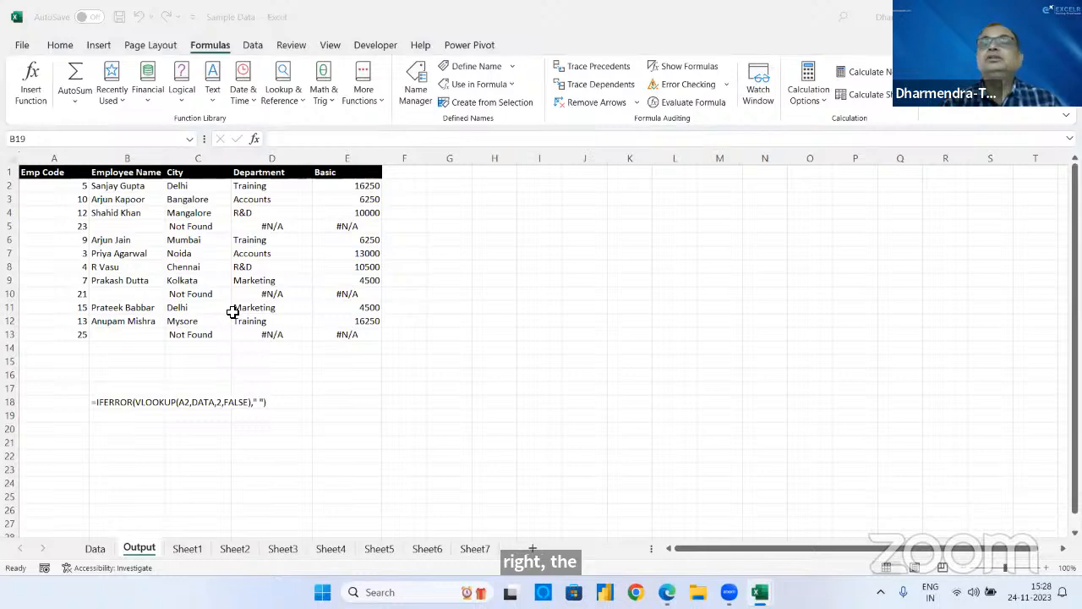
{"action": "left_click", "coordinate": [288, 265]}
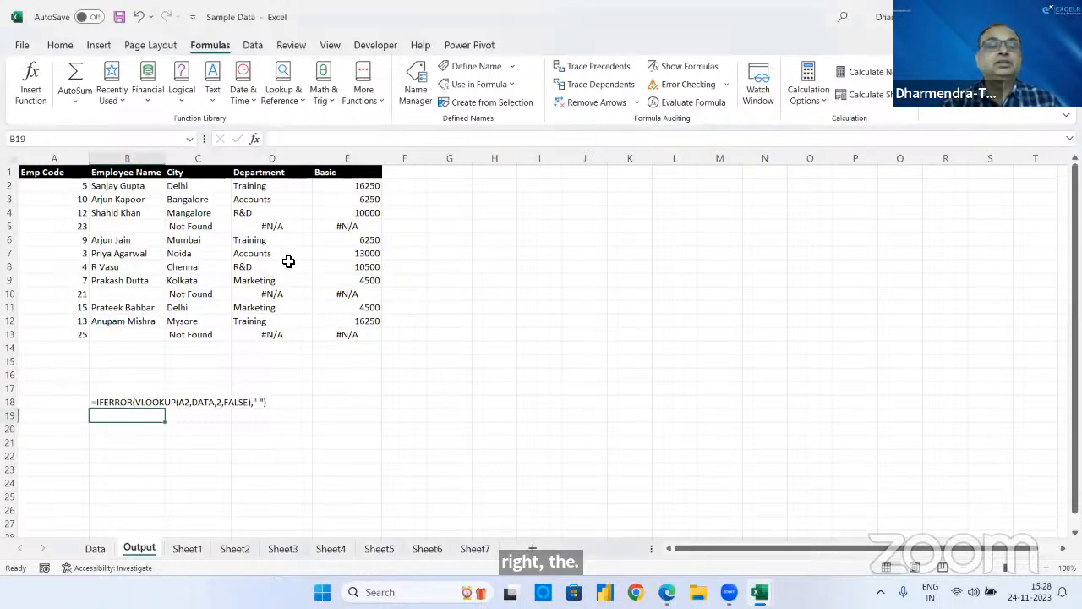
- Wrap the department lookup in D2 as =IFERROR(VLOOKUP(A2,DATA,6,FALSE)," Not Available") and fill it down to D13
{"action": "left_click", "coordinate": [260, 186]}
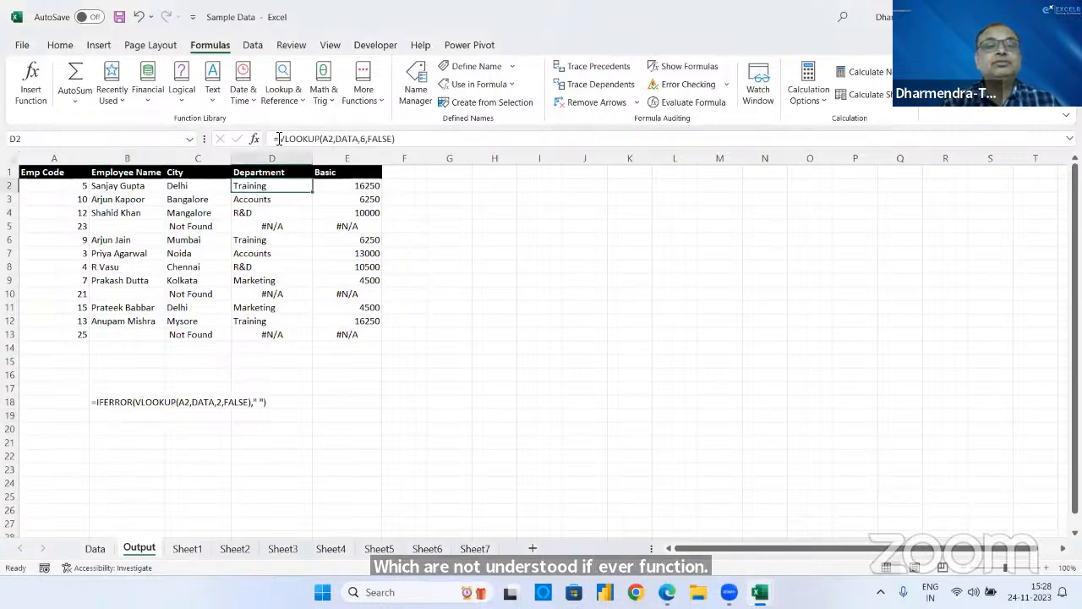
{"action": "left_click_drag", "start_coordinate": [279, 139], "coordinate": [431, 153]}
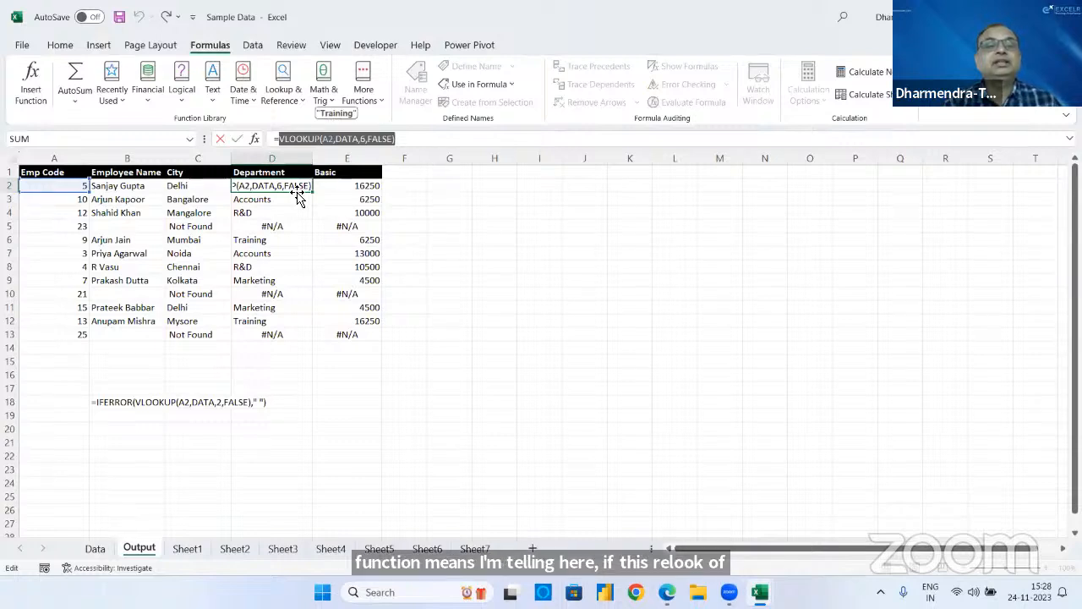
{"action": "key", "text": "Escape"}
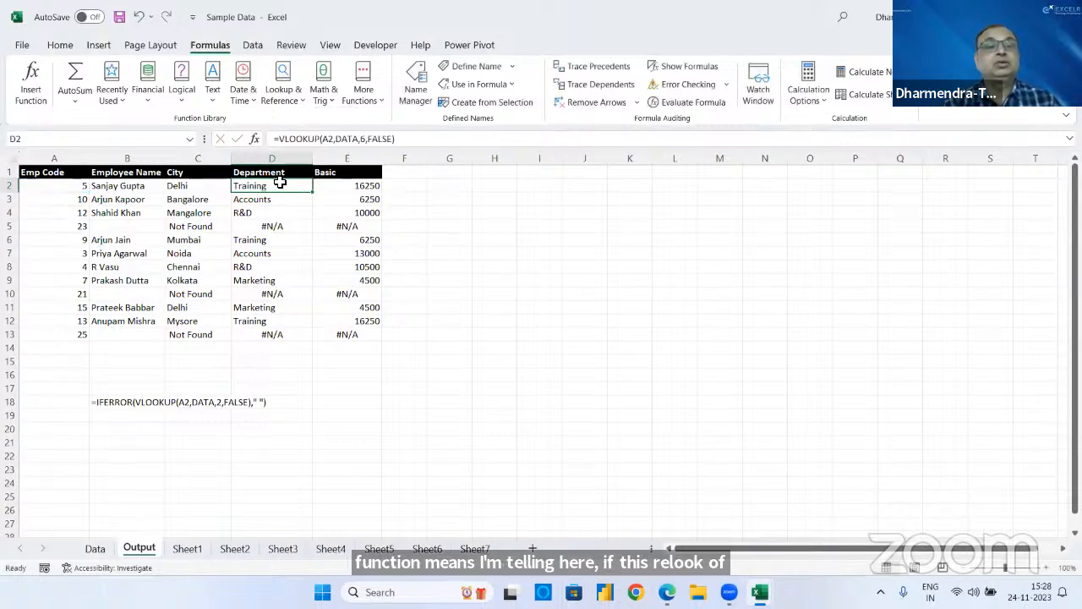
{"action": "left_click", "coordinate": [282, 138]}
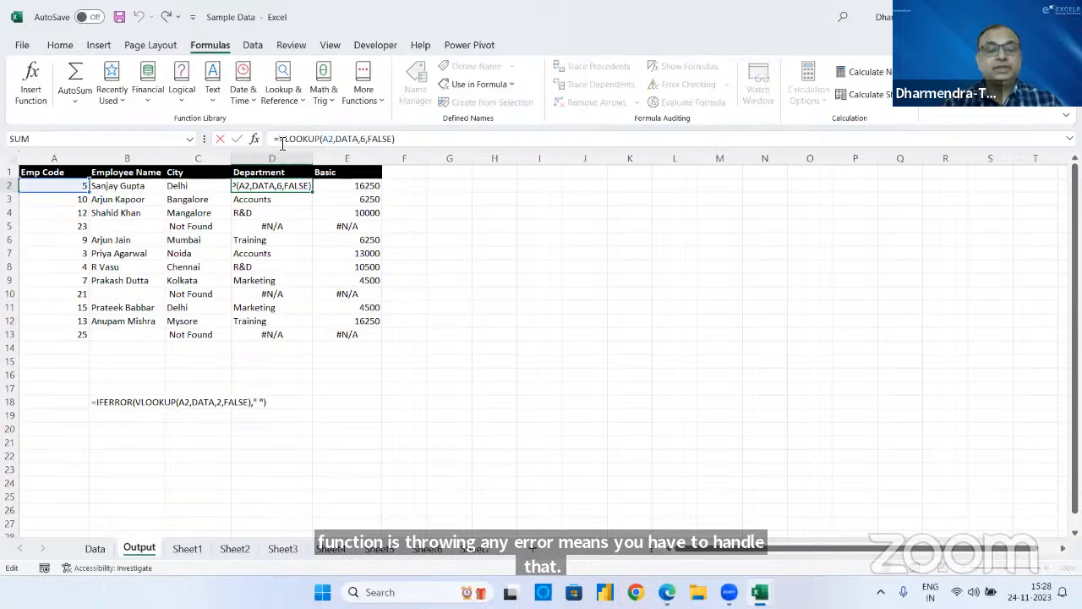
{"action": "type", "text": "IFERROR(VLOOKUP(A2"}
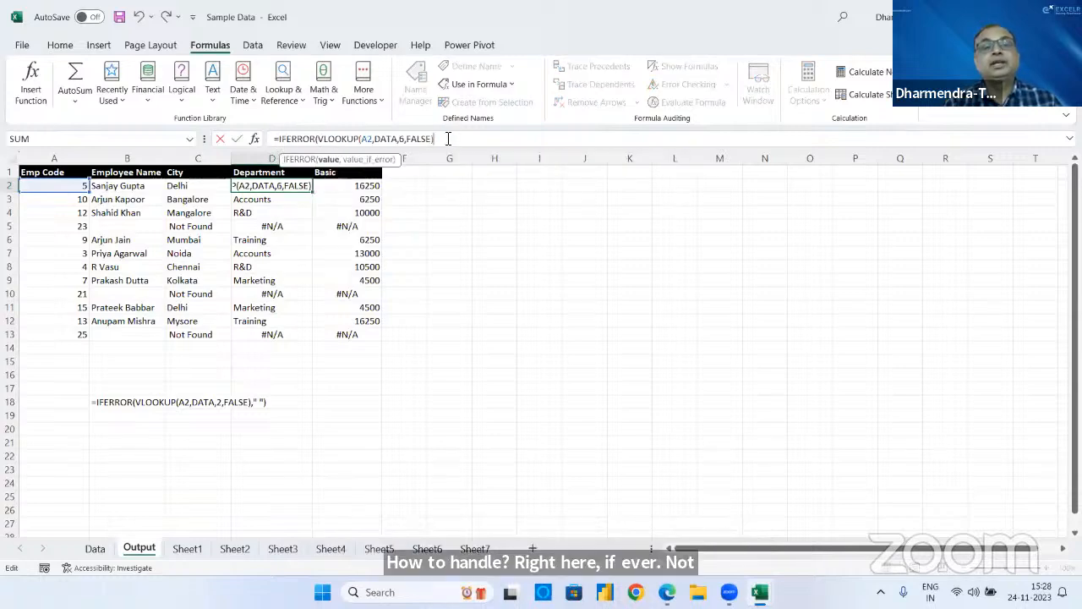
{"action": "type", "text": ",DATA,6,FALSE),\""}
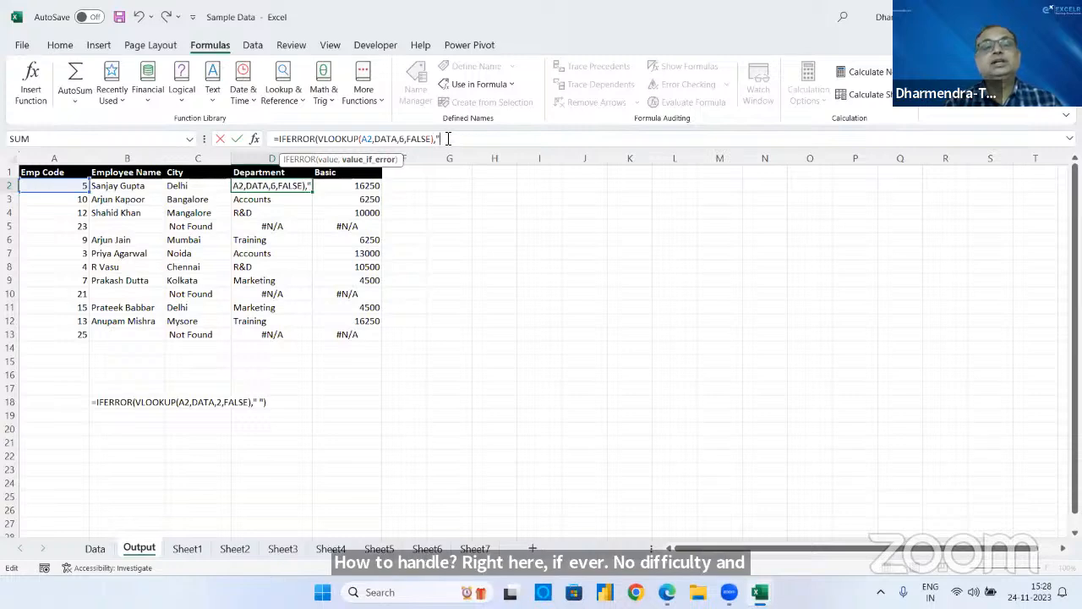
{"action": "type", "text": " No"}
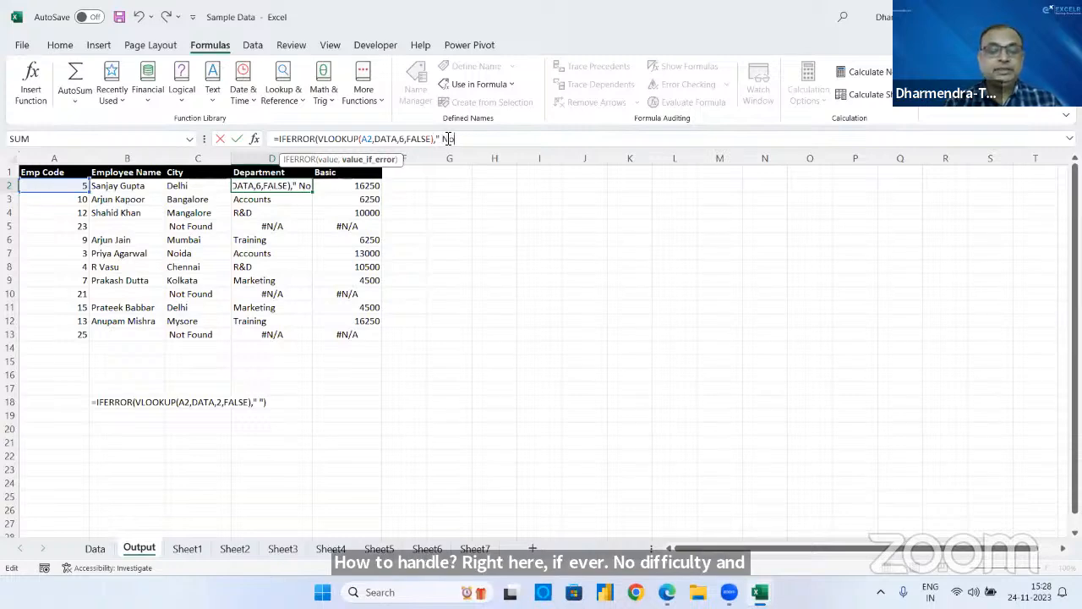
{"action": "type", "text": "t Avai"}
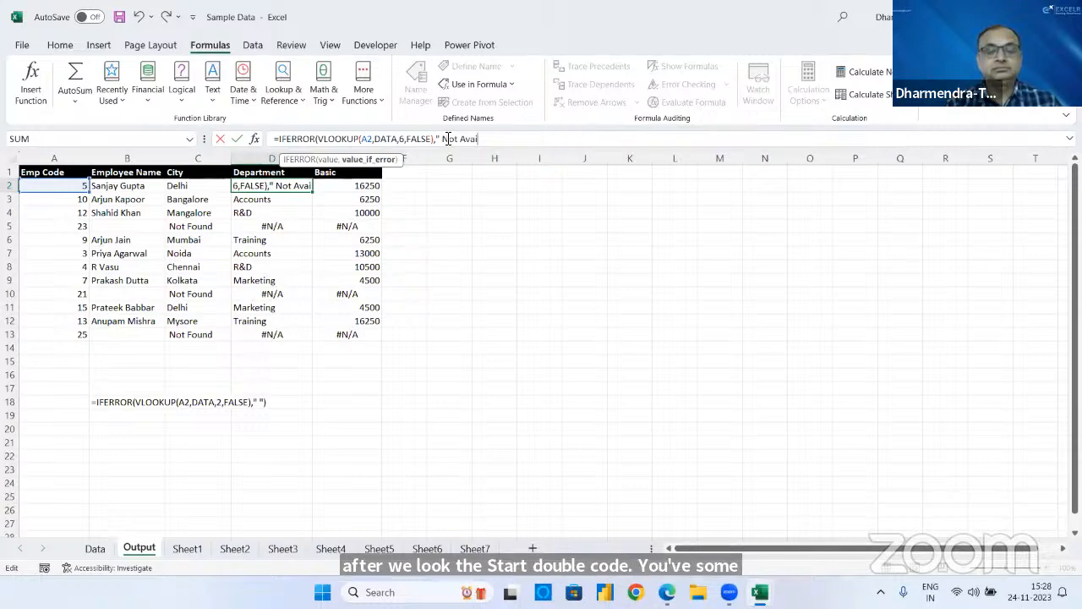
{"action": "type", "text": "lable"}
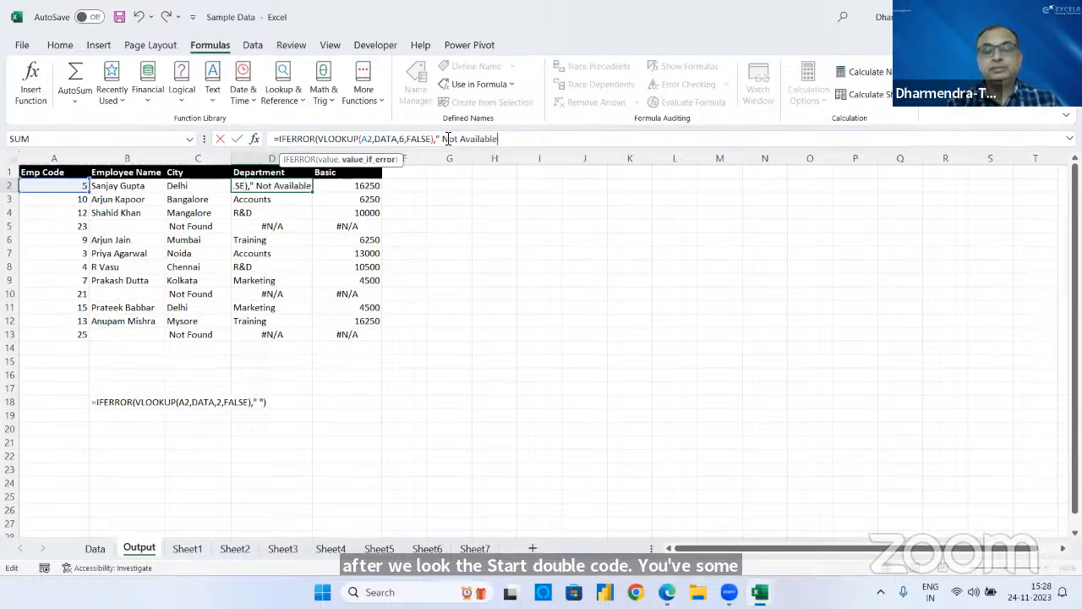
{"action": "type", "text": "\")"}
{"action": "key", "text": "Return"}
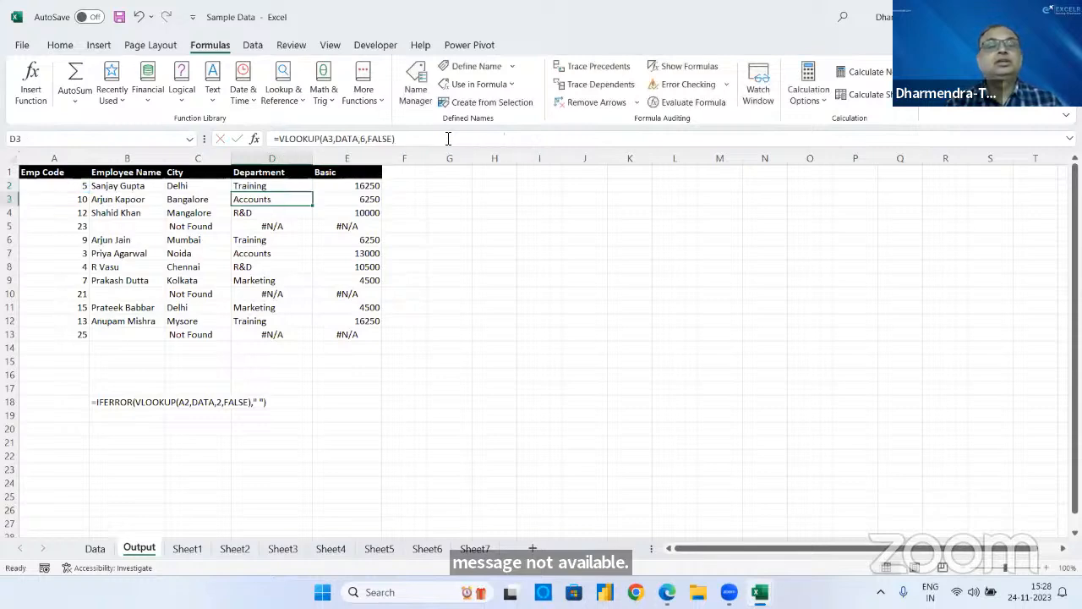
{"action": "left_click", "coordinate": [299, 186]}
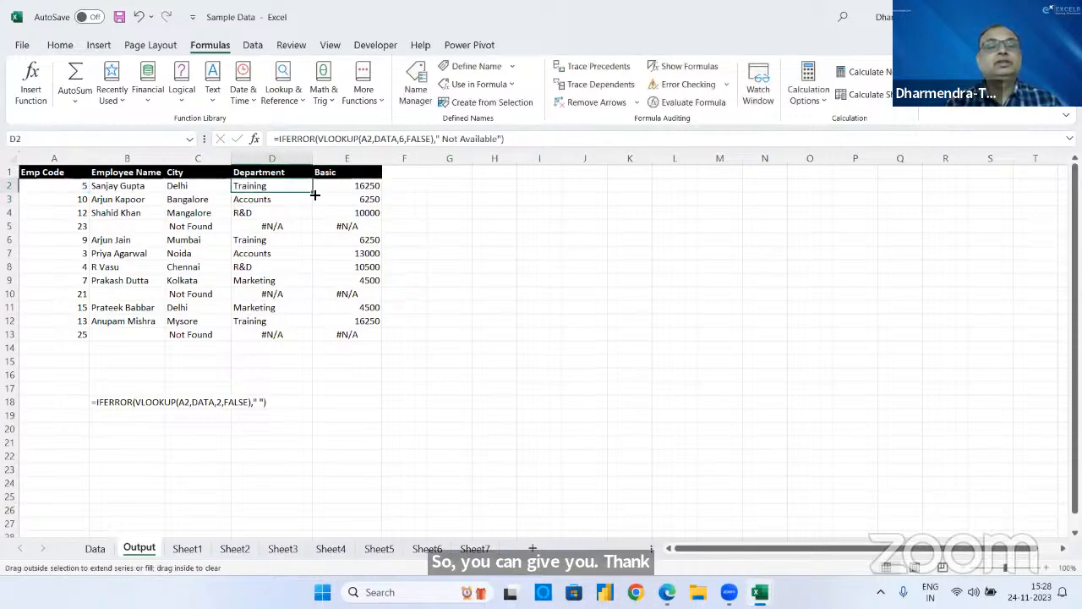
{"action": "double_click", "coordinate": [315, 195]}
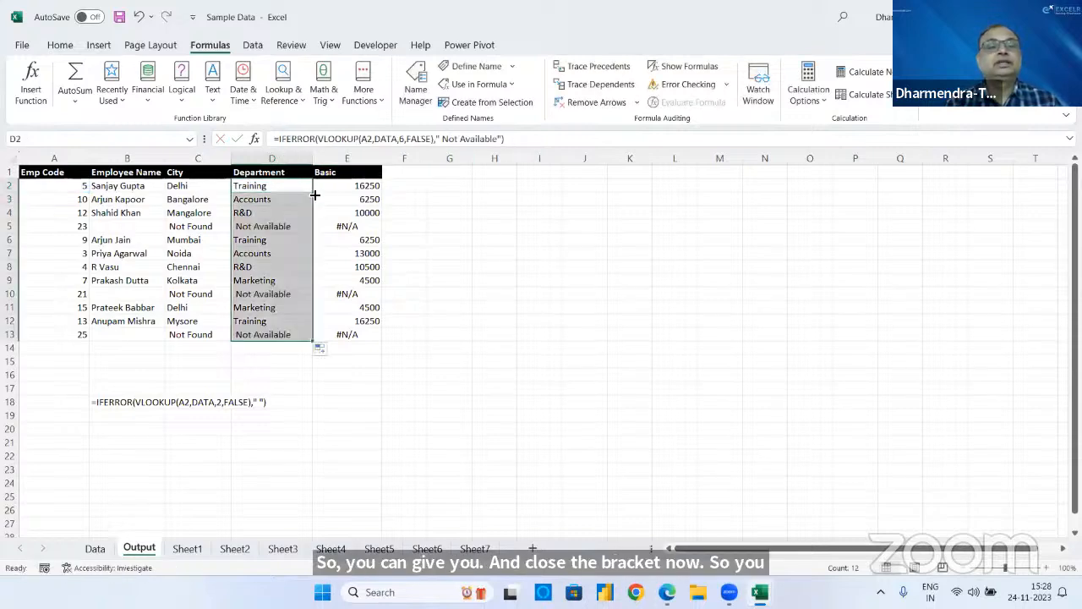
- Review the source table's columns on the Data sheet and return to the department lookups on the Output sheet
{"action": "left_click", "coordinate": [427, 68]}
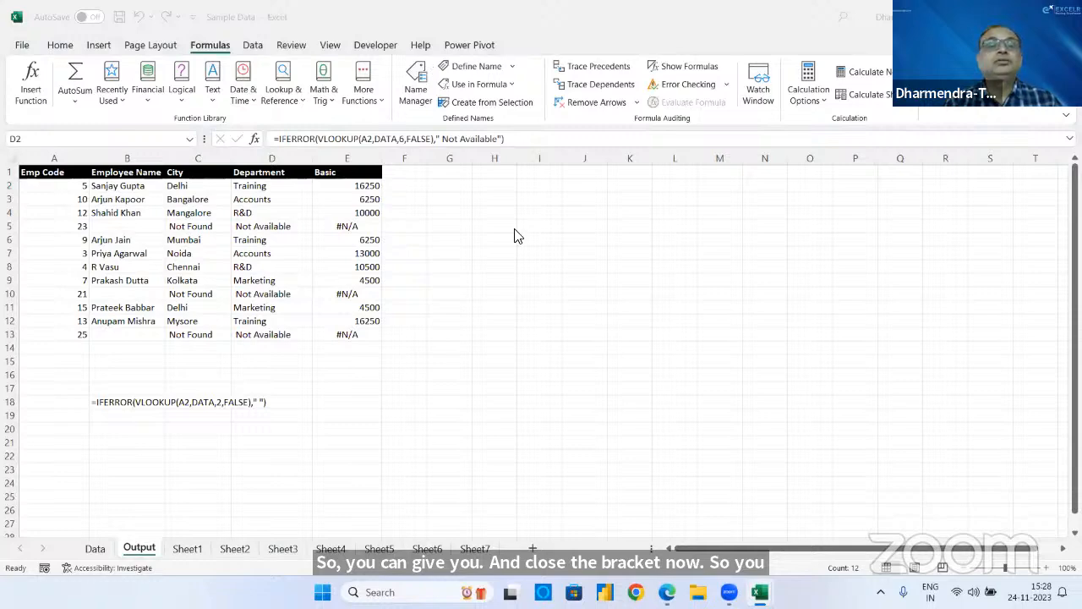
{"action": "left_click", "coordinate": [374, 270]}
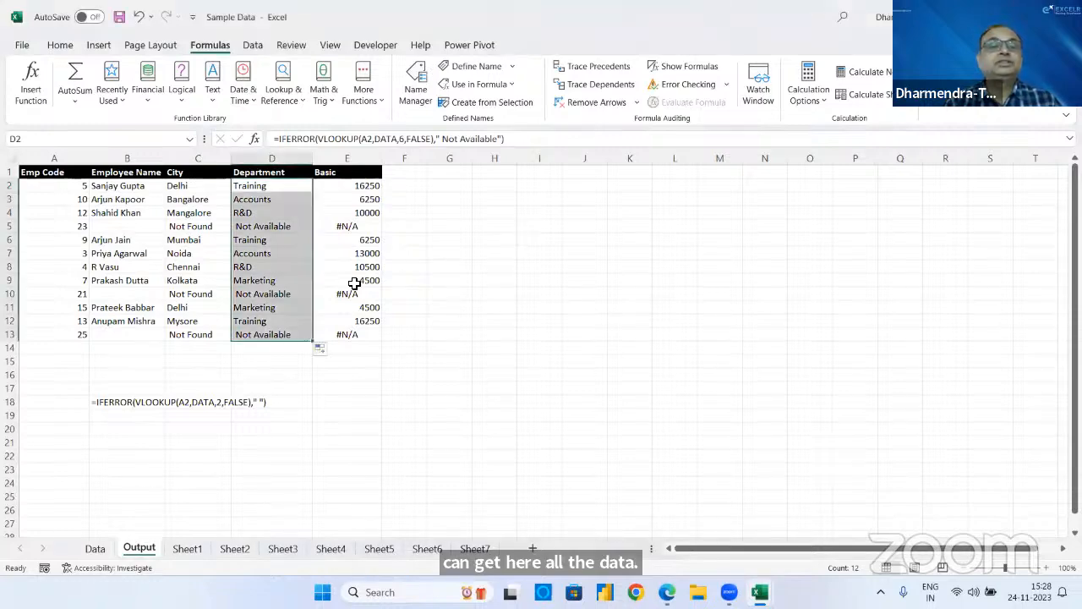
{"action": "left_click", "coordinate": [93, 548]}
{"action": "left_click", "coordinate": [199, 334]}
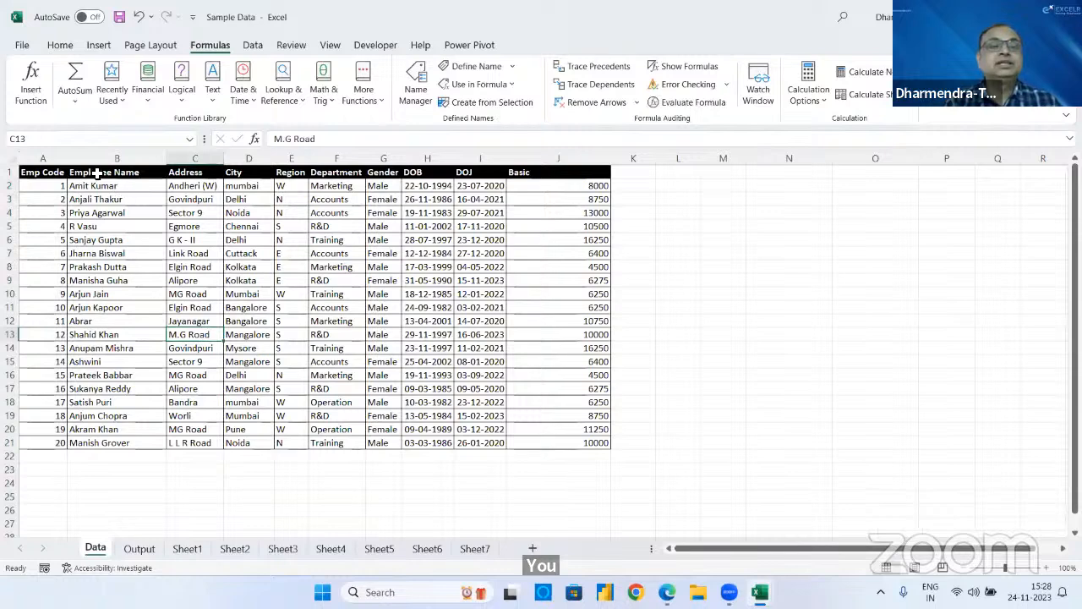
{"action": "left_click_drag", "start_coordinate": [43, 158], "coordinate": [656, 186]}
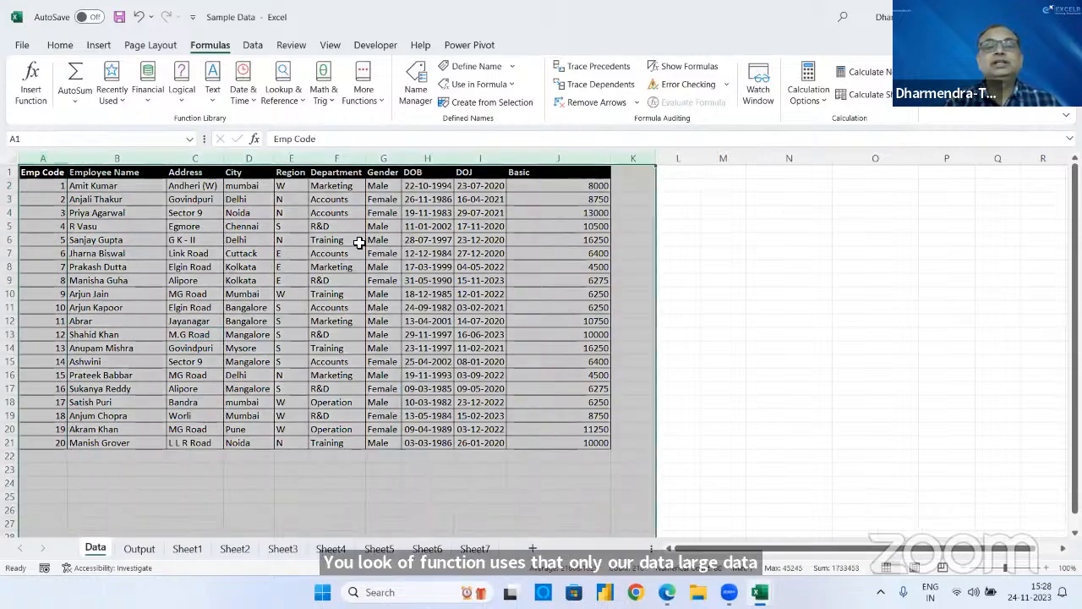
{"action": "left_click", "coordinate": [333, 254]}
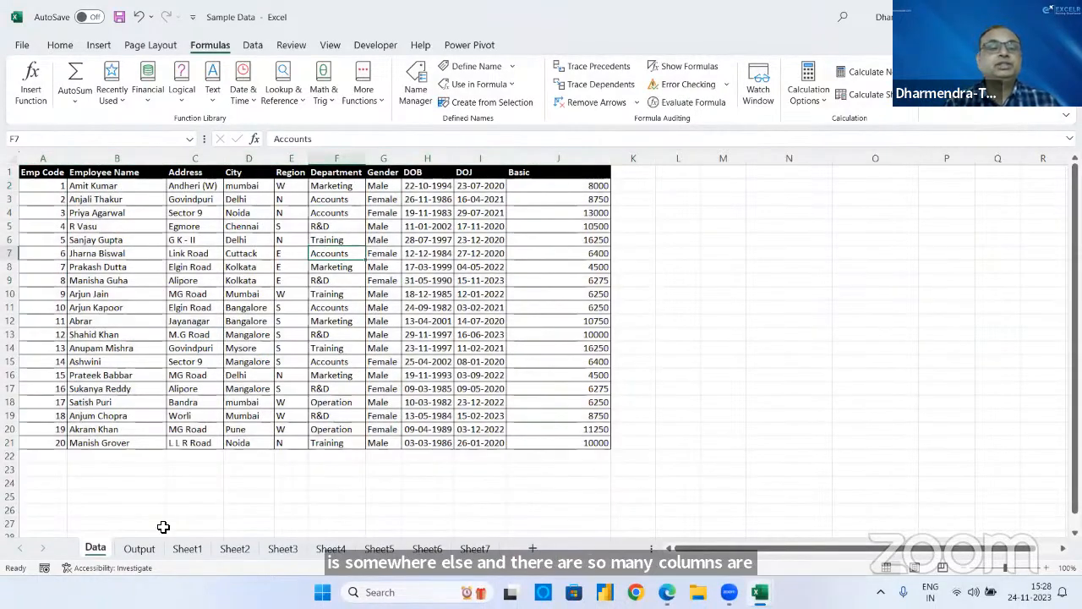
{"action": "left_click", "coordinate": [139, 549]}
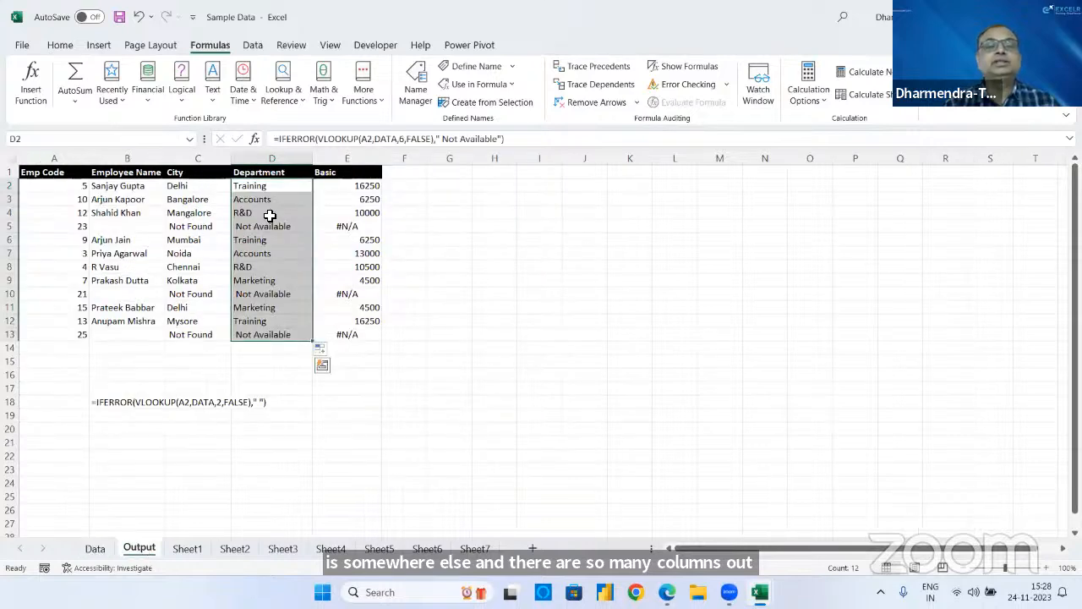
{"action": "left_click", "coordinate": [270, 216]}
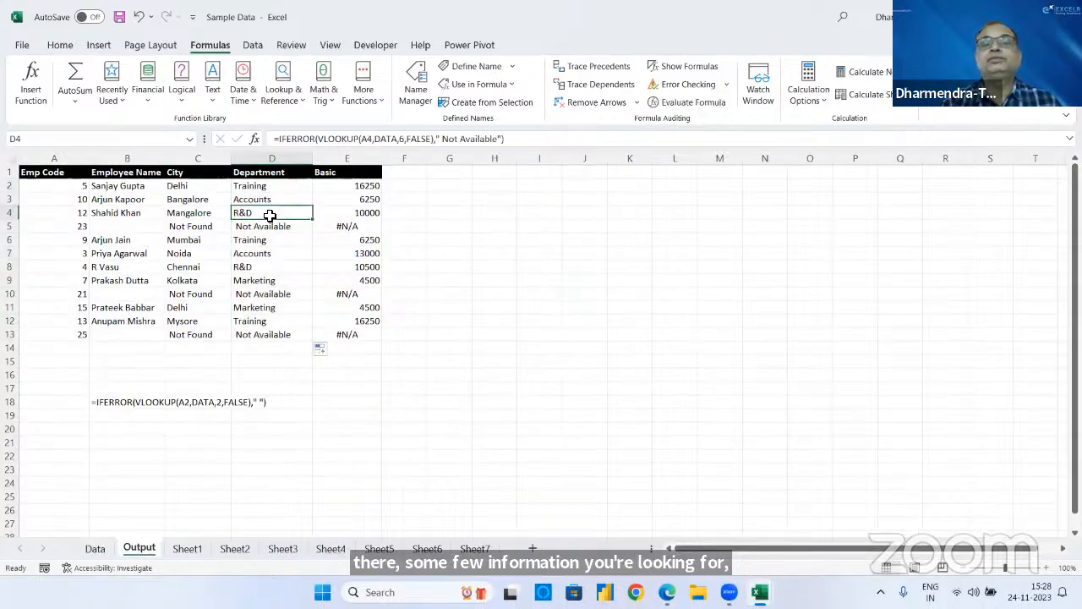
- Clear the basic pay lookups from E2:E13 on the Output sheet
{"action": "left_click_drag", "start_coordinate": [344, 186], "coordinate": [346, 330]}
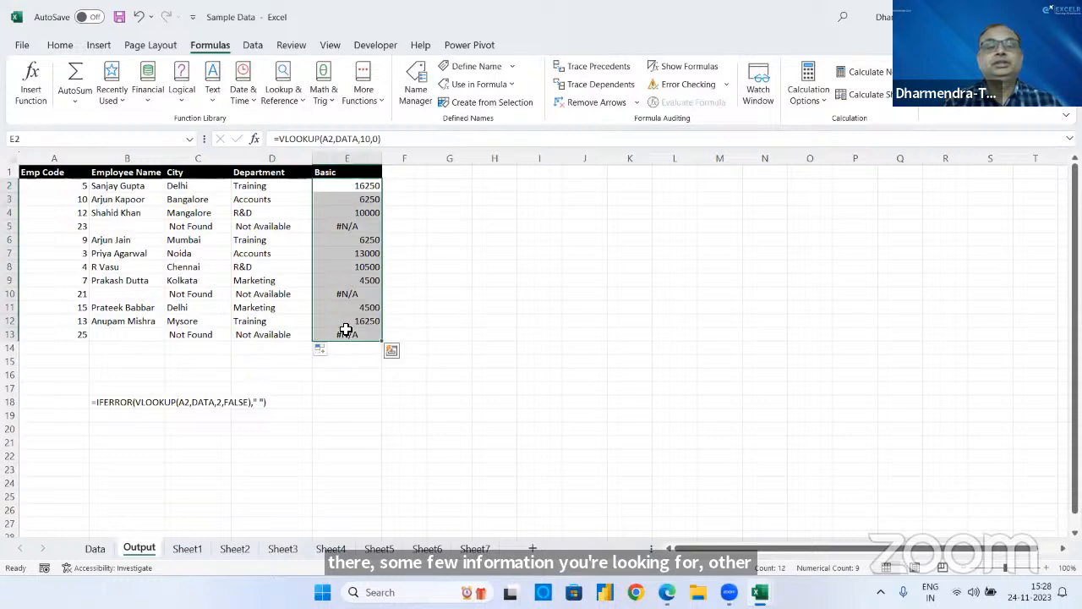
{"action": "key", "text": "Delete"}
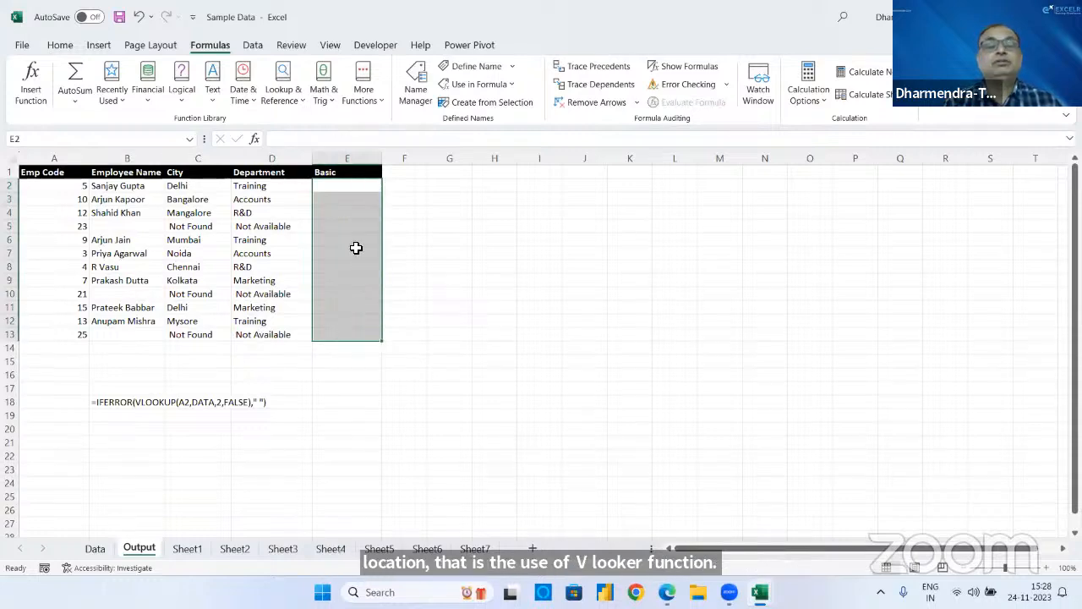
{"action": "left_click", "coordinate": [420, 73]}
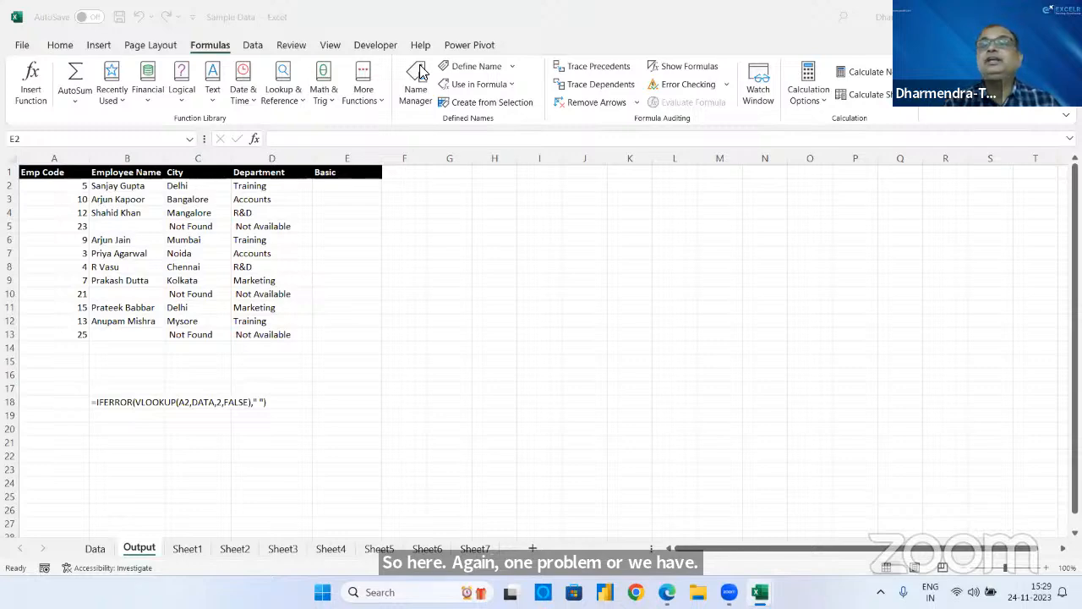
{"action": "left_click", "coordinate": [208, 424]}
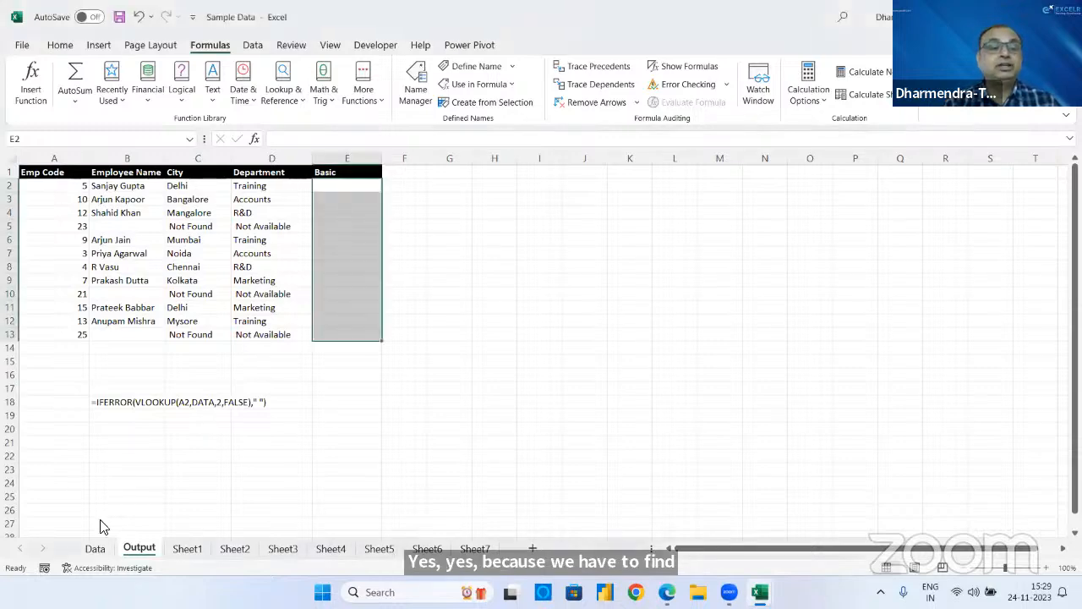
- Delete the defined name DATA that refers to the employee table on the Data sheet
{"action": "left_click", "coordinate": [95, 548]}
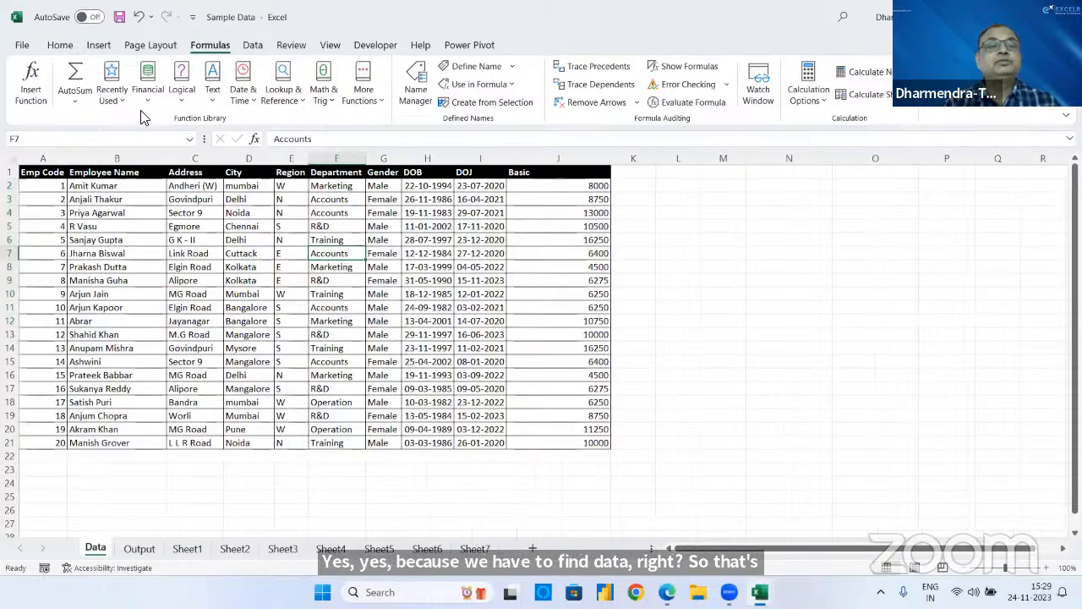
{"action": "left_click", "coordinate": [416, 89]}
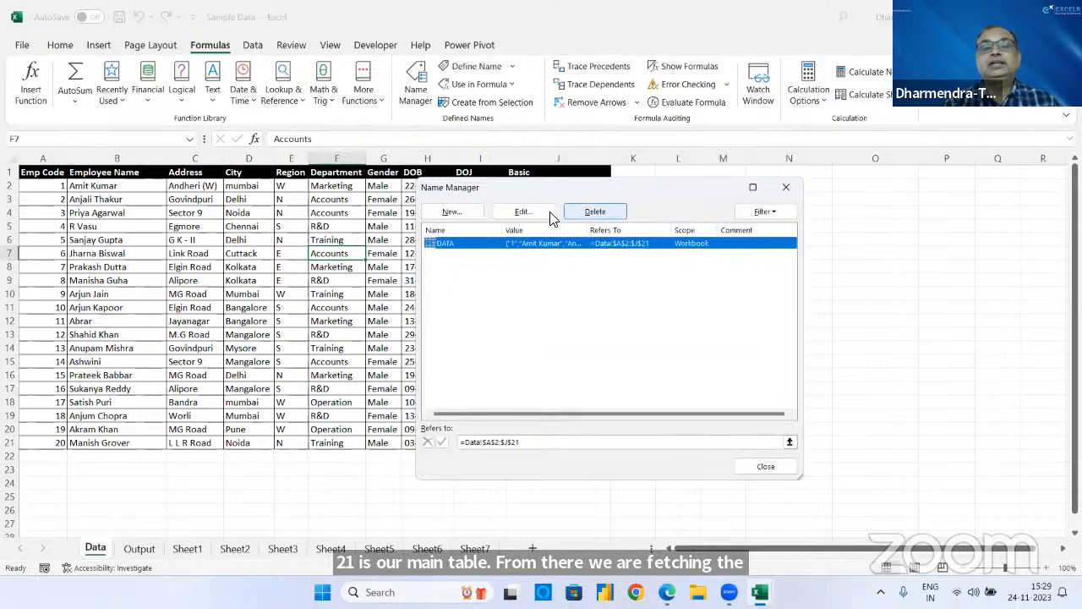
{"action": "left_click", "coordinate": [595, 211]}
{"action": "left_click", "coordinate": [519, 333]}
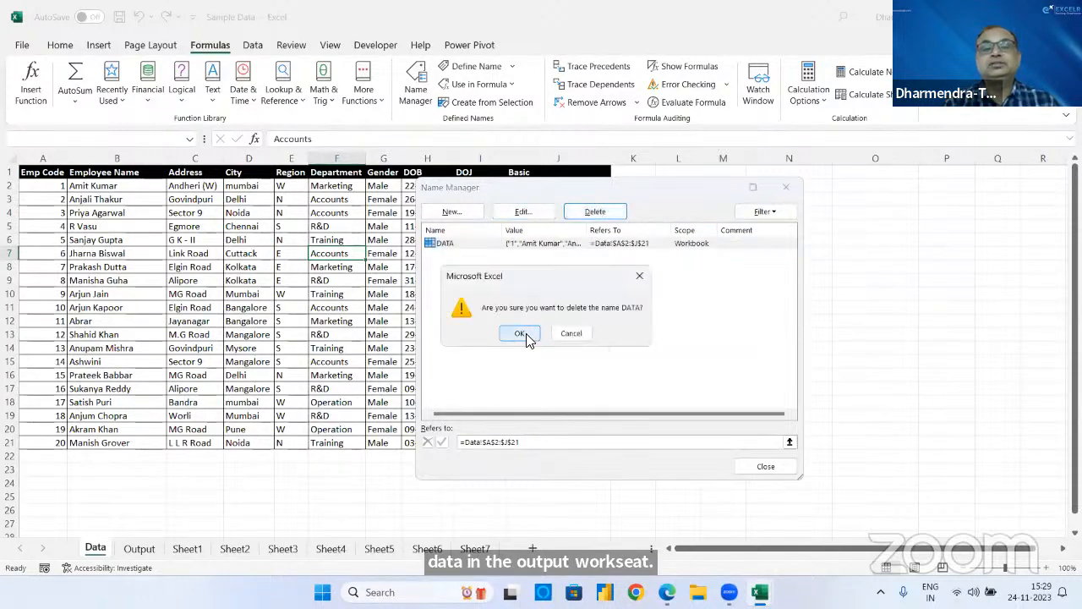
{"action": "left_click", "coordinate": [786, 187]}
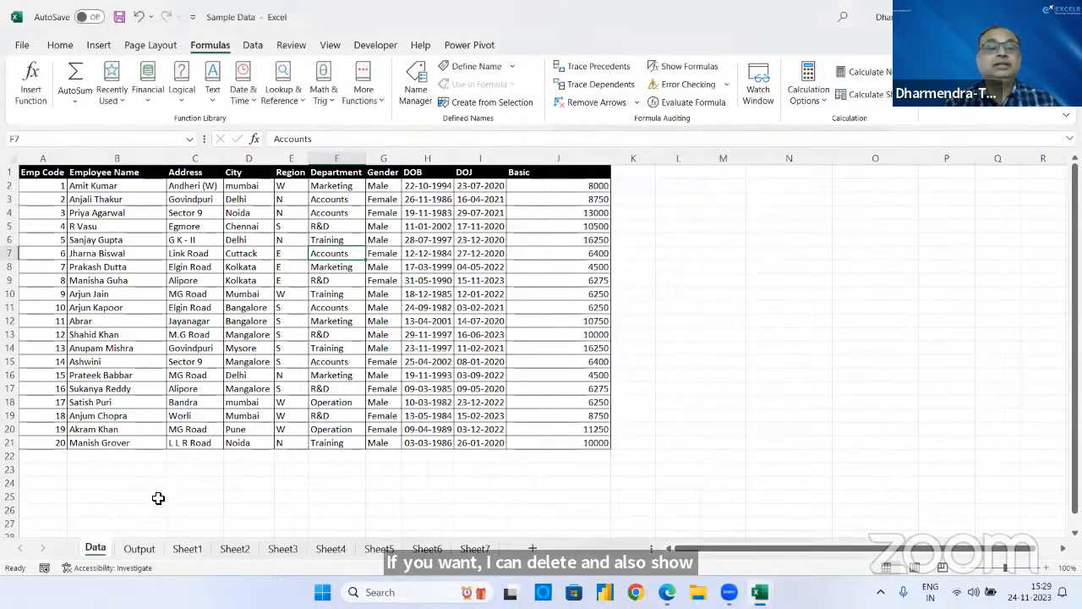
- Clear the lookup formulas in columns B to E for every employee code on the Output sheet, keeping the header row
{"action": "left_click", "coordinate": [139, 548]}
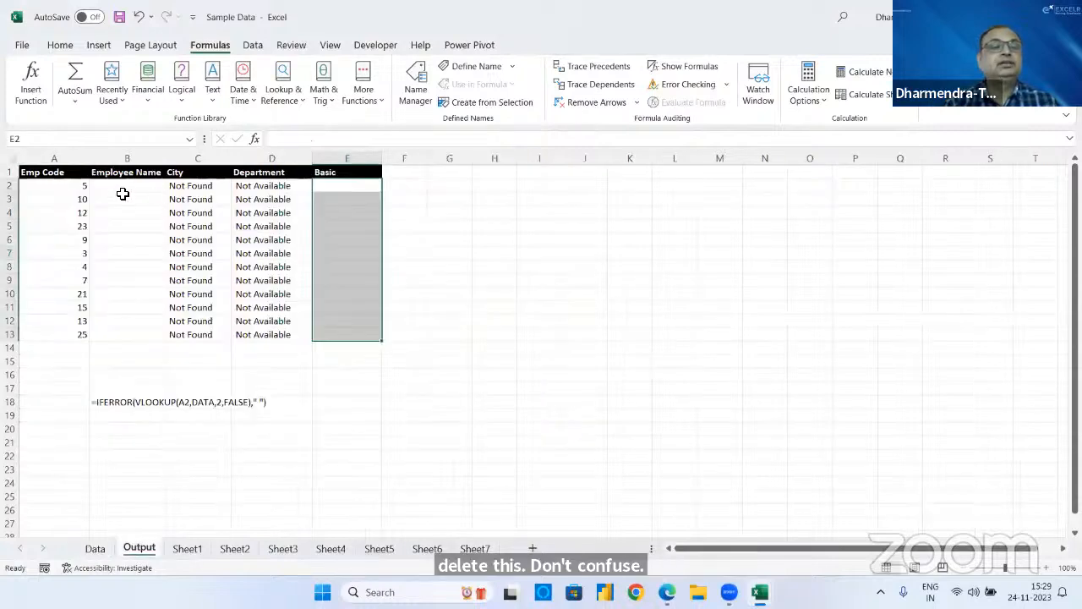
{"action": "left_click", "coordinate": [127, 199]}
{"action": "left_click_drag", "start_coordinate": [127, 199], "coordinate": [403, 350]}
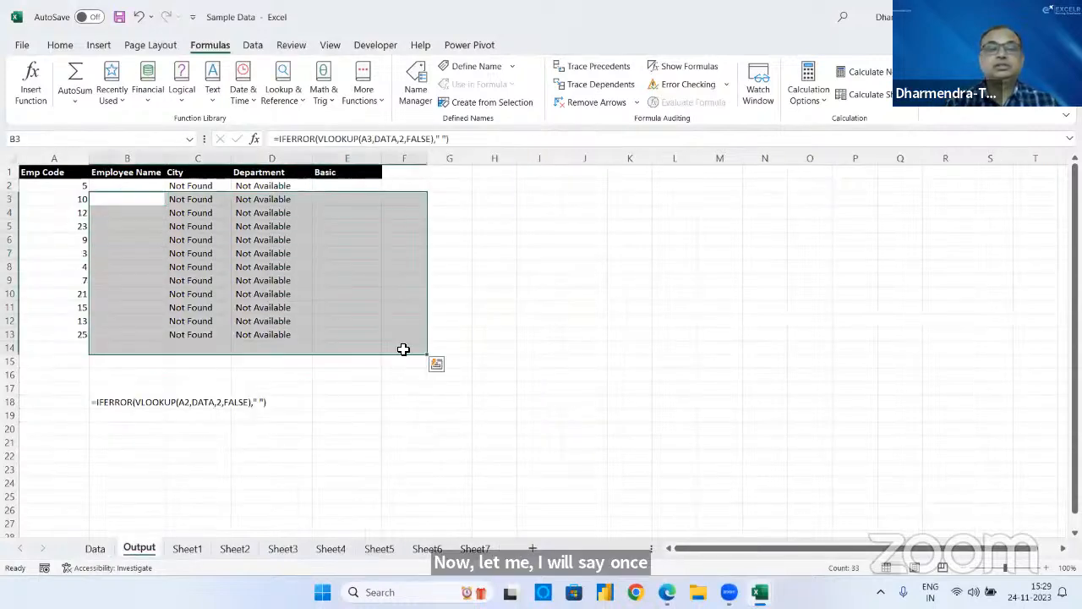
{"action": "key", "text": "Delete"}
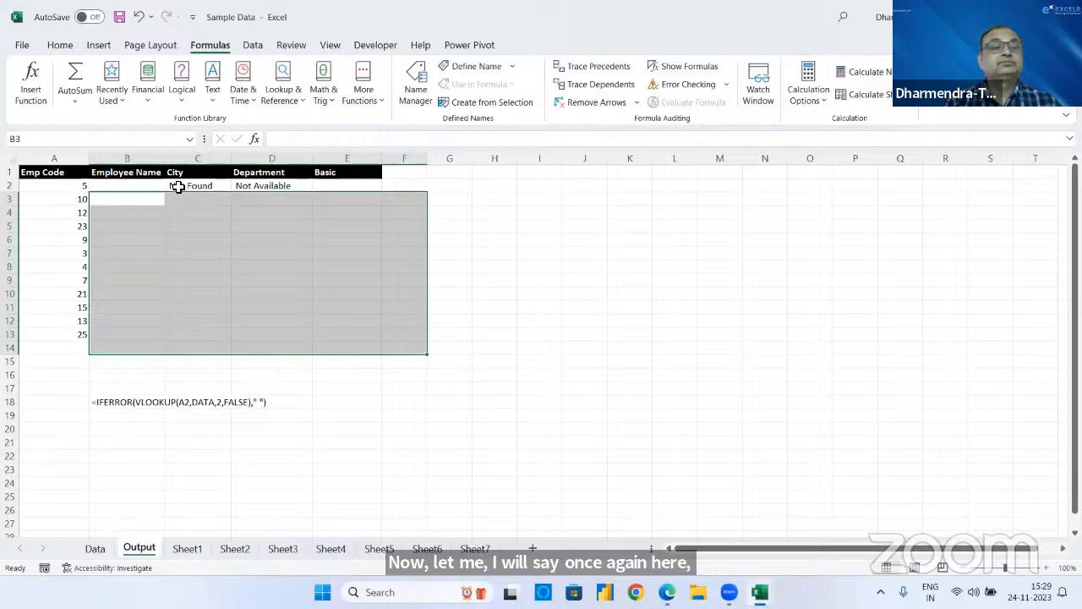
{"action": "left_click_drag", "start_coordinate": [161, 186], "coordinate": [364, 194]}
{"action": "key", "text": "Delete"}
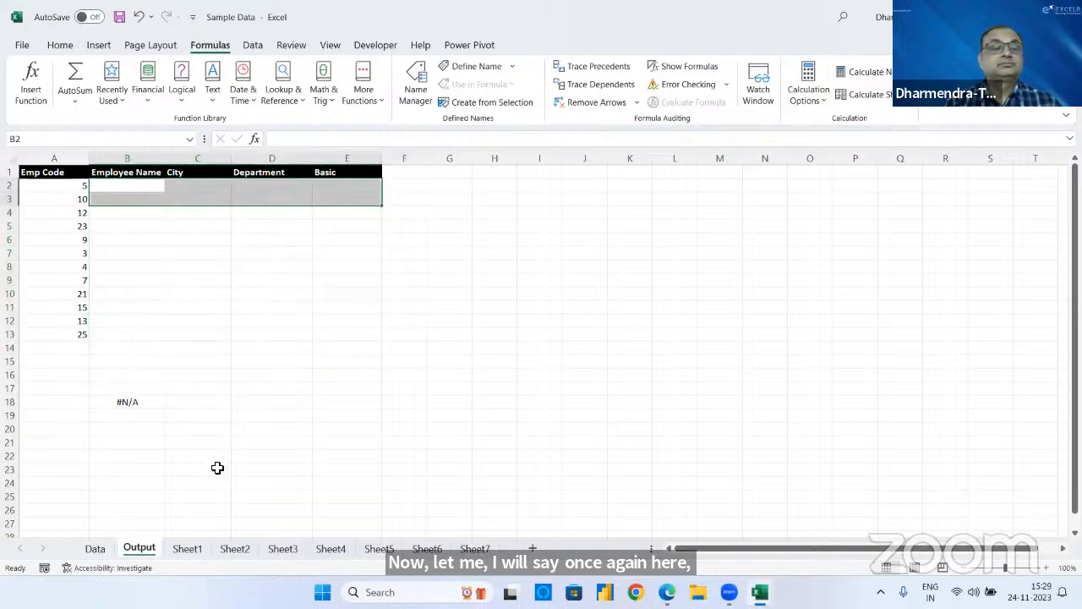
- Examine the Data sheet's employee code, name, city, department and basic columns to identify their column numbers
{"action": "left_click", "coordinate": [96, 550]}
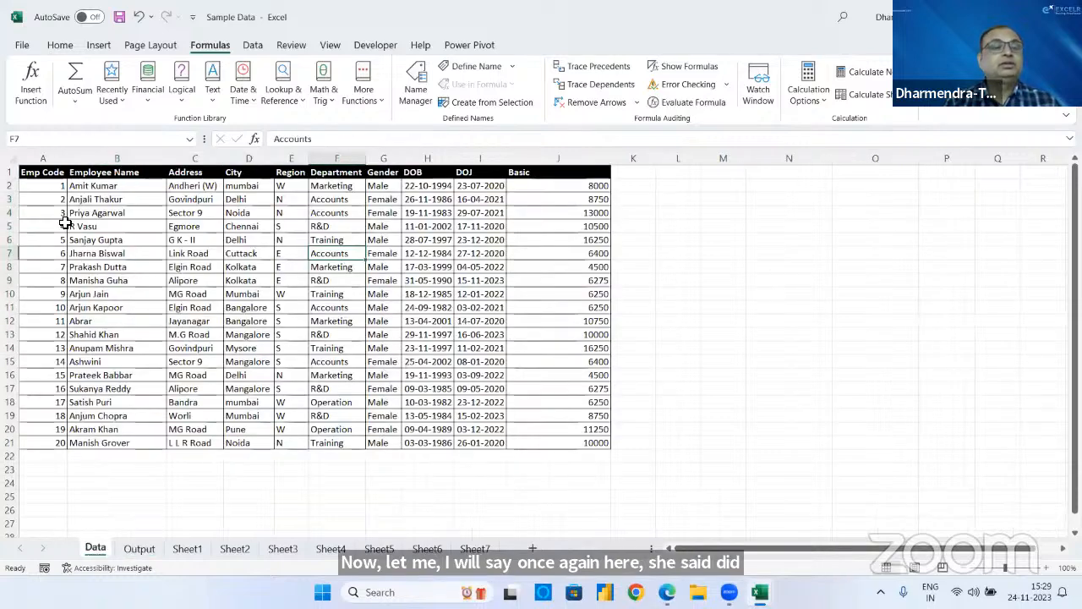
{"action": "left_click", "coordinate": [44, 159]}
{"action": "left_click_drag", "start_coordinate": [44, 160], "coordinate": [125, 159]}
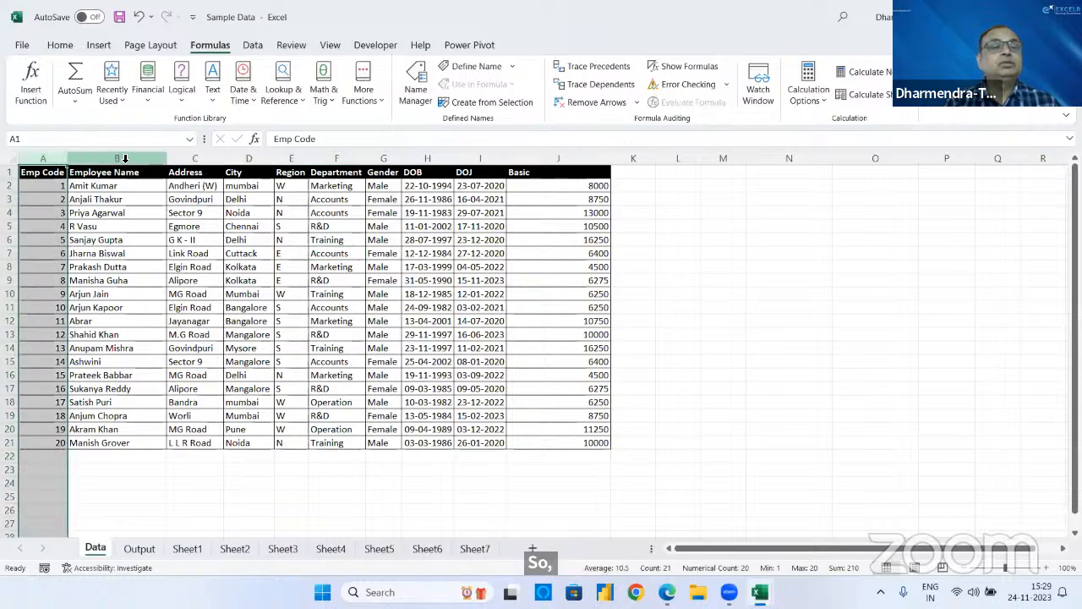
{"action": "left_click", "coordinate": [126, 159]}
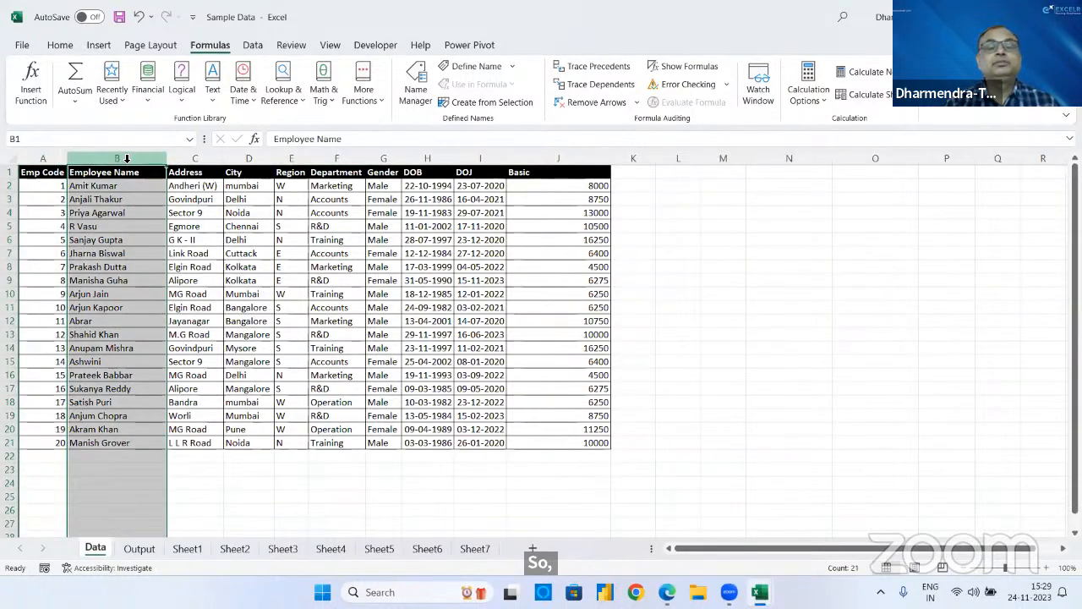
{"action": "left_click", "coordinate": [246, 158]}
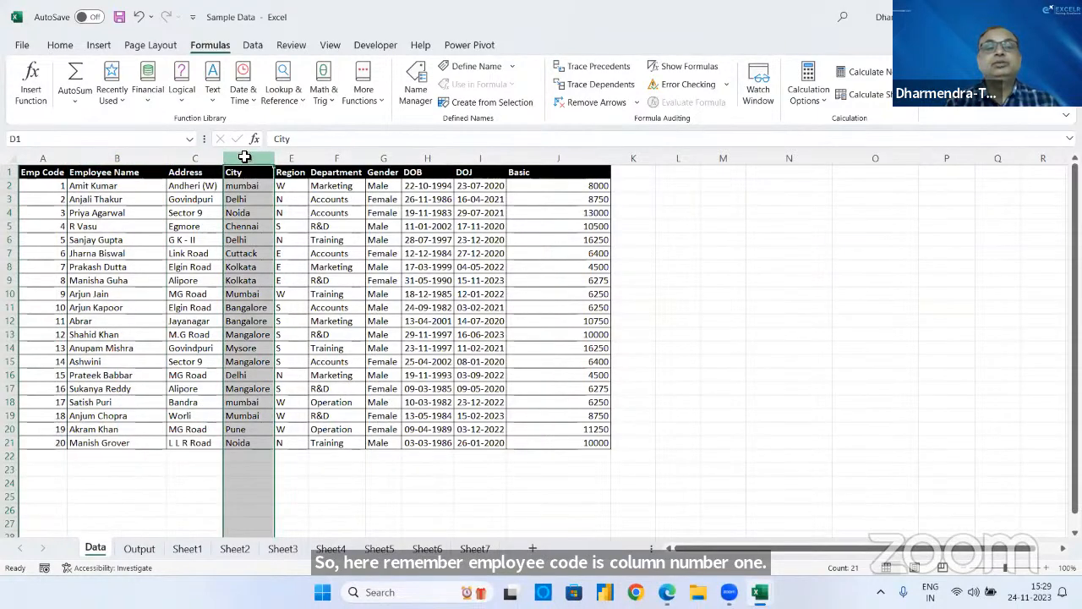
{"action": "left_click", "coordinate": [336, 158]}
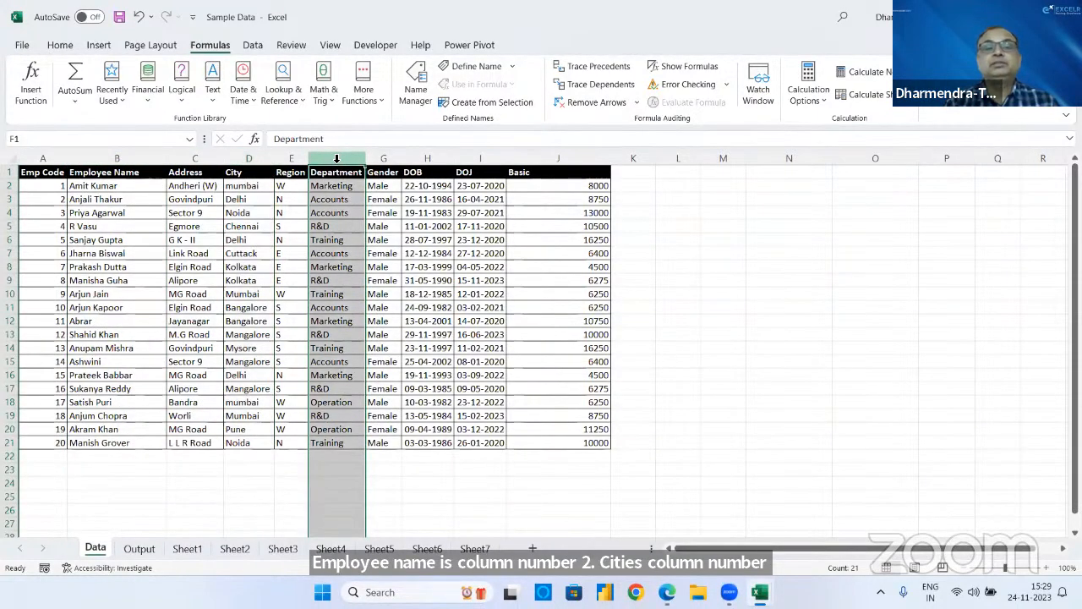
{"action": "left_click", "coordinate": [556, 156]}
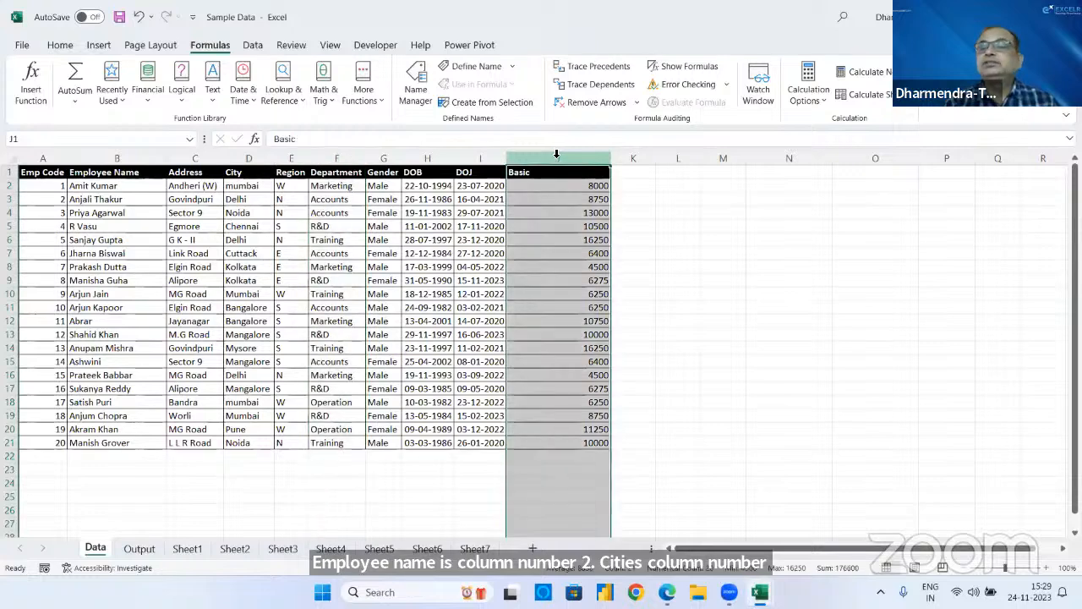
- Start a VLOOKUP in B2 of the Output sheet that looks up A2 in the absolute range Data!$A$2:$J$21
{"action": "left_click", "coordinate": [140, 548]}
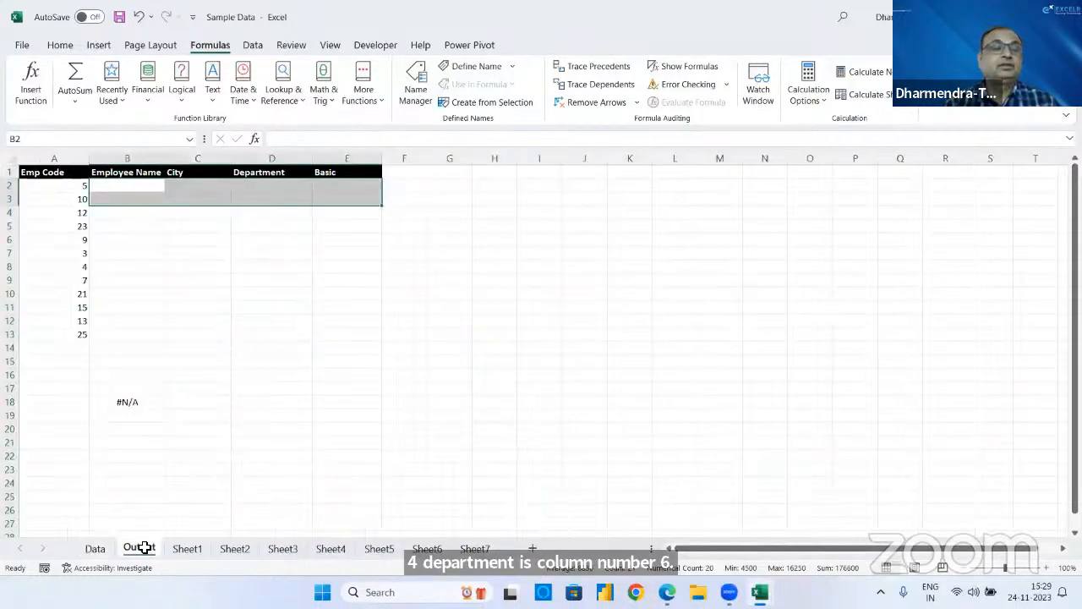
{"action": "left_click", "coordinate": [139, 183]}
{"action": "type", "text": "="}
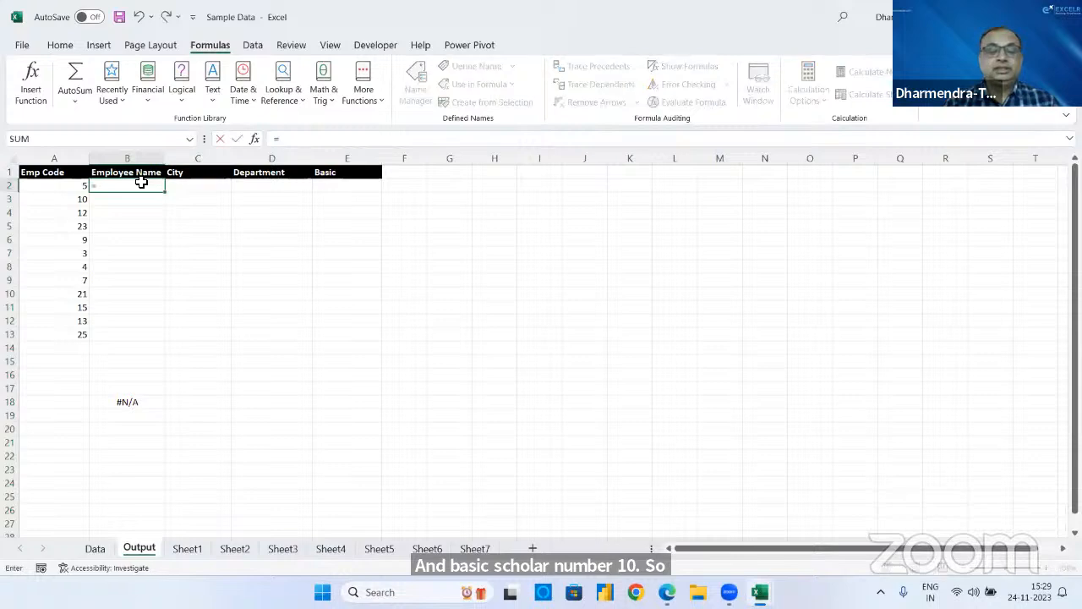
{"action": "type", "text": "VLOOKUP("}
{"action": "left_click", "coordinate": [71, 185]}
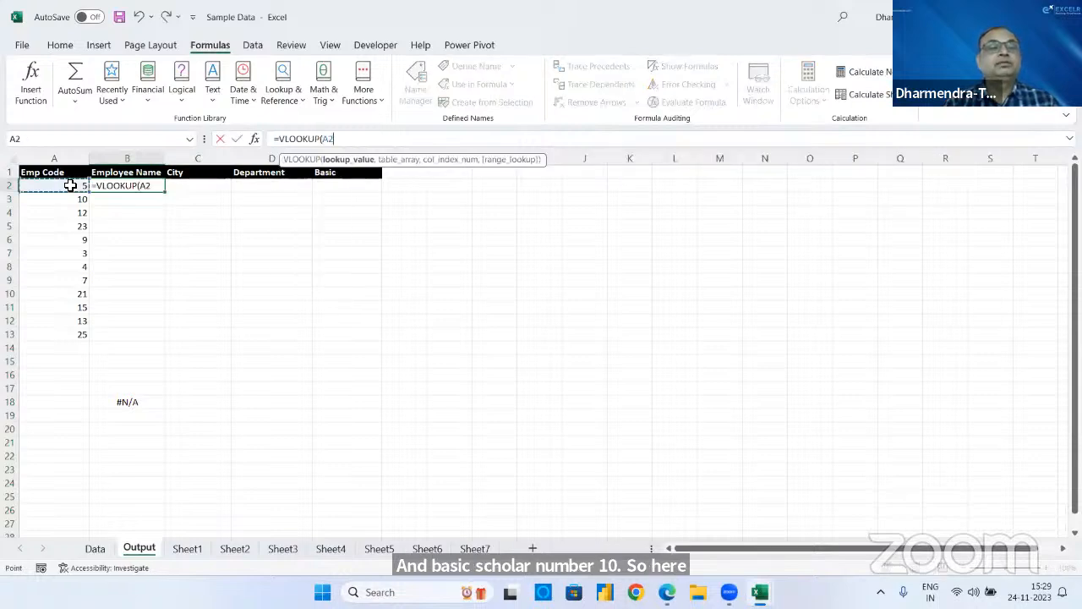
{"action": "type", "text": ","}
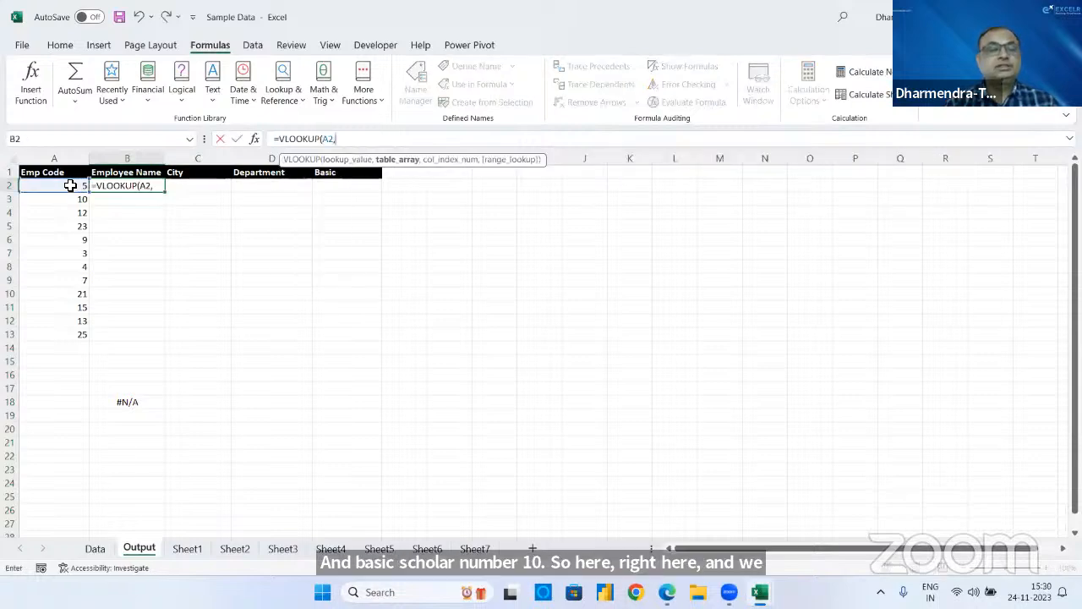
{"action": "left_click", "coordinate": [95, 549]}
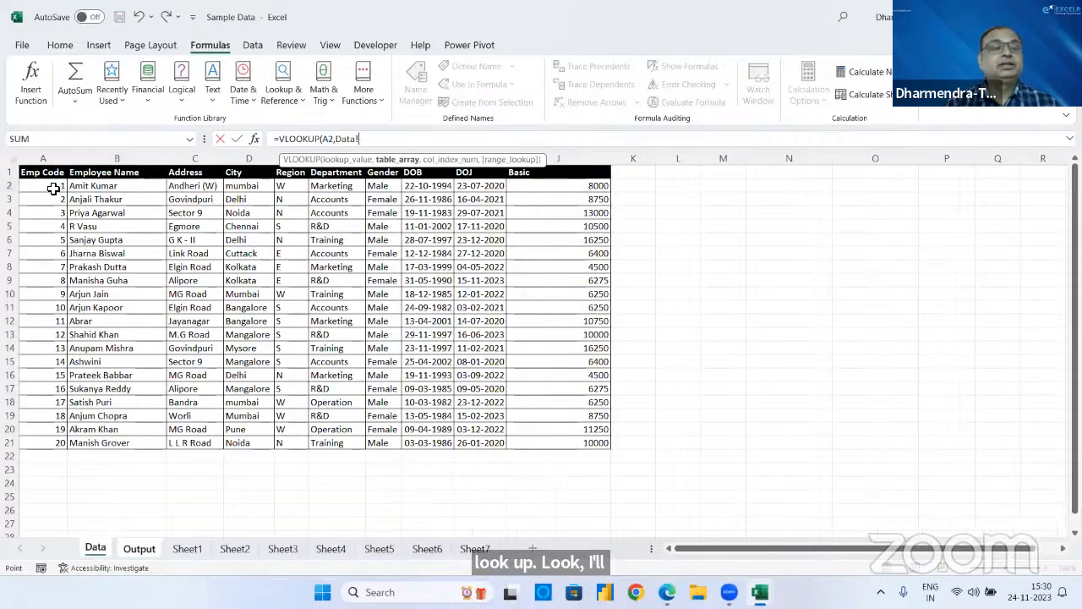
{"action": "left_click_drag", "start_coordinate": [53, 187], "coordinate": [574, 440]}
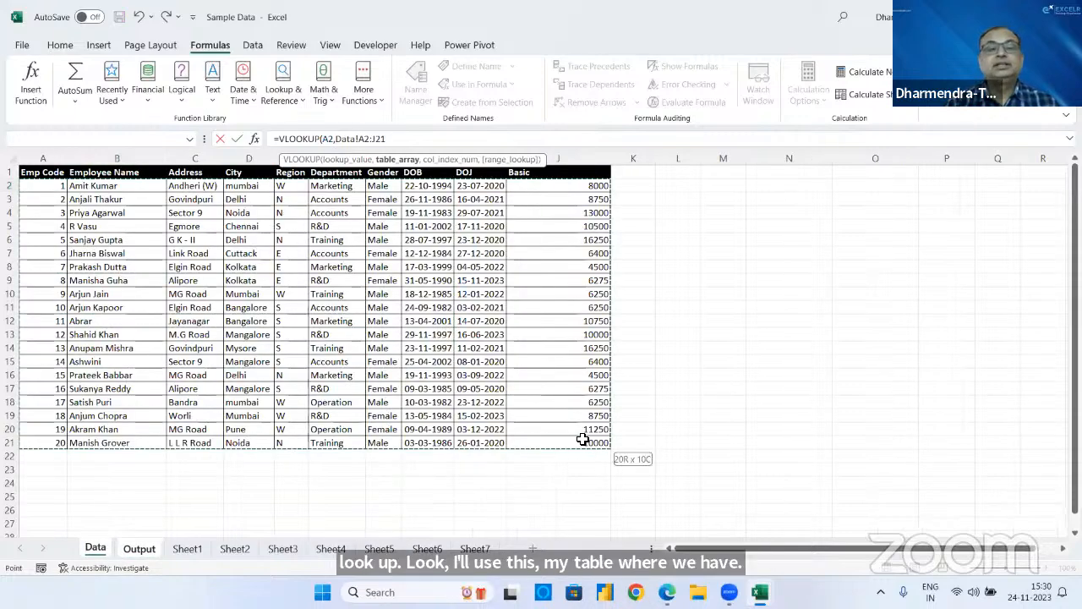
{"action": "left_click_drag", "start_coordinate": [359, 138], "coordinate": [429, 135]}
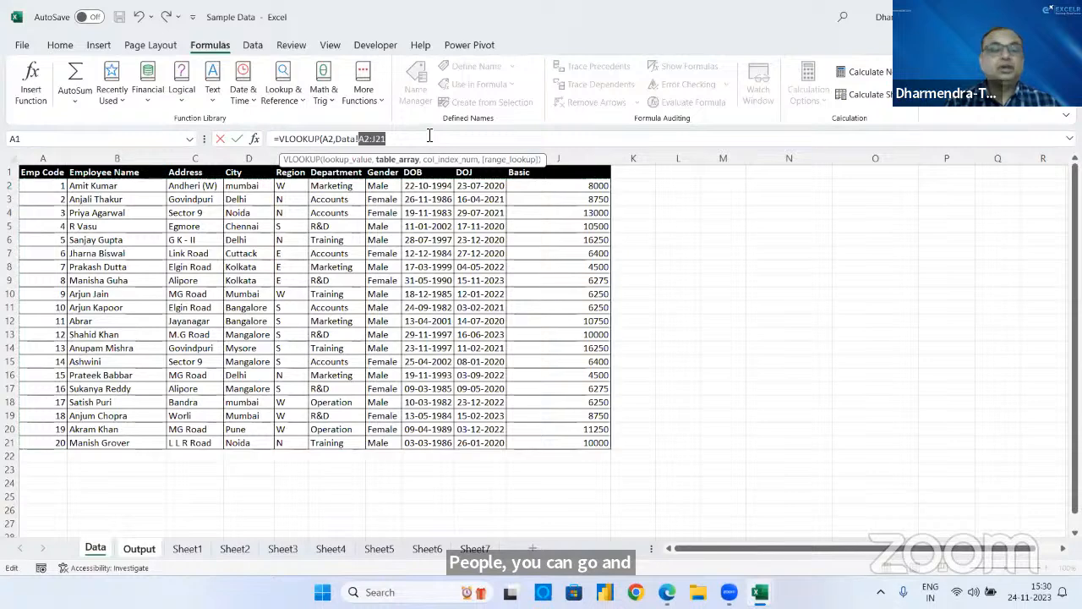
{"action": "key", "text": "F4"}
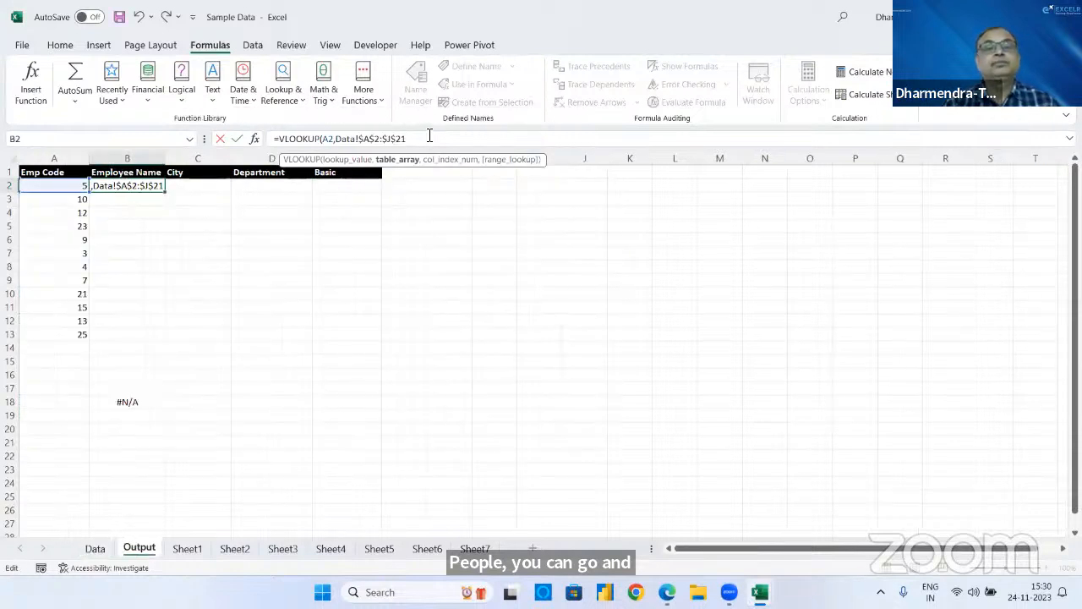
- Complete the B2 lookup with column index 2 and FALSE for an exact match, and fill it down to B13
{"action": "type", "text": ","}
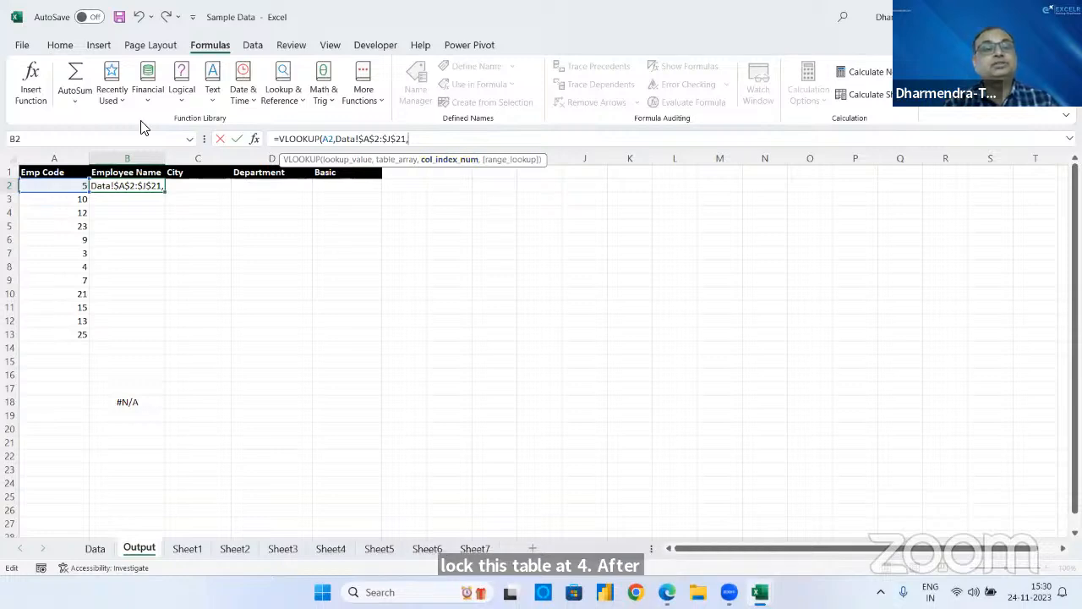
{"action": "type", "text": "2"}
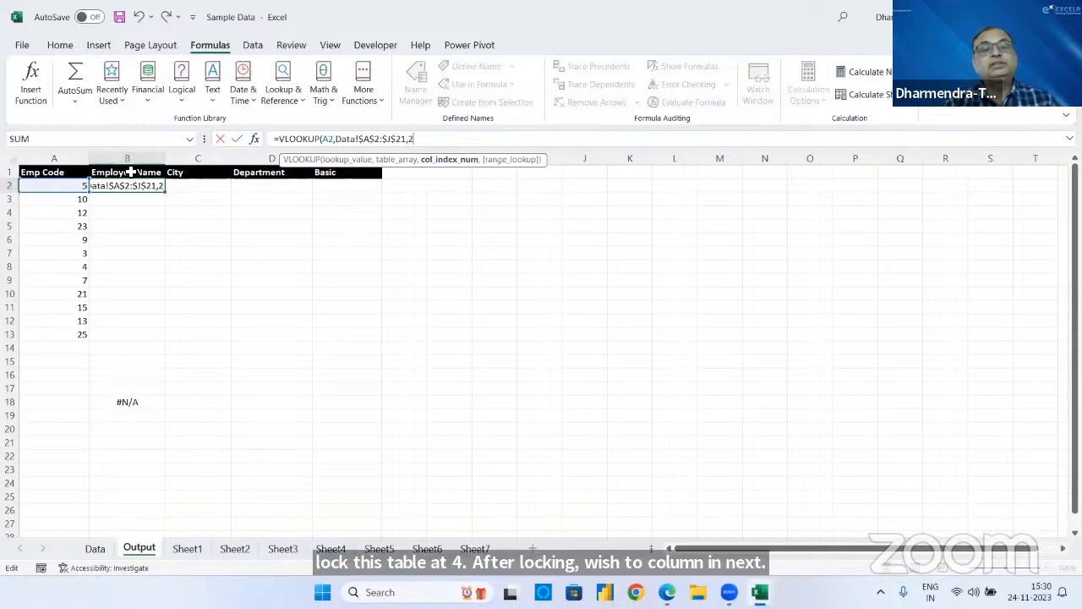
{"action": "type", "text": ","}
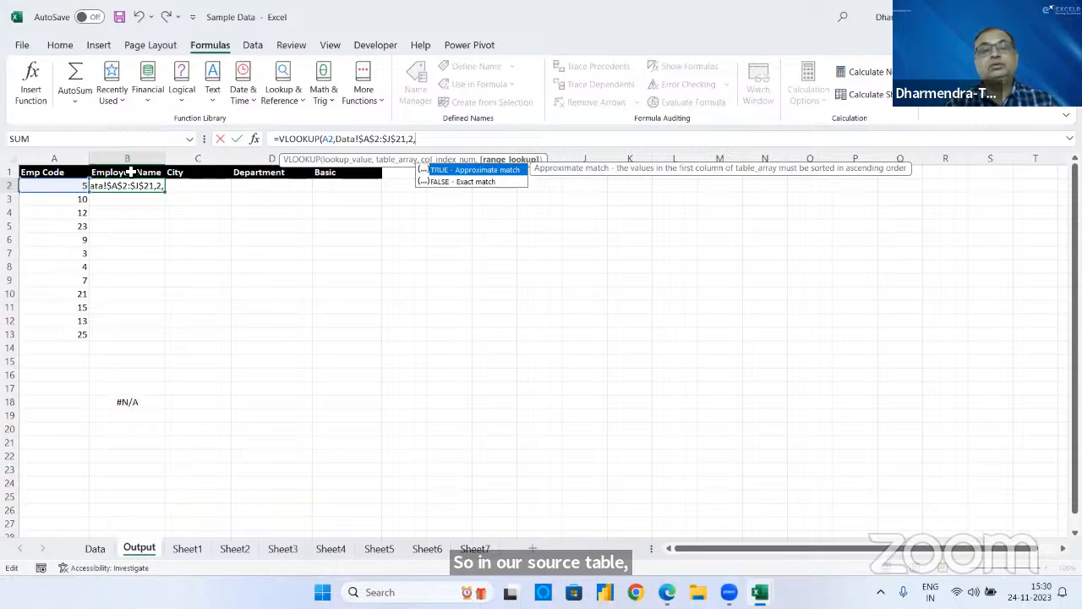
{"action": "type", "text": "FALSE"}
{"action": "key", "text": "Return"}
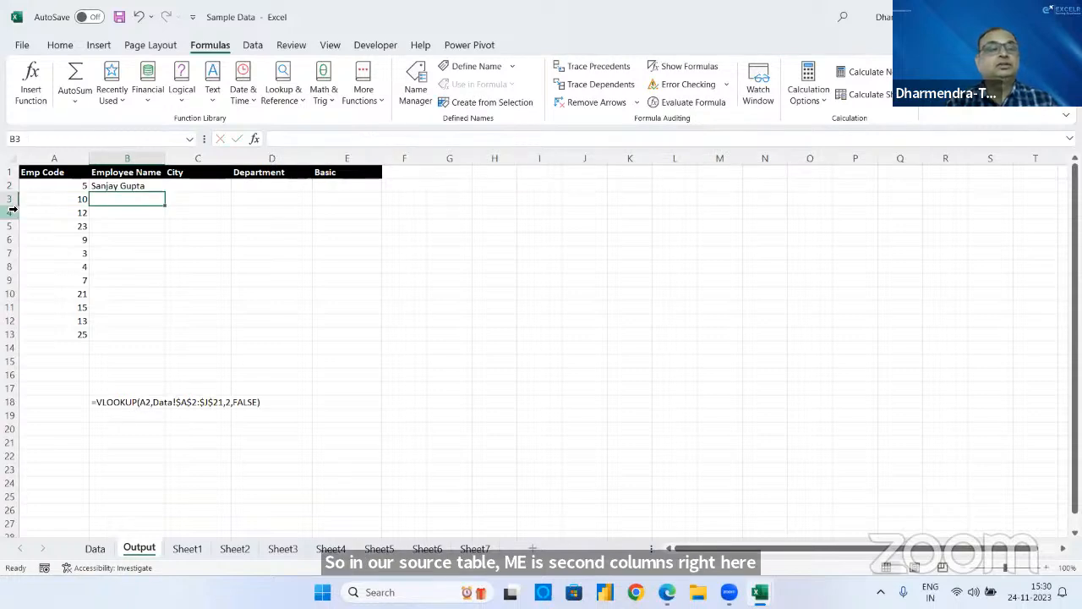
{"action": "left_click", "coordinate": [132, 185]}
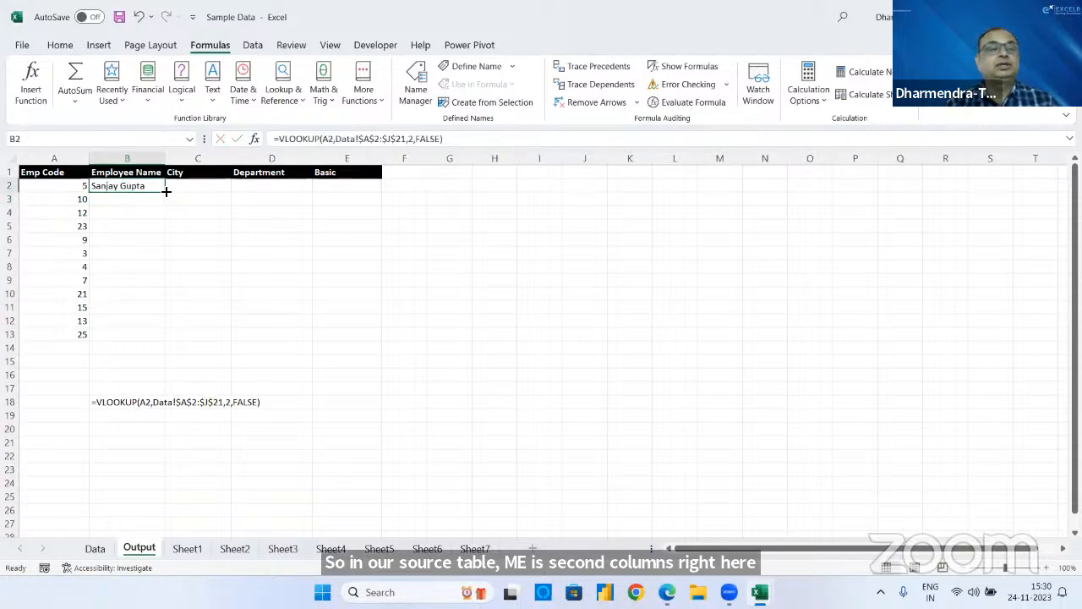
{"action": "double_click", "coordinate": [166, 191]}
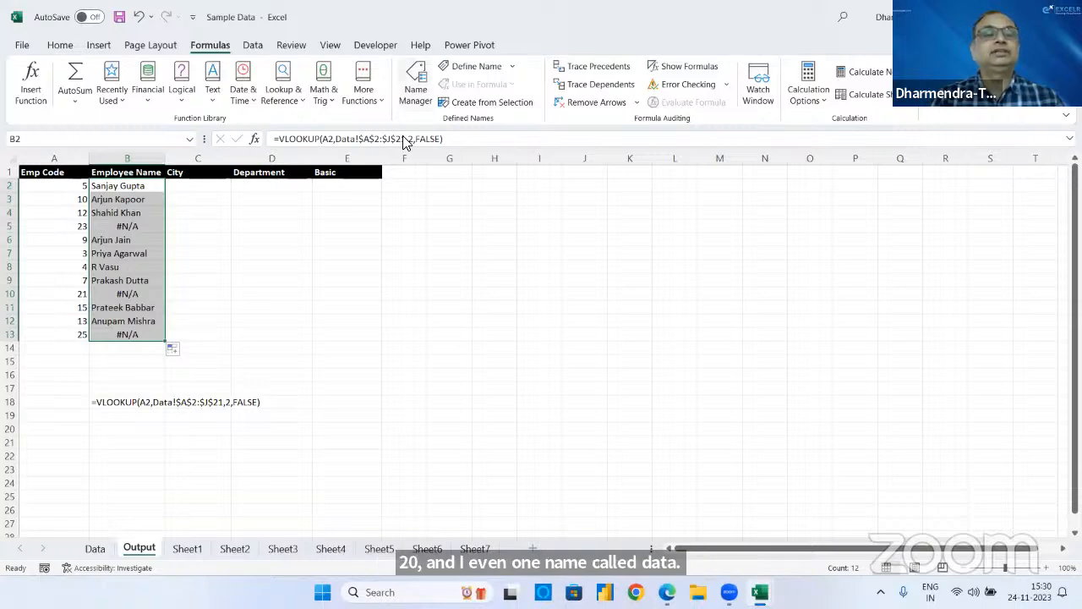
- Wrap the B2 lookup in IFERROR with " " as the error value and fill it down to B13
{"action": "left_click", "coordinate": [428, 66]}
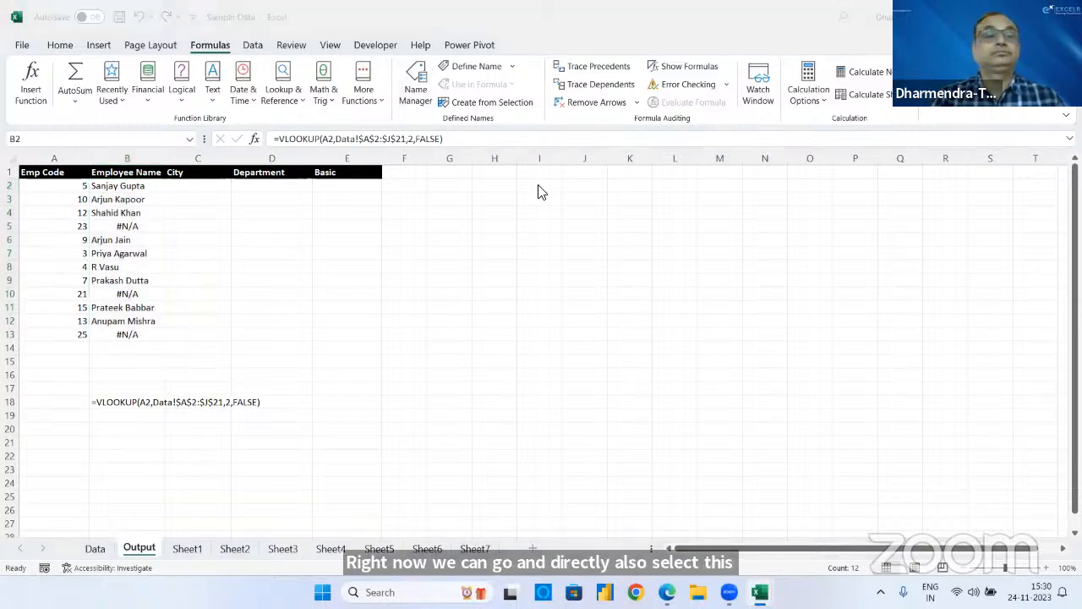
{"action": "left_click", "coordinate": [136, 185]}
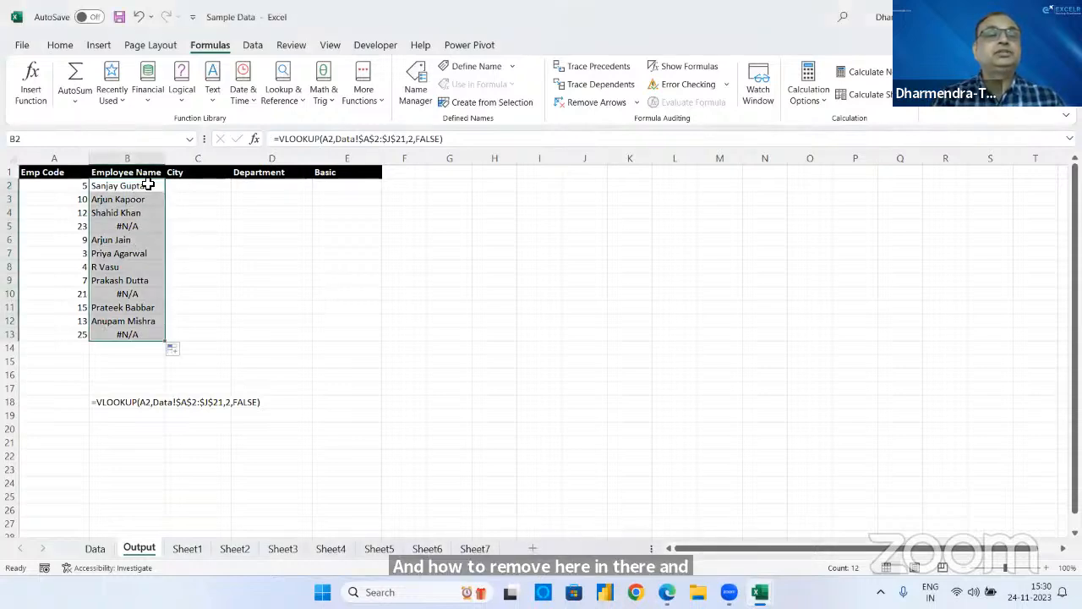
{"action": "left_click", "coordinate": [142, 186]}
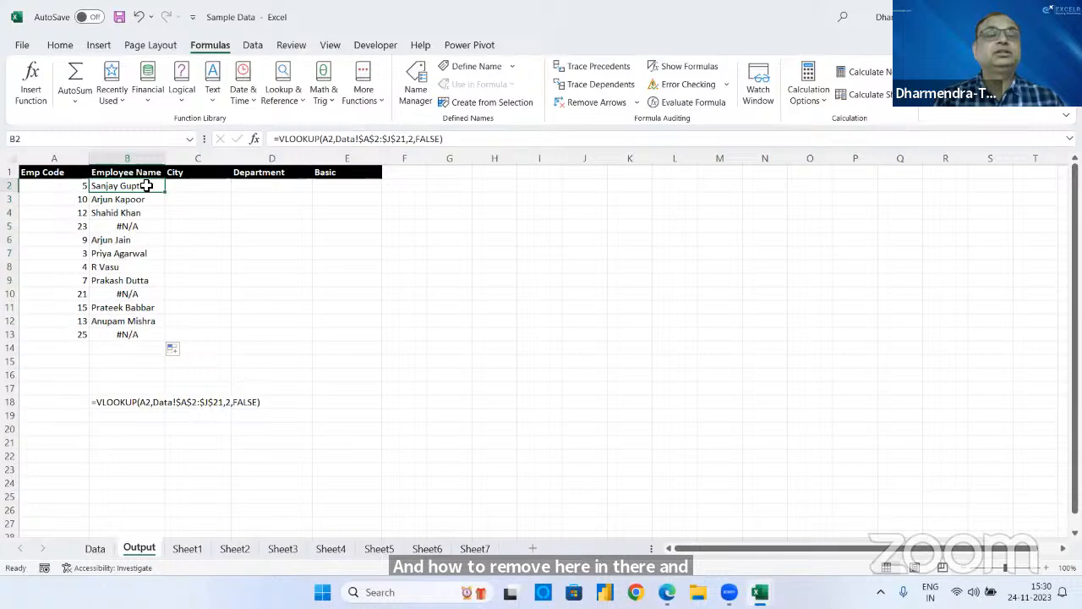
{"action": "left_click", "coordinate": [279, 139]}
{"action": "type", "text": "Ife"}
{"action": "key", "text": "Tab"}
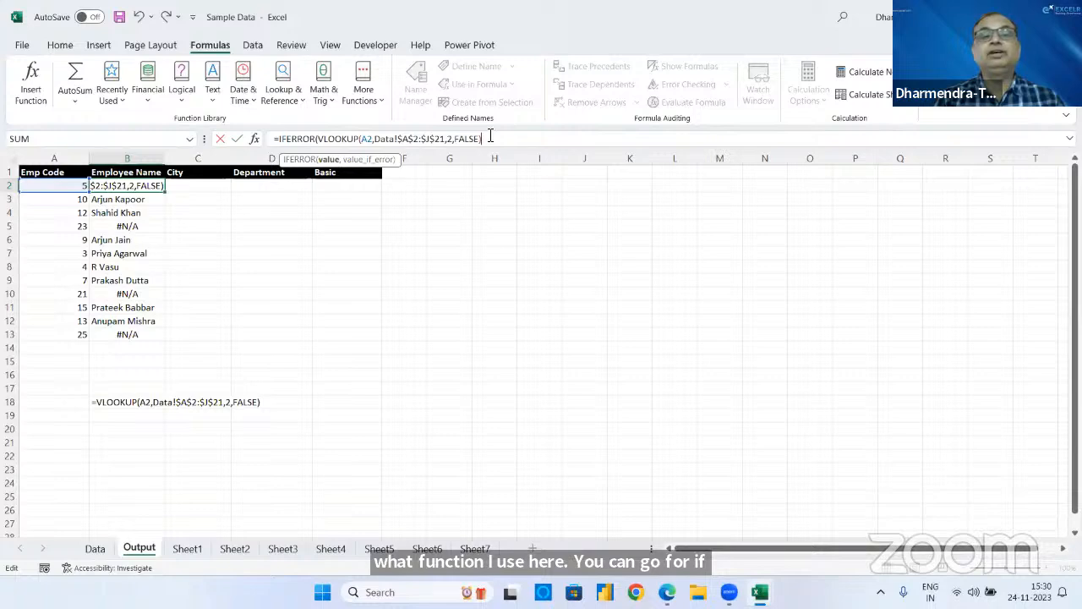
{"action": "type", "text": ","}
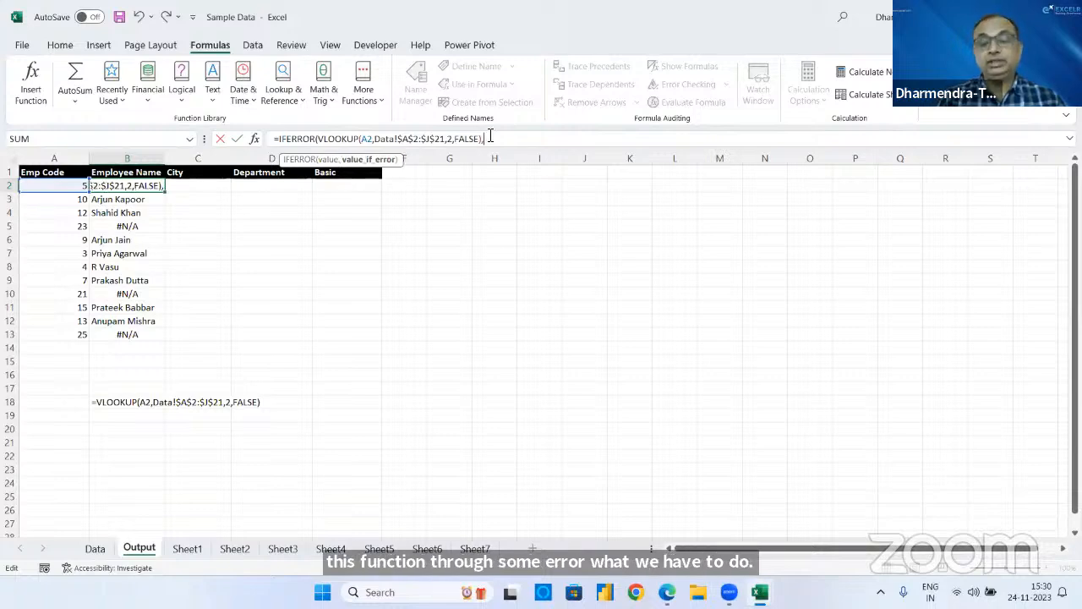
{"action": "type", "text": "\" \")"}
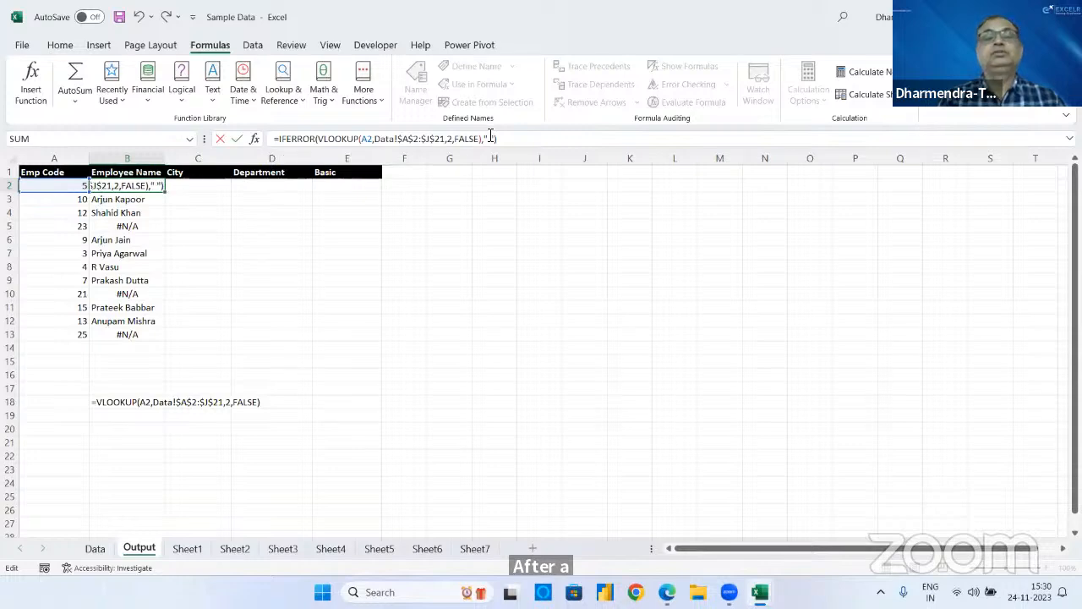
{"action": "key", "text": "Return"}
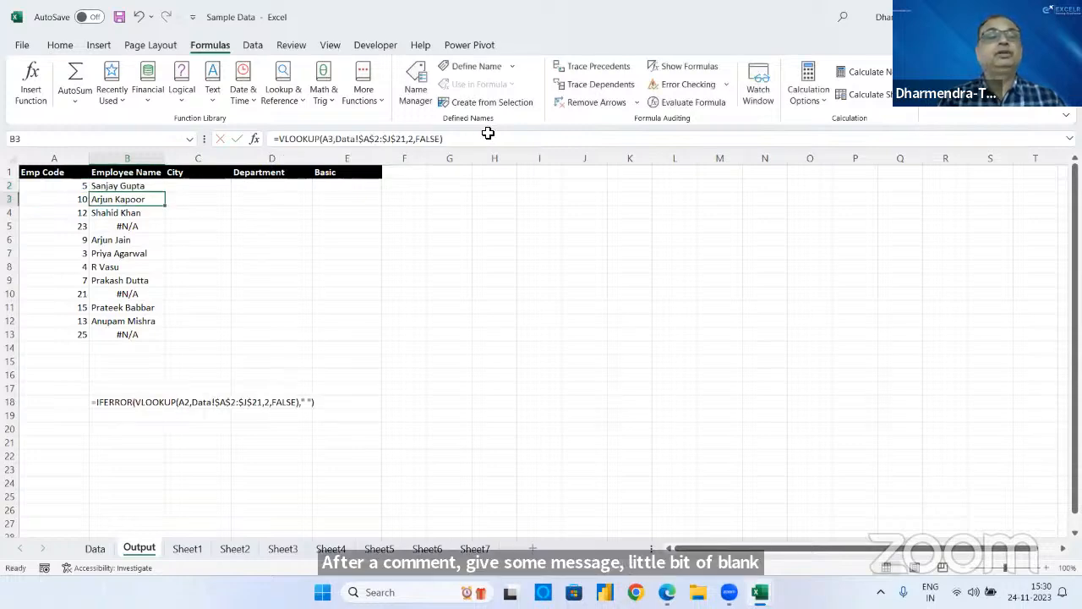
{"action": "left_click", "coordinate": [156, 187]}
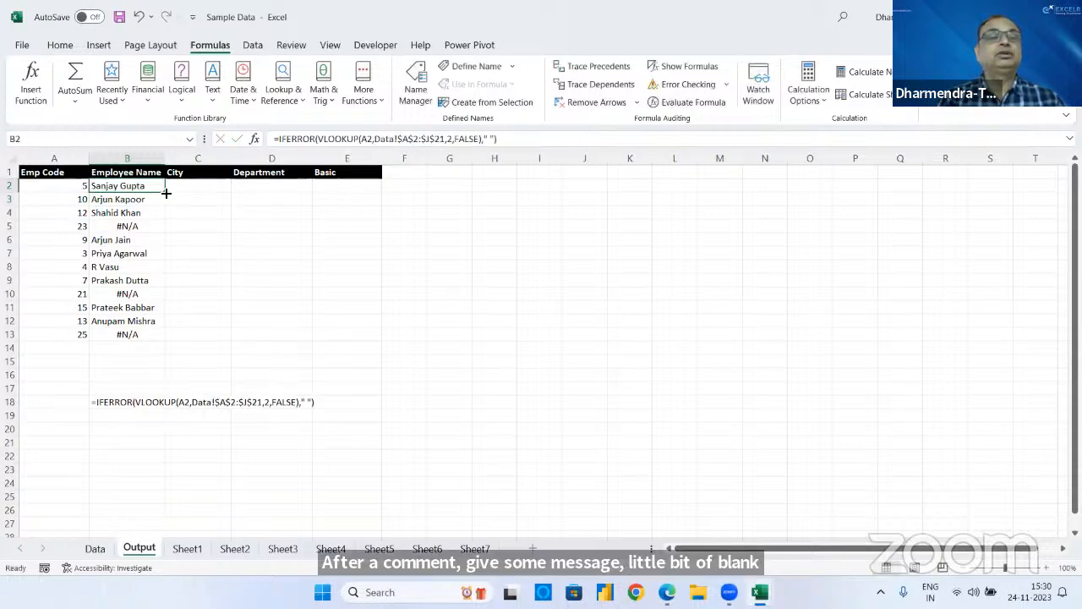
{"action": "double_click", "coordinate": [165, 191]}
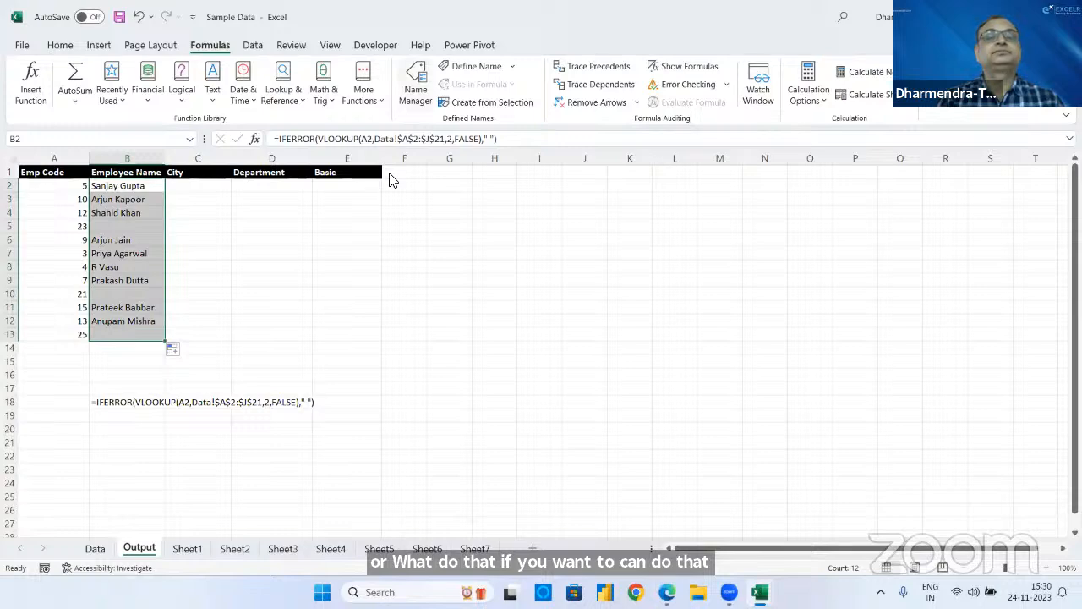
{"action": "left_click", "coordinate": [427, 84]}
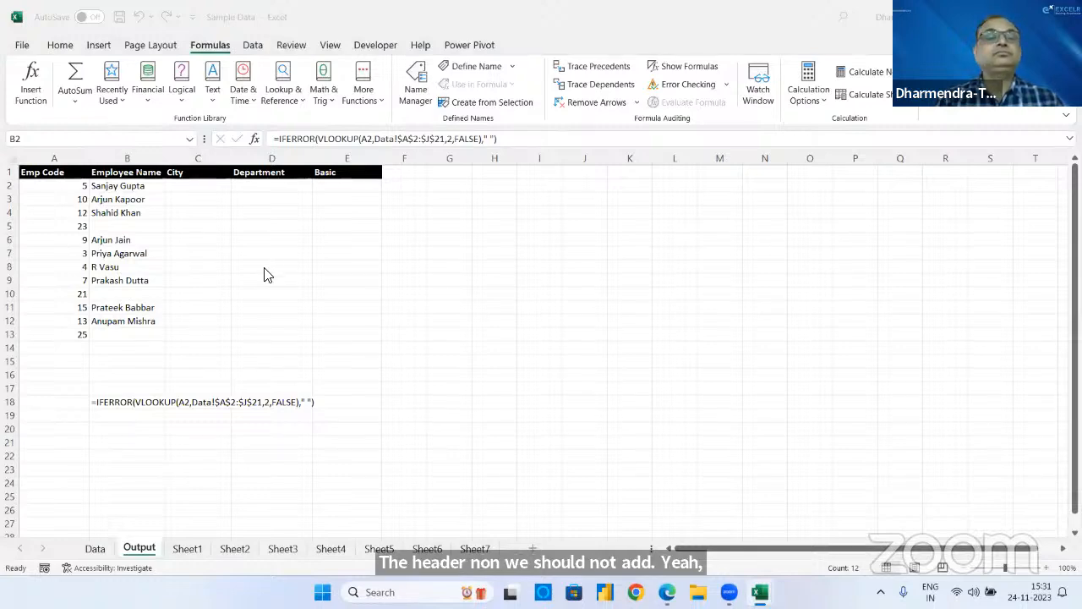
{"action": "key", "text": "ctrl+shift+Down"}
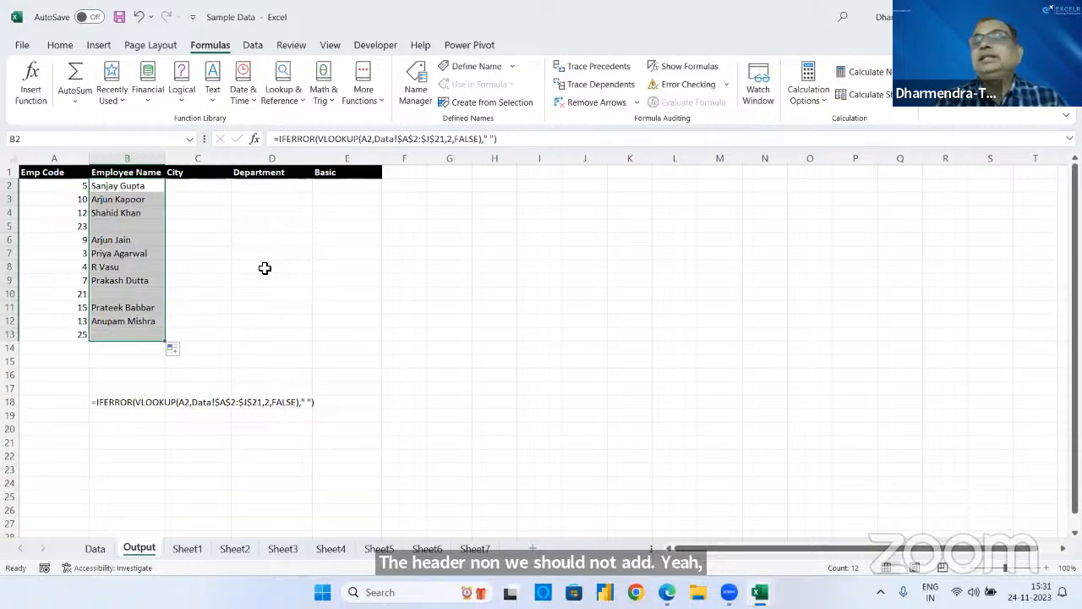
- Start a VLOOKUP in C2 of the Output sheet that looks up A2 in the absolute range Data!$A$2:$J$21
{"action": "left_click", "coordinate": [213, 197]}
{"action": "left_click", "coordinate": [212, 187]}
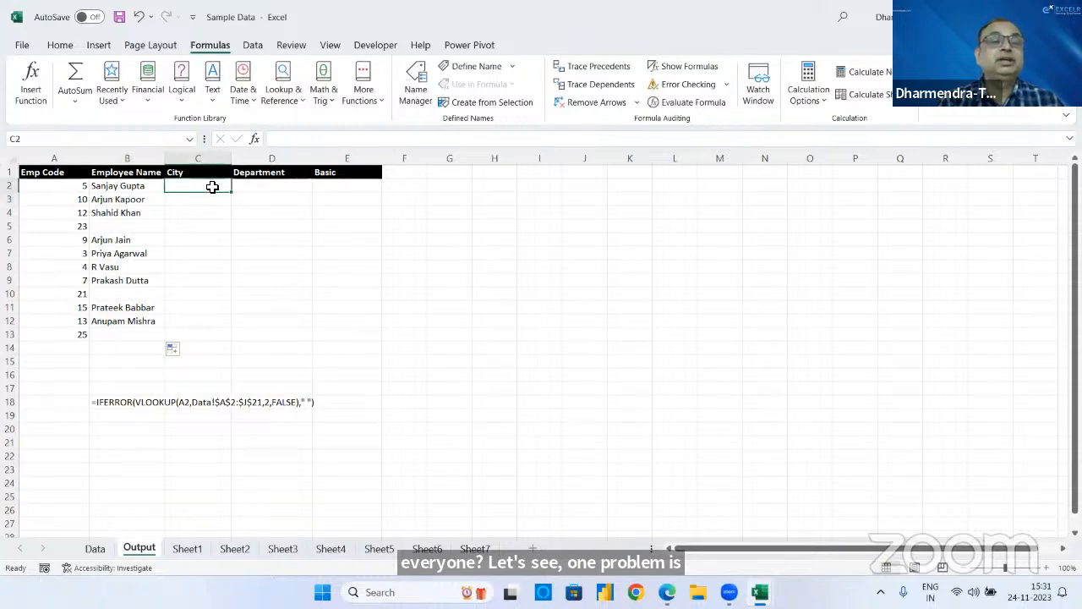
{"action": "type", "text": "=vlo"}
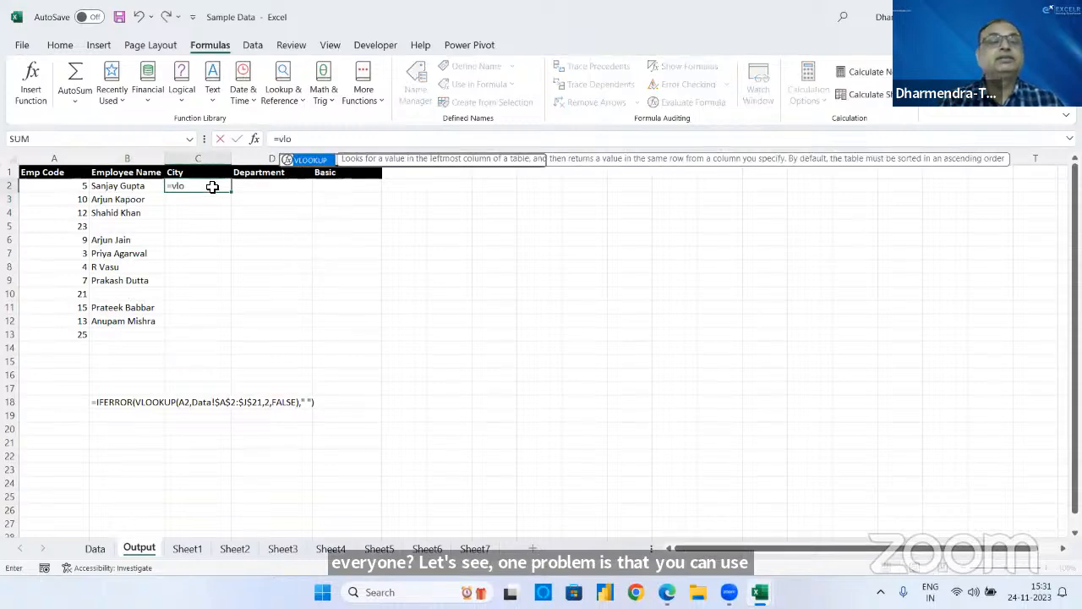
{"action": "key", "text": "Tab"}
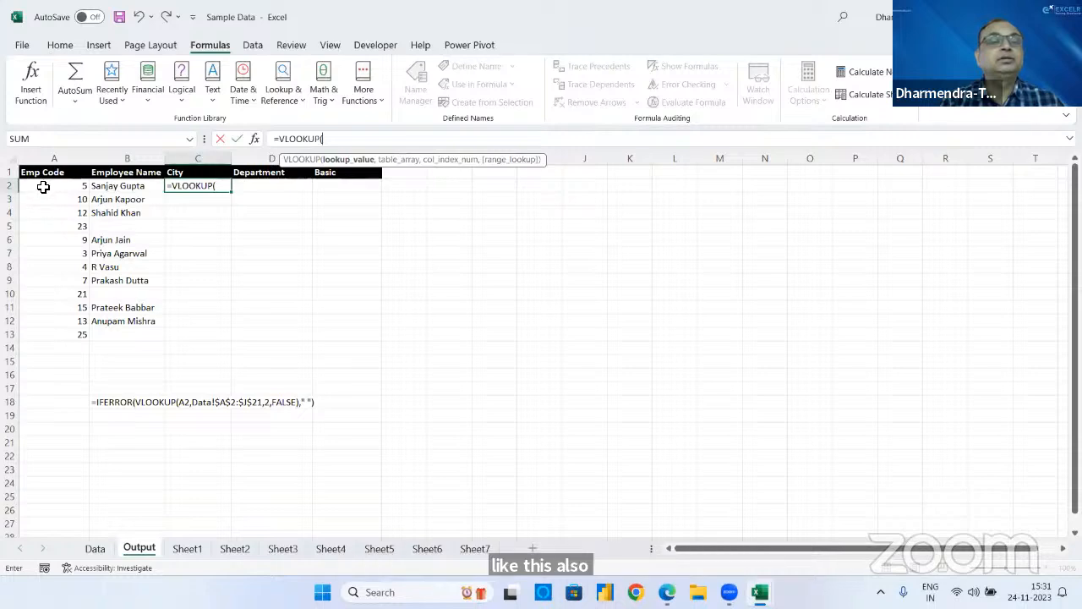
{"action": "left_click", "coordinate": [43, 187]}
{"action": "type", "text": ","}
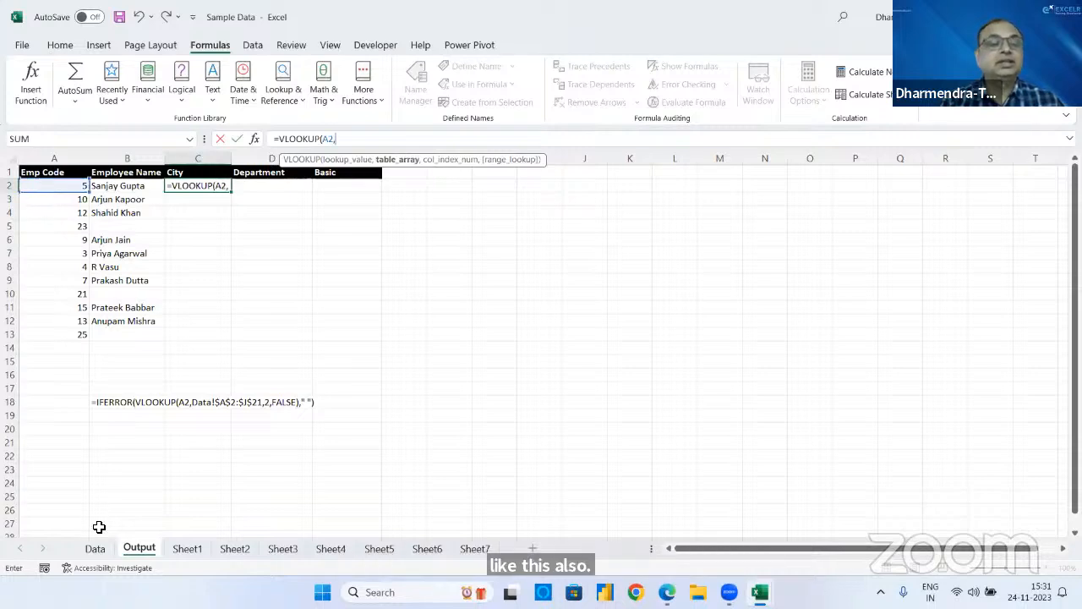
{"action": "left_click", "coordinate": [93, 551]}
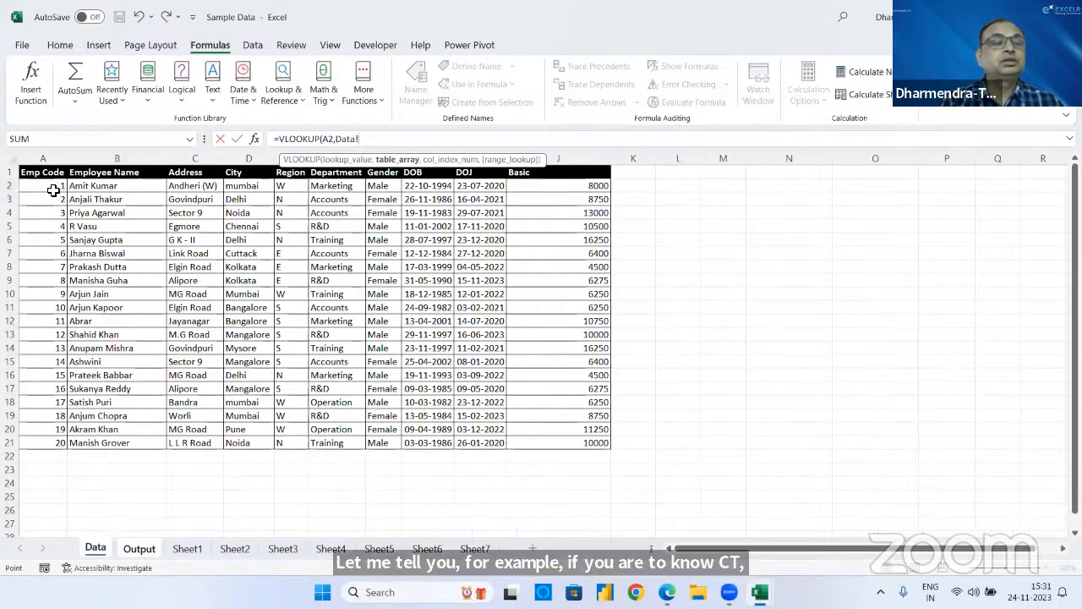
{"action": "left_click_drag", "start_coordinate": [60, 186], "coordinate": [384, 307]}
{"action": "left_click_drag", "start_coordinate": [537, 344], "coordinate": [597, 442]}
{"action": "left_click_drag", "start_coordinate": [358, 138], "coordinate": [405, 138]}
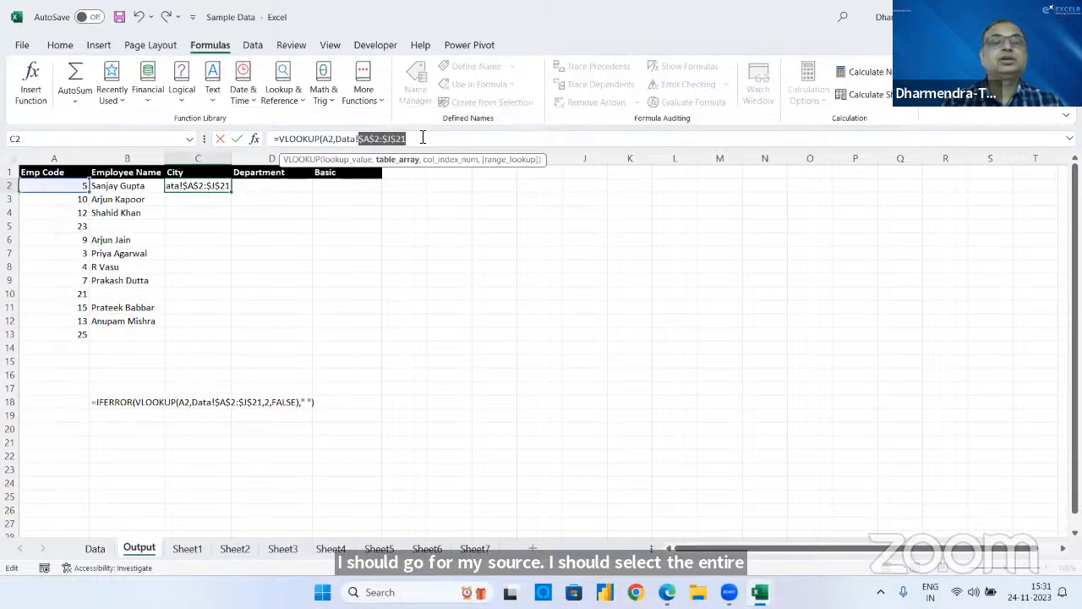
{"action": "key", "text": "F4"}
{"action": "type", "text": ","}
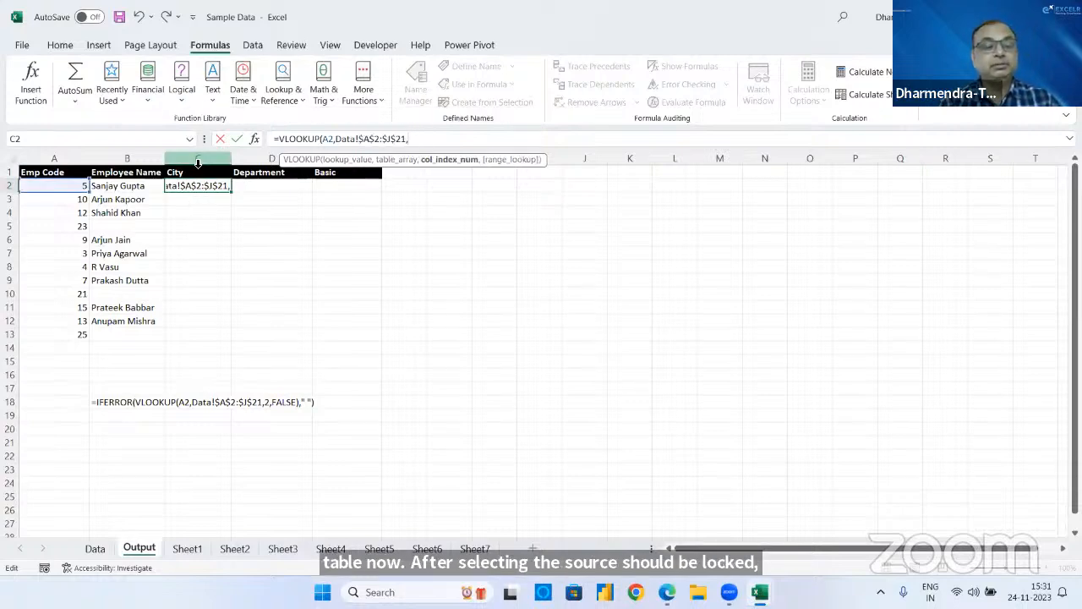
- Complete the C2 lookup with column index 4 and FALSE for an exact match, and fill it down to C13
{"action": "type", "text": "4,"}
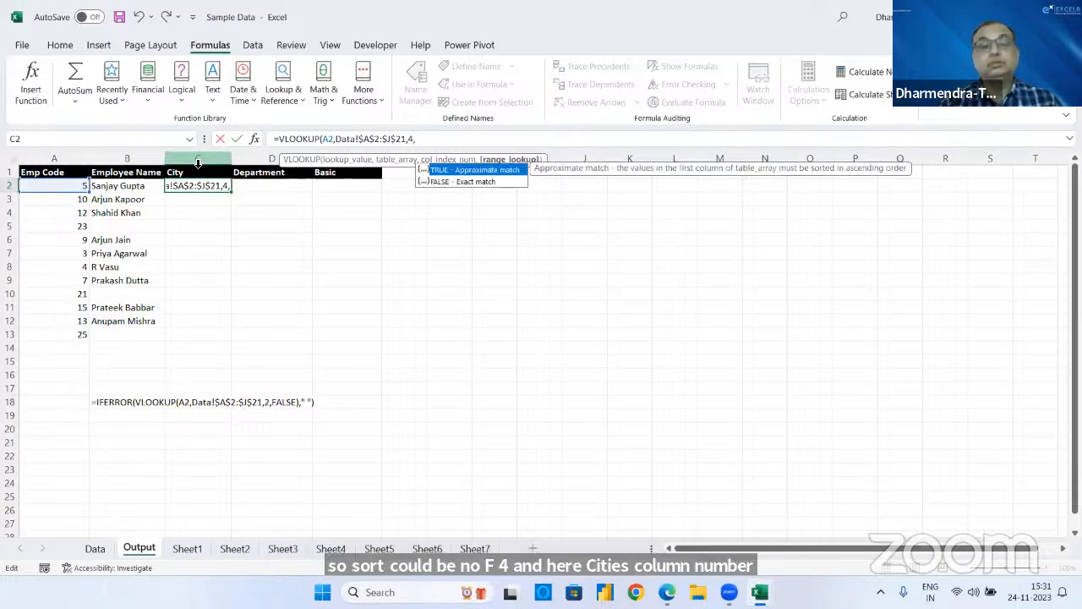
{"action": "key", "text": "Down"}
{"action": "key", "text": "Tab"}
{"action": "key", "text": "Return"}
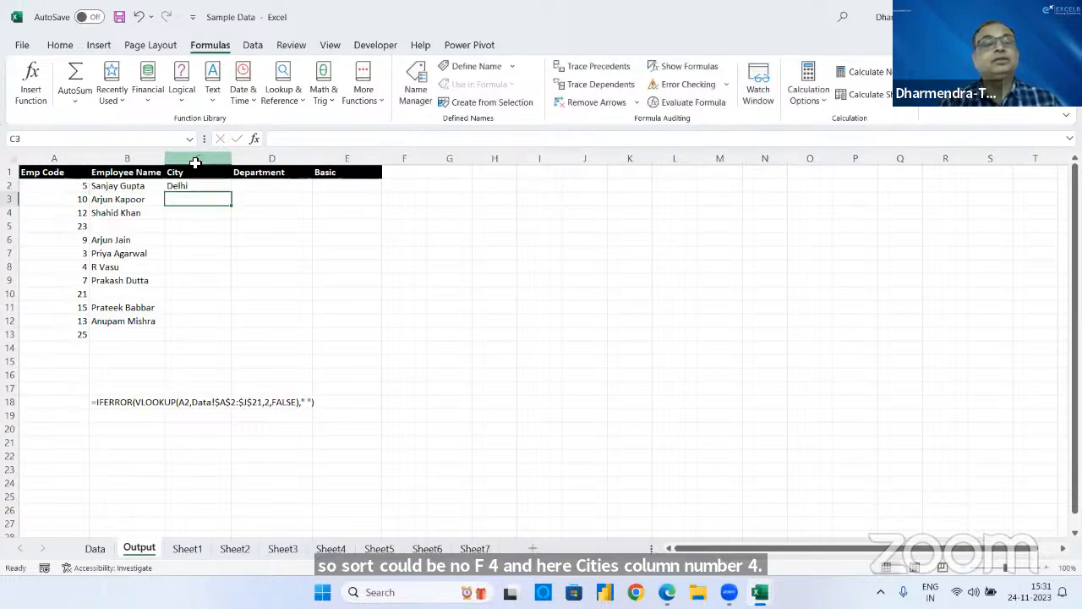
{"action": "left_click", "coordinate": [217, 187]}
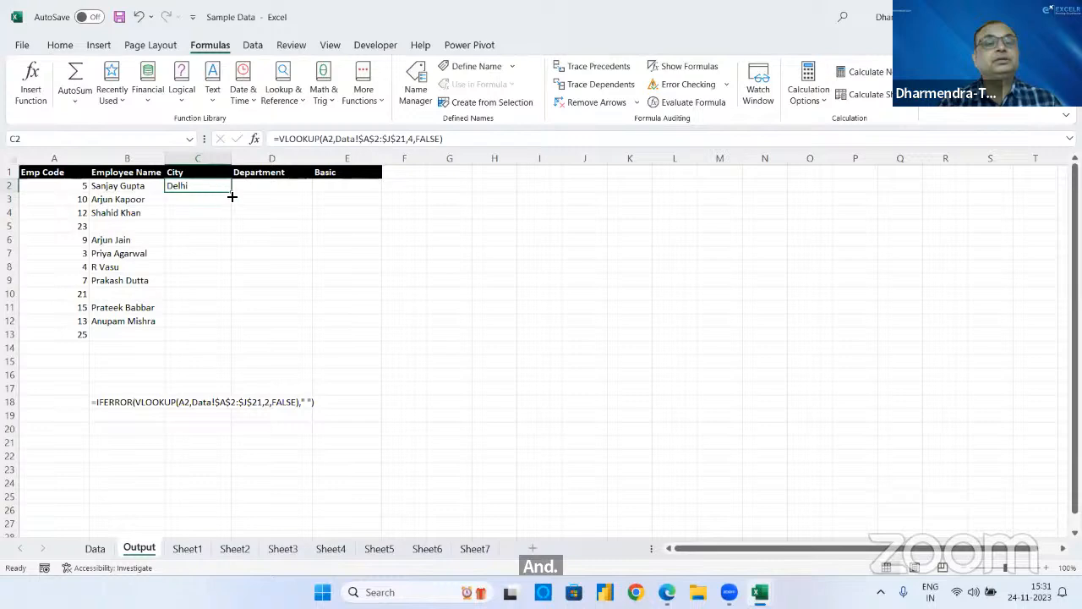
{"action": "double_click", "coordinate": [231, 193]}
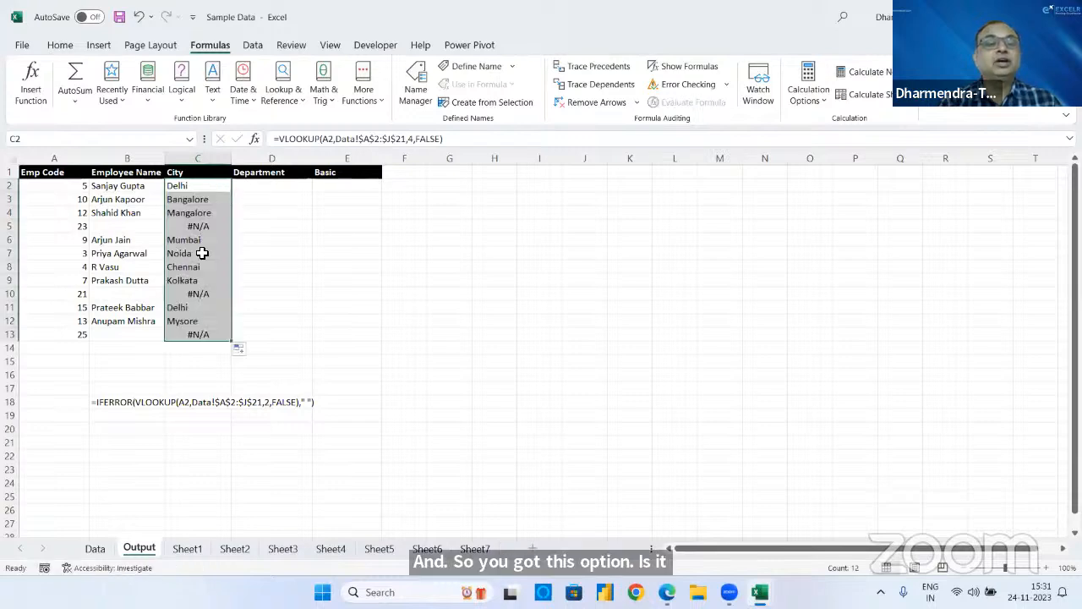
- Wrap the C2 lookup in IFNA with " " as the value for #N/A results and fill it down to C13
{"action": "left_click", "coordinate": [282, 142]}
{"action": "type", "text": "ifna"}
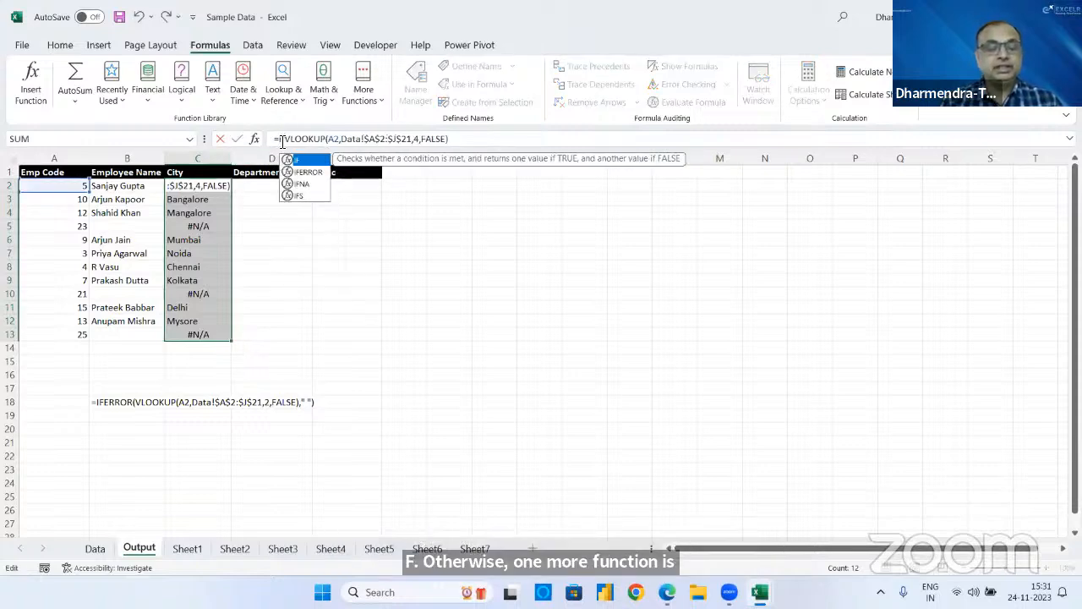
{"action": "key", "text": "Tab"}
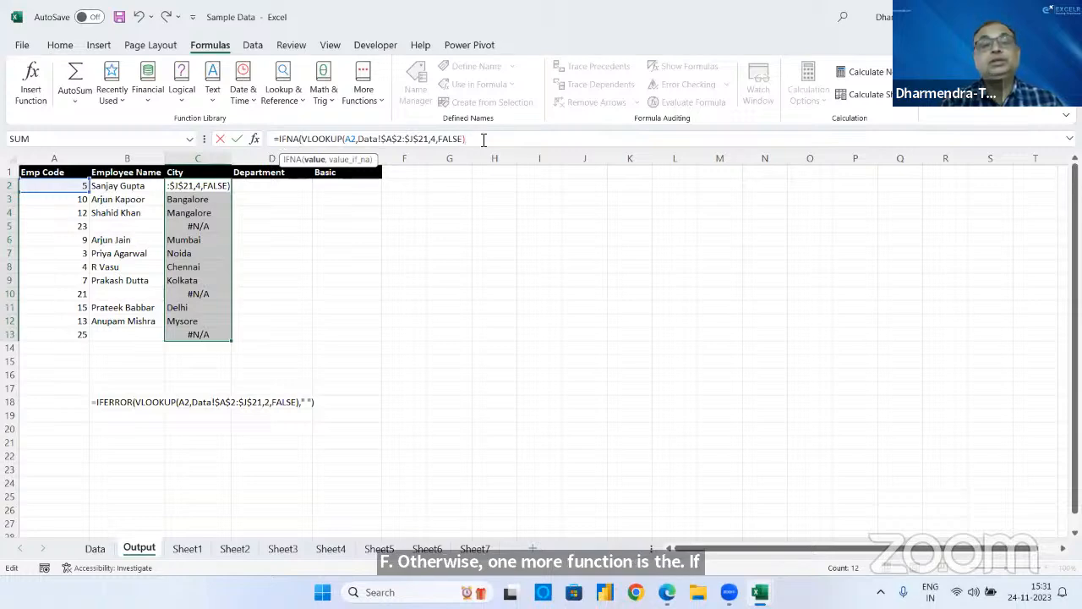
{"action": "type", "text": ",\" \""}
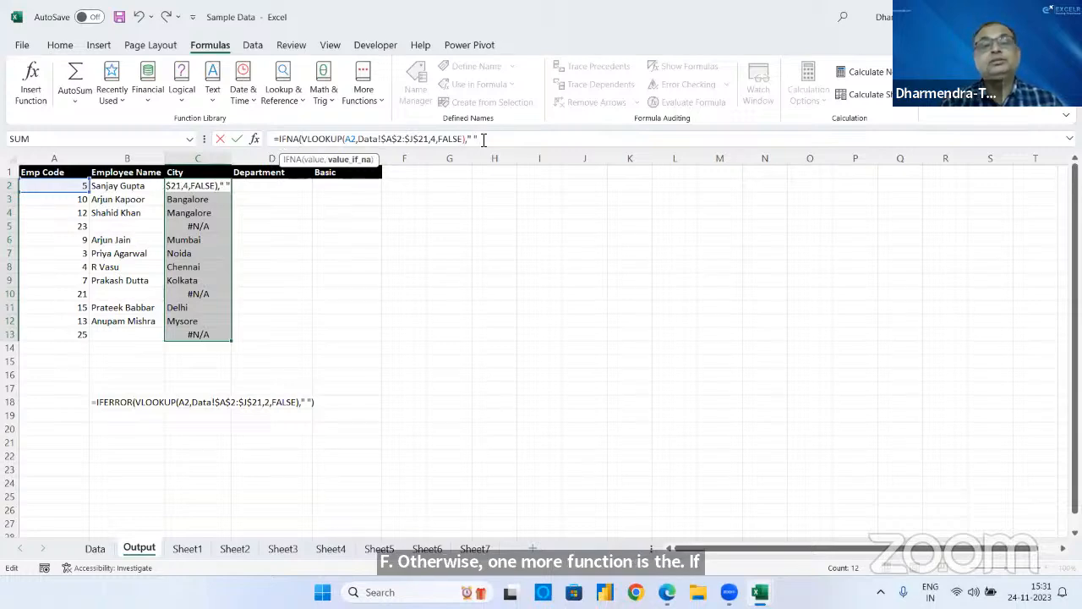
{"action": "type", "text": ")"}
{"action": "key", "text": "Return"}
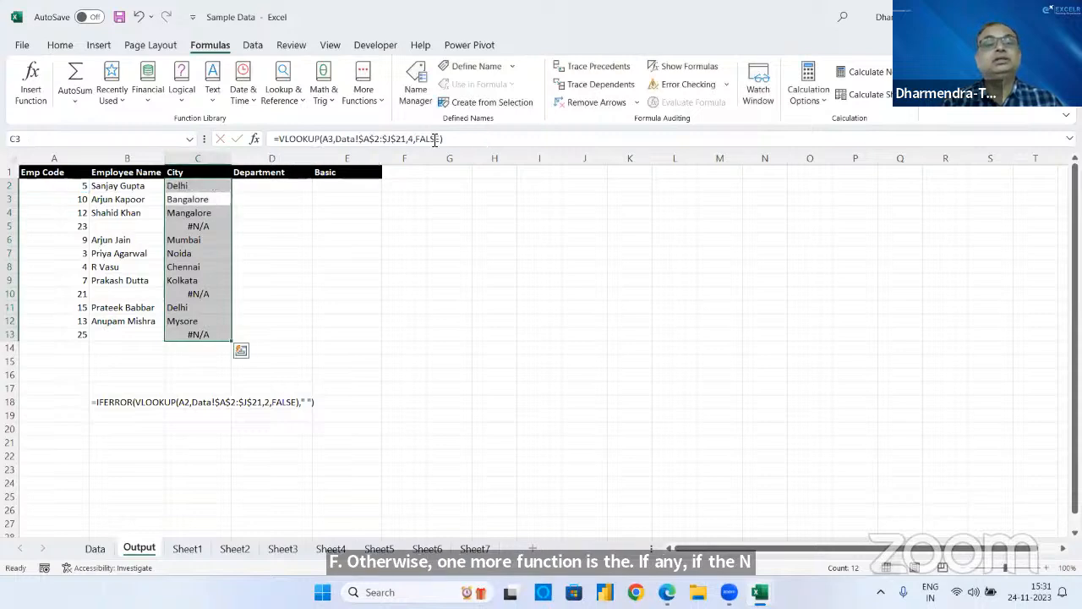
{"action": "left_click", "coordinate": [202, 185]}
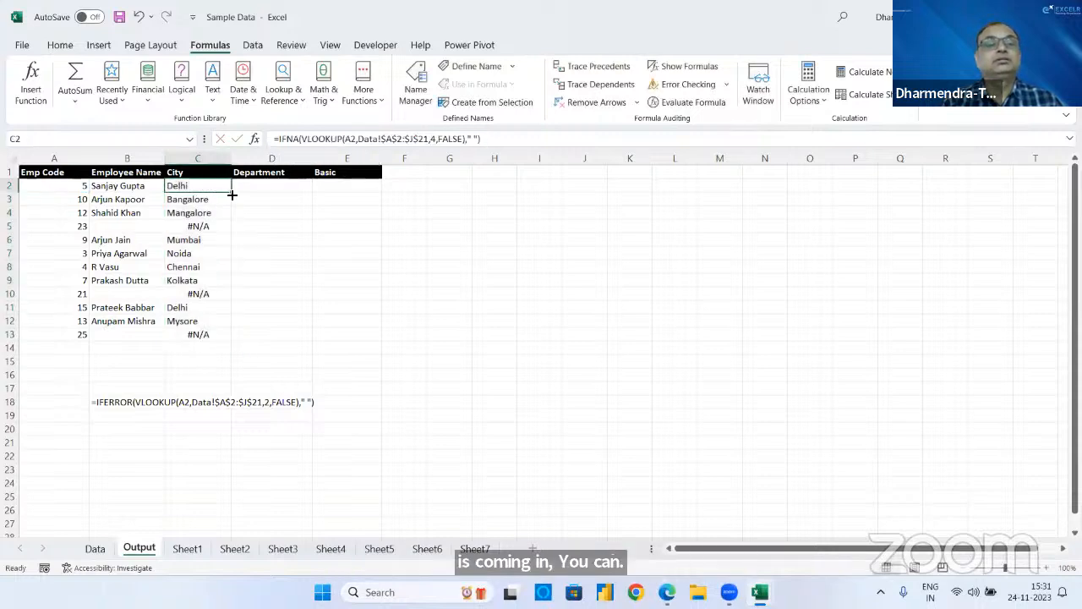
{"action": "double_click", "coordinate": [232, 194]}
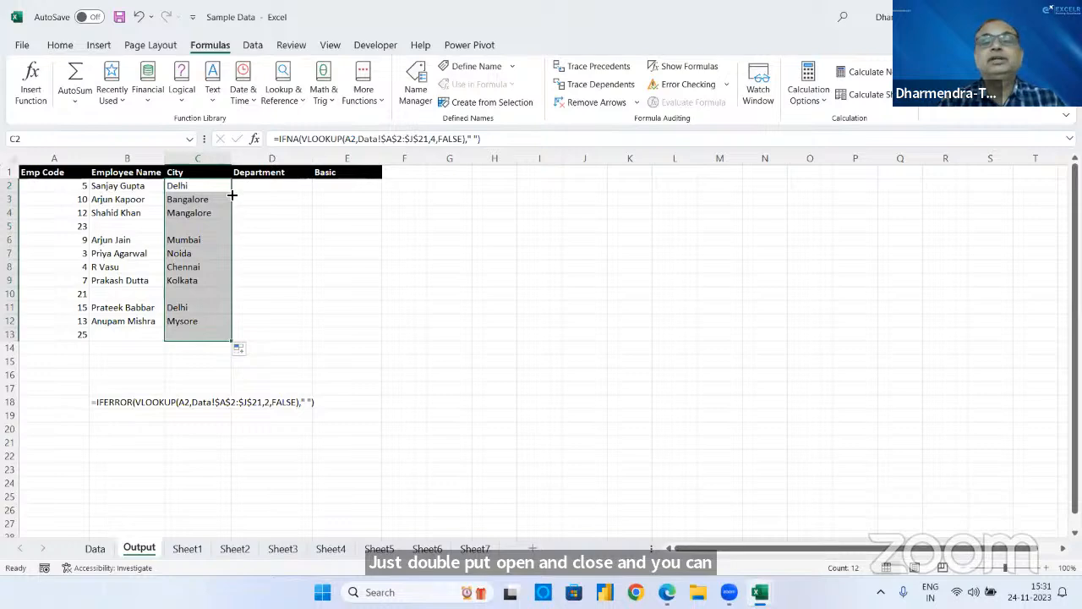
- Compare the IFERROR formula in B2 with the IFNA formula in C2
{"action": "left_click", "coordinate": [135, 196]}
{"action": "left_click", "coordinate": [217, 187]}
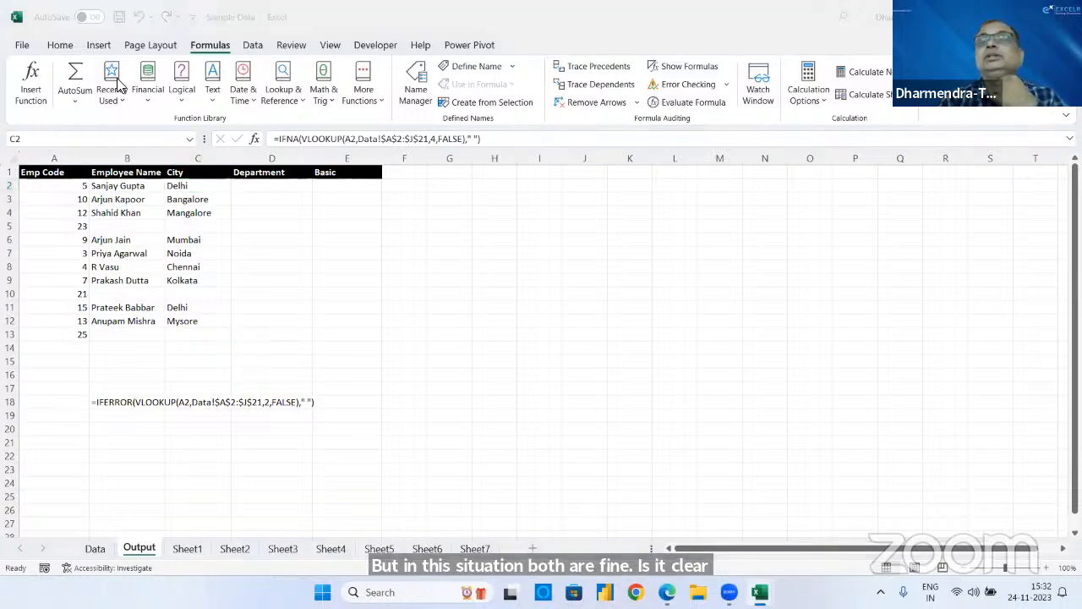
{"action": "left_click", "coordinate": [380, 233]}
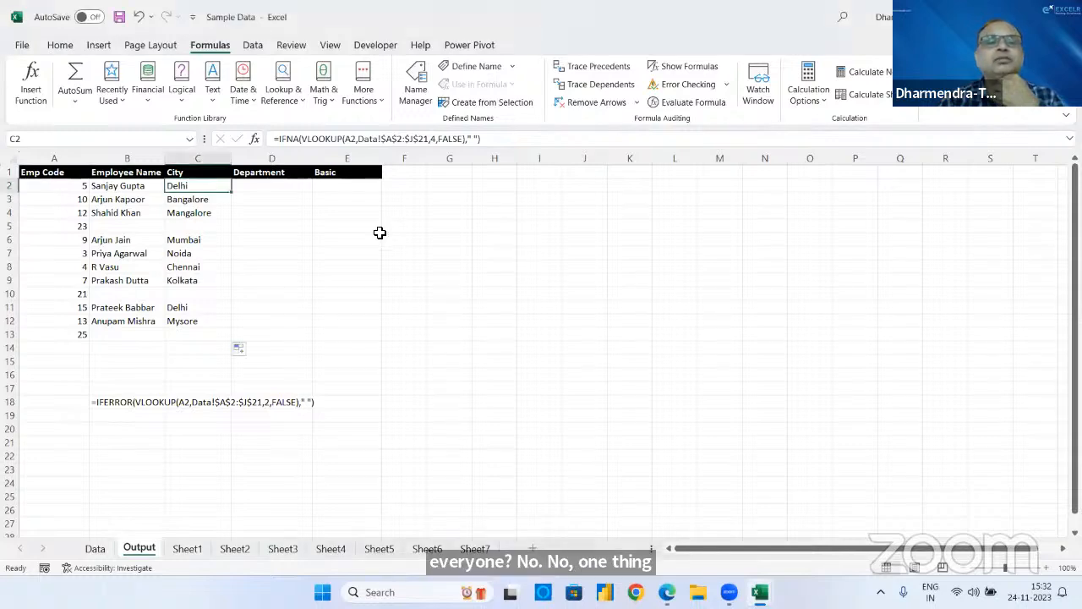
- Examine the Data sheet's employee code, name, city, department and basic column positions against the lookups in B2 and C2 of the Output sheet
{"action": "left_click", "coordinate": [94, 549]}
{"action": "left_click", "coordinate": [316, 327]}
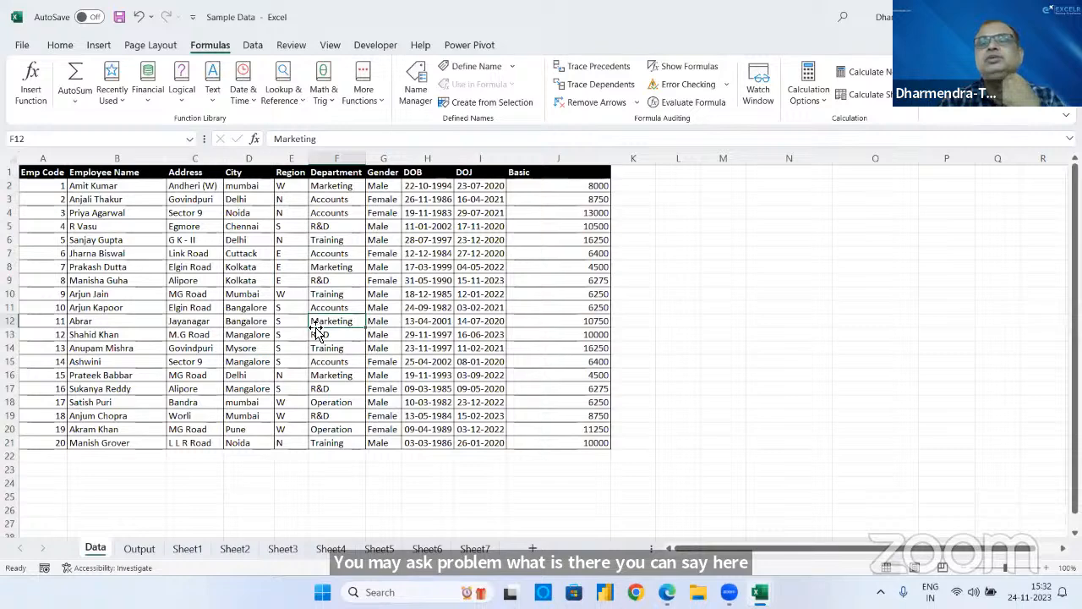
{"action": "left_click", "coordinate": [45, 159]}
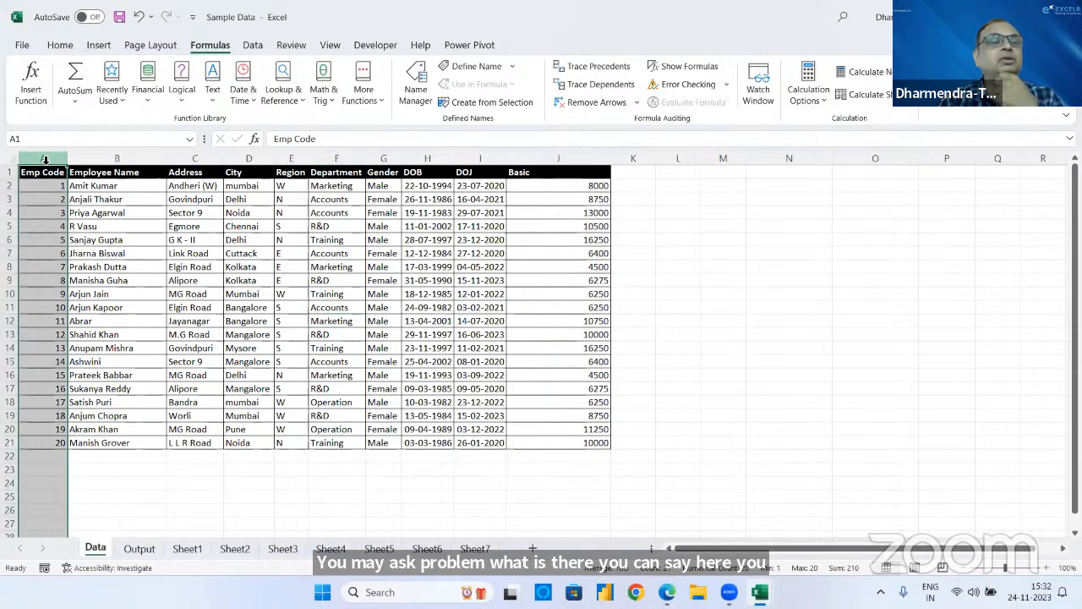
{"action": "left_click", "coordinate": [108, 159]}
{"action": "left_click", "coordinate": [250, 159]}
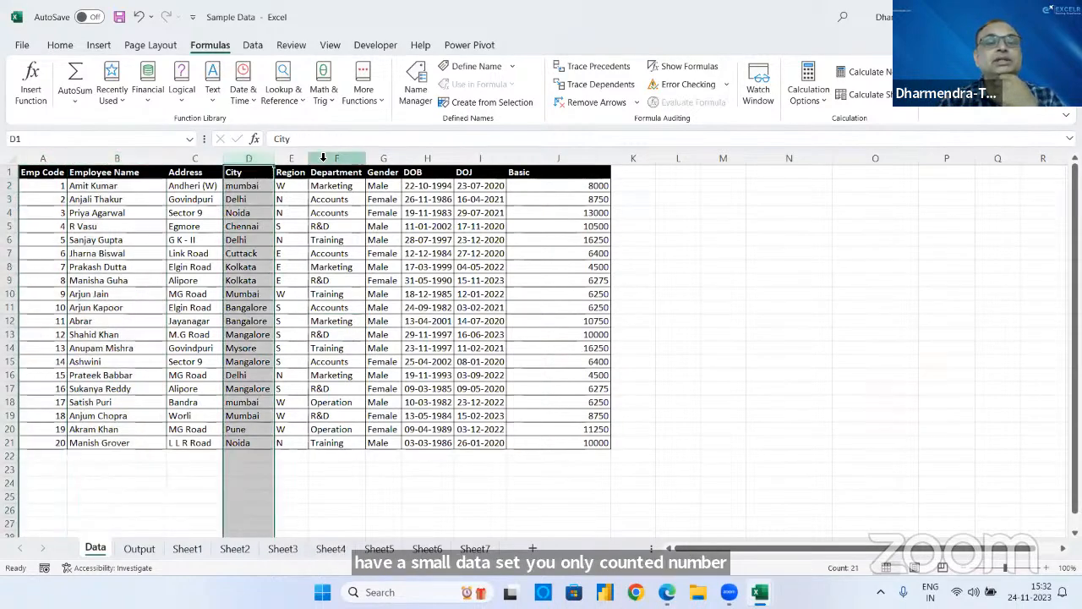
{"action": "left_click", "coordinate": [336, 158]}
{"action": "left_click", "coordinate": [596, 158]}
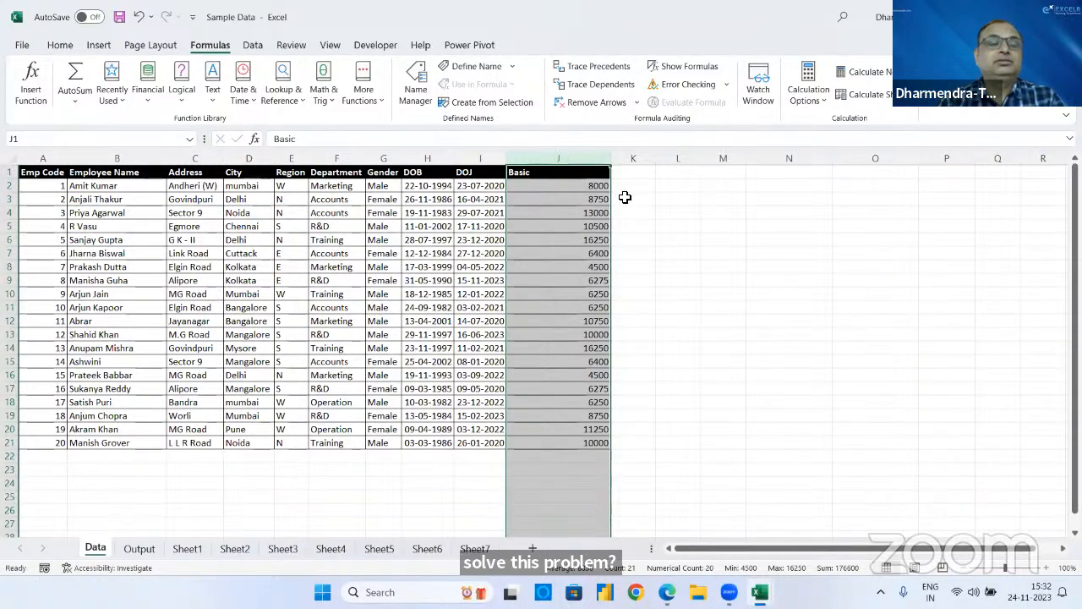
{"action": "left_click", "coordinate": [144, 548]}
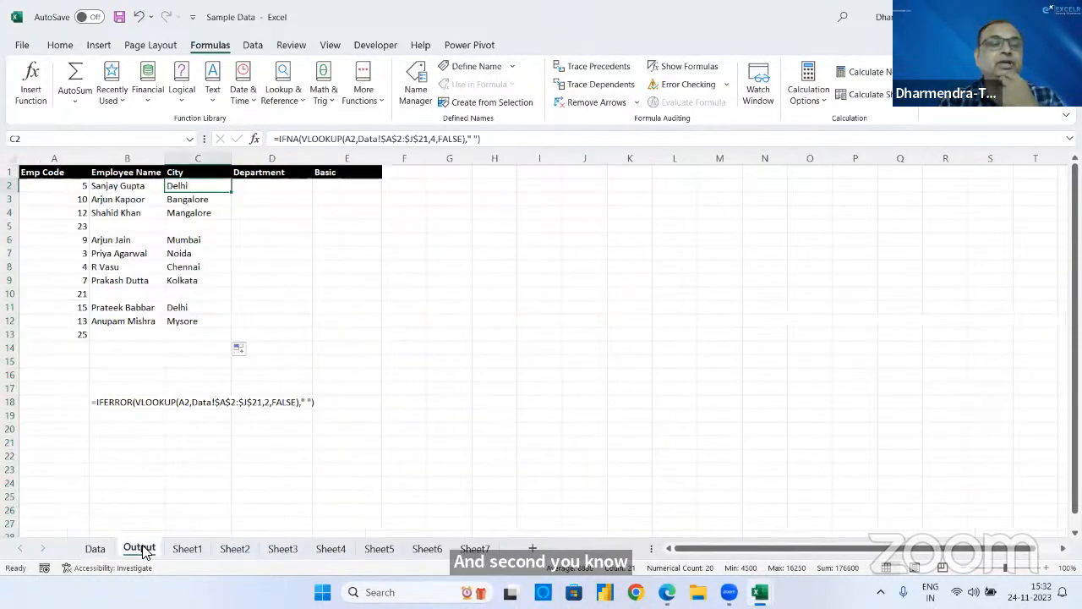
{"action": "left_click", "coordinate": [125, 186]}
{"action": "left_click", "coordinate": [173, 181]}
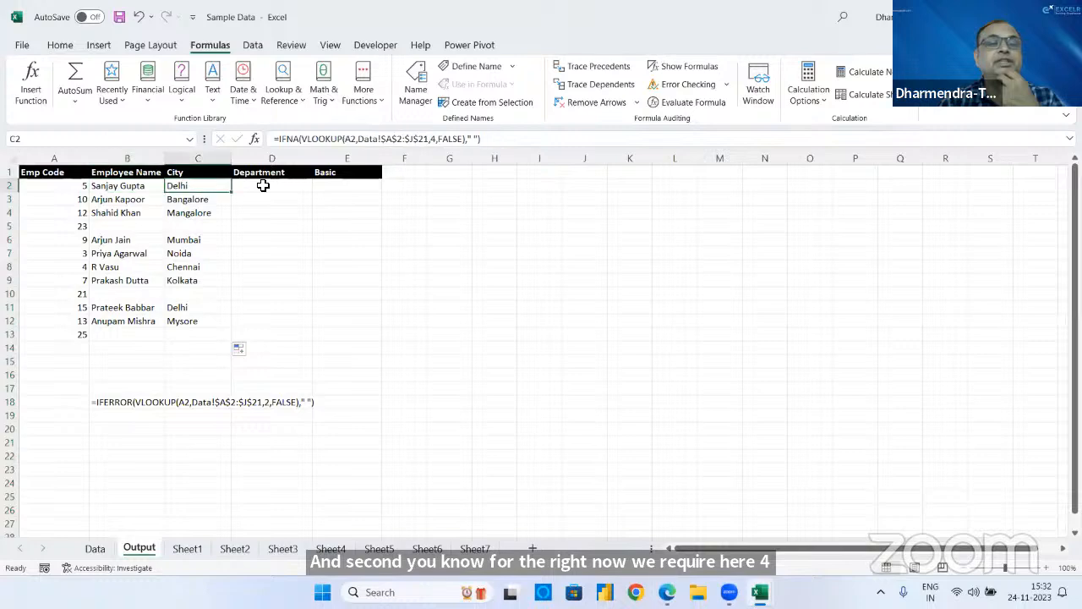
- Clear the old lookup results from B2:D12 and the sample formula in B18 on the Output sheet
{"action": "left_click", "coordinate": [265, 184]}
{"action": "left_click", "coordinate": [328, 185]}
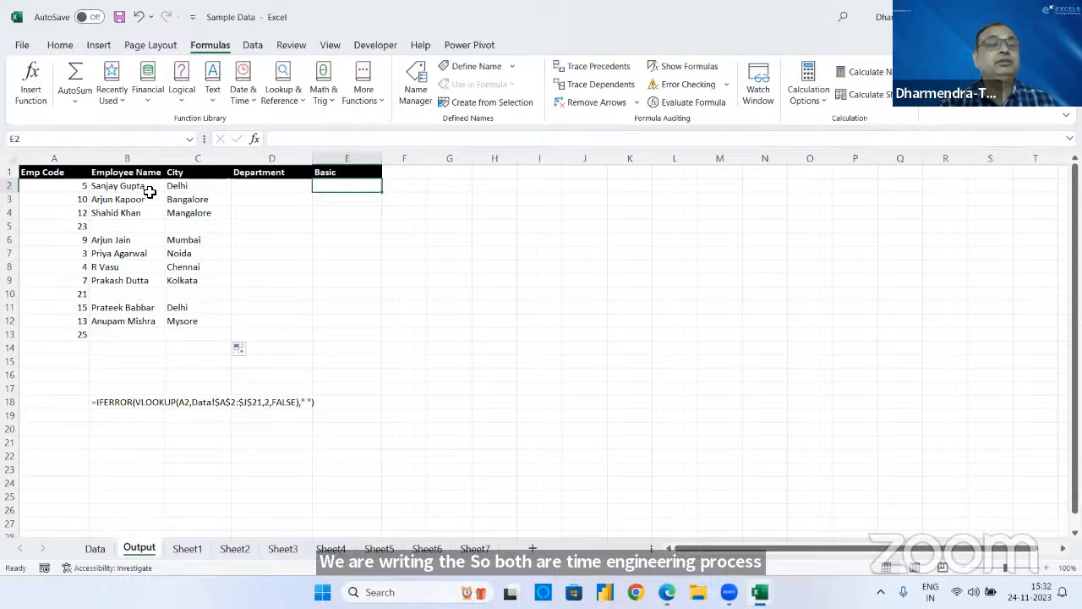
{"action": "left_click_drag", "start_coordinate": [144, 186], "coordinate": [145, 200]}
{"action": "left_click", "coordinate": [276, 322], "text": "shift"}
{"action": "key", "text": "Delete"}
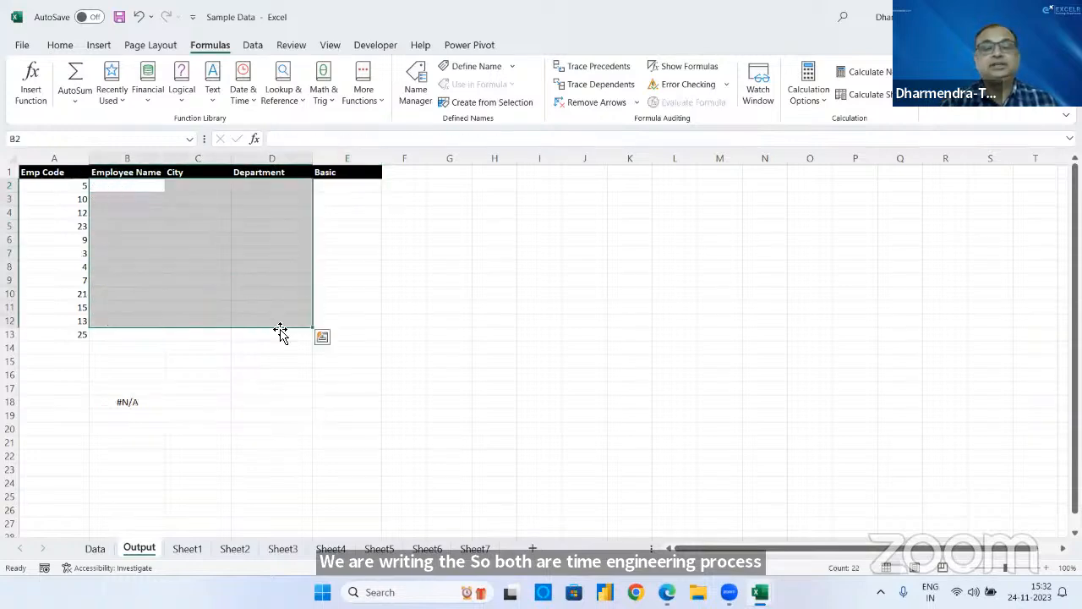
{"action": "left_click", "coordinate": [127, 186]}
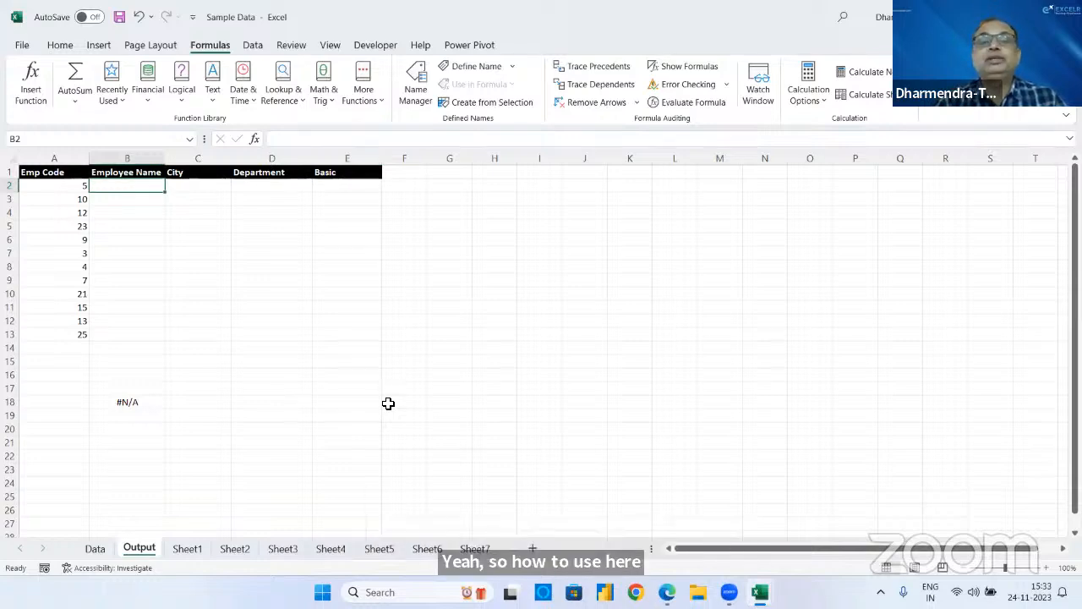
{"action": "left_click", "coordinate": [135, 402]}
{"action": "key", "text": "Delete"}
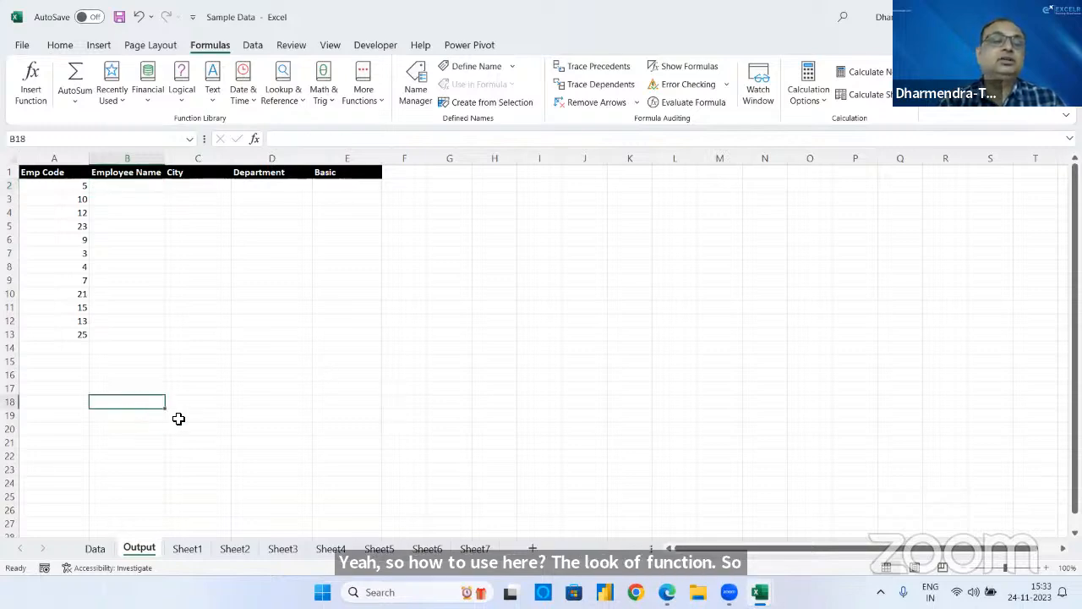
- Switch to the Data sheet holding the full employee table
{"action": "left_click", "coordinate": [100, 552]}
{"action": "left_click", "coordinate": [64, 497]}
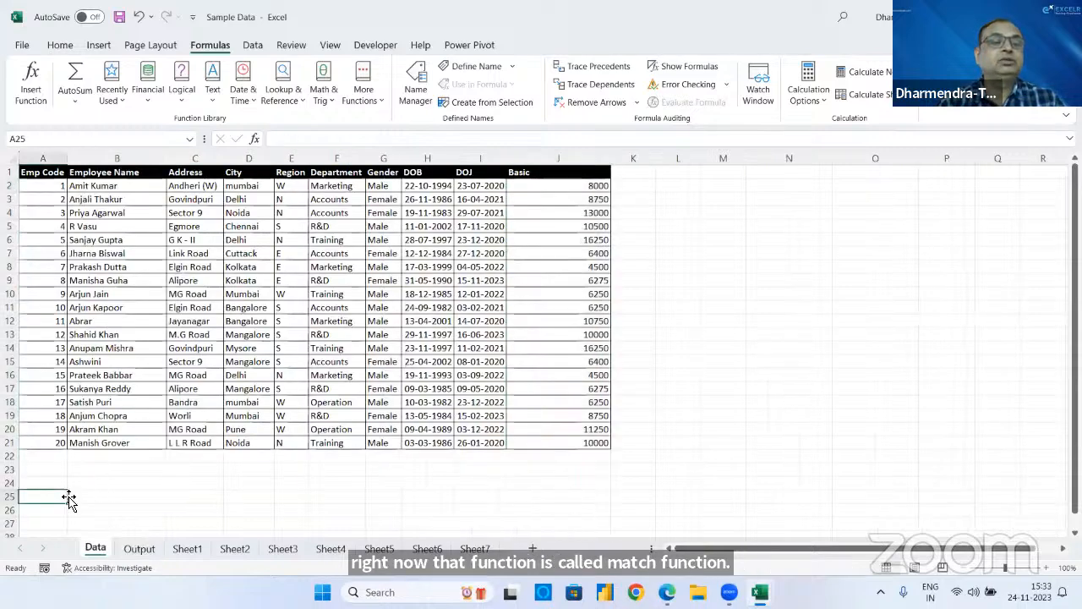
- Insert a blank row above the Data sheet's header row and undo the insertion
{"action": "left_click", "coordinate": [54, 173]}
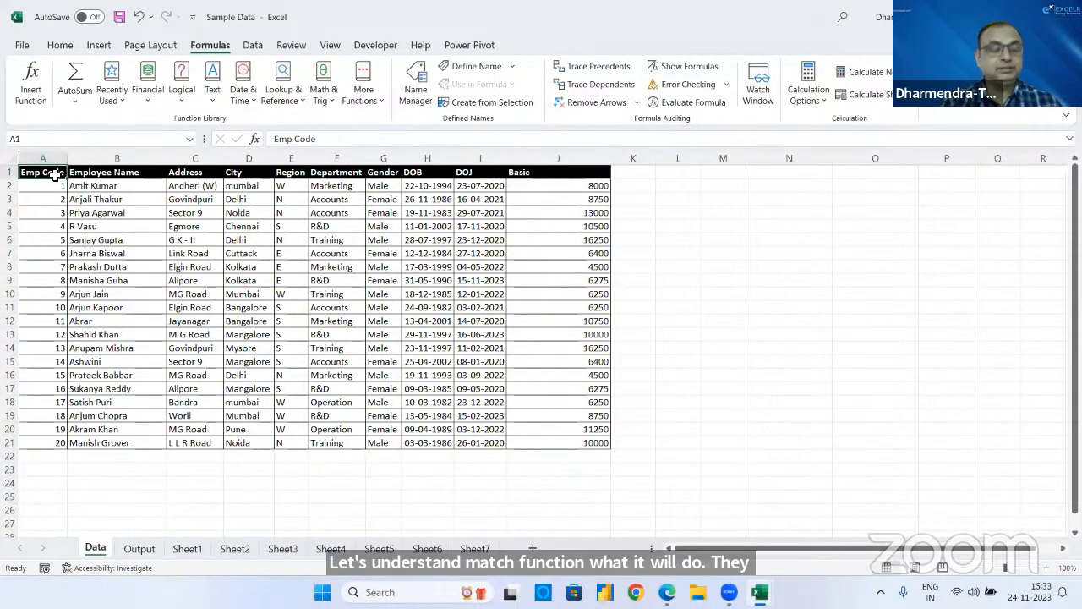
{"action": "key", "text": "alt+i"}
{"action": "key", "text": "r"}
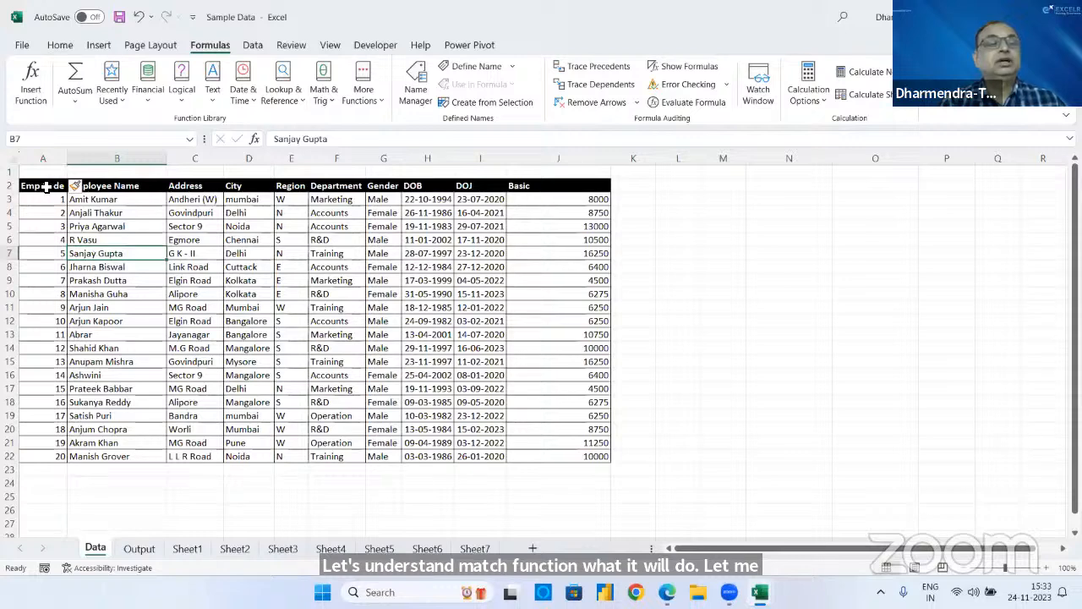
{"action": "left_click_drag", "start_coordinate": [49, 183], "coordinate": [568, 186]}
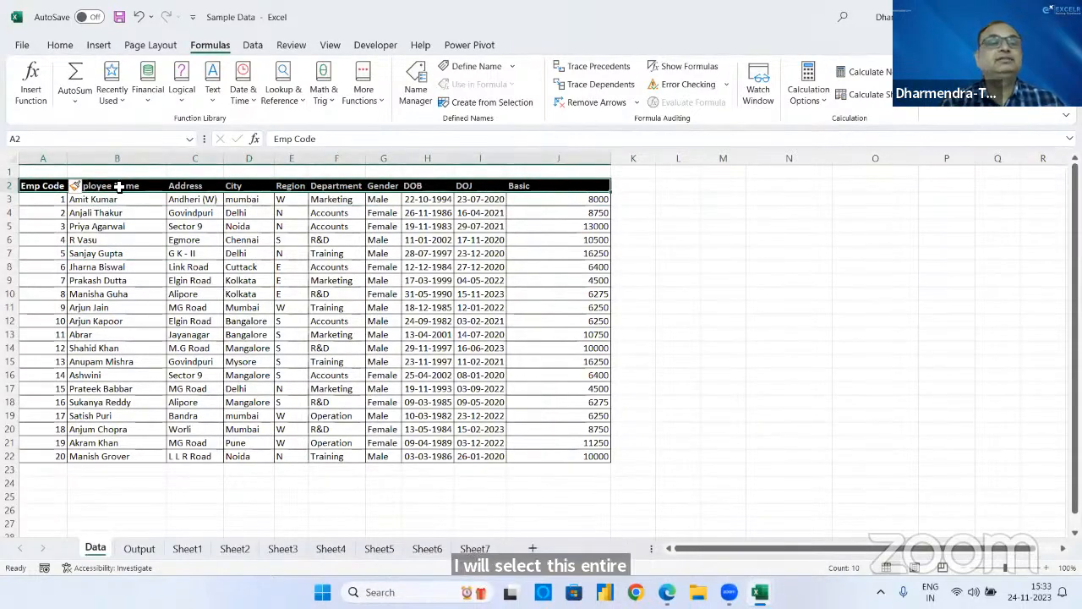
{"action": "key", "text": "ctrl+z"}
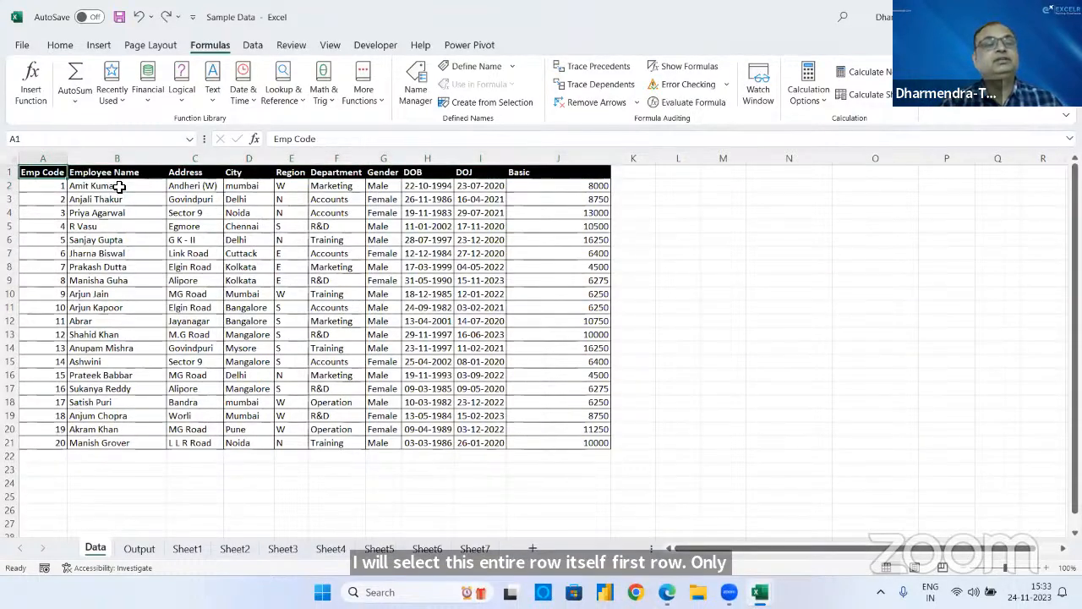
- Define the workbook name HEAD for the header row A1:J1 of the Data sheet
{"action": "left_click", "coordinate": [108, 227]}
{"action": "left_click_drag", "start_coordinate": [51, 172], "coordinate": [580, 173]}
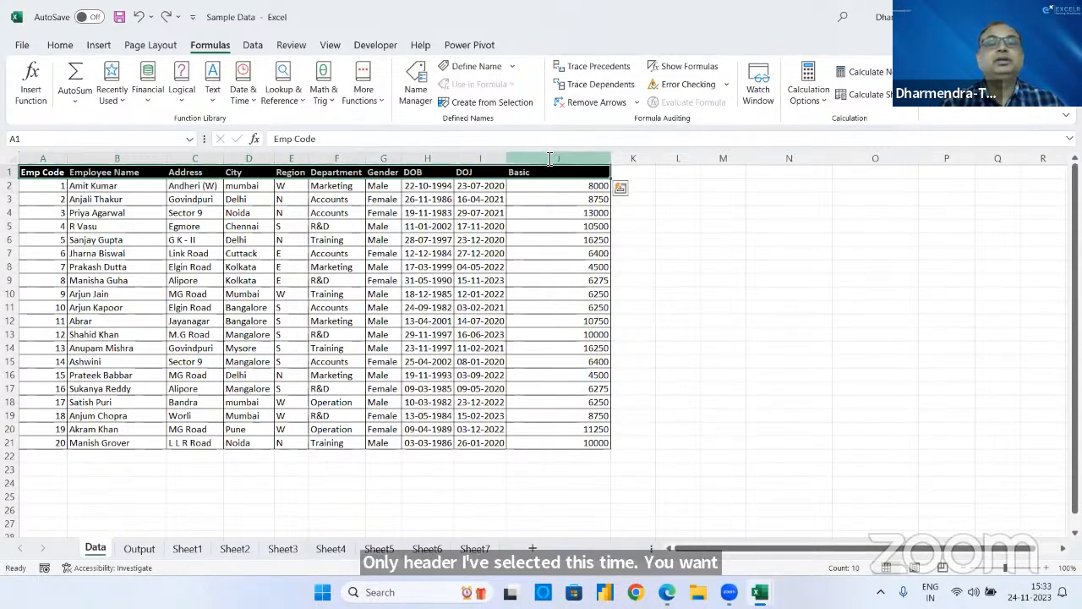
{"action": "left_click", "coordinate": [479, 68]}
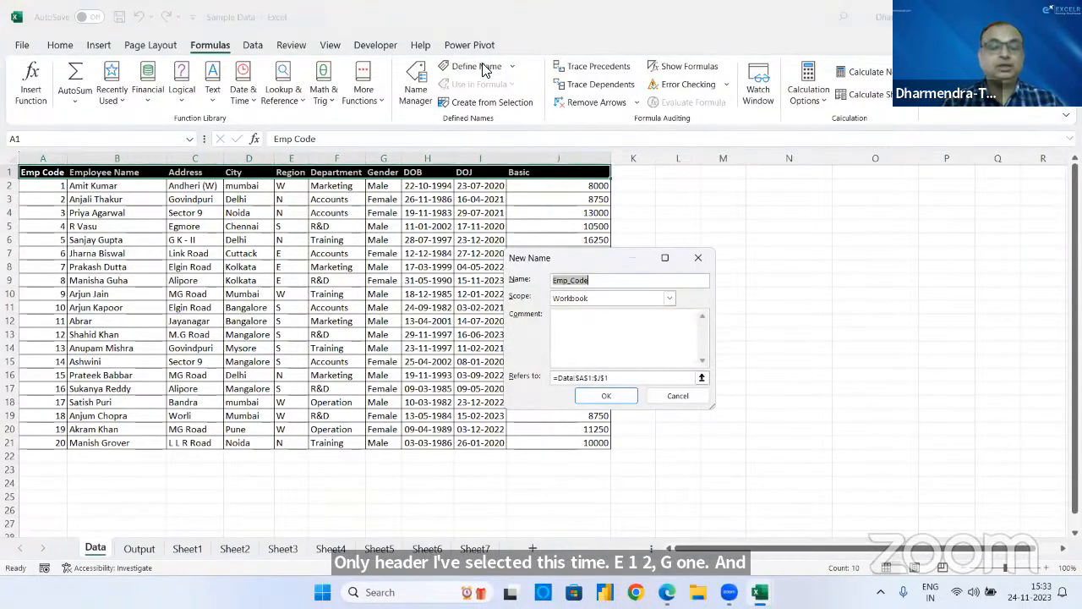
{"action": "type", "text": "HEAD"}
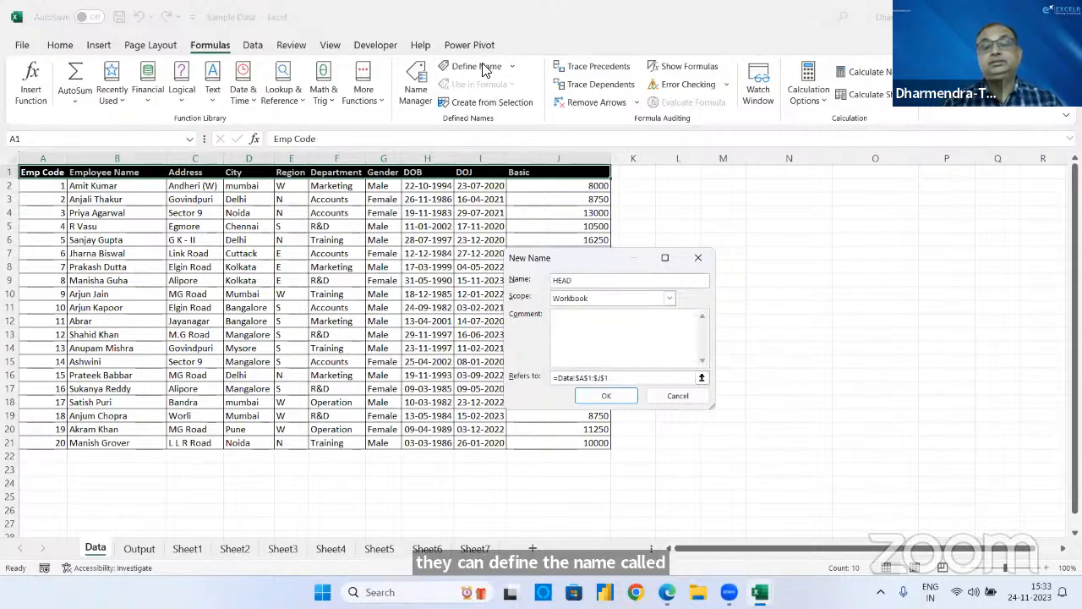
{"action": "key", "text": "Return"}
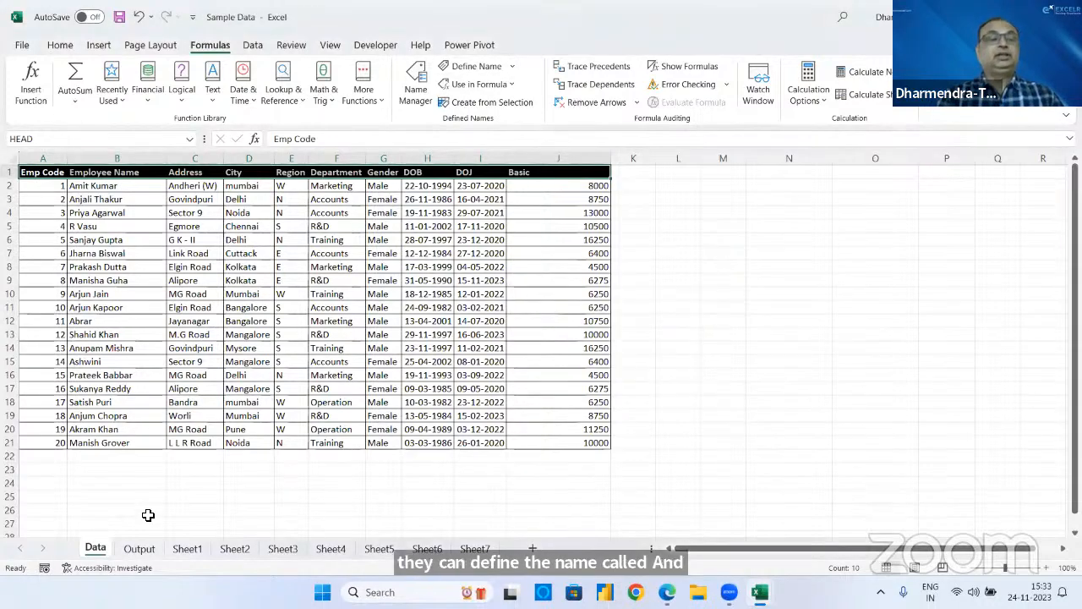
- Enter =MATCH(B1,HEAD,0) in cell B2 of the Output sheet and fill it across to E2
{"action": "left_click", "coordinate": [139, 550]}
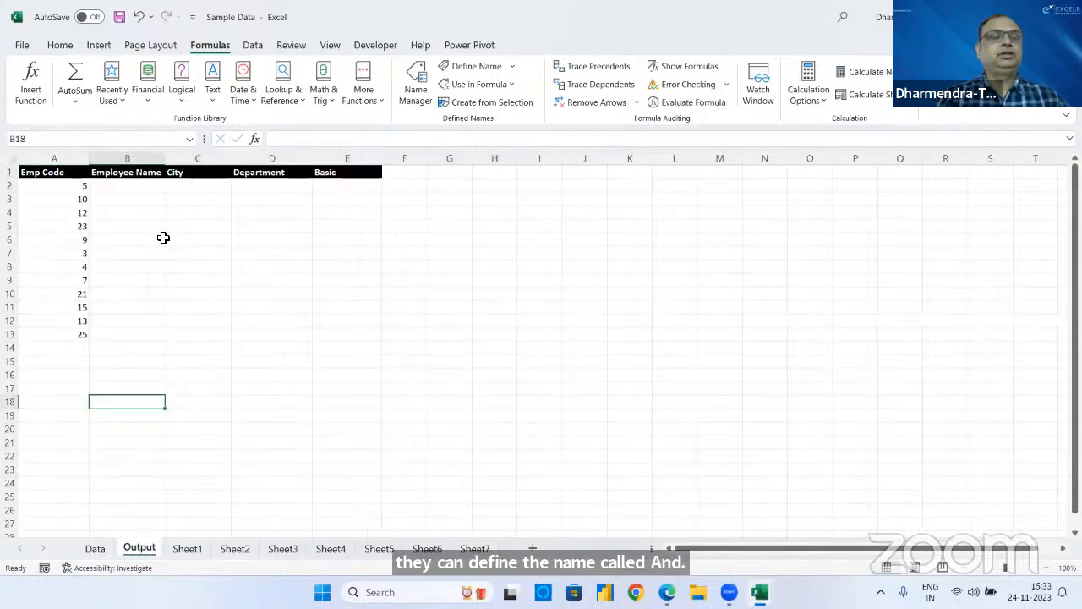
{"action": "left_click", "coordinate": [150, 188]}
{"action": "type", "text": "=mat"}
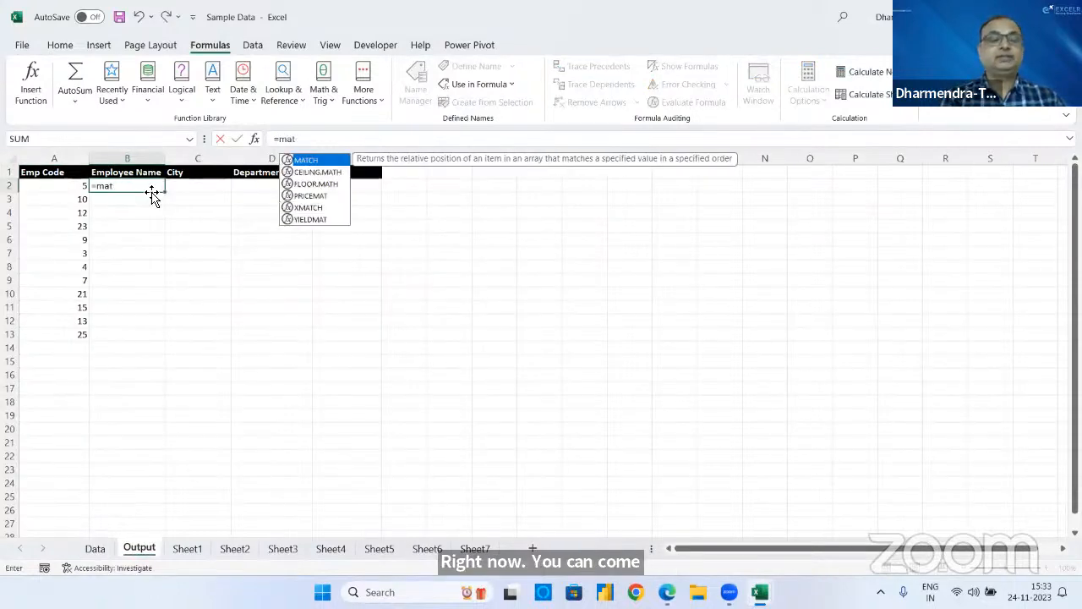
{"action": "key", "text": "Tab"}
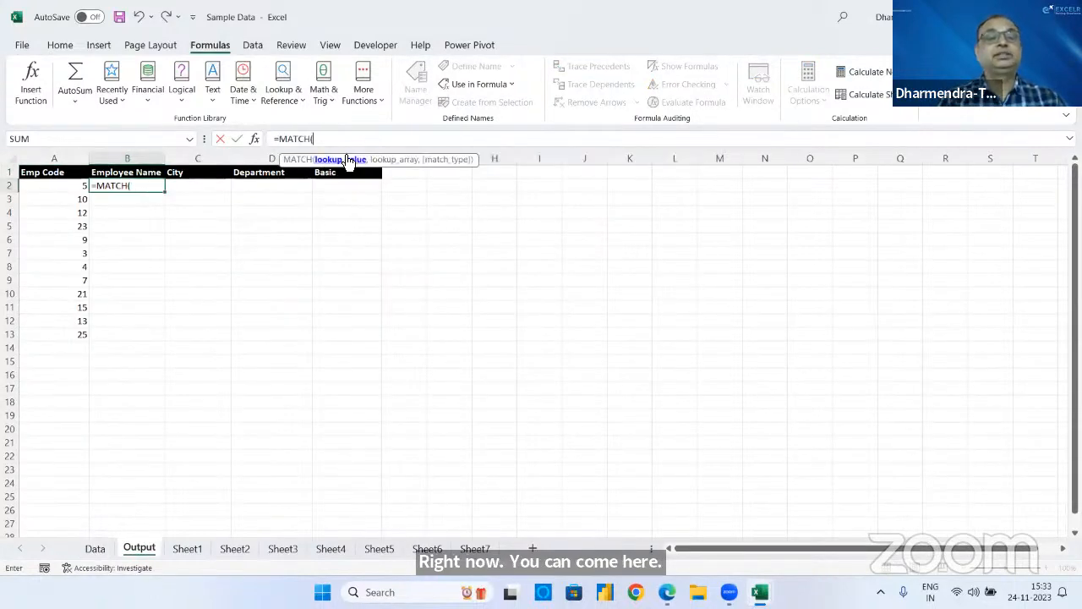
{"action": "left_click", "coordinate": [150, 171]}
{"action": "type", "text": ",head"}
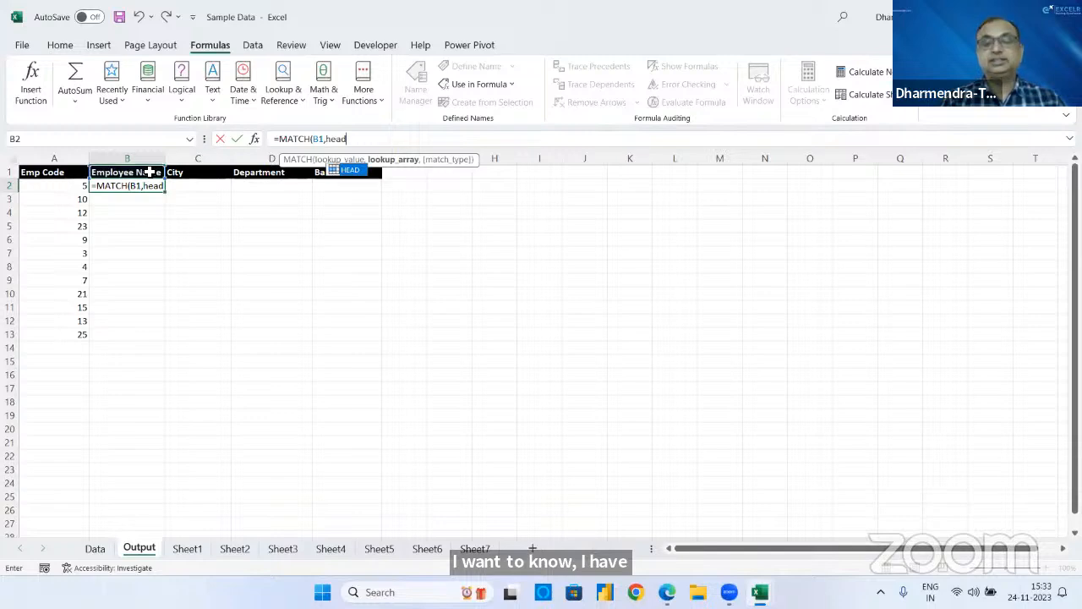
{"action": "type", "text": ","}
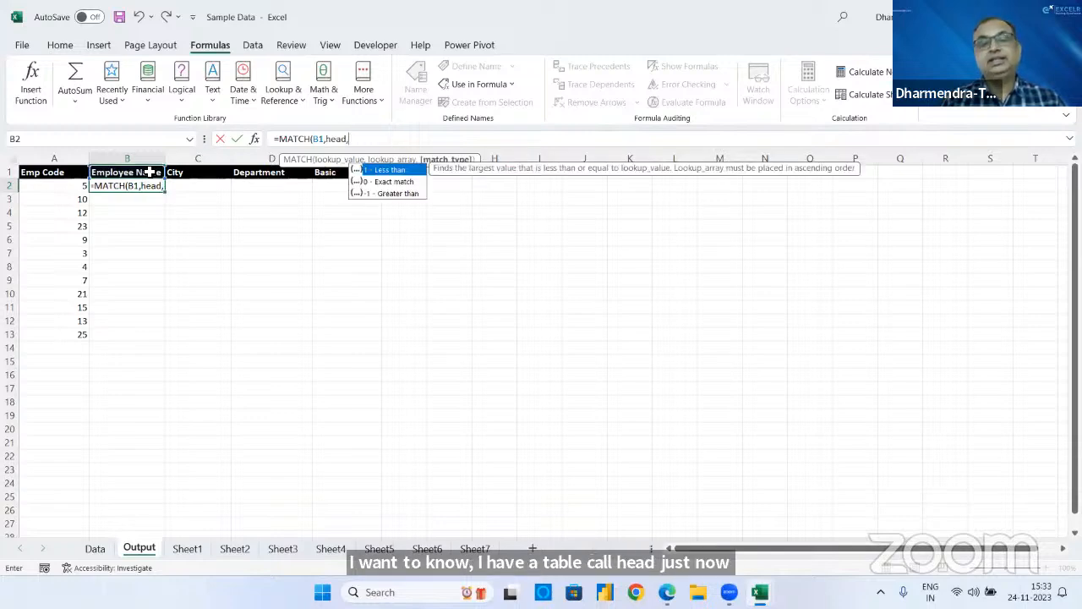
{"action": "key", "text": "Down"}
{"action": "key", "text": "Tab"}
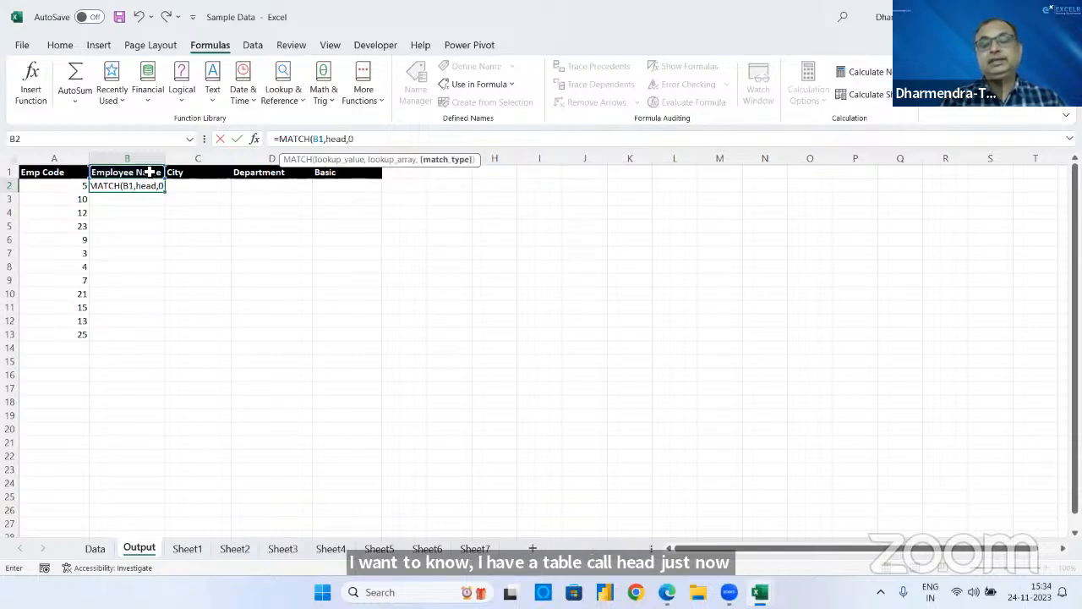
{"action": "type", "text": ")"}
{"action": "key", "text": "Return"}
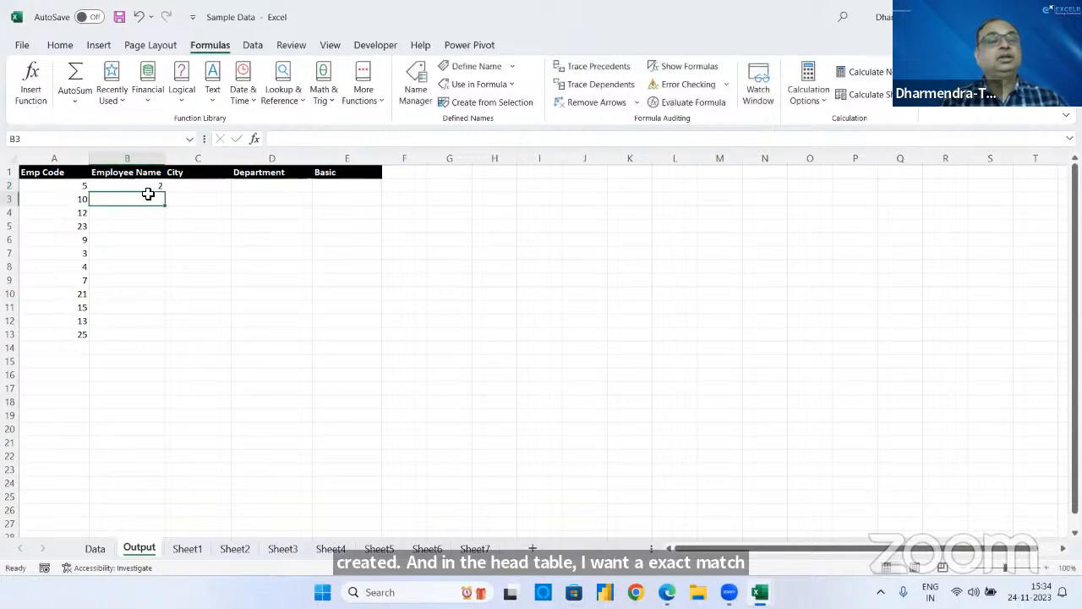
{"action": "left_click", "coordinate": [150, 185]}
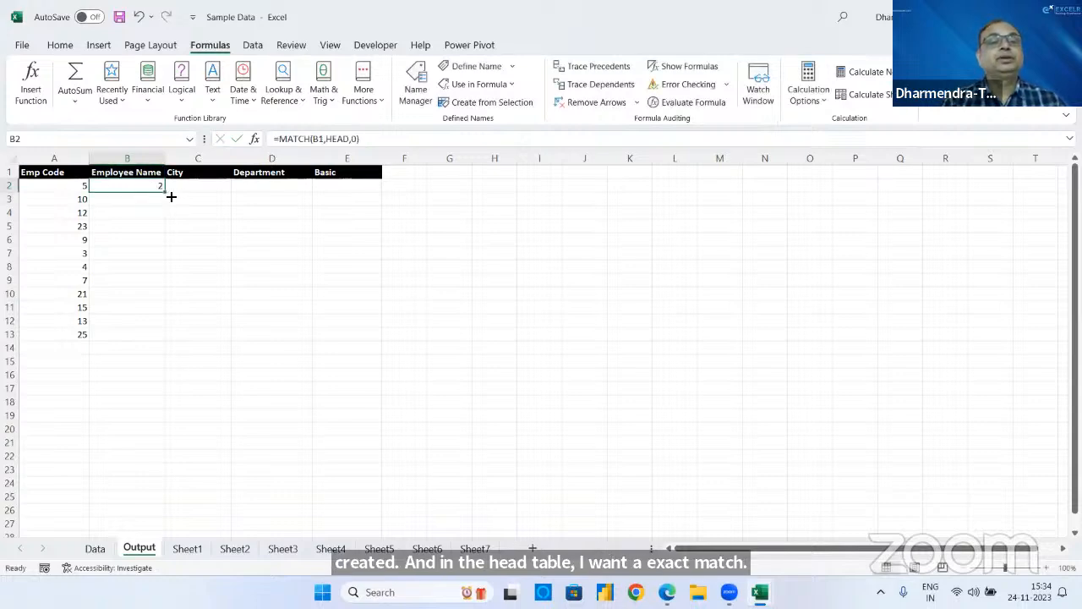
{"action": "left_click_drag", "start_coordinate": [165, 191], "coordinate": [372, 210]}
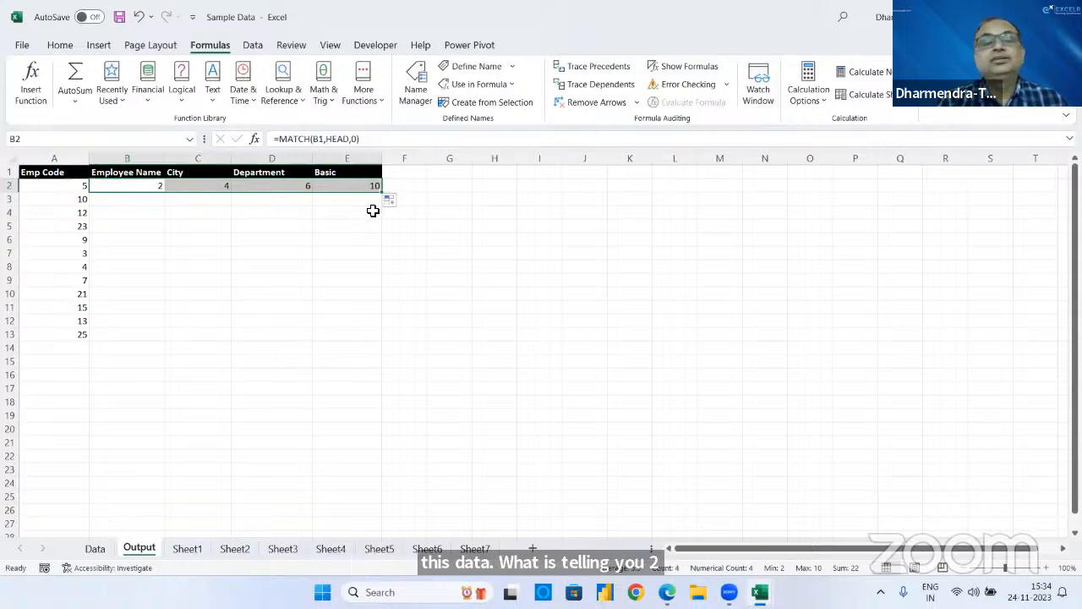
- Review the MATCH formulas in B2:E2 against their column headers
{"action": "left_click", "coordinate": [141, 171]}
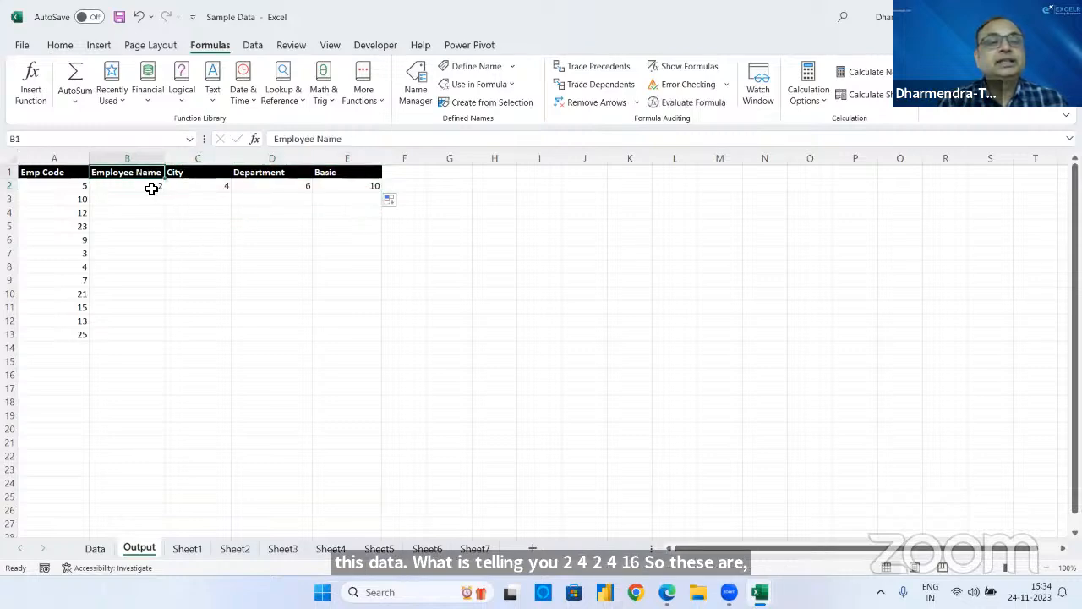
{"action": "left_click", "coordinate": [151, 188]}
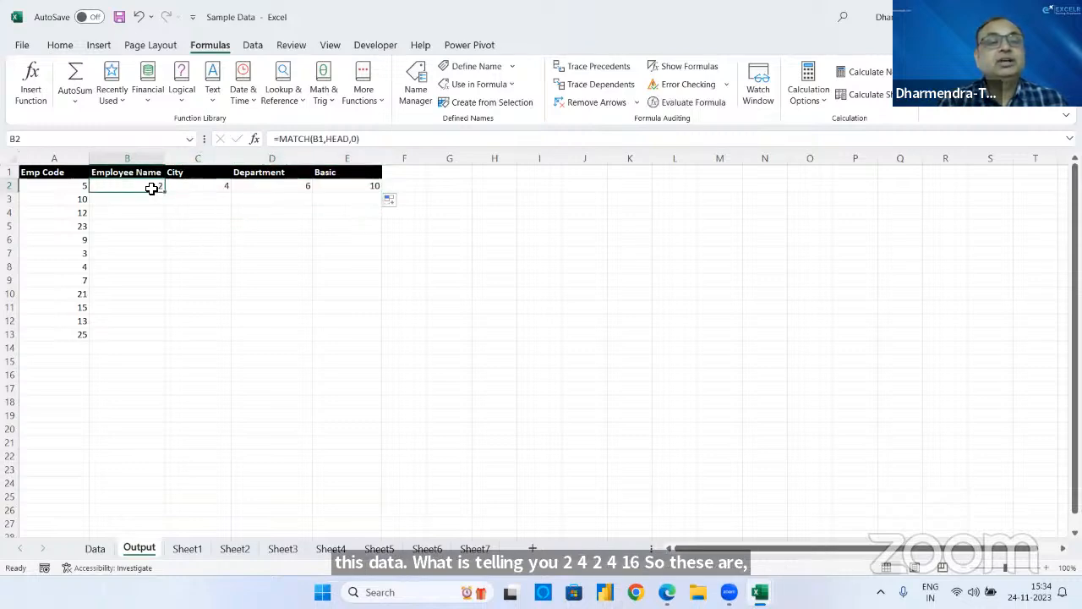
{"action": "left_click", "coordinate": [216, 191]}
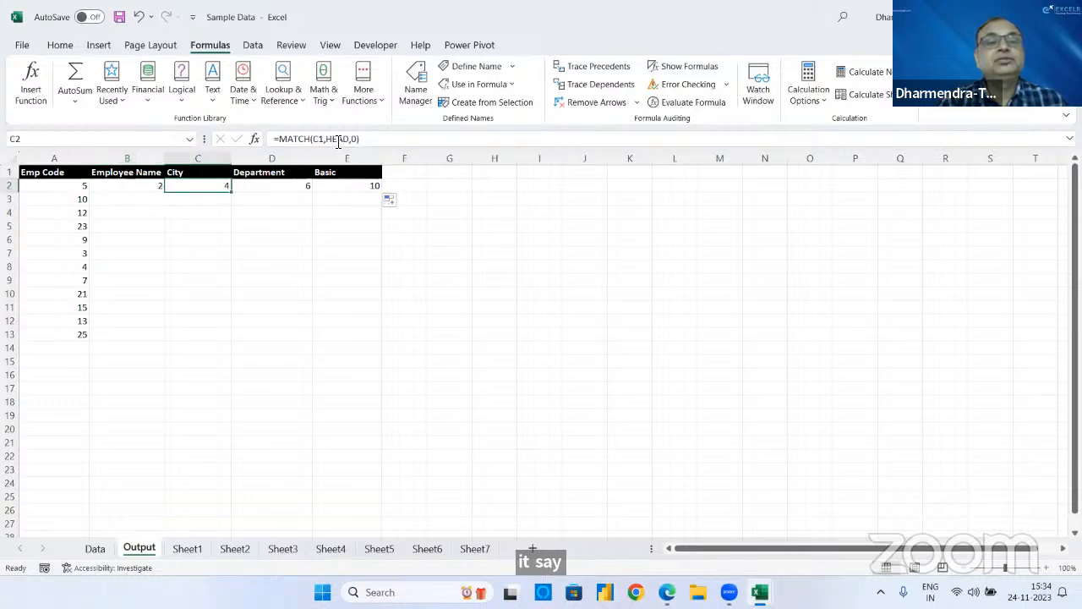
{"action": "left_click", "coordinate": [294, 187]}
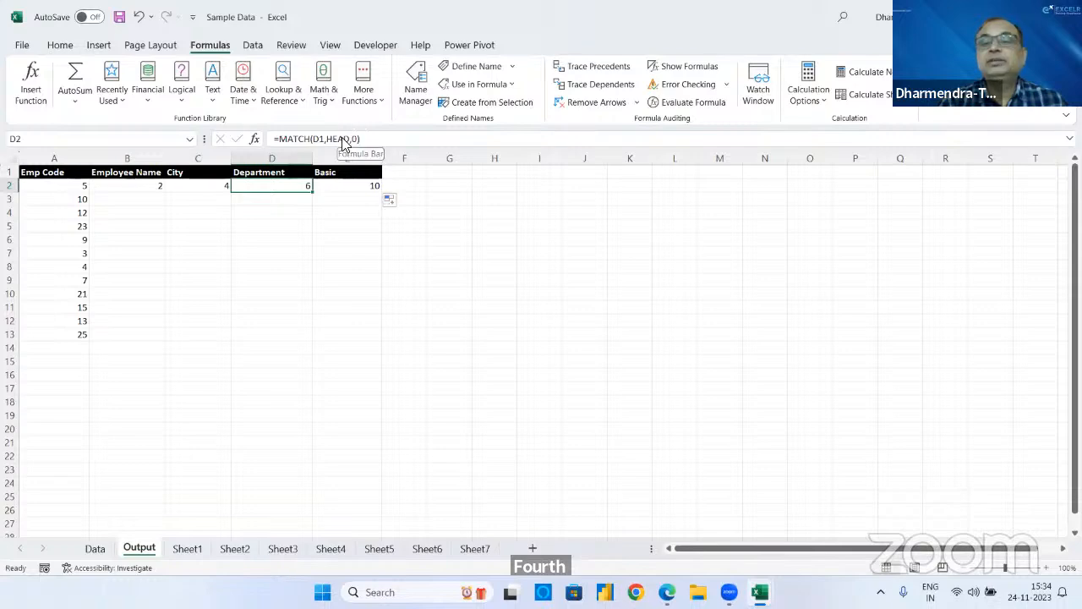
{"action": "left_click", "coordinate": [361, 186]}
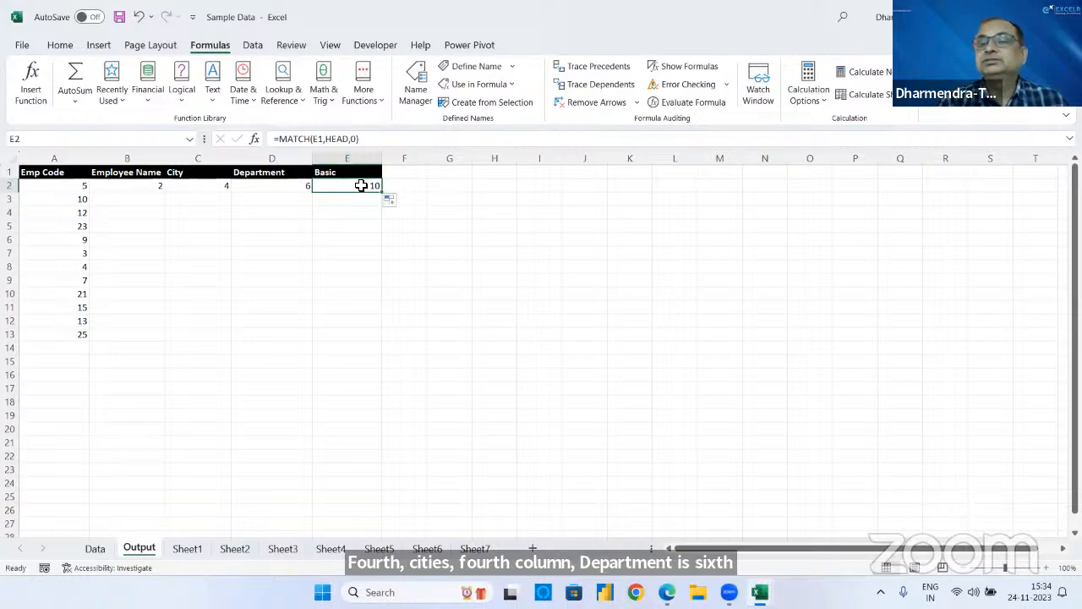
{"action": "left_click", "coordinate": [138, 185]}
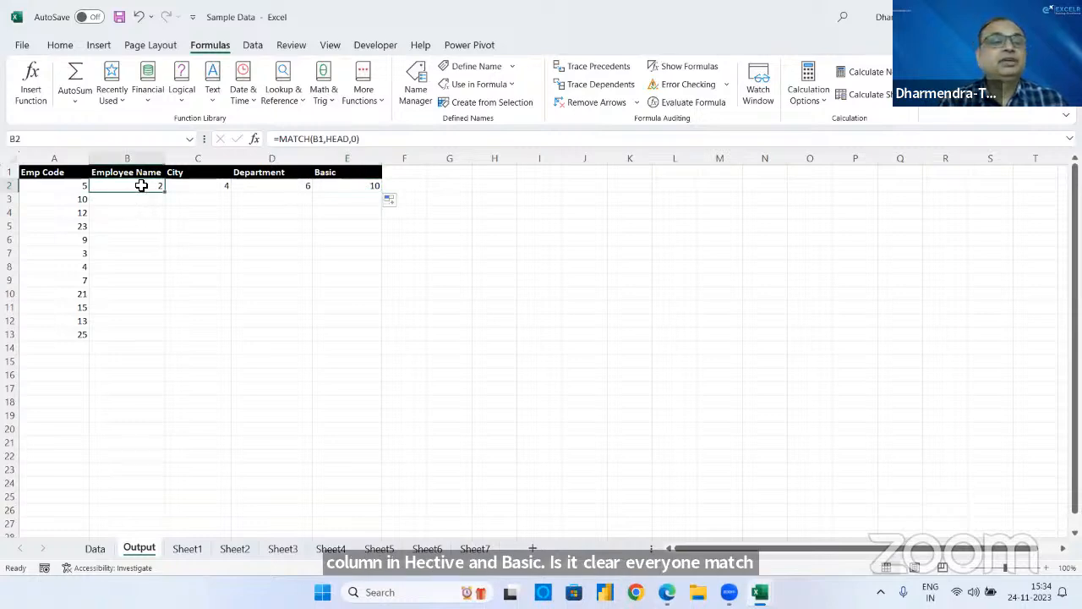
- Show the function arguments of B2's MATCH formula, marking the lookup value, lookup array and description with temporary red annotations, and clear them
{"action": "left_click", "coordinate": [257, 138]}
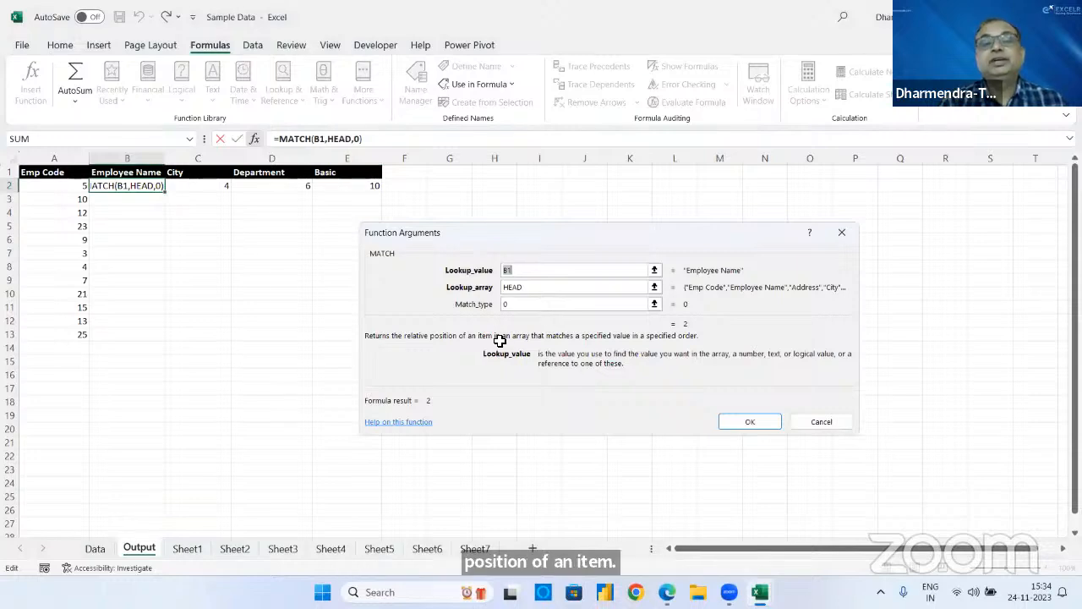
{"action": "left_click", "coordinate": [525, 61]}
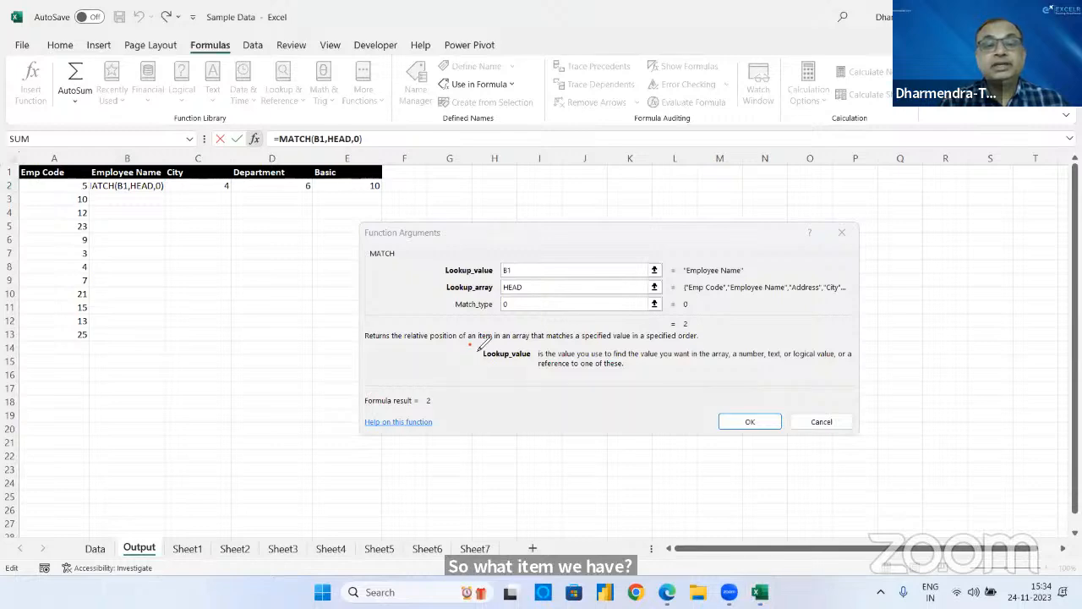
{"action": "left_click_drag", "start_coordinate": [468, 343], "coordinate": [530, 343]}
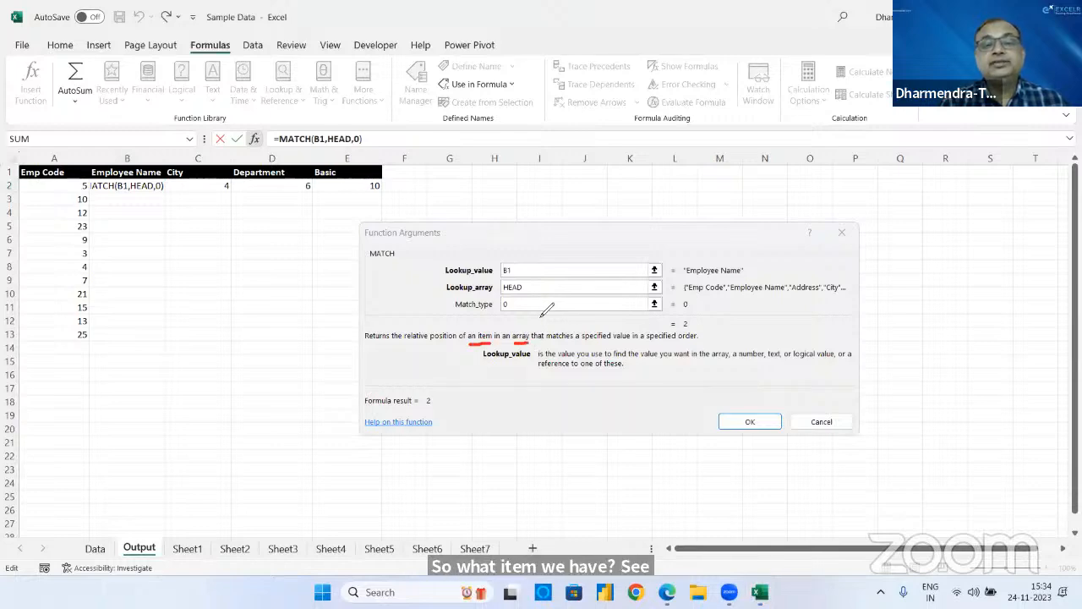
{"action": "mouse_move", "coordinate": [542, 287]}
{"action": "left_mouse_down"}
{"action": "mouse_move", "coordinate": [573, 278]}
{"action": "mouse_move", "coordinate": [580, 248]}
{"action": "left_mouse_up"}
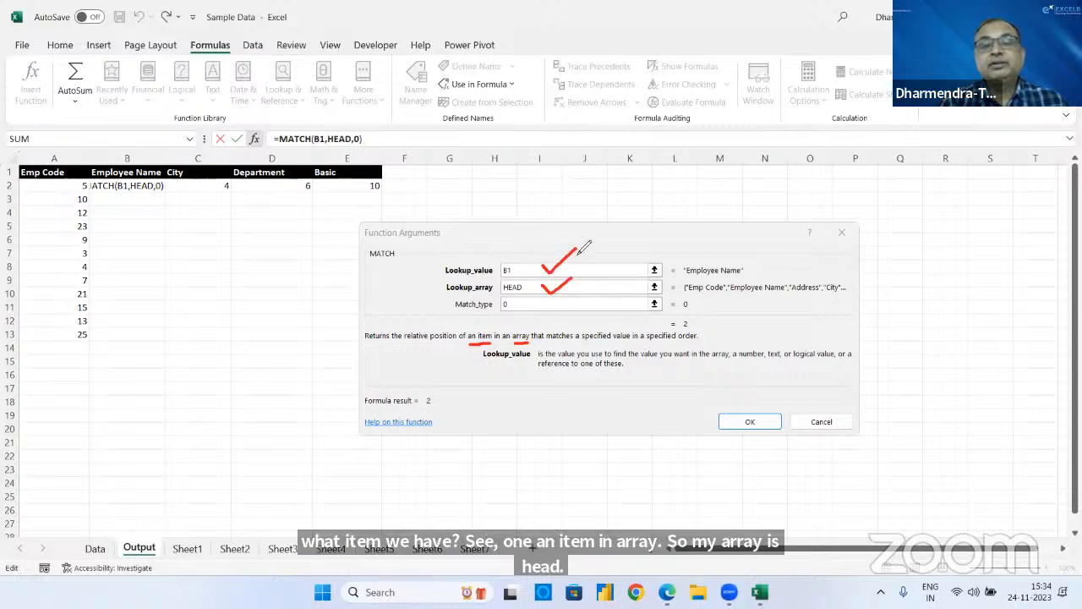
{"action": "mouse_move", "coordinate": [704, 259]}
{"action": "left_mouse_down"}
{"action": "mouse_move", "coordinate": [706, 279]}
{"action": "mouse_move", "coordinate": [742, 275]}
{"action": "mouse_move", "coordinate": [724, 262]}
{"action": "left_mouse_up"}
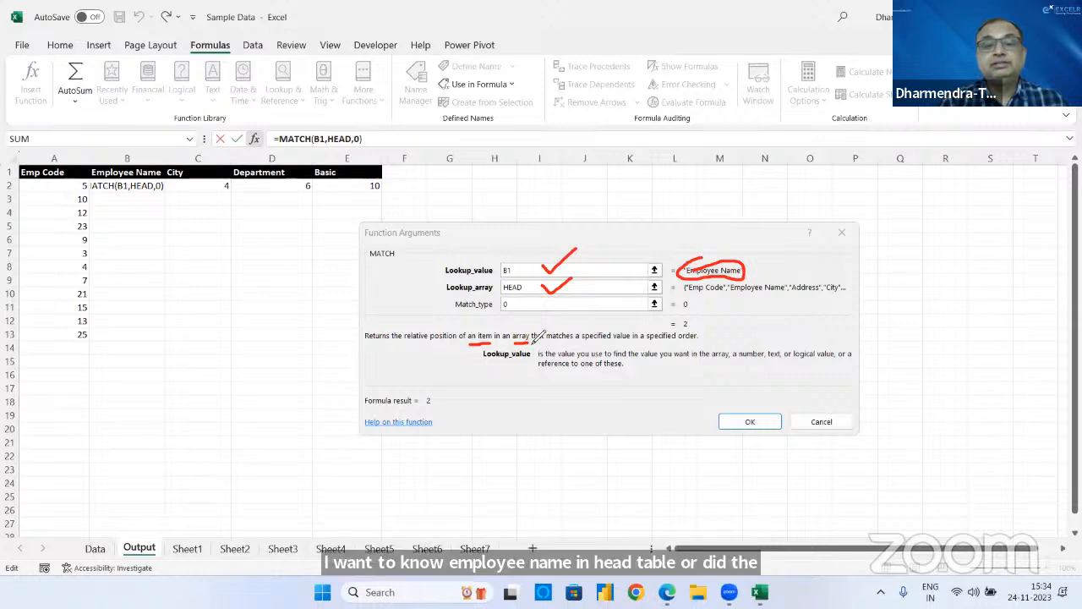
{"action": "left_click_drag", "start_coordinate": [452, 348], "coordinate": [458, 343]}
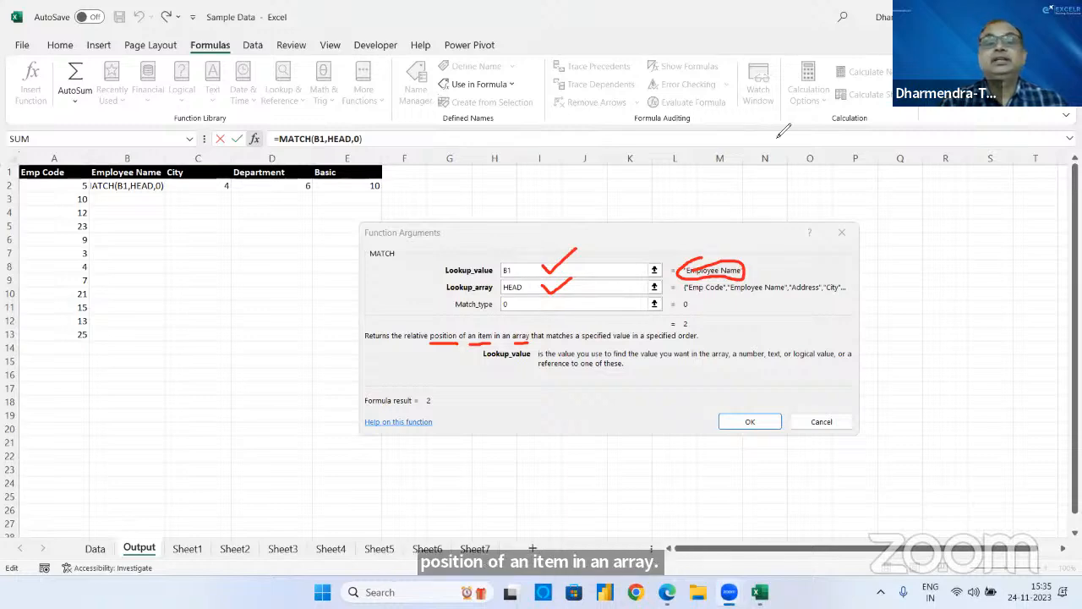
{"action": "left_click", "coordinate": [65, 392]}
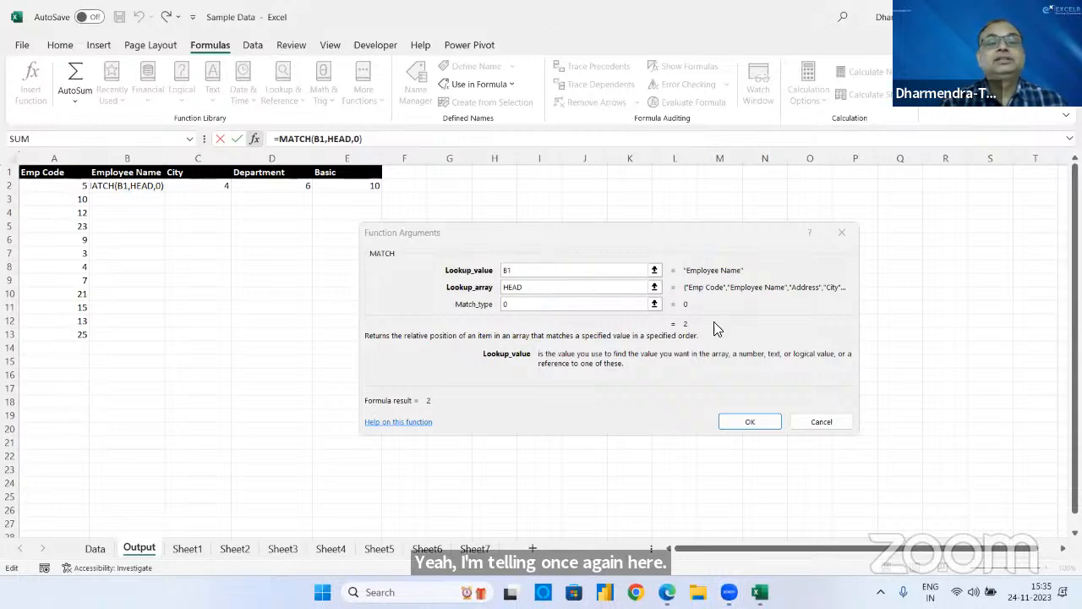
- Close the function arguments, enter Sunday in cell I5 and fill the weekday series across to Saturday in O5
{"action": "left_click", "coordinate": [748, 422]}
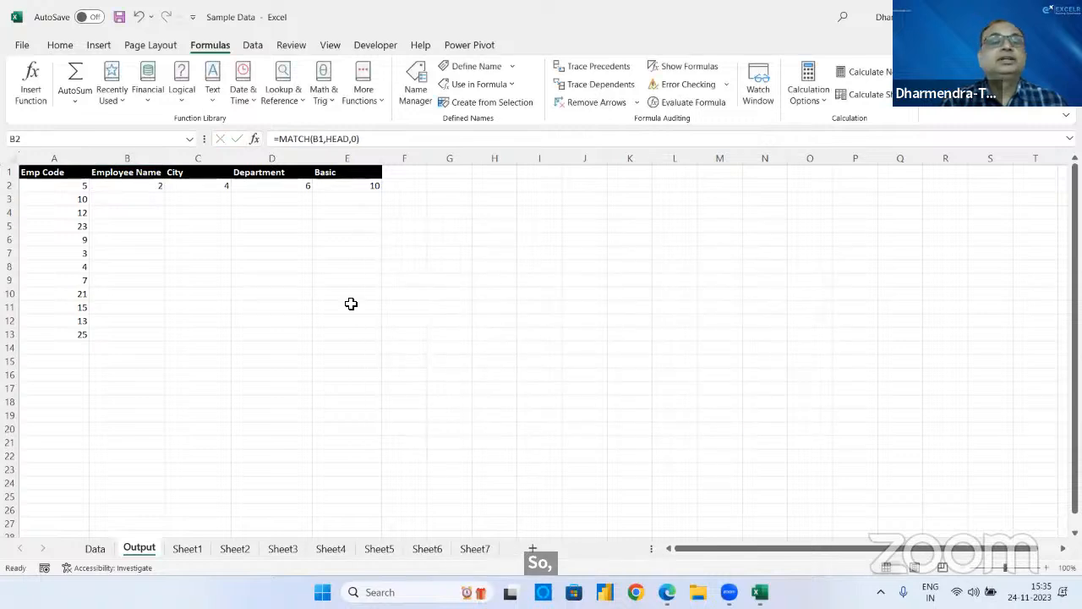
{"action": "left_click", "coordinate": [540, 229]}
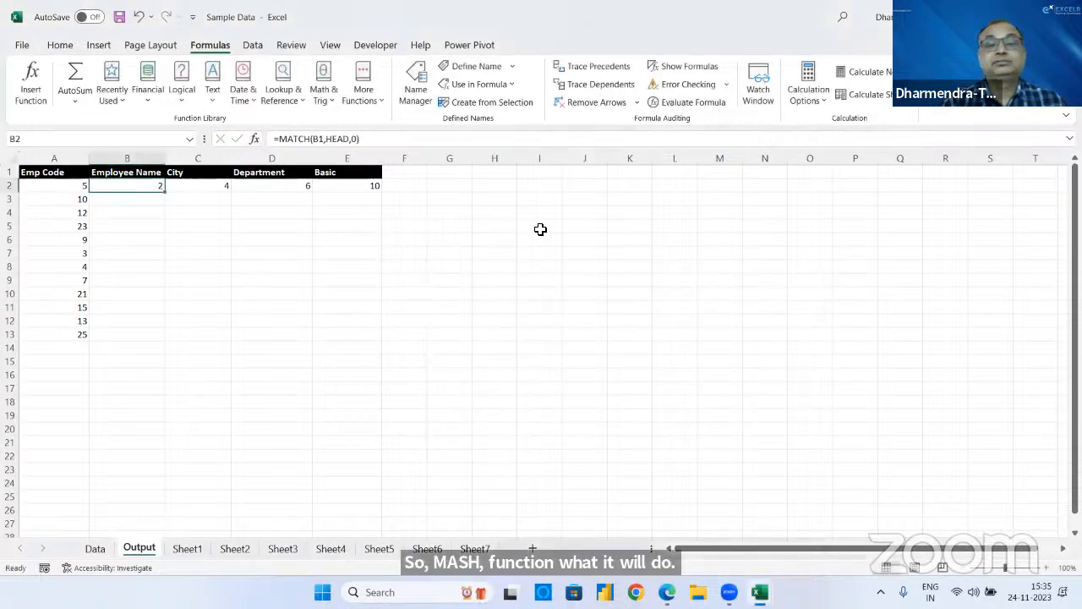
{"action": "type", "text": "Su"}
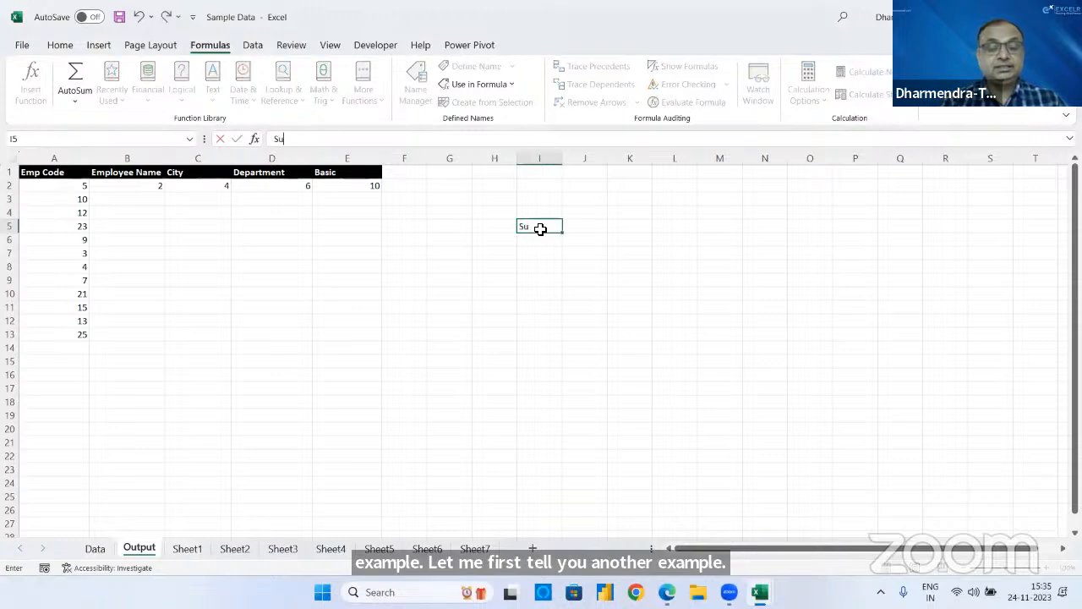
{"action": "type", "text": "nday"}
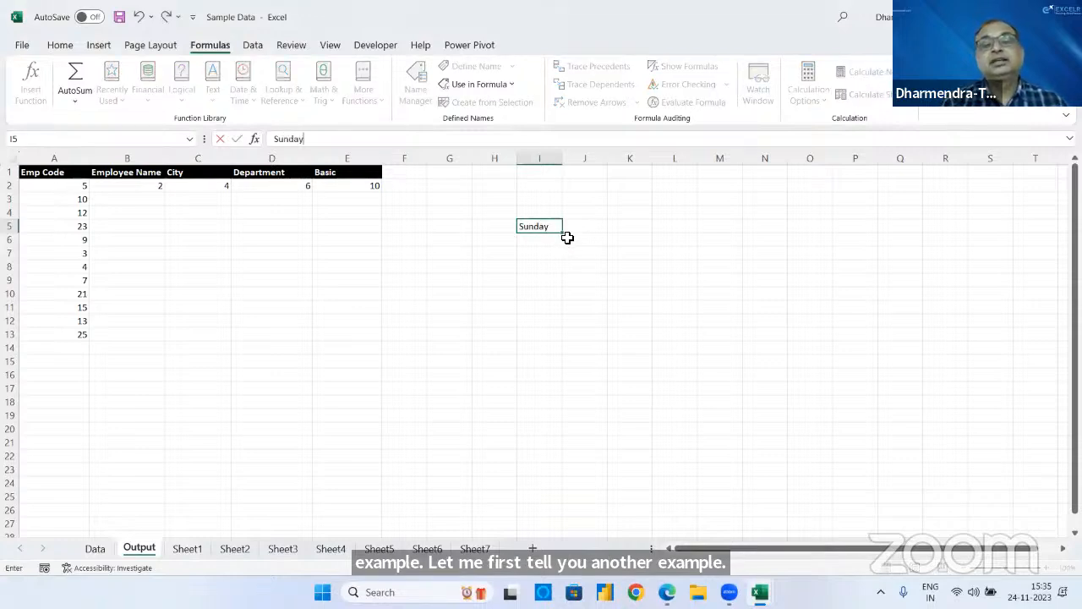
{"action": "left_click", "coordinate": [565, 241]}
{"action": "left_click", "coordinate": [552, 225]}
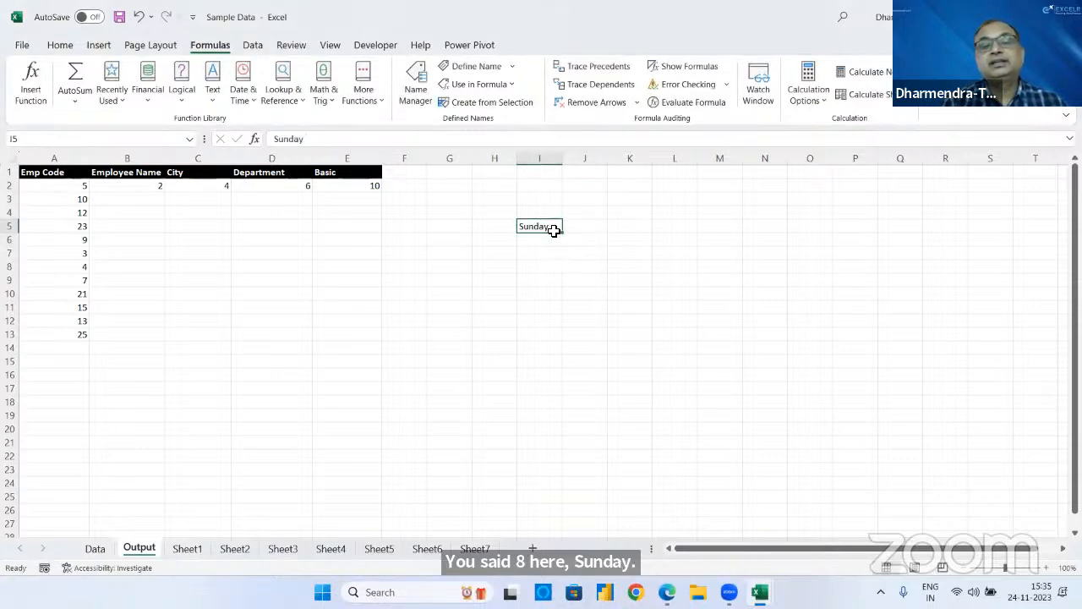
{"action": "left_click", "coordinate": [566, 230]}
{"action": "left_click", "coordinate": [556, 228]}
{"action": "left_click_drag", "start_coordinate": [571, 233], "coordinate": [821, 236]}
{"action": "left_click", "coordinate": [712, 252]}
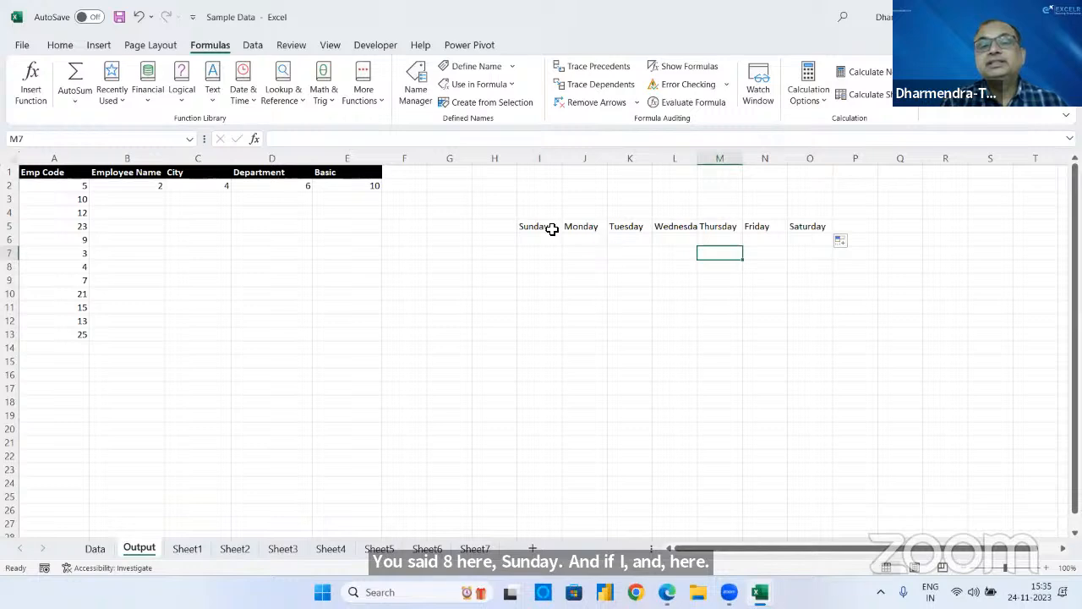
- Apply a thick outside border around the weekday cells I5:O5
{"action": "left_click_drag", "start_coordinate": [551, 228], "coordinate": [806, 225]}
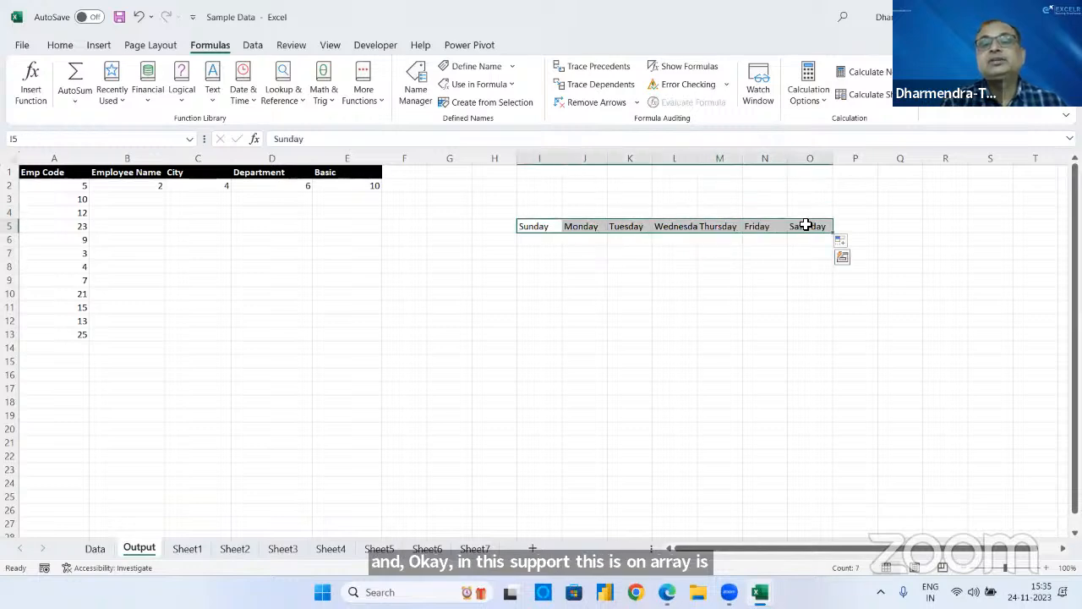
{"action": "left_click", "coordinate": [59, 44]}
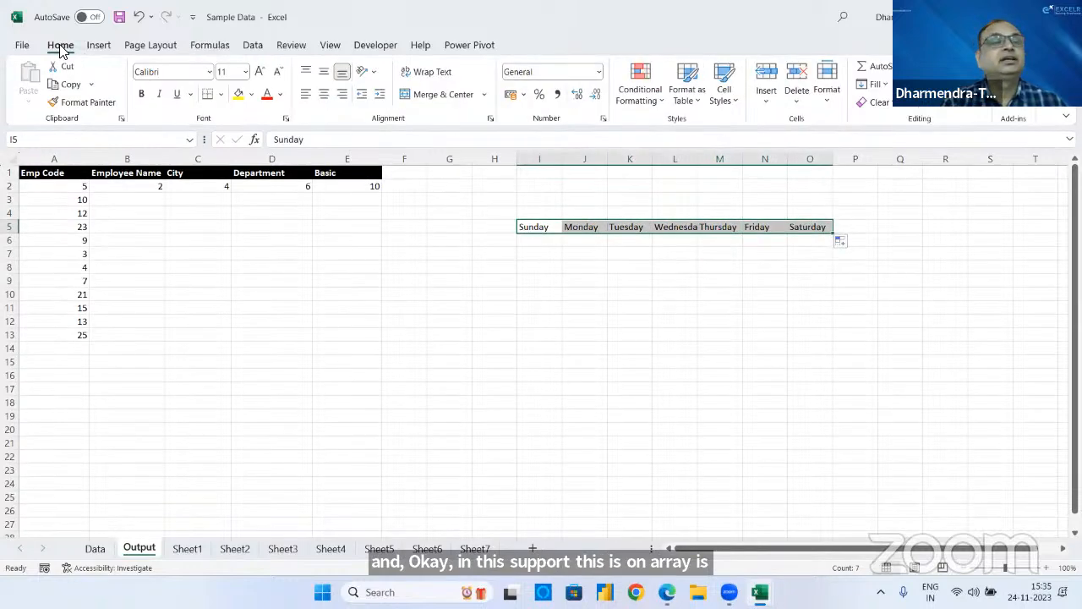
{"action": "left_click", "coordinate": [220, 94]}
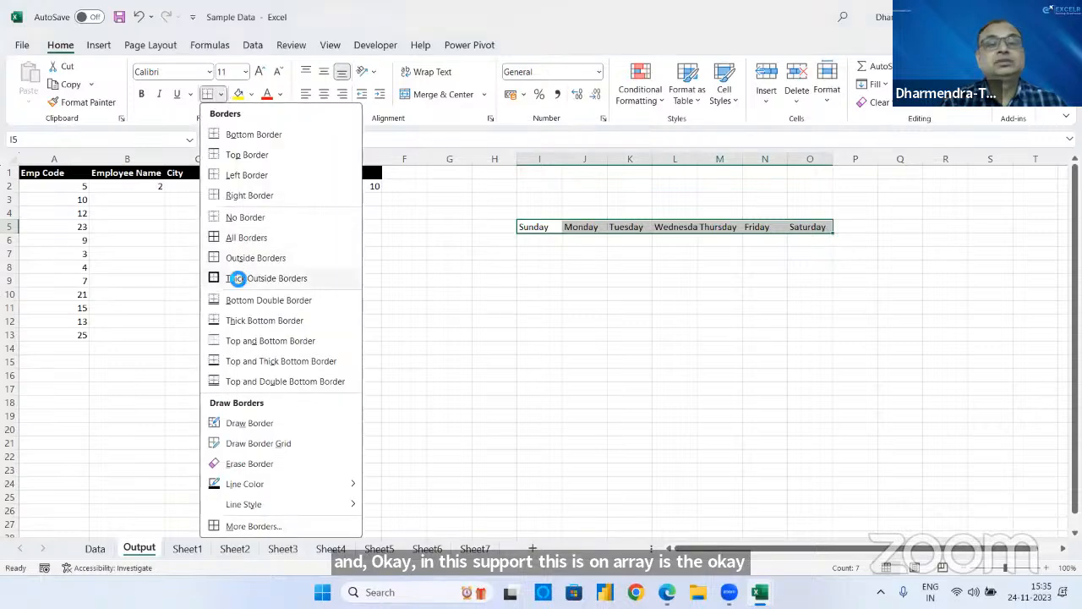
{"action": "left_click", "coordinate": [238, 278]}
{"action": "left_click", "coordinate": [571, 350]}
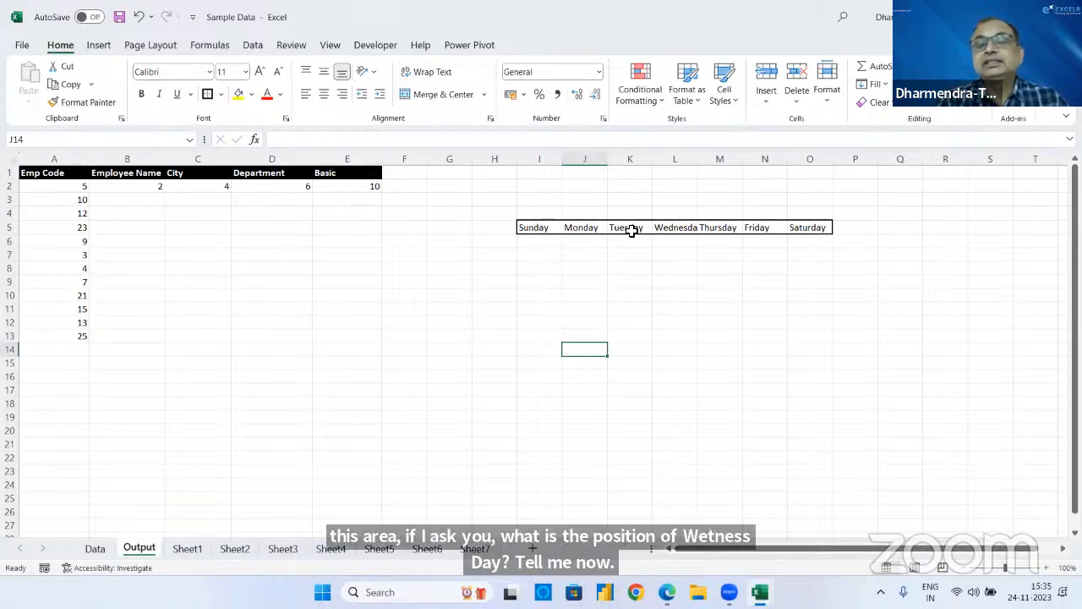
- Enter position 4 above Wednesday in L4 and position 6 above Friday in N4, and highlight the weekday array I5:O5
{"action": "left_click", "coordinate": [675, 214]}
{"action": "type", "text": "4"}
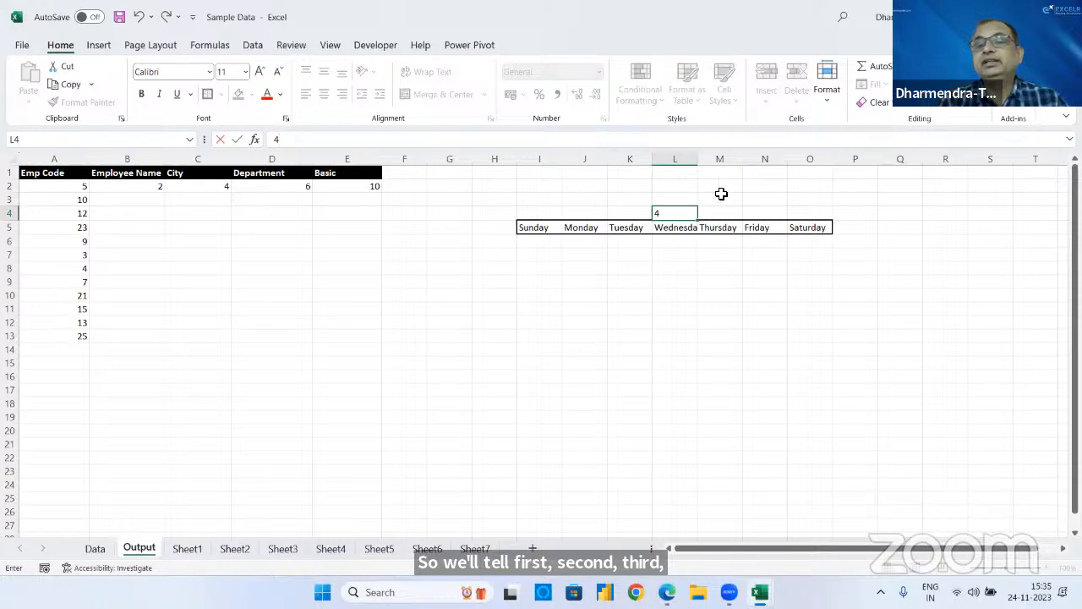
{"action": "left_click", "coordinate": [776, 213]}
{"action": "type", "text": "6"}
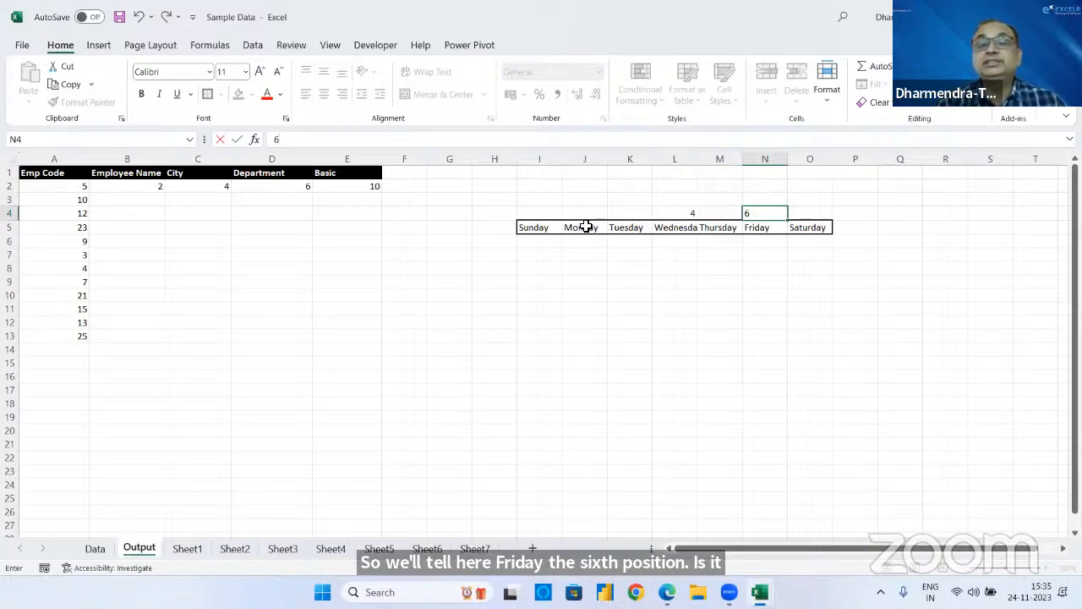
{"action": "left_click_drag", "start_coordinate": [541, 230], "coordinate": [815, 229]}
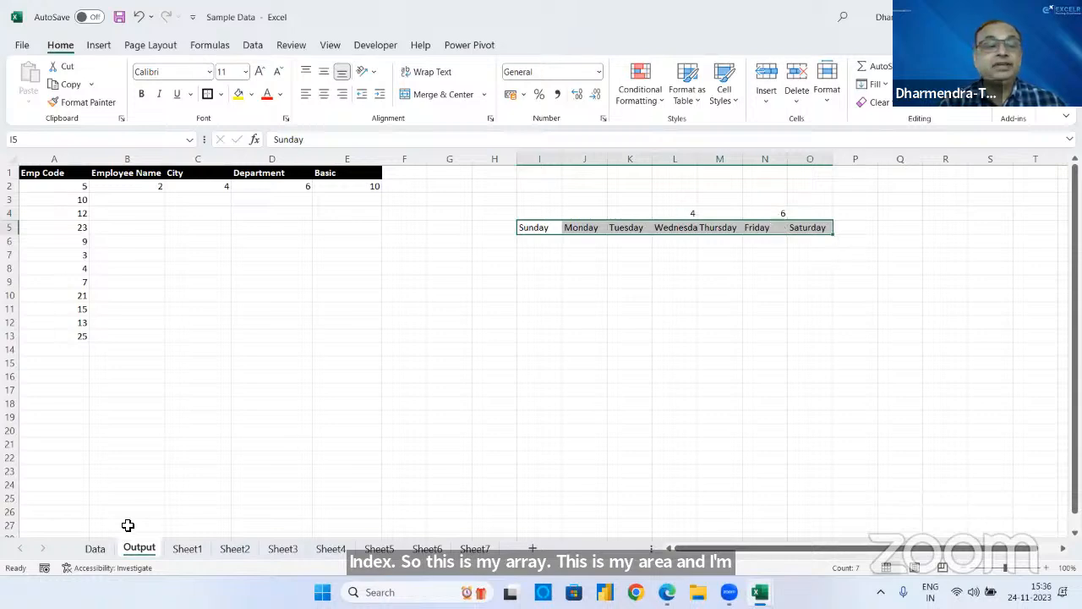
- Check the header row on the Data sheet and the range that the defined name HEAD refers to
{"action": "left_click", "coordinate": [96, 549]}
{"action": "key", "text": "ctrl+shift+Right"}
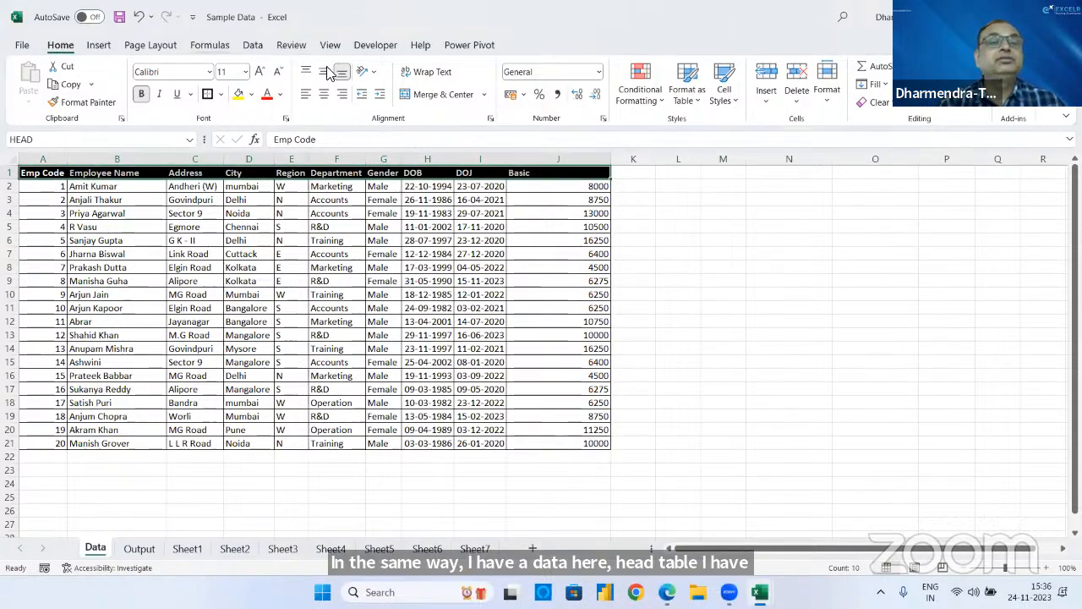
{"action": "left_click", "coordinate": [210, 45]}
{"action": "left_click", "coordinate": [415, 95]}
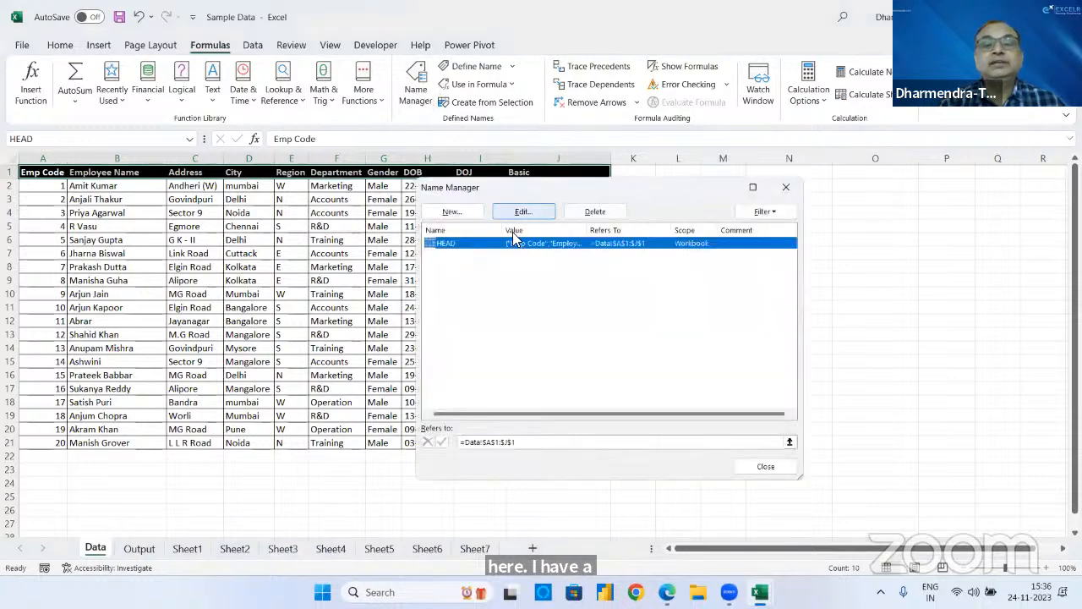
{"action": "left_click", "coordinate": [769, 469]}
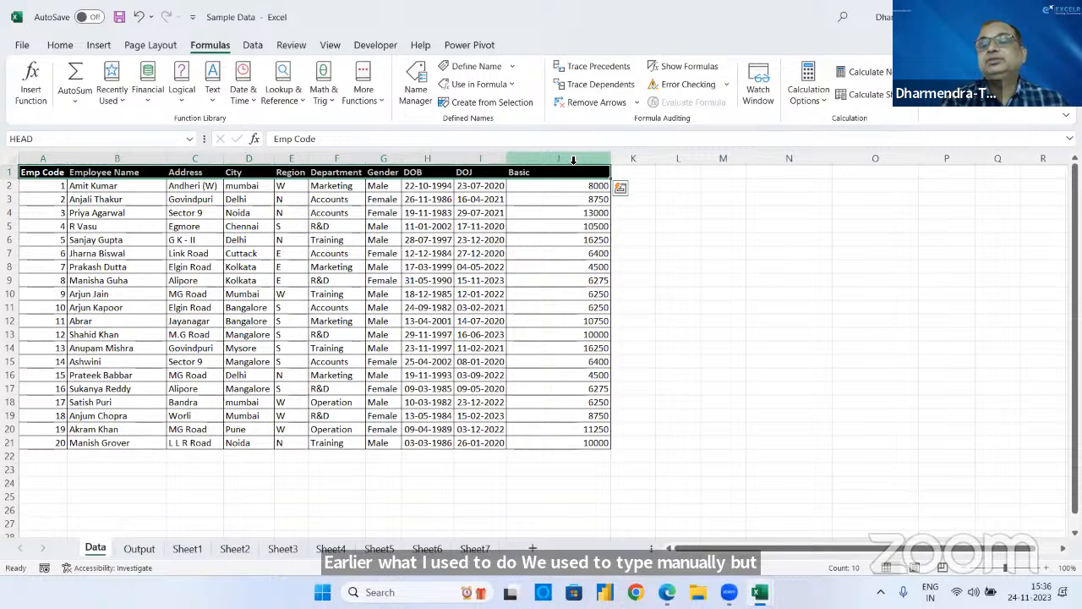
- Clear the MATCH formulas from B2:E2 on the Output sheet
{"action": "left_click", "coordinate": [137, 548]}
{"action": "left_click_drag", "start_coordinate": [151, 186], "coordinate": [382, 187]}
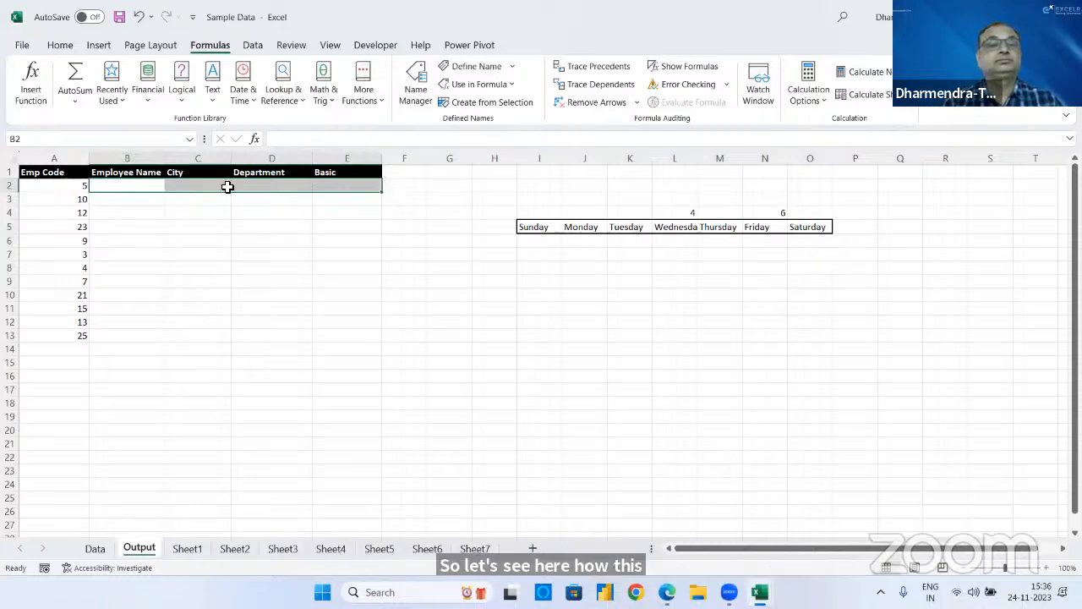
{"action": "key", "text": "Delete"}
- Enter =MATCH(B1,HEAD,0) in the emptied cell B2 of the Output sheet and fill it across to E2 again
{"action": "left_click", "coordinate": [150, 192]}
{"action": "type", "text": "=match"}
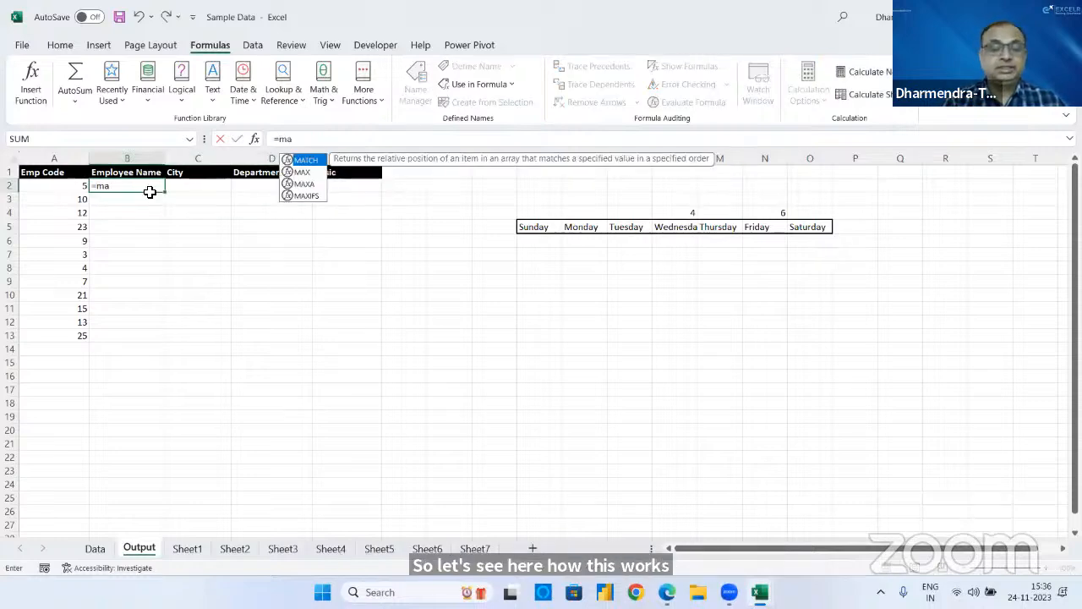
{"action": "key", "text": "Tab"}
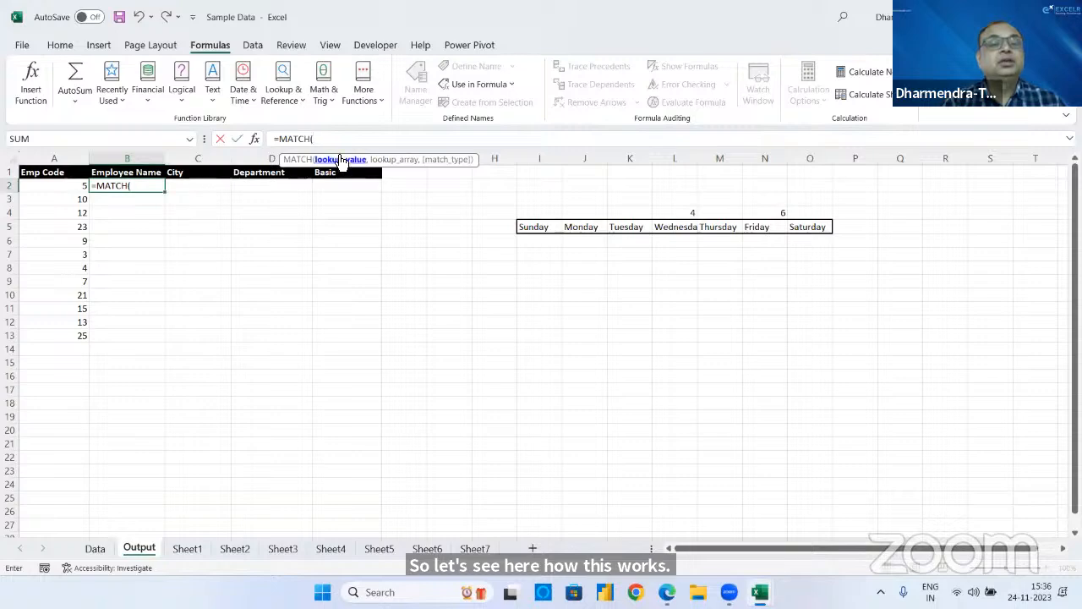
{"action": "left_click", "coordinate": [159, 172]}
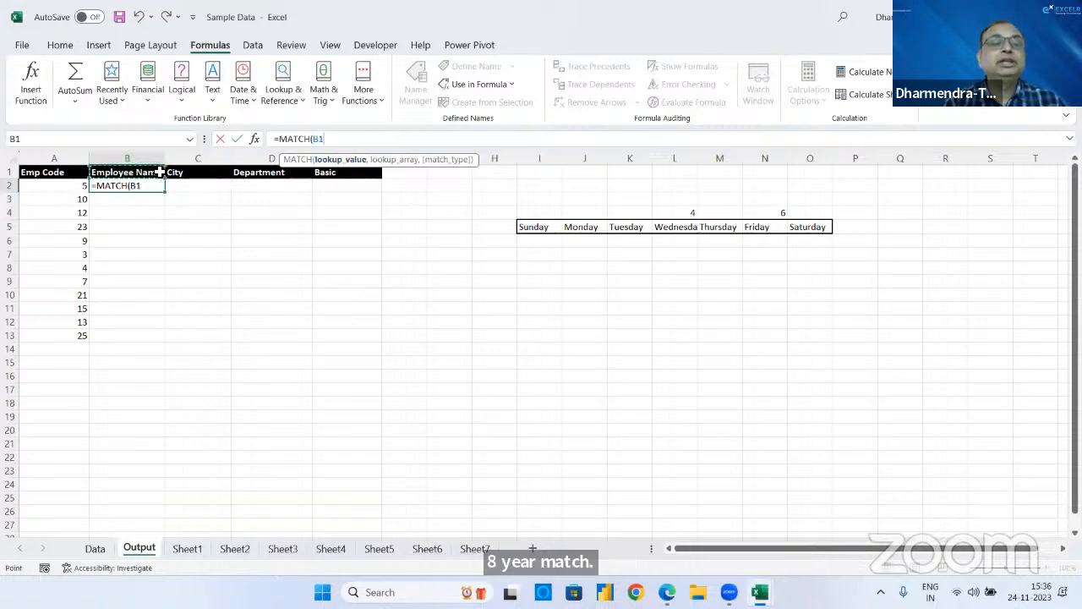
{"action": "type", "text": ",head"}
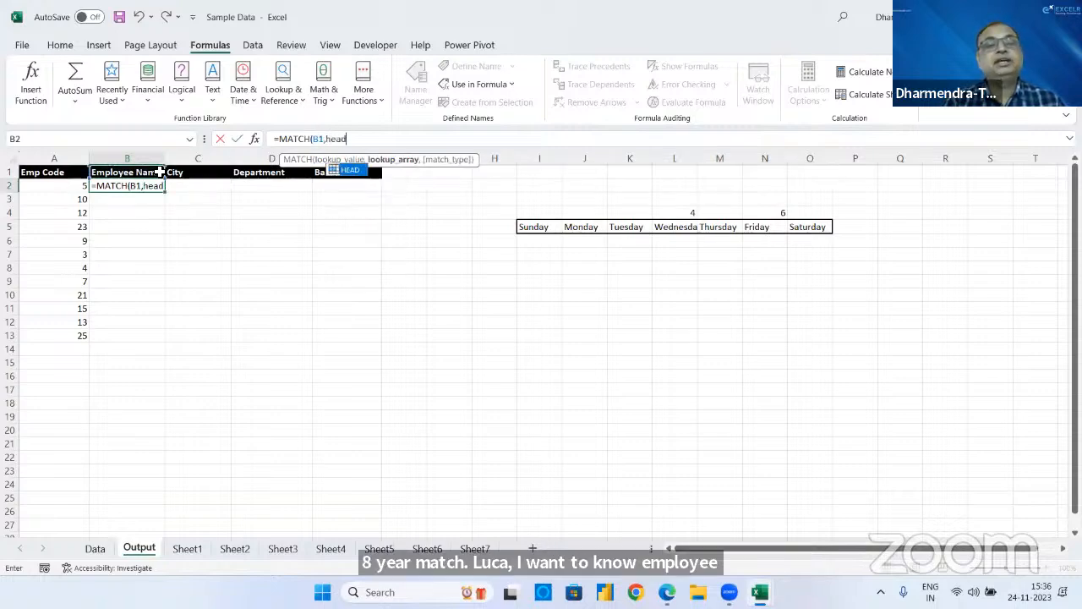
{"action": "type", "text": ","}
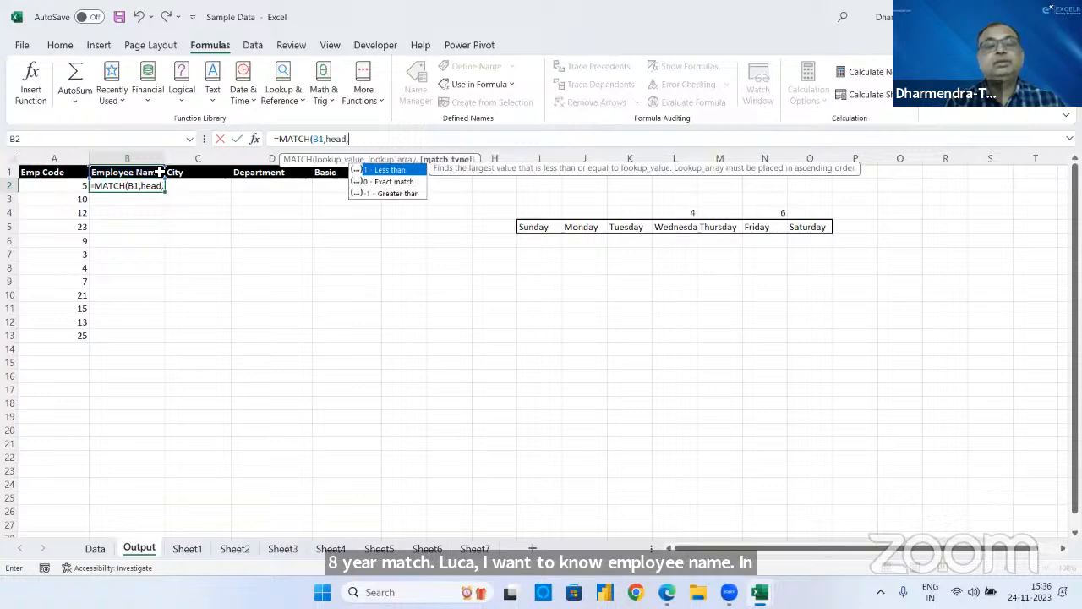
{"action": "type", "text": "0)"}
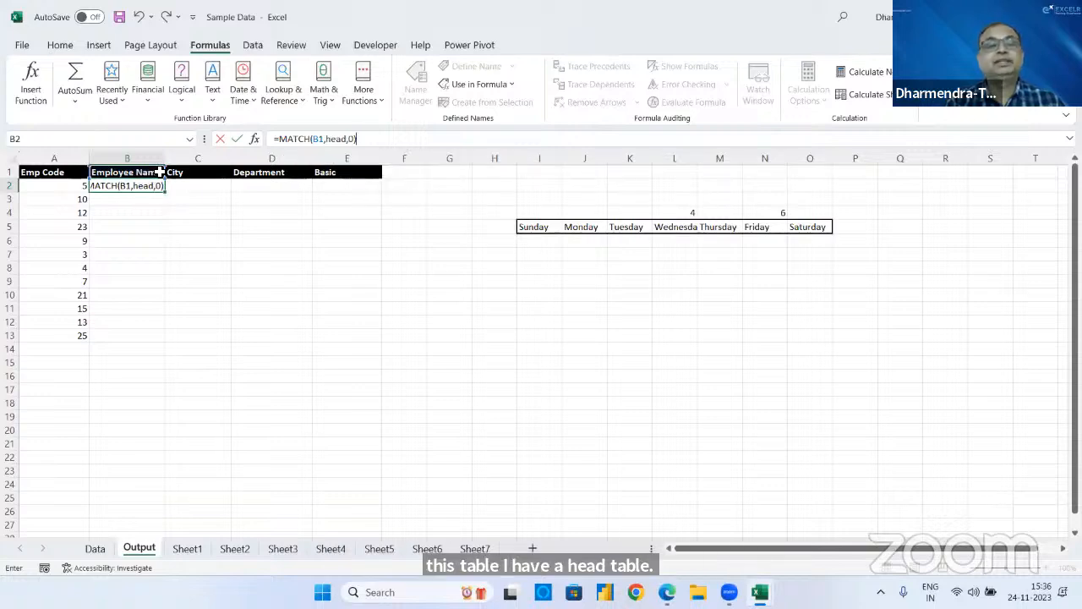
{"action": "key", "text": "Return"}
{"action": "left_click", "coordinate": [149, 186]}
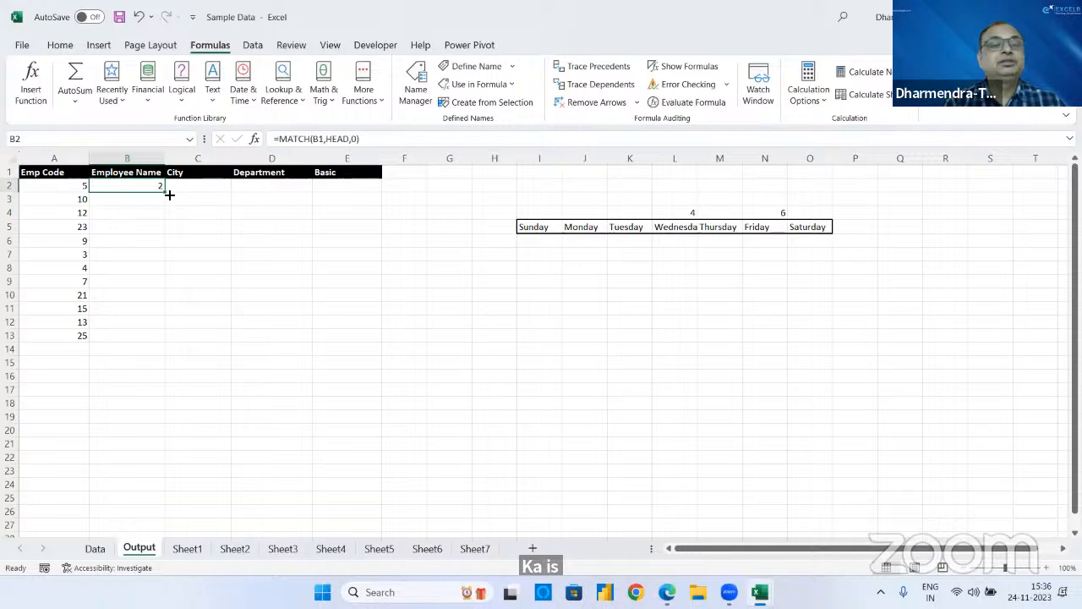
{"action": "left_click_drag", "start_coordinate": [169, 195], "coordinate": [368, 223]}
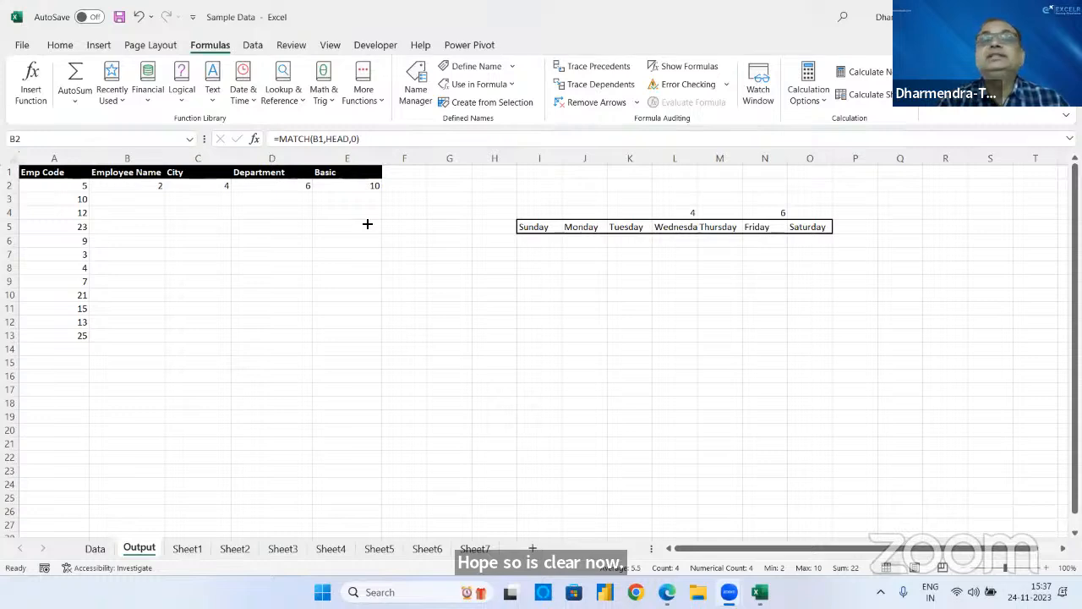
- Delete the MATCH formulas in C2:E2, keeping only the one under Employee Name
{"action": "left_click", "coordinate": [512, 279]}
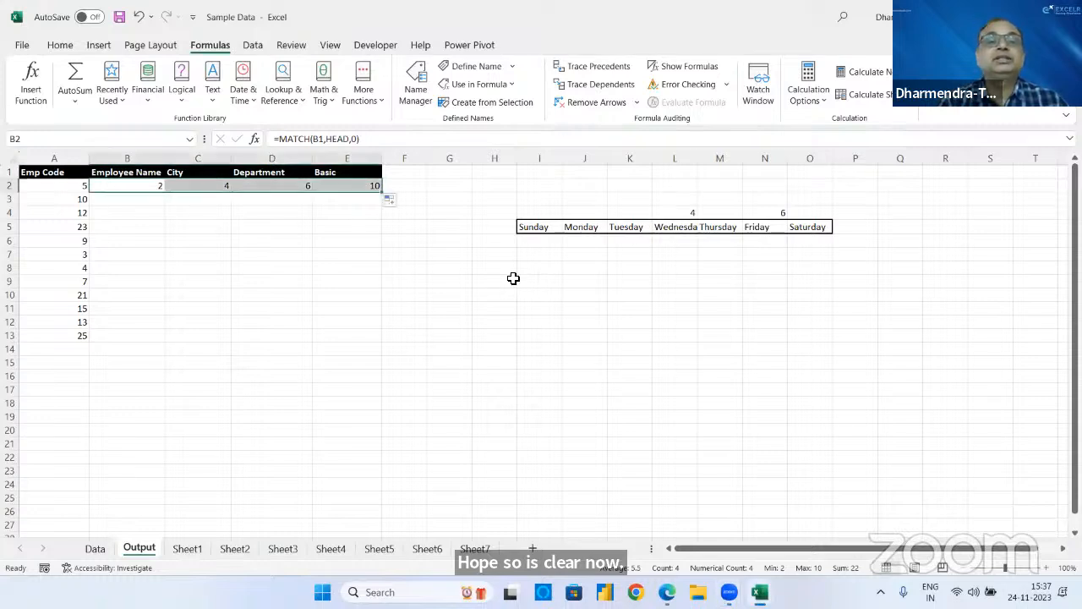
{"action": "left_click", "coordinate": [367, 244]}
{"action": "left_click_drag", "start_coordinate": [225, 186], "coordinate": [353, 186]}
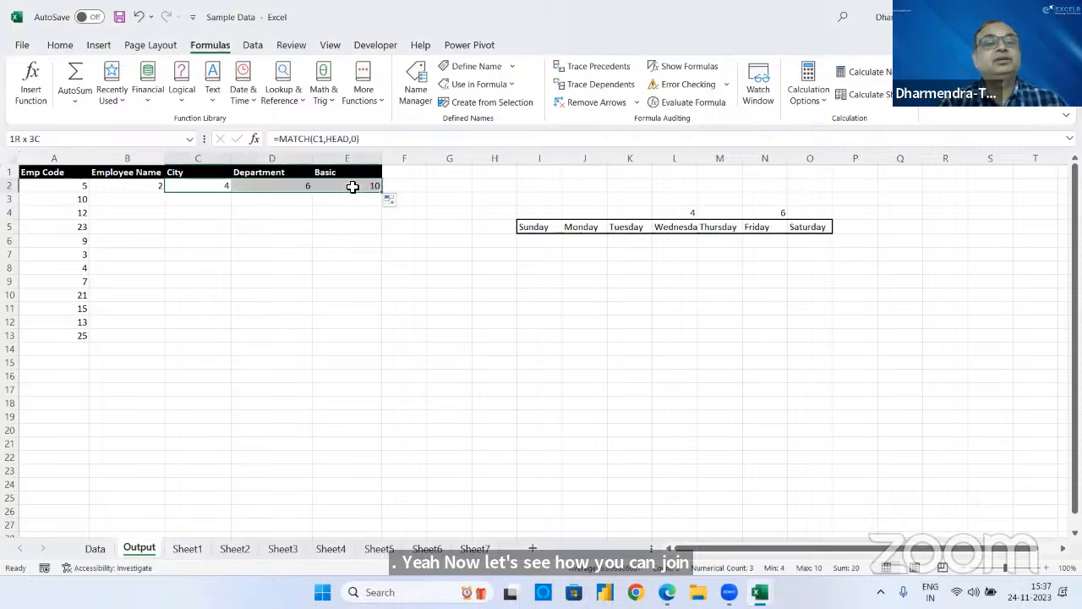
{"action": "key", "text": "Delete"}
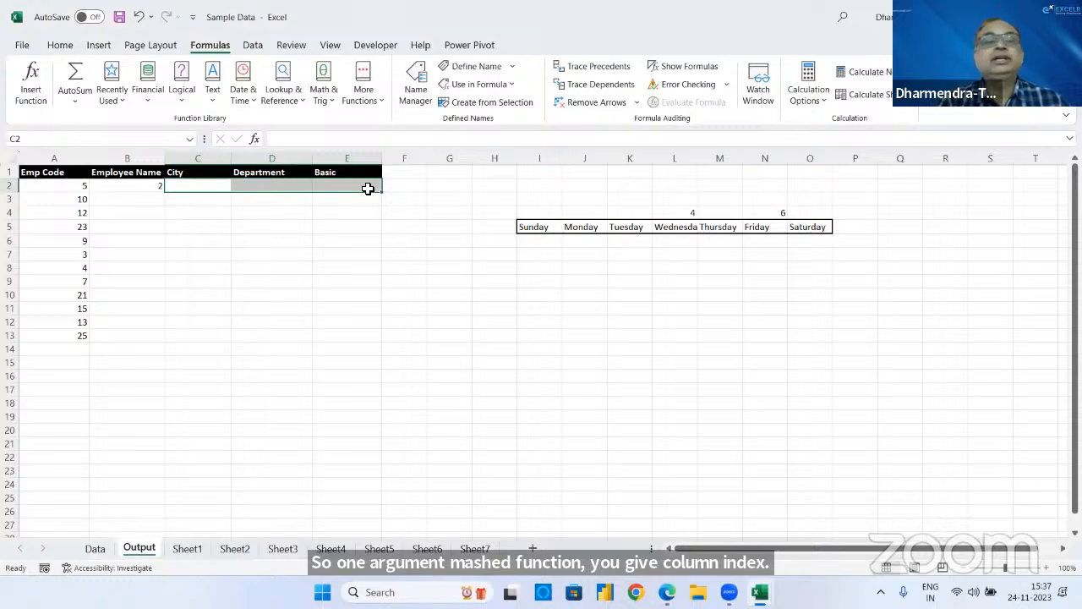
- Wrap the MATCH formula in B2 in a VLOOKUP function with A2 as the lookup value
{"action": "left_click", "coordinate": [154, 186]}
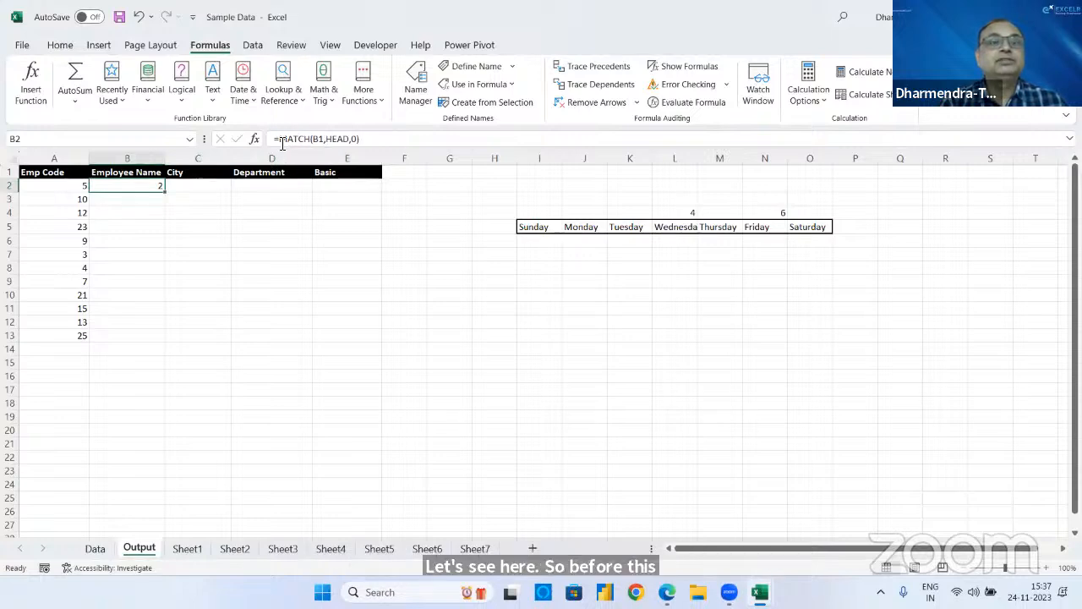
{"action": "left_click", "coordinate": [282, 139]}
{"action": "type", "text": "VLOOKUP("}
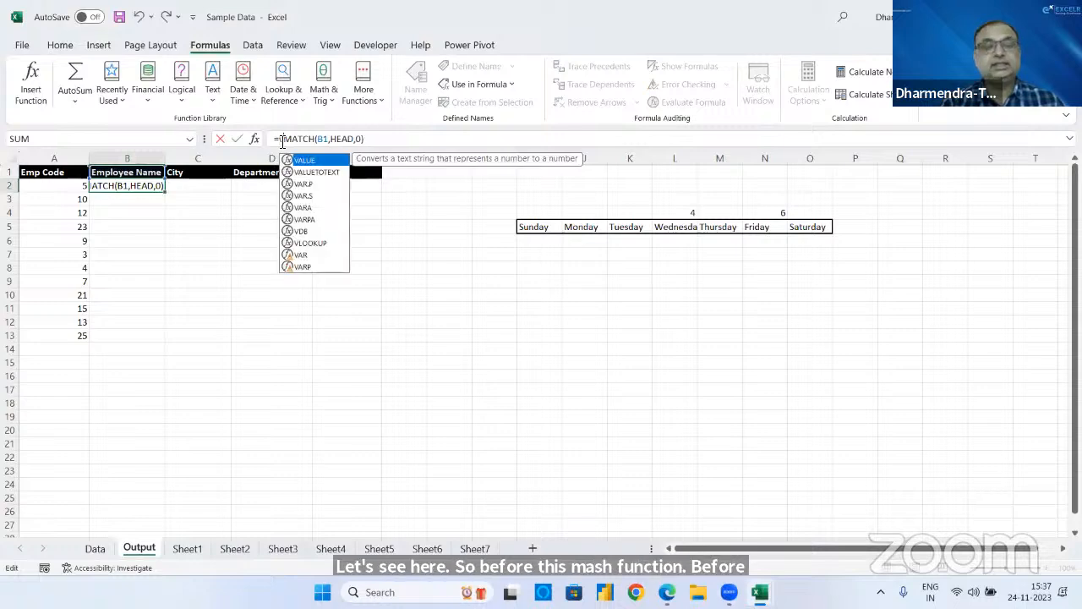
{"action": "left_click", "coordinate": [71, 186]}
{"action": "type", "text": ","}
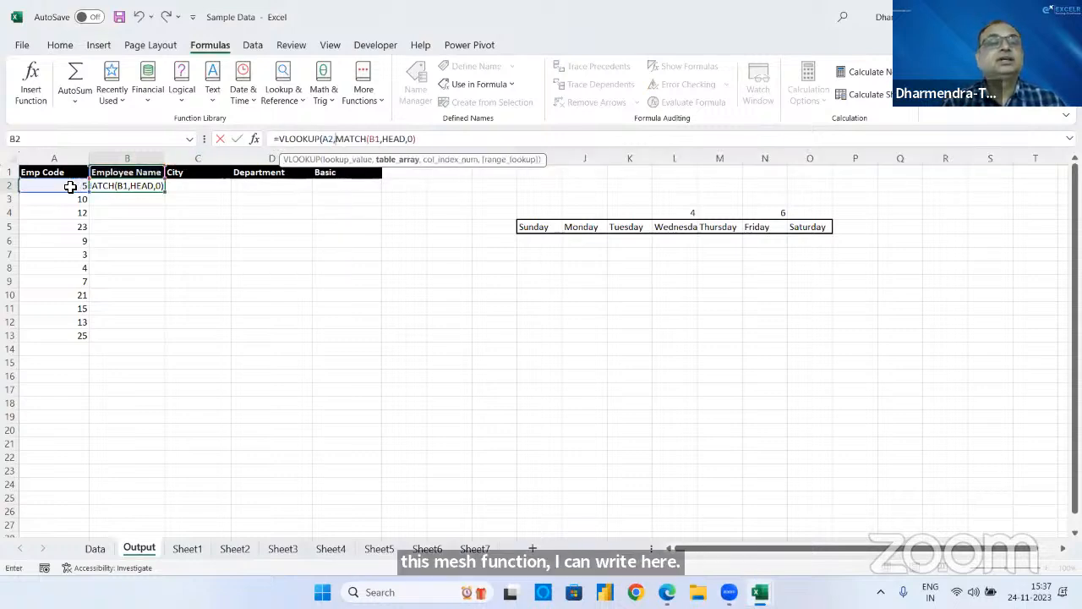
- Insert the Data sheet's range A2:J21 as the VLOOKUP table array in B2, referenced as Data!$A$2:J21 ahead of the MATCH function
{"action": "left_click", "coordinate": [93, 548]}
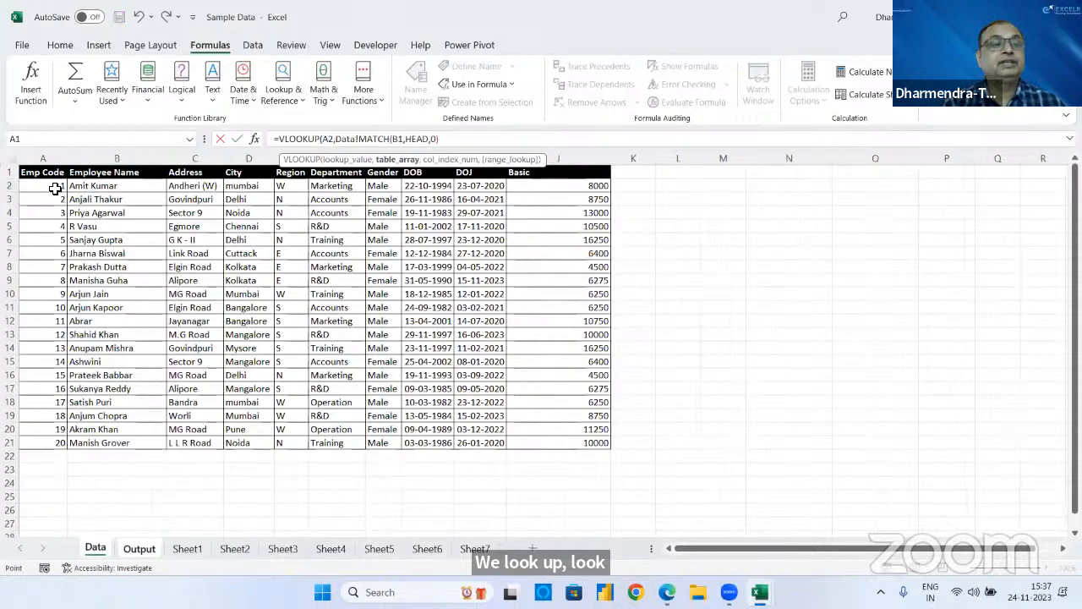
{"action": "left_click_drag", "start_coordinate": [54, 188], "coordinate": [598, 446]}
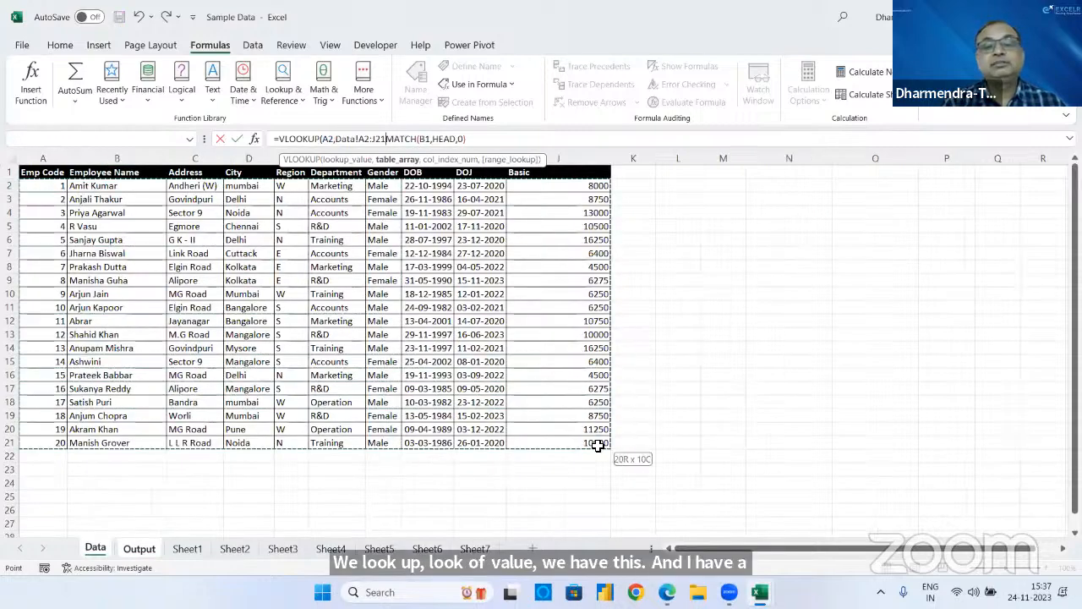
{"action": "left_click_drag", "start_coordinate": [359, 139], "coordinate": [388, 140]}
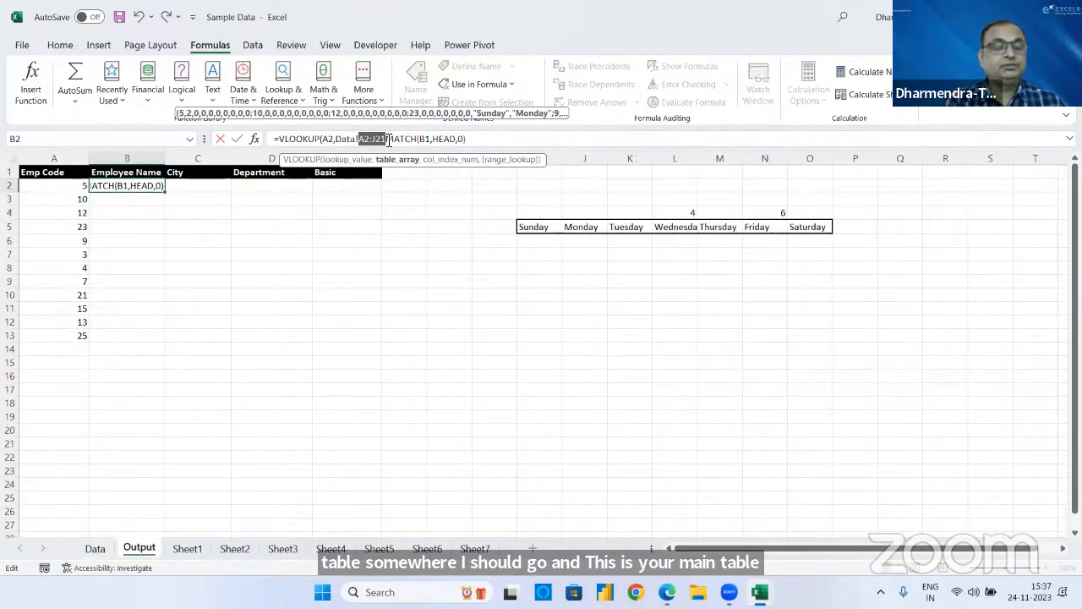
{"action": "key", "text": "F4"}
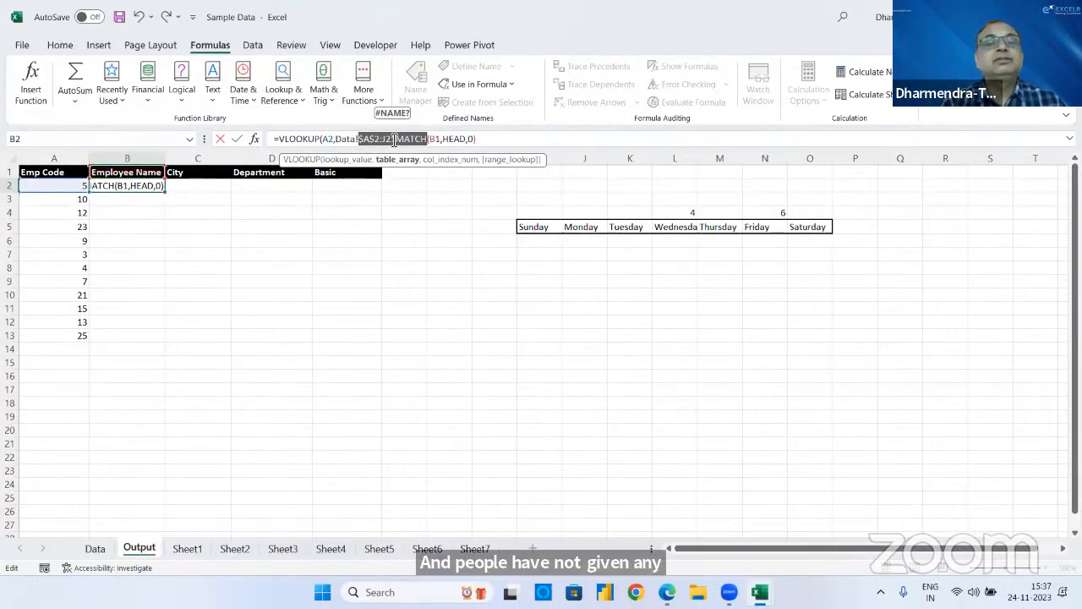
{"action": "left_click", "coordinate": [399, 137]}
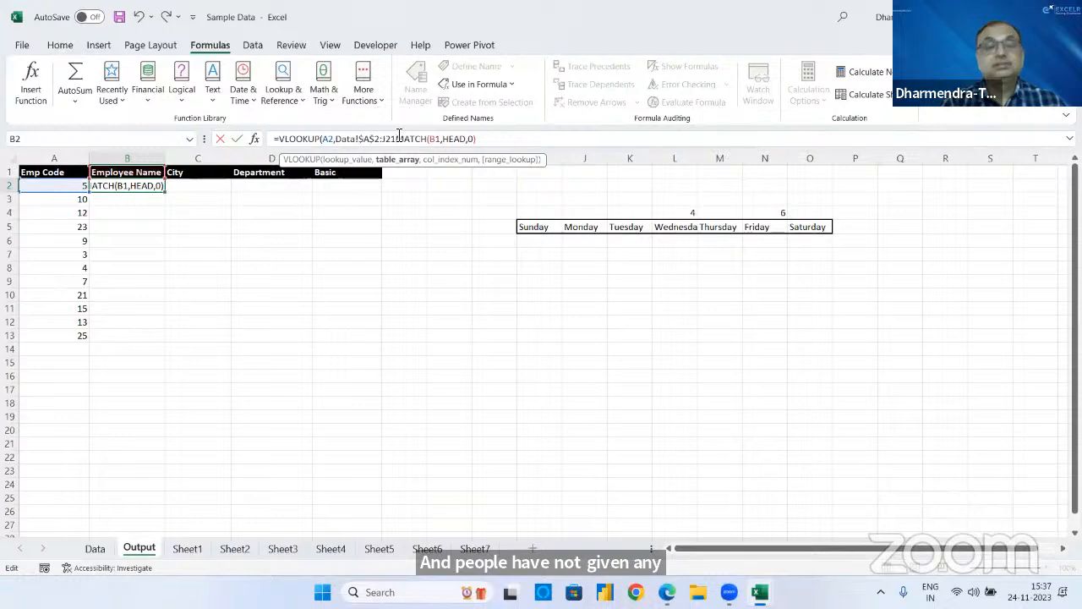
{"action": "type", "text": ",0)"}
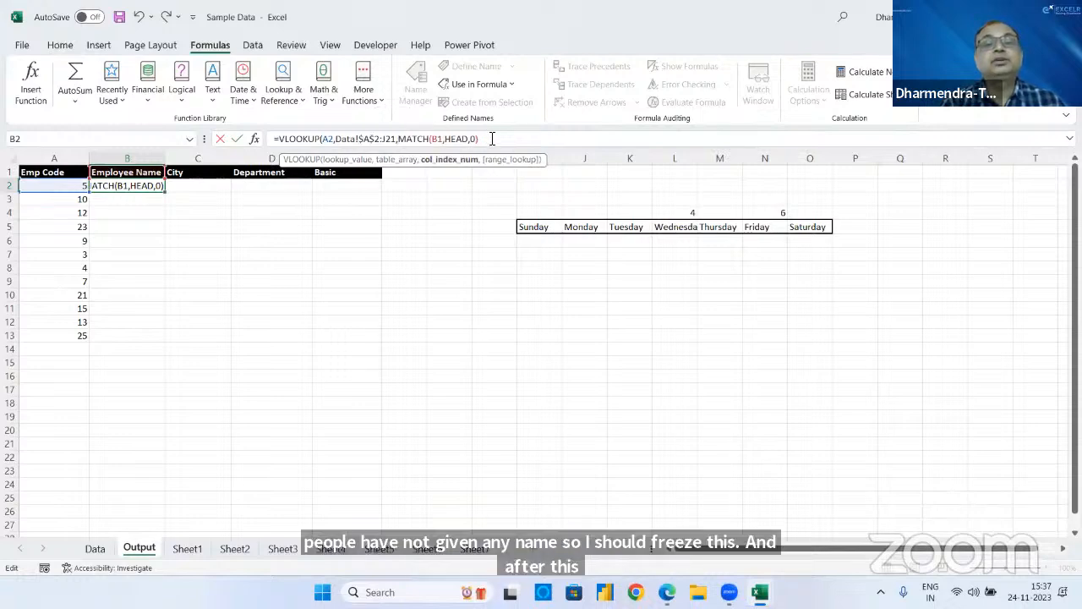
- Complete the VLOOKUP formula in B2 with FALSE as the range lookup argument for an exact match
{"action": "type", "text": ","}
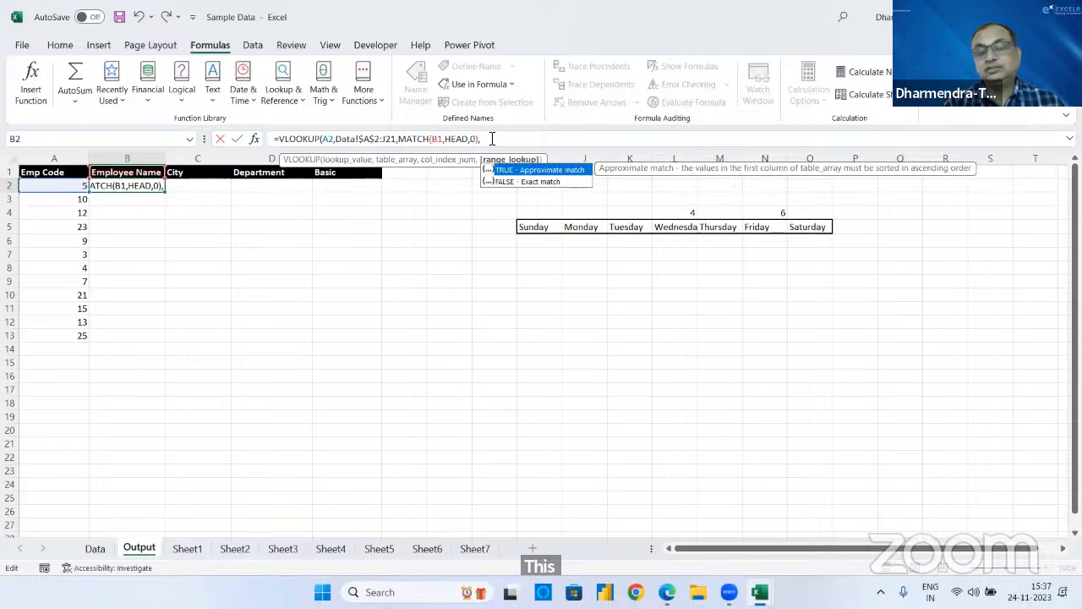
{"action": "type", "text": "FALSE"}
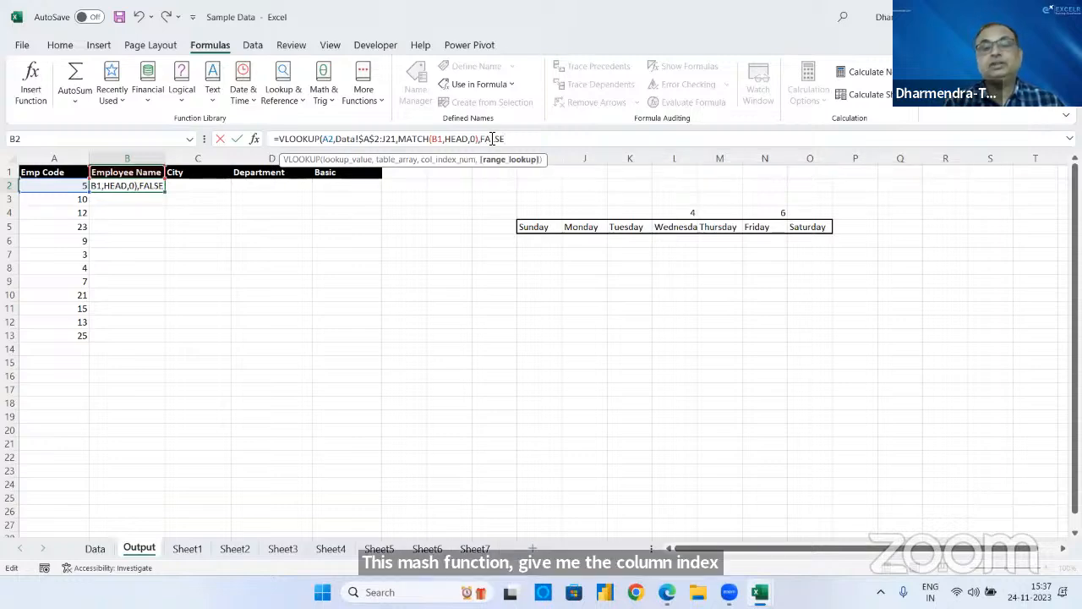
{"action": "key", "text": "Return"}
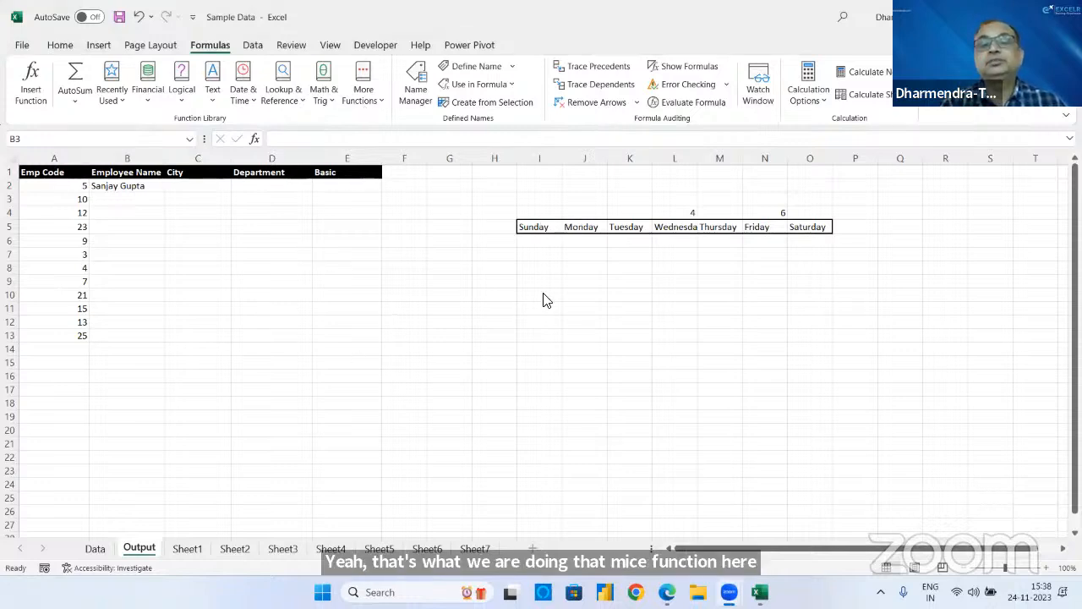
- Copy Wednesday from the weekday row I5:O5 into cell H11 of the Output sheet
{"action": "left_click", "coordinate": [587, 250]}
{"action": "left_click_drag", "start_coordinate": [547, 227], "coordinate": [811, 227]}
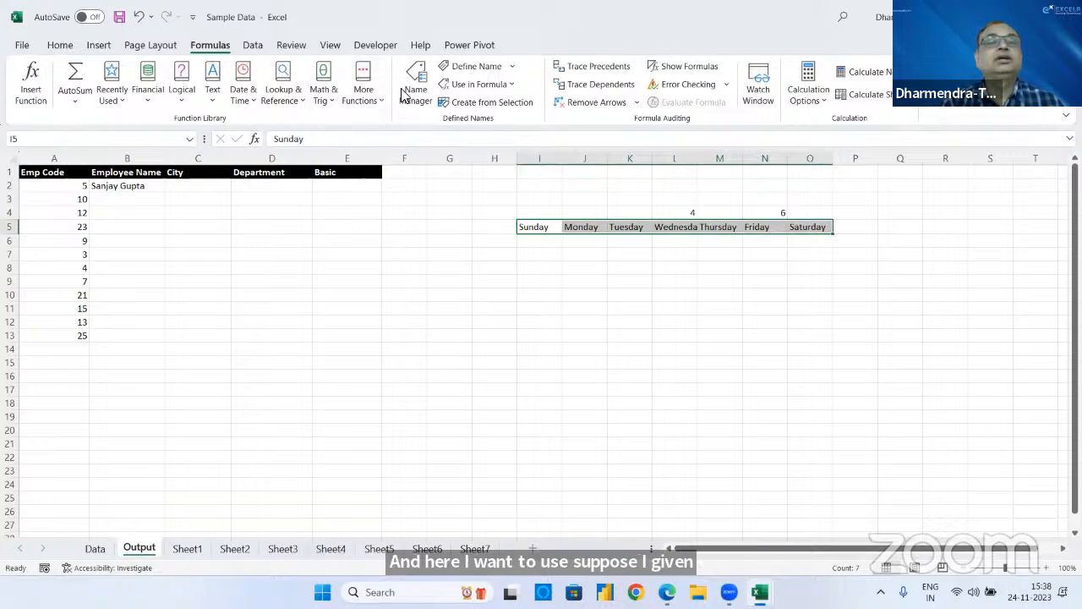
{"action": "left_click", "coordinate": [522, 310]}
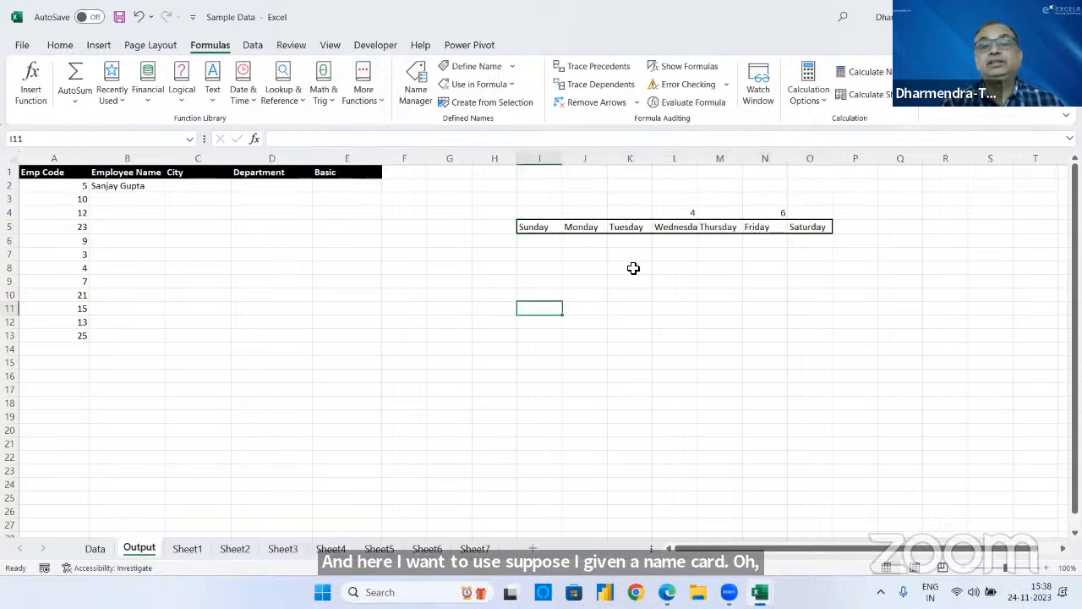
{"action": "left_click", "coordinate": [662, 229]}
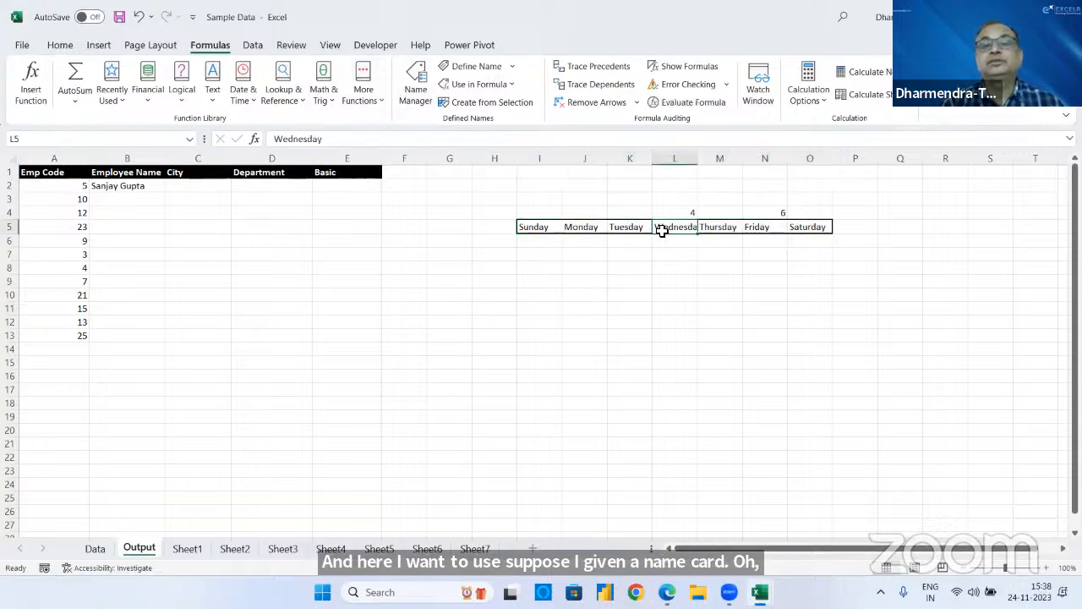
{"action": "key", "text": "ctrl+c"}
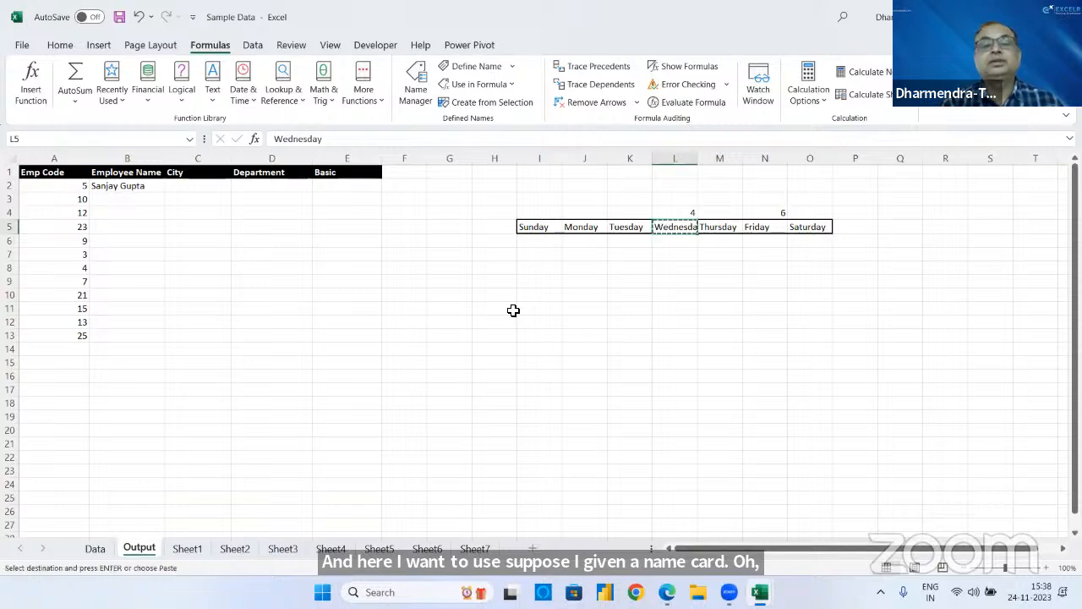
{"action": "left_click", "coordinate": [513, 310]}
{"action": "key", "text": "ctrl+v"}
{"action": "left_click", "coordinate": [545, 310]}
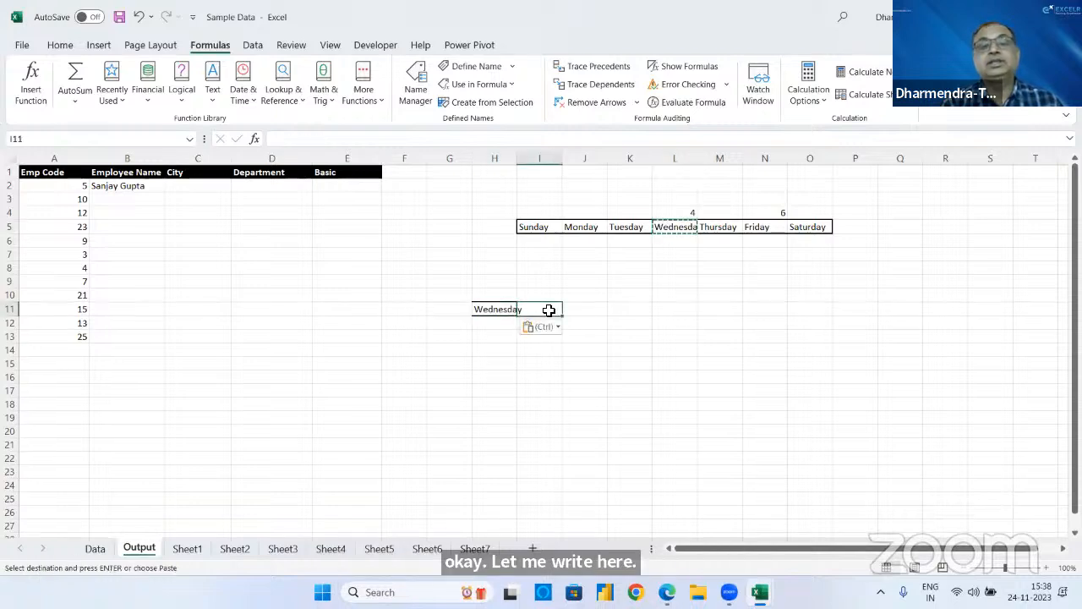
- Copy Friday from the weekday row into I11 and autofit the width of column H
{"action": "left_click", "coordinate": [755, 227]}
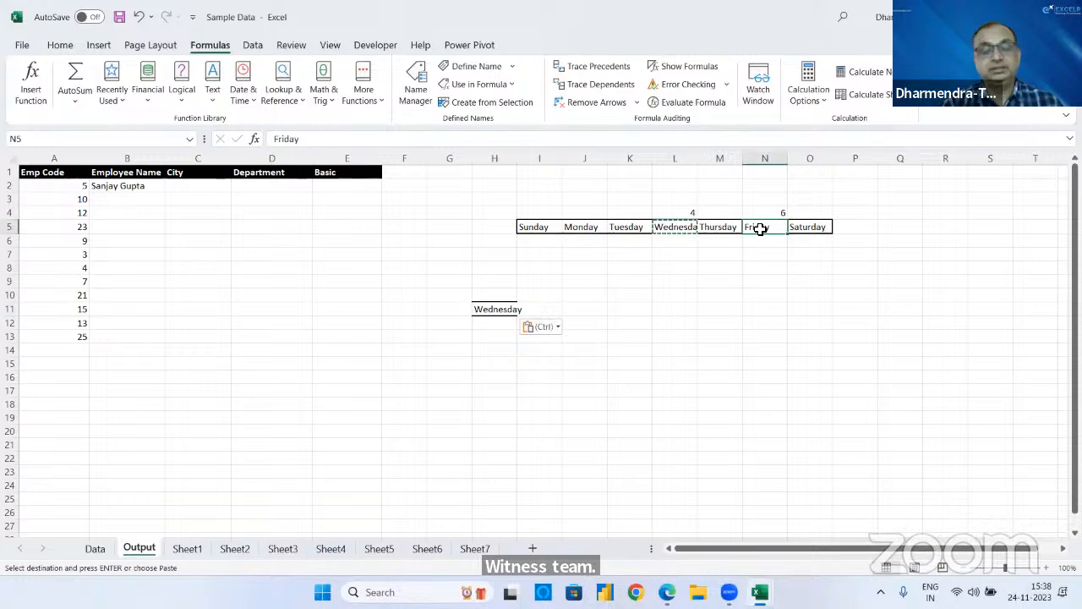
{"action": "key", "text": "ctrl+c"}
{"action": "left_click", "coordinate": [545, 311]}
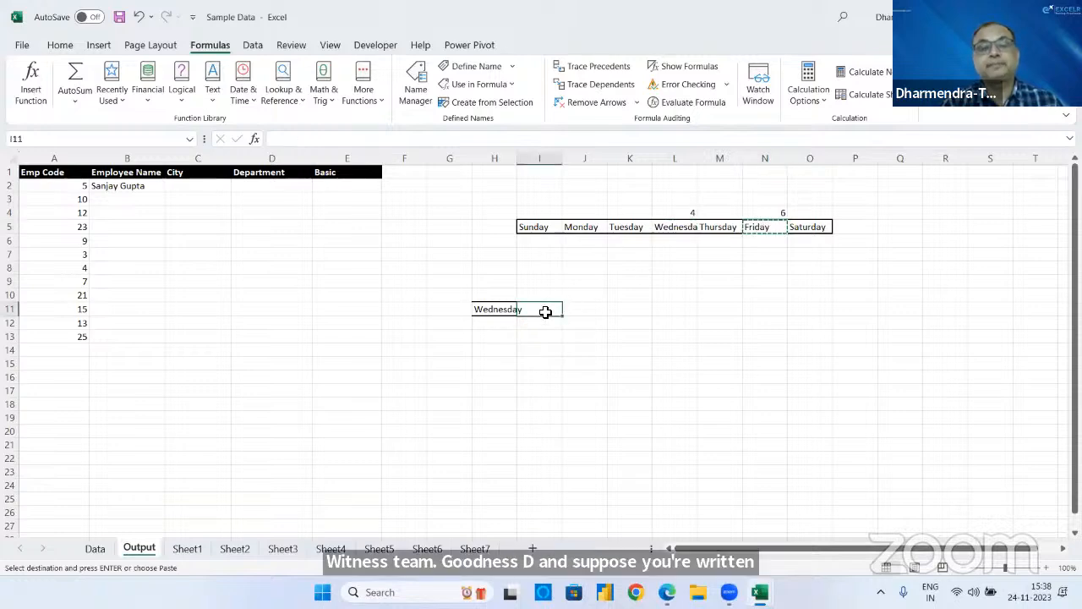
{"action": "key", "text": "ctrl+v"}
{"action": "double_click", "coordinate": [517, 160]}
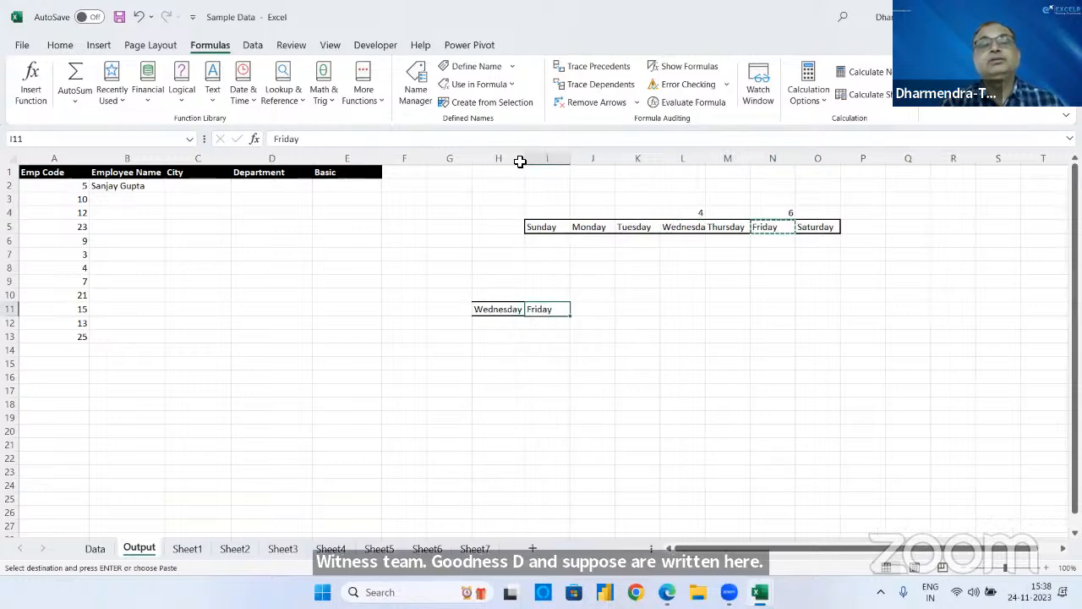
{"action": "left_click", "coordinate": [685, 322]}
{"action": "key", "text": "Escape"}
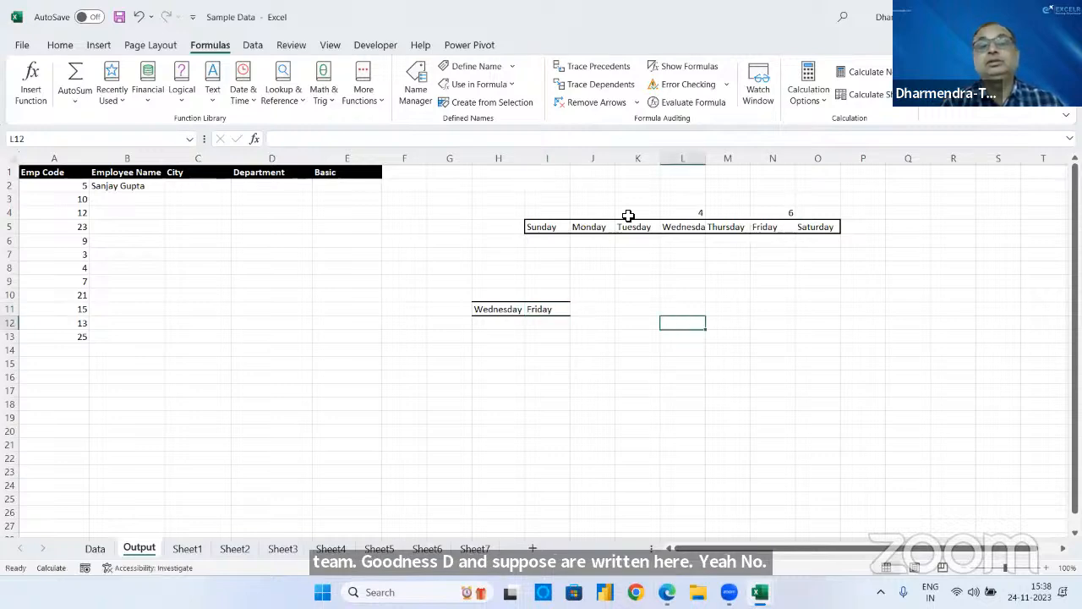
- Clear the position numbers in L4:N4 above the weekday row
{"action": "left_click_drag", "start_coordinate": [684, 209], "coordinate": [789, 209]}
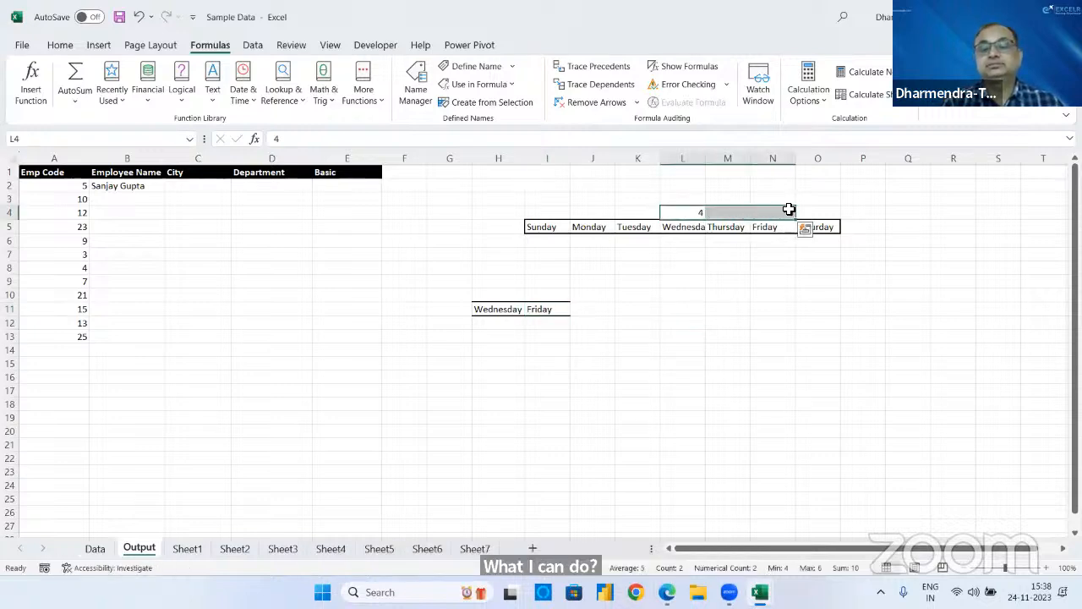
{"action": "key", "text": "Delete"}
{"action": "left_click", "coordinate": [506, 327]}
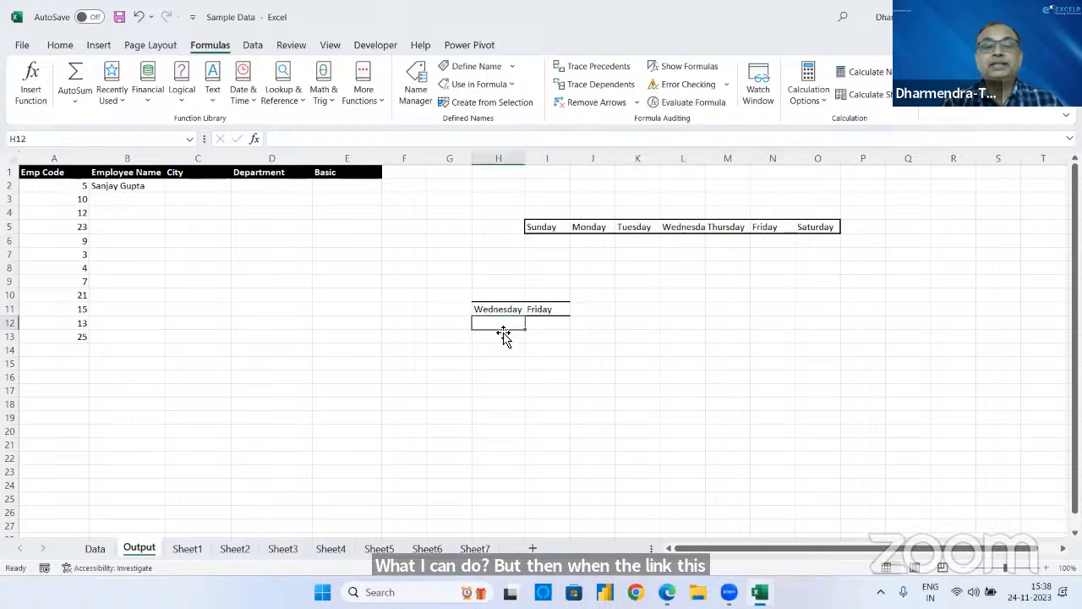
- Enter =MATCH(H11,I5:O5,0) in H13 to find Wednesday's position in the weekday row
{"action": "left_click", "coordinate": [503, 333]}
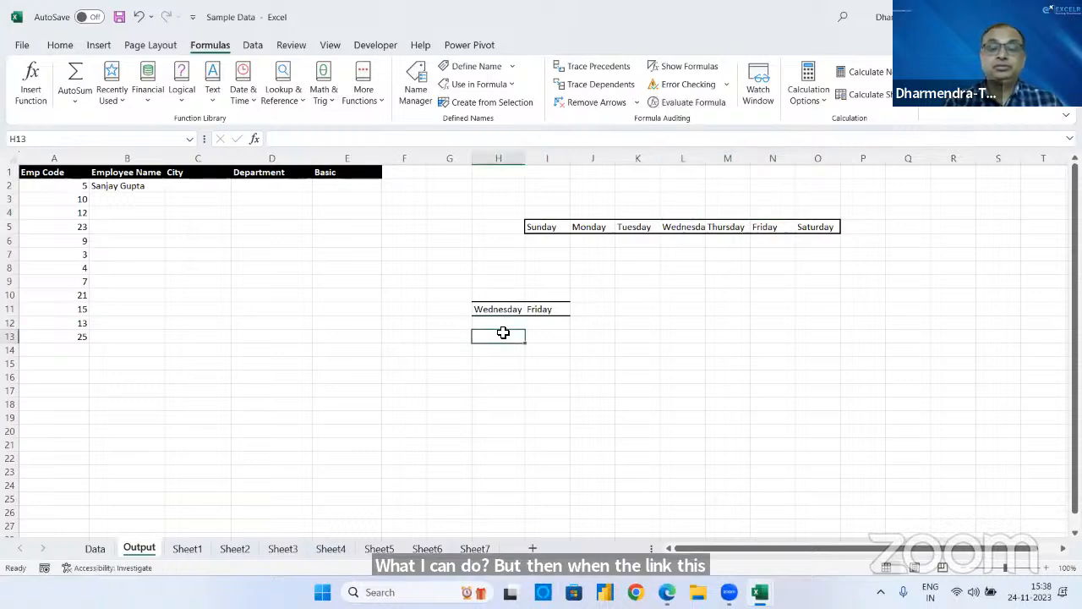
{"action": "type", "text": "=ma"}
{"action": "key", "text": "Tab"}
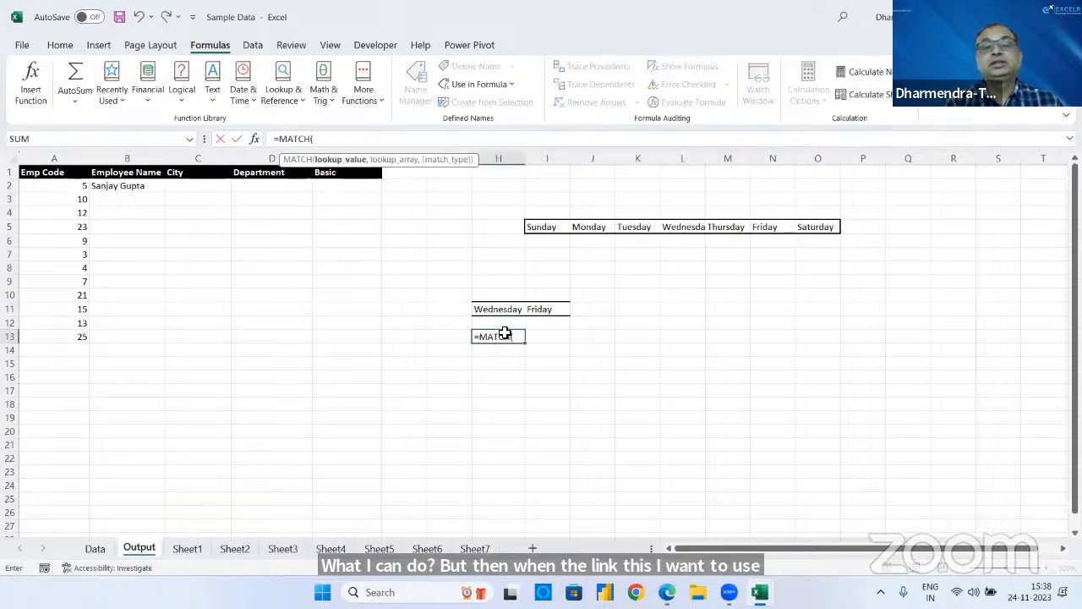
{"action": "left_click", "coordinate": [510, 307]}
{"action": "type", "text": ","}
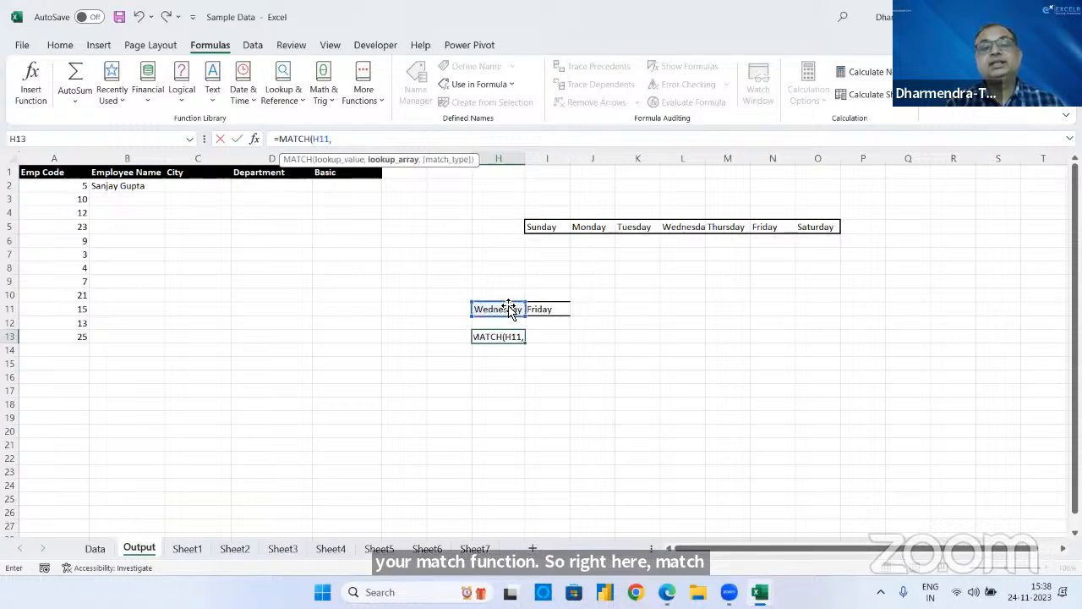
{"action": "left_click_drag", "start_coordinate": [550, 213], "coordinate": [815, 226]}
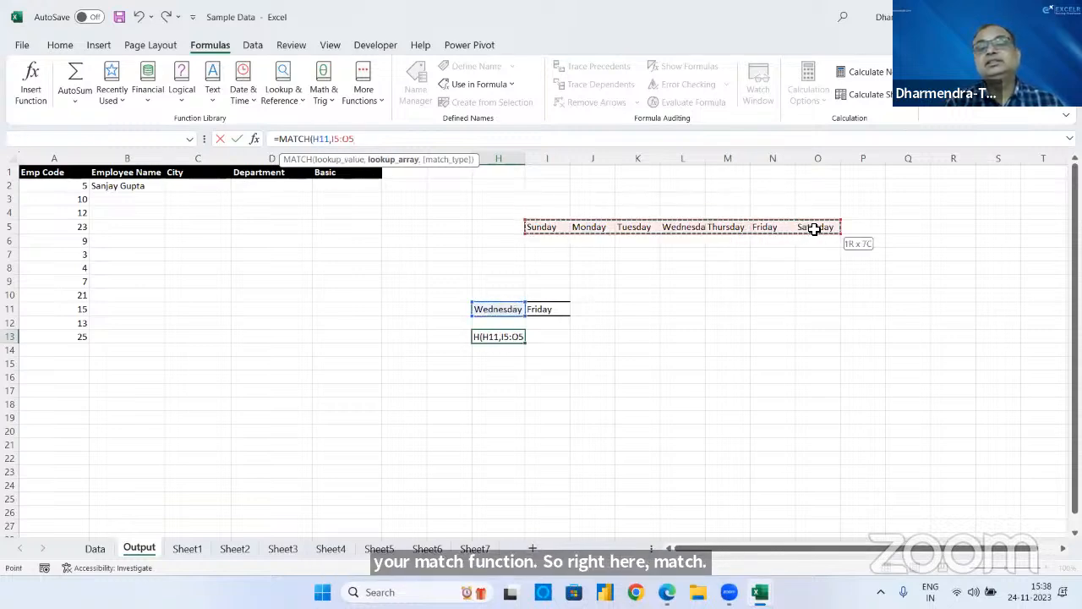
{"action": "type", "text": ","}
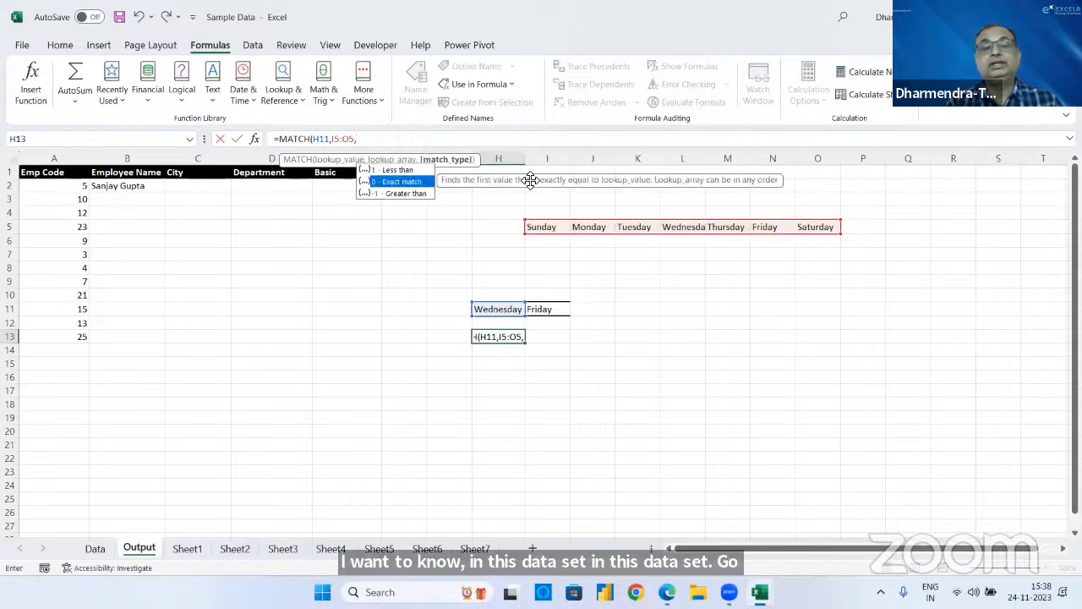
{"action": "type", "text": "0"}
{"action": "key", "text": "Return"}
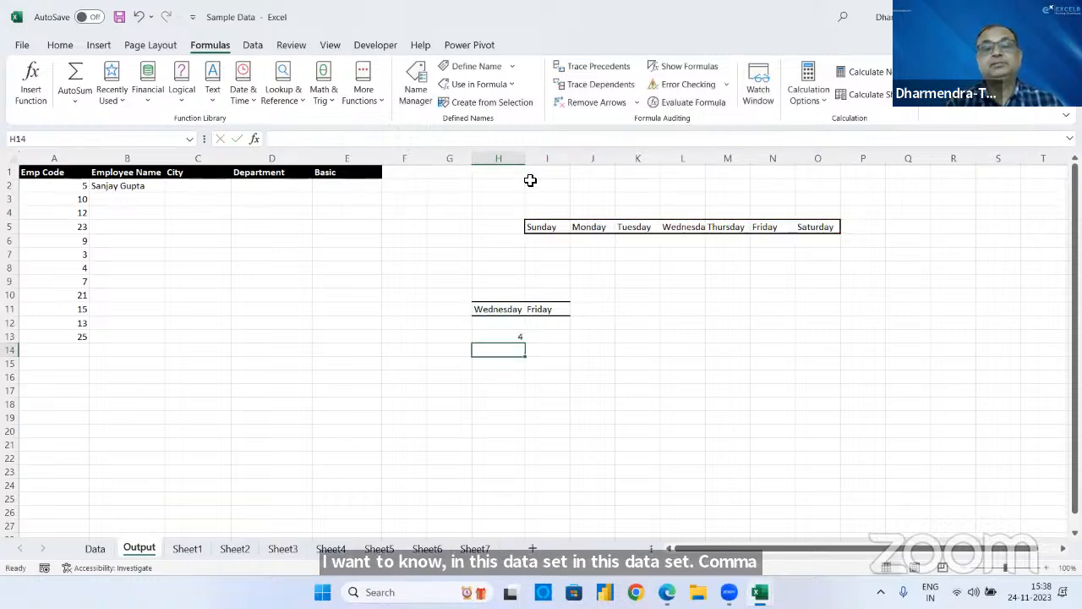
- Make the lookup array in H13 absolute as $I$5:$O$5 and fill the MATCH formula across to I13
{"action": "left_click", "coordinate": [502, 334]}
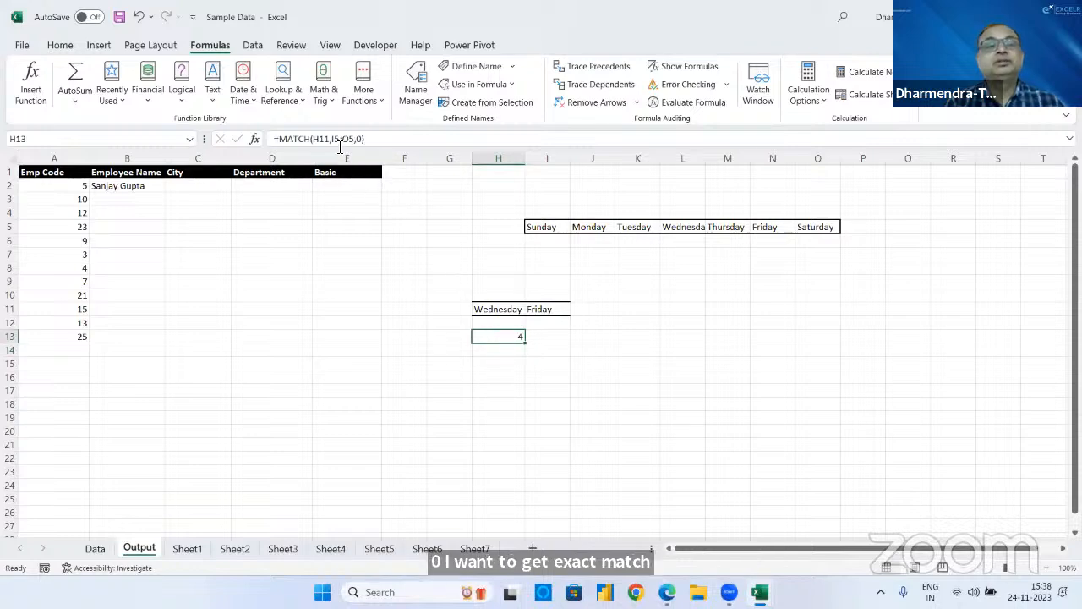
{"action": "left_click_drag", "start_coordinate": [332, 140], "coordinate": [357, 140]}
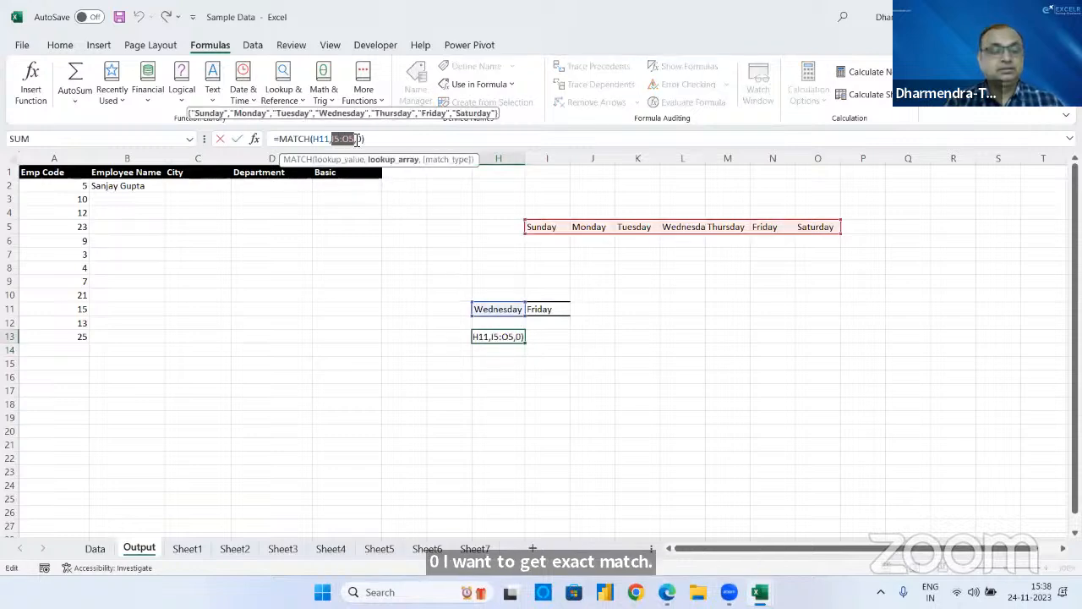
{"action": "key", "text": "F4"}
{"action": "key", "text": "Return"}
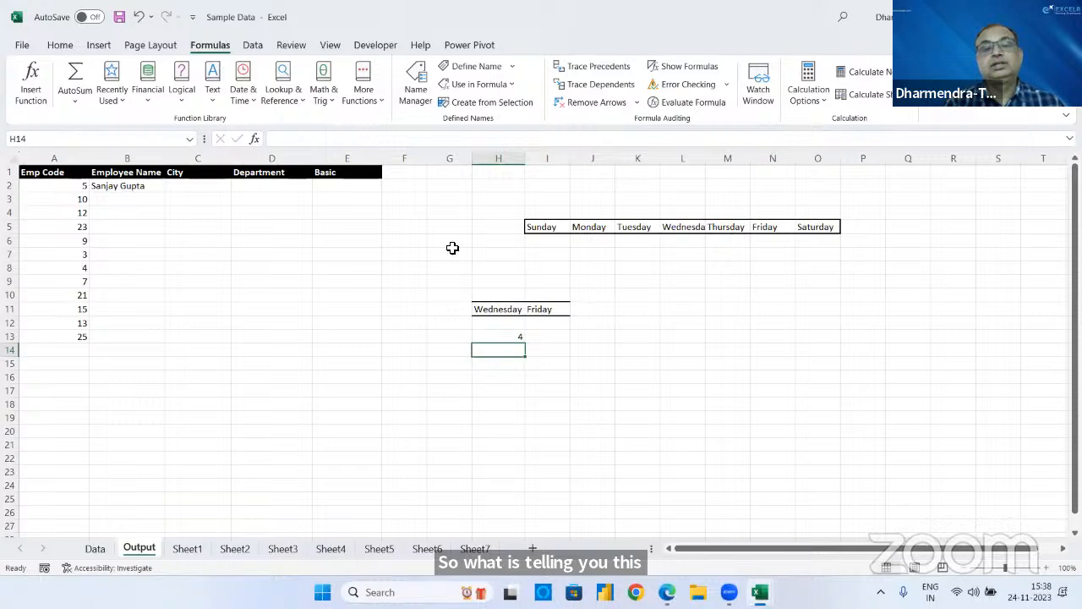
{"action": "left_click", "coordinate": [489, 335]}
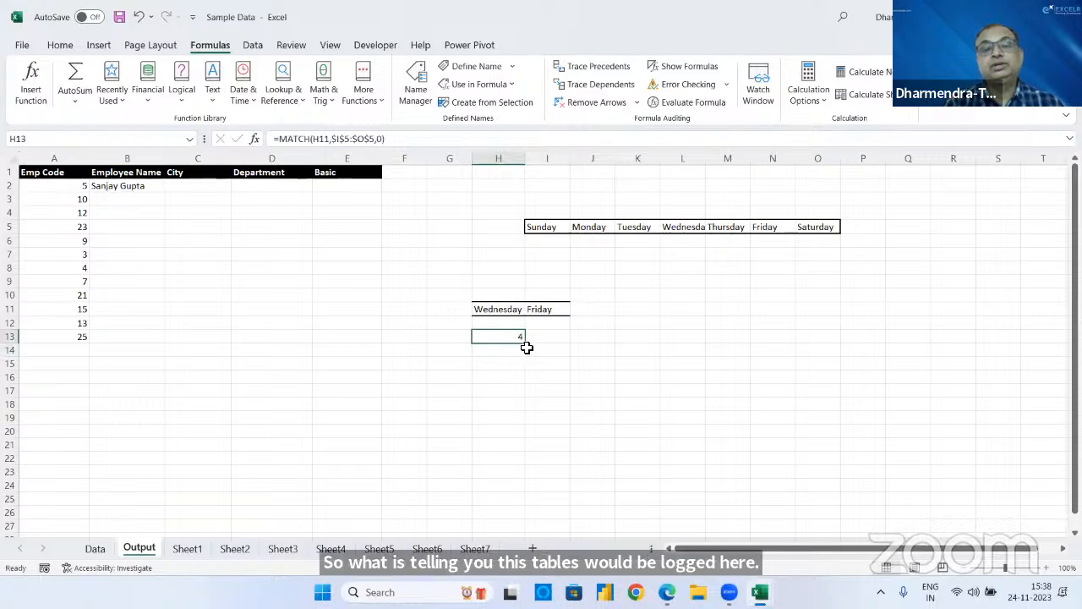
{"action": "left_click_drag", "start_coordinate": [525, 342], "coordinate": [562, 348]}
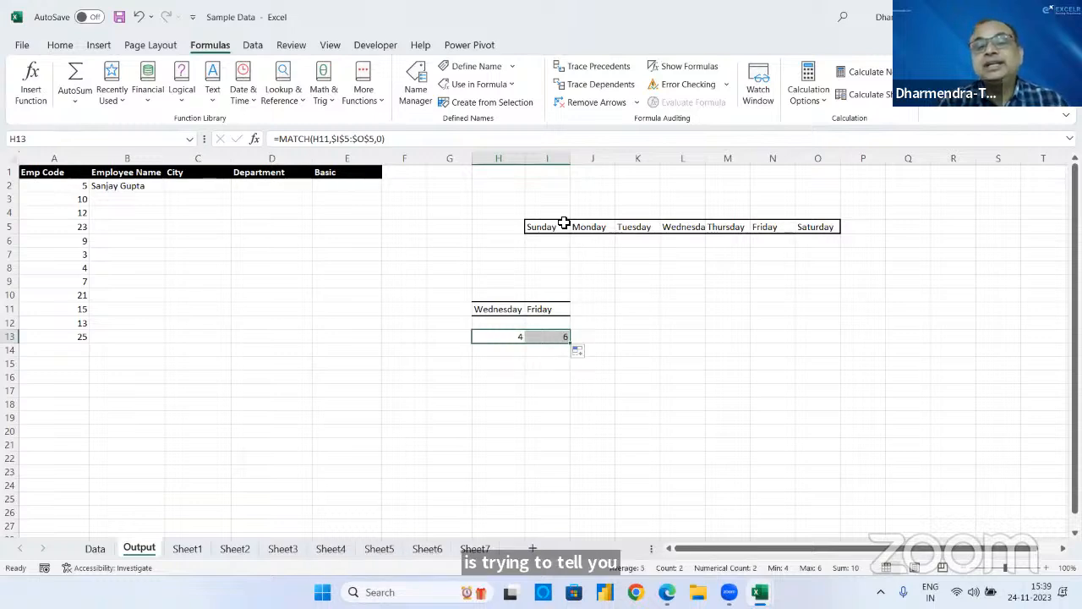
- Compare the MATCH formulas in H13 and I13 with the weekday row and the day names in H11:I11
{"action": "left_click_drag", "start_coordinate": [563, 221], "coordinate": [825, 230]}
{"action": "left_click", "coordinate": [494, 315]}
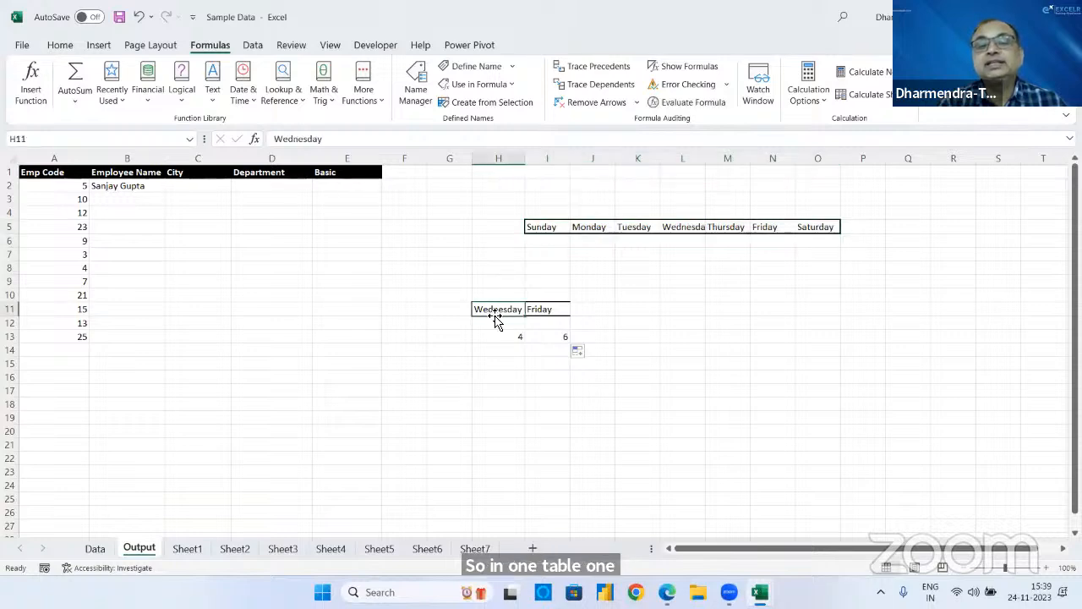
{"action": "left_click", "coordinate": [543, 308]}
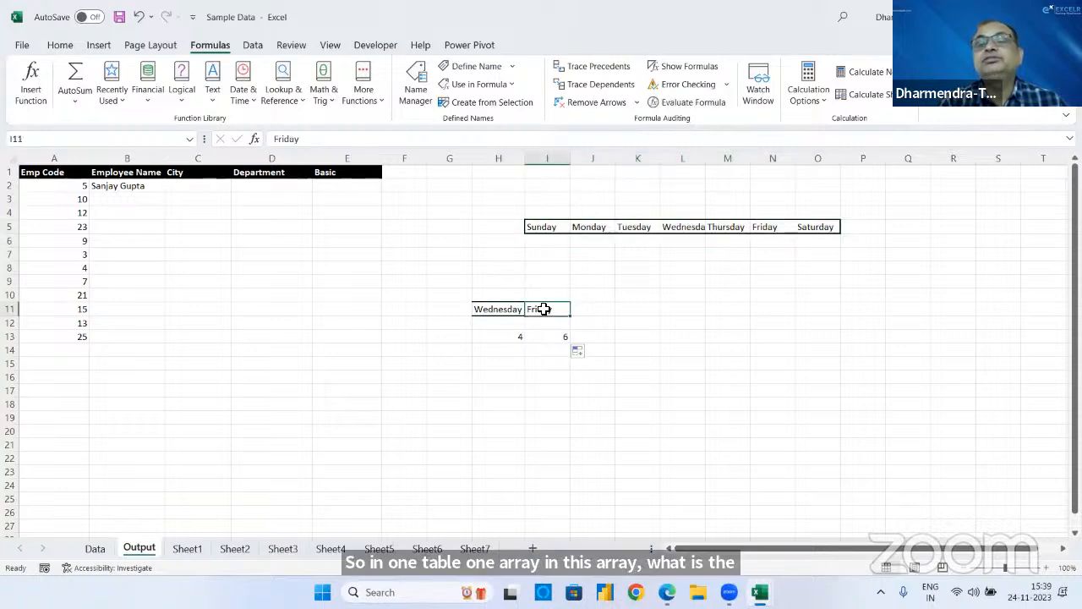
{"action": "left_click", "coordinate": [504, 337]}
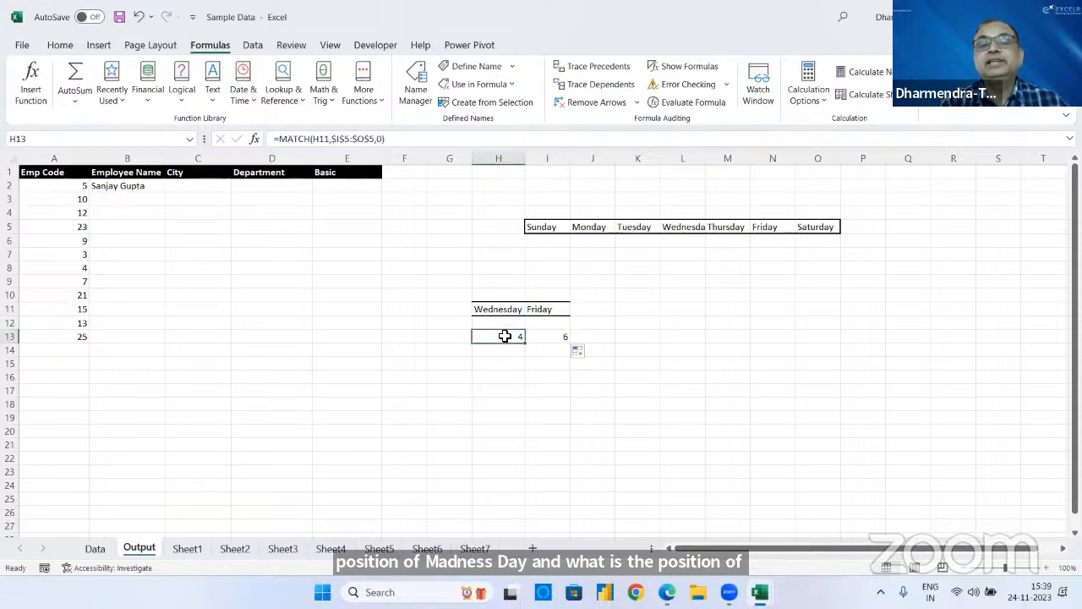
{"action": "left_click", "coordinate": [548, 338]}
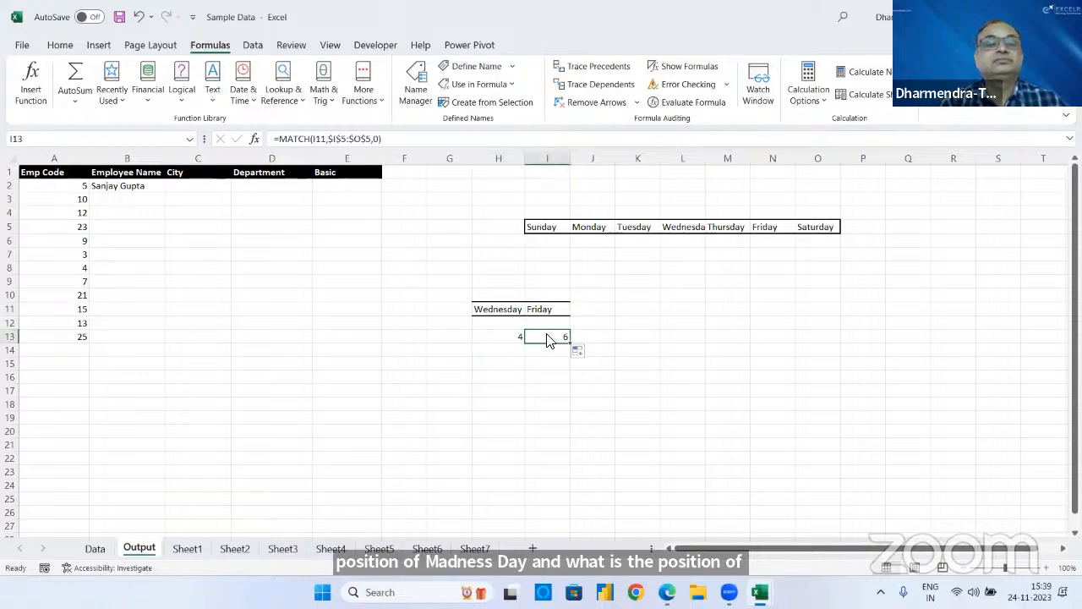
- Clear all contents and formatting from the weekday MATCH example in G4:P19
{"action": "left_click", "coordinate": [501, 72]}
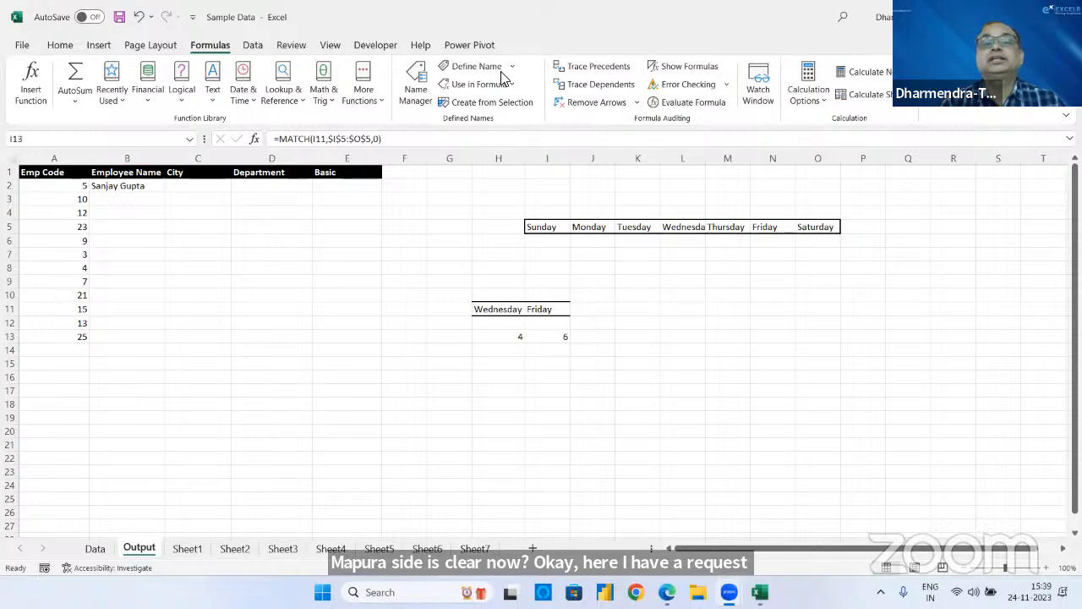
{"action": "left_click", "coordinate": [558, 294]}
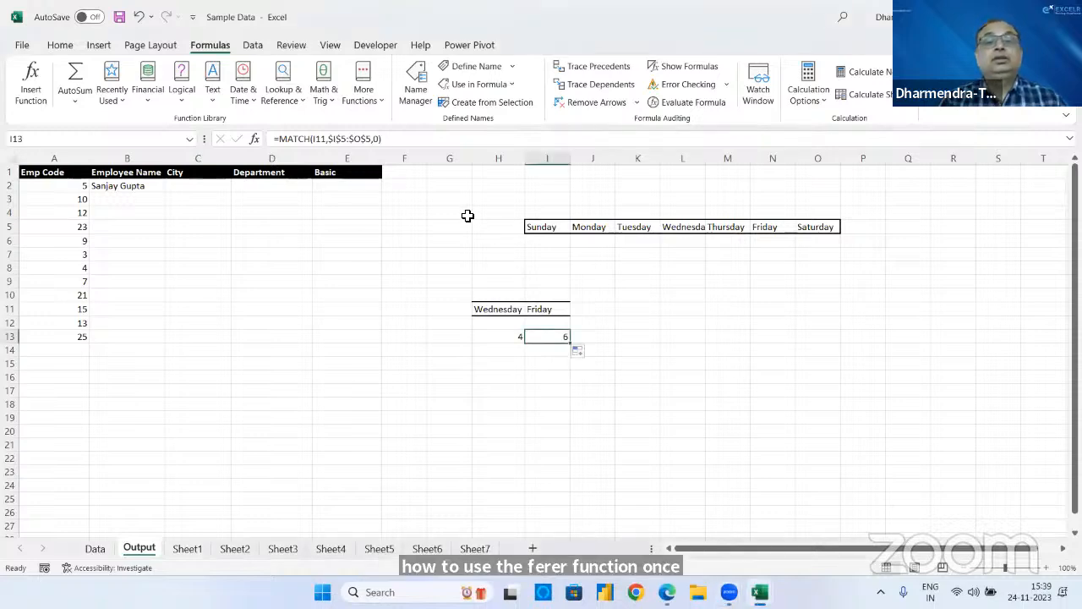
{"action": "left_click_drag", "start_coordinate": [468, 215], "coordinate": [846, 417]}
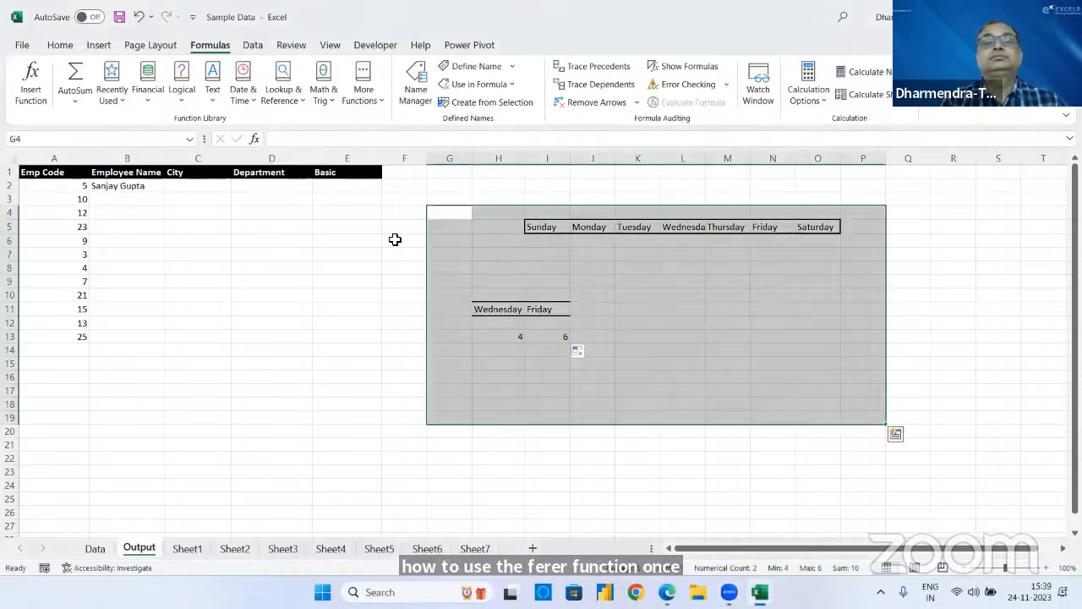
{"action": "left_click", "coordinate": [64, 47]}
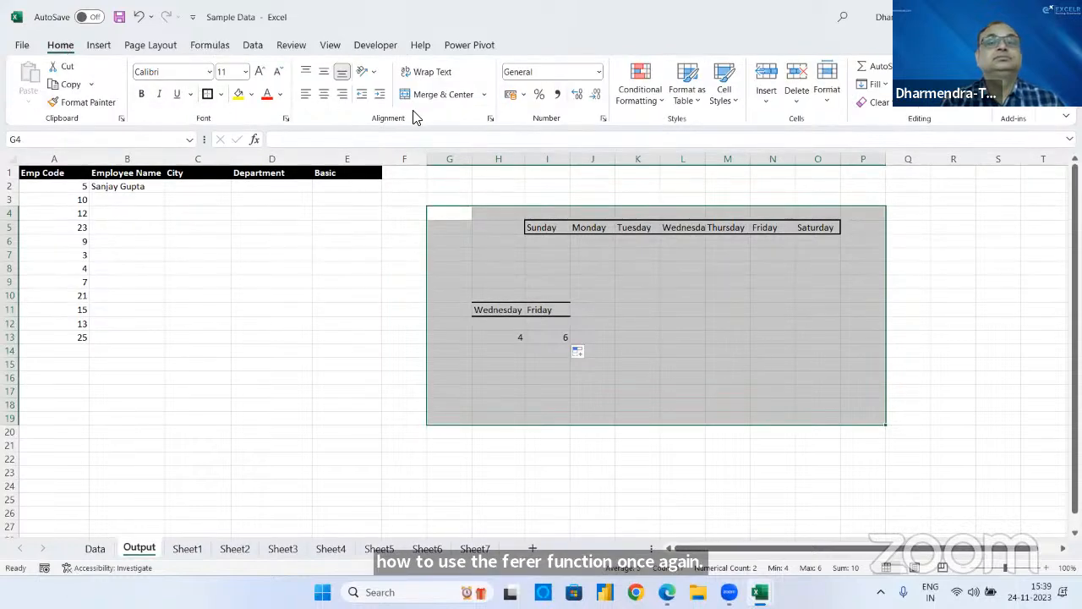
{"action": "left_click", "coordinate": [877, 103]}
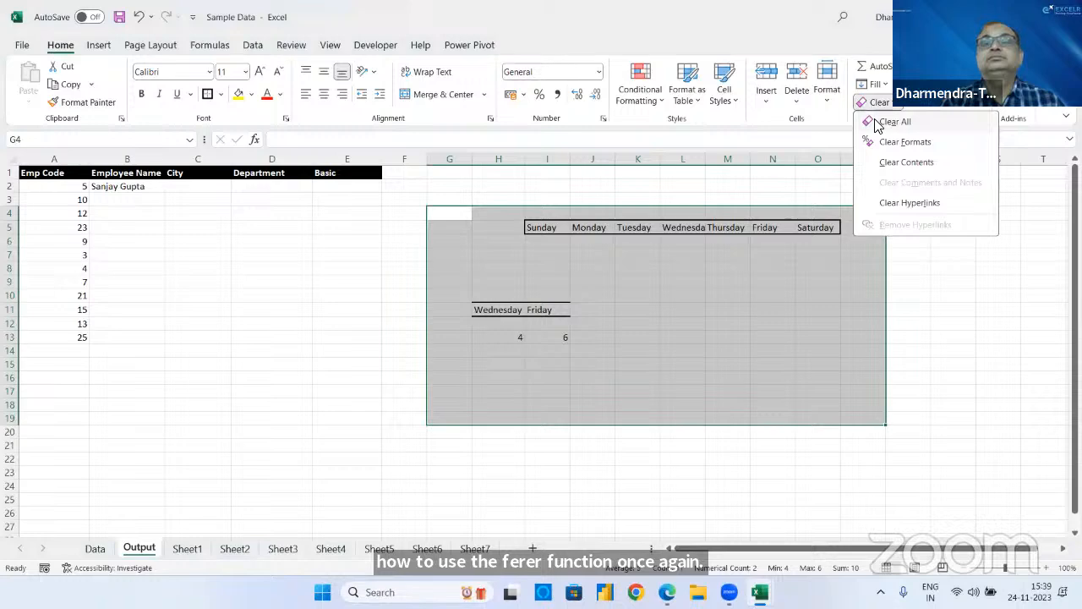
{"action": "left_click", "coordinate": [879, 123]}
{"action": "left_click", "coordinate": [597, 268]}
- Try filling the VLOOKUP formula from B2 across to D2 and check the shifted references in C2 and D2
{"action": "left_click", "coordinate": [147, 190]}
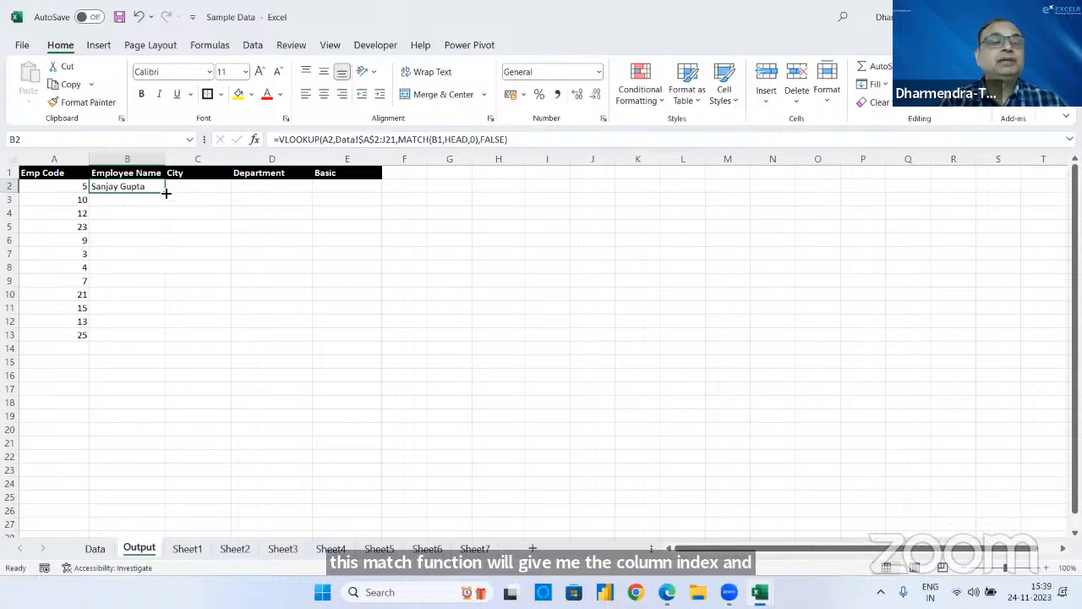
{"action": "left_click_drag", "start_coordinate": [166, 192], "coordinate": [223, 193]}
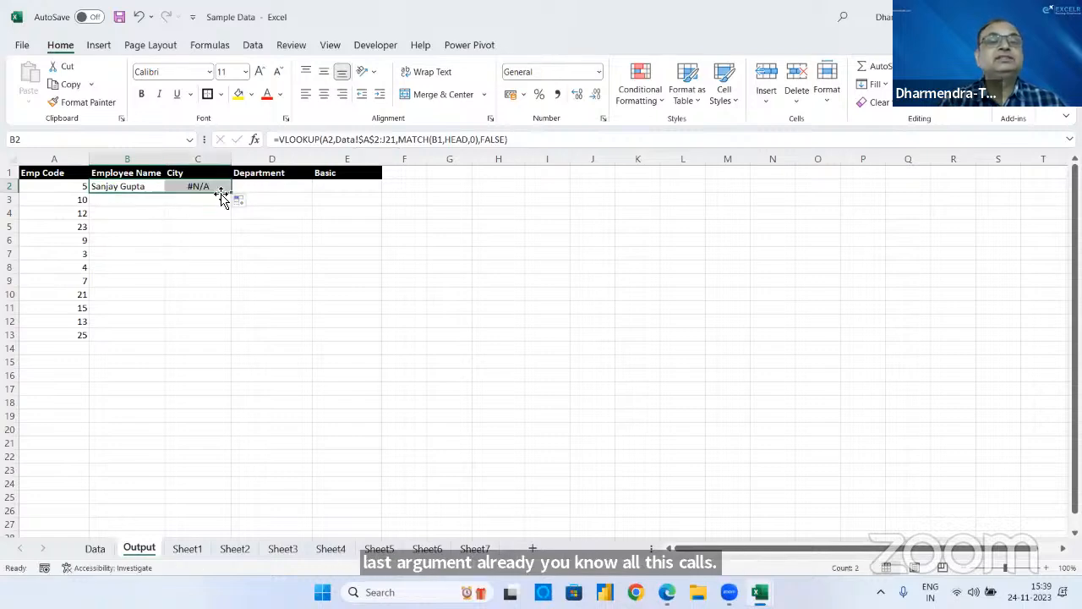
{"action": "left_click", "coordinate": [127, 185]}
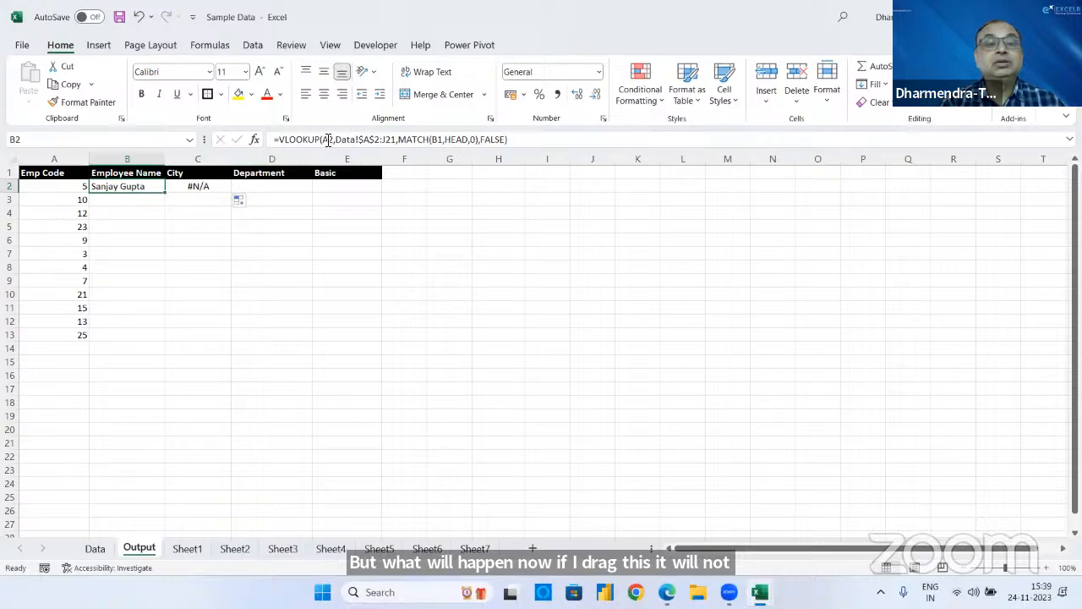
{"action": "left_click", "coordinate": [188, 186]}
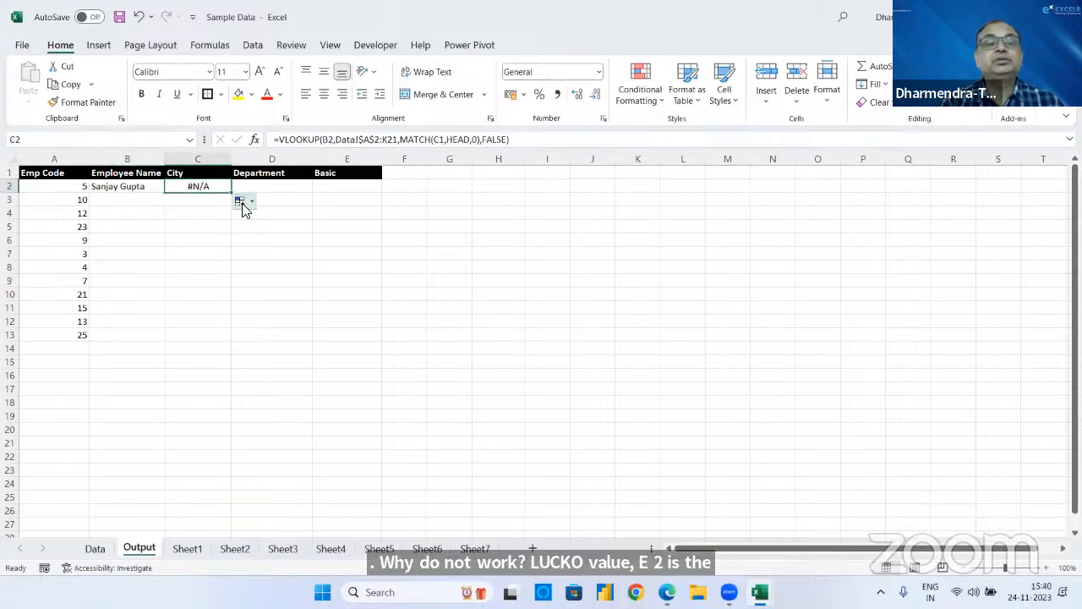
{"action": "left_click_drag", "start_coordinate": [233, 191], "coordinate": [299, 197]}
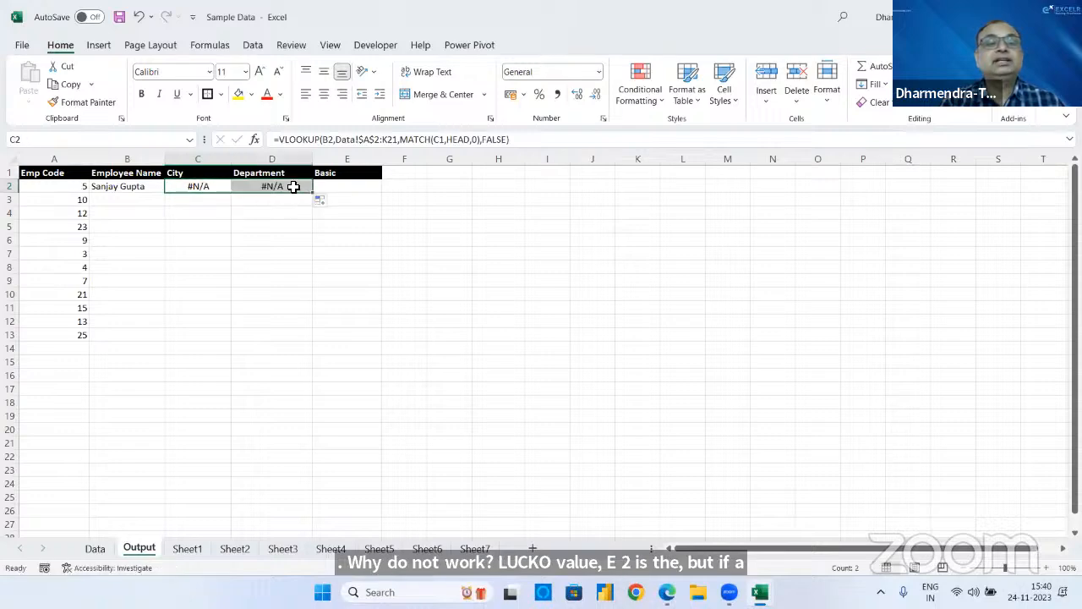
{"action": "left_click", "coordinate": [292, 187]}
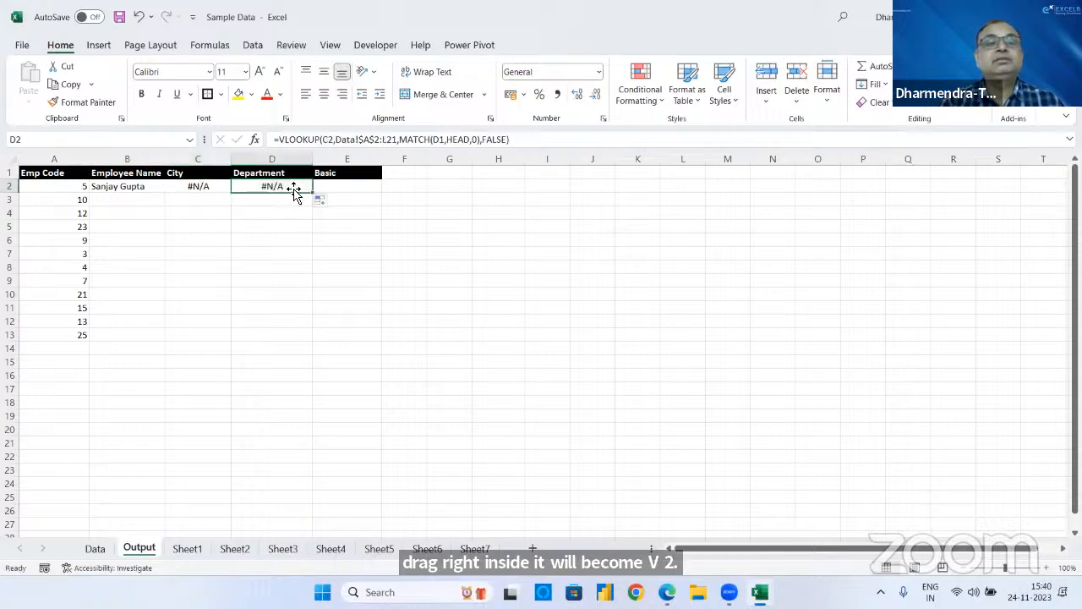
- Lock the lookup value in B2's VLOOKUP formula as $A2 and fill the formula across to E2
{"action": "left_click", "coordinate": [150, 185]}
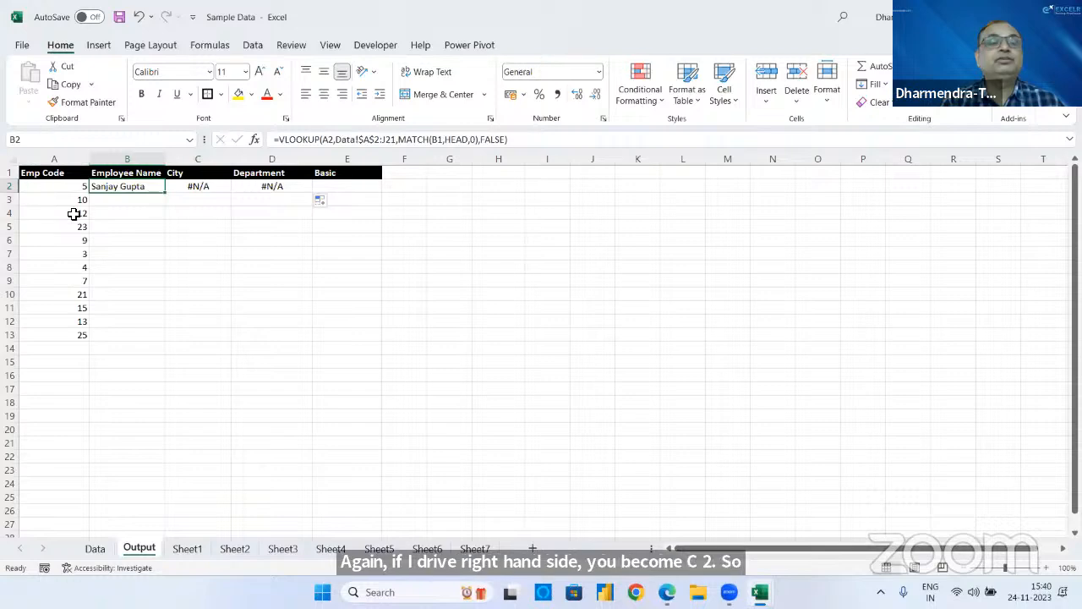
{"action": "left_click", "coordinate": [327, 140]}
{"action": "type", "text": "$"}
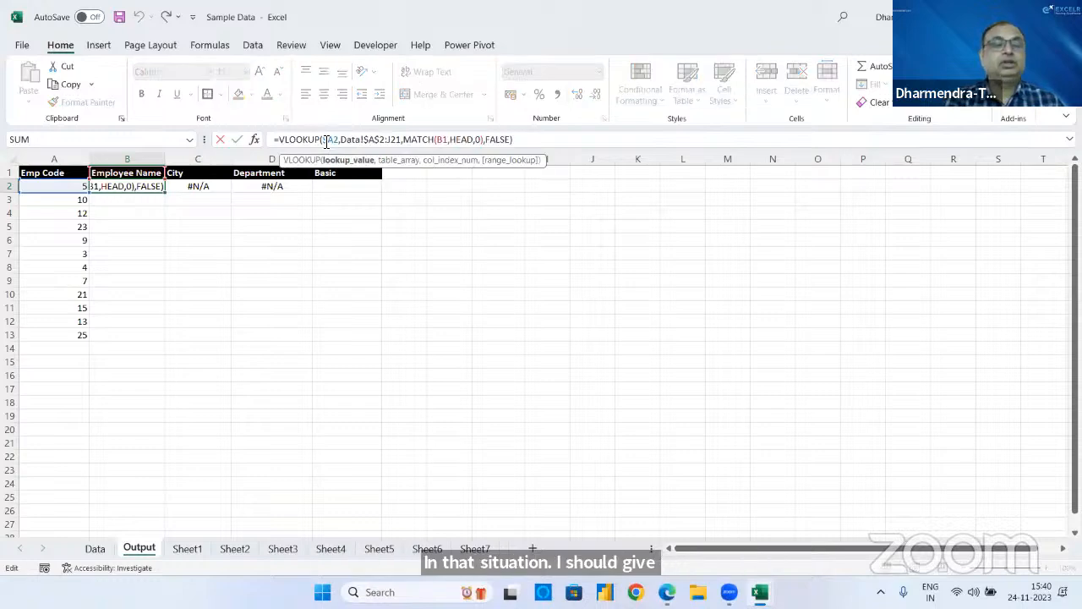
{"action": "key", "text": "Return"}
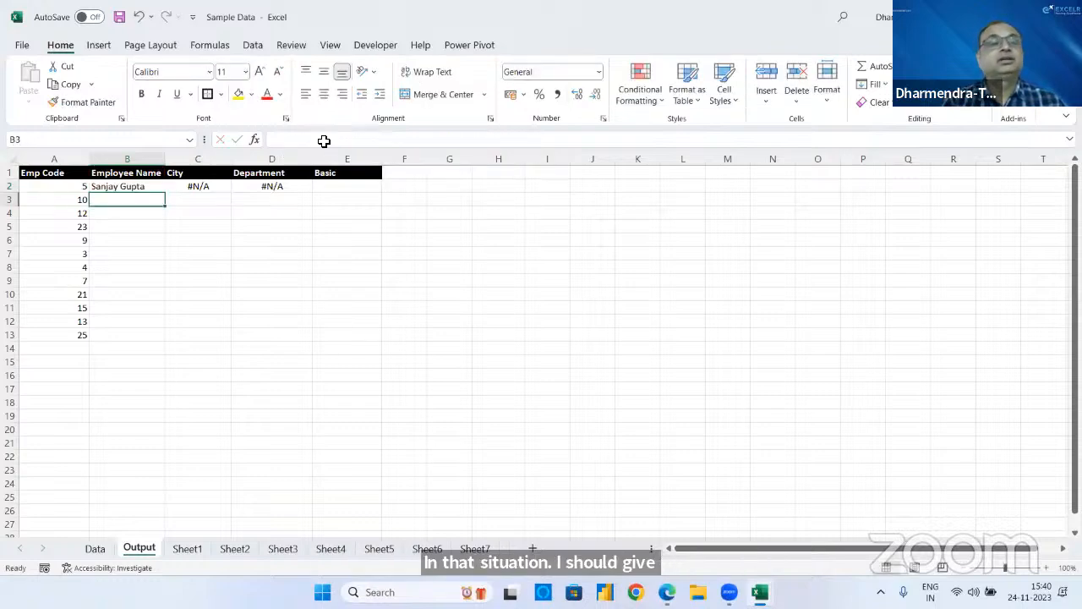
{"action": "left_click", "coordinate": [149, 186]}
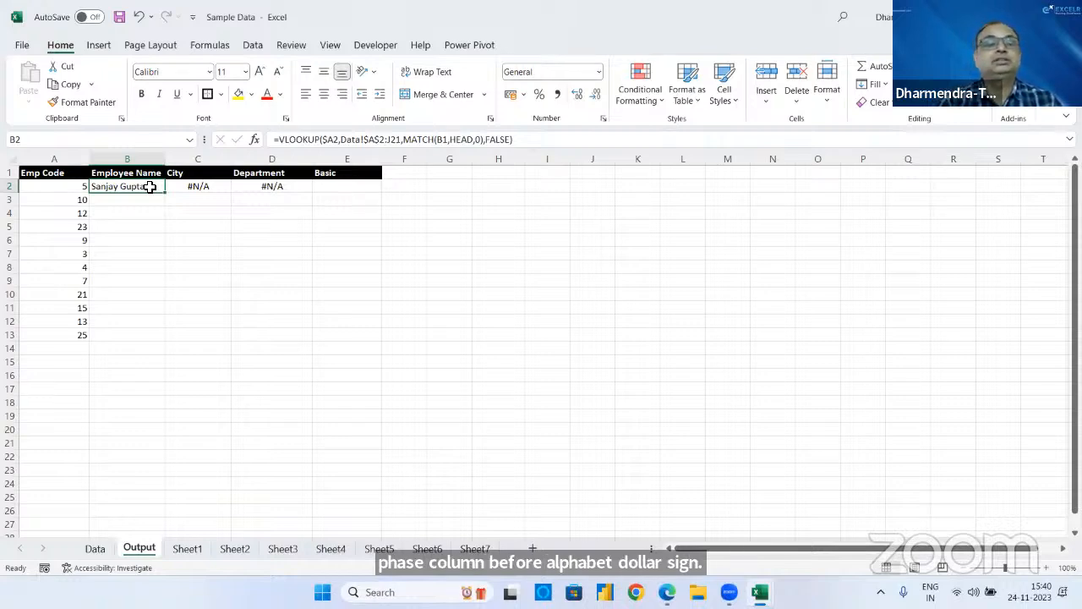
{"action": "left_click_drag", "start_coordinate": [164, 192], "coordinate": [393, 213]}
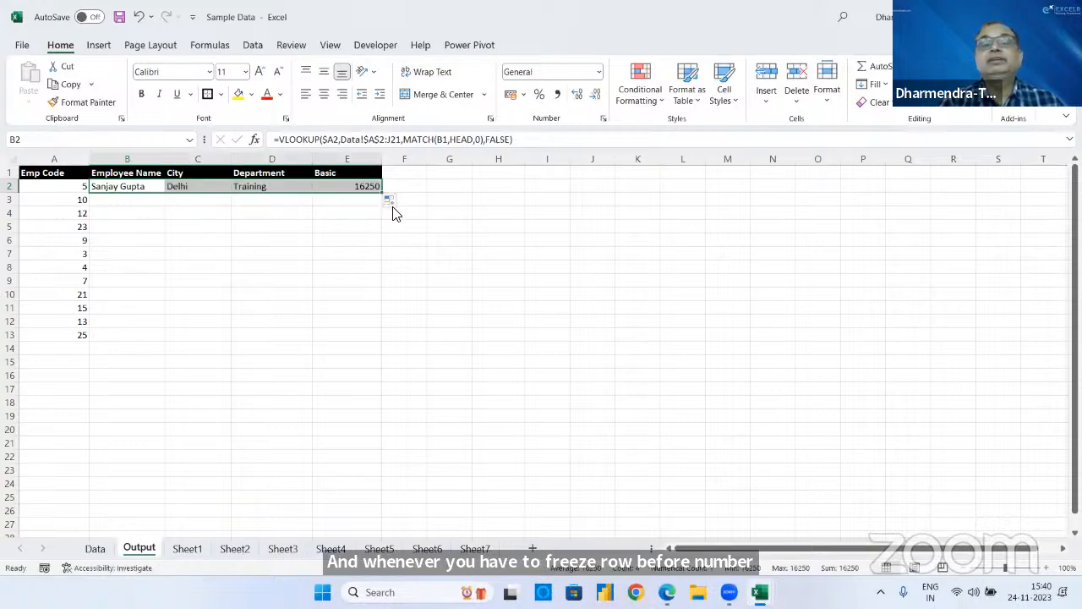
- Clear the formulas in C2:E2 and fill the VLOOKUP formula from B2 across to E2 again
{"action": "left_click", "coordinate": [206, 270]}
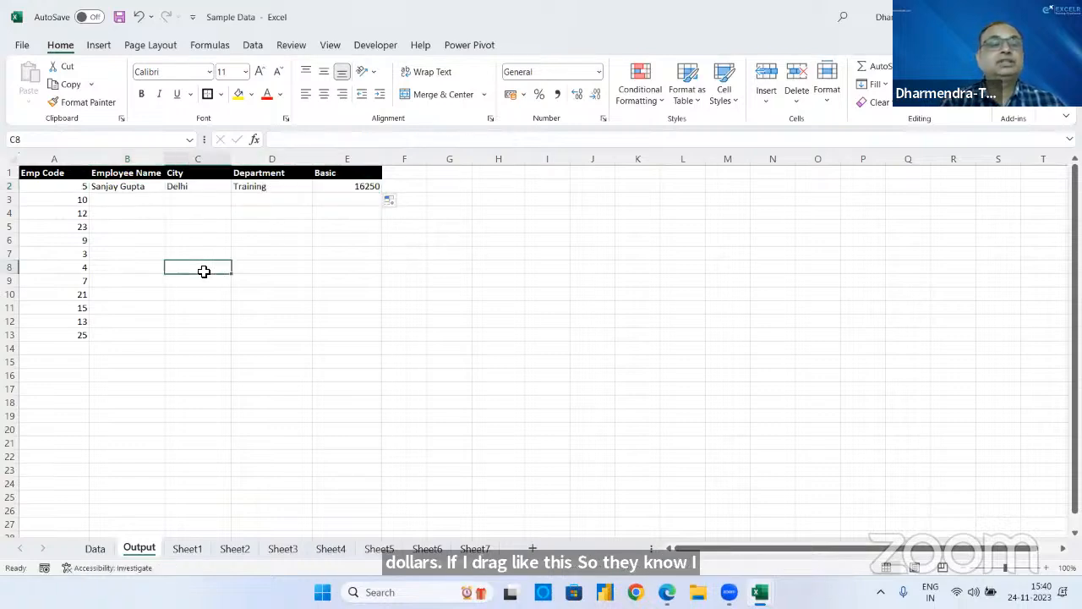
{"action": "left_click", "coordinate": [213, 191]}
{"action": "left_click_drag", "start_coordinate": [266, 189], "coordinate": [358, 189]}
{"action": "key", "text": "Delete"}
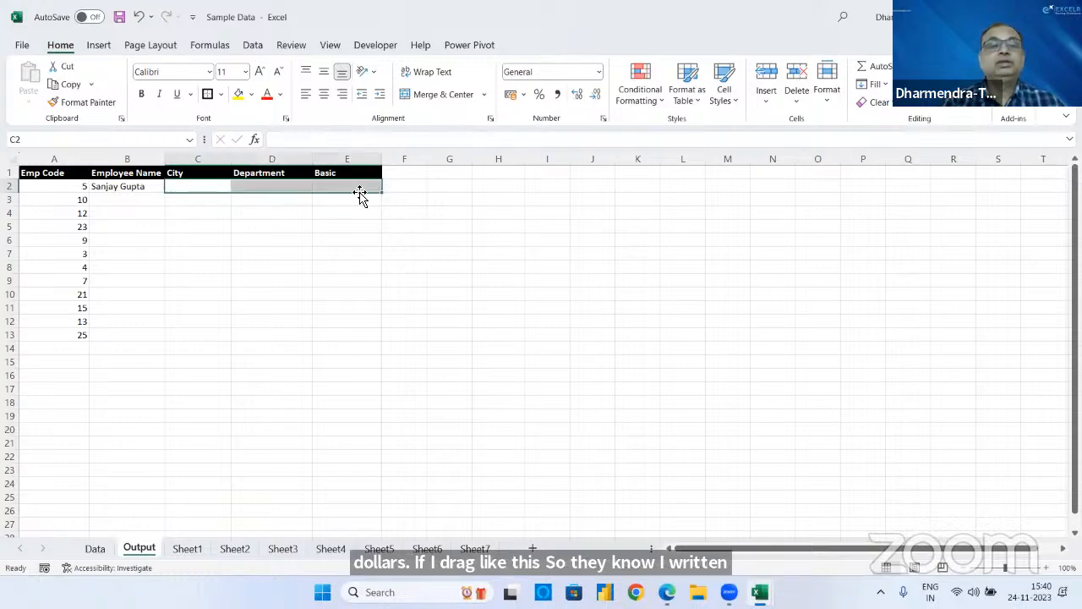
{"action": "left_click", "coordinate": [160, 187]}
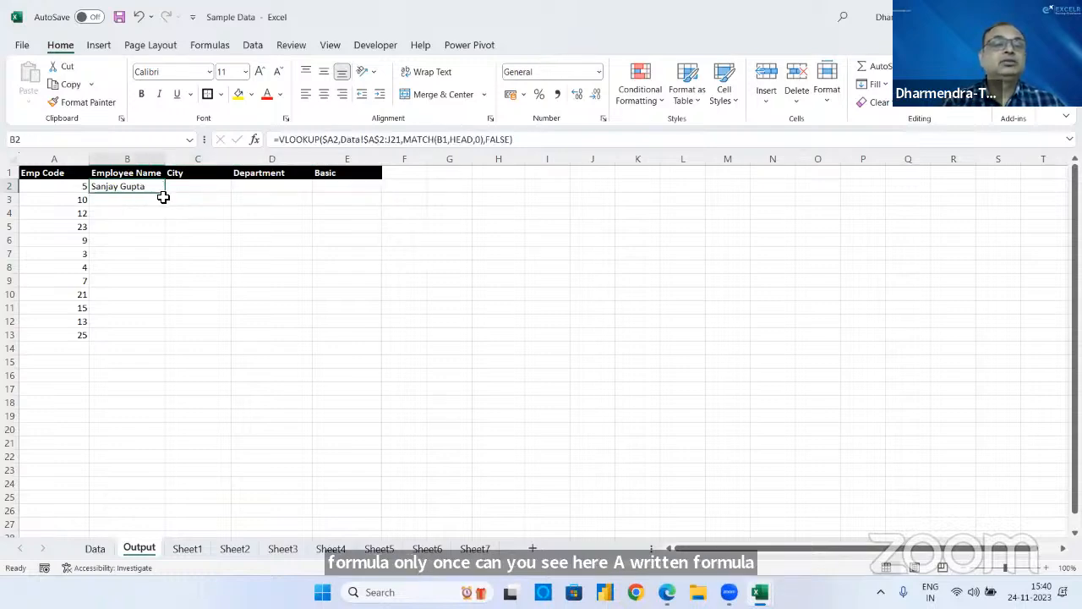
{"action": "left_click_drag", "start_coordinate": [167, 195], "coordinate": [386, 203]}
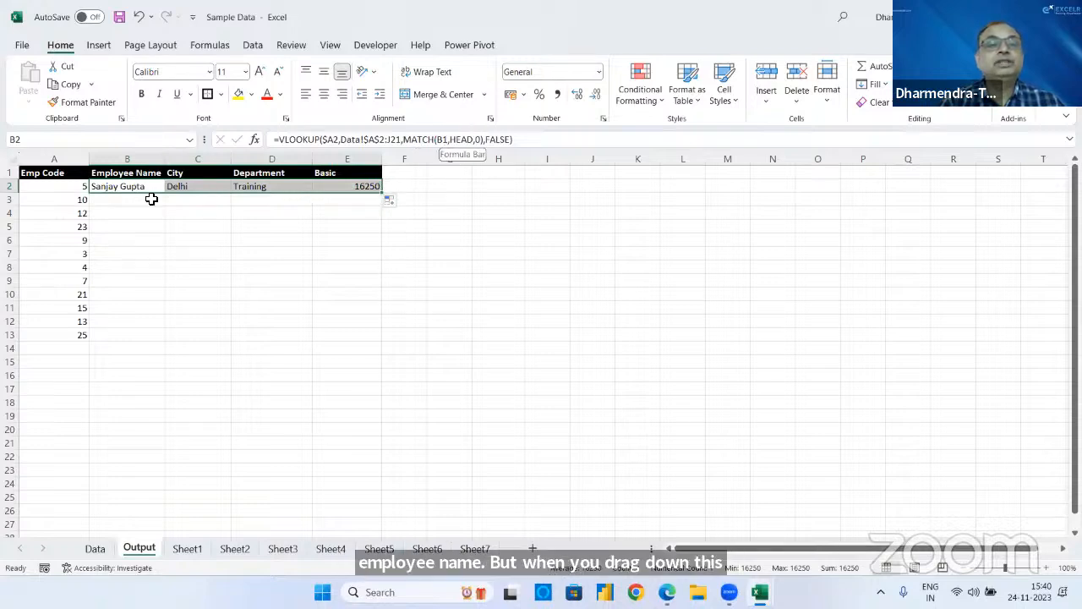
- Lock the header row inside B2's MATCH as B$1 and clear the earlier filled formulas from C2:F2
{"action": "left_click", "coordinate": [198, 276]}
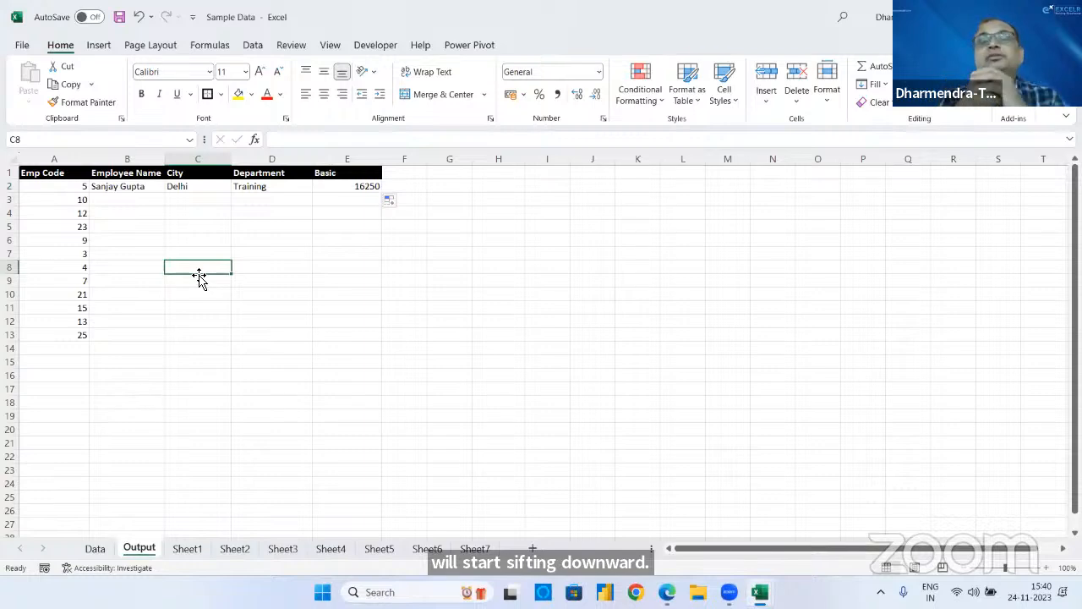
{"action": "left_click", "coordinate": [141, 186]}
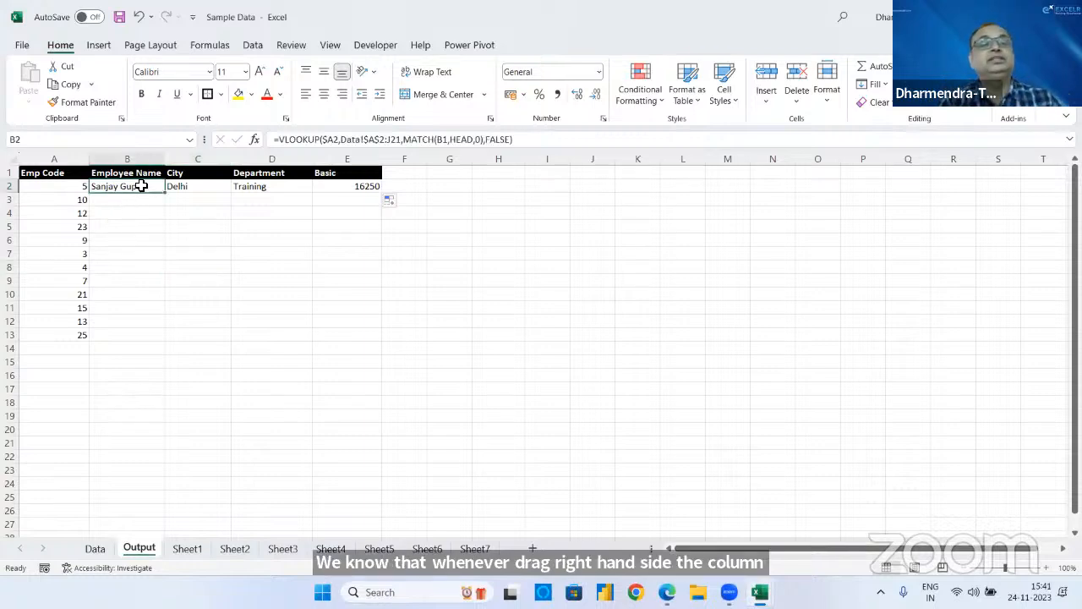
{"action": "left_click", "coordinate": [446, 145]}
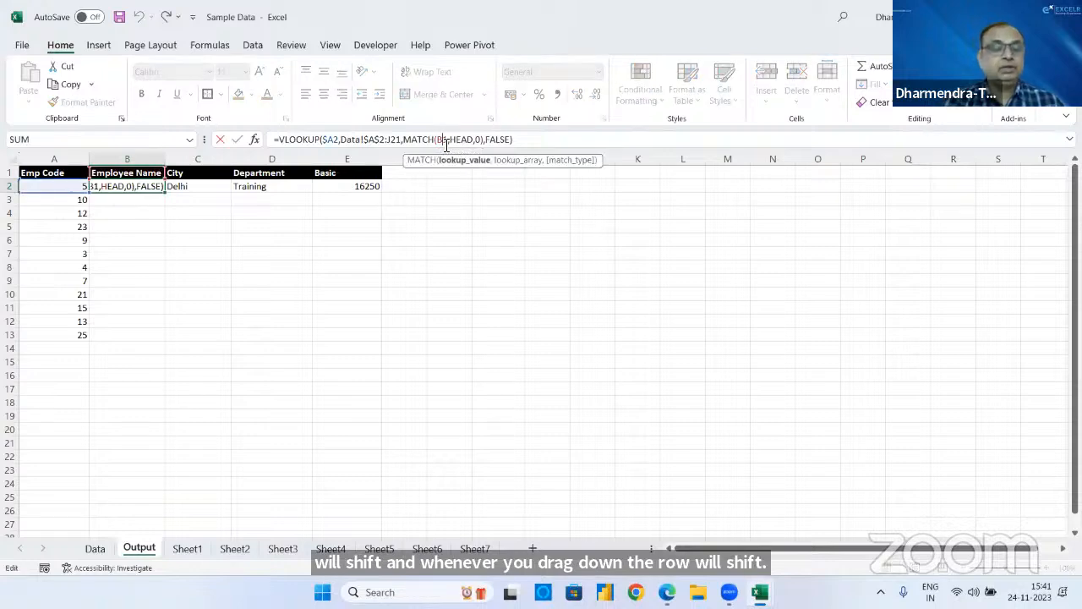
{"action": "type", "text": "$"}
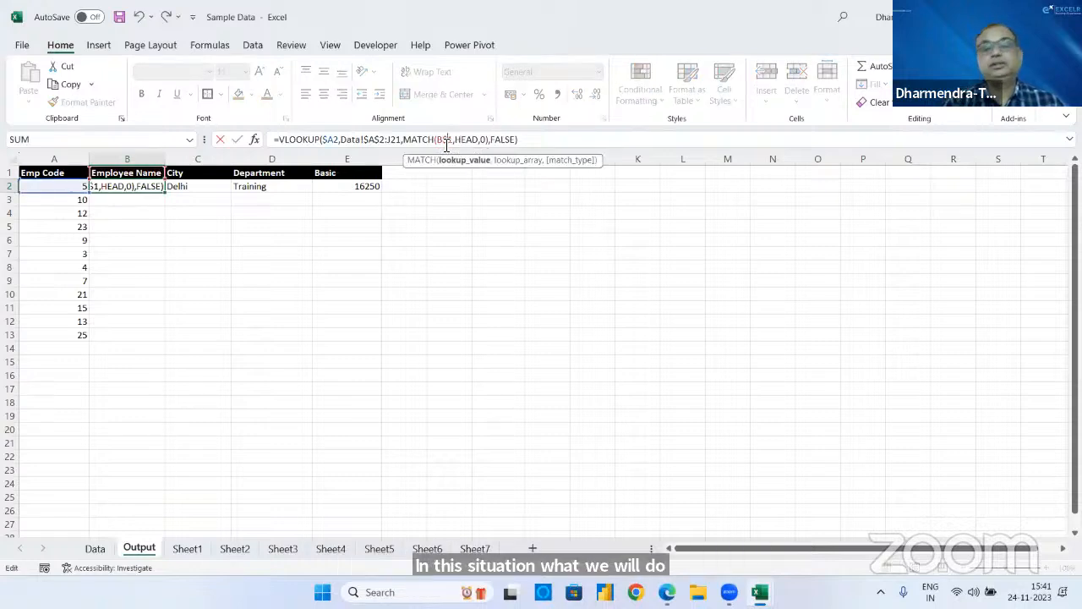
{"action": "key", "text": "Return"}
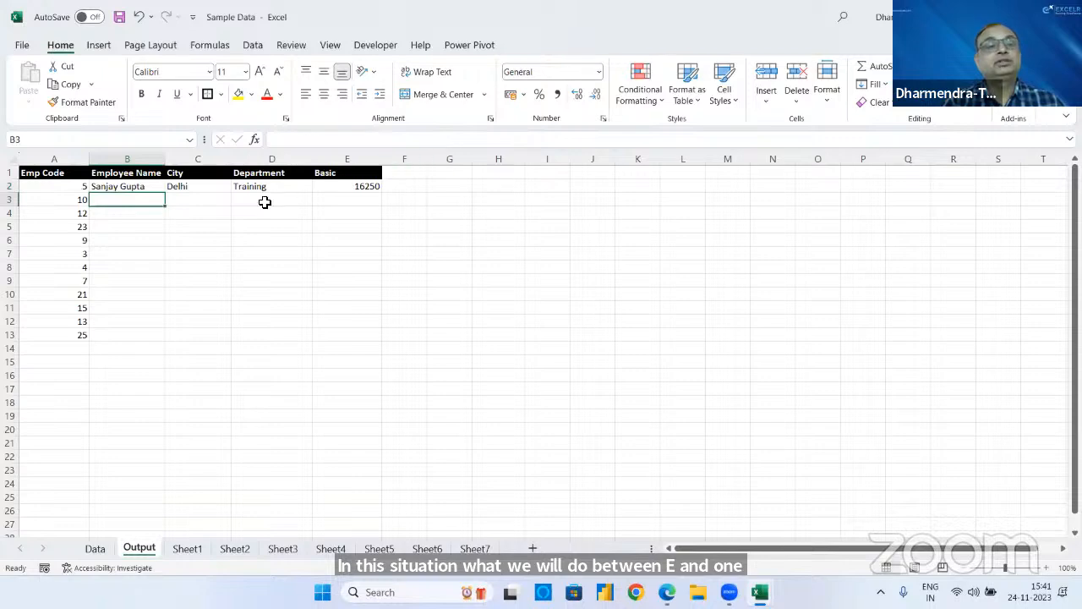
{"action": "left_click_drag", "start_coordinate": [215, 186], "coordinate": [384, 187]}
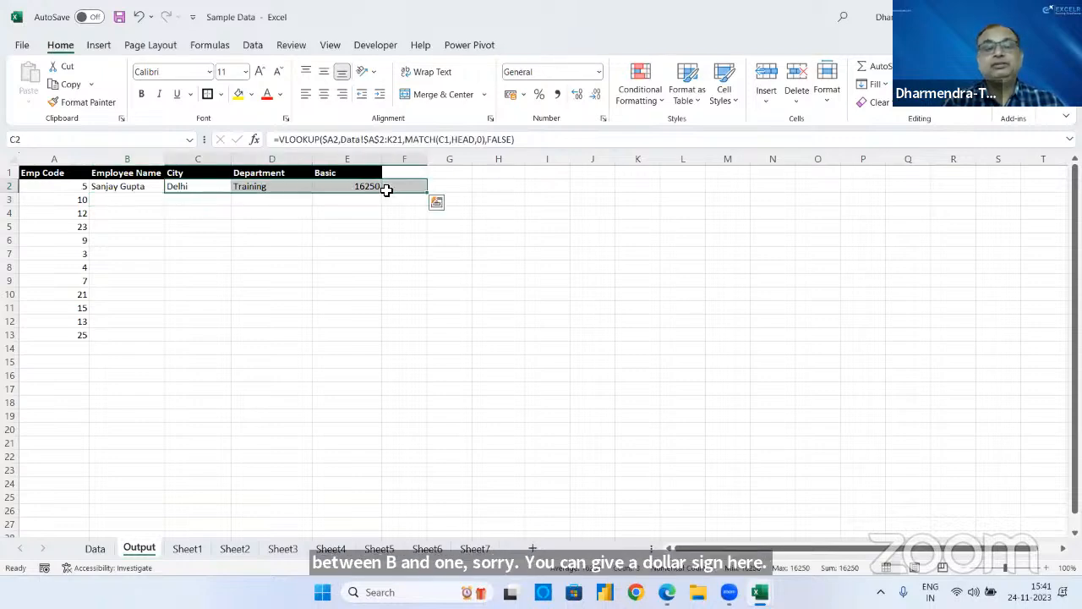
{"action": "key", "text": "Delete"}
- Try filling B2's formula across to E2 and down to row 12, and undo both fills
{"action": "left_click", "coordinate": [152, 186]}
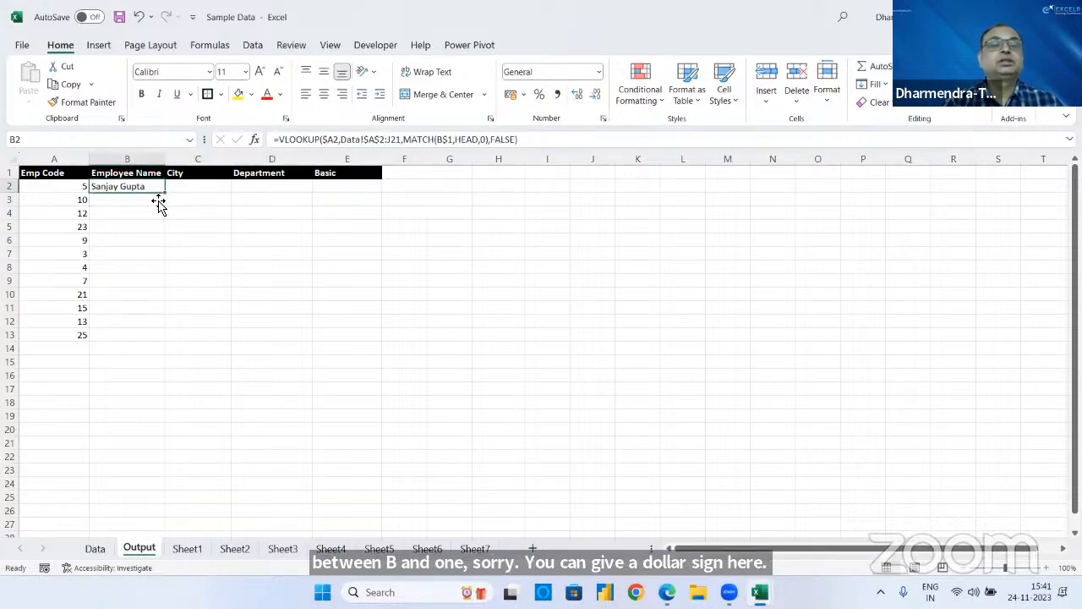
{"action": "left_click_drag", "start_coordinate": [165, 192], "coordinate": [365, 212]}
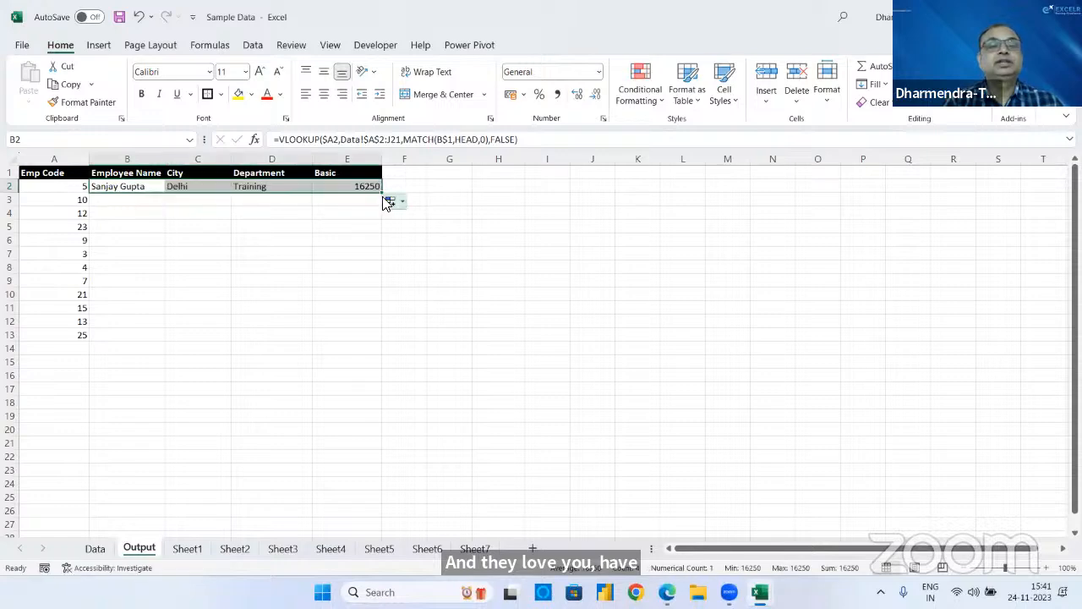
{"action": "double_click", "coordinate": [381, 193]}
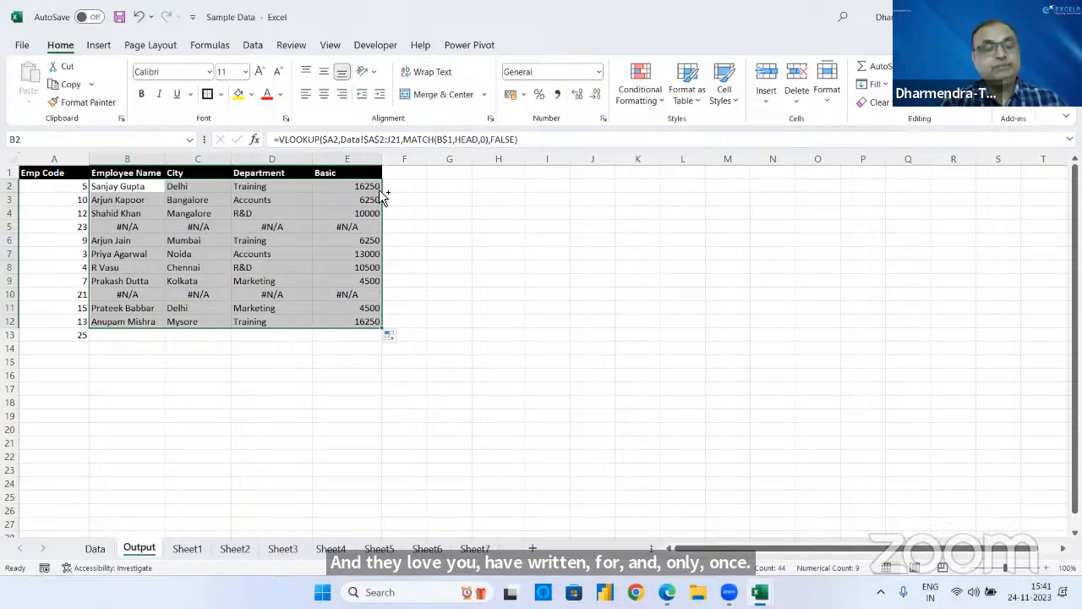
{"action": "key", "text": "ctrl+z"}
{"action": "key", "text": "ctrl+z"}
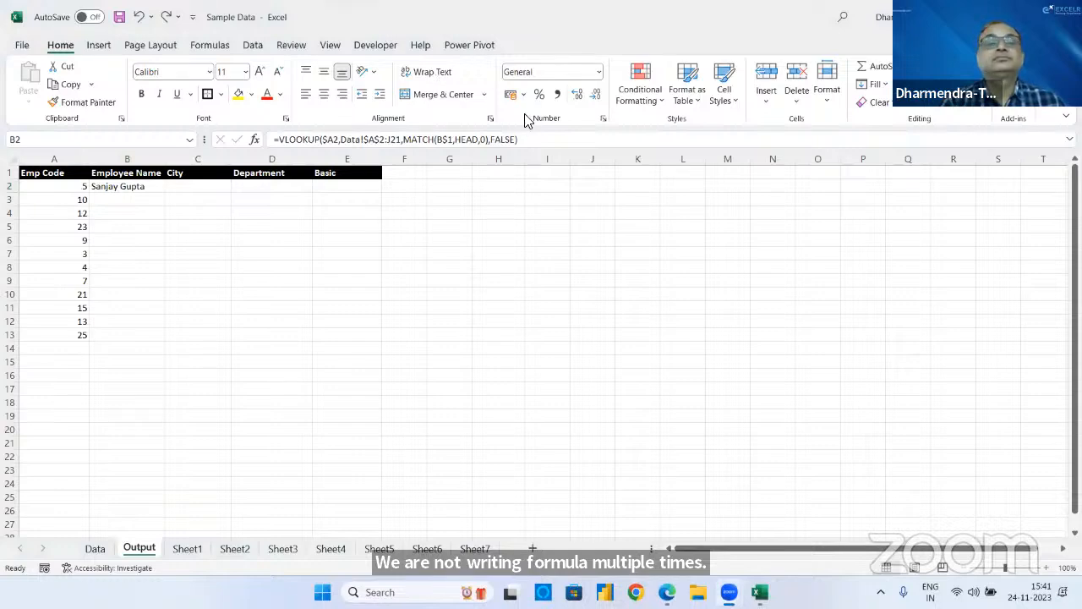
- Wrap B2's VLOOKUP formula in IFERROR with a single space, " ", as the value returned on error
{"action": "left_click", "coordinate": [155, 184]}
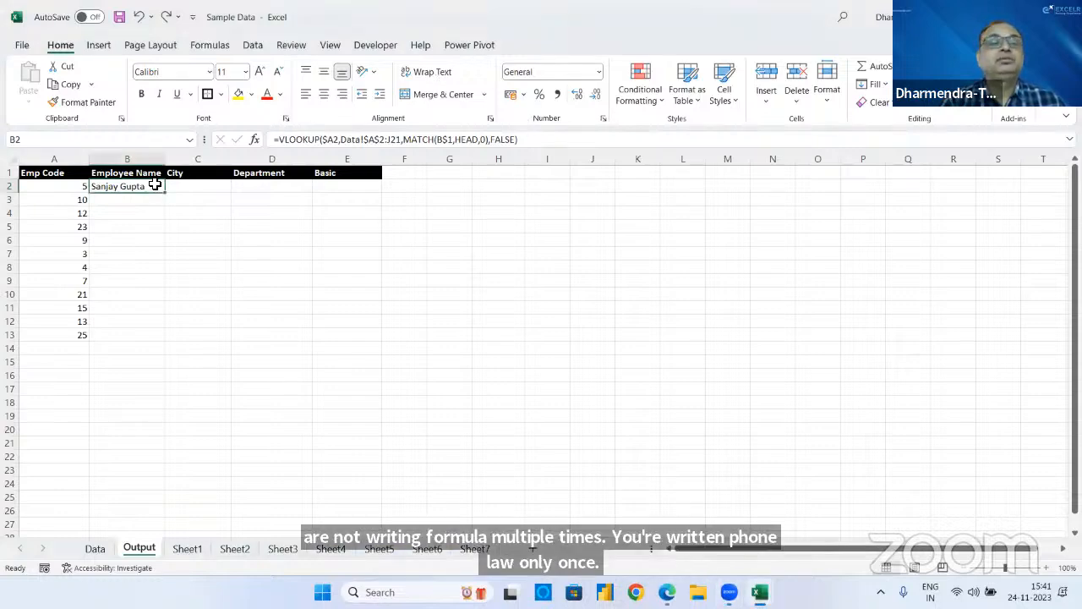
{"action": "left_click", "coordinate": [282, 139]}
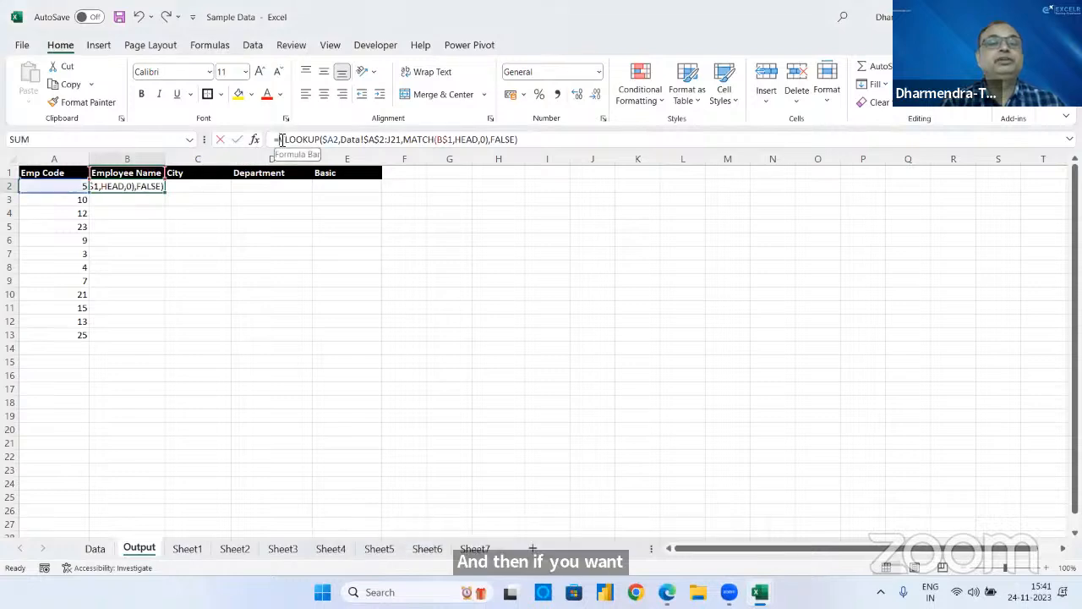
{"action": "type", "text": "ife"}
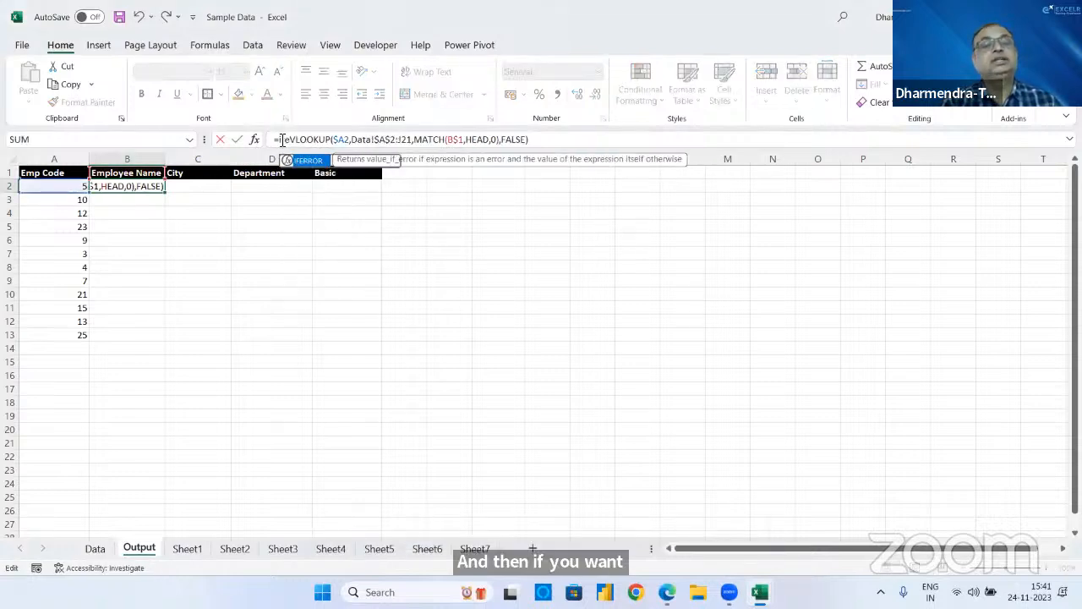
{"action": "key", "text": "Tab"}
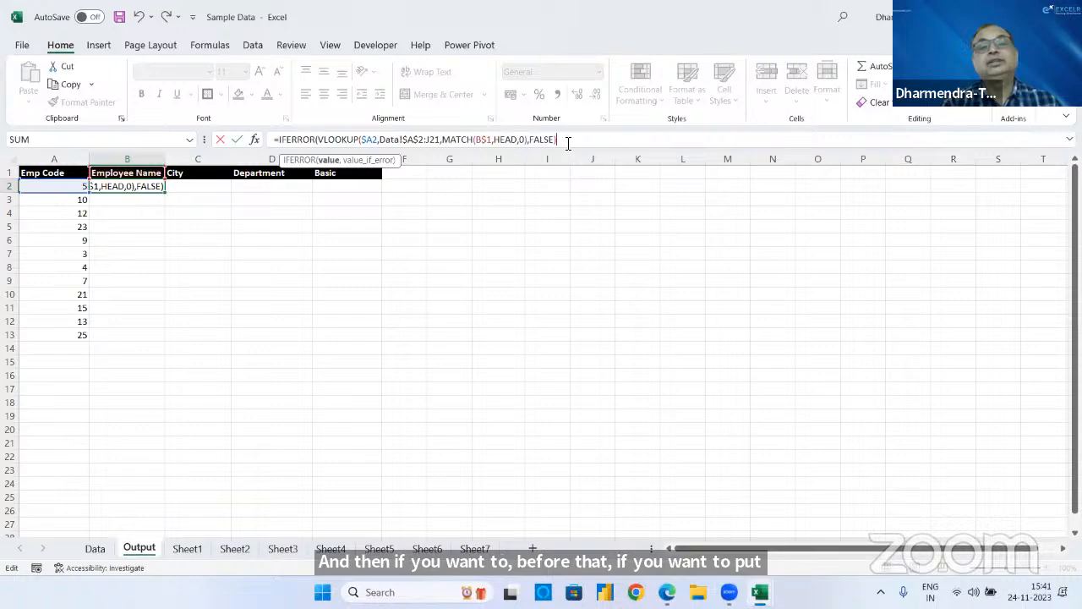
{"action": "type", "text": ","}
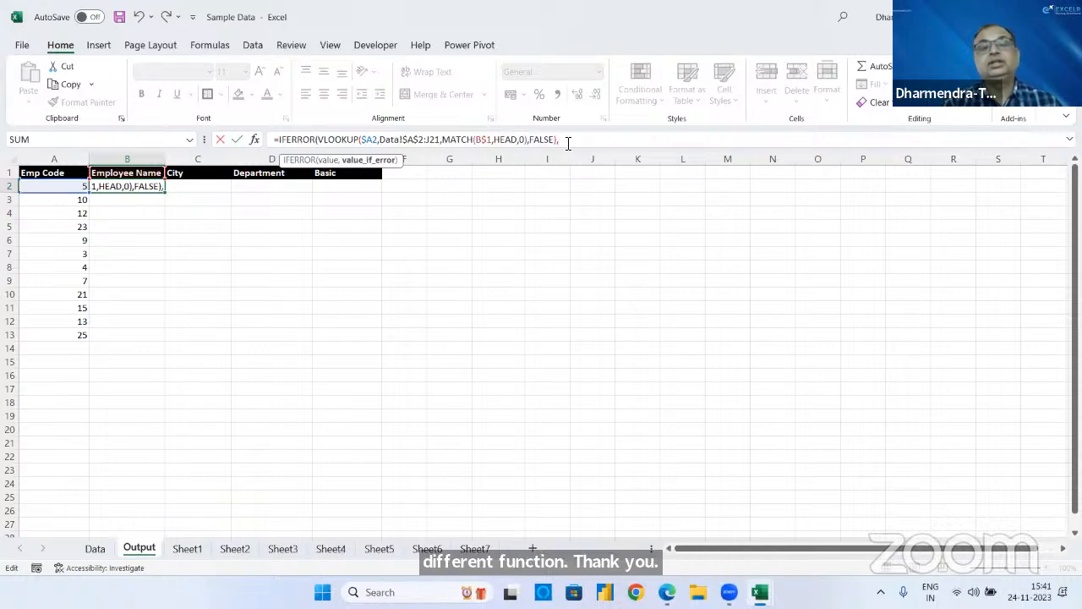
{"action": "type", "text": "\" \""}
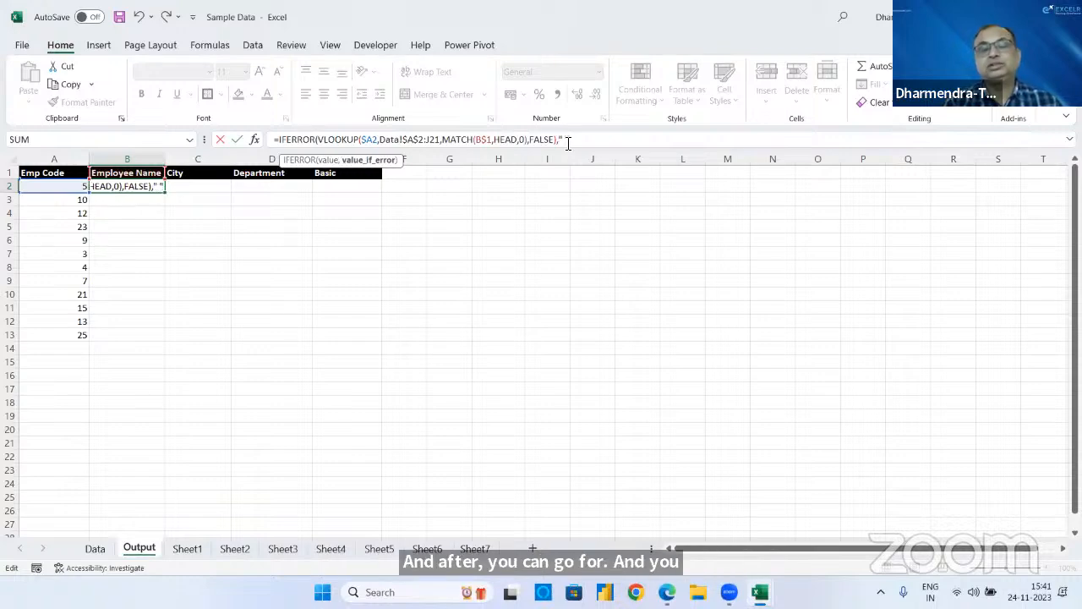
{"action": "type", "text": ")"}
{"action": "key", "text": "Return"}
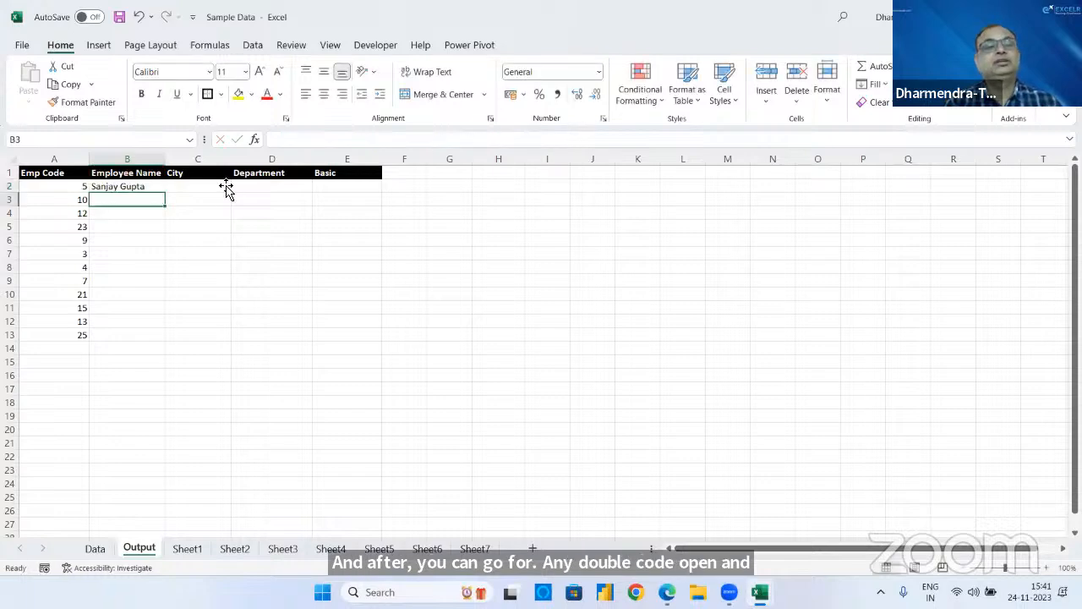
- Fill B2's IFERROR formula across to E2 and down to row 12, and clear the whole range B2:E12
{"action": "left_click", "coordinate": [127, 185]}
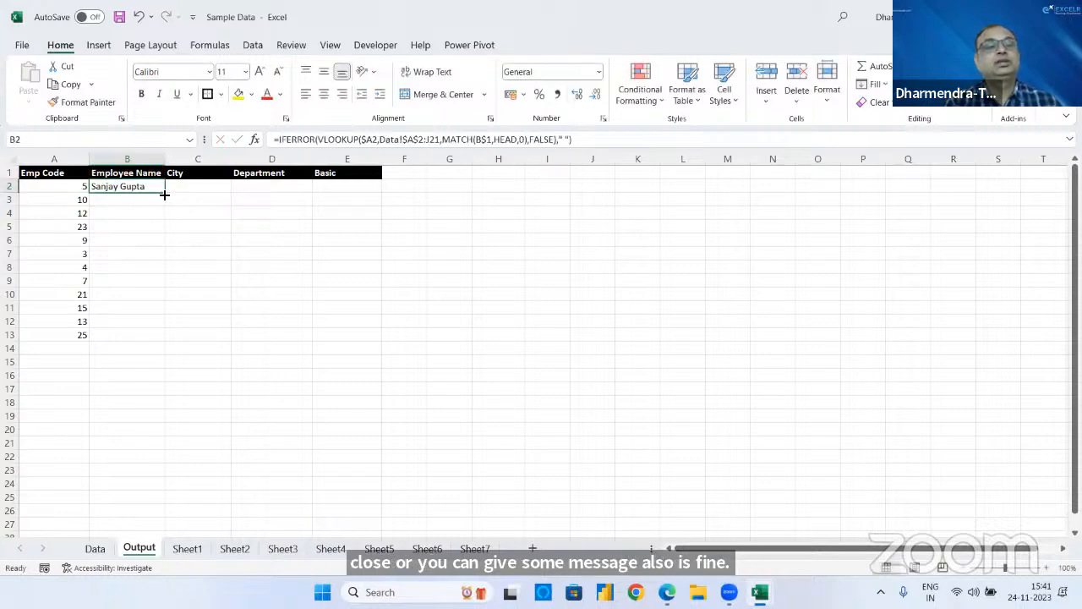
{"action": "left_click_drag", "start_coordinate": [164, 194], "coordinate": [372, 208]}
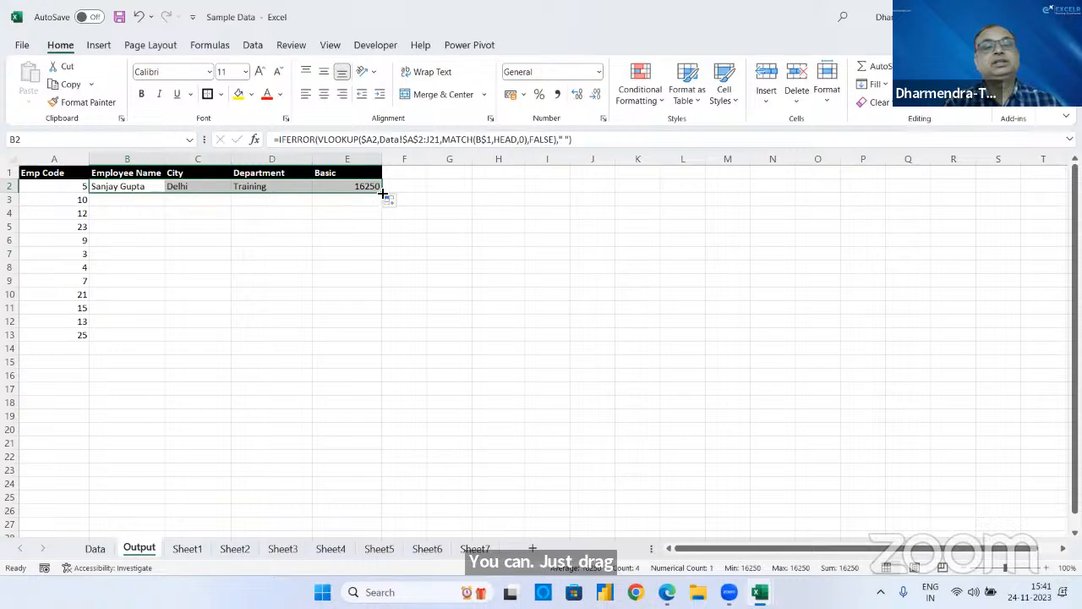
{"action": "double_click", "coordinate": [382, 193]}
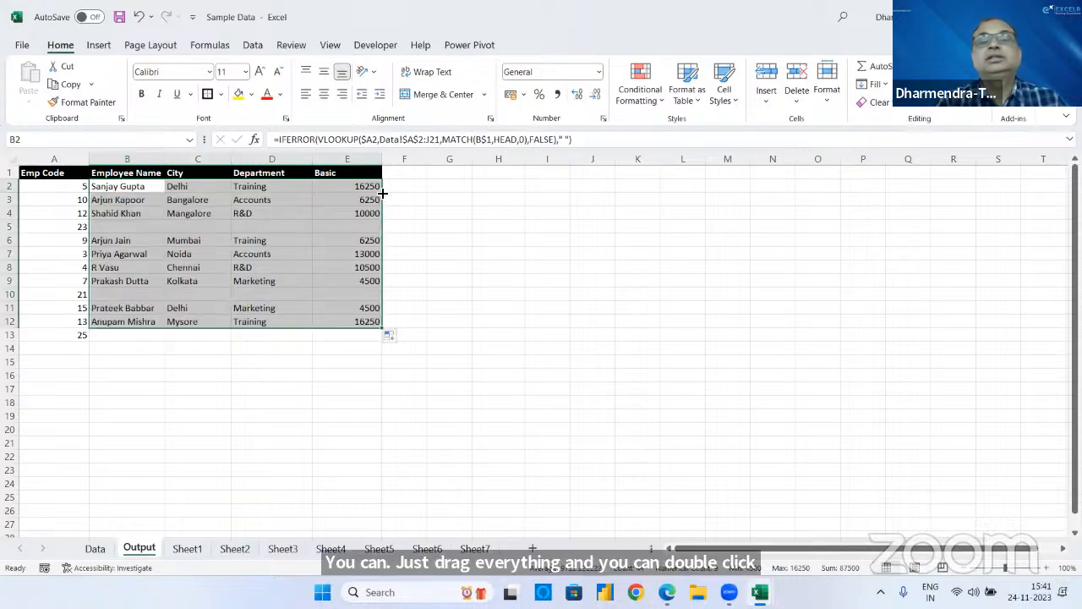
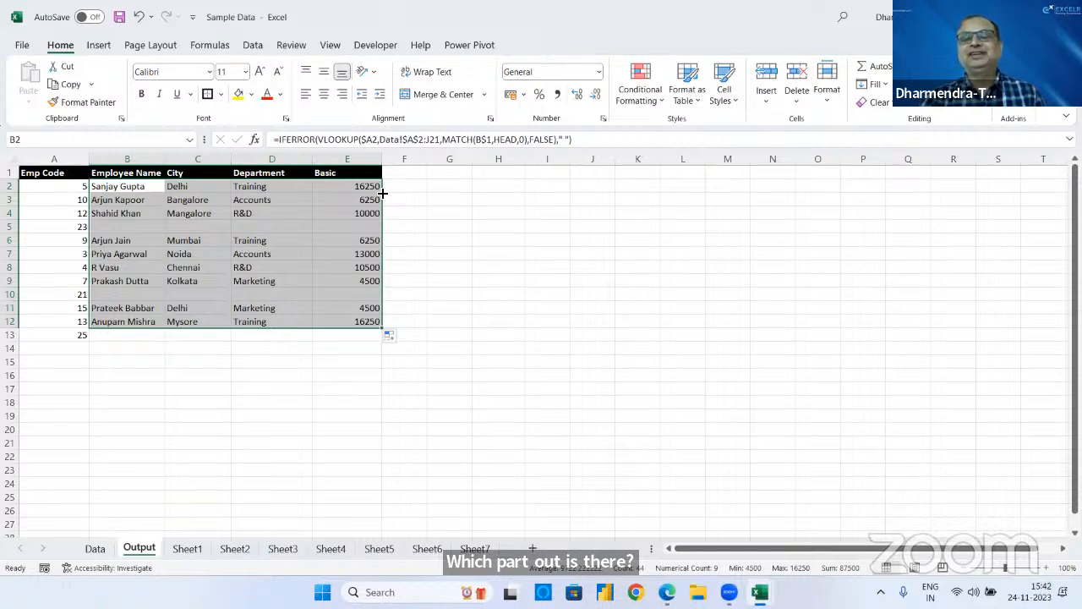
{"action": "key", "text": "Delete"}
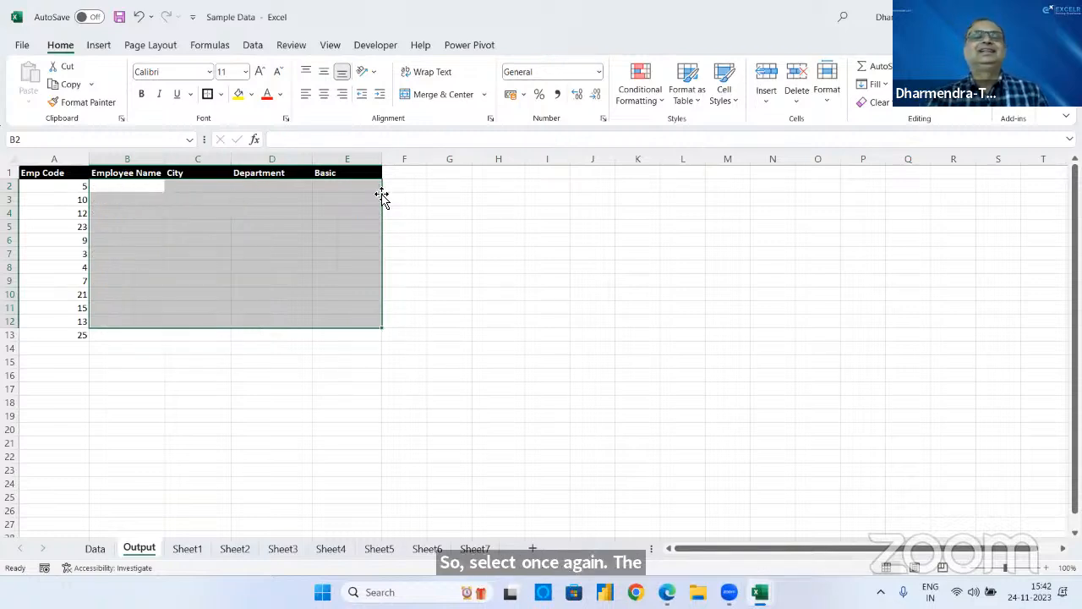
{"action": "left_click", "coordinate": [93, 548]}
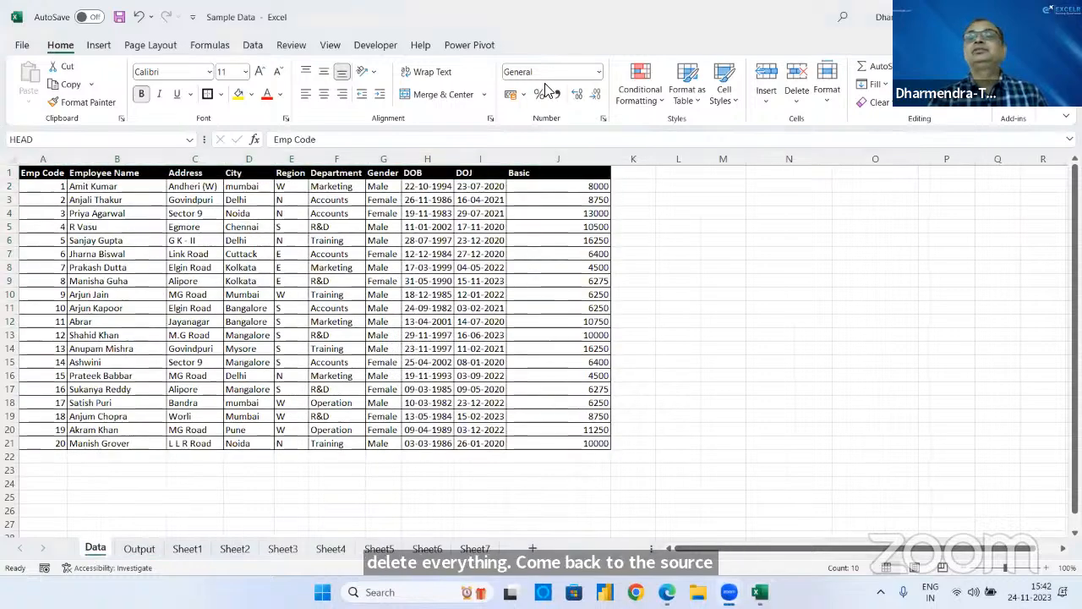
{"action": "left_click", "coordinate": [260, 234]}
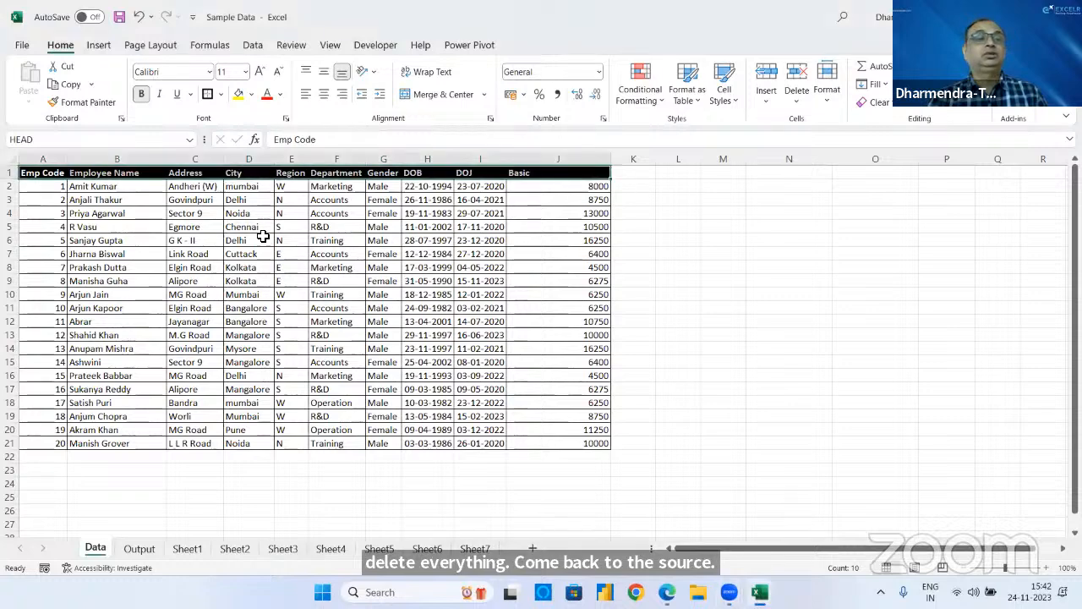
{"action": "left_click", "coordinate": [47, 171]}
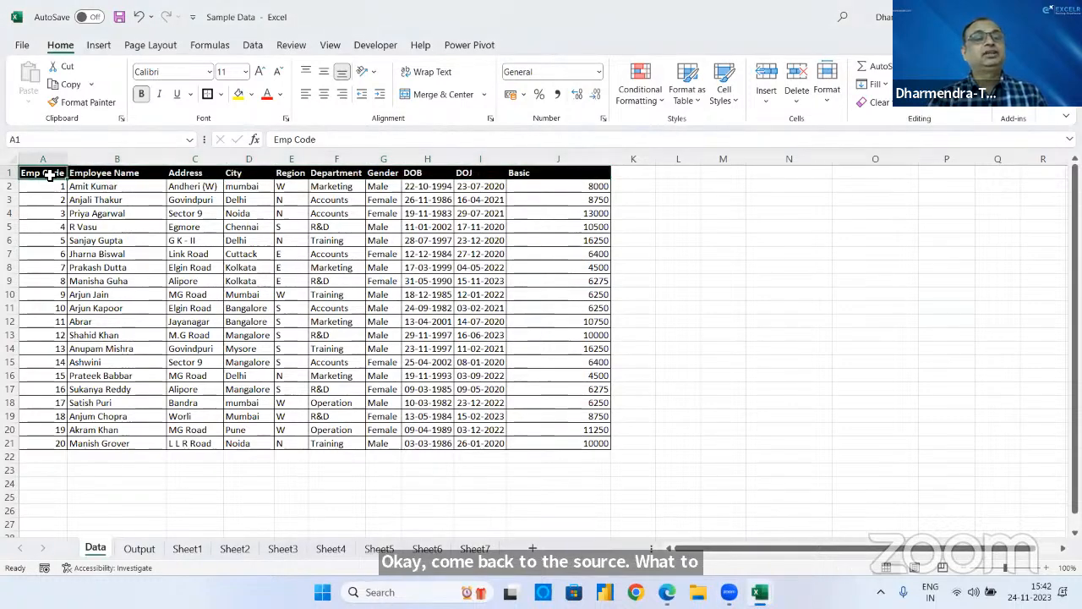
{"action": "left_click_drag", "start_coordinate": [124, 176], "coordinate": [597, 165]}
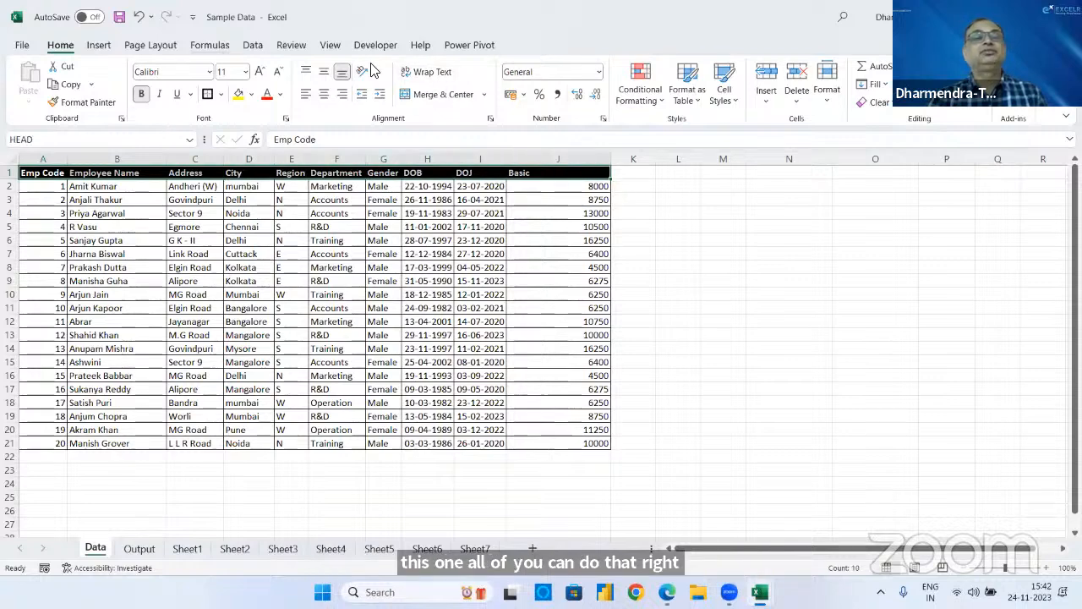
{"action": "left_click", "coordinate": [210, 44]}
{"action": "left_click", "coordinate": [463, 68]}
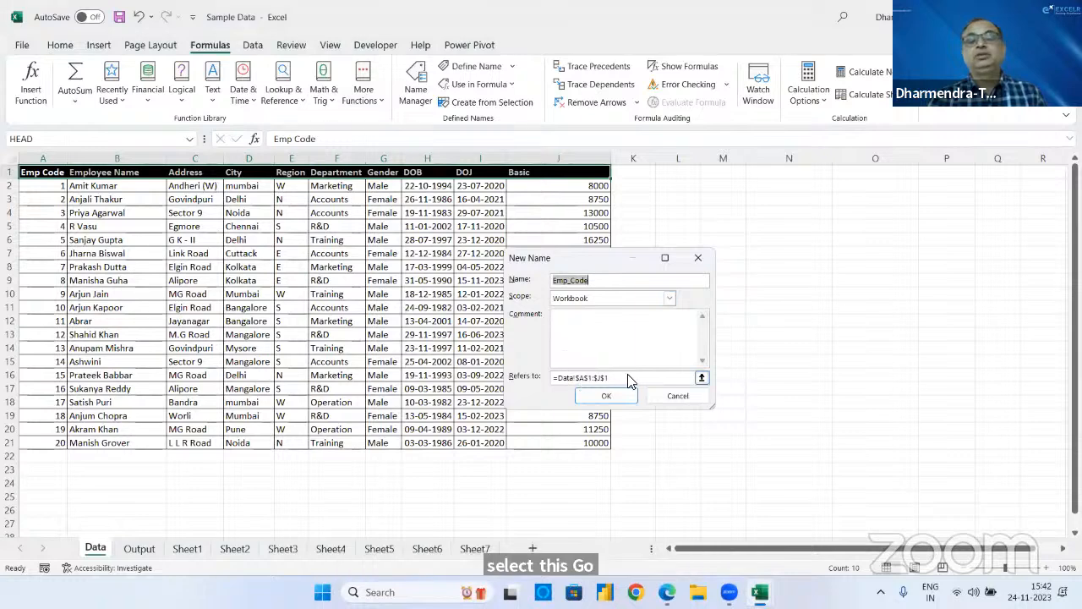
{"action": "left_click", "coordinate": [682, 397]}
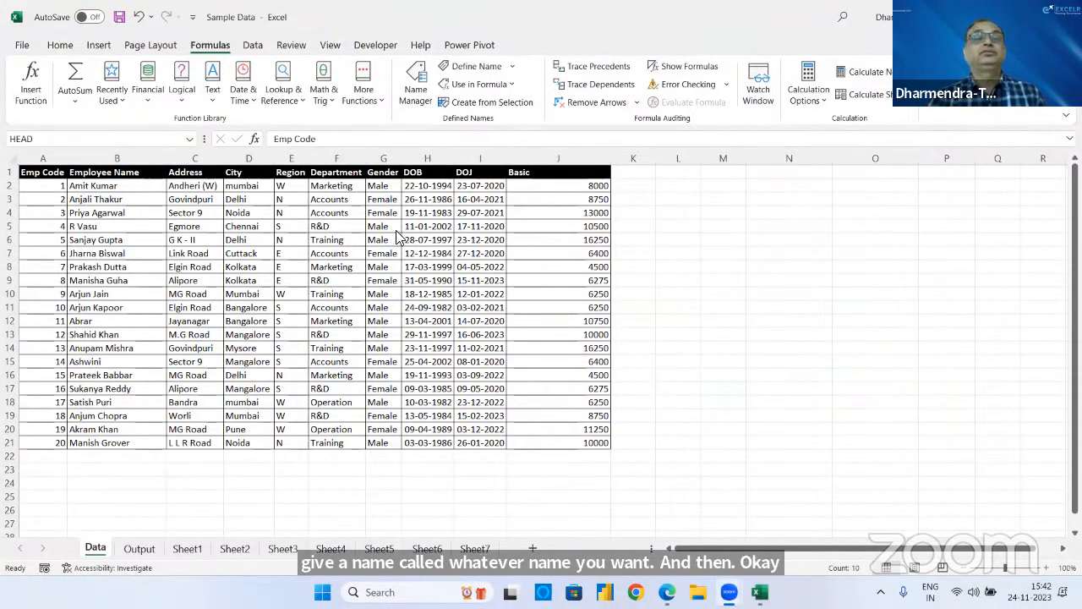
- Define the name DATA for the employee records in A2:J21 on the Data sheet, without the header row
{"action": "mouse_move", "coordinate": [52, 190]}
{"action": "left_mouse_down"}
{"action": "mouse_move", "coordinate": [372, 274]}
{"action": "mouse_move", "coordinate": [594, 399]}
{"action": "mouse_move", "coordinate": [593, 442]}
{"action": "left_mouse_up"}
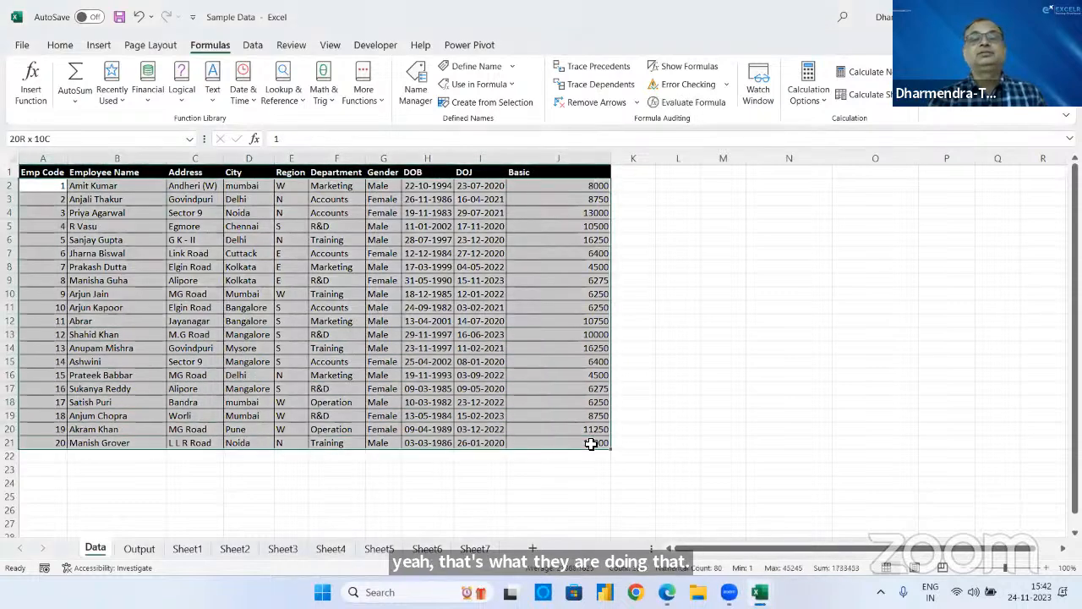
{"action": "left_click", "coordinate": [476, 66]}
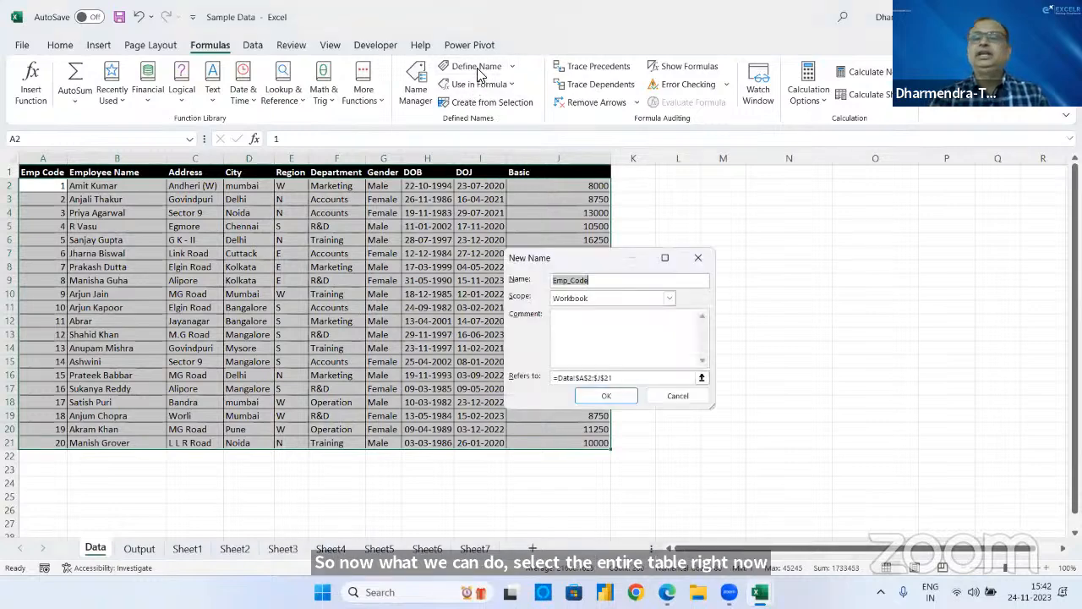
{"action": "type", "text": "D"}
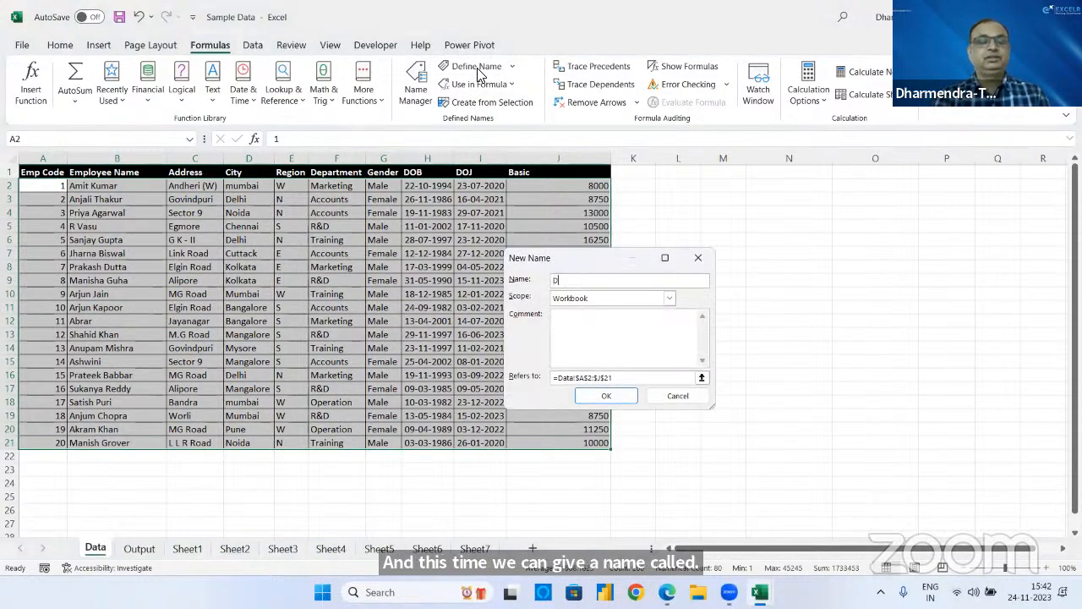
{"action": "type", "text": "ATA"}
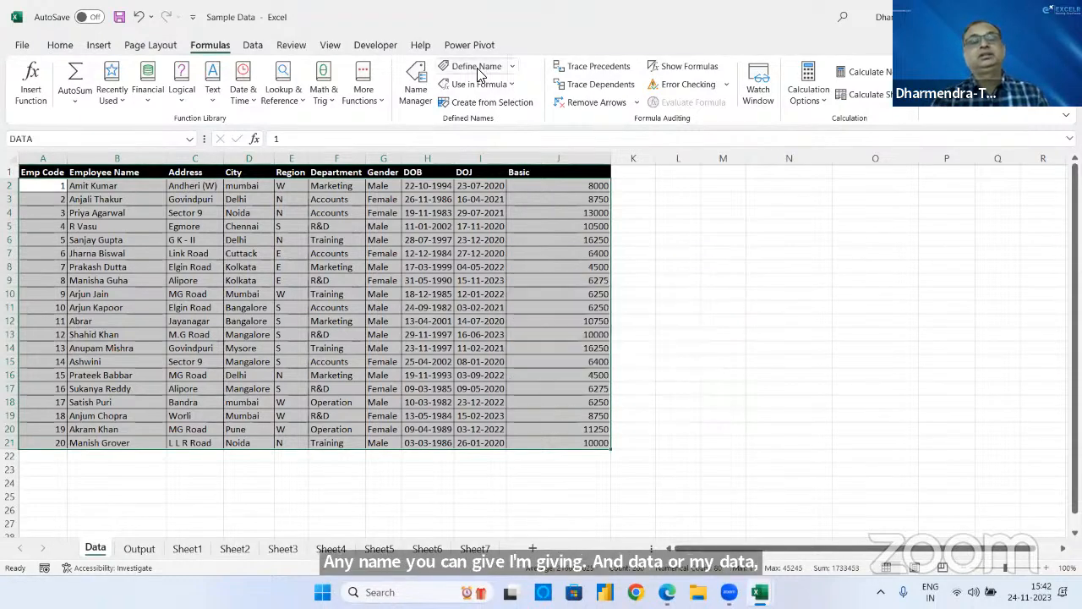
{"action": "key", "text": "Return"}
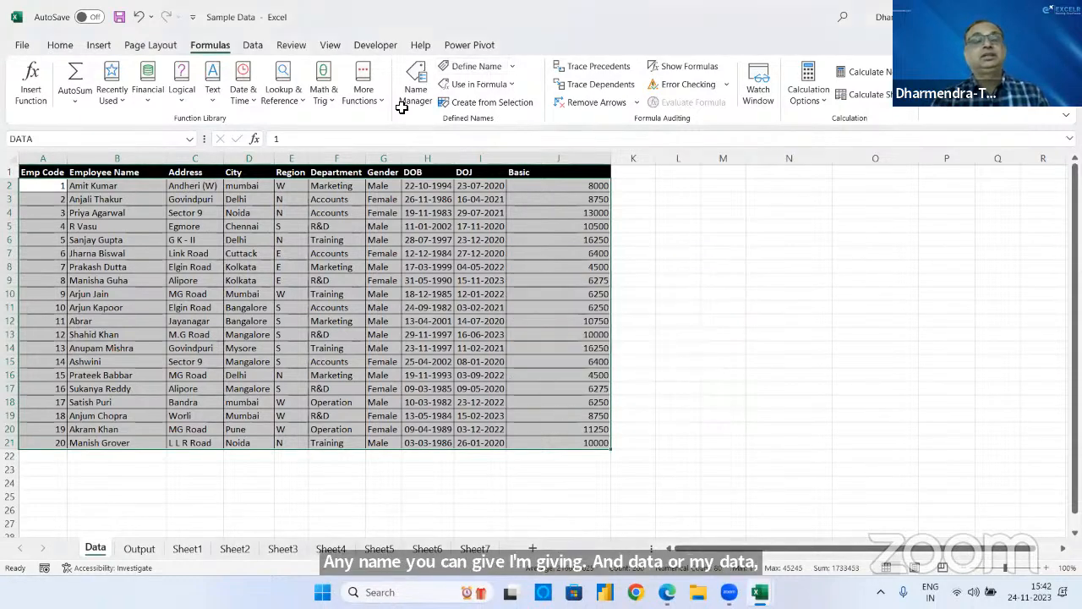
- Rename the Data sheet as Raw Data
{"action": "right_click", "coordinate": [93, 551]}
{"action": "left_click", "coordinate": [141, 390]}
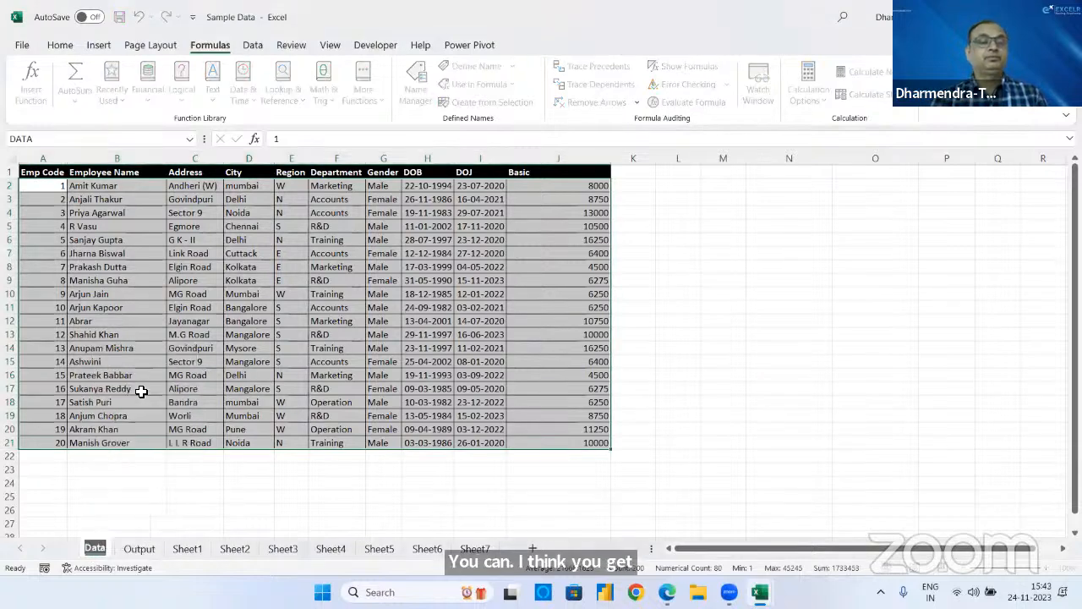
{"action": "type", "text": "Raw Da"}
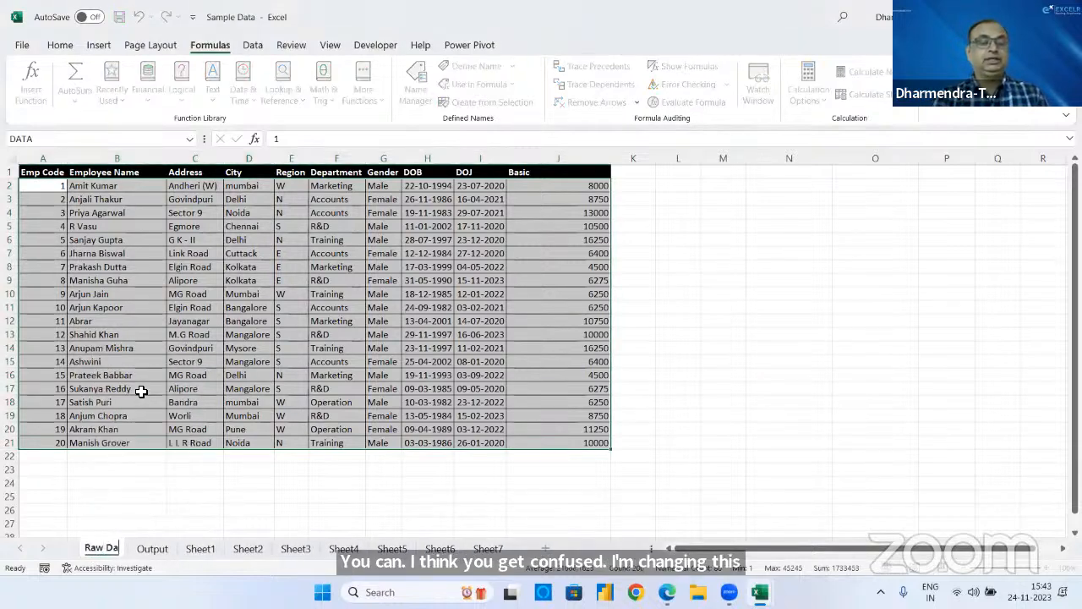
{"action": "type", "text": "ta"}
{"action": "key", "text": "Return"}
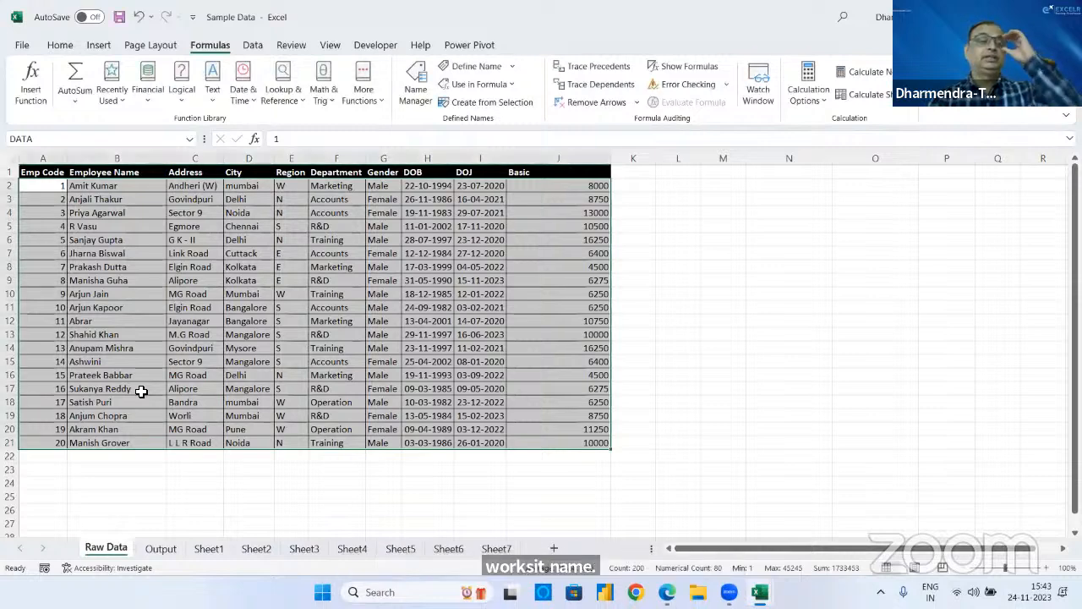
- Go to the named ranges DATA and HEAD in turn to check which cells each one covers
{"action": "left_click", "coordinate": [170, 321]}
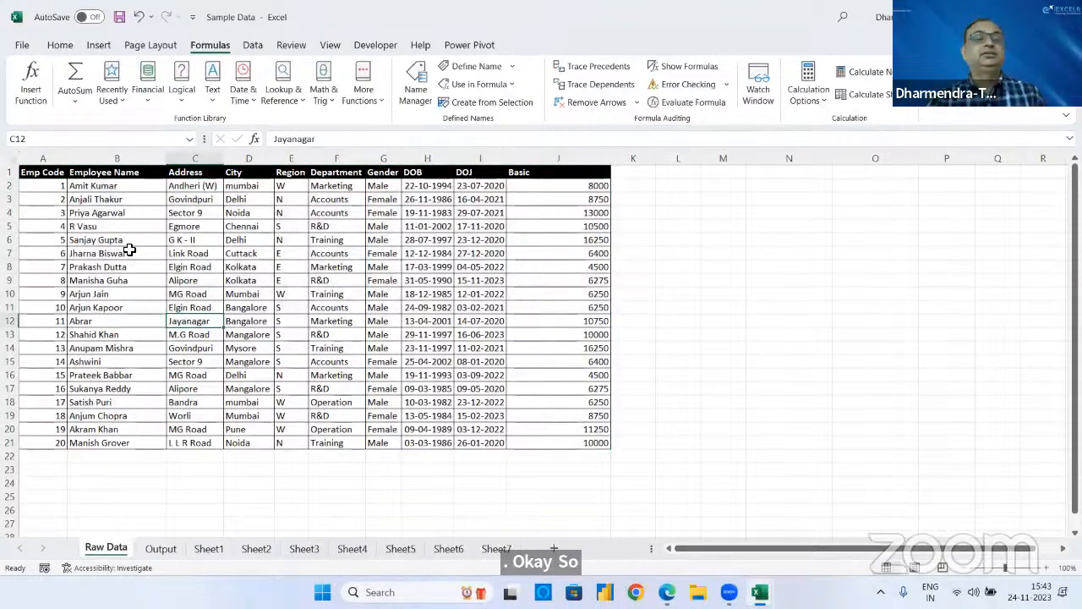
{"action": "left_click", "coordinate": [190, 139]}
{"action": "left_click", "coordinate": [100, 157]}
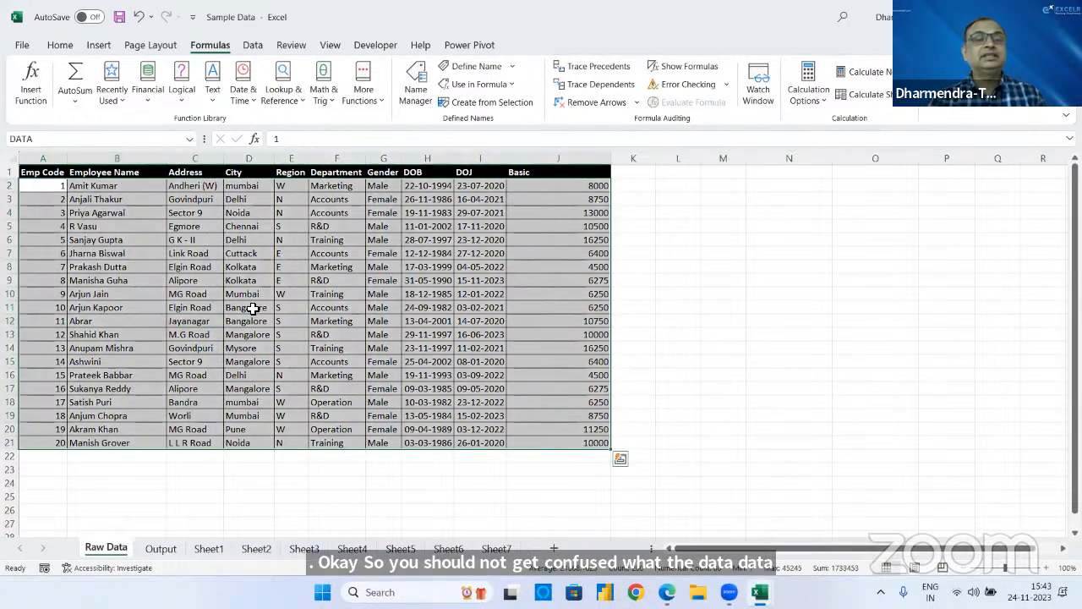
{"action": "left_click", "coordinate": [182, 140]}
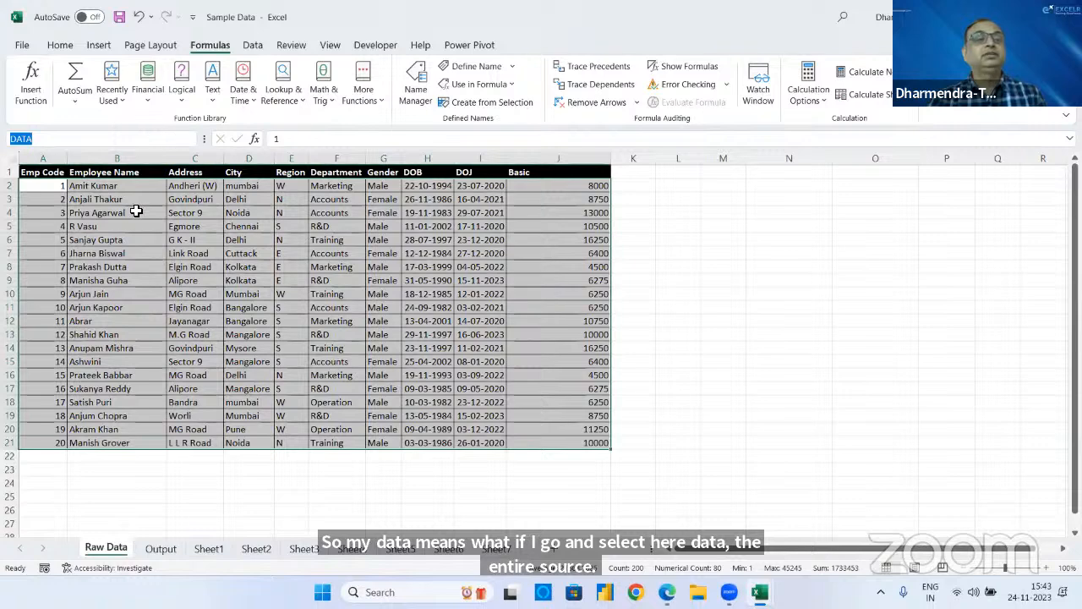
{"action": "left_click", "coordinate": [137, 212]}
{"action": "left_click", "coordinate": [190, 138]}
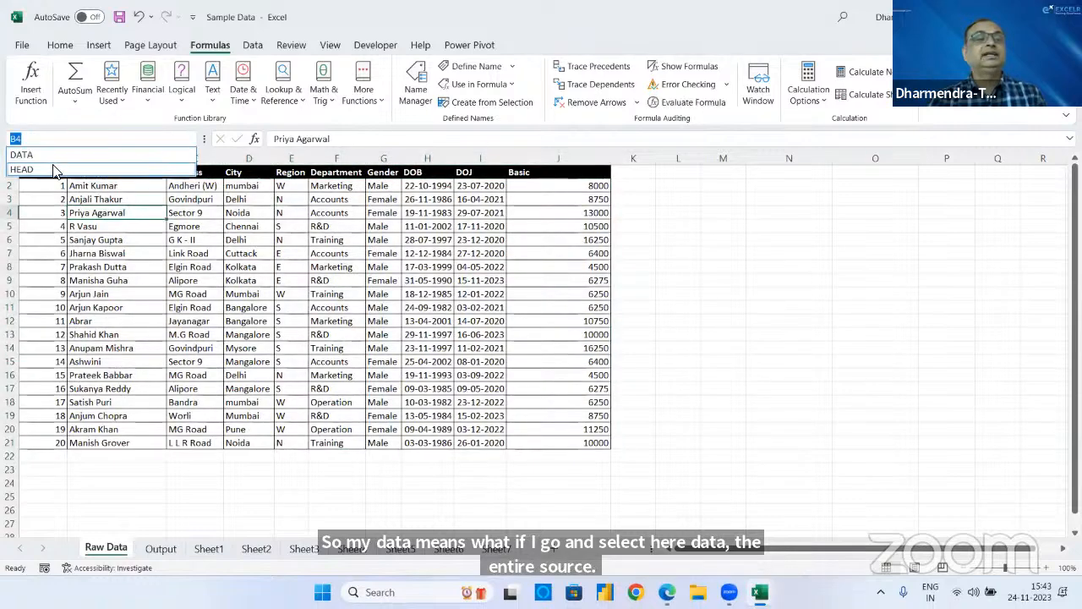
{"action": "left_click", "coordinate": [55, 169]}
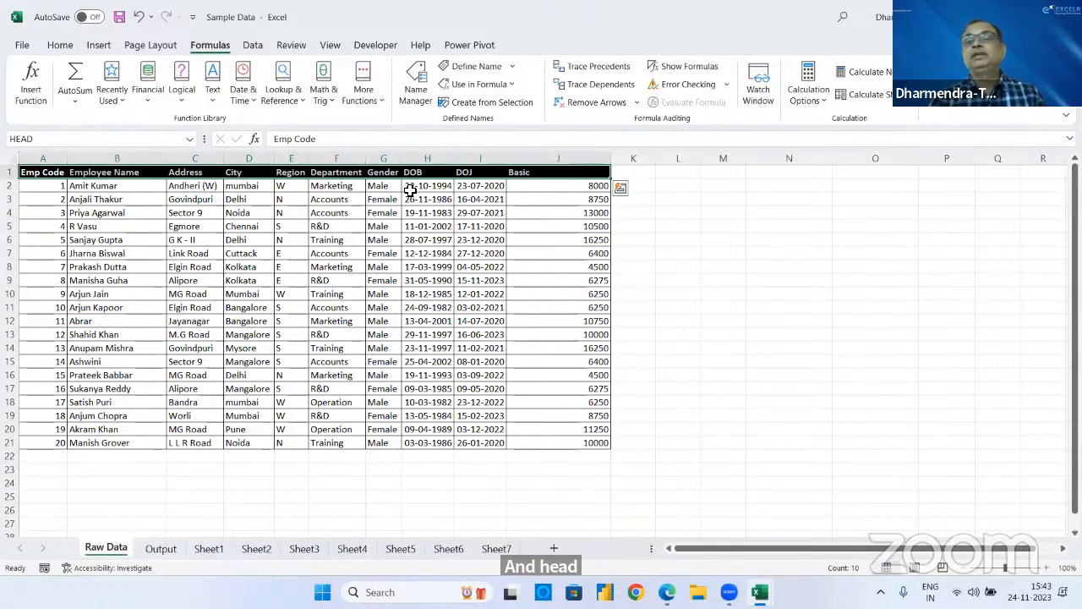
- On the Output sheet, enter =MATCH(B1,HEAD,0) in B2 to get the column position of the Employee Name header
{"action": "left_click", "coordinate": [159, 548]}
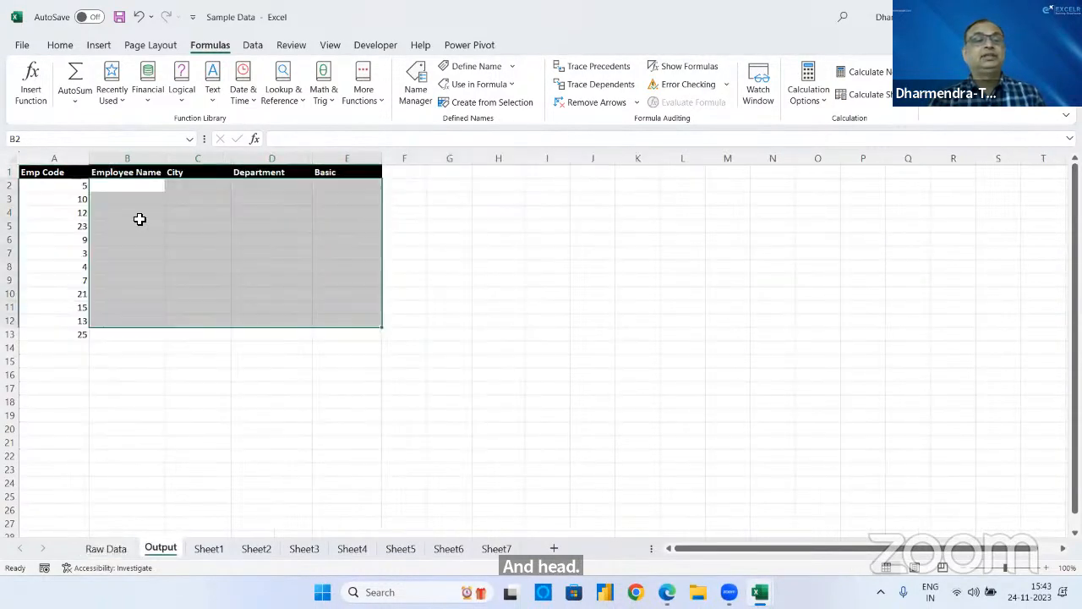
{"action": "left_click", "coordinate": [145, 187]}
{"action": "type", "text": "="}
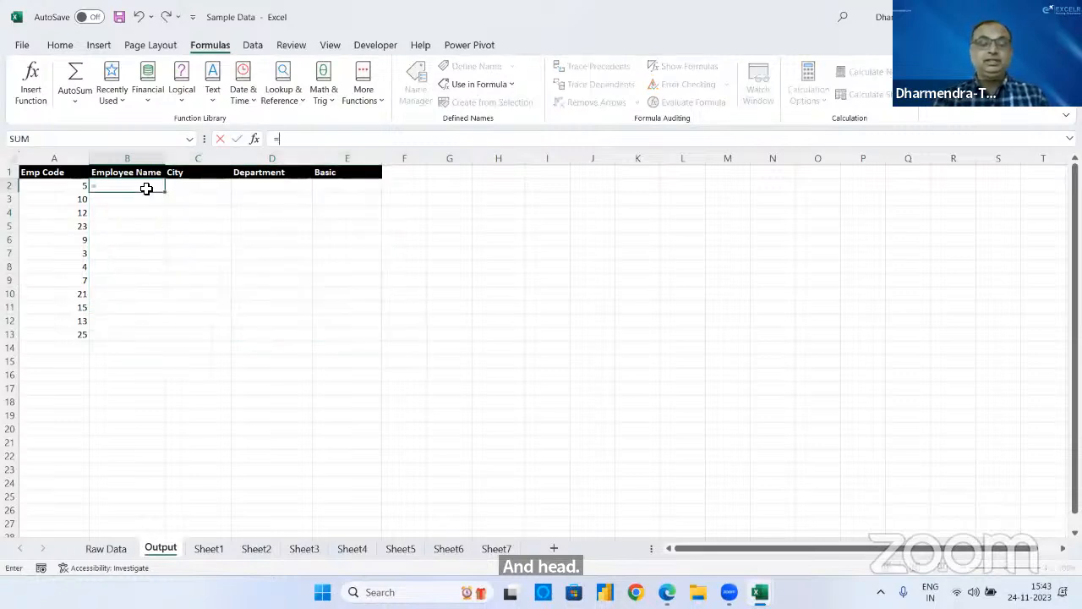
{"action": "type", "text": "ma"}
{"action": "key", "text": "Tab"}
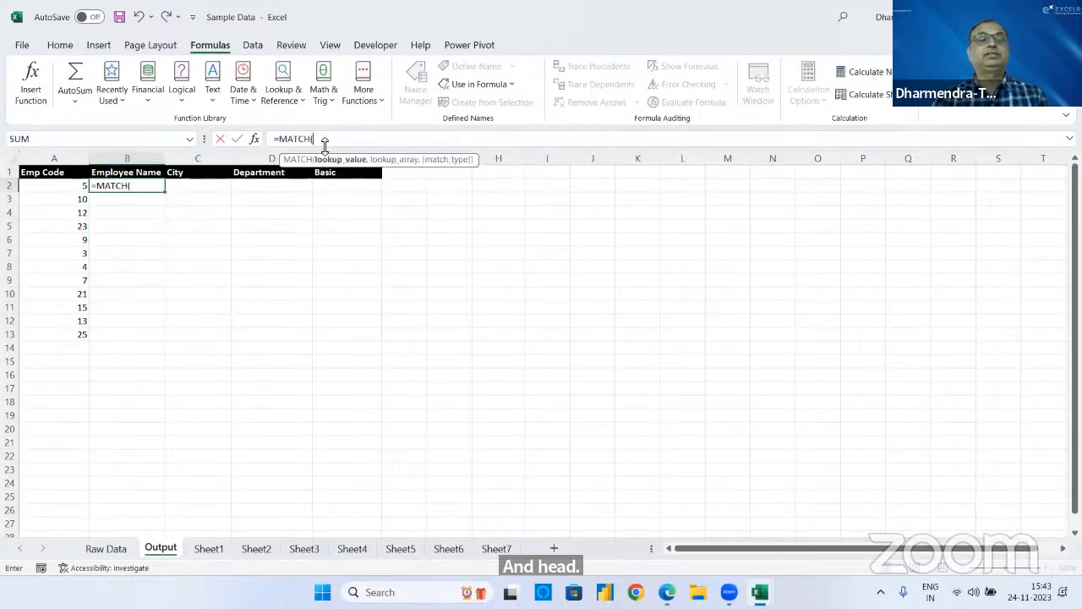
{"action": "left_click", "coordinate": [133, 173]}
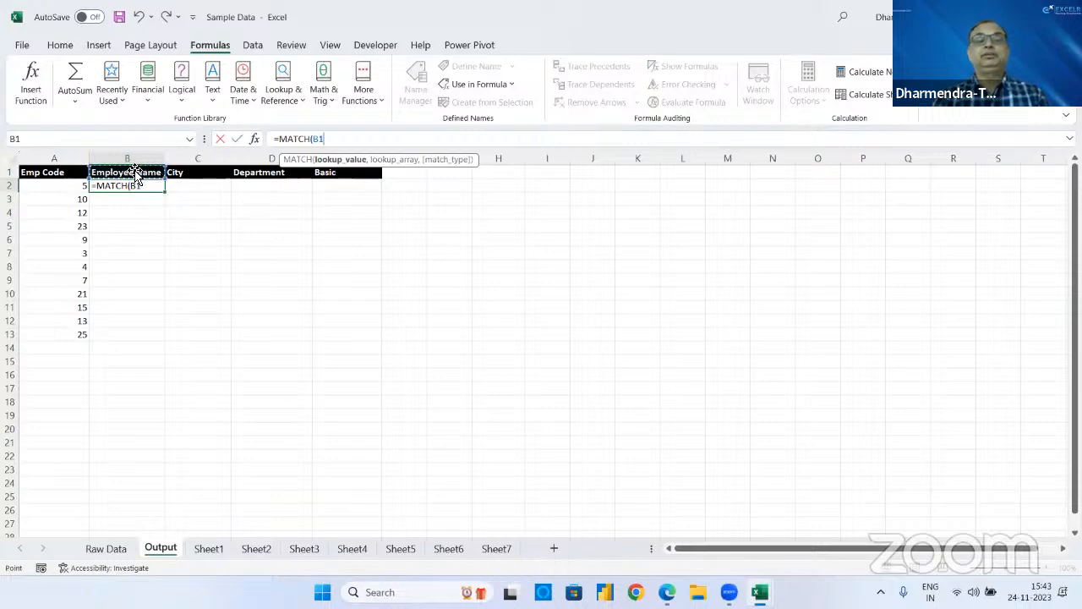
{"action": "type", "text": ","}
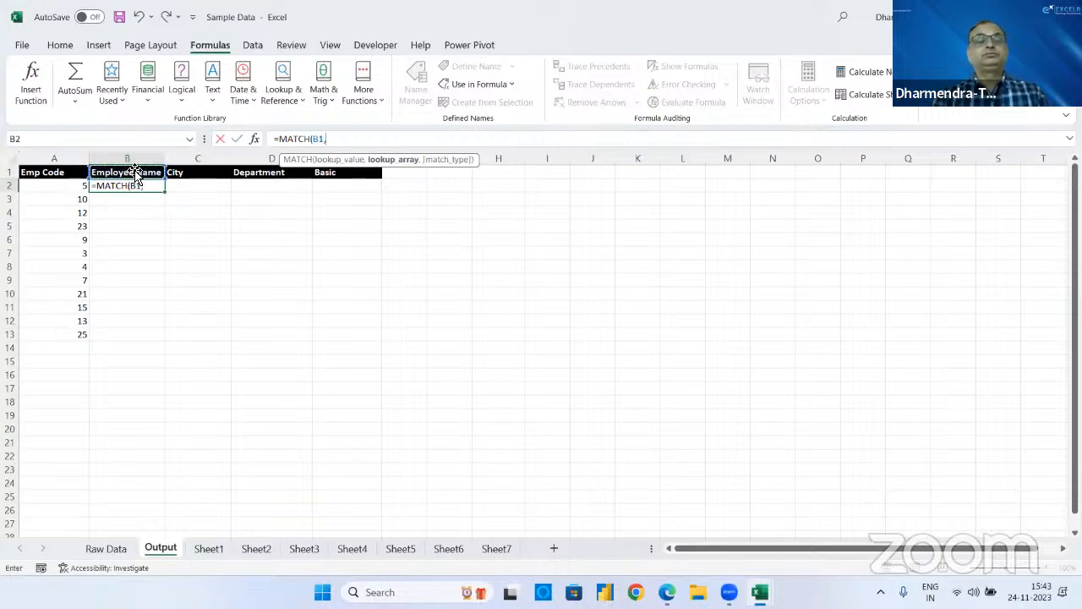
{"action": "type", "text": "head"}
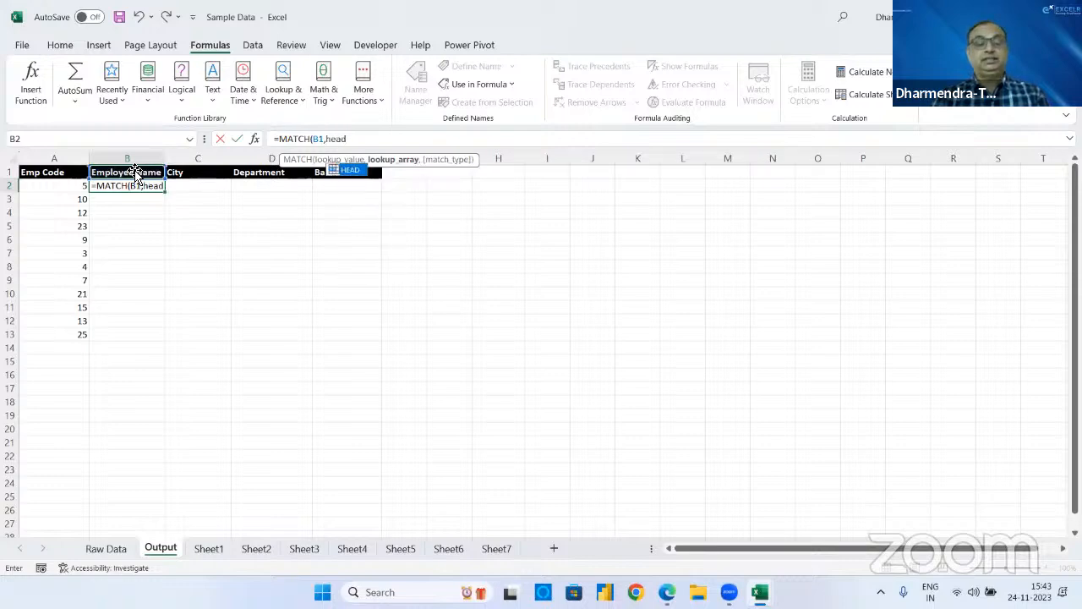
{"action": "type", "text": ","}
{"action": "key", "text": "Down"}
{"action": "key", "text": "Tab"}
{"action": "key", "text": "Return"}
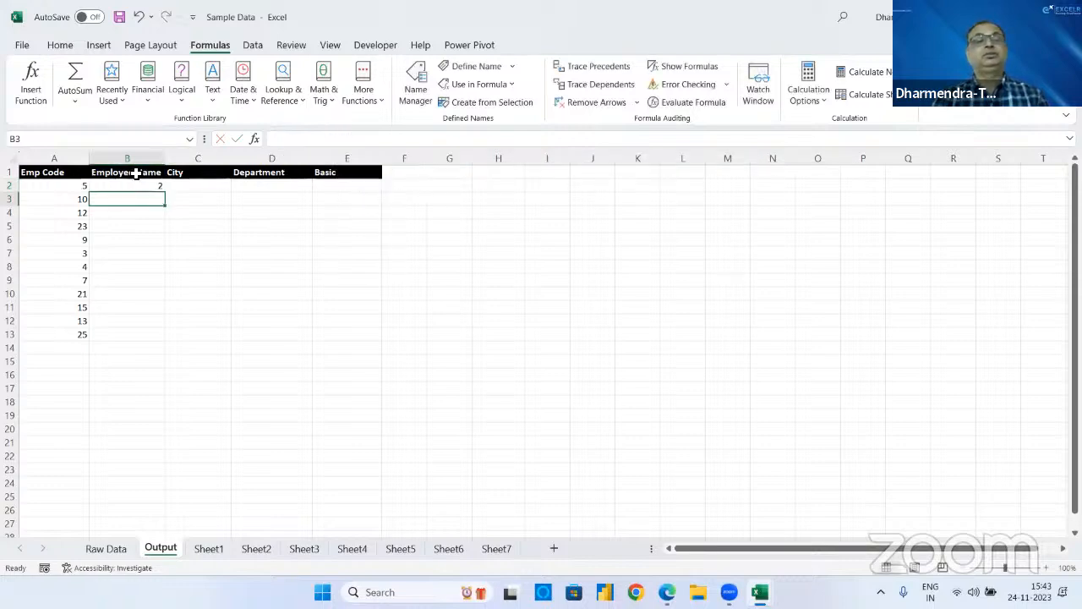
- Fill B2's MATCH formula across to E2 as a trial, and undo the fill
{"action": "left_click", "coordinate": [142, 184]}
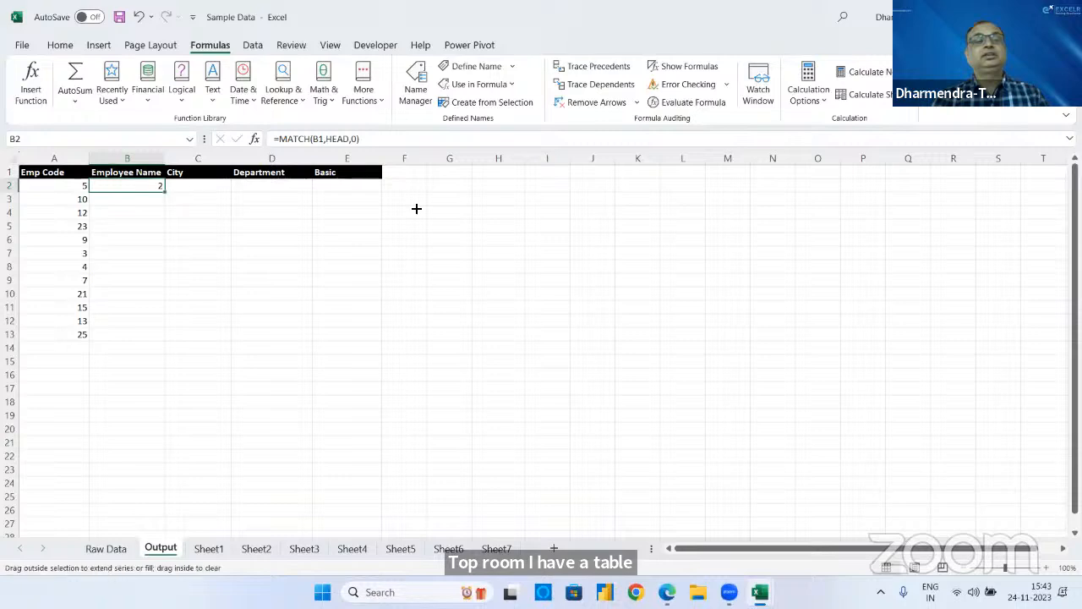
{"action": "left_click_drag", "start_coordinate": [165, 191], "coordinate": [378, 191]}
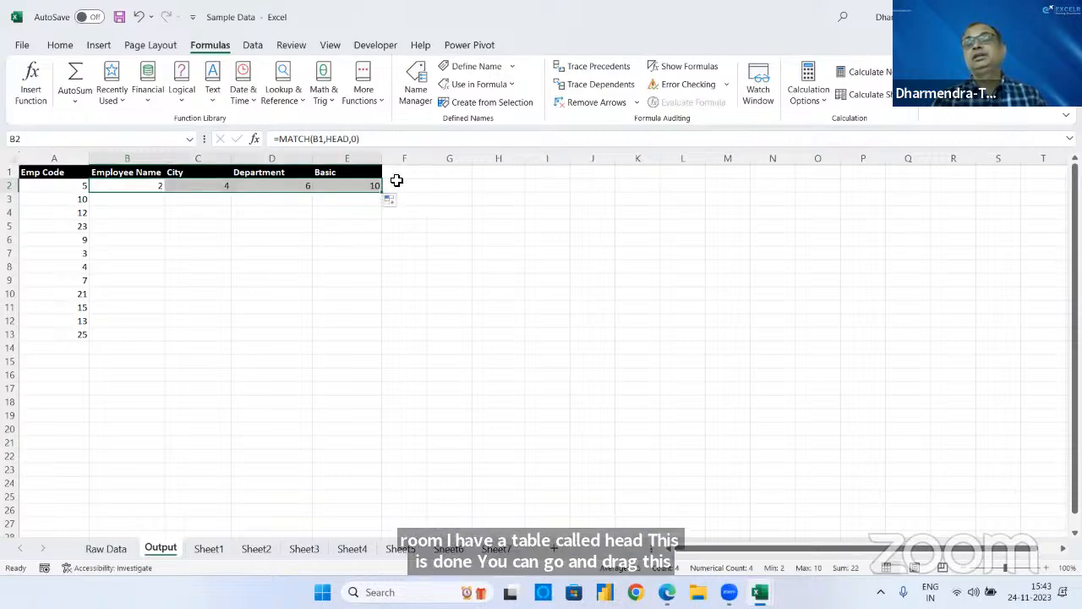
{"action": "key", "text": "ctrl+z"}
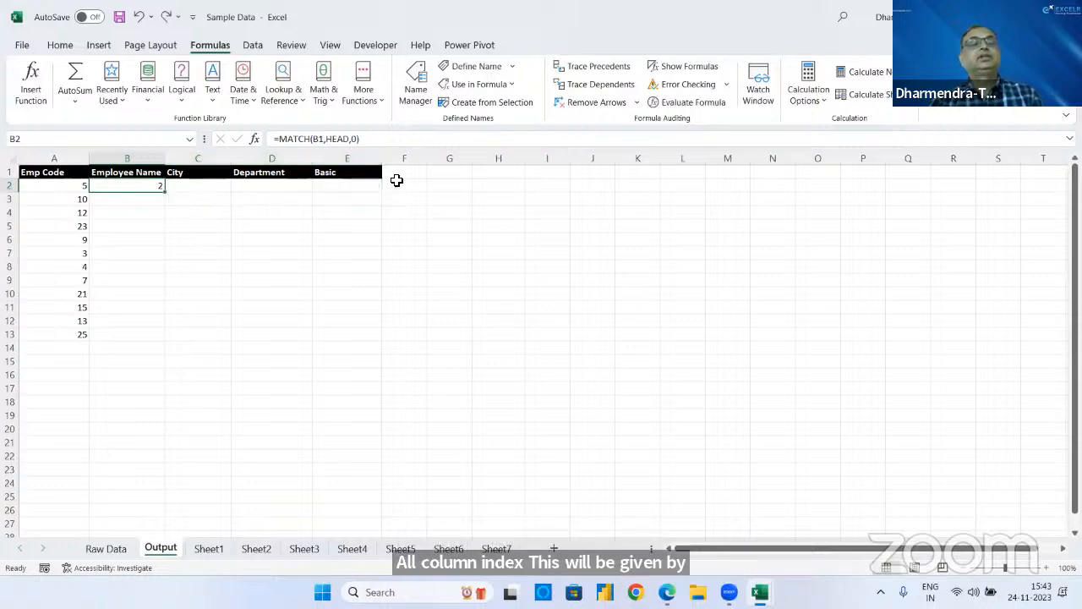
- Nest B2's MATCH inside a VLOOKUP so the formula reads =VLOOKUP(A2,DATA,MATCH(B1,HEAD,0),FALSE)
{"action": "left_click", "coordinate": [279, 140]}
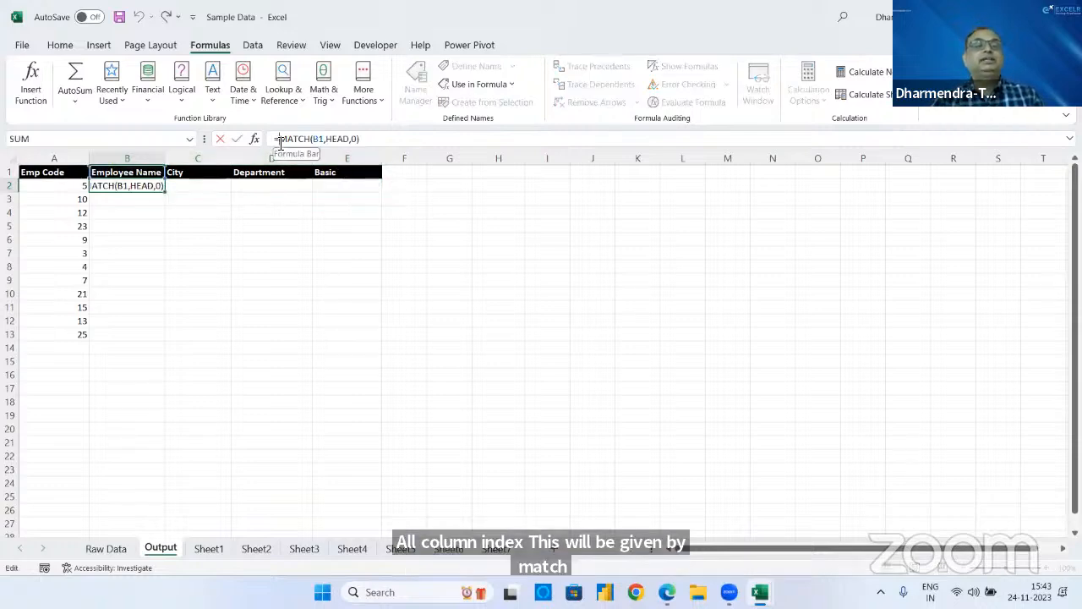
{"action": "type", "text": "vlo"}
{"action": "key", "text": "Tab"}
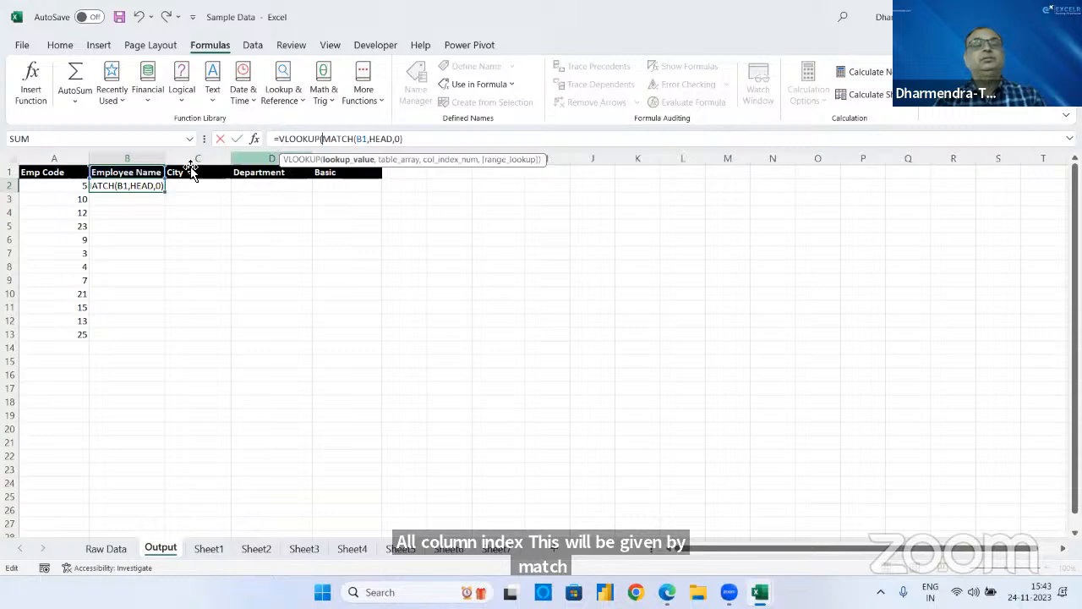
{"action": "left_click", "coordinate": [65, 187]}
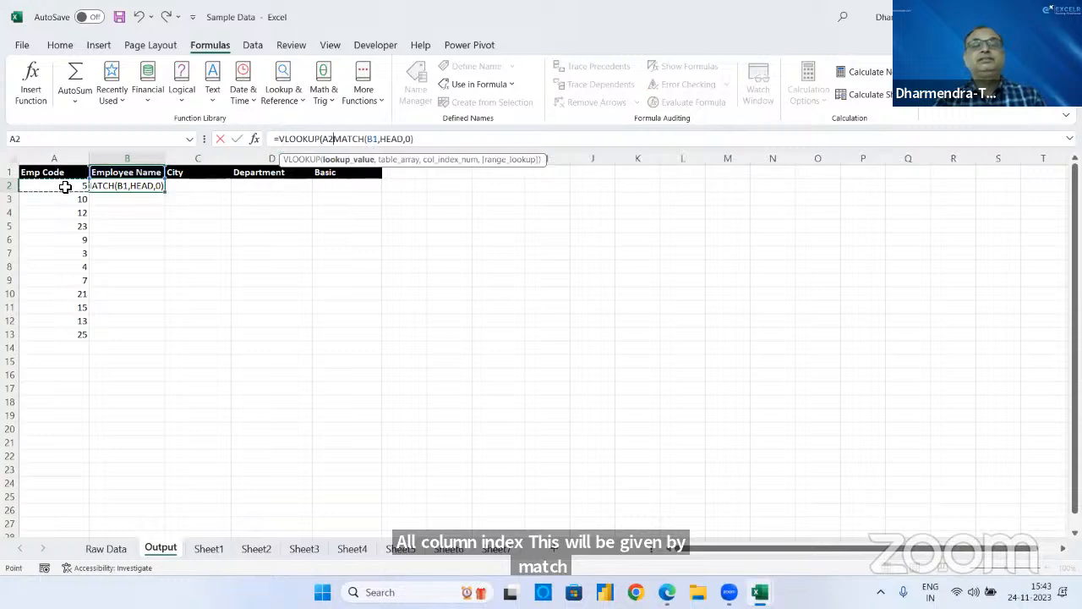
{"action": "type", "text": ",data"}
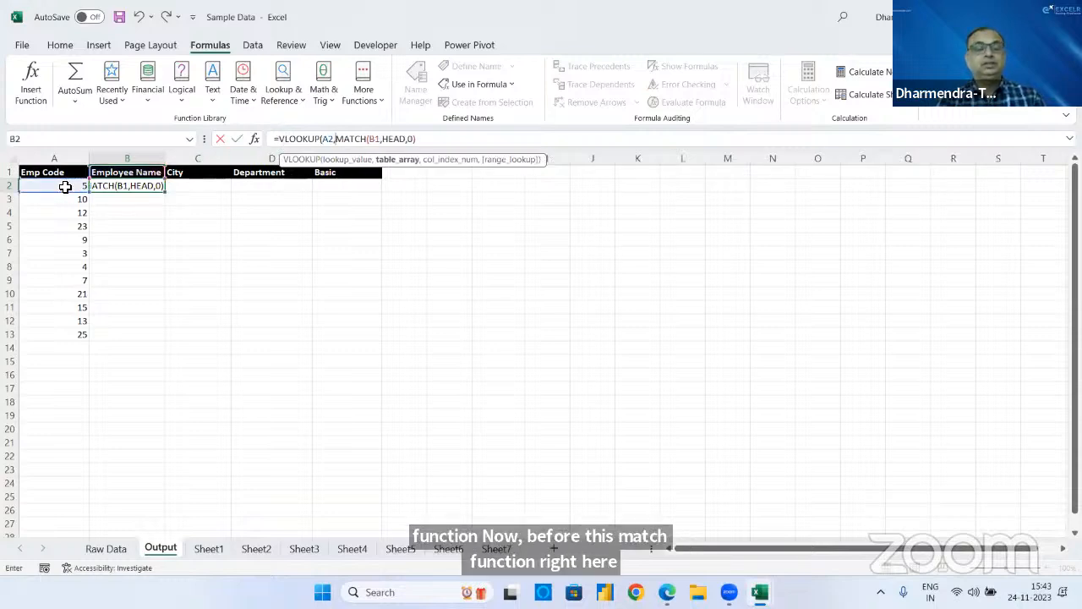
{"action": "type", "text": ","}
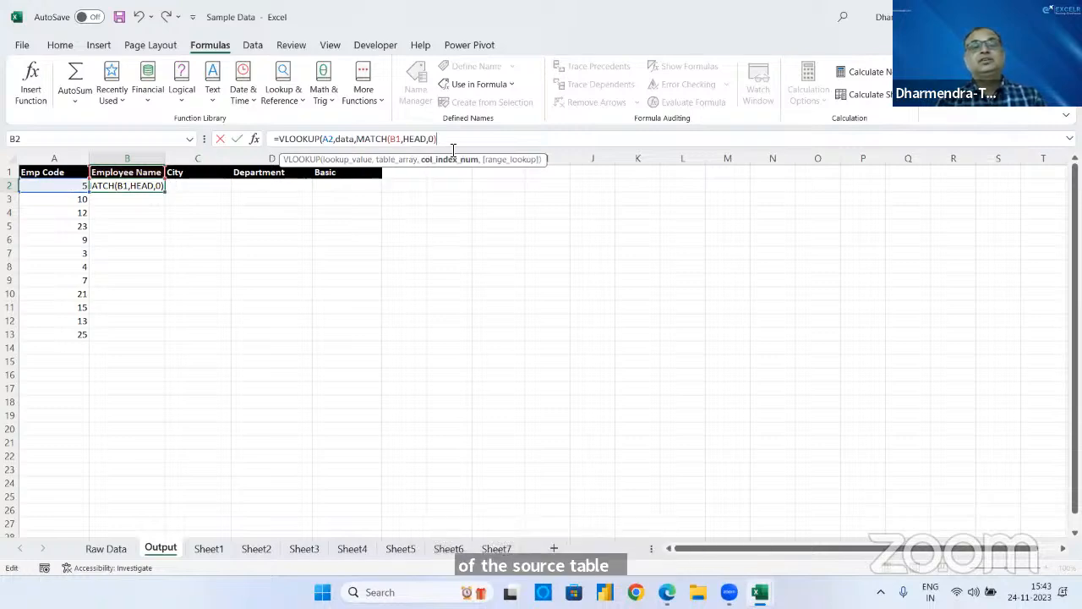
{"action": "type", "text": ",FALSE"}
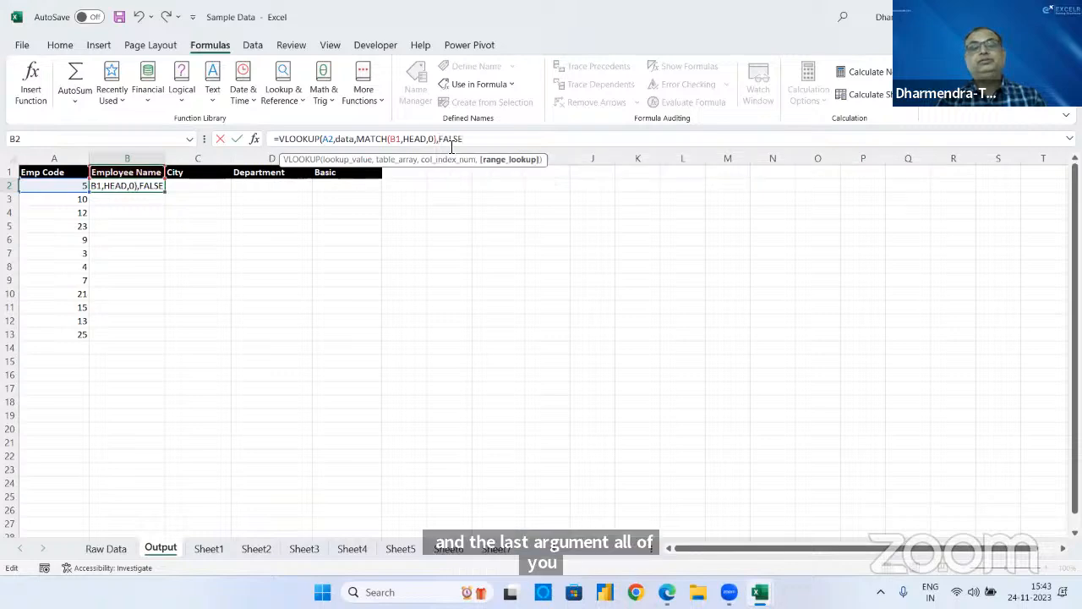
{"action": "type", "text": ")"}
{"action": "key", "text": "Return"}
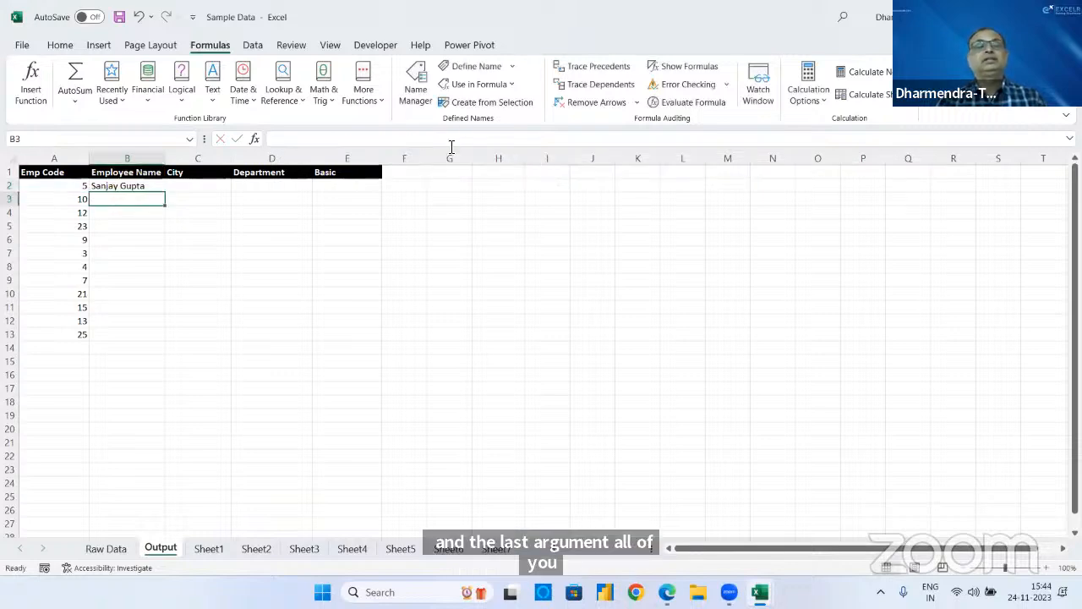
- Try filling B2's VLOOKUP formula into C2 and D2, and check the references in the copied formulas
{"action": "left_click", "coordinate": [159, 186]}
{"action": "left_click_drag", "start_coordinate": [166, 193], "coordinate": [208, 196]}
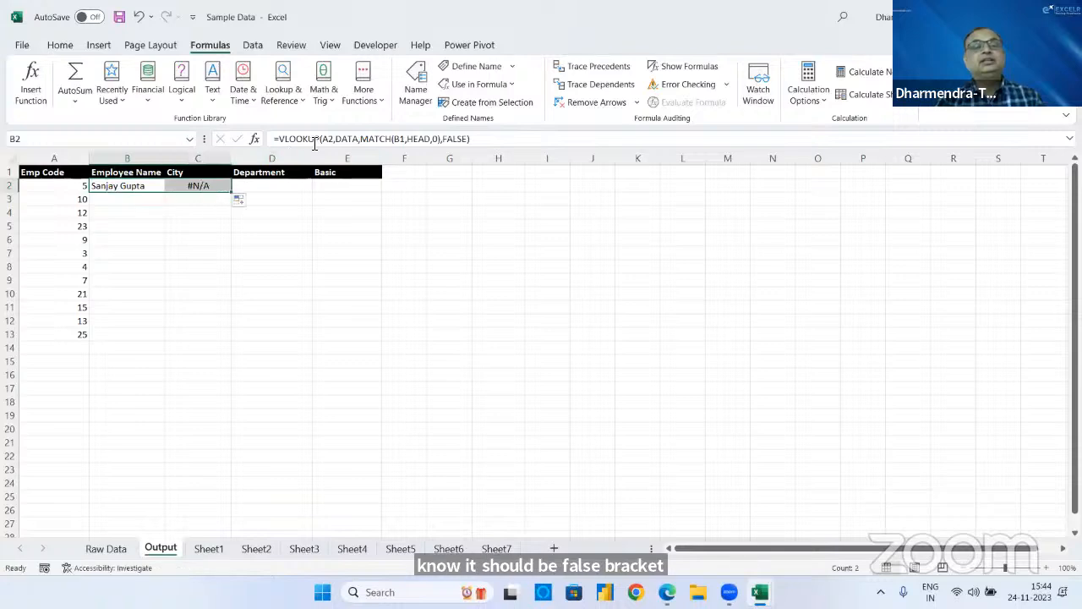
{"action": "left_click", "coordinate": [211, 185]}
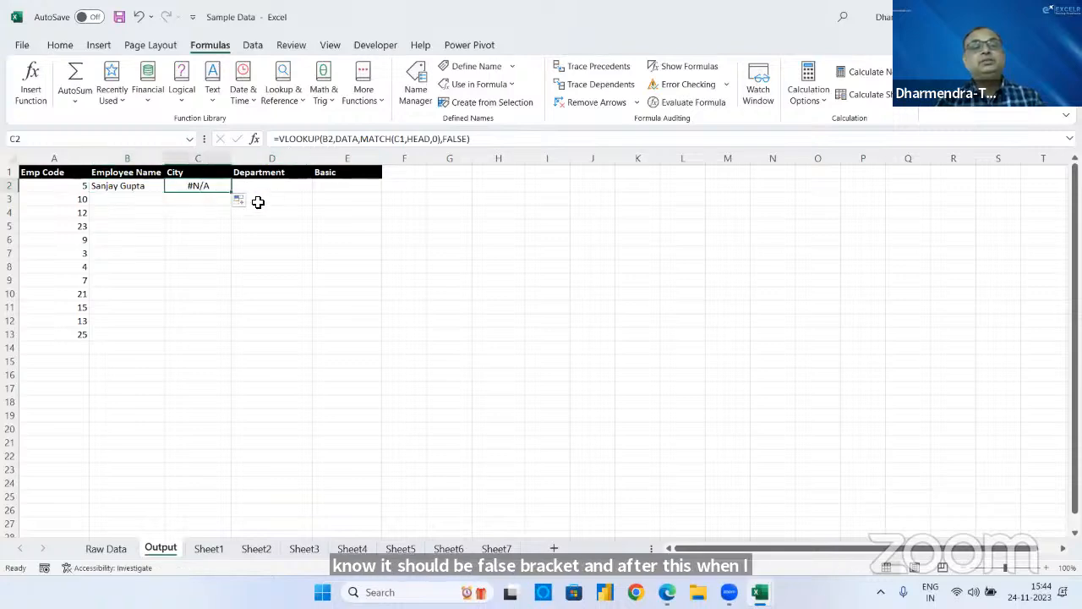
{"action": "left_click_drag", "start_coordinate": [233, 193], "coordinate": [279, 189]}
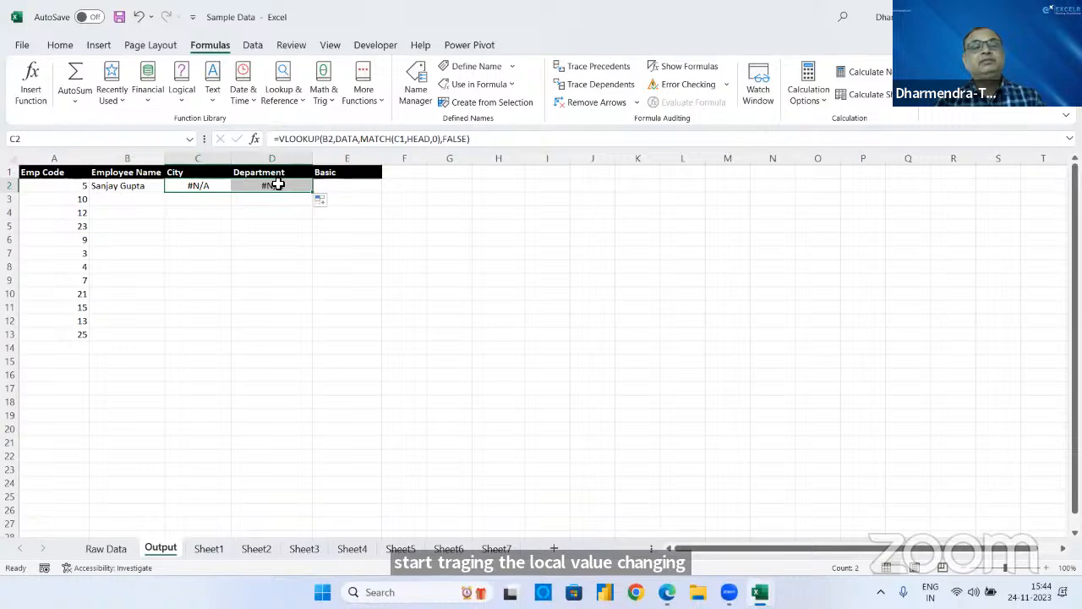
{"action": "left_click", "coordinate": [278, 188]}
- Lock the references in B2's formula as $A2 for the lookup value and B$1 inside the MATCH
{"action": "left_click", "coordinate": [150, 188]}
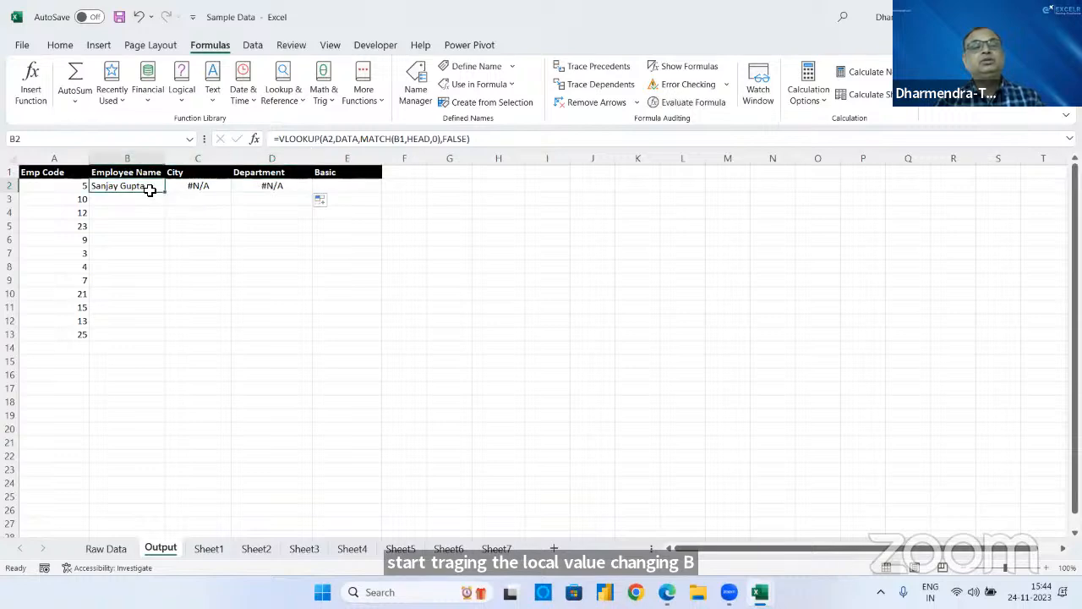
{"action": "left_click", "coordinate": [327, 140]}
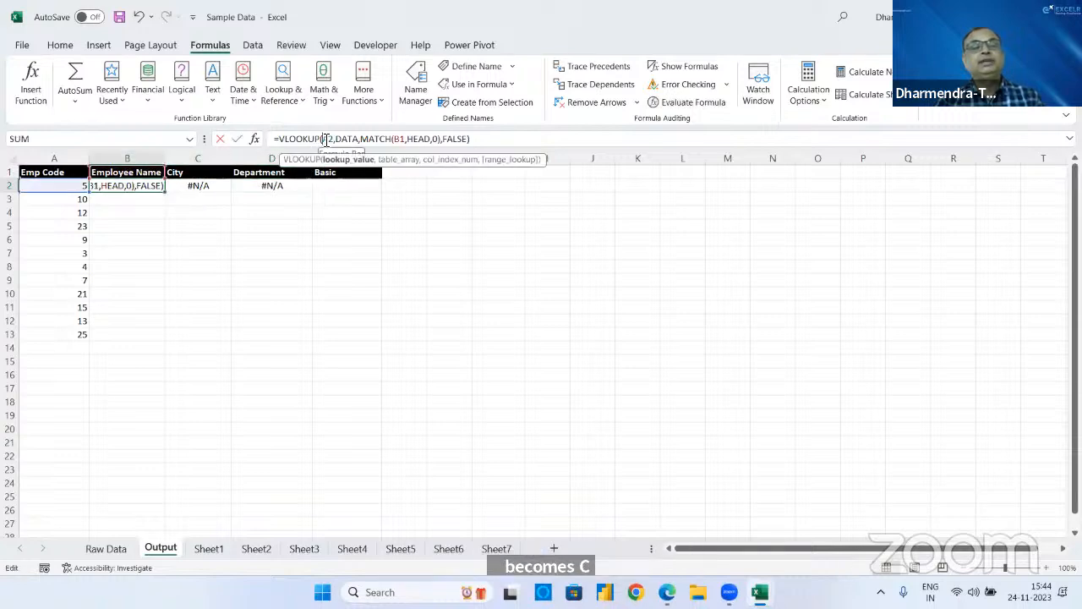
{"action": "type", "text": "$"}
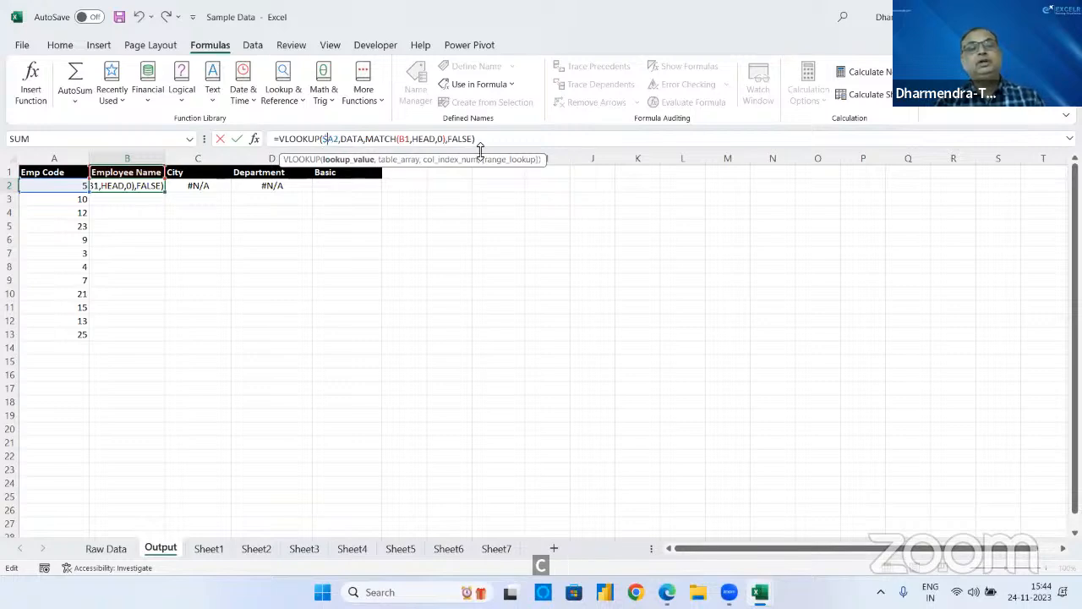
{"action": "left_click", "coordinate": [408, 142]}
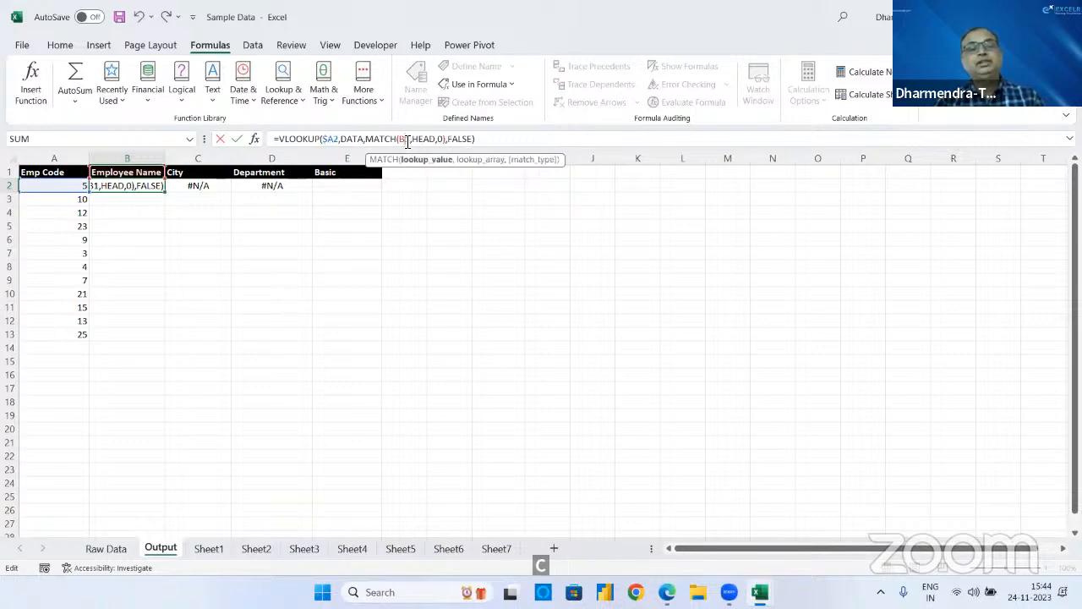
{"action": "type", "text": "$"}
{"action": "key", "text": "Return"}
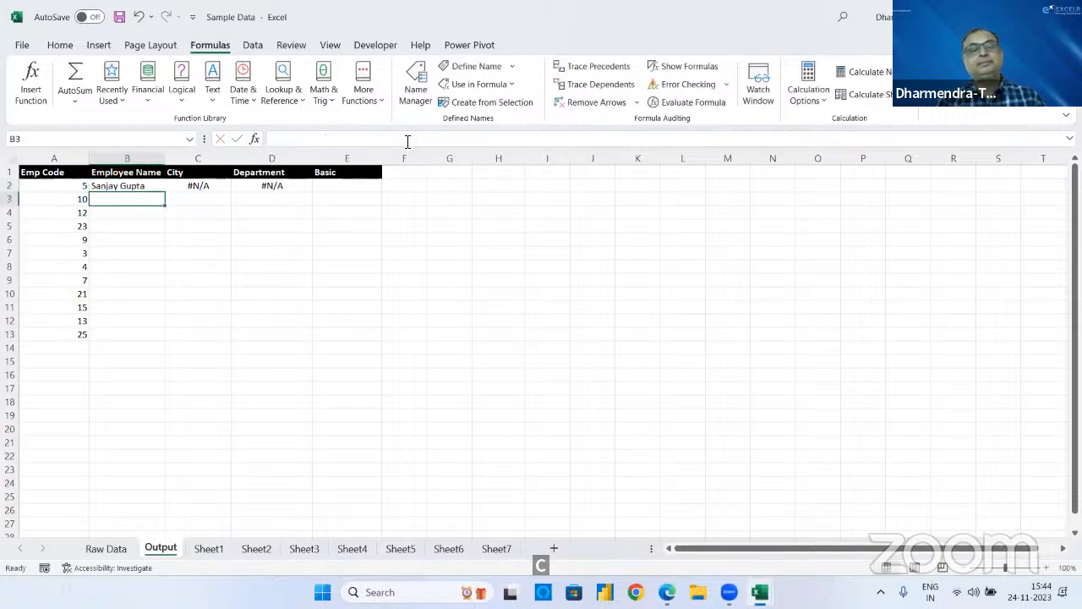
- Fill B2's mixed-reference formula across to E2 and down to row 12 as a trial, and undo both fills
{"action": "left_click", "coordinate": [153, 187]}
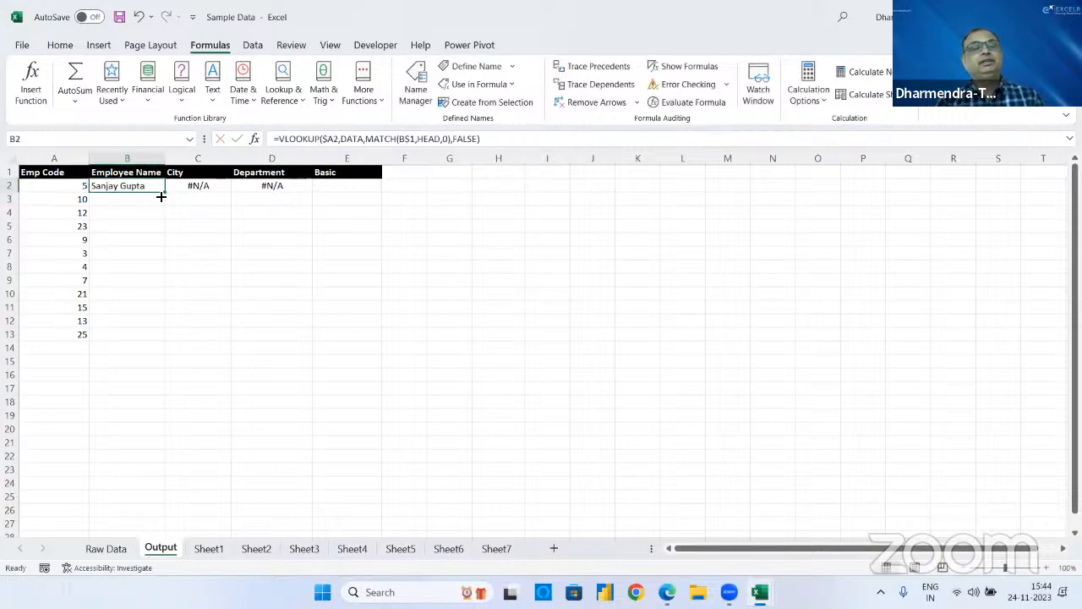
{"action": "left_click_drag", "start_coordinate": [167, 196], "coordinate": [374, 234]}
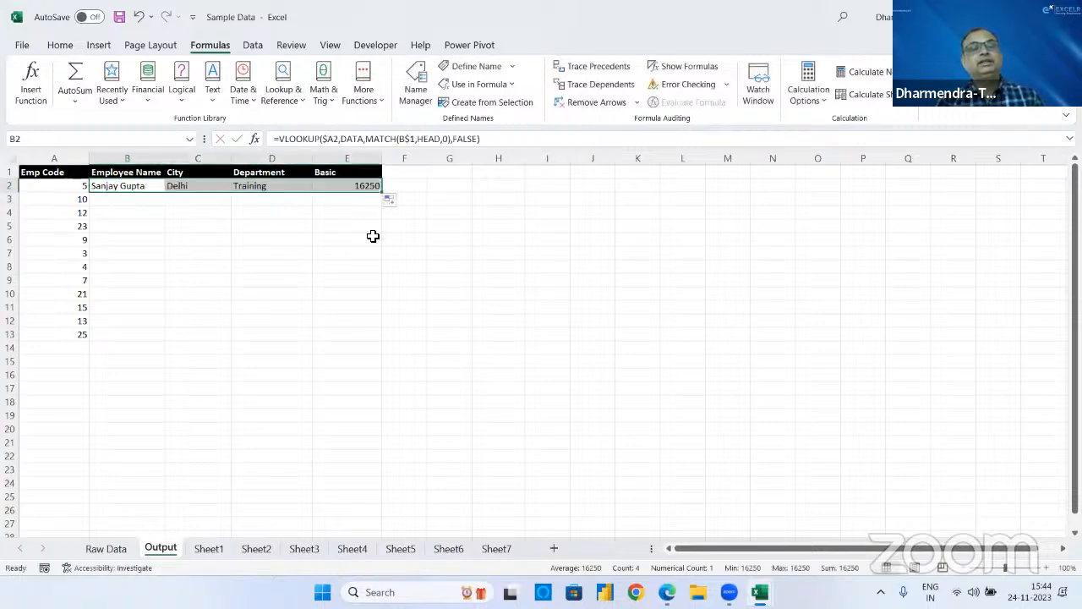
{"action": "double_click", "coordinate": [382, 195]}
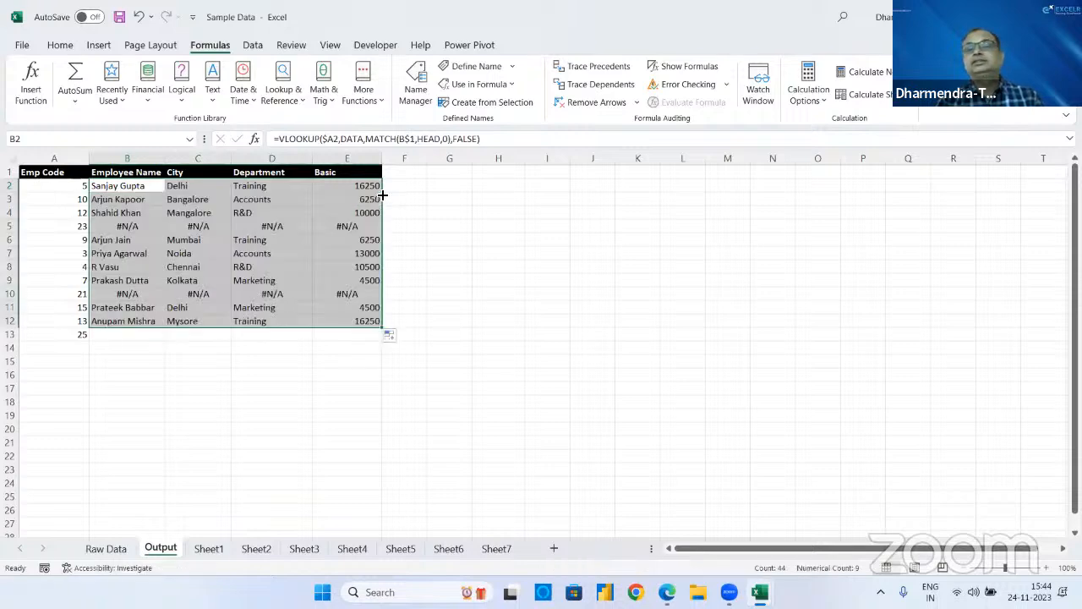
{"action": "key", "text": "ctrl+z"}
{"action": "key", "text": "ctrl+z"}
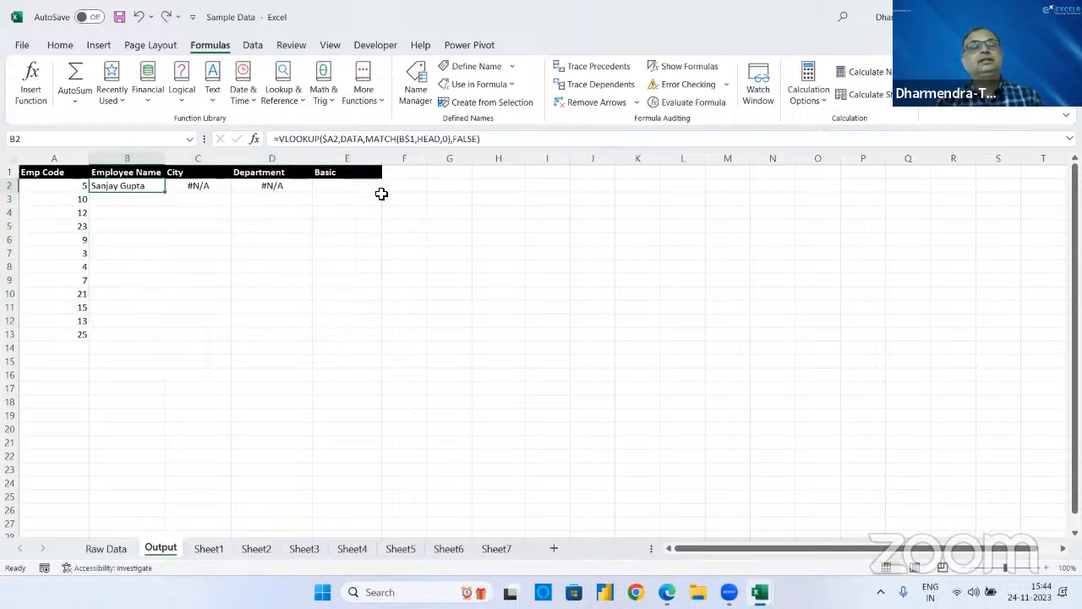
- Wrap B2's VLOOKUP formula in IFERROR with a blank-space text as the value if error
{"action": "left_click", "coordinate": [284, 142]}
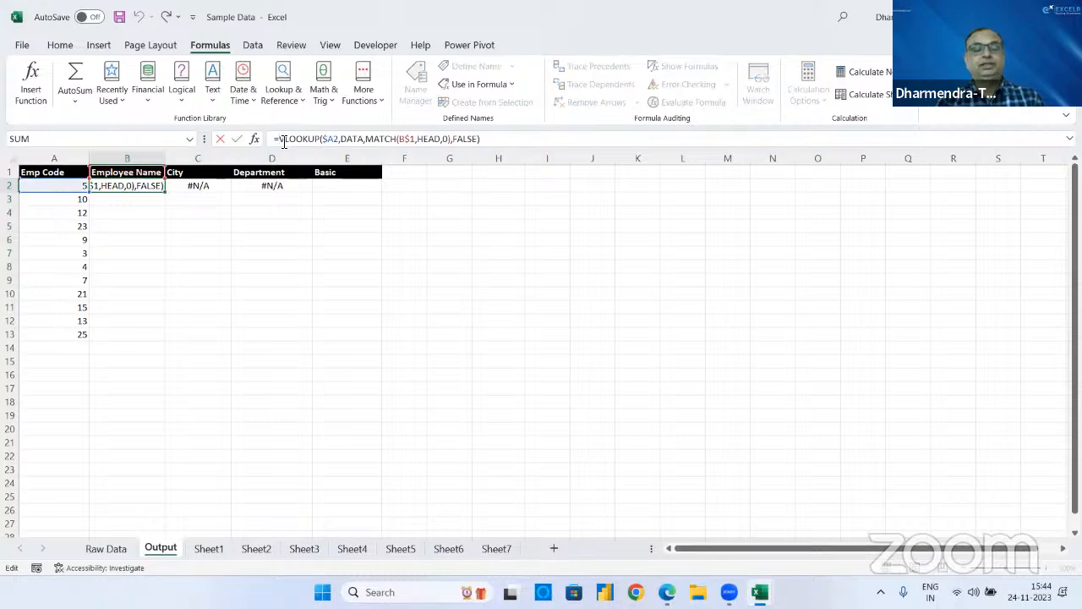
{"action": "type", "text": "IFE"}
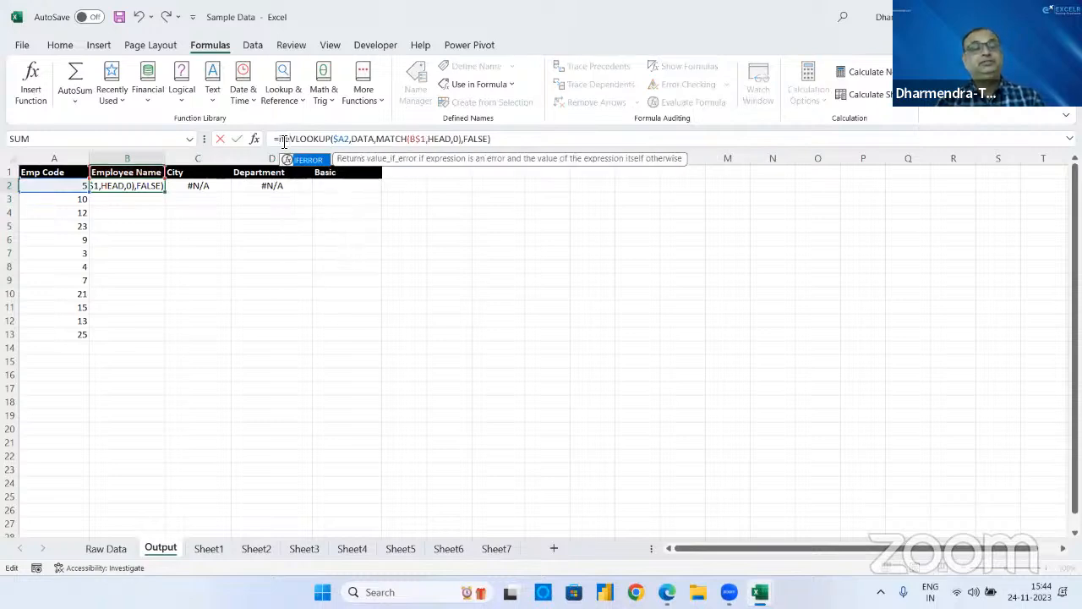
{"action": "key", "text": "Tab"}
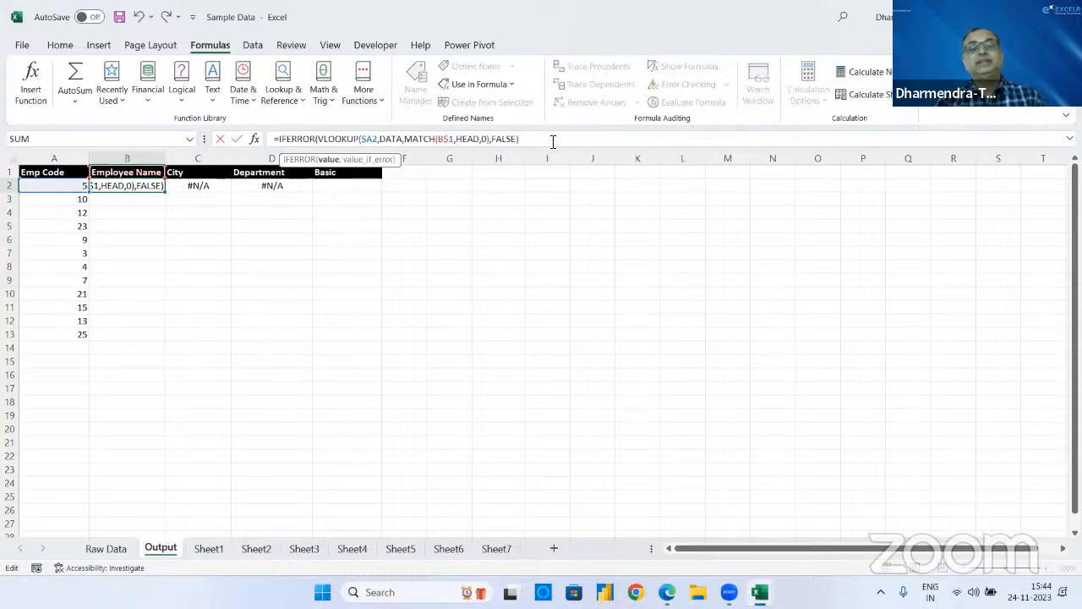
{"action": "type", "text": ",\" \""}
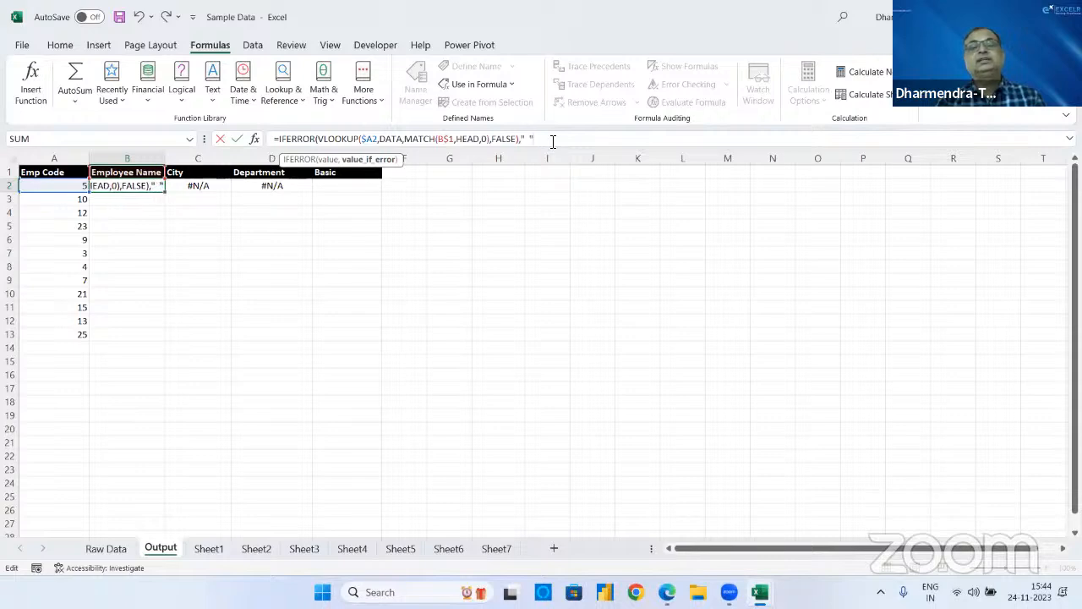
{"action": "type", "text": ")"}
{"action": "key", "text": "Return"}
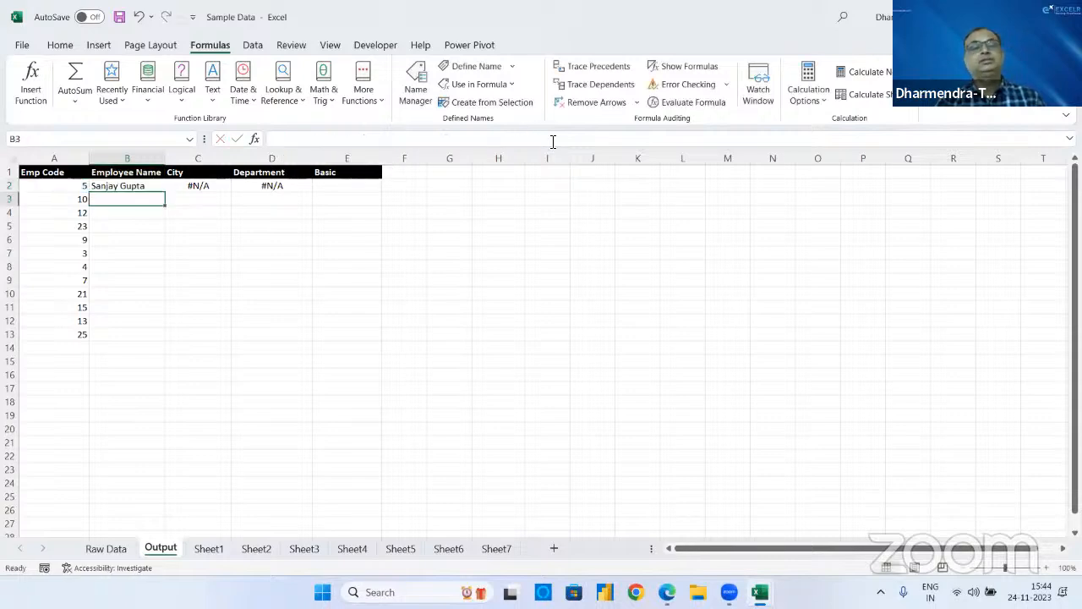
{"action": "left_click", "coordinate": [140, 186]}
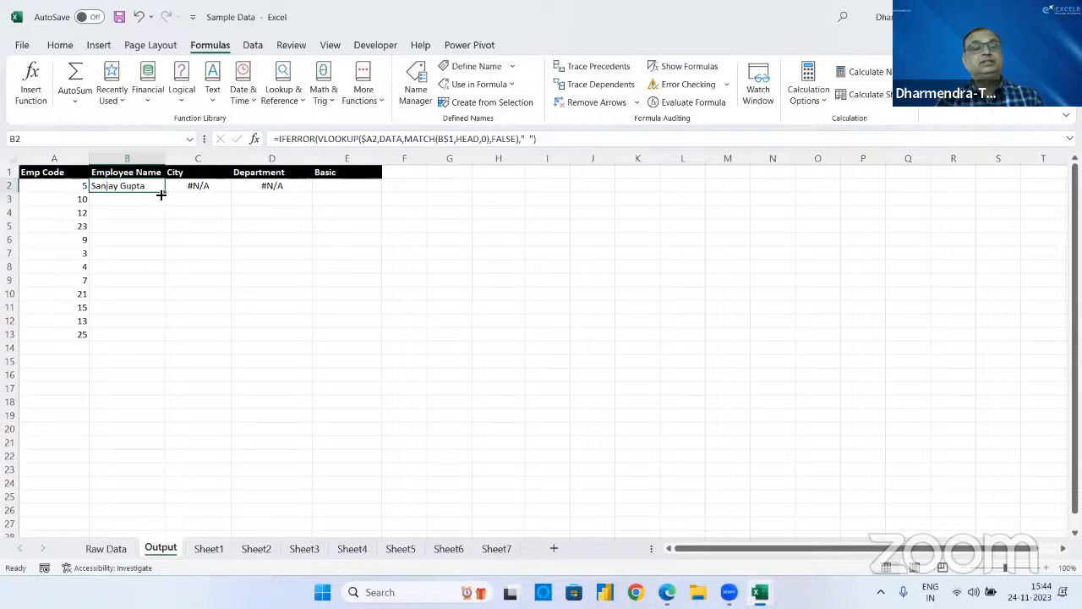
- Fill B2's IFERROR lookup formula across to E2 and down to row 12 on the Output sheet
{"action": "left_click_drag", "start_coordinate": [166, 192], "coordinate": [380, 231]}
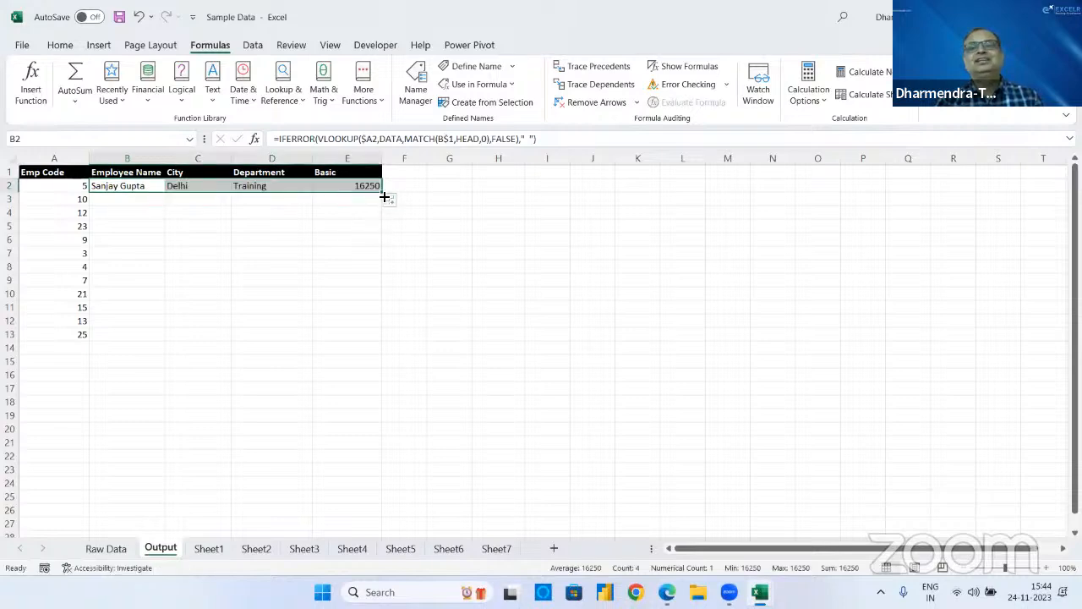
{"action": "double_click", "coordinate": [384, 197]}
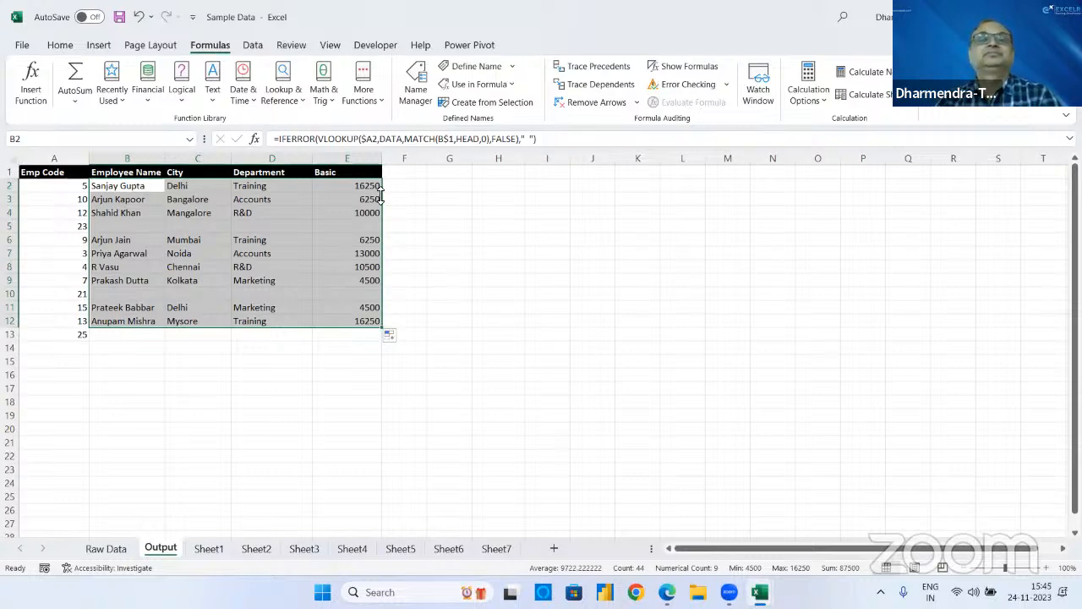
{"action": "left_click", "coordinate": [301, 152]}
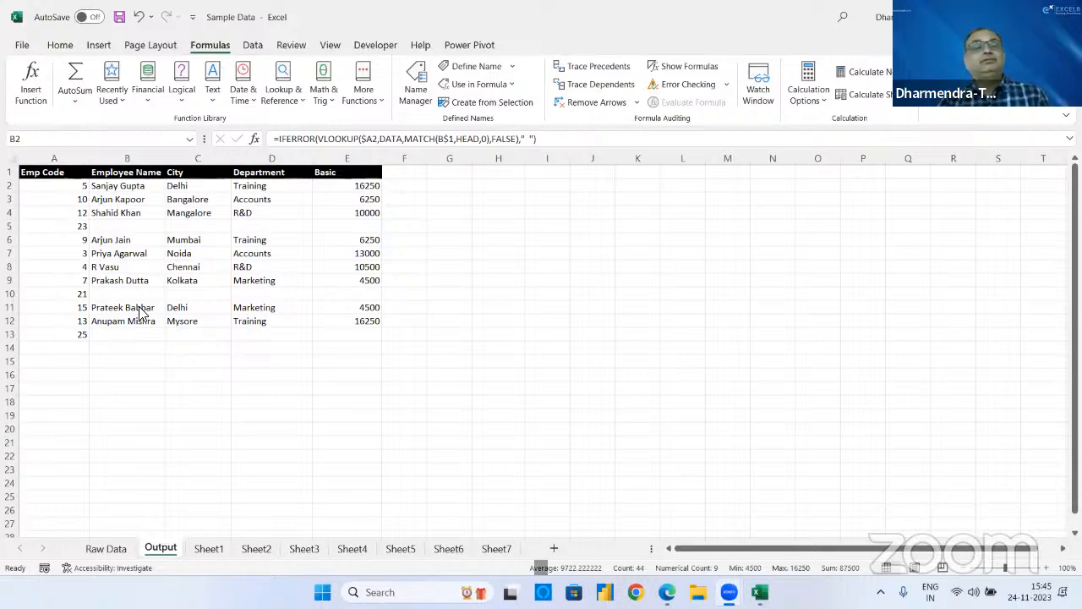
{"action": "left_click", "coordinate": [158, 260]}
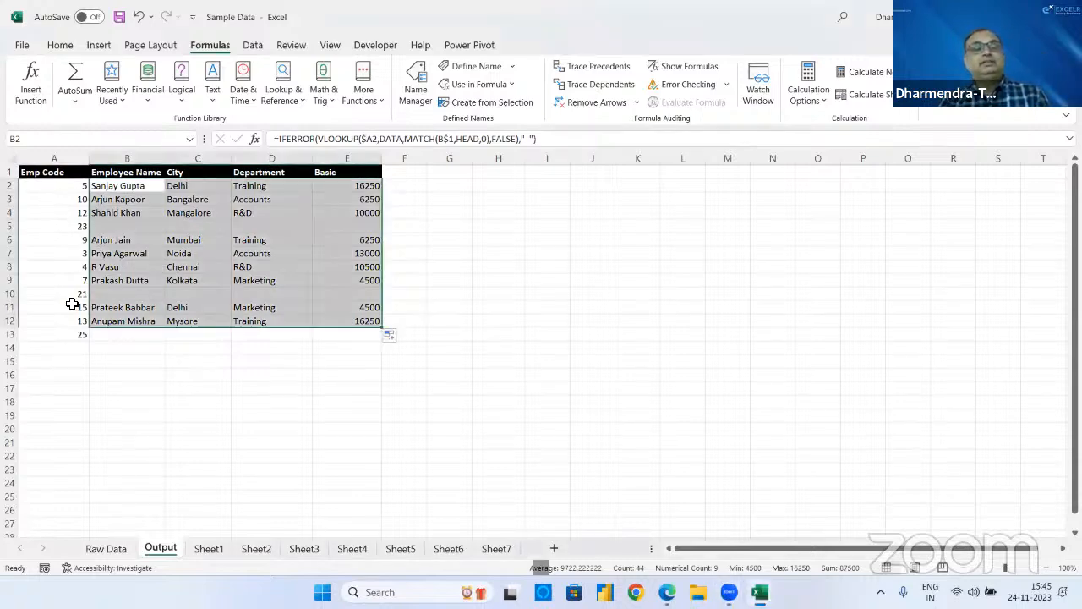
- Select and copy the whole employee table, including its header row, on the Raw Data sheet
{"action": "left_click", "coordinate": [107, 548]}
{"action": "left_click", "coordinate": [175, 347]}
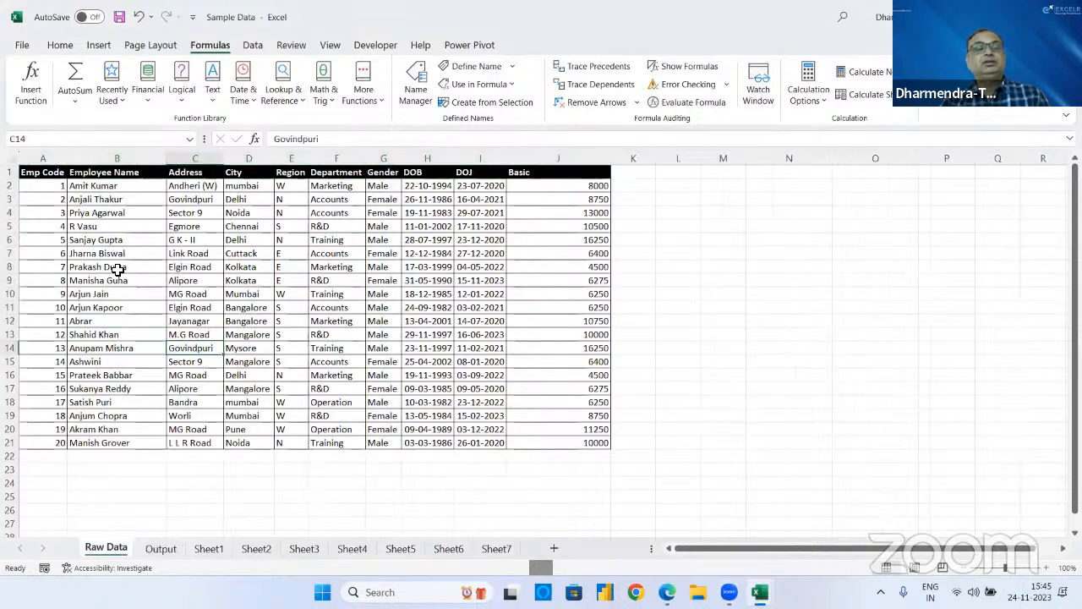
{"action": "left_click", "coordinate": [51, 173]}
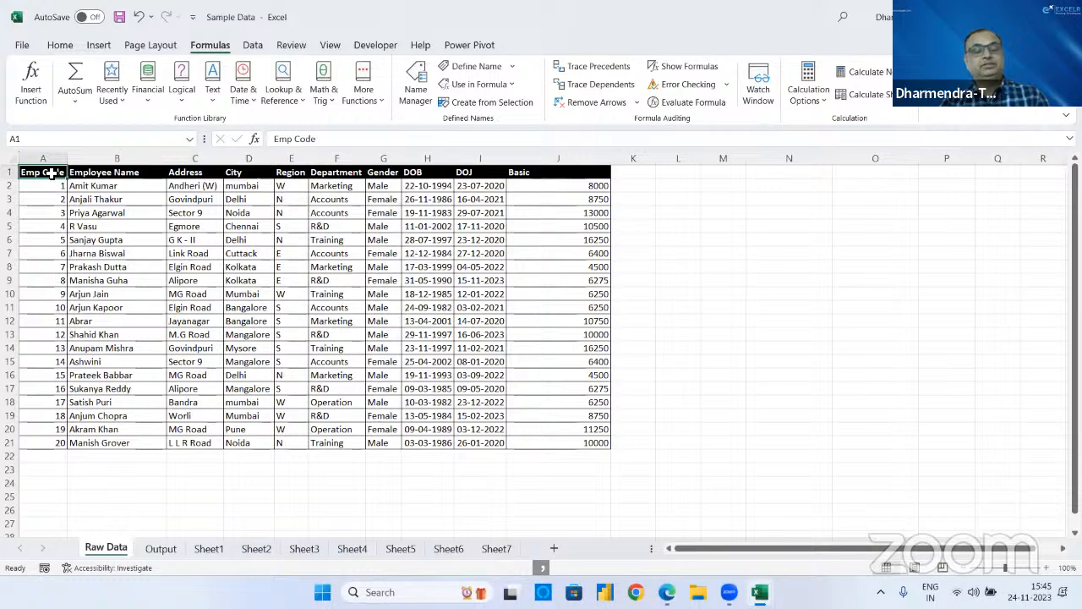
{"action": "key", "text": "ctrl+a"}
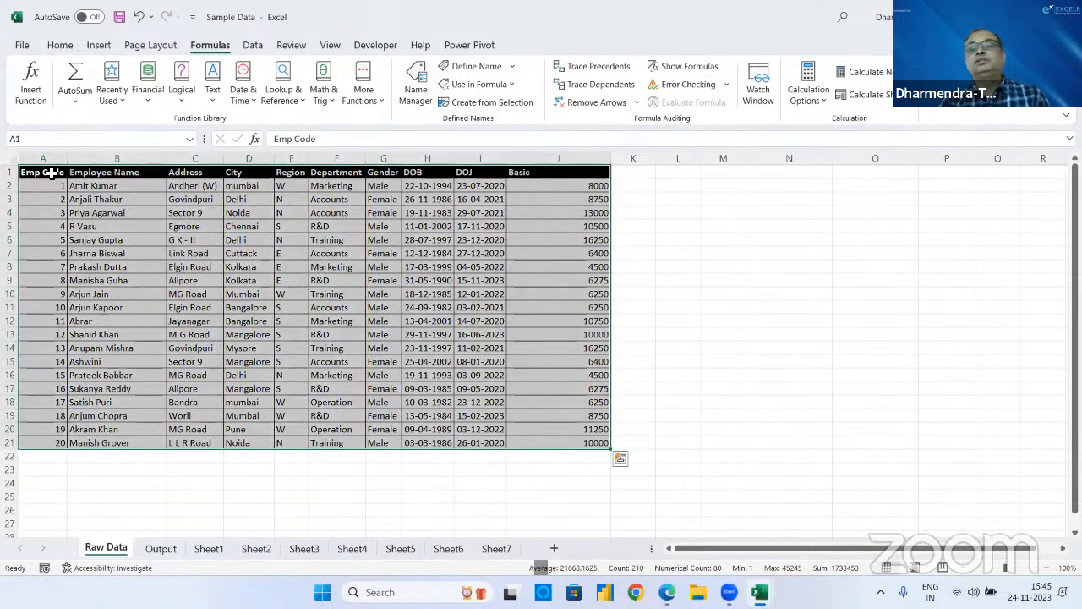
{"action": "left_click", "coordinate": [60, 45]}
{"action": "left_click", "coordinate": [68, 85]}
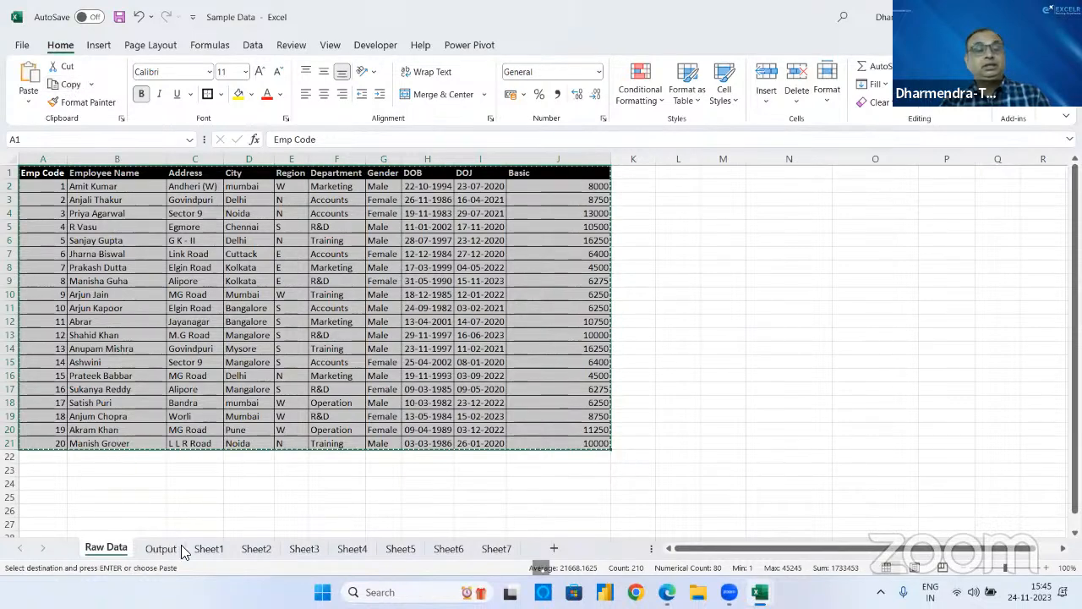
- Clear all contents of Sheet2 and select cell A1
{"action": "left_click", "coordinate": [208, 549]}
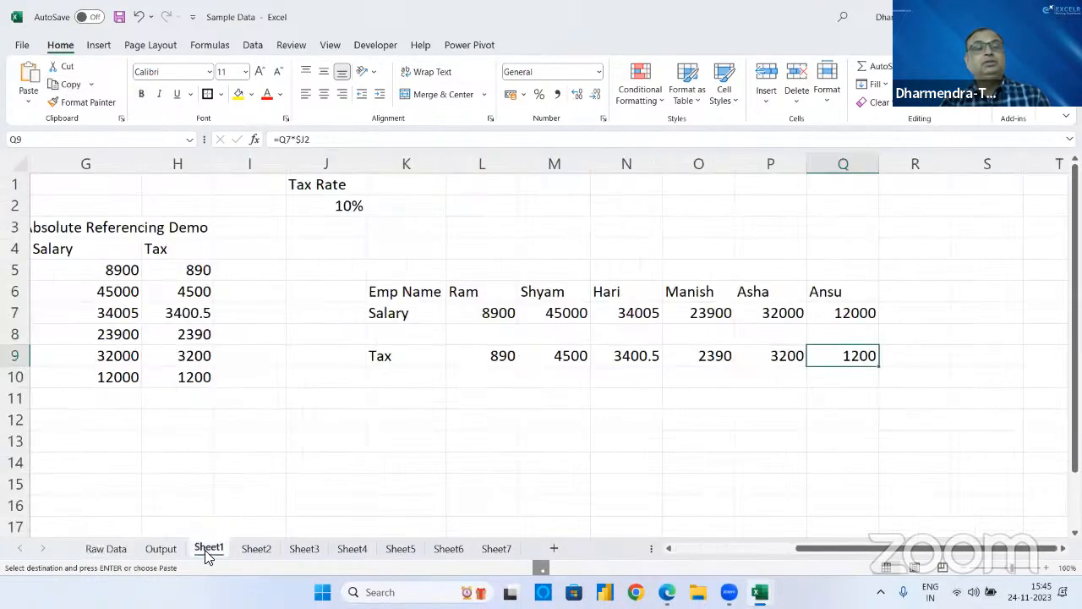
{"action": "left_click", "coordinate": [257, 551]}
{"action": "left_click", "coordinate": [23, 166]}
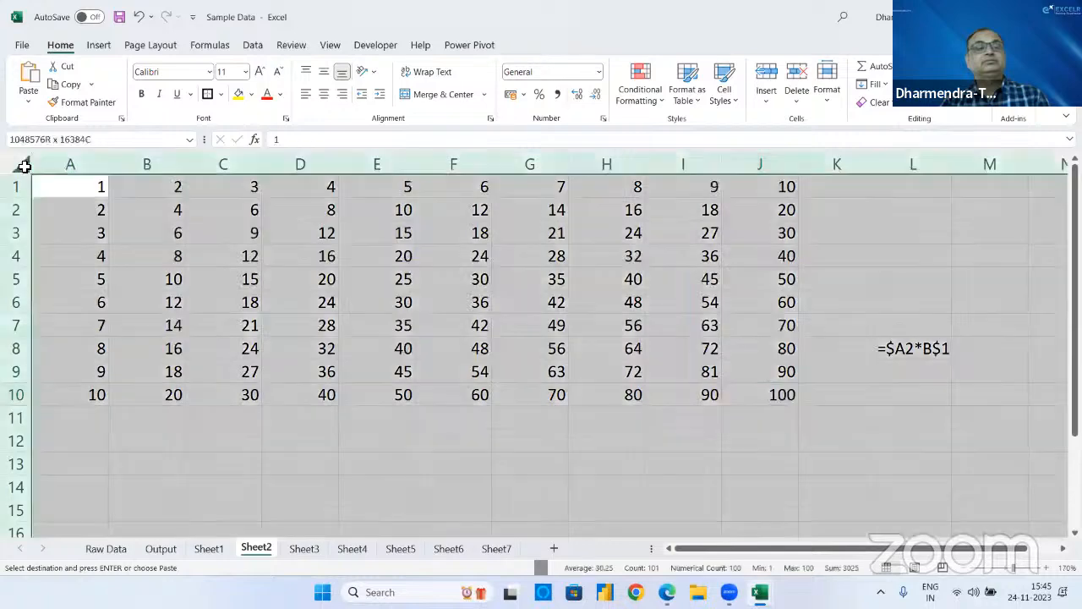
{"action": "key", "text": "Delete"}
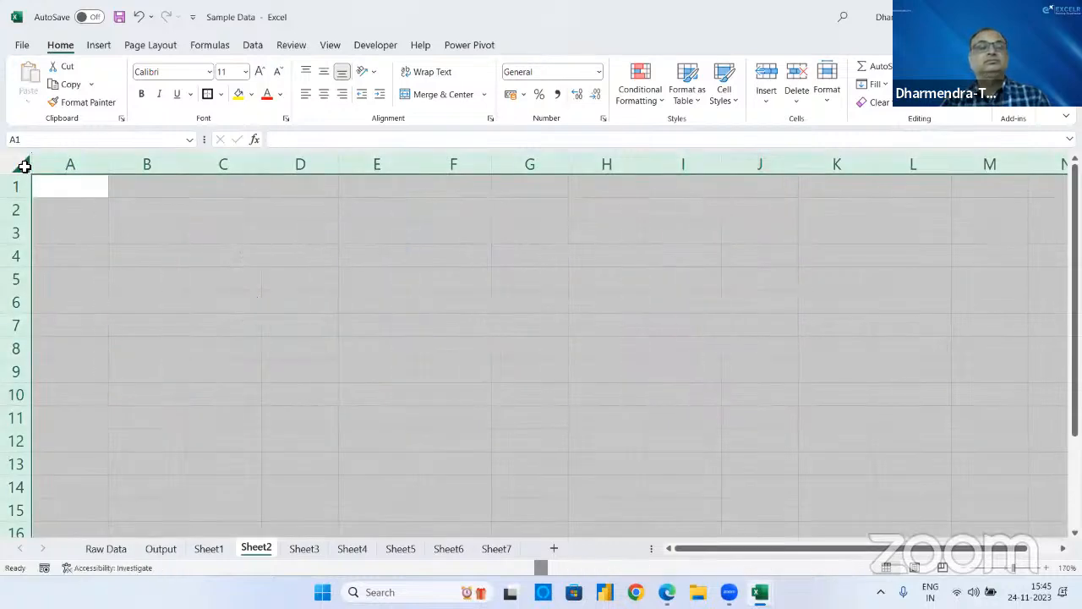
{"action": "left_click", "coordinate": [82, 210]}
{"action": "left_click", "coordinate": [80, 194]}
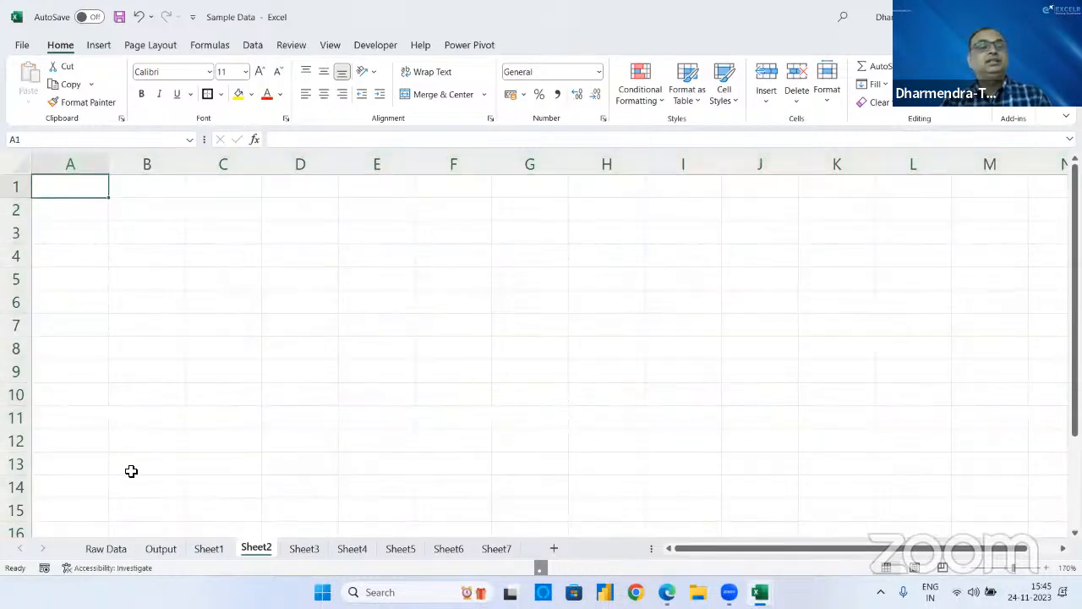
- Copy the Raw Data employee table again and paste it transposed at A1 of Sheet2 with Paste Special
{"action": "left_click", "coordinate": [106, 549]}
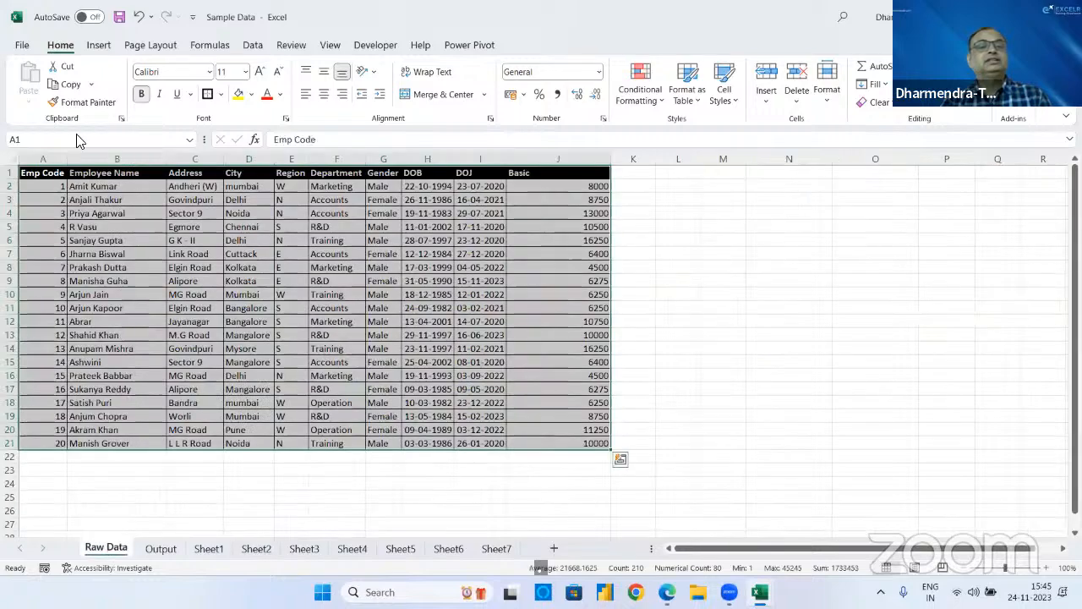
{"action": "left_click", "coordinate": [69, 85]}
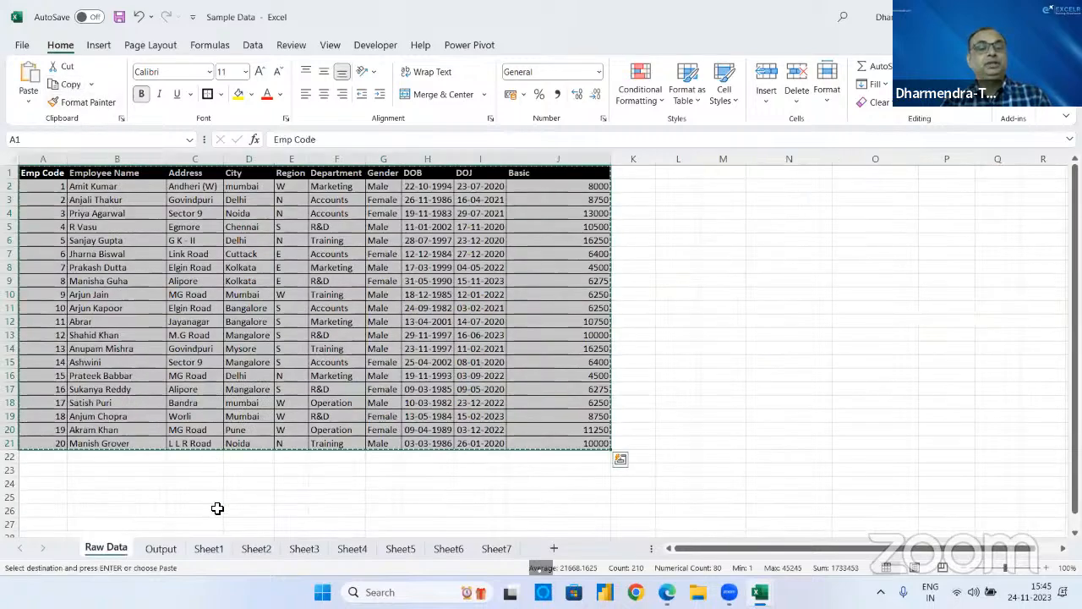
{"action": "left_click", "coordinate": [211, 550]}
{"action": "left_click", "coordinate": [258, 549]}
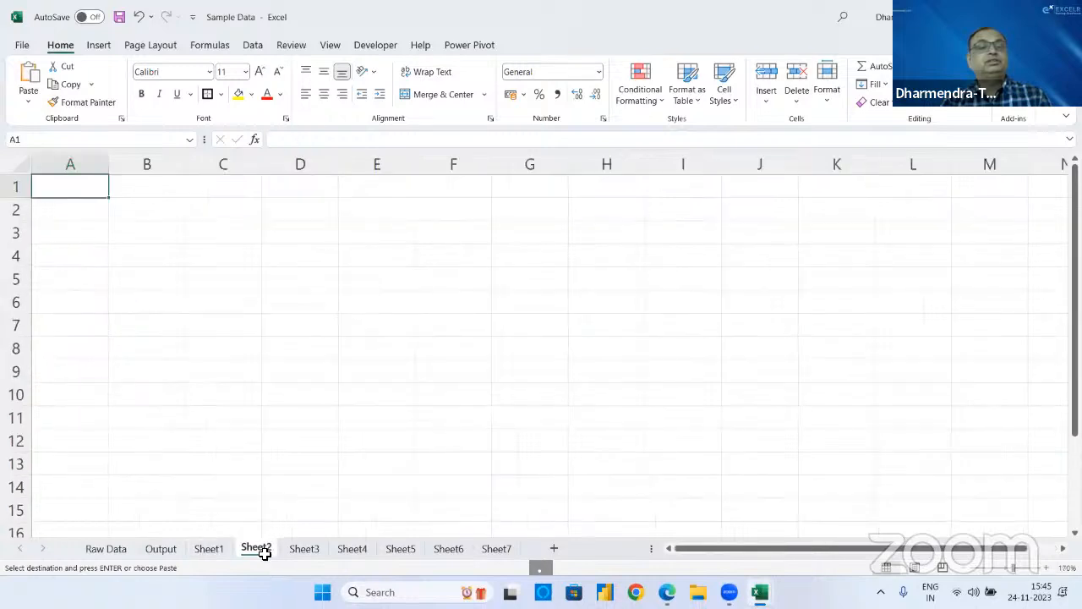
{"action": "left_click", "coordinate": [28, 101]}
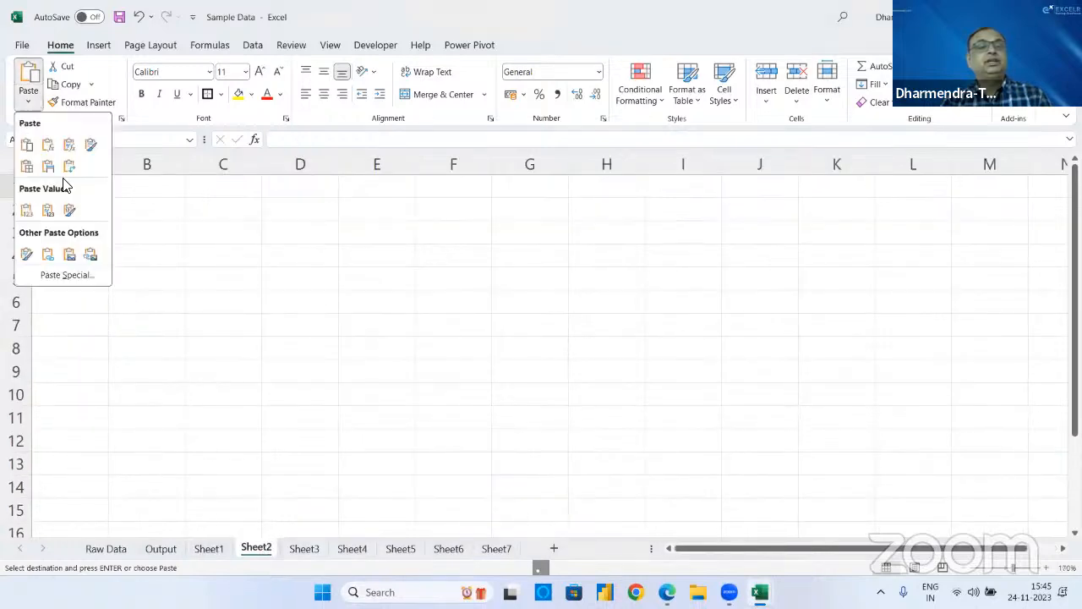
{"action": "left_click", "coordinate": [85, 282]}
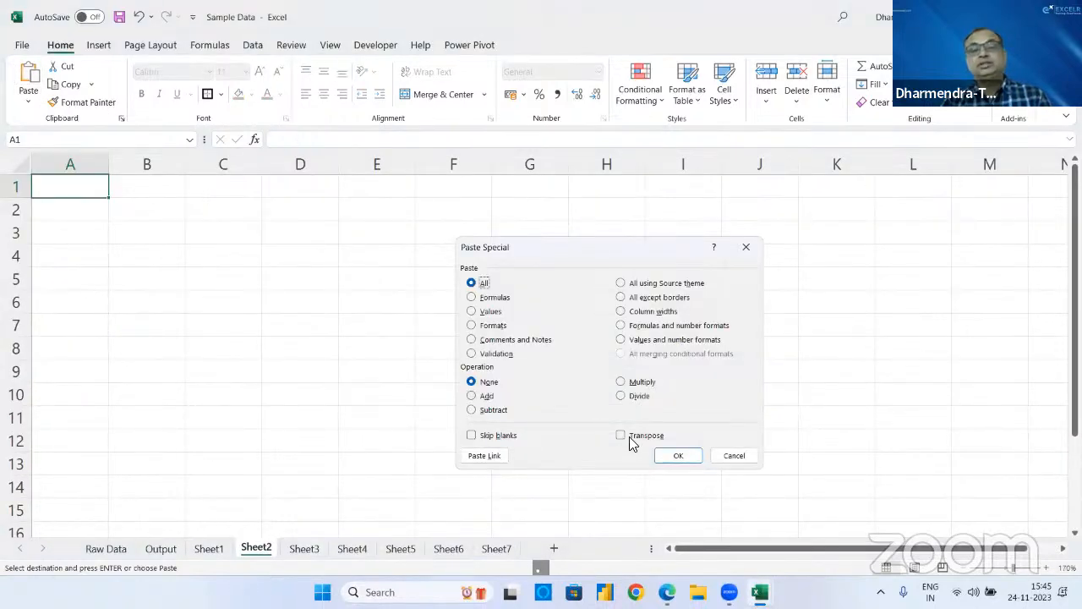
{"action": "left_click", "coordinate": [630, 438]}
{"action": "left_click", "coordinate": [678, 457]}
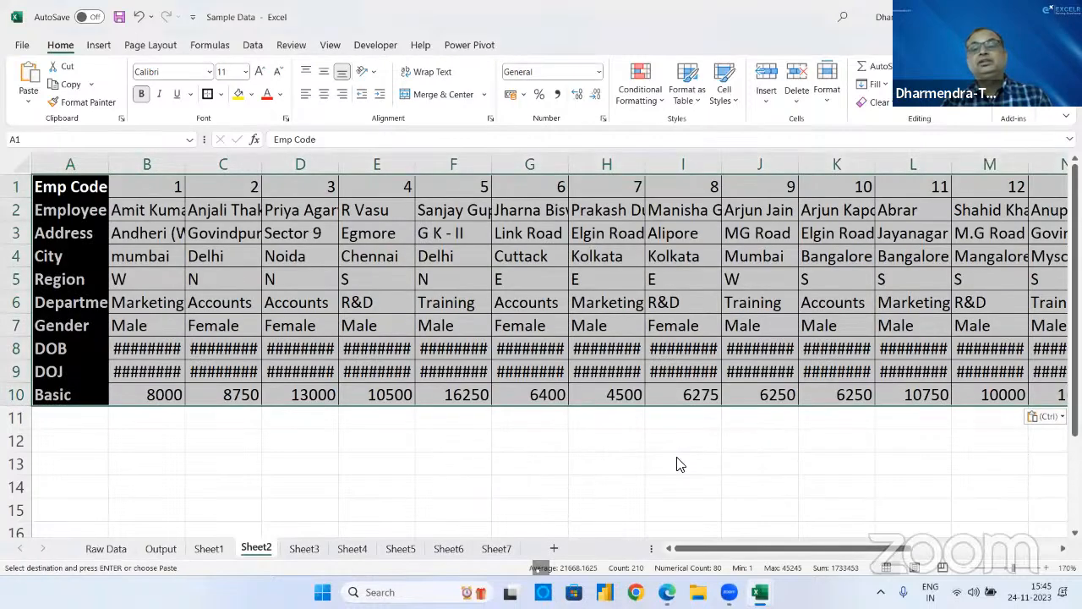
- AutoFit the widths of all columns on Sheet2 to their contents
{"action": "left_click", "coordinate": [962, 567]}
{"action": "left_click", "coordinate": [962, 567]}
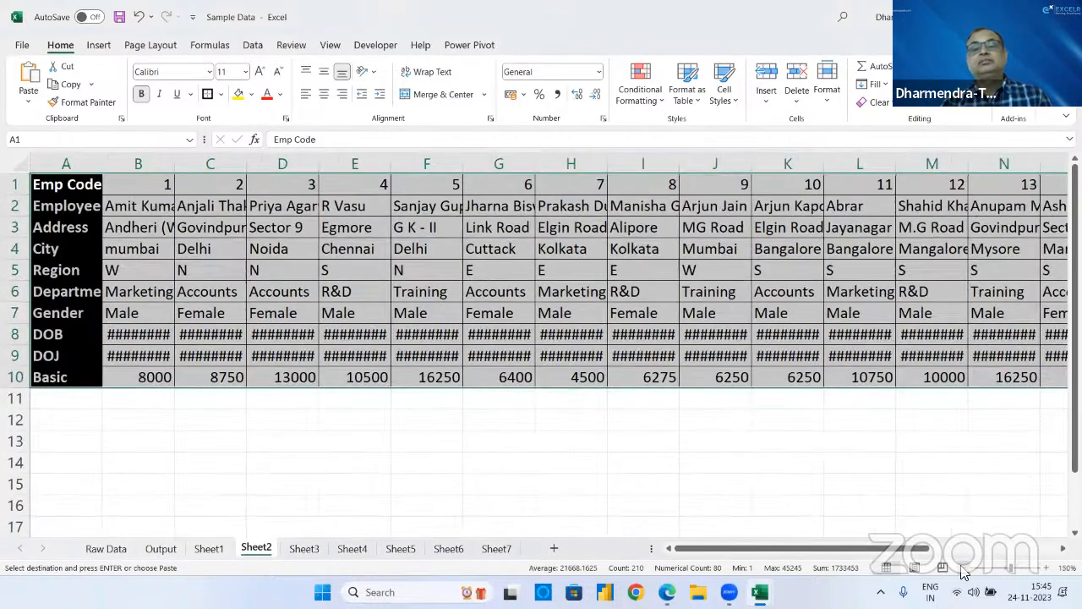
{"action": "left_click", "coordinate": [962, 567]}
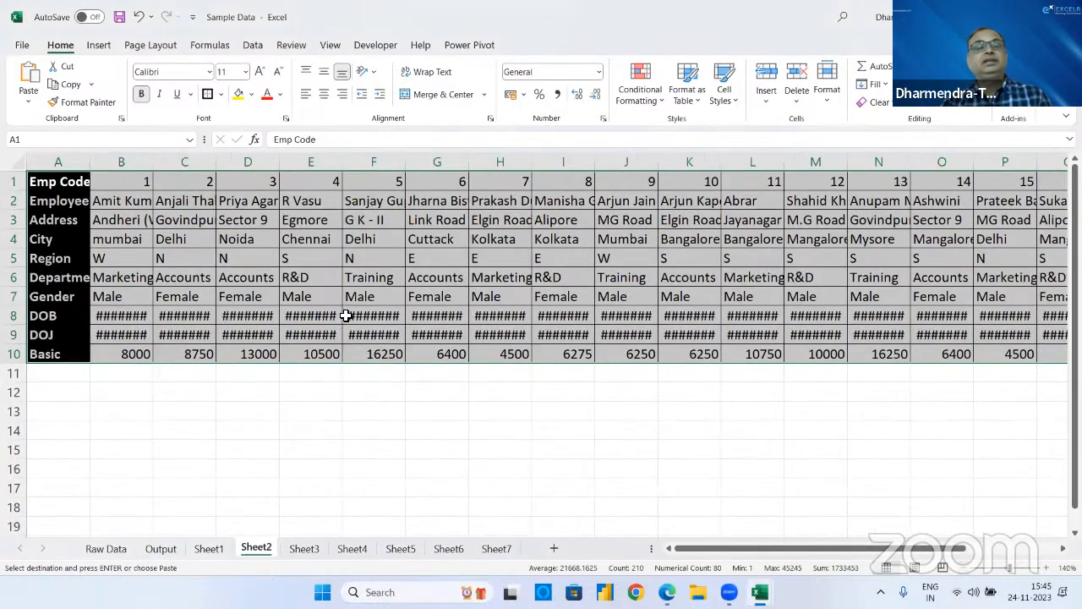
{"action": "left_click", "coordinate": [14, 161]}
{"action": "double_click", "coordinate": [153, 162]}
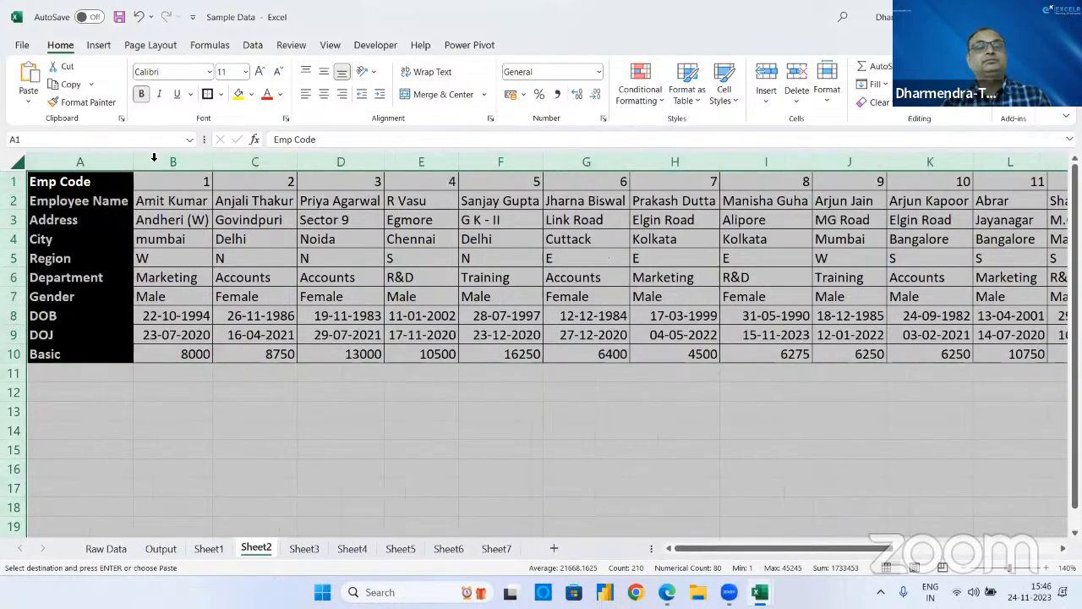
{"action": "left_click", "coordinate": [257, 359]}
{"action": "left_click", "coordinate": [142, 451]}
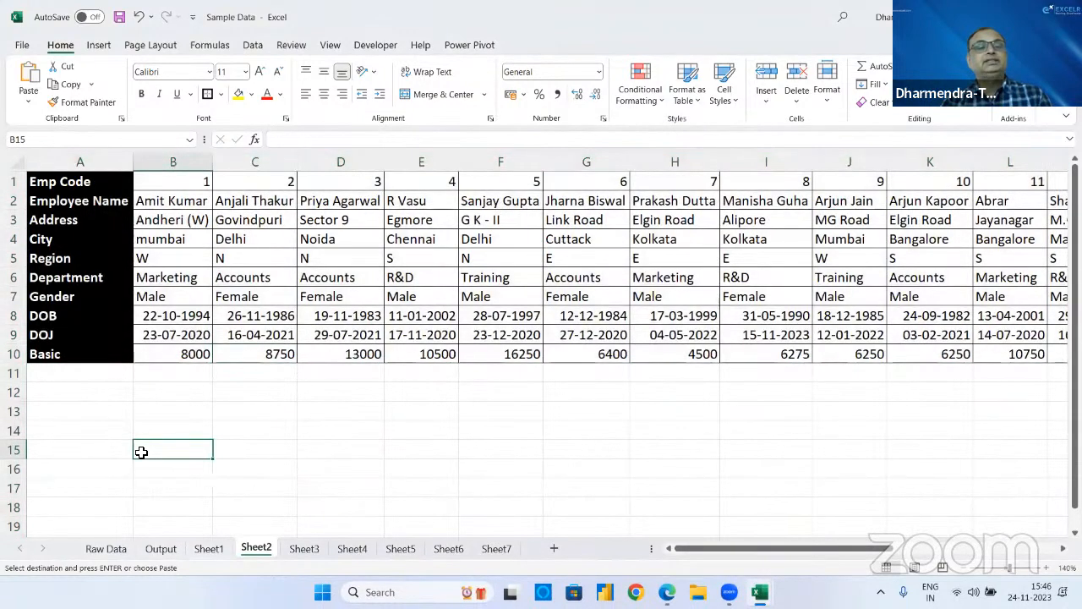
- Copy the Emp Code, Employee Name, Department and Basic headings from column A and paste them at A14
{"action": "left_click", "coordinate": [93, 182]}
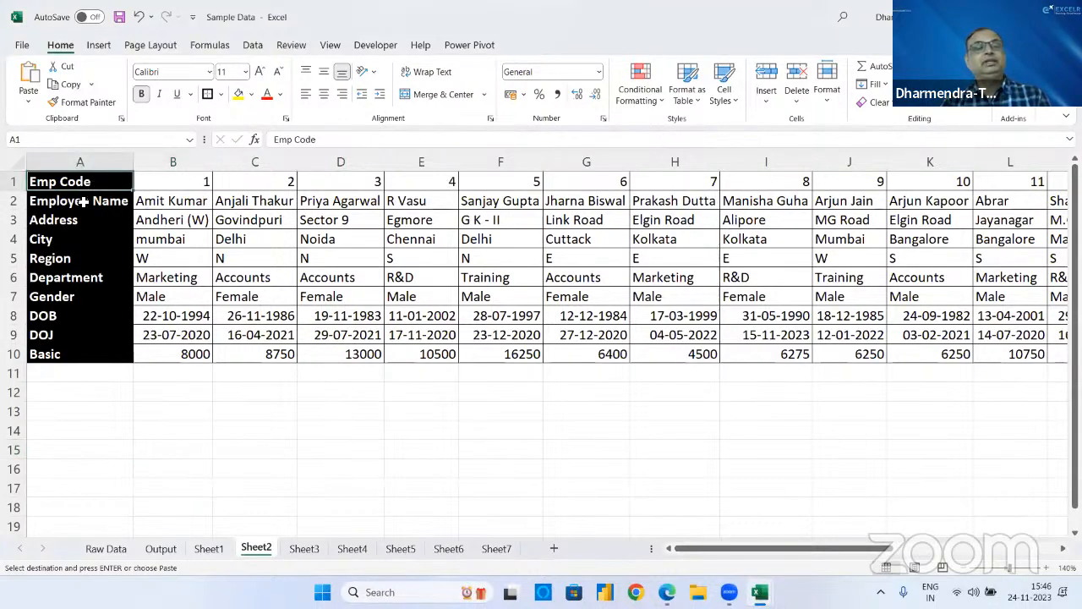
{"action": "left_click", "coordinate": [83, 201], "text": "ctrl"}
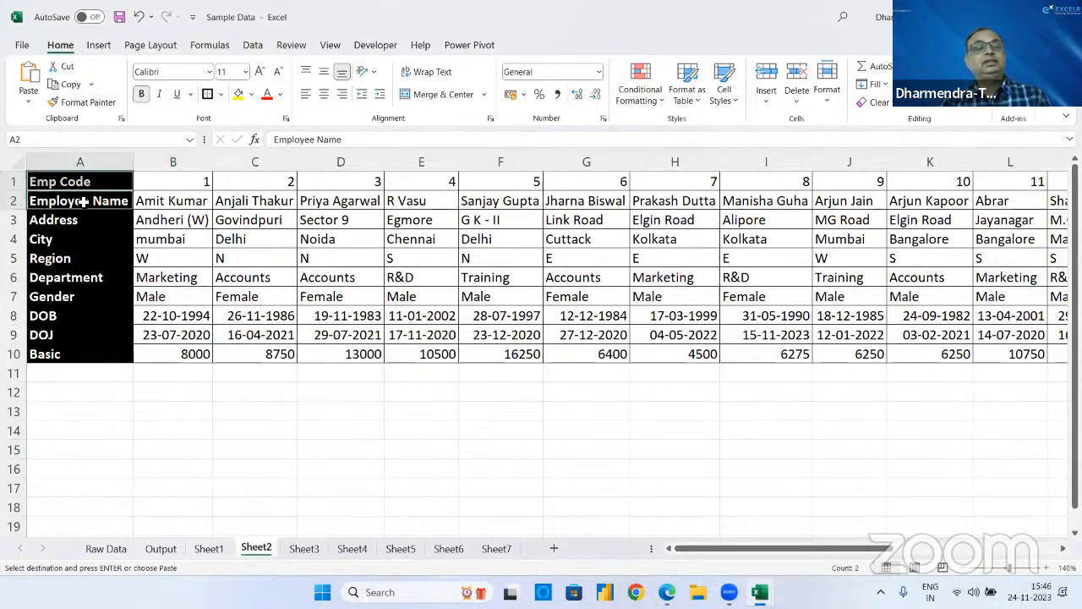
{"action": "left_click", "coordinate": [61, 279], "text": "ctrl"}
{"action": "left_click", "coordinate": [58, 357], "text": "ctrl"}
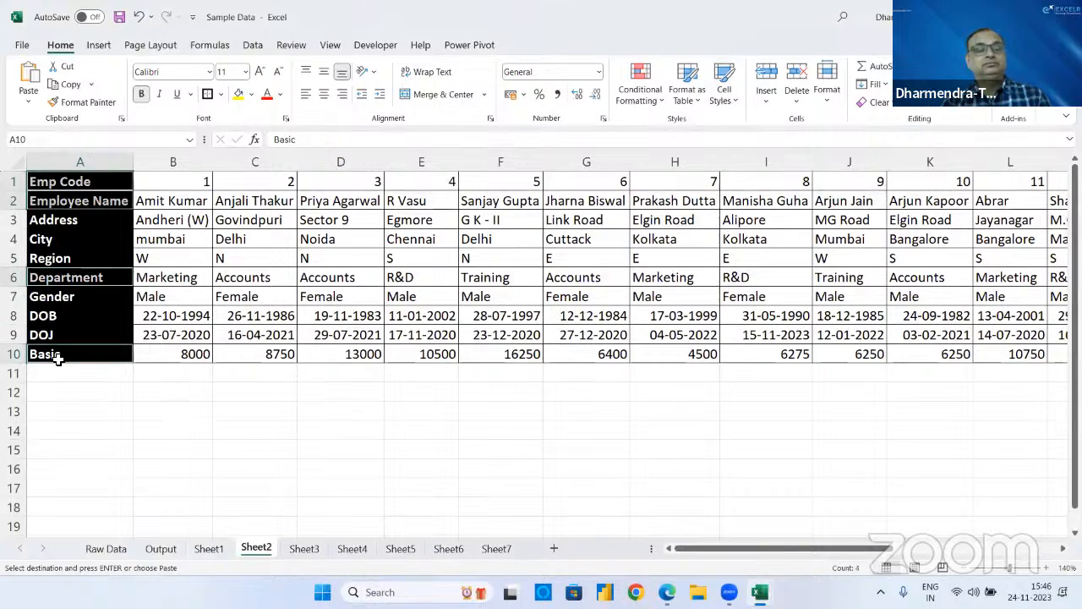
{"action": "left_click", "coordinate": [58, 435]}
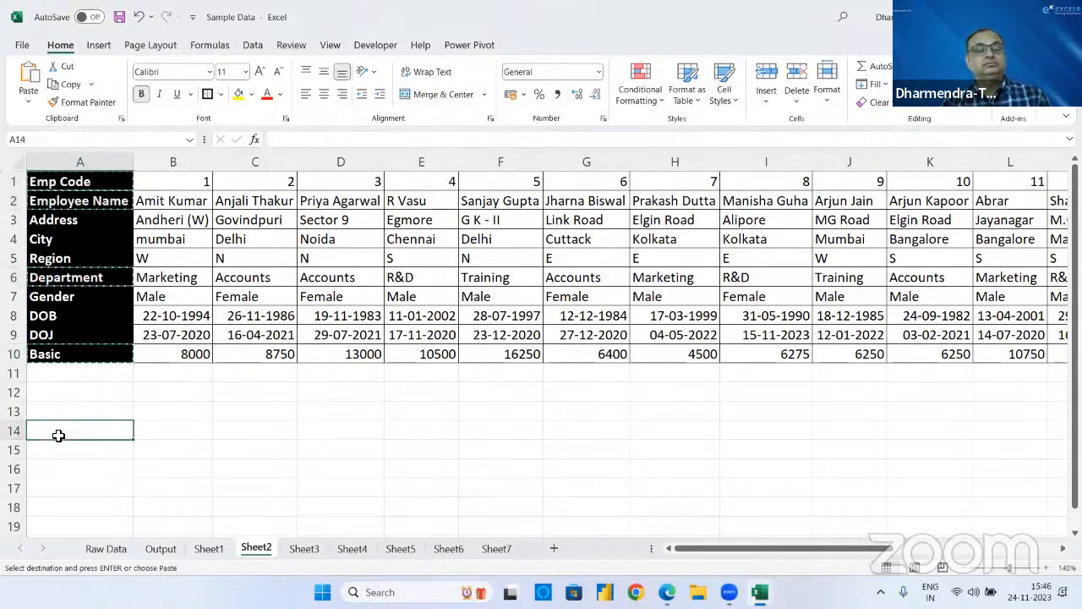
{"action": "key", "text": "ctrl+v"}
- Copy the employee codes in A2:A13 of the Output sheet and paste them transposed at B14 of Sheet2
{"action": "left_click", "coordinate": [156, 432]}
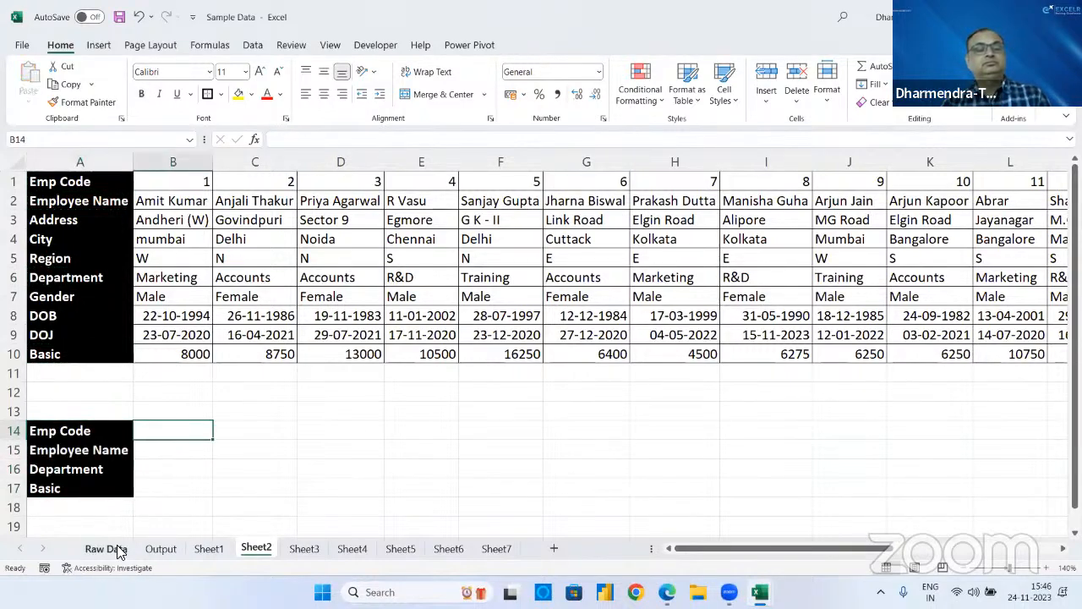
{"action": "left_click", "coordinate": [157, 549]}
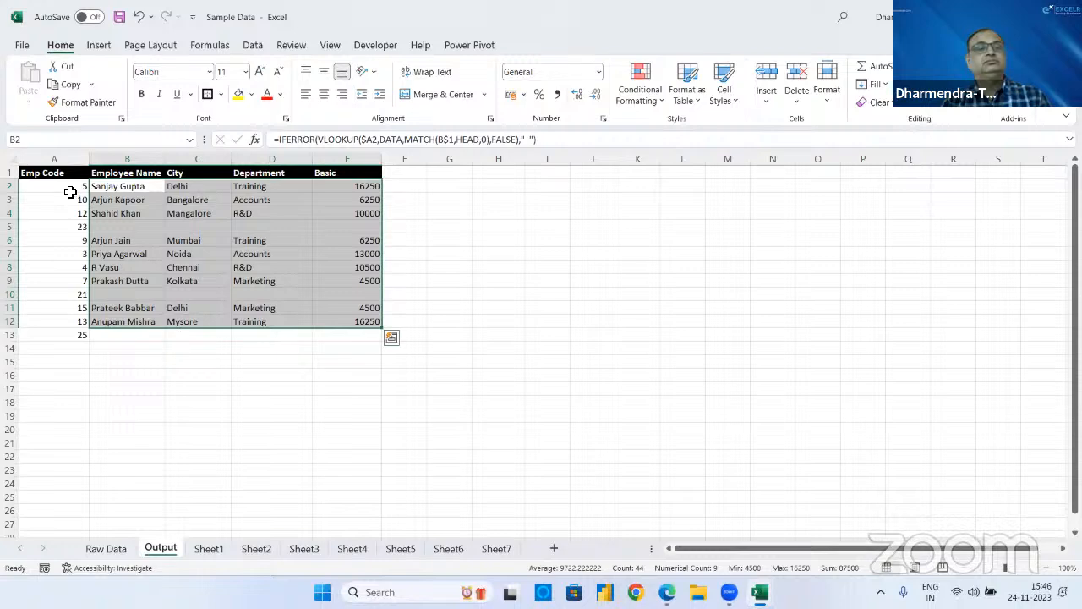
{"action": "left_click_drag", "start_coordinate": [70, 192], "coordinate": [75, 333]}
{"action": "key", "text": "ctrl+c"}
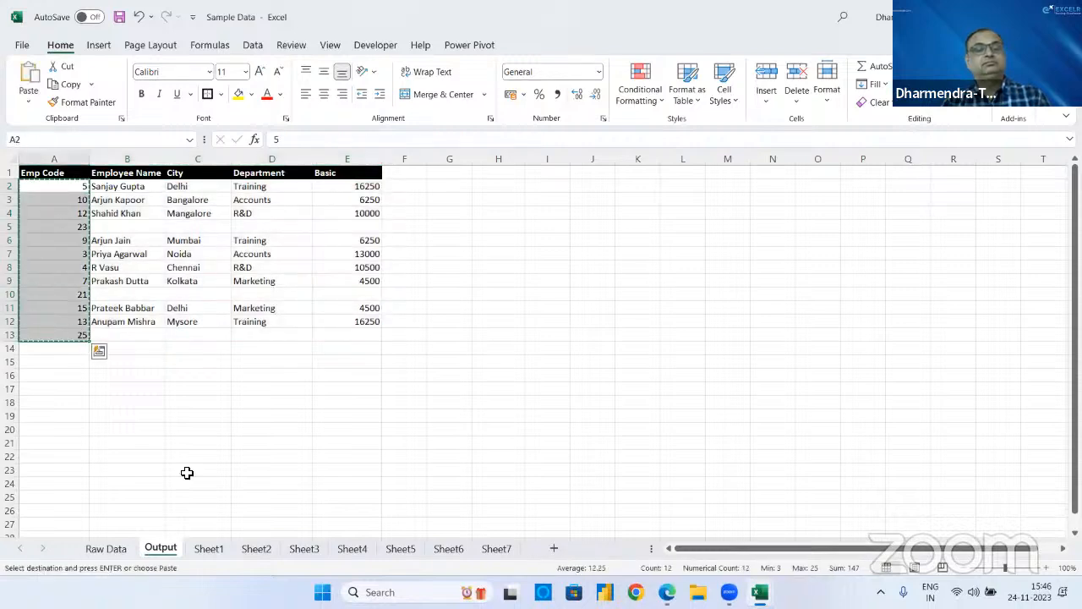
{"action": "left_click", "coordinate": [256, 548]}
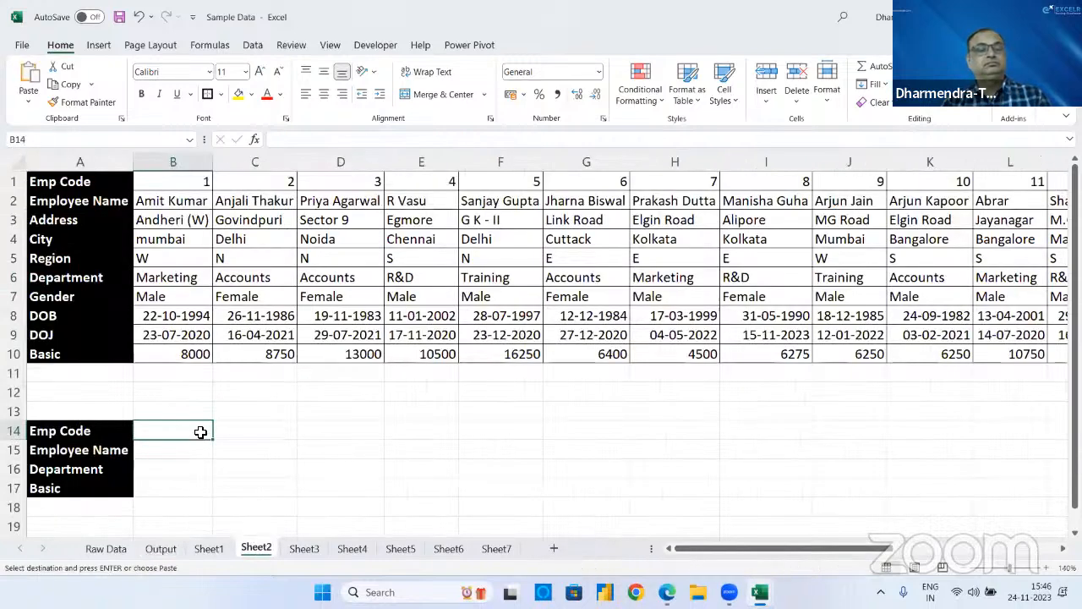
{"action": "key", "text": "ctrl+alt+v"}
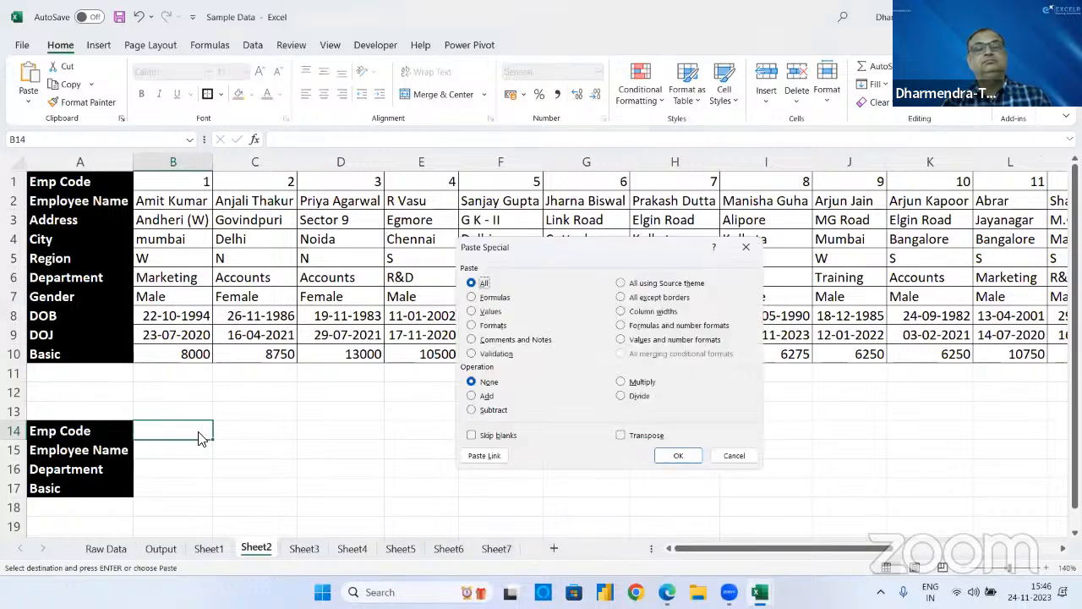
{"action": "left_click", "coordinate": [640, 437]}
{"action": "left_click", "coordinate": [679, 455]}
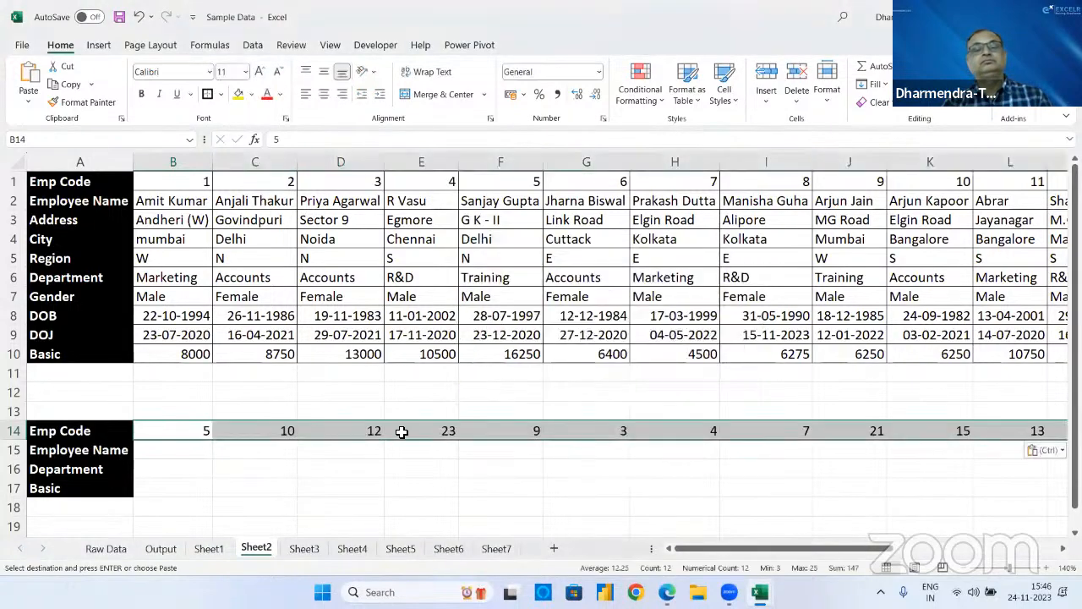
{"action": "left_click", "coordinate": [400, 432]}
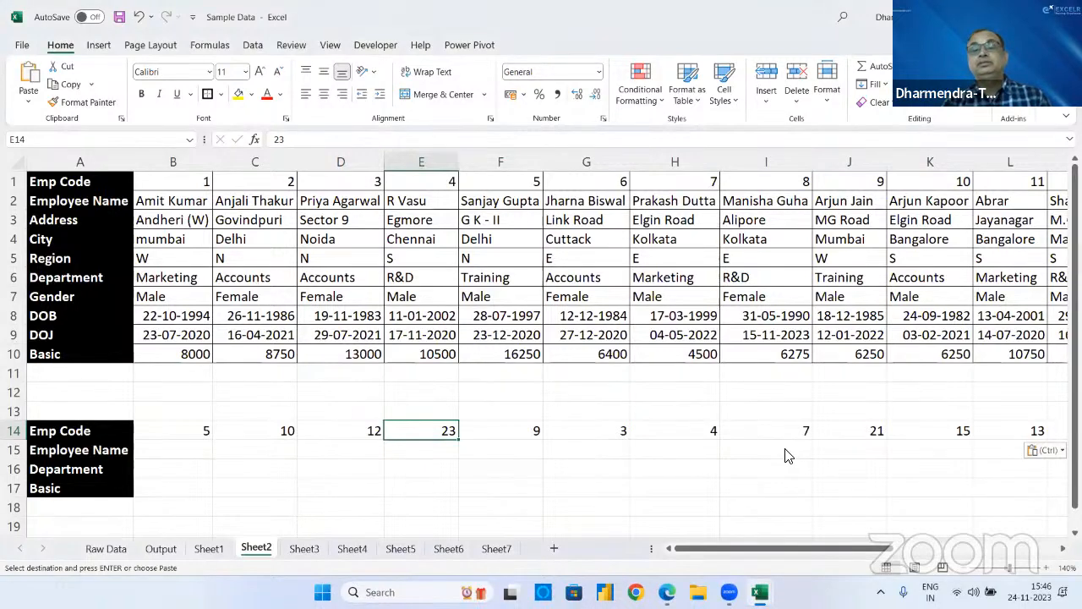
{"action": "left_click", "coordinate": [963, 569]}
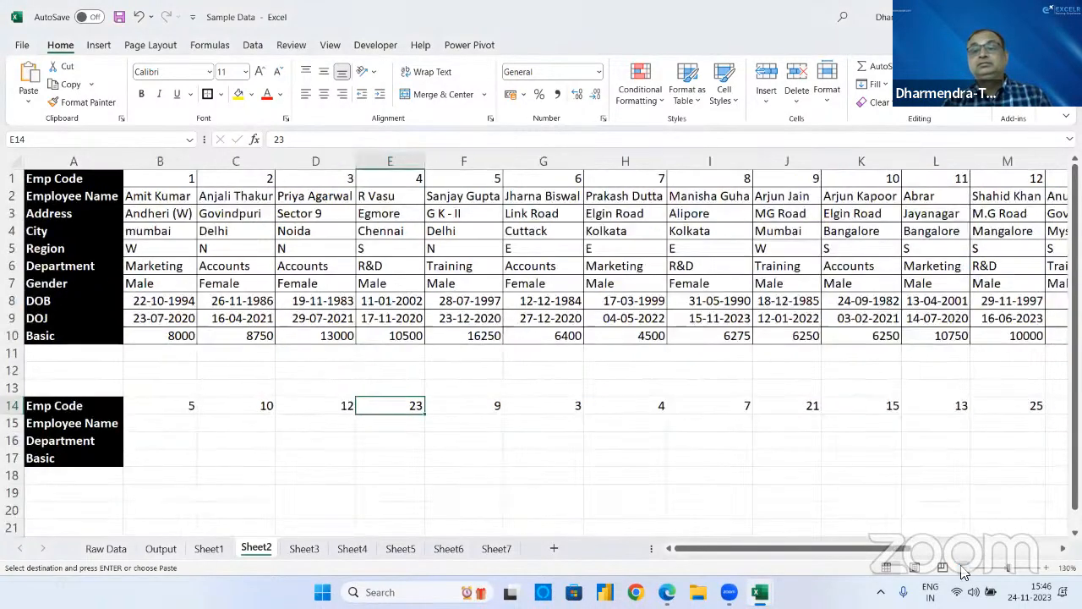
{"action": "left_click", "coordinate": [963, 569]}
{"action": "left_click", "coordinate": [237, 417]}
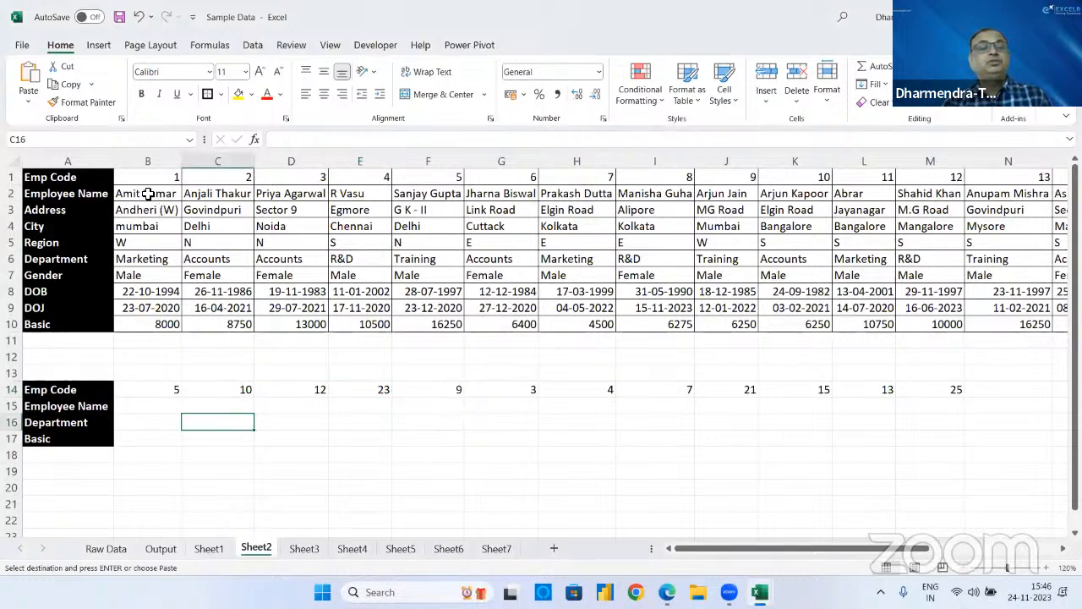
{"action": "left_click_drag", "start_coordinate": [148, 177], "coordinate": [440, 290]}
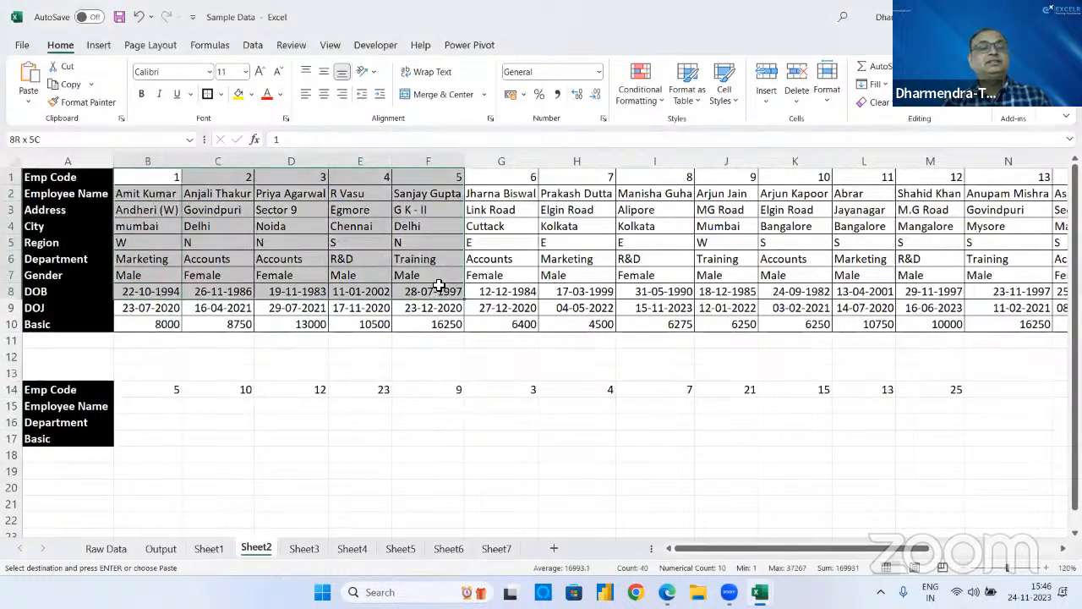
{"action": "left_click", "coordinate": [170, 411]}
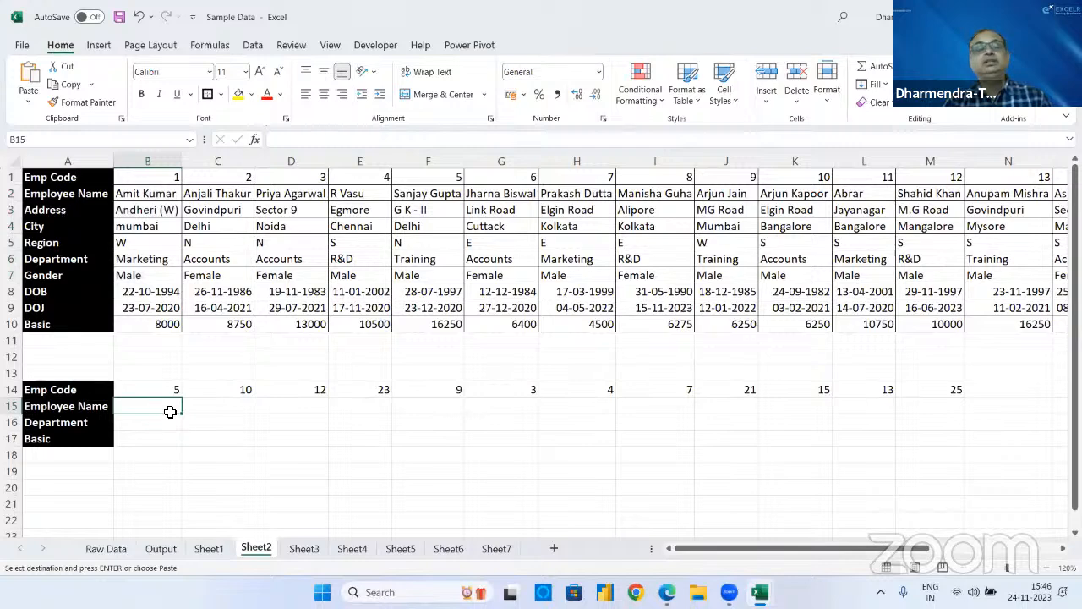
{"action": "left_click", "coordinate": [210, 196]}
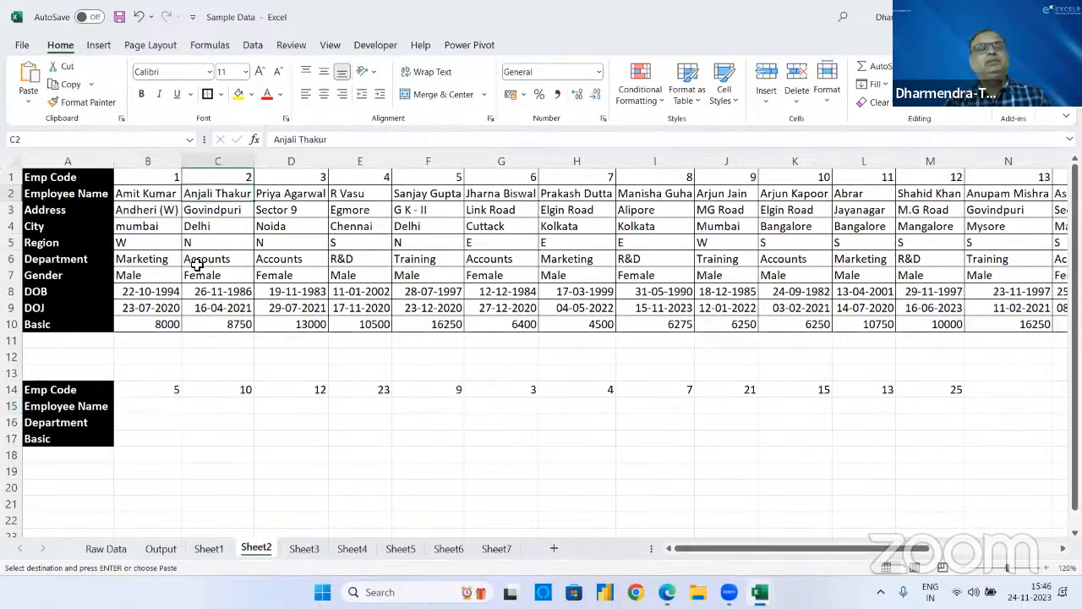
{"action": "left_click_drag", "start_coordinate": [197, 265], "coordinate": [279, 261]}
- Start an HLOOKUP formula in B15 for the Employee Name row, using the employee code in B14 as lookup value
{"action": "left_click", "coordinate": [165, 408]}
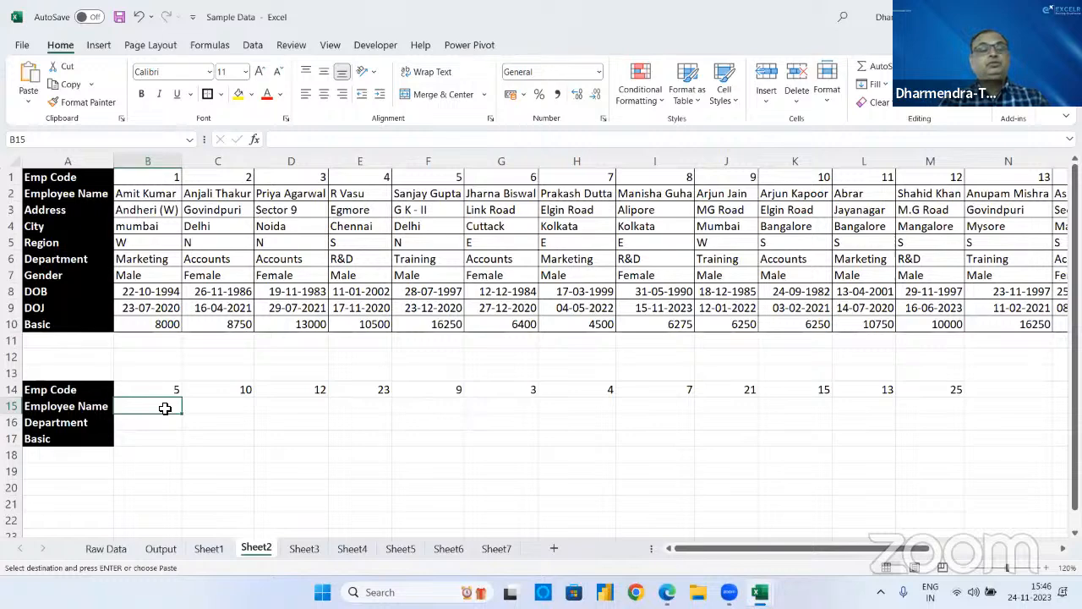
{"action": "type", "text": "=hl"}
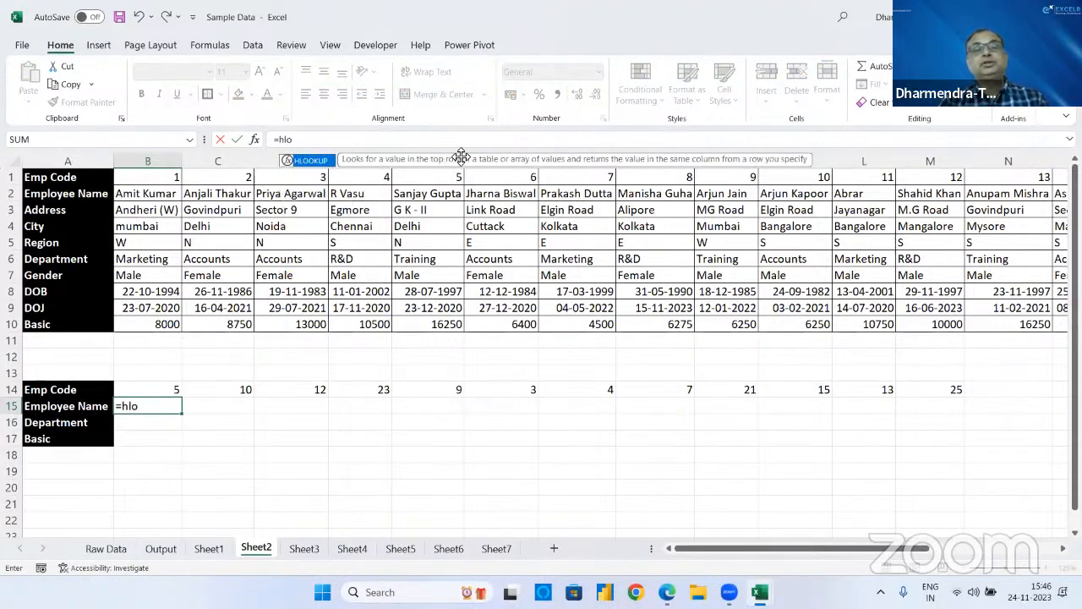
{"action": "type", "text": "o"}
{"action": "key", "text": "Tab"}
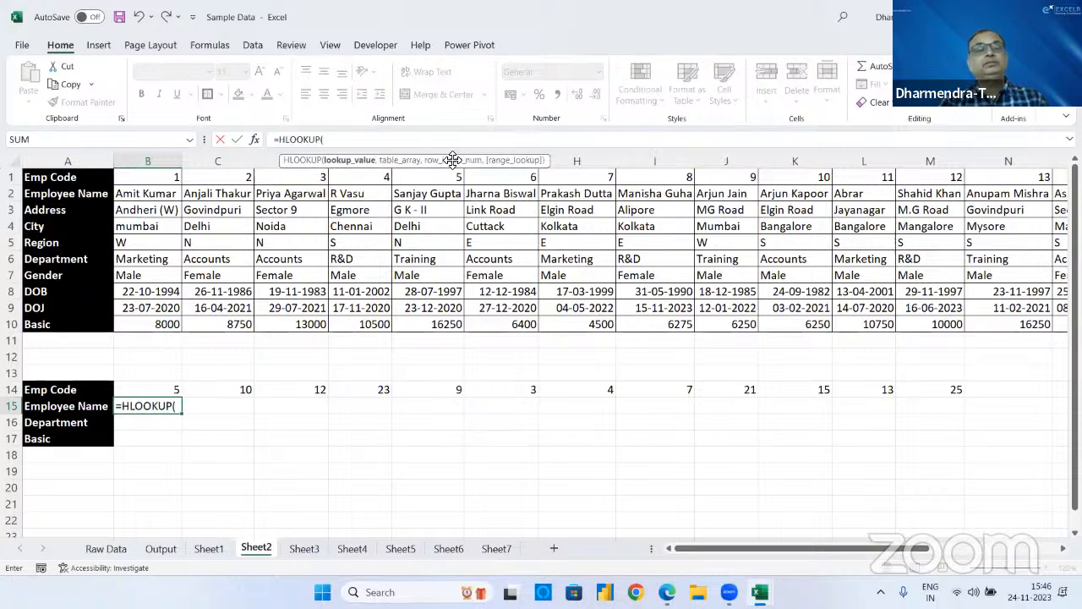
{"action": "left_click", "coordinate": [171, 390]}
{"action": "type", "text": ","}
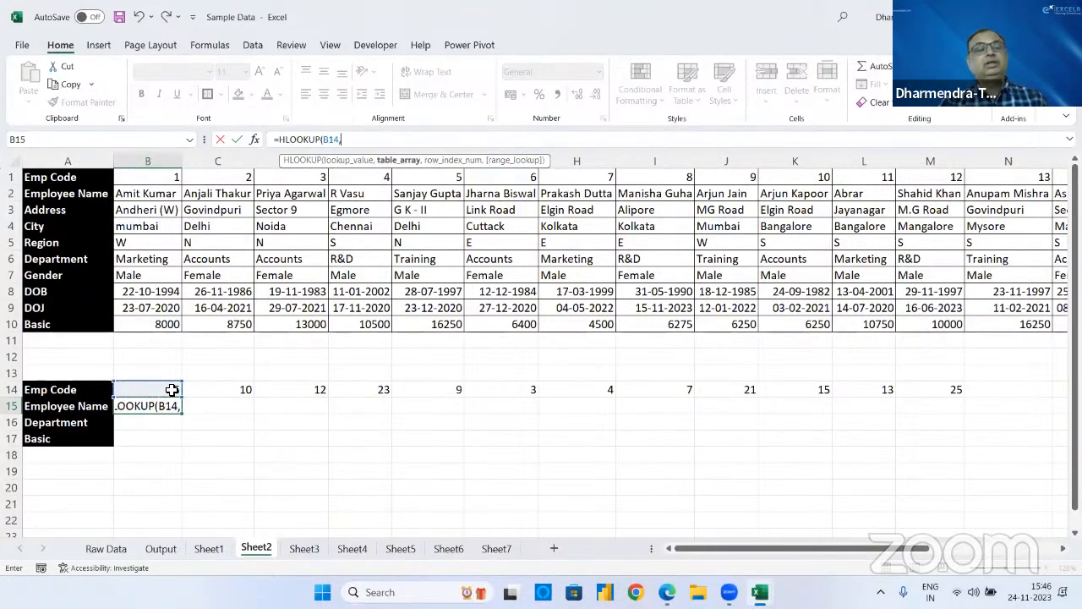
- Set the B15 formula's table array to the transposed employee data as the absolute range $B$1:$U$10
{"action": "left_click", "coordinate": [163, 178]}
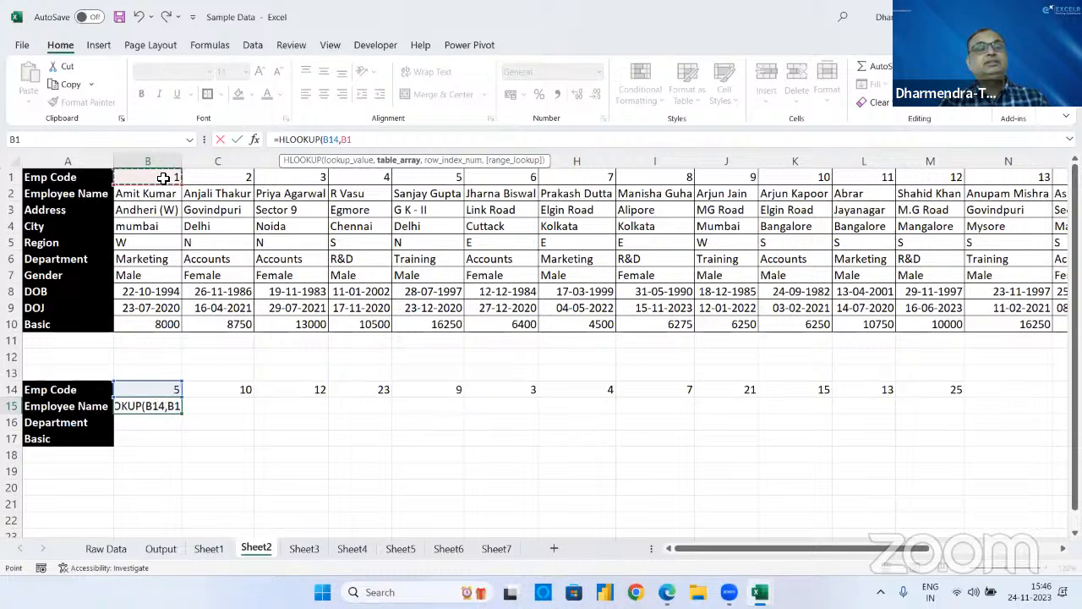
{"action": "key", "text": "ctrl+shift+Down"}
{"action": "key", "text": "ctrl+shift+Right"}
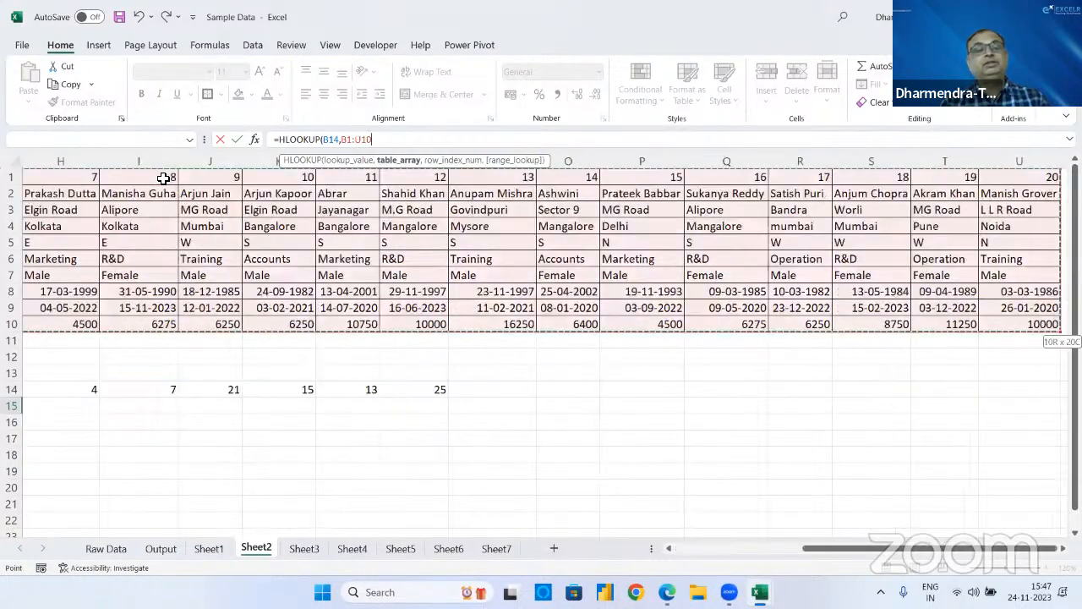
{"action": "left_click_drag", "start_coordinate": [342, 139], "coordinate": [415, 139]}
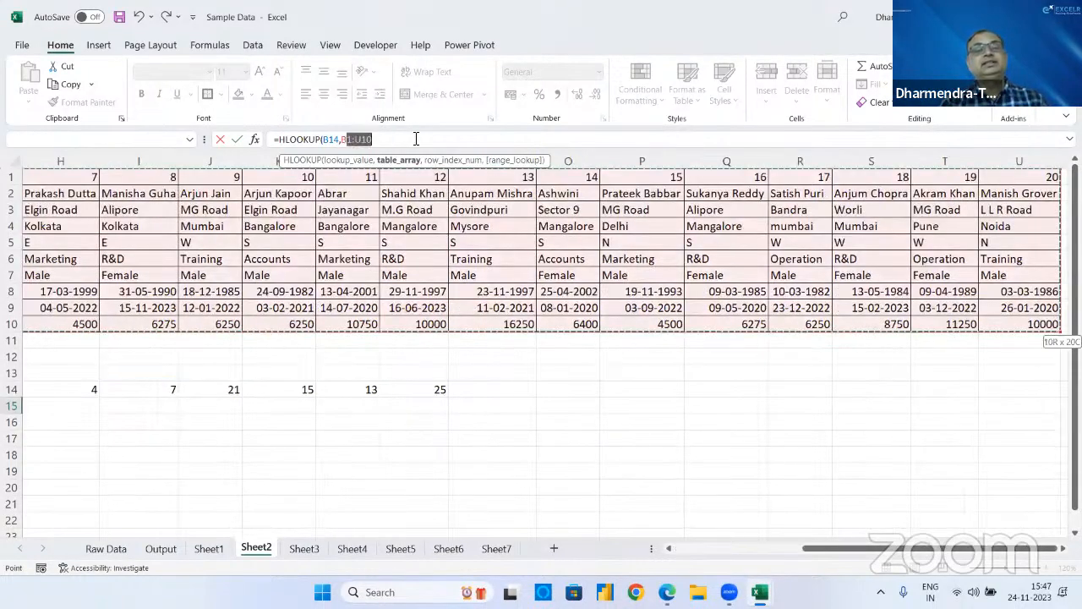
{"action": "key", "text": "F4"}
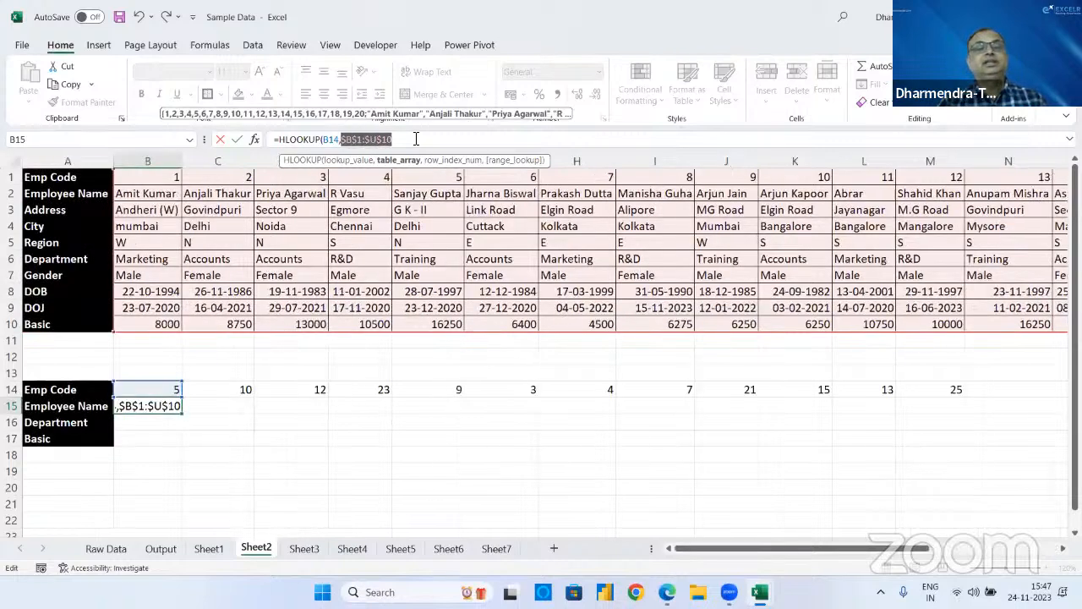
{"action": "left_click", "coordinate": [419, 139]}
{"action": "type", "text": ","}
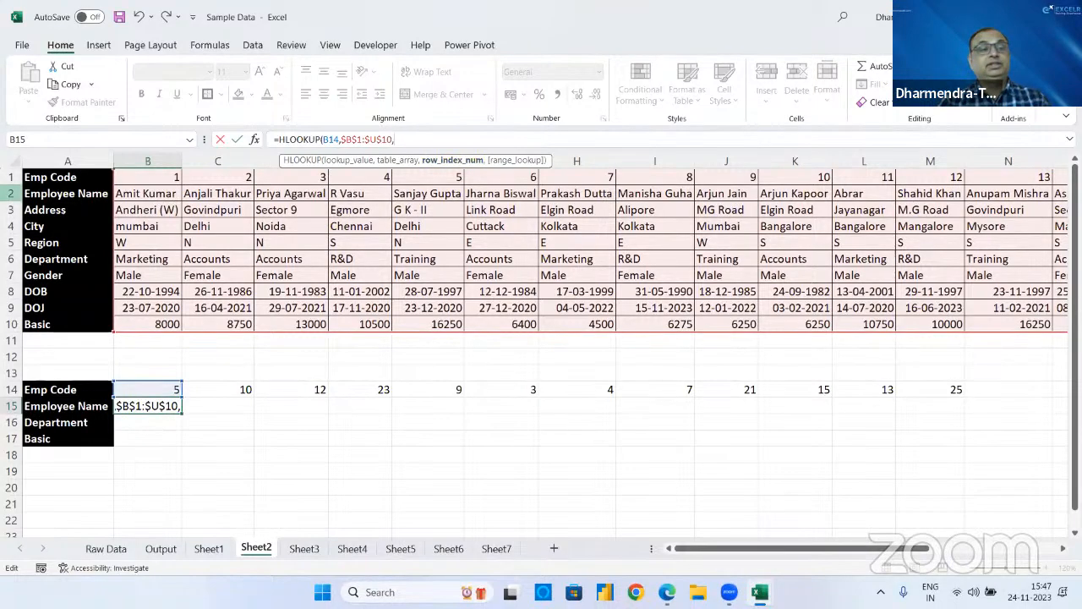
- Finish the B15 HLOOKUP with row index 2 and exact match FALSE, and fill it across to M15
{"action": "type", "text": "2"}
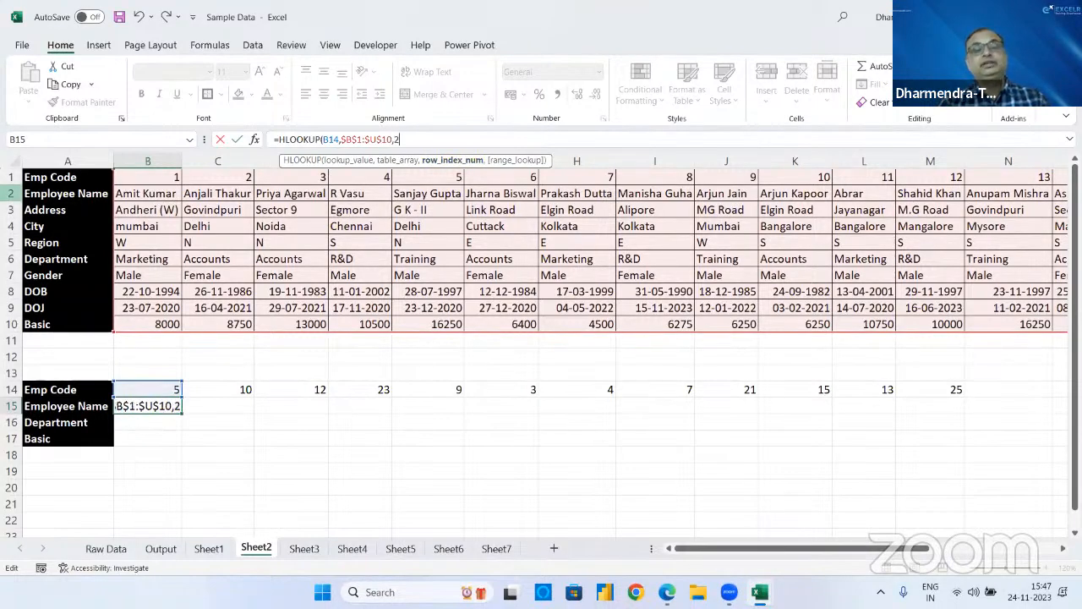
{"action": "type", "text": ","}
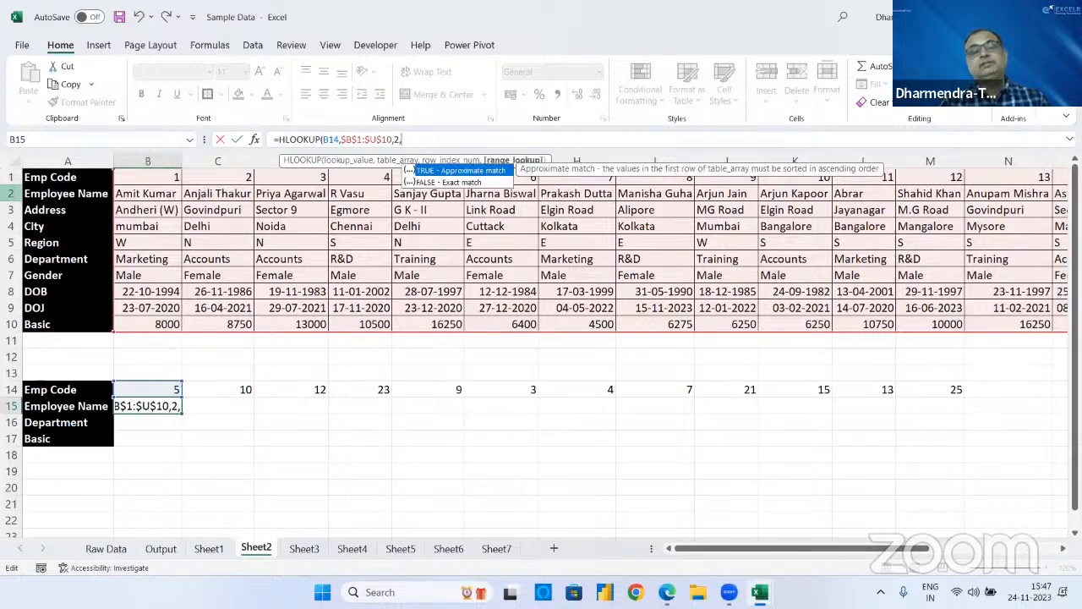
{"action": "key", "text": "Down"}
{"action": "key", "text": "Tab"}
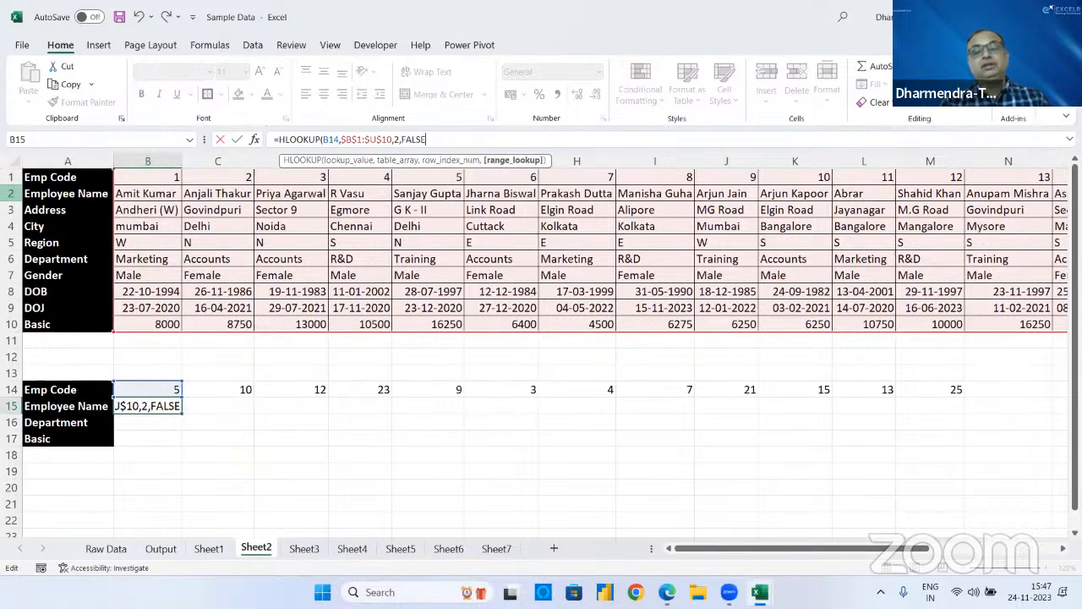
{"action": "key", "text": "Return"}
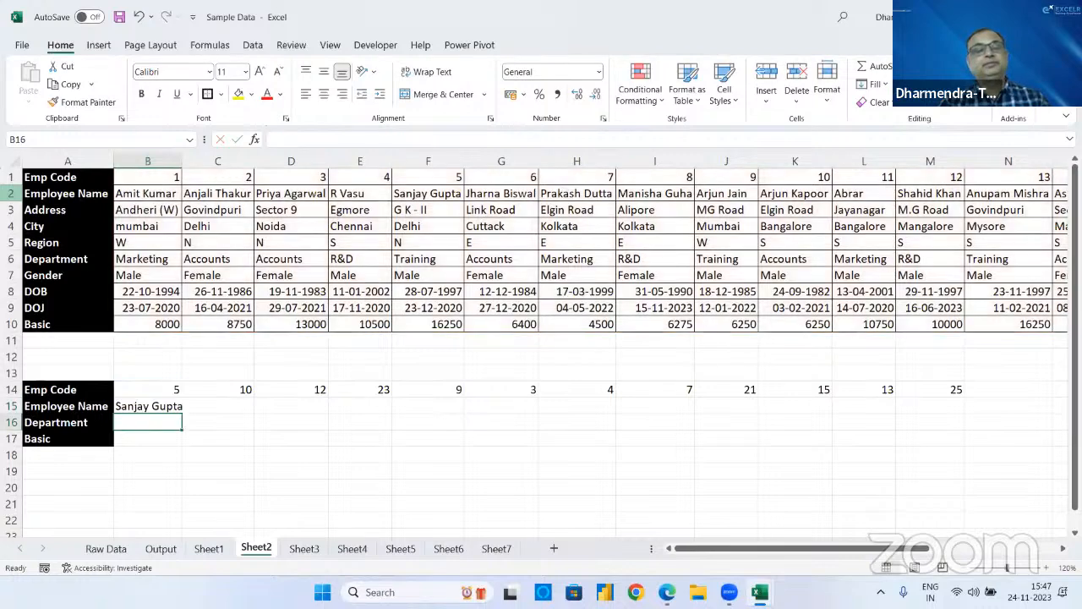
{"action": "left_click", "coordinate": [152, 409]}
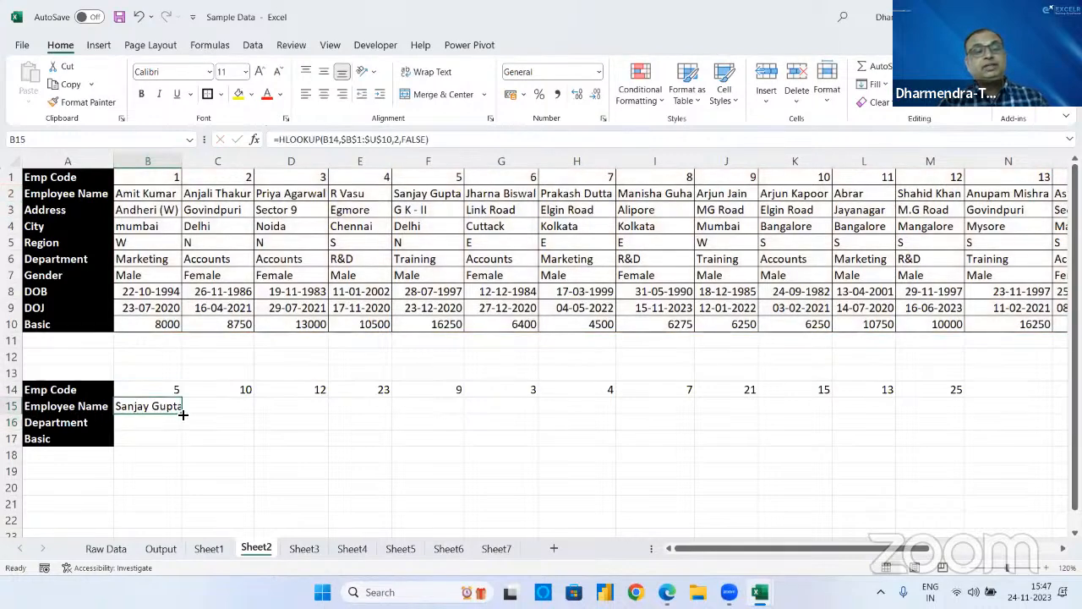
{"action": "left_click_drag", "start_coordinate": [181, 414], "coordinate": [946, 452]}
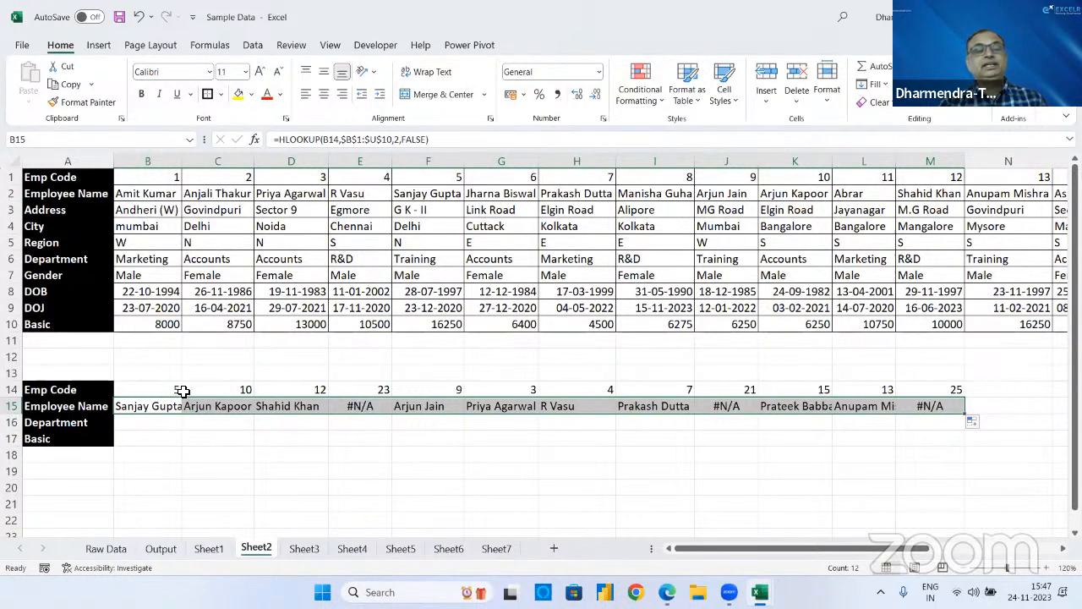
- Wrap the B15 HLOOKUP in IFERROR with " " as the error value and fill it across to M15
{"action": "left_click", "coordinate": [158, 407]}
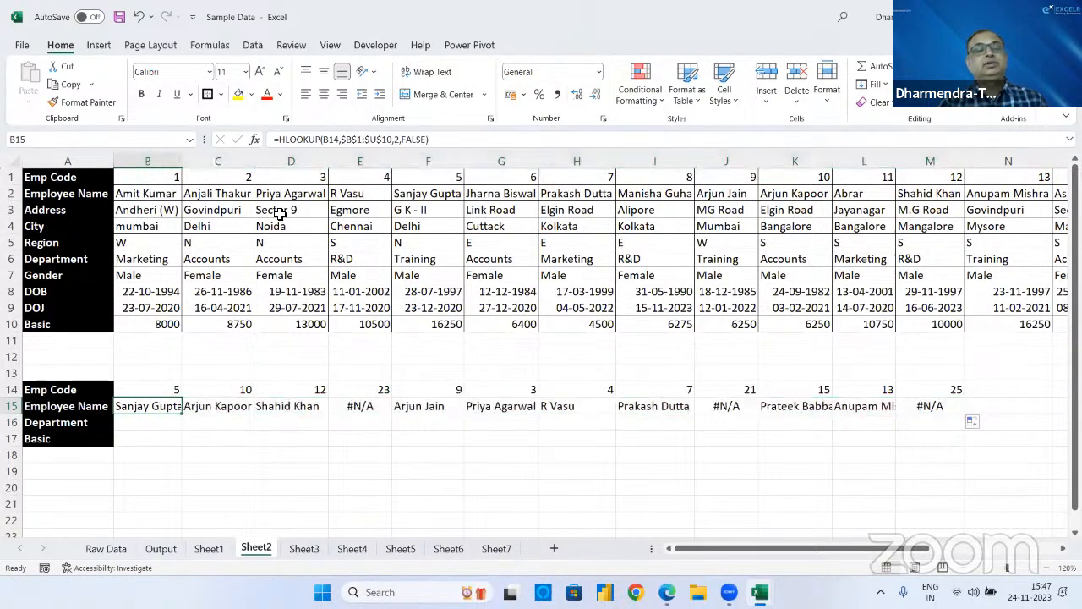
{"action": "left_click", "coordinate": [279, 141]}
{"action": "type", "text": "IFERROR("}
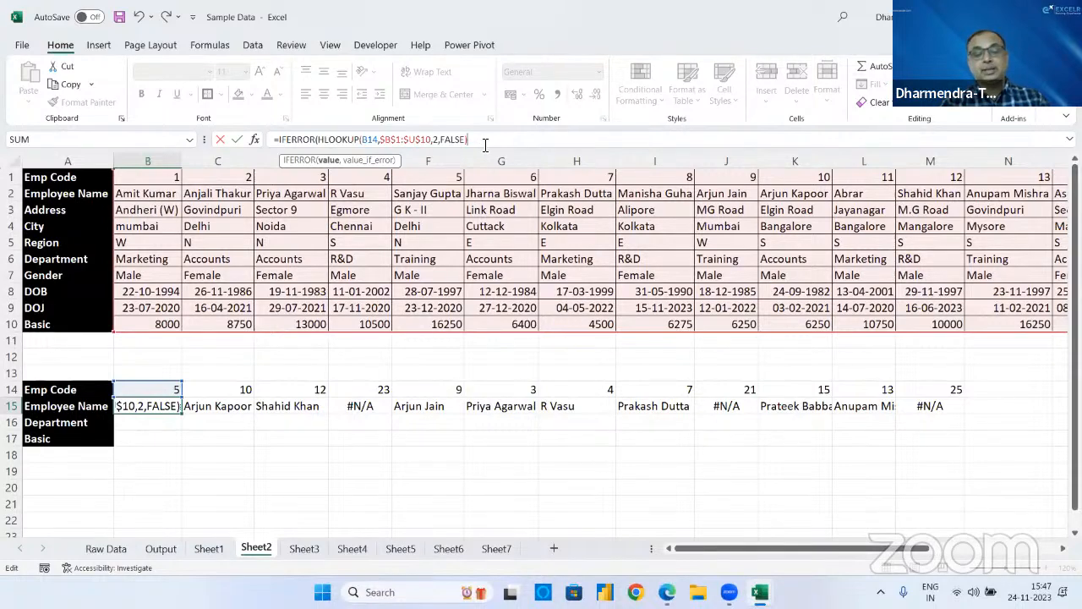
{"action": "type", "text": ", \""}
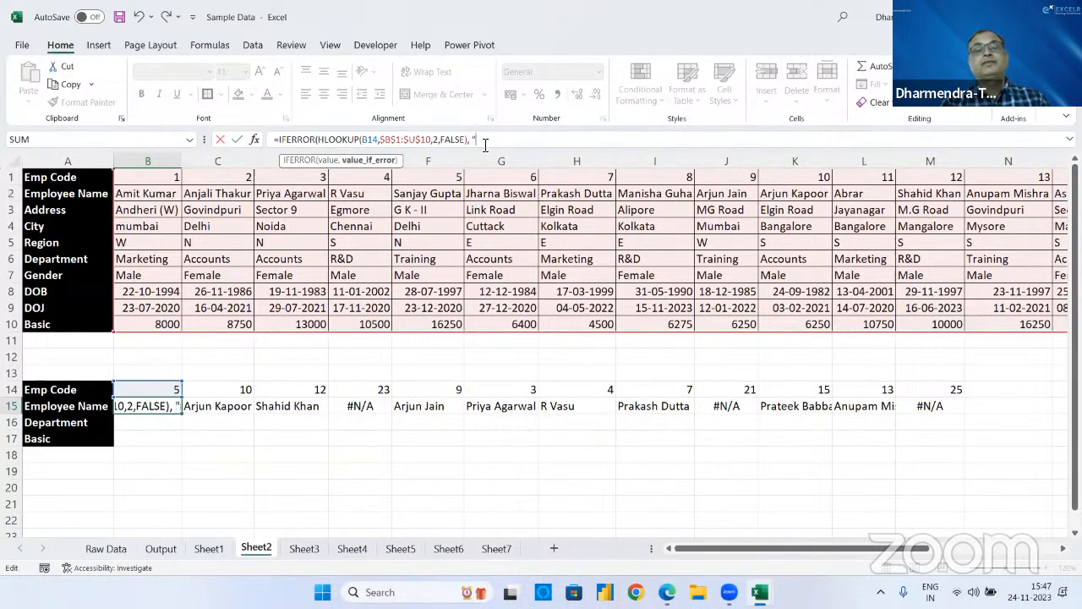
{"action": "type", "text": " \""}
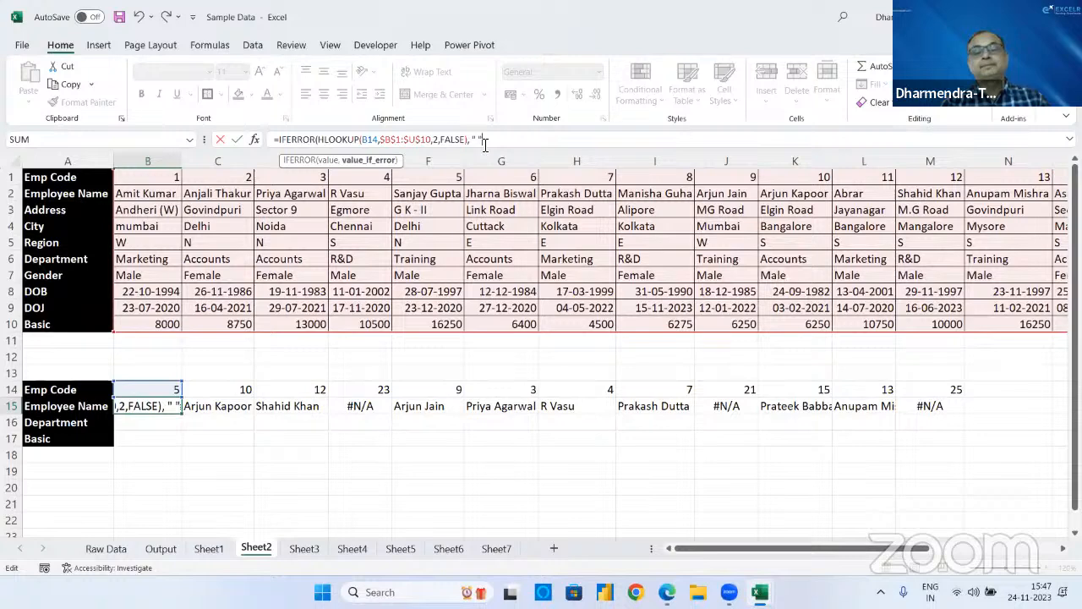
{"action": "type", "text": ")"}
{"action": "key", "text": "Return"}
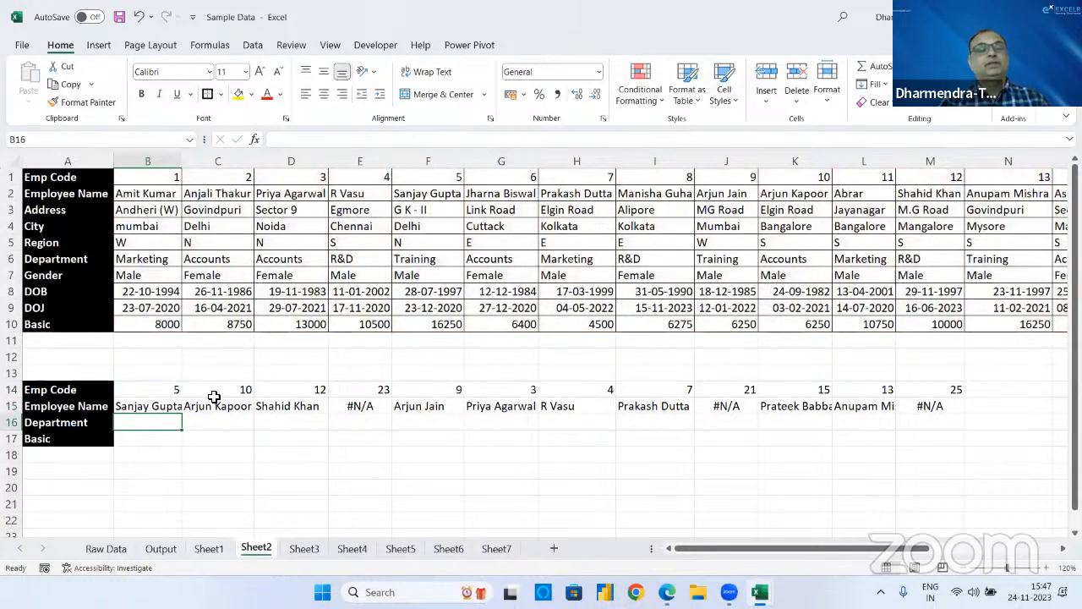
{"action": "left_click", "coordinate": [161, 411]}
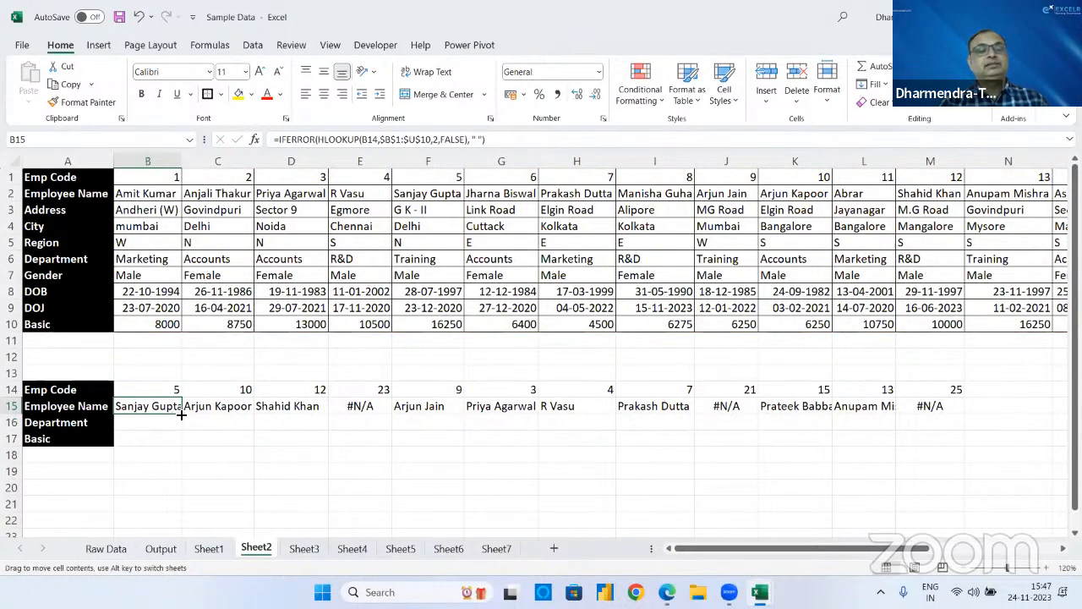
{"action": "left_click_drag", "start_coordinate": [181, 414], "coordinate": [954, 434]}
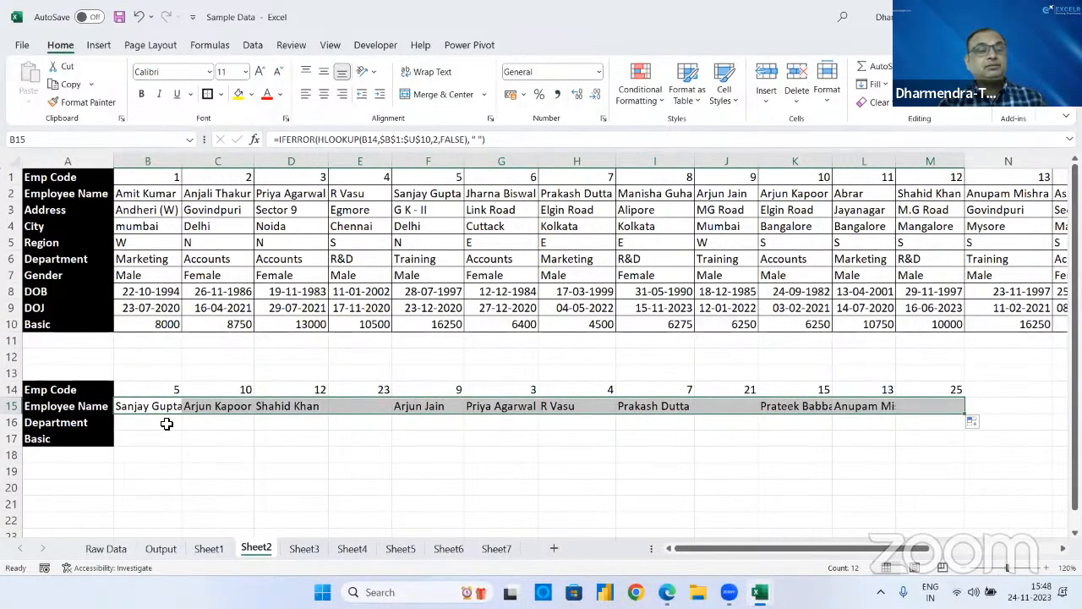
- Start an HLOOKUP formula in B16 for the Department row, with B14 as the lookup value
{"action": "left_click", "coordinate": [167, 424]}
{"action": "type", "text": "="}
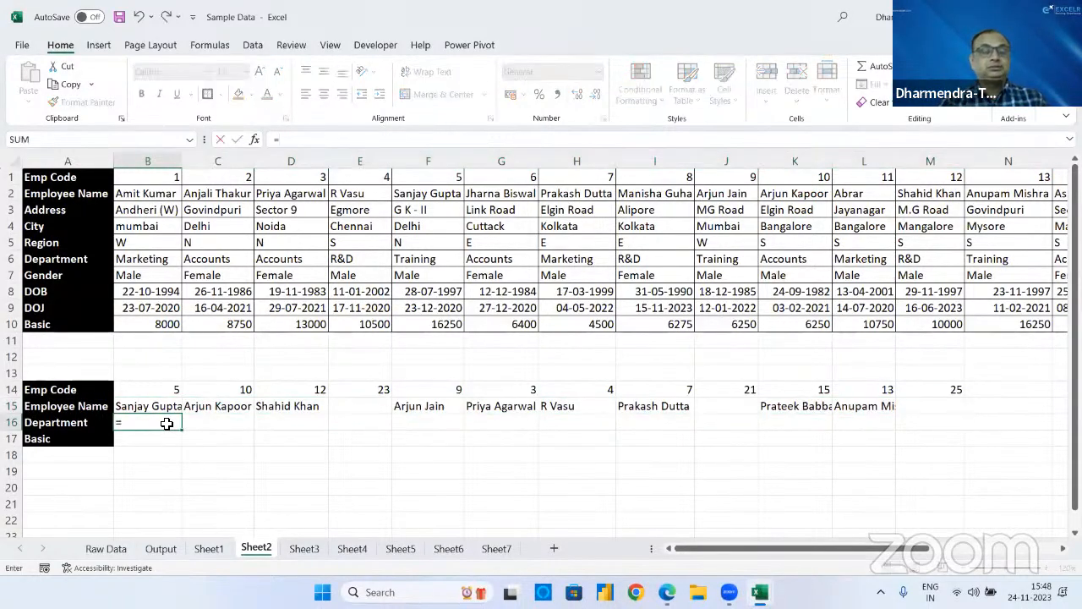
{"action": "type", "text": "hlo"}
{"action": "key", "text": "Tab"}
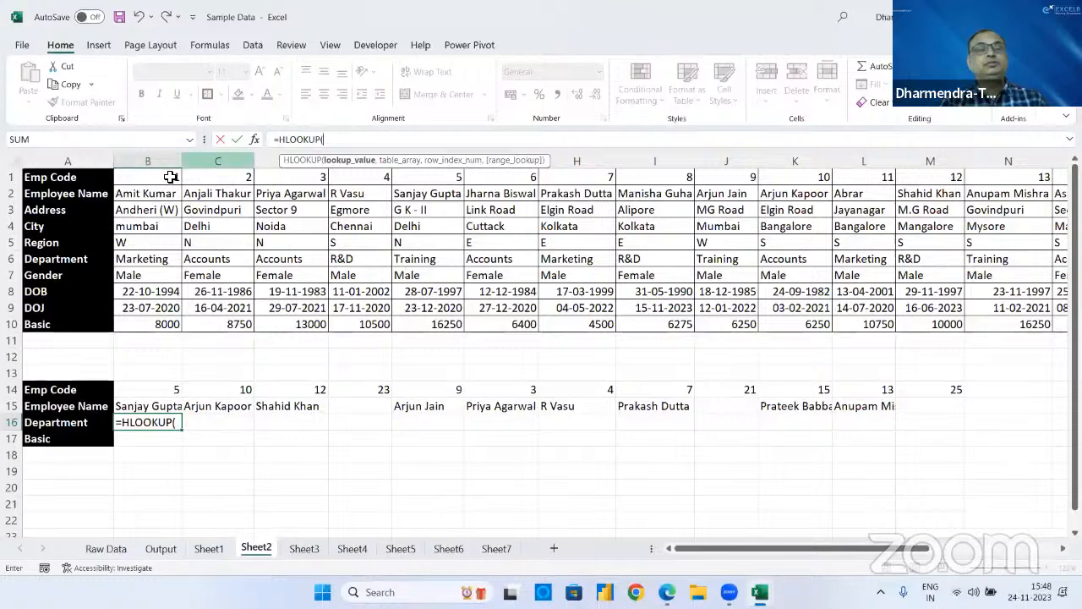
{"action": "left_click", "coordinate": [161, 389]}
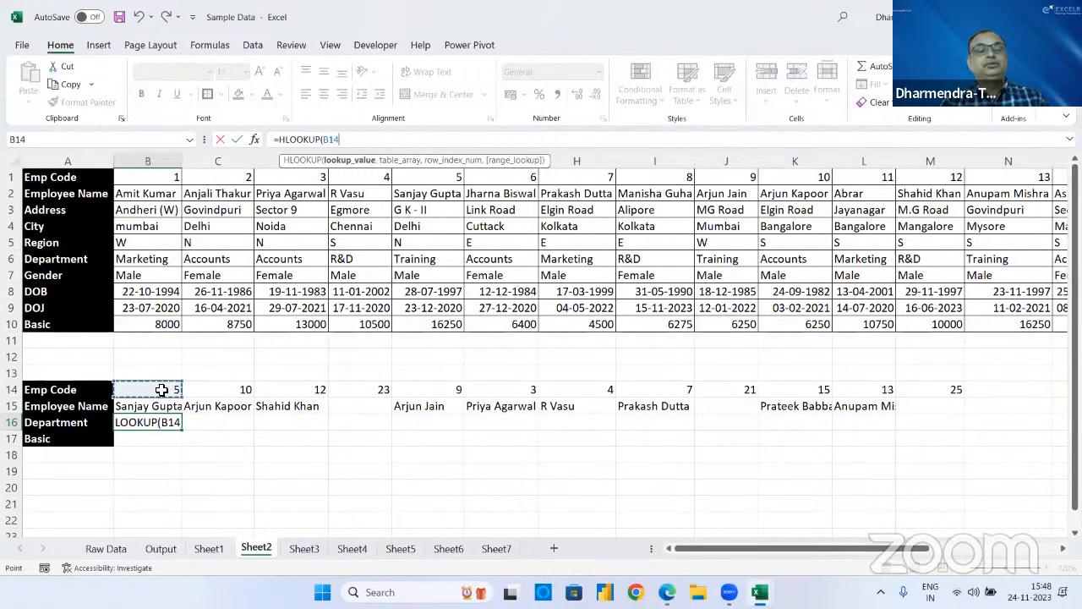
{"action": "type", "text": ","}
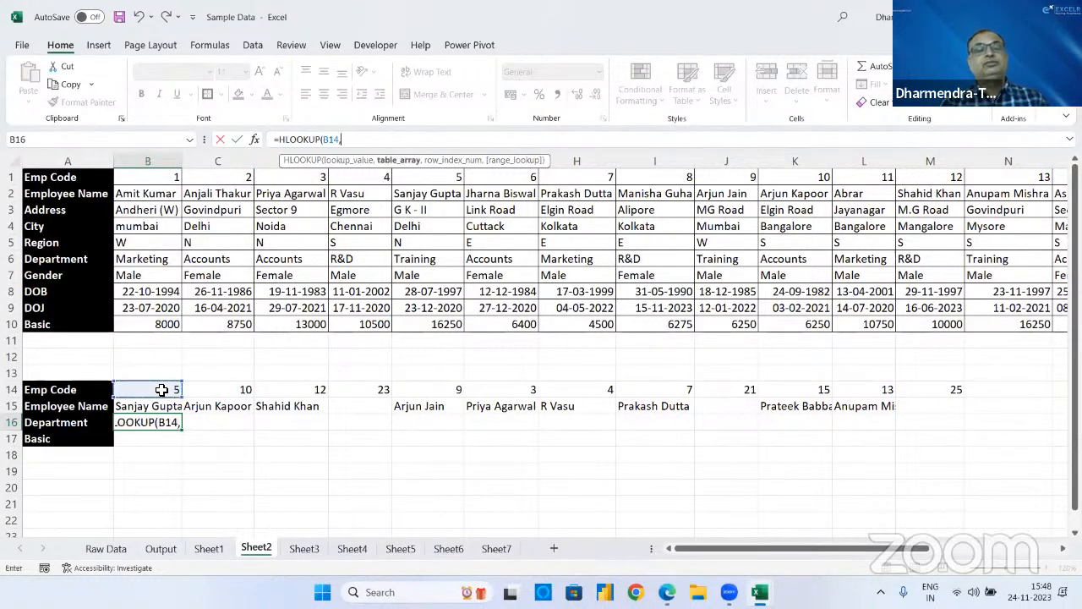
- Complete the B16 HLOOKUP with the absolute table array $B$1:$U$10, row index 6 and exact match FALSE
{"action": "left_click", "coordinate": [163, 182]}
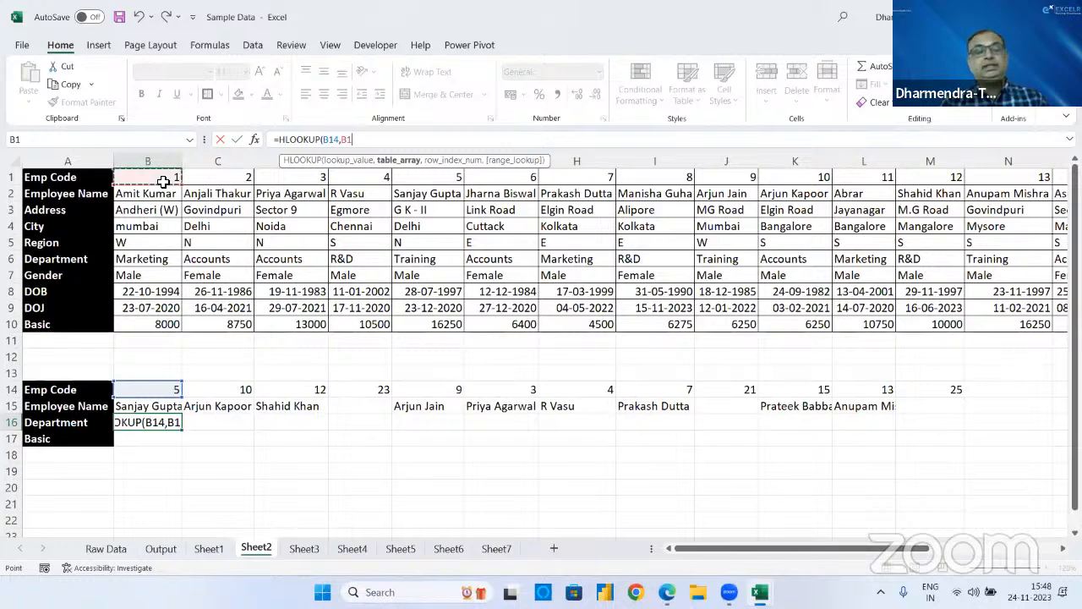
{"action": "key", "text": "ctrl+shift+Right"}
{"action": "key", "text": "ctrl+shift+Down"}
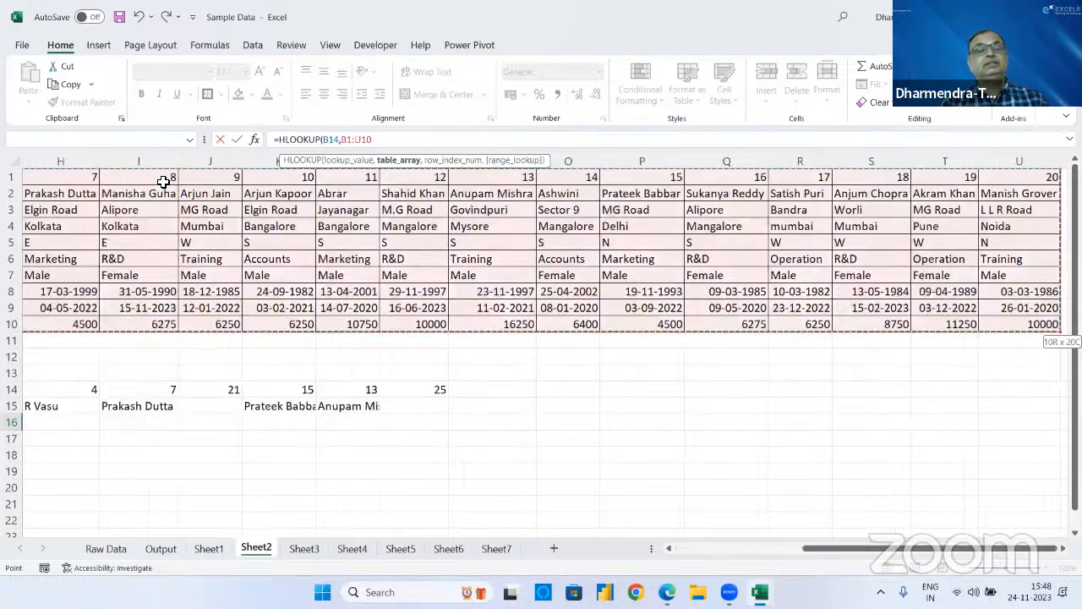
{"action": "double_click", "coordinate": [428, 145]}
{"action": "key", "text": "F4"}
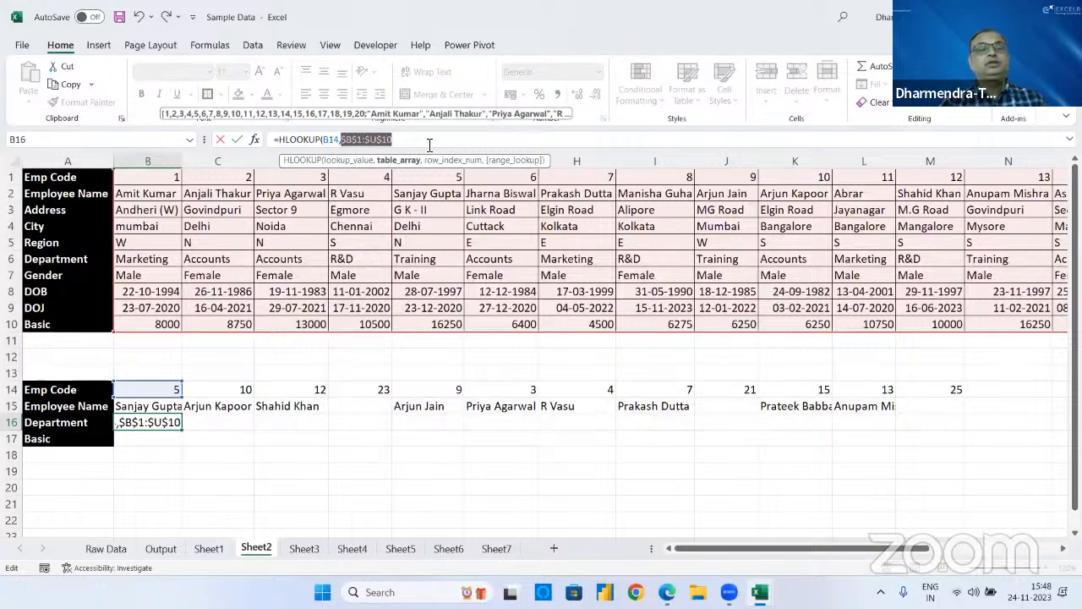
{"action": "left_click", "coordinate": [436, 144]}
{"action": "type", "text": ","}
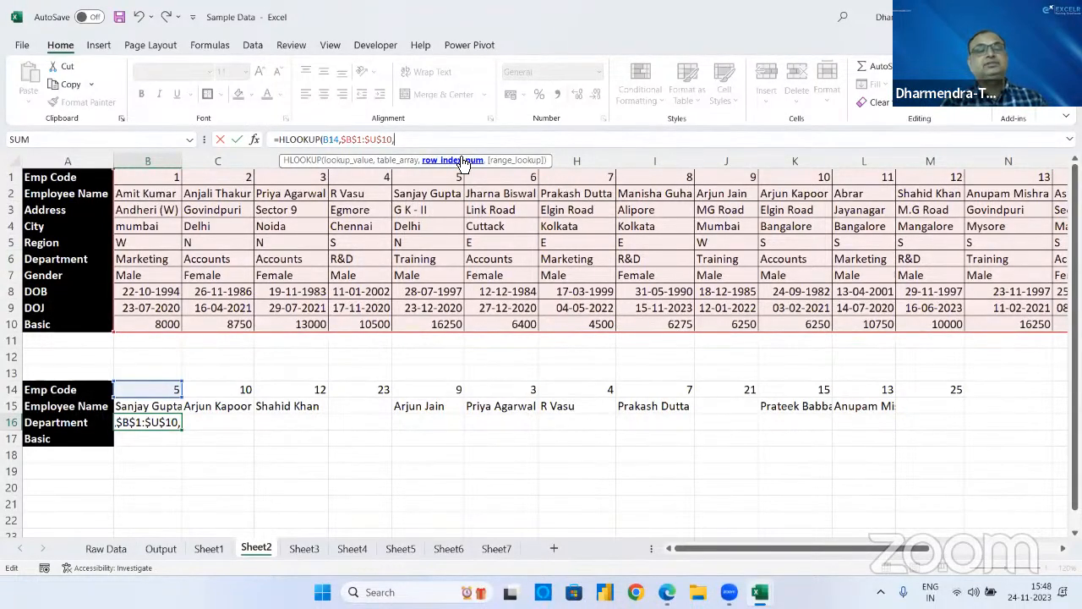
{"action": "type", "text": "6,FALSE"}
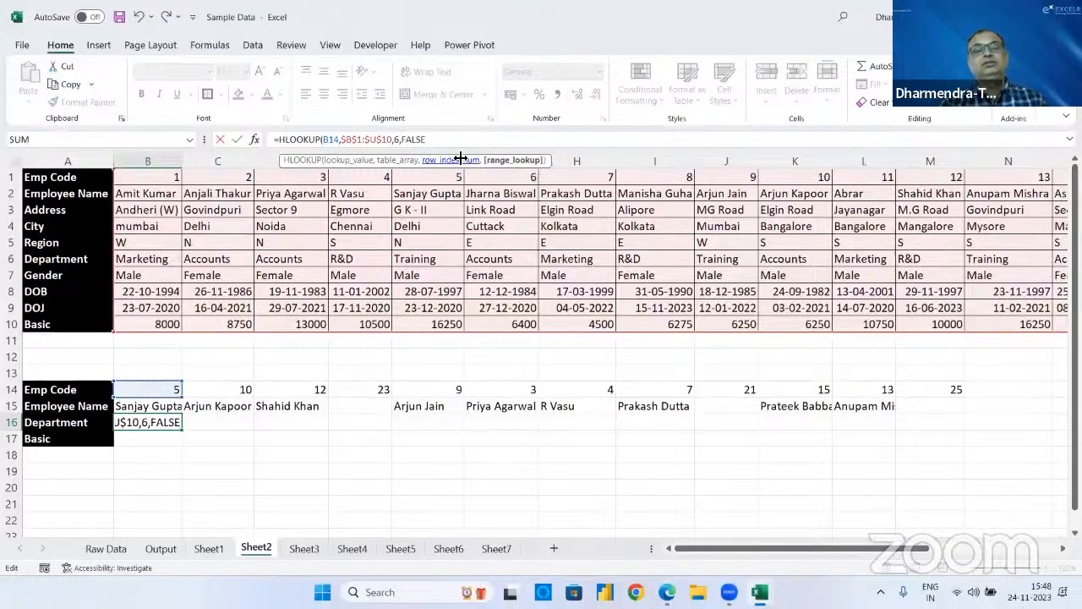
{"action": "key", "text": "Return"}
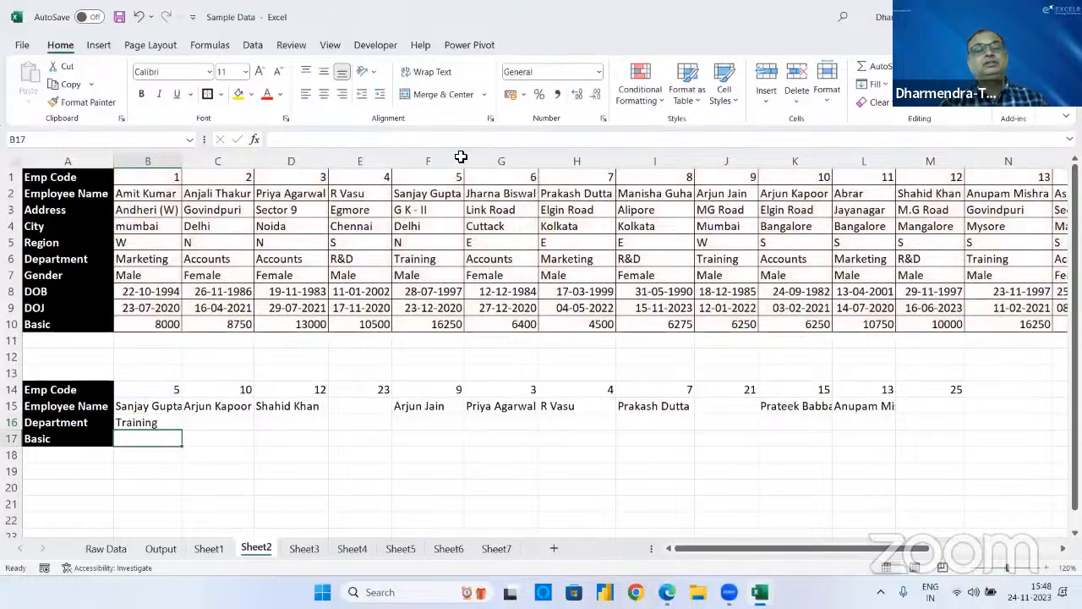
- Wrap the B16 HLOOKUP in IFNA with "Not Found" as the fallback value and fill it across to M16
{"action": "left_click", "coordinate": [171, 417]}
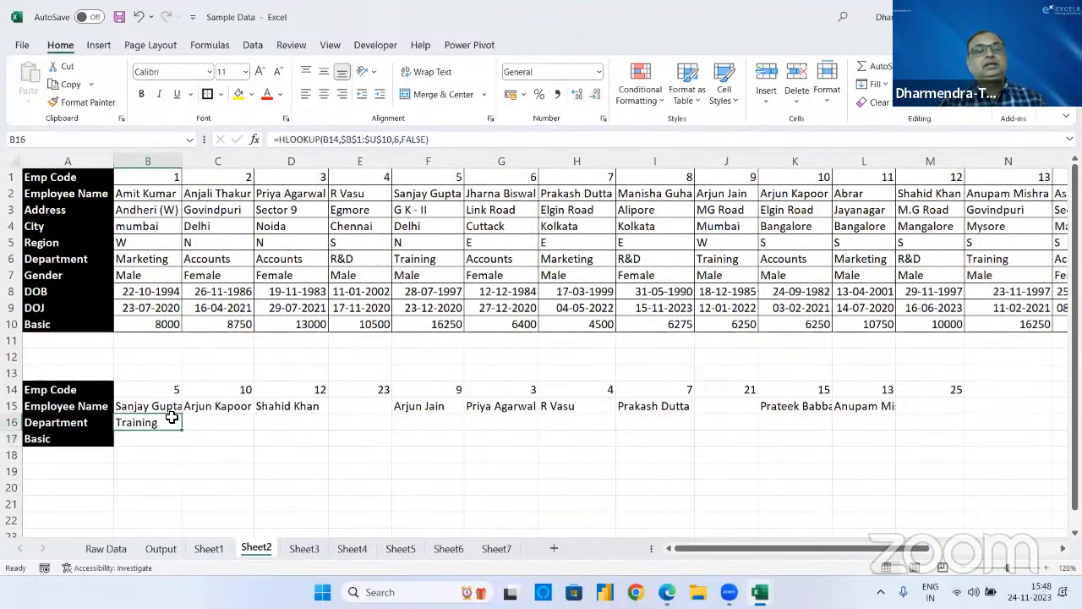
{"action": "left_click", "coordinate": [282, 140]}
{"action": "type", "text": "ifna"}
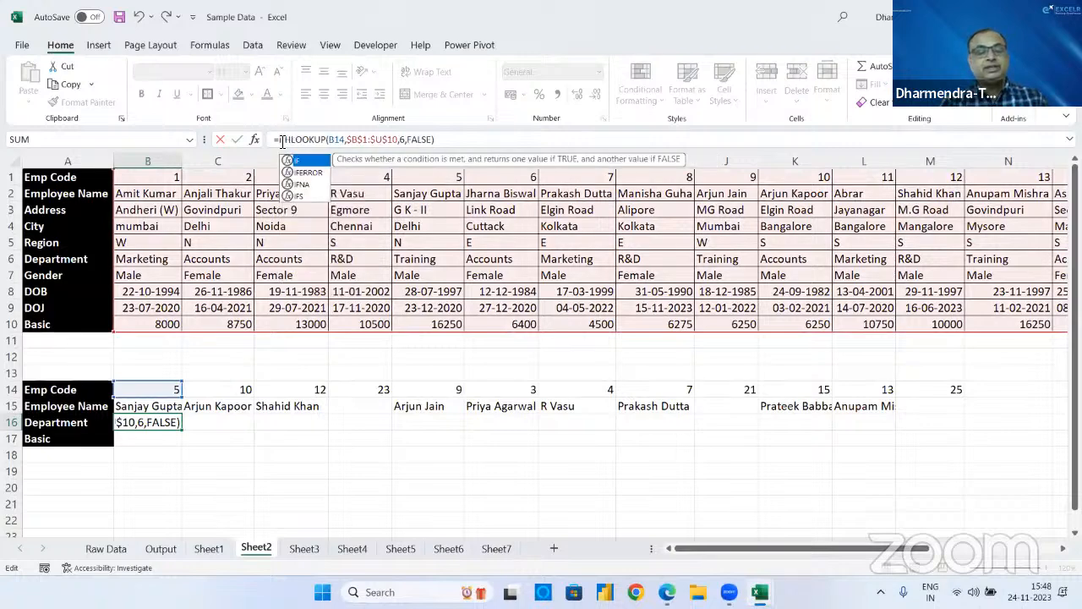
{"action": "key", "text": "Tab"}
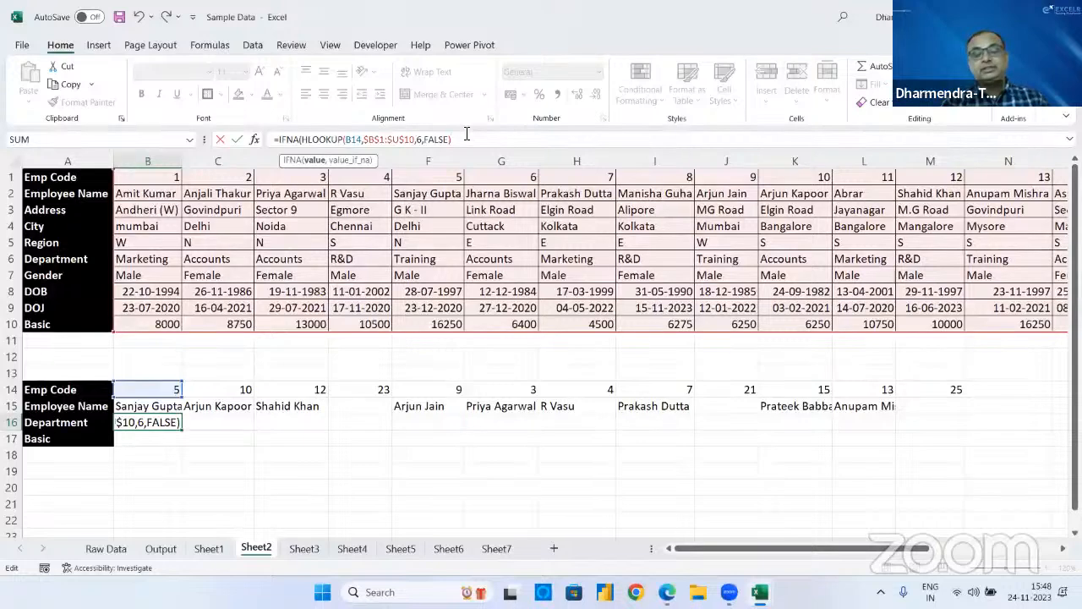
{"action": "type", "text": ",\"No"}
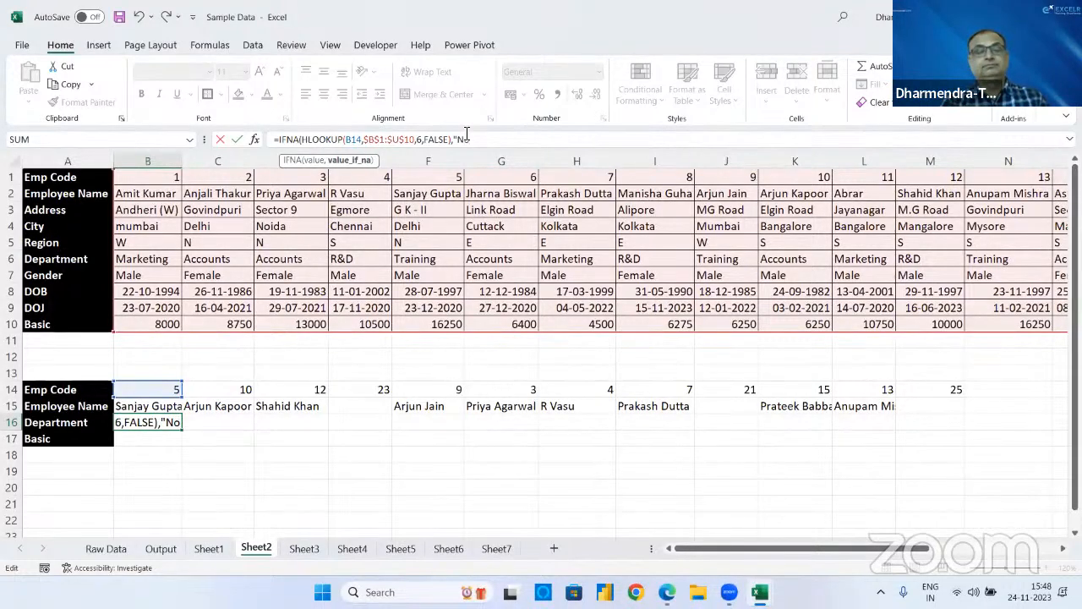
{"action": "type", "text": "t Found"}
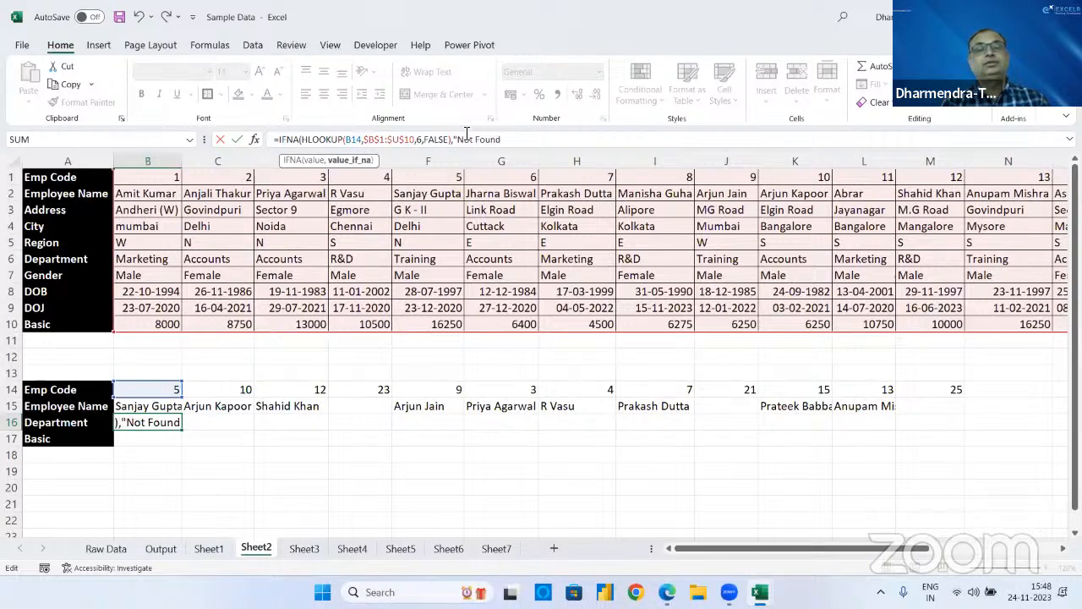
{"action": "type", "text": "\")"}
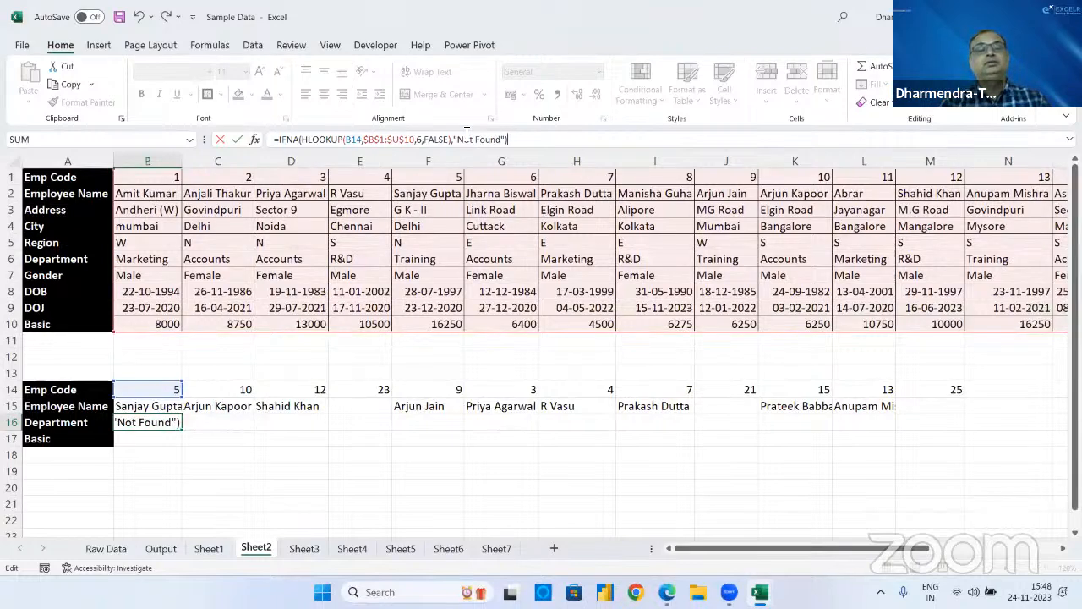
{"action": "key", "text": "Return"}
{"action": "left_click", "coordinate": [160, 423]}
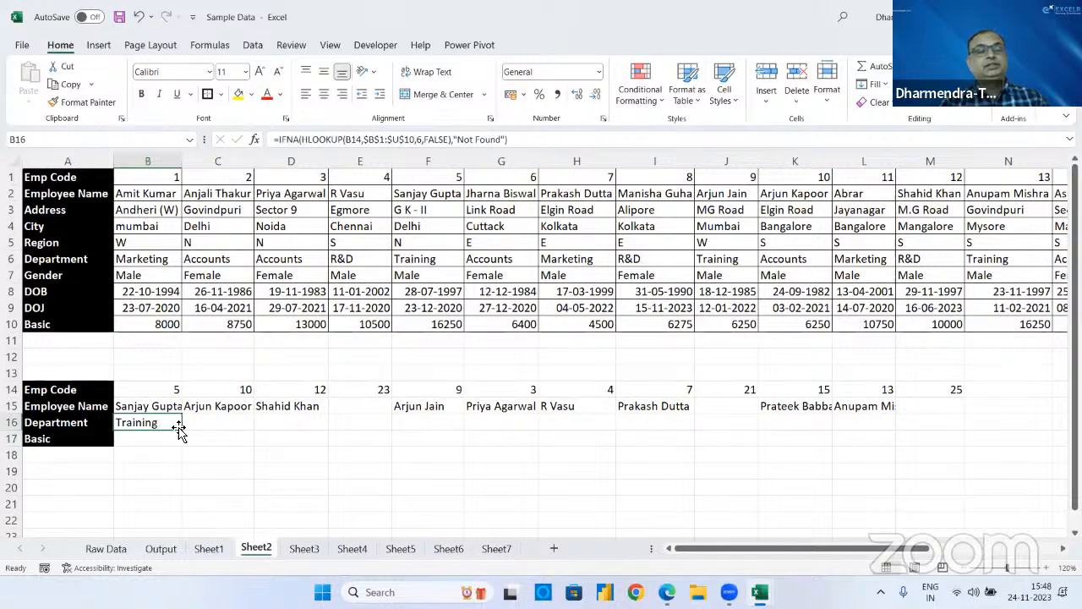
{"action": "left_click_drag", "start_coordinate": [181, 428], "coordinate": [981, 467]}
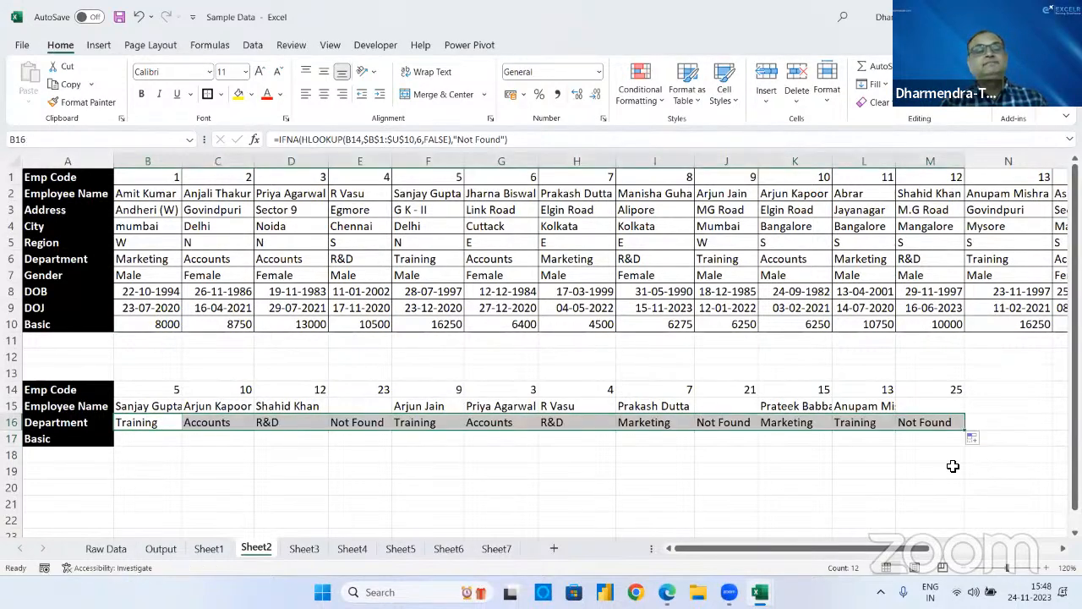
- Start an HLOOKUP formula in B17 for the Basic row, with B14 as the lookup value
{"action": "left_click", "coordinate": [169, 442]}
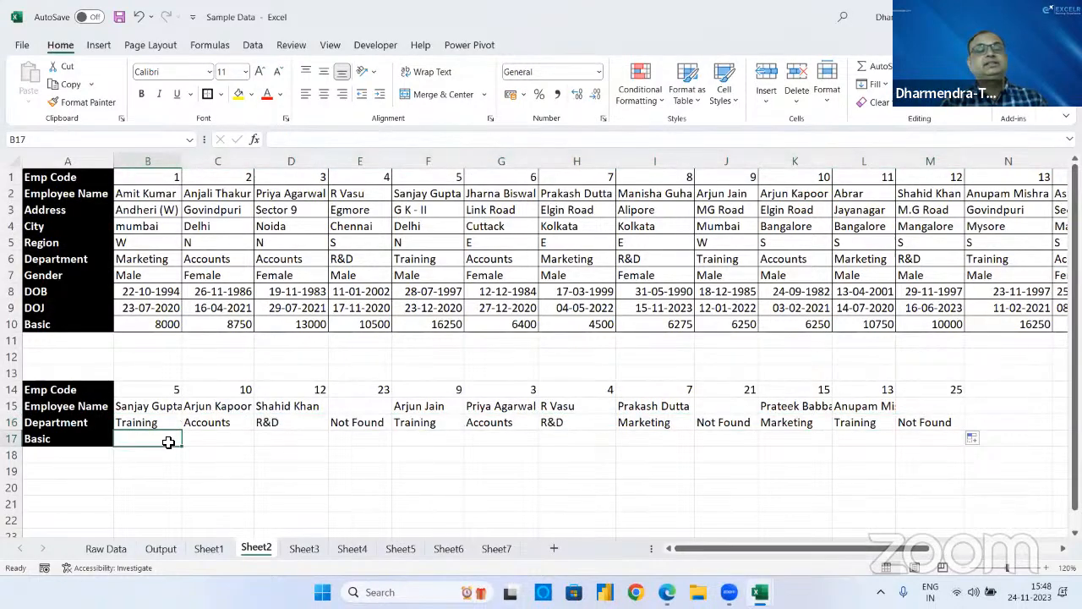
{"action": "left_click", "coordinate": [459, 70]}
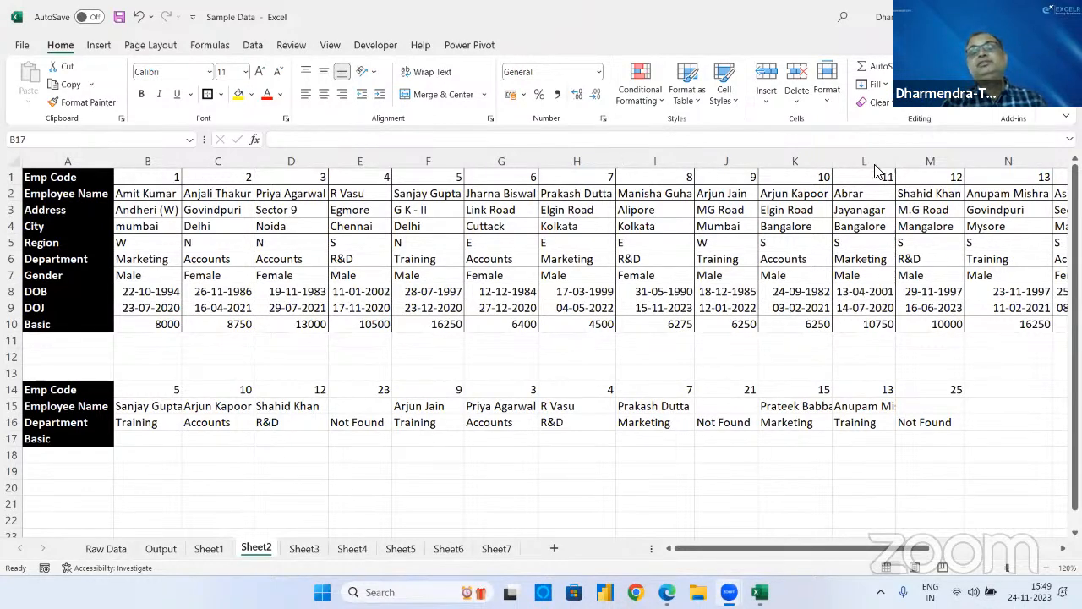
{"action": "left_click", "coordinate": [146, 433]}
{"action": "type", "text": "="}
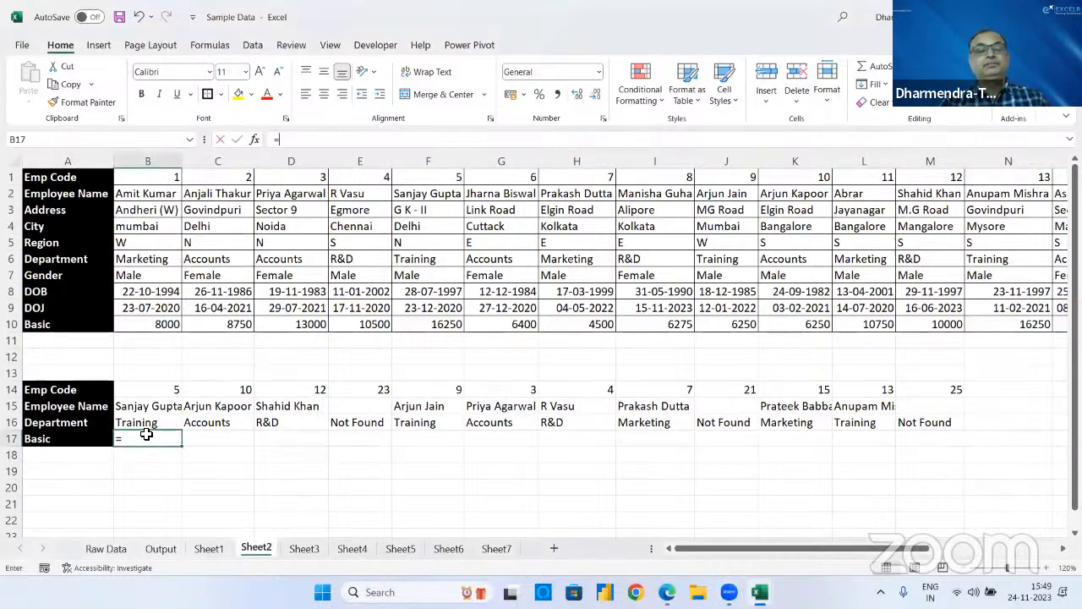
{"action": "type", "text": "hloo"}
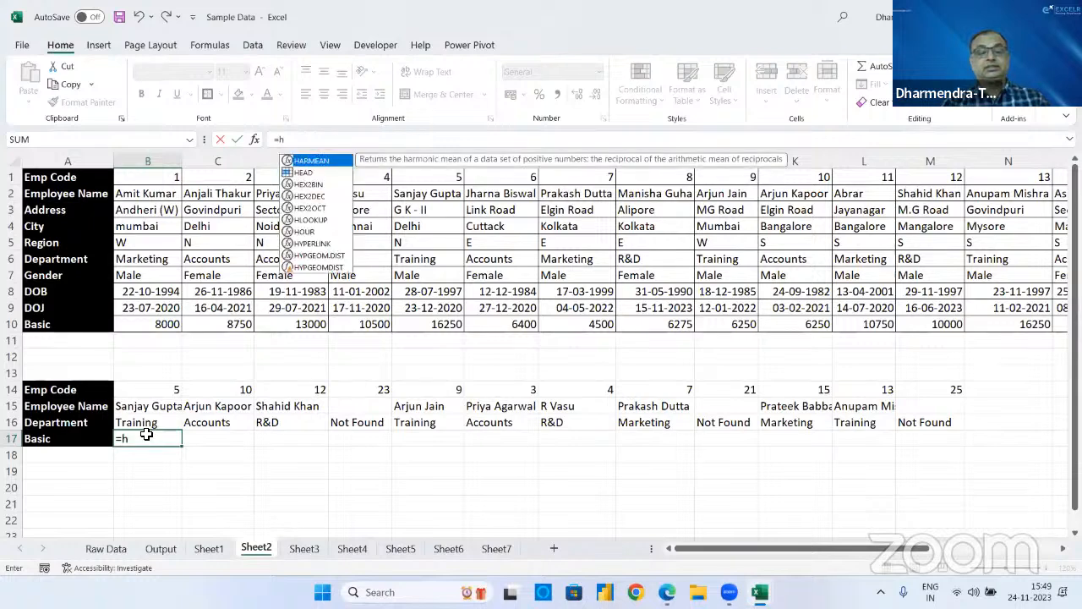
{"action": "key", "text": "Tab"}
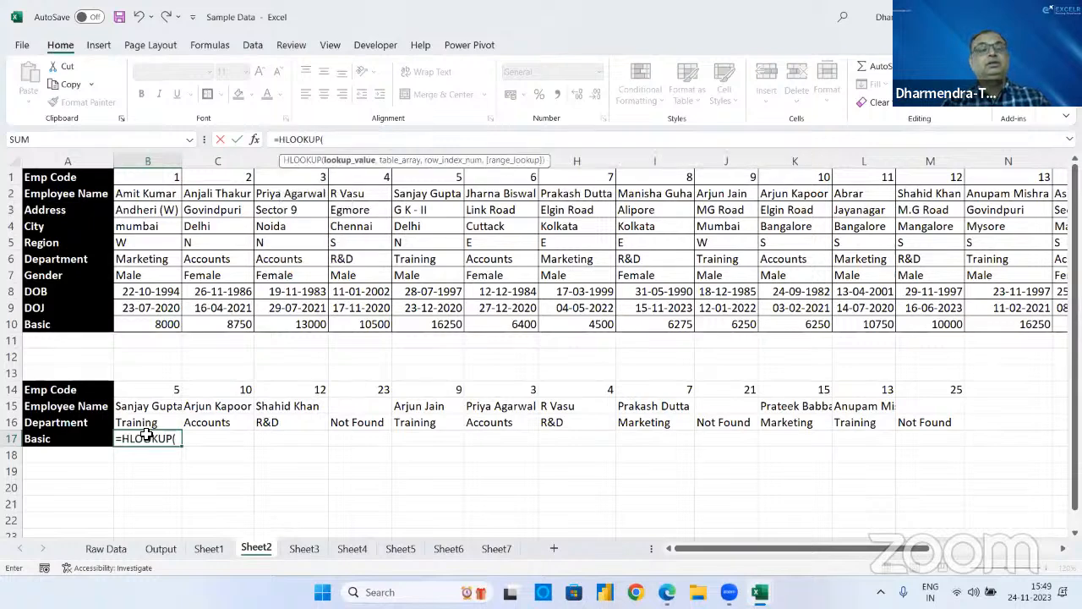
{"action": "left_click", "coordinate": [139, 392]}
{"action": "type", "text": ","}
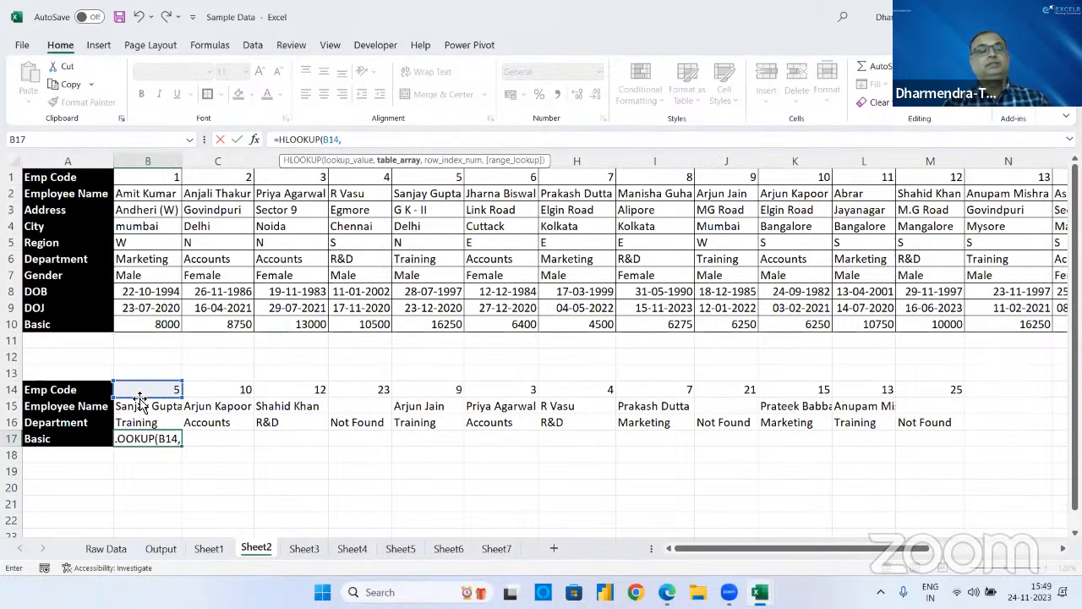
- Complete the B17 HLOOKUP with the absolute table array $B$1:$U$10, row index 10 and exact match FALSE
{"action": "left_click", "coordinate": [169, 180]}
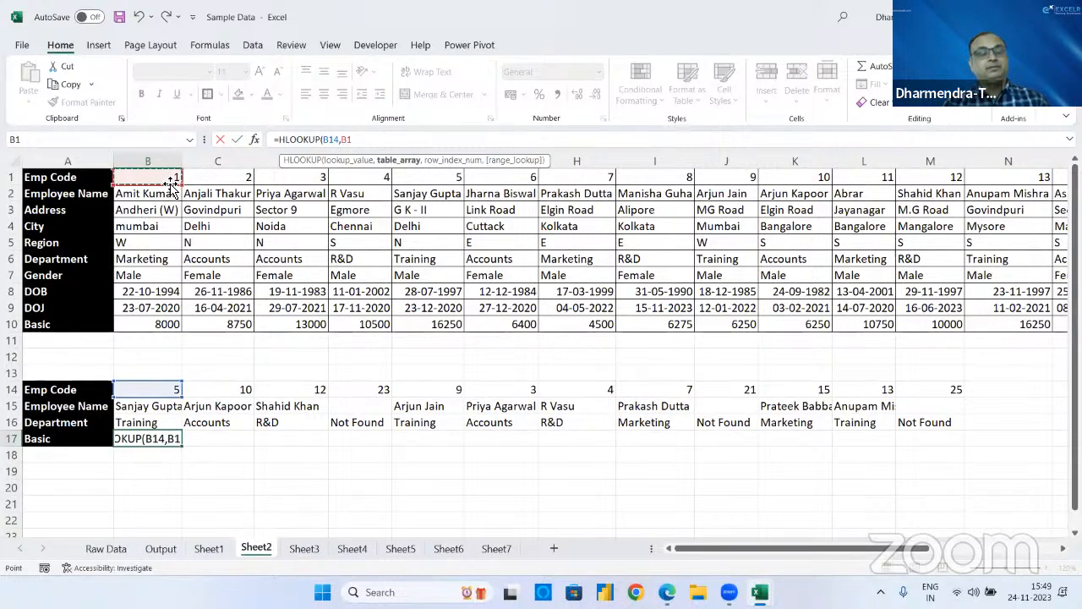
{"action": "key", "text": "ctrl+shift+Down"}
{"action": "key", "text": "ctrl+shift+Right"}
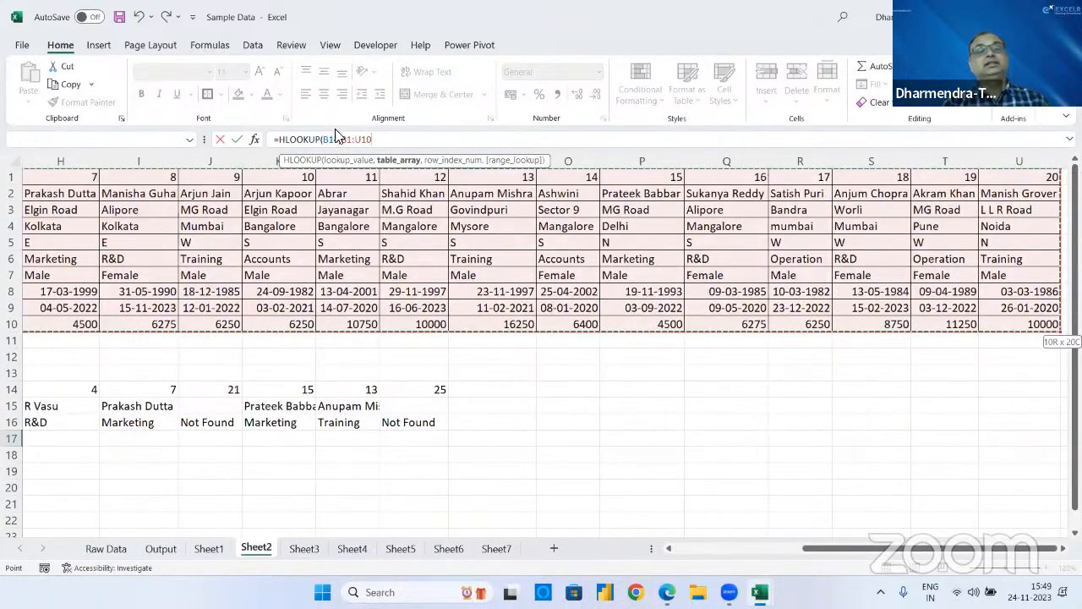
{"action": "left_click_drag", "start_coordinate": [340, 138], "coordinate": [405, 135]}
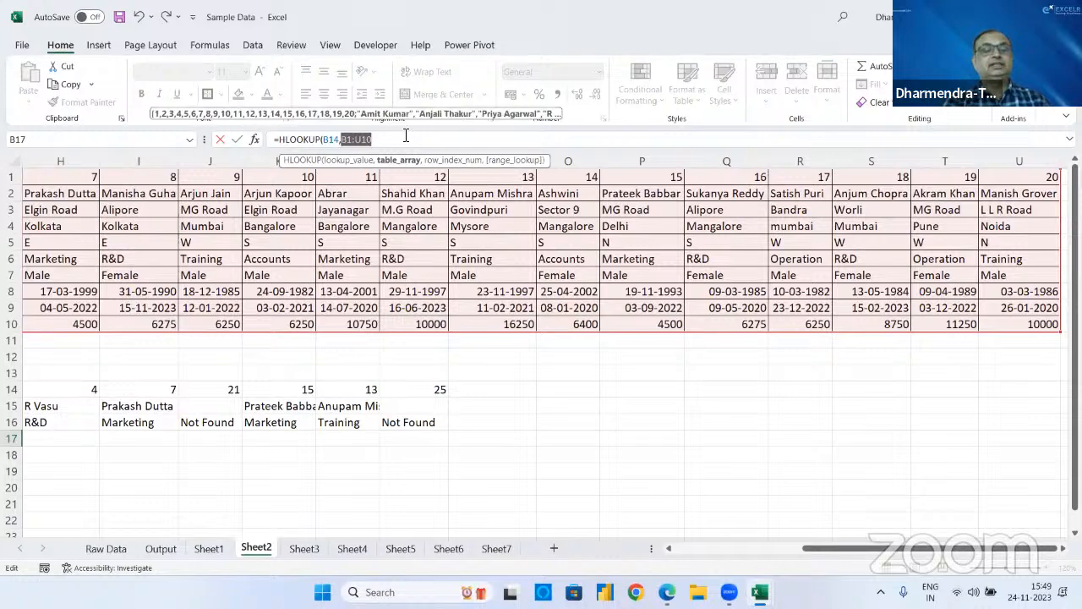
{"action": "key", "text": "F4"}
{"action": "type", "text": ","}
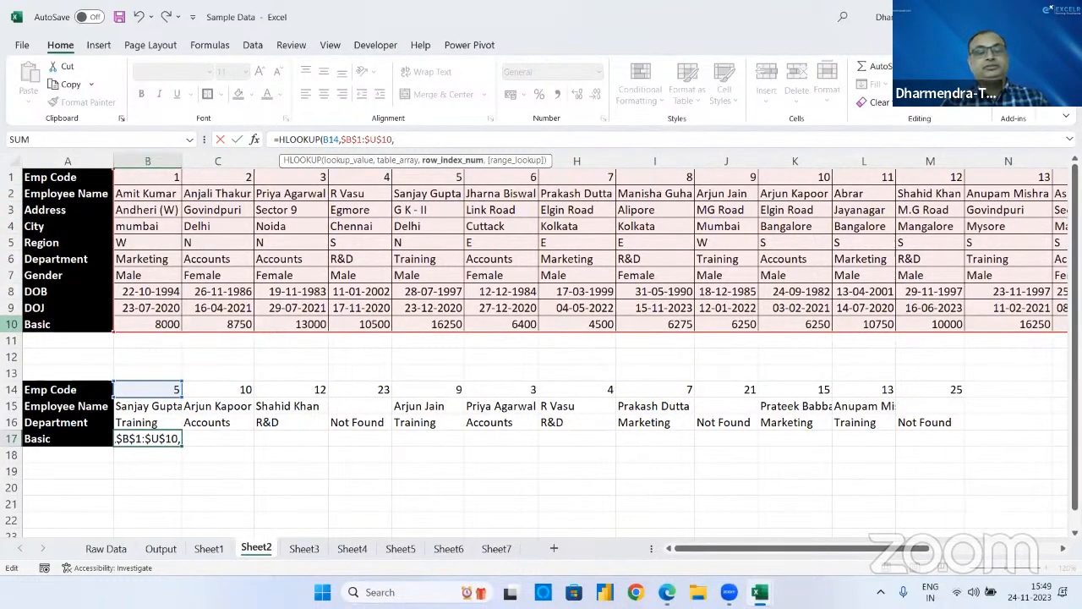
{"action": "type", "text": "10,FALSE"}
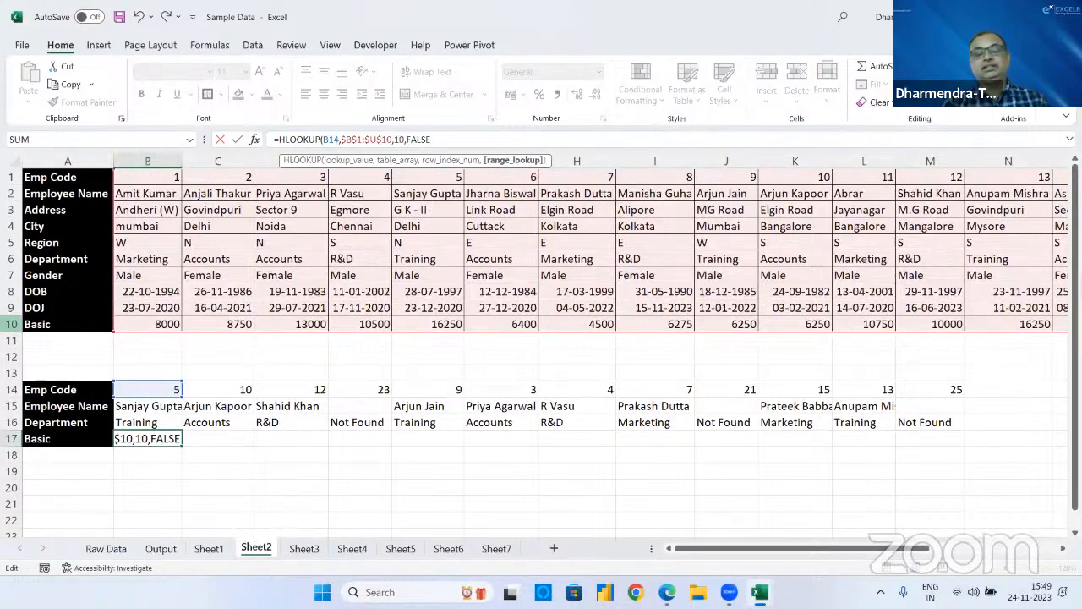
{"action": "type", "text": ")"}
{"action": "key", "text": "Return"}
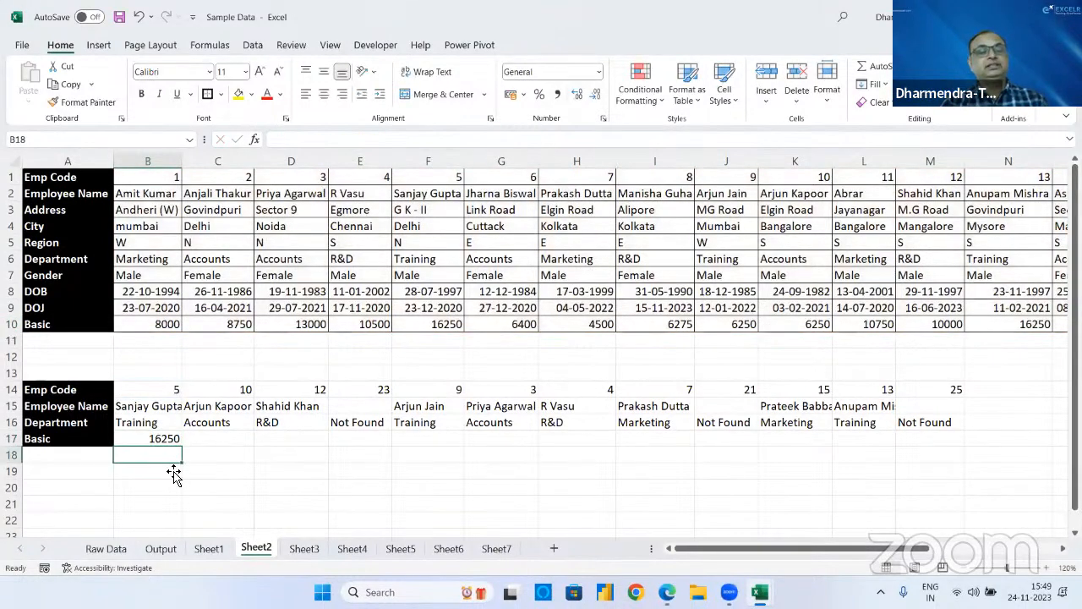
- Wrap the B17 HLOOKUP in IFERROR with " " as the error value and fill it across to M17
{"action": "left_click", "coordinate": [159, 438]}
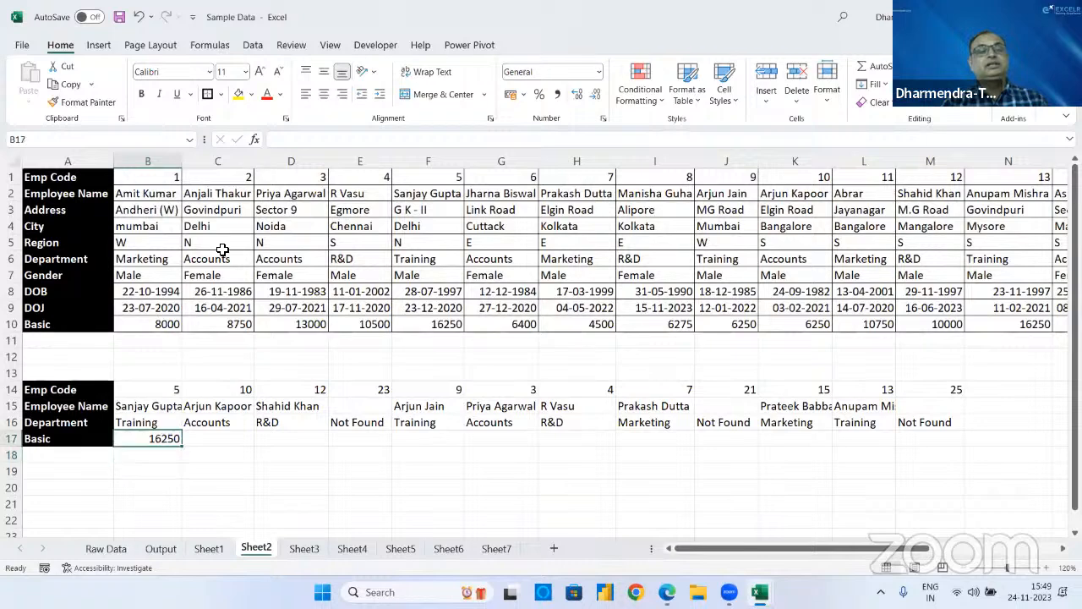
{"action": "left_click", "coordinate": [276, 139]}
{"action": "type", "text": "IFE"}
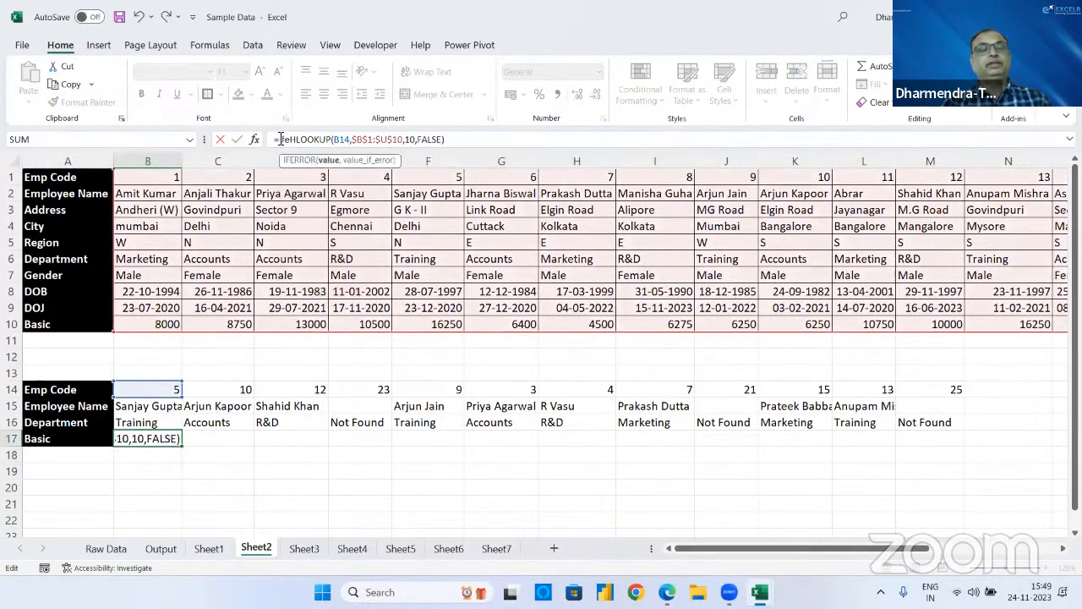
{"action": "key", "text": "Tab"}
{"action": "left_click", "coordinate": [488, 135]}
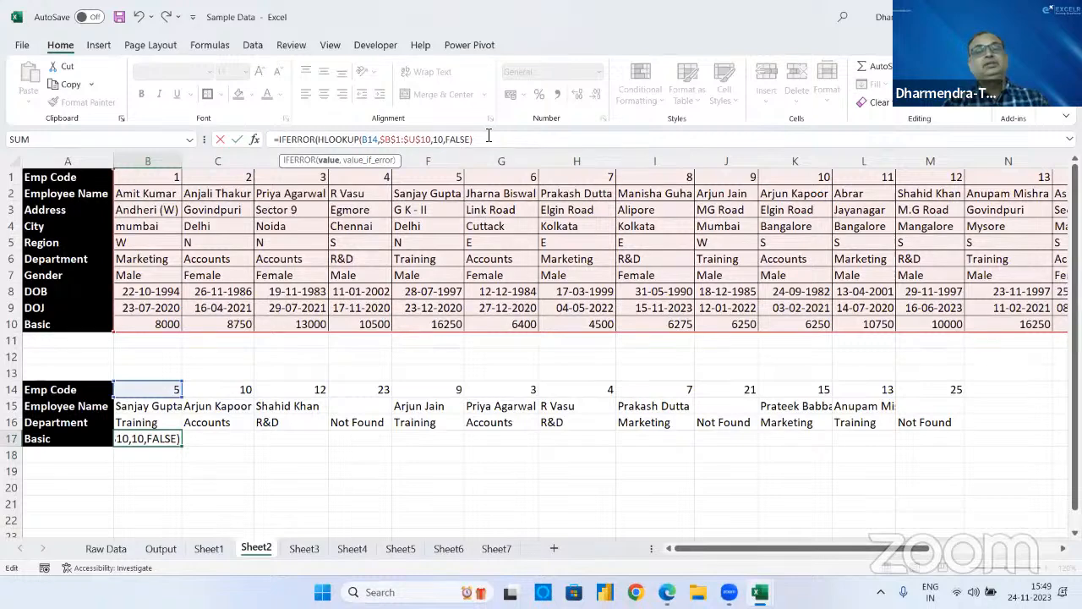
{"action": "type", "text": ",\""}
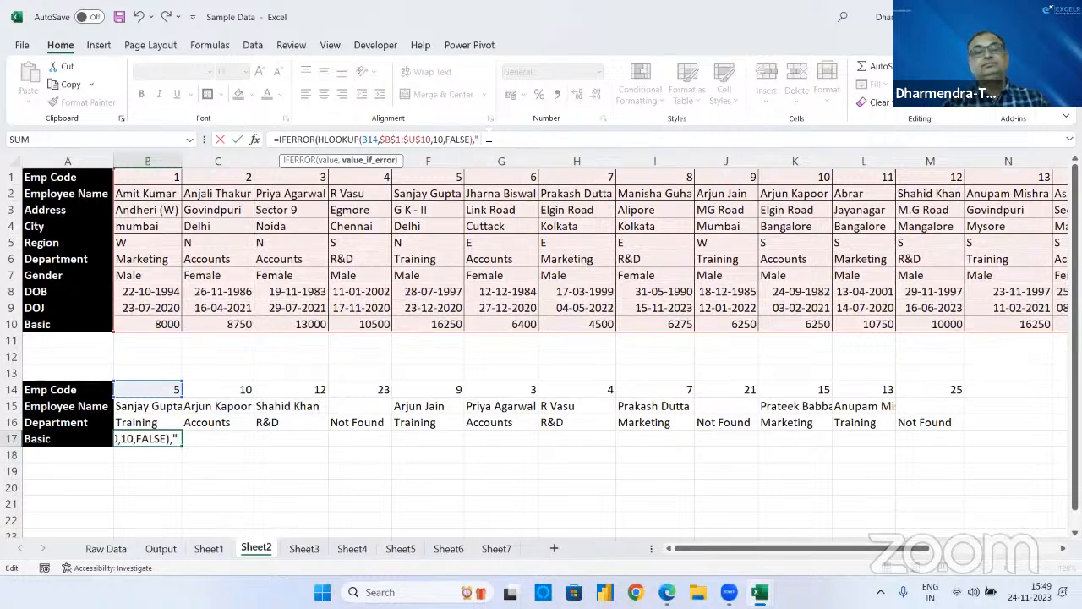
{"action": "type", "text": " \""}
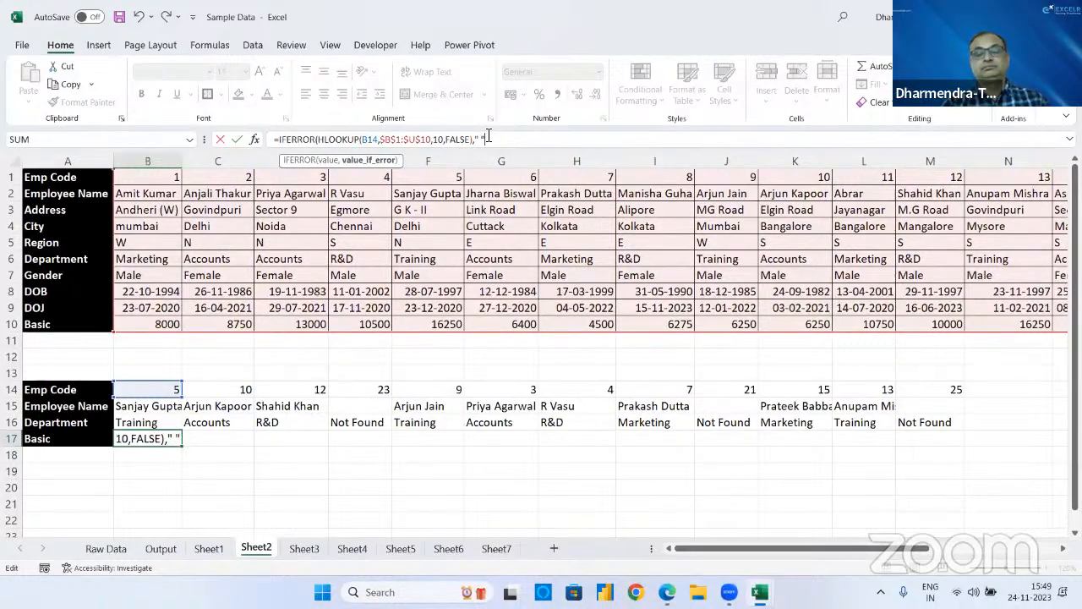
{"action": "type", "text": ")"}
{"action": "key", "text": "Return"}
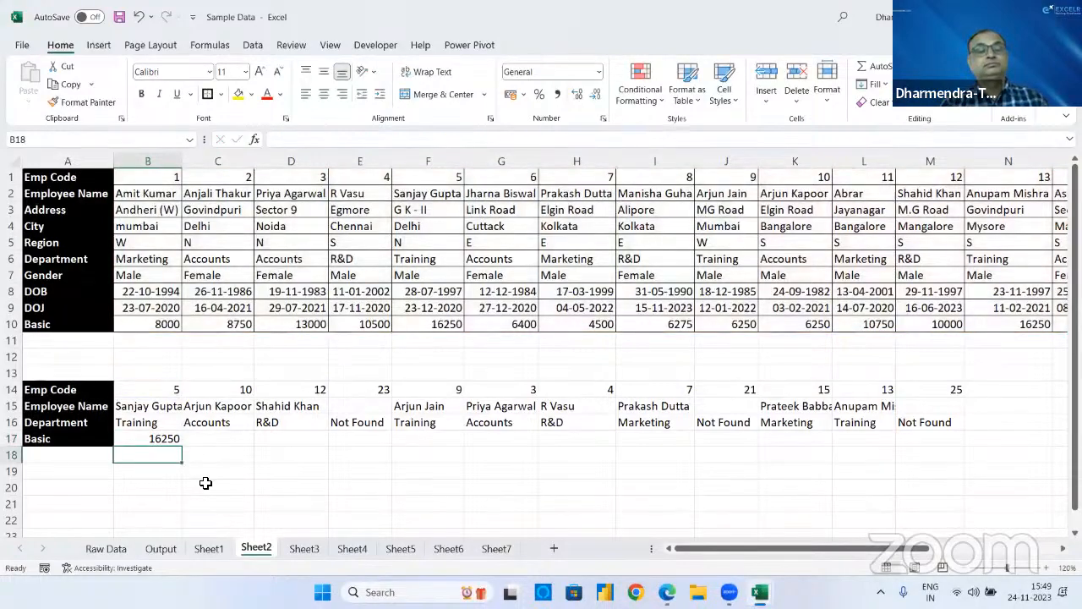
{"action": "left_click", "coordinate": [174, 437]}
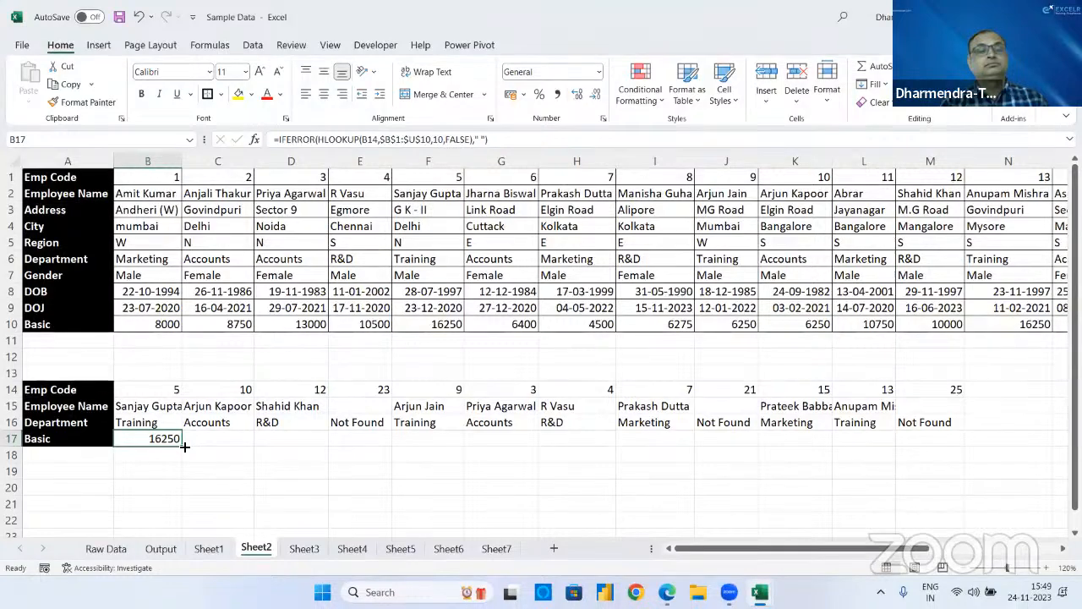
{"action": "left_click_drag", "start_coordinate": [176, 440], "coordinate": [969, 478]}
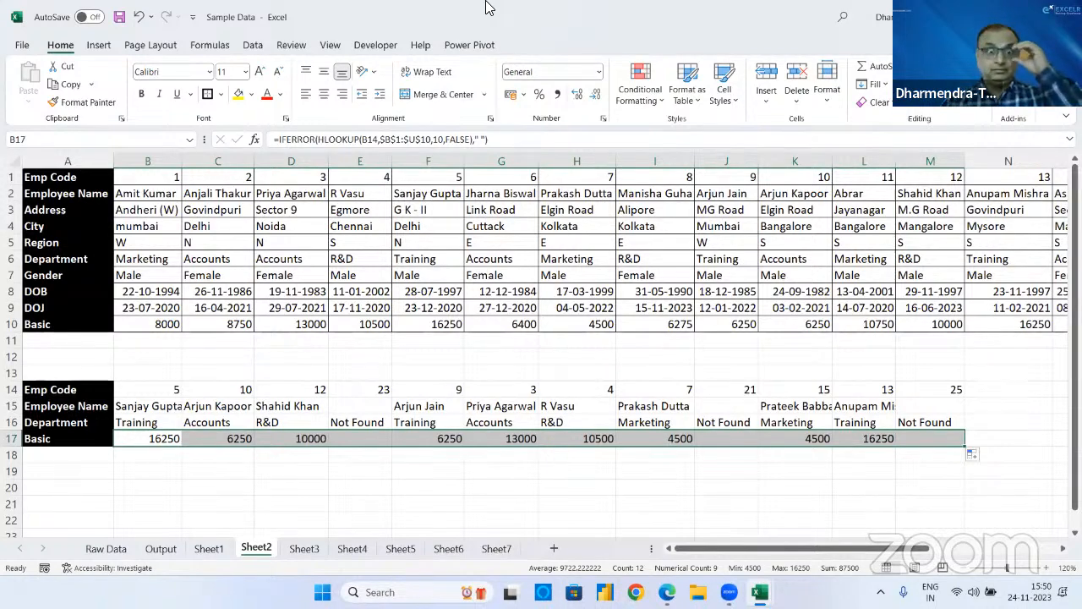
- Copy the Emp Codes in A2:A13 of the Output sheet and paste them transposed into Sheet2 starting at B20
{"action": "left_click", "coordinate": [420, 6]}
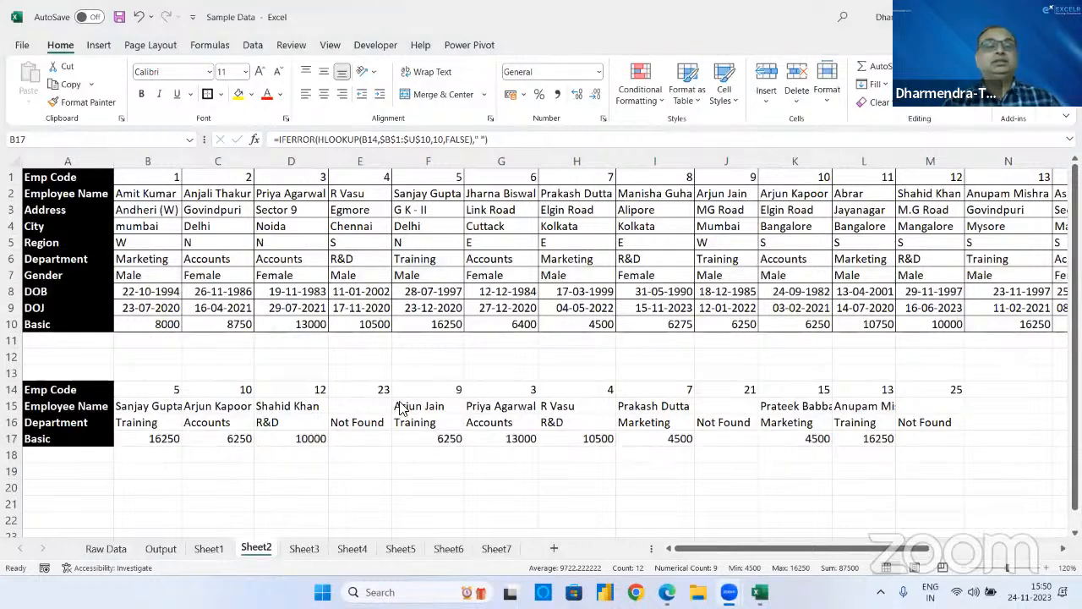
{"action": "left_click", "coordinate": [185, 514]}
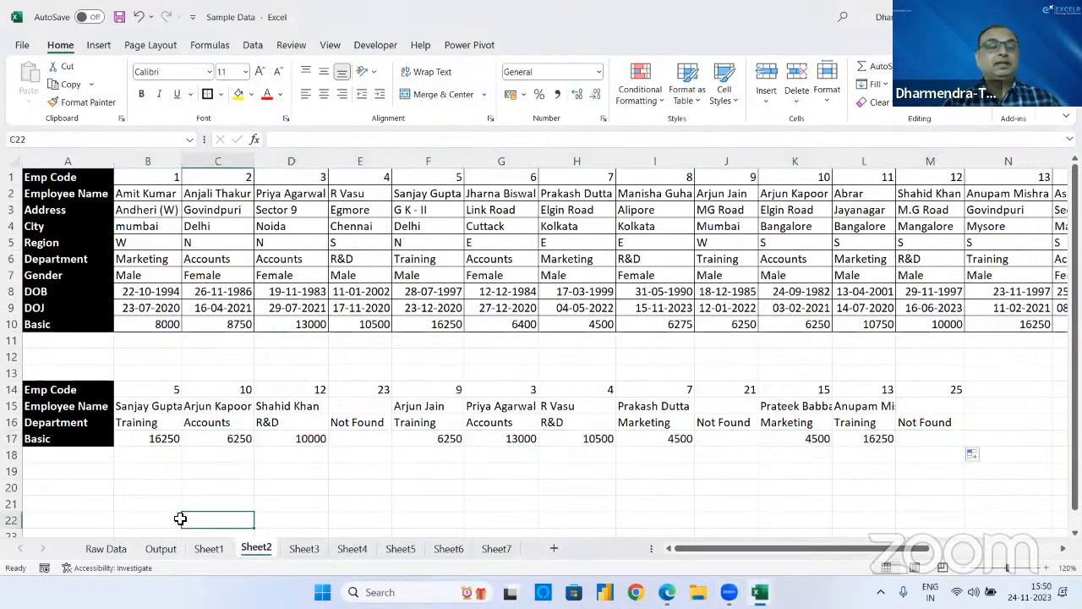
{"action": "left_click", "coordinate": [160, 548]}
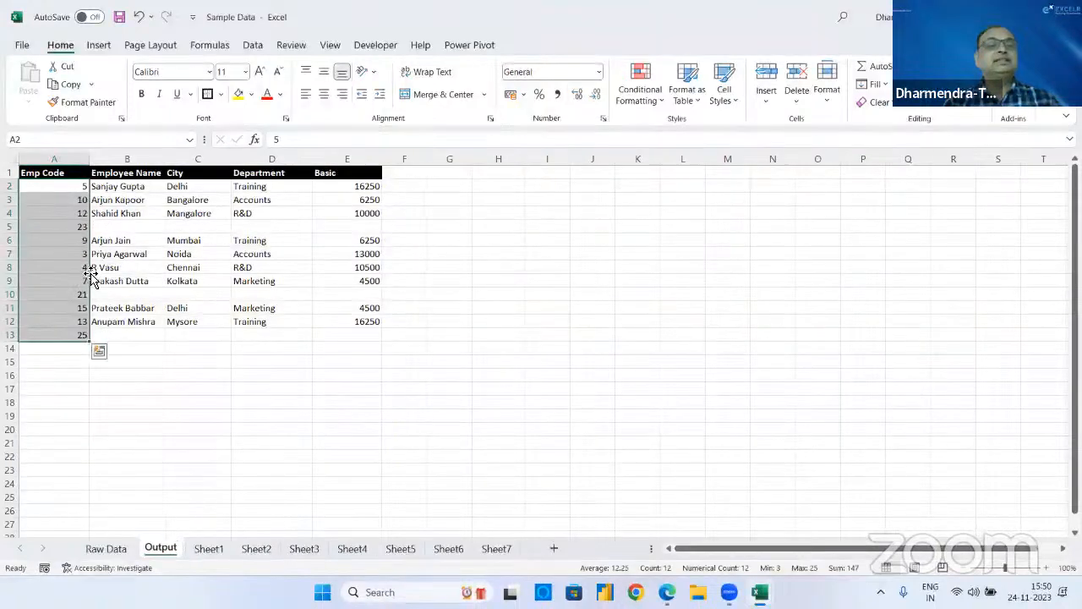
{"action": "left_click", "coordinate": [71, 88]}
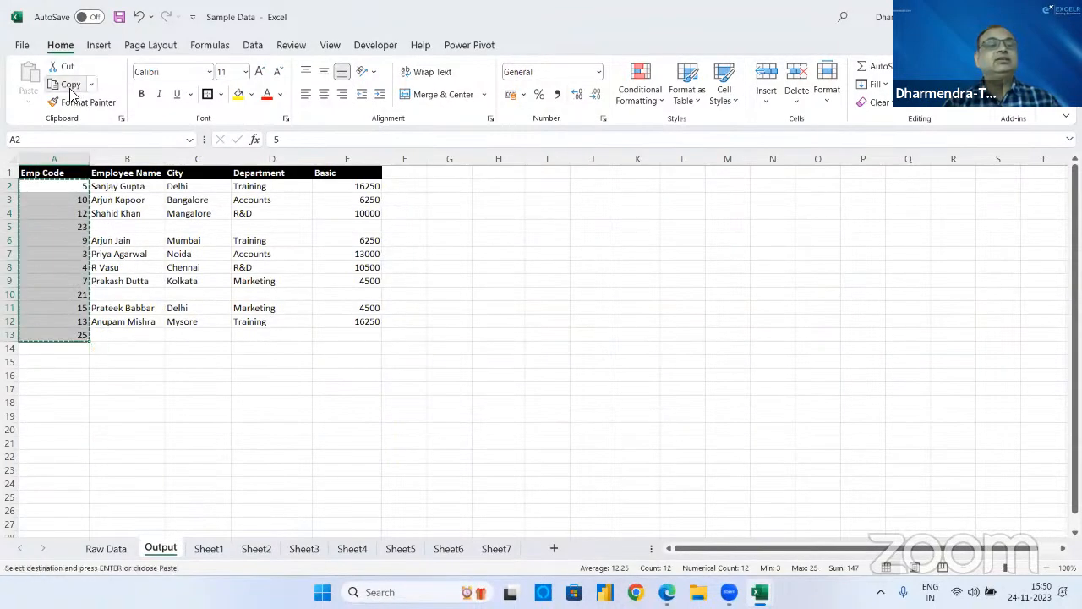
{"action": "left_click", "coordinate": [259, 549]}
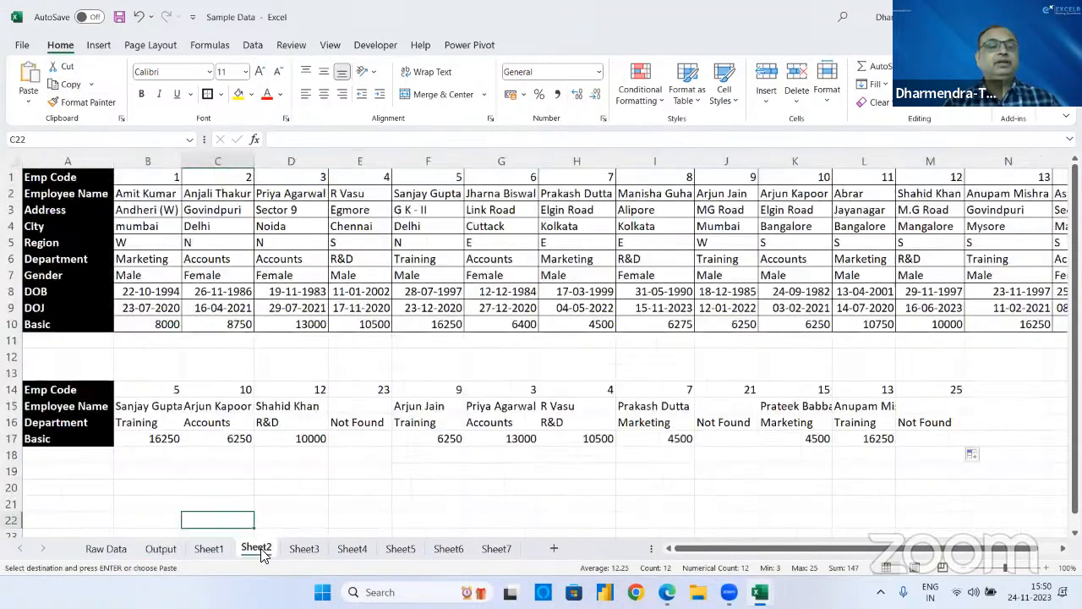
{"action": "left_click", "coordinate": [145, 485]}
{"action": "left_click", "coordinate": [26, 103]}
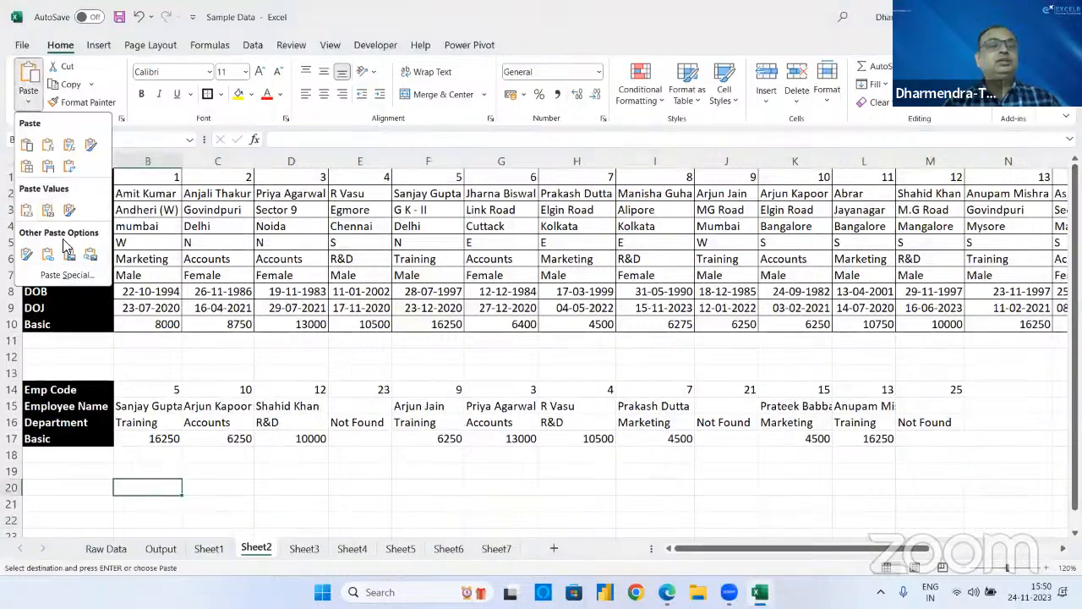
{"action": "left_click", "coordinate": [66, 273]}
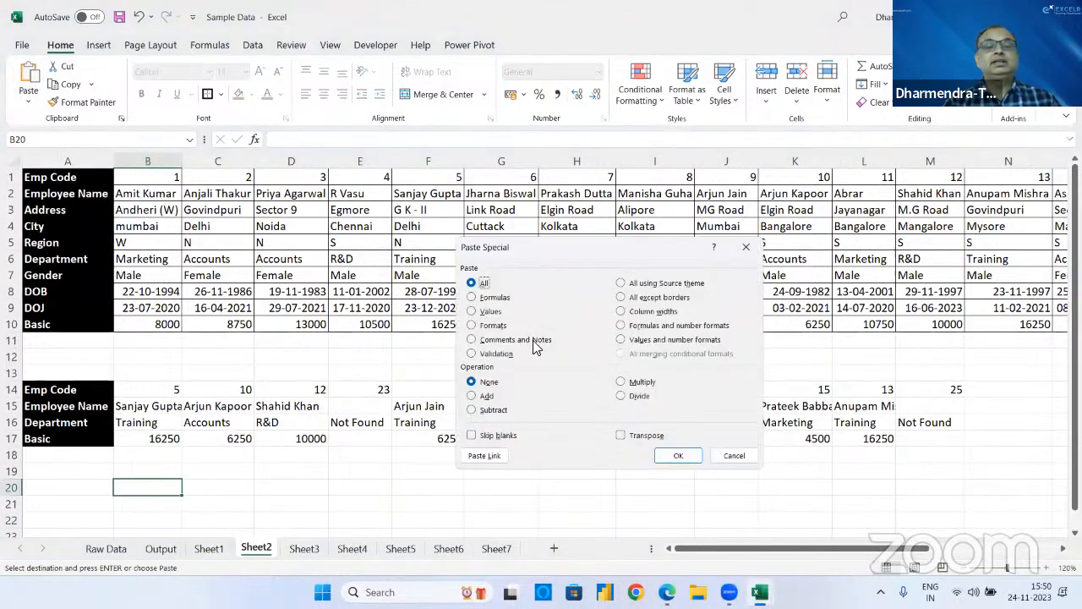
{"action": "left_click", "coordinate": [641, 435]}
{"action": "left_click", "coordinate": [677, 456]}
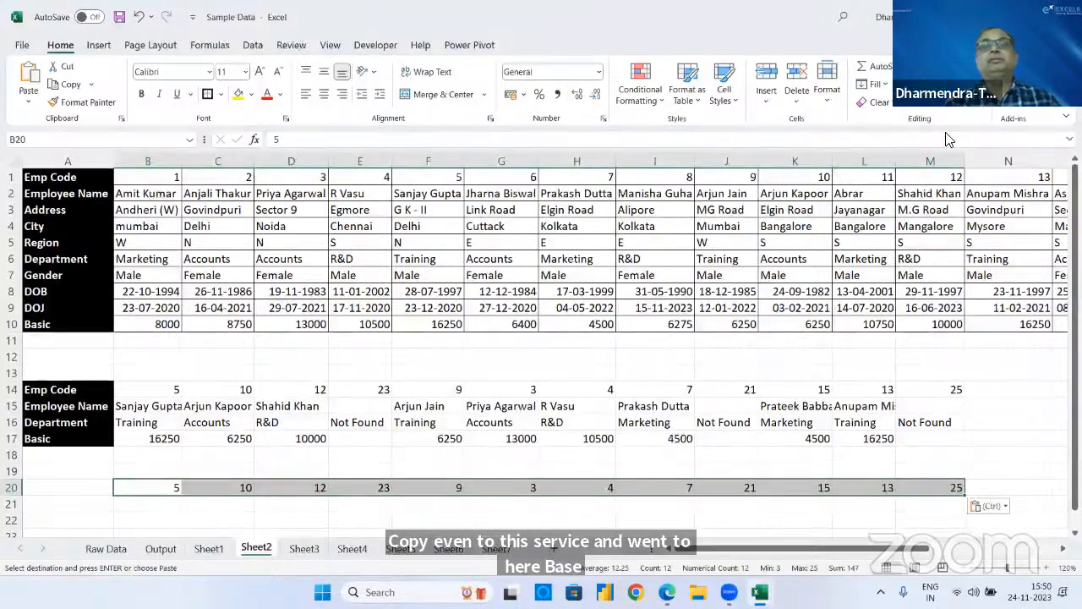
{"action": "left_click", "coordinate": [618, 61]}
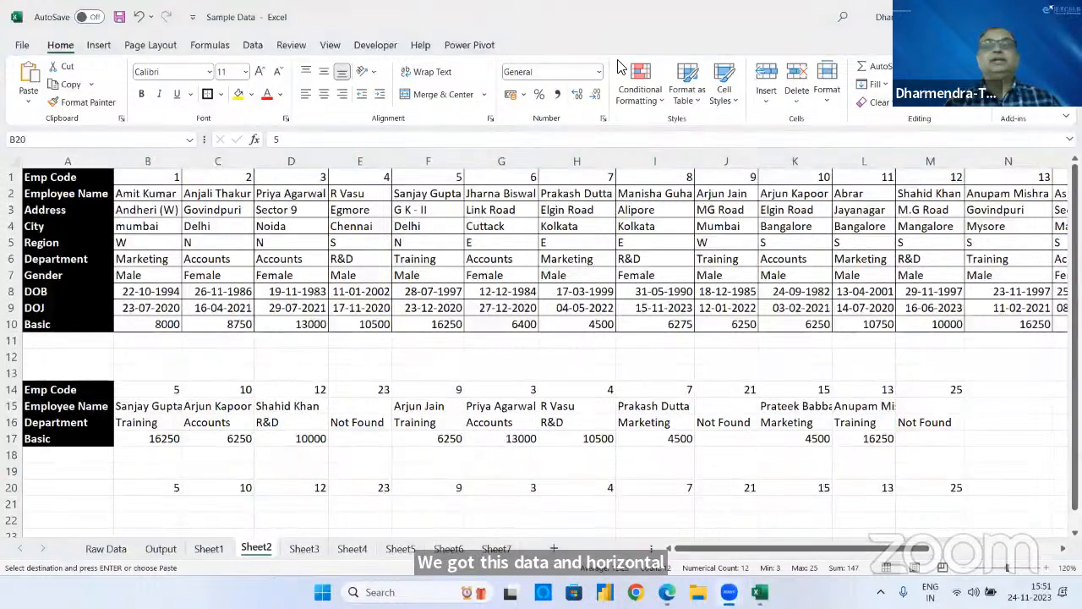
- Clear the contents of B15:M20 on Sheet2, removing the lookup formulas and the transposed codes in row 20
{"action": "left_click", "coordinate": [239, 458]}
{"action": "left_click", "coordinate": [172, 404]}
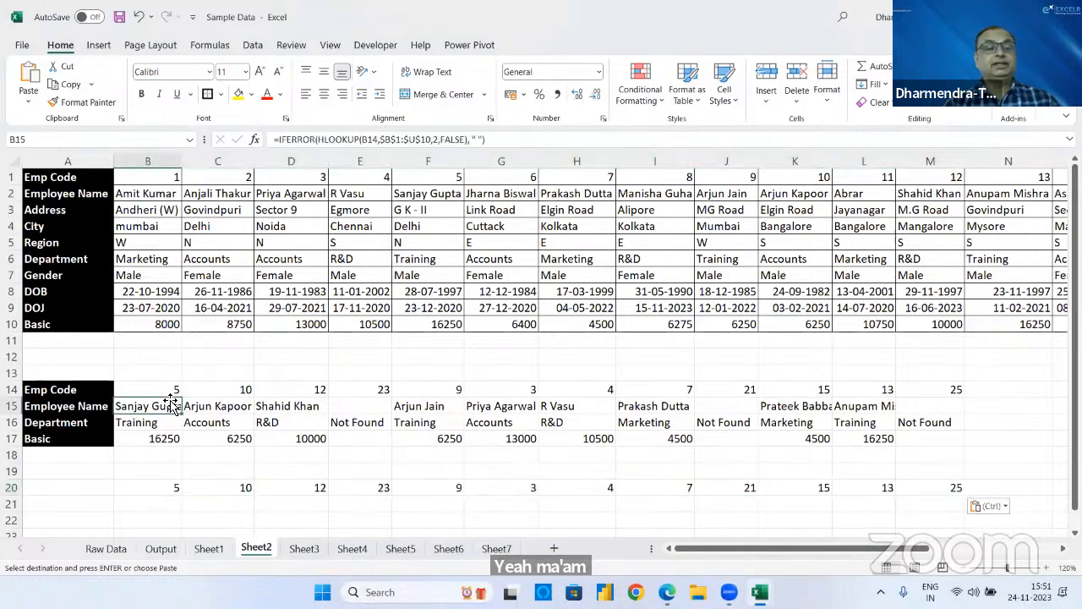
{"action": "key", "text": "shift+Down"}
{"action": "key", "text": "shift+Down"}
{"action": "key", "text": "shift+Down"}
{"action": "key", "text": "shift+Down"}
{"action": "key", "text": "shift+Down"}
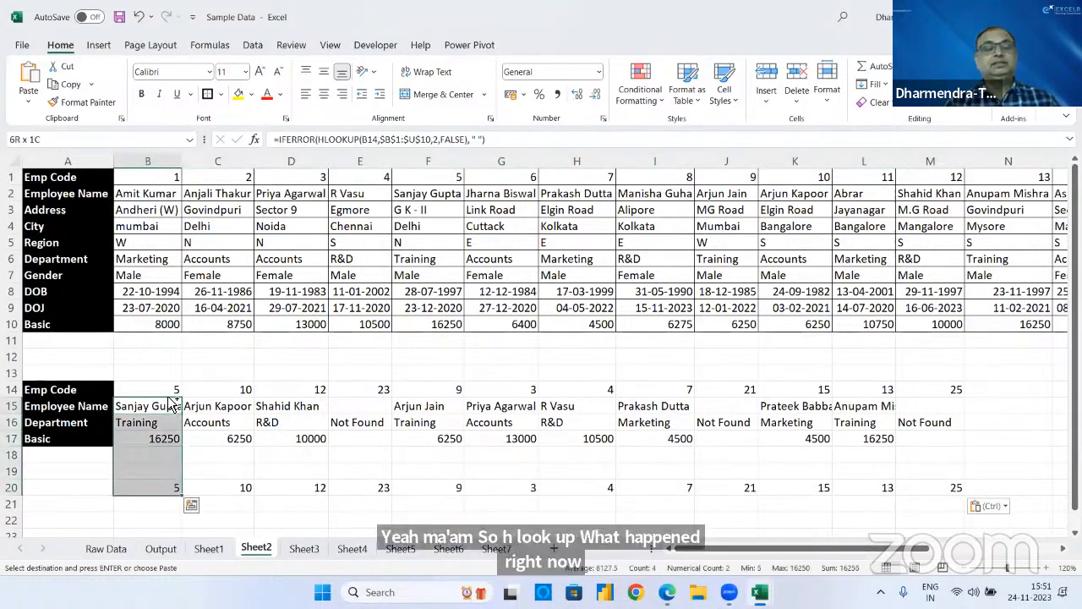
{"action": "key", "text": "ctrl+shift+Right"}
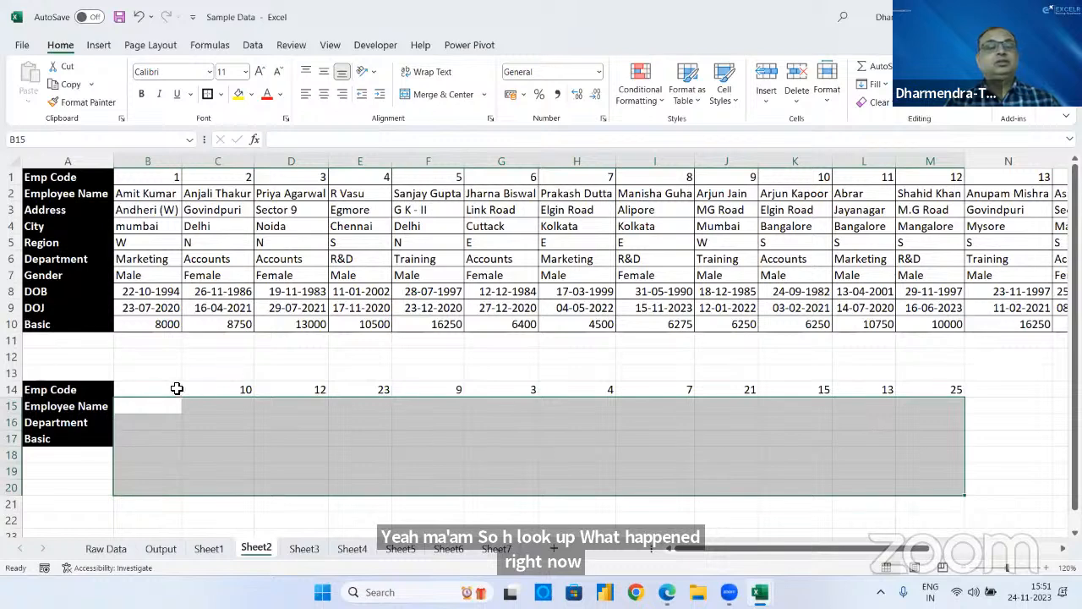
{"action": "left_click", "coordinate": [173, 389]}
- Define the workbook-level name HDATA for the data range B1:U10 on Sheet2
{"action": "left_click", "coordinate": [171, 180]}
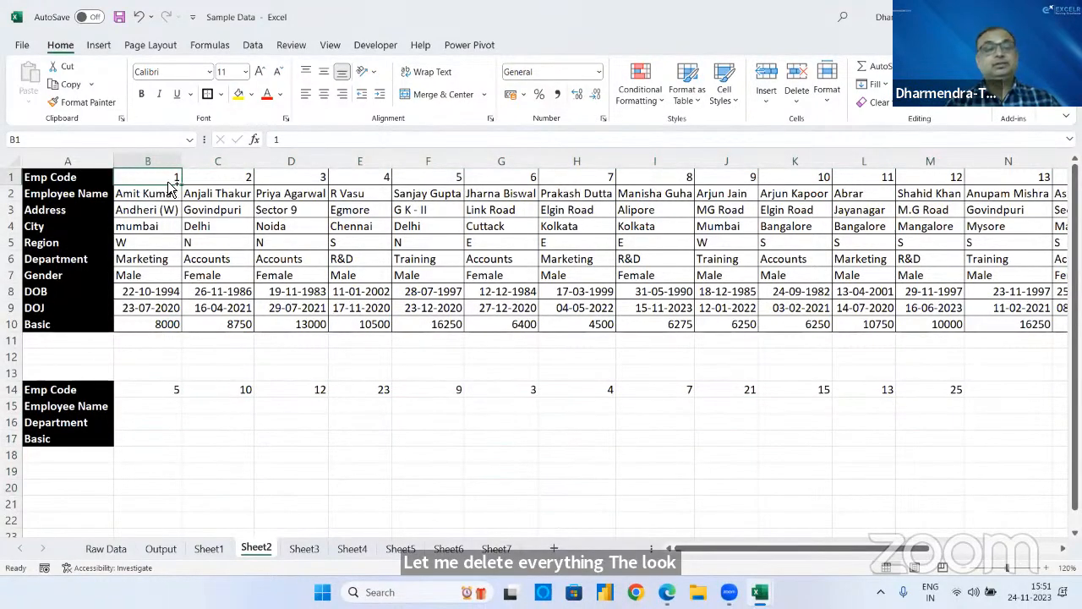
{"action": "key", "text": "ctrl+shift+Down"}
{"action": "key", "text": "ctrl+shift+Right"}
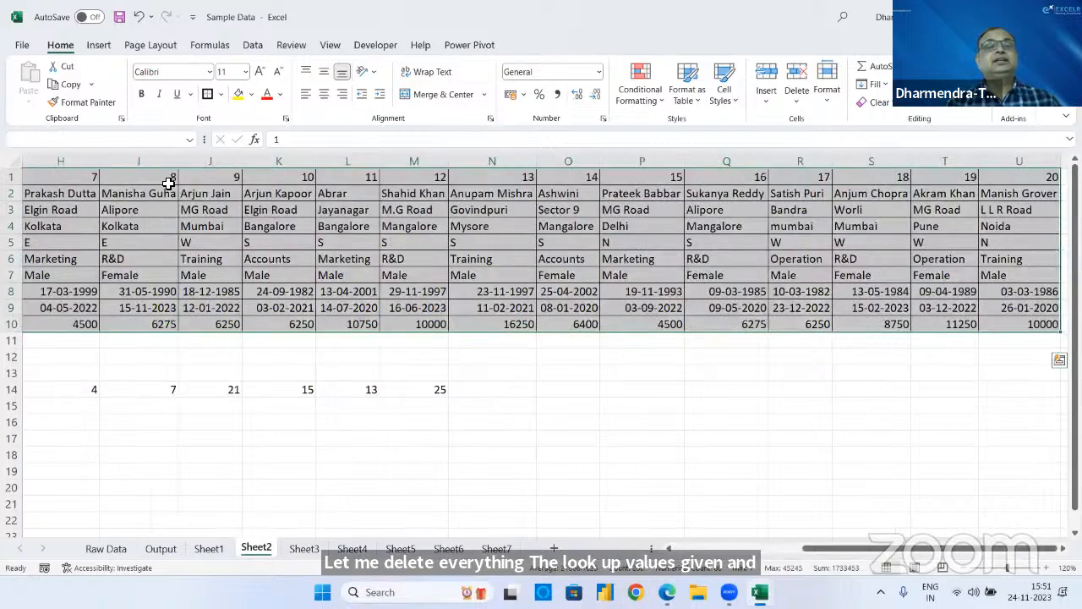
{"action": "left_click", "coordinate": [253, 45]}
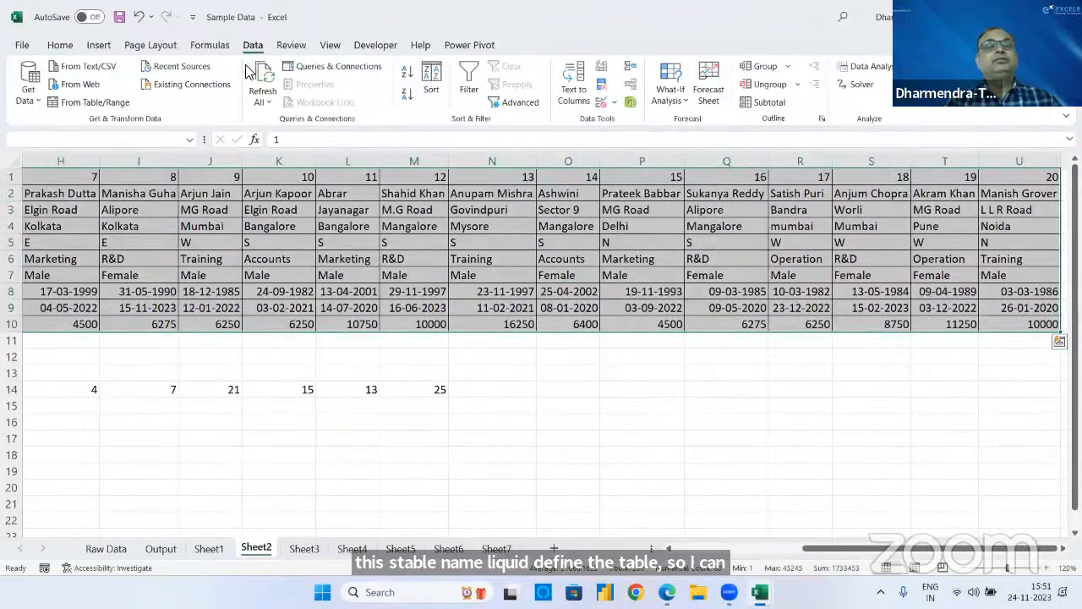
{"action": "left_click", "coordinate": [209, 45]}
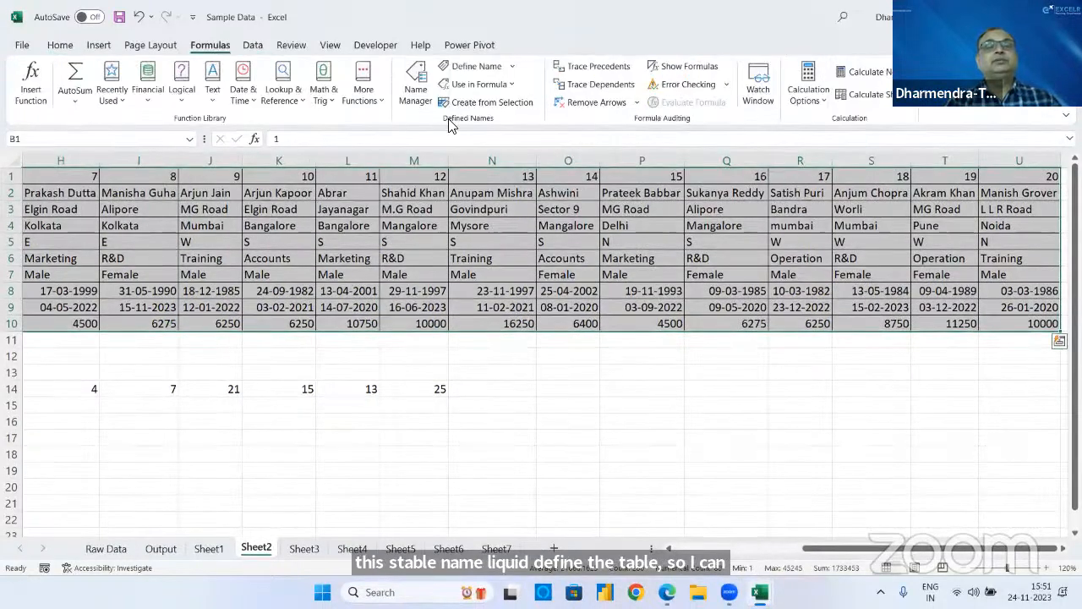
{"action": "left_click", "coordinate": [476, 67]}
{"action": "type", "text": "H"}
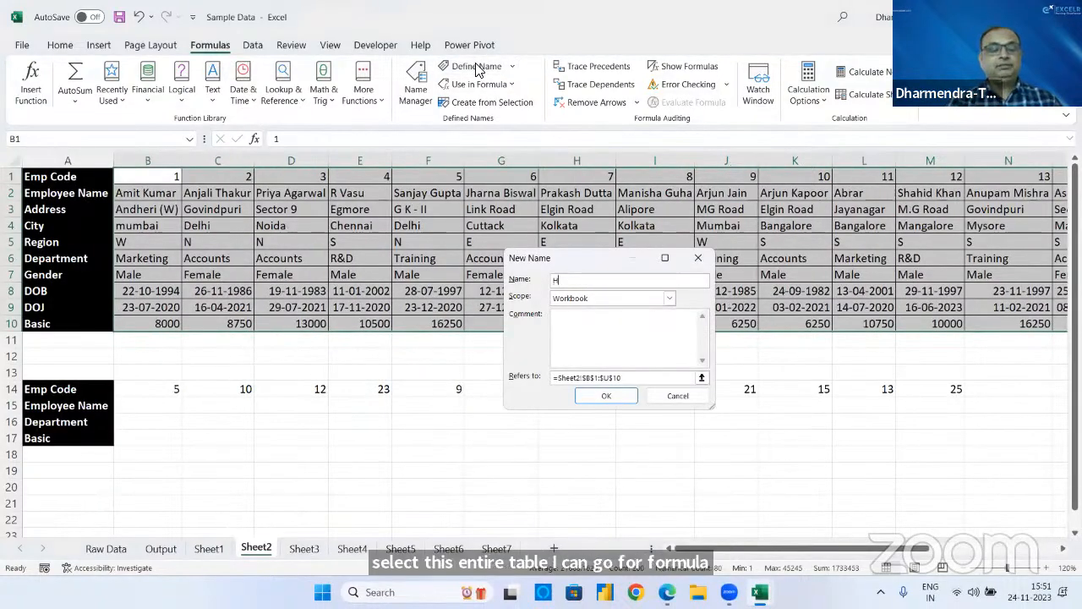
{"action": "type", "text": "DATA"}
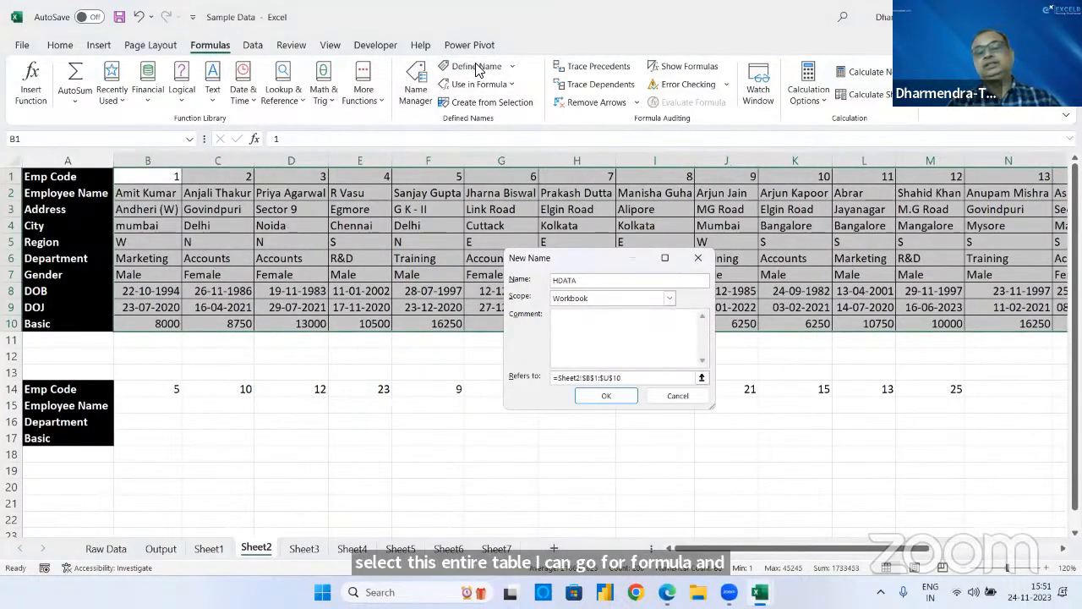
{"action": "key", "text": "Return"}
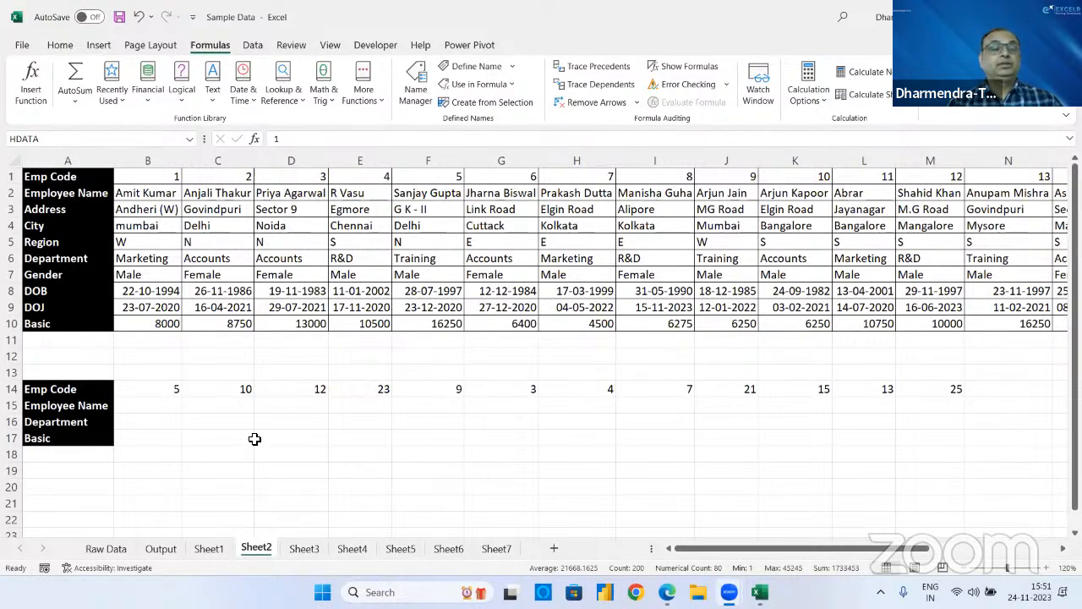
- Enter an HLOOKUP in B15 with lookup value B14, table array HDATA, row index 2 and exact match FALSE
{"action": "left_click", "coordinate": [172, 408]}
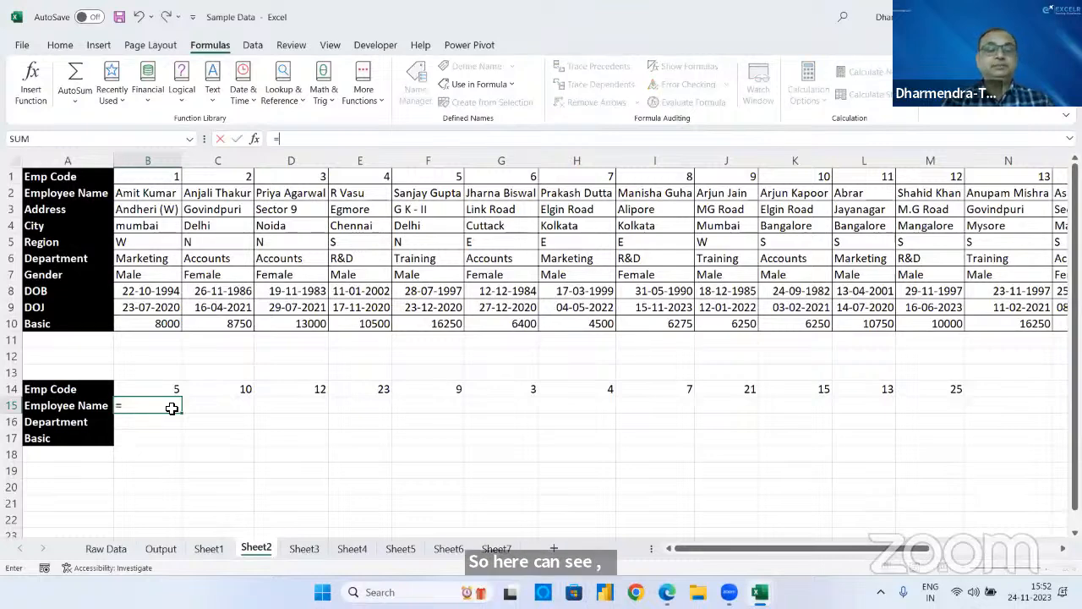
{"action": "type", "text": "=hl"}
{"action": "key", "text": "Tab"}
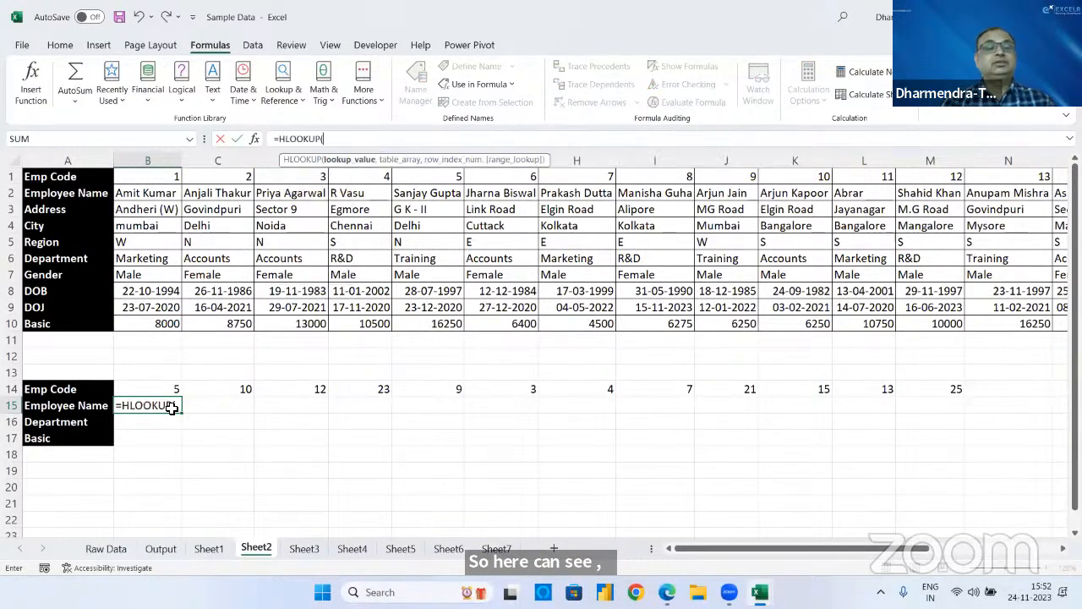
{"action": "left_click", "coordinate": [171, 390]}
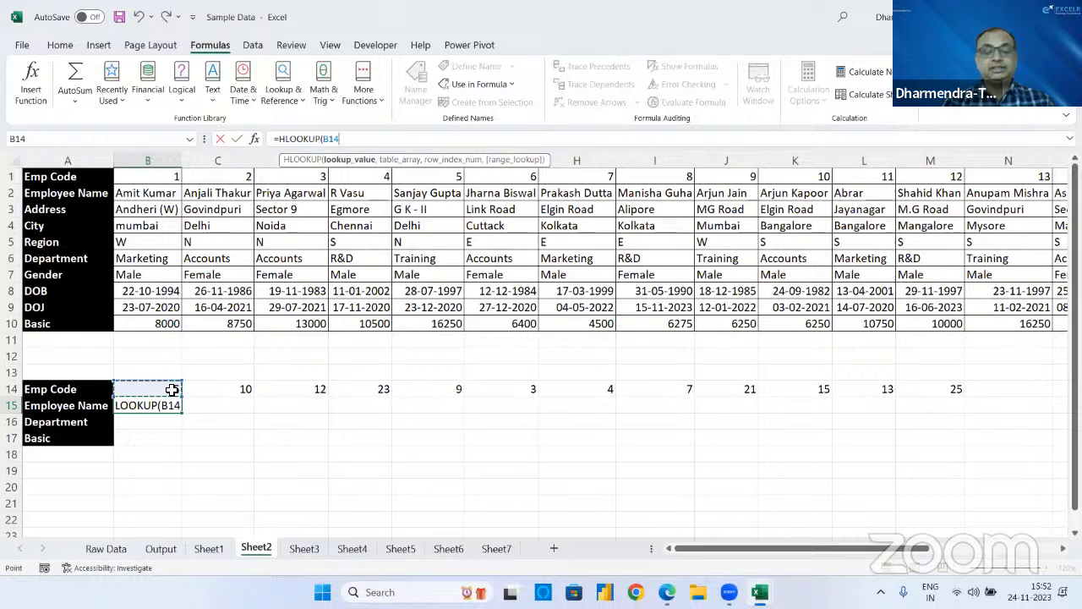
{"action": "type", "text": ",hda"}
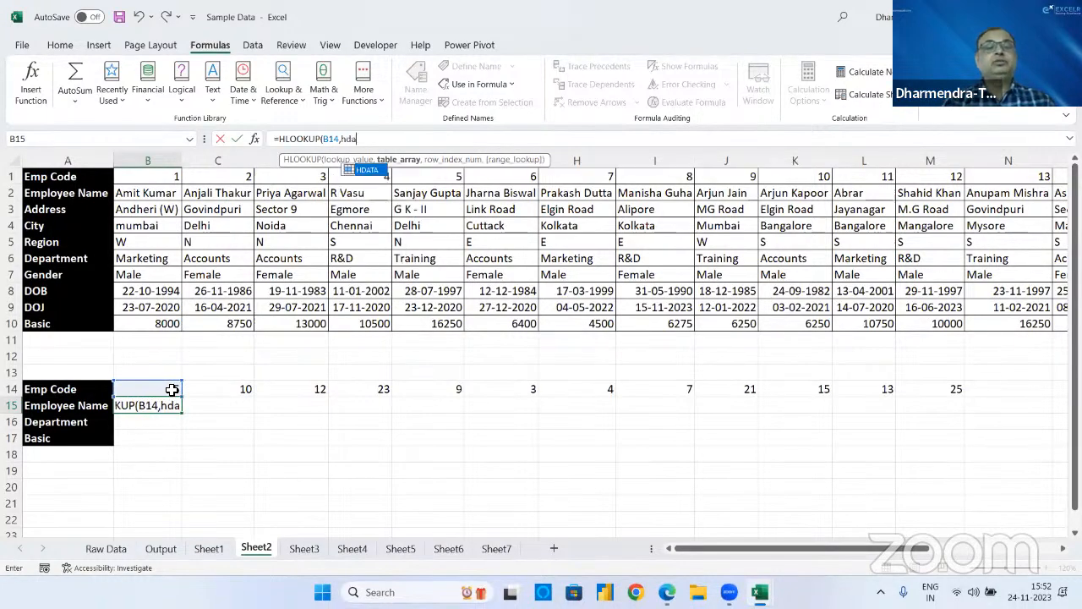
{"action": "key", "text": "Tab"}
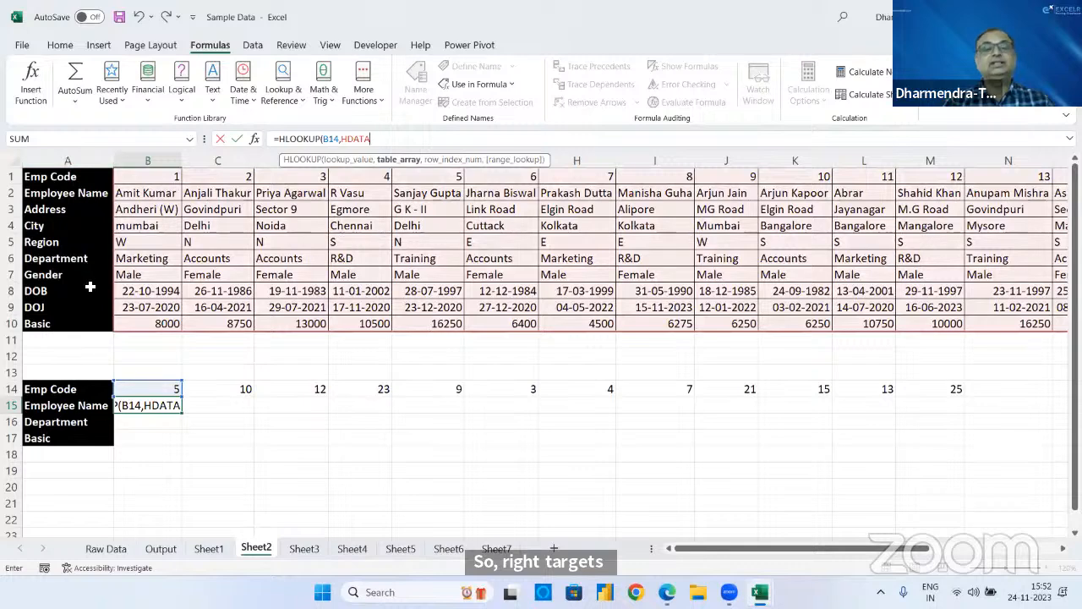
{"action": "type", "text": ","}
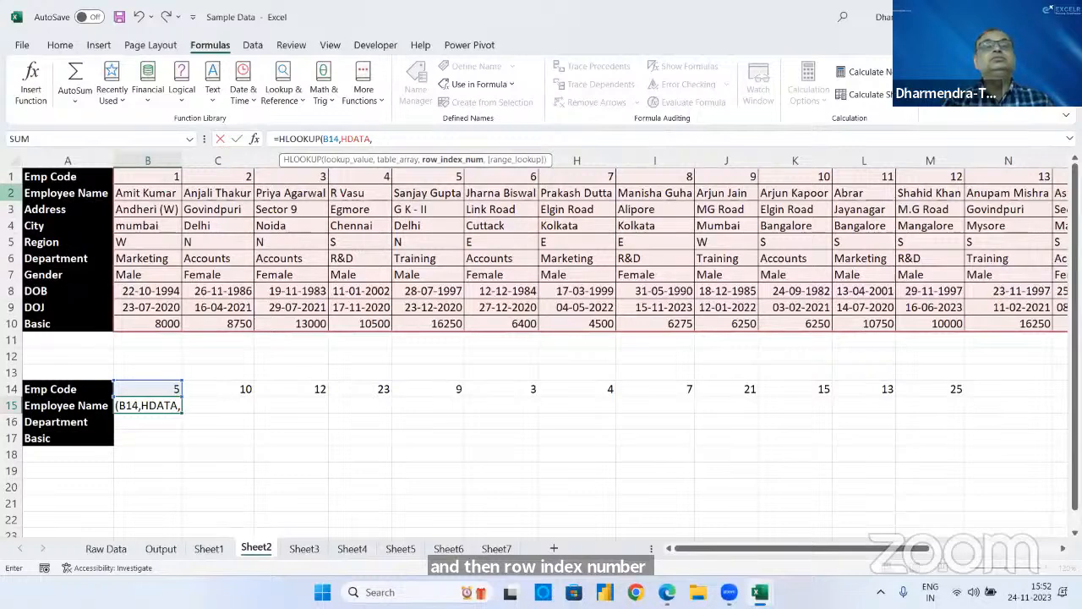
{"action": "type", "text": "2,"}
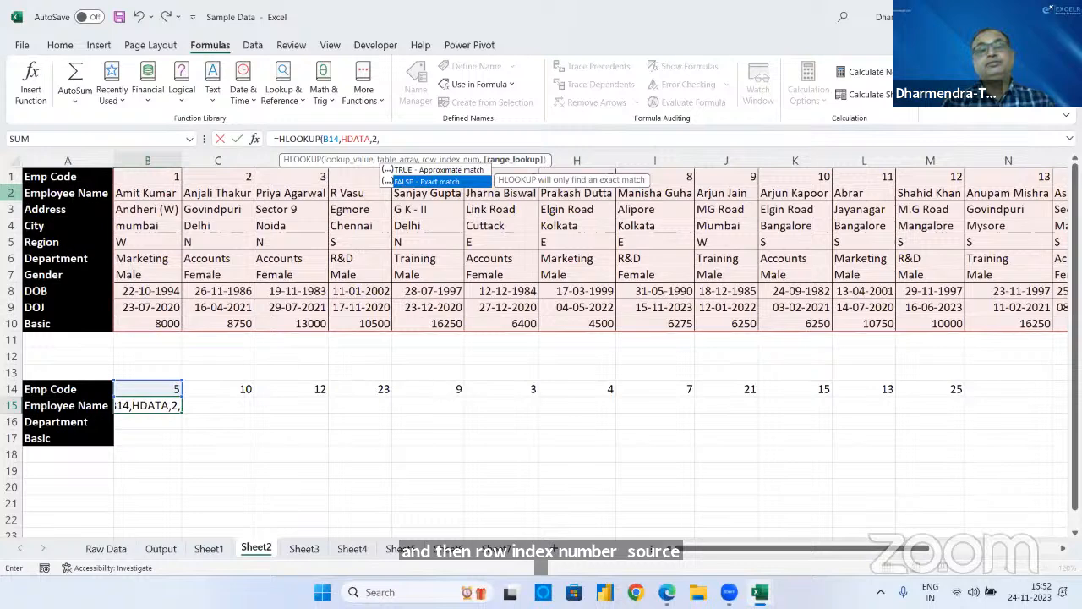
{"action": "key", "text": "Tab"}
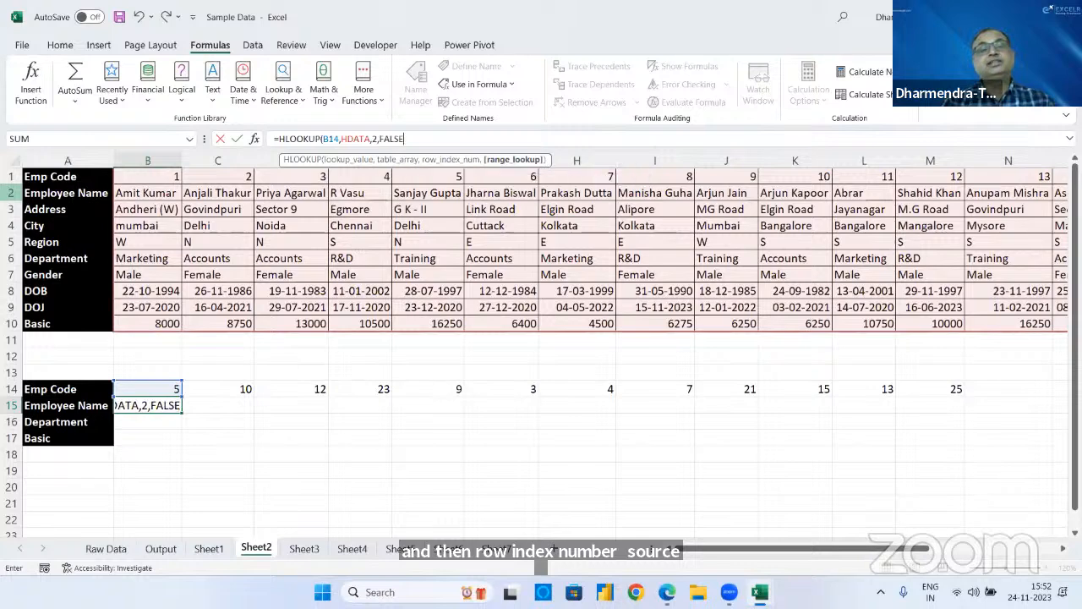
{"action": "key", "text": "Return"}
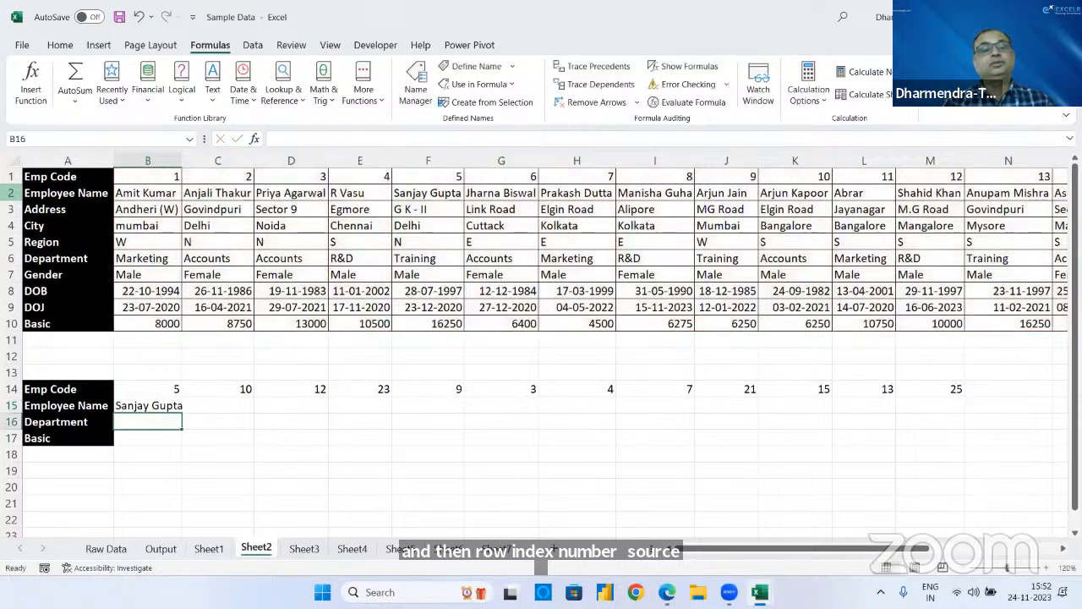
- Wrap the B15 HLOOKUP in IFERROR with " Not Found" as the error value and fill it across to M15
{"action": "left_click", "coordinate": [145, 405]}
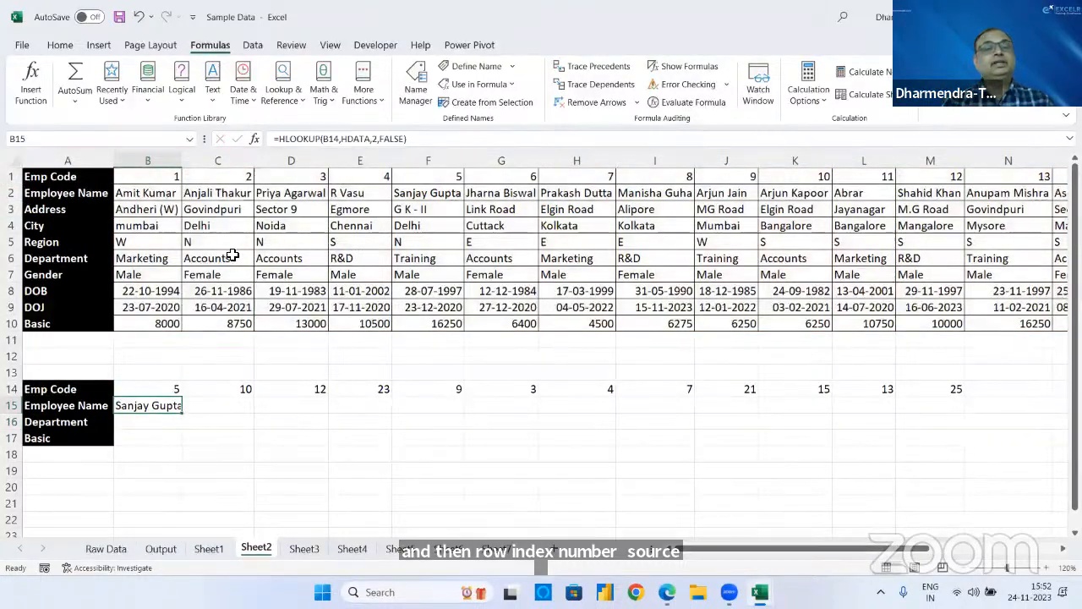
{"action": "left_click", "coordinate": [281, 142]}
{"action": "type", "text": "IFERROR("}
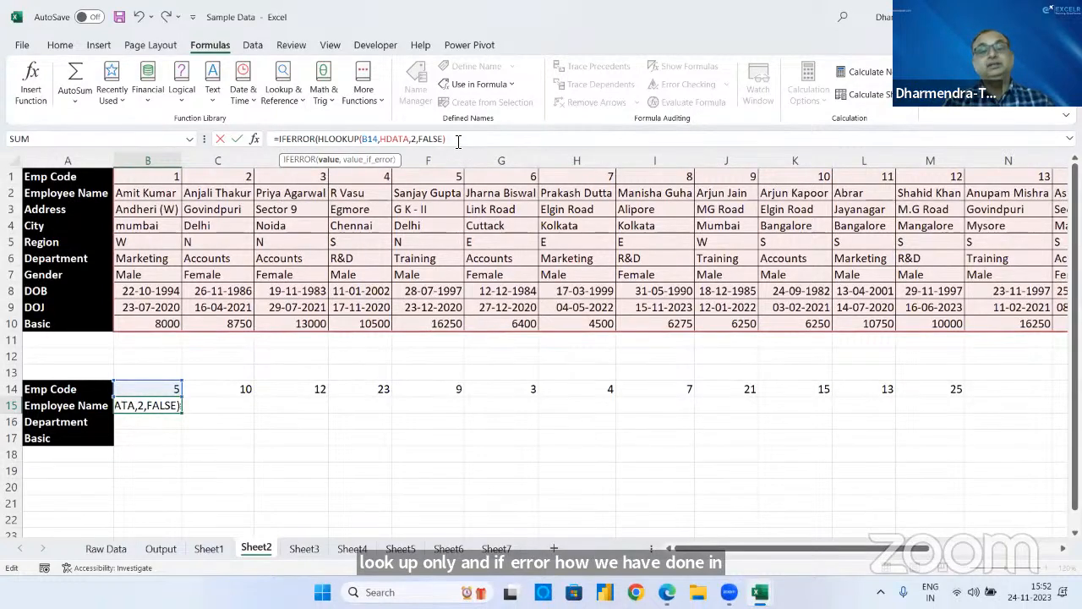
{"action": "type", "text": ",\""}
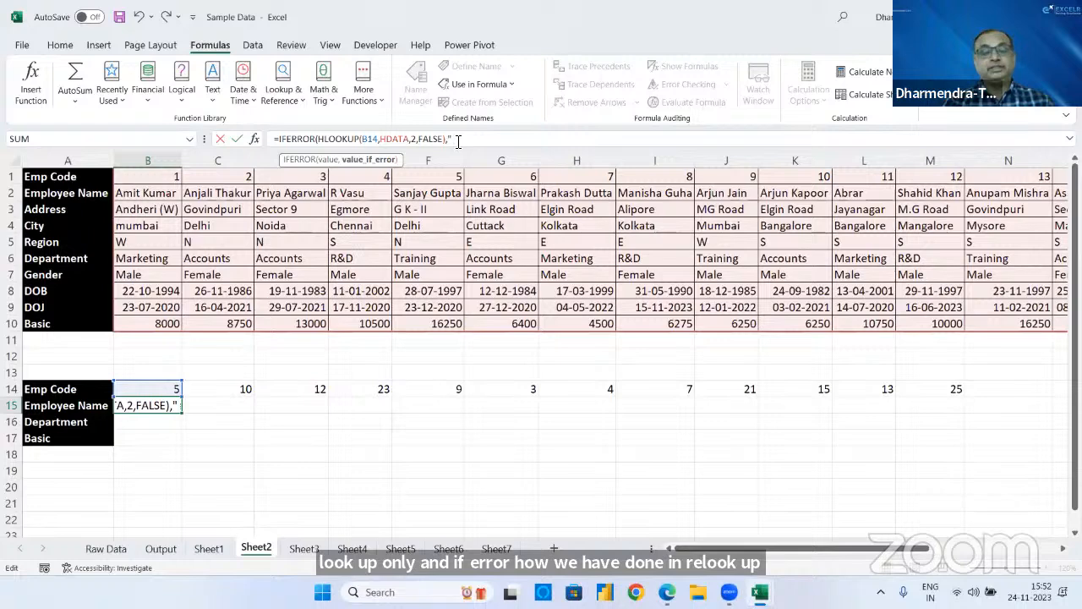
{"action": "type", "text": " Not Fou"}
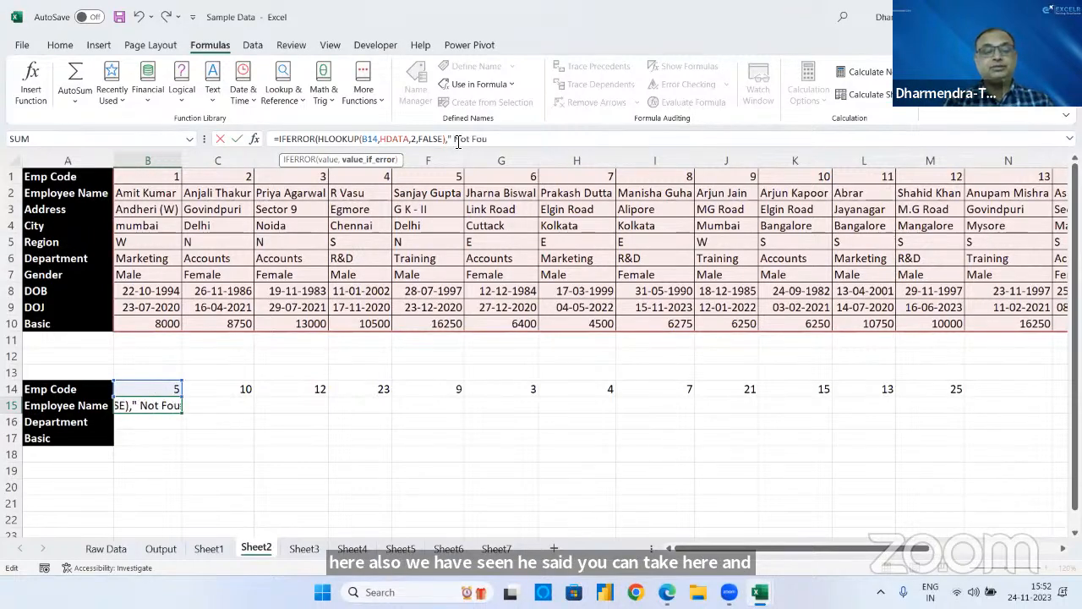
{"action": "type", "text": "nd\")"}
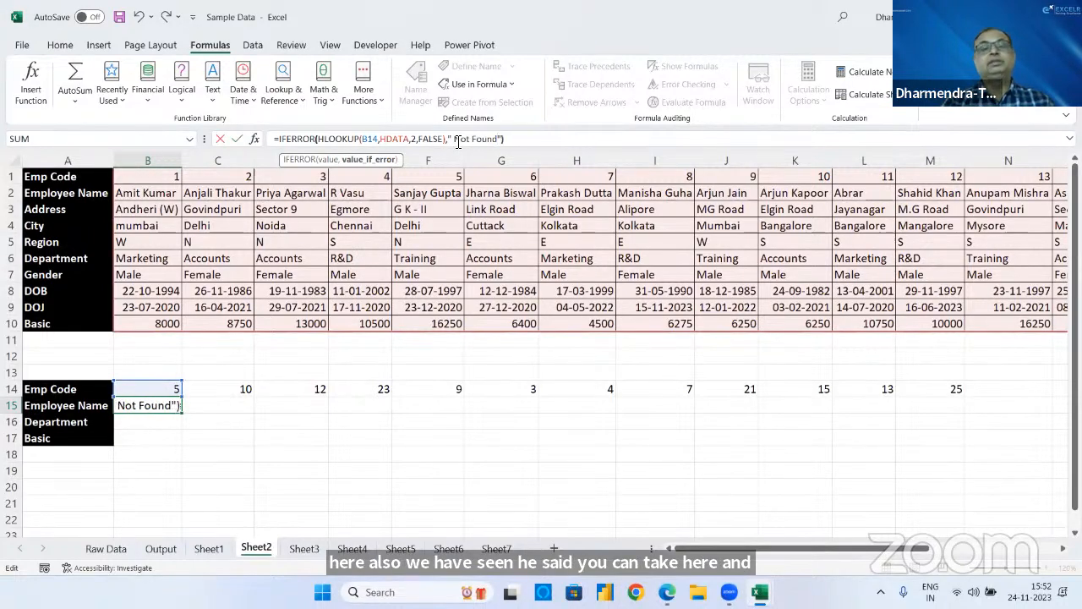
{"action": "key", "text": "Return"}
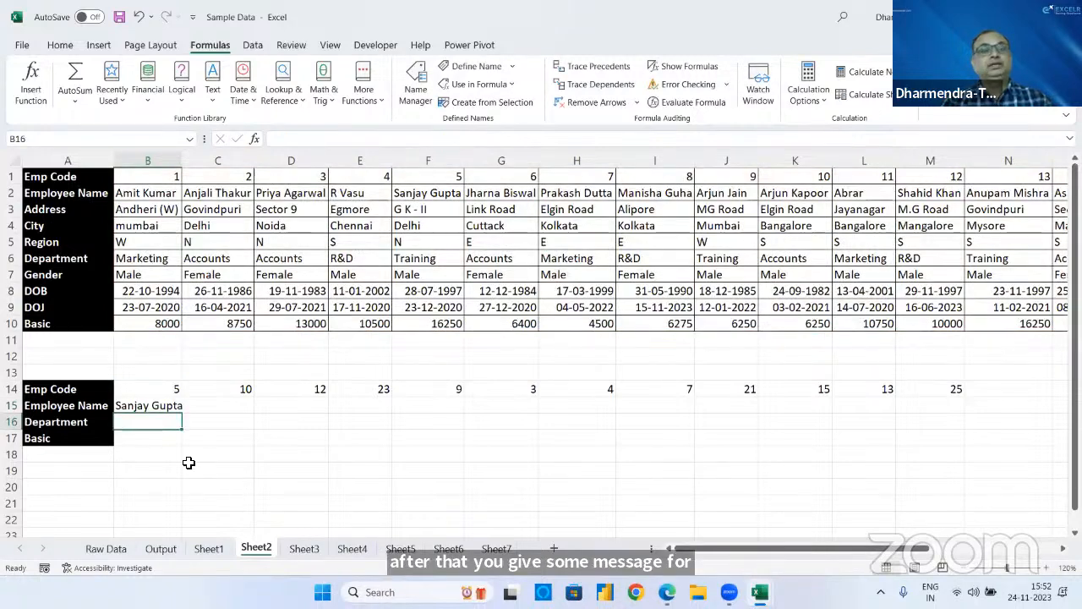
{"action": "left_click", "coordinate": [169, 406]}
{"action": "left_click_drag", "start_coordinate": [181, 414], "coordinate": [1005, 452]}
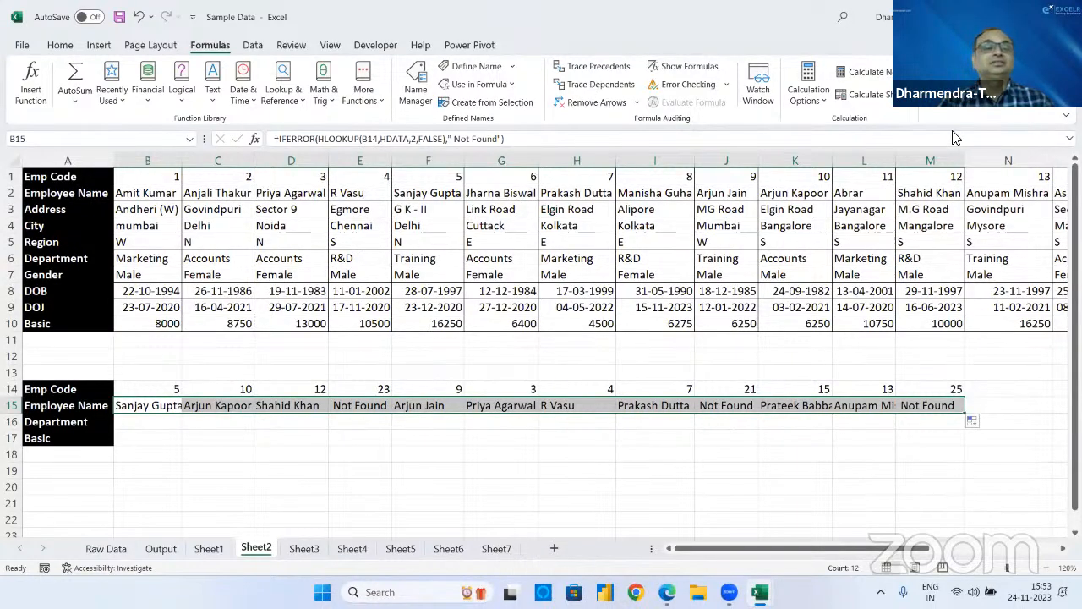
- Compare the Raw Data sheet with the Output sheet, checking the lookup formulas in row 2 for Employee Name and Department
{"action": "left_click", "coordinate": [806, 61]}
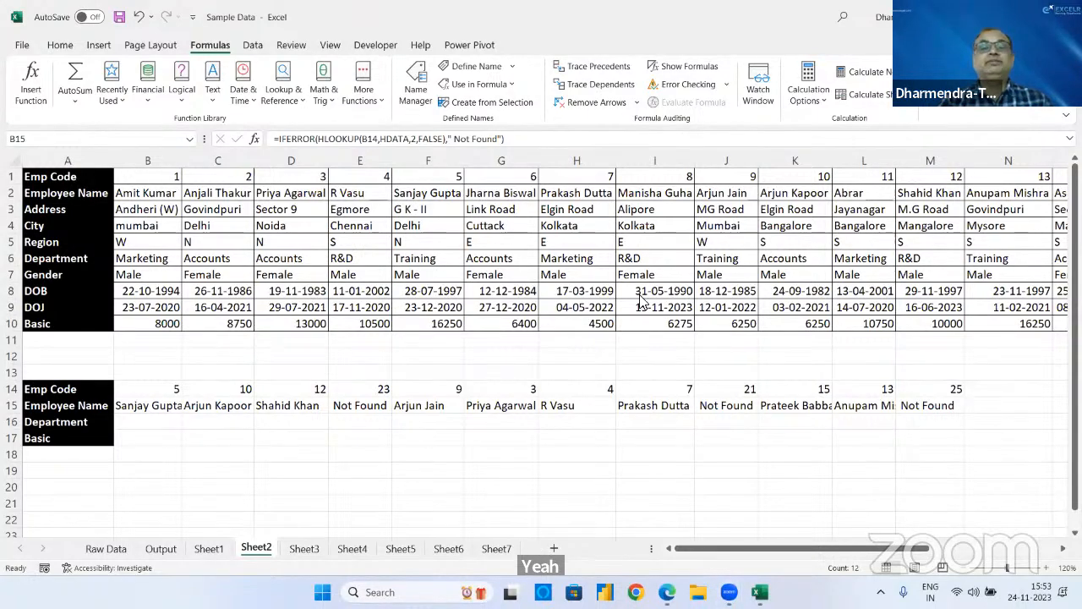
{"action": "left_click", "coordinate": [505, 290]}
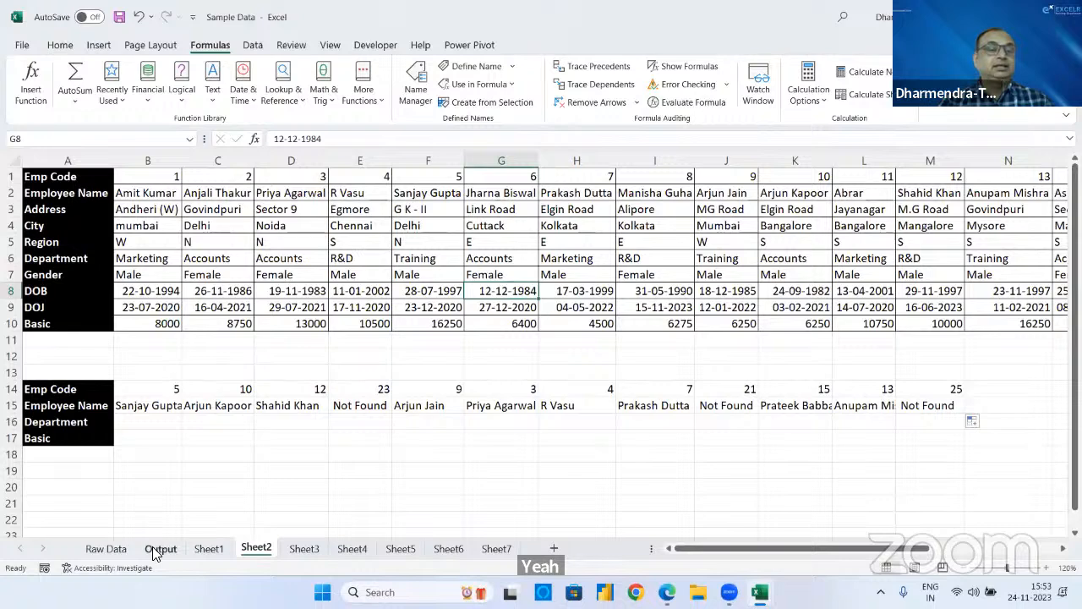
{"action": "left_click", "coordinate": [106, 549]}
{"action": "left_click", "coordinate": [209, 334]}
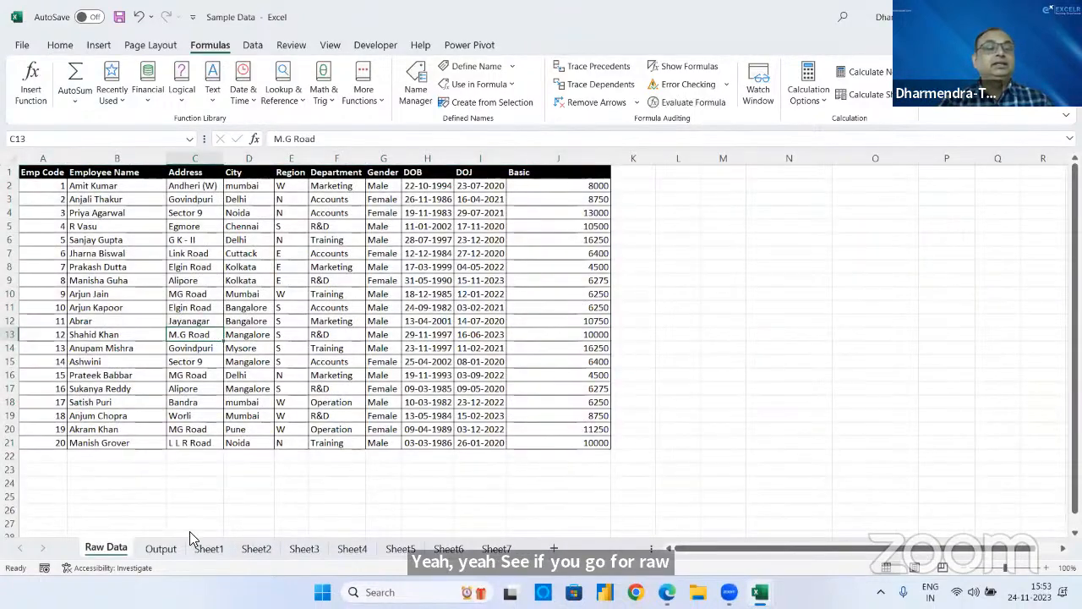
{"action": "left_click", "coordinate": [160, 549]}
{"action": "left_click", "coordinate": [65, 203]}
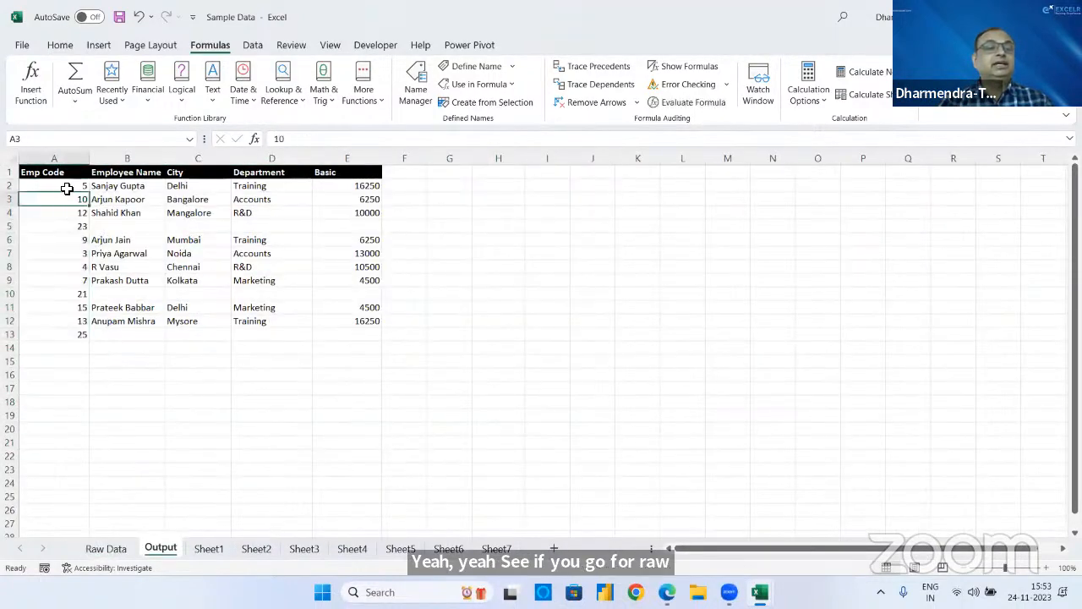
{"action": "left_click", "coordinate": [67, 185]}
{"action": "left_click", "coordinate": [134, 185]}
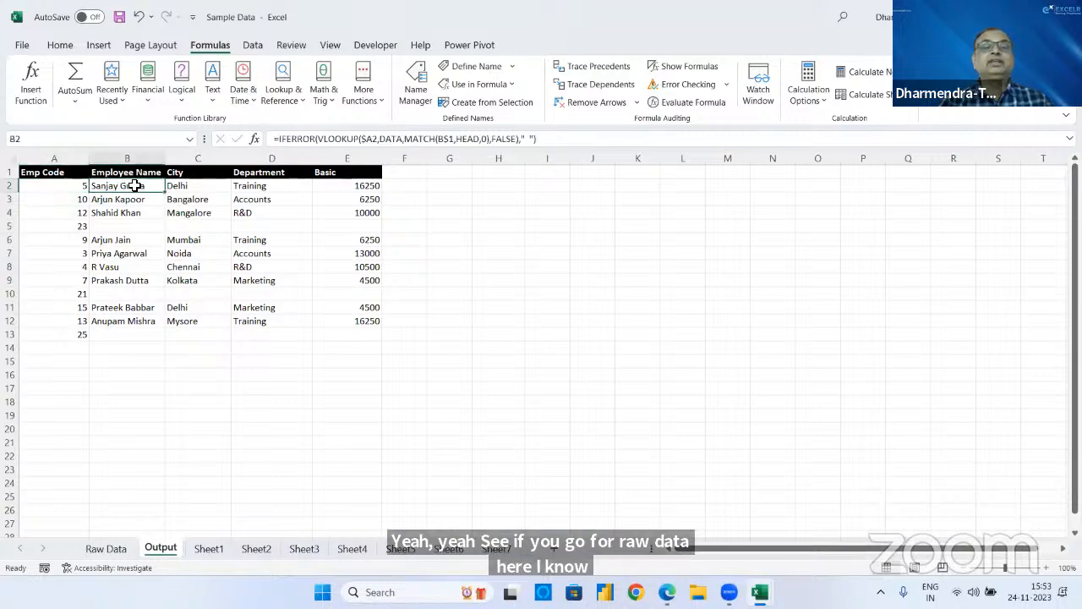
{"action": "left_click", "coordinate": [209, 185]}
{"action": "left_click", "coordinate": [240, 186]}
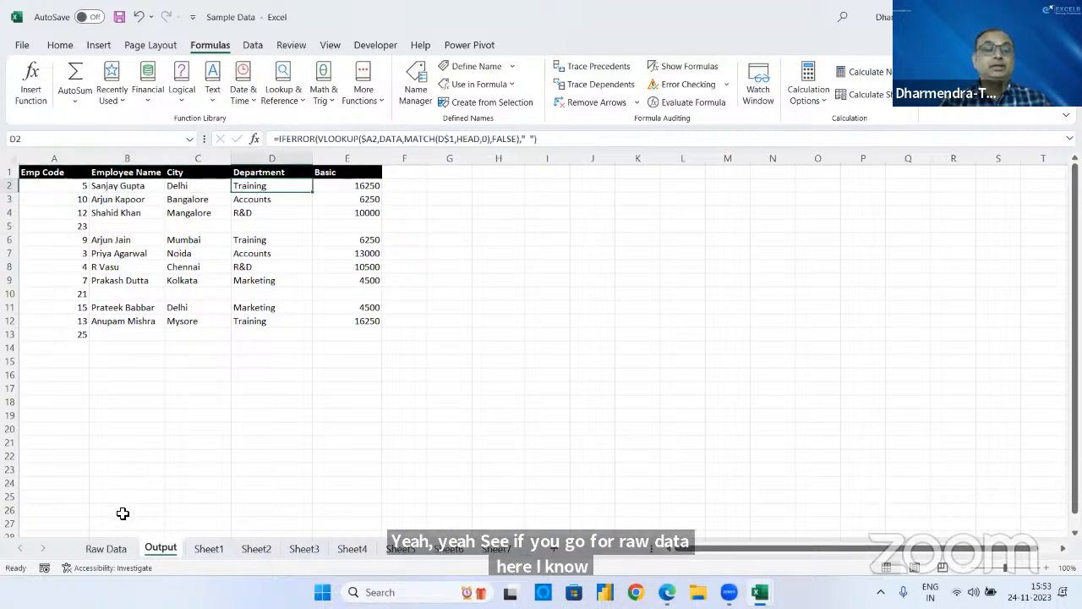
{"action": "left_click", "coordinate": [109, 550]}
{"action": "left_click", "coordinate": [105, 296]}
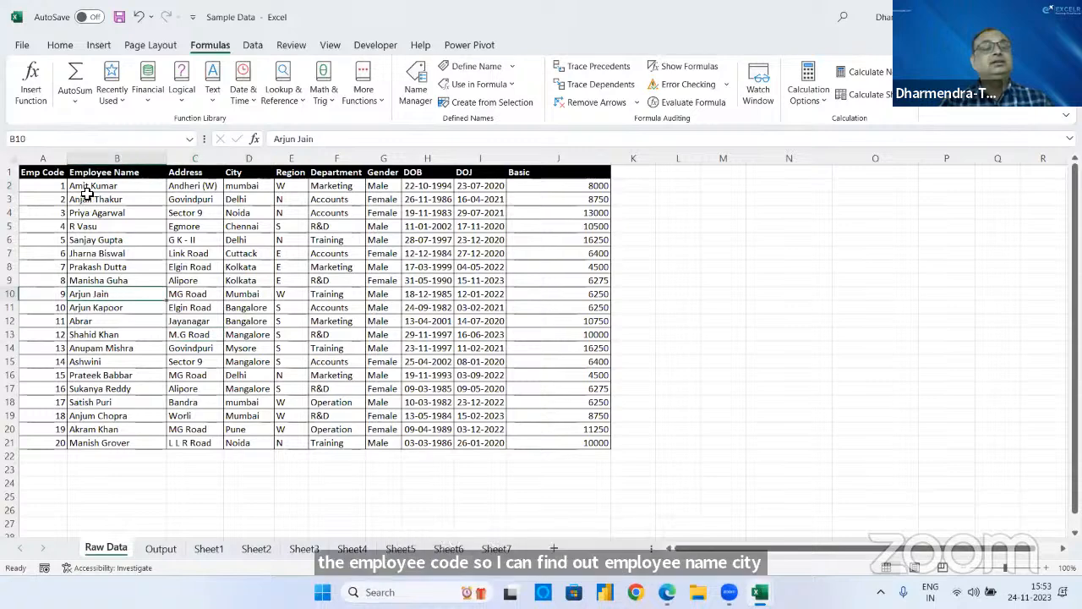
{"action": "left_click_drag", "start_coordinate": [73, 186], "coordinate": [135, 226]}
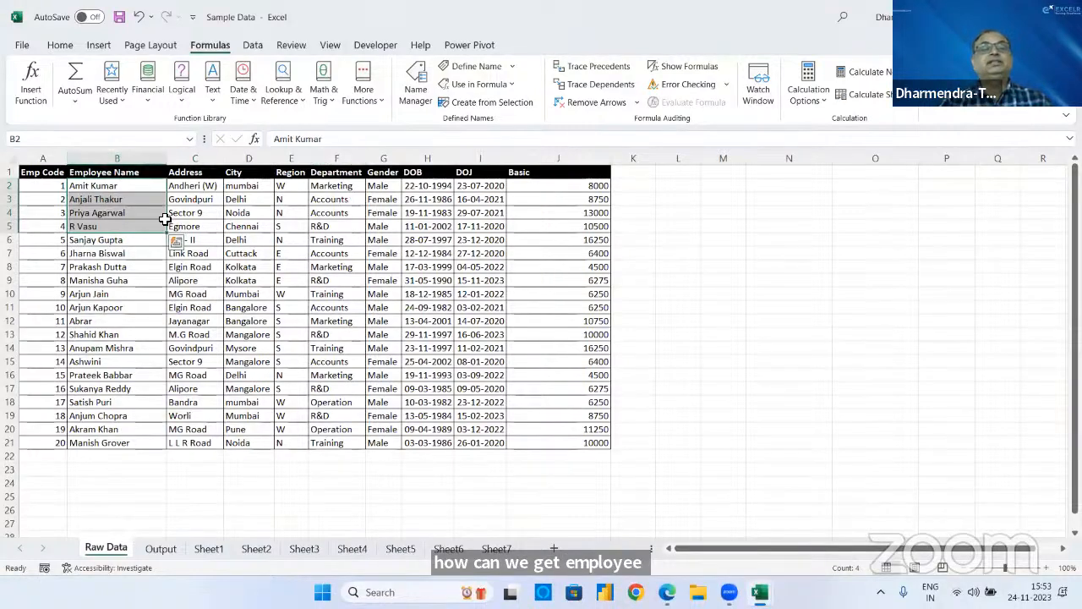
{"action": "left_click", "coordinate": [485, 72]}
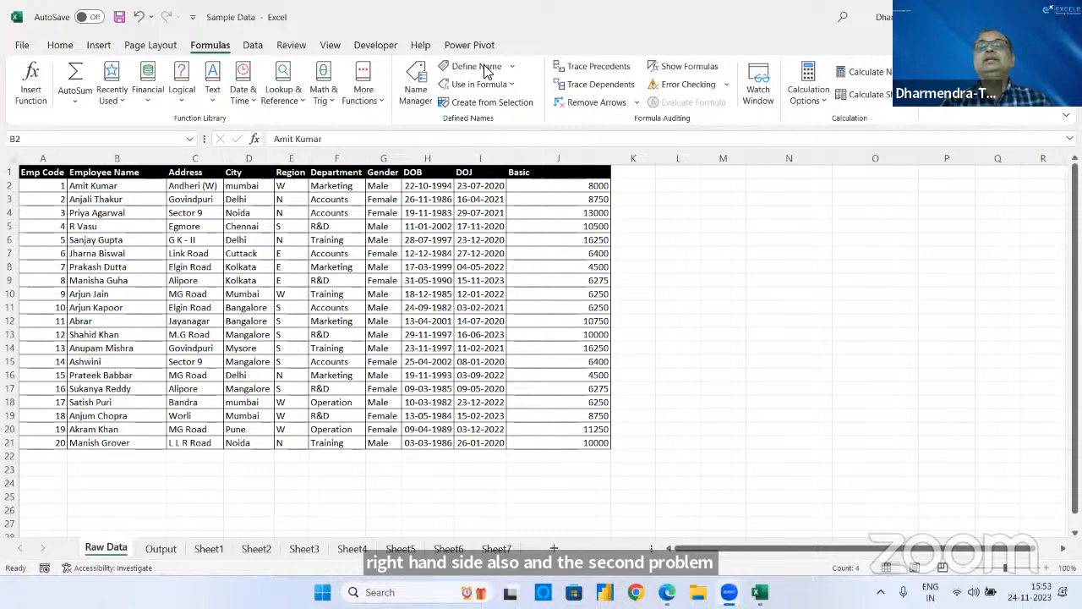
{"action": "key", "text": "shift+Down"}
{"action": "key", "text": "shift+Down"}
{"action": "key", "text": "shift+Down"}
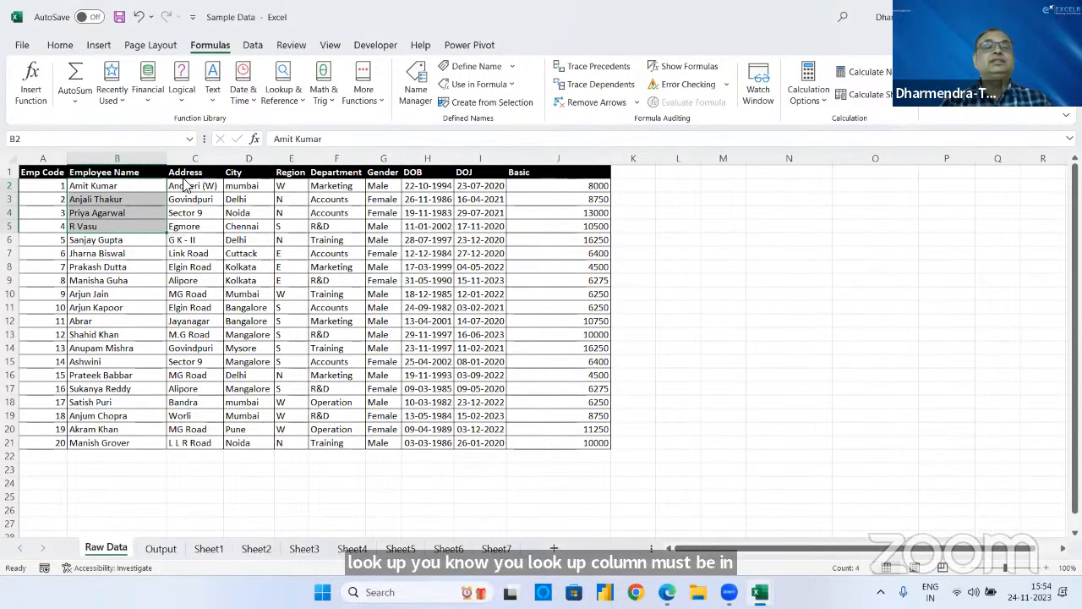
{"action": "left_click", "coordinate": [353, 74]}
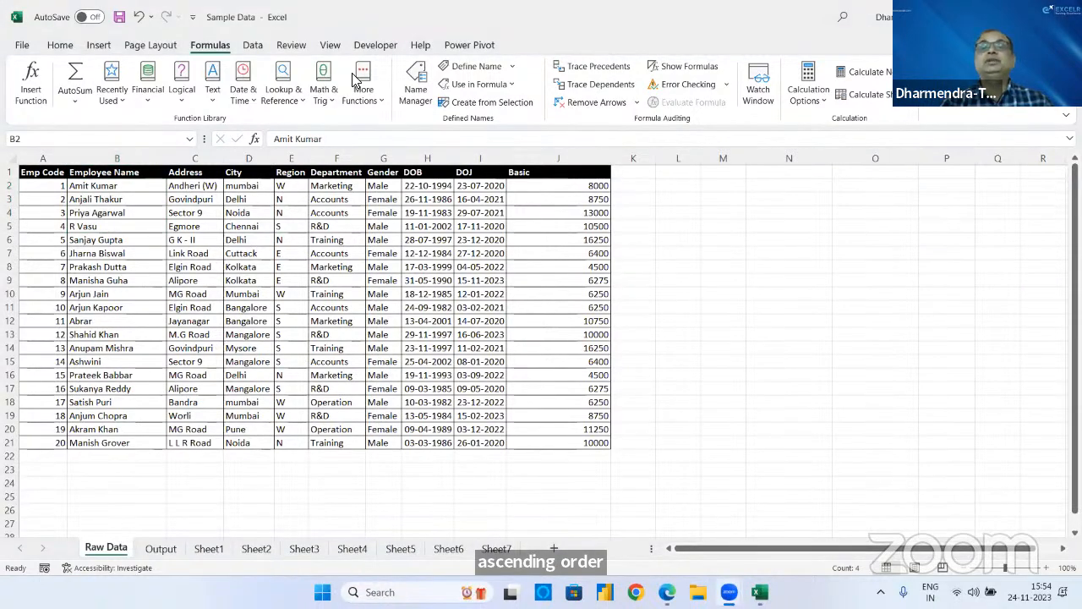
{"action": "left_click", "coordinate": [710, 251]}
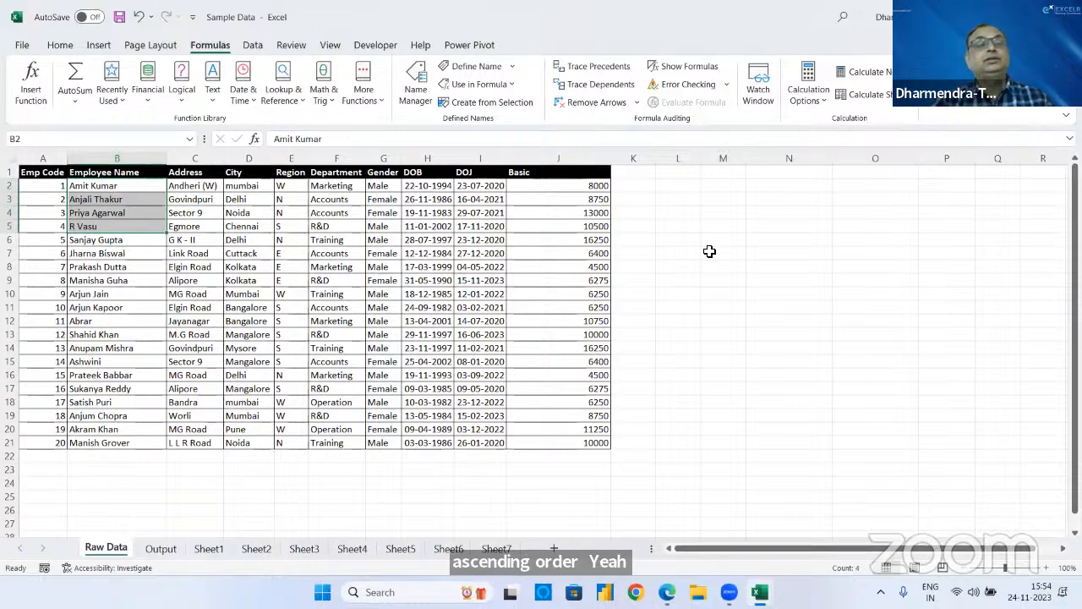
{"action": "left_click", "coordinate": [552, 306]}
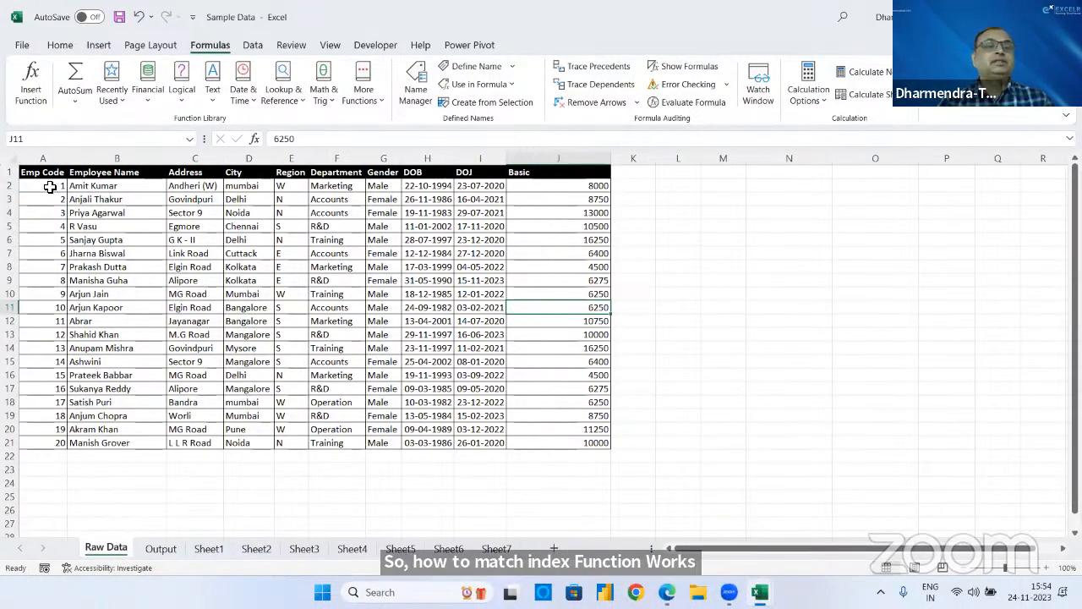
- Mark the DATA range A2:J21, the names column and row 12 up to its City with red pen strokes, and erase them
{"action": "left_click_drag", "start_coordinate": [46, 186], "coordinate": [592, 361]}
{"action": "left_click_drag", "start_coordinate": [643, 415], "coordinate": [592, 447]}
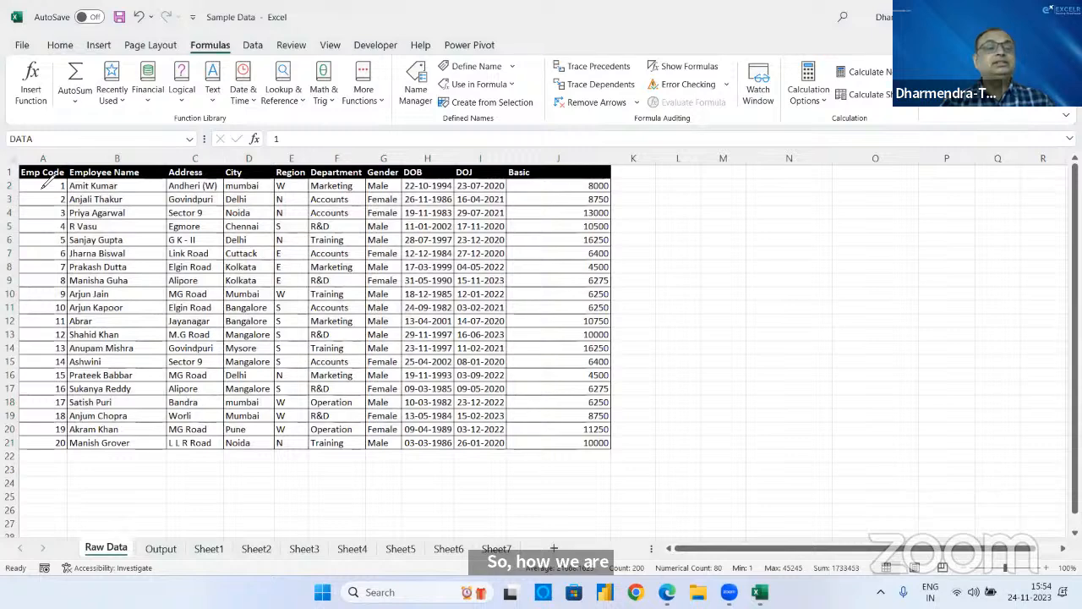
{"action": "mouse_move", "coordinate": [40, 181]}
{"action": "left_mouse_down"}
{"action": "mouse_move", "coordinate": [52, 457]}
{"action": "mouse_move", "coordinate": [289, 492]}
{"action": "mouse_move", "coordinate": [599, 487]}
{"action": "mouse_move", "coordinate": [647, 470]}
{"action": "left_mouse_up"}
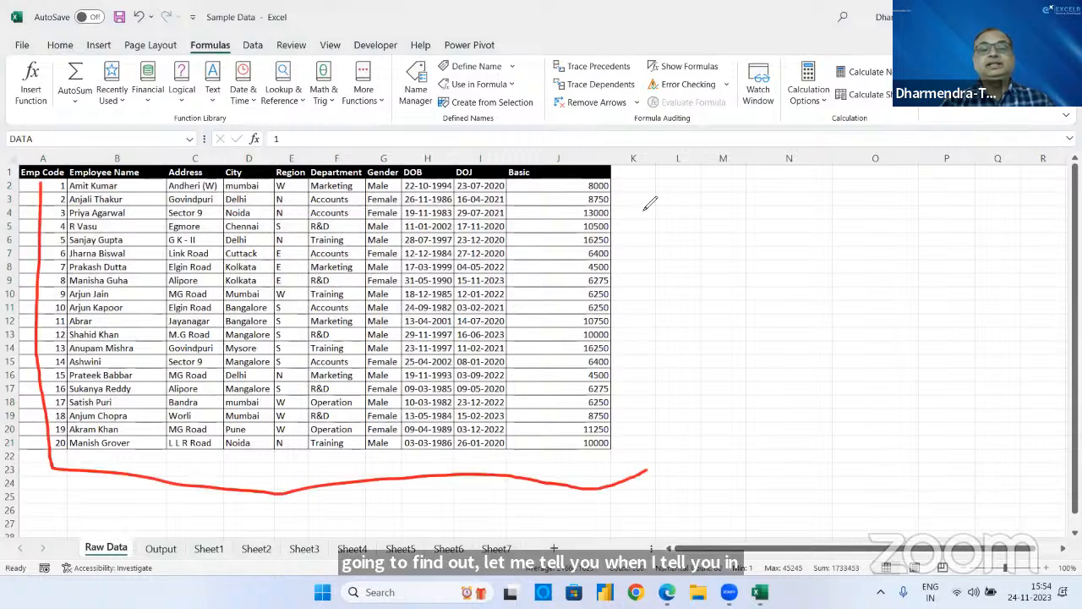
{"action": "mouse_move", "coordinate": [649, 202]}
{"action": "left_mouse_down"}
{"action": "mouse_move", "coordinate": [634, 160]}
{"action": "mouse_move", "coordinate": [439, 188]}
{"action": "mouse_move", "coordinate": [212, 166]}
{"action": "mouse_move", "coordinate": [49, 182]}
{"action": "left_mouse_up"}
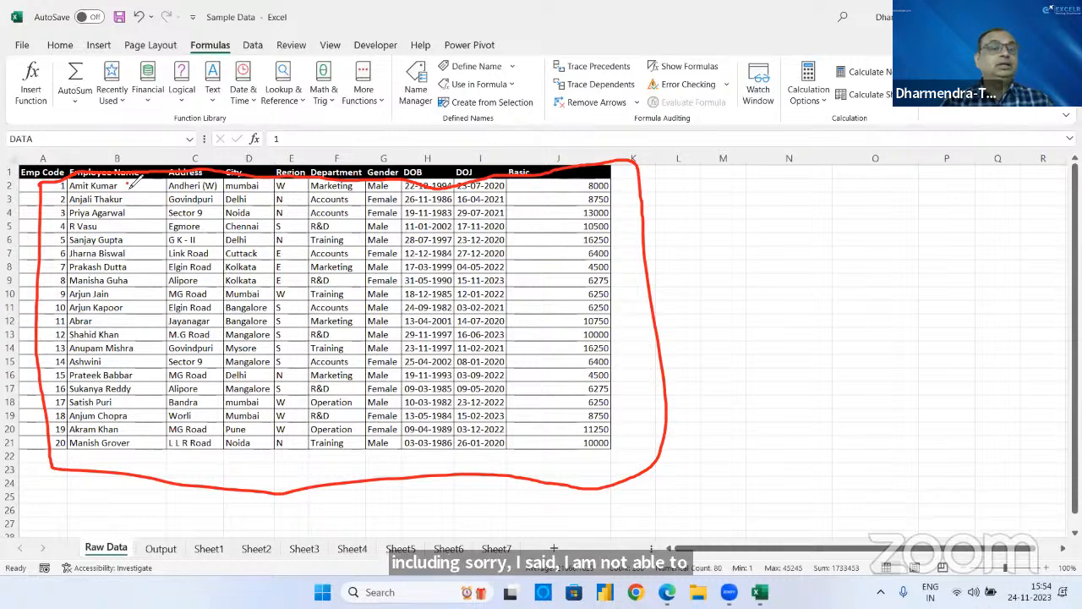
{"action": "left_click_drag", "start_coordinate": [129, 179], "coordinate": [131, 322]}
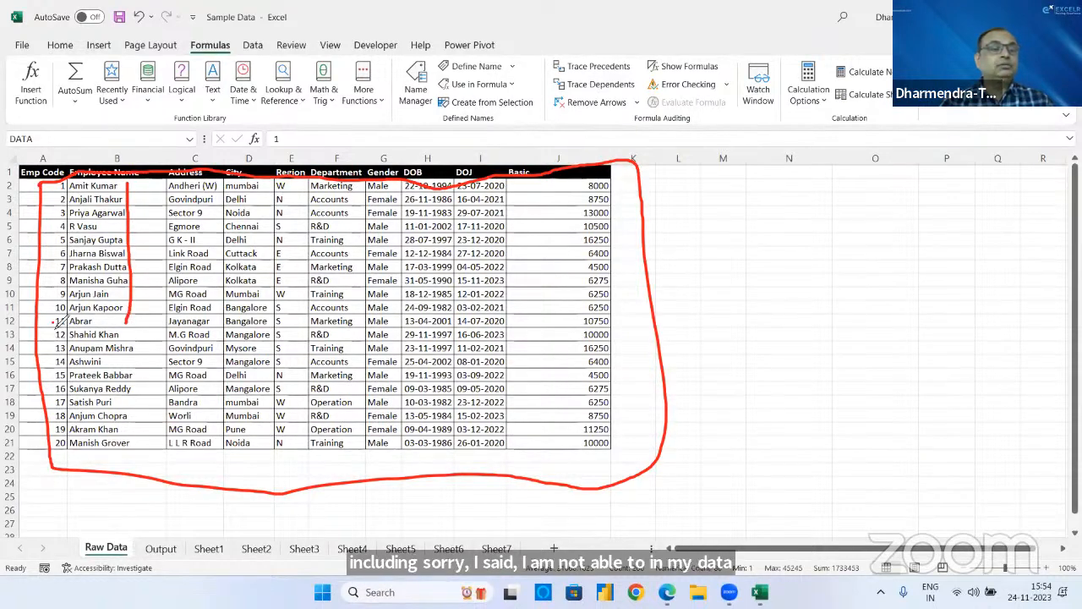
{"action": "mouse_move", "coordinate": [52, 322]}
{"action": "left_mouse_down"}
{"action": "mouse_move", "coordinate": [200, 313]}
{"action": "mouse_move", "coordinate": [279, 328]}
{"action": "mouse_move", "coordinate": [277, 309]}
{"action": "mouse_move", "coordinate": [227, 313]}
{"action": "left_mouse_up"}
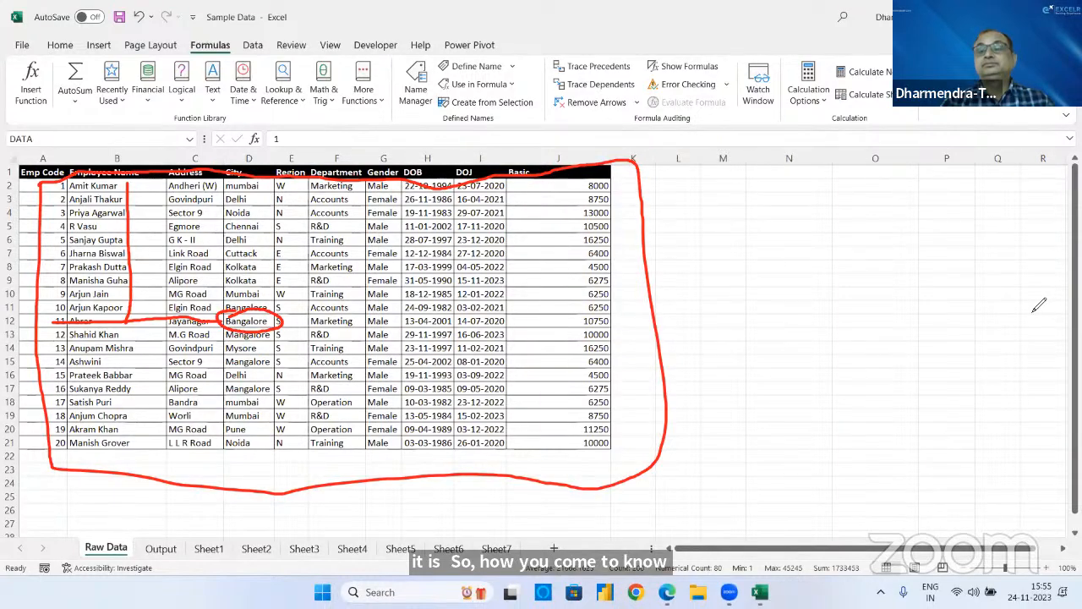
{"action": "key", "text": "e"}
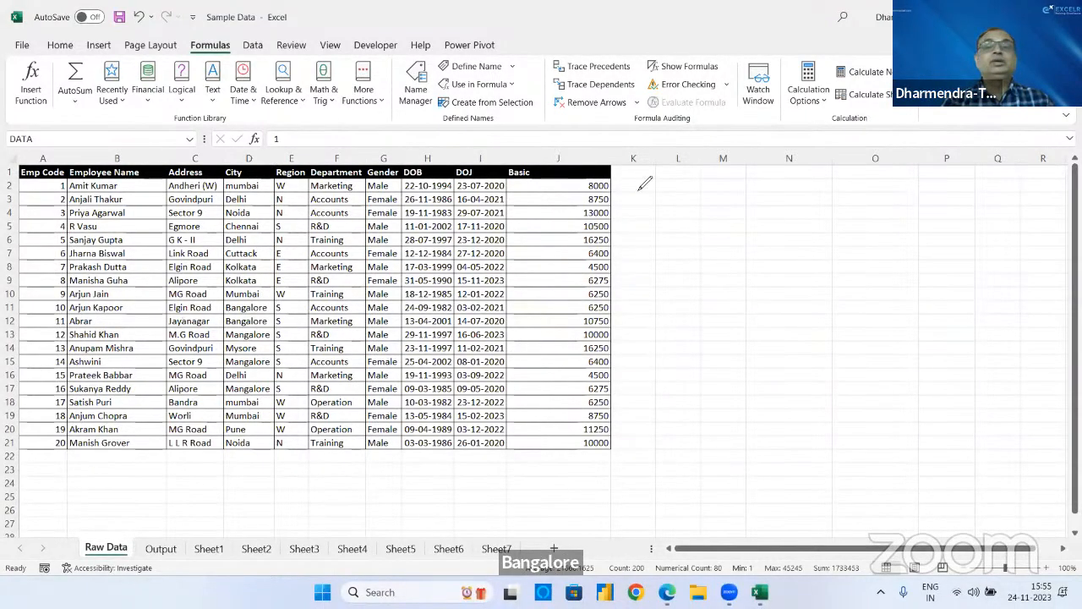
{"action": "left_click", "coordinate": [713, 253]}
- Copy the Employee Name header from B1 to N3 on the Raw Data sheet
{"action": "left_click", "coordinate": [126, 173]}
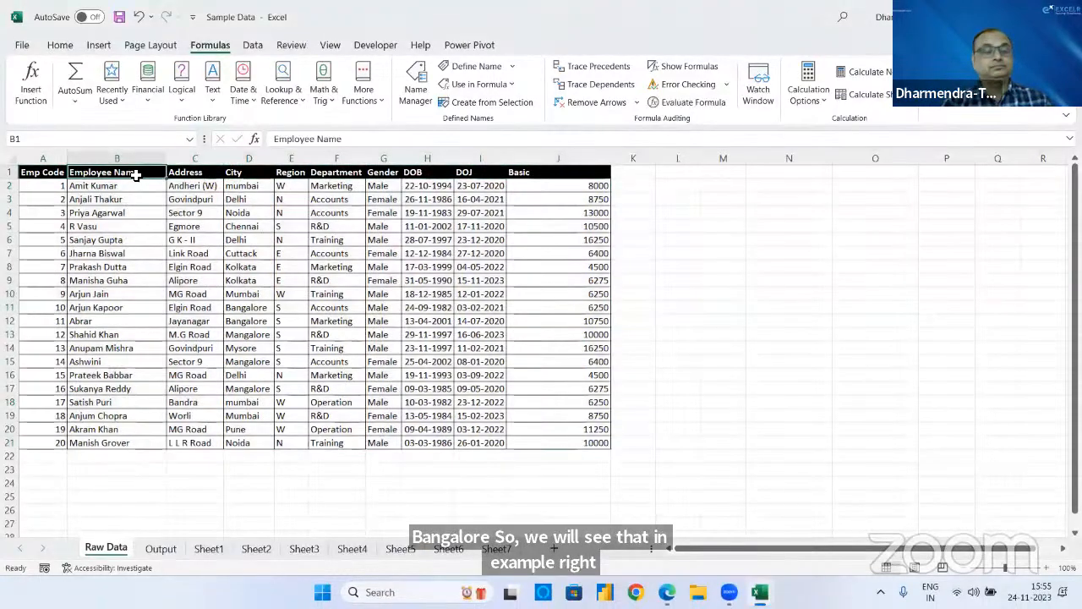
{"action": "key", "text": "ctrl+c"}
{"action": "left_click", "coordinate": [794, 199]}
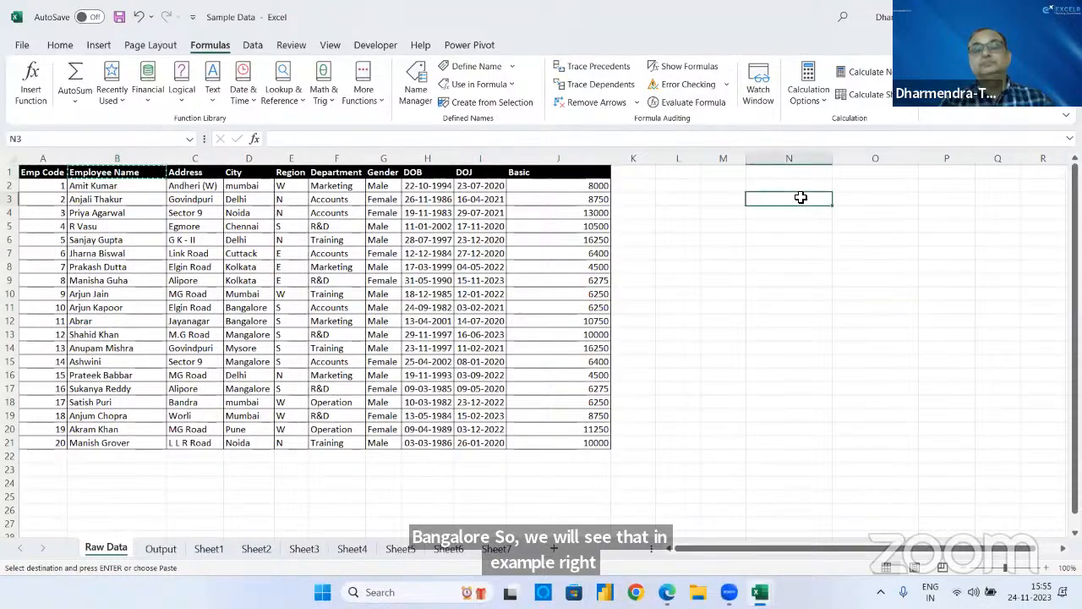
{"action": "key", "text": "ctrl+v"}
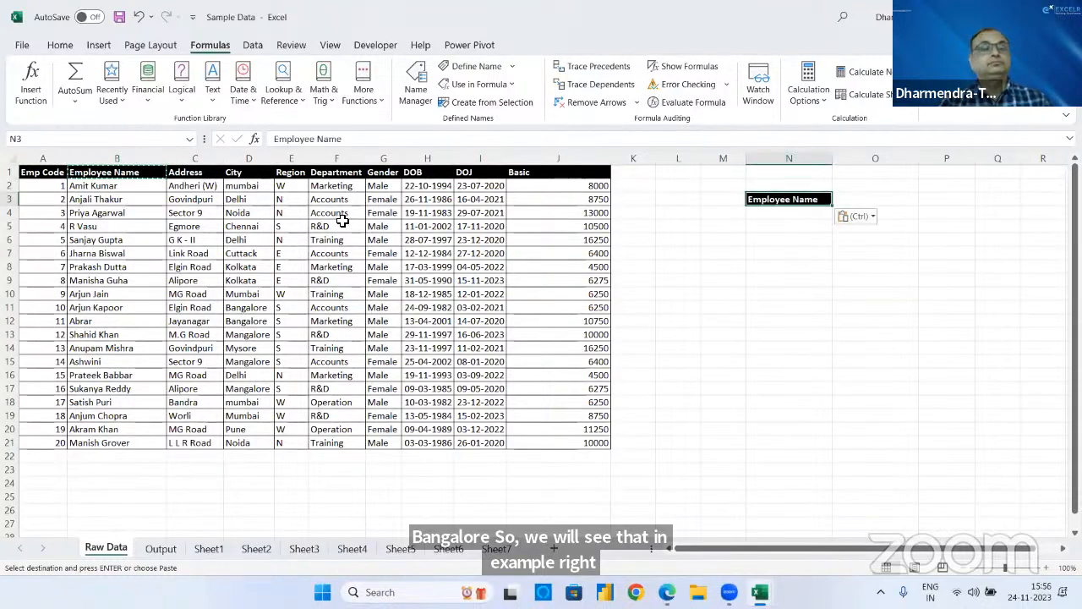
{"action": "key", "text": "Escape"}
- Copy the six employee names in B6, B10, B13, B16, B19 and B21 into N4:N9 under the Employee Name header
{"action": "left_click", "coordinate": [95, 240]}
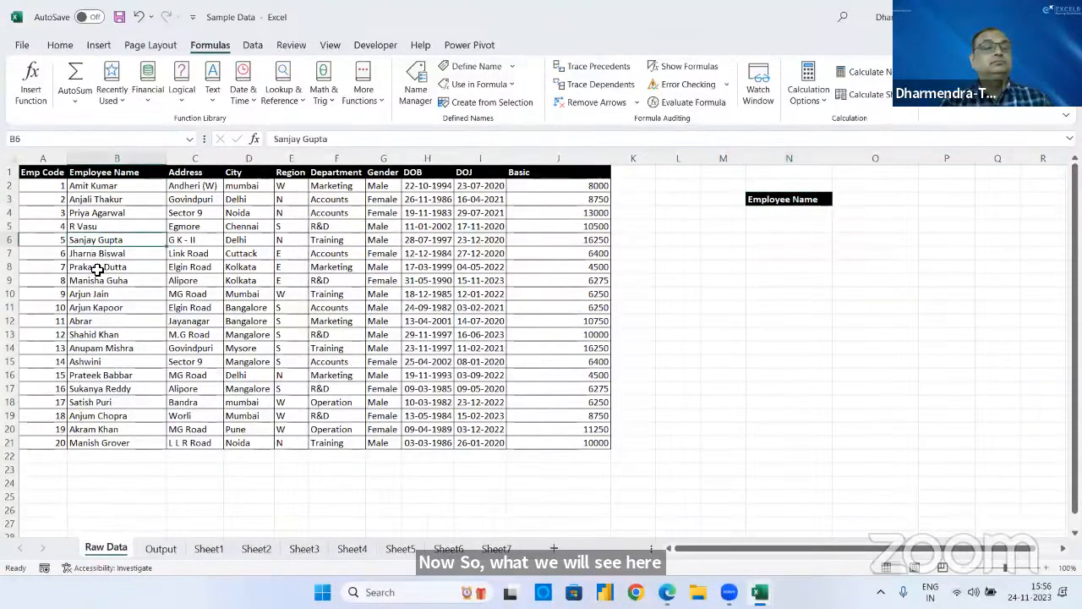
{"action": "left_click", "coordinate": [96, 294], "text": "ctrl"}
{"action": "left_click", "coordinate": [95, 334], "text": "ctrl"}
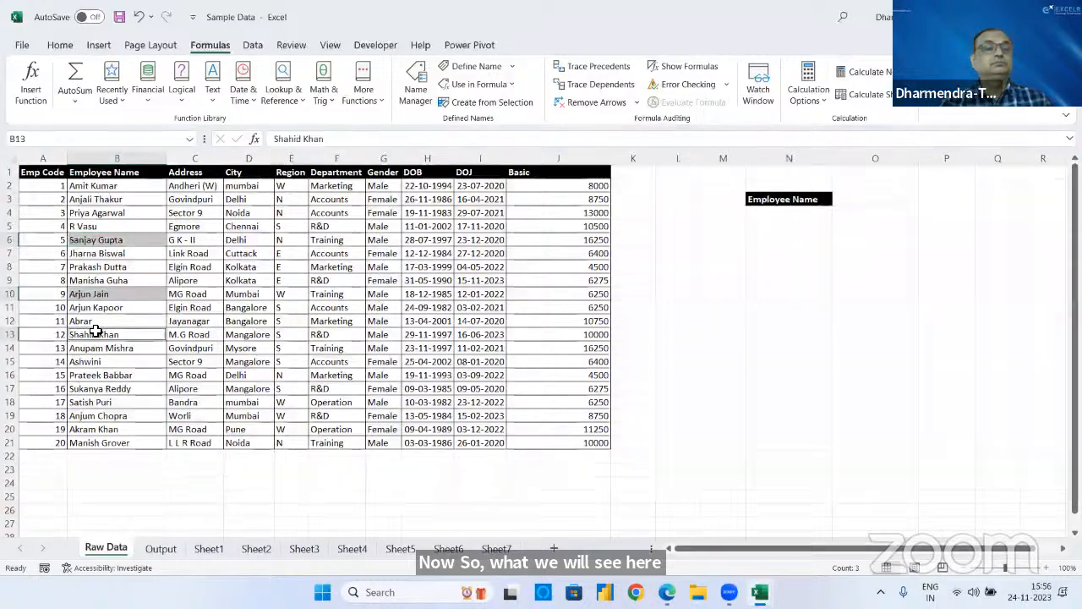
{"action": "left_click", "coordinate": [89, 374], "text": "ctrl"}
{"action": "left_click", "coordinate": [90, 415], "text": "ctrl"}
{"action": "left_click", "coordinate": [89, 443], "text": "ctrl"}
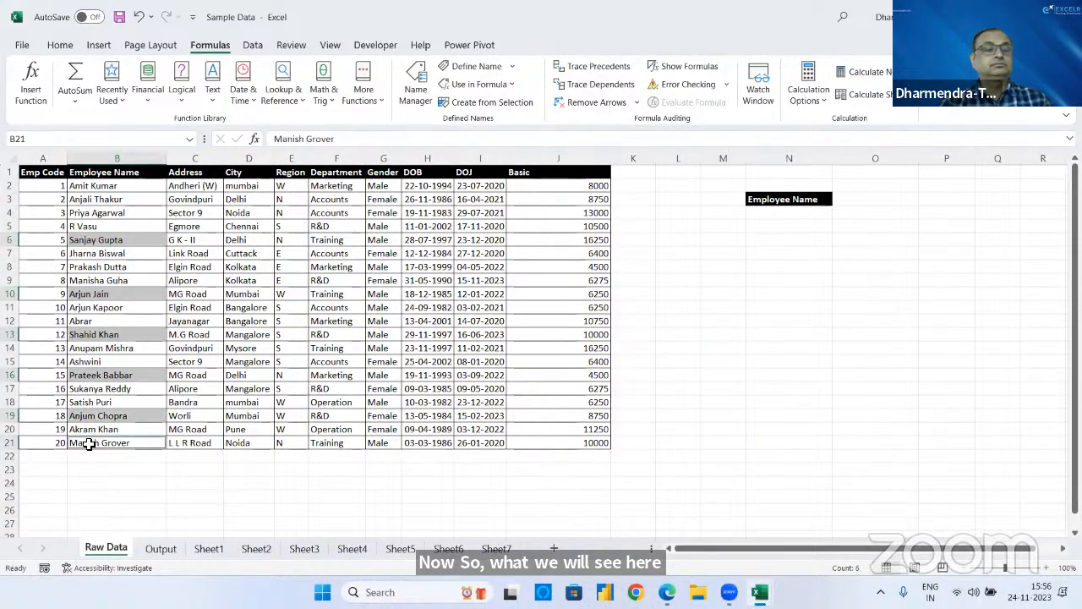
{"action": "key", "text": "ctrl+c"}
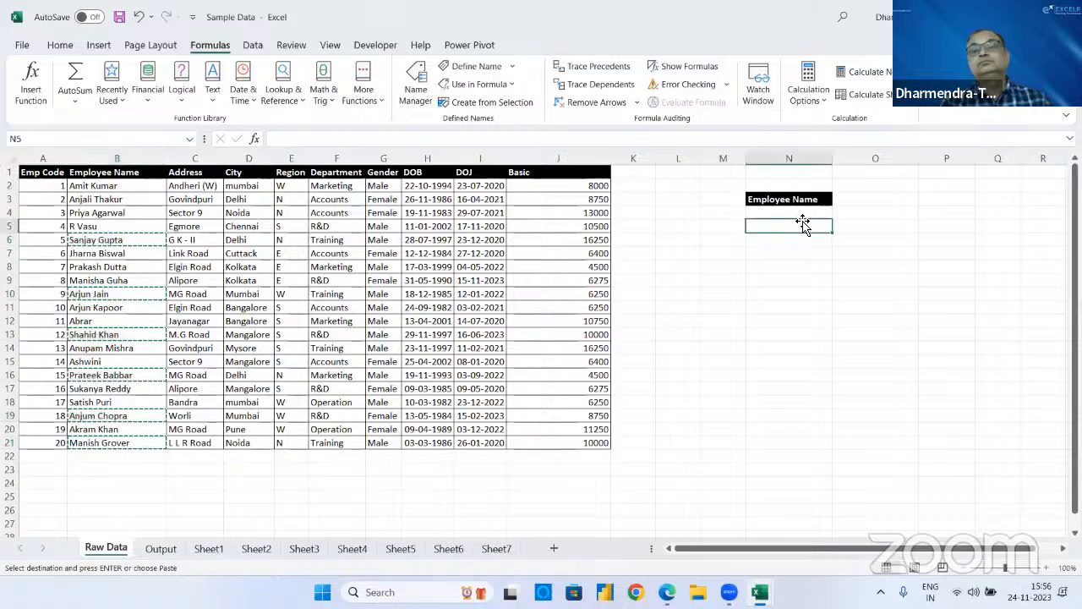
{"action": "left_click", "coordinate": [801, 222]}
{"action": "left_click", "coordinate": [801, 213]}
{"action": "key", "text": "ctrl+v"}
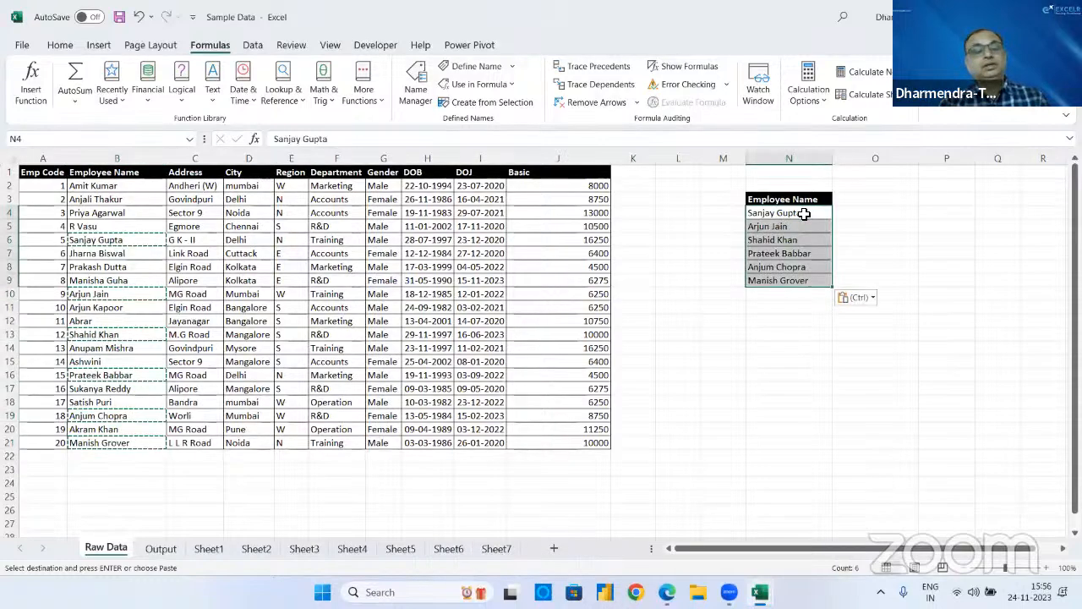
{"action": "key", "text": "Escape"}
- Widen column M and copy the Emp Code, City, Department and Basic headers from row 1 into M2:P2
{"action": "left_click", "coordinate": [819, 201]}
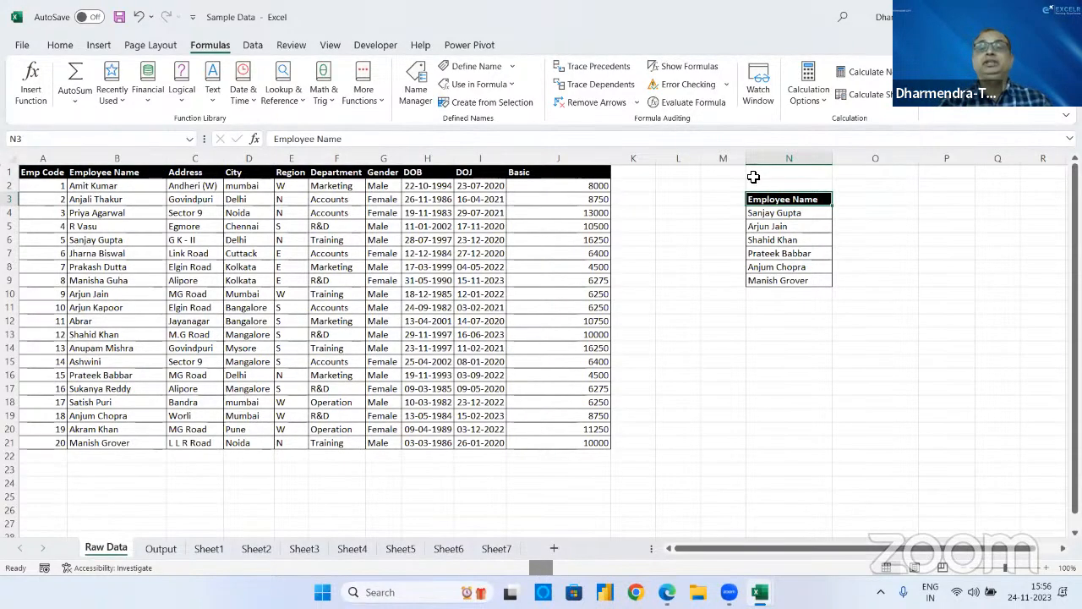
{"action": "left_click_drag", "start_coordinate": [745, 159], "coordinate": [766, 159]}
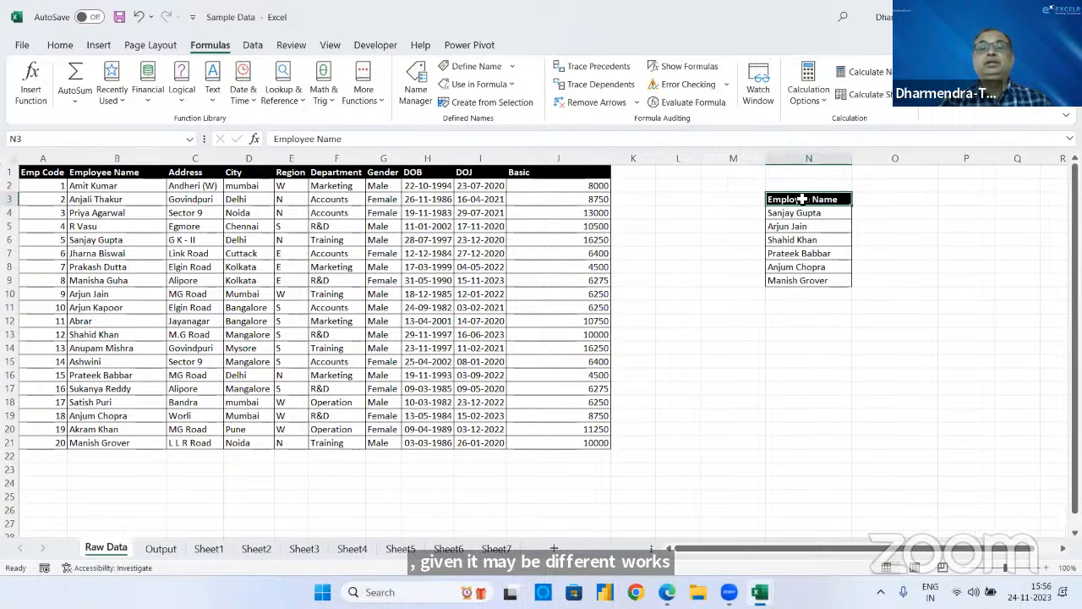
{"action": "left_click", "coordinate": [59, 174]}
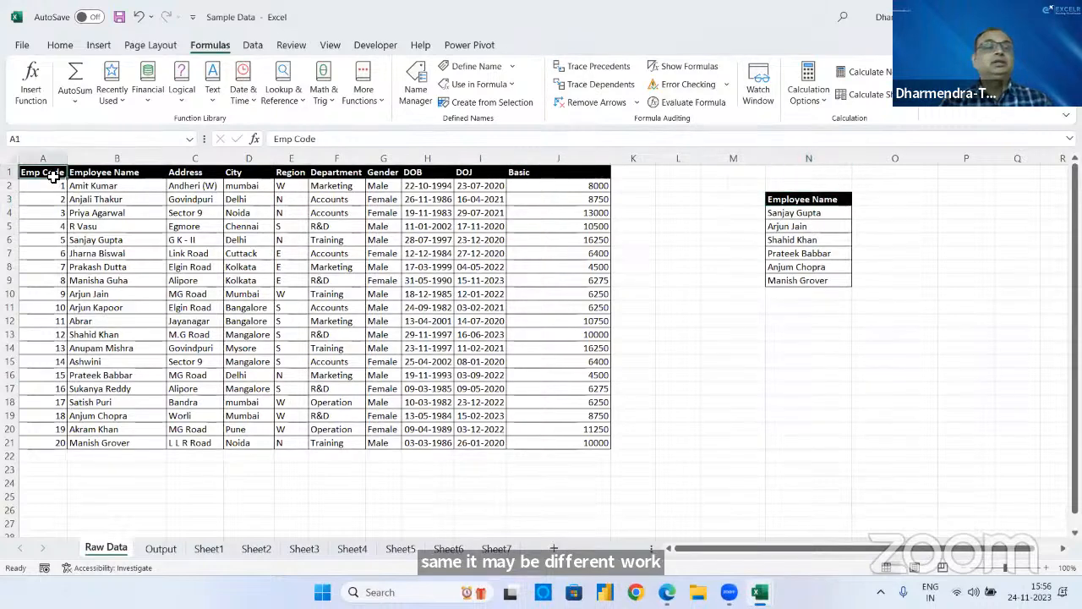
{"action": "left_click", "coordinate": [265, 171], "text": "ctrl"}
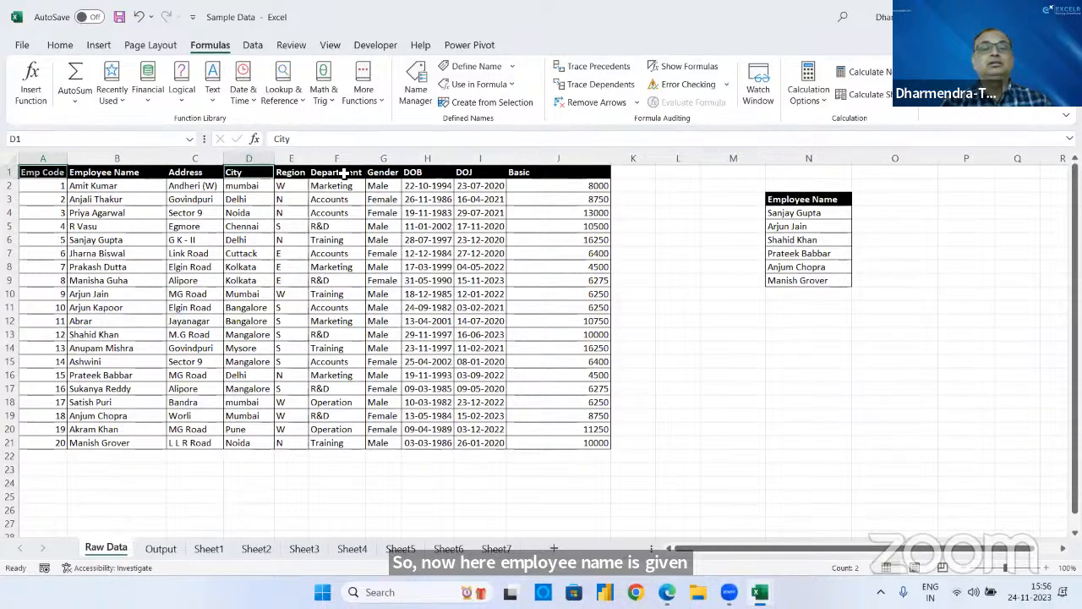
{"action": "left_click", "coordinate": [343, 173], "text": "ctrl"}
{"action": "left_click", "coordinate": [561, 171], "text": "ctrl"}
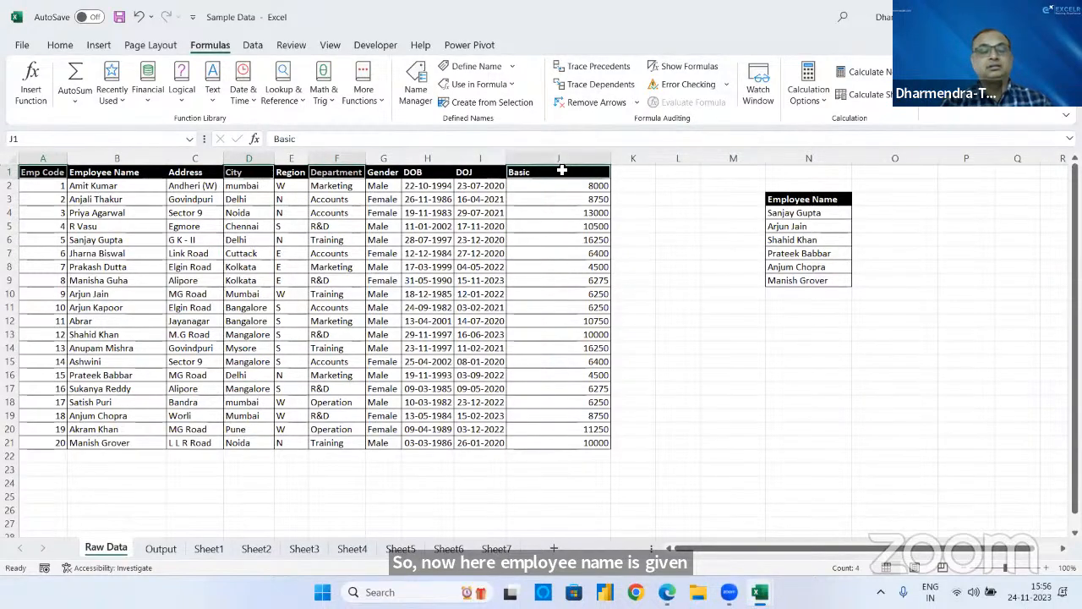
{"action": "key", "text": "ctrl+c"}
{"action": "left_click", "coordinate": [732, 185]}
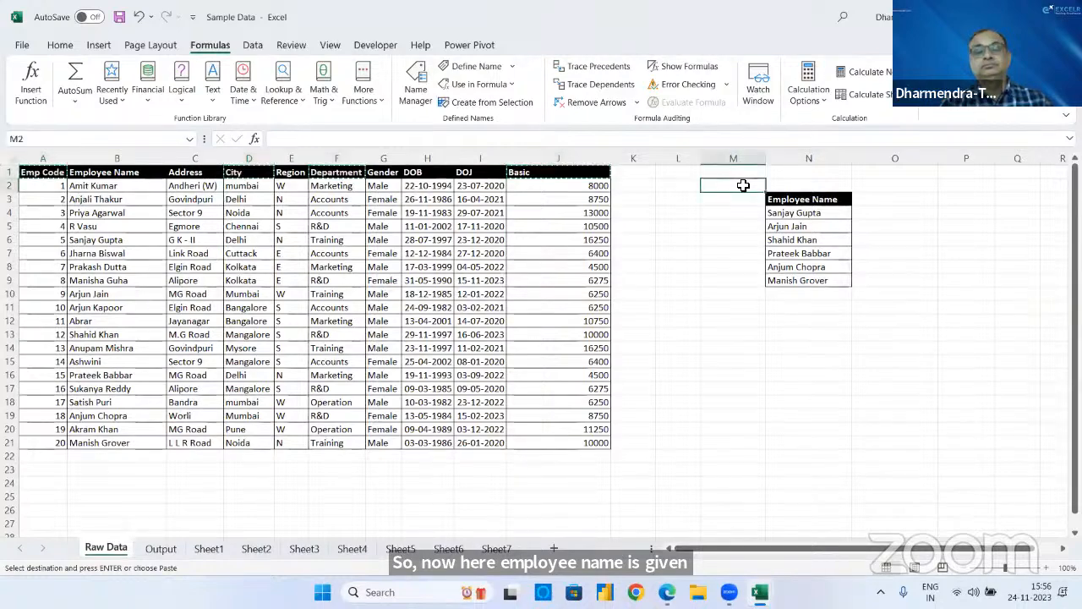
{"action": "key", "text": "ctrl+v"}
{"action": "left_click", "coordinate": [748, 195]}
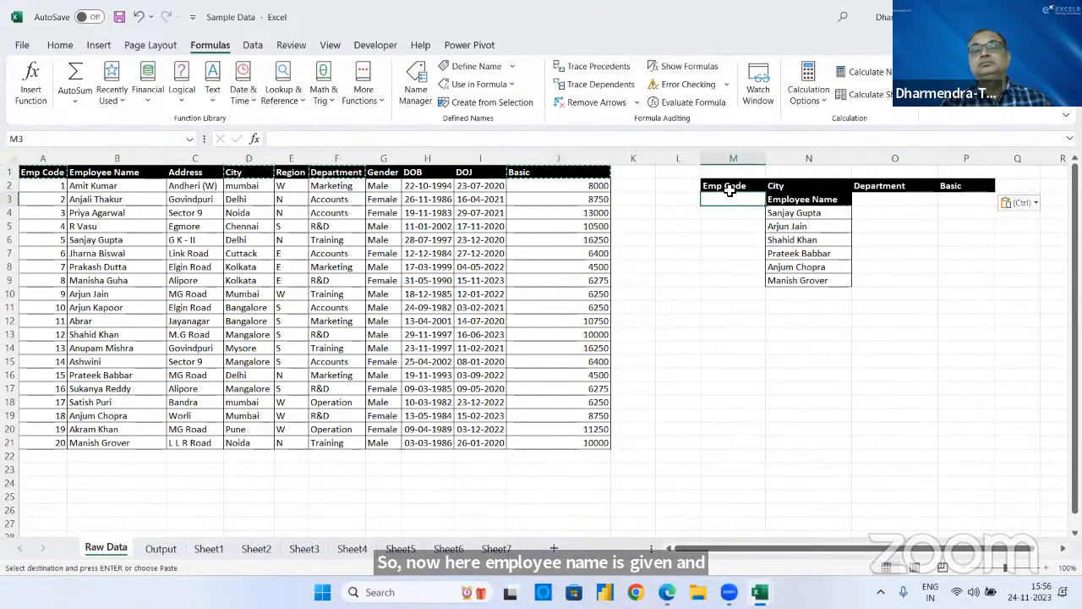
- Move the Emp Code header to M3 and the City, Department and Basic headers to O3:Q3, in line with Employee Name
{"action": "left_click", "coordinate": [730, 188]}
{"action": "left_click_drag", "start_coordinate": [732, 193], "coordinate": [730, 203]}
{"action": "left_click", "coordinate": [803, 200]}
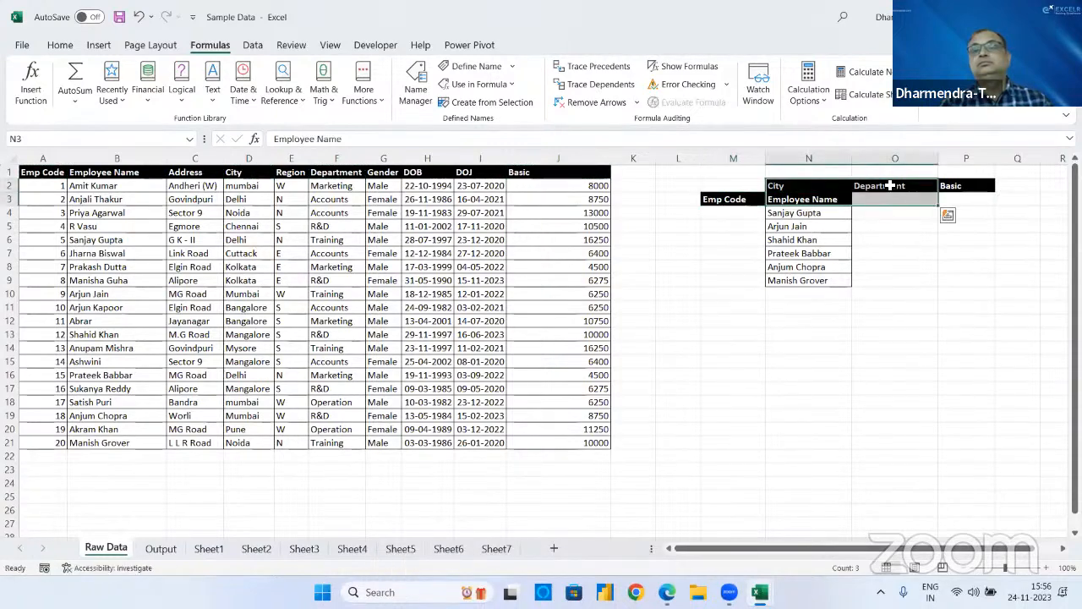
{"action": "left_click", "coordinate": [892, 186]}
{"action": "left_click", "coordinate": [891, 215]}
{"action": "key", "text": "Right"}
{"action": "key", "text": "Right"}
{"action": "key", "text": "Right"}
{"action": "key", "text": "Right"}
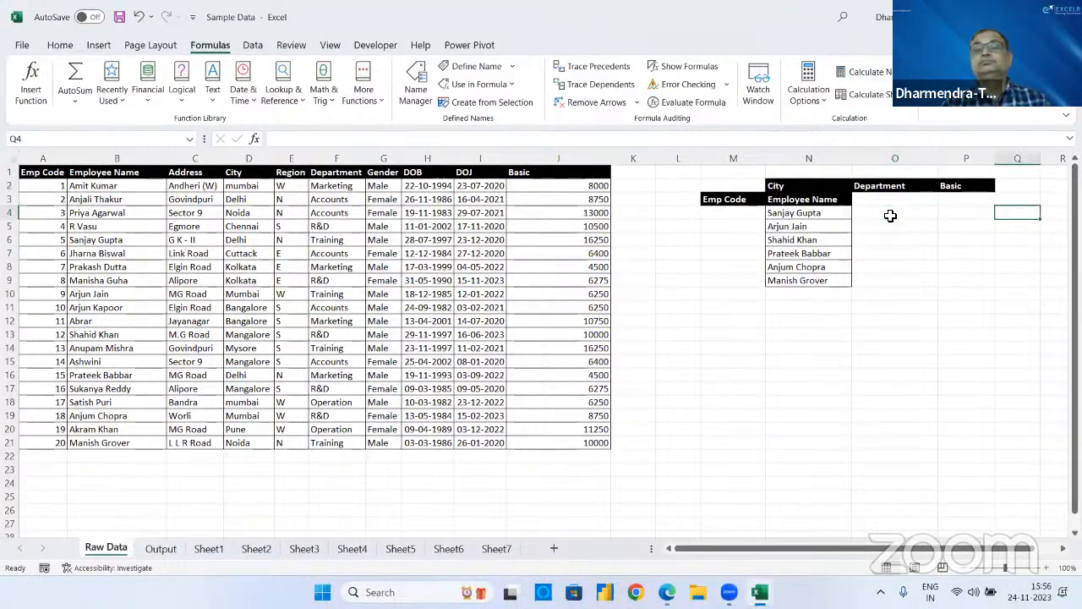
{"action": "left_click_drag", "start_coordinate": [697, 185], "coordinate": [881, 203]}
{"action": "left_click", "coordinate": [777, 243]}
- Examine the source data and the lookup table, comparing the names in N4:N9 with the Emp Code, City and Department columns around them
{"action": "left_click", "coordinate": [527, 254]}
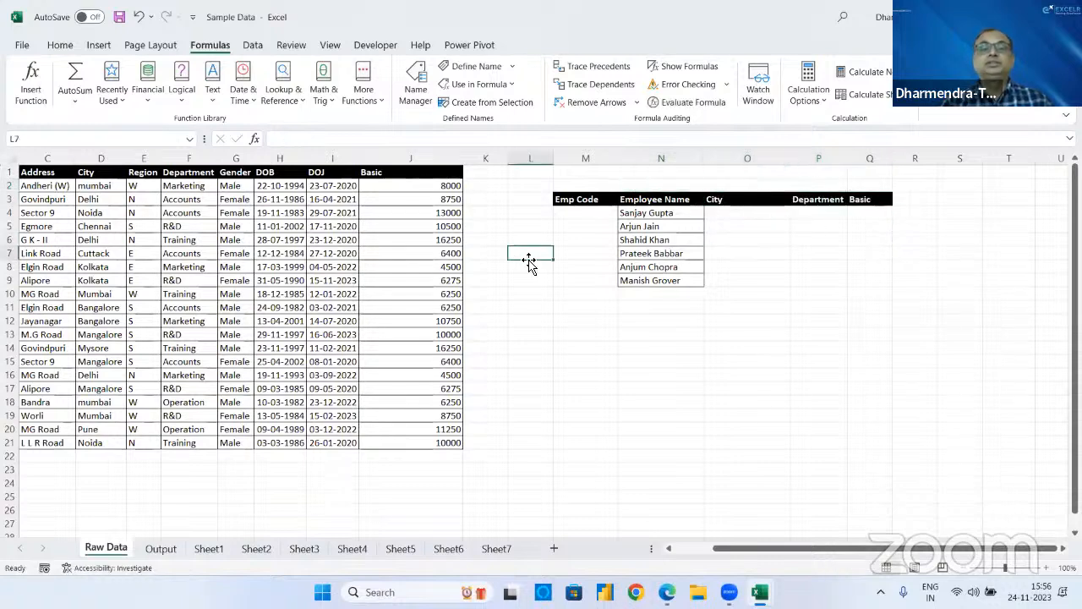
{"action": "key", "text": "Left"}
{"action": "key", "text": "Left"}
{"action": "key", "text": "Left"}
{"action": "key", "text": "Left"}
{"action": "key", "text": "Left"}
{"action": "key", "text": "Left"}
{"action": "key", "text": "Left"}
{"action": "key", "text": "Left"}
{"action": "key", "text": "Left"}
{"action": "key", "text": "Left"}
{"action": "key", "text": "Left"}
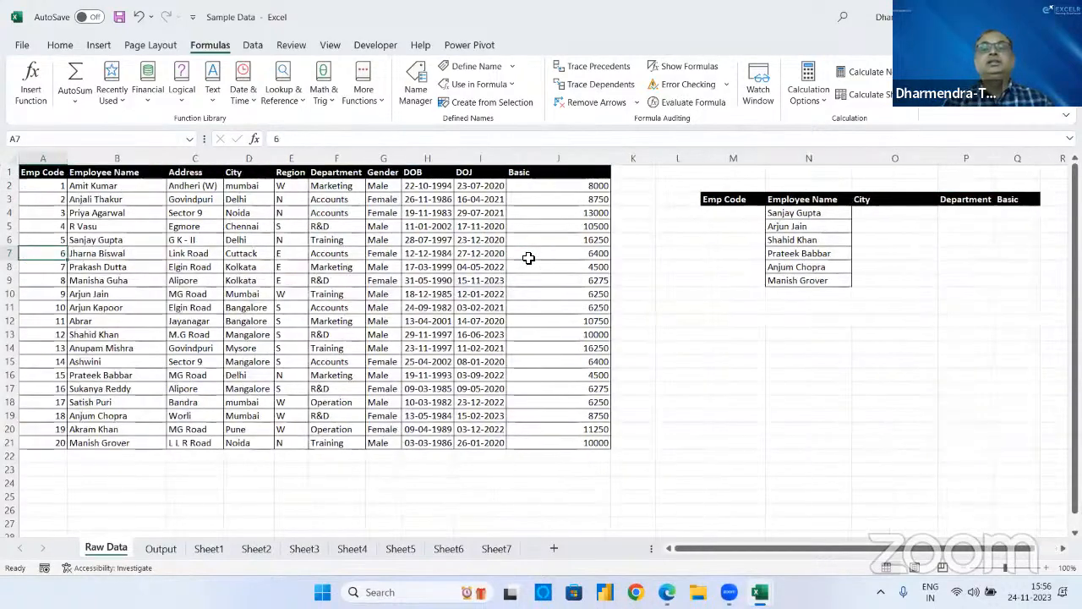
{"action": "left_click_drag", "start_coordinate": [808, 217], "coordinate": [804, 280]}
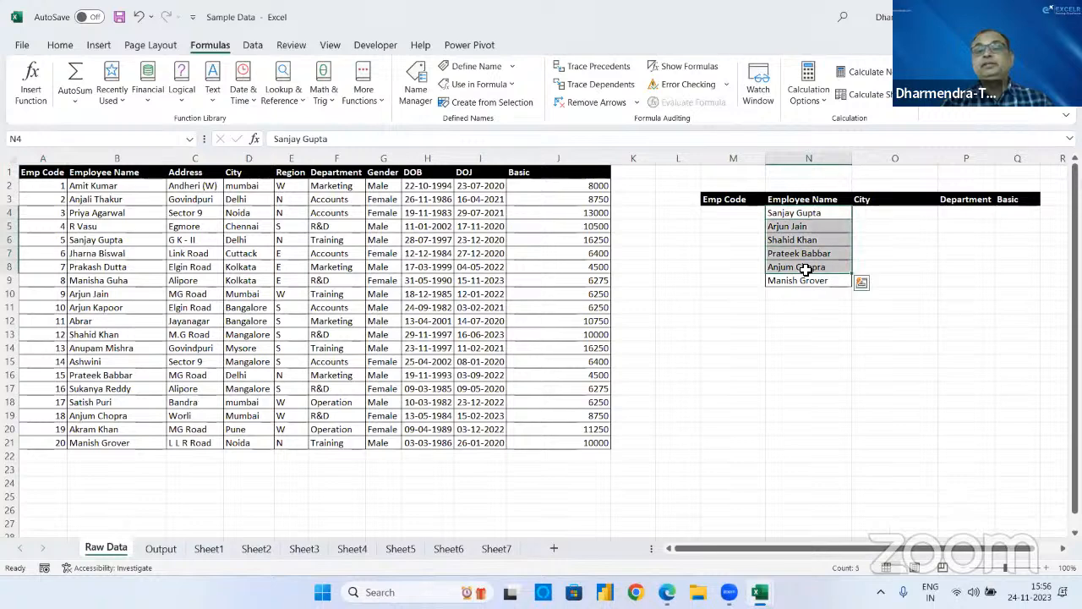
{"action": "left_click", "coordinate": [736, 218]}
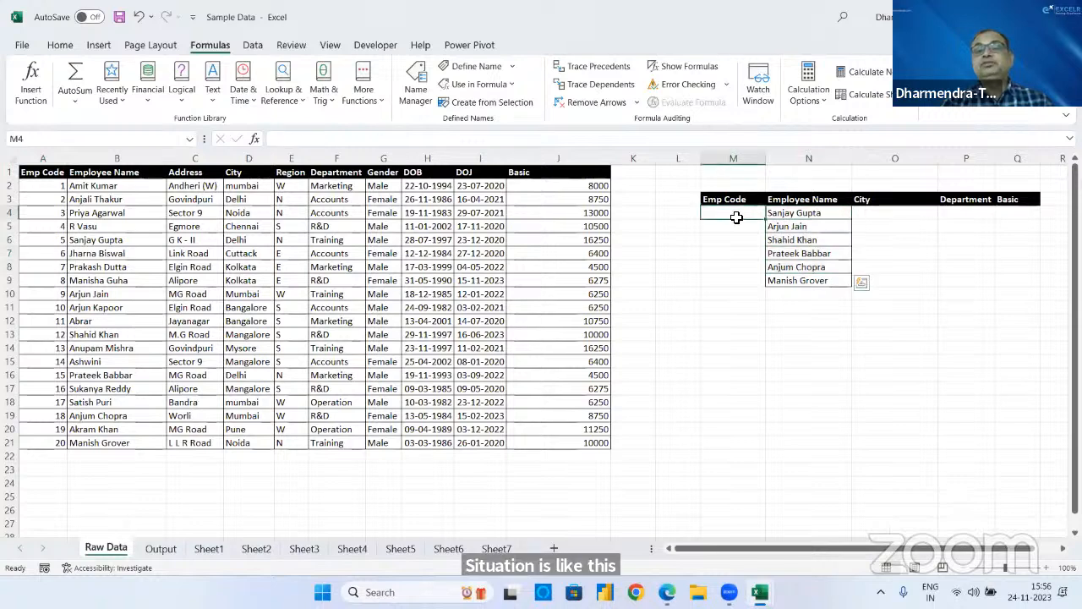
{"action": "left_click", "coordinate": [901, 223]}
{"action": "key", "text": "Right"}
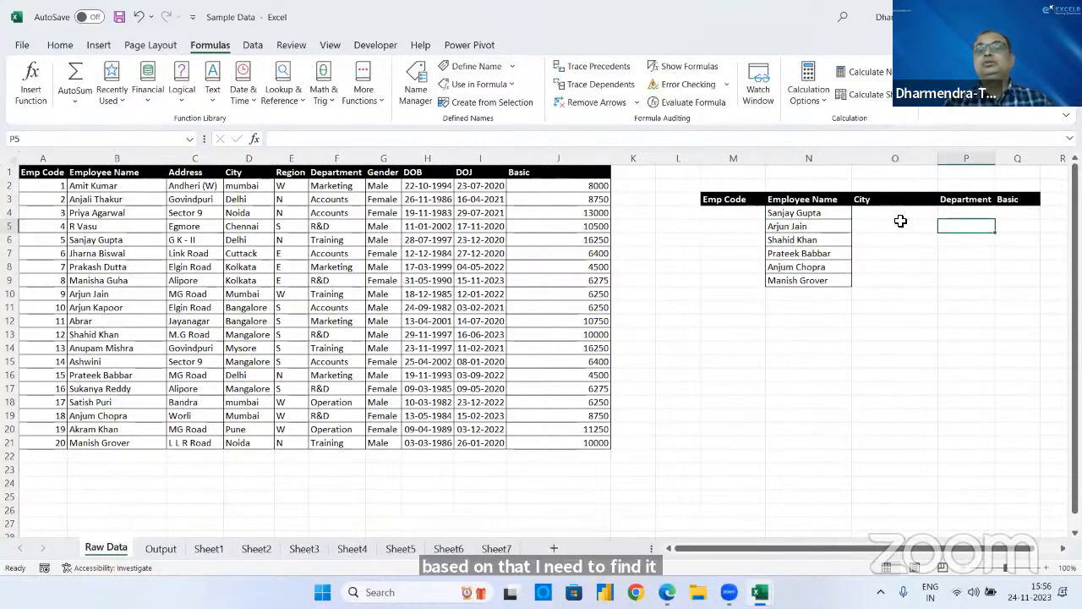
{"action": "left_click_drag", "start_coordinate": [817, 212], "coordinate": [817, 281]}
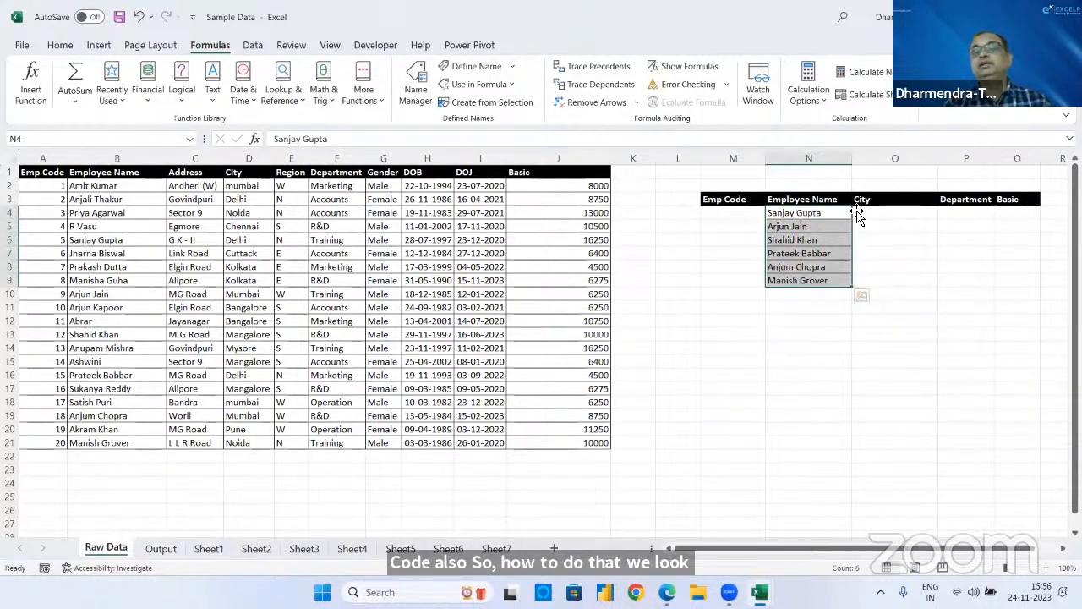
{"action": "left_click", "coordinate": [826, 214]}
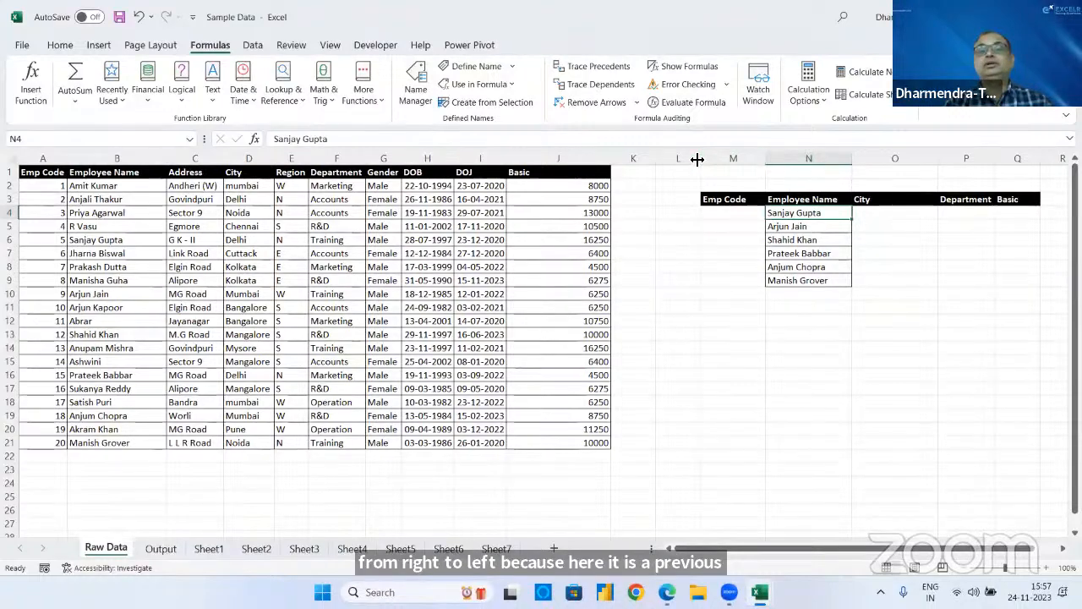
{"action": "mouse_move", "coordinate": [700, 161]}
{"action": "left_mouse_down"}
{"action": "mouse_move", "coordinate": [656, 163]}
{"action": "mouse_move", "coordinate": [699, 159]}
{"action": "left_mouse_up"}
{"action": "left_click", "coordinate": [297, 218]}
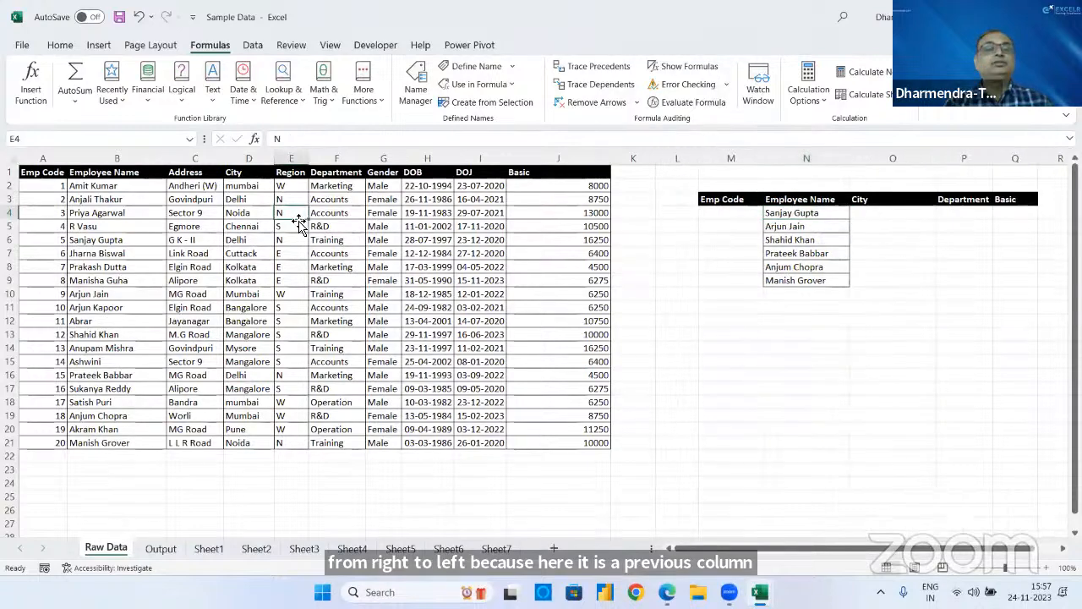
- Delete the defined name HDATA from the workbook
{"action": "left_click", "coordinate": [415, 82]}
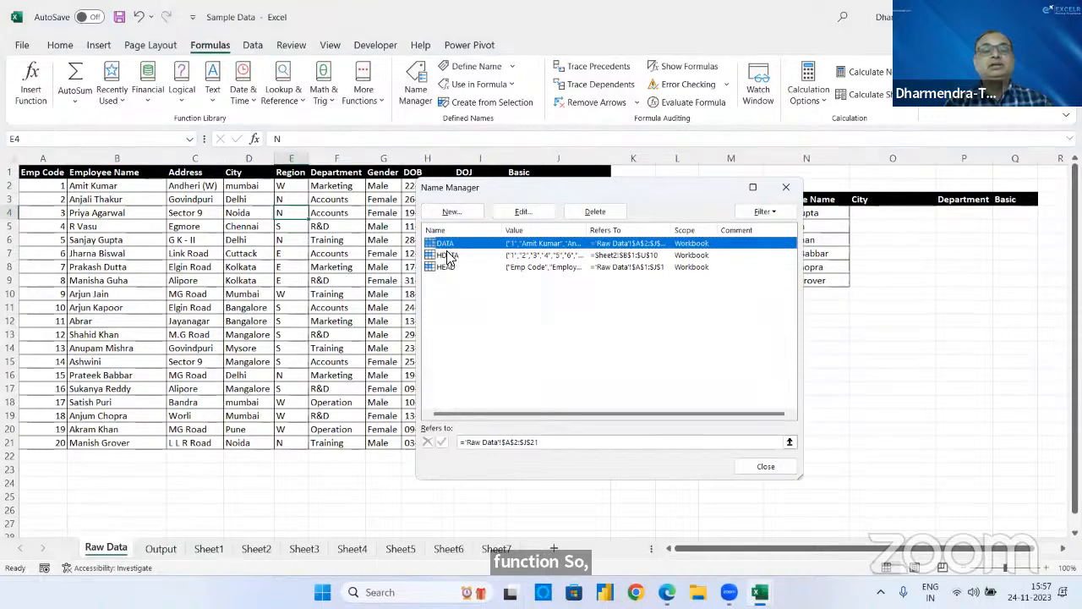
{"action": "left_click", "coordinate": [446, 254]}
{"action": "left_click", "coordinate": [597, 212]}
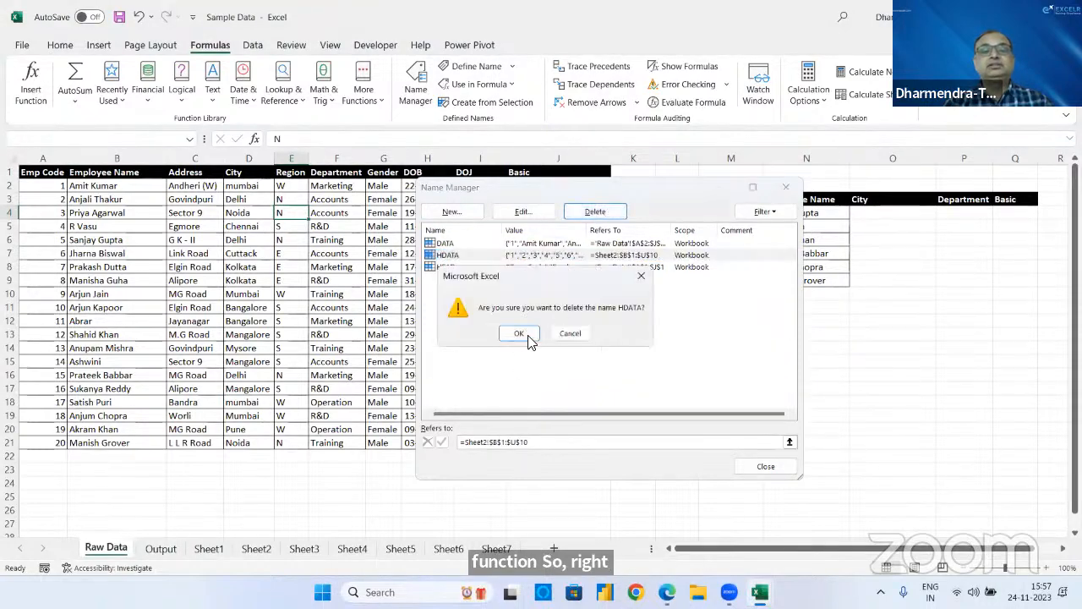
{"action": "left_click", "coordinate": [518, 333]}
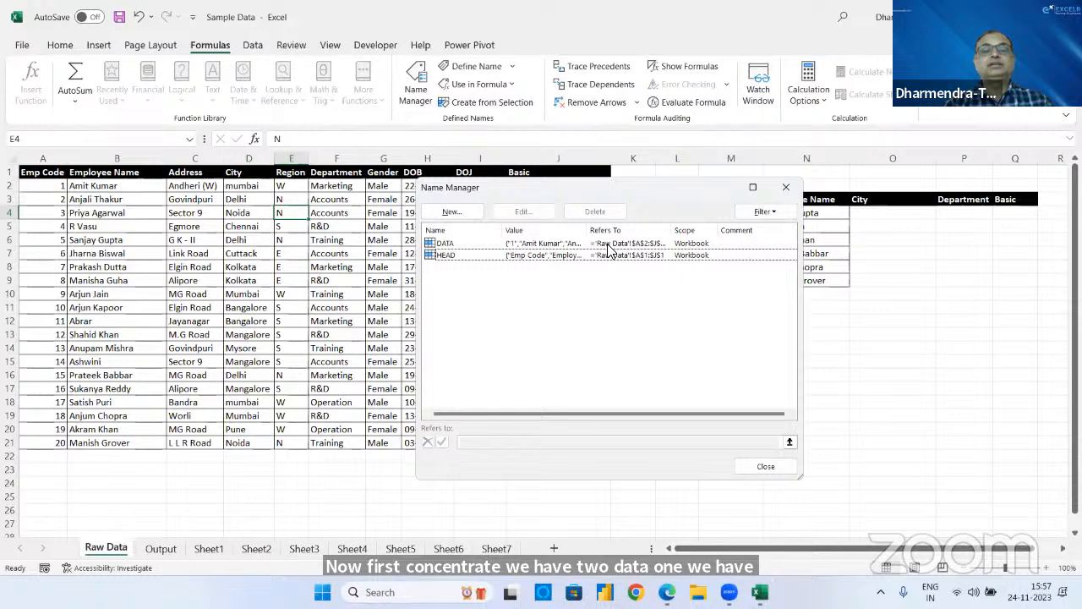
- Check which ranges the defined names DATA and HEAD refer to
{"action": "left_click", "coordinate": [448, 244]}
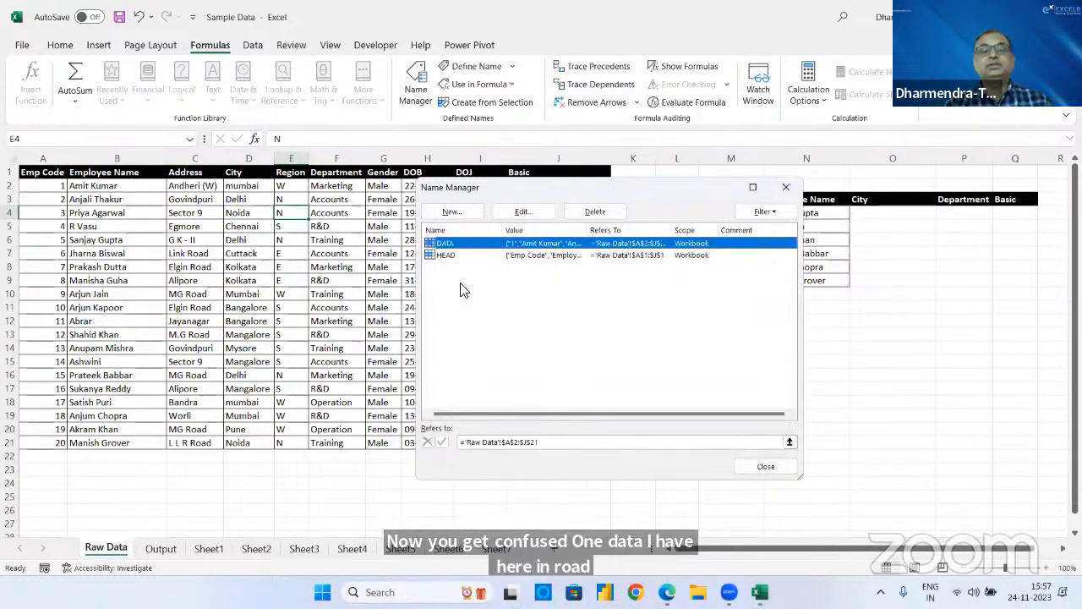
{"action": "left_click", "coordinate": [448, 255]}
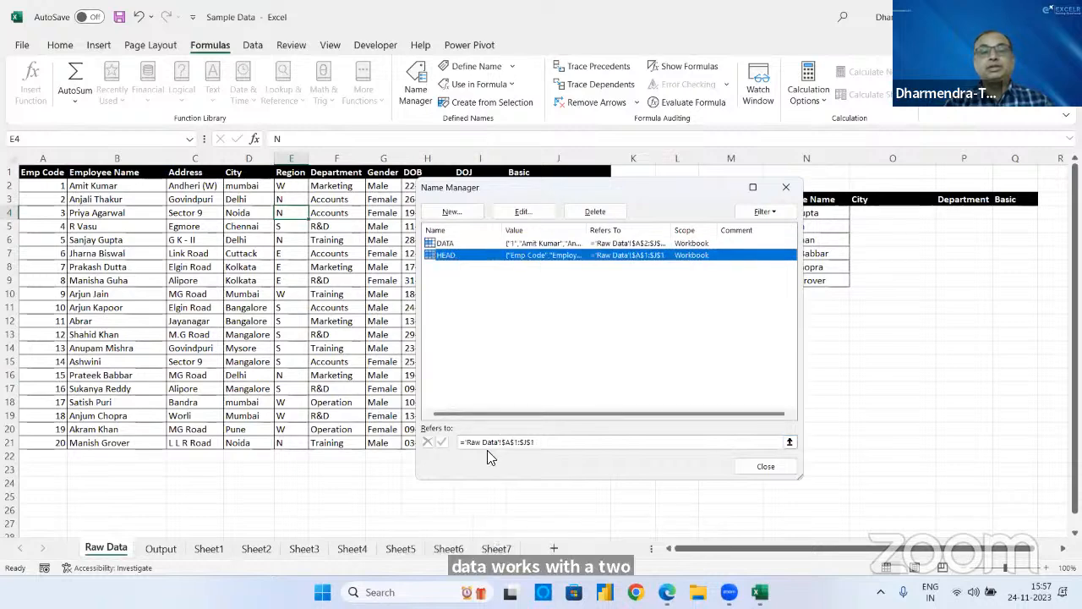
{"action": "left_click", "coordinate": [755, 468]}
{"action": "left_click", "coordinate": [336, 266]}
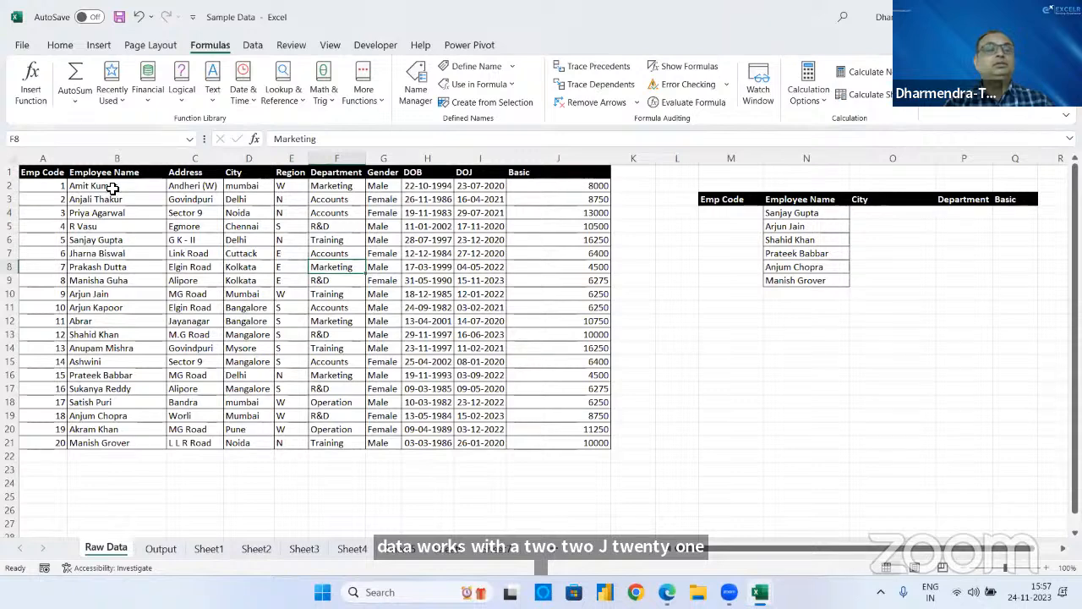
- Define the name EMP with workbook scope for the employee names in B2:B21 on the Raw Data sheet
{"action": "left_click_drag", "start_coordinate": [93, 186], "coordinate": [118, 442]}
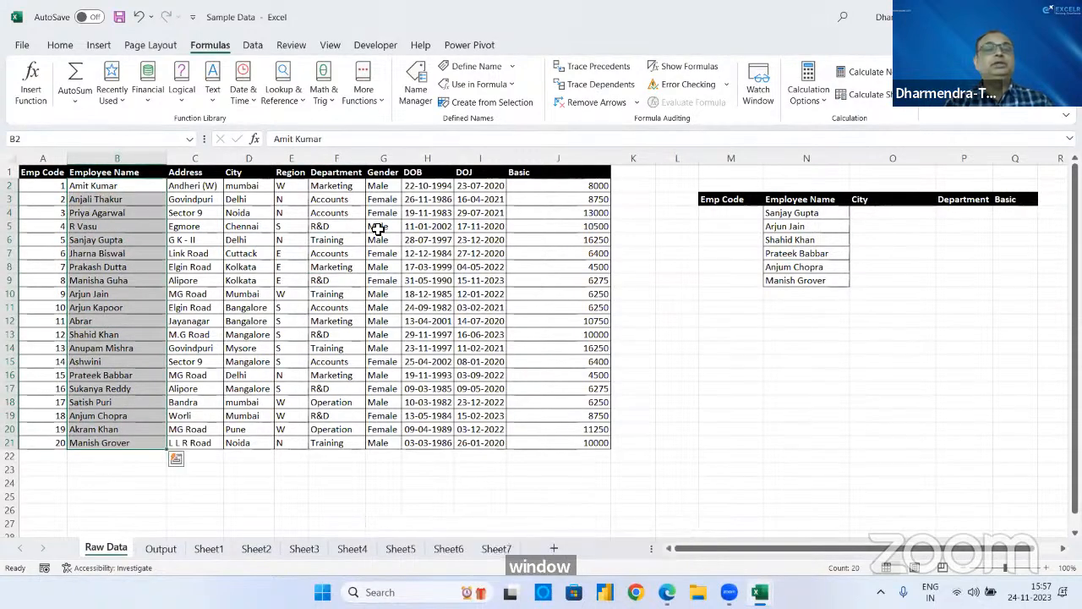
{"action": "left_click", "coordinate": [465, 74]}
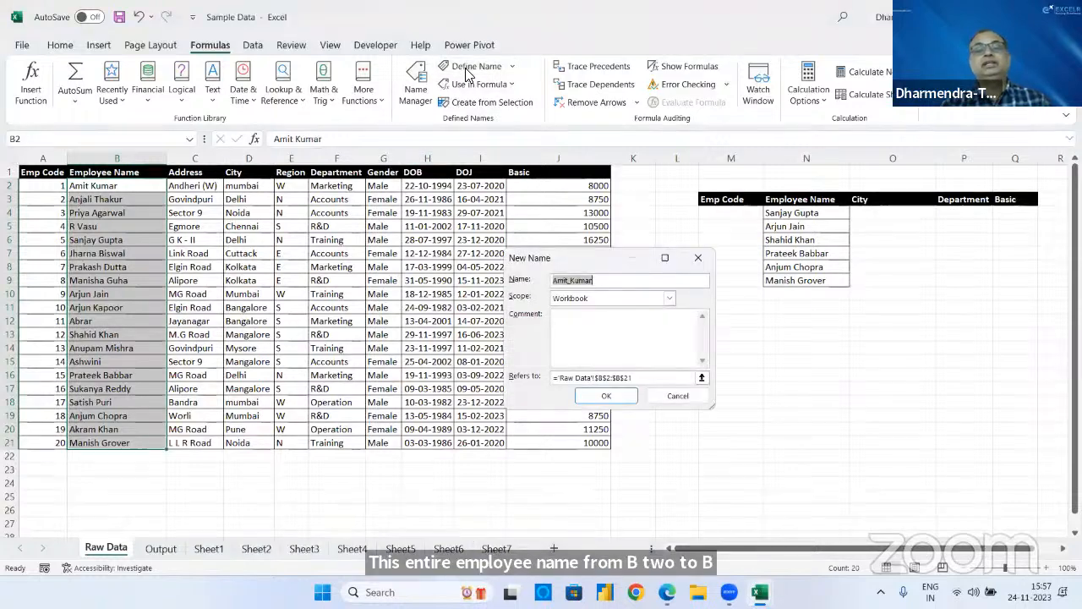
{"action": "type", "text": "EM"}
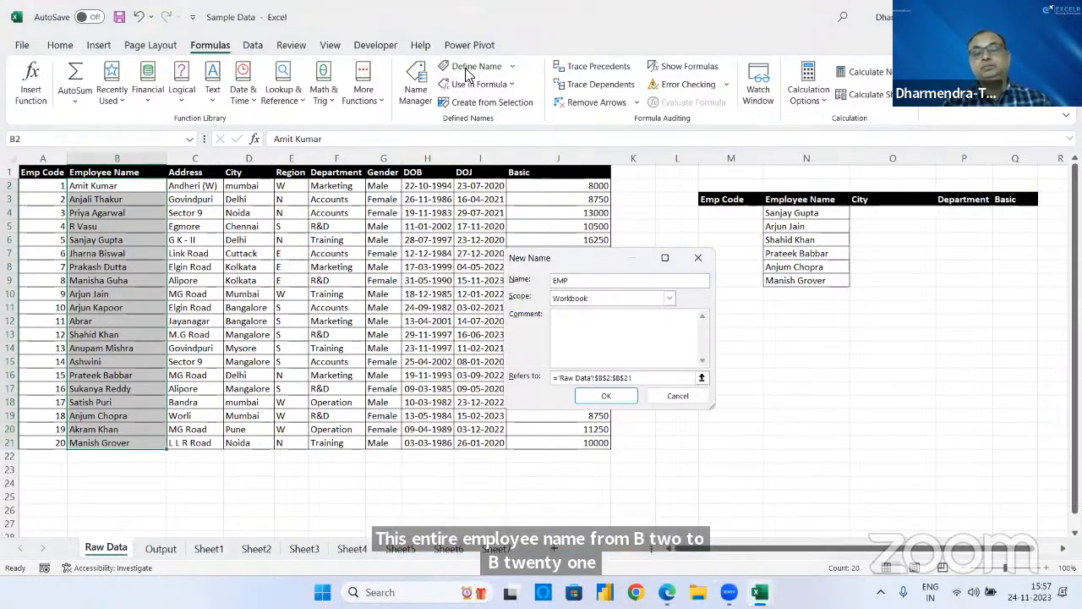
- Define the workbook-scoped name EMP for the Employee Name range B2:B21 on the Raw Data sheet
{"action": "type", "text": "P"}
{"action": "key", "text": "Return"}
{"action": "left_click", "coordinate": [698, 241]}
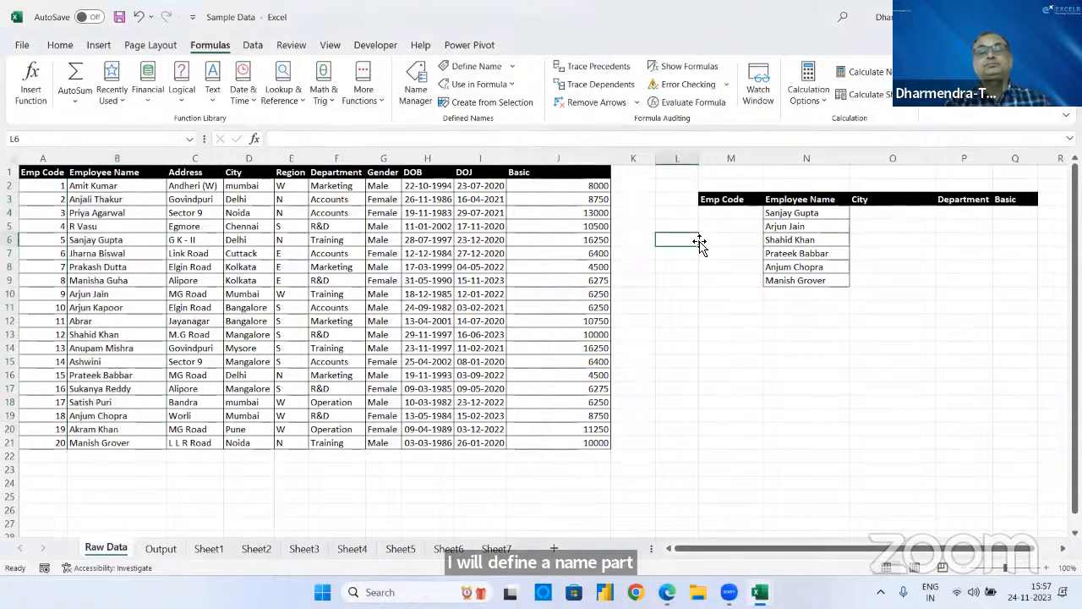
{"action": "left_click", "coordinate": [877, 225]}
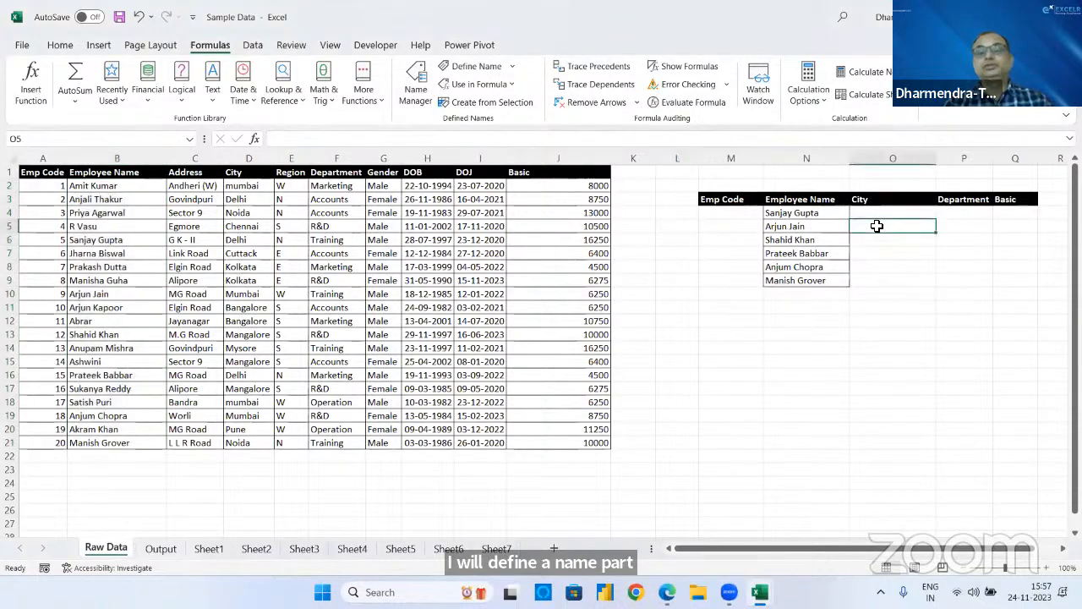
{"action": "key", "text": "Right"}
{"action": "key", "text": "Right"}
{"action": "key", "text": "Right"}
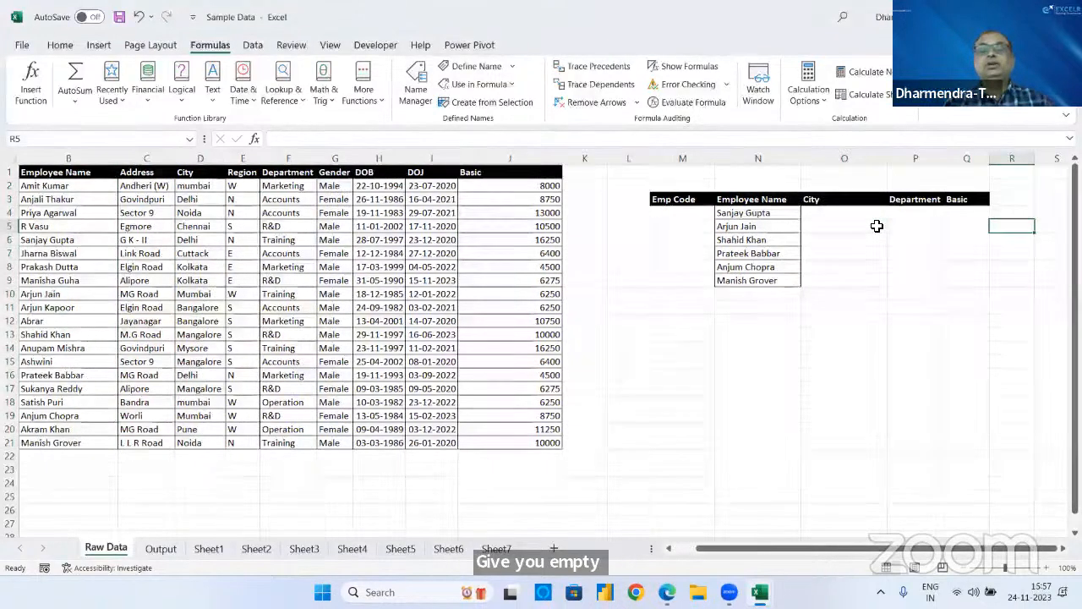
{"action": "left_click", "coordinate": [781, 213]}
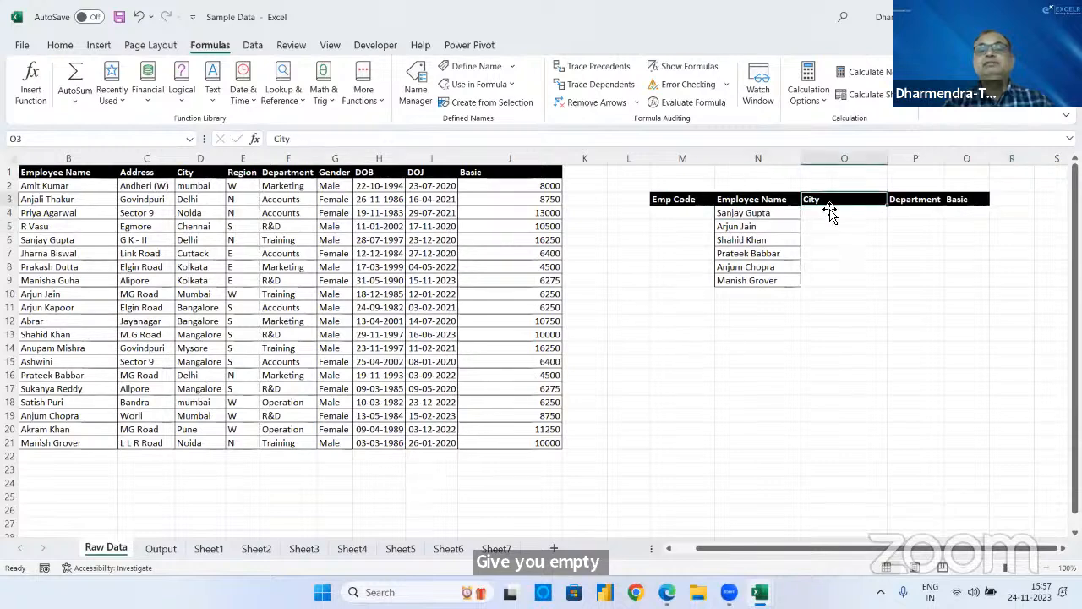
- Start an INDEX formula in the first City cell, O4, with the named range DATA as its array
{"action": "left_click", "coordinate": [826, 214]}
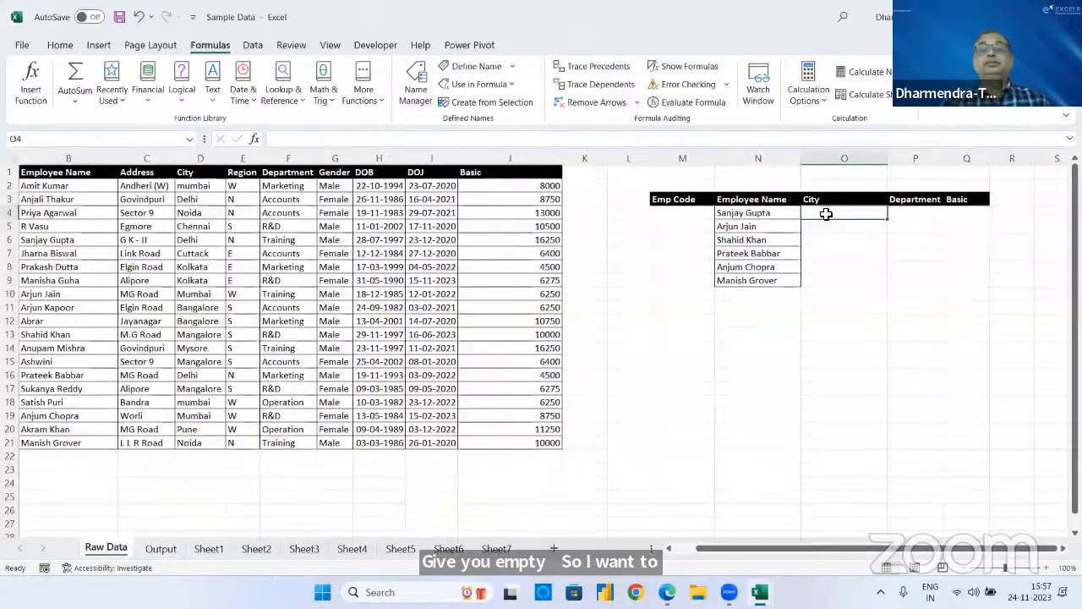
{"action": "type", "text": "=ind"}
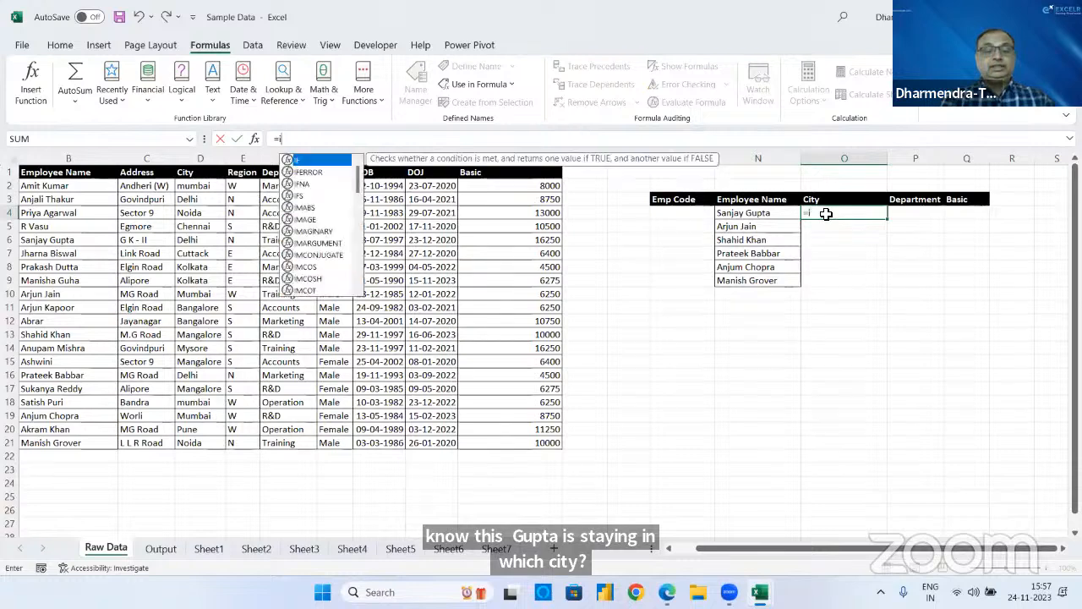
{"action": "key", "text": "Tab"}
{"action": "key", "text": "BackSpace"}
{"action": "key", "text": "BackSpace"}
{"action": "key", "text": "BackSpace"}
{"action": "key", "text": "BackSpace"}
{"action": "key", "text": "BackSpace"}
{"action": "key", "text": "BackSpace"}
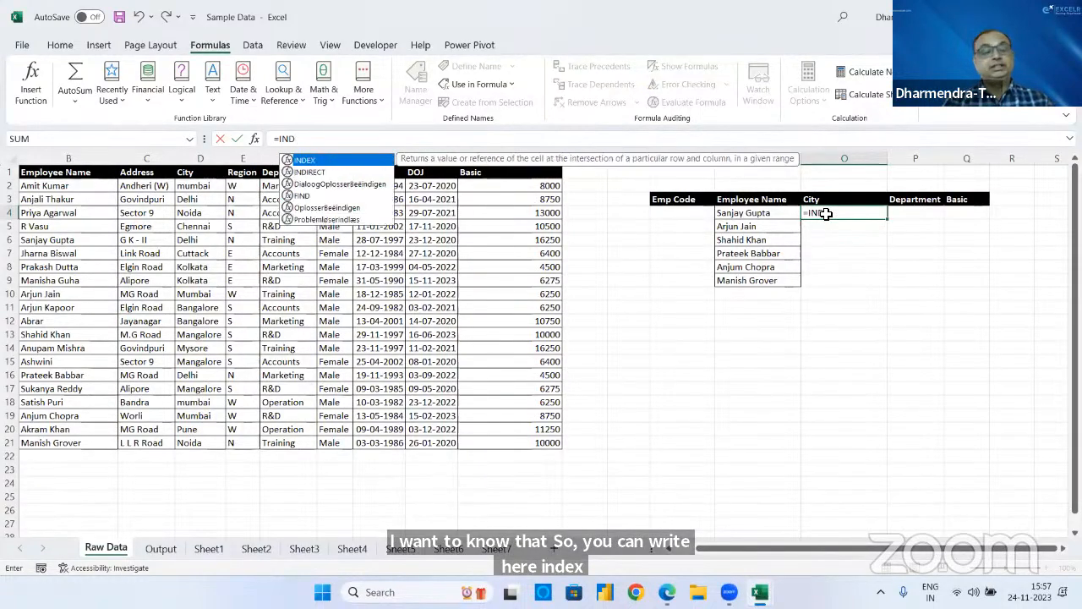
{"action": "key", "text": "Tab"}
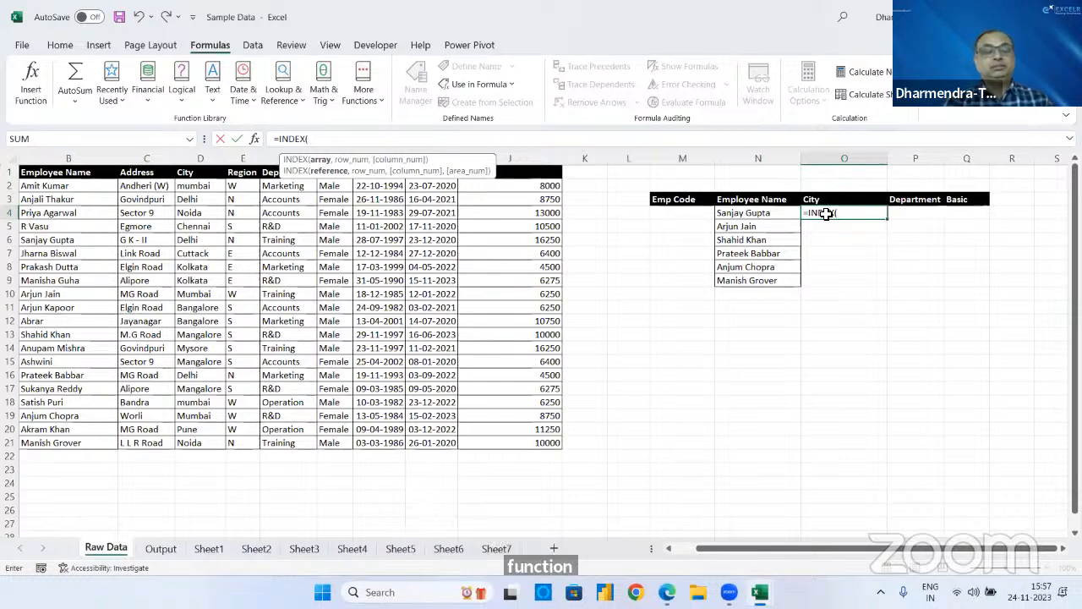
{"action": "type", "text": "data"}
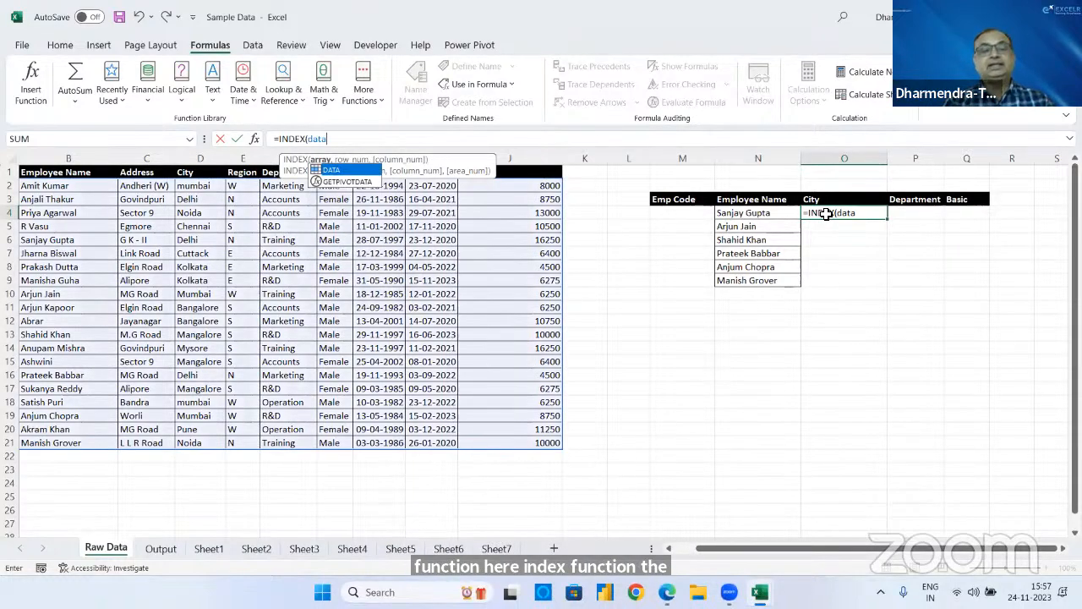
- Complete the INDEX formula in O4 with row number 5 and column number 4
{"action": "type", "text": ","}
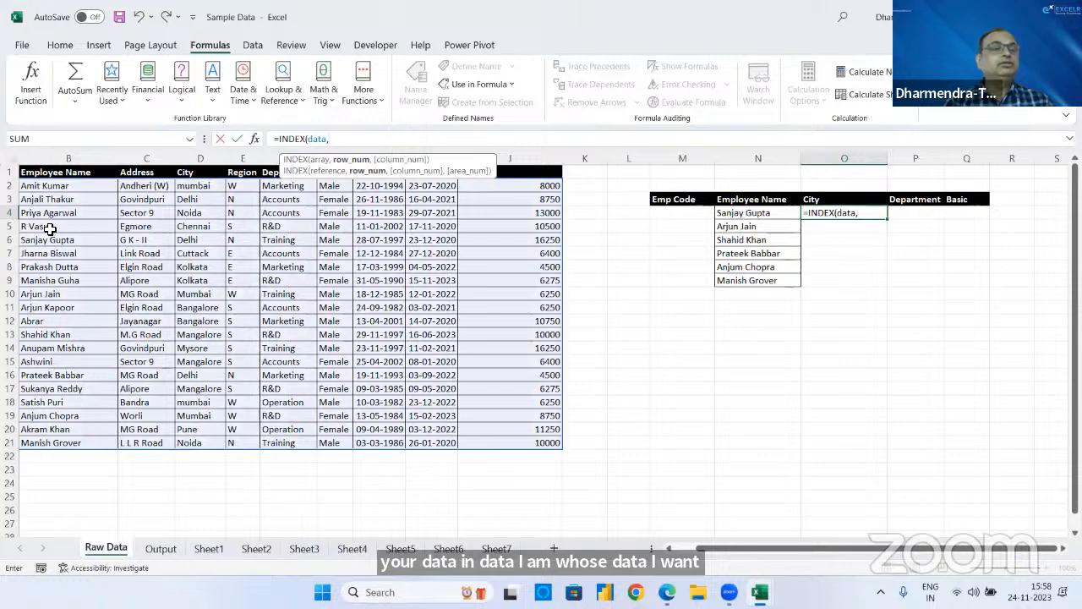
{"action": "type", "text": "5"}
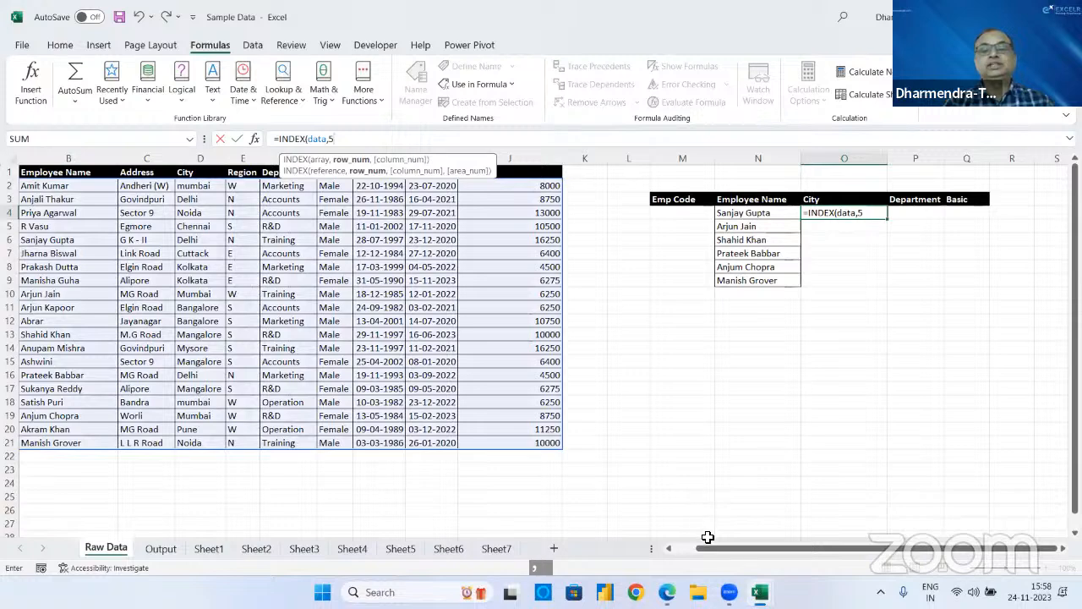
{"action": "left_click_drag", "start_coordinate": [698, 552], "coordinate": [676, 553]}
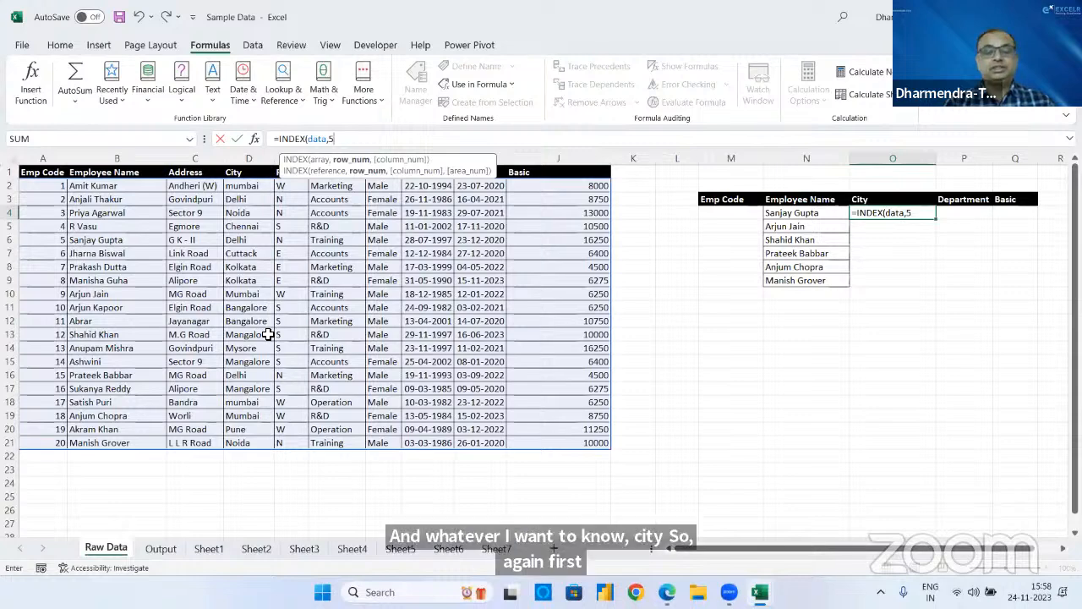
{"action": "type", "text": ",4"}
{"action": "key", "text": "Return"}
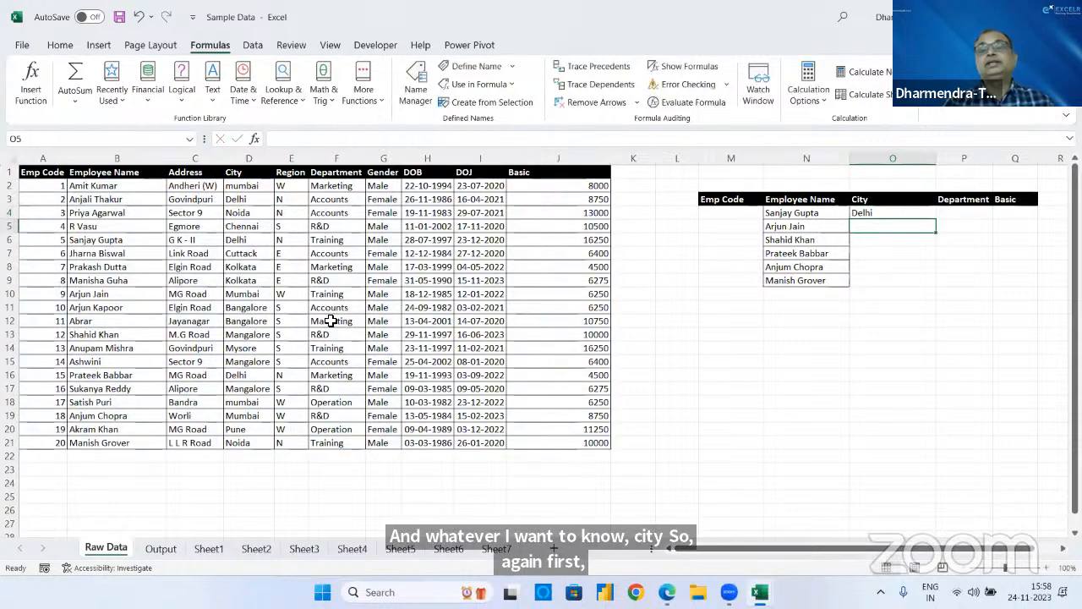
- Replace the fixed row and column numbers in O4's INDEX formula with the row lookup MATCH(N4,EMP,0)
{"action": "left_click", "coordinate": [884, 211]}
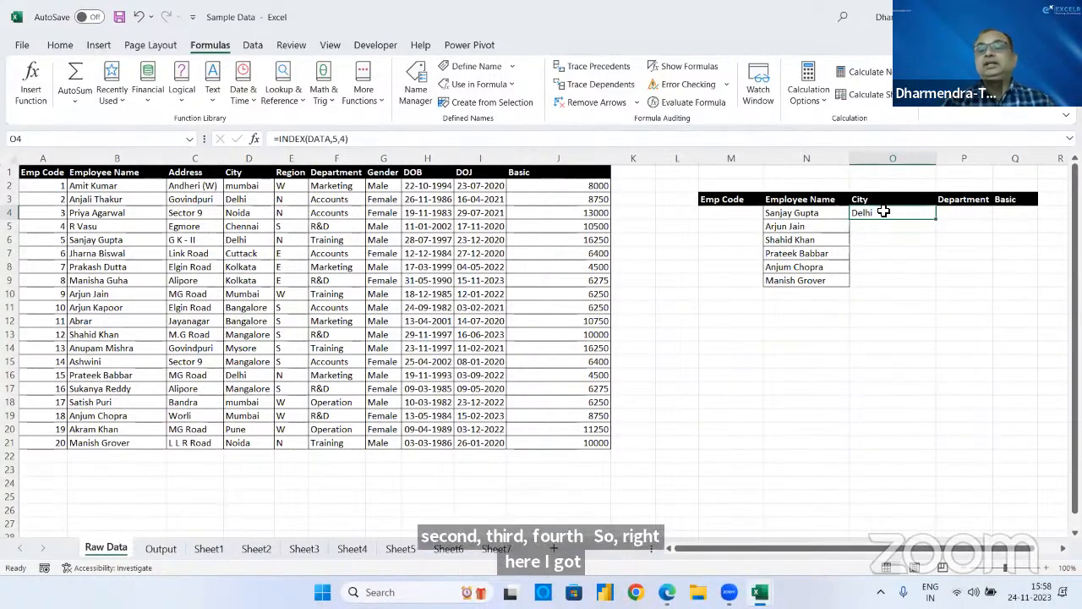
{"action": "left_click", "coordinate": [361, 138]}
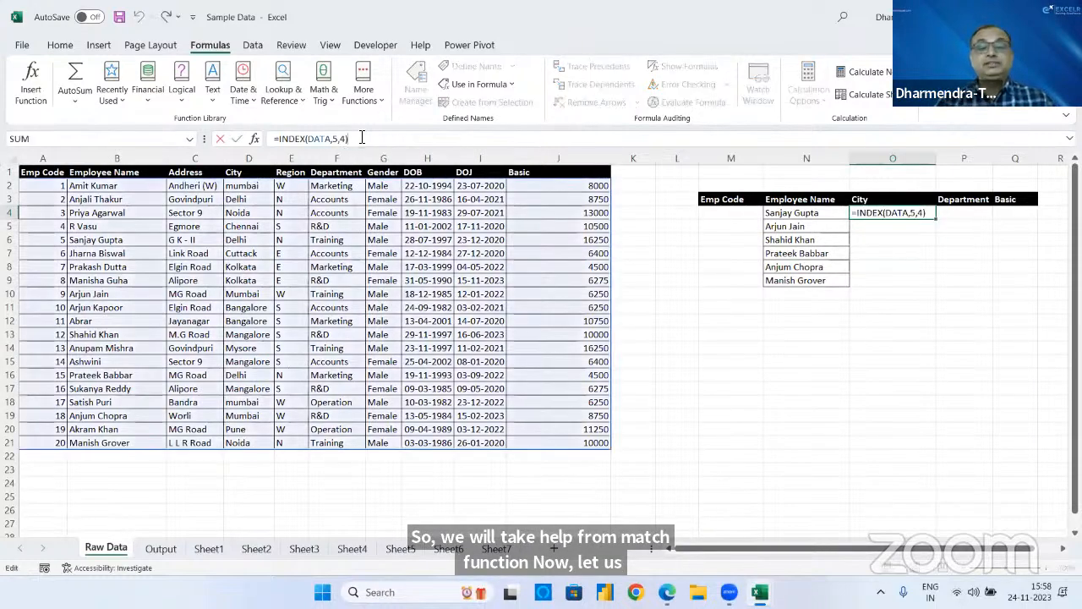
{"action": "key", "text": "BackSpace"}
{"action": "key", "text": "BackSpace"}
{"action": "key", "text": "BackSpace"}
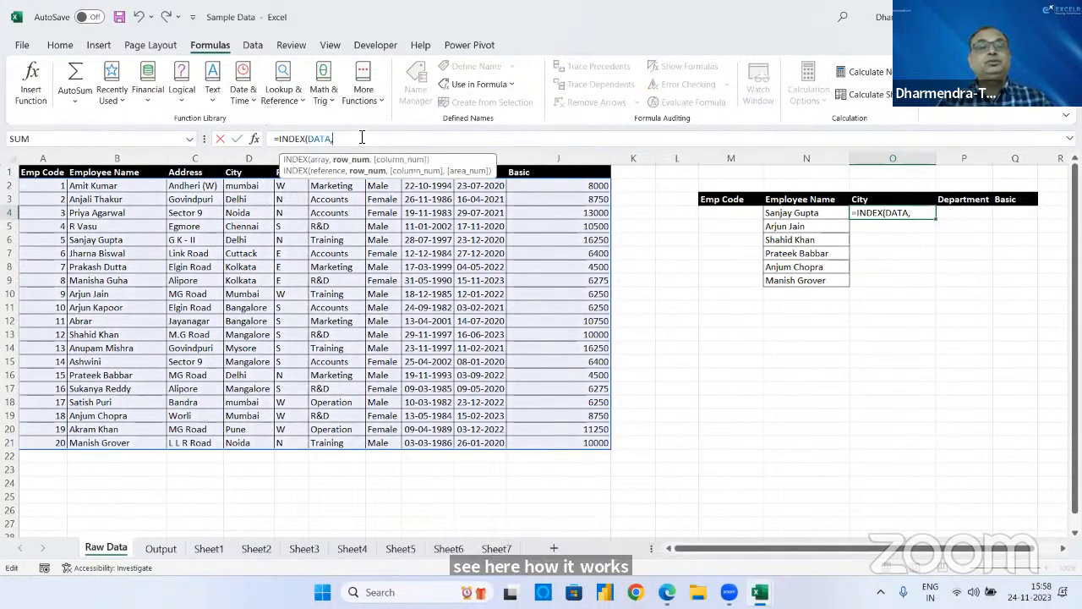
{"action": "type", "text": "MATCH("}
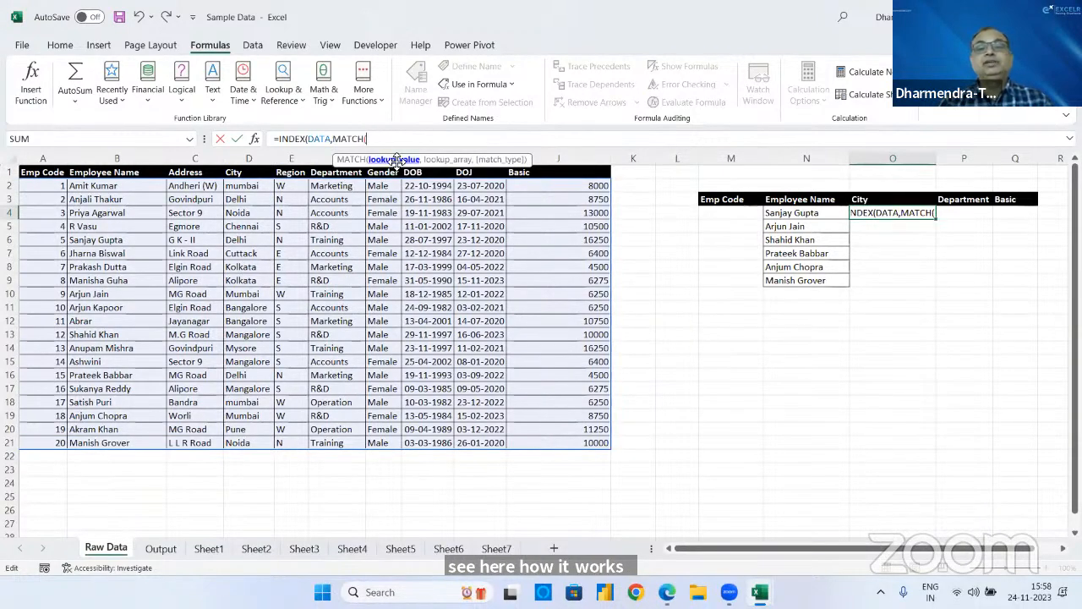
{"action": "left_click", "coordinate": [777, 213]}
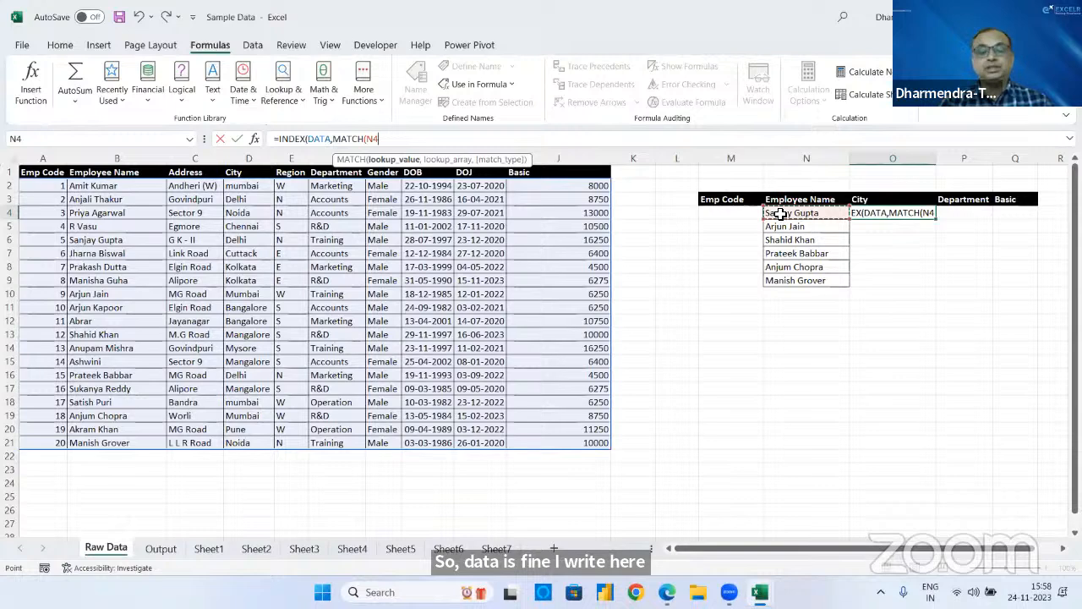
{"action": "type", "text": ","}
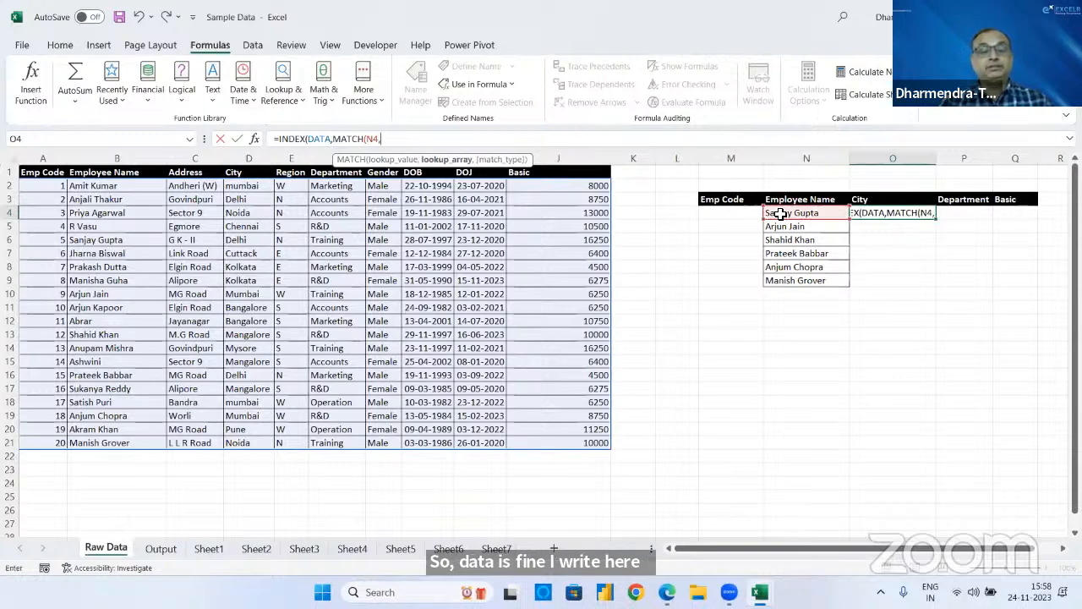
{"action": "type", "text": "emp"}
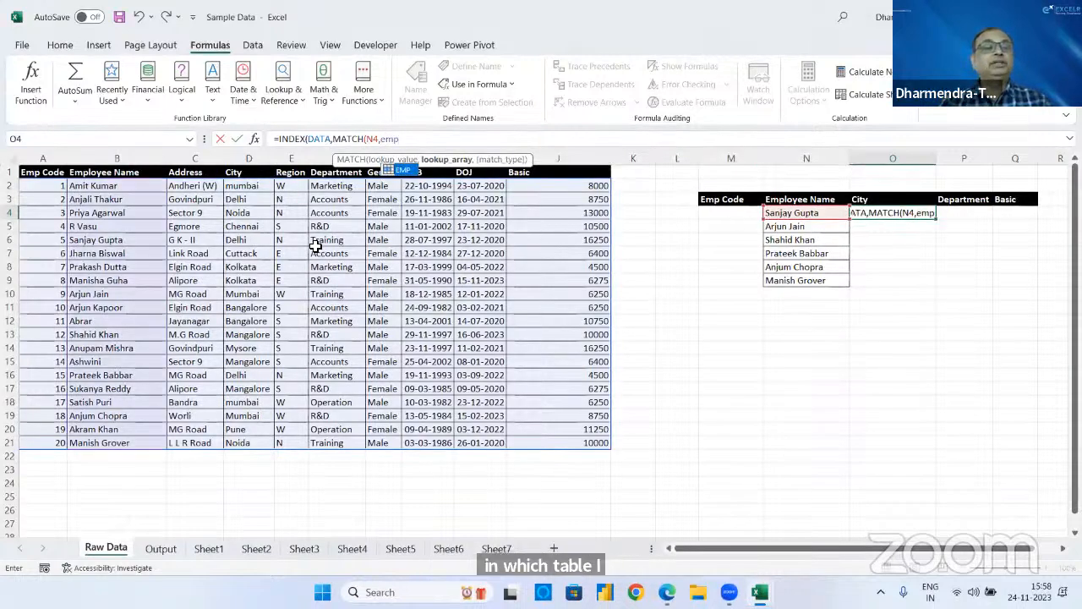
{"action": "key", "text": "Tab"}
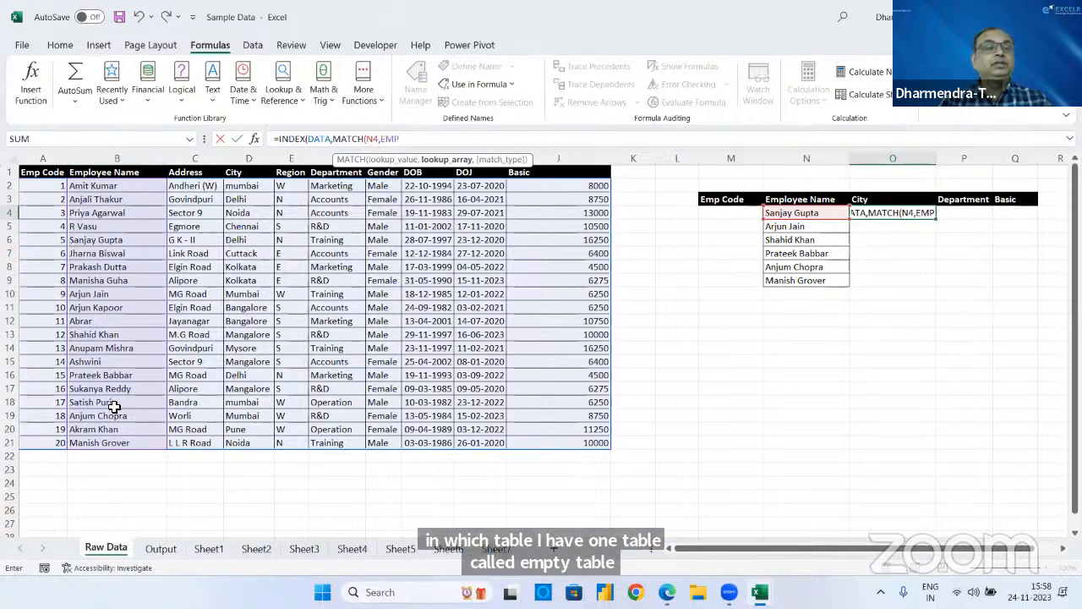
{"action": "type", "text": ",0"}
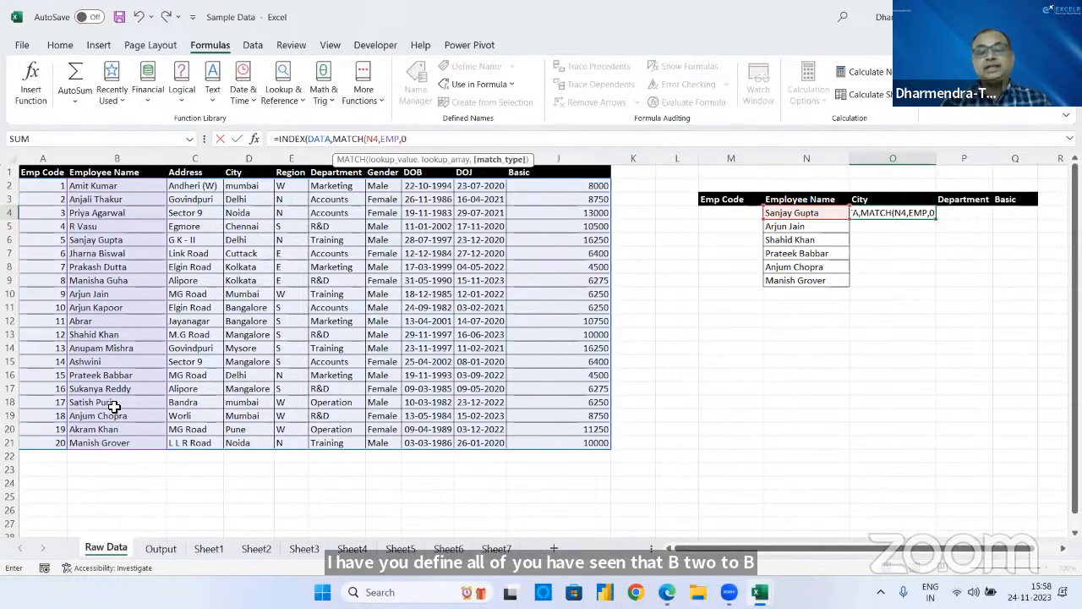
{"action": "type", "text": ")"}
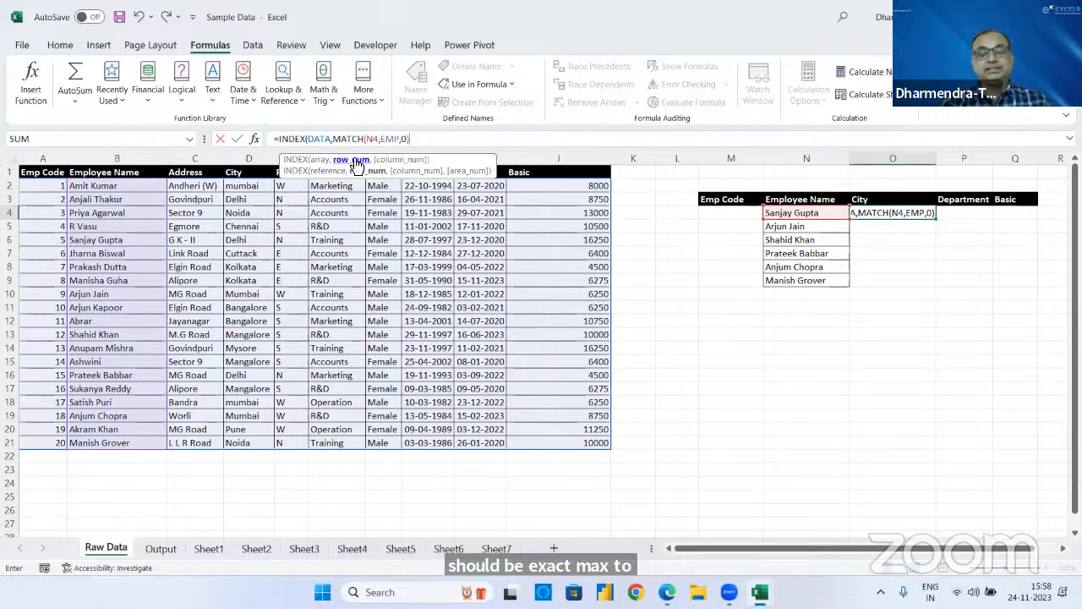
- Add MATCH(O3,HEAD,0) as the column number and enter the completed INDEX formula in O4
{"action": "type", "text": ",MATCH("}
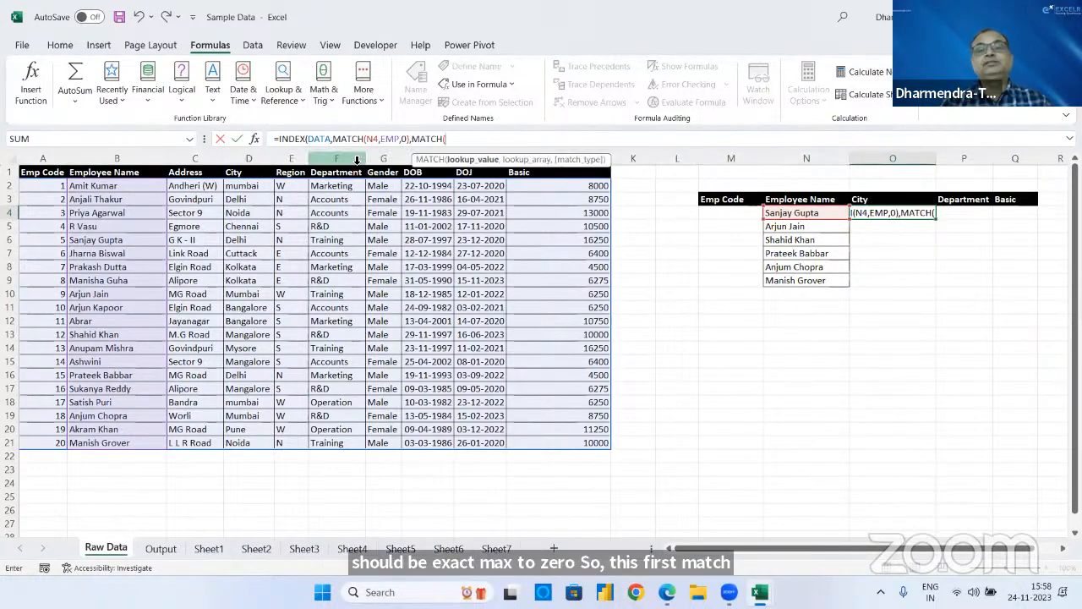
{"action": "left_click", "coordinate": [877, 197]}
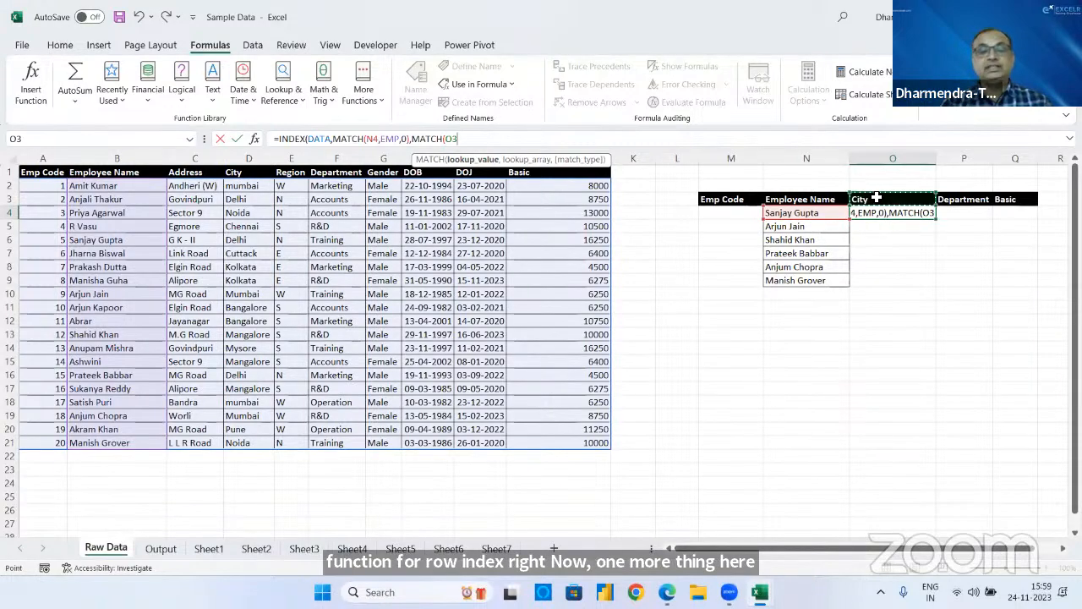
{"action": "type", "text": ",HEAD"}
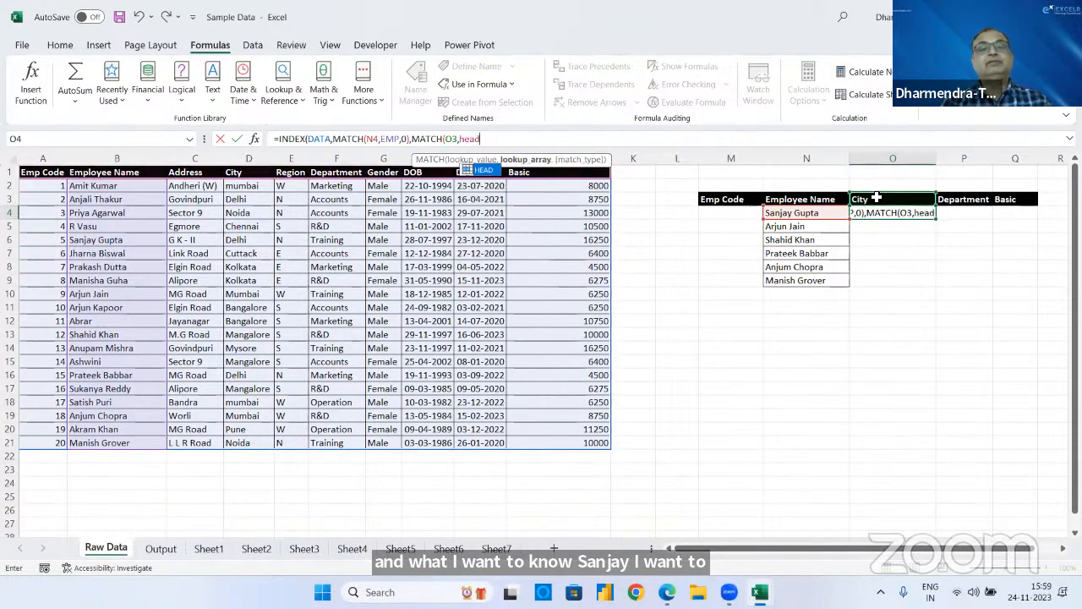
{"action": "type", "text": ",0"}
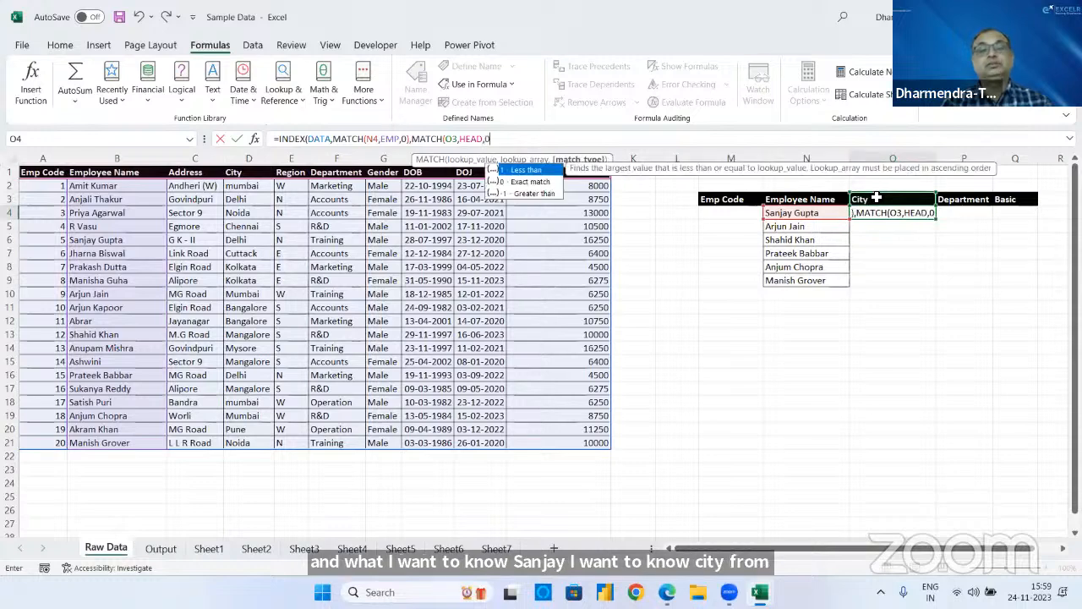
{"action": "type", "text": ")"}
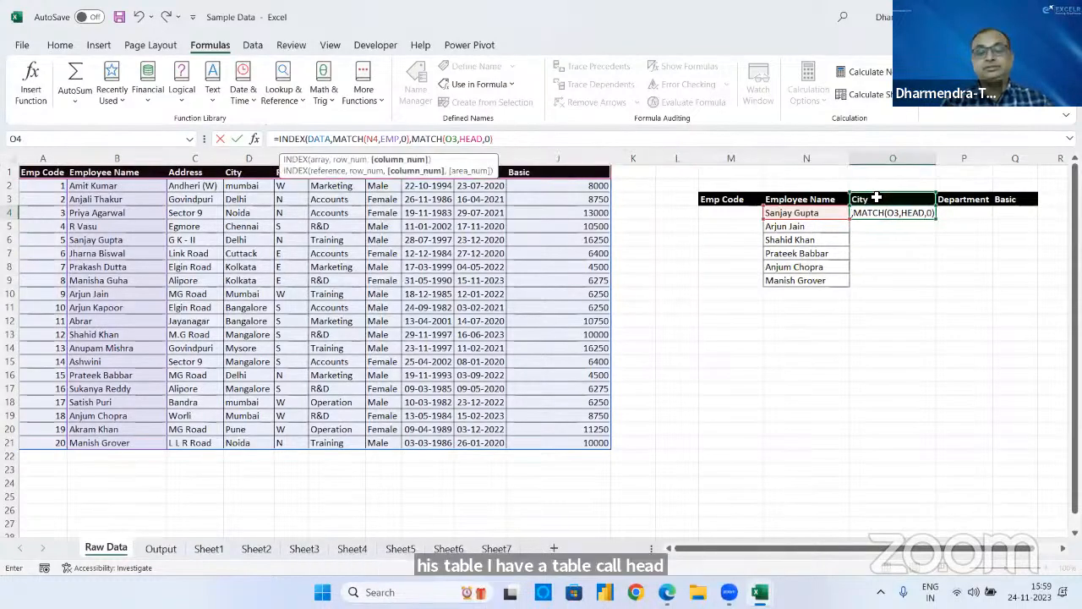
{"action": "type", "text": ")"}
{"action": "key", "text": "Return"}
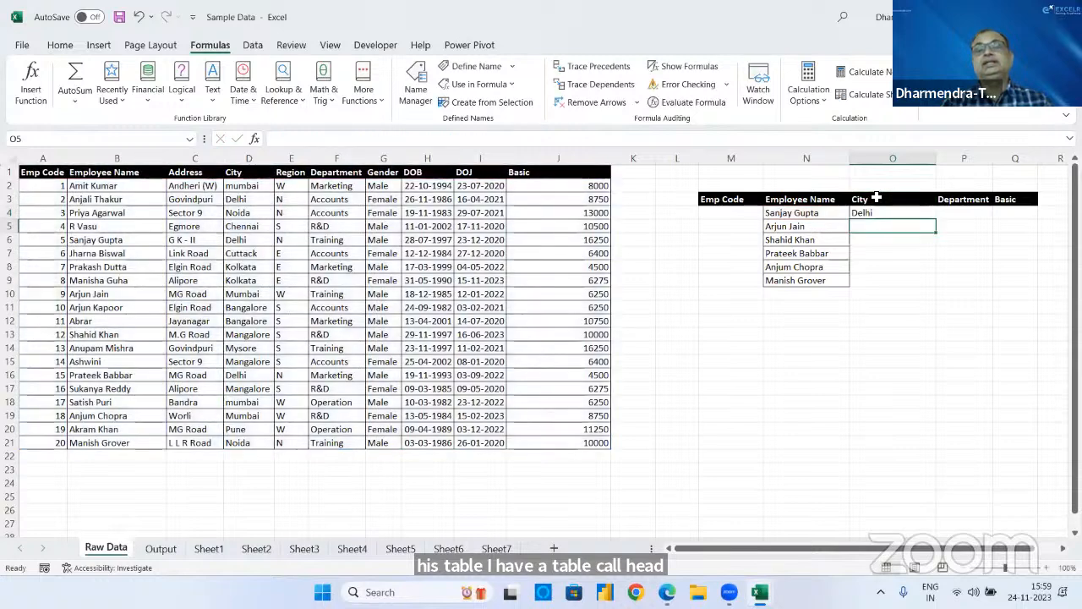
- Try filling the INDEX-MATCH formula from O4 across into the Department cell P4, and undo the fill
{"action": "key", "text": "Right"}
{"action": "key", "text": "Right"}
{"action": "key", "text": "Right"}
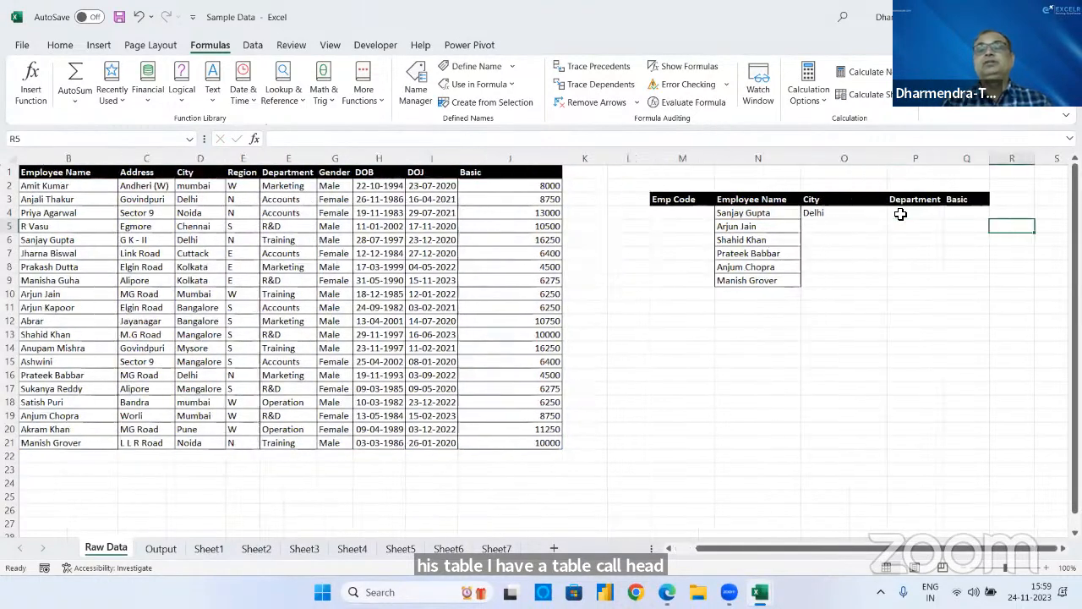
{"action": "left_click", "coordinate": [843, 212]}
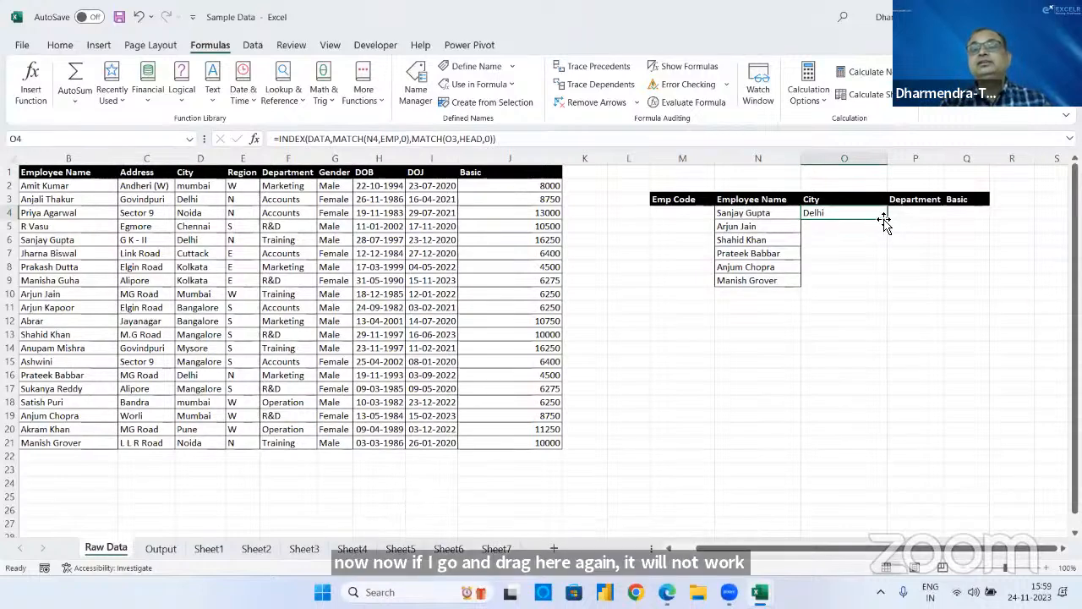
{"action": "left_click_drag", "start_coordinate": [888, 220], "coordinate": [924, 219]}
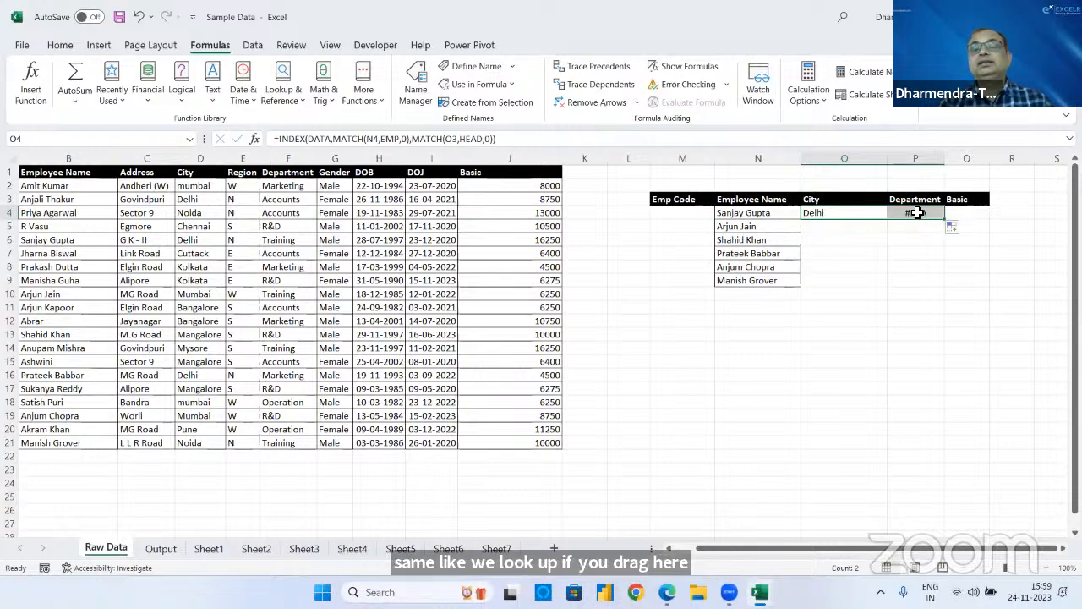
{"action": "left_click", "coordinate": [917, 214]}
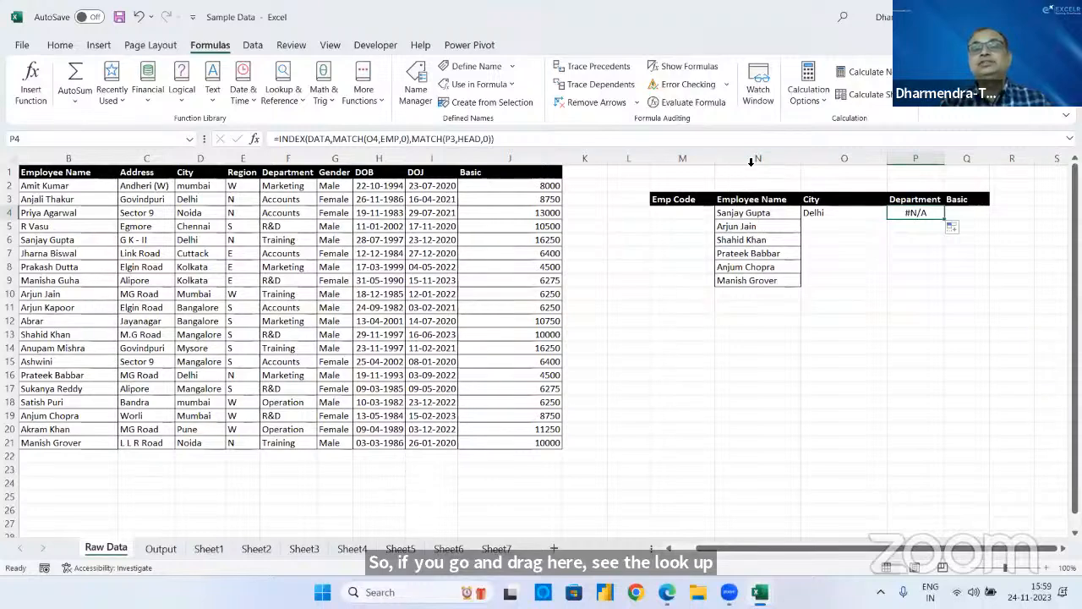
{"action": "key", "text": "ctrl+z"}
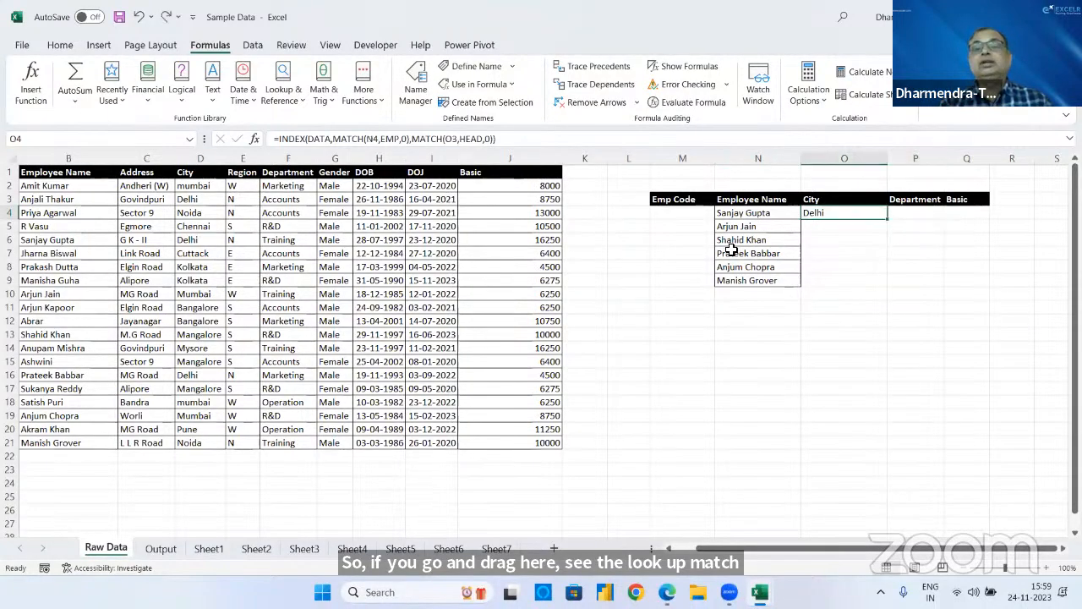
- Lock column N in the first MATCH ($N4) and row 3 in the second (O$3) of O4's INDEX formula
{"action": "left_click", "coordinate": [370, 141]}
{"action": "type", "text": "$"}
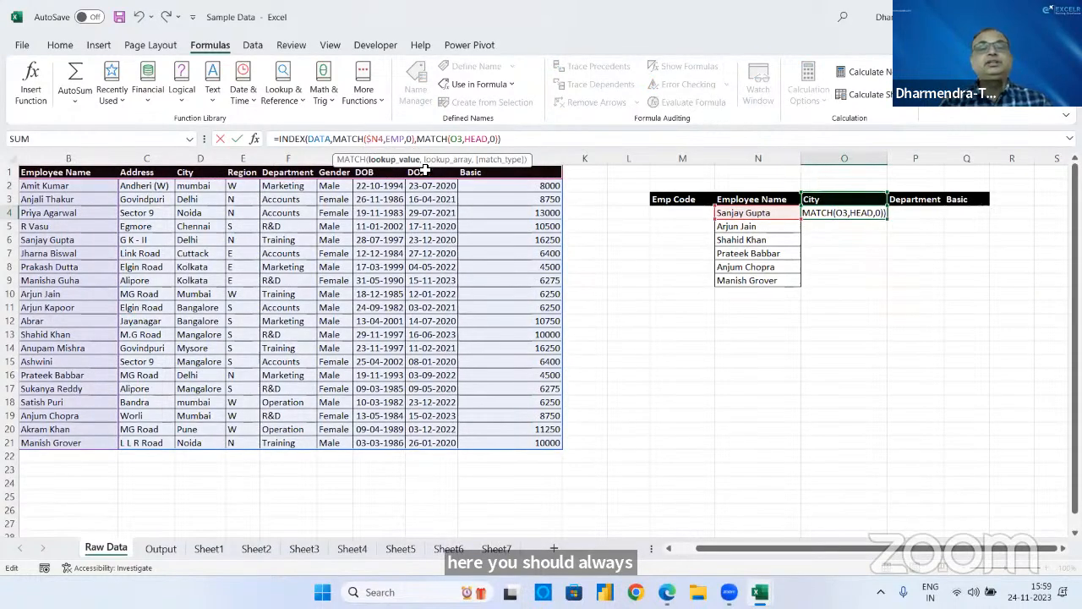
{"action": "left_click", "coordinate": [461, 138]}
{"action": "type", "text": "$"}
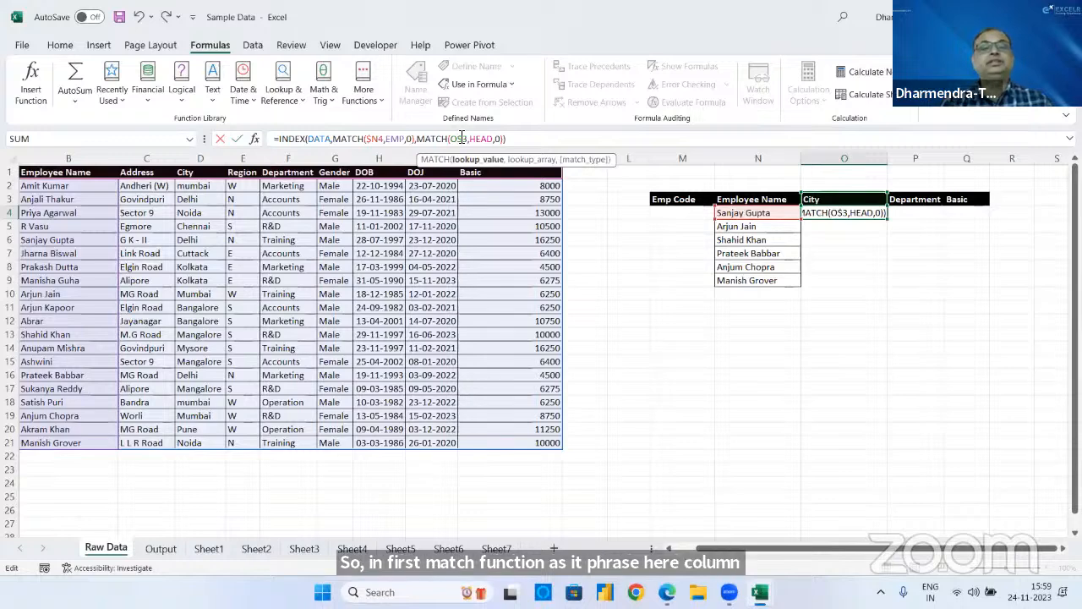
{"action": "key", "text": "Return"}
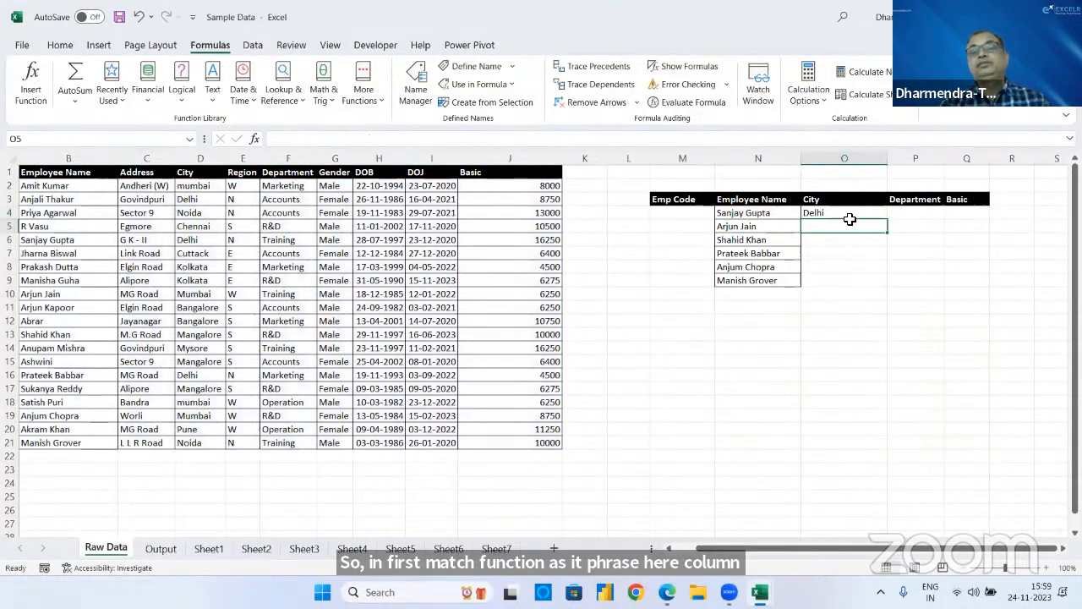
- Fill the INDEX-MATCH formula from O4 across to the Basic column and down to row 9
{"action": "left_click", "coordinate": [850, 215]}
{"action": "left_click_drag", "start_coordinate": [891, 217], "coordinate": [989, 219]}
{"action": "double_click", "coordinate": [990, 219]}
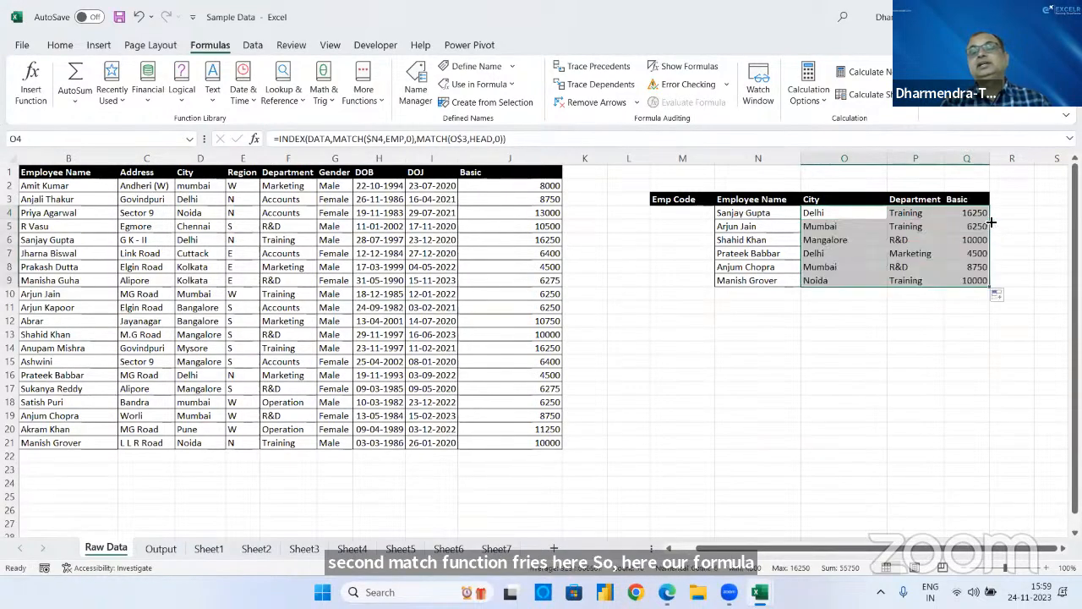
- Copy O4's formula into the Emp Code cell M4 and fill it down to M9
{"action": "left_click", "coordinate": [866, 213]}
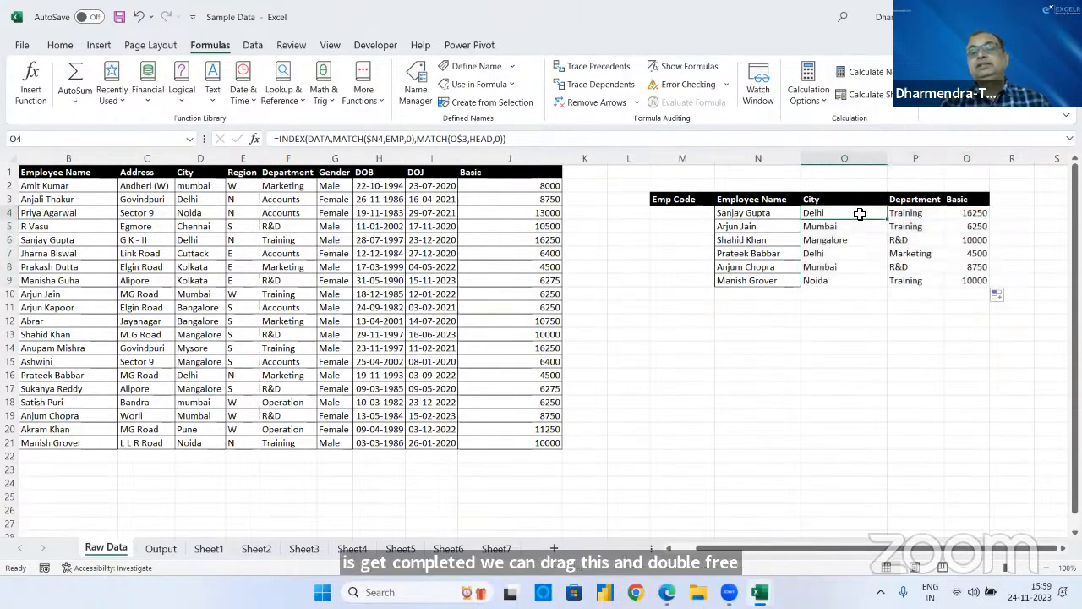
{"action": "key", "text": "ctrl+c"}
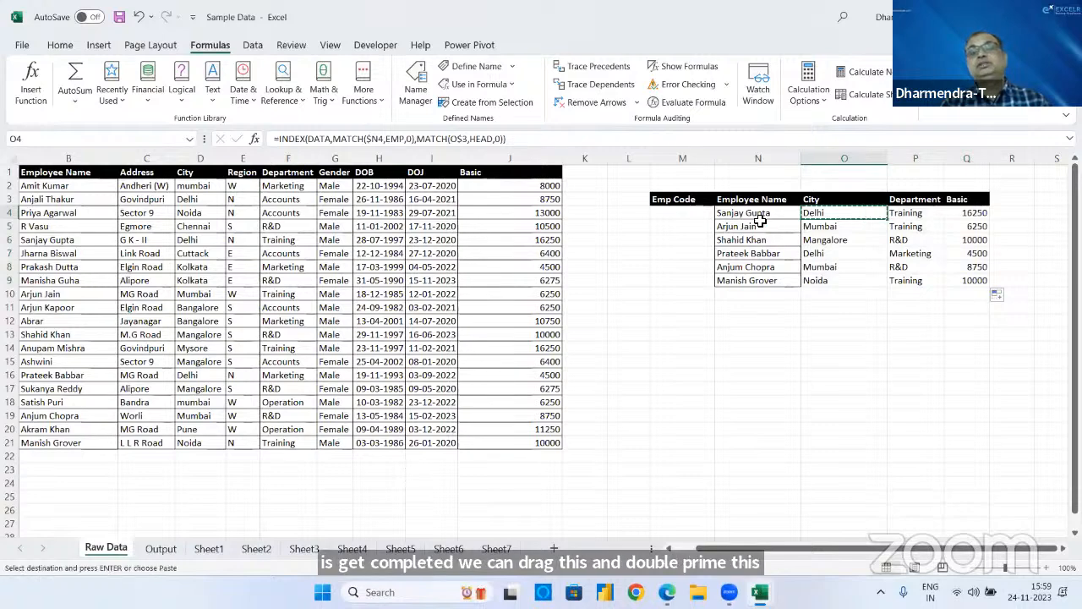
{"action": "left_click", "coordinate": [708, 216]}
{"action": "key", "text": "ctrl+v"}
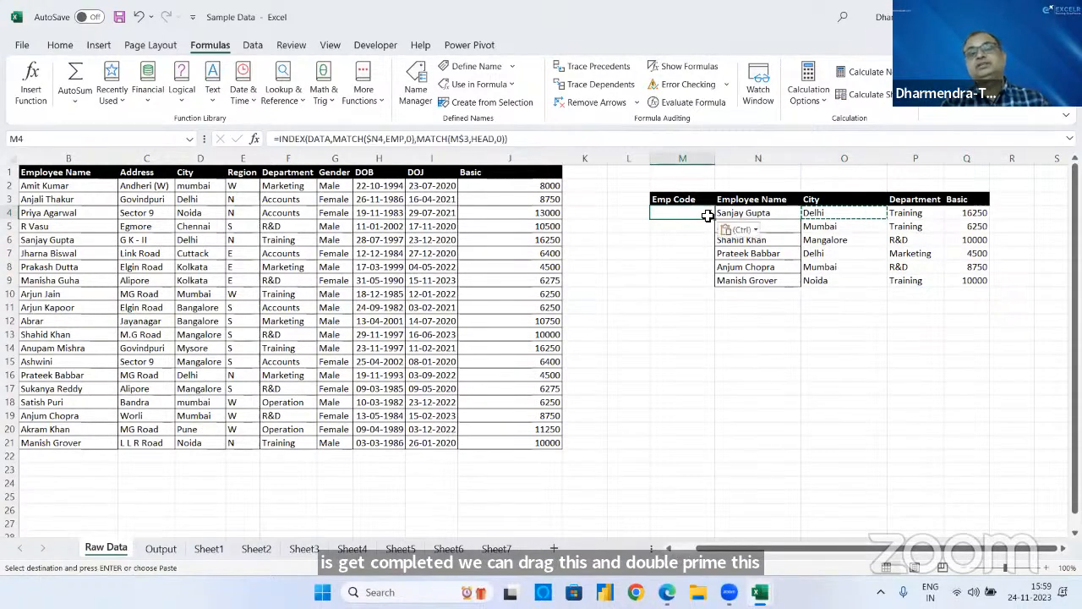
{"action": "double_click", "coordinate": [713, 224]}
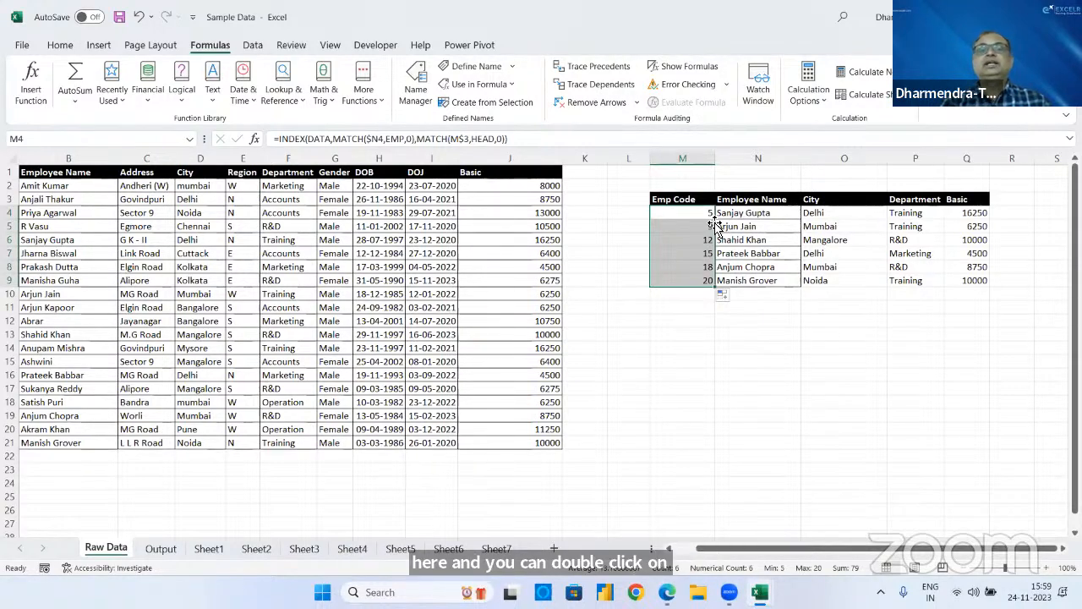
- Show the text of O4's formula in O12 with FORMULATEXT(O4)
{"action": "left_click", "coordinate": [833, 220]}
{"action": "left_click", "coordinate": [836, 318]}
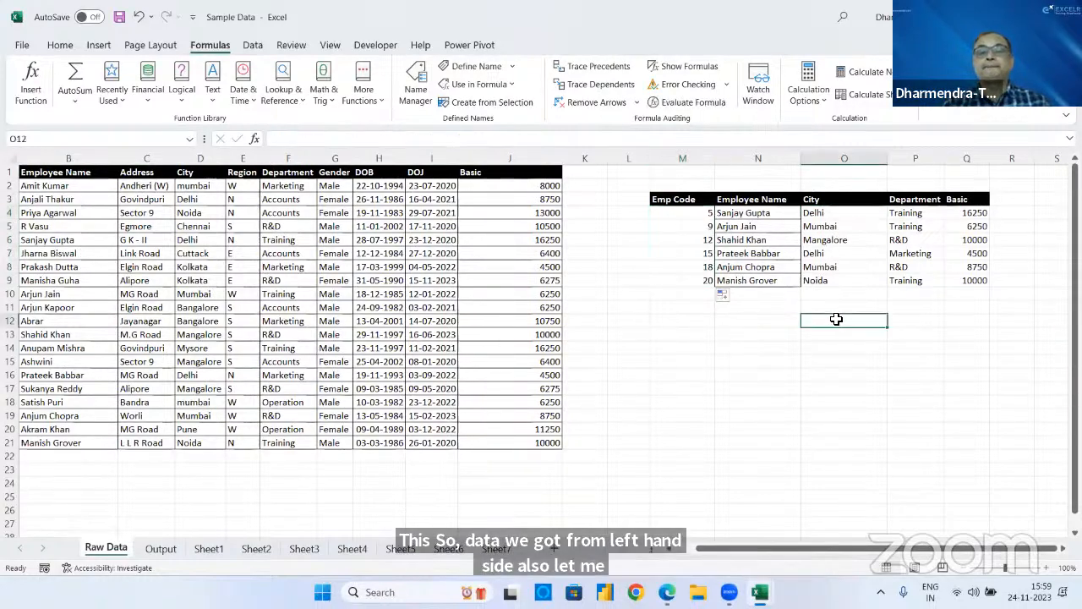
{"action": "type", "text": "=form"}
{"action": "key", "text": "Tab"}
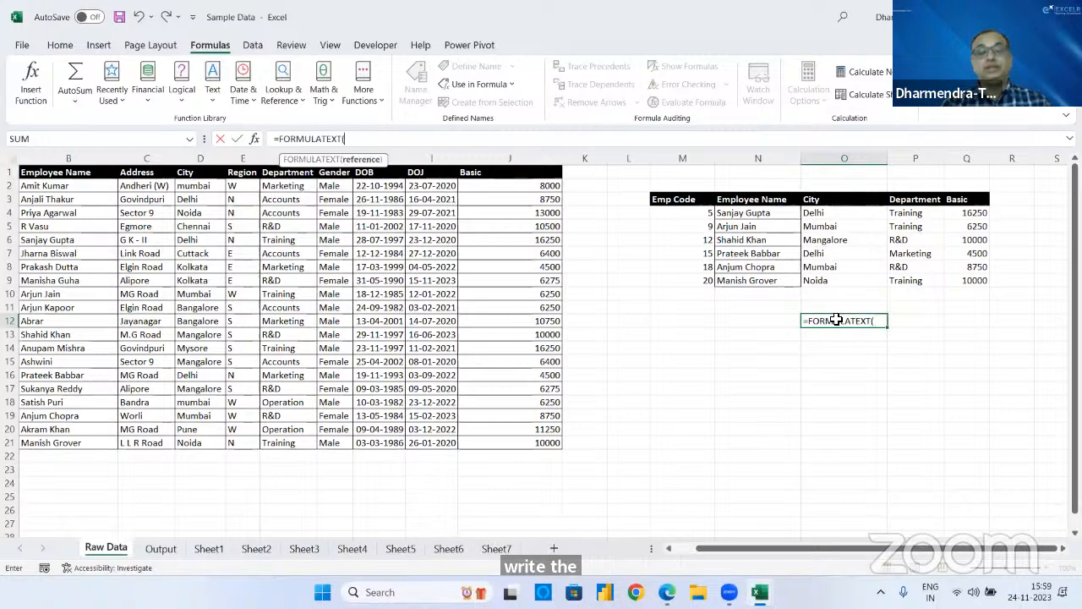
{"action": "key", "text": "Up"}
{"action": "key", "text": "Up"}
{"action": "key", "text": "Up"}
{"action": "key", "text": "Up"}
{"action": "key", "text": "Up"}
{"action": "key", "text": "Up"}
{"action": "key", "text": "Up"}
{"action": "key", "text": "Up"}
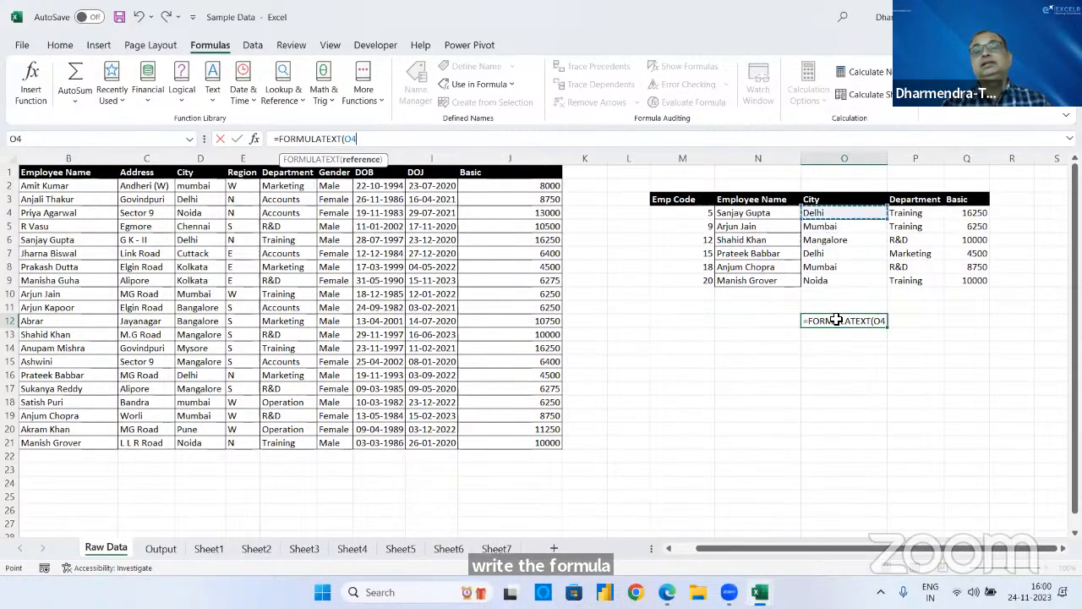
{"action": "key", "text": "Return"}
{"action": "left_click", "coordinate": [833, 216]}
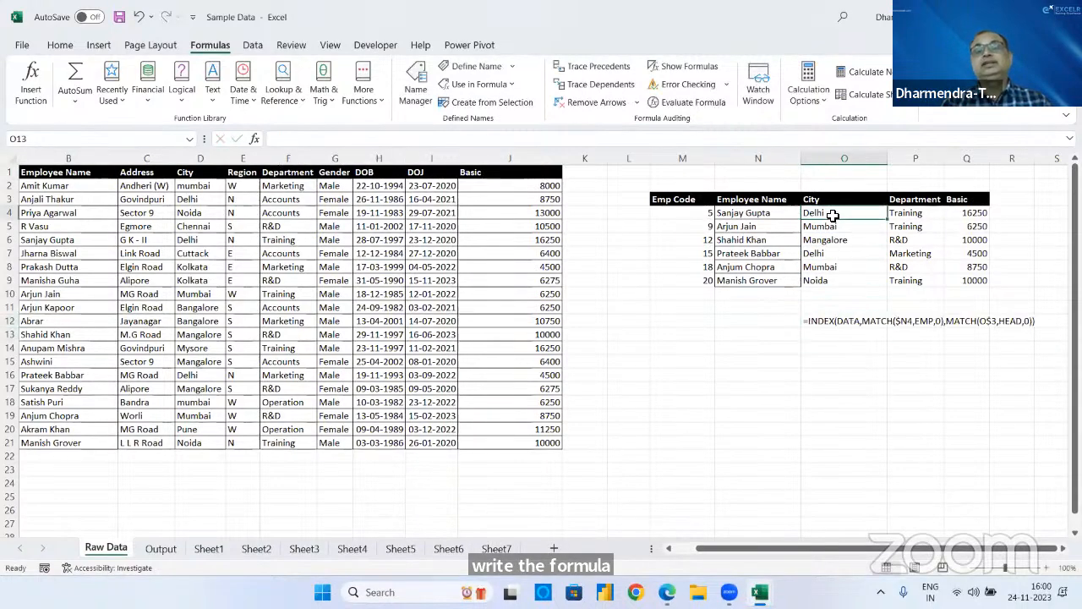
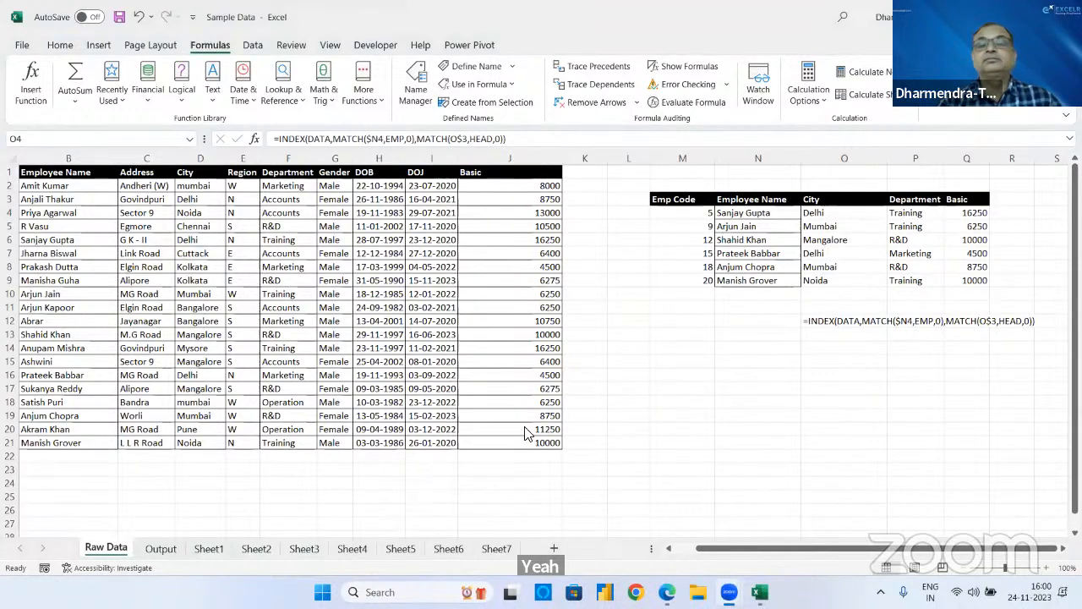
- Copy the header row A1:J1 of the Raw Data sheet and paste it at K1 on the Output sheet
{"action": "left_click", "coordinate": [667, 376]}
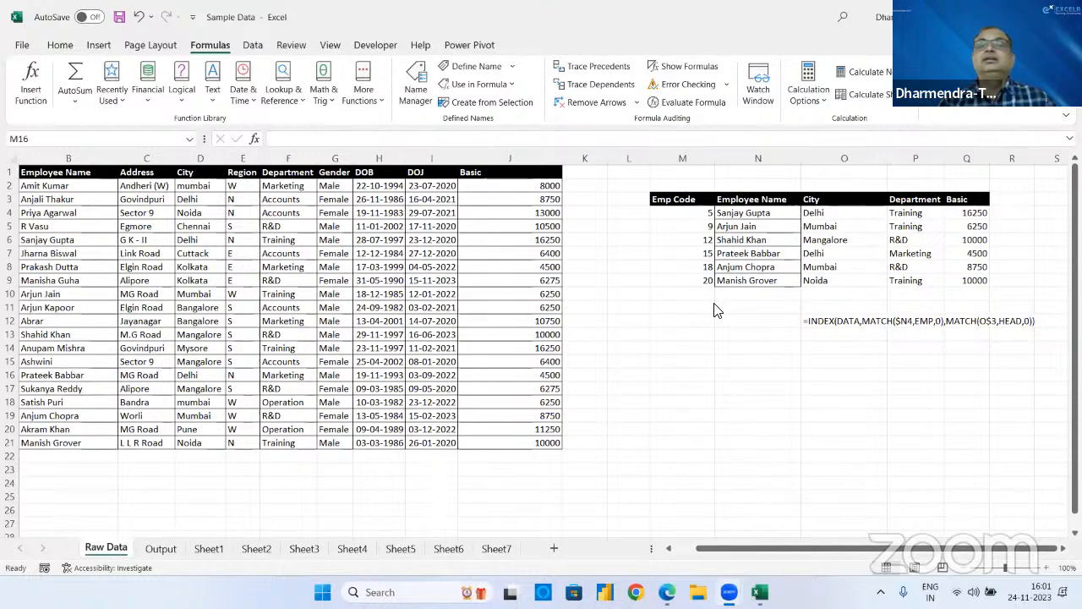
{"action": "left_click", "coordinate": [484, 239]}
{"action": "left_click", "coordinate": [269, 251]}
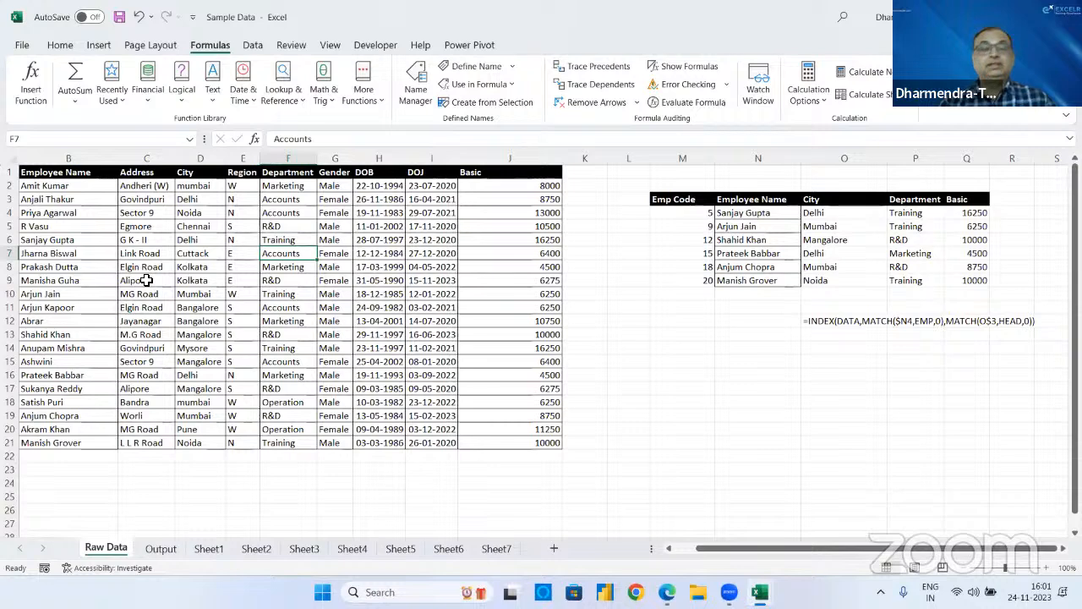
{"action": "key", "text": "Left"}
{"action": "key", "text": "Left"}
{"action": "key", "text": "Left"}
{"action": "key", "text": "Left"}
{"action": "key", "text": "Left"}
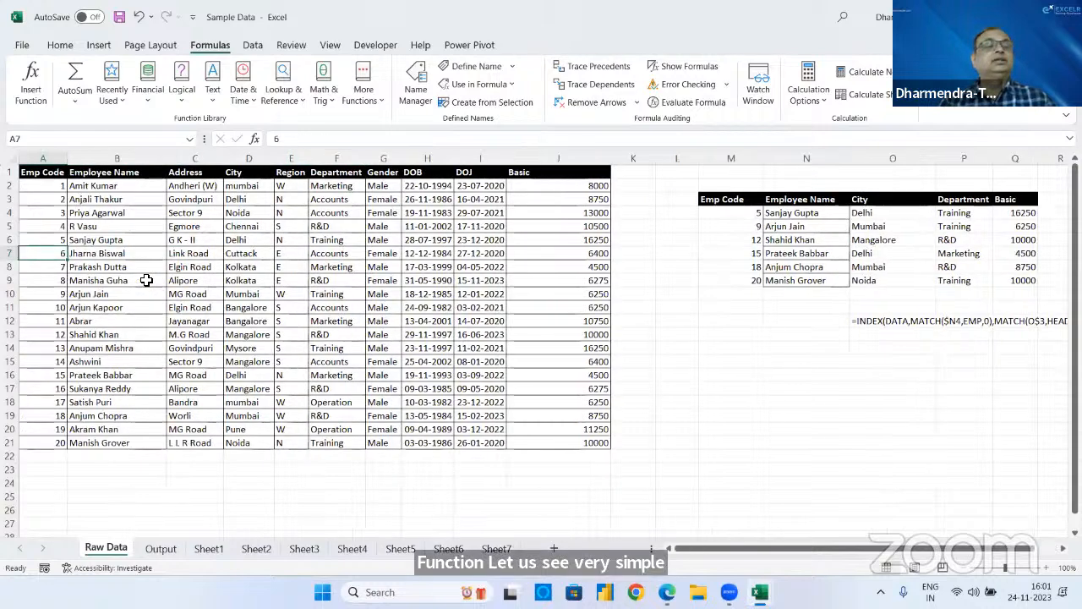
{"action": "left_click", "coordinate": [78, 242]}
{"action": "left_click", "coordinate": [50, 172]}
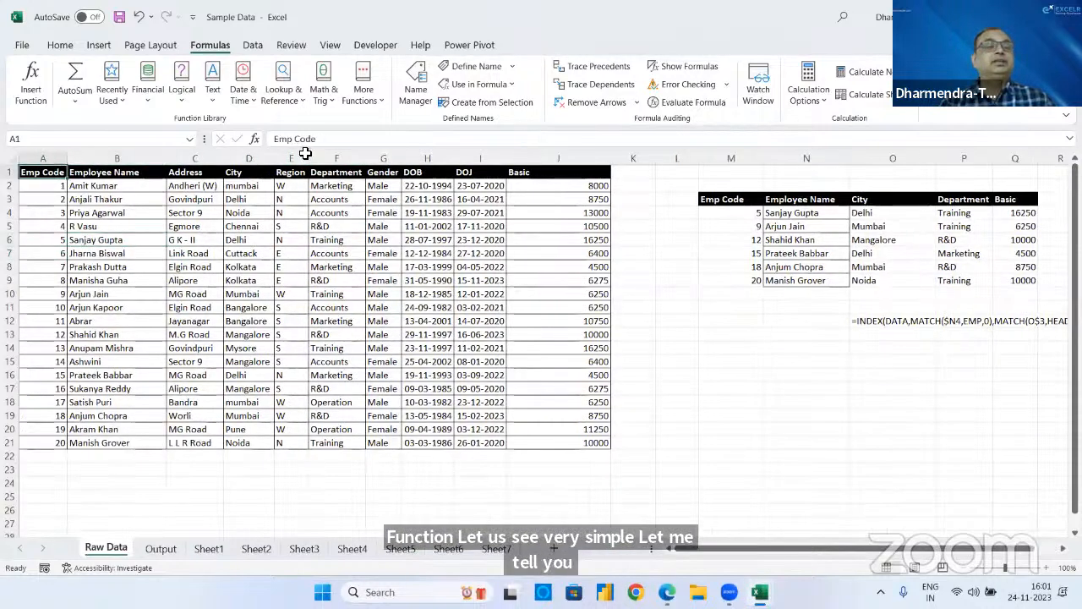
{"action": "left_click_drag", "start_coordinate": [305, 153], "coordinate": [584, 165]}
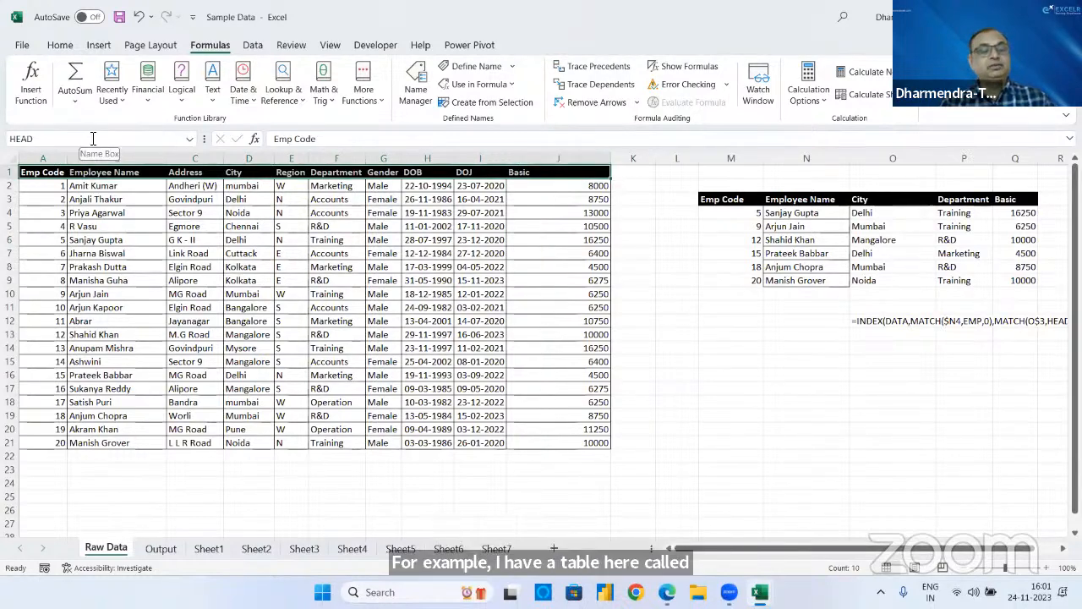
{"action": "key", "text": "ctrl+c"}
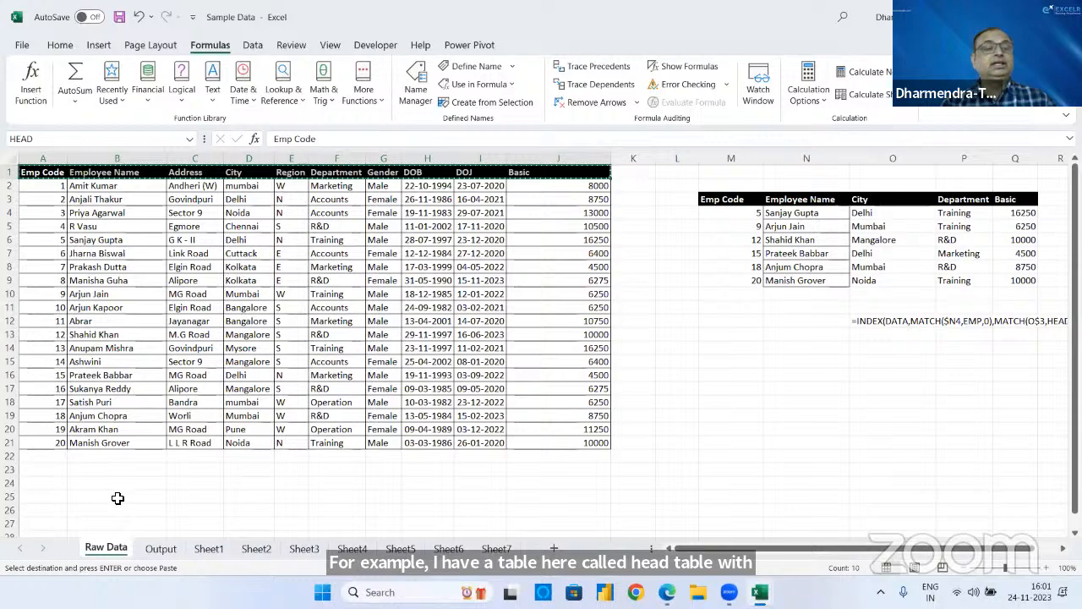
{"action": "left_click", "coordinate": [160, 548]}
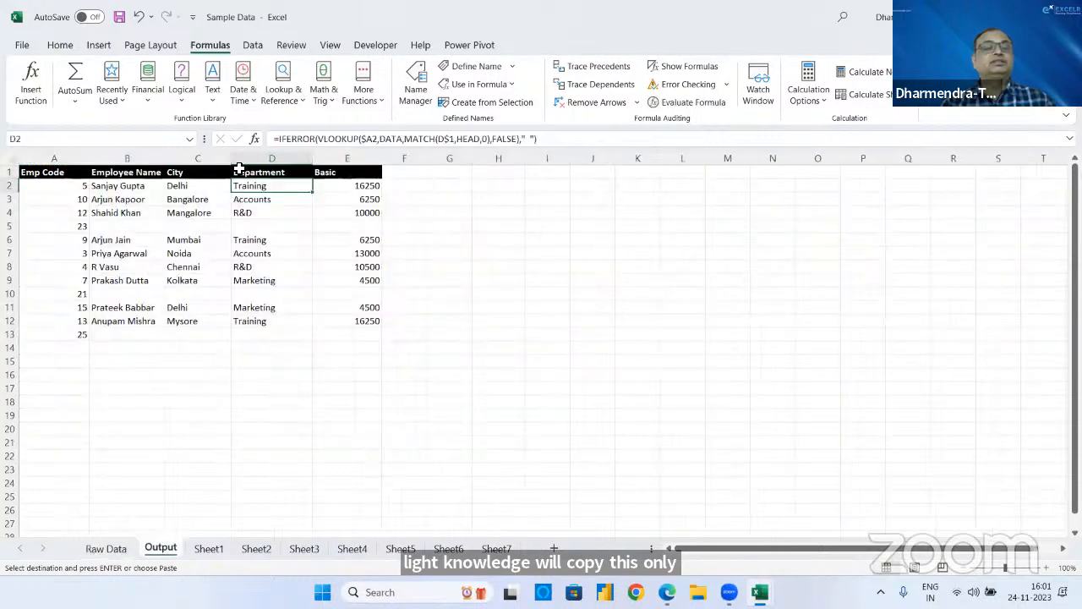
{"action": "left_click", "coordinate": [634, 175]}
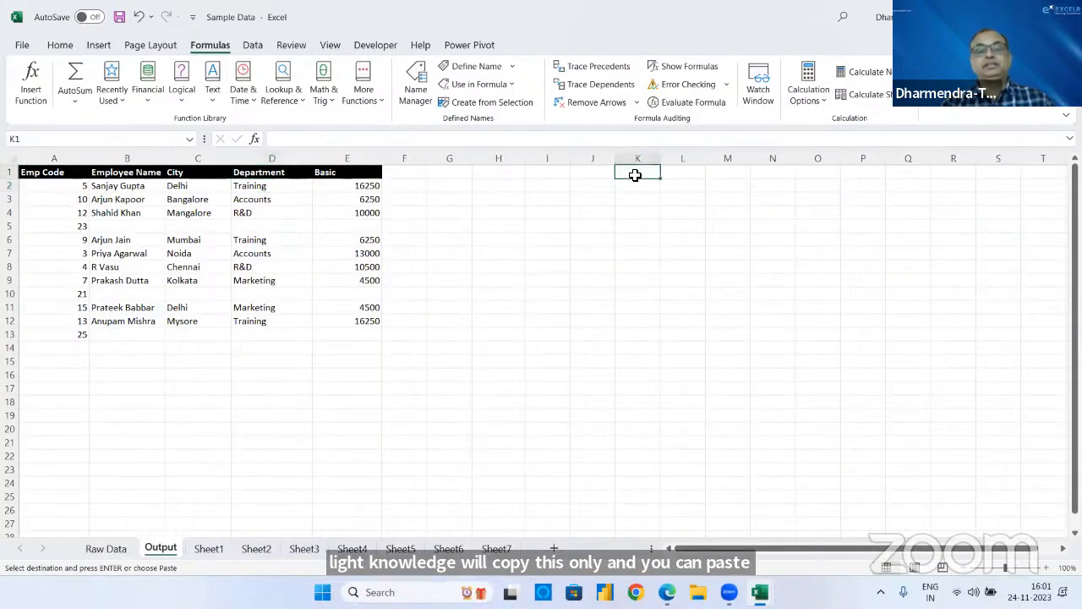
{"action": "key", "text": "ctrl+v"}
- Auto-fit the width of column K on the Output sheet to its Emp Code header
{"action": "left_click", "coordinate": [642, 198]}
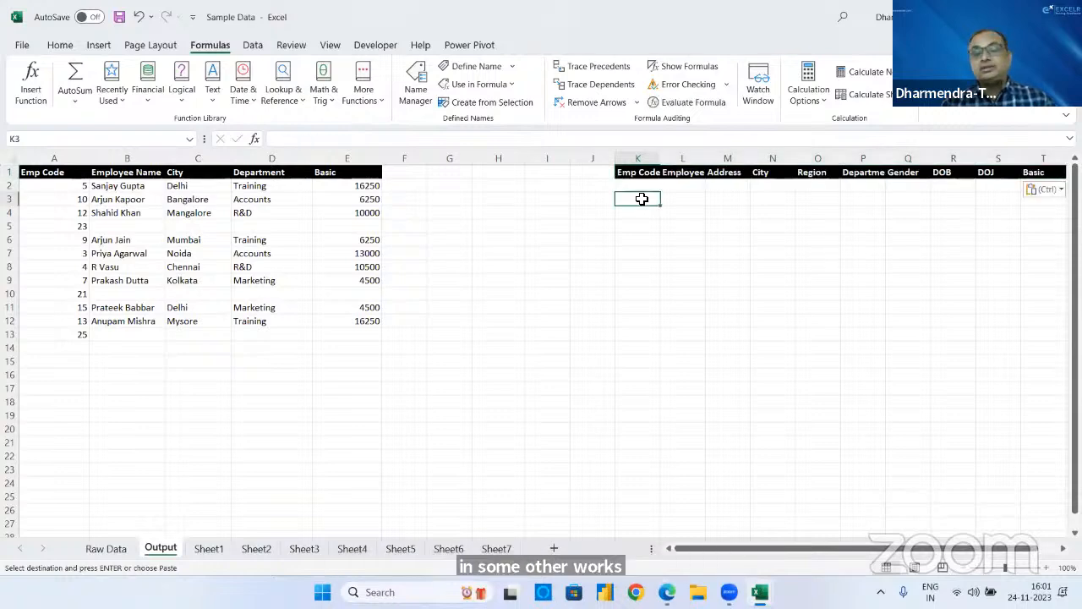
{"action": "key", "text": "Right"}
{"action": "key", "text": "Right"}
{"action": "key", "text": "Right"}
{"action": "key", "text": "Right"}
{"action": "key", "text": "Right"}
{"action": "key", "text": "Right"}
{"action": "key", "text": "Right"}
{"action": "key", "text": "Right"}
{"action": "key", "text": "Right"}
{"action": "key", "text": "Right"}
{"action": "key", "text": "Right"}
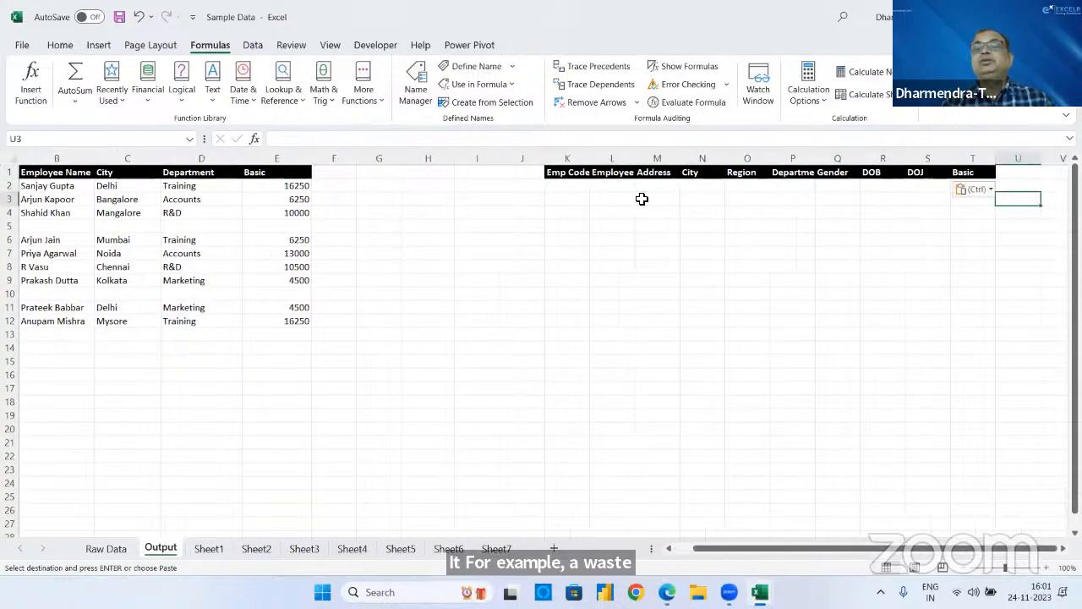
{"action": "double_click", "coordinate": [514, 158]}
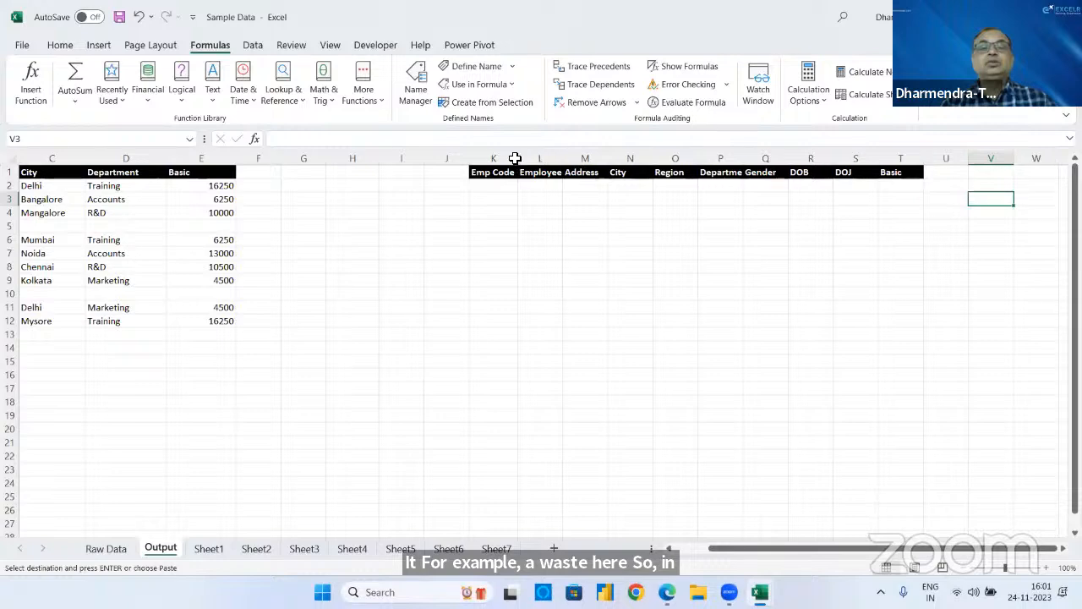
- Enter =MATCH(K1,HEAD,0) in K3 to find the Emp Code header's position
{"action": "left_click", "coordinate": [496, 199]}
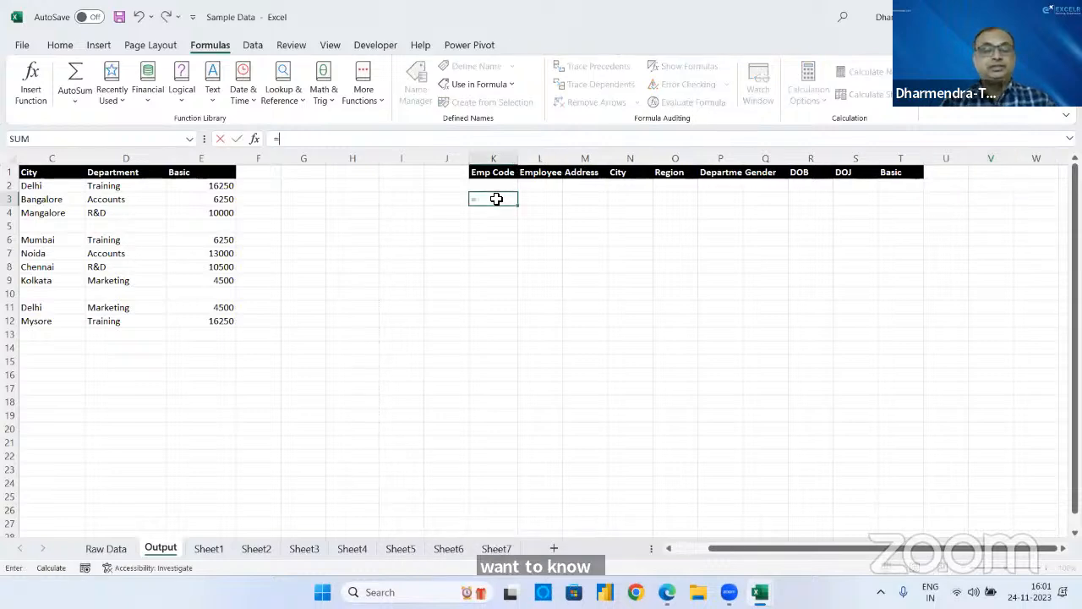
{"action": "type", "text": "=matc"}
{"action": "key", "text": "Tab"}
{"action": "left_click", "coordinate": [503, 172]}
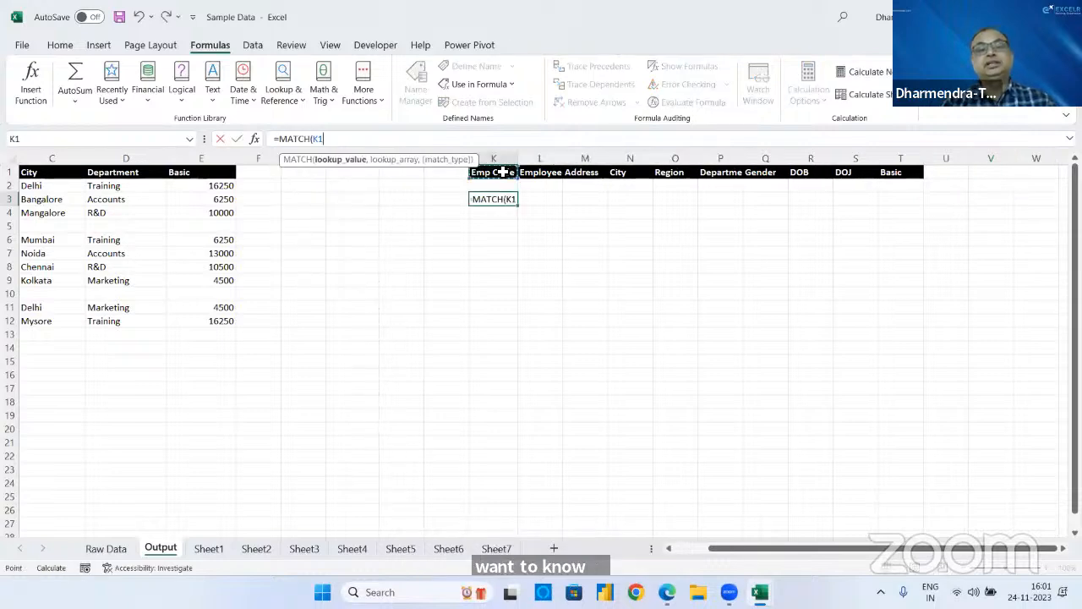
{"action": "type", "text": ",HEAD"}
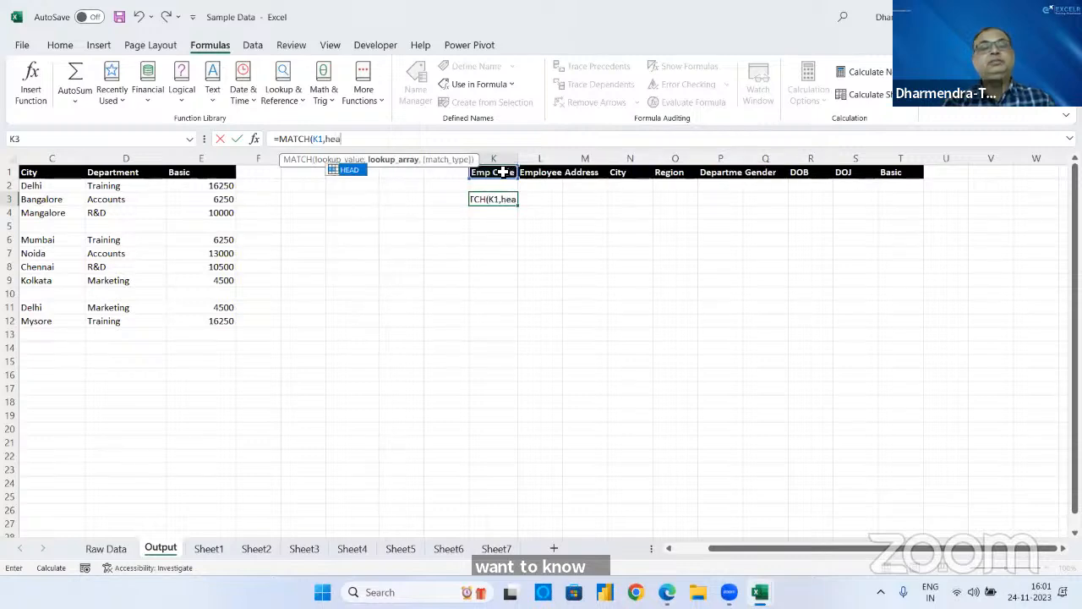
{"action": "type", "text": ",0"}
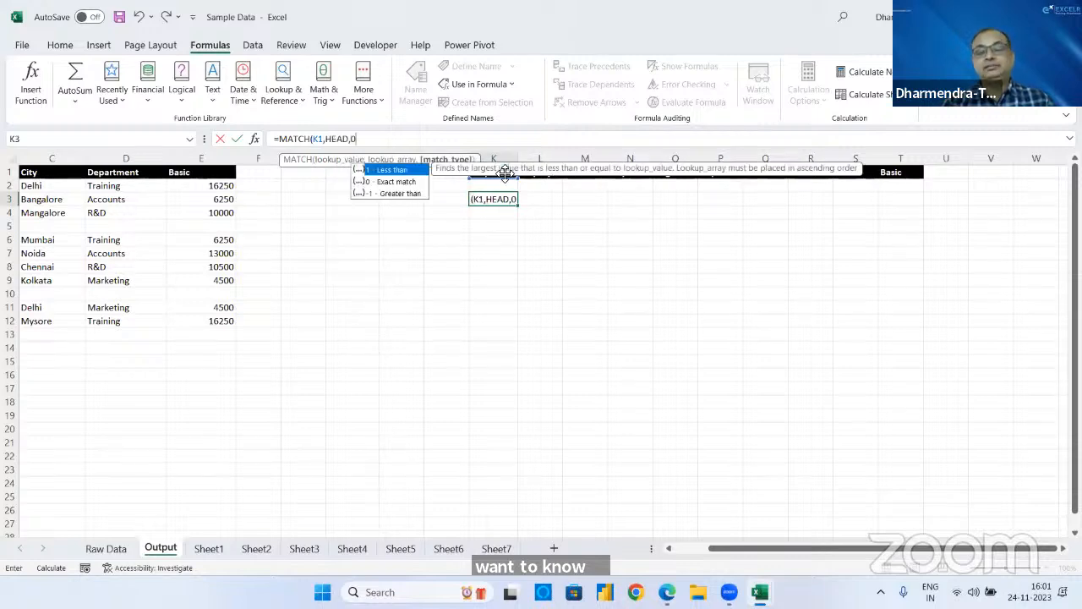
{"action": "type", "text": ")"}
{"action": "key", "text": "Return"}
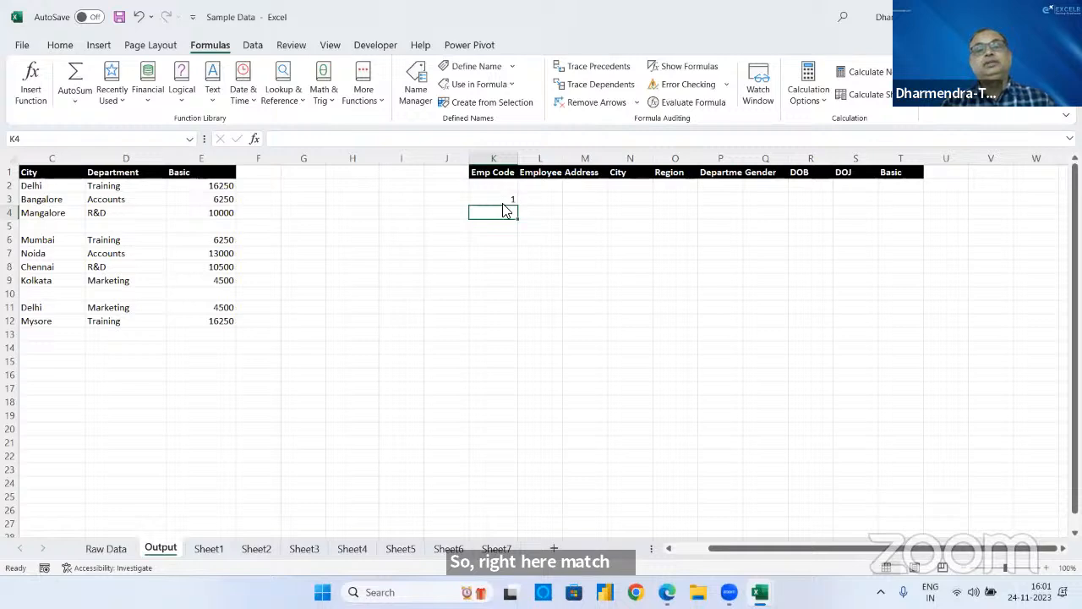
- Fill the MATCH formula from K3 across to T3, and check the copies under City, Gender and DOJ
{"action": "left_click", "coordinate": [507, 199]}
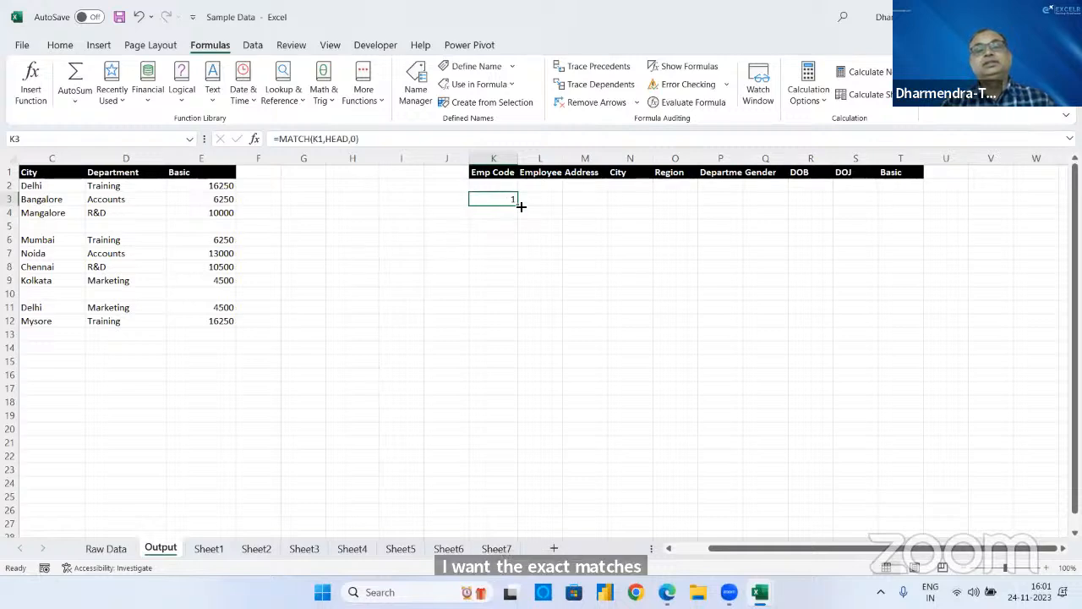
{"action": "left_click_drag", "start_coordinate": [520, 207], "coordinate": [912, 232]}
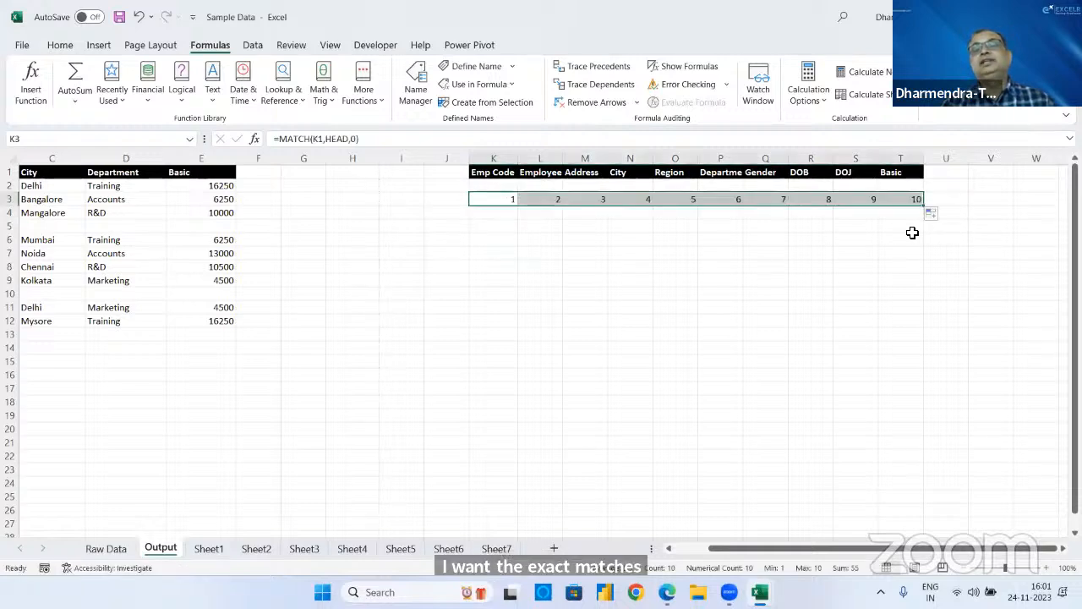
{"action": "left_click", "coordinate": [629, 201]}
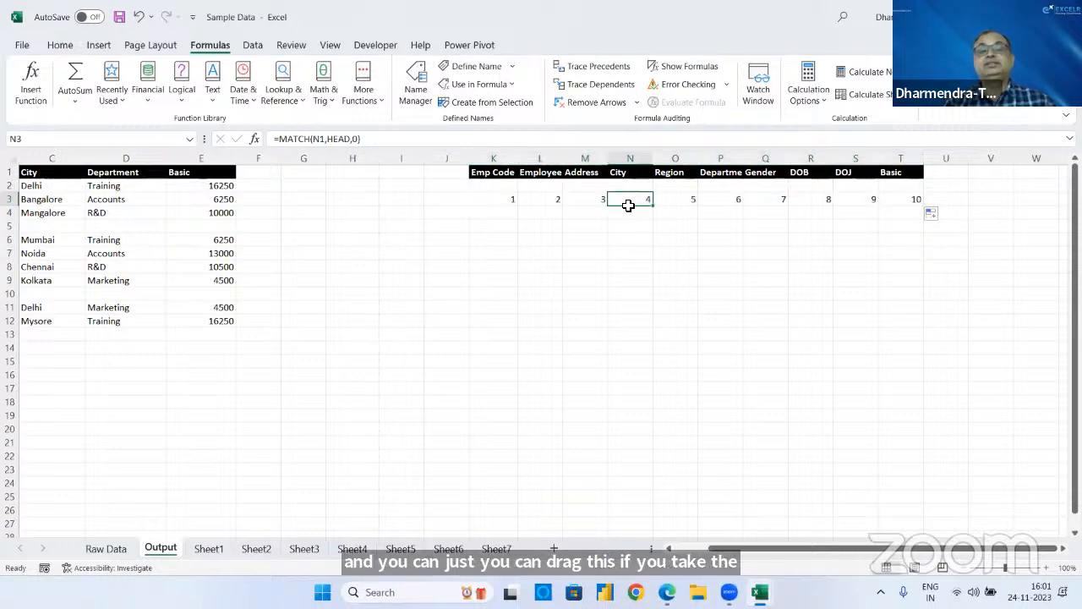
{"action": "left_click", "coordinate": [778, 198]}
{"action": "left_click", "coordinate": [859, 196]}
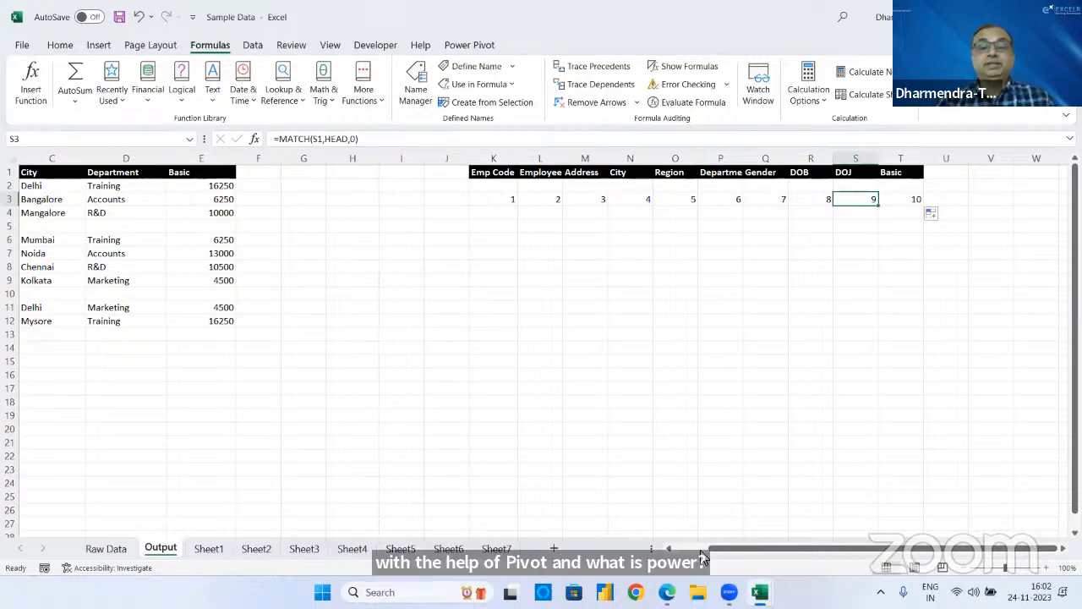
- Switch to File Explorer and open the Advance Excel training material presentation from the Work (D:) drive
{"action": "left_click", "coordinate": [698, 592]}
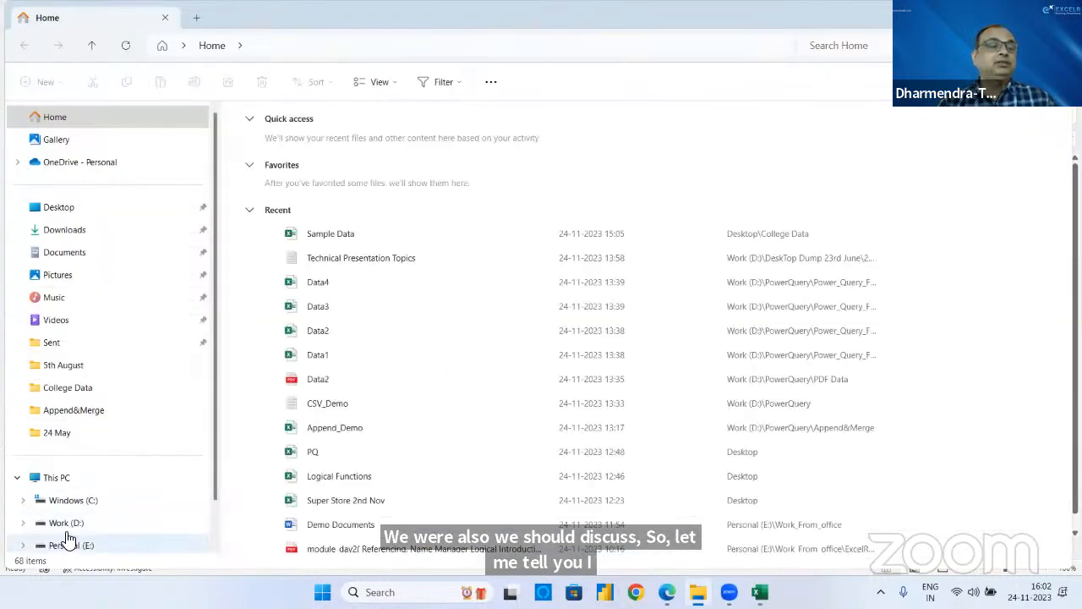
{"action": "left_click", "coordinate": [68, 523]}
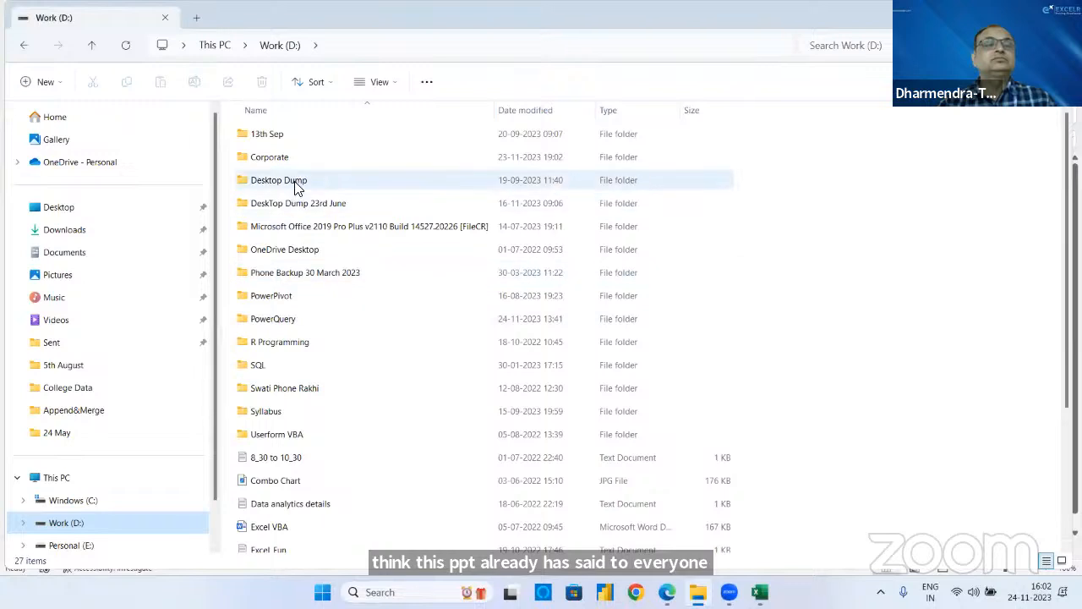
{"action": "double_click", "coordinate": [279, 158]}
{"action": "double_click", "coordinate": [284, 274]}
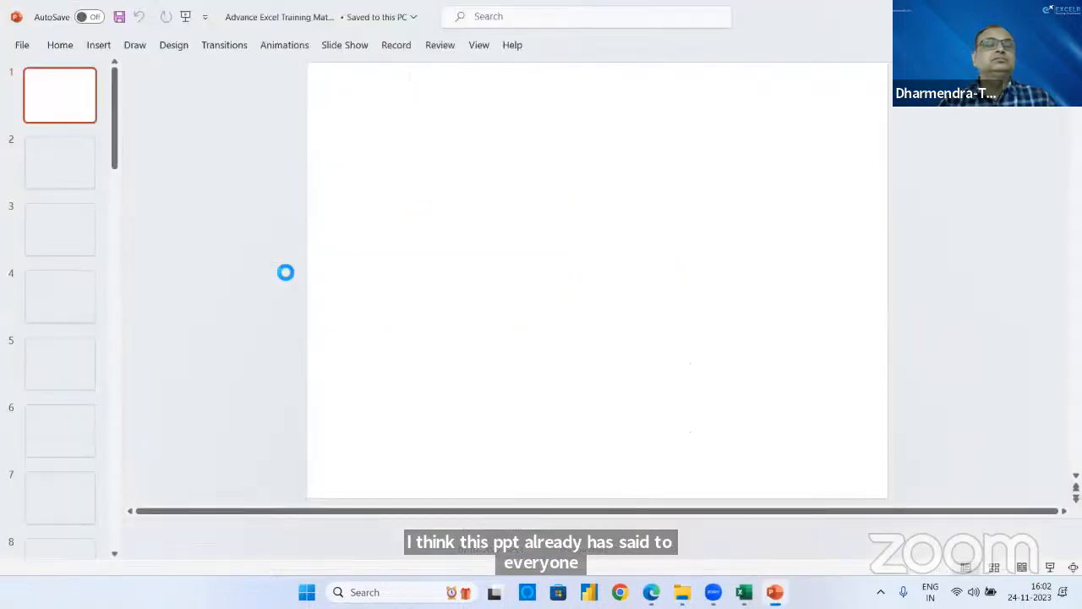
- Go to slide 29, Pivot Table, and start the slide show from that slide
{"action": "left_click_drag", "start_coordinate": [117, 140], "coordinate": [120, 531]}
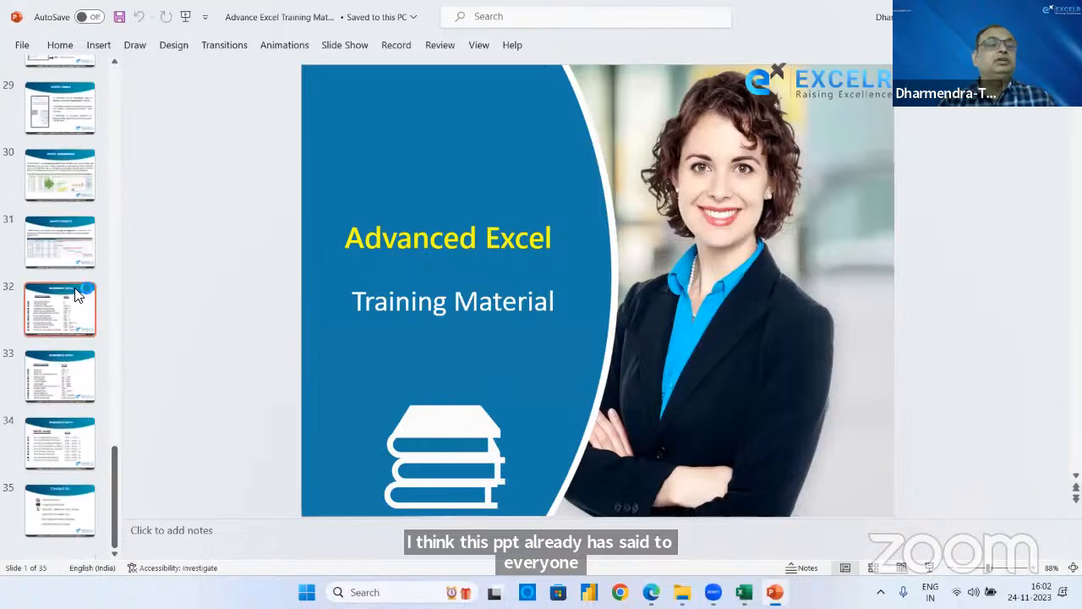
{"action": "left_click", "coordinate": [59, 120]}
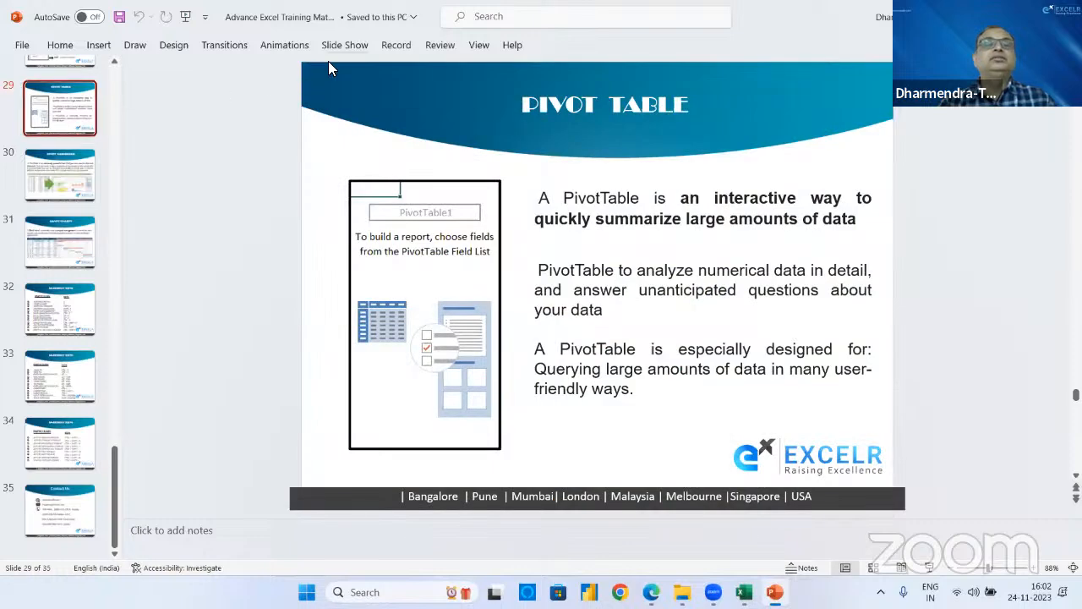
{"action": "left_click", "coordinate": [344, 46]}
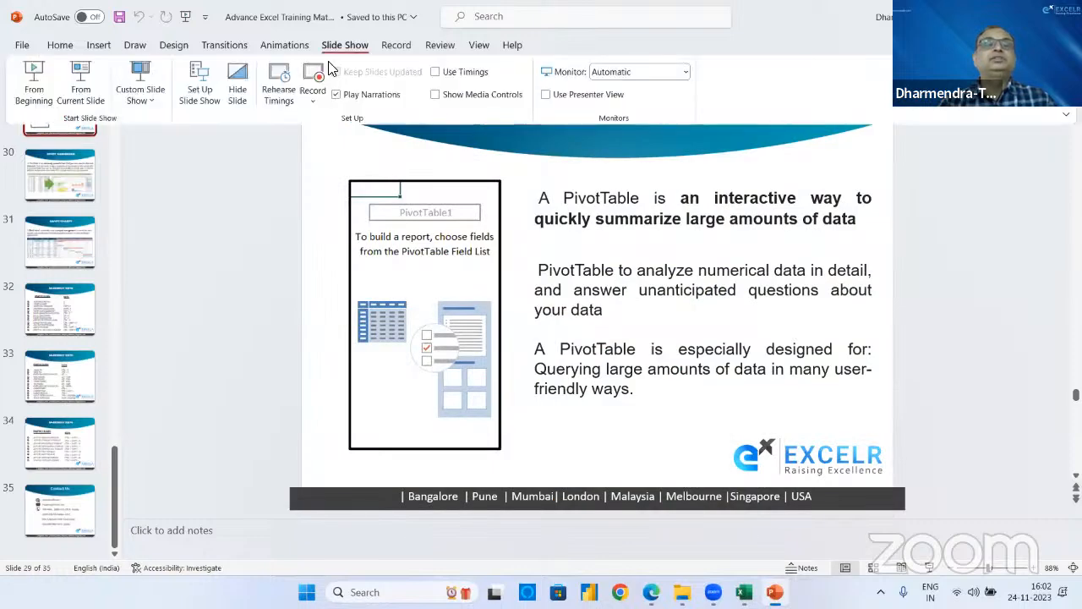
{"action": "left_click", "coordinate": [81, 91]}
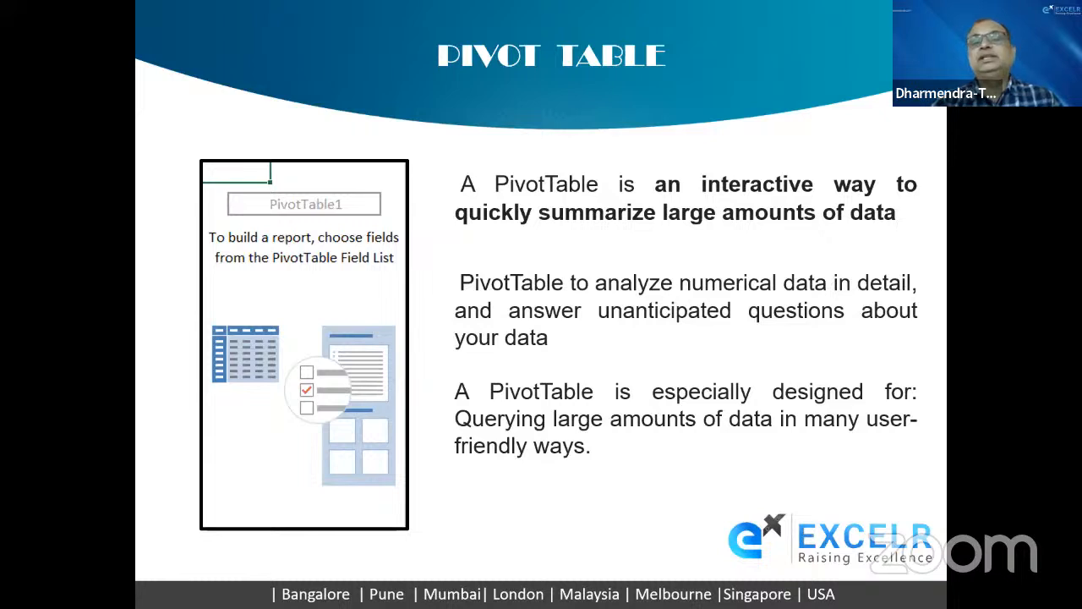
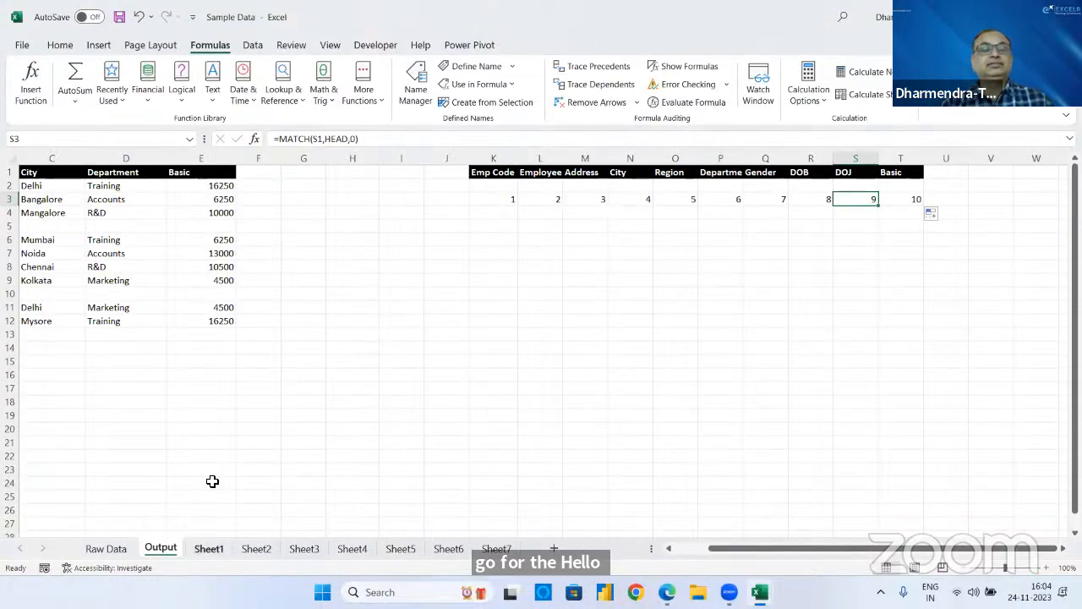
- Browse the worksheets of the Sample Data workbook in Excel as far as Sheet5 and return to Raw Data
{"action": "key", "text": "ctrl+Page_Down"}
{"action": "key", "text": "ctrl+Page_Down"}
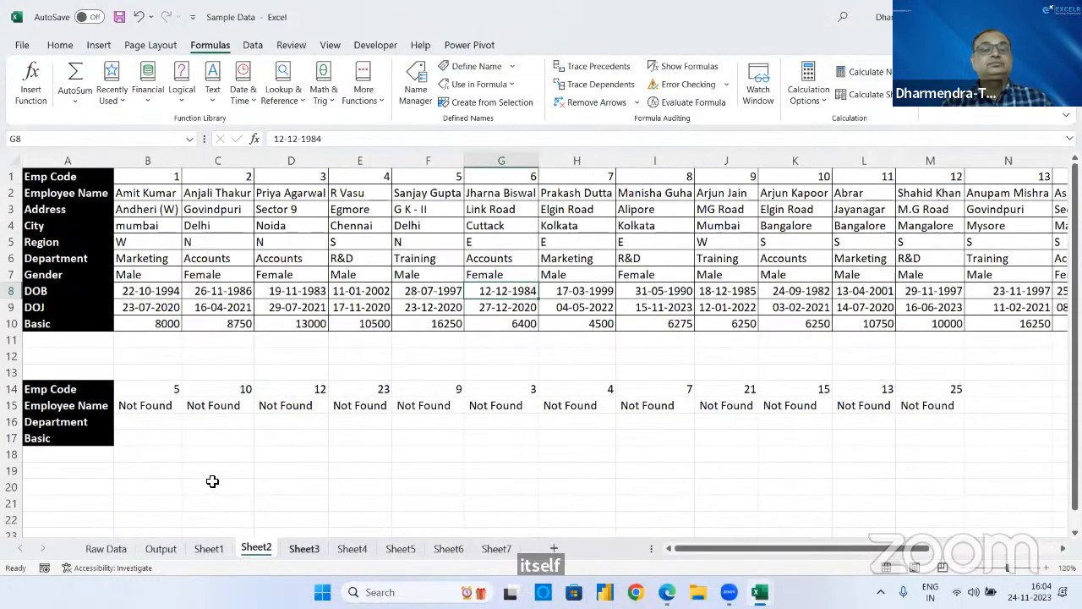
{"action": "key", "text": "ctrl+Page_Down"}
{"action": "key", "text": "ctrl+Page_Down"}
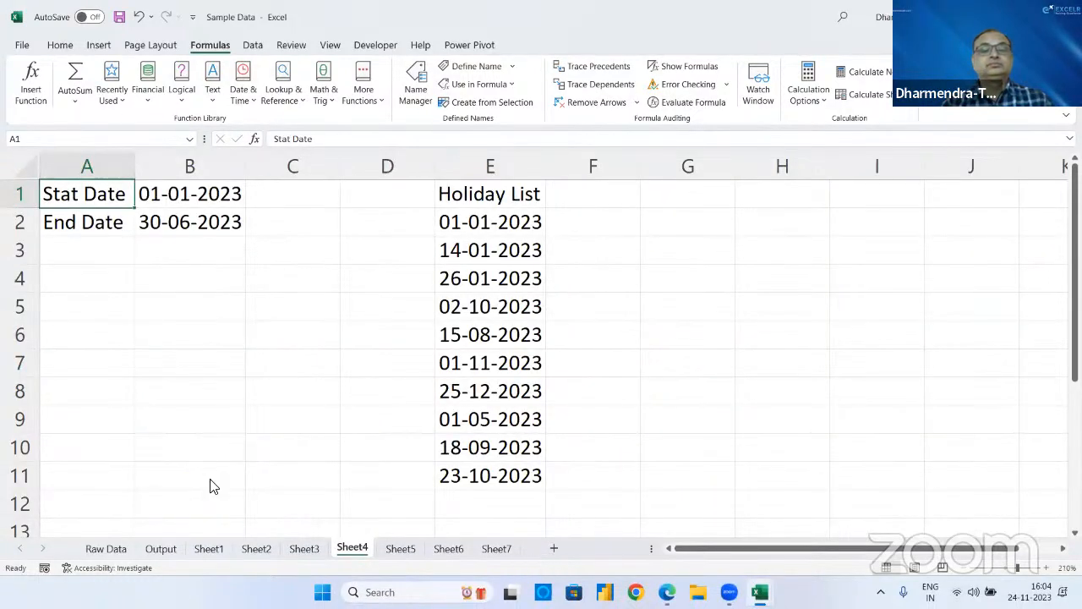
{"action": "key", "text": "ctrl+Page_Down"}
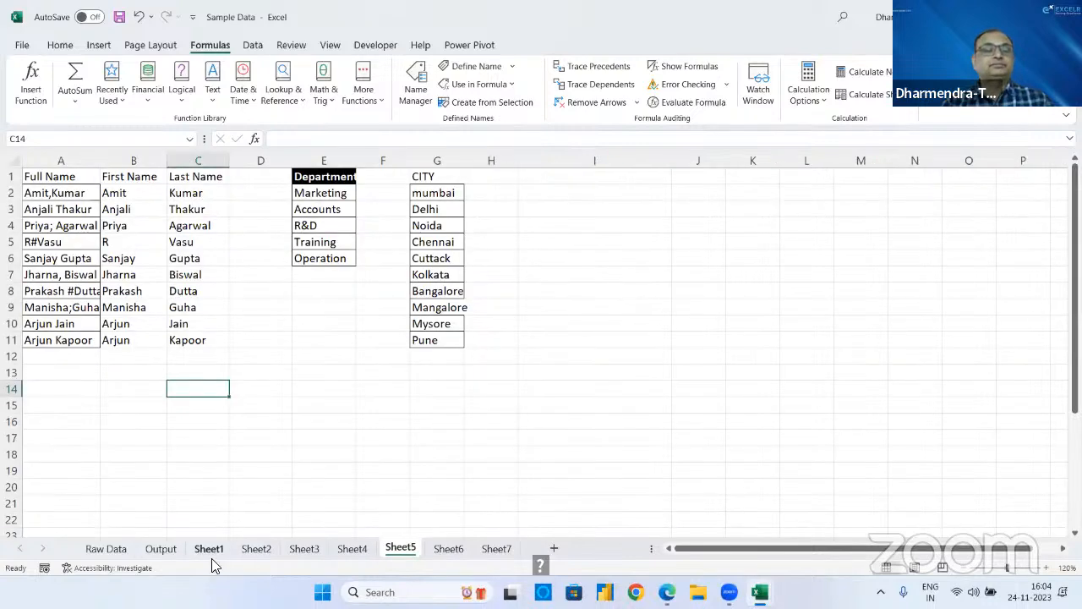
{"action": "key", "text": "ctrl+Page_Up"}
{"action": "key", "text": "ctrl+Page_Up"}
{"action": "key", "text": "ctrl+Page_Up"}
{"action": "key", "text": "ctrl+Page_Up"}
{"action": "key", "text": "ctrl+Page_Up"}
{"action": "key", "text": "ctrl+Page_Up"}
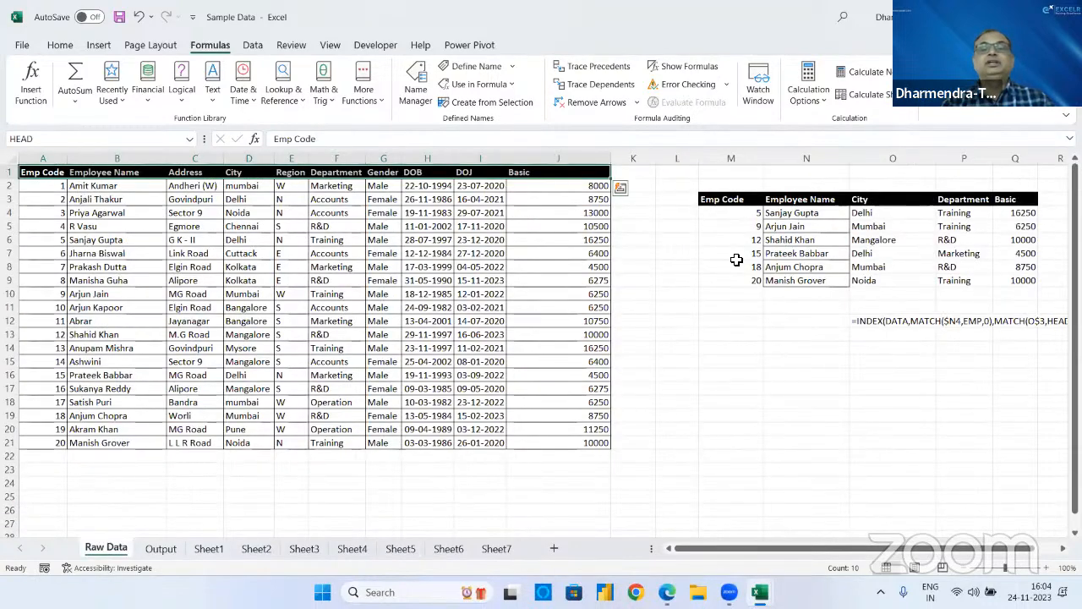
- Copy the employee table A1:J21 from the Raw Data sheet and paste it at A1 of a new blank workbook
{"action": "left_click", "coordinate": [736, 259]}
{"action": "left_click", "coordinate": [51, 174]}
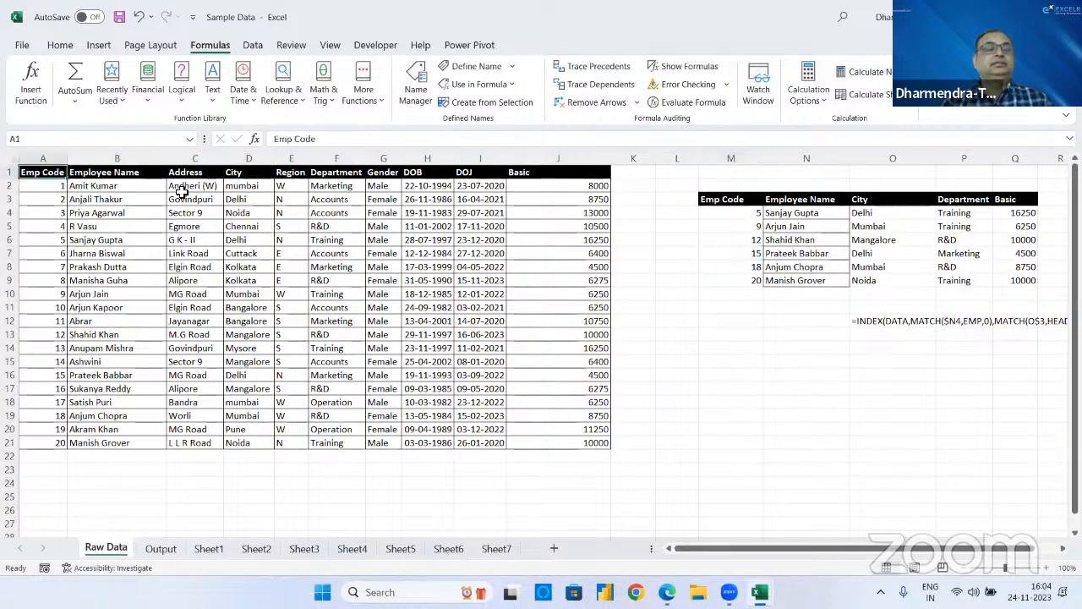
{"action": "left_click_drag", "start_coordinate": [182, 193], "coordinate": [567, 443]}
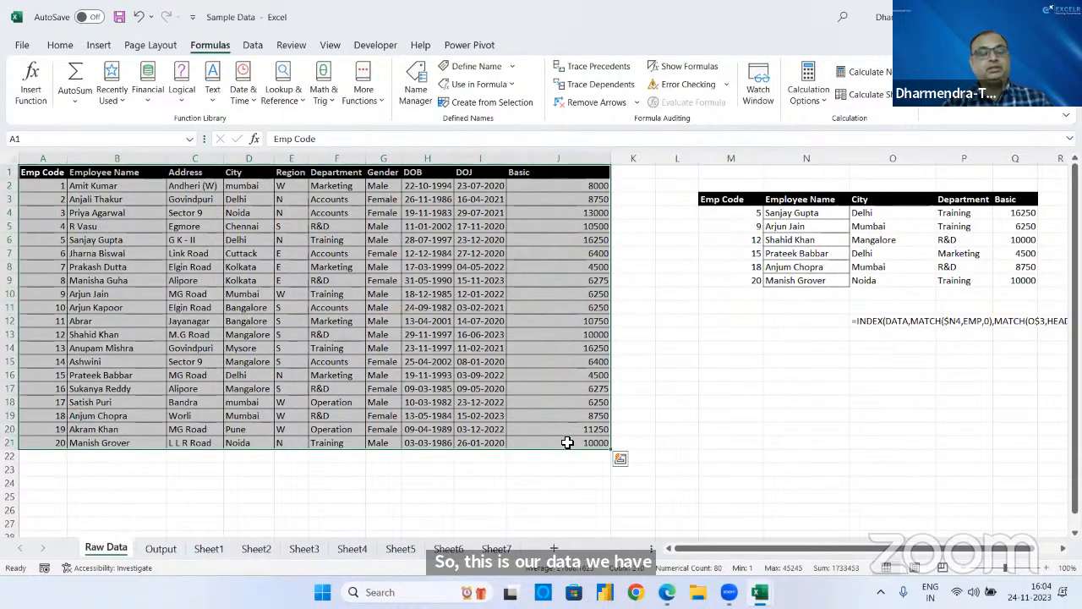
{"action": "key", "text": "ctrl+c"}
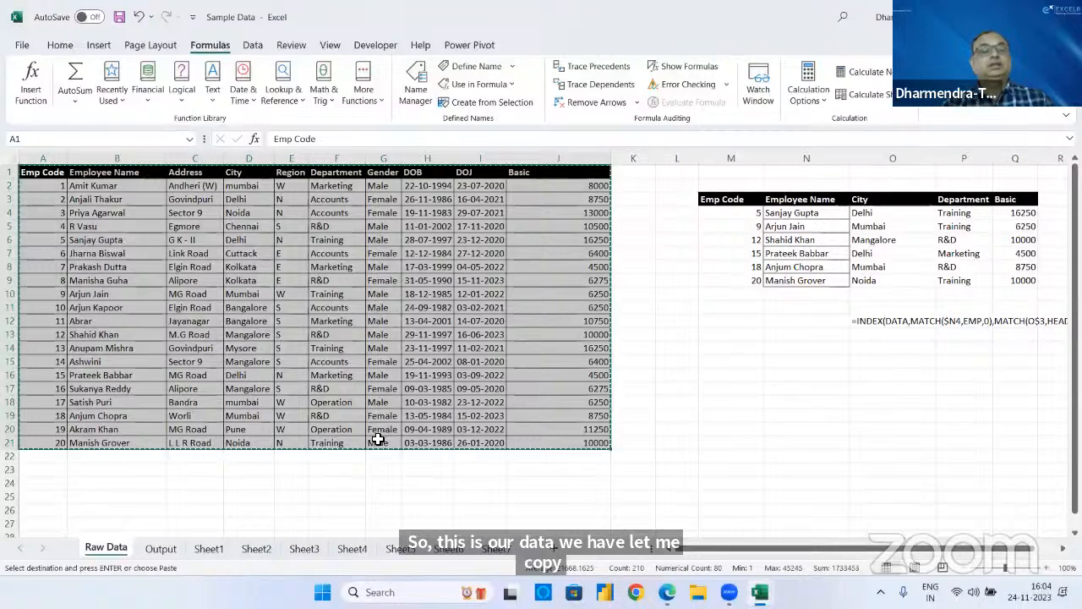
{"action": "key", "text": "ctrl+n"}
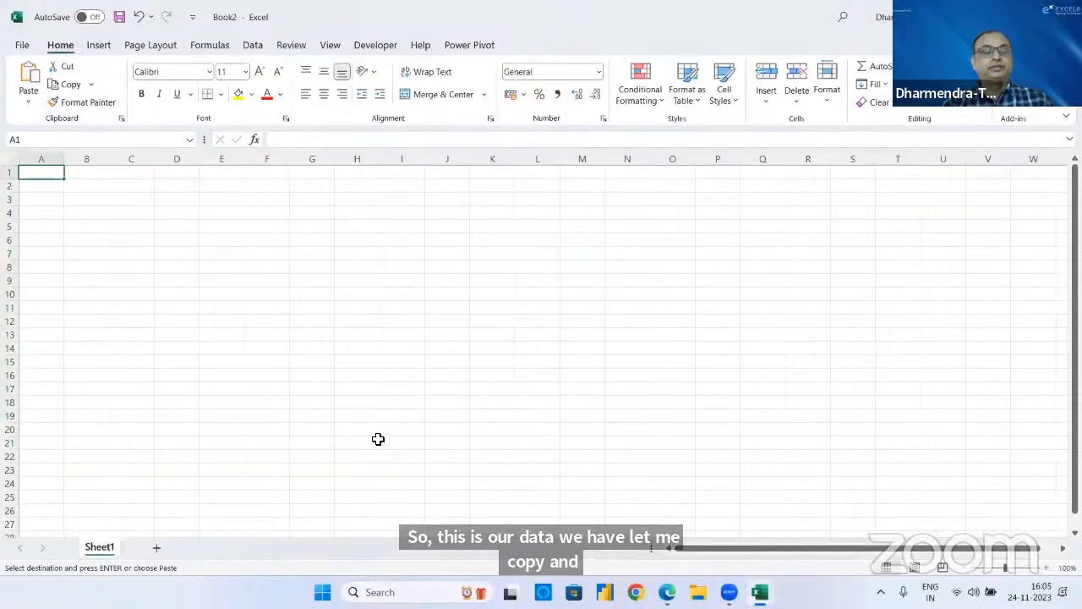
{"action": "key", "text": "ctrl+v"}
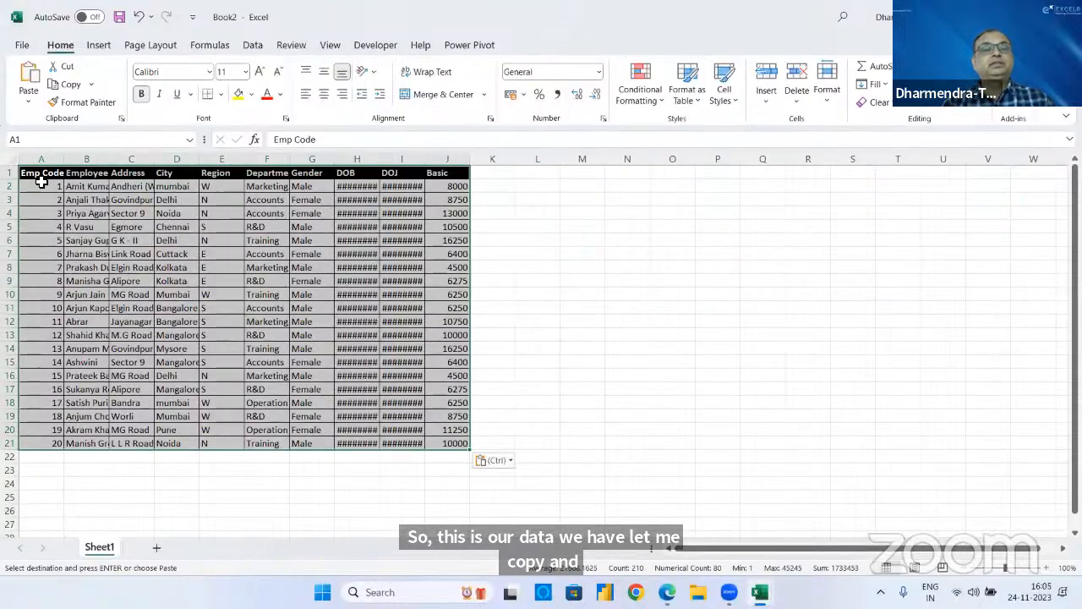
- Auto-fit the widths of all columns on the sheet to their contents
{"action": "left_click", "coordinate": [14, 163]}
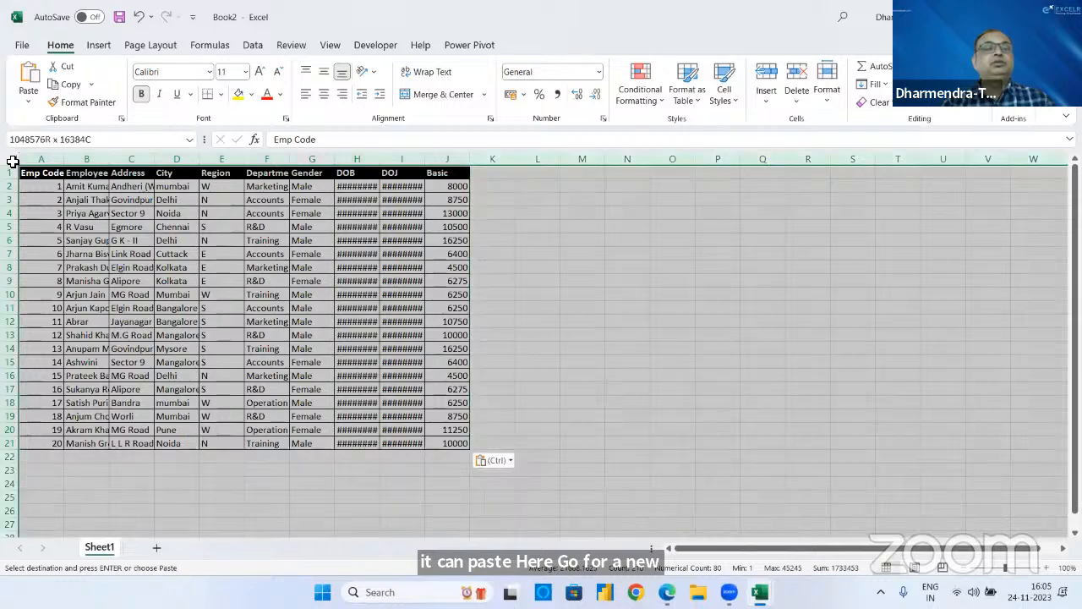
{"action": "left_click_drag", "start_coordinate": [380, 161], "coordinate": [381, 160]}
{"action": "double_click", "coordinate": [381, 161]}
{"action": "left_click", "coordinate": [420, 228]}
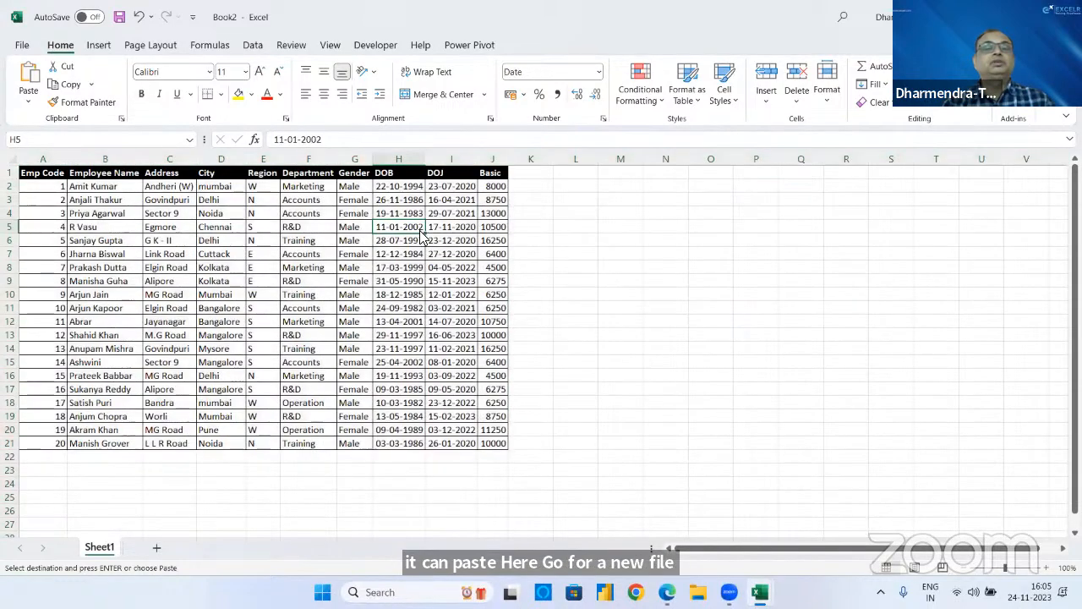
- Save the new workbook as Pivot in the College Data folder on the Desktop
{"action": "left_click", "coordinate": [24, 47]}
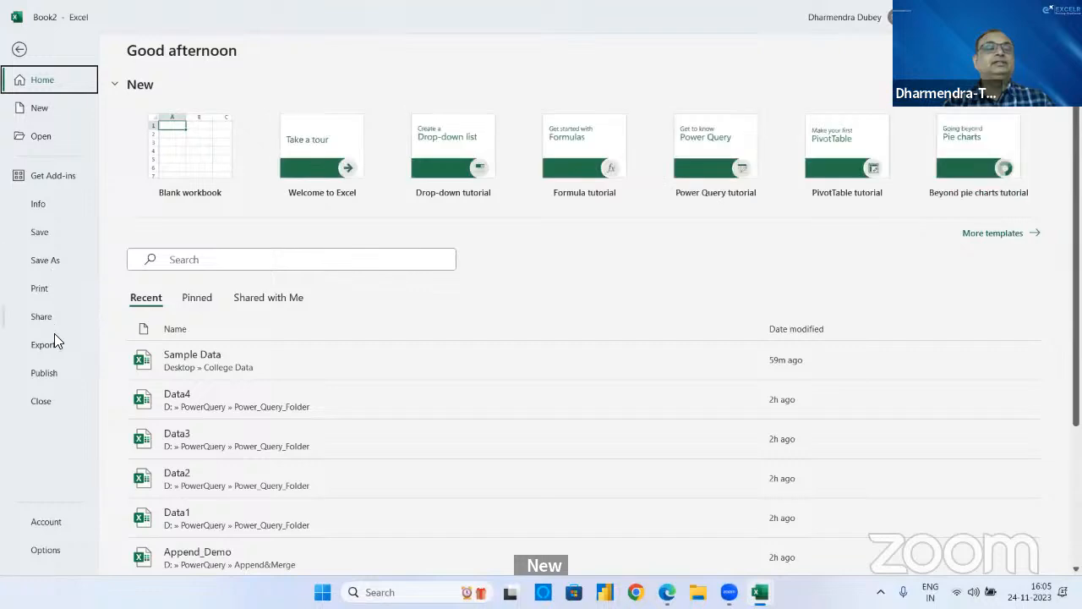
{"action": "left_click", "coordinate": [52, 262]}
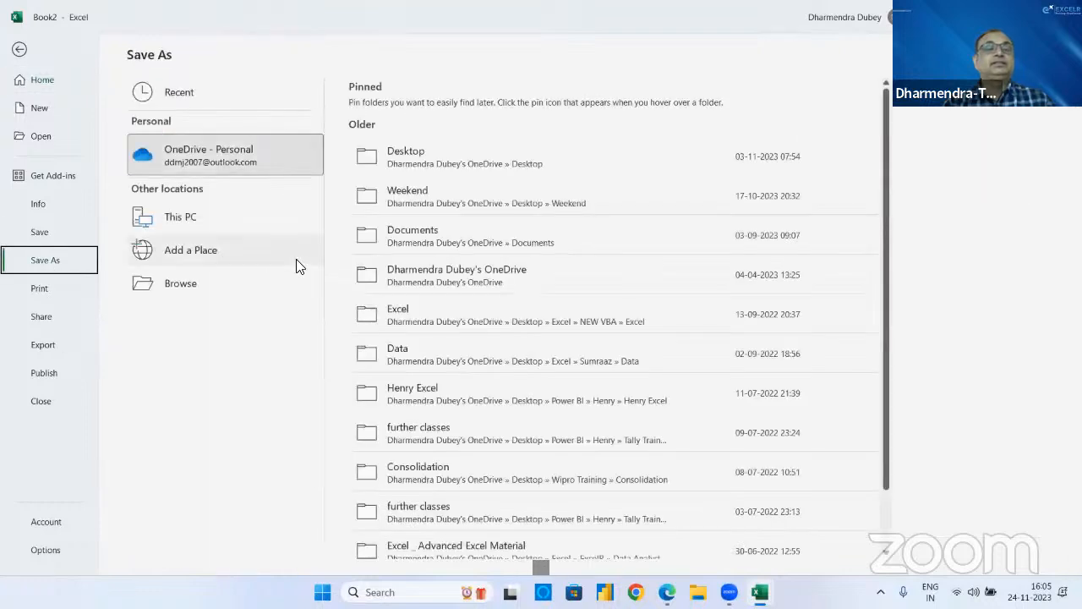
{"action": "left_click", "coordinate": [212, 289]}
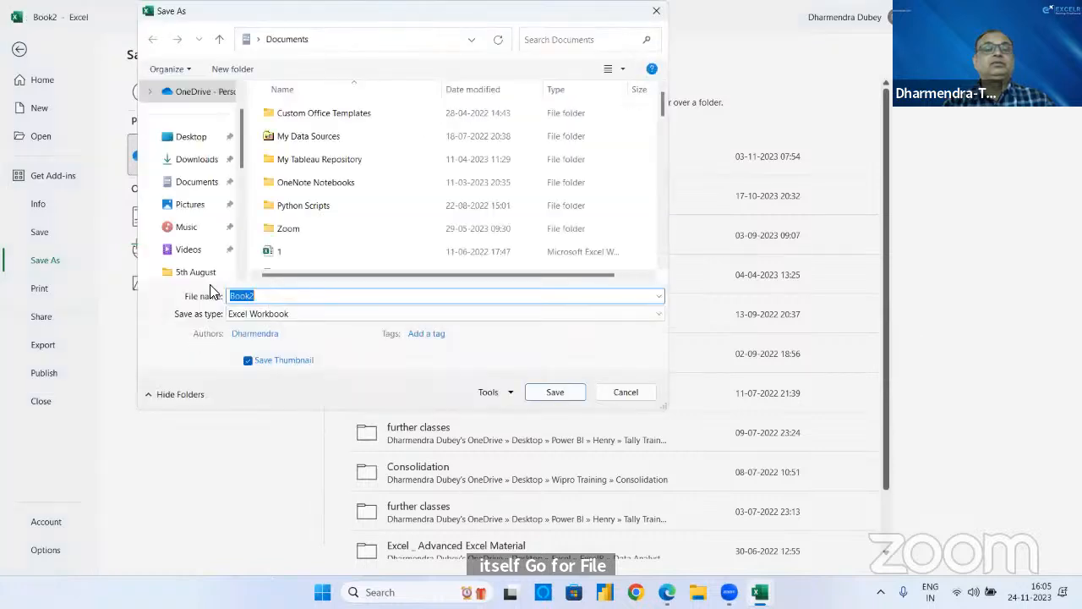
{"action": "left_click", "coordinate": [196, 141]}
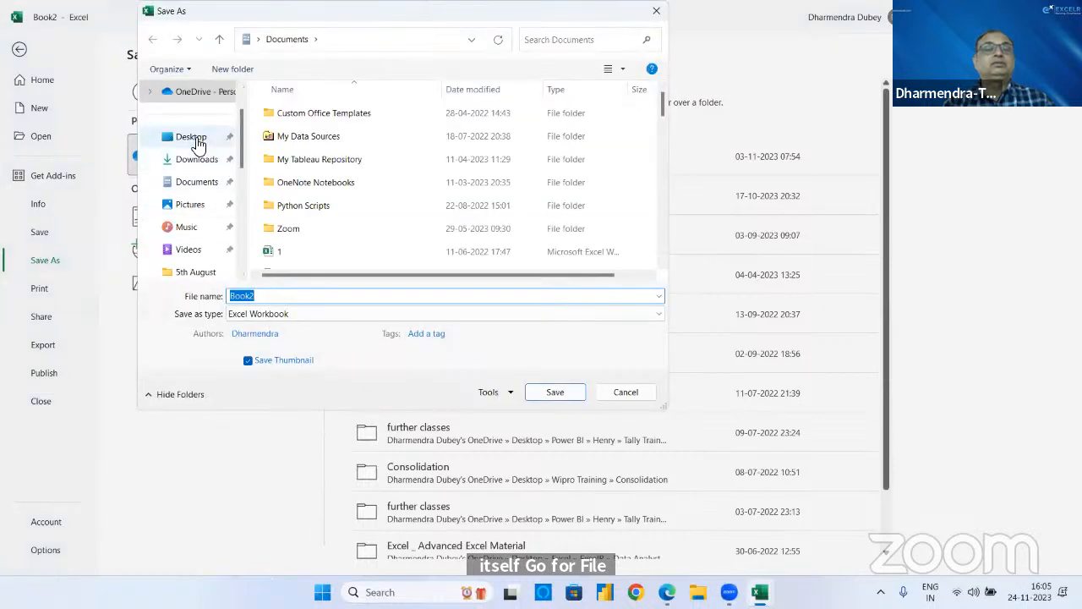
{"action": "double_click", "coordinate": [312, 159]}
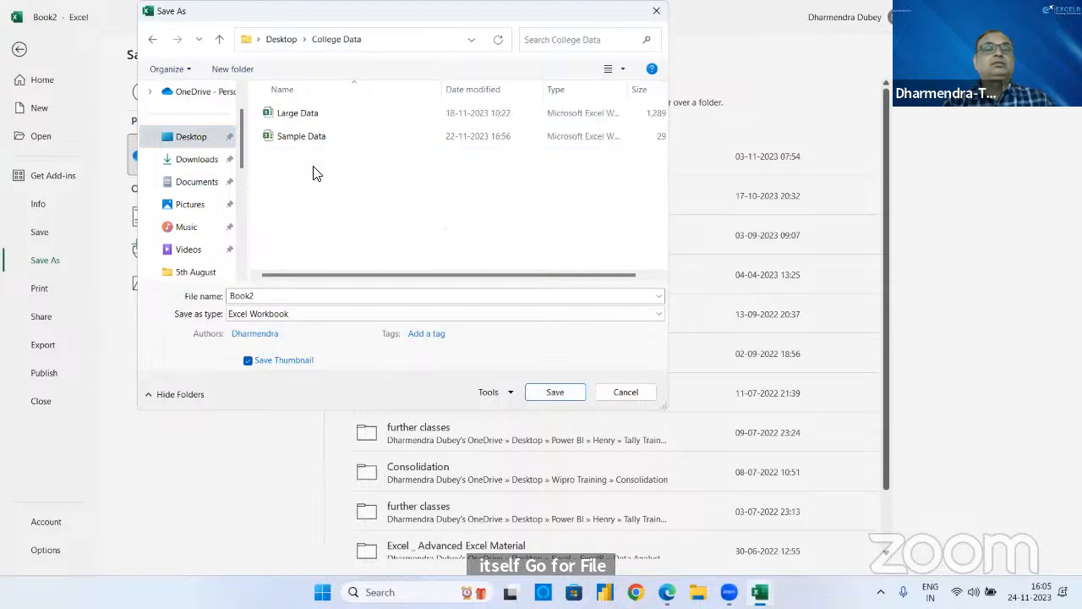
{"action": "double_click", "coordinate": [279, 295]}
{"action": "type", "text": "Pivot"}
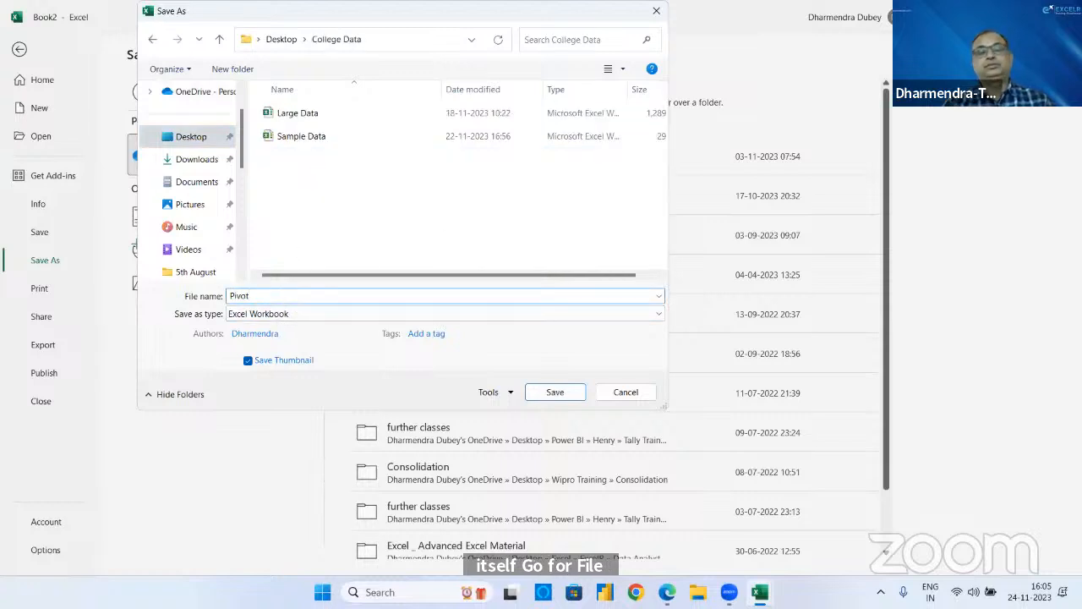
{"action": "key", "text": "Return"}
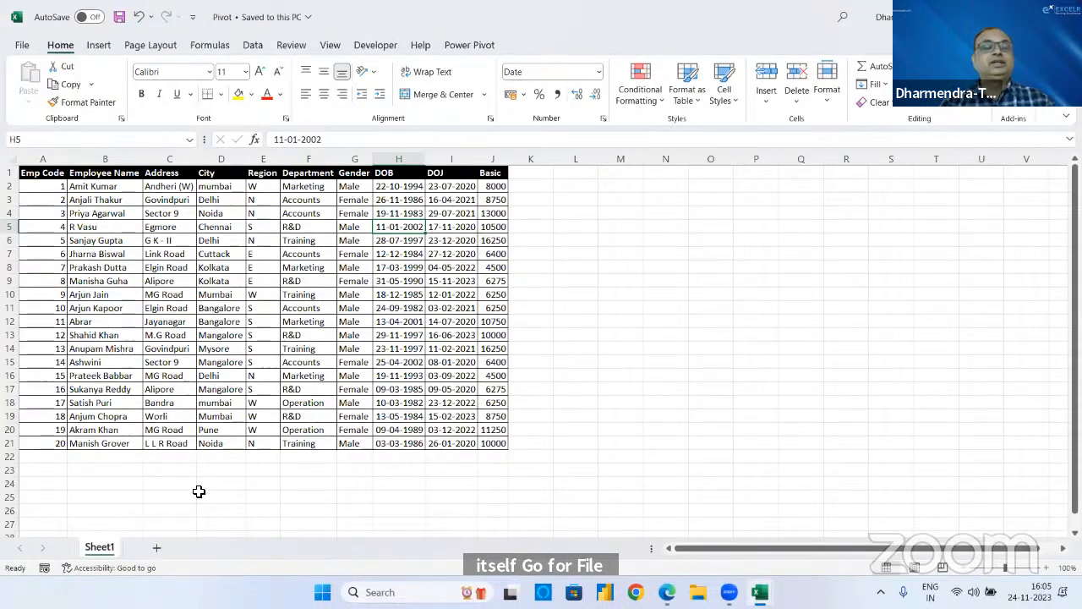
- Rename the worksheet Sheet1 as Raw Data
{"action": "right_click", "coordinate": [104, 551]}
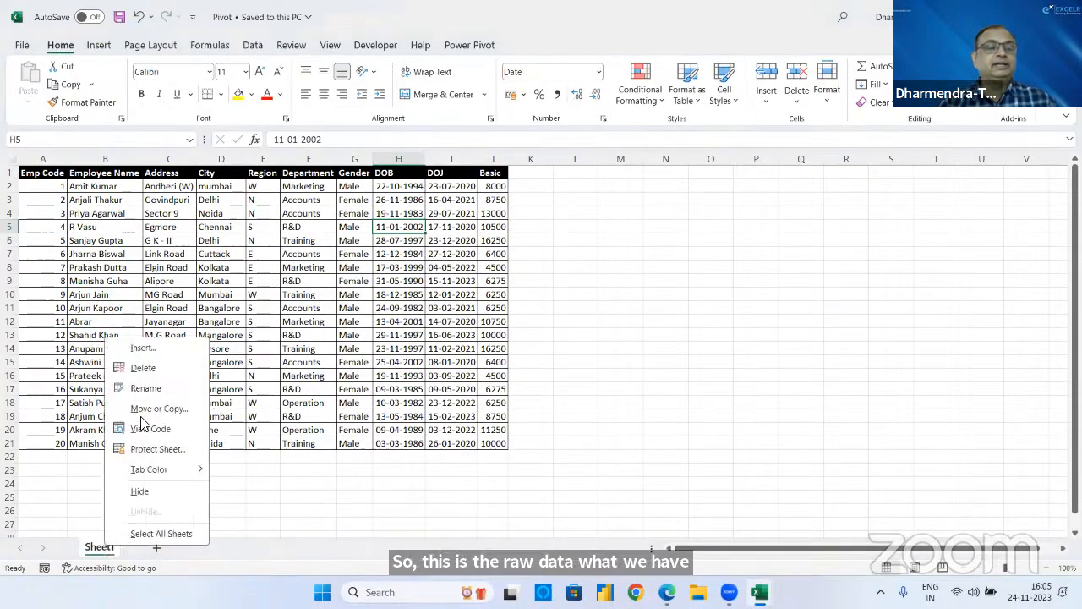
{"action": "left_click", "coordinate": [153, 390]}
{"action": "type", "text": "R"}
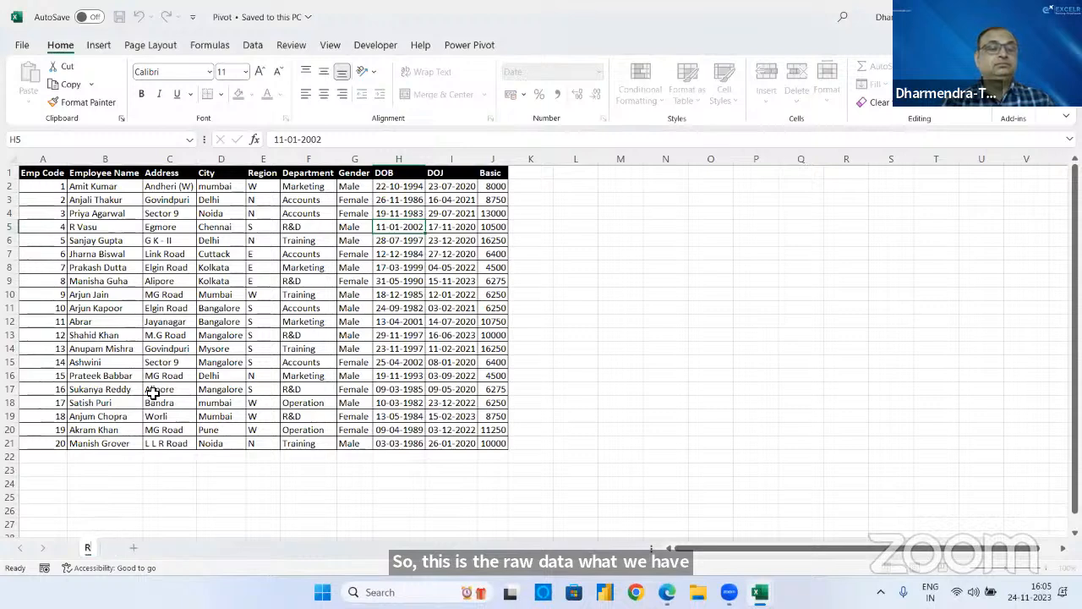
{"action": "type", "text": "aw"}
{"action": "key", "text": "Return"}
{"action": "type", "text": "Data"}
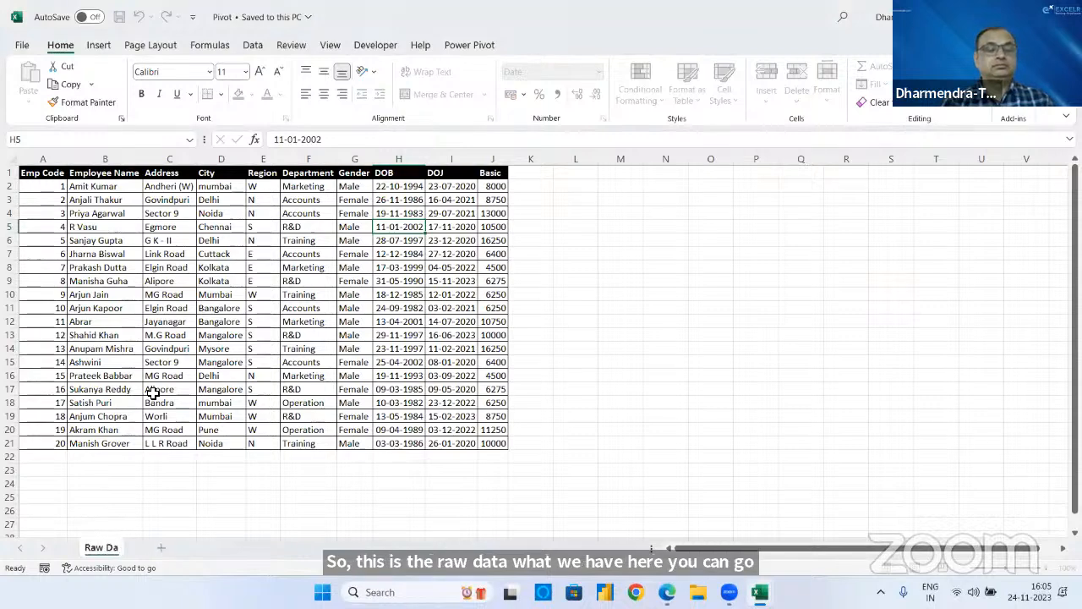
{"action": "left_click", "coordinate": [279, 238]}
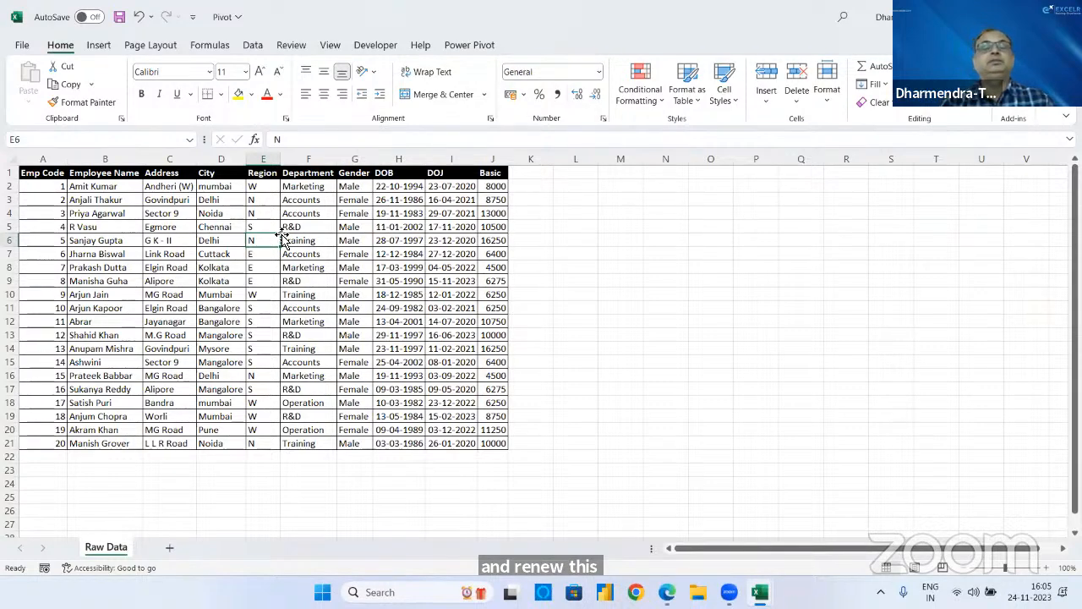
- Select a cell inside the employee data and view the description of the PivotTable command
{"action": "left_click", "coordinate": [591, 247]}
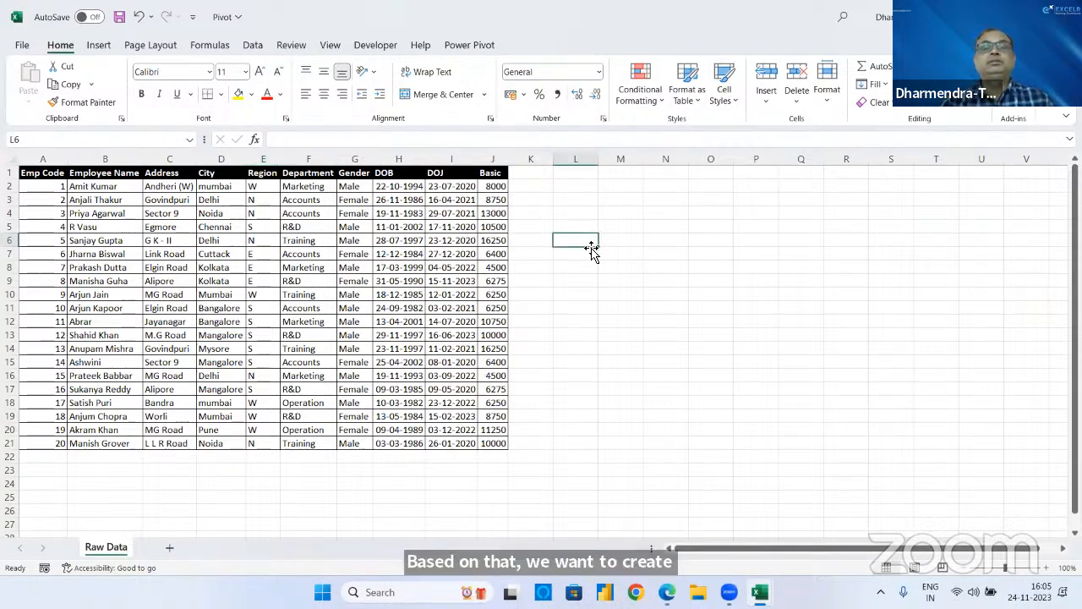
{"action": "left_click", "coordinate": [404, 245]}
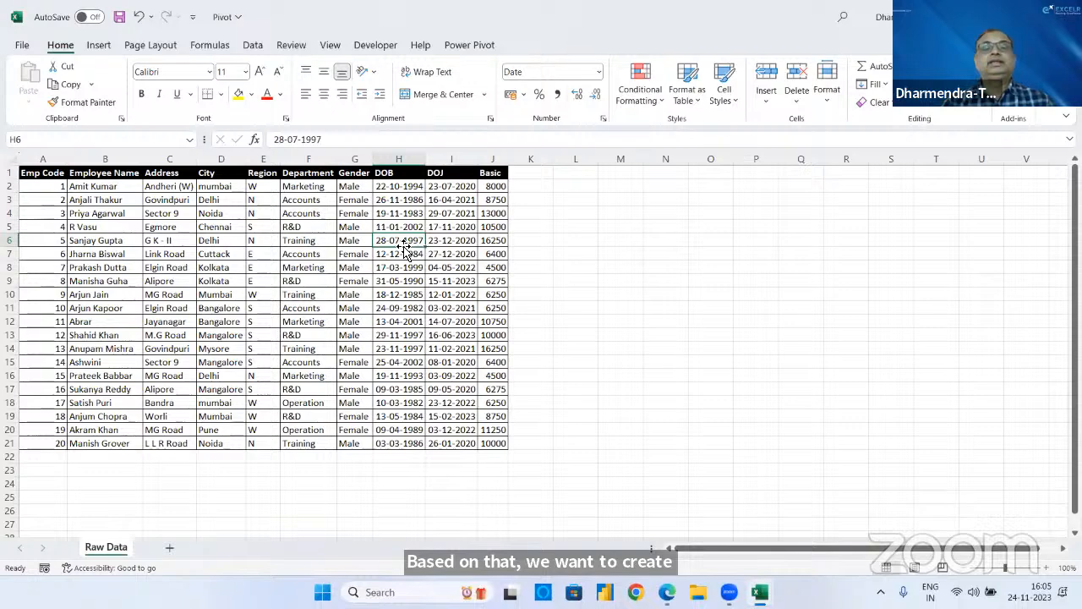
{"action": "left_click", "coordinate": [105, 48]}
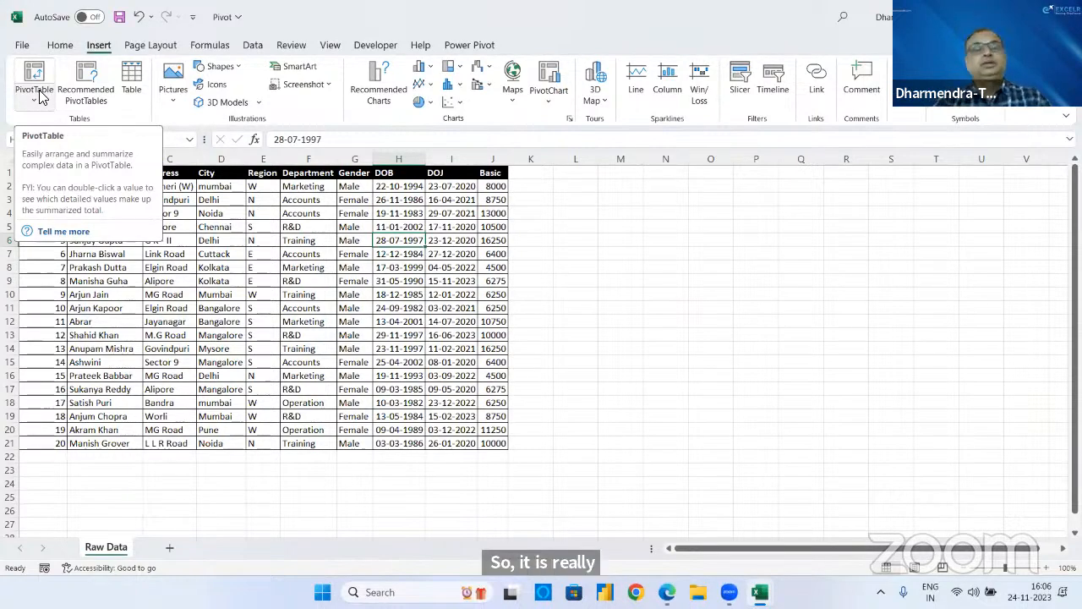
{"action": "left_click", "coordinate": [250, 239]}
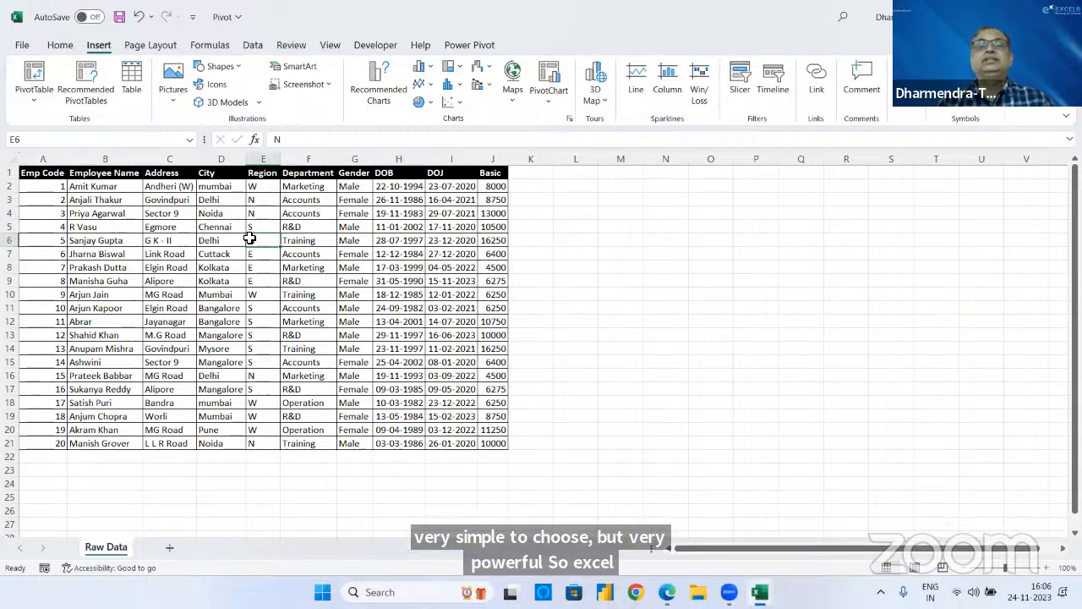
- Widen column N, in the empty area beside the employee data
{"action": "left_click", "coordinate": [659, 229]}
{"action": "left_click_drag", "start_coordinate": [693, 161], "coordinate": [719, 161]}
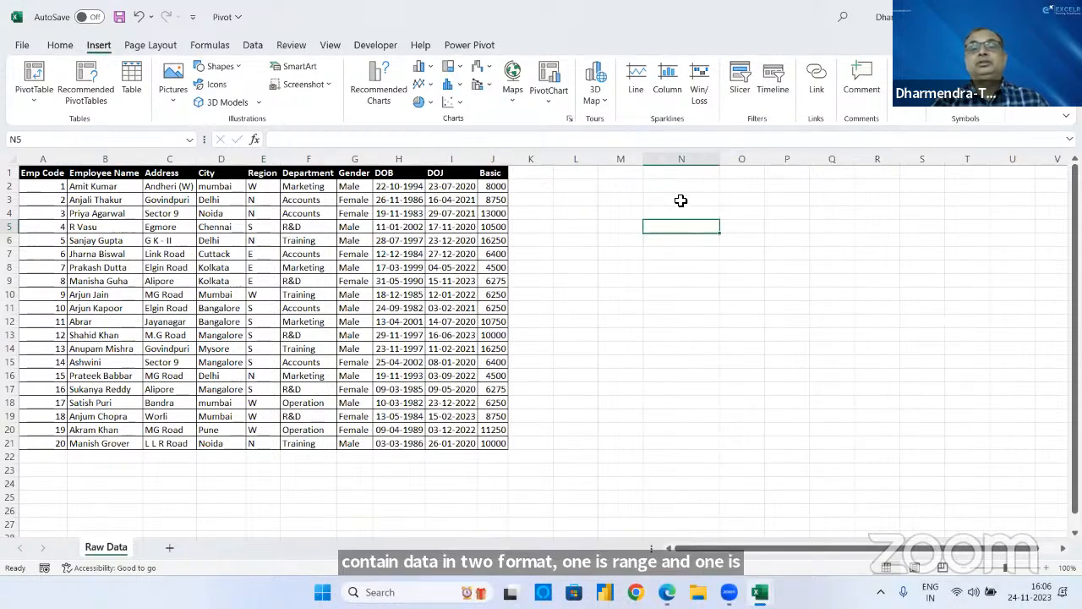
- Total the Basic salaries J2:J21 with a SUM formula in cell N5
{"action": "type", "text": "=SUM("}
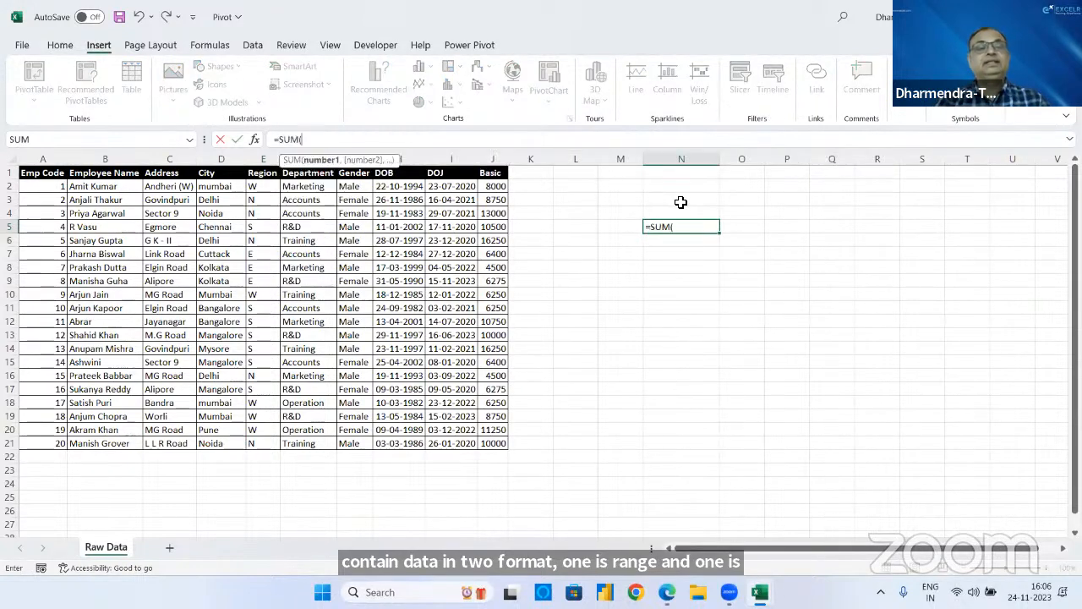
{"action": "left_click_drag", "start_coordinate": [496, 186], "coordinate": [504, 446]}
{"action": "key", "text": "Return"}
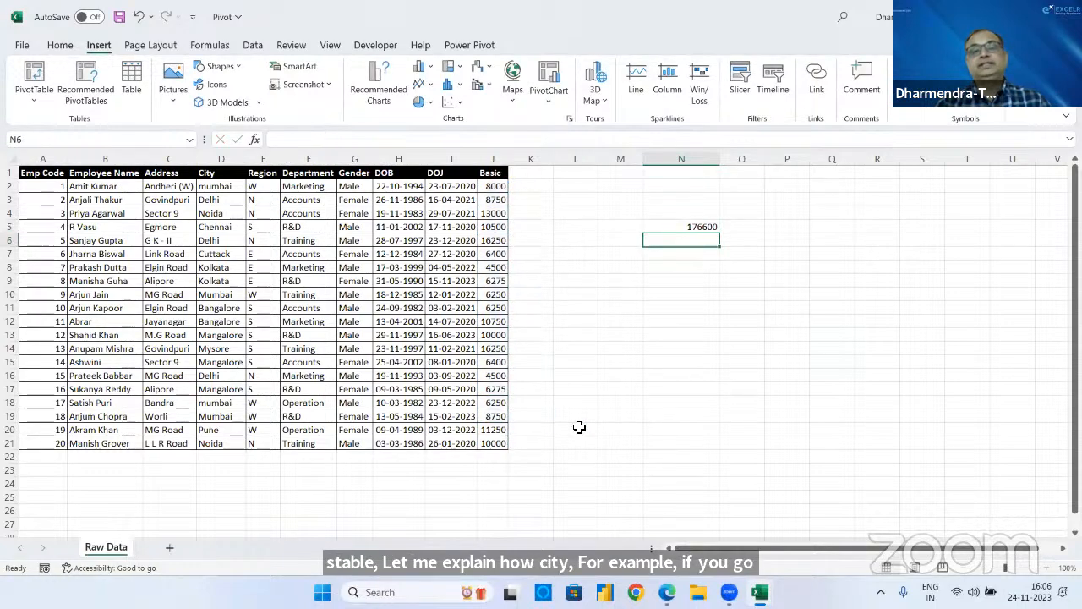
- Widen column O and show the formula of N5 as text in cell O5 with FORMULATEXT
{"action": "left_click_drag", "start_coordinate": [765, 160], "coordinate": [793, 173]}
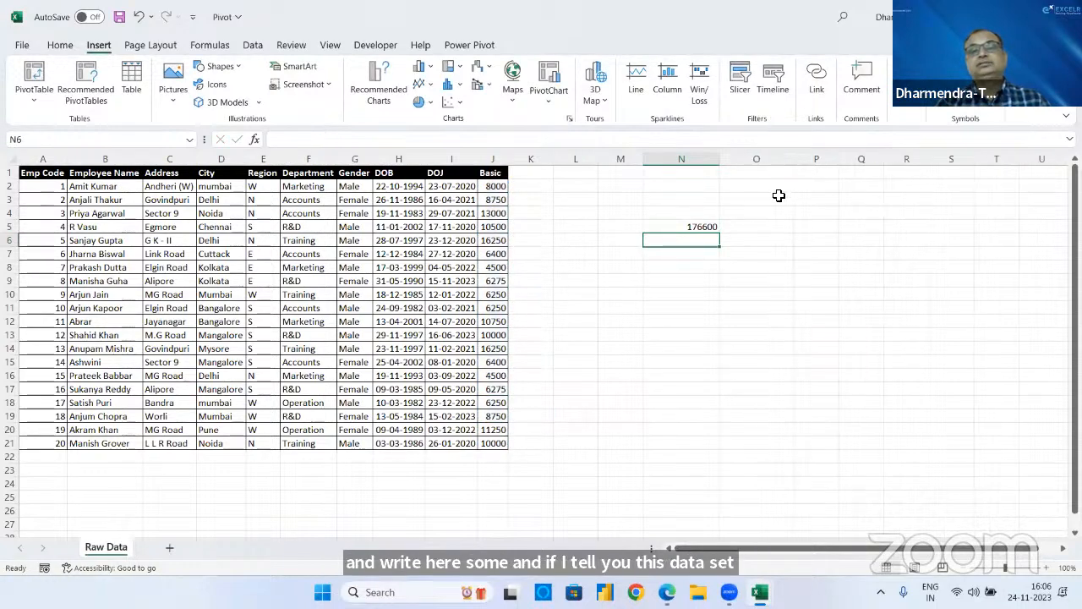
{"action": "left_click", "coordinate": [770, 227]}
{"action": "type", "text": "=form"}
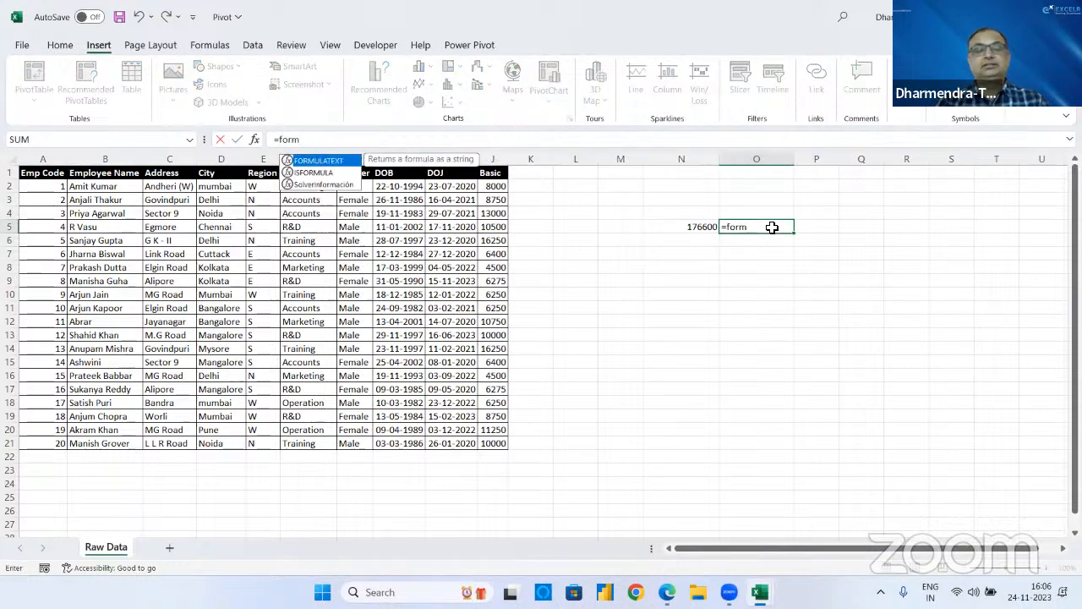
{"action": "key", "text": "Tab"}
{"action": "type", "text": "N5"}
{"action": "key", "text": "Return"}
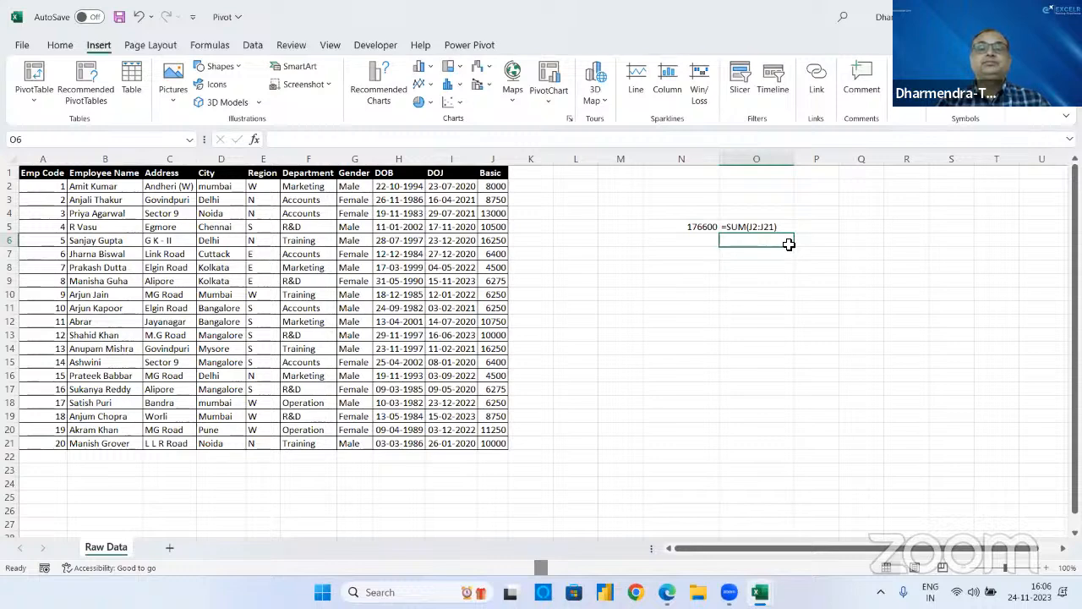
- Convert the employee data range A1:J21 into a table with headers
{"action": "left_click", "coordinate": [452, 184]}
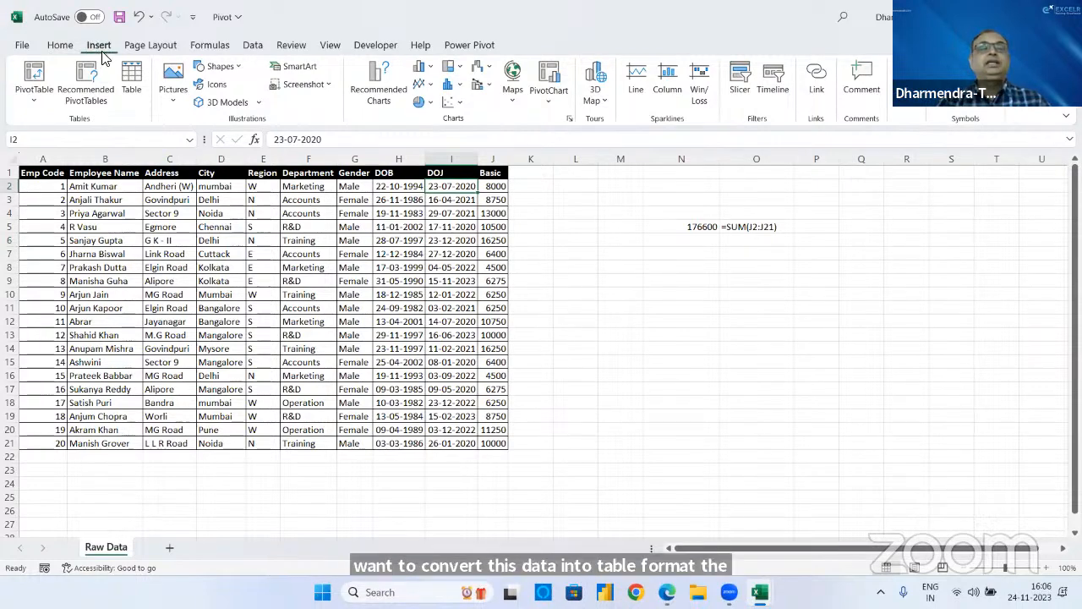
{"action": "left_click", "coordinate": [131, 88]}
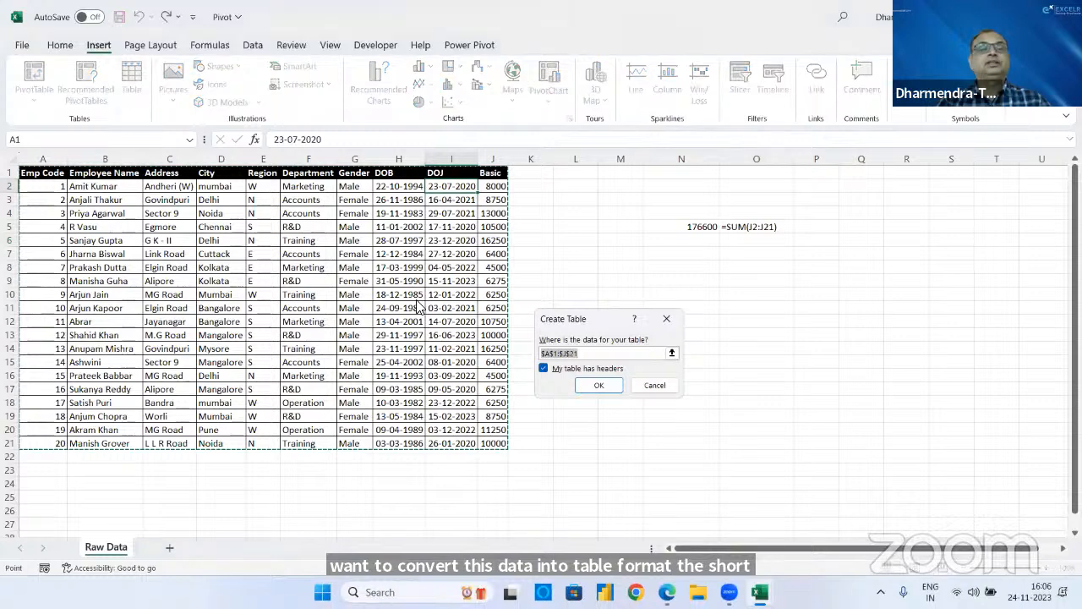
{"action": "left_click", "coordinate": [589, 383]}
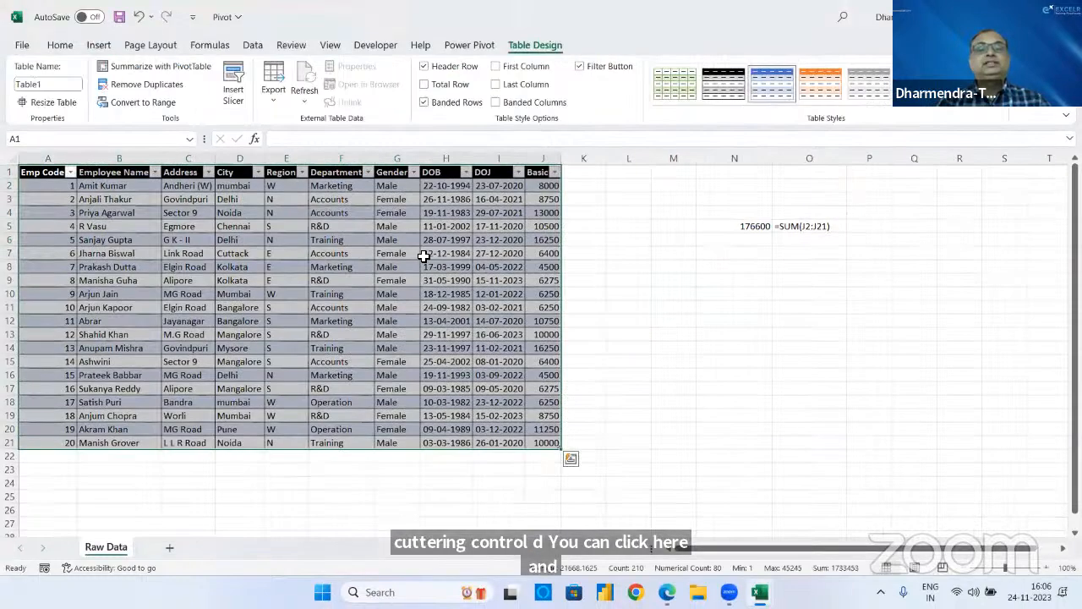
- Turn off the table's filter buttons and apply a plain black-and-white table style
{"action": "left_click", "coordinate": [602, 71]}
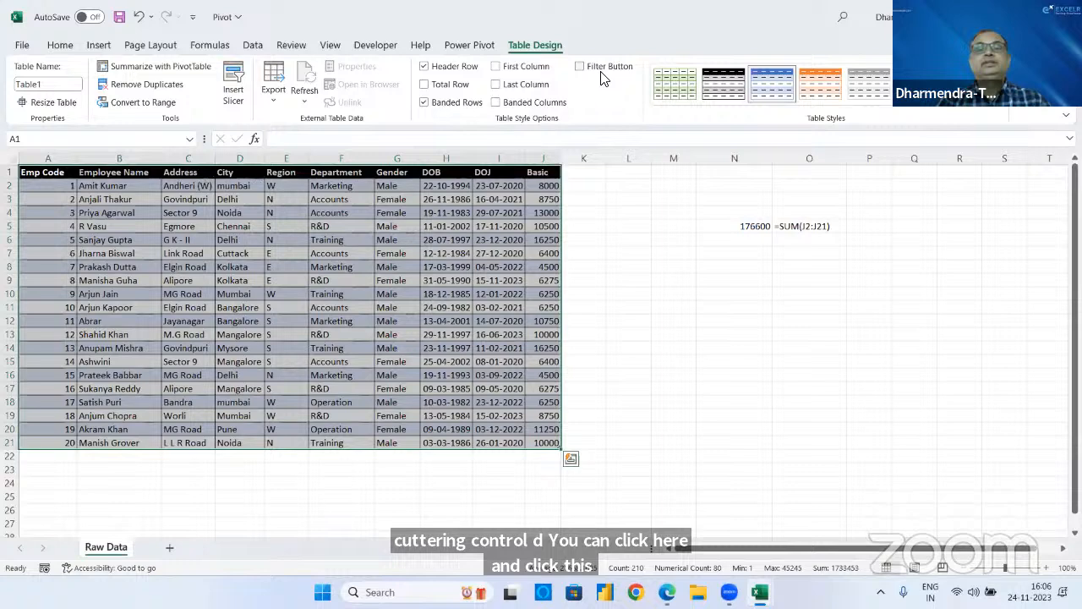
{"action": "left_click", "coordinate": [995, 108]}
{"action": "left_click", "coordinate": [725, 150]}
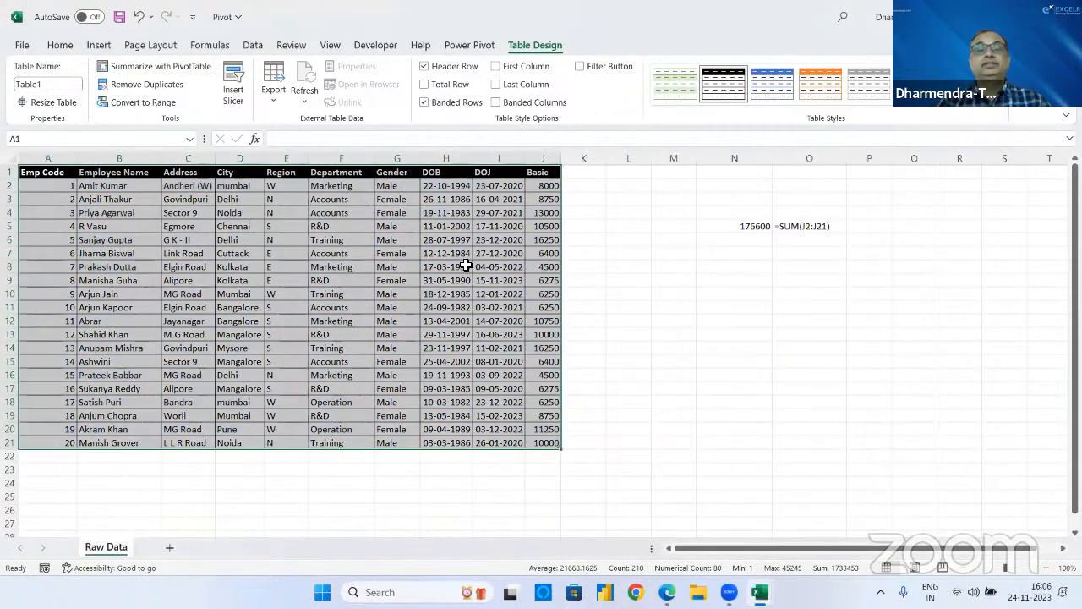
{"action": "left_click", "coordinate": [466, 265]}
- Total the table's Basic column in cell N7 with the formula =SUM(Table1[Basic])
{"action": "left_click", "coordinate": [736, 256]}
{"action": "type", "text": "="}
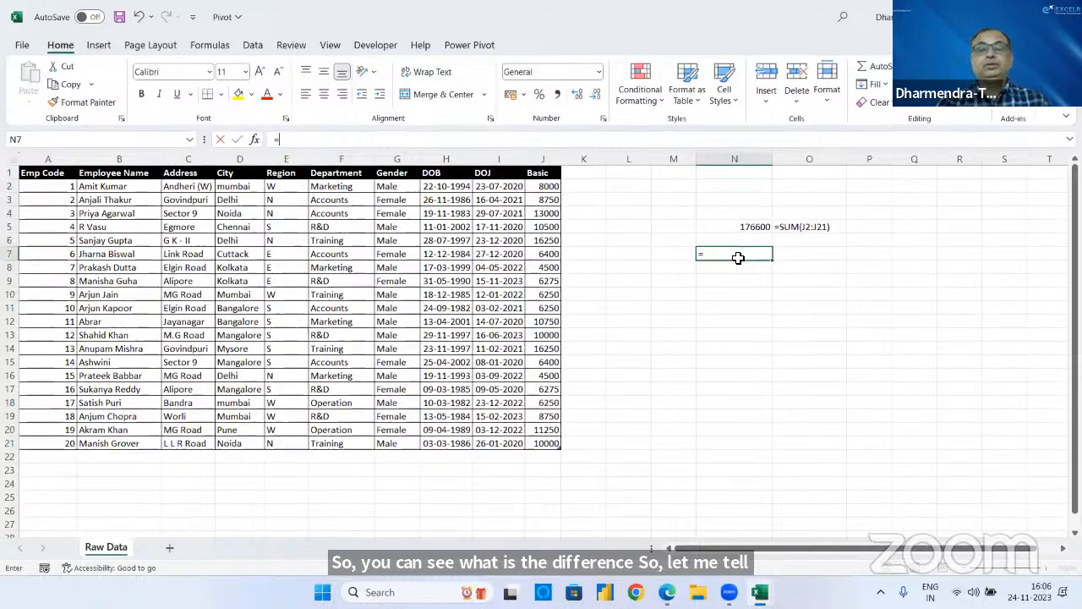
{"action": "type", "text": "SUM("}
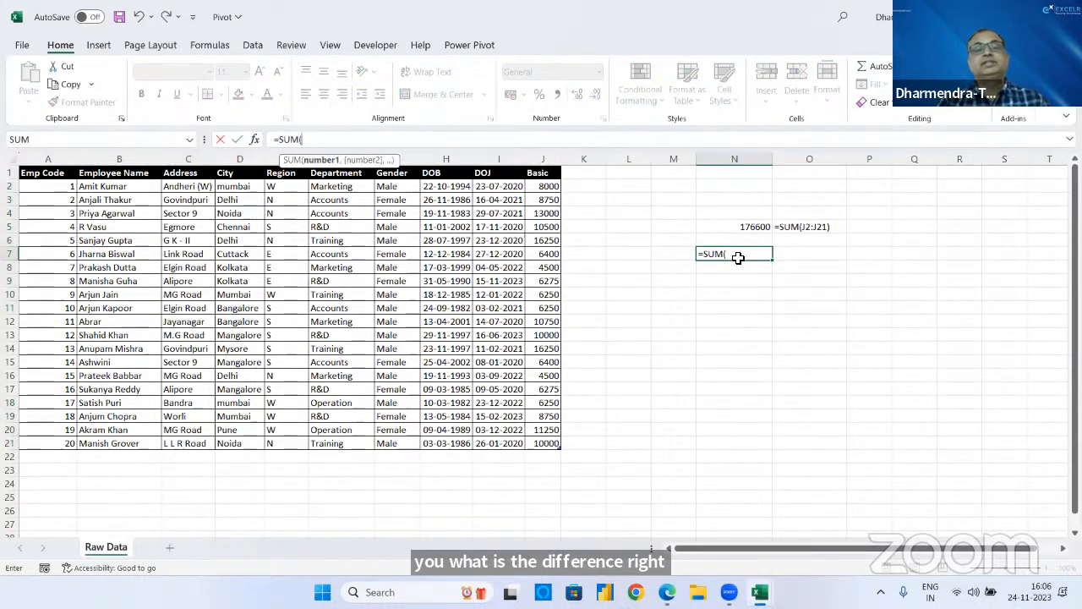
{"action": "left_click", "coordinate": [555, 198]}
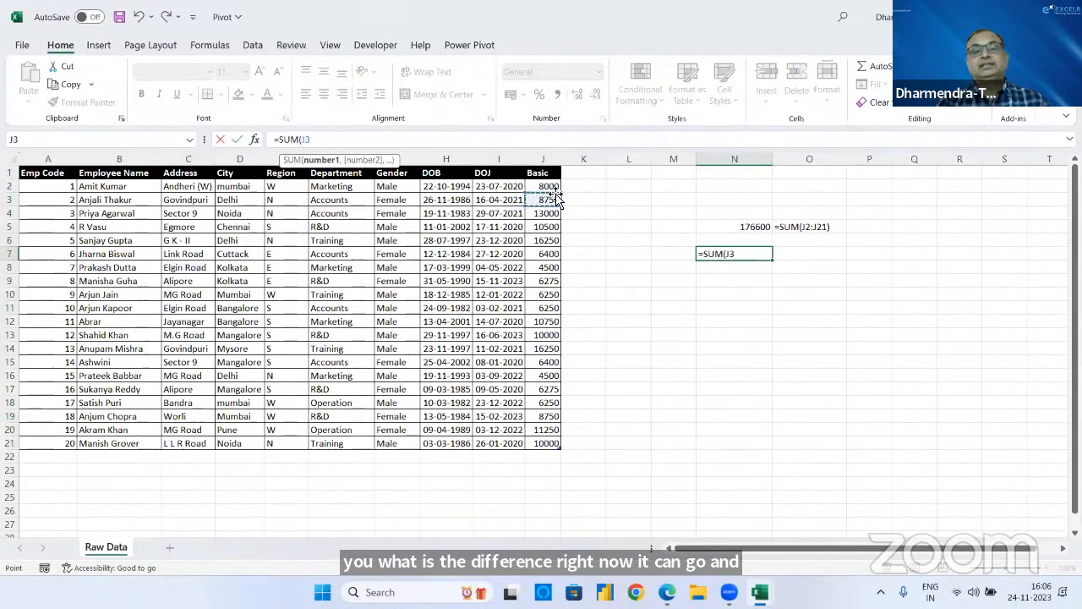
{"action": "left_click_drag", "start_coordinate": [550, 186], "coordinate": [554, 443]}
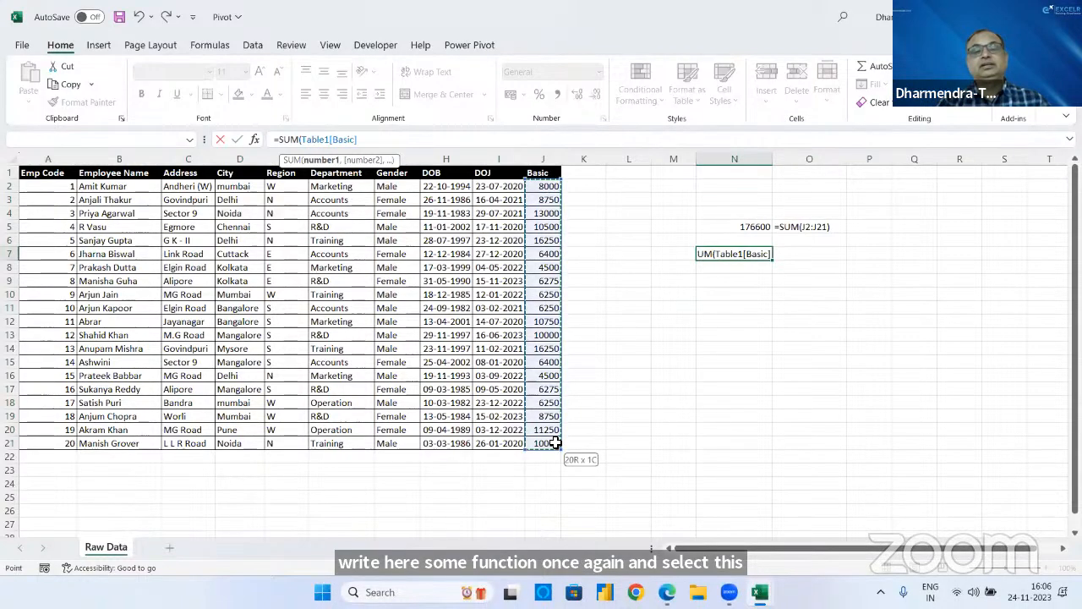
{"action": "key", "text": "Return"}
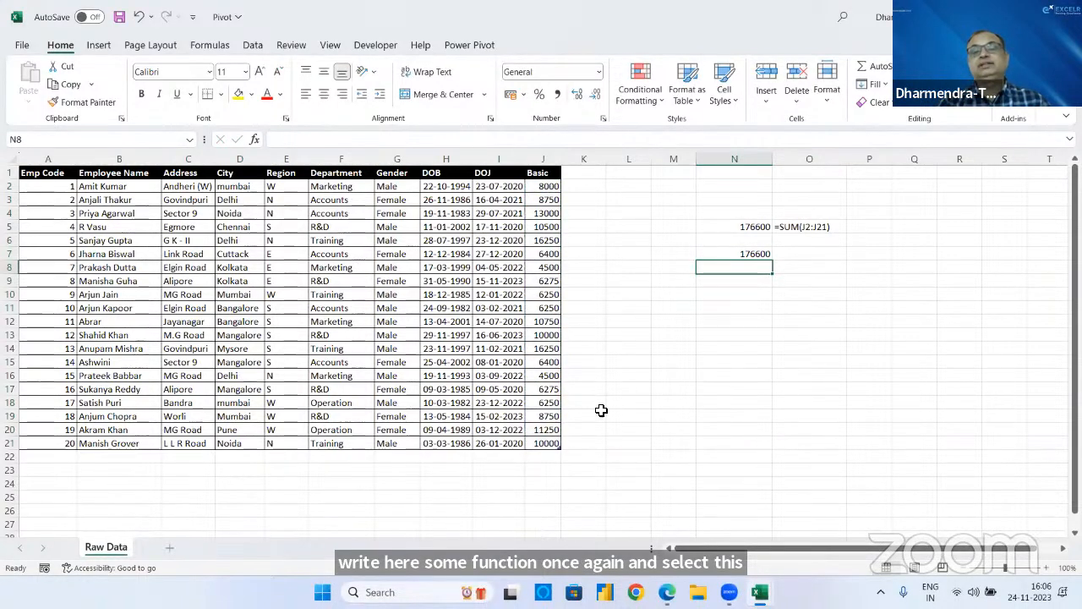
- Fill the formula text from O5 down to O7, clear cell O6 and widen column O
{"action": "left_click_drag", "start_coordinate": [842, 229], "coordinate": [846, 269]}
{"action": "left_click", "coordinate": [836, 242]}
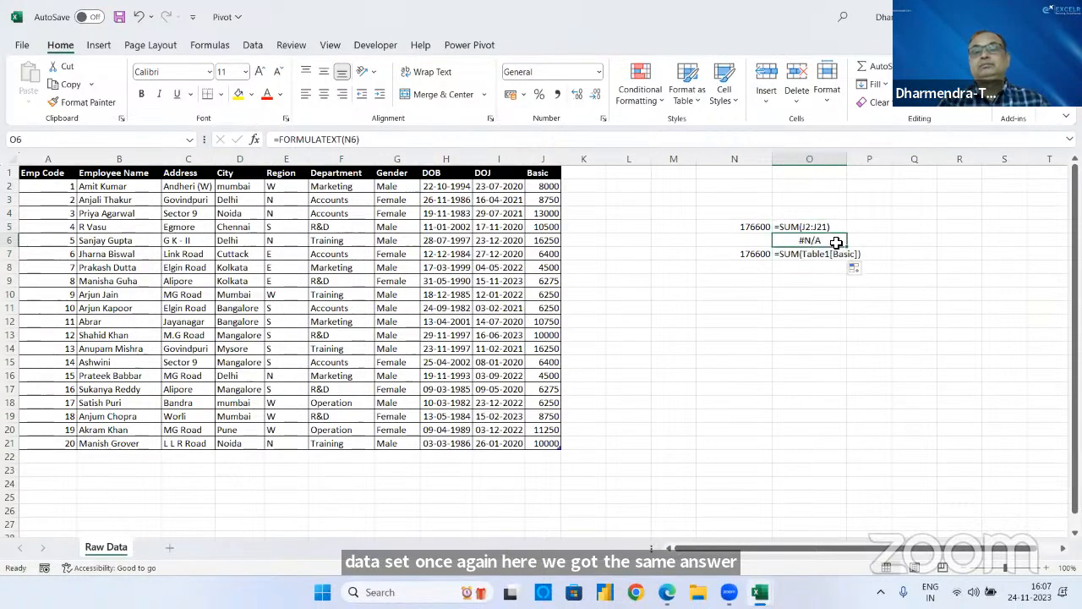
{"action": "key", "text": "Delete"}
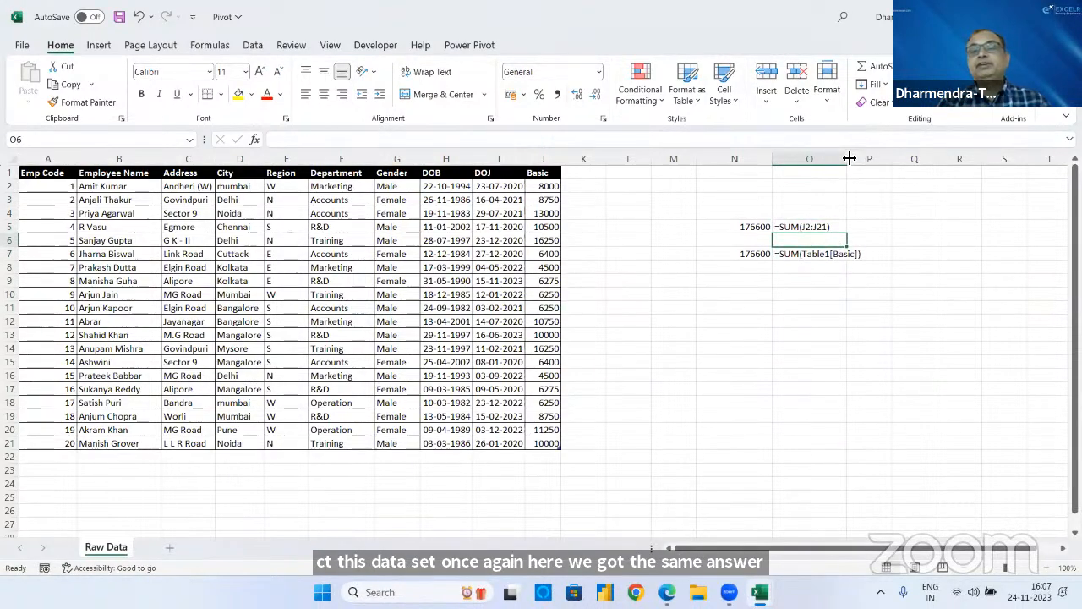
{"action": "left_click_drag", "start_coordinate": [849, 158], "coordinate": [868, 158]}
- Examine the structured reference formula in N7 and the table name in the table's design settings
{"action": "left_click", "coordinate": [759, 254]}
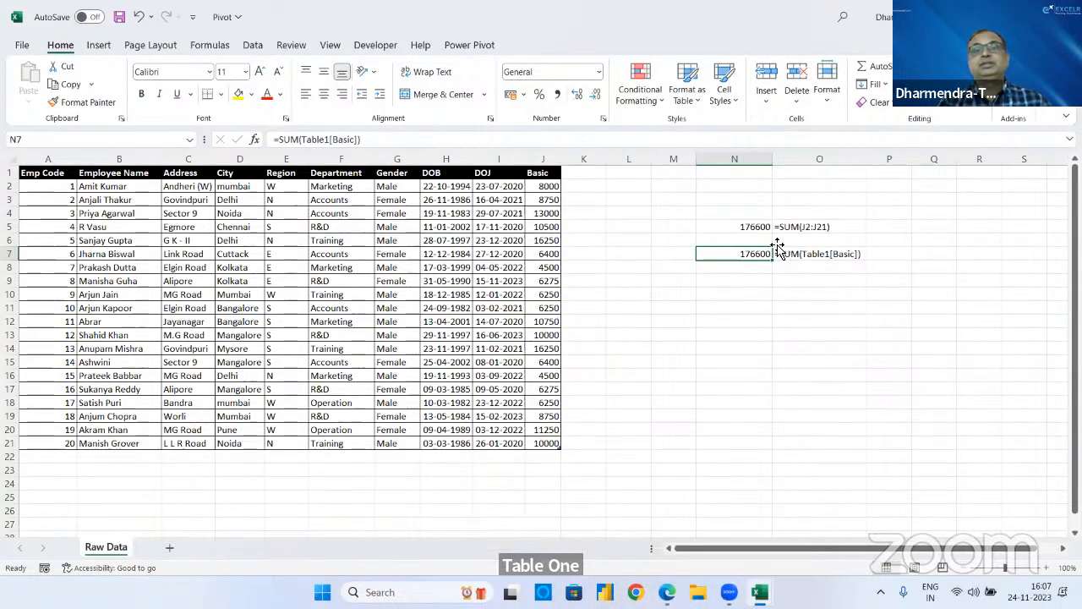
{"action": "left_click", "coordinate": [505, 175]}
{"action": "left_click", "coordinate": [522, 45]}
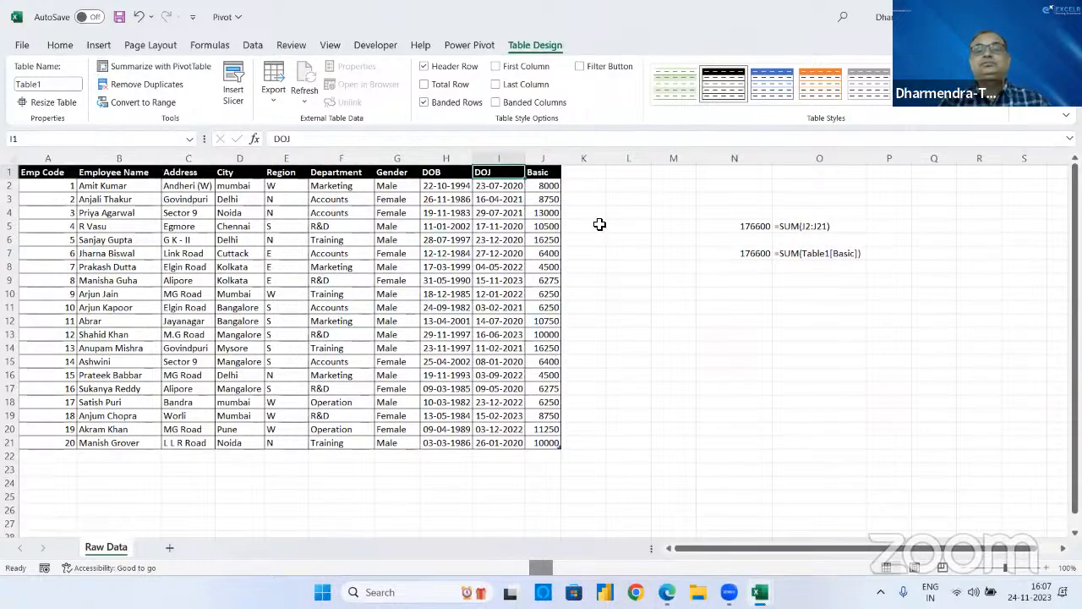
{"action": "left_click", "coordinate": [477, 229]}
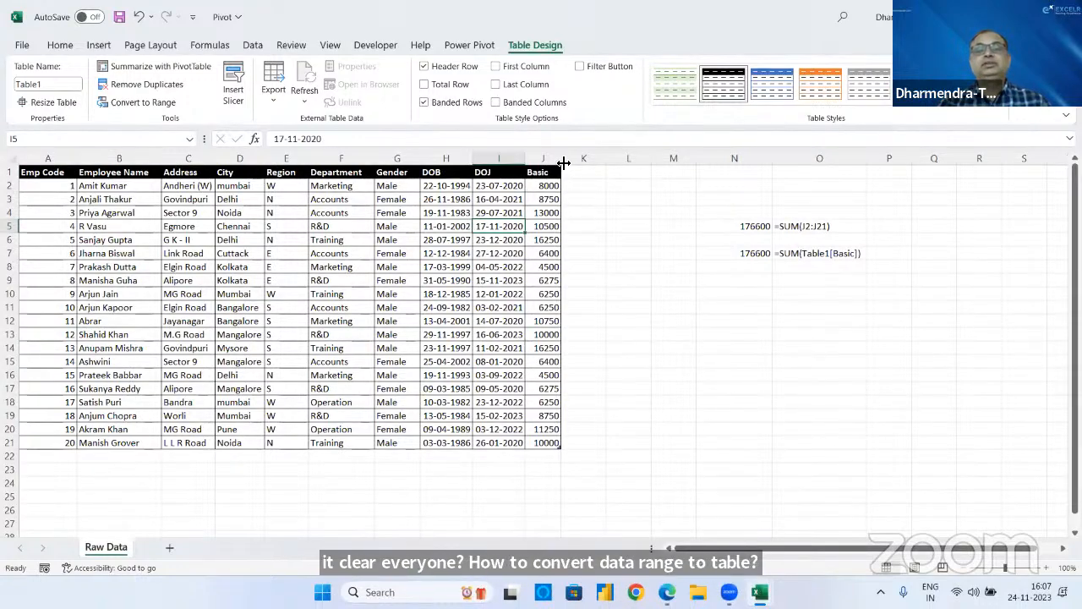
- Widen the Basic column and add a total row to the employee table
{"action": "left_click_drag", "start_coordinate": [561, 158], "coordinate": [567, 158]}
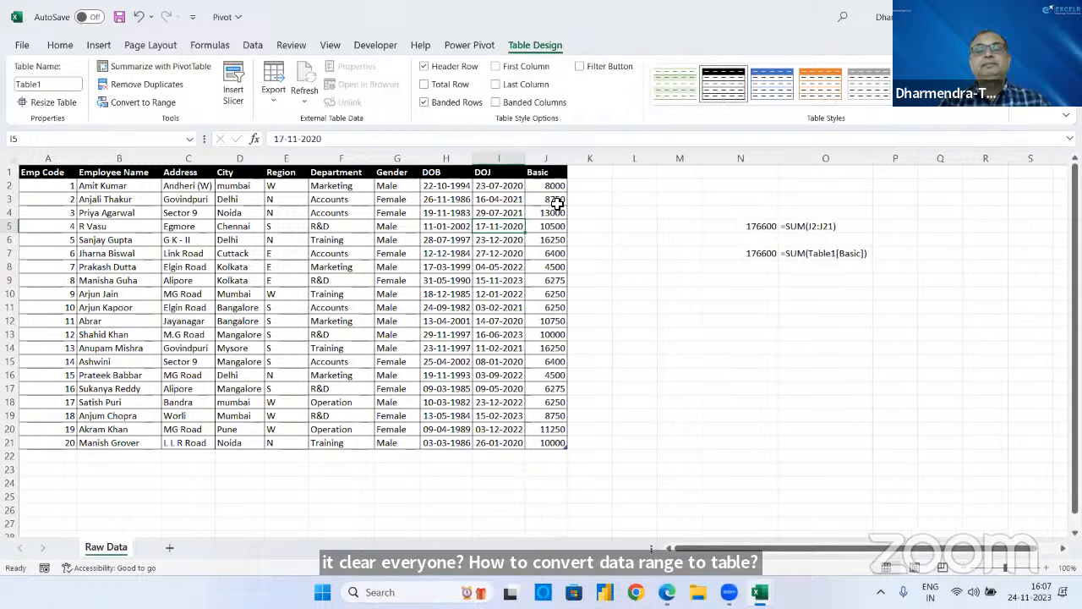
{"action": "left_click", "coordinate": [555, 361]}
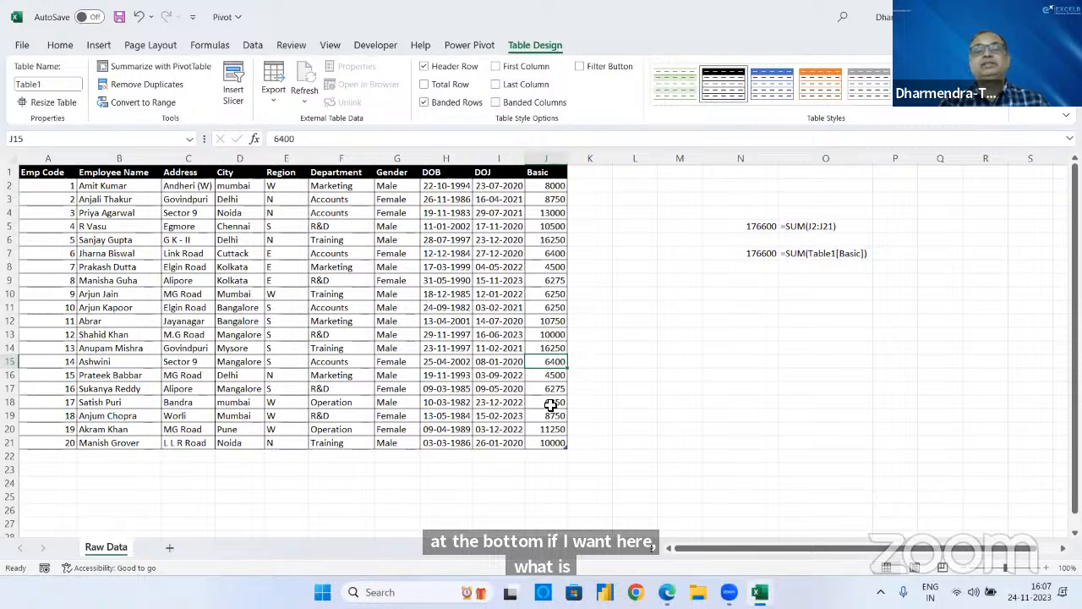
{"action": "left_click", "coordinate": [556, 245]}
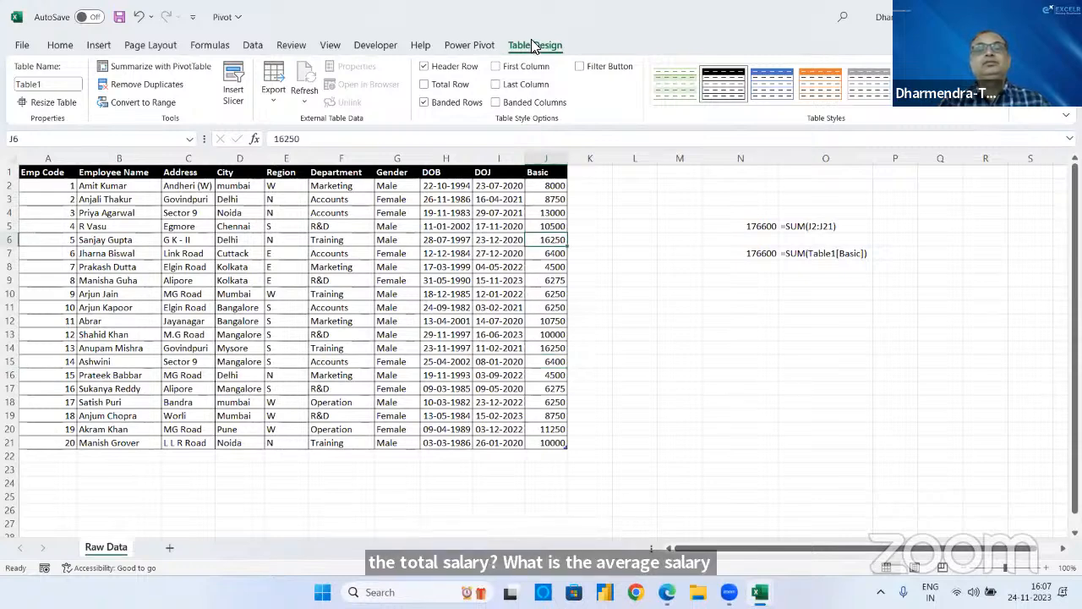
{"action": "left_click", "coordinate": [425, 84]}
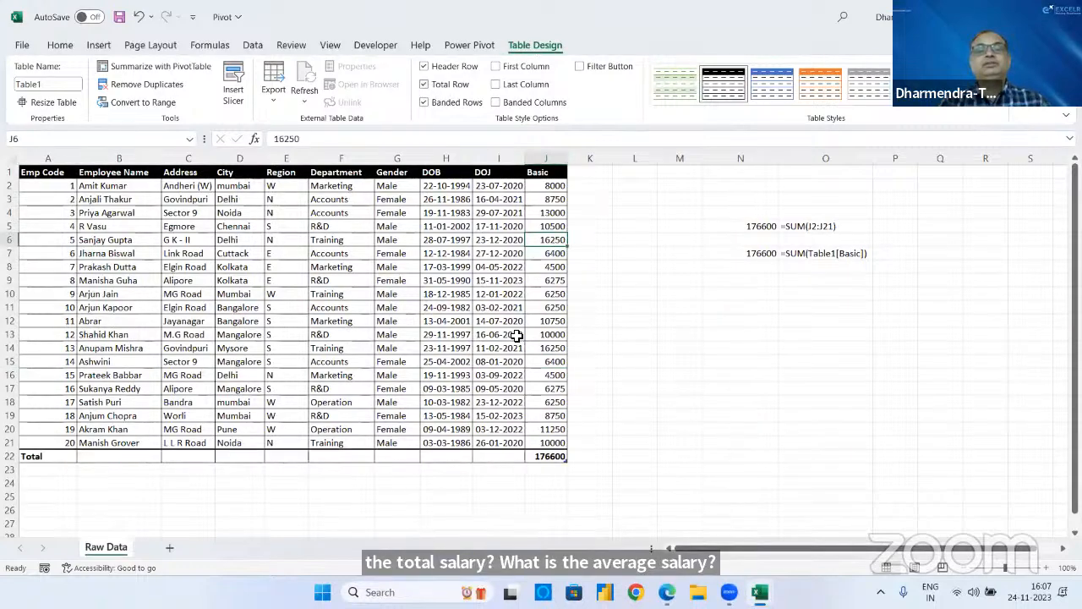
{"action": "left_click_drag", "start_coordinate": [571, 162], "coordinate": [587, 161]}
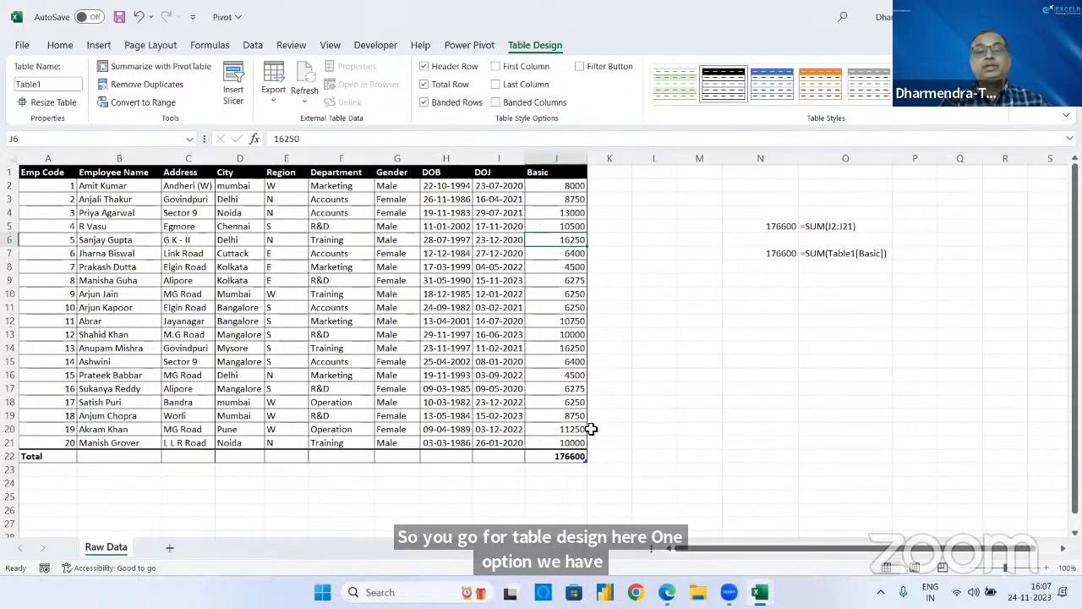
- Switch the Basic column's total to Average, Count, Max and Min in turn
{"action": "left_click", "coordinate": [562, 458]}
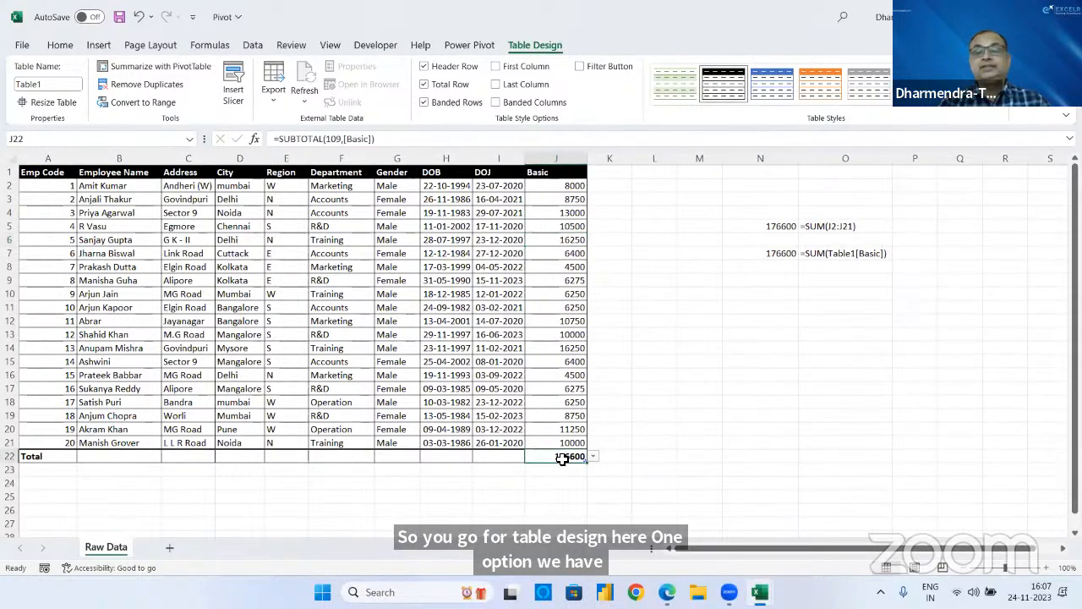
{"action": "left_click", "coordinate": [593, 456]}
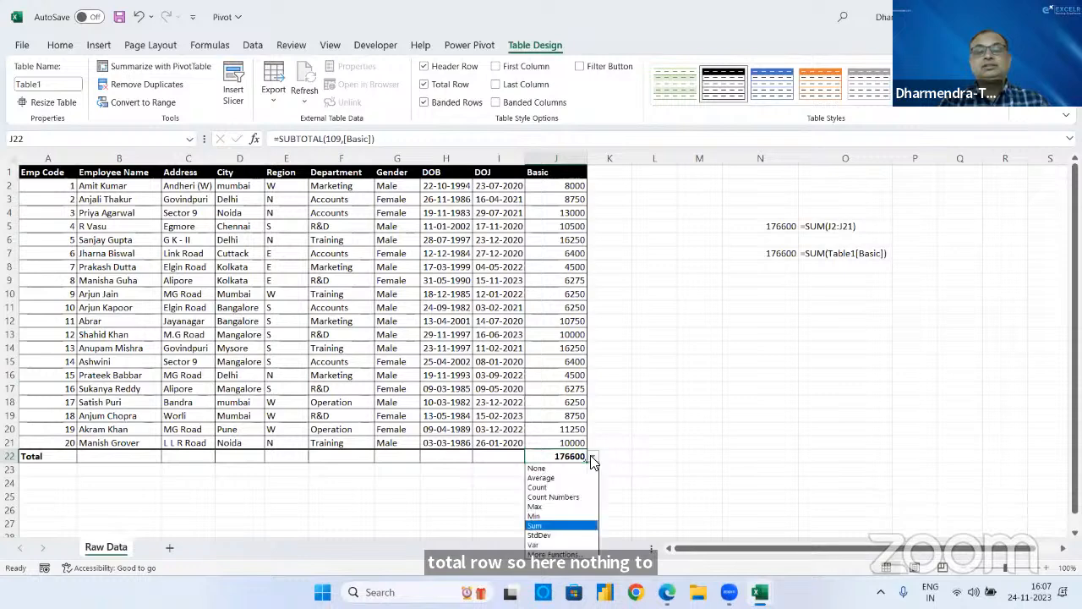
{"action": "left_click", "coordinate": [568, 477]}
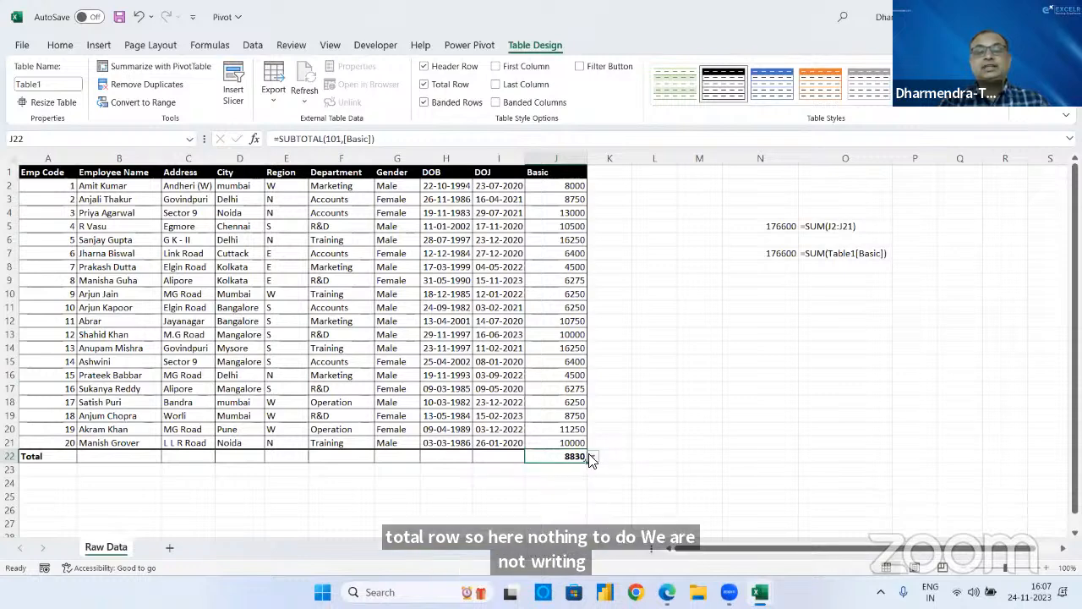
{"action": "left_click", "coordinate": [594, 457]}
{"action": "left_click", "coordinate": [560, 492]}
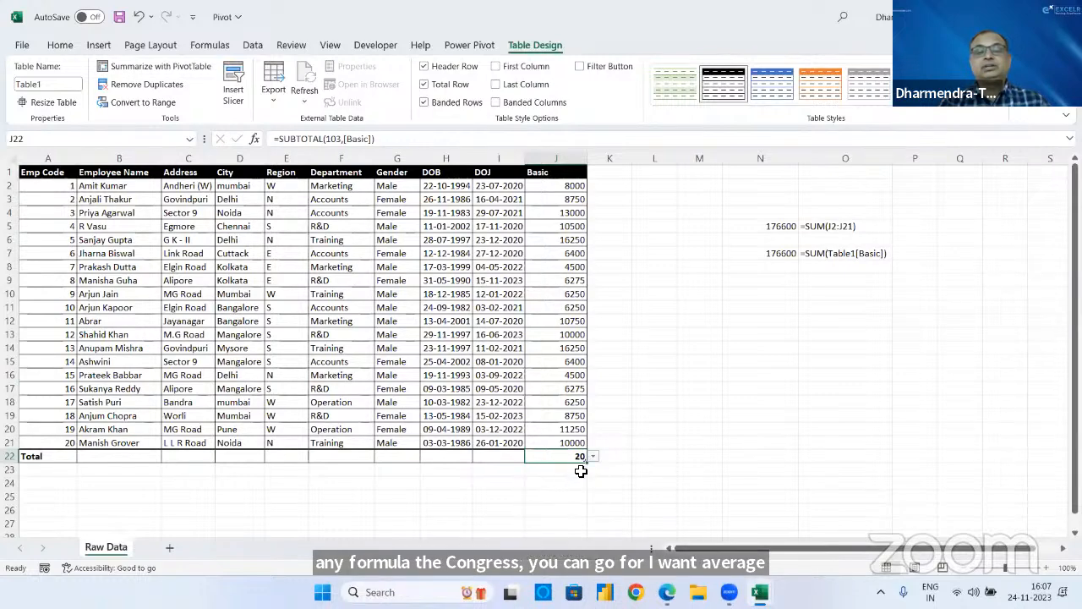
{"action": "left_click", "coordinate": [592, 457]}
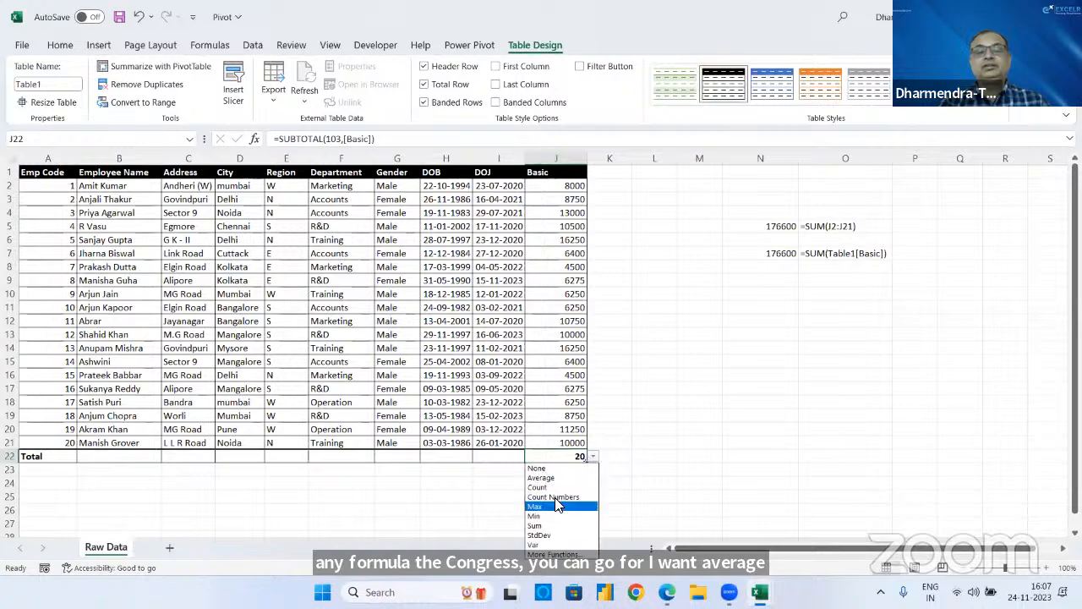
{"action": "left_click", "coordinate": [557, 505]}
{"action": "left_click", "coordinate": [593, 457]}
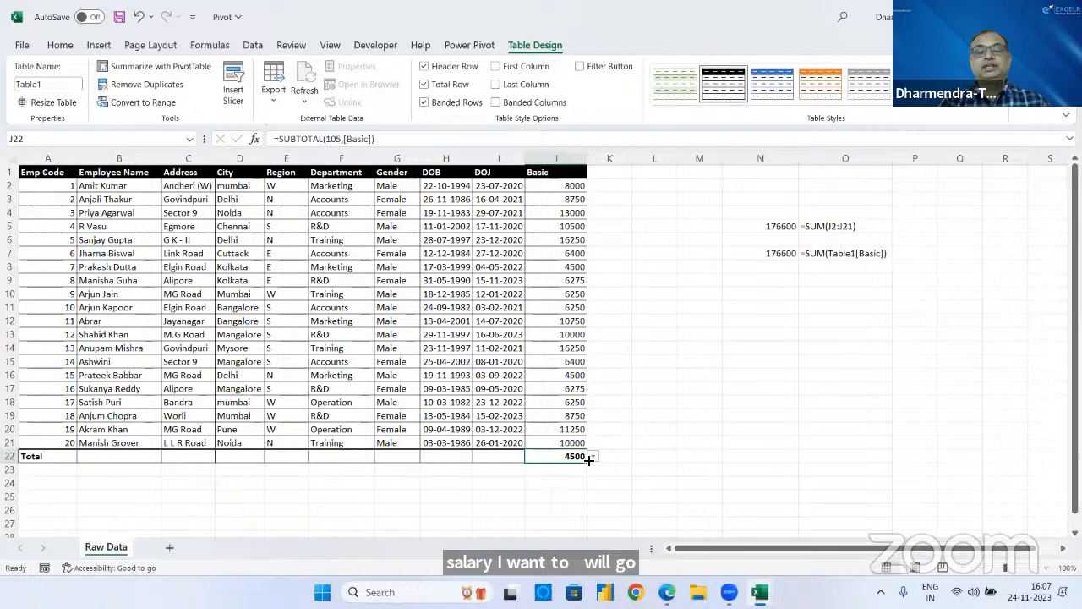
{"action": "left_click", "coordinate": [592, 456]}
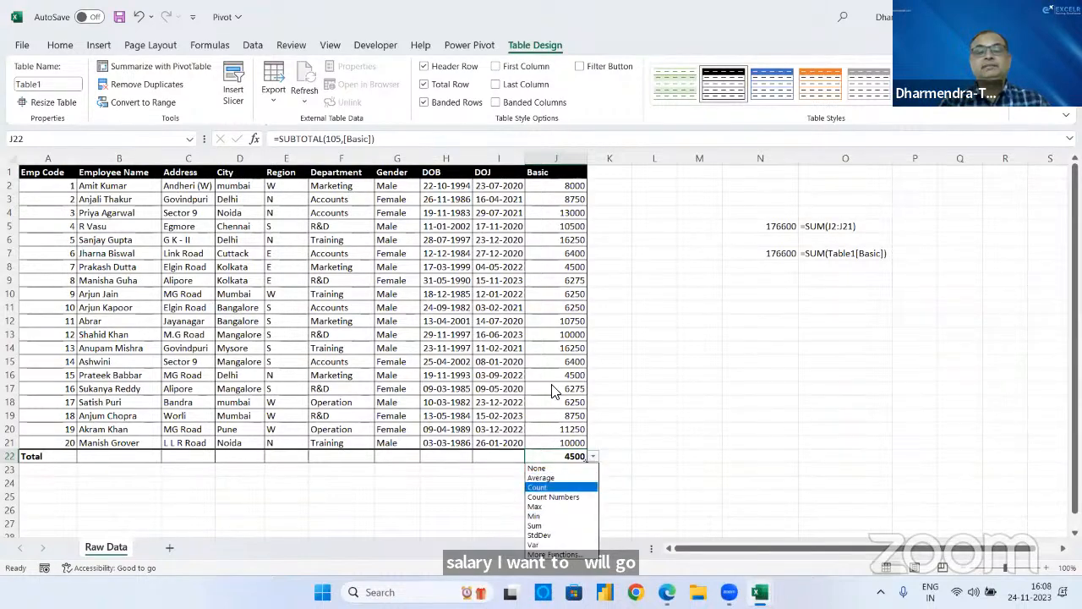
{"action": "key", "text": "Escape"}
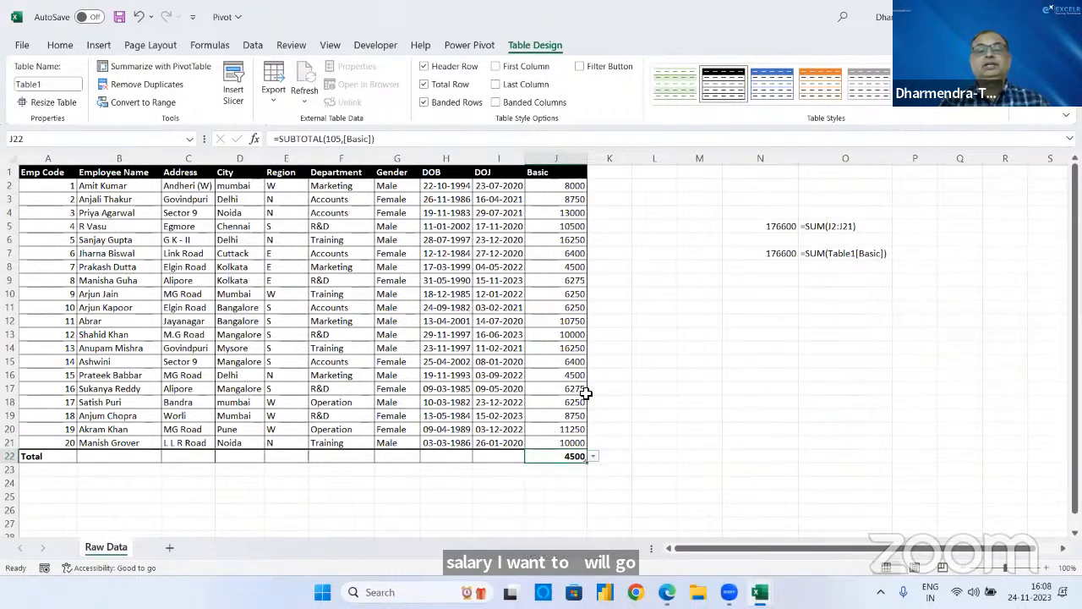
- Remove the total row from the employee table and select a cell inside the DOB column
{"action": "left_click", "coordinate": [443, 88]}
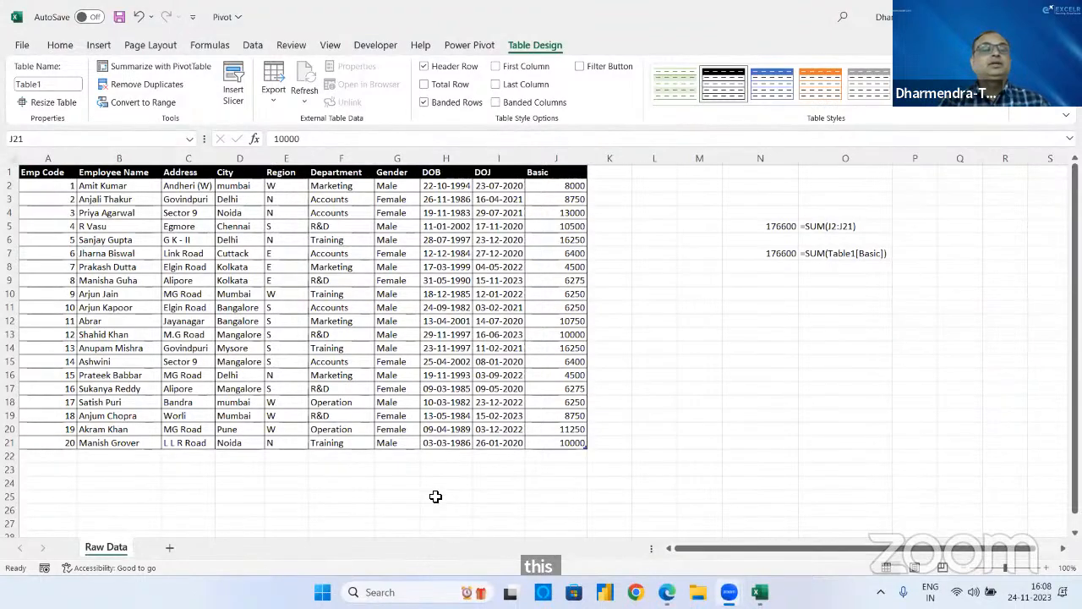
{"action": "left_click", "coordinate": [463, 215]}
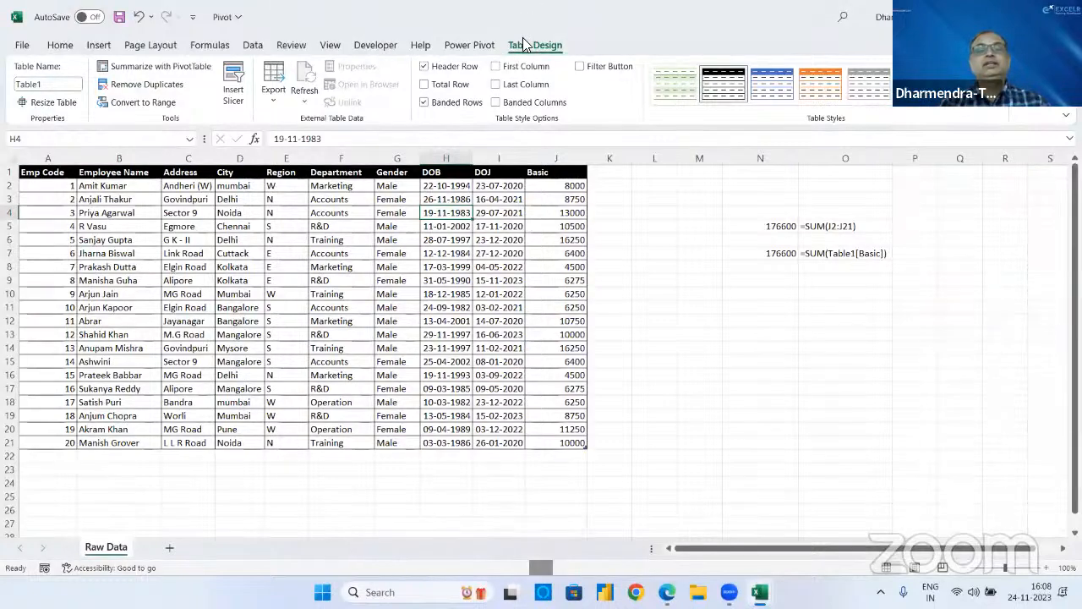
- Convert the employee table back to a normal range
{"action": "left_click", "coordinate": [137, 104]}
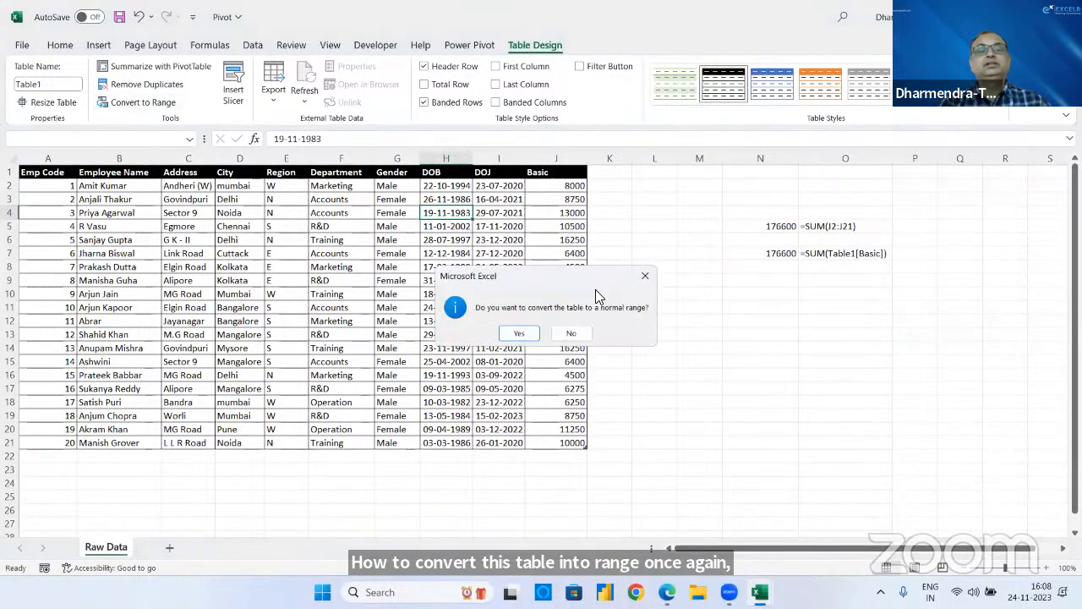
{"action": "left_click", "coordinate": [519, 333]}
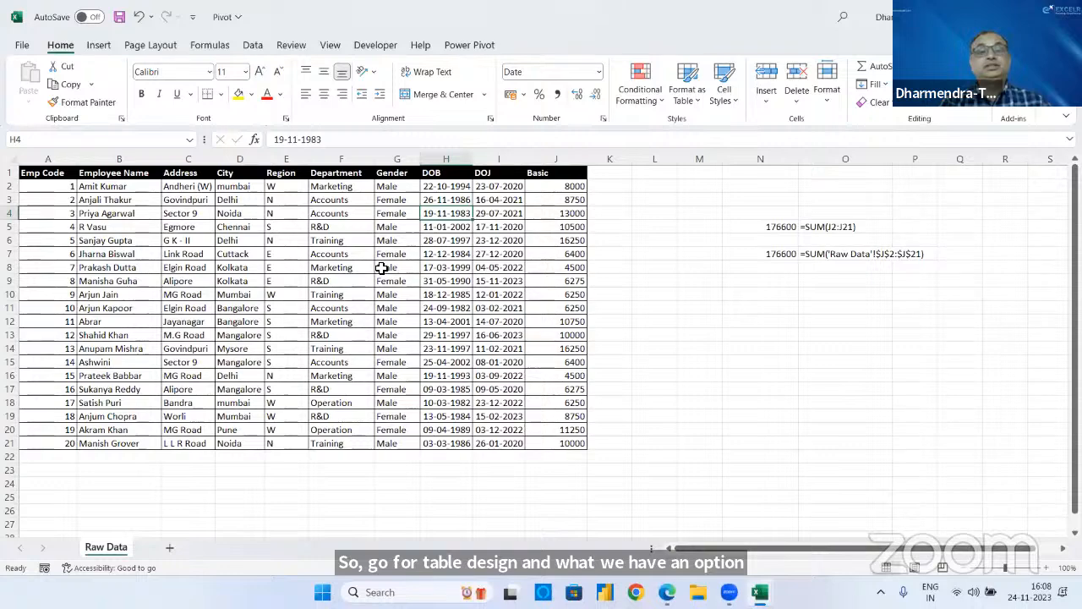
{"action": "left_click", "coordinate": [397, 267]}
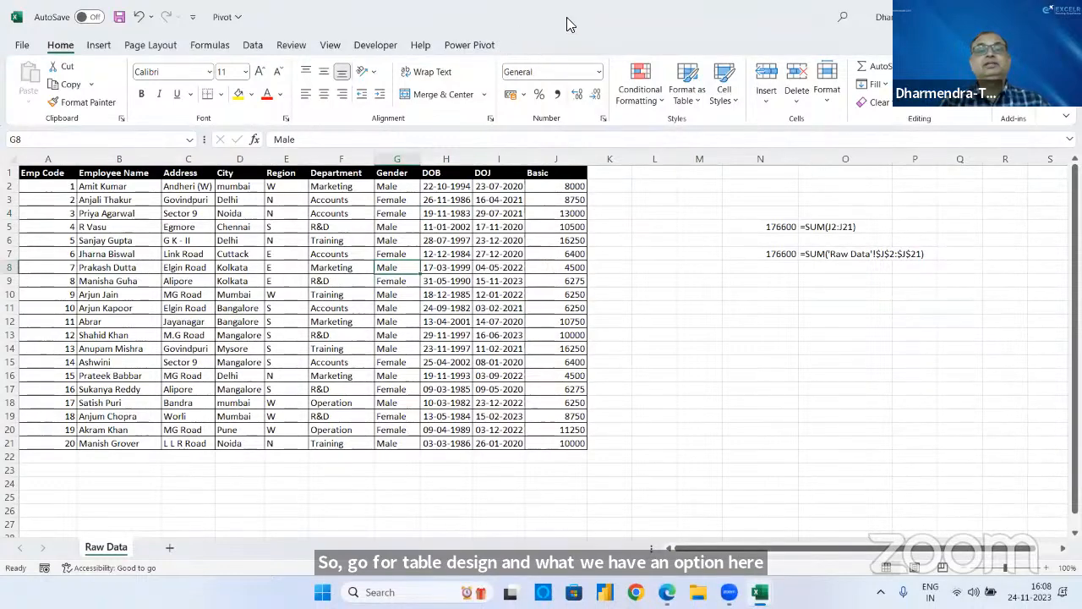
- Enter a SUM formula in N9 that totals the Basic values in J2:J21
{"action": "left_click", "coordinate": [768, 281]}
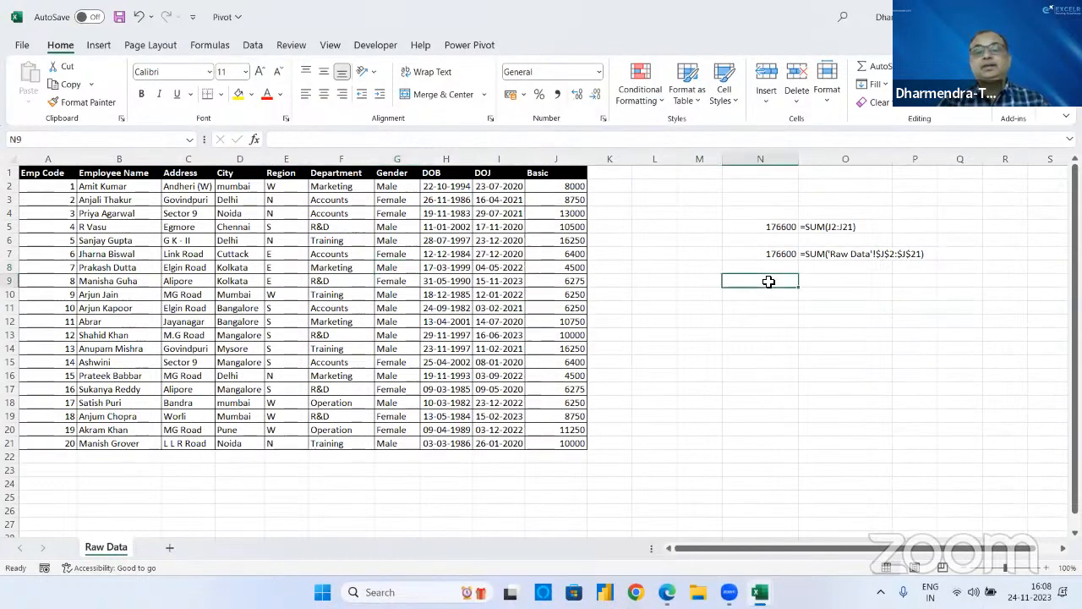
{"action": "type", "text": "=sum"}
{"action": "key", "text": "Tab"}
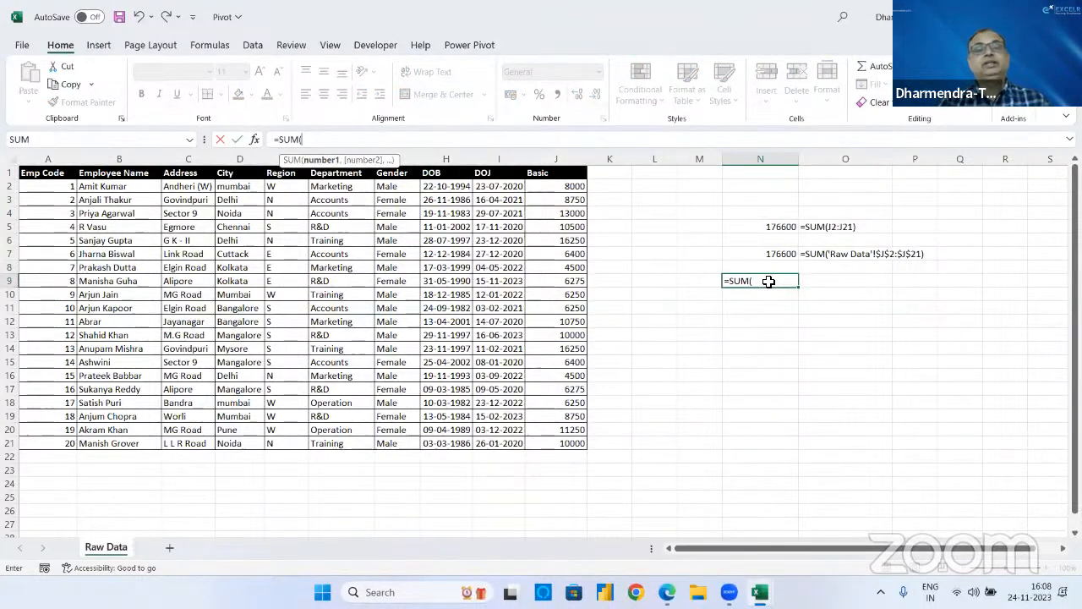
{"action": "left_click_drag", "start_coordinate": [542, 189], "coordinate": [562, 446]}
{"action": "key", "text": "Return"}
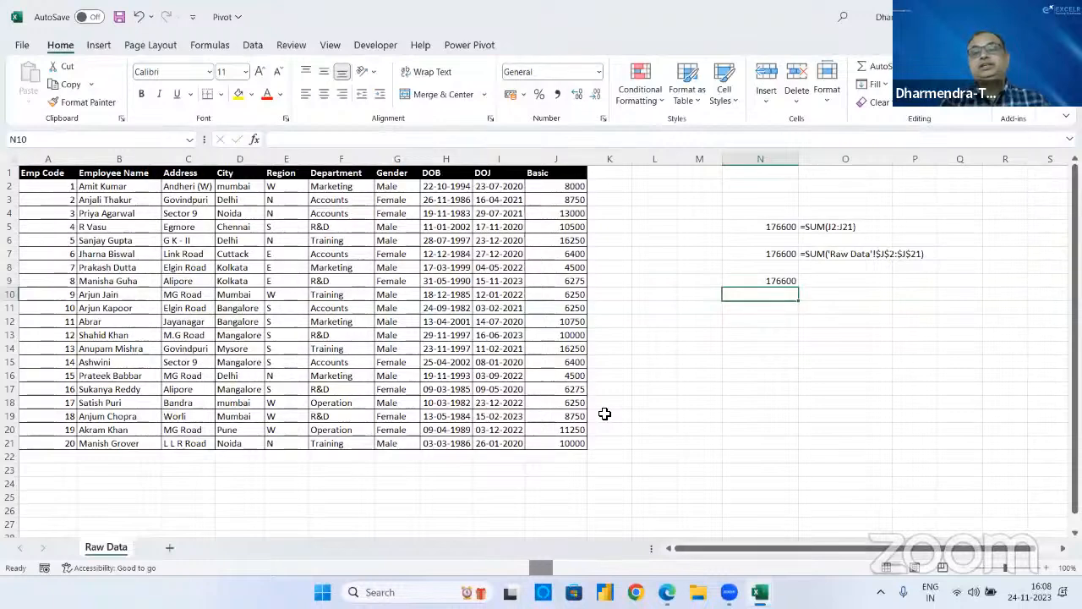
- Fill the formula text down column O to show N9's formula in O9, and clear O8 and O10
{"action": "left_click", "coordinate": [887, 264]}
{"action": "left_click_drag", "start_coordinate": [893, 264], "coordinate": [894, 297]}
{"action": "left_click", "coordinate": [861, 269]}
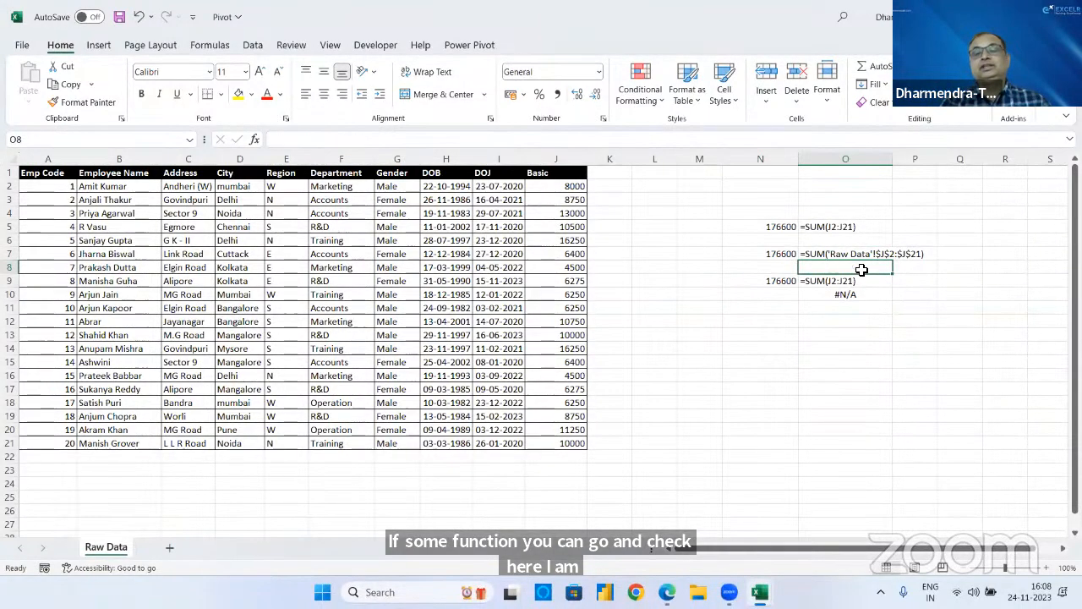
{"action": "key", "text": "Delete"}
{"action": "left_click", "coordinate": [827, 306]}
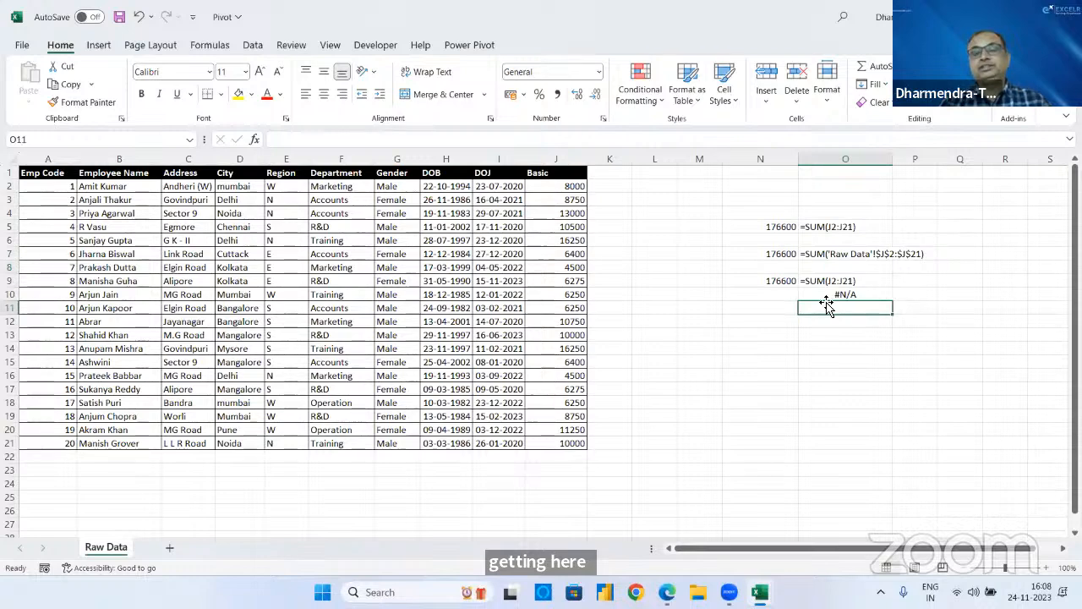
{"action": "key", "text": "Up"}
{"action": "key", "text": "Delete"}
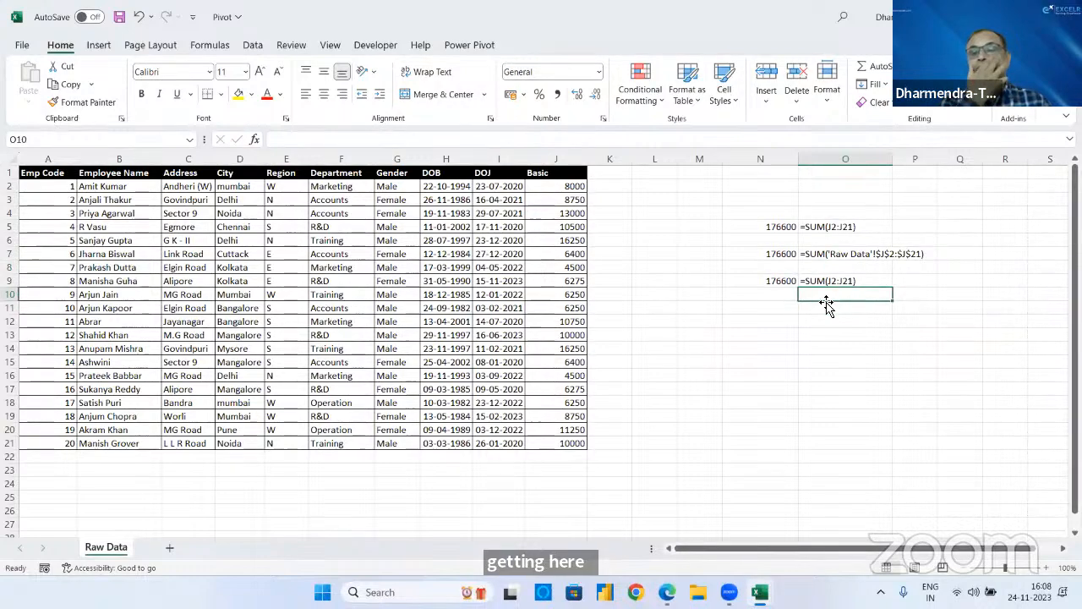
- Convert the employee range A1:J21 into a table with headers
{"action": "left_click", "coordinate": [429, 281]}
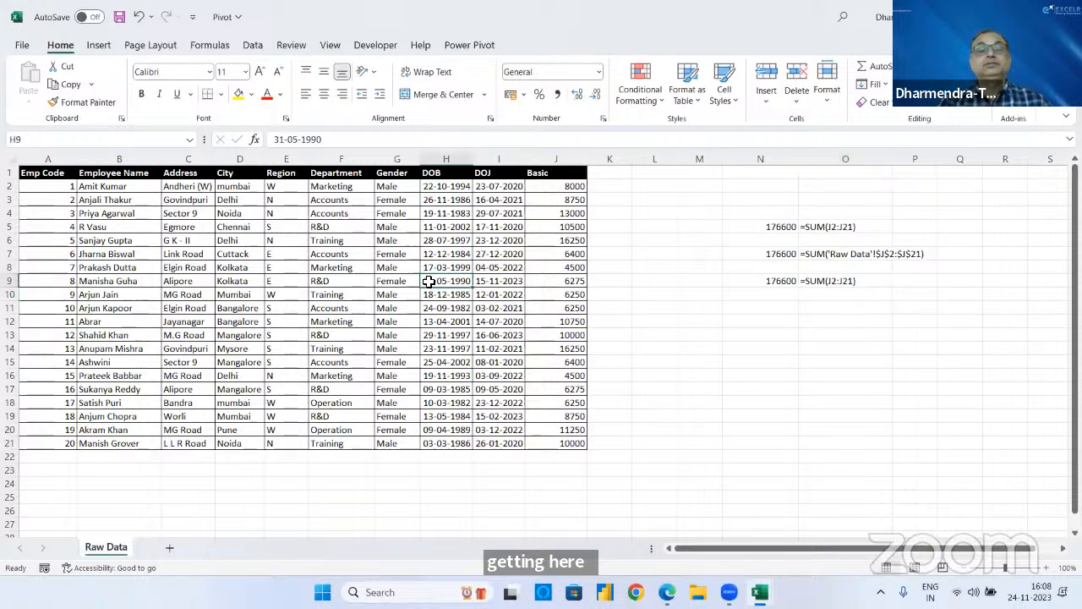
{"action": "left_click", "coordinate": [361, 269]}
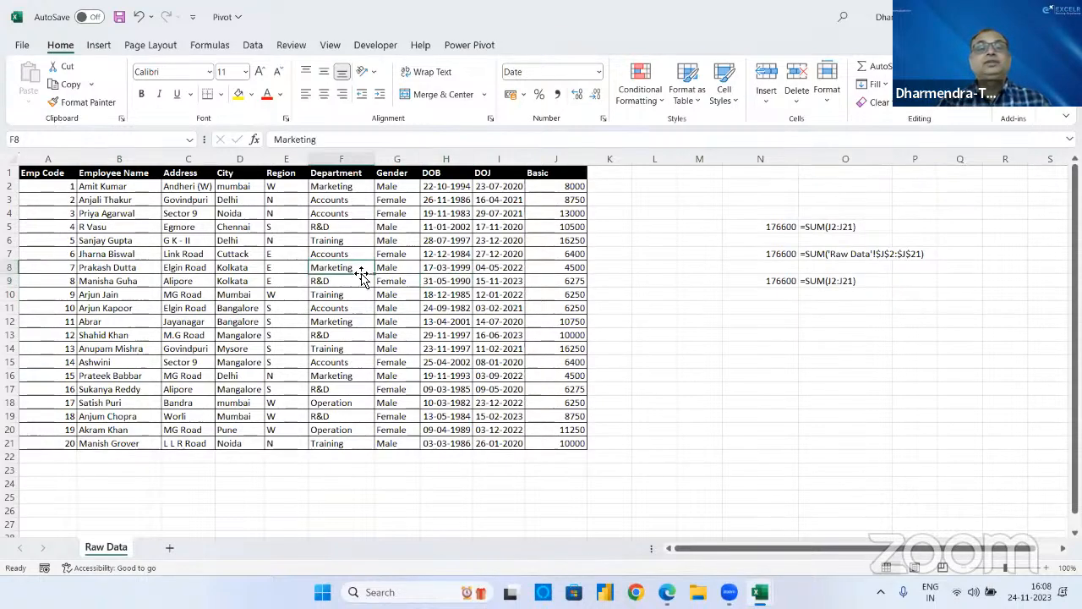
{"action": "left_click", "coordinate": [429, 258]}
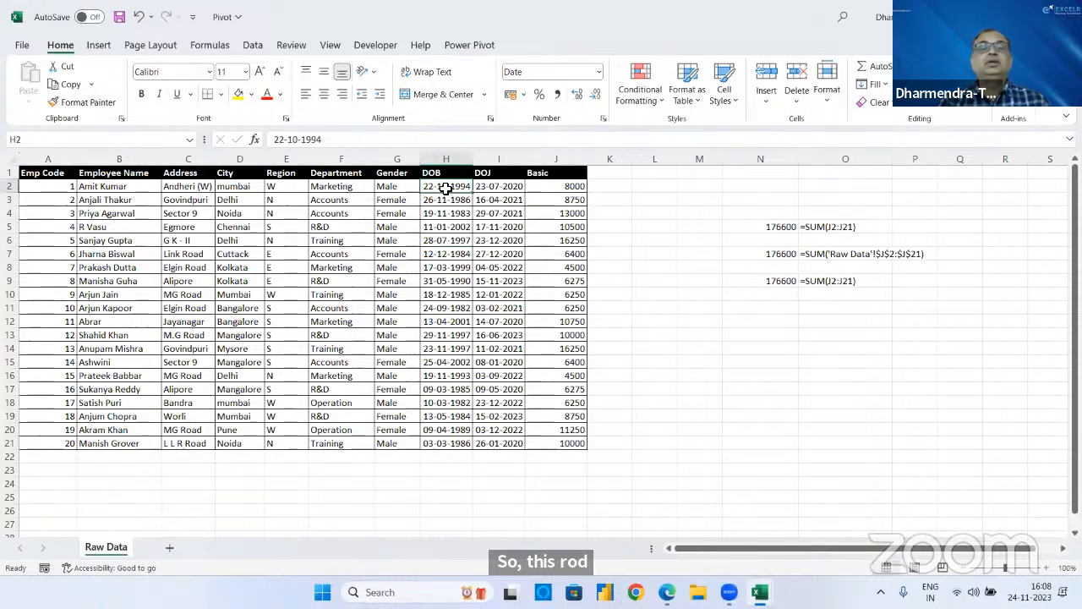
{"action": "left_click", "coordinate": [385, 186]}
{"action": "left_click", "coordinate": [393, 171]}
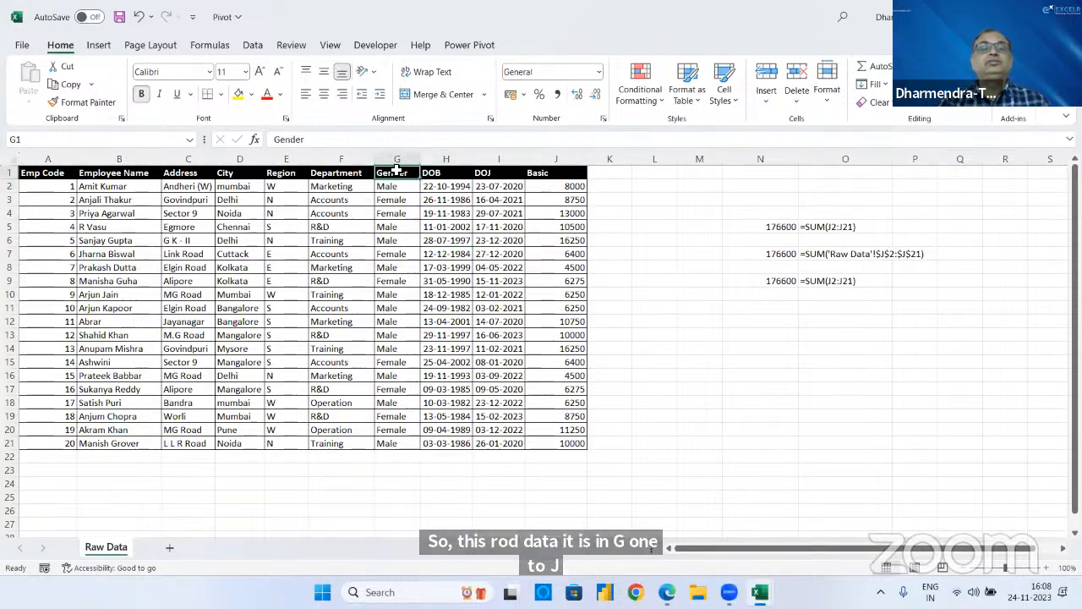
{"action": "left_click", "coordinate": [98, 45]}
{"action": "left_click", "coordinate": [131, 82]}
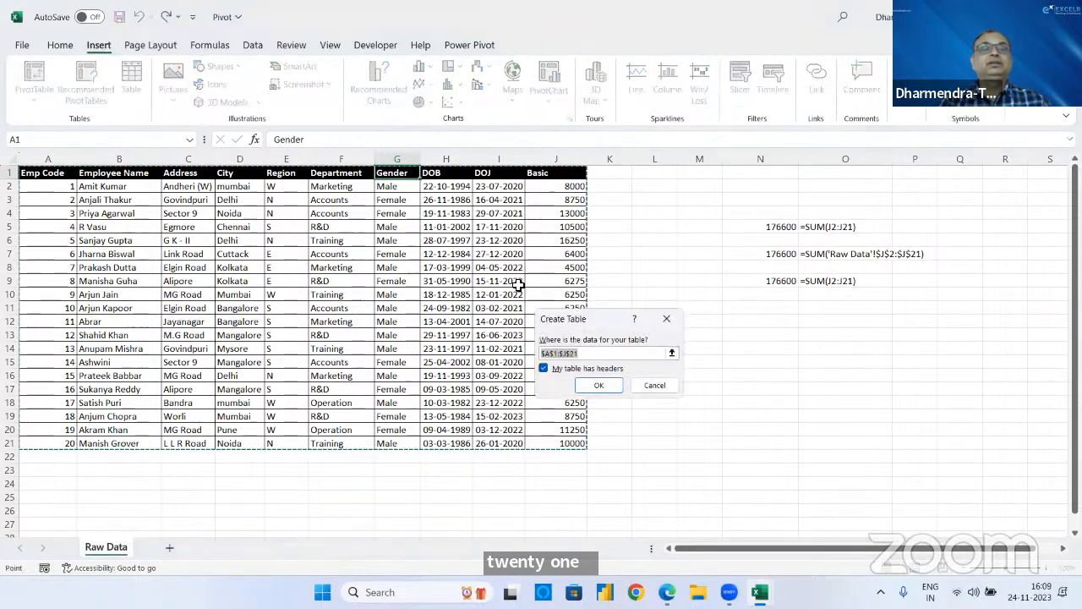
{"action": "left_click", "coordinate": [595, 386]}
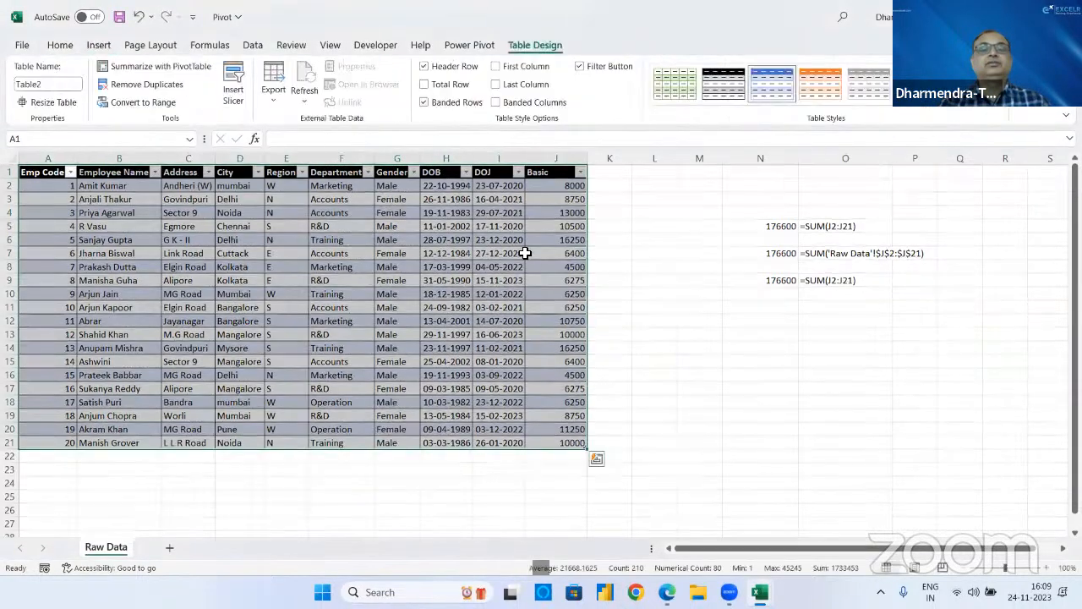
{"action": "left_click", "coordinate": [472, 240]}
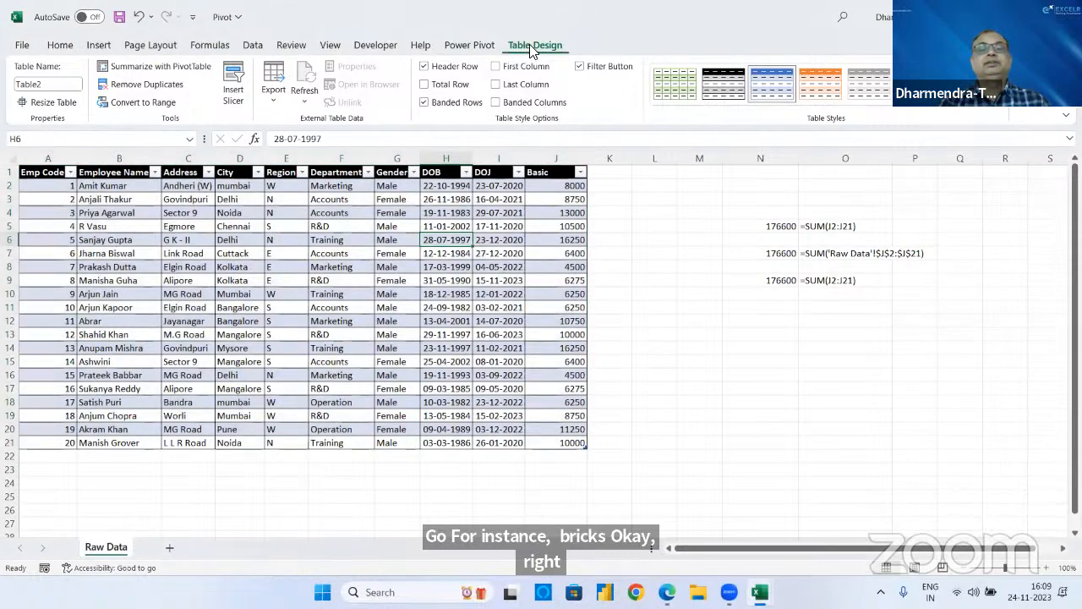
- Apply the light table style with the black header to the employee table and hide its filter buttons
{"action": "left_click", "coordinate": [466, 252]}
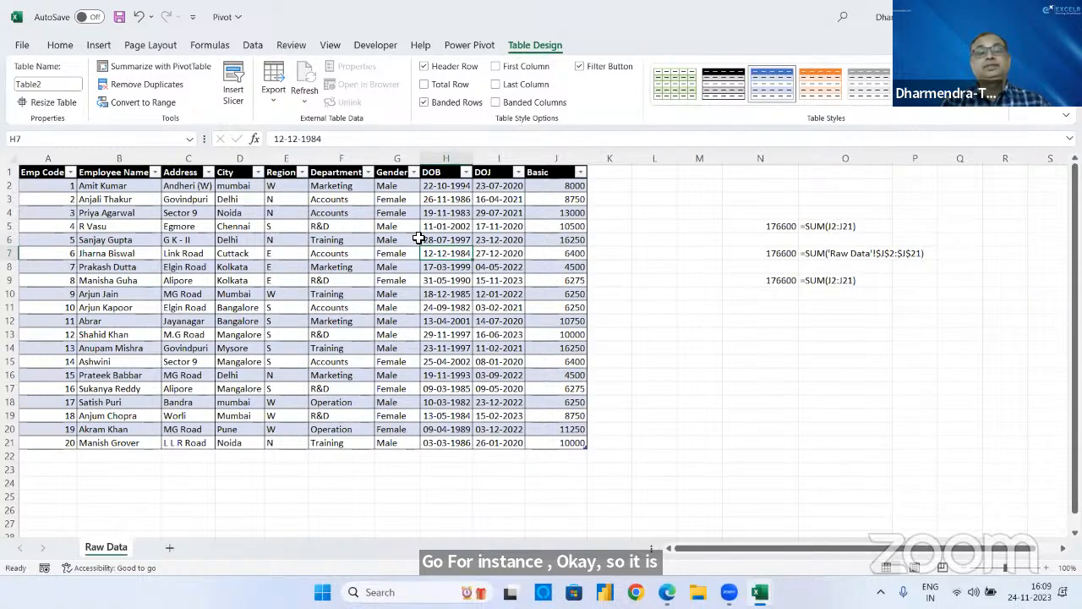
{"action": "left_click", "coordinate": [959, 109]}
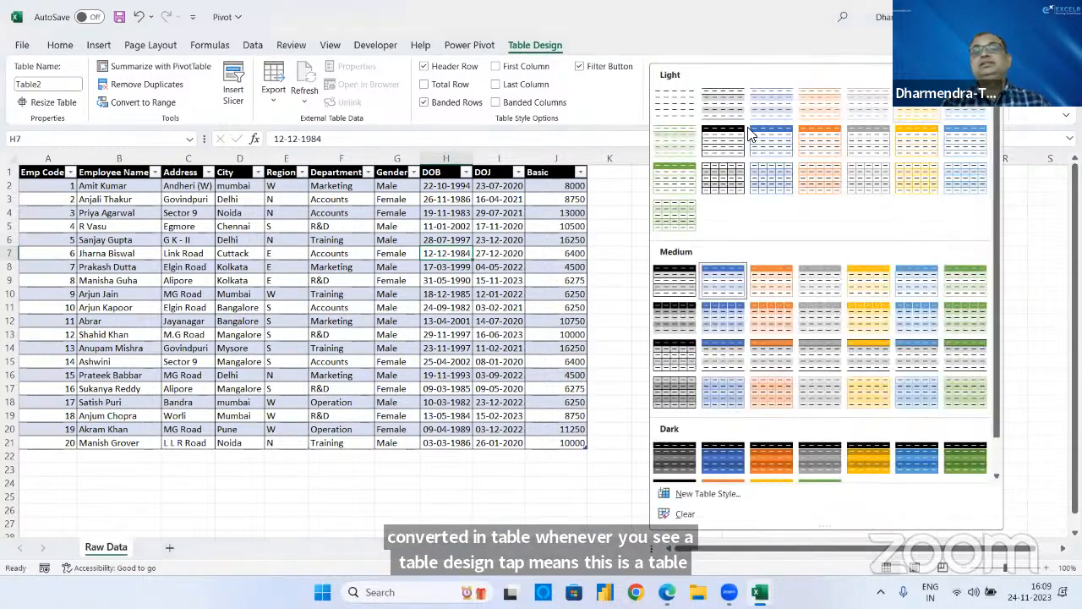
{"action": "left_click", "coordinate": [732, 142]}
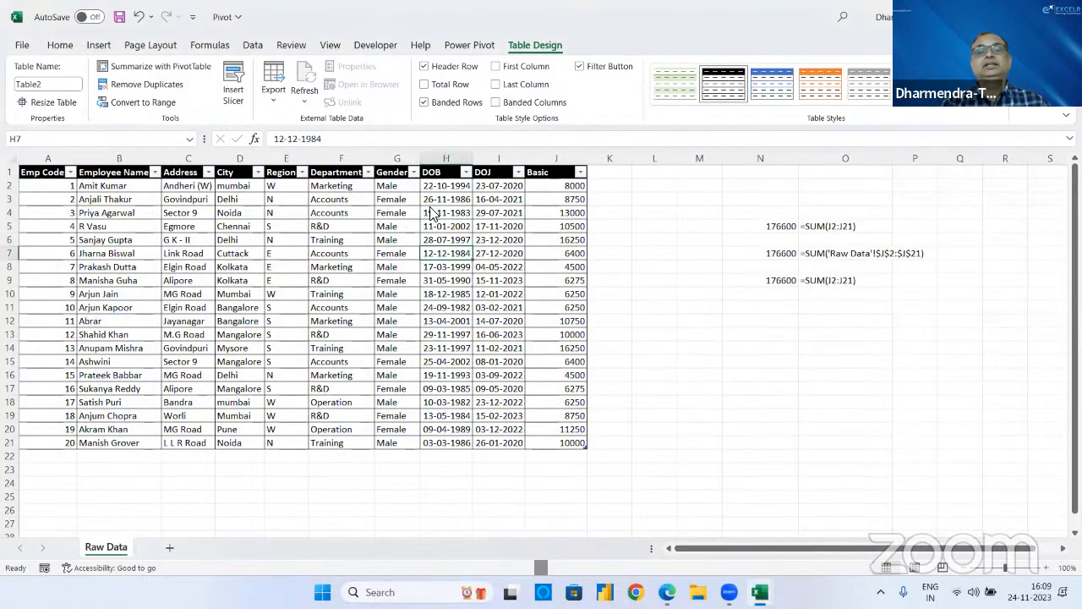
{"action": "left_click", "coordinate": [587, 71]}
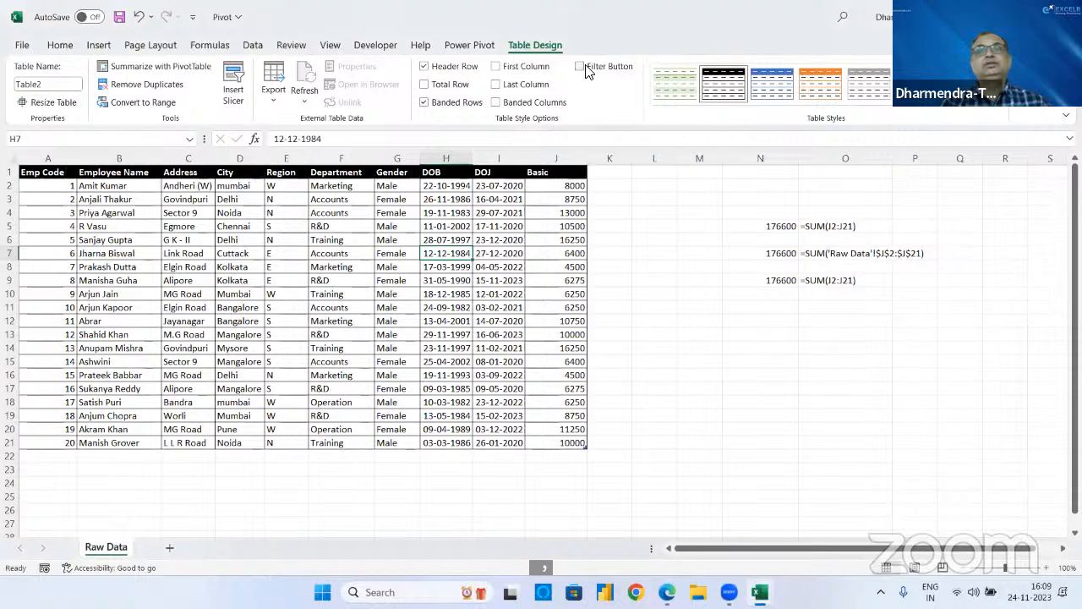
{"action": "left_click", "coordinate": [448, 212]}
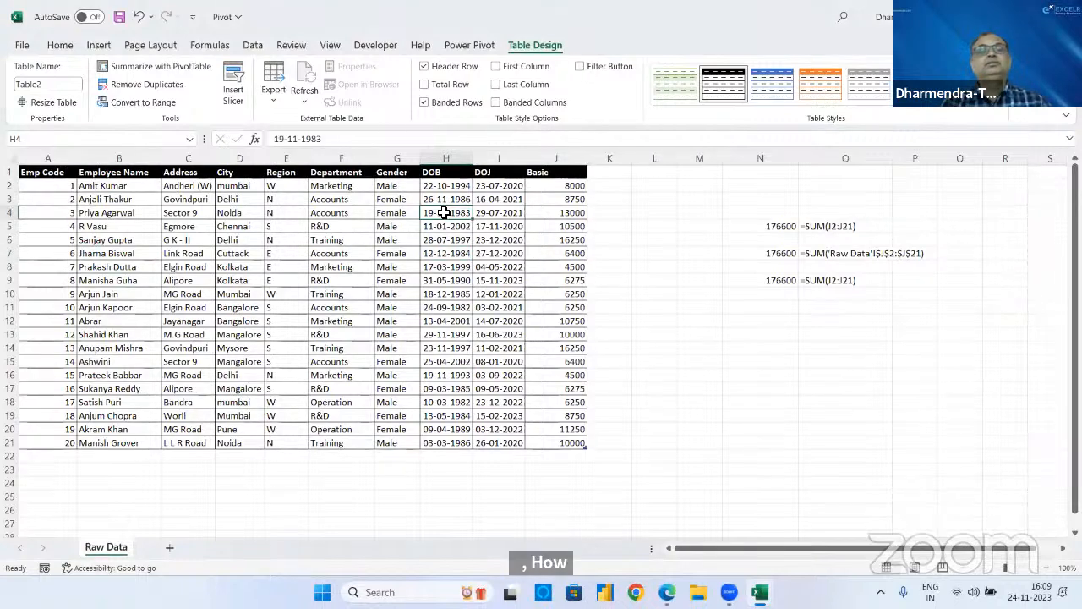
- Clear the sums and formula texts beside the employee table in columns N and O
{"action": "left_click", "coordinate": [402, 252]}
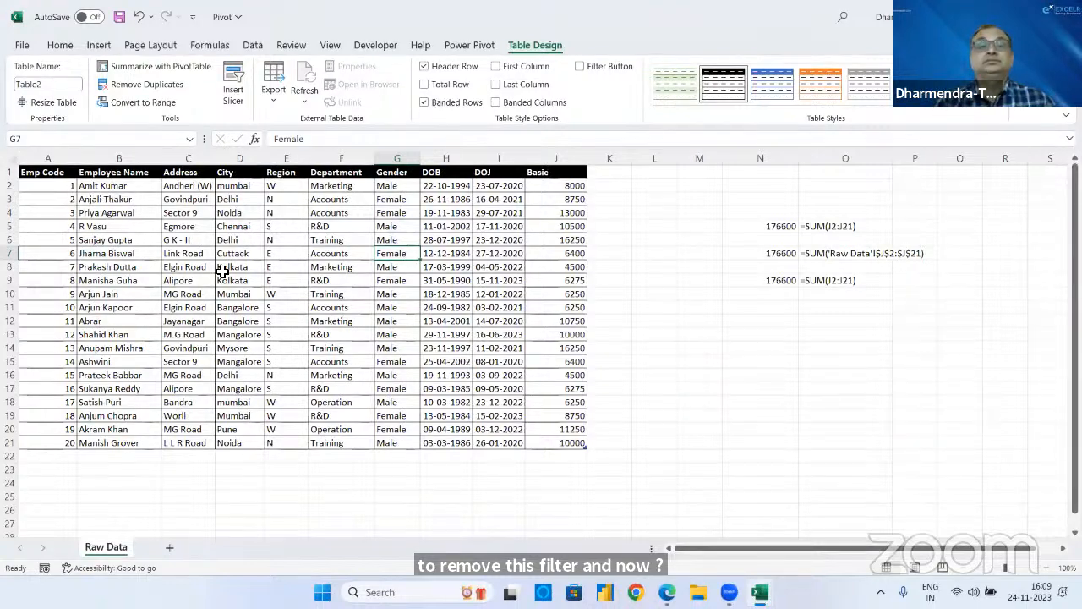
{"action": "left_click", "coordinate": [236, 240]}
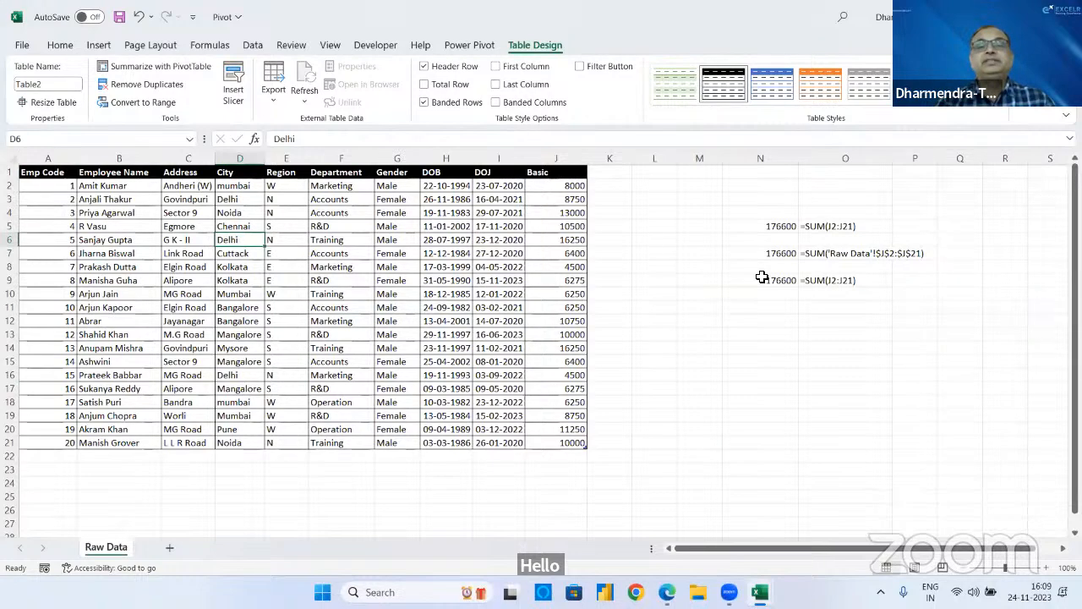
{"action": "left_click_drag", "start_coordinate": [773, 157], "coordinate": [929, 184]}
{"action": "key", "text": "Delete"}
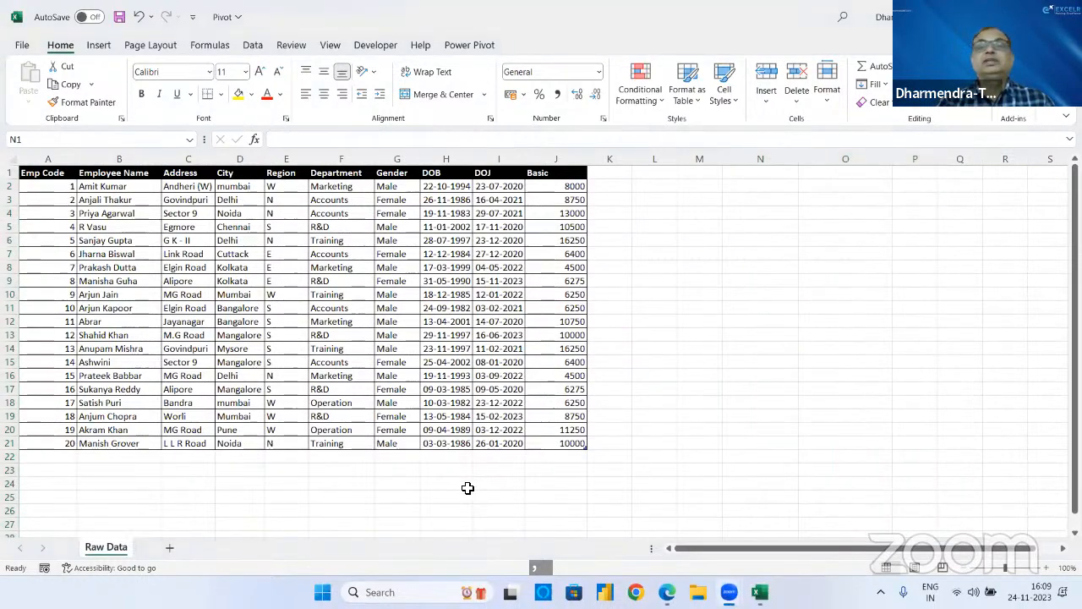
- Add a total row to the employee table
{"action": "left_click", "coordinate": [275, 174]}
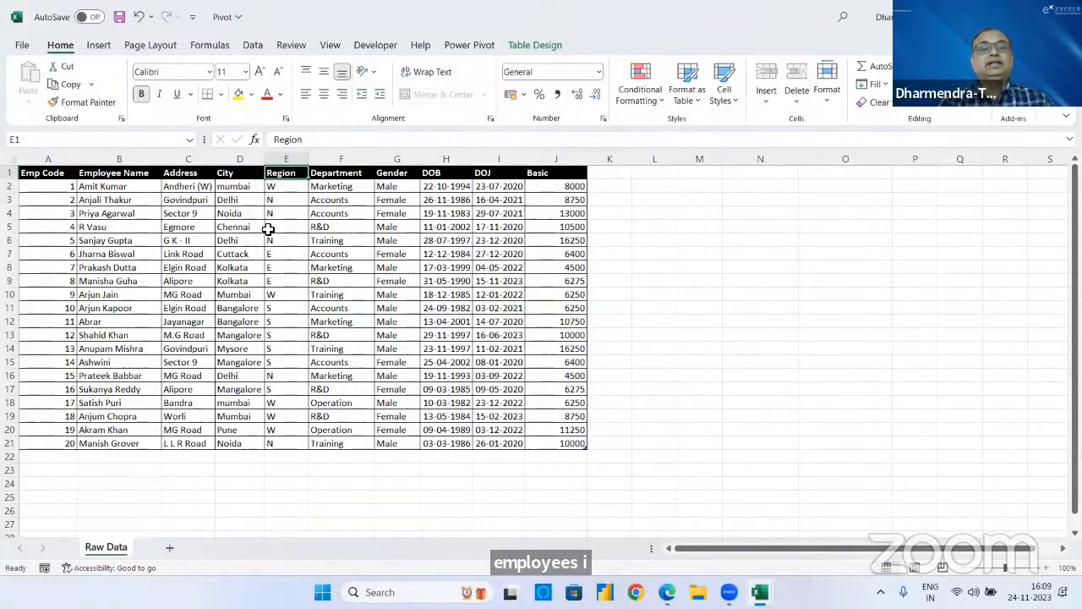
{"action": "left_click", "coordinate": [276, 324]}
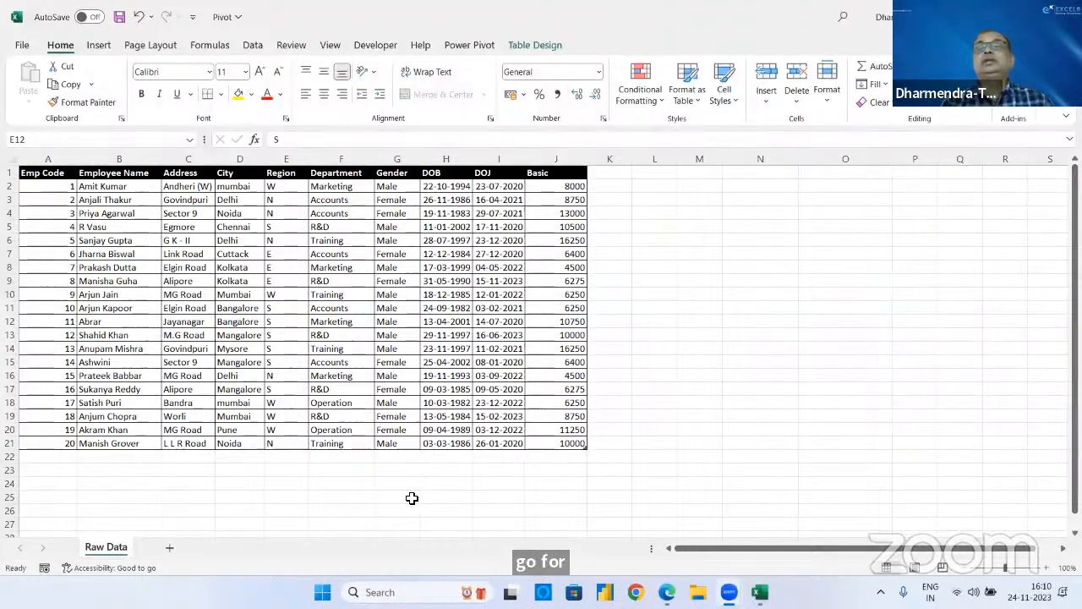
{"action": "left_click", "coordinate": [563, 439]}
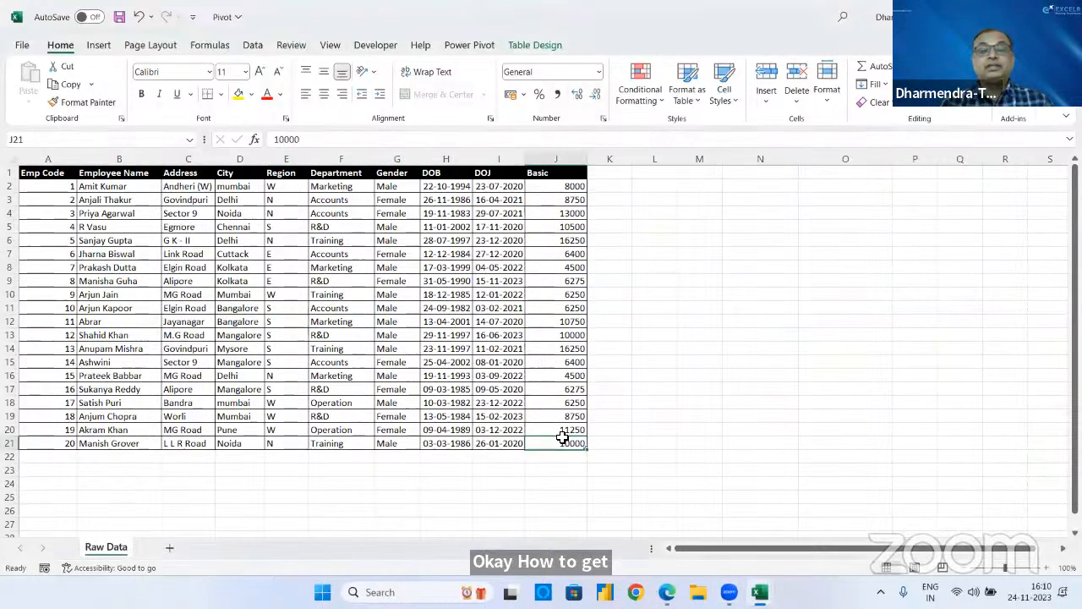
{"action": "left_click", "coordinate": [548, 42]}
{"action": "left_click", "coordinate": [427, 86]}
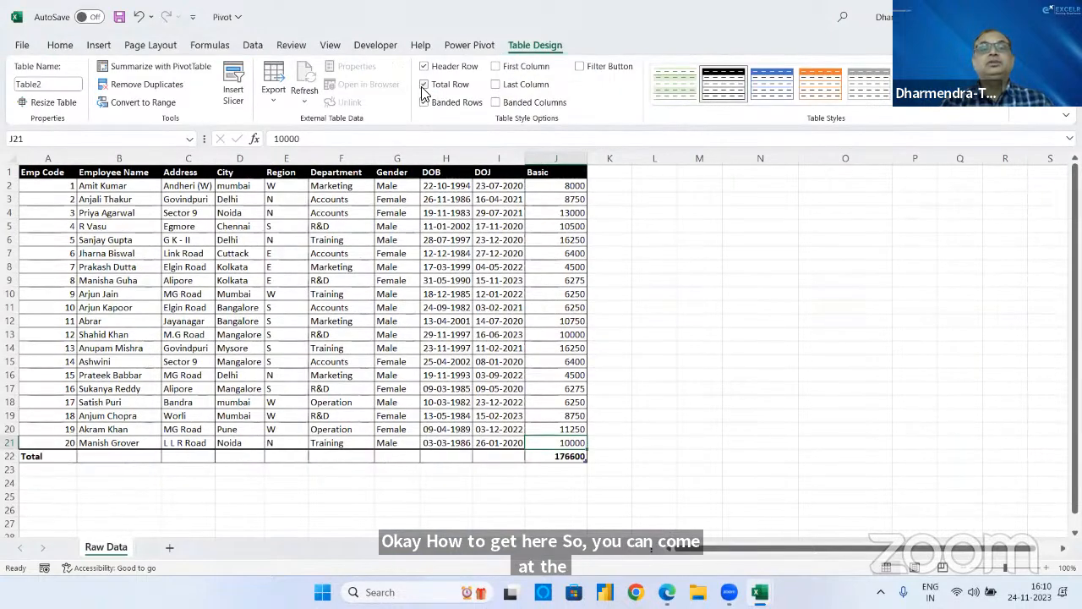
- Switch the Basic column's total to Count Numbers, Average and Count in turn
{"action": "left_click", "coordinate": [561, 457]}
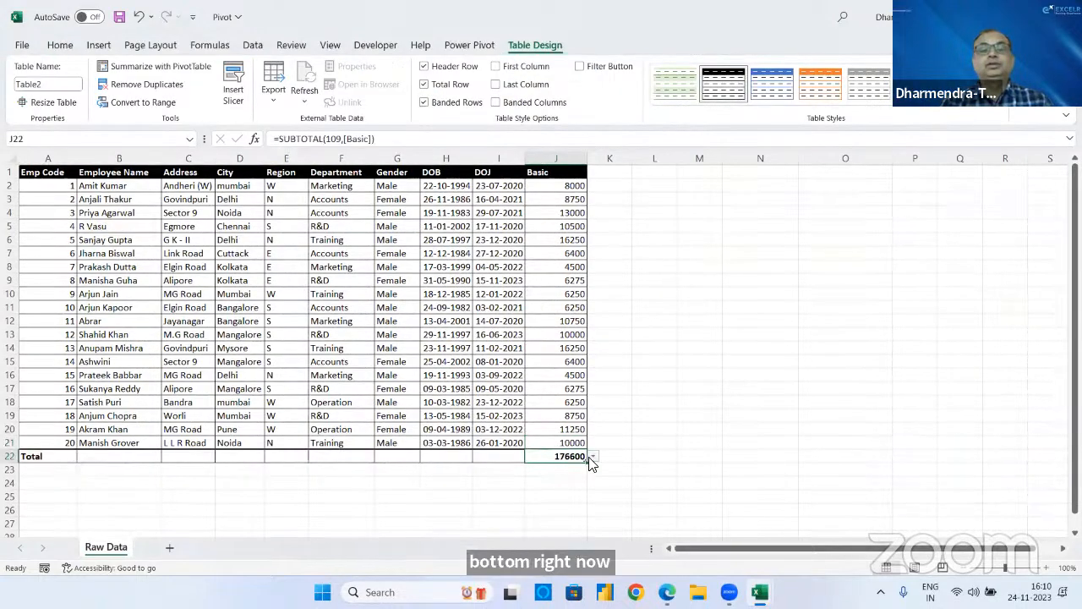
{"action": "left_click", "coordinate": [593, 457]}
{"action": "left_click", "coordinate": [568, 496]}
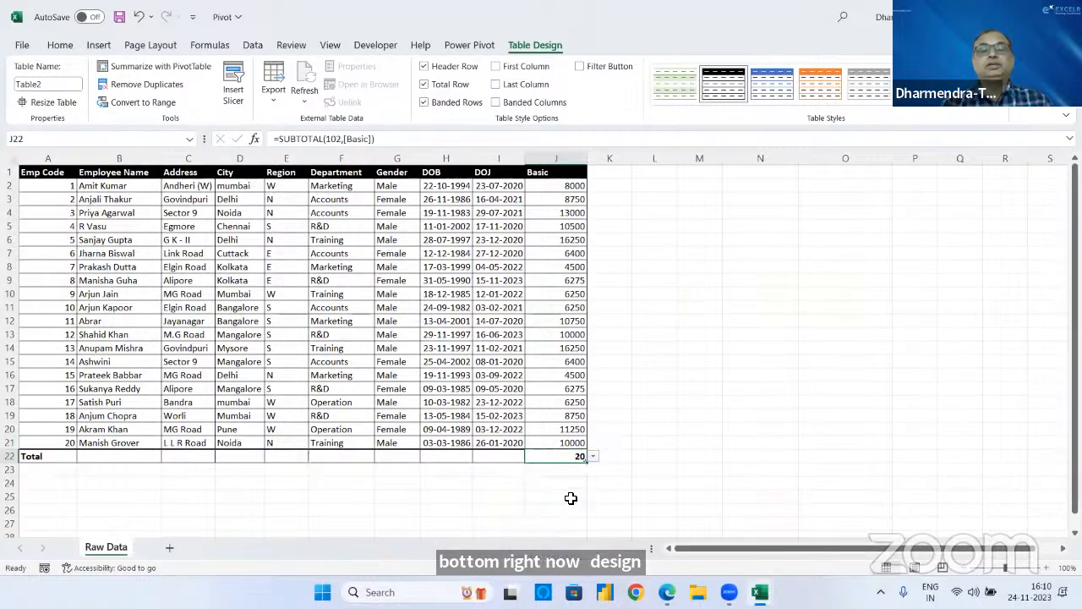
{"action": "left_click", "coordinate": [593, 457]}
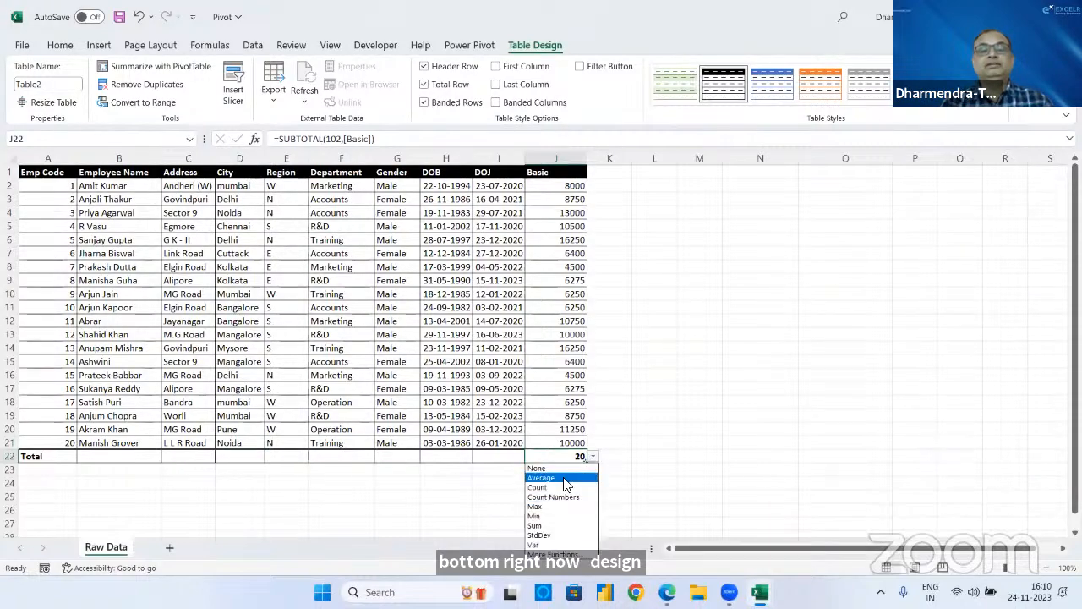
{"action": "left_click", "coordinate": [567, 477]}
{"action": "left_click", "coordinate": [593, 457]}
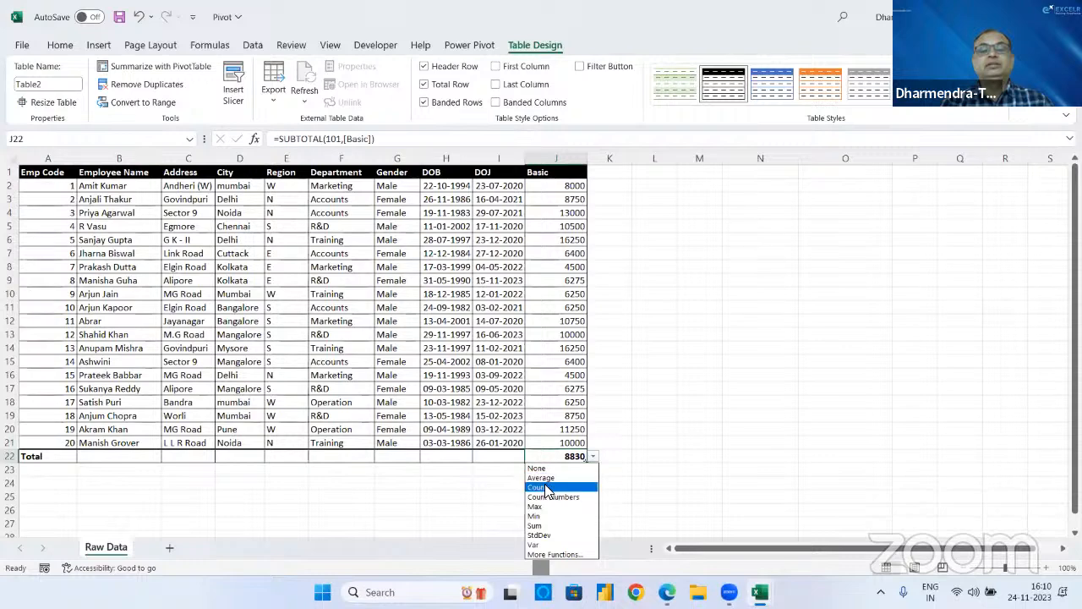
{"action": "left_click", "coordinate": [547, 486]}
- Set the Basic column's total to Min and remove the total row from the employee table
{"action": "left_click", "coordinate": [590, 459]}
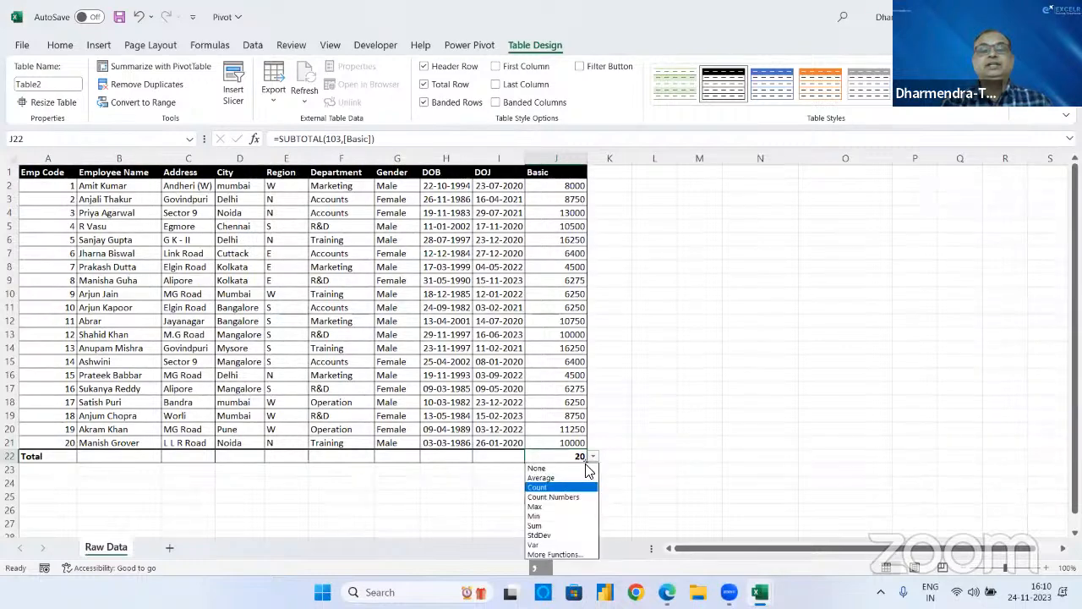
{"action": "key", "text": "Down"}
{"action": "key", "text": "Down"}
{"action": "key", "text": "Down"}
{"action": "key", "text": "Down"}
{"action": "key", "text": "Down"}
{"action": "key", "text": "Up"}
{"action": "key", "text": "Up"}
{"action": "key", "text": "Return"}
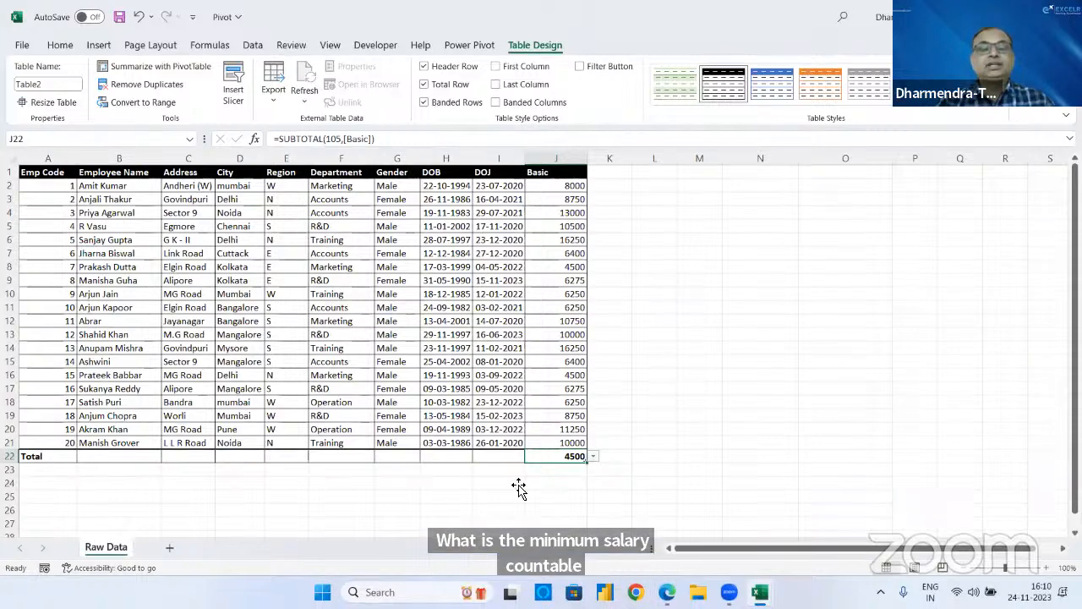
{"action": "left_click", "coordinate": [450, 85]}
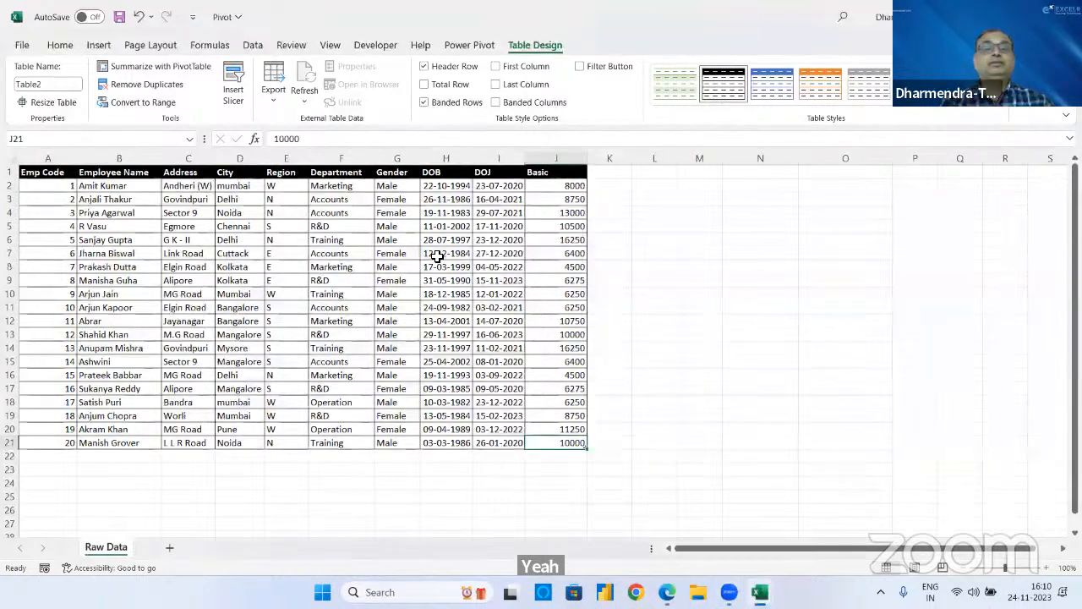
- Insert a blank row above row 6 of the employee table and undo the insertion
{"action": "left_click", "coordinate": [404, 241]}
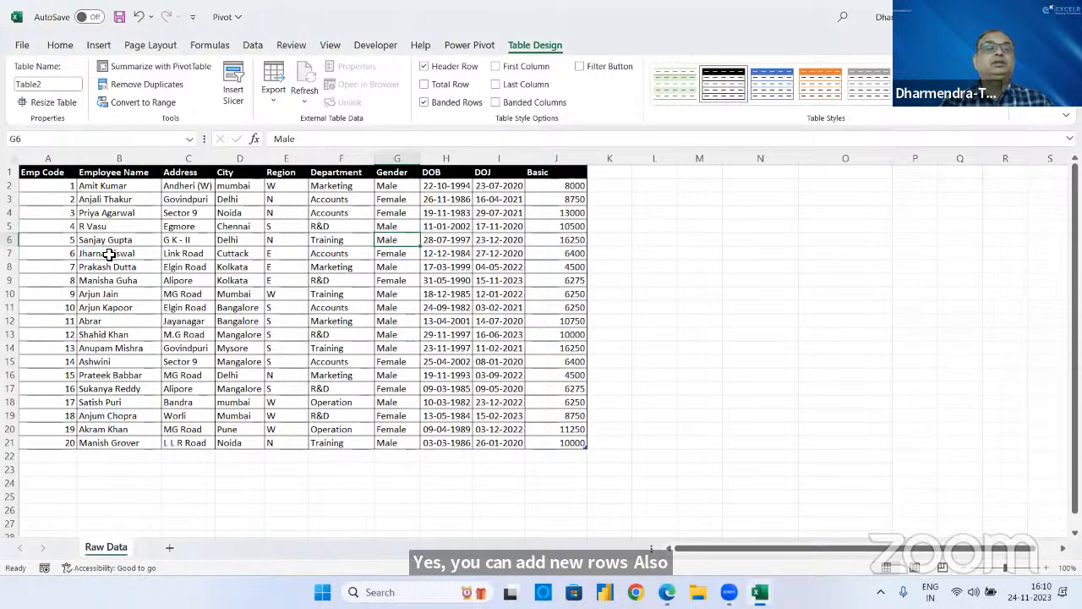
{"action": "left_click", "coordinate": [12, 242]}
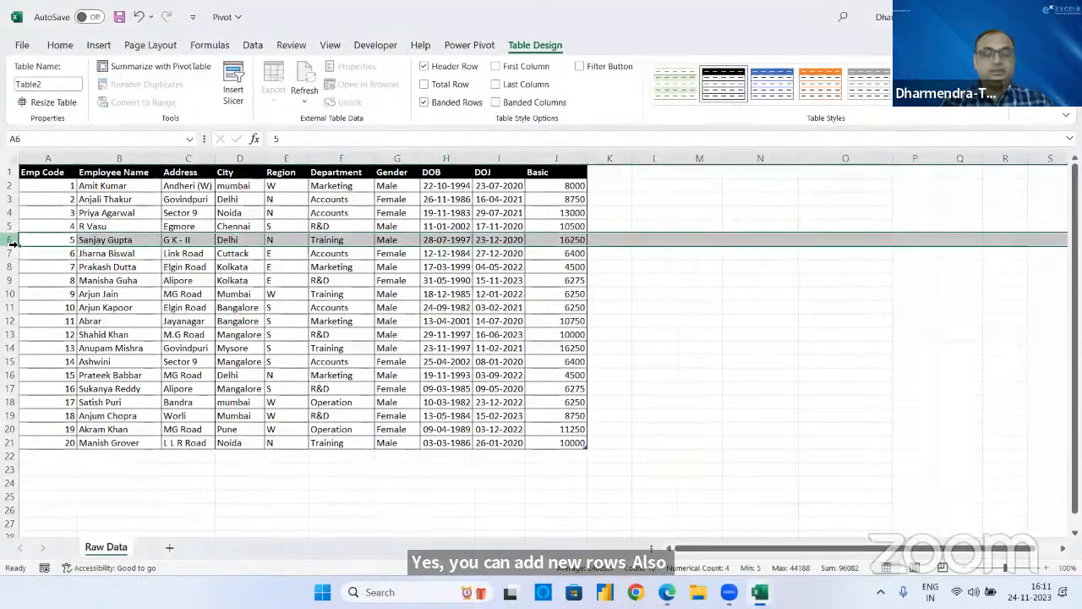
{"action": "right_click", "coordinate": [13, 244]}
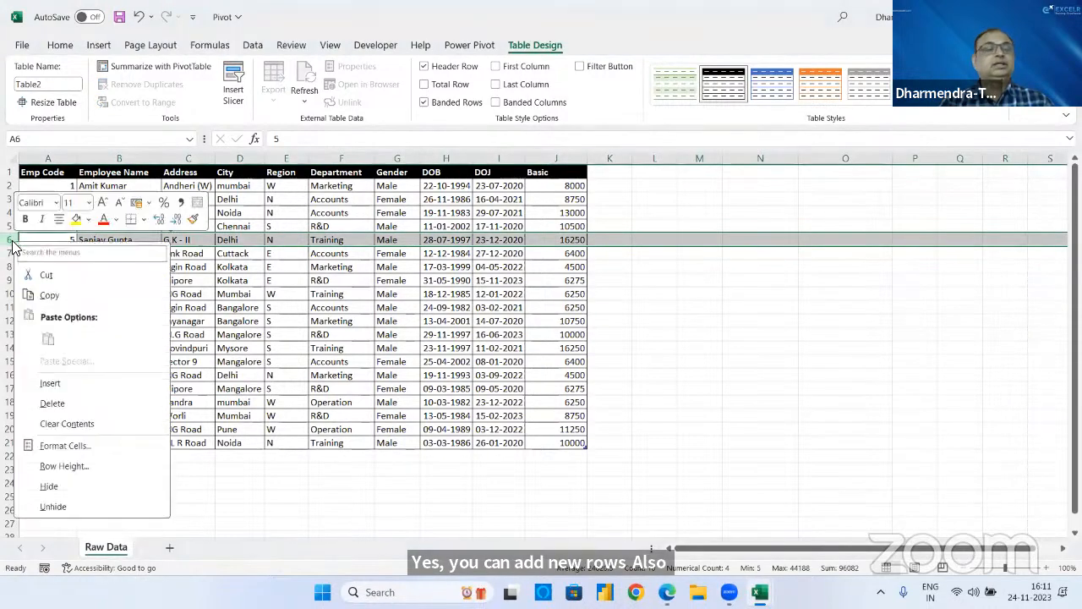
{"action": "left_click", "coordinate": [47, 383]}
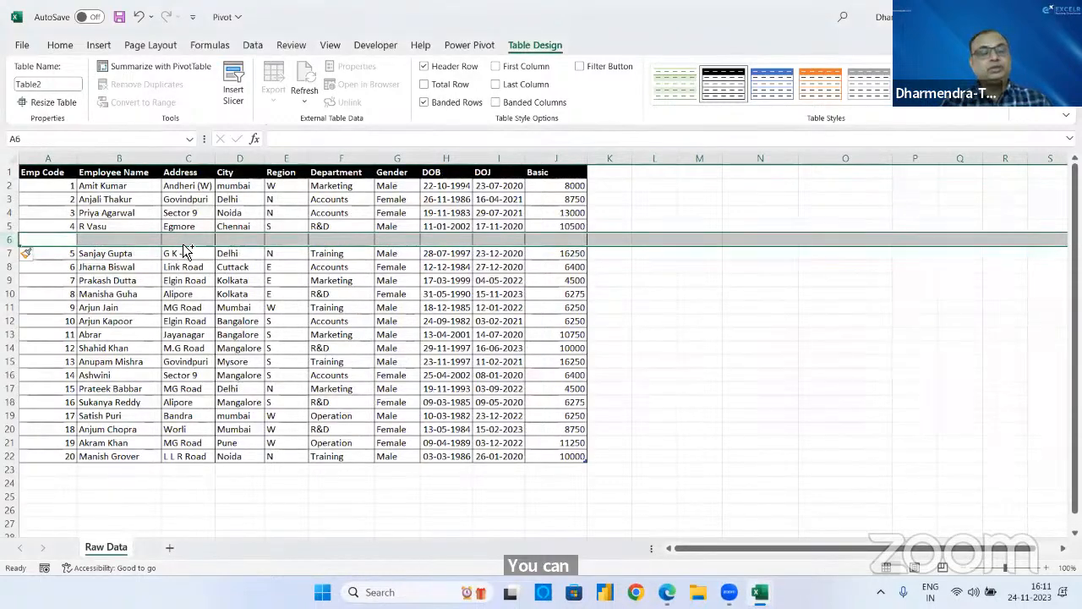
{"action": "key", "text": "ctrl+z"}
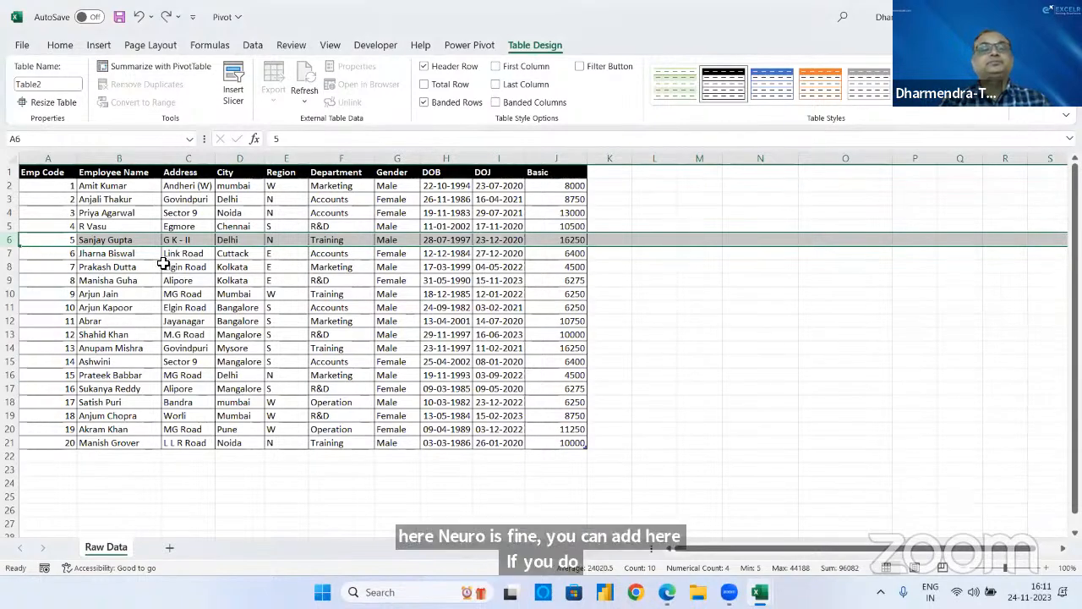
{"action": "left_click", "coordinate": [167, 267]}
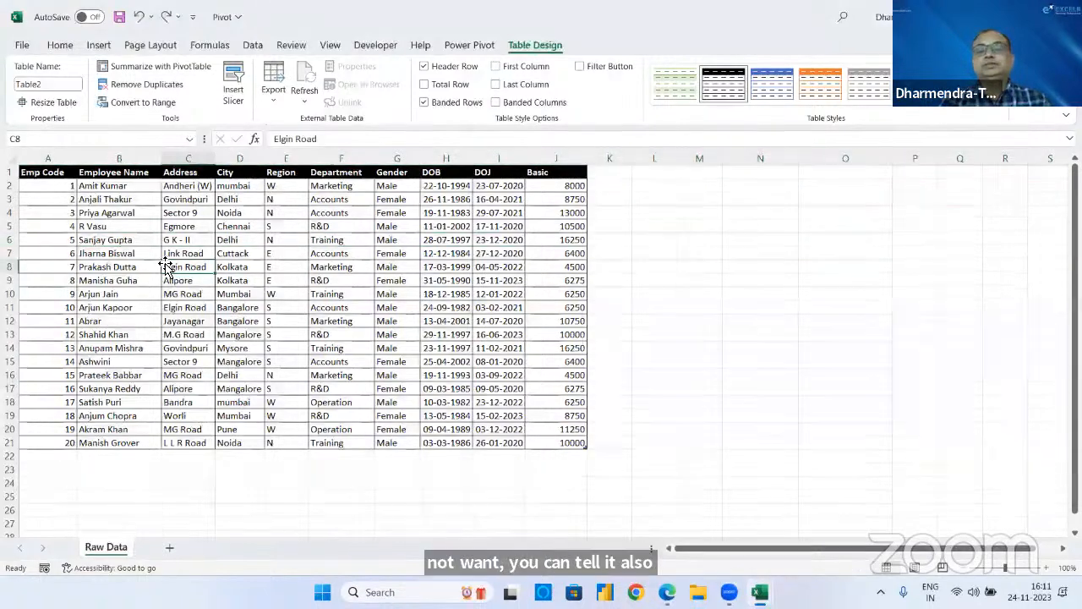
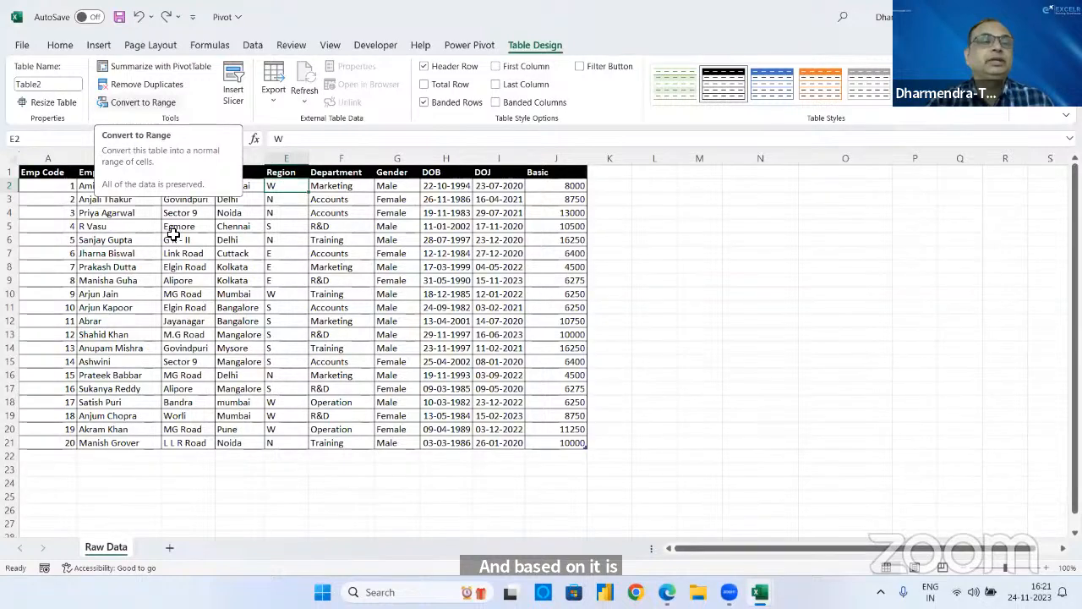
- Create a PivotTable from the employee table Table2 on a new worksheet
{"action": "left_click", "coordinate": [173, 240]}
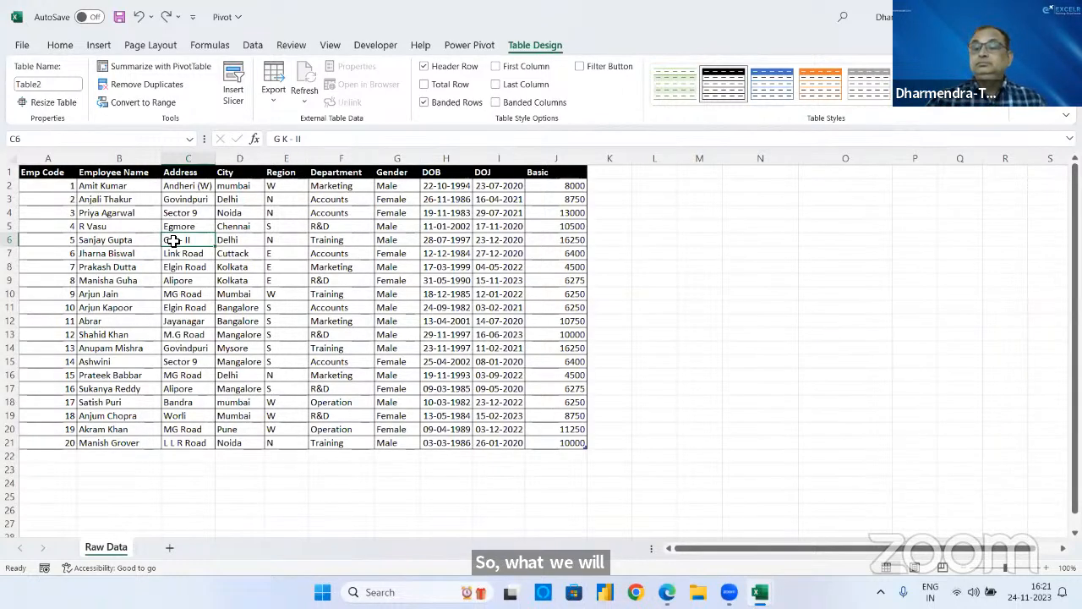
{"action": "left_click", "coordinate": [118, 200]}
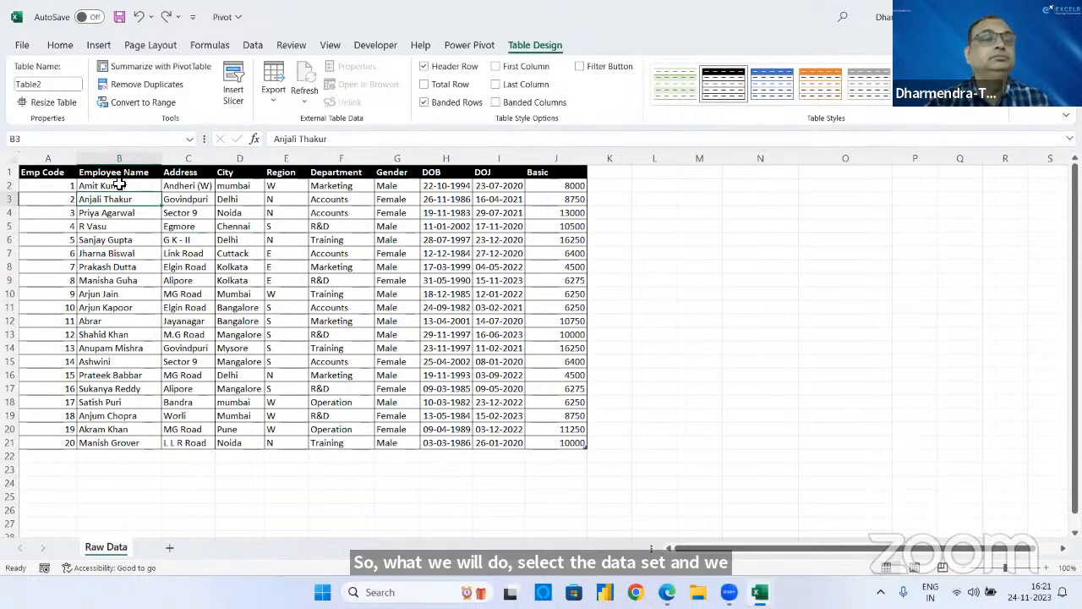
{"action": "left_click", "coordinate": [124, 173]}
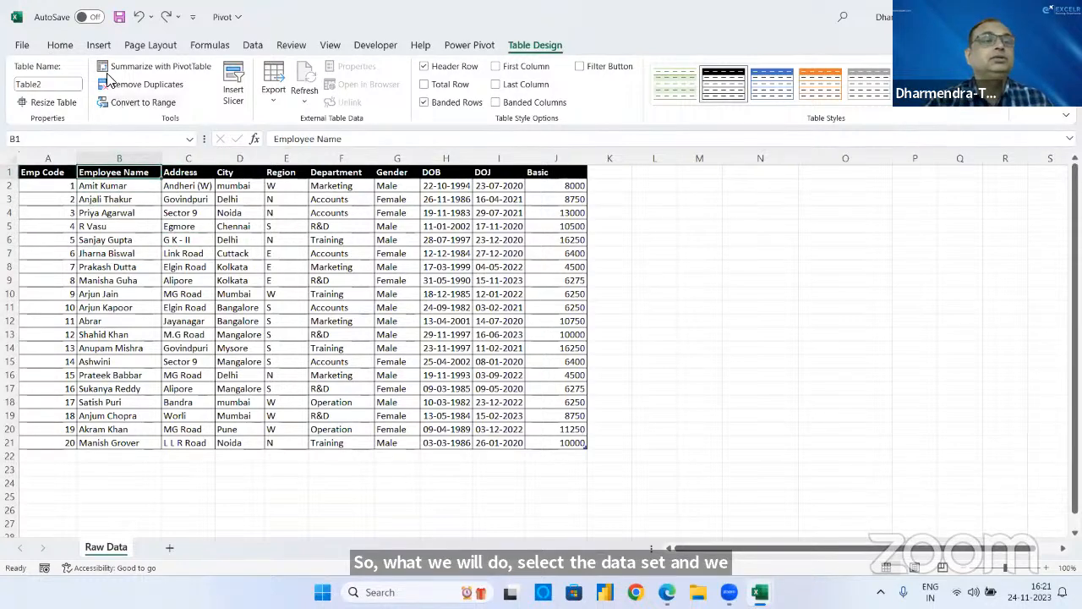
{"action": "left_click", "coordinate": [98, 45]}
{"action": "left_click", "coordinate": [34, 100]}
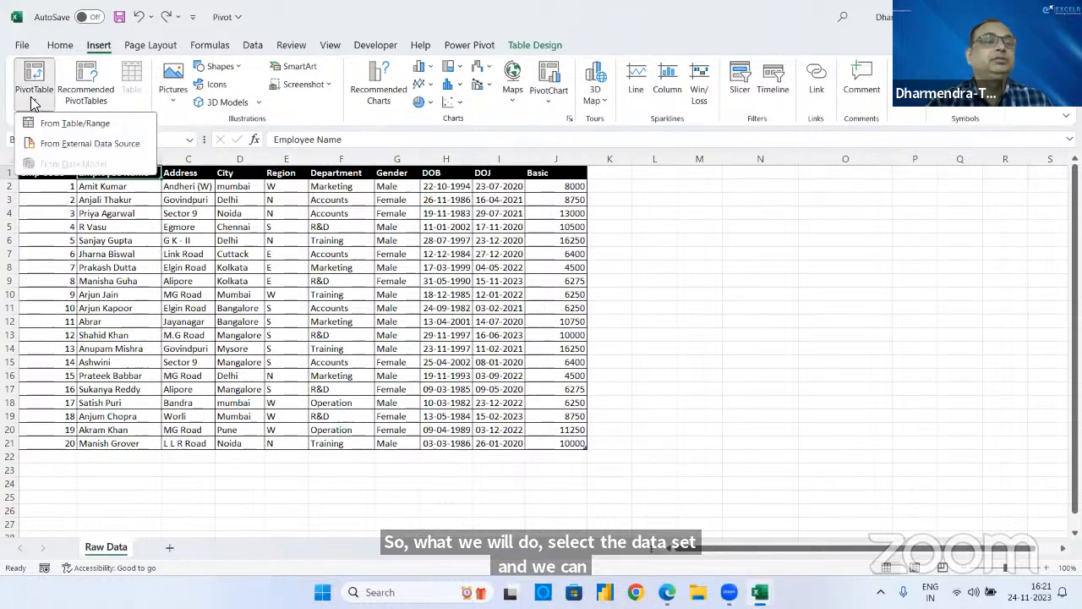
{"action": "left_click", "coordinate": [74, 124]}
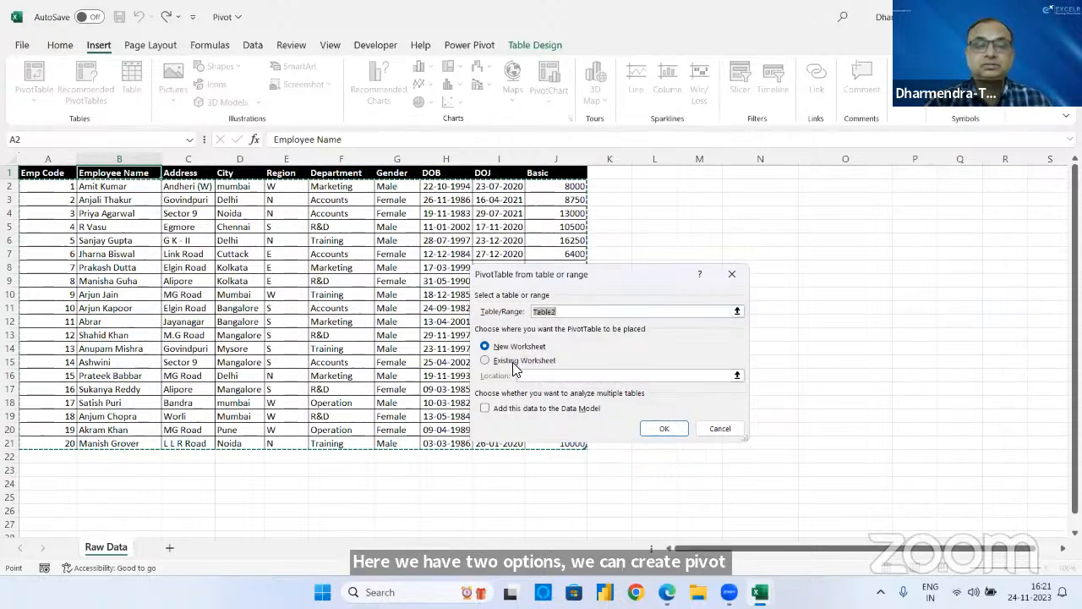
{"action": "left_click", "coordinate": [515, 348]}
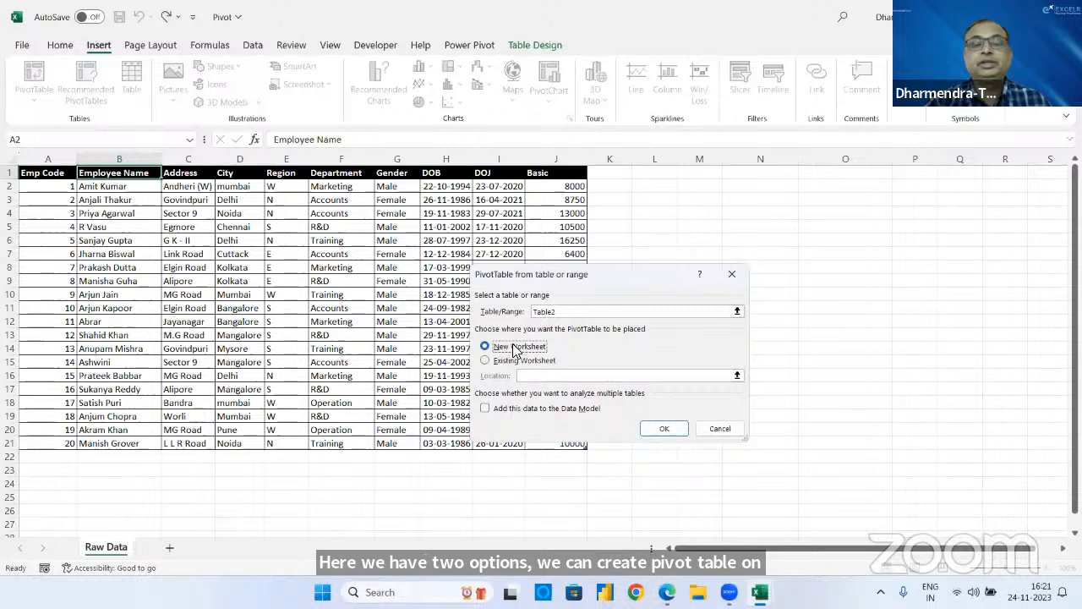
{"action": "left_click", "coordinate": [665, 427]}
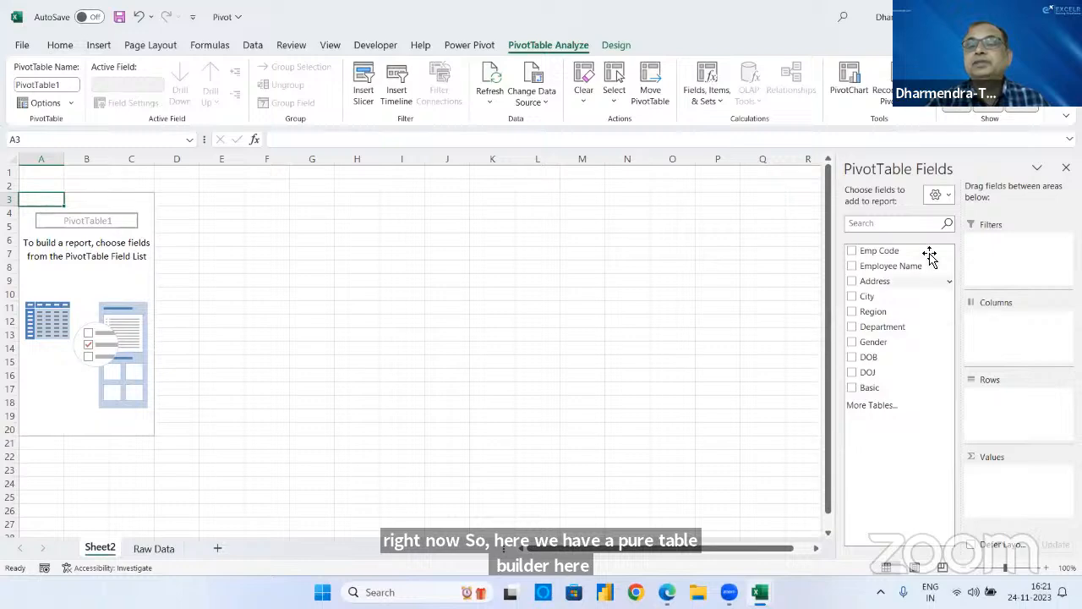
- Switch the PivotTable field list layout to stacked sections and back to fields and areas side by side
{"action": "left_click", "coordinate": [947, 197]}
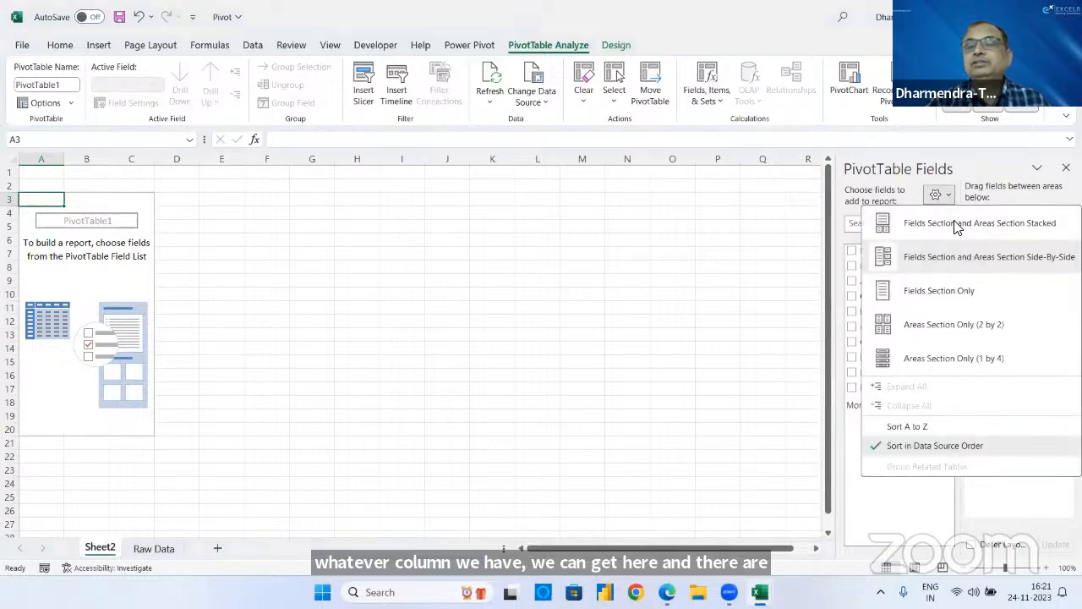
{"action": "left_click", "coordinate": [958, 226]}
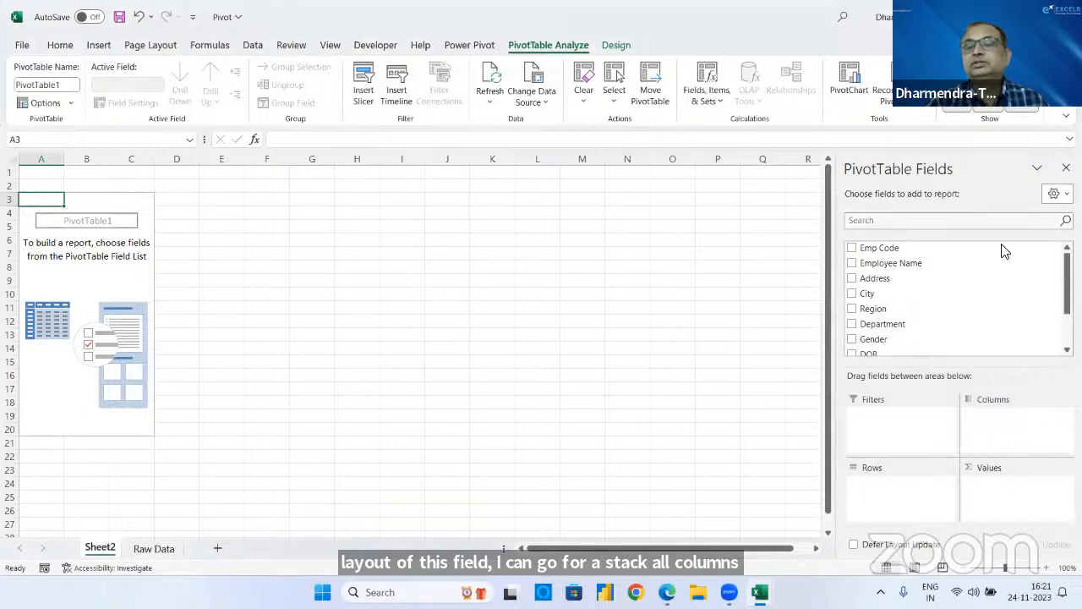
{"action": "left_click", "coordinate": [1057, 193]}
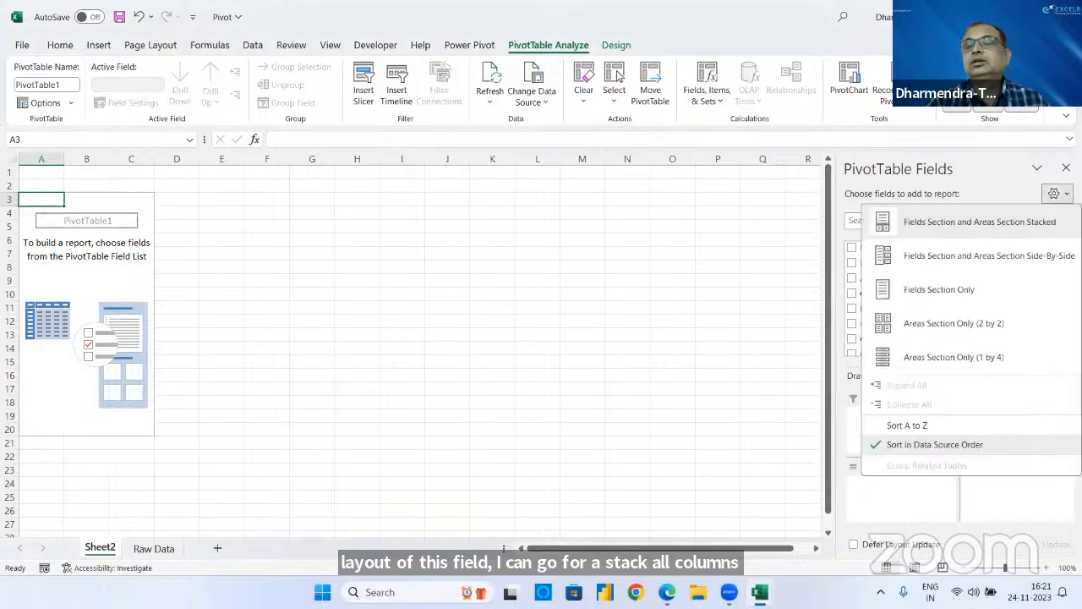
{"action": "left_click", "coordinate": [1019, 256]}
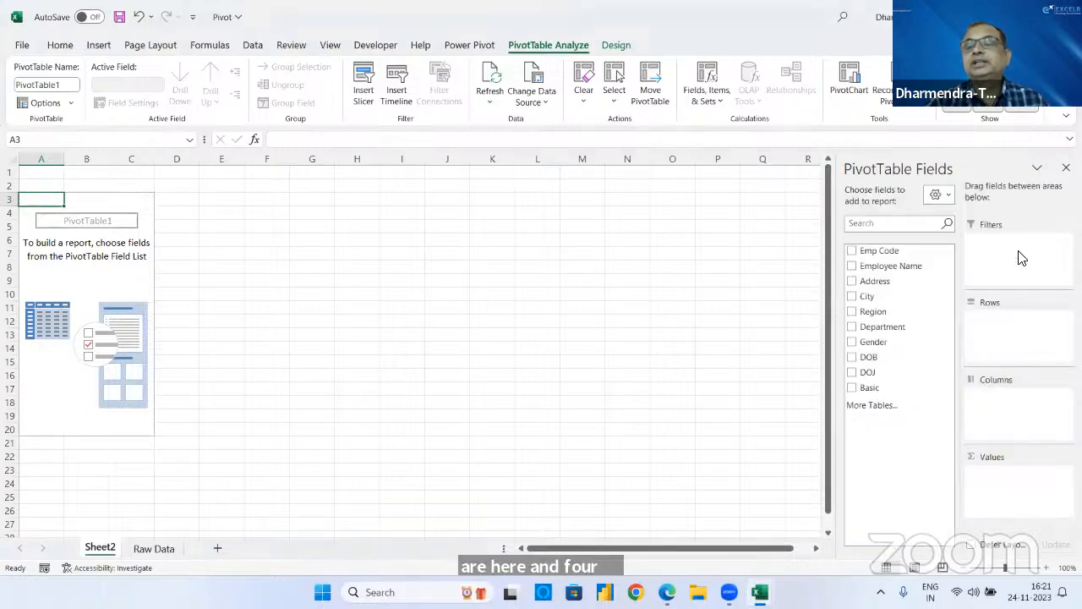
- Sum the Basic field in the PivotTable values and try Gender as the row field before removing it
{"action": "left_click", "coordinate": [851, 388]}
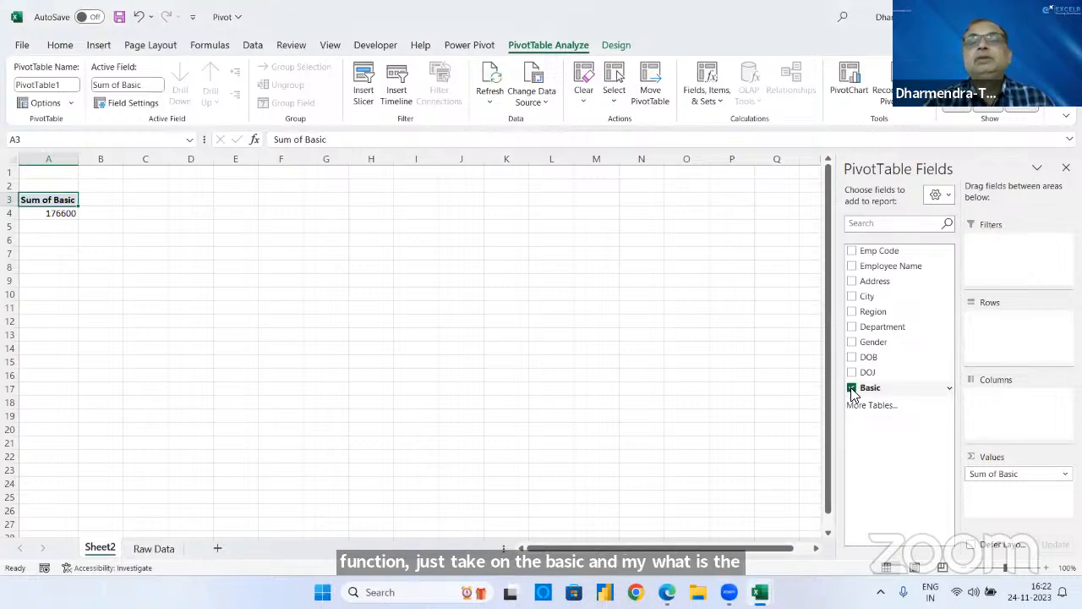
{"action": "left_click", "coordinate": [851, 342]}
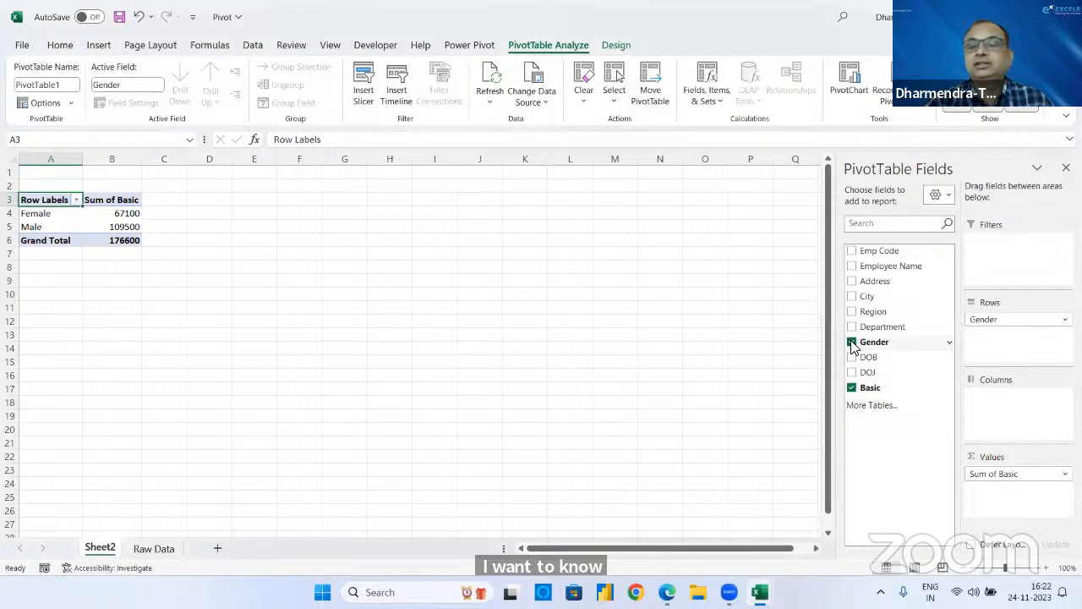
{"action": "left_click", "coordinate": [851, 342]}
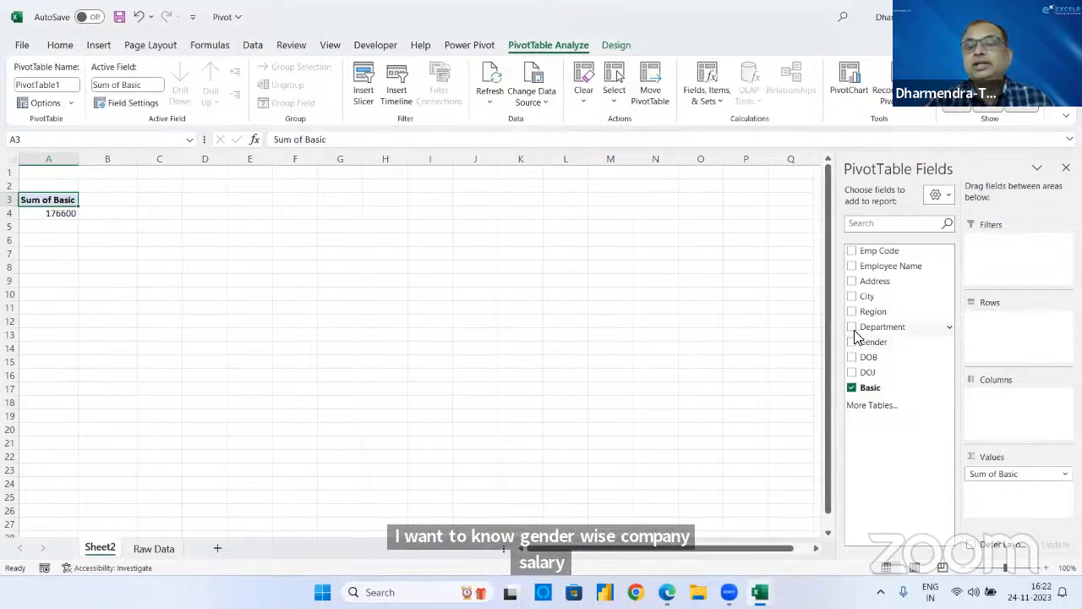
- Try Department, Region and City in turn as the row field for the Basic sum, removing each one again
{"action": "left_click", "coordinate": [853, 327]}
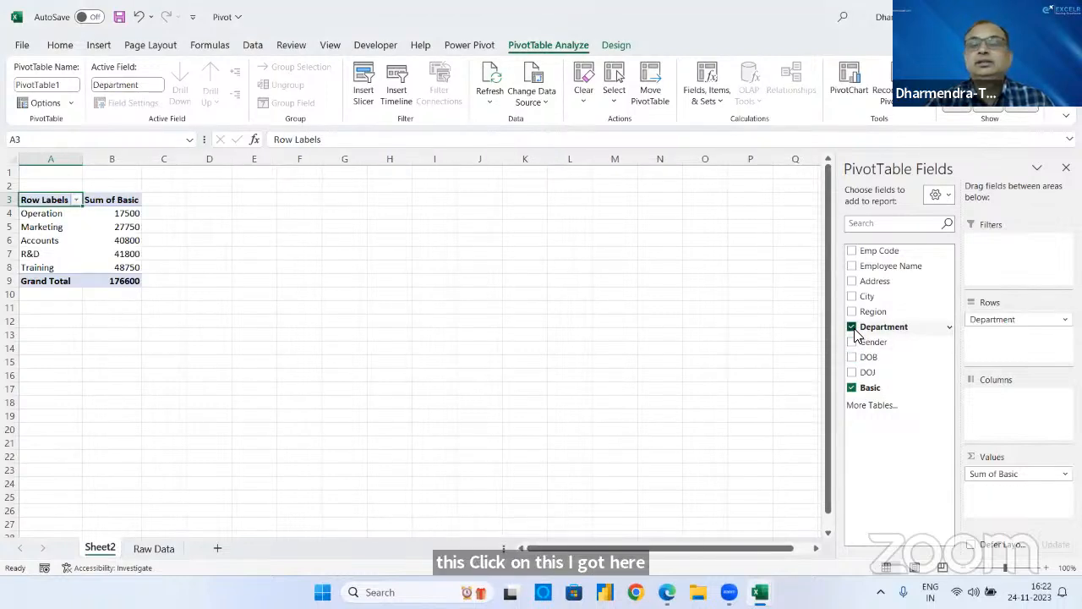
{"action": "left_click", "coordinate": [852, 327]}
{"action": "left_click", "coordinate": [852, 312]}
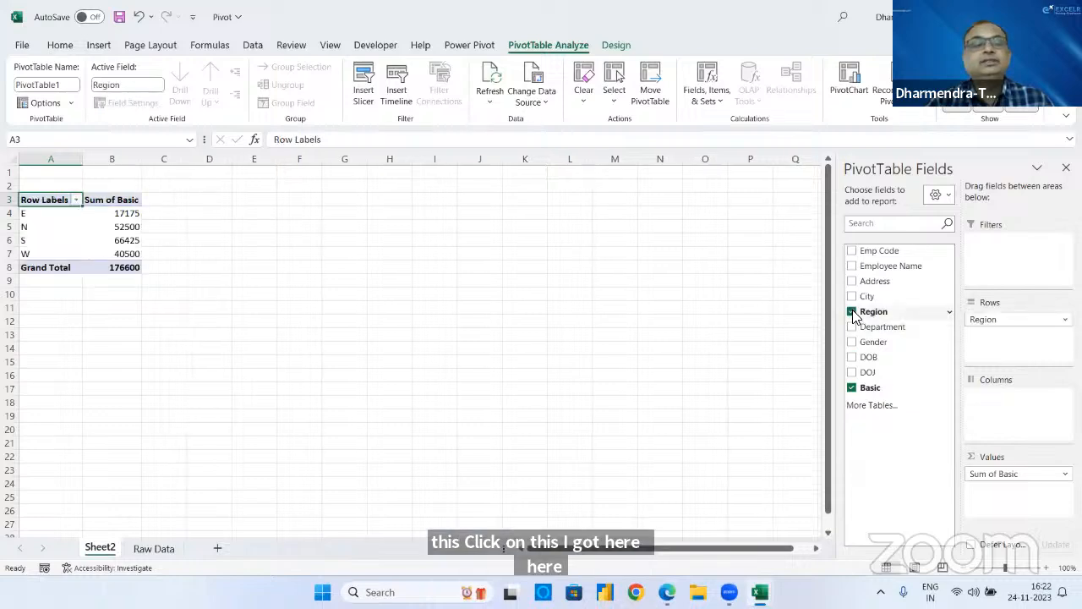
{"action": "left_click", "coordinate": [852, 312]}
{"action": "left_click", "coordinate": [852, 297]}
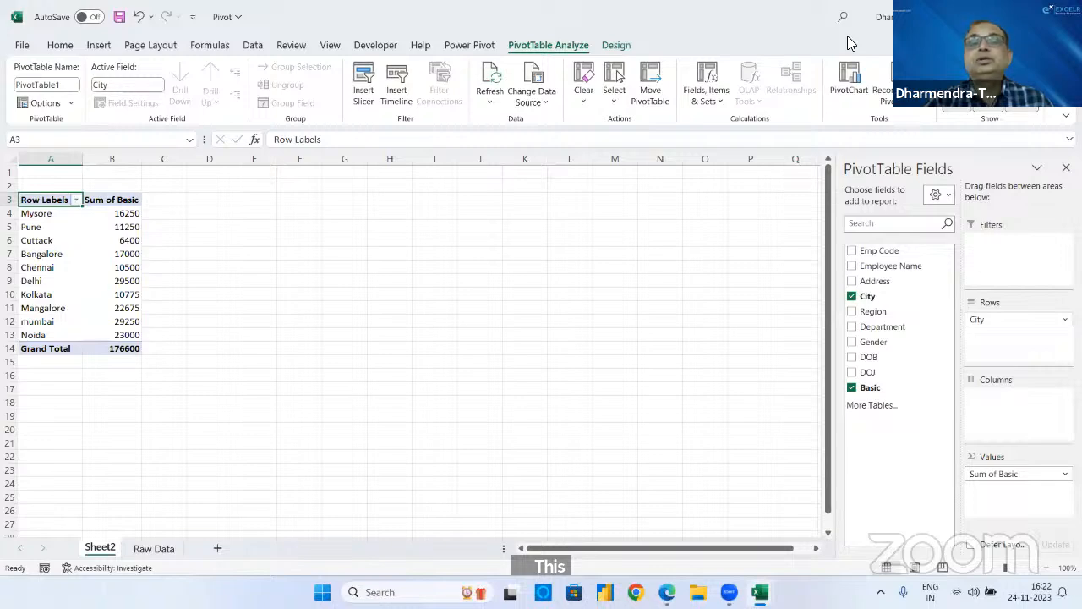
{"action": "left_click", "coordinate": [851, 296]}
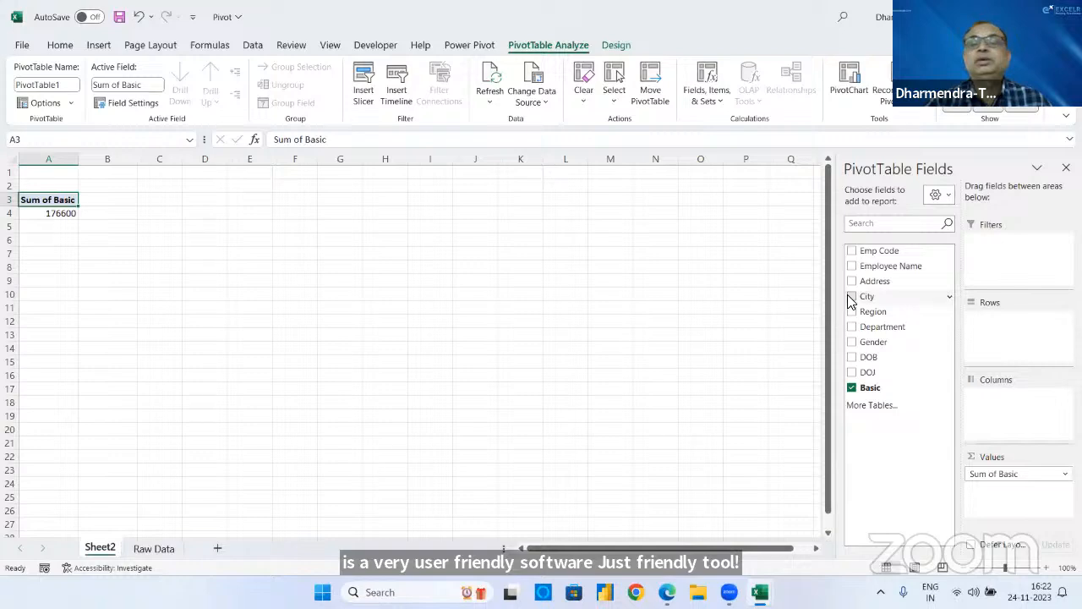
- Break down the Basic sum by City in the rows and add Region as the report filter
{"action": "left_click", "coordinate": [851, 297]}
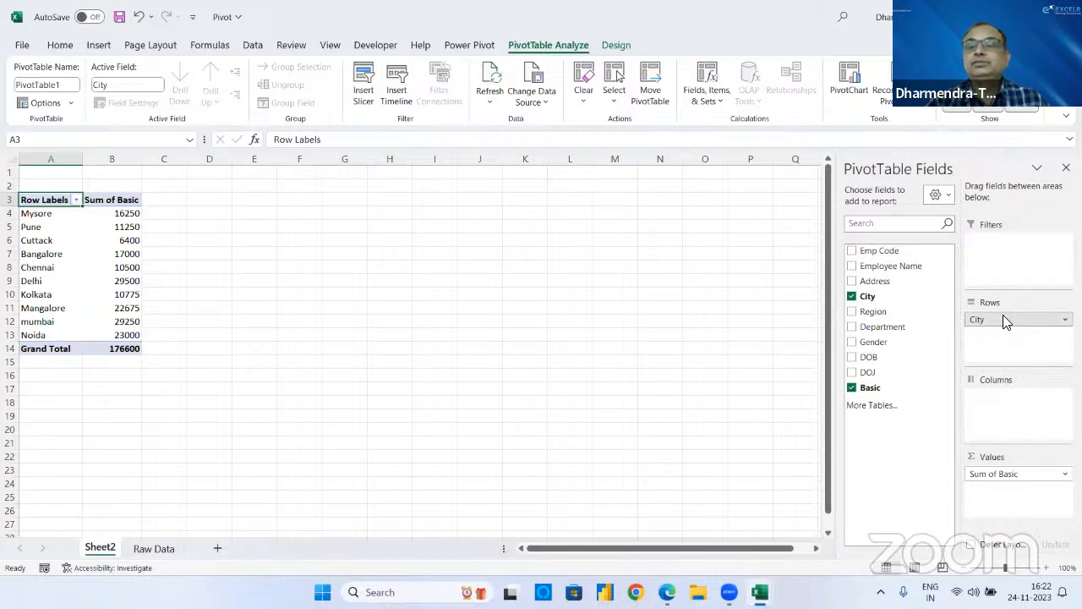
{"action": "mouse_move", "coordinate": [1004, 319]}
{"action": "left_mouse_down"}
{"action": "mouse_move", "coordinate": [998, 408]}
{"action": "mouse_move", "coordinate": [1022, 400]}
{"action": "mouse_move", "coordinate": [1010, 335]}
{"action": "left_mouse_up"}
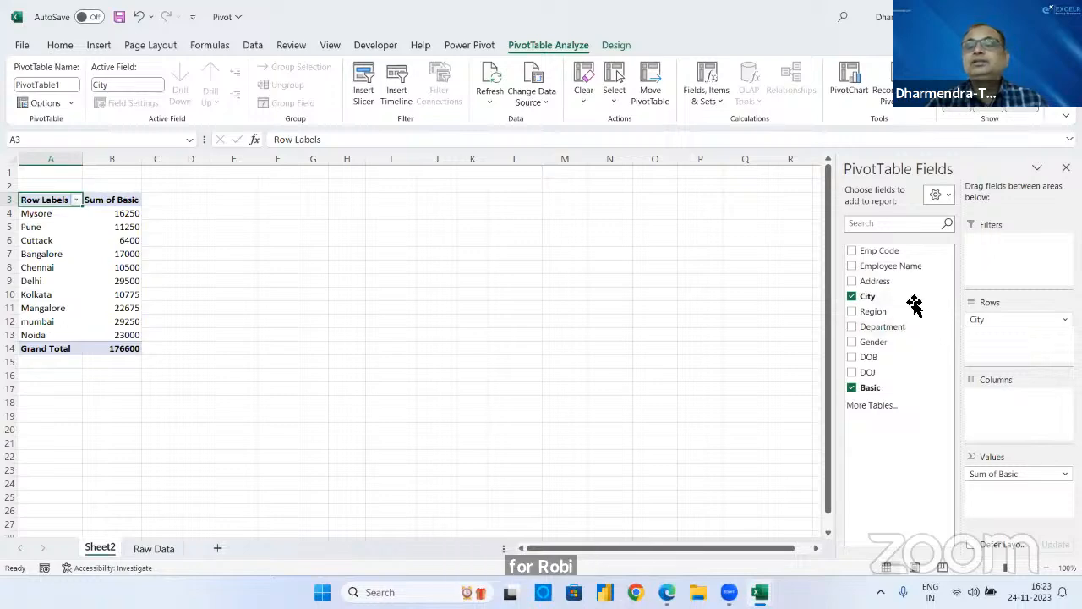
{"action": "left_click_drag", "start_coordinate": [877, 313], "coordinate": [1003, 249]}
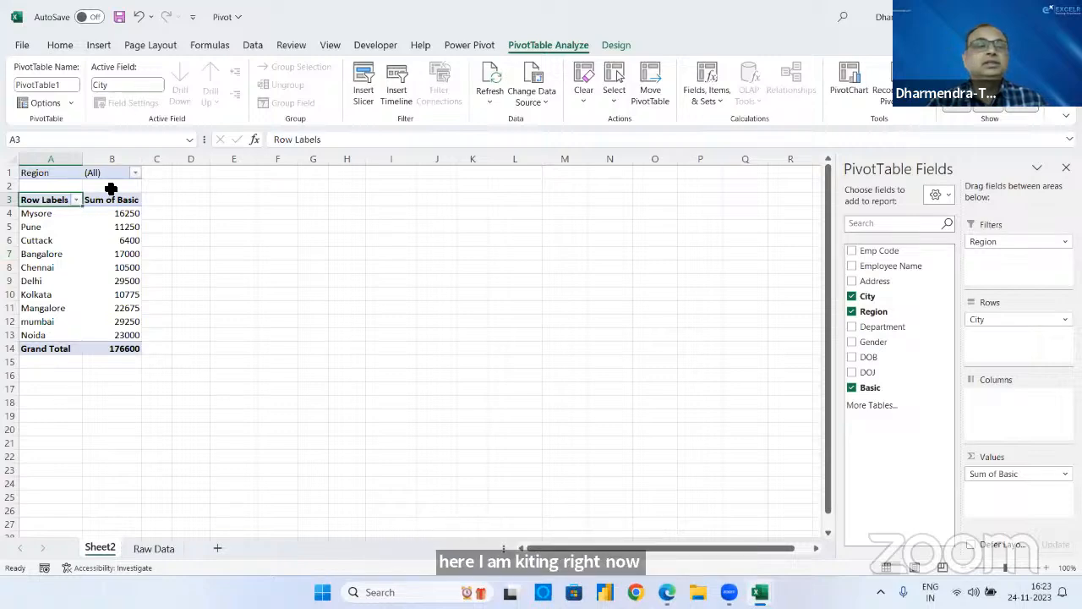
- Filter the PivotTable to region E and to region N in turn
{"action": "left_click", "coordinate": [135, 173]}
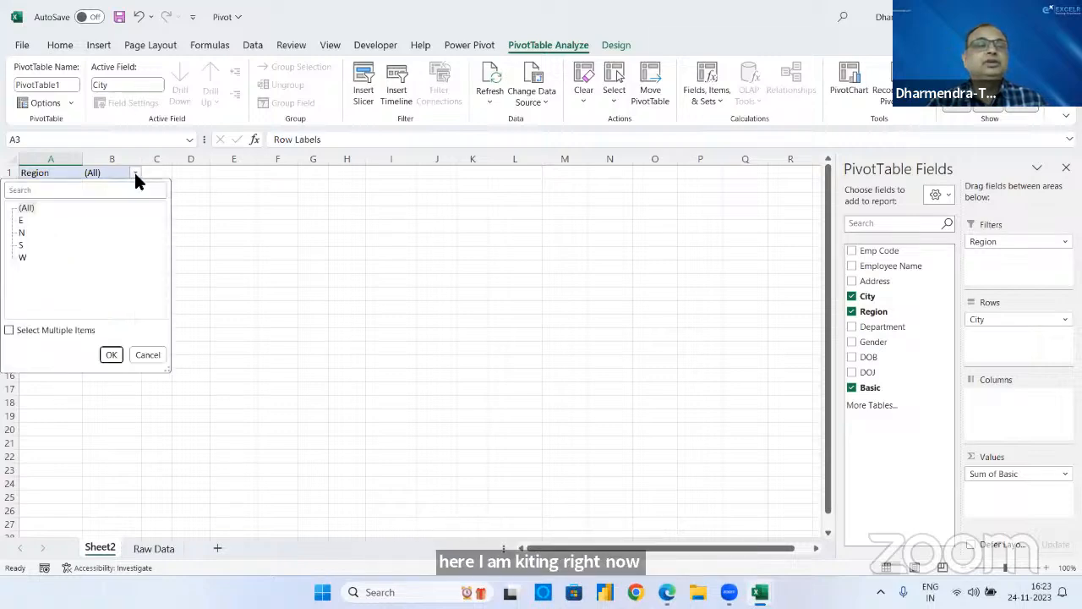
{"action": "left_click", "coordinate": [21, 220]}
{"action": "left_click", "coordinate": [111, 355]}
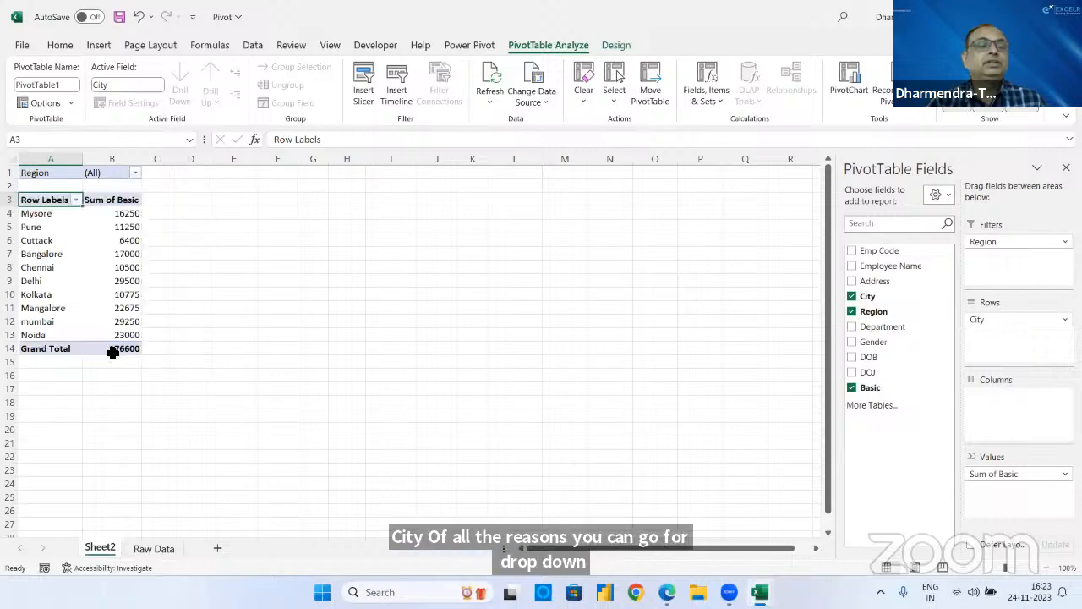
{"action": "left_click", "coordinate": [135, 174]}
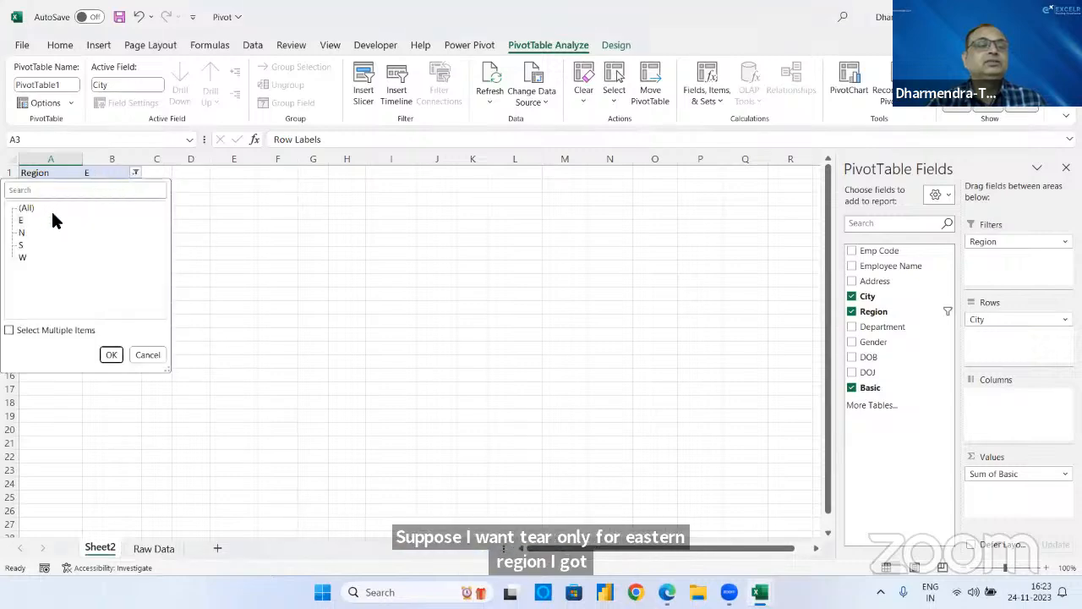
{"action": "left_click", "coordinate": [22, 232]}
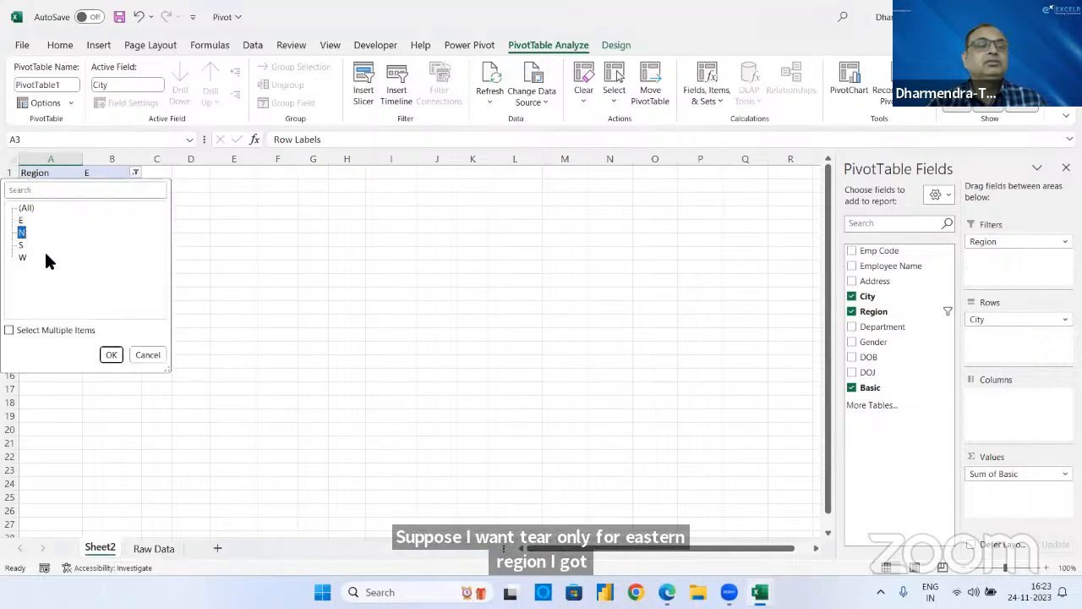
{"action": "left_click", "coordinate": [110, 355]}
- Filter the PivotTable to region S
{"action": "left_click", "coordinate": [136, 173]}
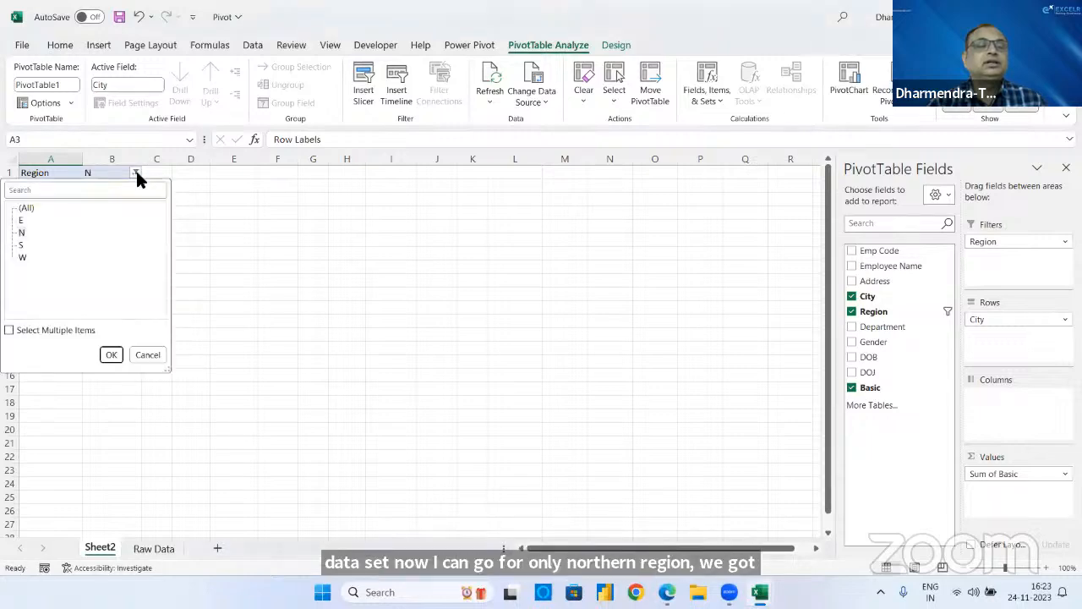
{"action": "left_click", "coordinate": [21, 244]}
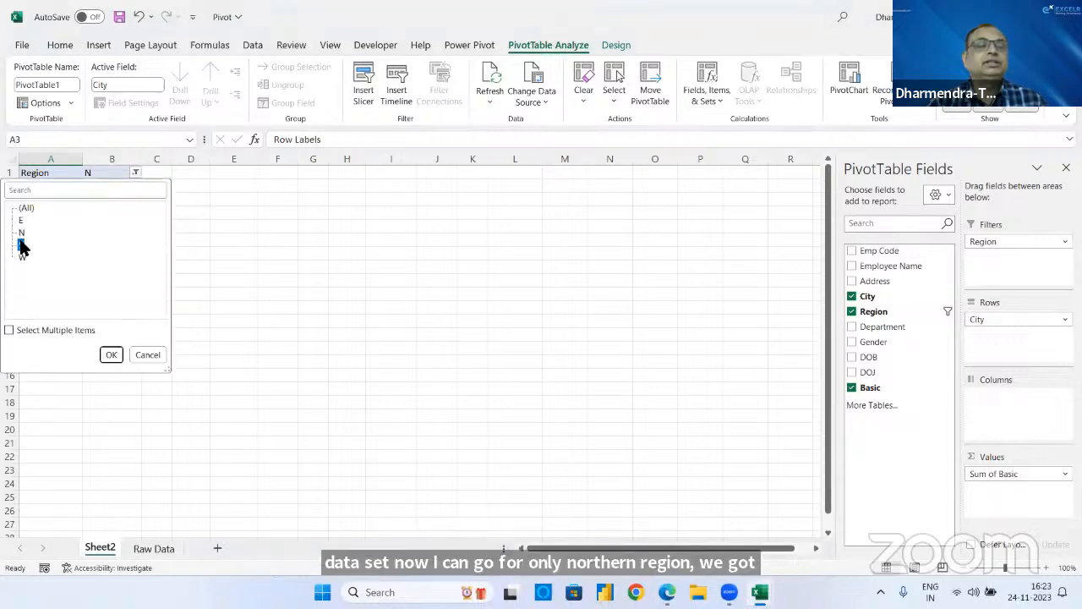
{"action": "left_click", "coordinate": [109, 355]}
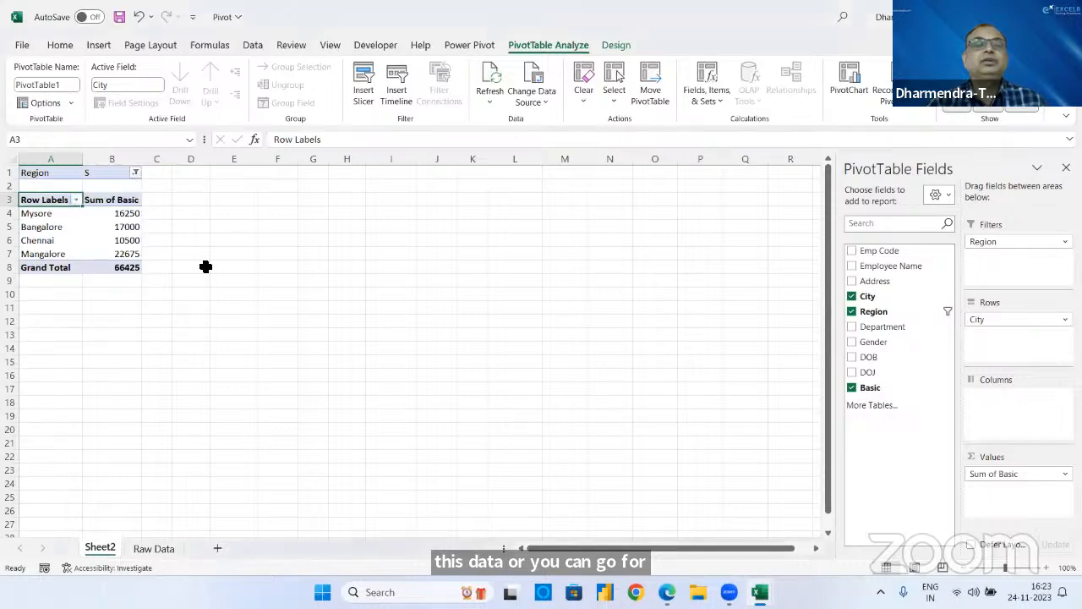
- Filter the PivotTable to region W
{"action": "left_click", "coordinate": [136, 174]}
{"action": "left_click", "coordinate": [22, 257]}
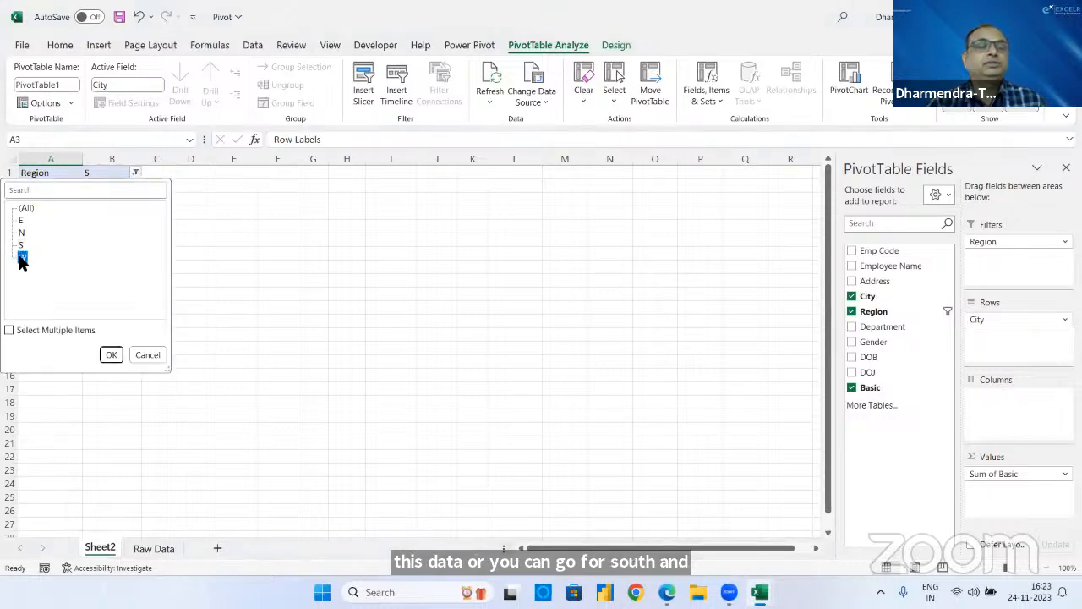
{"action": "left_click", "coordinate": [109, 355]}
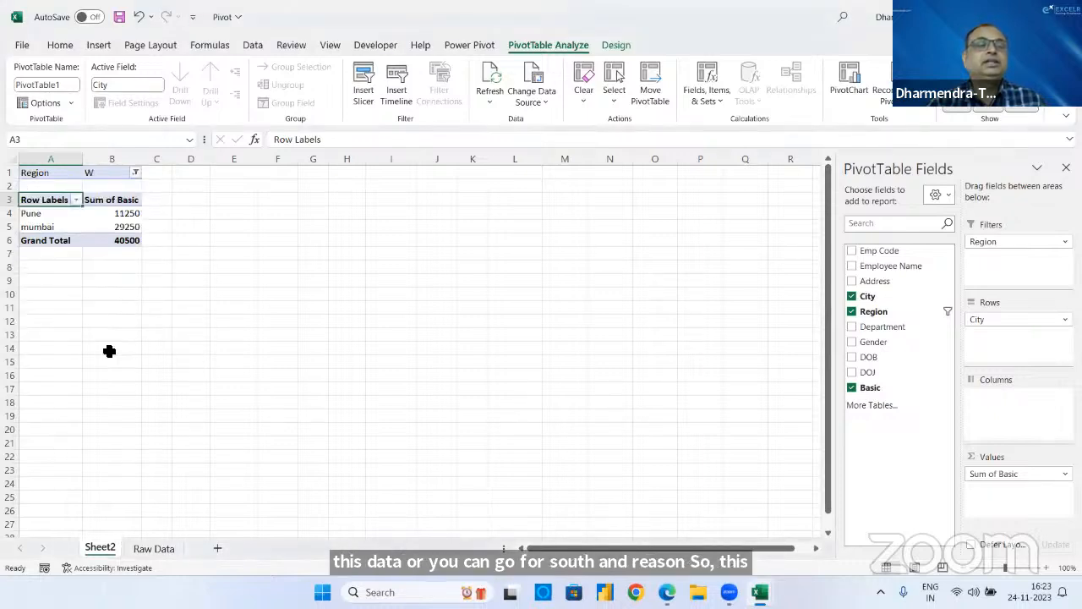
- Allow multiple items in the Region filter and show regions S and W together
{"action": "left_click", "coordinate": [135, 173]}
{"action": "left_click", "coordinate": [30, 332]}
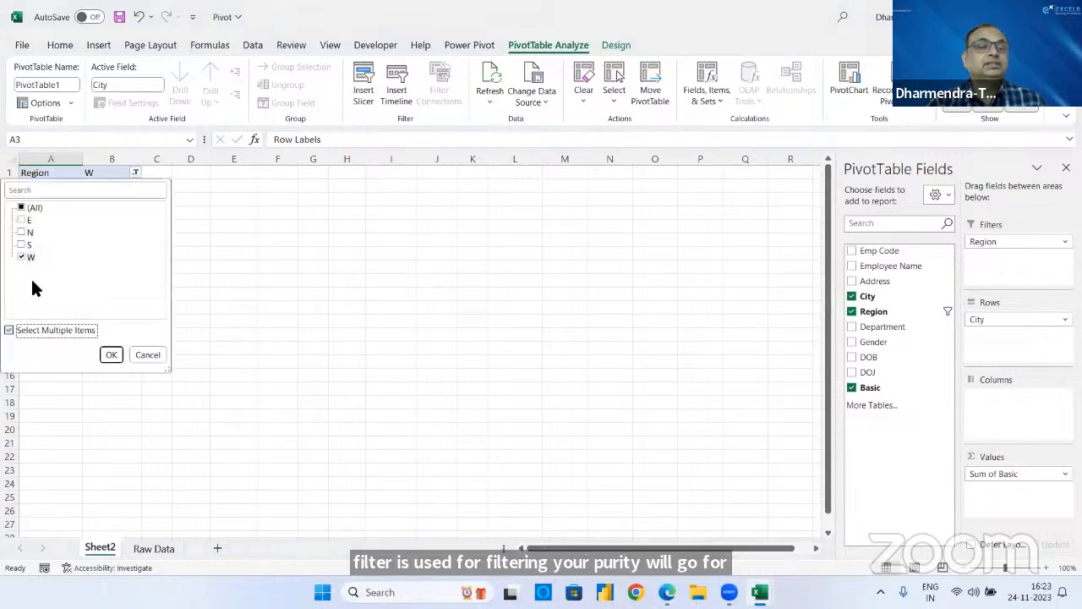
{"action": "left_click", "coordinate": [21, 245]}
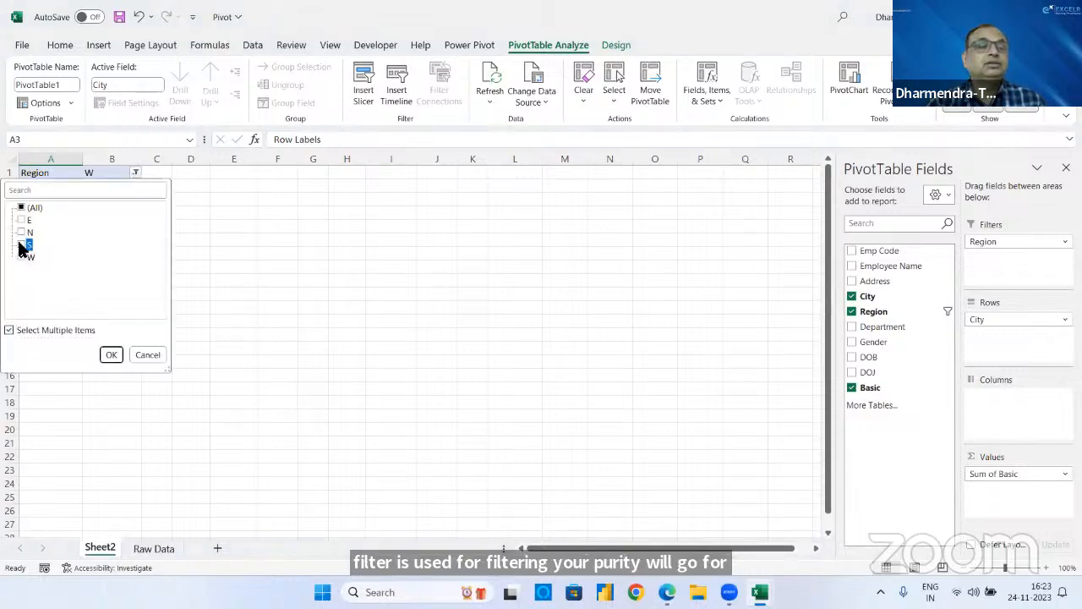
{"action": "left_click", "coordinate": [110, 356]}
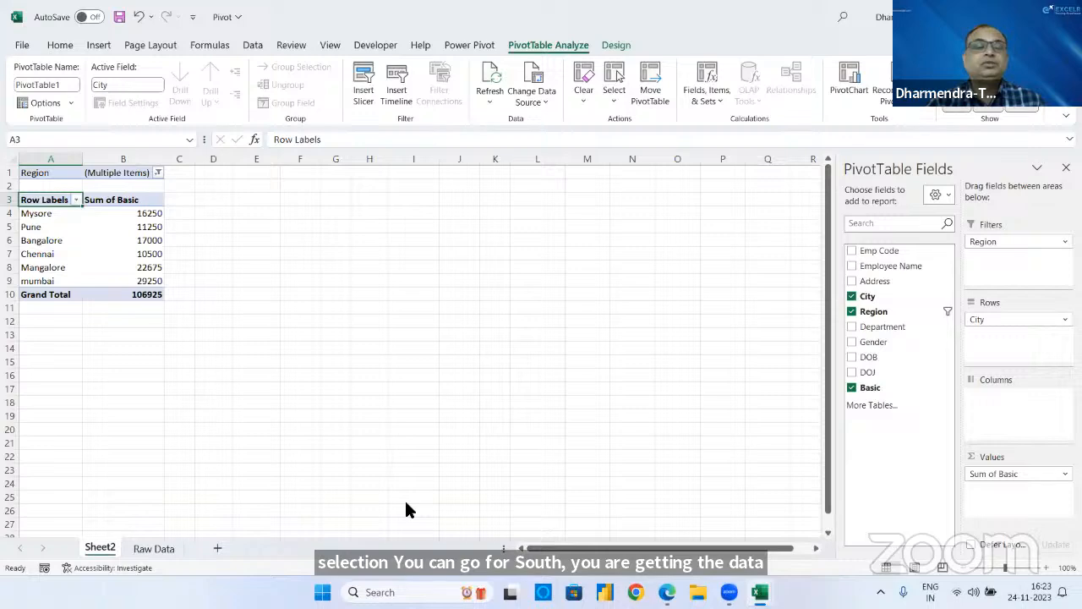
- Clear the PivotTable's filters and remove Region from the report filter
{"action": "left_click", "coordinate": [39, 227]}
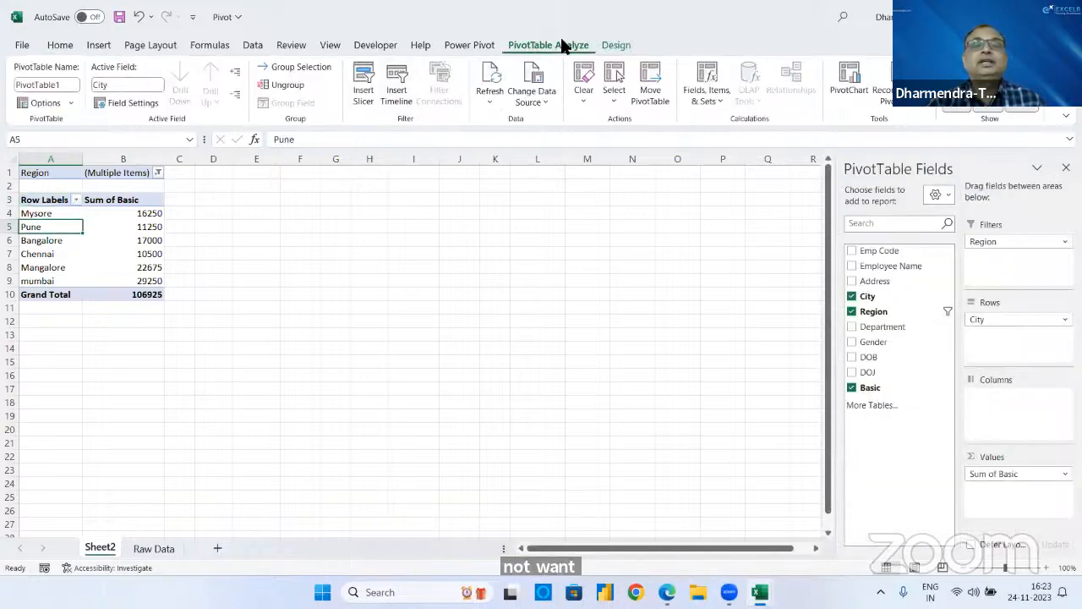
{"action": "left_click", "coordinate": [490, 100]}
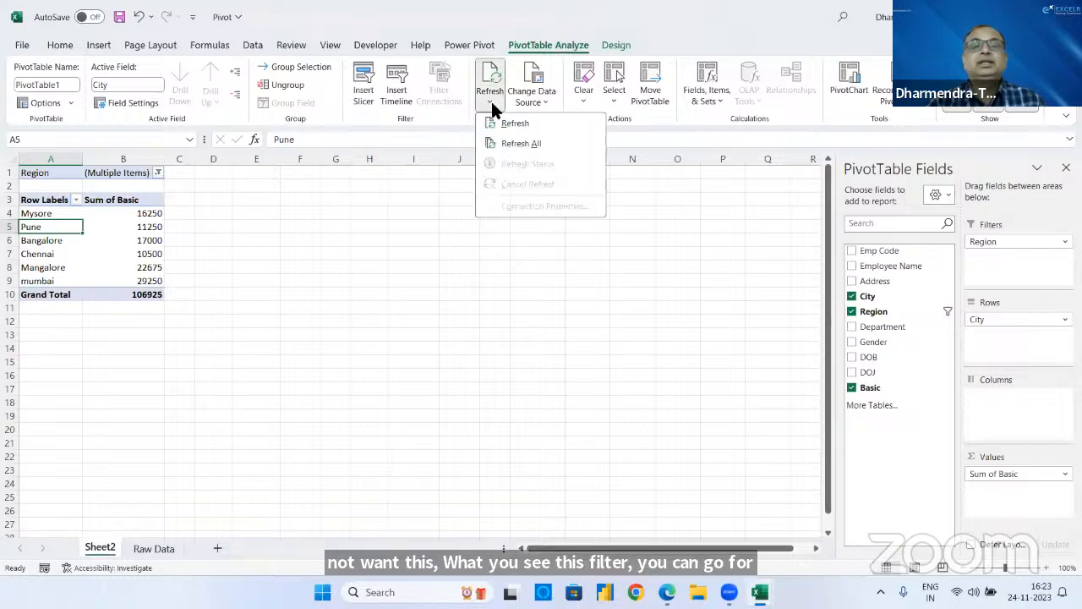
{"action": "left_click", "coordinate": [582, 94]}
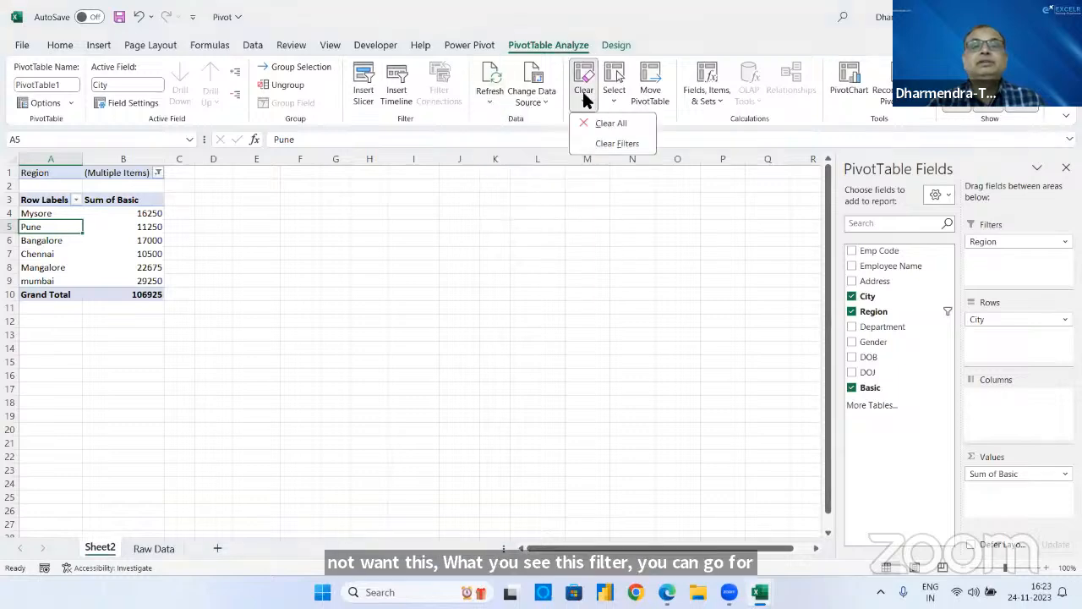
{"action": "left_click", "coordinate": [609, 143]}
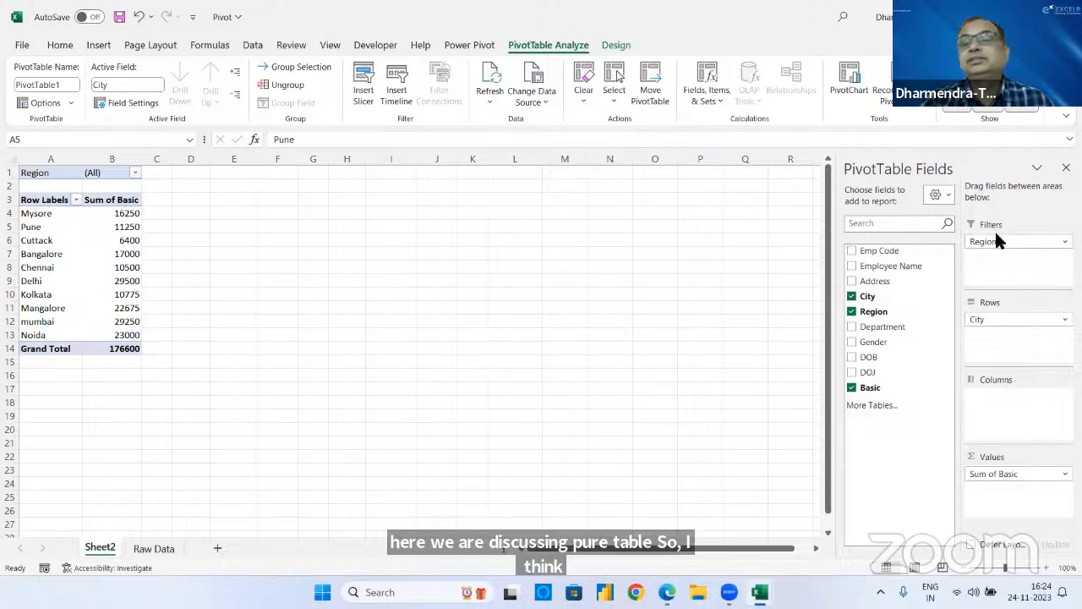
{"action": "left_click_drag", "start_coordinate": [995, 244], "coordinate": [676, 268]}
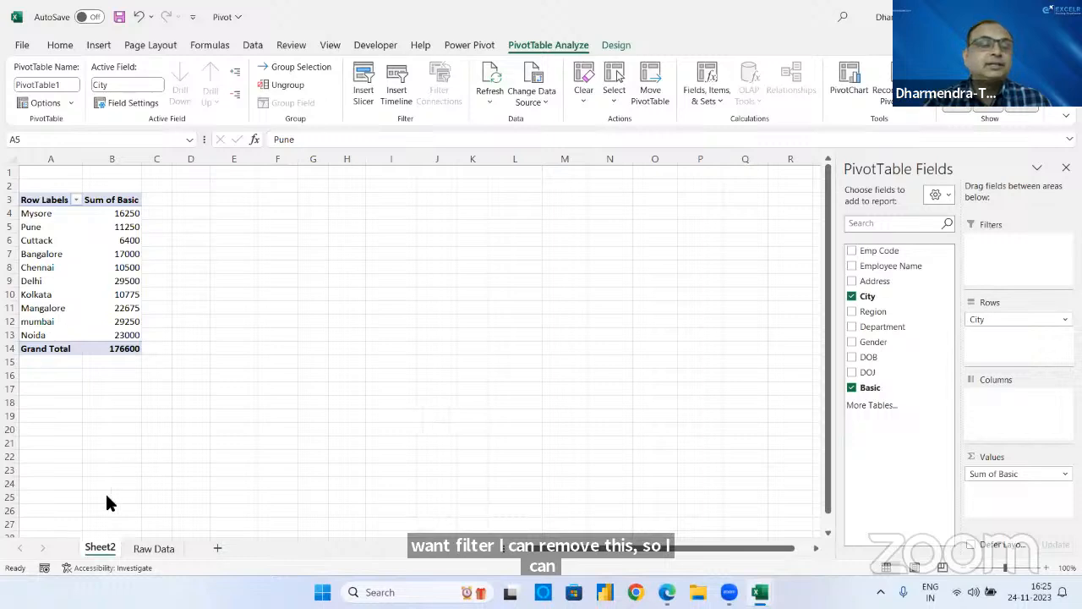
- Delete the worksheet Sheet2 that holds the PivotTable
{"action": "left_click", "coordinate": [98, 546]}
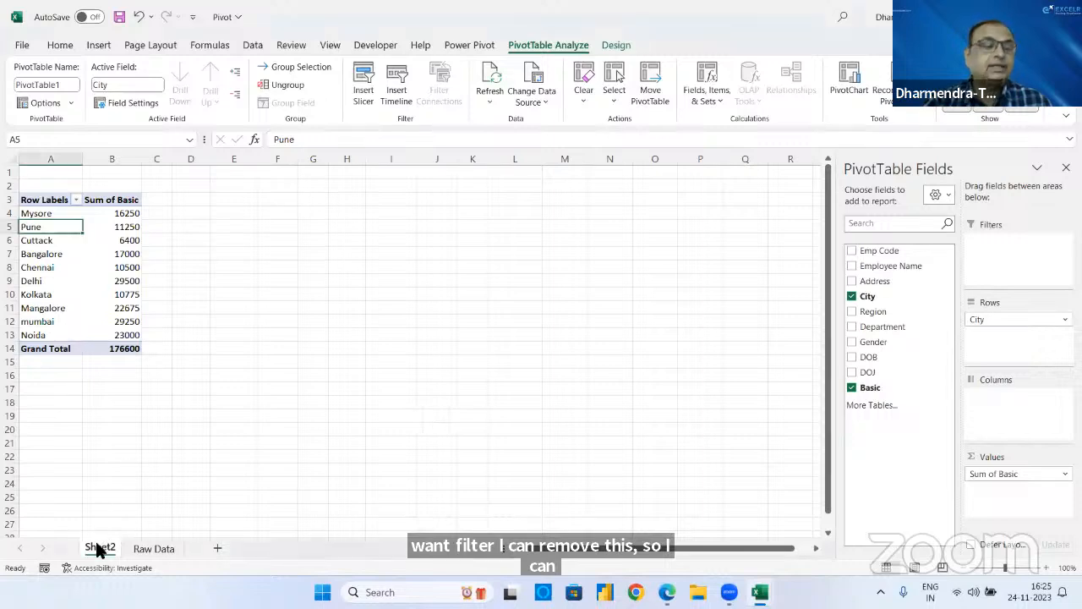
{"action": "left_click", "coordinate": [112, 469]}
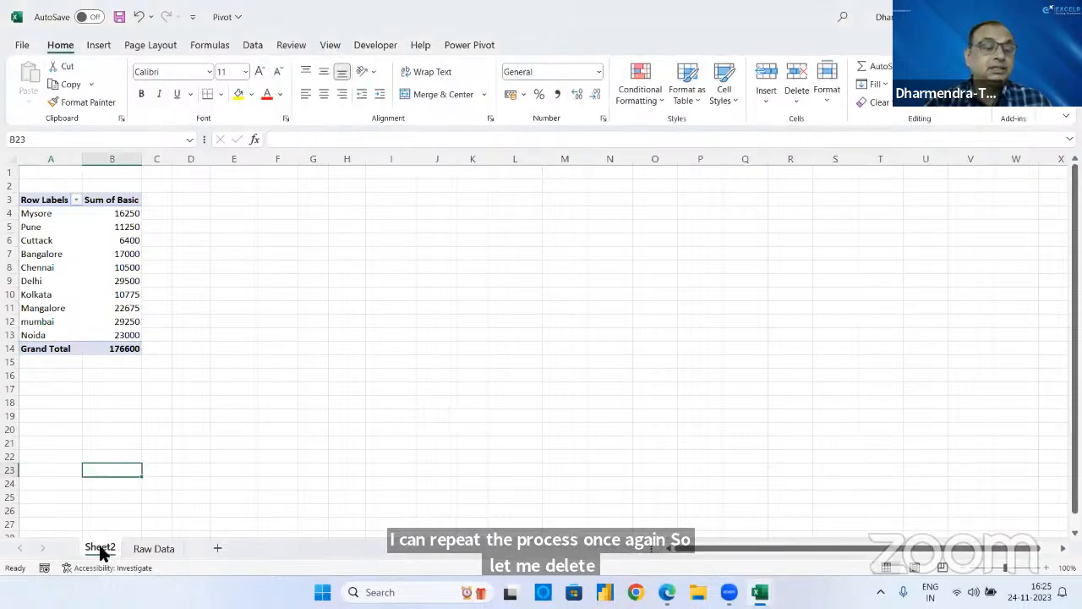
{"action": "right_click", "coordinate": [98, 545]}
{"action": "left_click", "coordinate": [133, 368]}
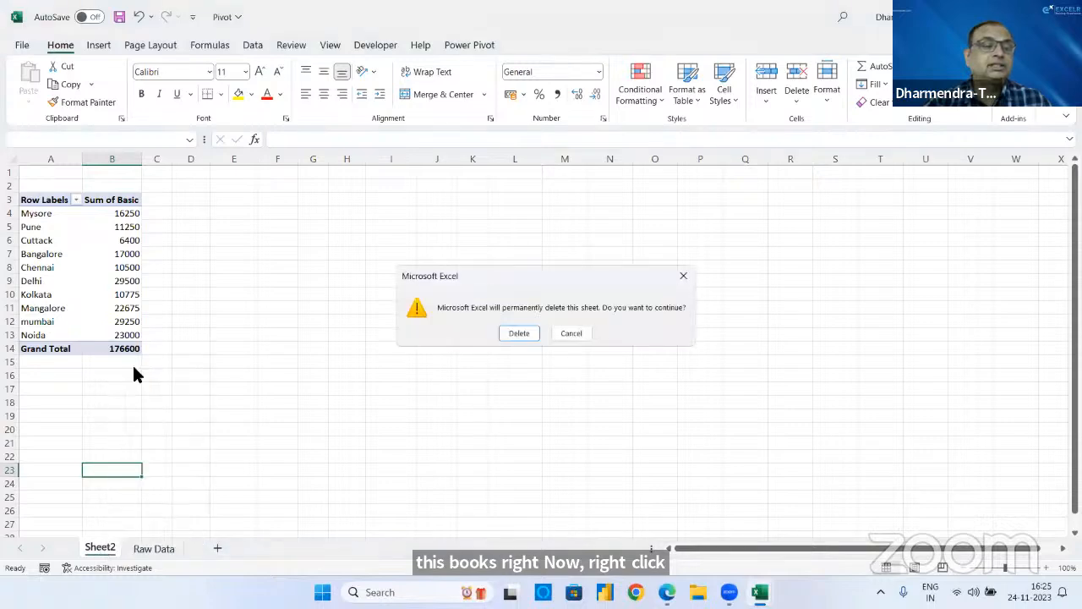
{"action": "left_click", "coordinate": [516, 333]}
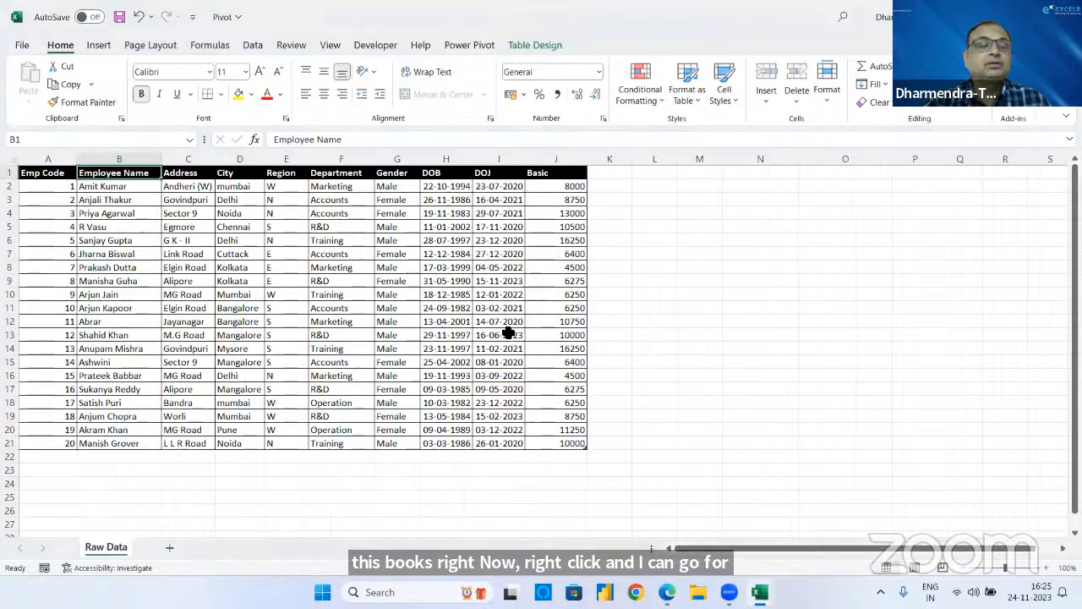
- Insert a PivotTable from the raw data table Table2 on a new worksheet
{"action": "left_click", "coordinate": [259, 225]}
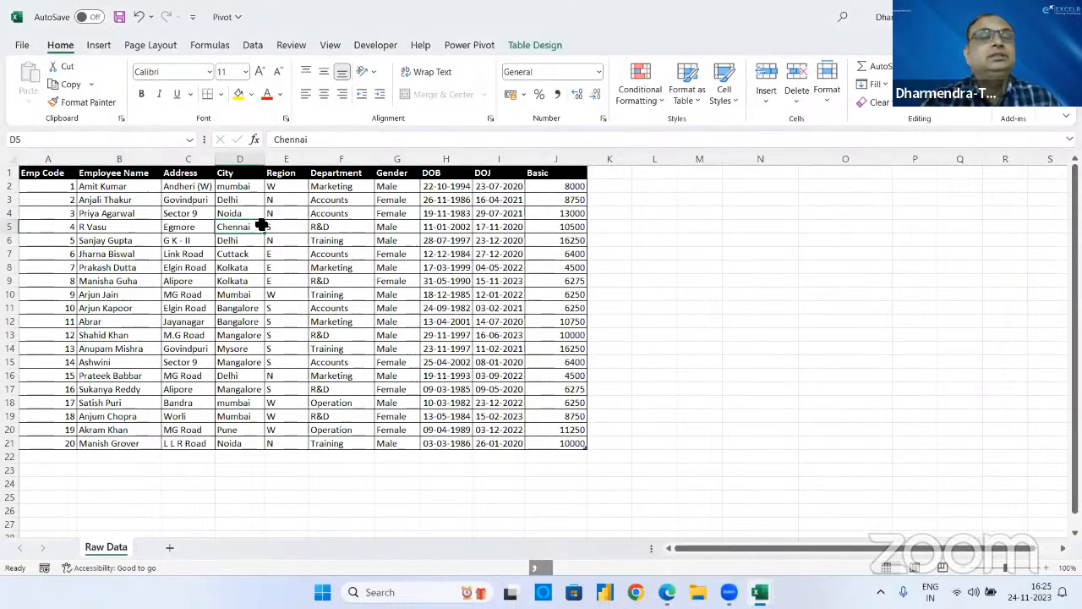
{"action": "left_click", "coordinate": [146, 186]}
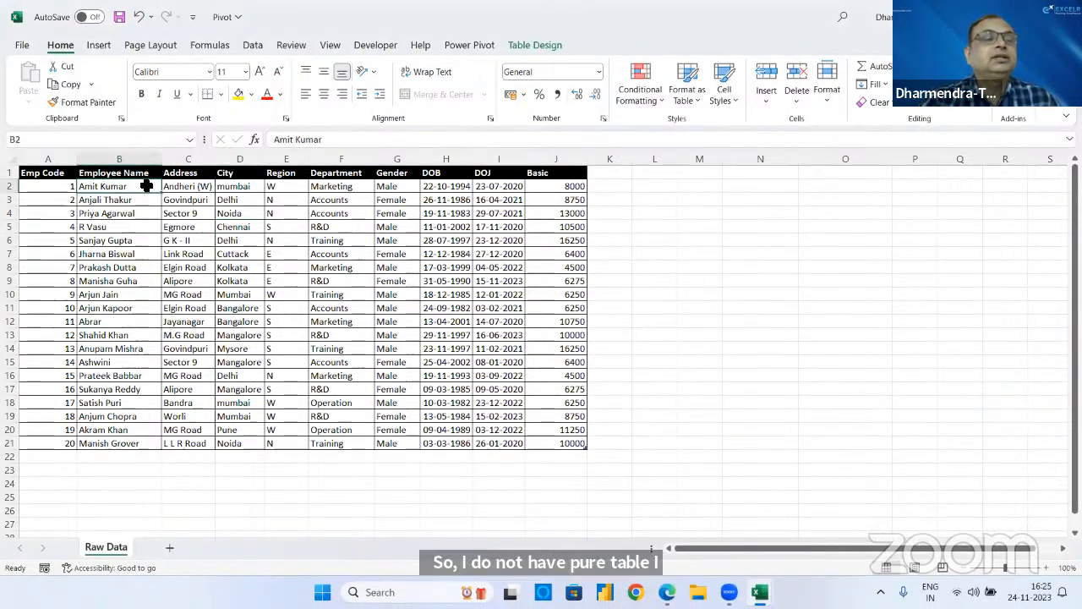
{"action": "left_click", "coordinate": [100, 44]}
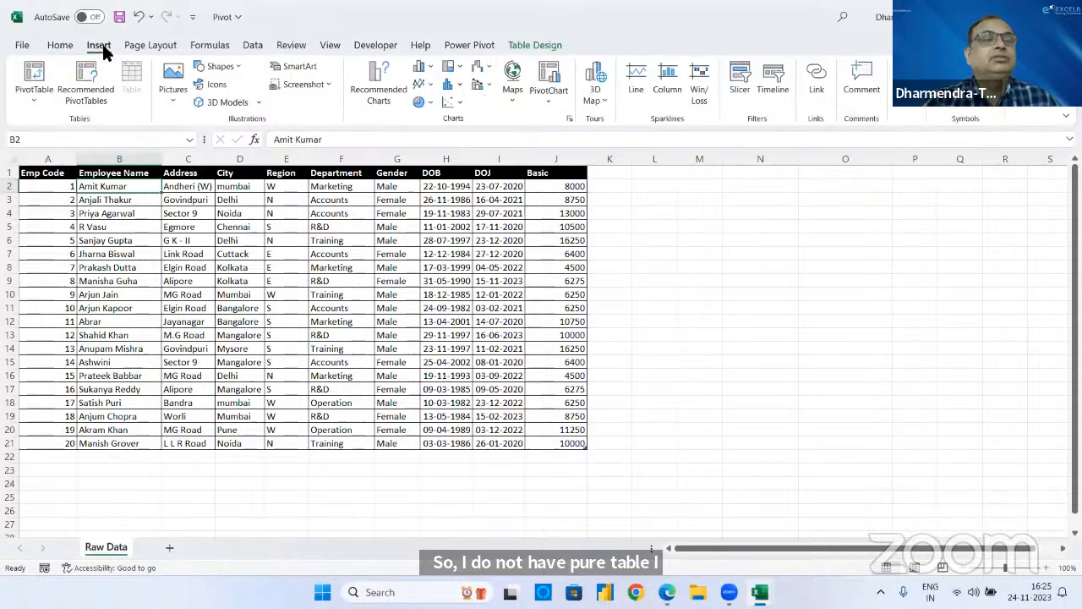
{"action": "left_click", "coordinate": [34, 105]}
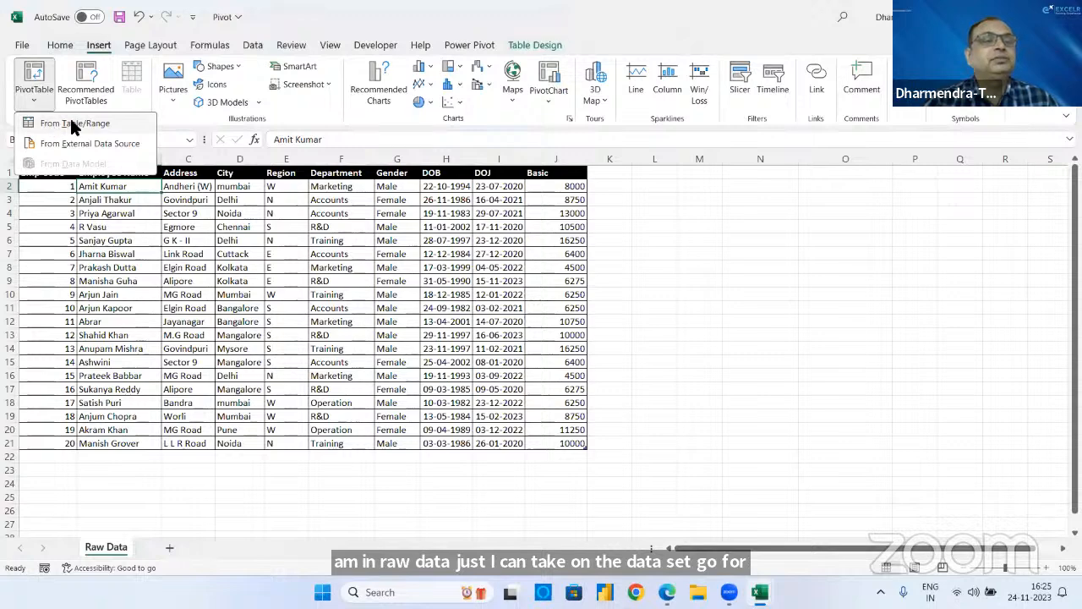
{"action": "left_click", "coordinate": [72, 125]}
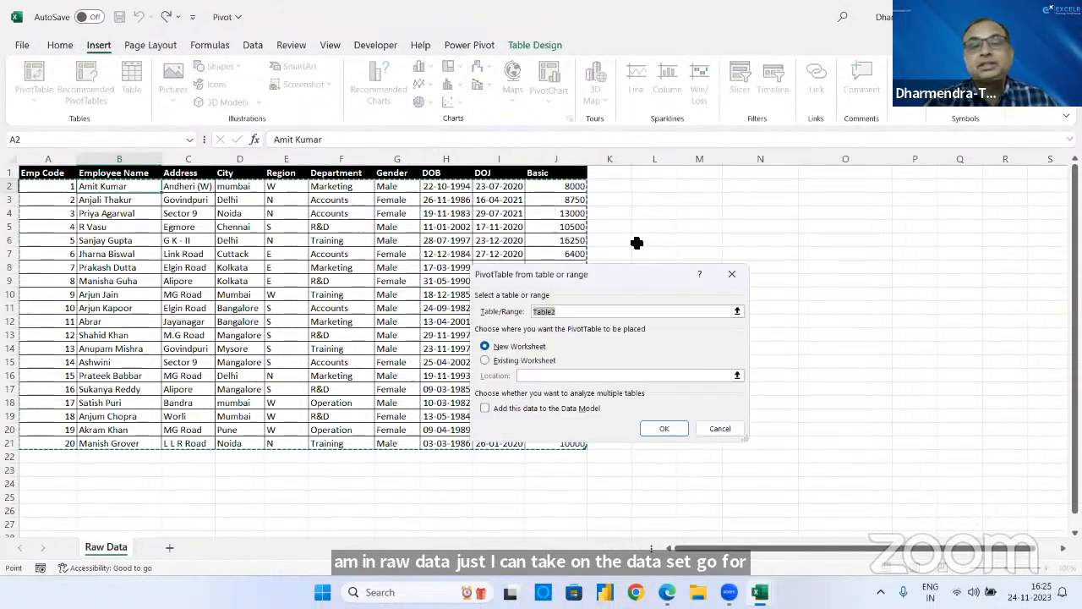
{"action": "left_click_drag", "start_coordinate": [618, 269], "coordinate": [830, 191]}
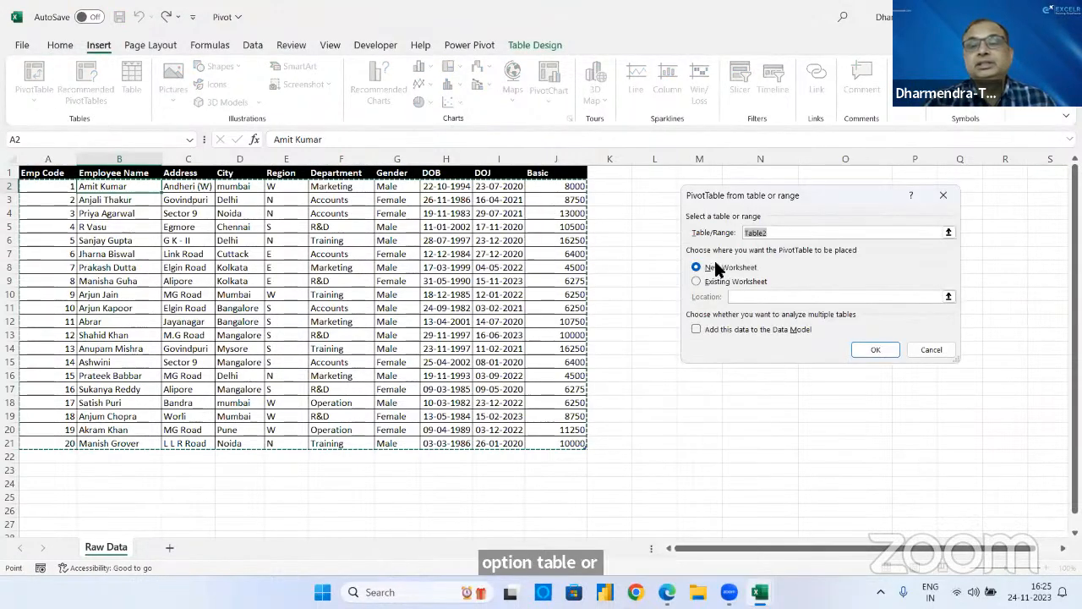
{"action": "left_click", "coordinate": [855, 348]}
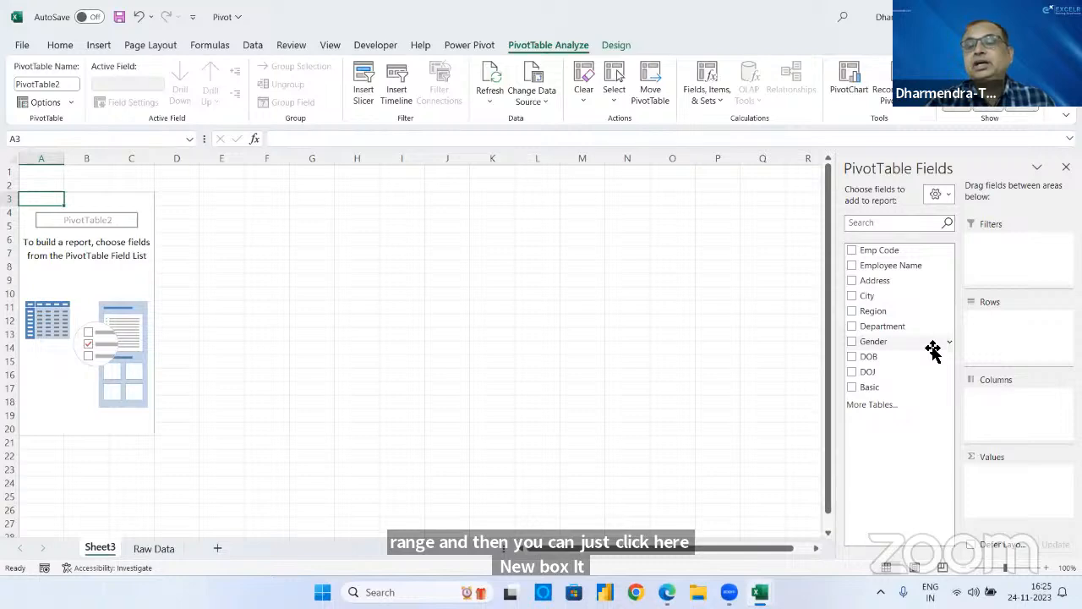
- Sum Basic in the new PivotTable with Region and City in the rows and Department in the columns
{"action": "left_click", "coordinate": [851, 386]}
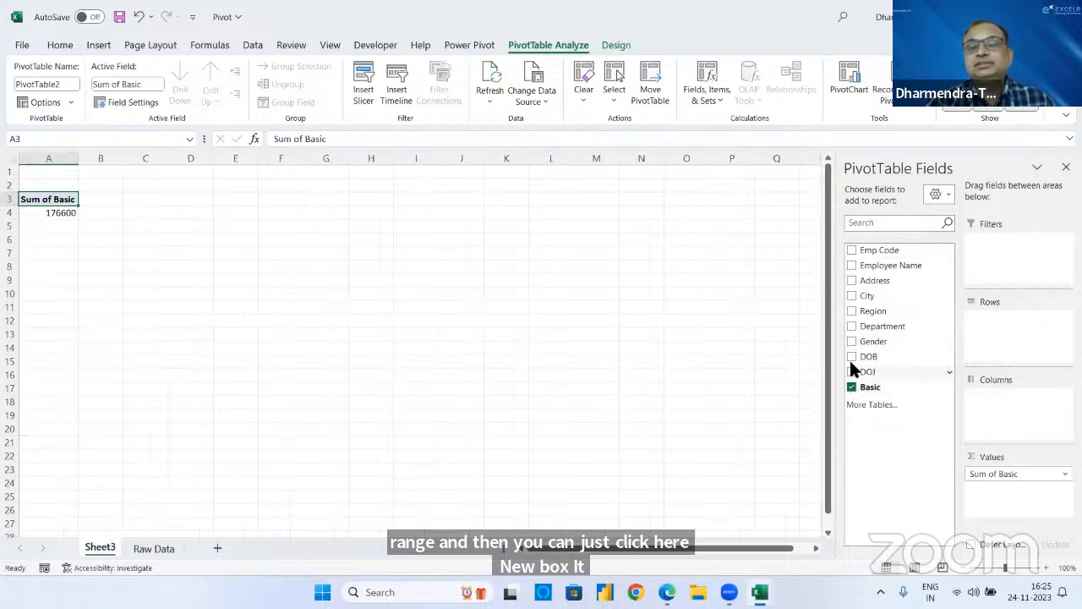
{"action": "left_click", "coordinate": [850, 327]}
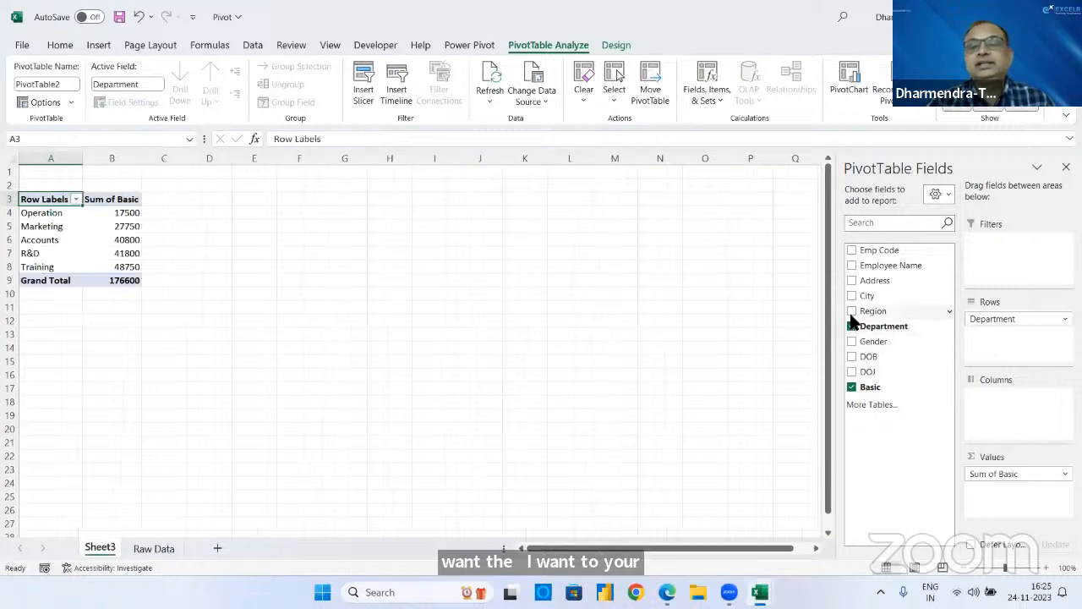
{"action": "left_click", "coordinate": [852, 311]}
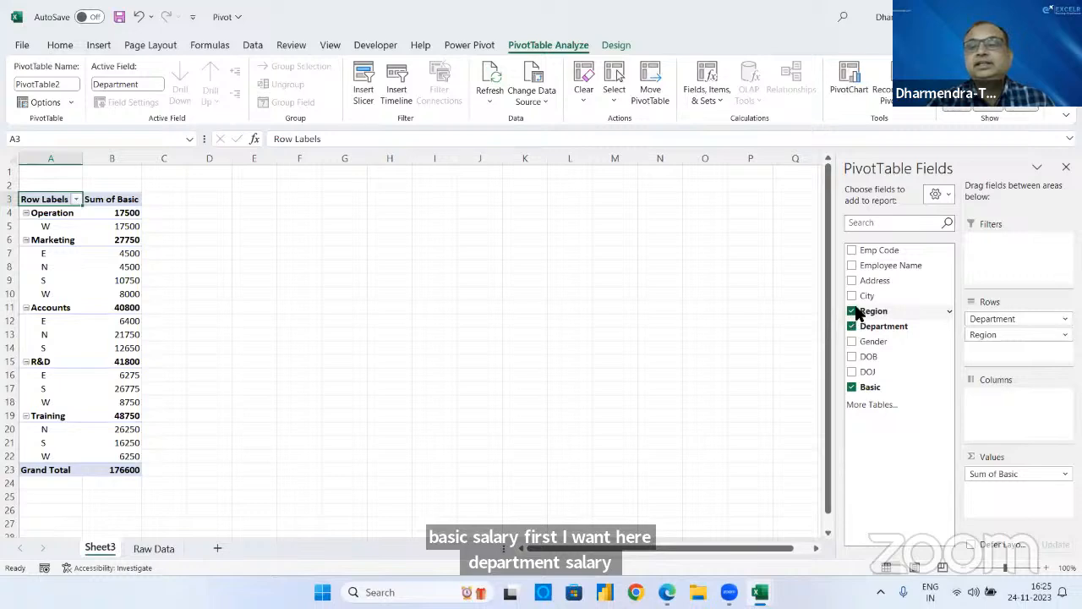
{"action": "left_click", "coordinate": [851, 296]}
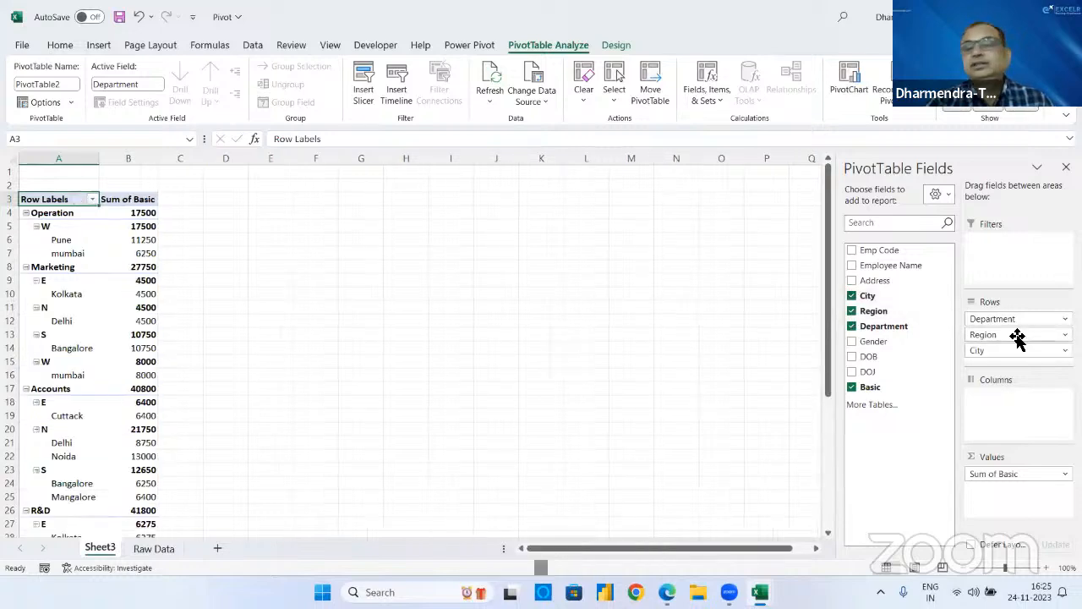
{"action": "left_click_drag", "start_coordinate": [1020, 321], "coordinate": [1040, 406]}
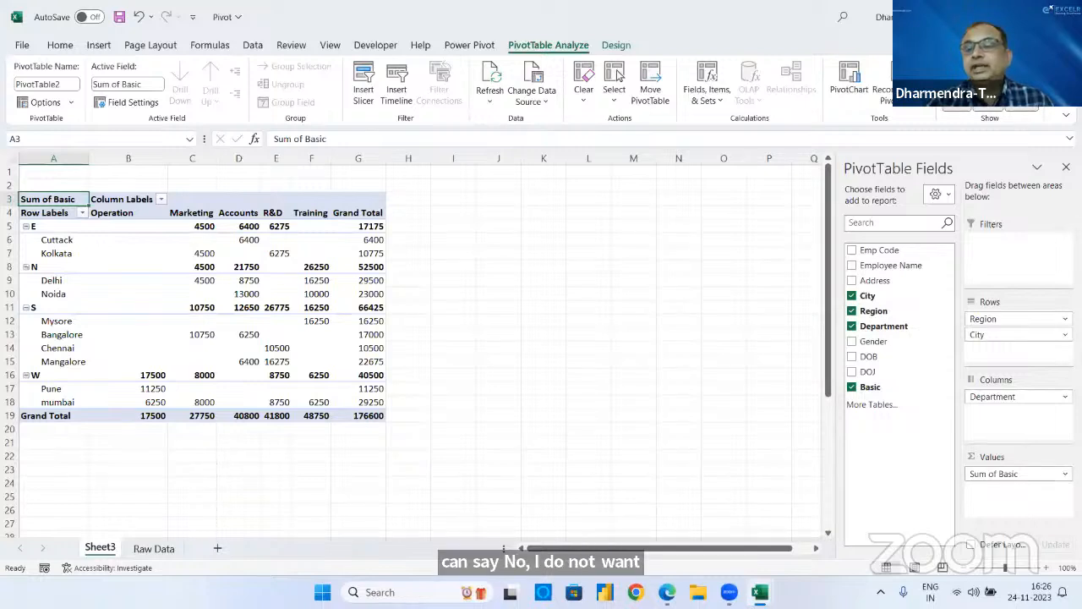
- Change the summary function of the Basic value field from Sum to Average
{"action": "left_click", "coordinate": [1019, 474]}
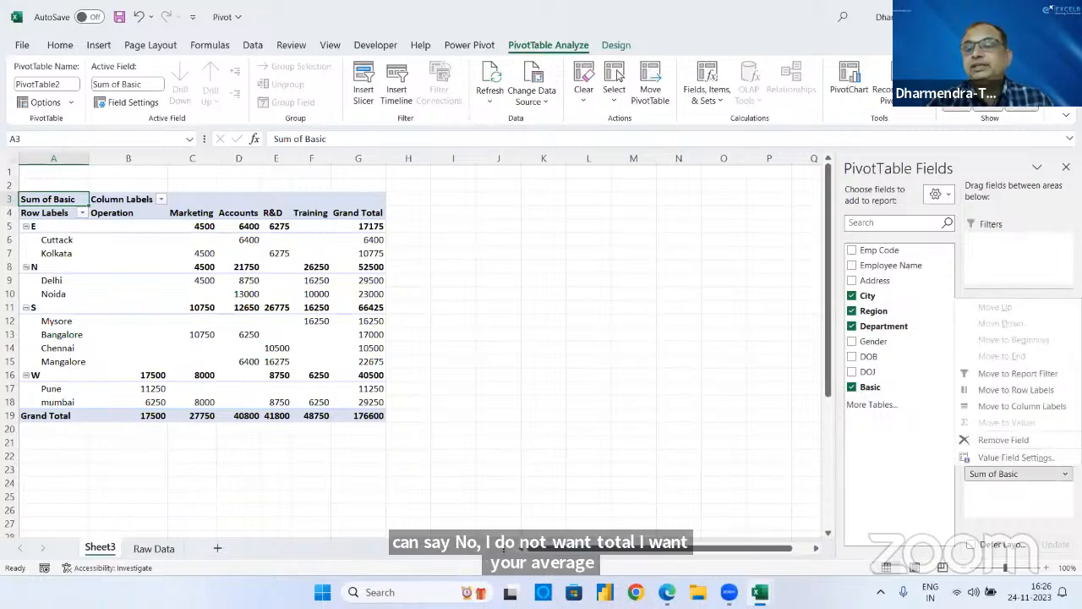
{"action": "left_click", "coordinate": [1002, 457]}
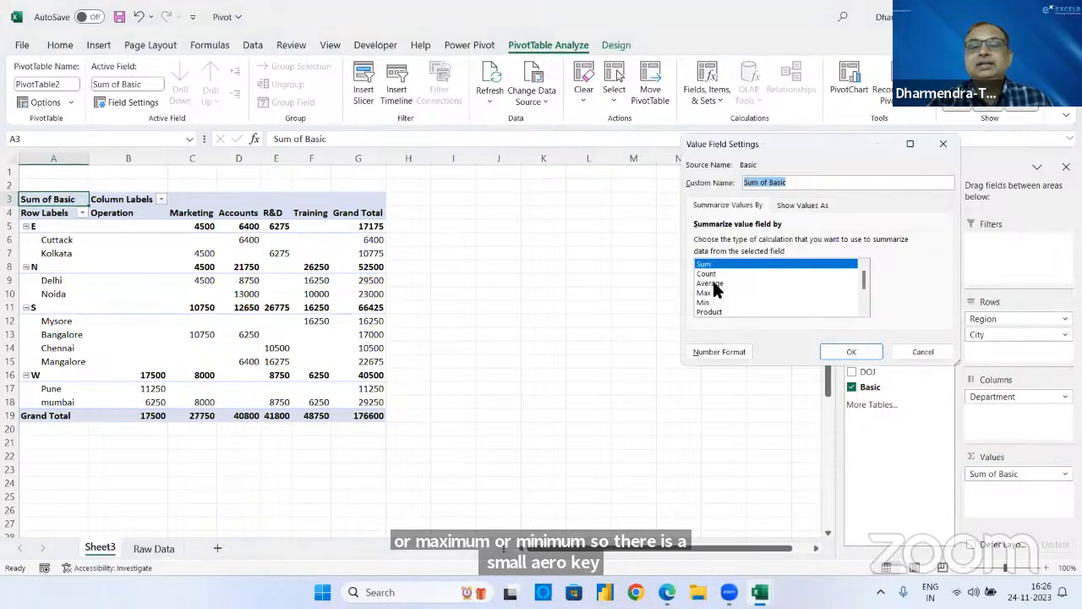
{"action": "left_click", "coordinate": [710, 283]}
{"action": "left_click", "coordinate": [839, 355]}
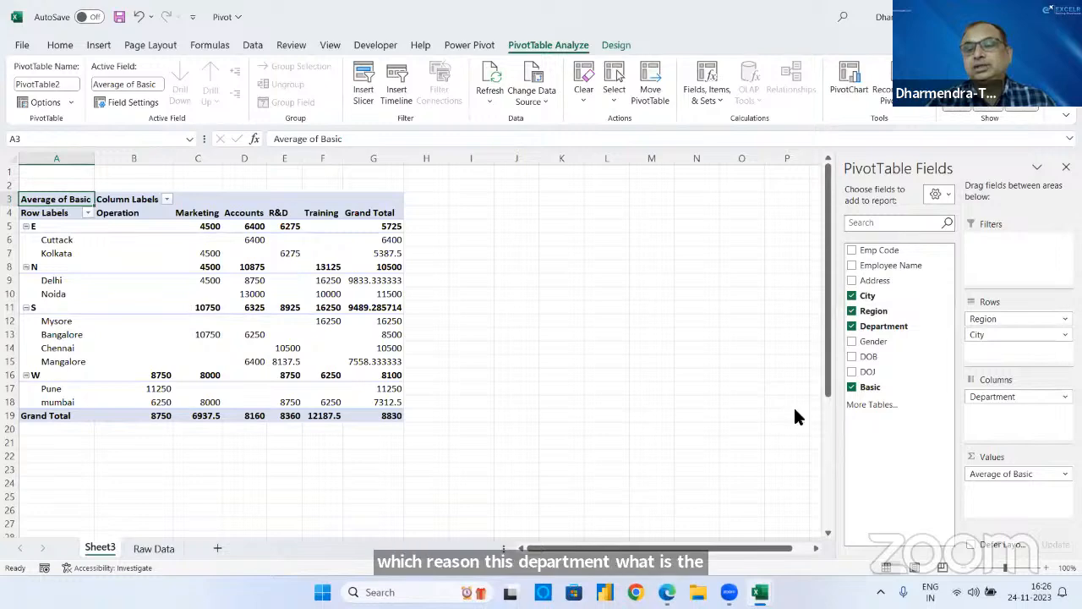
- Add Basic again as a sum ahead of the average and remove Department from the columns
{"action": "left_click_drag", "start_coordinate": [870, 393], "coordinate": [1010, 472]}
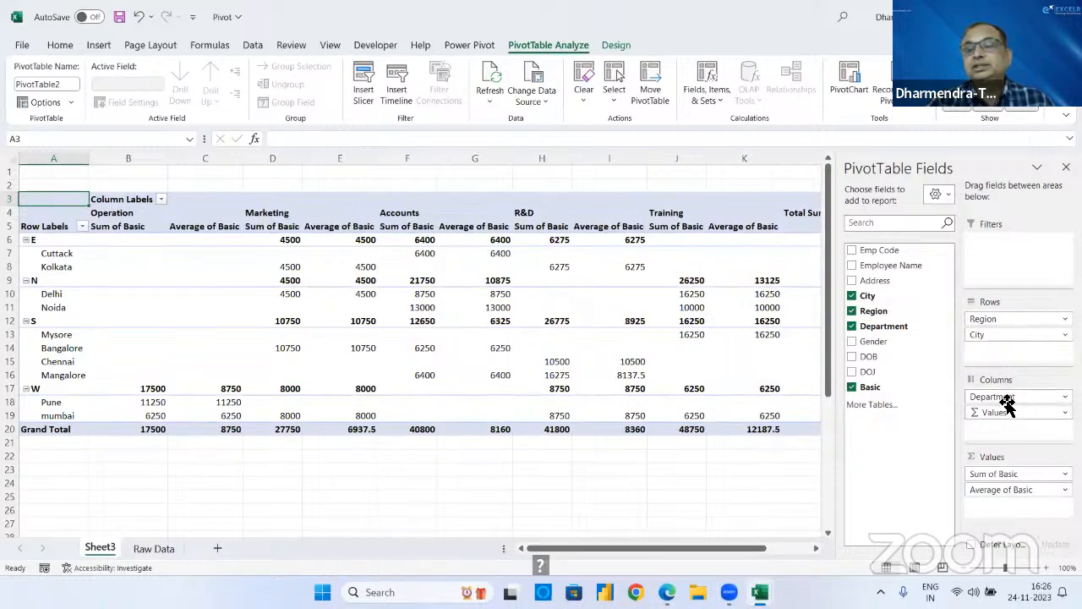
{"action": "left_click_drag", "start_coordinate": [1007, 404], "coordinate": [730, 526]}
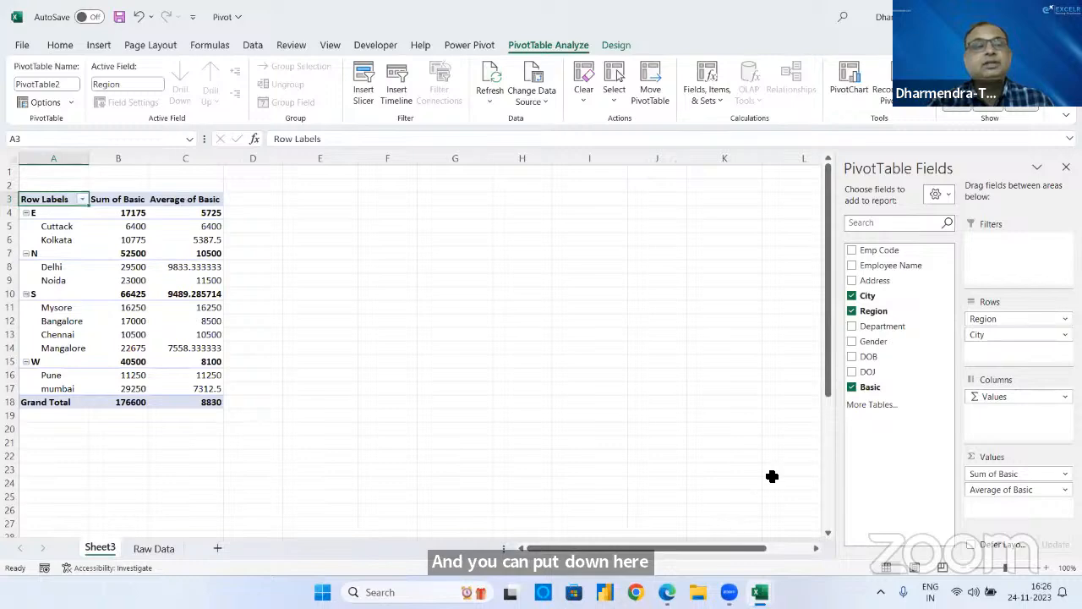
{"action": "left_click", "coordinate": [125, 158]}
{"action": "left_click", "coordinate": [188, 159]}
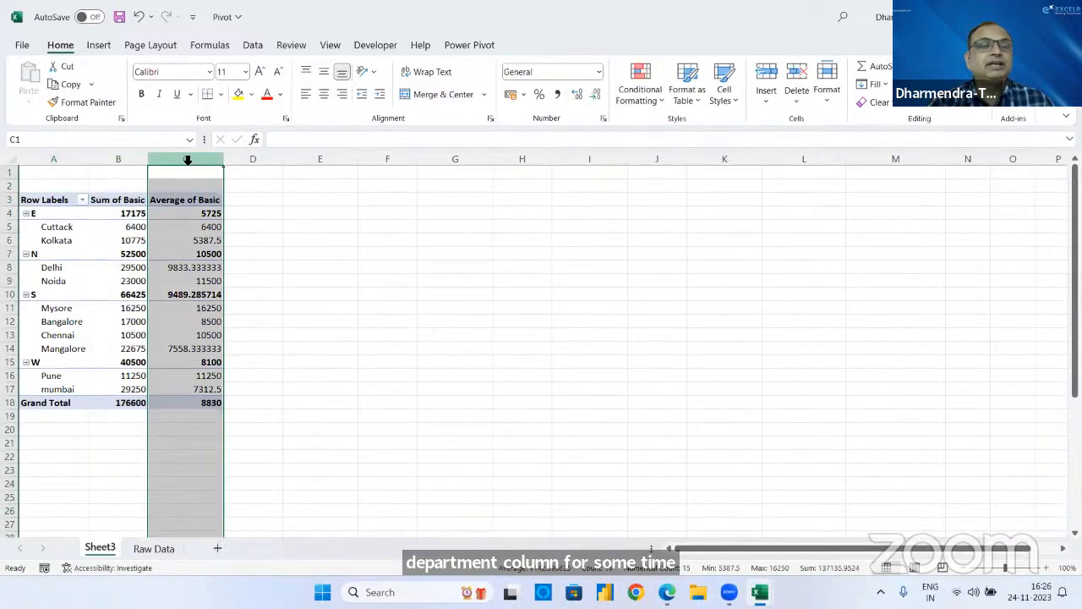
{"action": "left_click", "coordinate": [121, 226]}
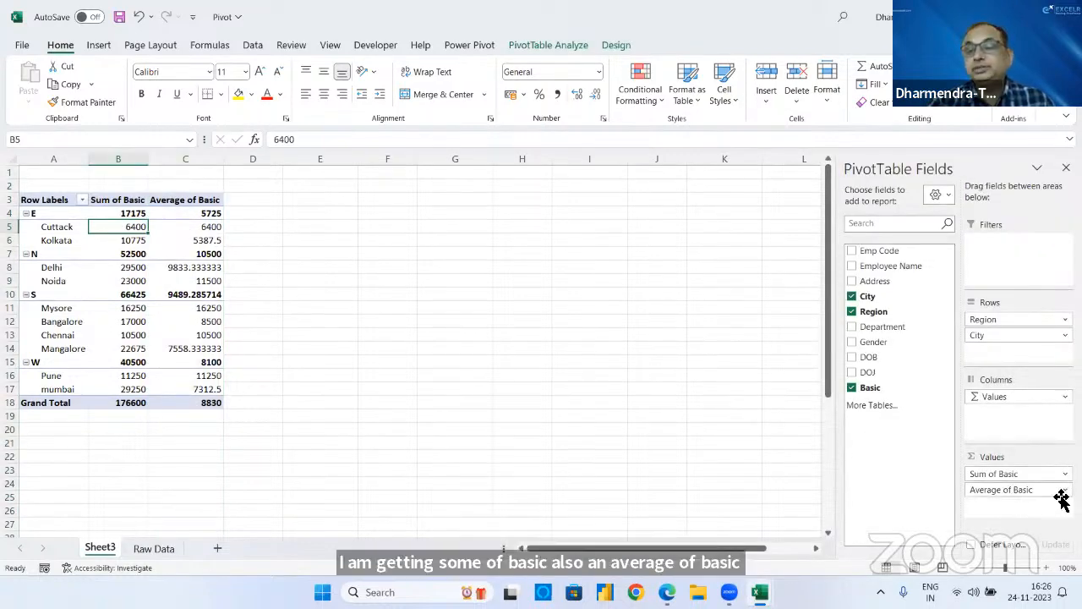
- Examine the summary functions available for the average Basic value field, including Max, Min and Product, without applying any
{"action": "left_click", "coordinate": [1015, 490]}
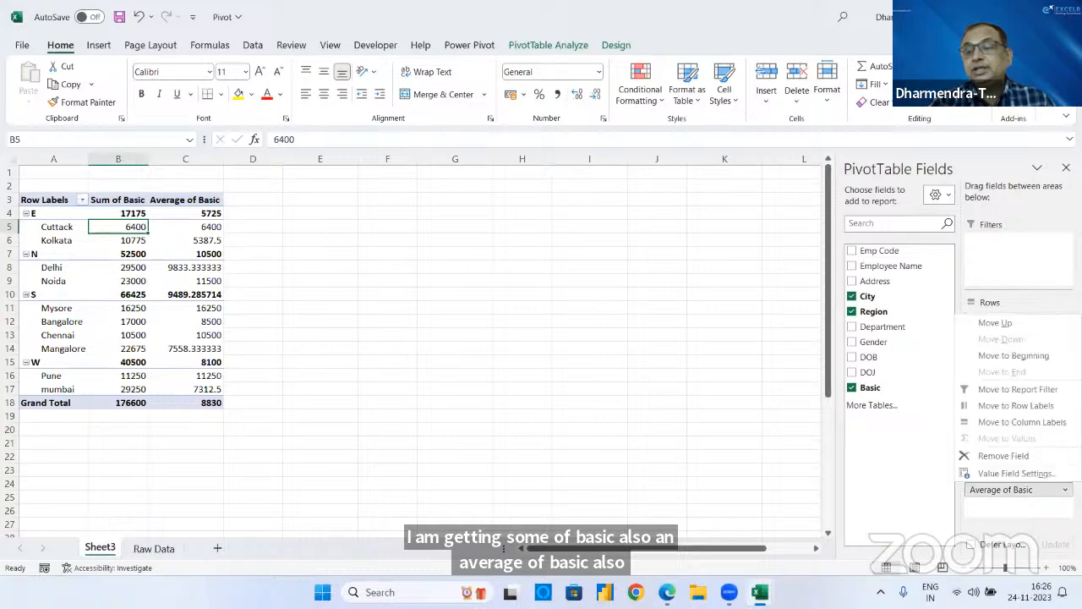
{"action": "left_click", "coordinate": [1017, 474]}
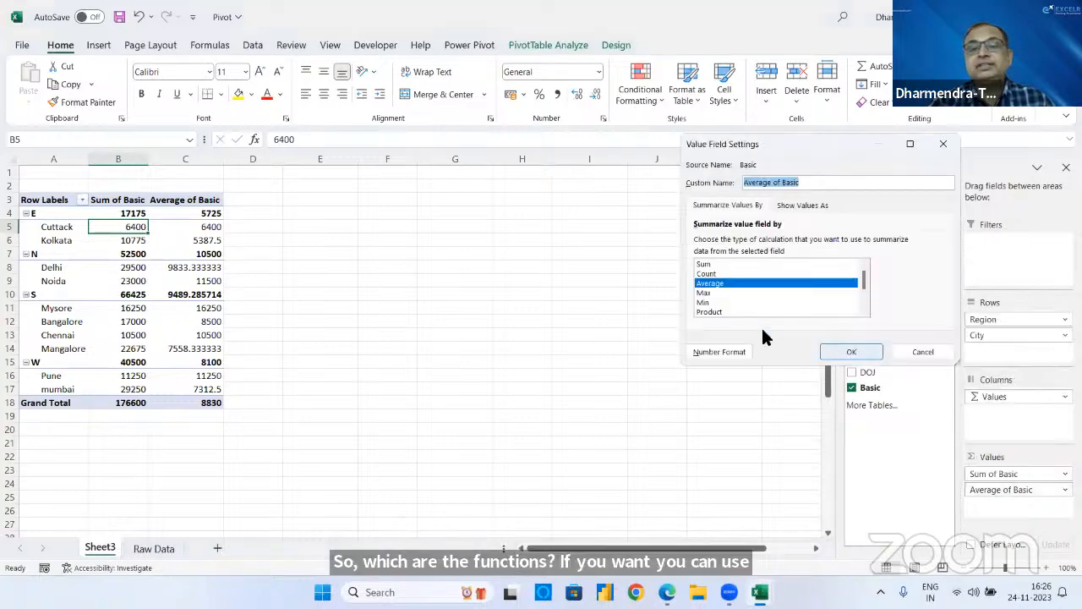
{"action": "left_click", "coordinate": [707, 293]}
{"action": "left_click", "coordinate": [709, 302]}
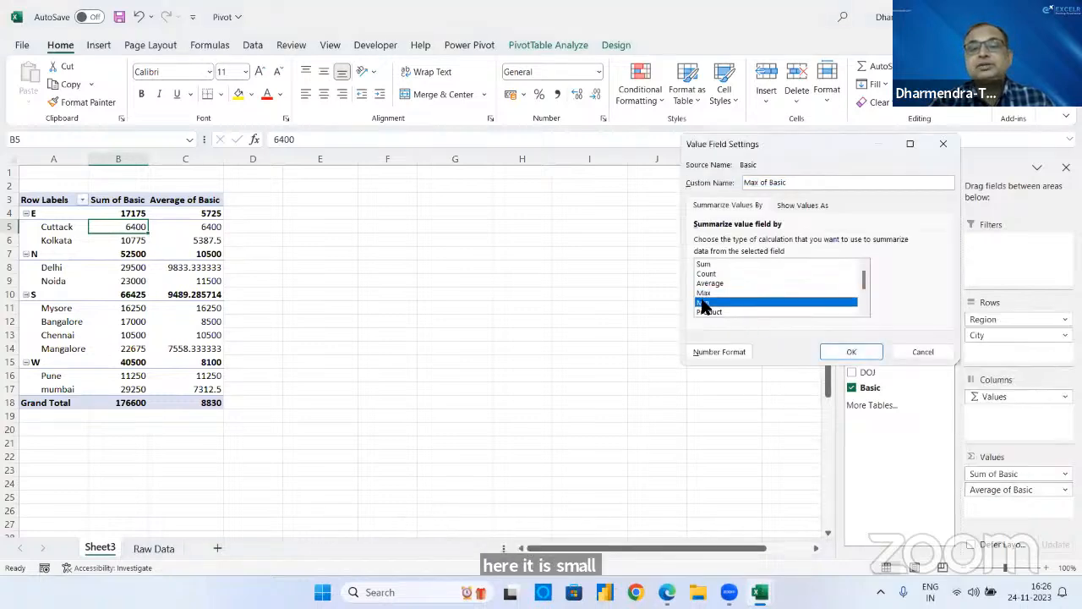
{"action": "left_click", "coordinate": [710, 312]}
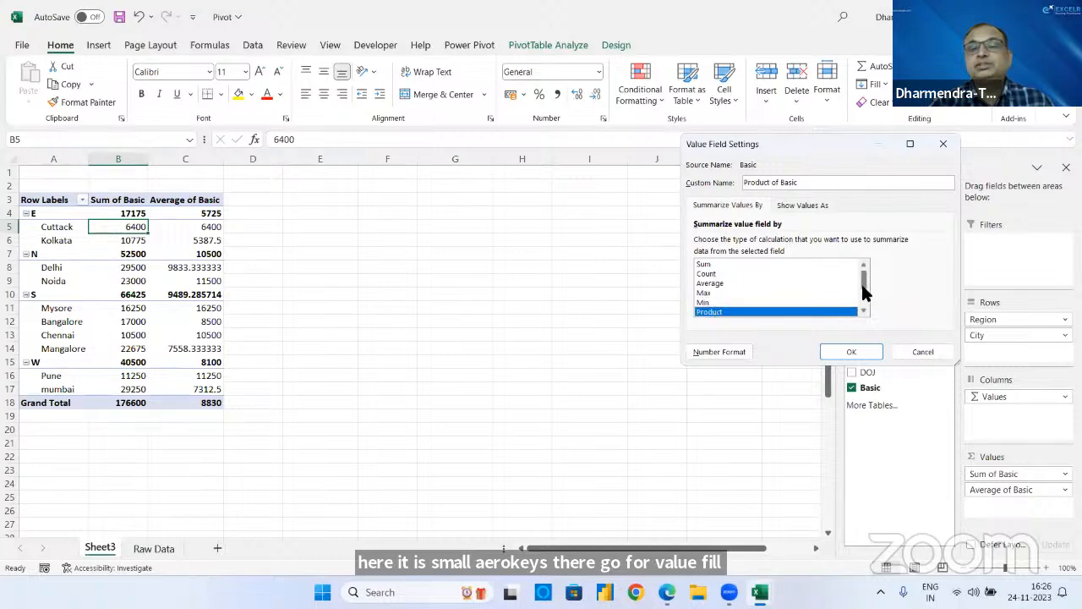
{"action": "mouse_move", "coordinate": [865, 284]}
{"action": "left_mouse_down"}
{"action": "mouse_move", "coordinate": [864, 294]}
{"action": "mouse_move", "coordinate": [857, 281]}
{"action": "left_mouse_up"}
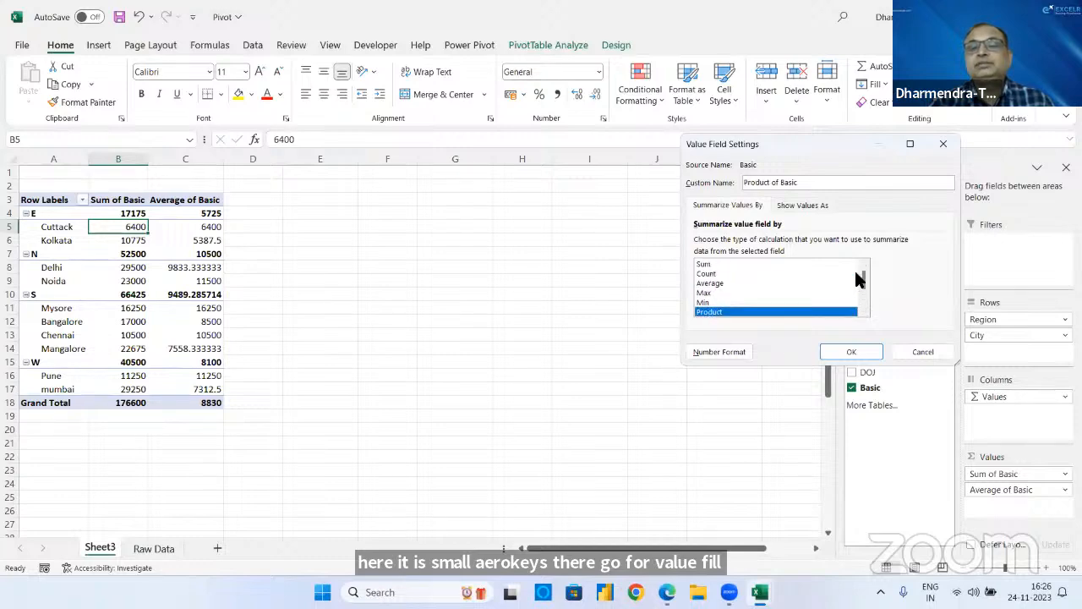
{"action": "left_click", "coordinate": [906, 352]}
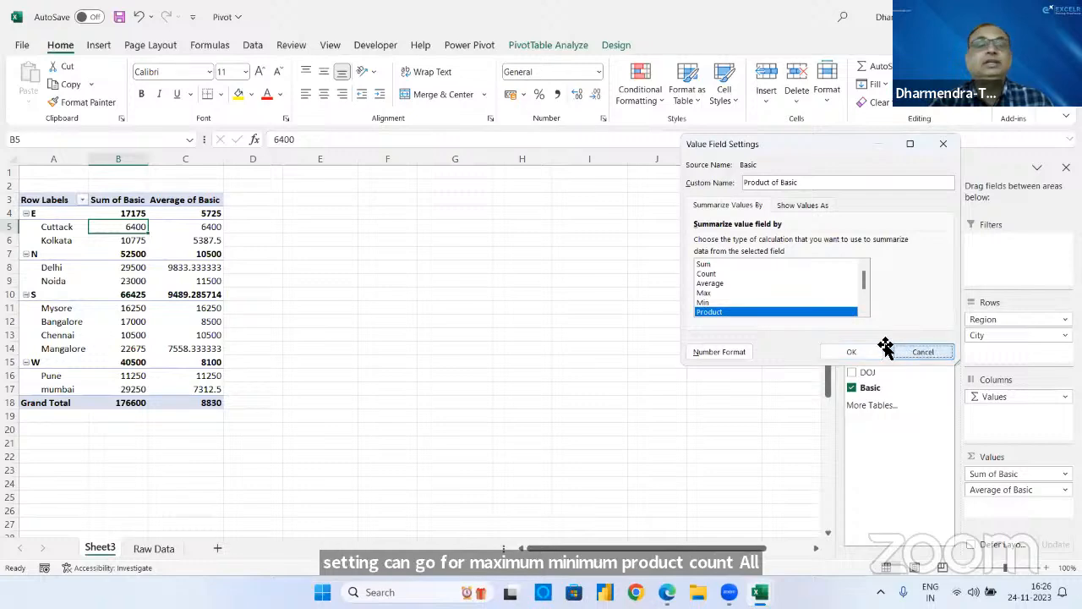
- Remove the average of Basic from the values and Region from the rows, leaving Basic summed by City
{"action": "left_click_drag", "start_coordinate": [1012, 497], "coordinate": [546, 432]}
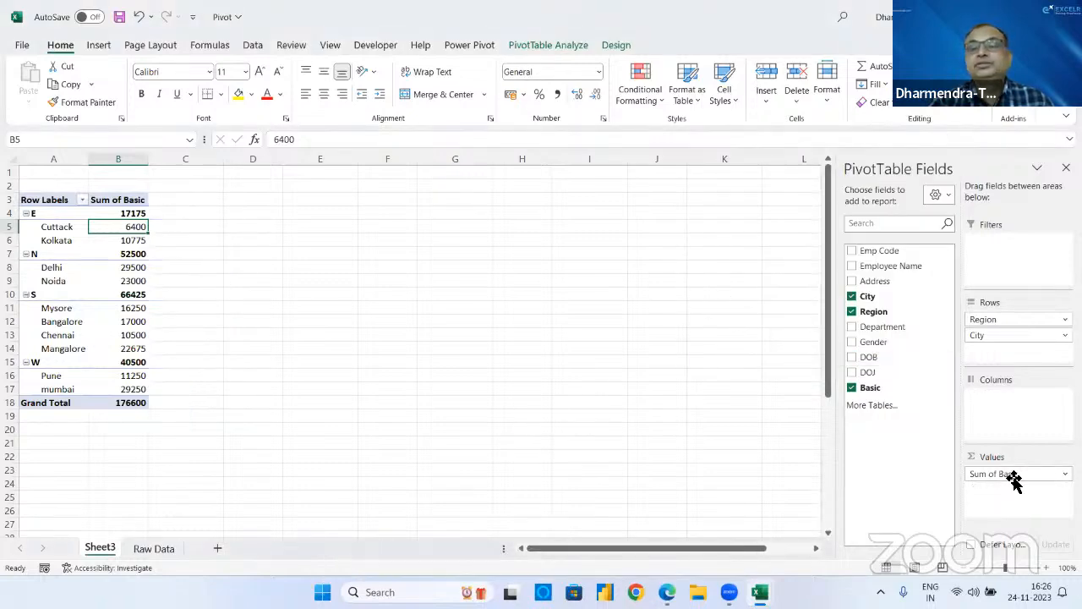
{"action": "left_click", "coordinate": [852, 301]}
{"action": "left_click", "coordinate": [852, 296]}
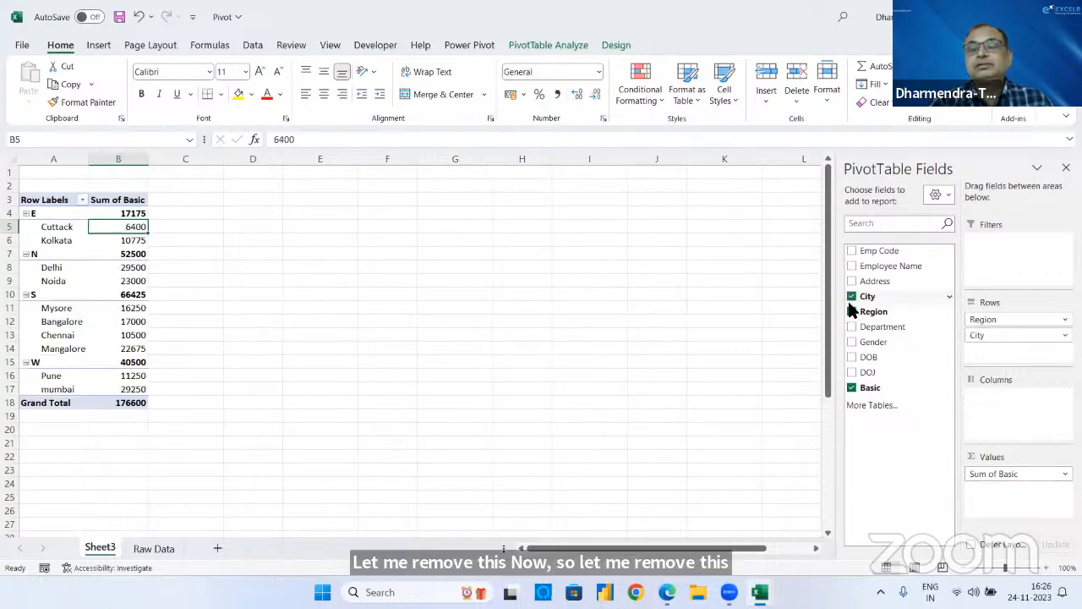
{"action": "left_click", "coordinate": [852, 311]}
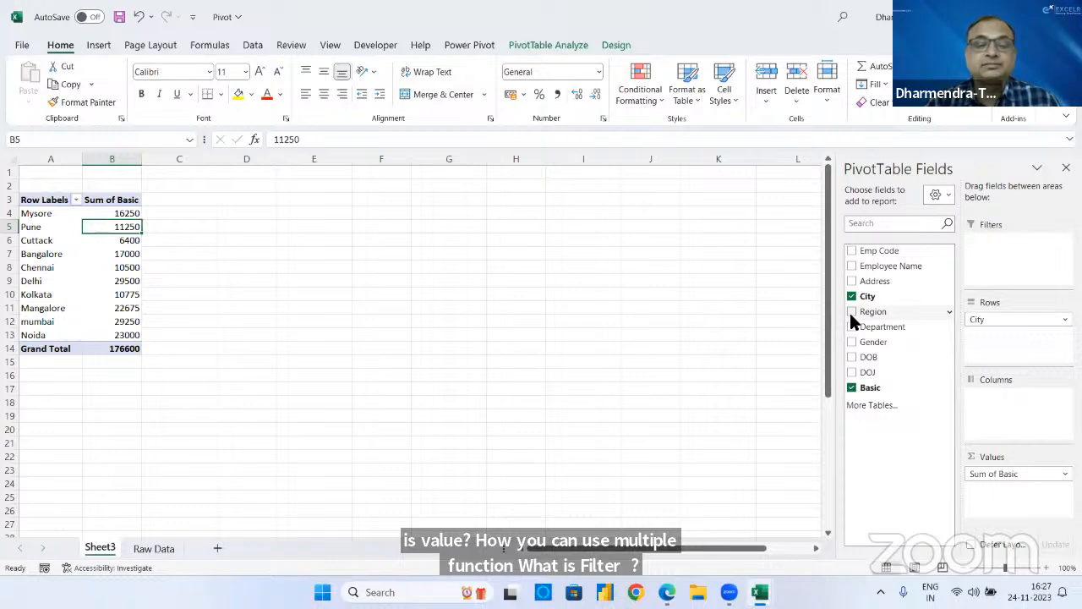
{"action": "left_click", "coordinate": [850, 313]}
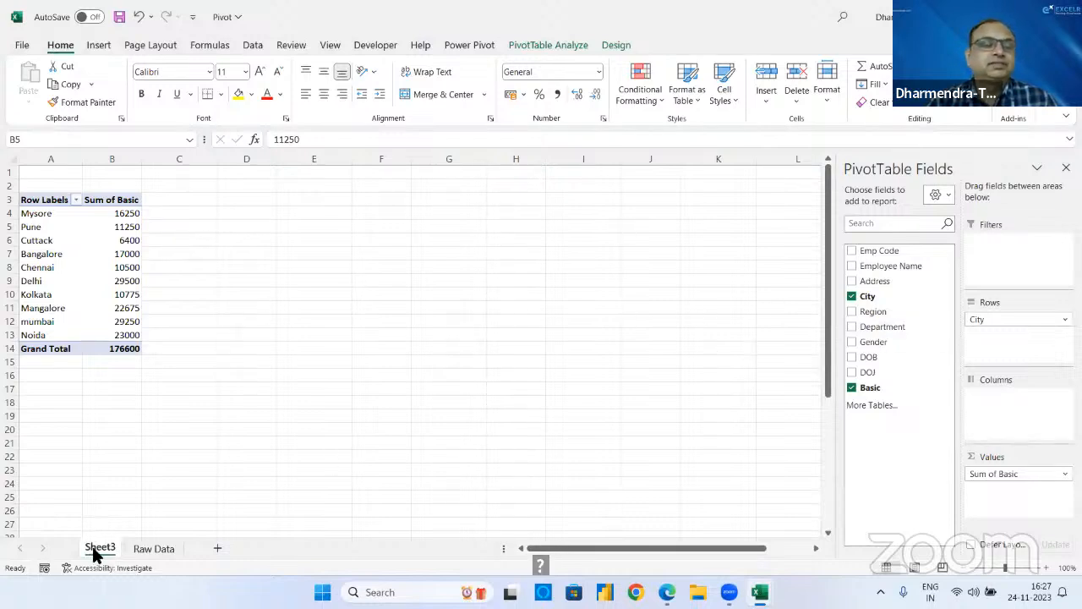
- Delete the PivotTable worksheet Sheet3 from the workbook
{"action": "left_click", "coordinate": [133, 482]}
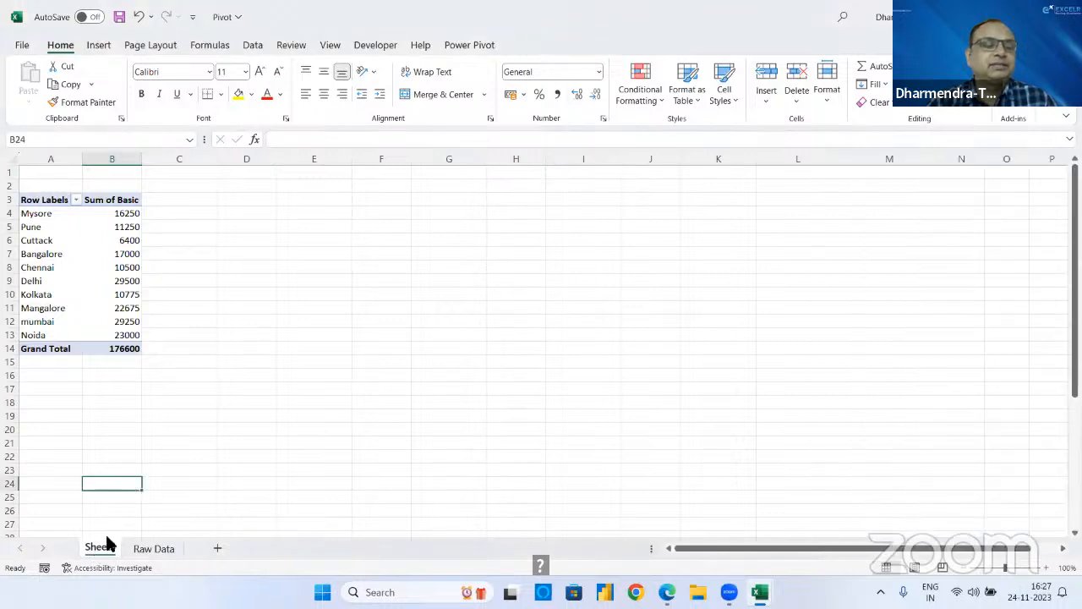
{"action": "right_click", "coordinate": [103, 547]}
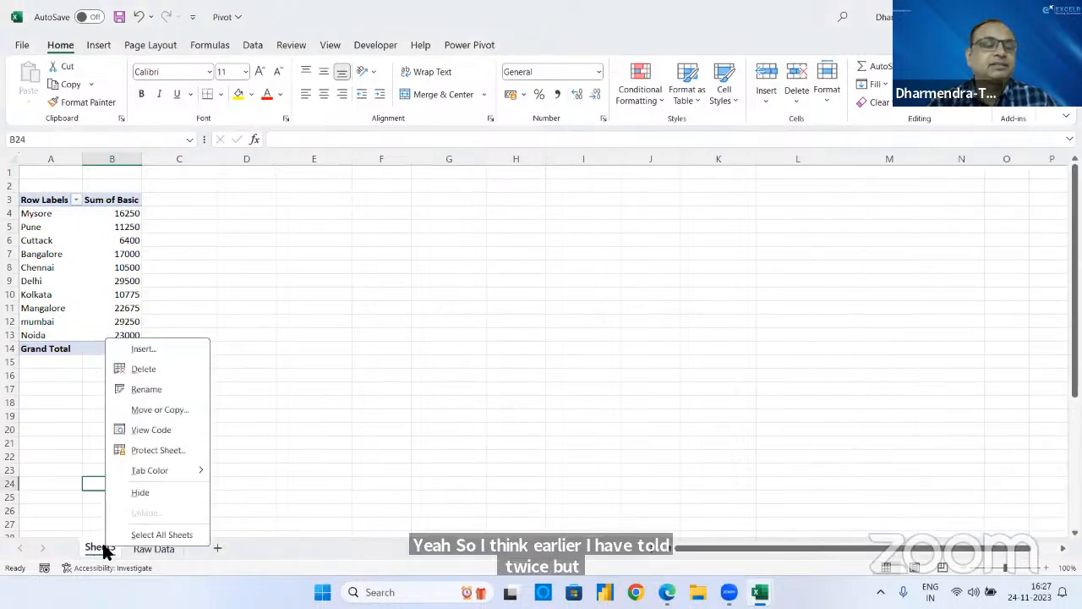
{"action": "left_click", "coordinate": [152, 369]}
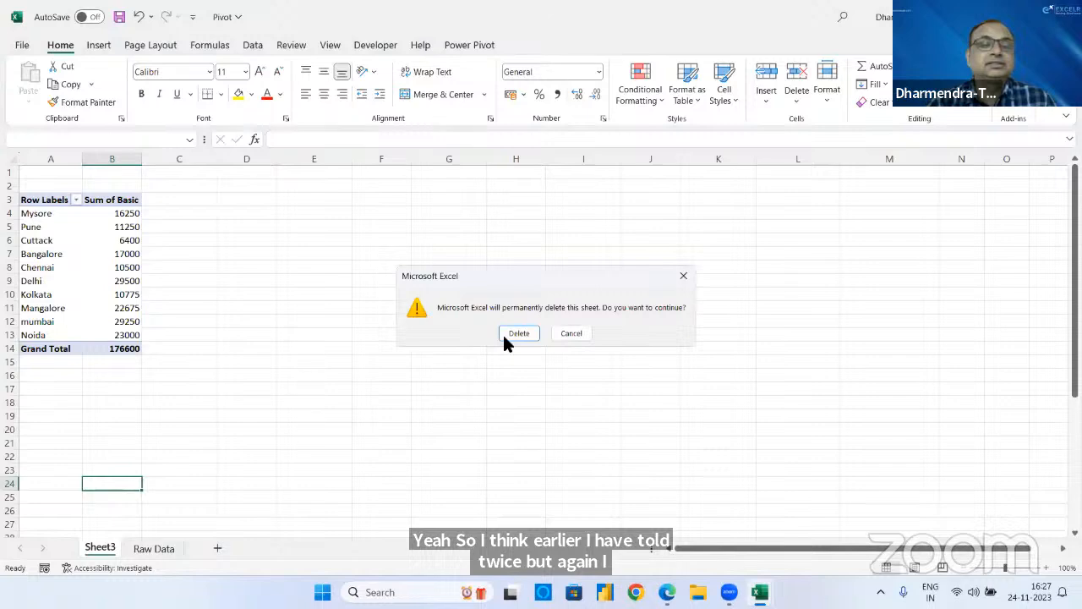
{"action": "left_click", "coordinate": [506, 336]}
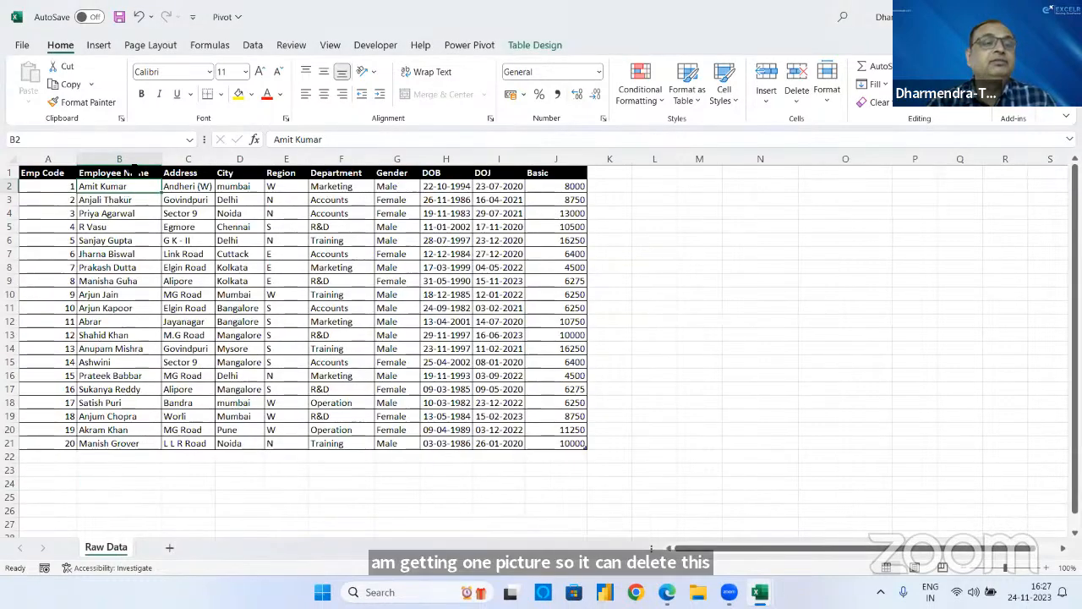
- Insert a fresh PivotTable from the raw data table Table2 on a new worksheet
{"action": "left_click", "coordinate": [100, 44]}
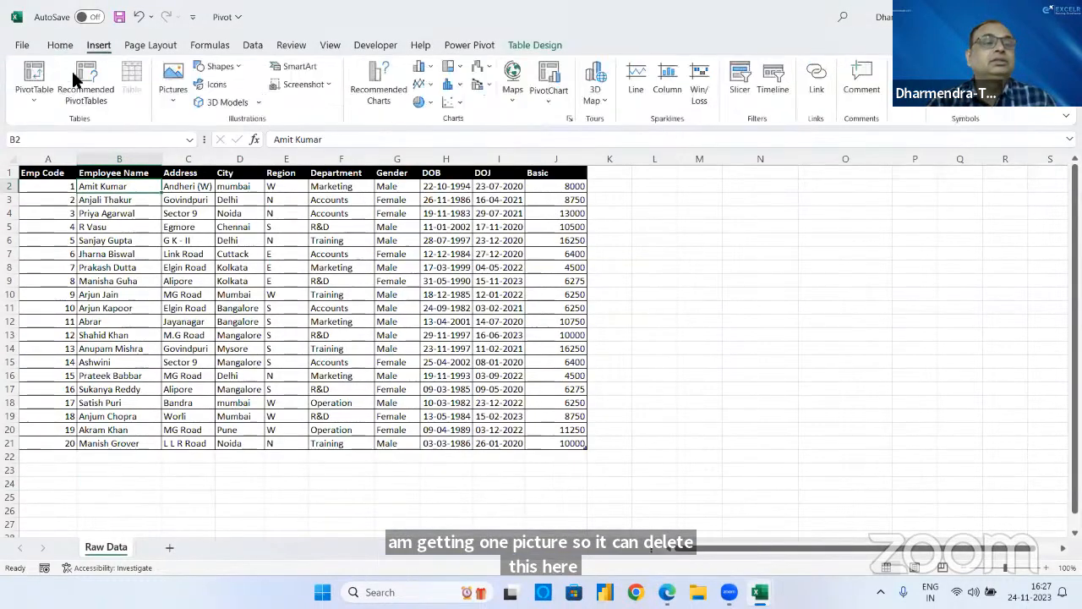
{"action": "left_click", "coordinate": [36, 97]}
{"action": "left_click", "coordinate": [70, 124]}
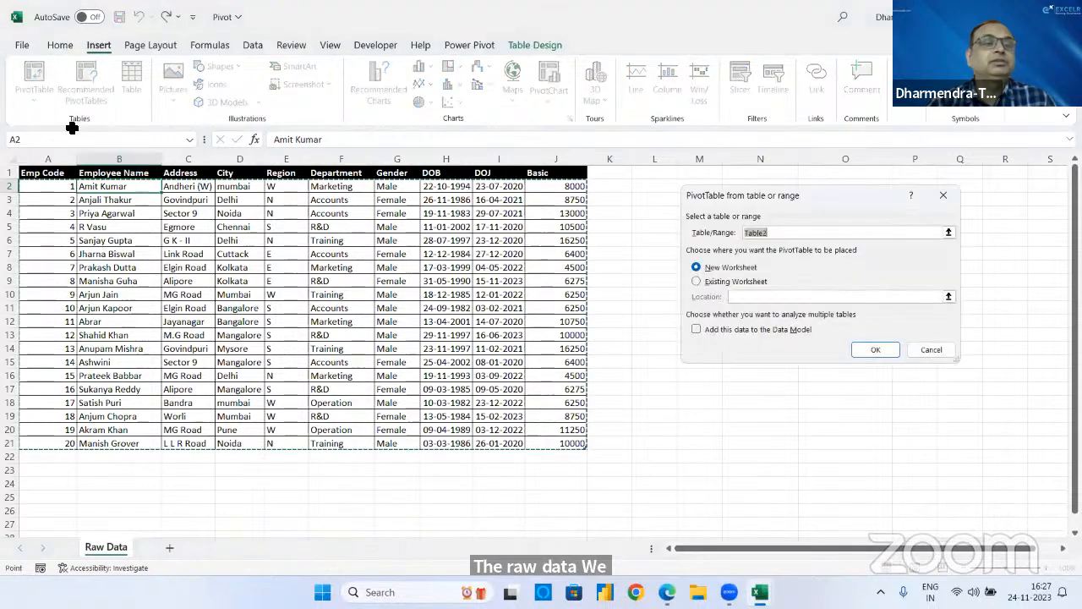
{"action": "left_click", "coordinate": [873, 349]}
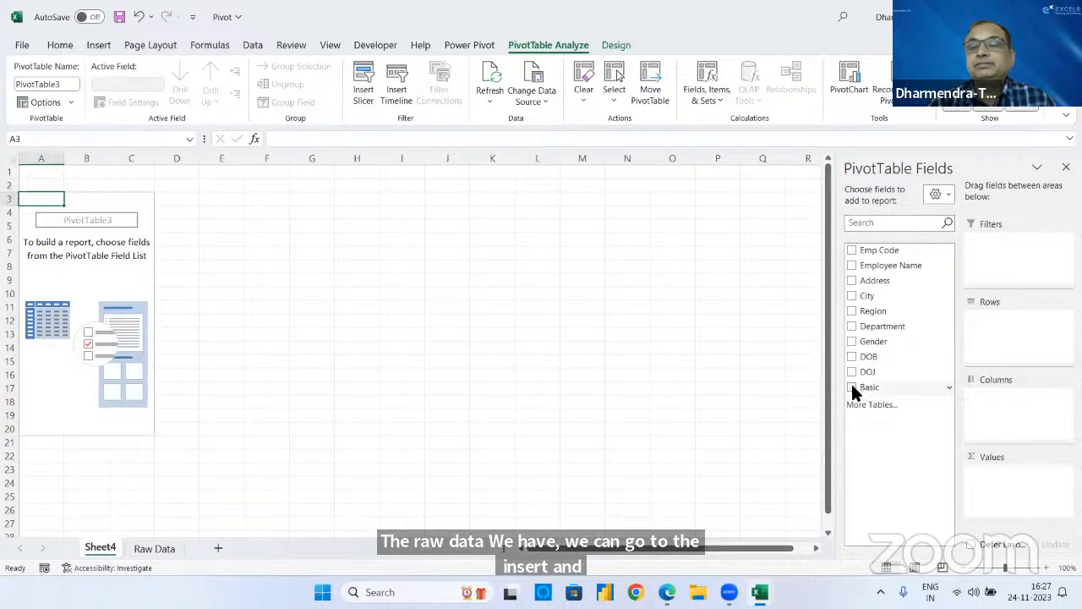
- Sum Basic by Gender, try Region as the second row field, and replace it with City
{"action": "left_click", "coordinate": [851, 385]}
{"action": "left_click", "coordinate": [851, 342]}
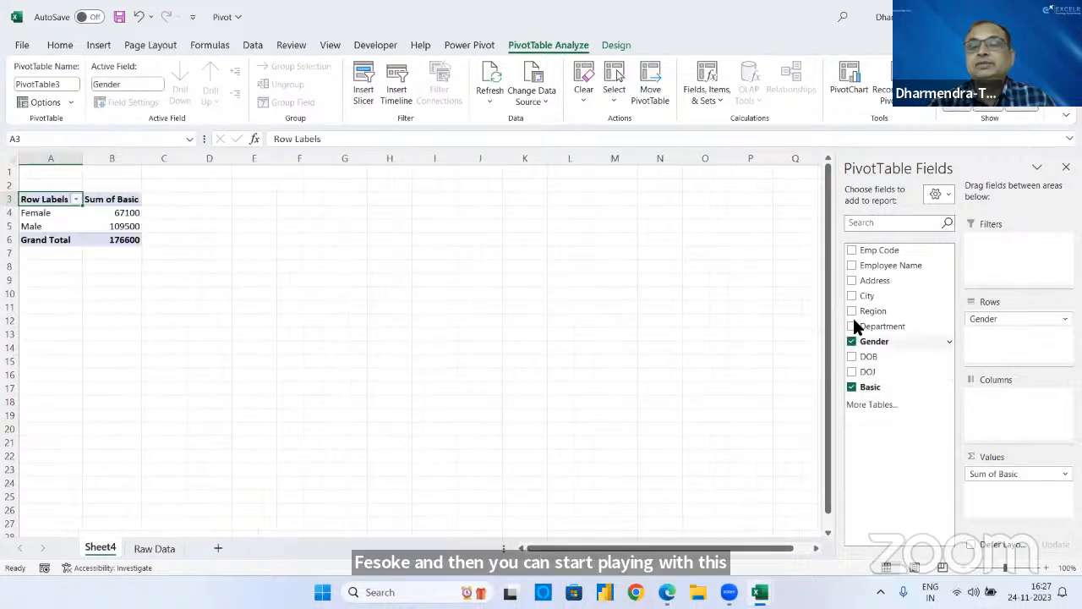
{"action": "left_click", "coordinate": [851, 312]}
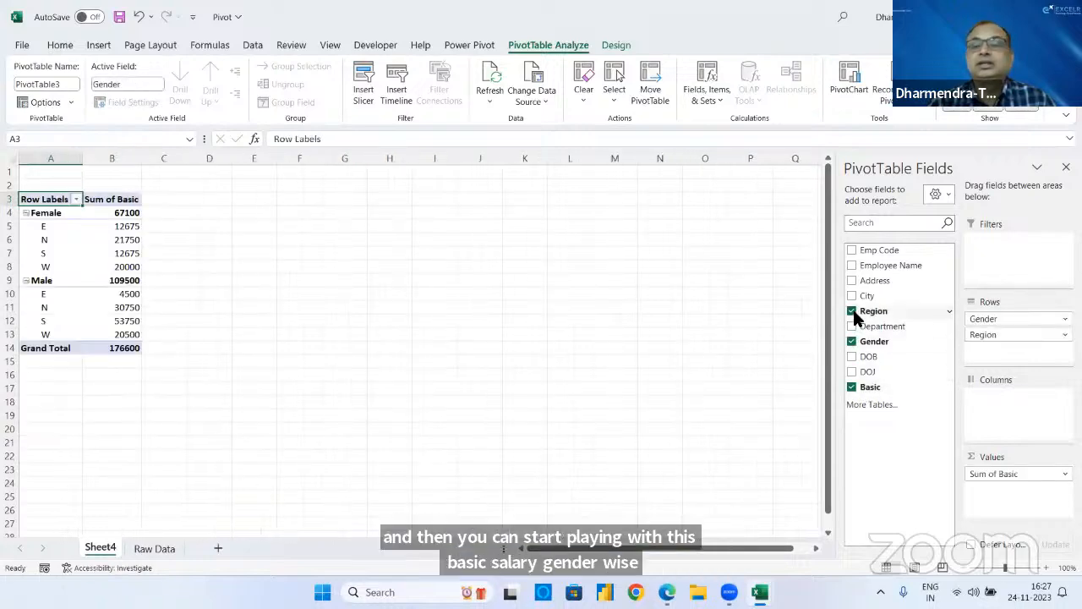
{"action": "left_click", "coordinate": [851, 311]}
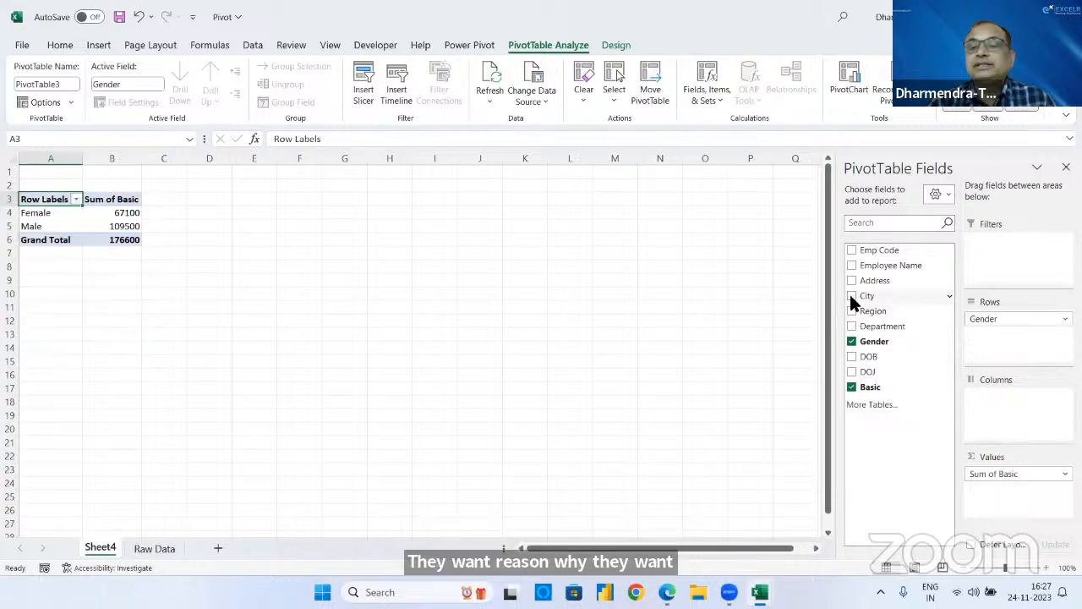
{"action": "left_click", "coordinate": [851, 296]}
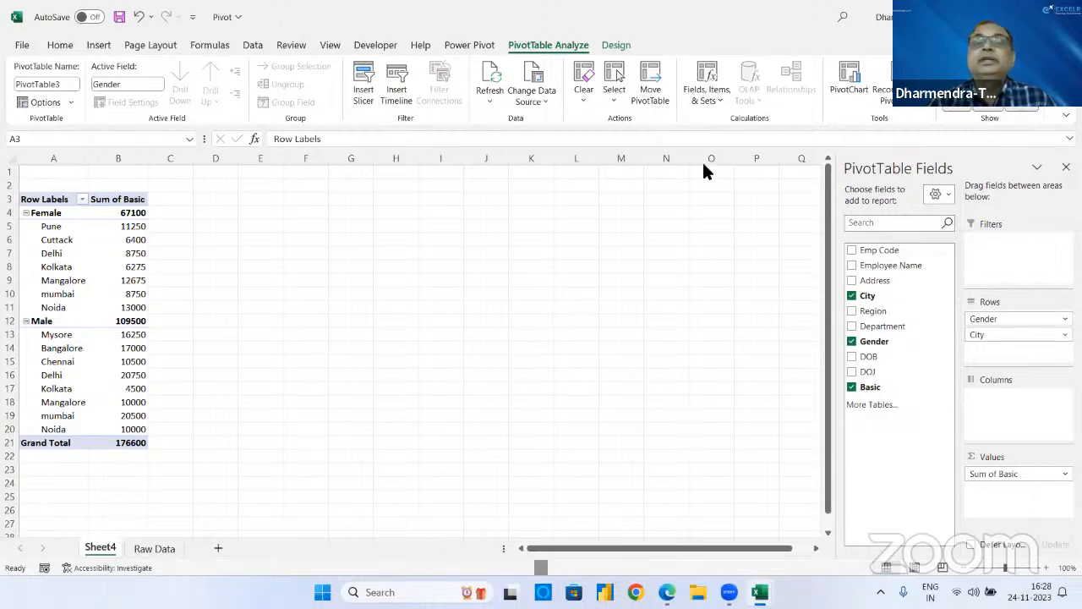
- Check the Raw Data sheet for empty rows and columns, highlighting row 9 and the City column, and return to Sheet4
{"action": "left_click", "coordinate": [149, 550]}
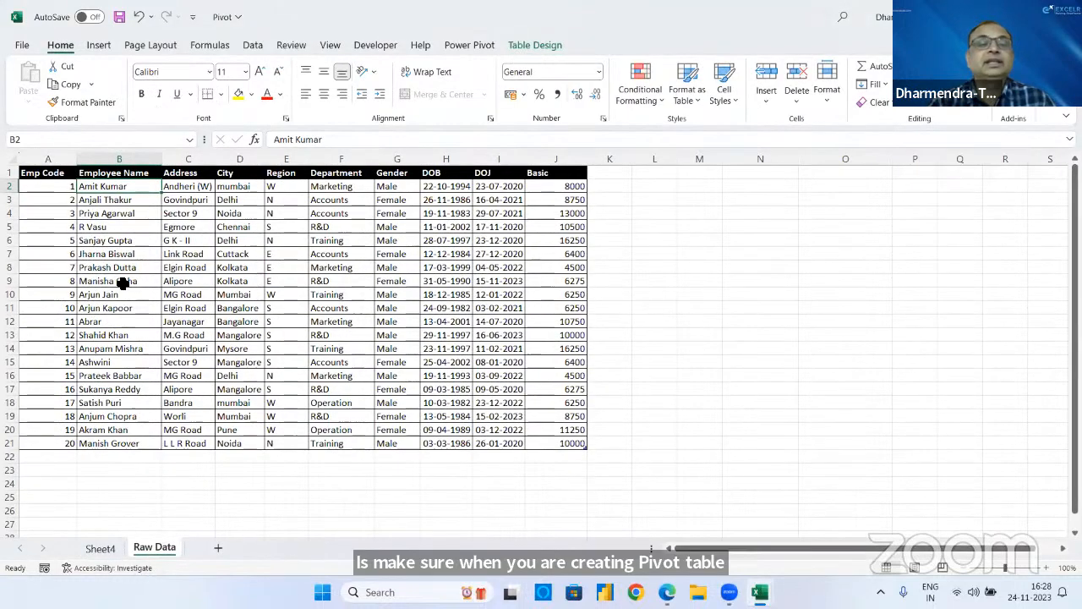
{"action": "left_click", "coordinate": [11, 280]}
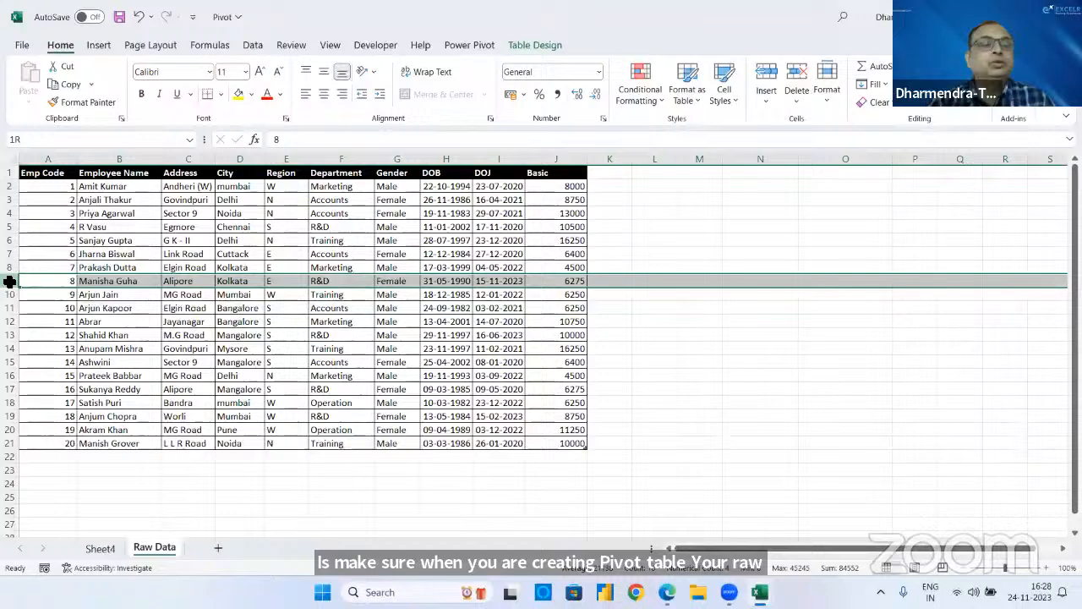
{"action": "left_click", "coordinate": [235, 159]}
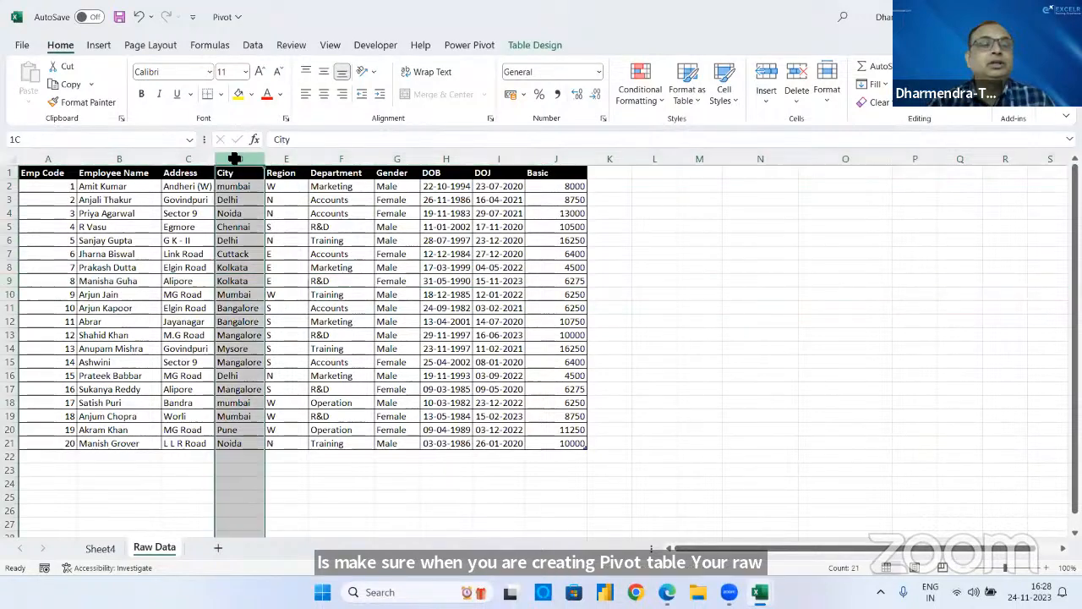
{"action": "left_click", "coordinate": [254, 266]}
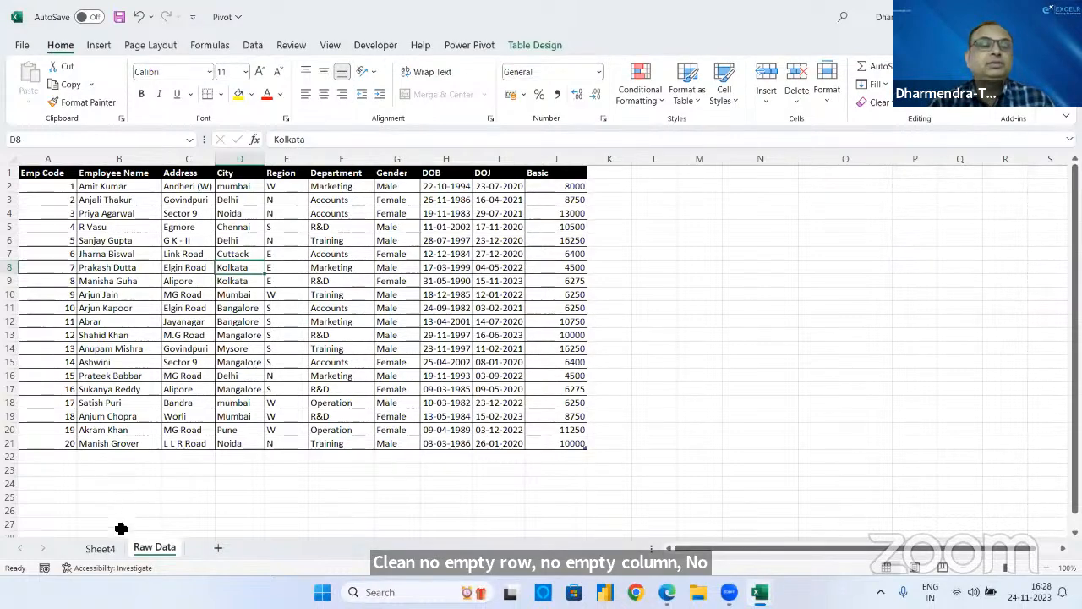
{"action": "left_click", "coordinate": [97, 552]}
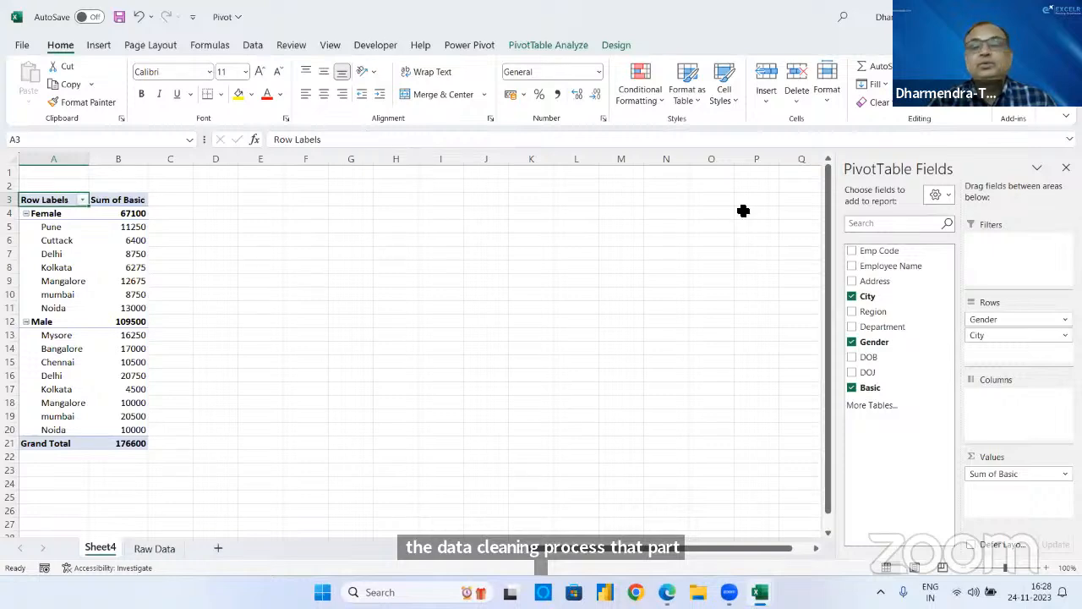
- Remove Gender from the PivotTable rows and add Basic to the values a second time
{"action": "left_click", "coordinate": [851, 341]}
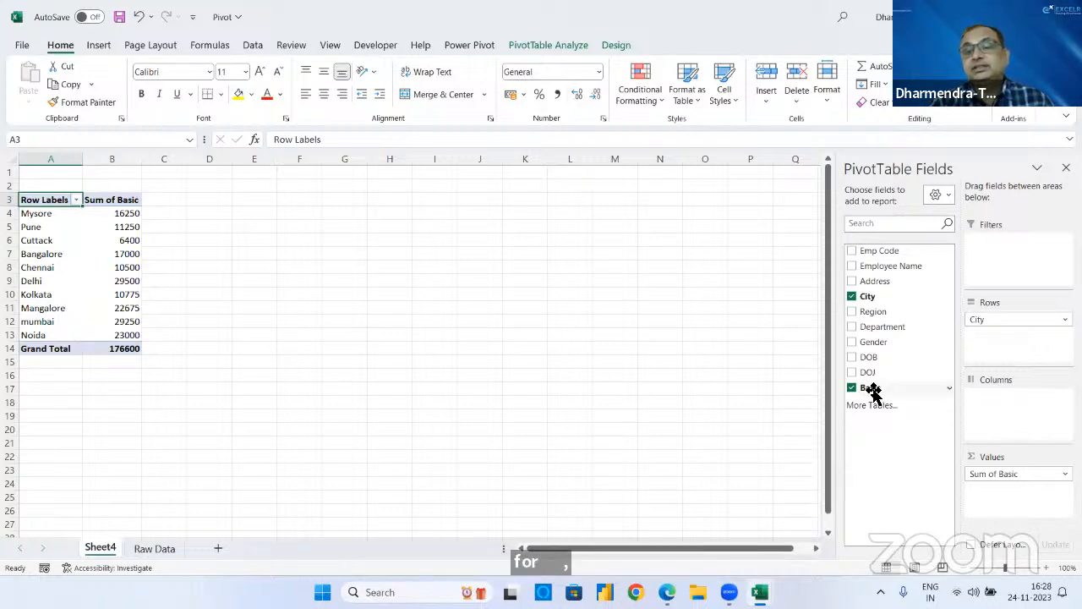
{"action": "left_click_drag", "start_coordinate": [875, 388], "coordinate": [1017, 499]}
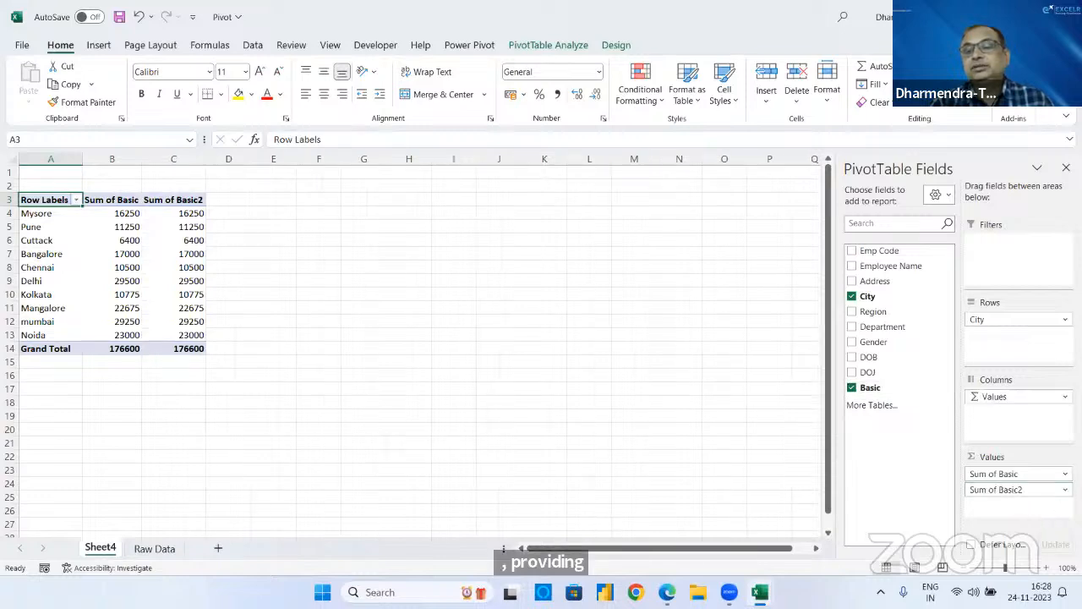
- Show the second Basic value field as % of Grand Total
{"action": "left_click", "coordinate": [1018, 489]}
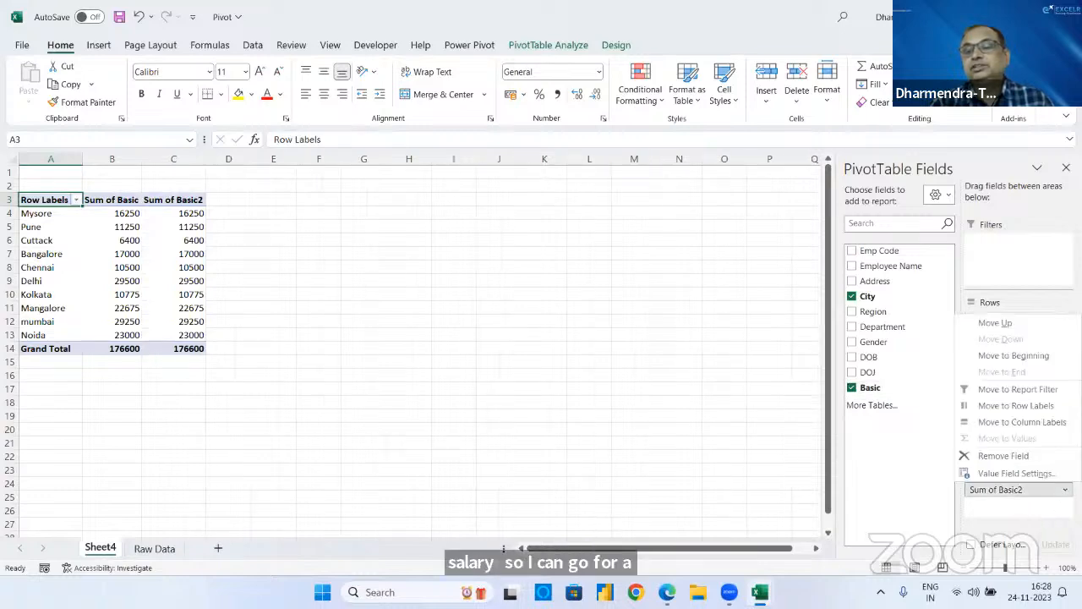
{"action": "left_click", "coordinate": [1028, 470]}
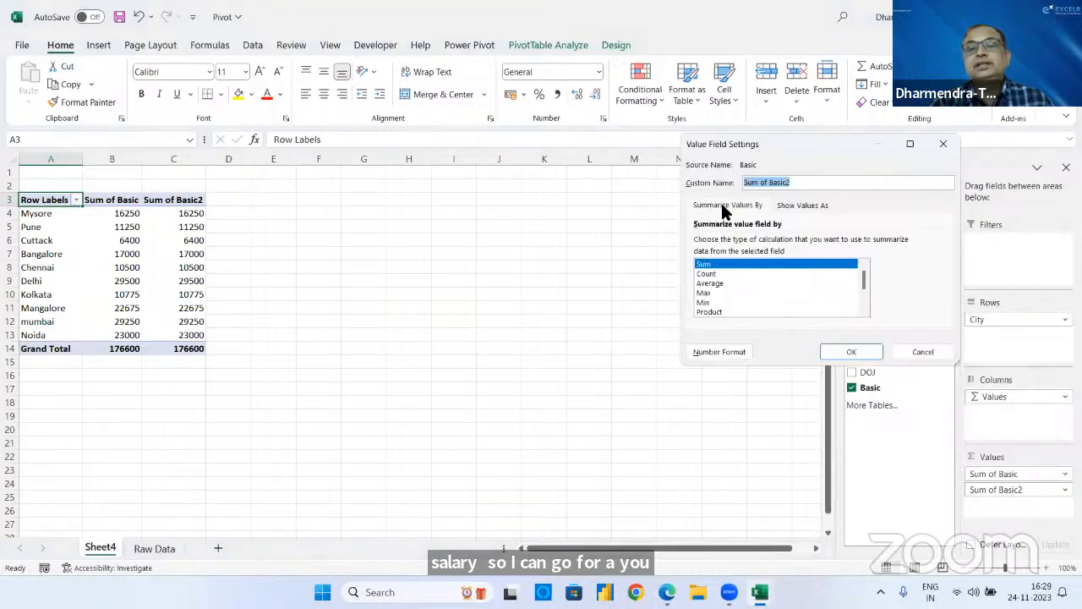
{"action": "left_click", "coordinate": [722, 208]}
{"action": "left_click", "coordinate": [790, 206]}
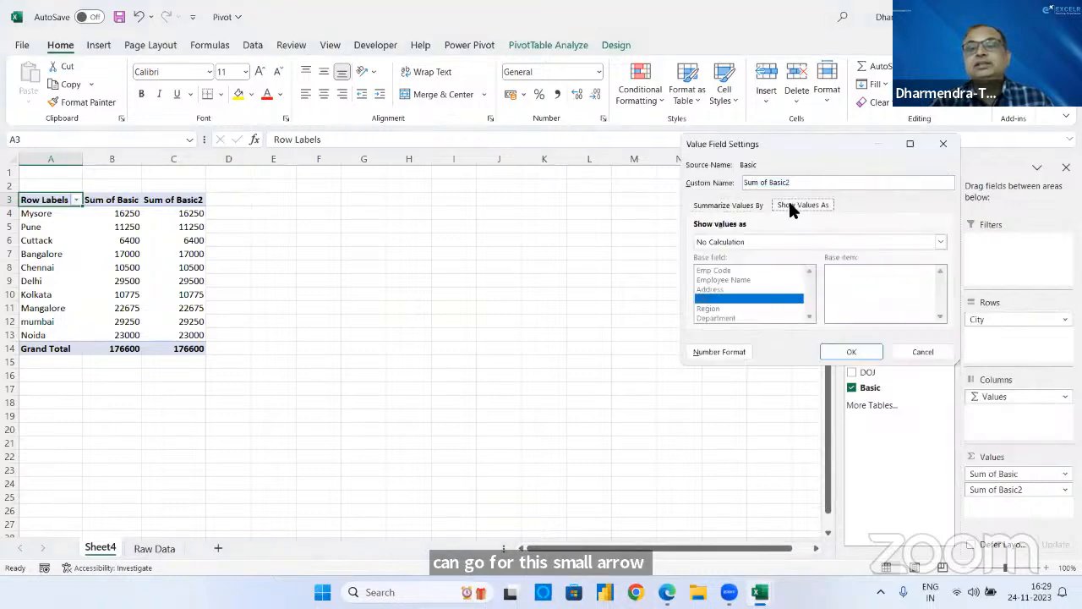
{"action": "left_click", "coordinate": [940, 242]}
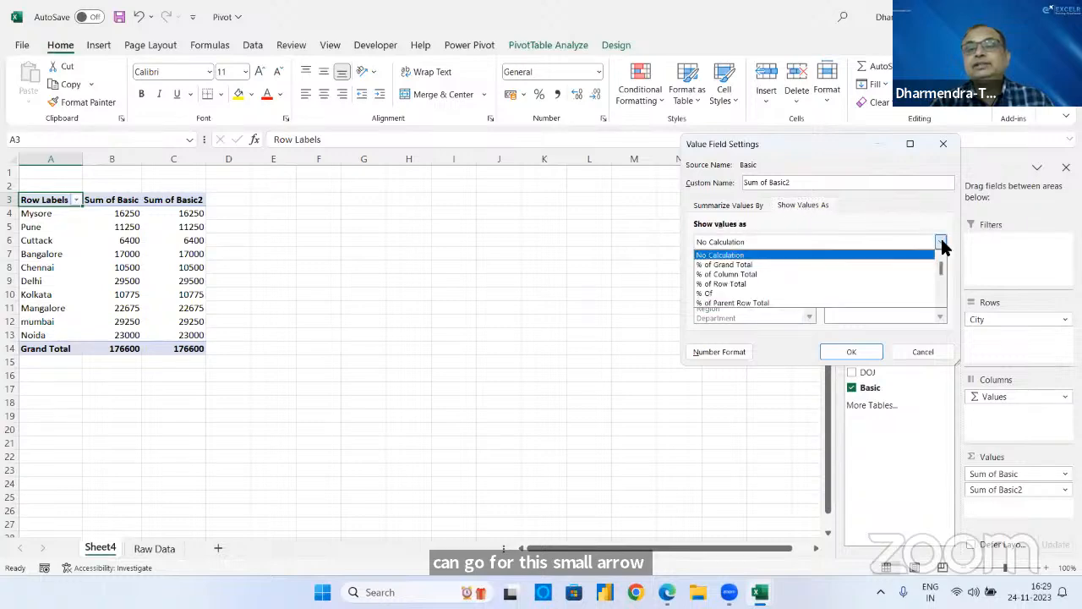
{"action": "left_click", "coordinate": [744, 265]}
{"action": "left_click", "coordinate": [852, 351]}
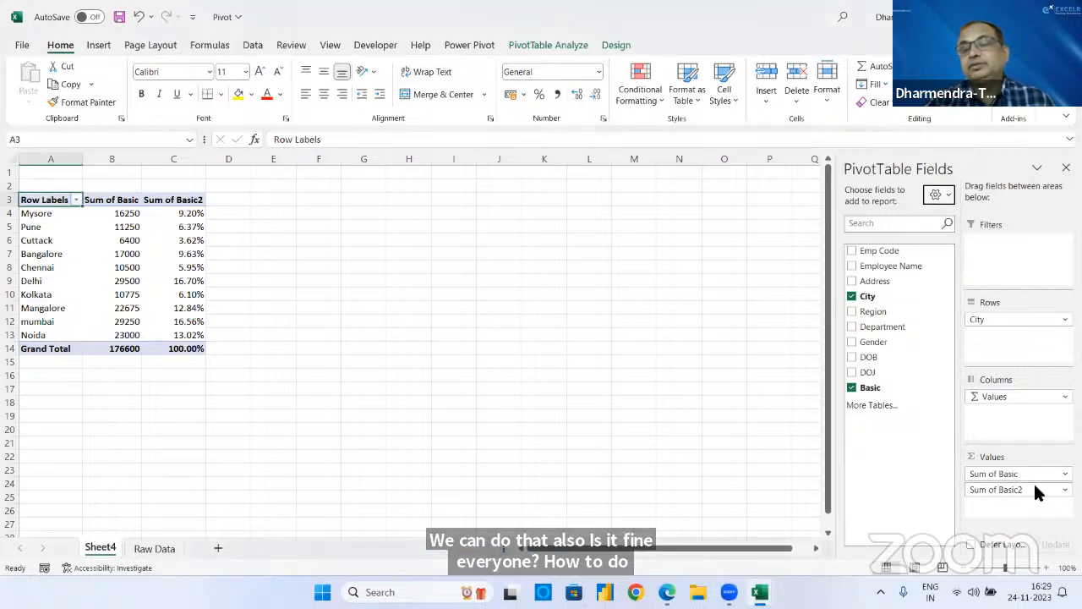
- Replace the percentage value field with a second Basic field and name it Rank
{"action": "left_click_drag", "start_coordinate": [1017, 493], "coordinate": [635, 435]}
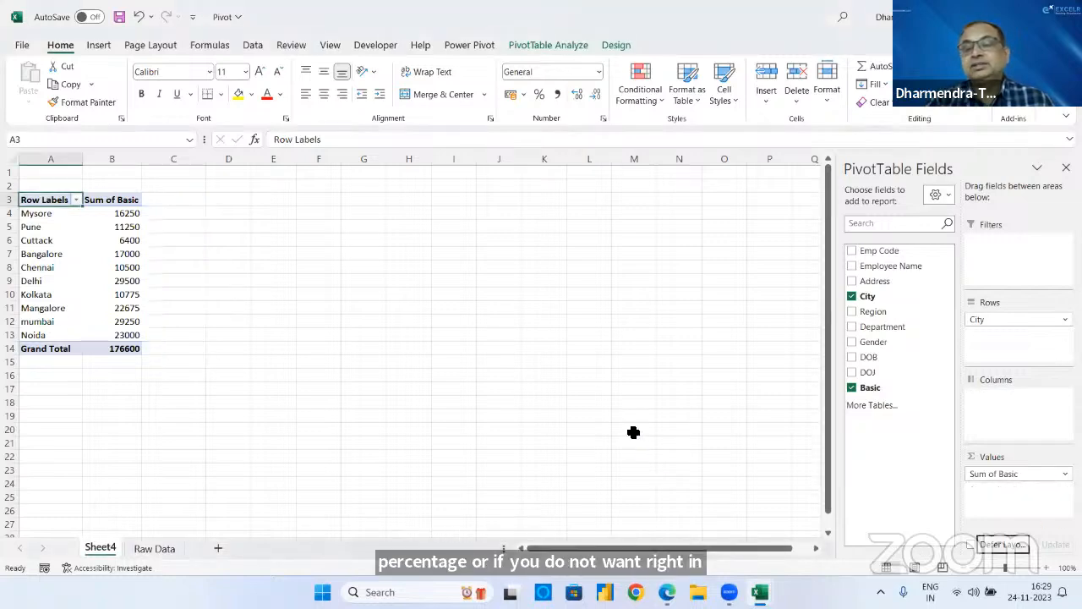
{"action": "left_click_drag", "start_coordinate": [870, 388], "coordinate": [1043, 497]}
{"action": "left_click", "coordinate": [1019, 490]}
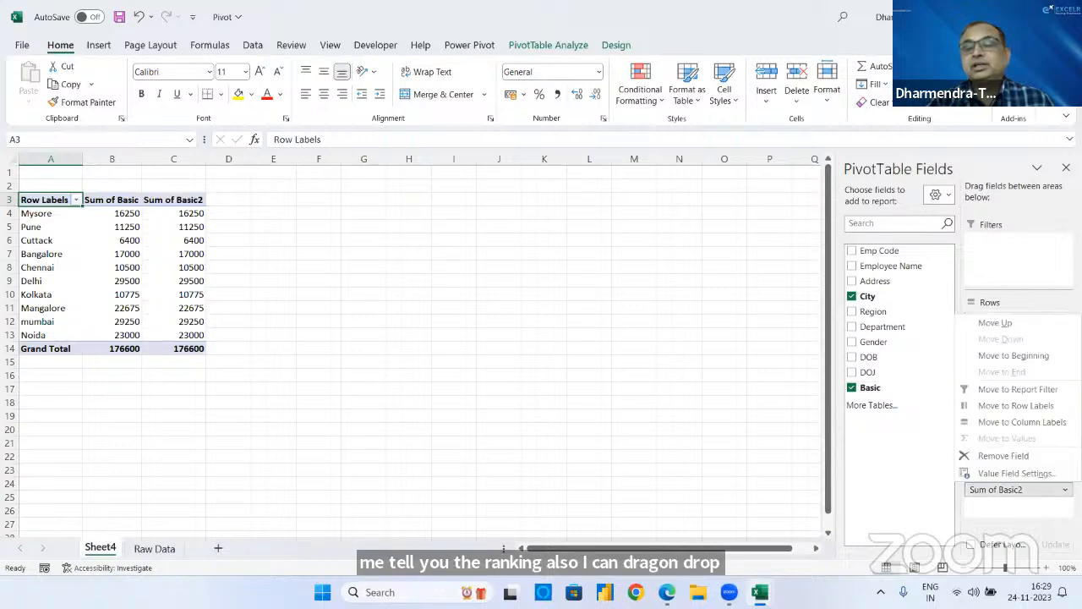
{"action": "left_click", "coordinate": [1020, 469]}
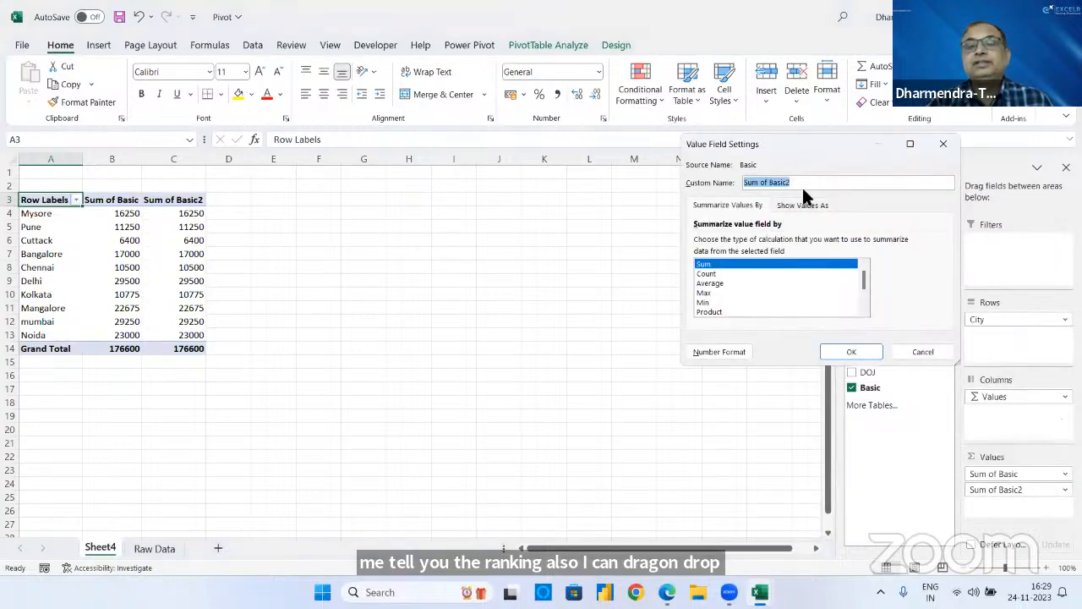
{"action": "type", "text": "Rank"}
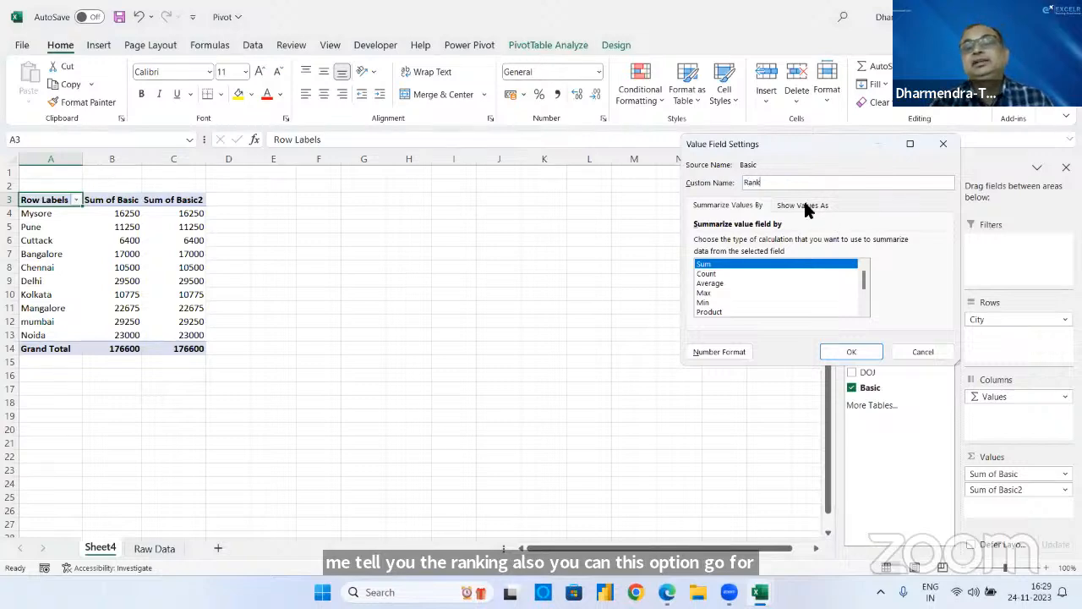
- Show the Rank value field as Rank Smallest to Largest with City as the base field
{"action": "left_click", "coordinate": [805, 205]}
{"action": "left_click", "coordinate": [941, 241]}
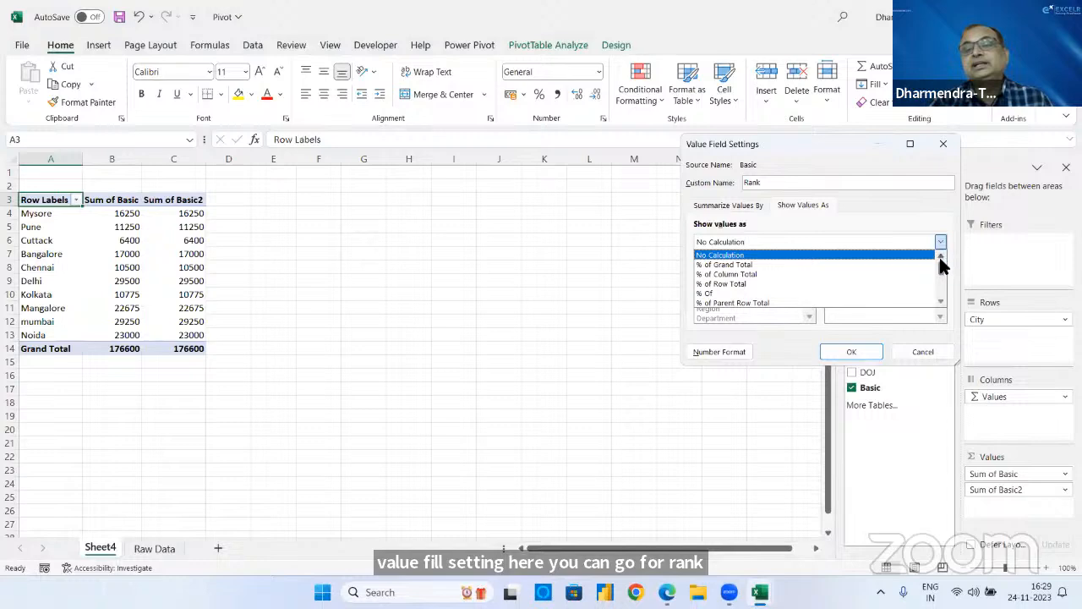
{"action": "left_click_drag", "start_coordinate": [940, 260], "coordinate": [940, 311]}
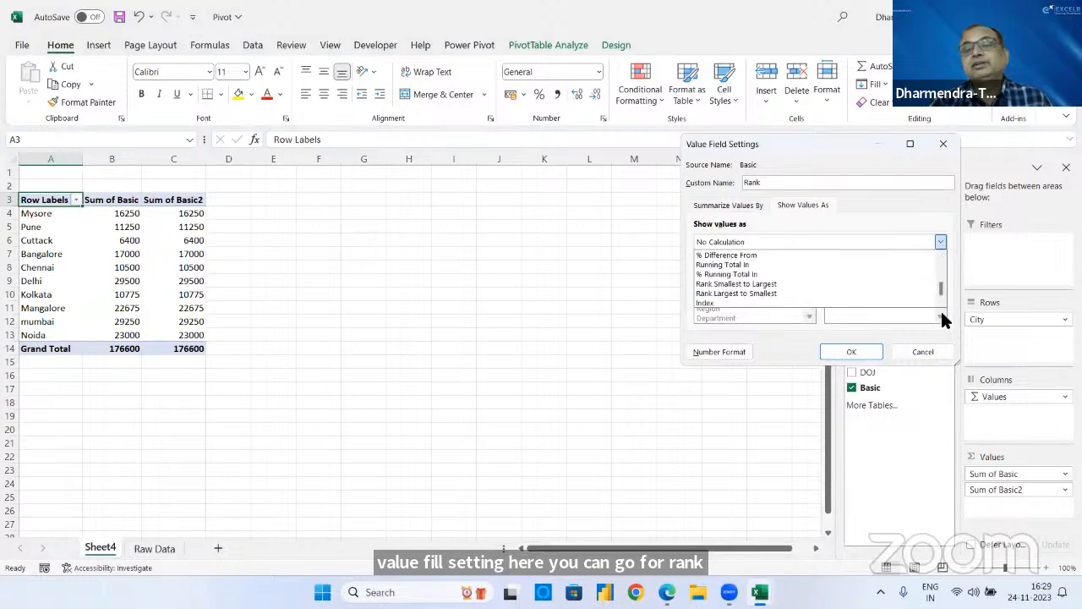
{"action": "left_click", "coordinate": [744, 284]}
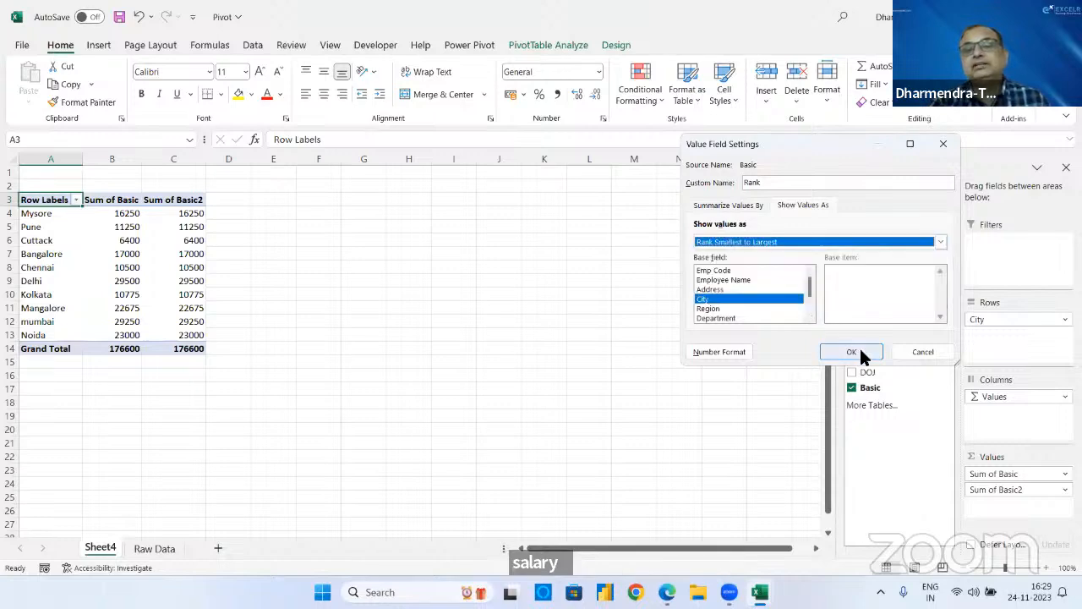
{"action": "left_click", "coordinate": [851, 352]}
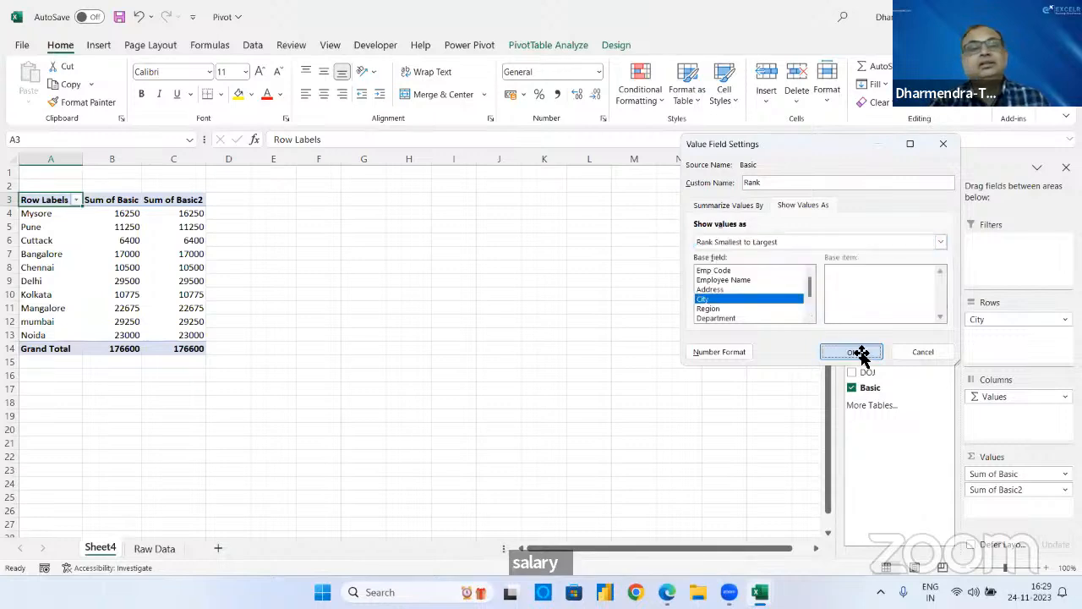
- Try to sort the PivotTable in ascending order by the Sum of Basic and Rank columns, and undo the attempts
{"action": "left_click", "coordinate": [121, 203]}
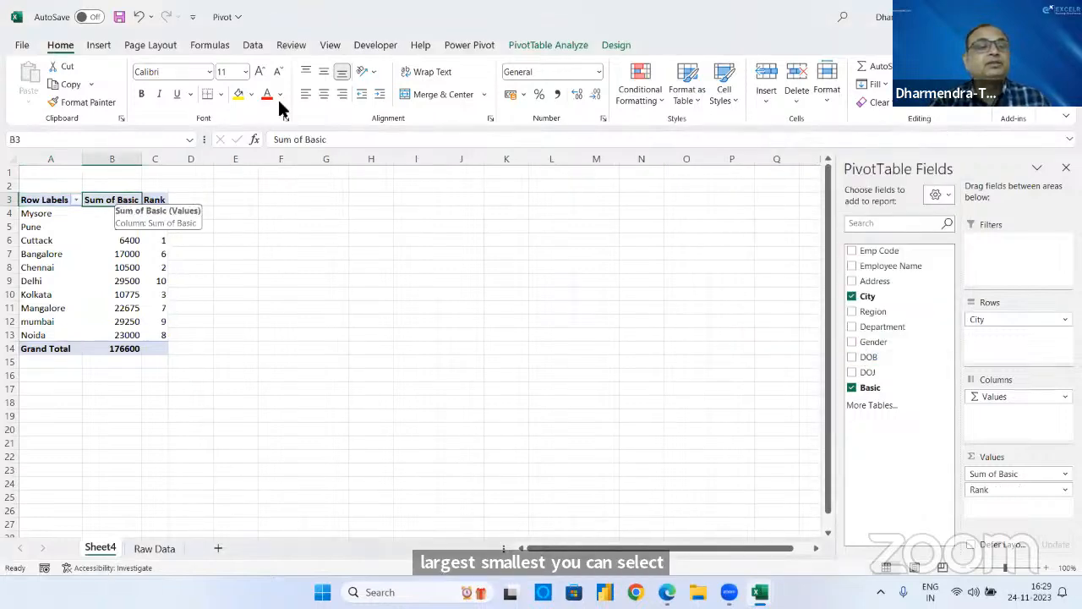
{"action": "left_click", "coordinate": [256, 49]}
{"action": "left_click", "coordinate": [400, 71]}
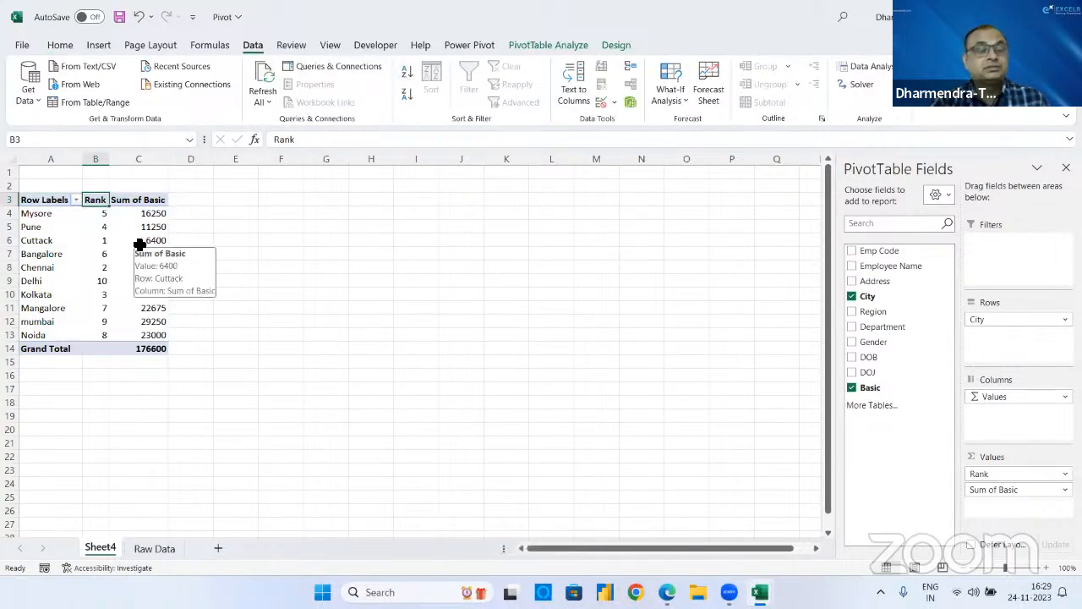
{"action": "key", "text": "ctrl+z"}
{"action": "left_click", "coordinate": [165, 204]}
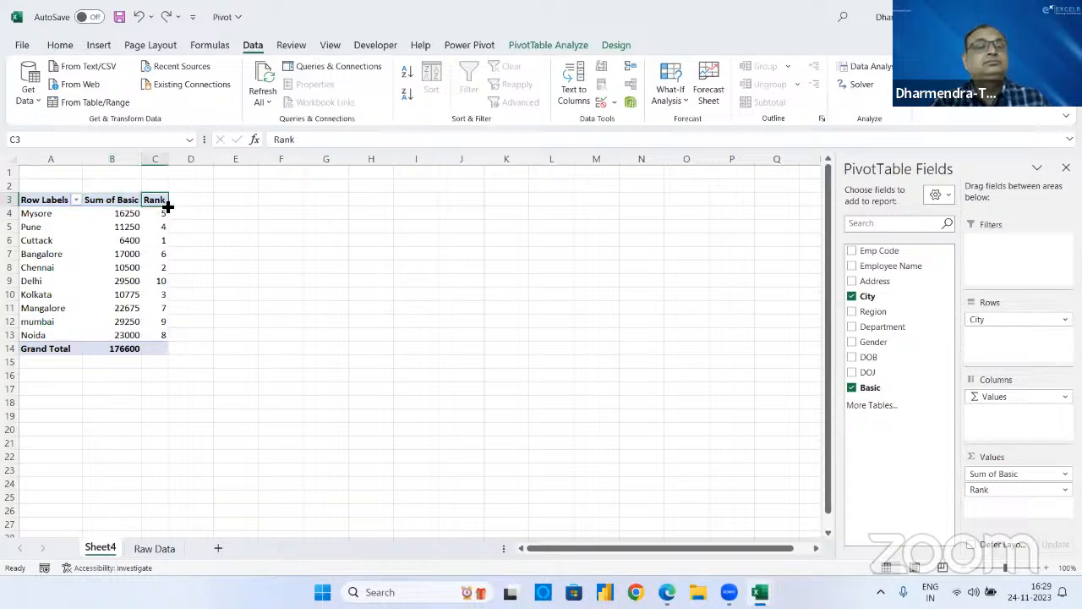
{"action": "left_click", "coordinate": [405, 80]}
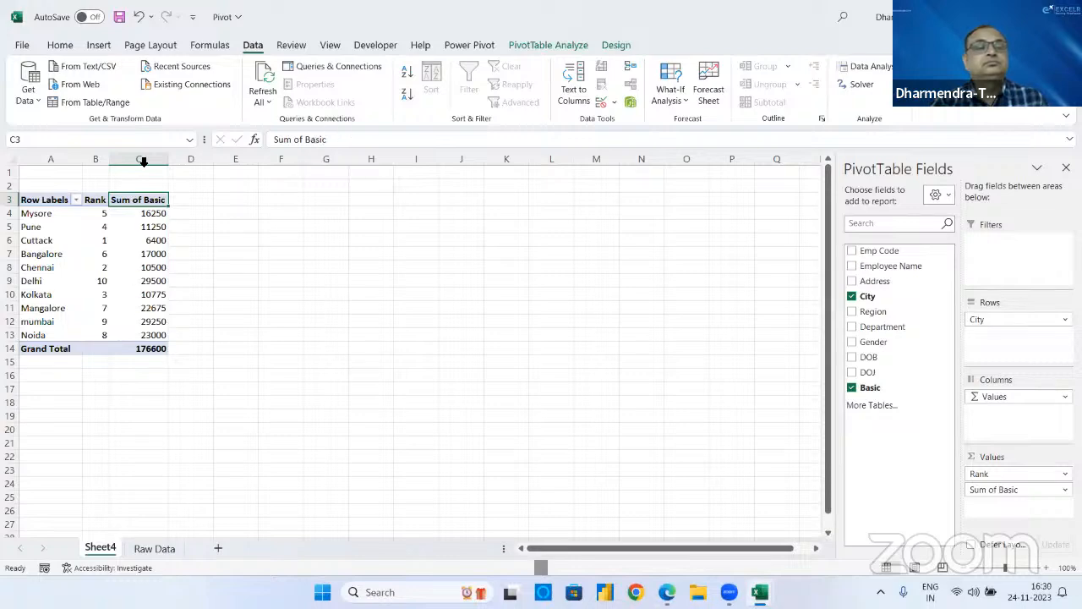
{"action": "left_click", "coordinate": [95, 200]}
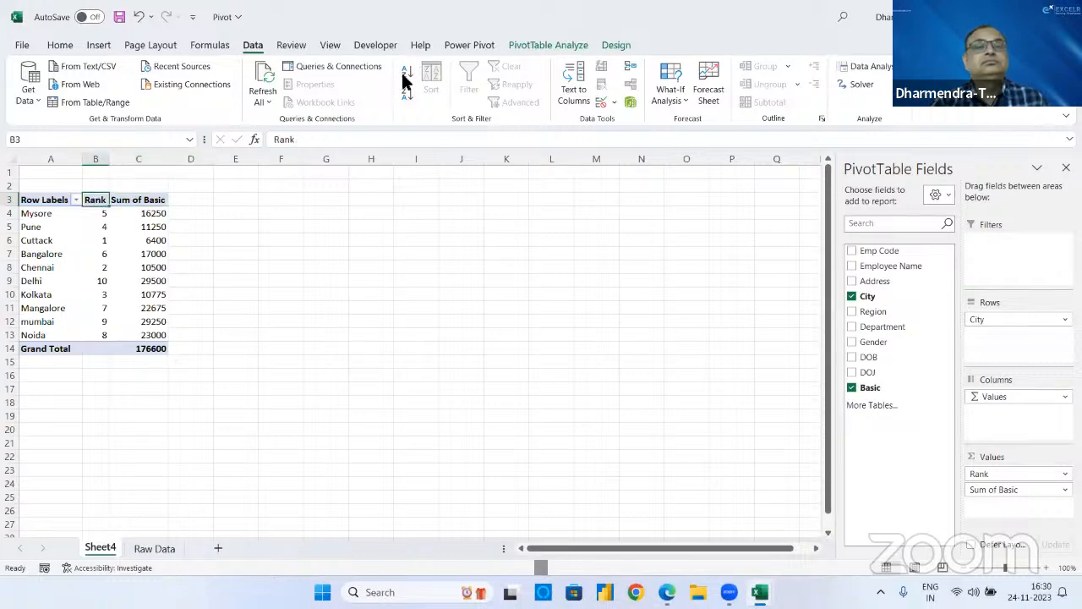
{"action": "left_click", "coordinate": [404, 78]}
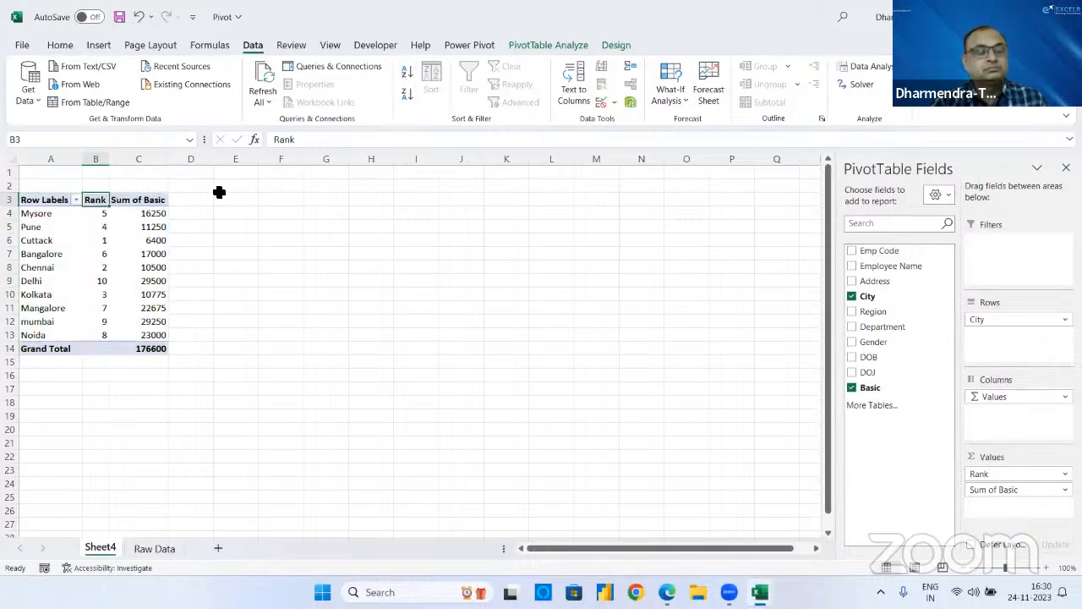
{"action": "key", "text": "ctrl+z"}
{"action": "key", "text": "ctrl+z"}
{"action": "key", "text": "ctrl+z"}
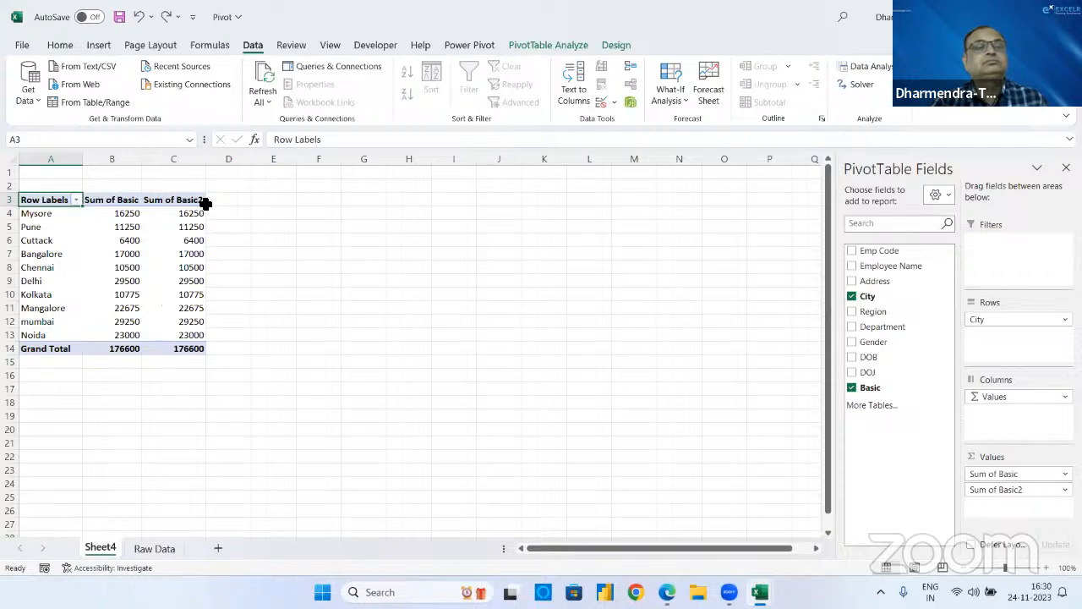
{"action": "key", "text": "ctrl+y"}
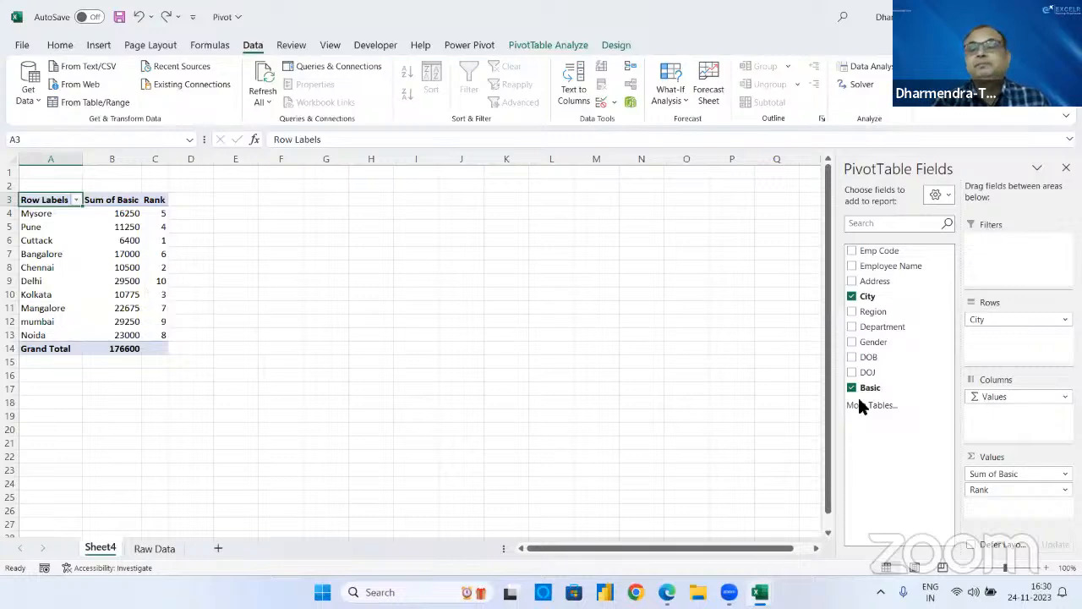
- Remove the Rank values and the City rows from the PivotTable and add Department to the rows
{"action": "left_click_drag", "start_coordinate": [989, 492], "coordinate": [618, 381]}
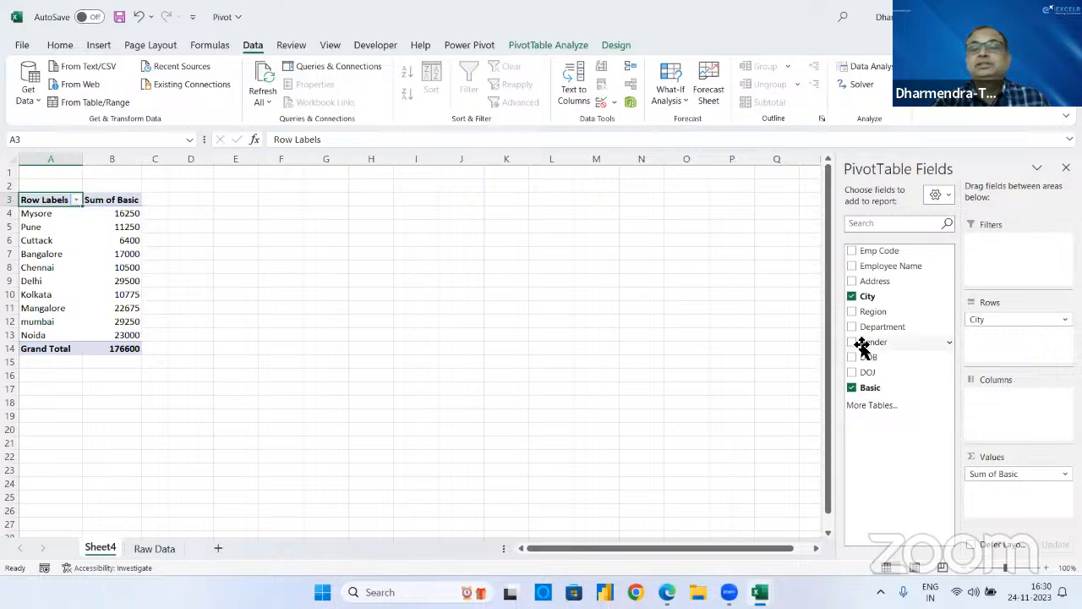
{"action": "left_click", "coordinate": [851, 296]}
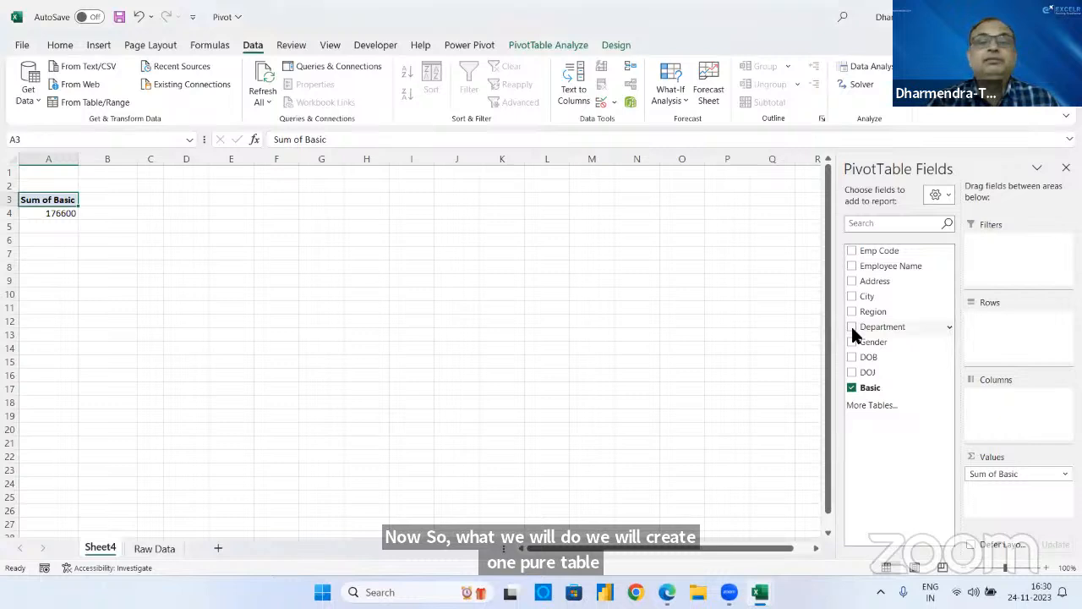
{"action": "left_click", "coordinate": [852, 327]}
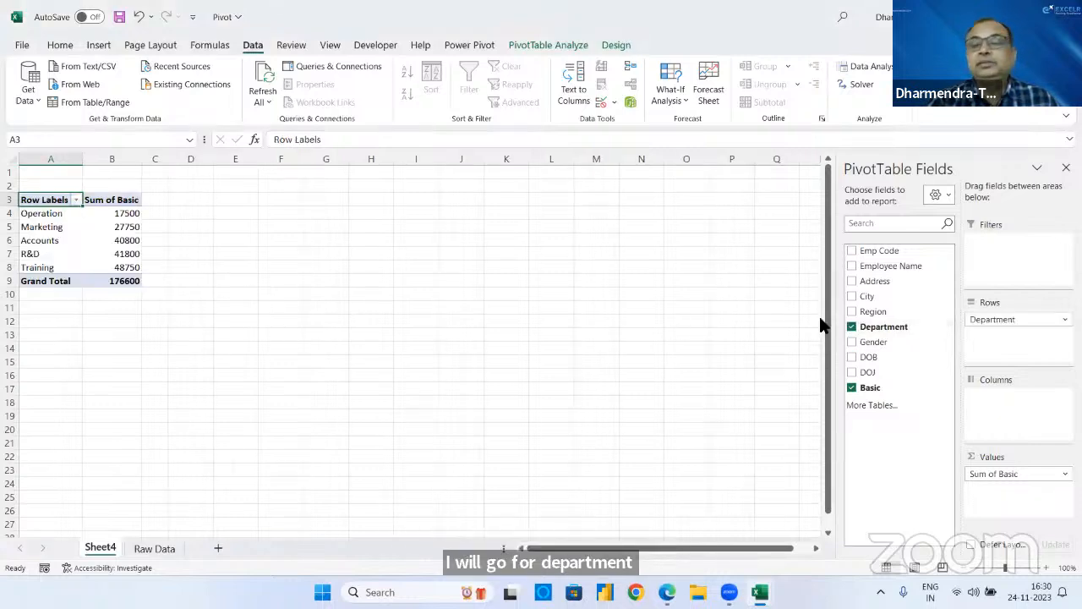
- Add Region and City to the PivotTable rows and move Department to the columns
{"action": "left_click", "coordinate": [851, 312]}
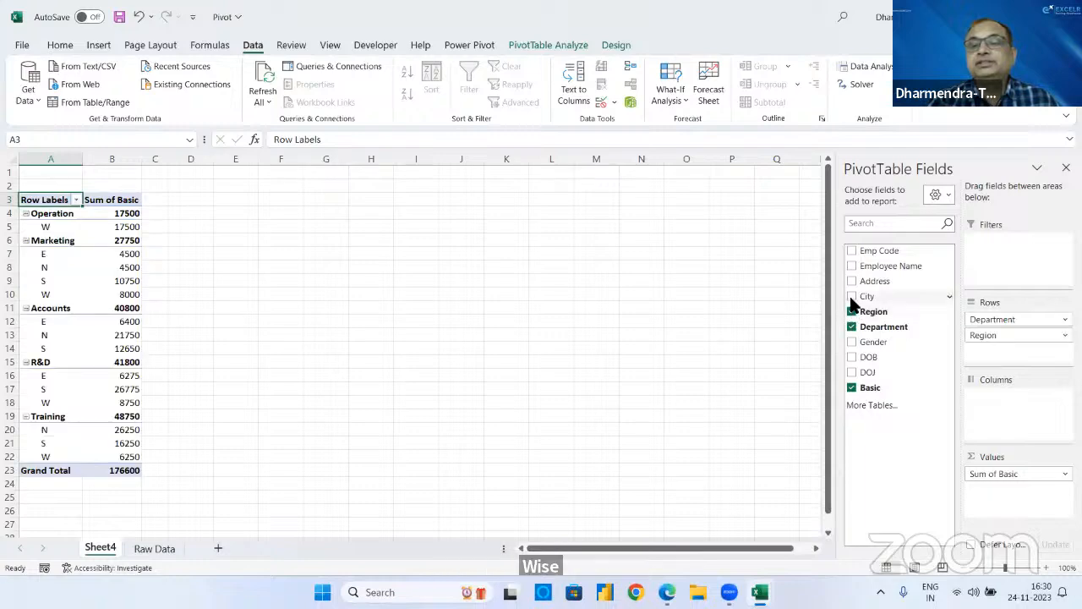
{"action": "left_click", "coordinate": [851, 297]}
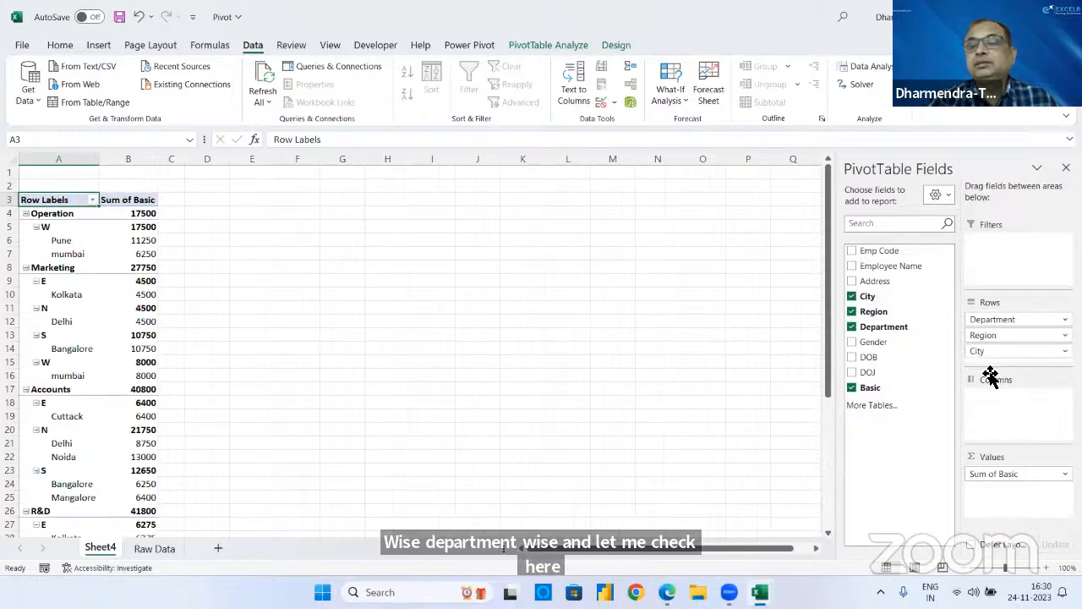
{"action": "left_click_drag", "start_coordinate": [990, 376], "coordinate": [1006, 394]}
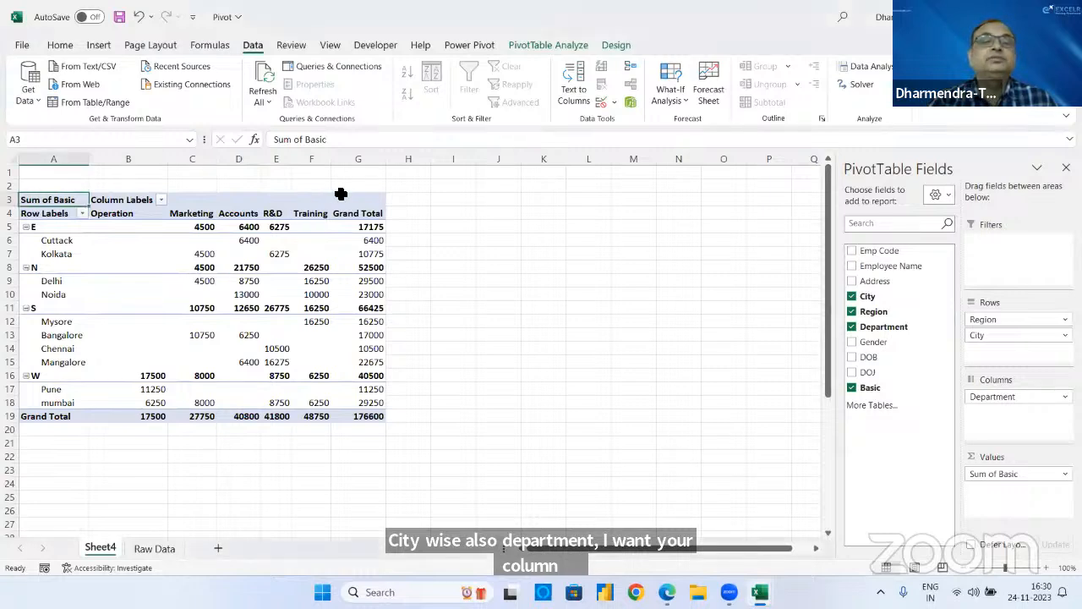
- Examine the design and analysis options available for the PivotTable, and widen column A slightly
{"action": "left_click", "coordinate": [218, 255]}
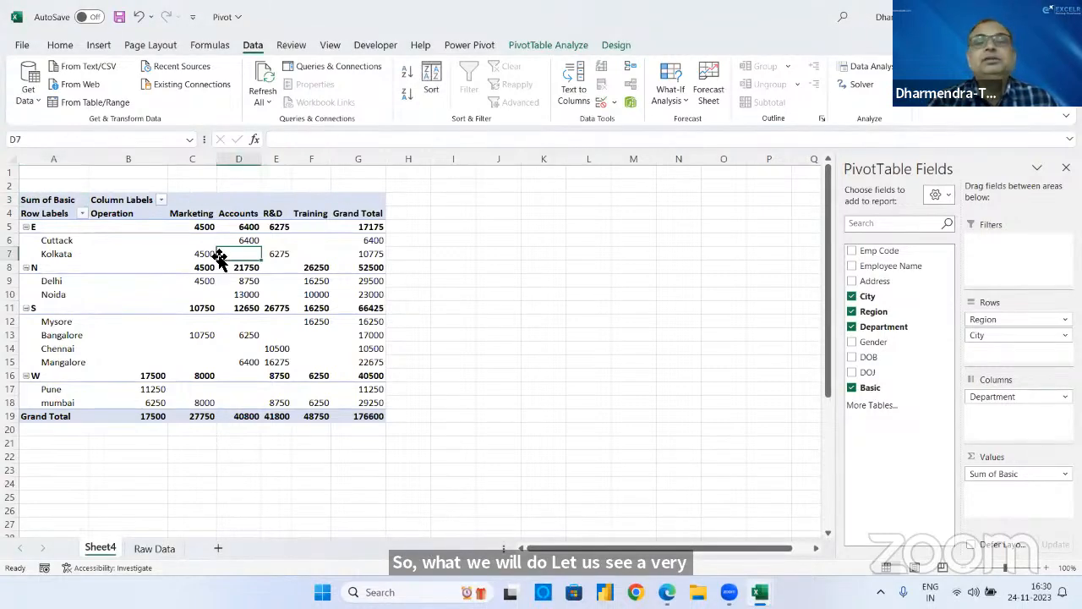
{"action": "left_click", "coordinate": [617, 45]}
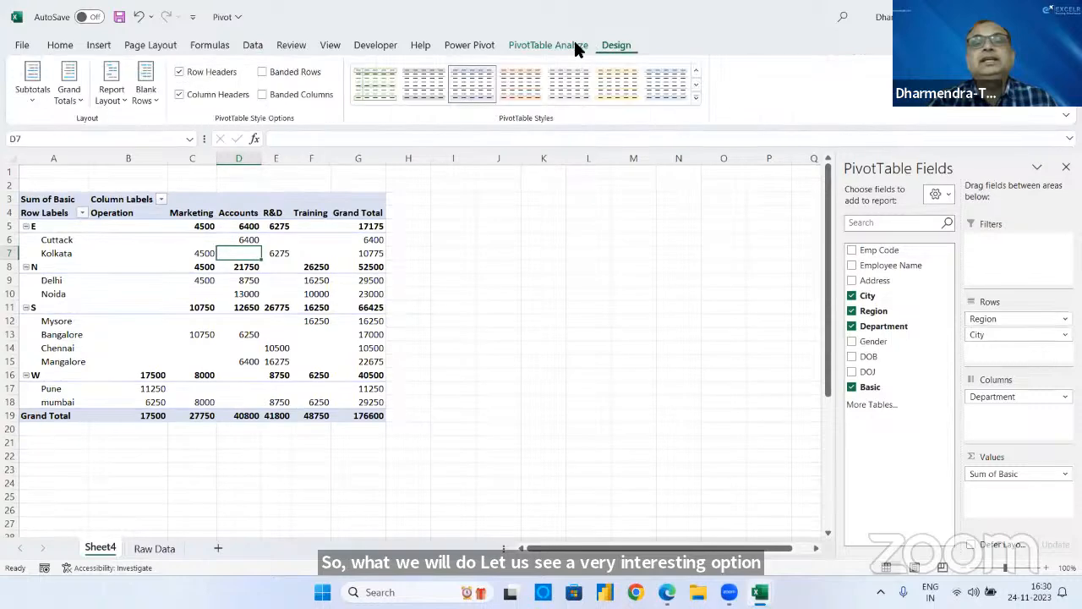
{"action": "left_click", "coordinate": [568, 46]}
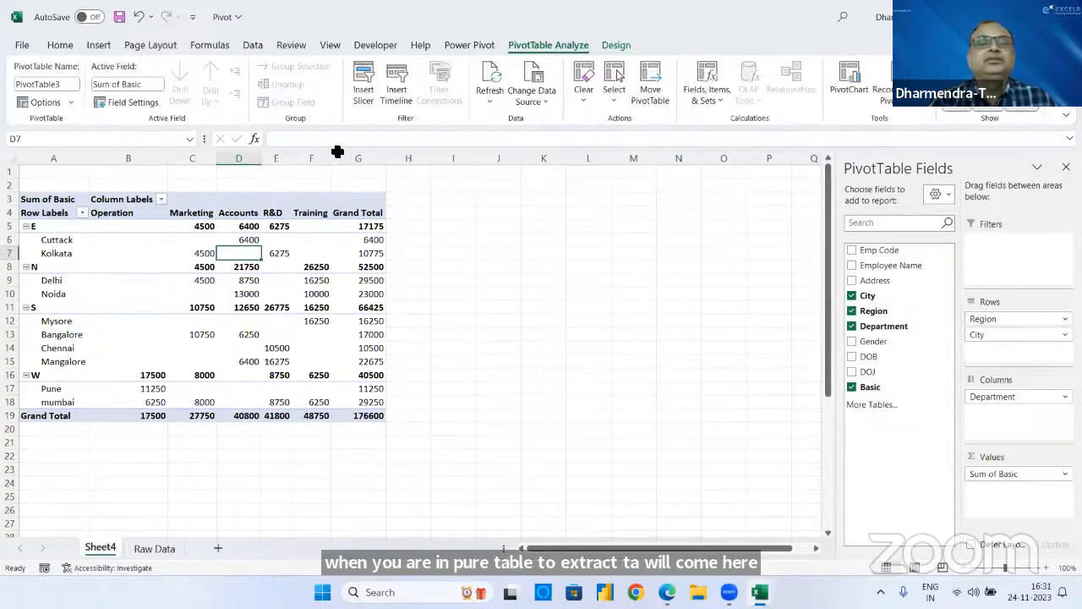
{"action": "left_click", "coordinate": [215, 226]}
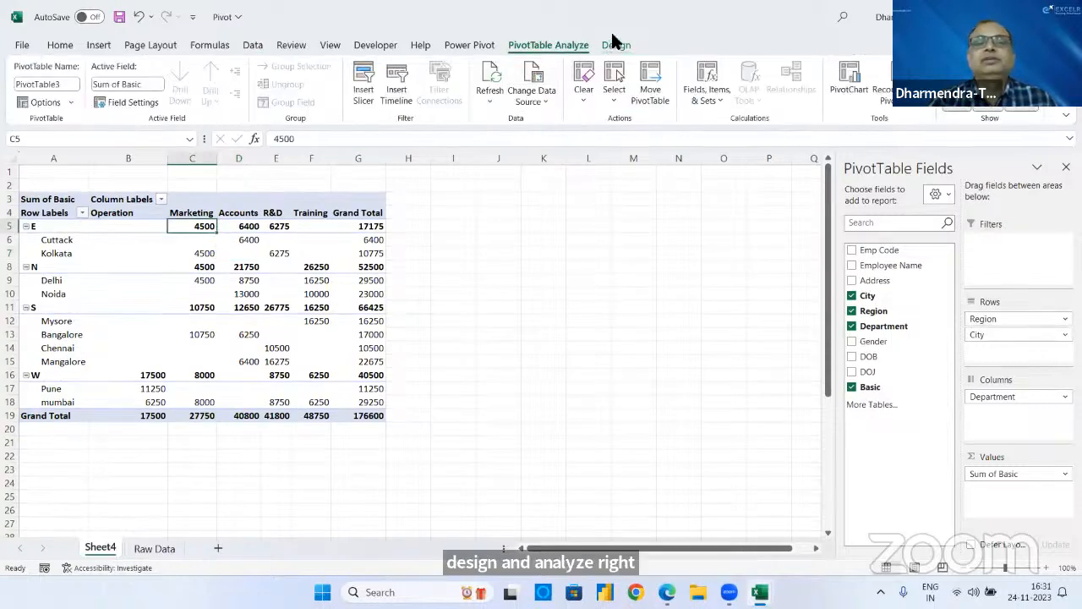
{"action": "left_click", "coordinate": [615, 44]}
{"action": "left_click", "coordinate": [560, 45]}
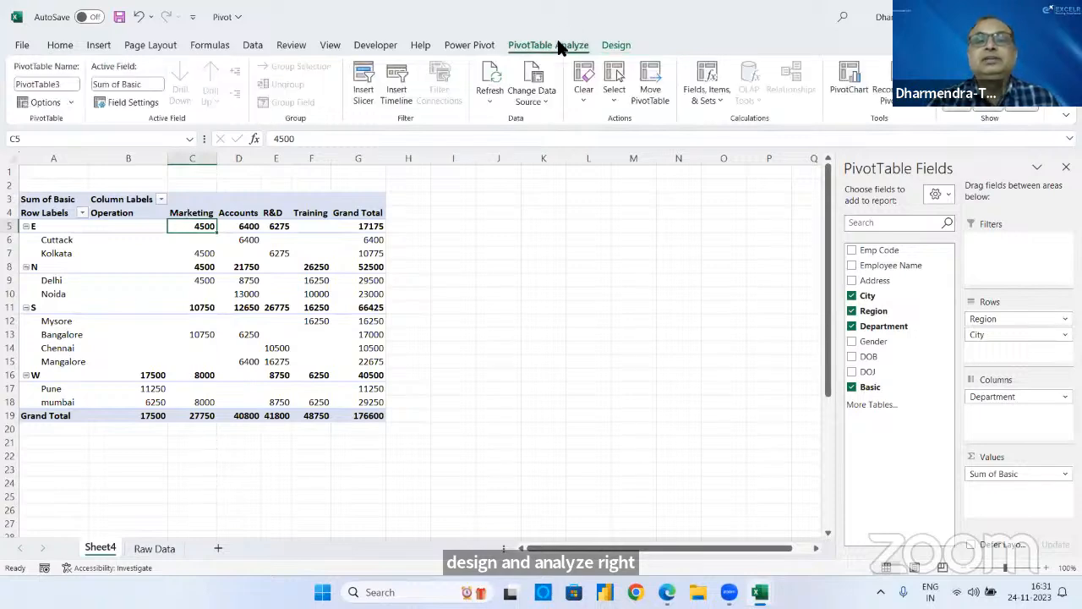
{"action": "left_click", "coordinate": [618, 49]}
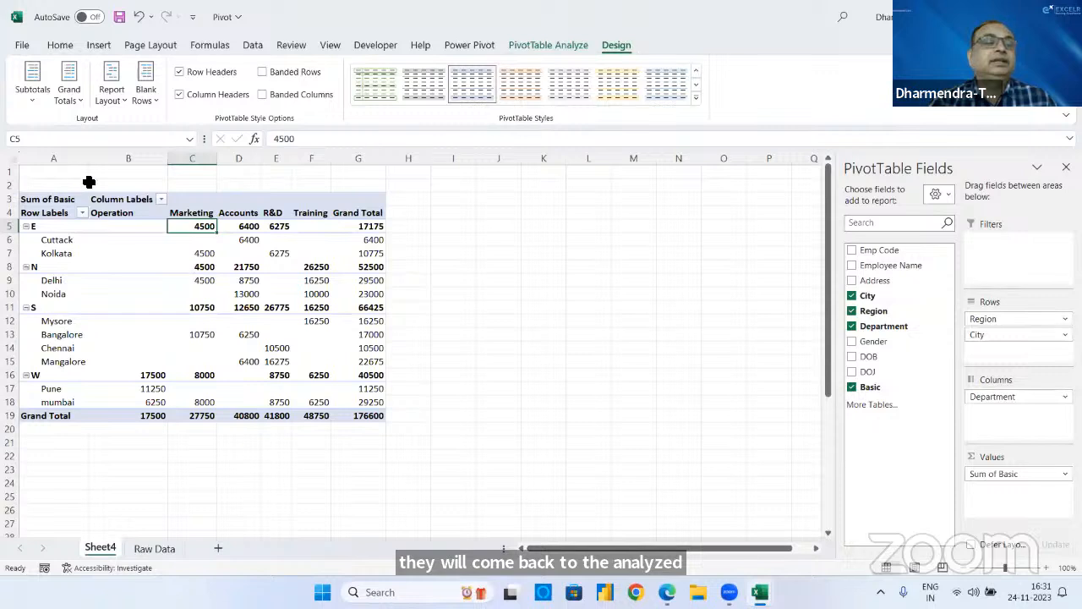
{"action": "left_click_drag", "start_coordinate": [89, 160], "coordinate": [104, 167]}
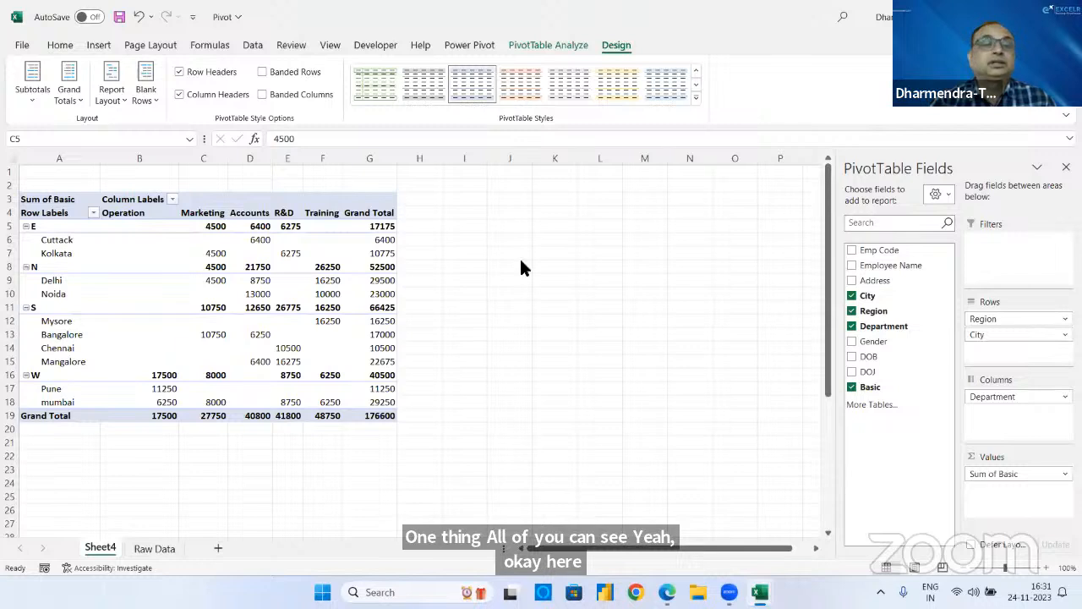
- Remove Region and City from the PivotTable and move Department from the columns back to the rows
{"action": "left_click", "coordinate": [851, 311]}
{"action": "left_click", "coordinate": [852, 296]}
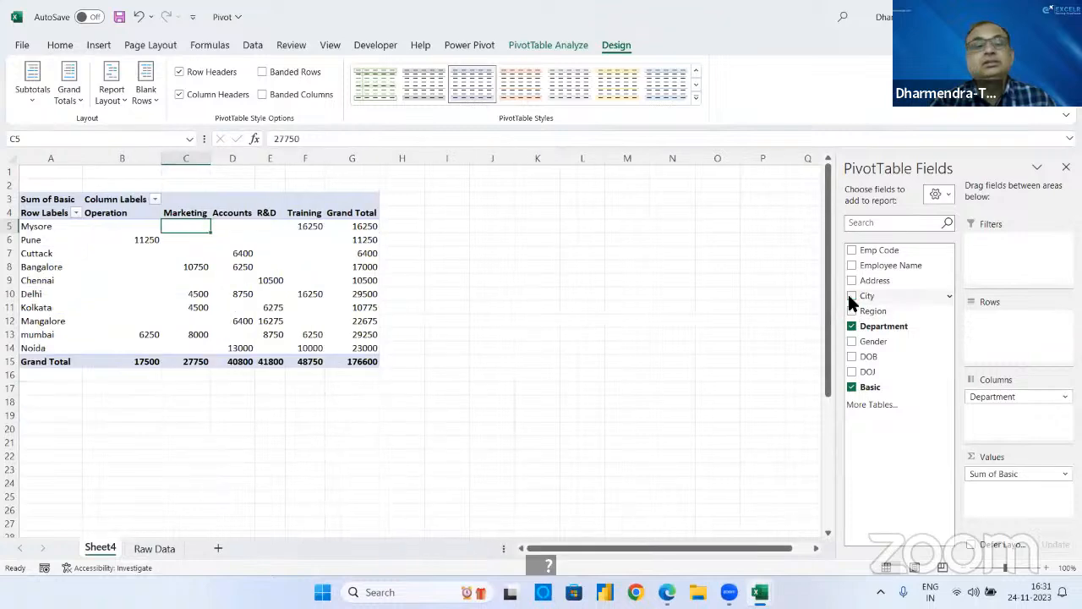
{"action": "left_click_drag", "start_coordinate": [1002, 396], "coordinate": [988, 339]}
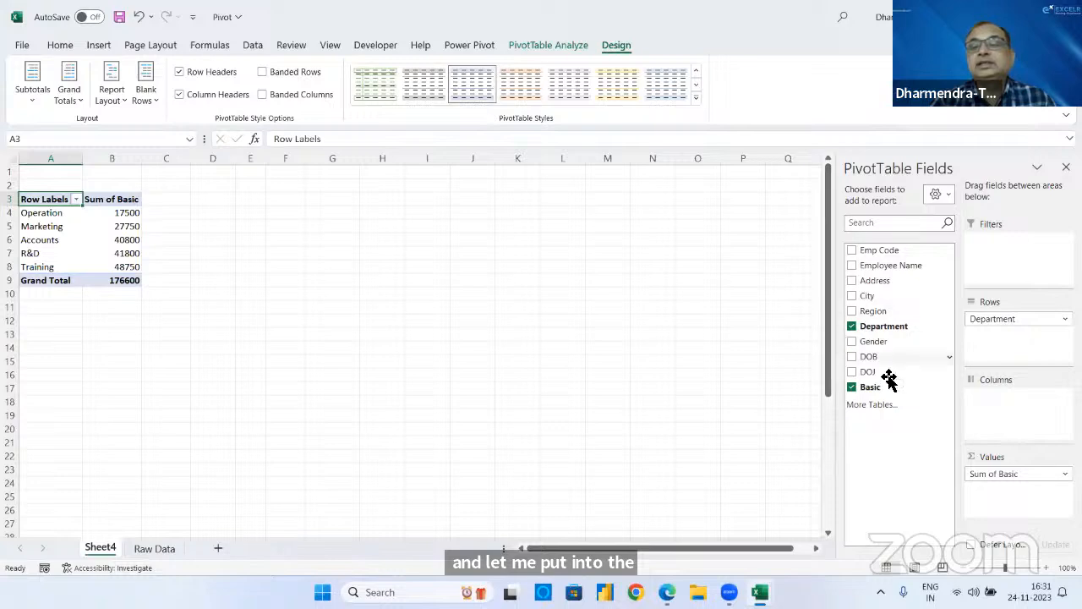
- Add Basic to the values a second time, named Rank and shown as Rank Largest to Smallest by Department
{"action": "left_click_drag", "start_coordinate": [871, 386], "coordinate": [1014, 502]}
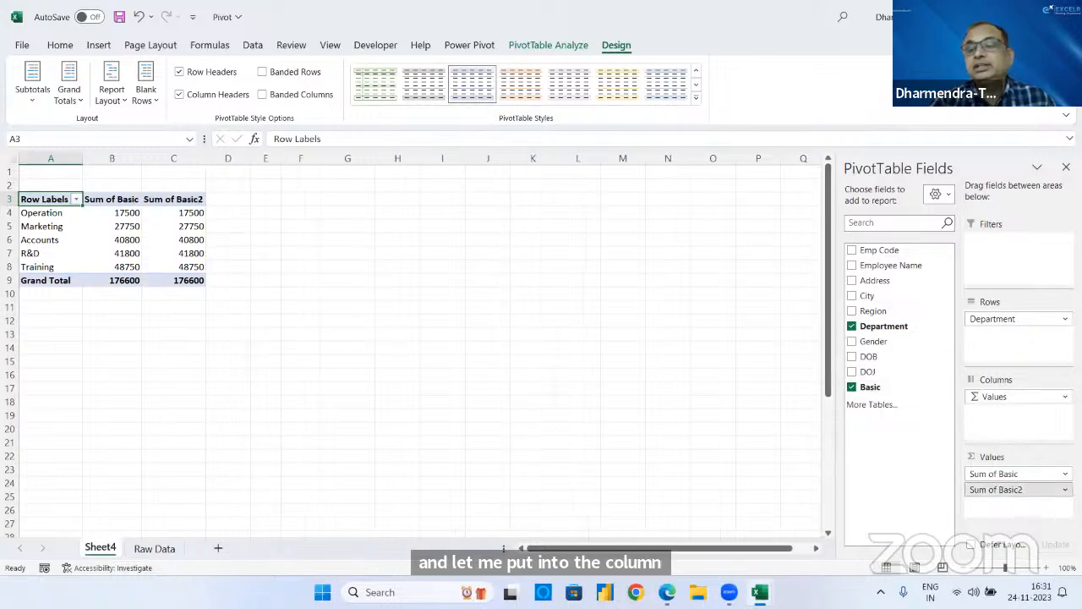
{"action": "left_click", "coordinate": [1014, 490]}
{"action": "left_click", "coordinate": [1017, 471]}
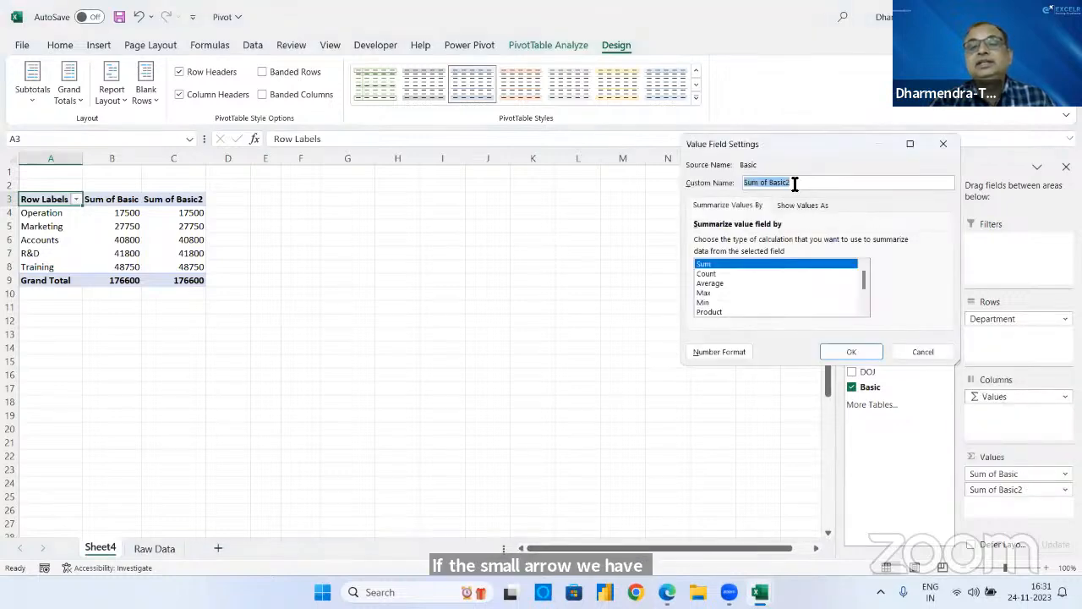
{"action": "type", "text": "Rank"}
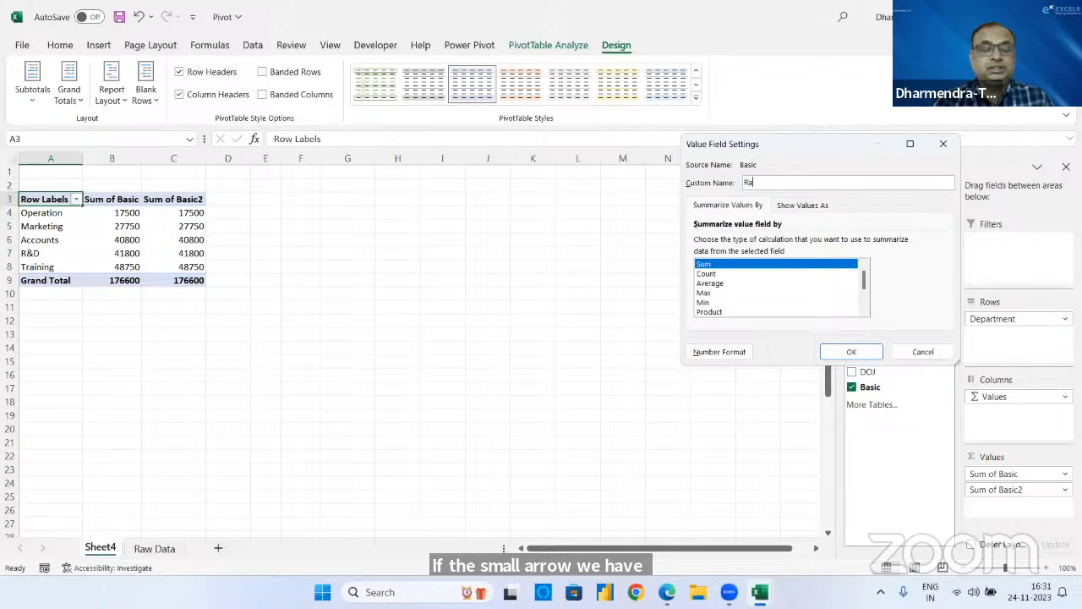
{"action": "left_click", "coordinate": [812, 206]}
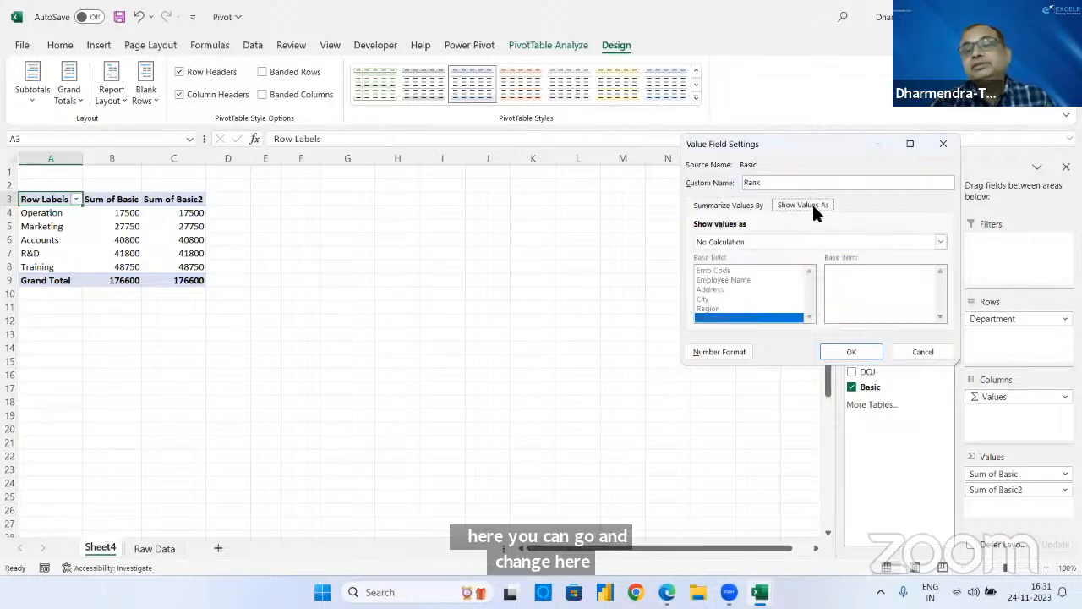
{"action": "left_click", "coordinate": [940, 241]}
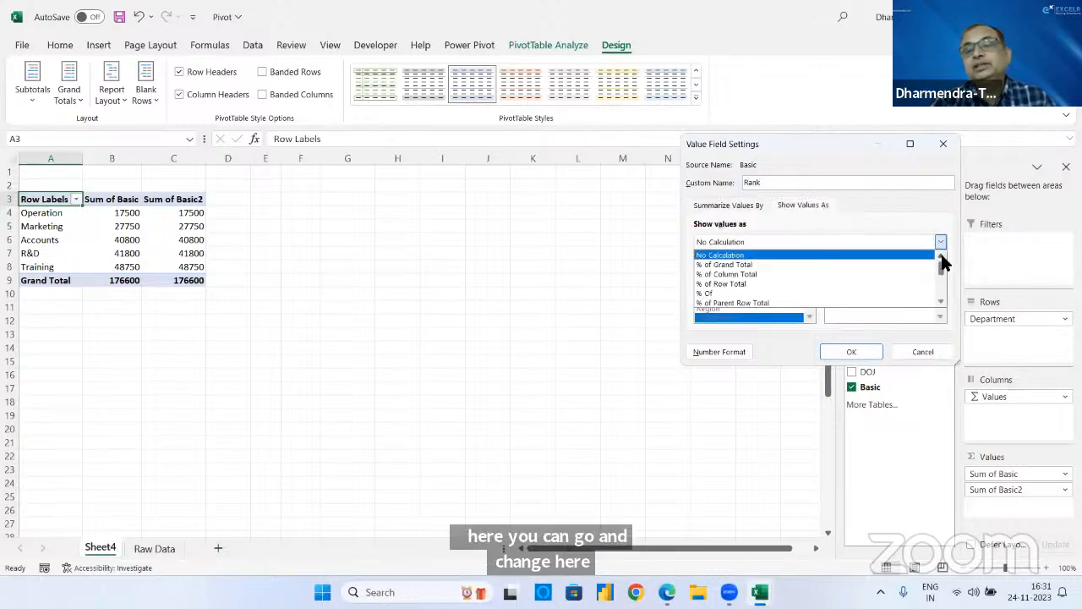
{"action": "left_click_drag", "start_coordinate": [944, 269], "coordinate": [941, 302]}
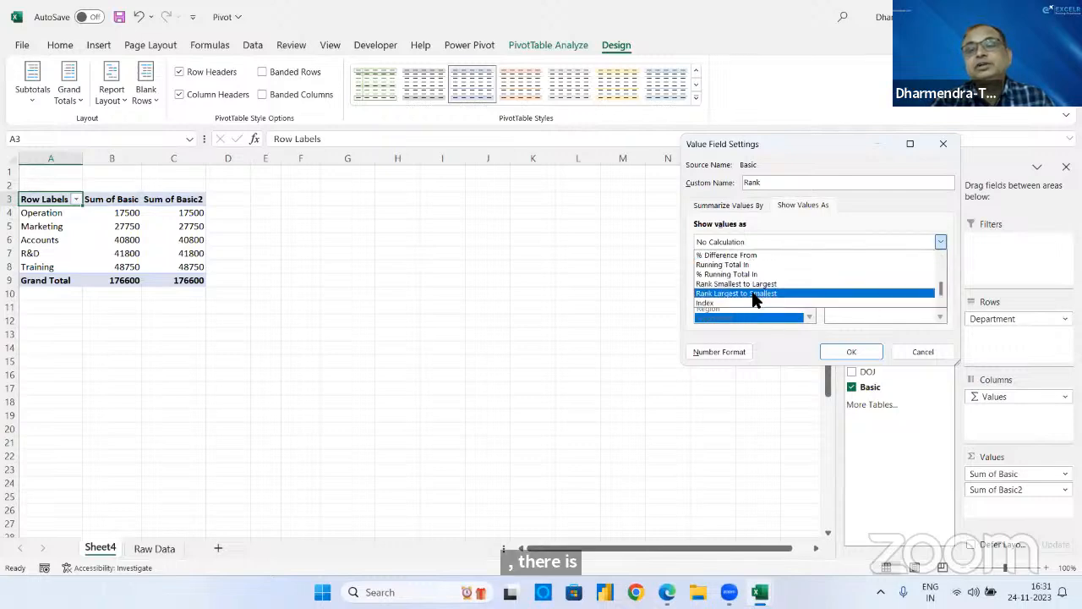
{"action": "left_click", "coordinate": [751, 292]}
{"action": "left_click", "coordinate": [863, 352]}
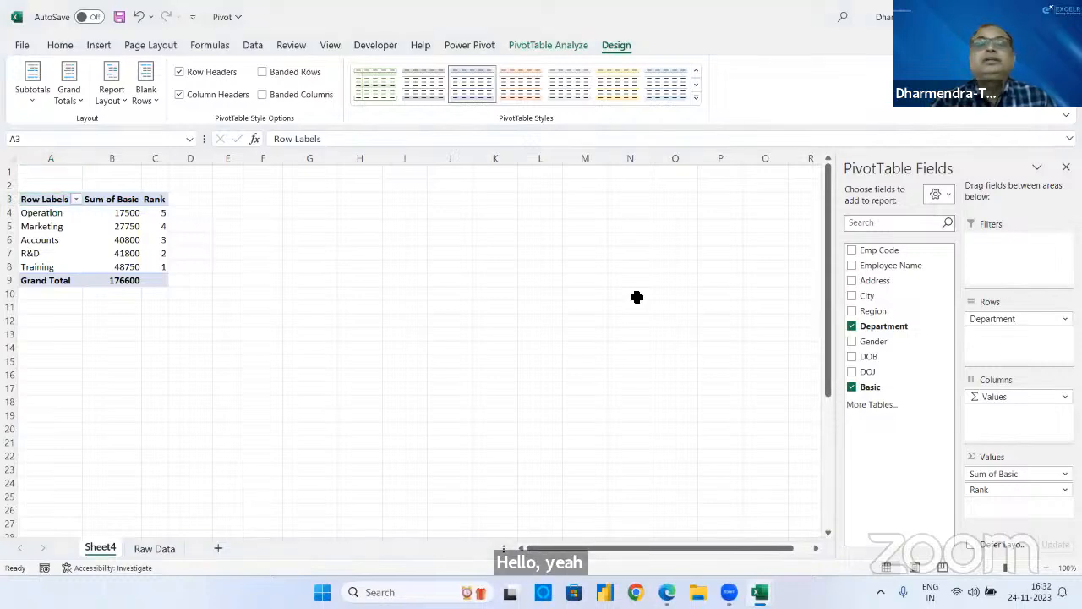
- Remove the Rank values from the PivotTable
{"action": "left_click", "coordinate": [1001, 493]}
{"action": "left_click_drag", "start_coordinate": [991, 492], "coordinate": [718, 457]}
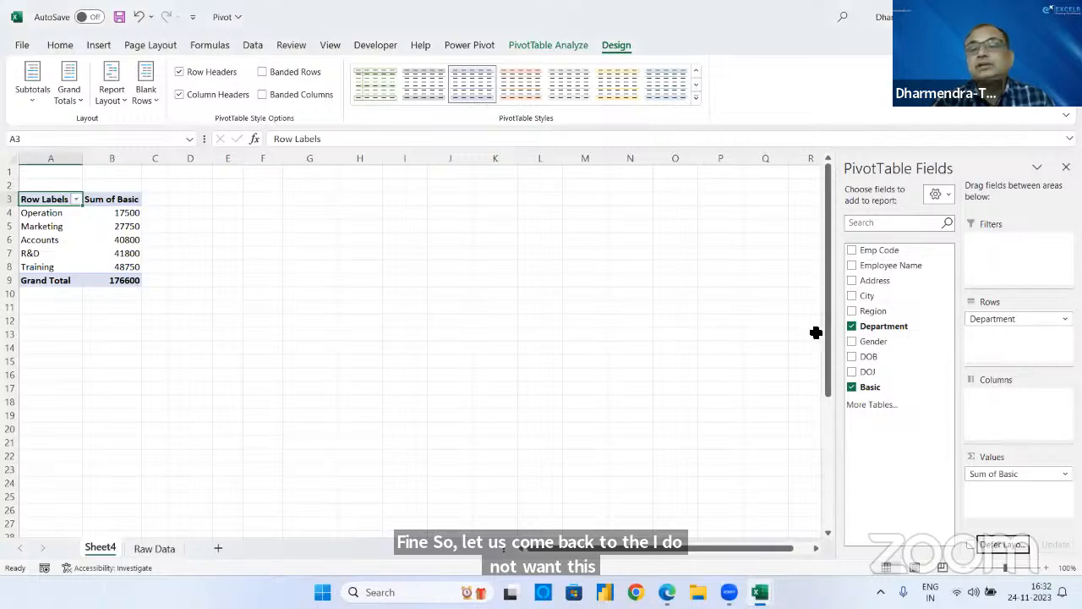
- Move Department to the PivotTable columns and add Region and City to the rows
{"action": "left_click_drag", "start_coordinate": [985, 319], "coordinate": [991, 383]}
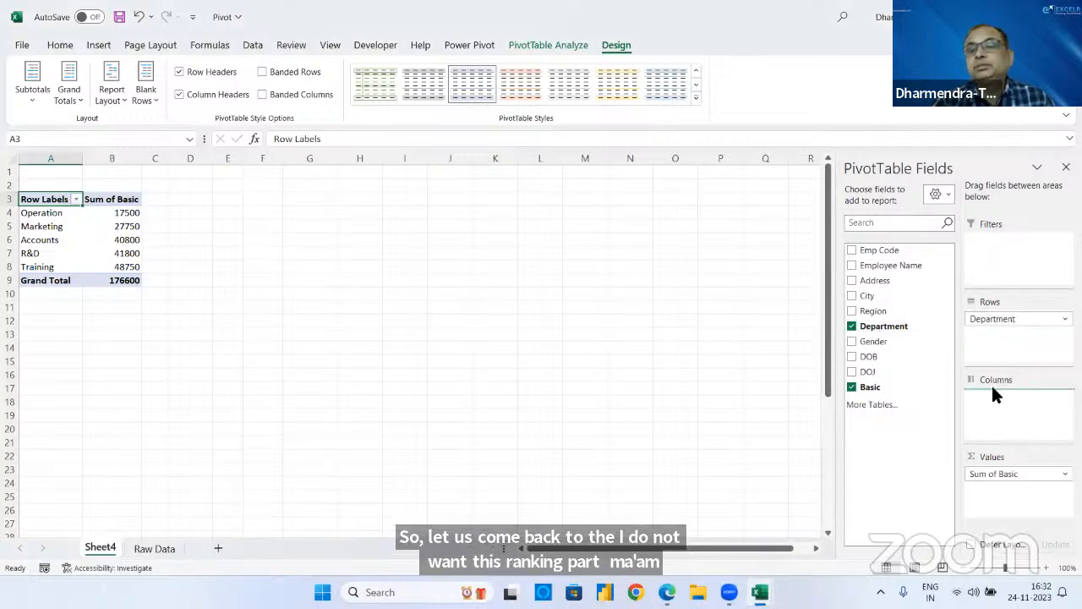
{"action": "left_click", "coordinate": [851, 307]}
{"action": "left_click", "coordinate": [852, 296]}
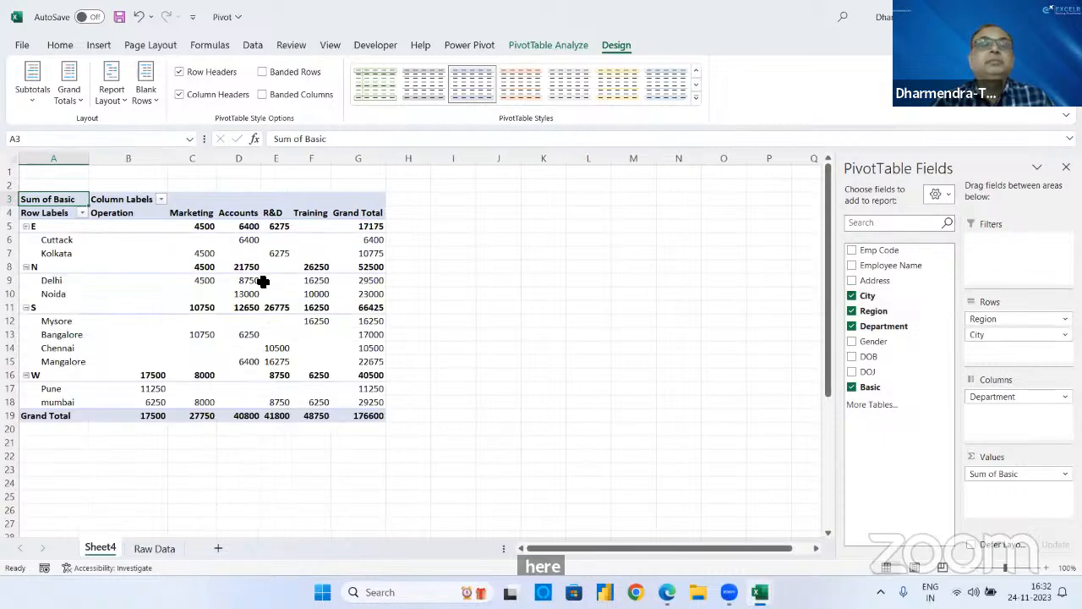
- Widen column A of the PivotTable and highlight its row labels
{"action": "mouse_move", "coordinate": [229, 264]}
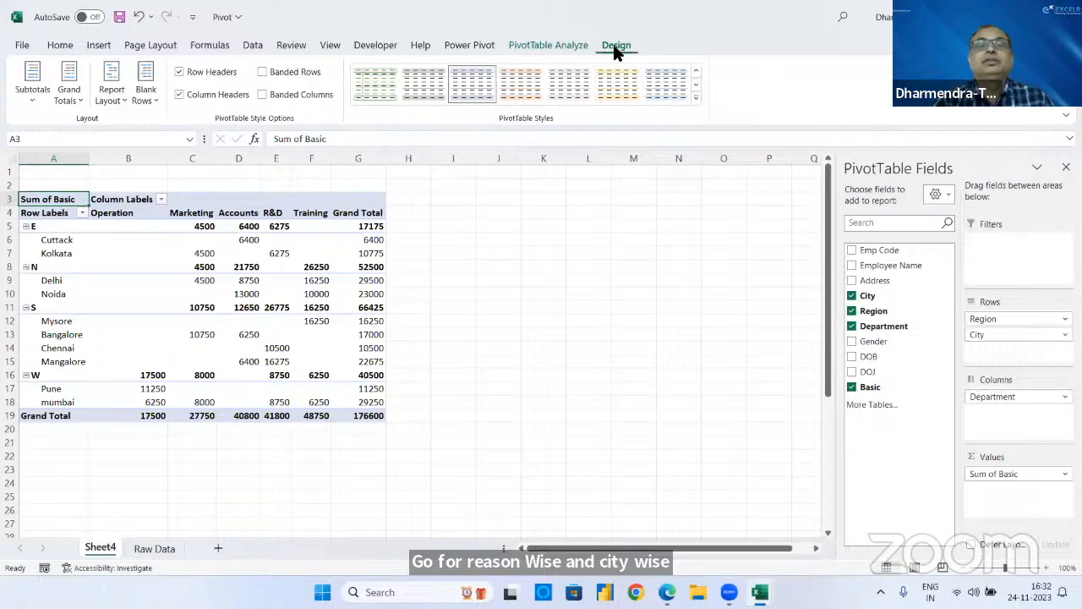
{"action": "left_click_drag", "start_coordinate": [89, 159], "coordinate": [136, 177]}
{"action": "left_click", "coordinate": [89, 158]}
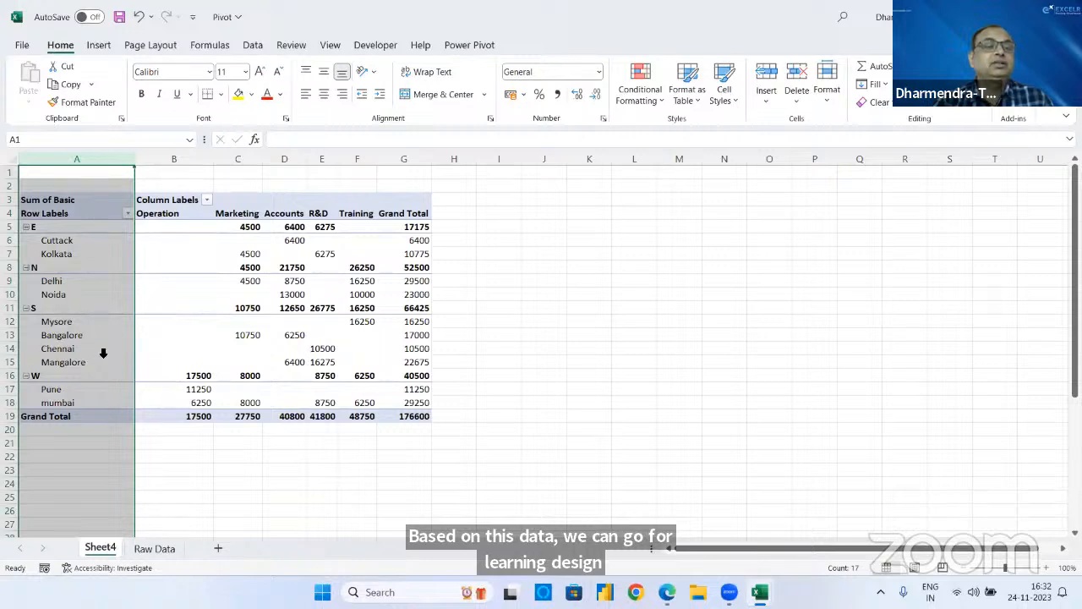
{"action": "left_click", "coordinate": [48, 228]}
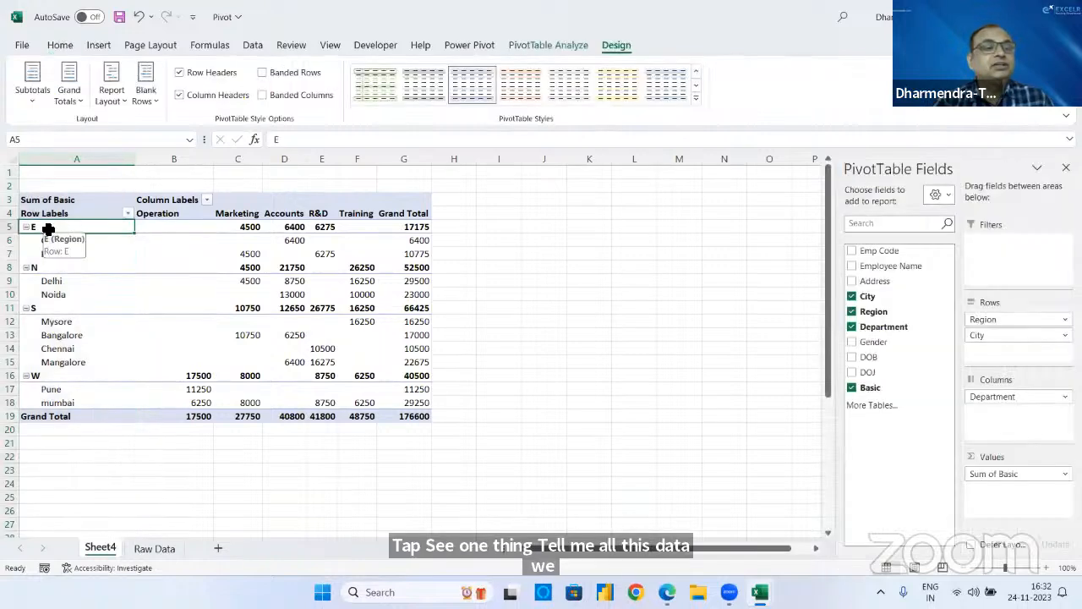
{"action": "left_click", "coordinate": [85, 160]}
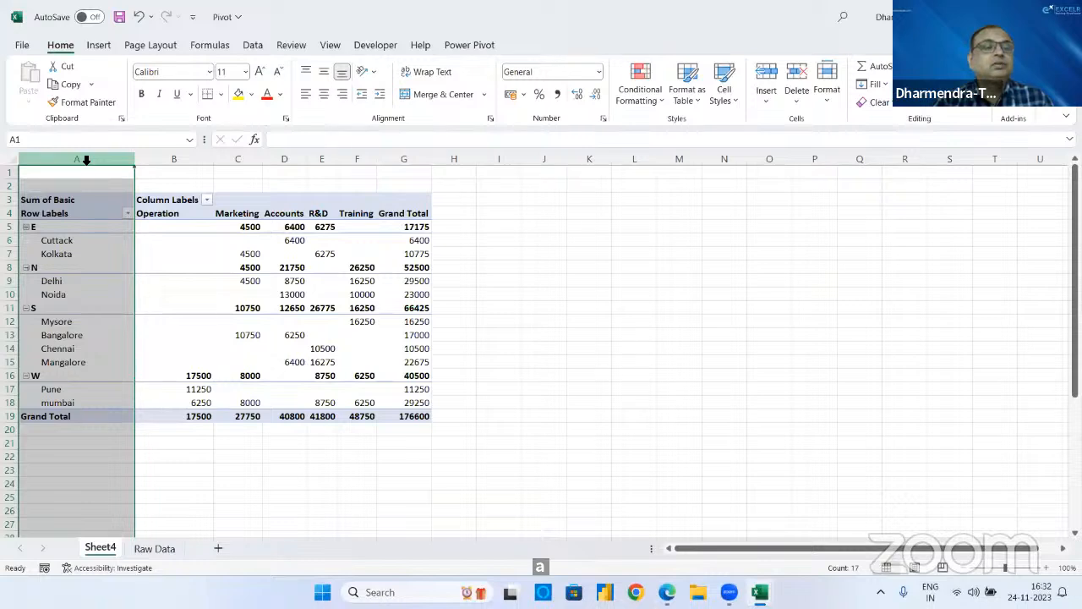
{"action": "left_click", "coordinate": [164, 238]}
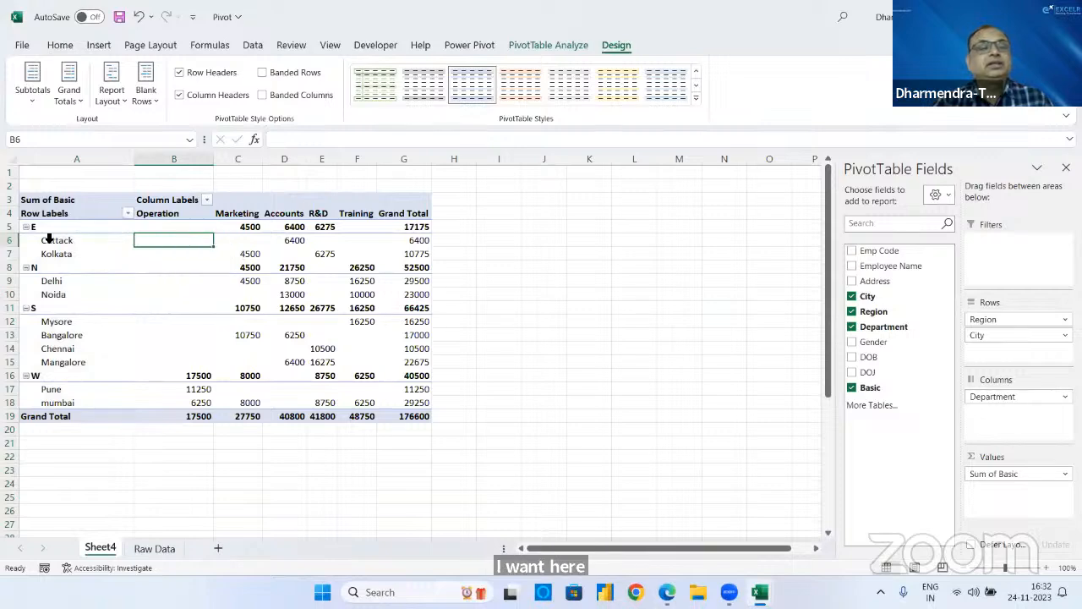
- Collapse the E, N, S and W region groups to hide their cities
{"action": "left_click", "coordinate": [25, 227]}
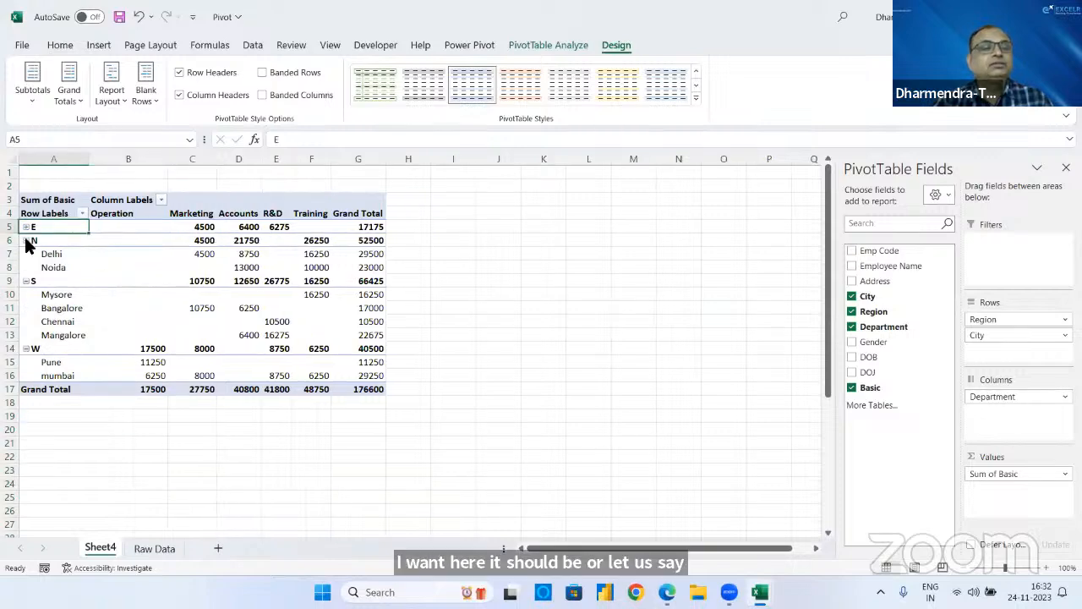
{"action": "left_click", "coordinate": [26, 240]}
{"action": "left_click", "coordinate": [25, 254]}
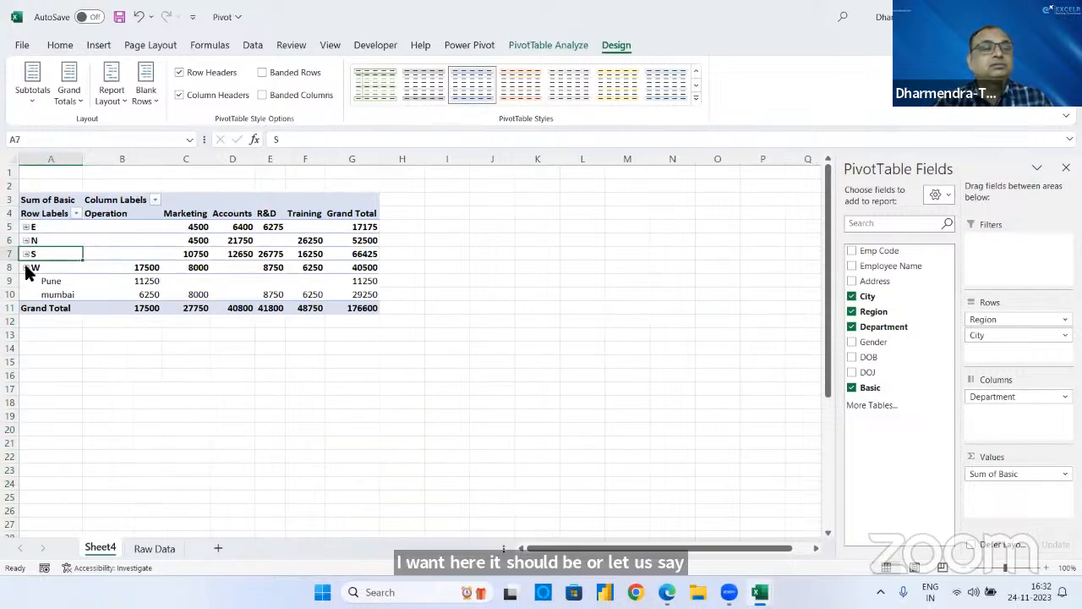
{"action": "left_click", "coordinate": [25, 267]}
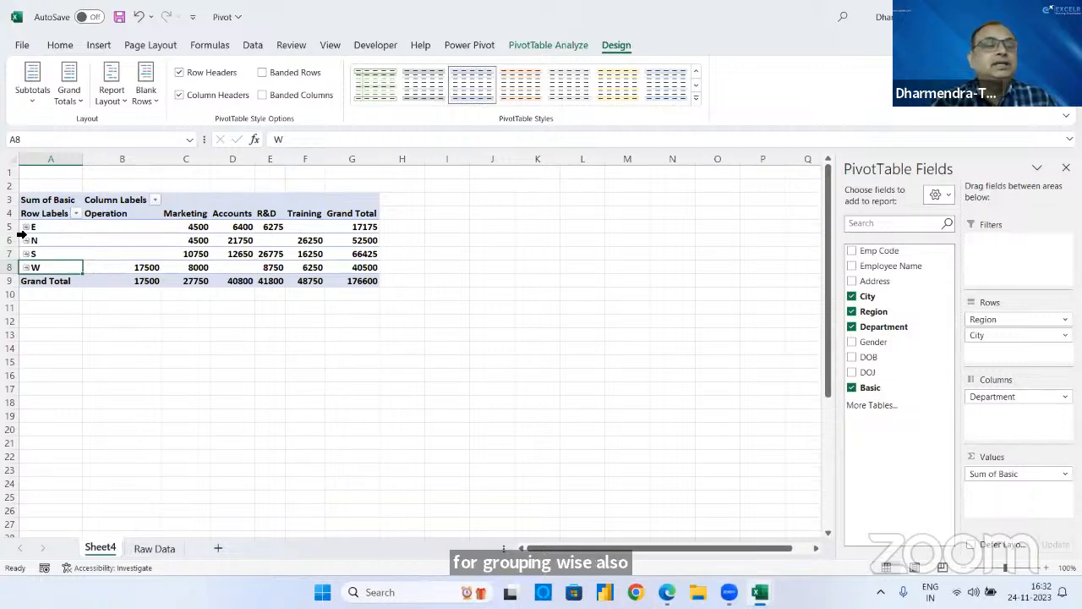
- Expand the E, N, S and W region groups to list their cities
{"action": "left_click", "coordinate": [25, 226]}
{"action": "left_click", "coordinate": [27, 269]}
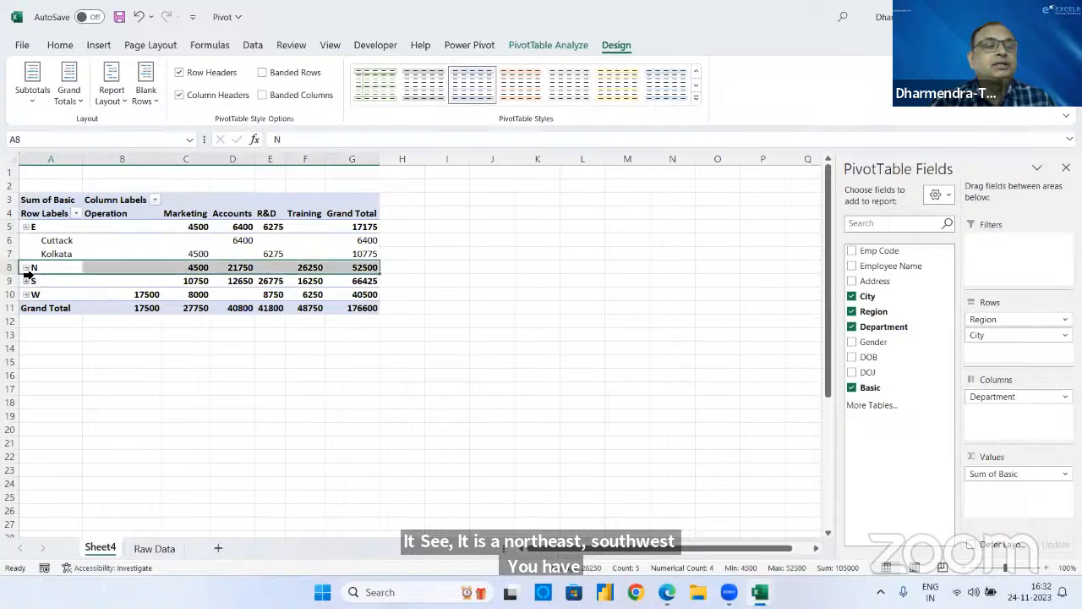
{"action": "left_click", "coordinate": [25, 267]}
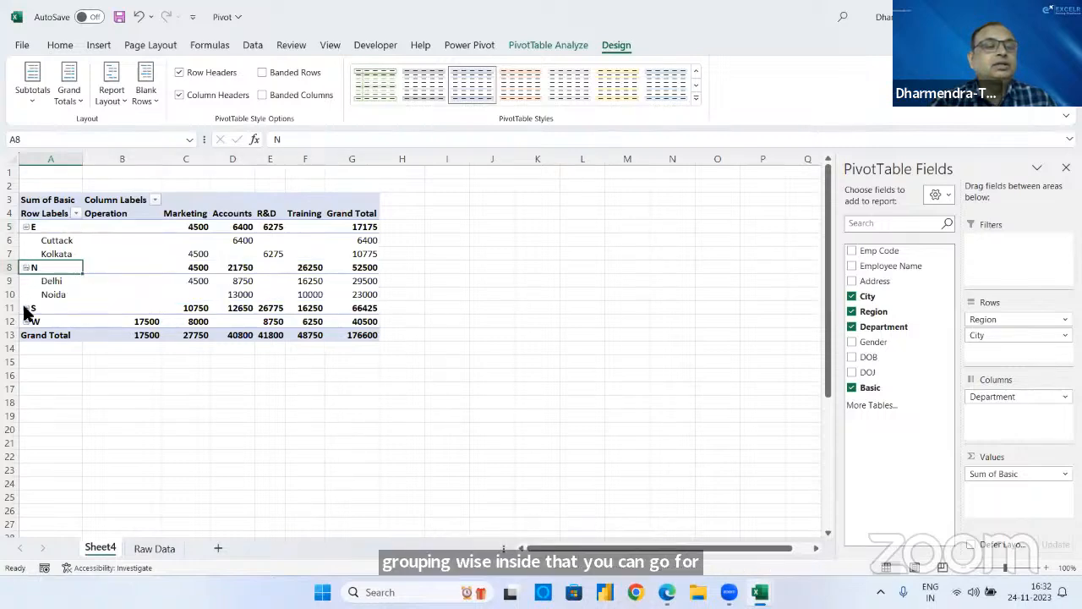
{"action": "left_click", "coordinate": [26, 307]}
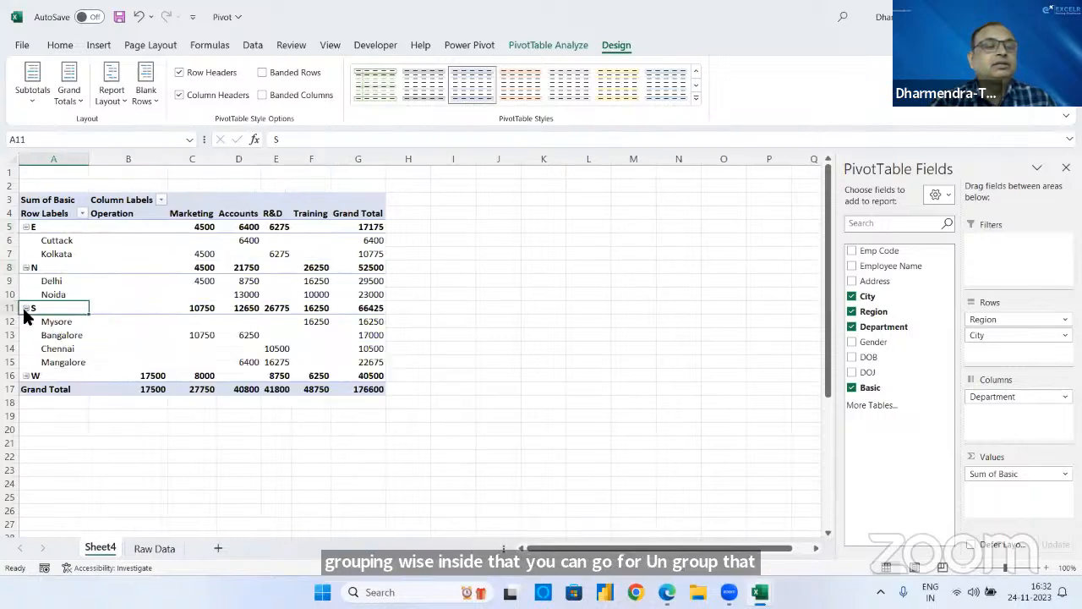
{"action": "left_click", "coordinate": [26, 376]}
{"action": "left_click", "coordinate": [26, 375]}
{"action": "left_click", "coordinate": [27, 375]}
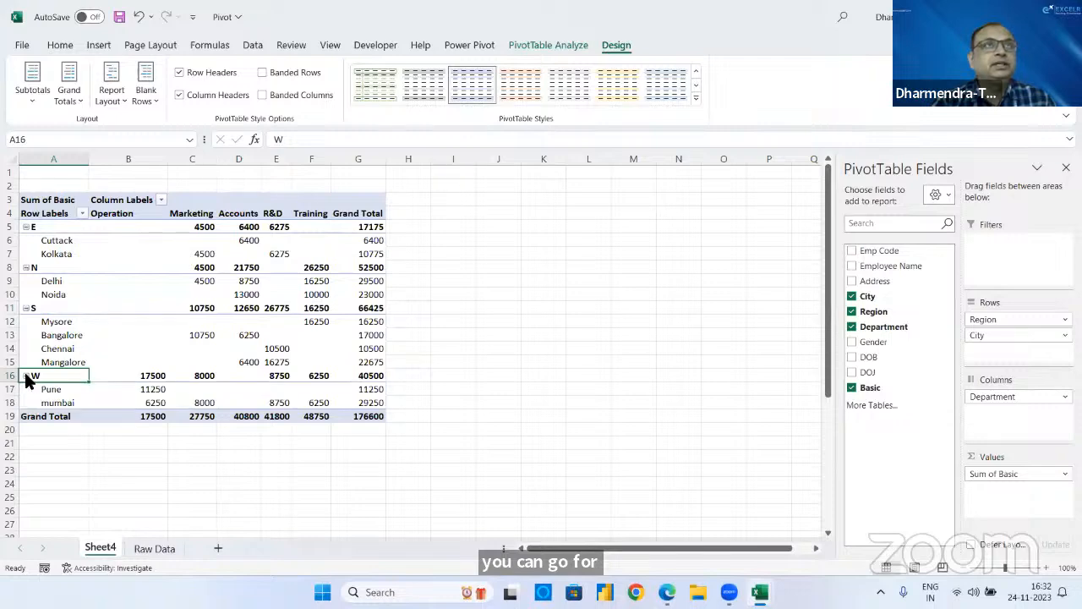
- Highlight each region's total row in turn and set all subtotals to show at the top of the group
{"action": "left_click", "coordinate": [36, 269]}
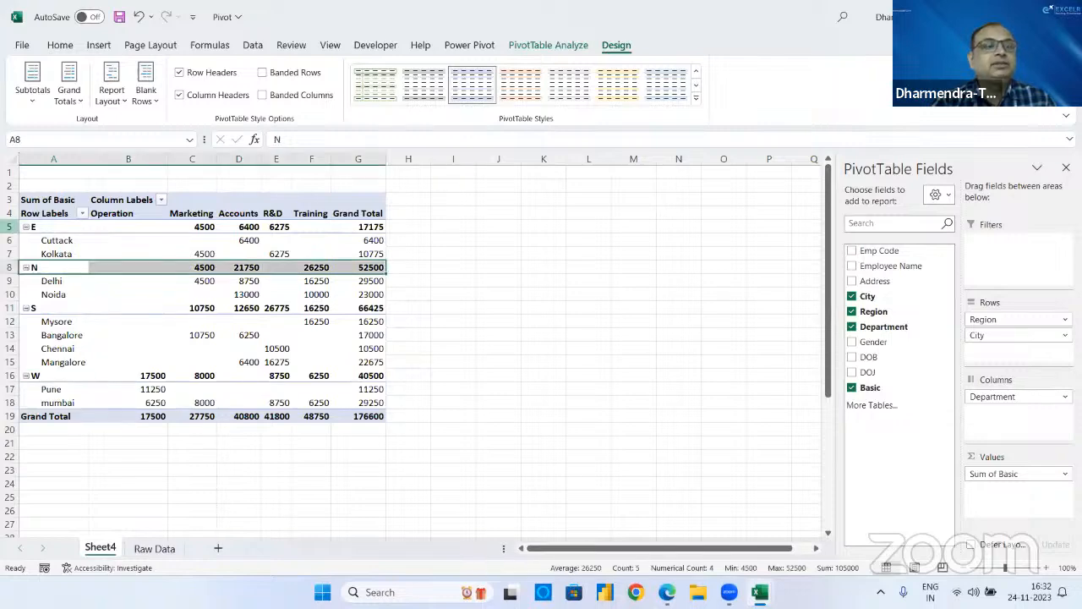
{"action": "left_click", "coordinate": [15, 228]}
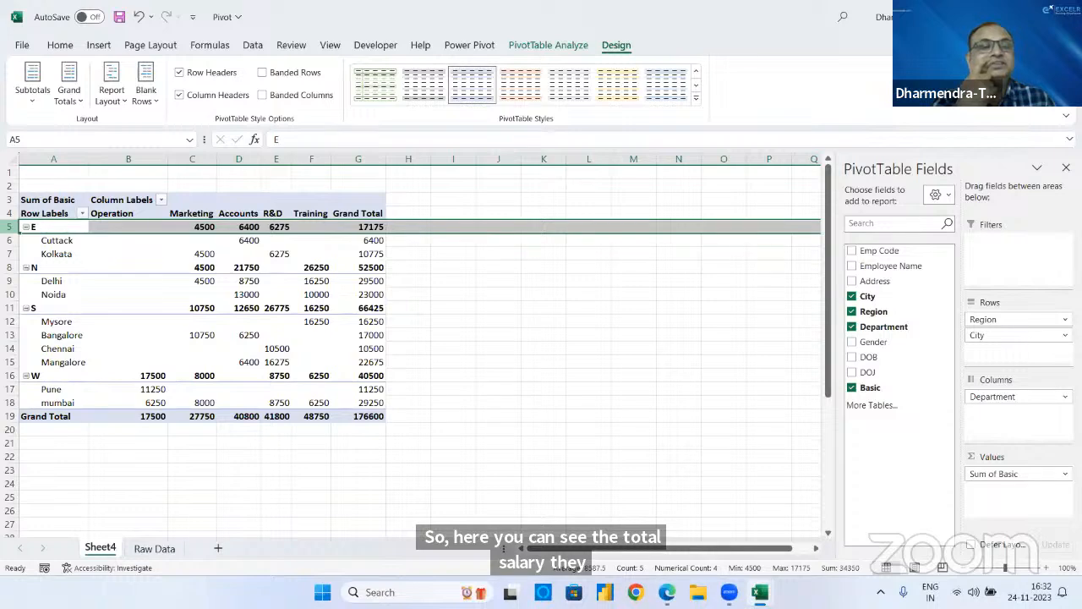
{"action": "left_click", "coordinate": [9, 268]}
{"action": "left_click", "coordinate": [9, 309]}
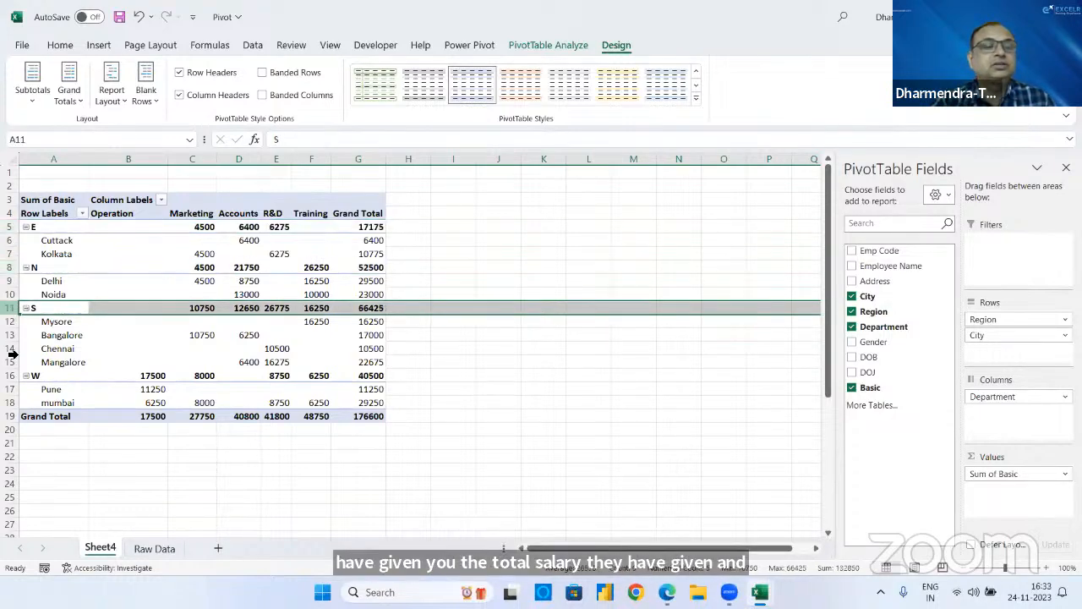
{"action": "left_click", "coordinate": [11, 376]}
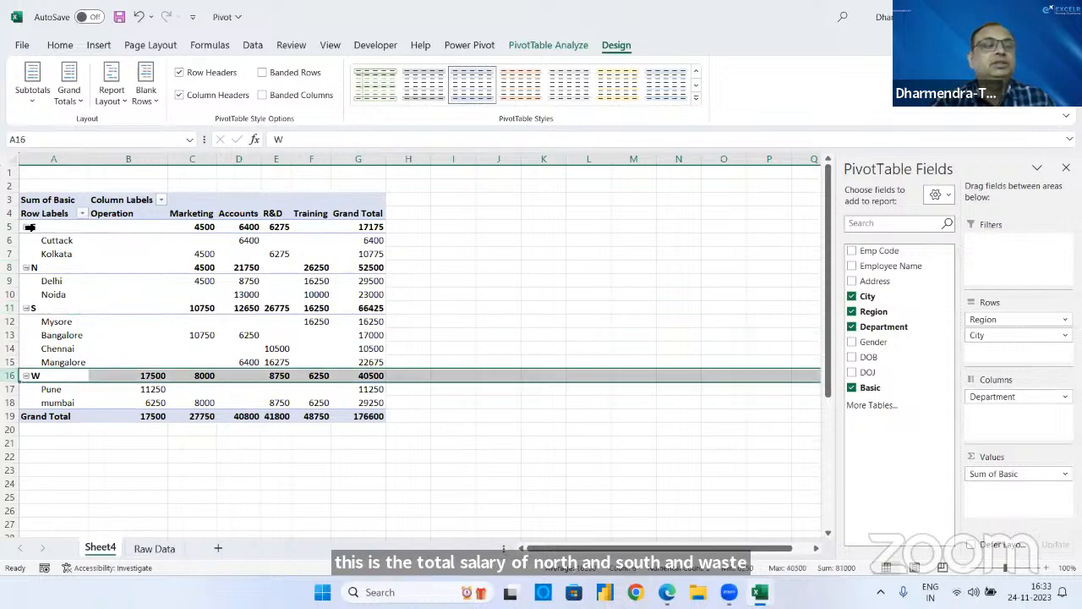
{"action": "left_click", "coordinate": [32, 85]}
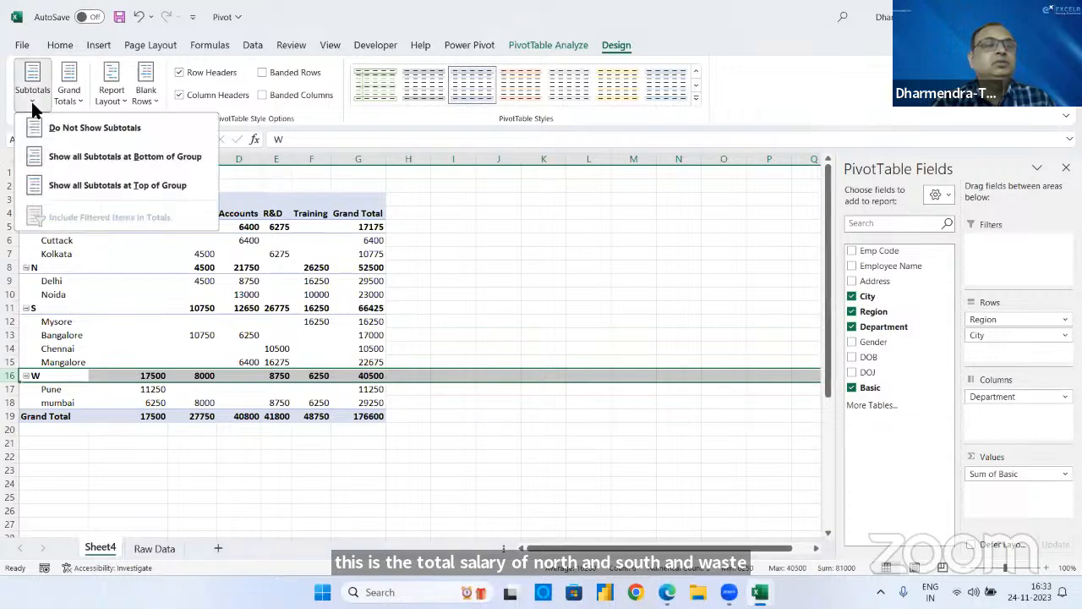
{"action": "left_click", "coordinate": [98, 187]}
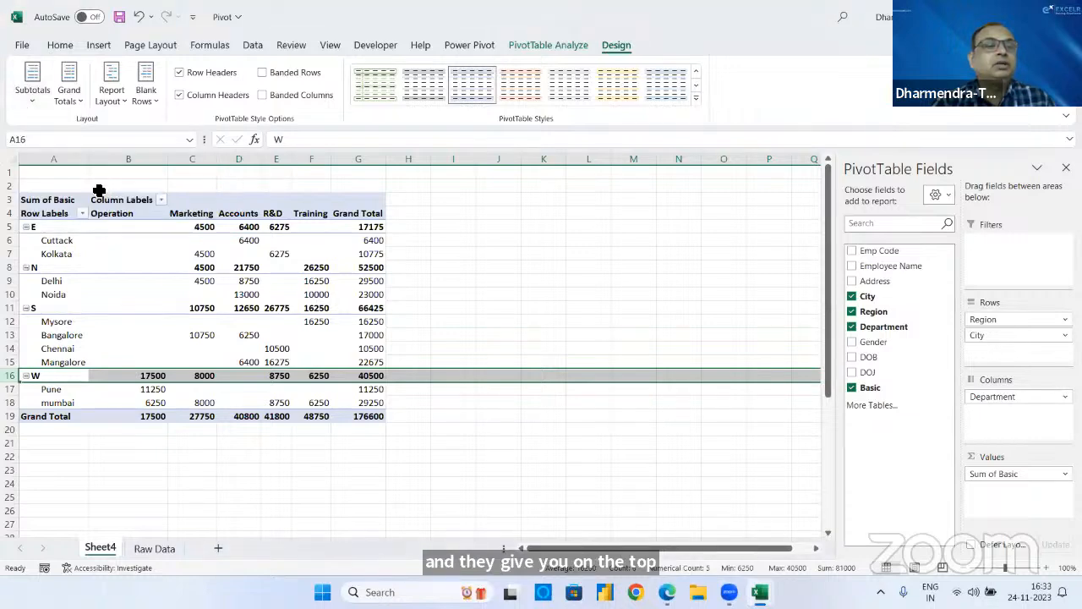
- Show all subtotals at the bottom of each group and highlight the E, N, S and W total rows
{"action": "left_click", "coordinate": [33, 84]}
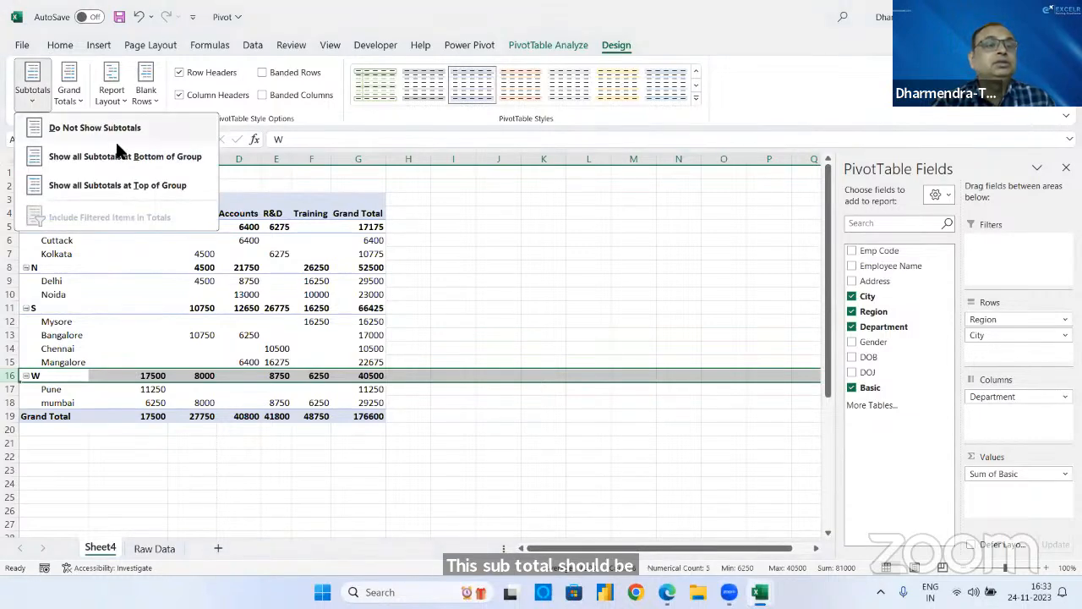
{"action": "left_click", "coordinate": [108, 158]}
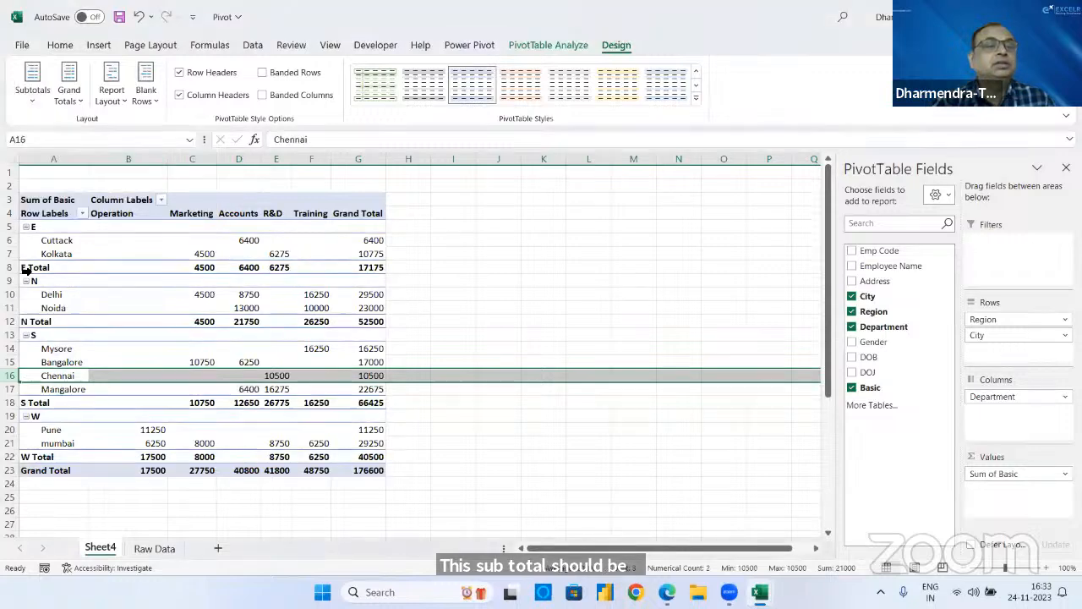
{"action": "left_click", "coordinate": [15, 269]}
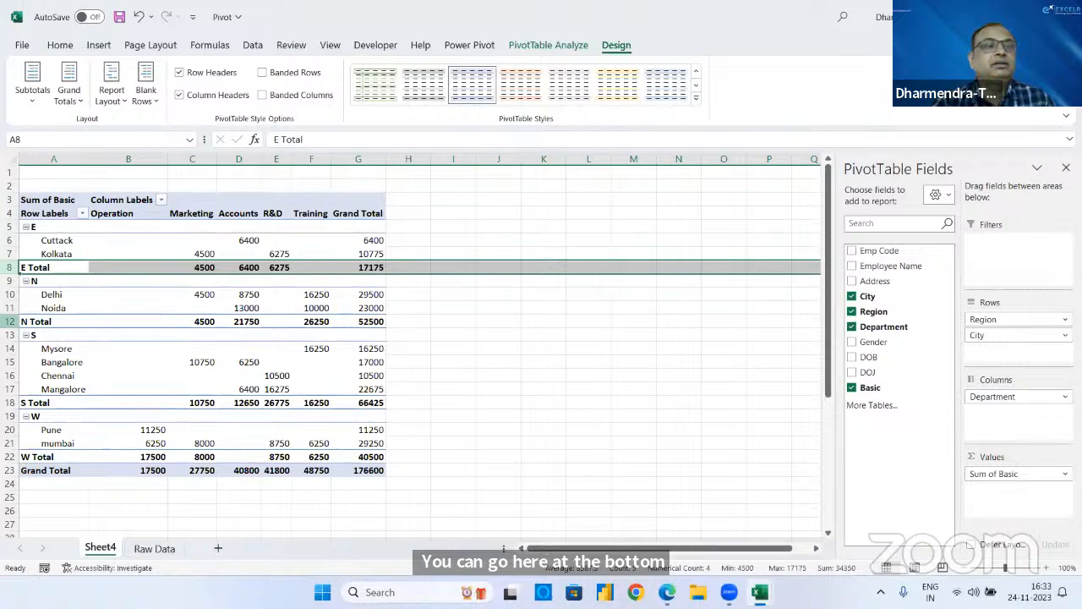
{"action": "left_click", "coordinate": [10, 321]}
{"action": "left_click", "coordinate": [11, 403]}
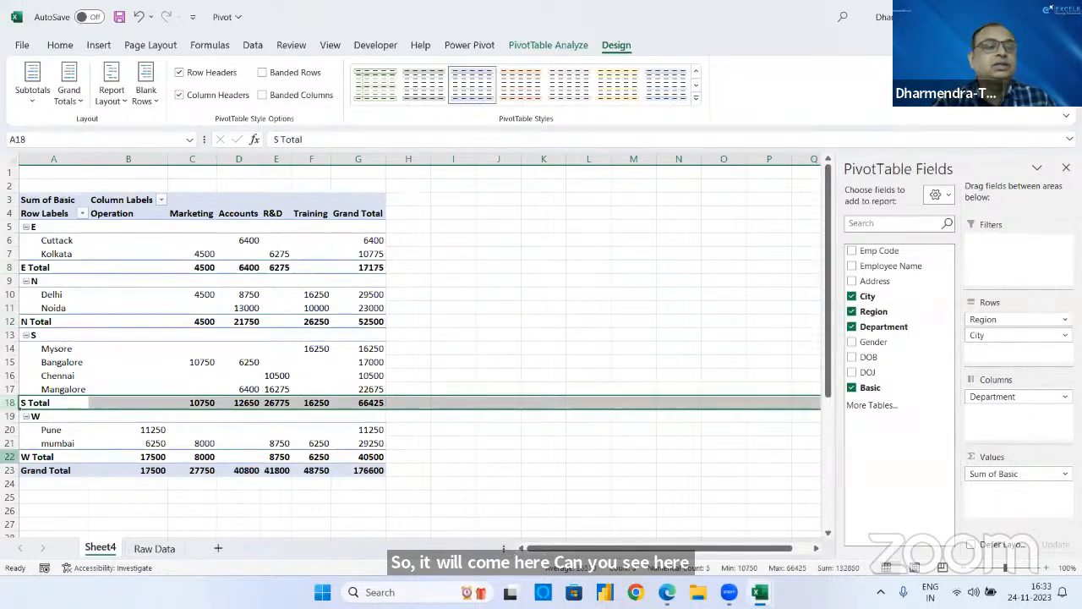
{"action": "left_click", "coordinate": [10, 456]}
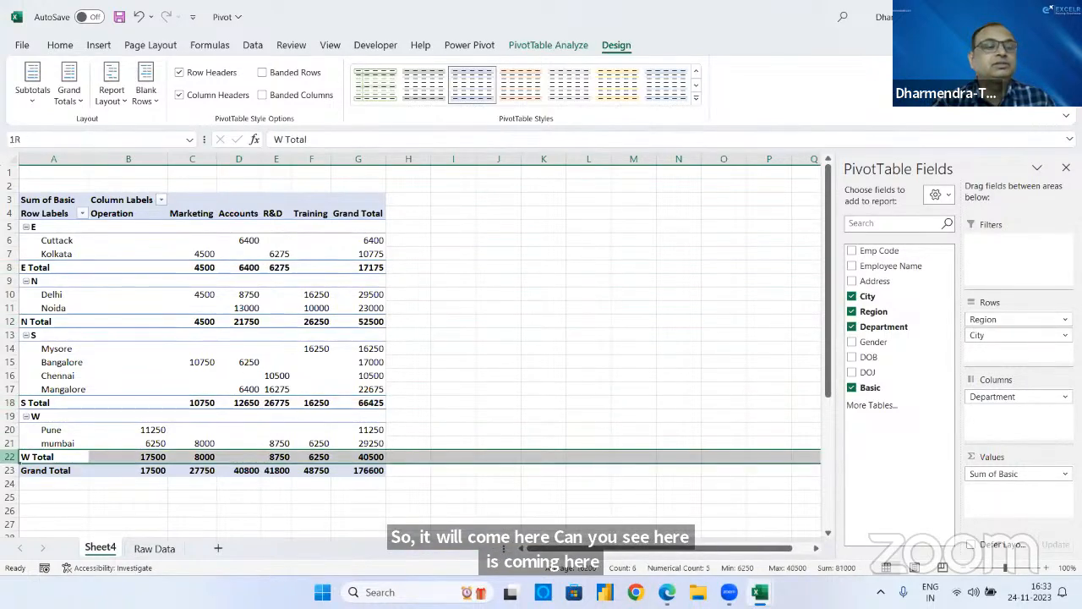
- Show all subtotals at the top of each group again and select the E region label
{"action": "left_click", "coordinate": [36, 97]}
{"action": "left_click", "coordinate": [109, 191]}
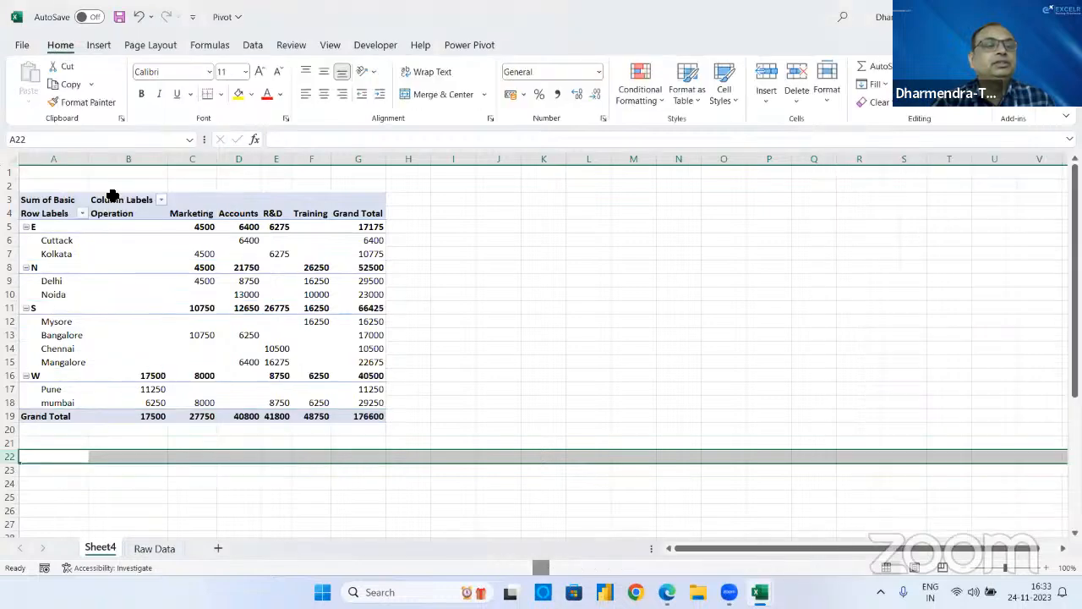
{"action": "left_click", "coordinate": [64, 230]}
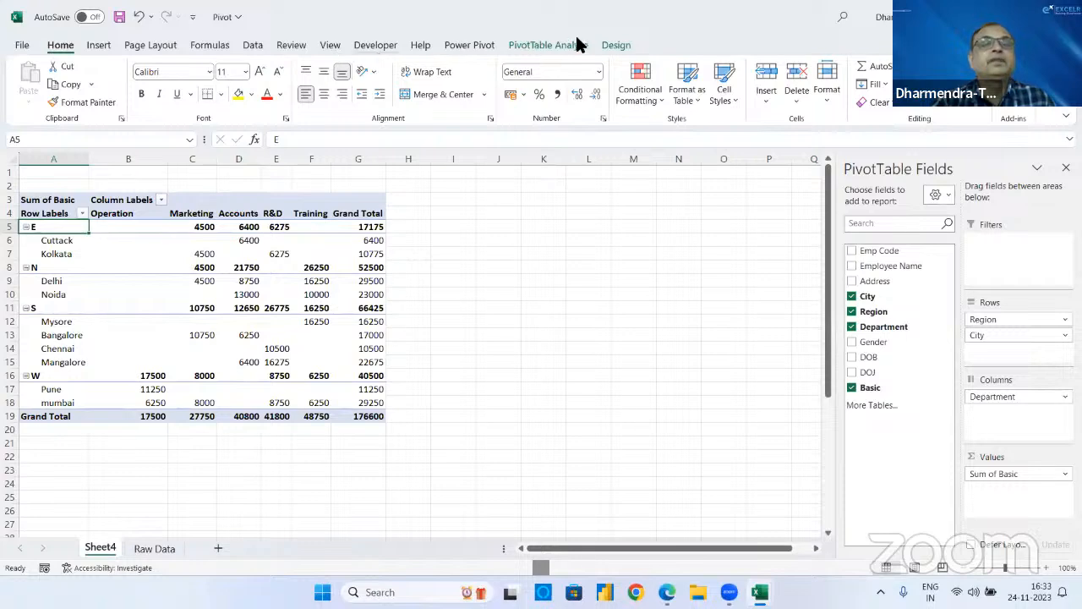
- Hide all subtotals in the PivotTable and bring them back at the bottom of each group
{"action": "left_click", "coordinate": [608, 45]}
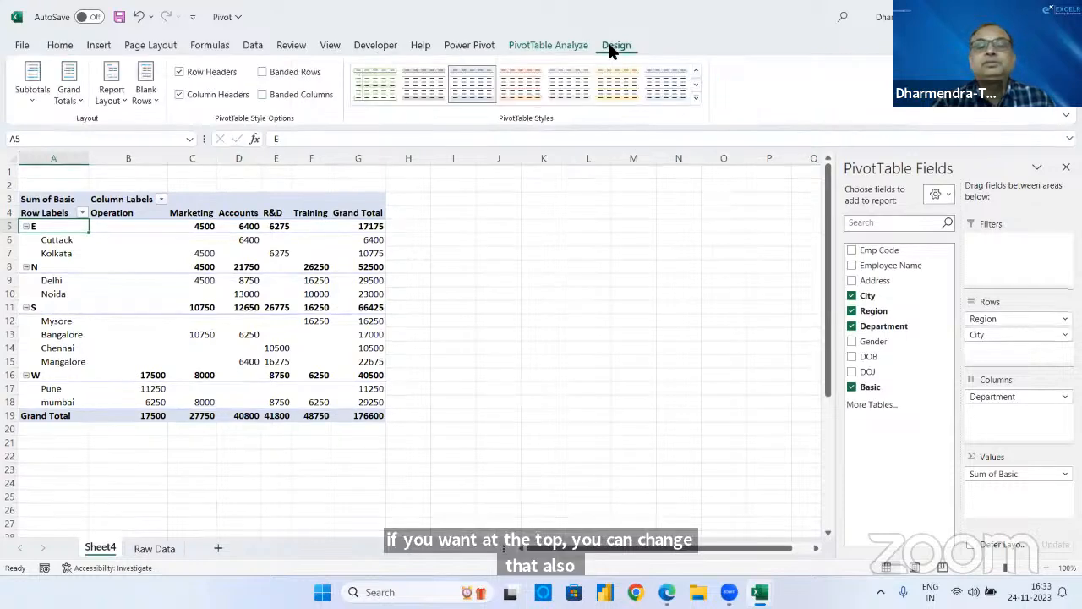
{"action": "left_click", "coordinate": [32, 88]}
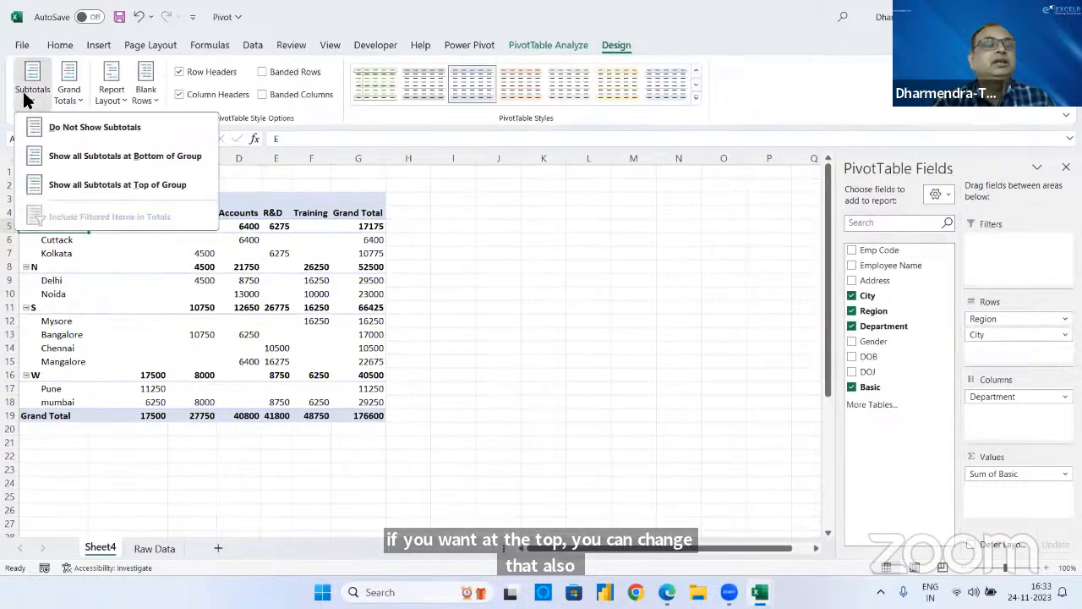
{"action": "left_click", "coordinate": [74, 126]}
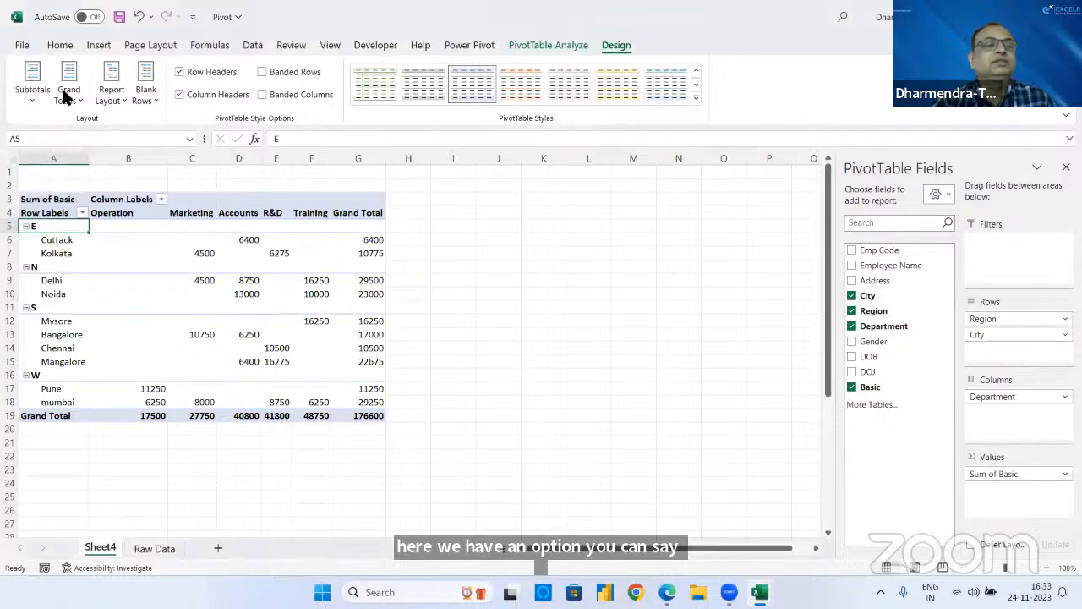
{"action": "left_click", "coordinate": [32, 81]}
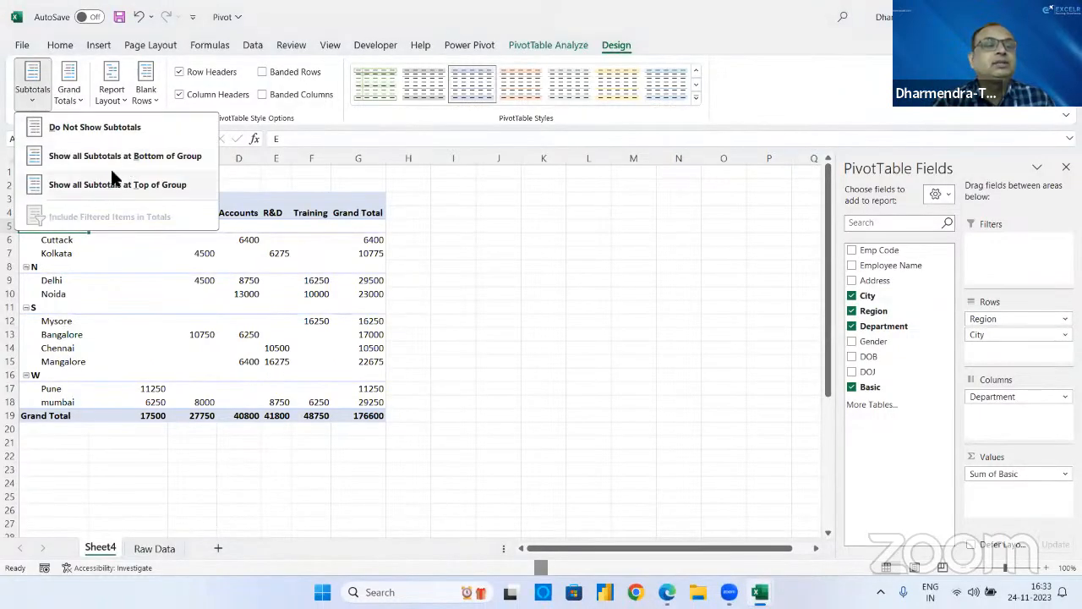
{"action": "left_click", "coordinate": [70, 156]}
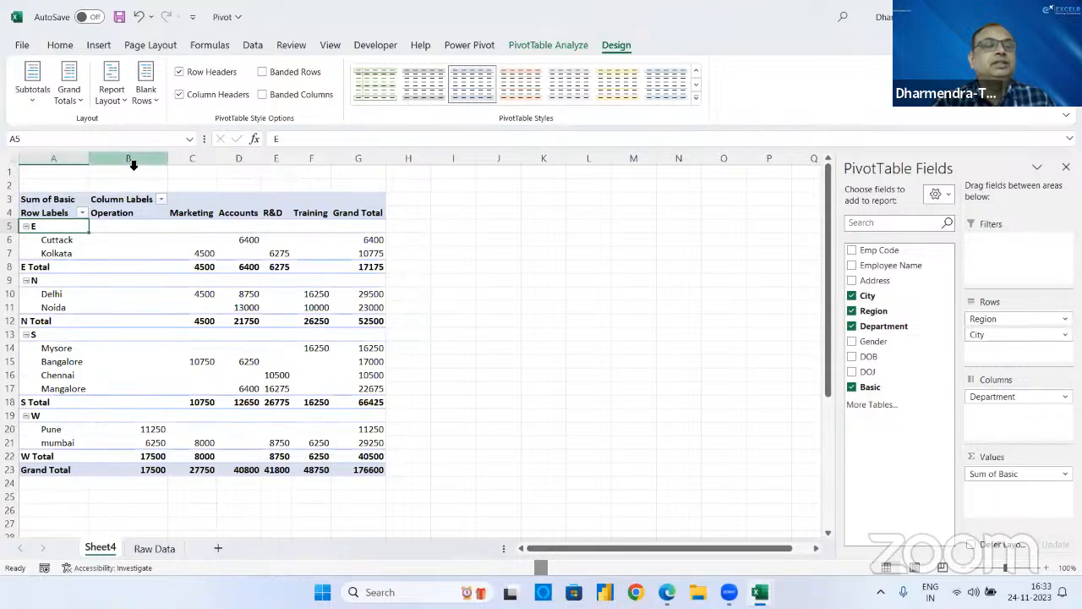
- Highlight the Operation column, the E region row and the E Total row in turn
{"action": "left_click", "coordinate": [133, 161]}
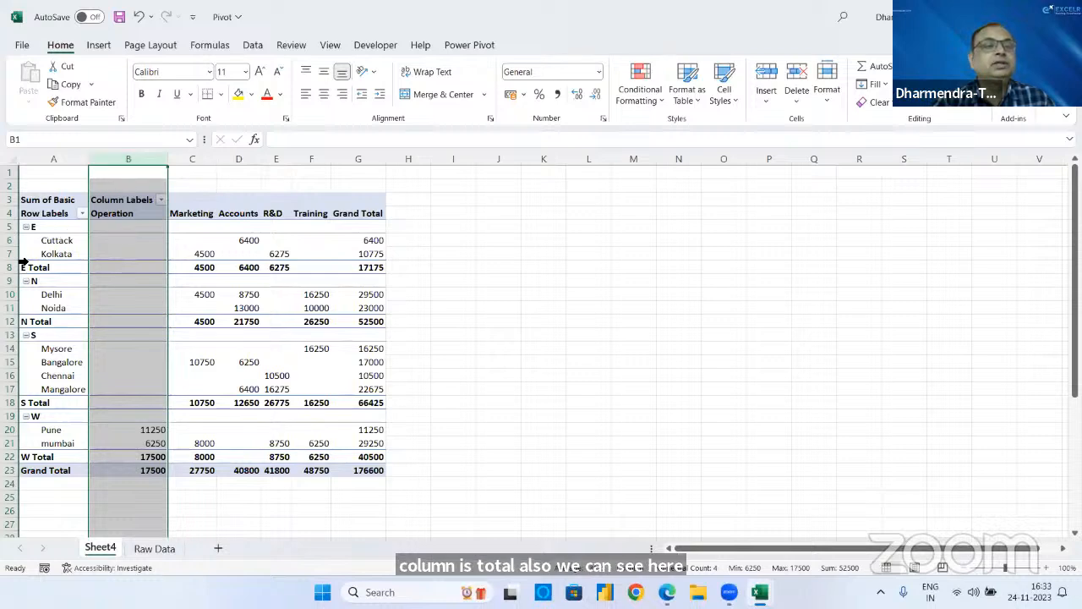
{"action": "left_click", "coordinate": [9, 226]}
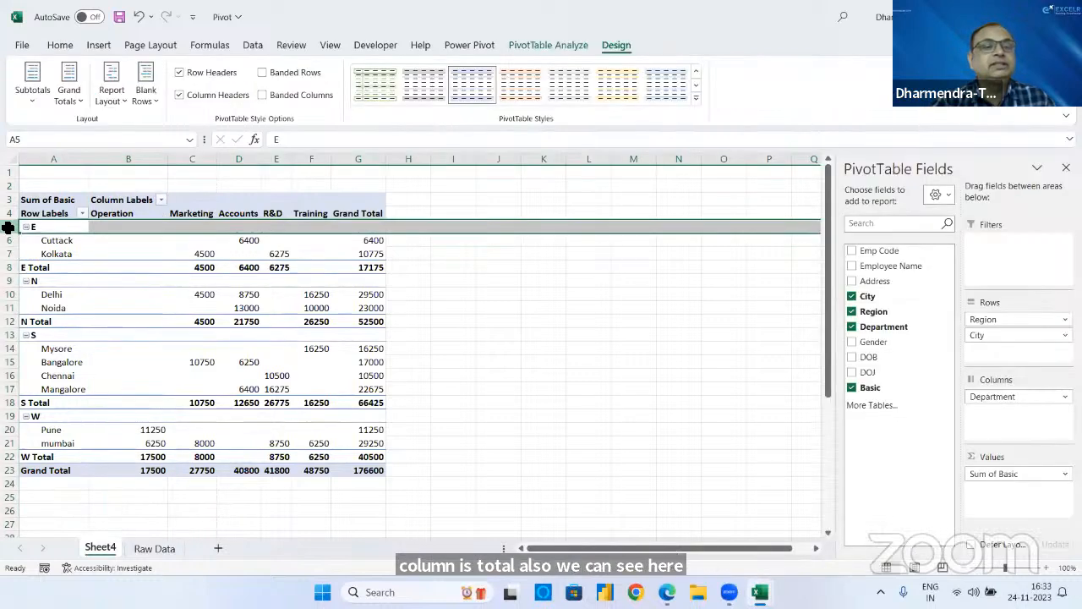
{"action": "left_click_drag", "start_coordinate": [9, 267], "coordinate": [202, 260]}
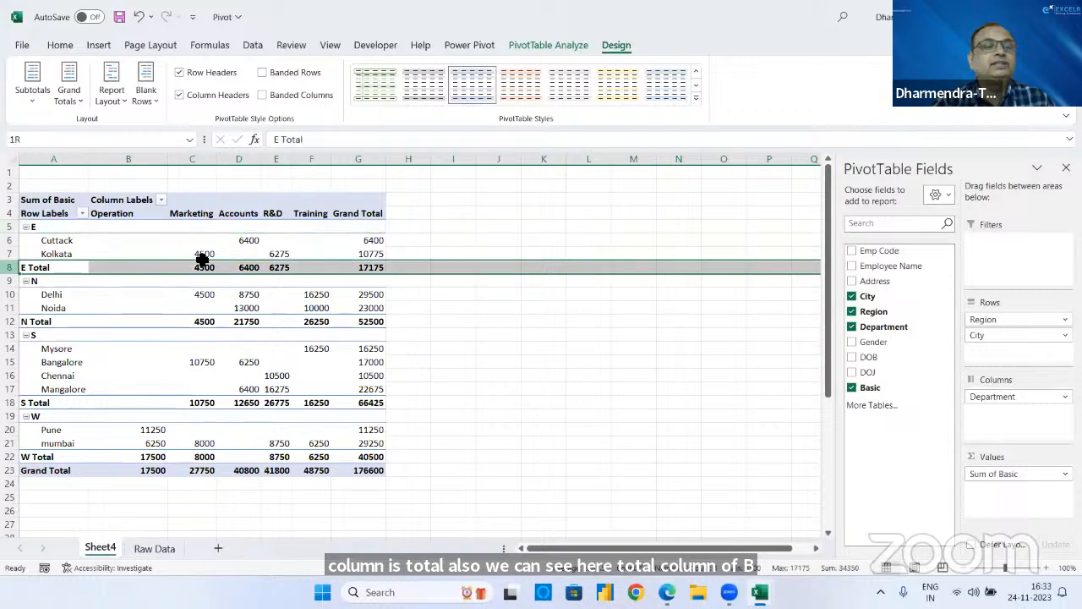
- Turn grand totals off for rows and columns and switch them on again for both
{"action": "left_click", "coordinate": [71, 93]}
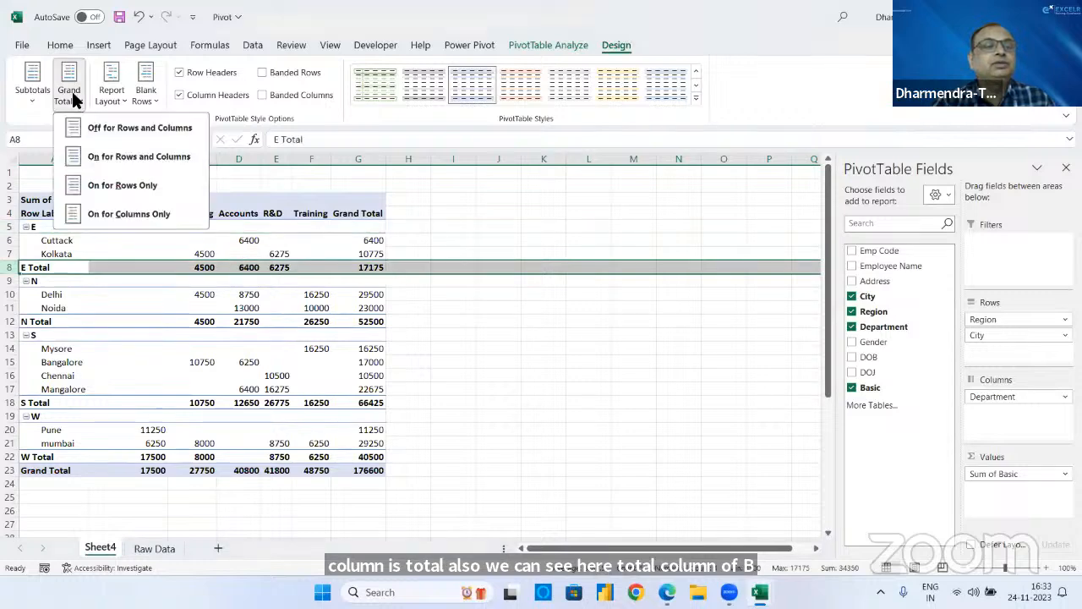
{"action": "left_click", "coordinate": [121, 131]}
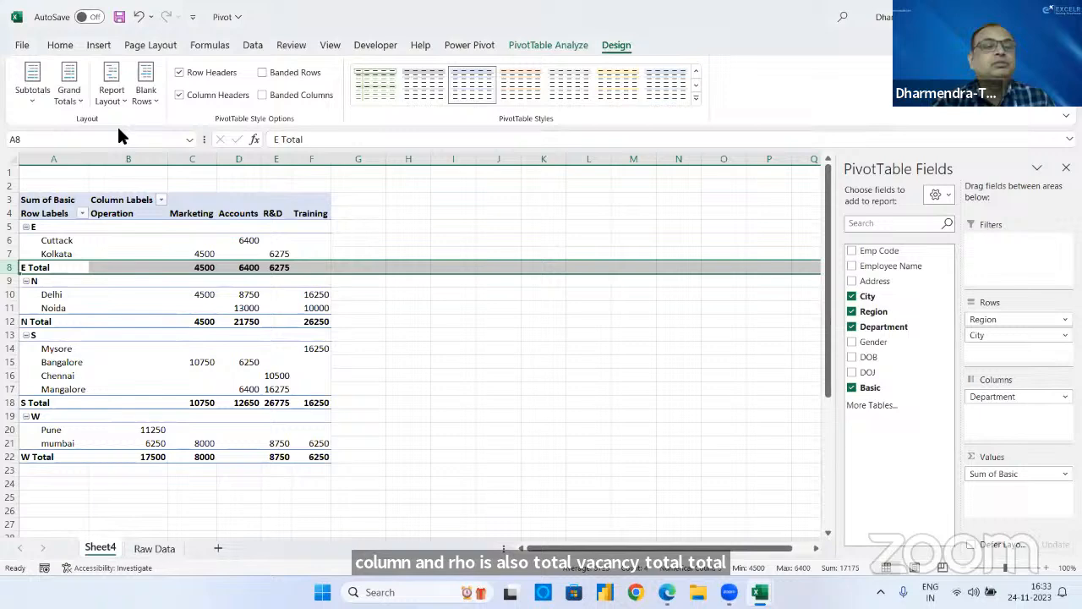
{"action": "left_click", "coordinate": [76, 101]}
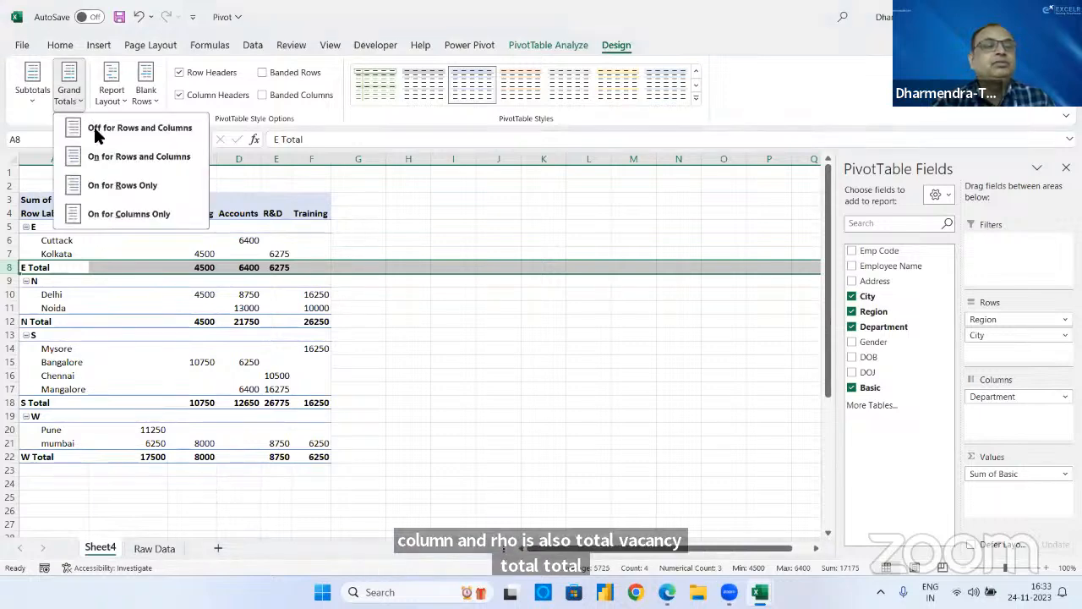
{"action": "left_click", "coordinate": [95, 149]}
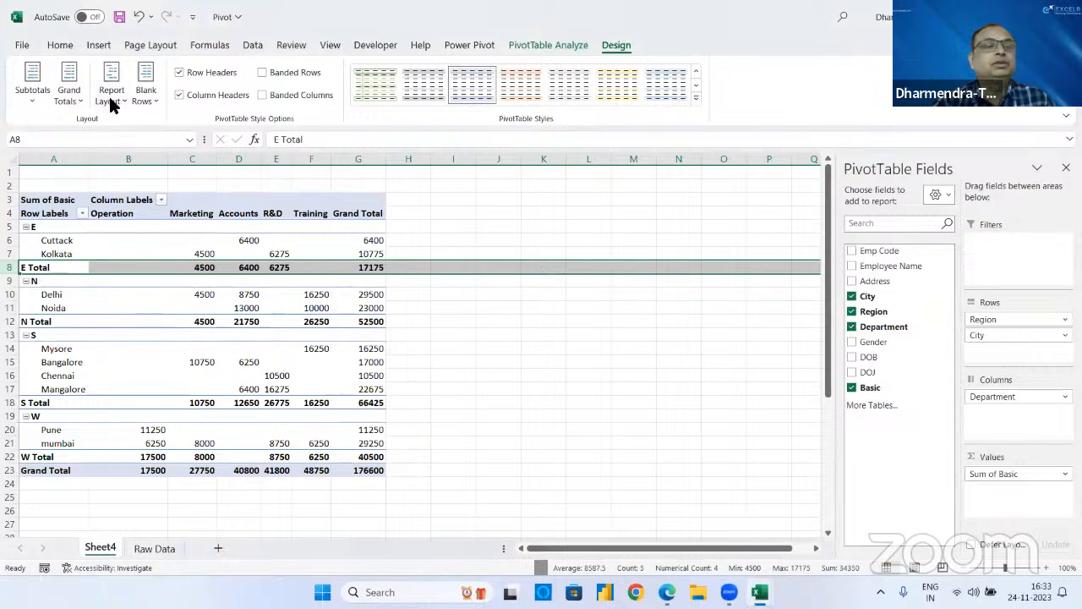
- Show grand totals for rows only and for columns only in turn, and restore them for both rows and columns
{"action": "left_click", "coordinate": [70, 97]}
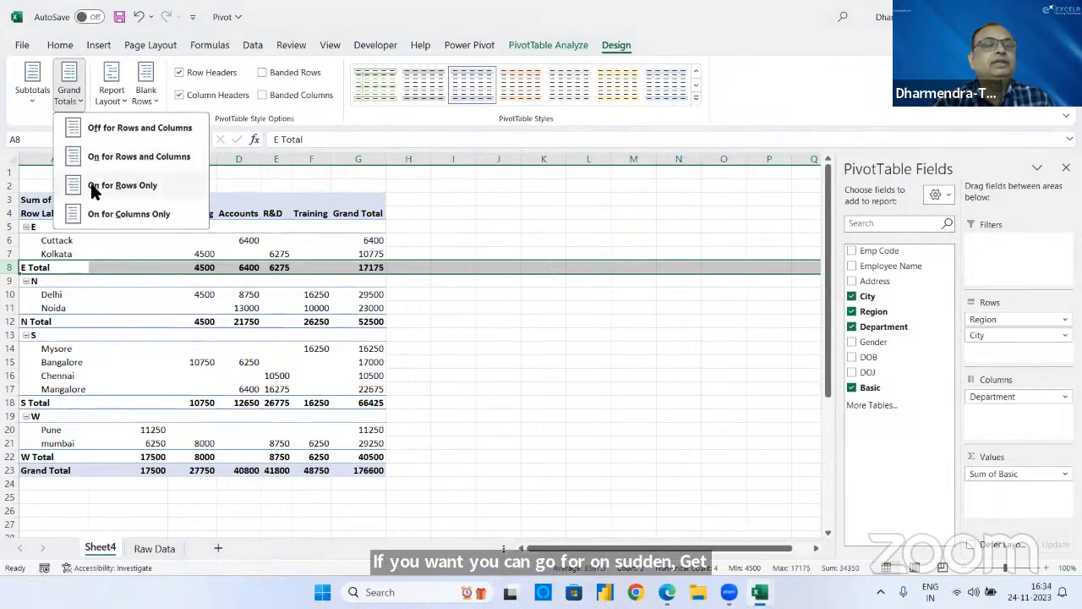
{"action": "left_click", "coordinate": [95, 187]}
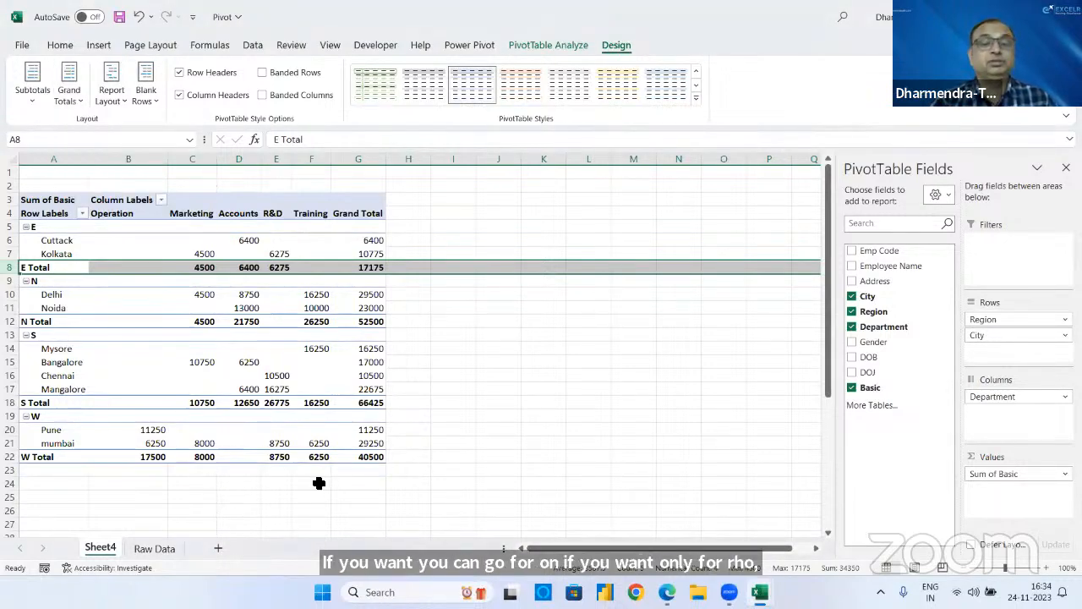
{"action": "left_click", "coordinate": [107, 97]}
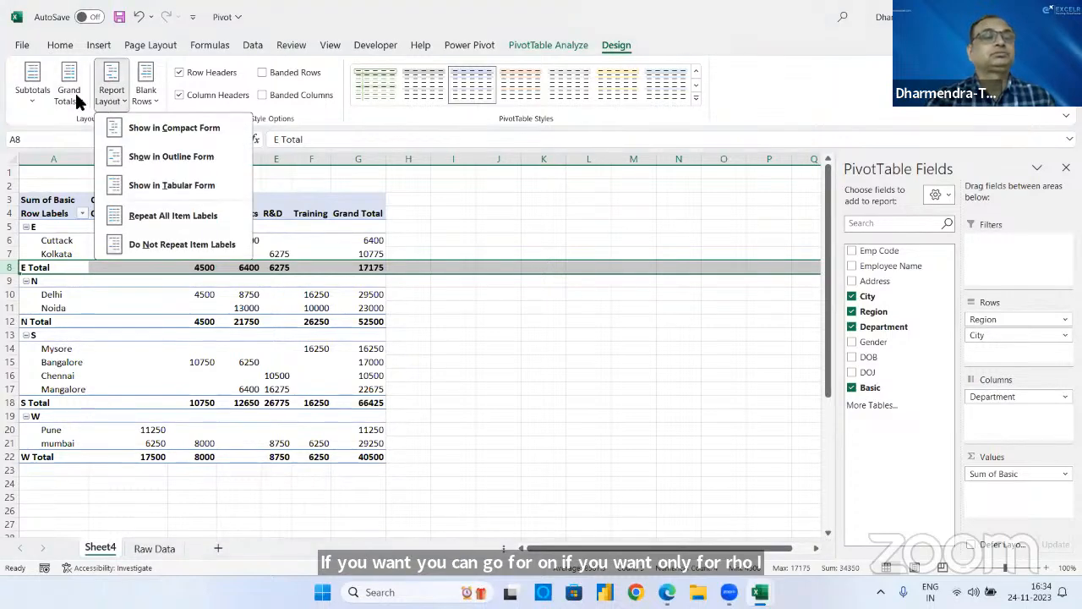
{"action": "left_click", "coordinate": [69, 91]}
{"action": "left_click", "coordinate": [127, 214]}
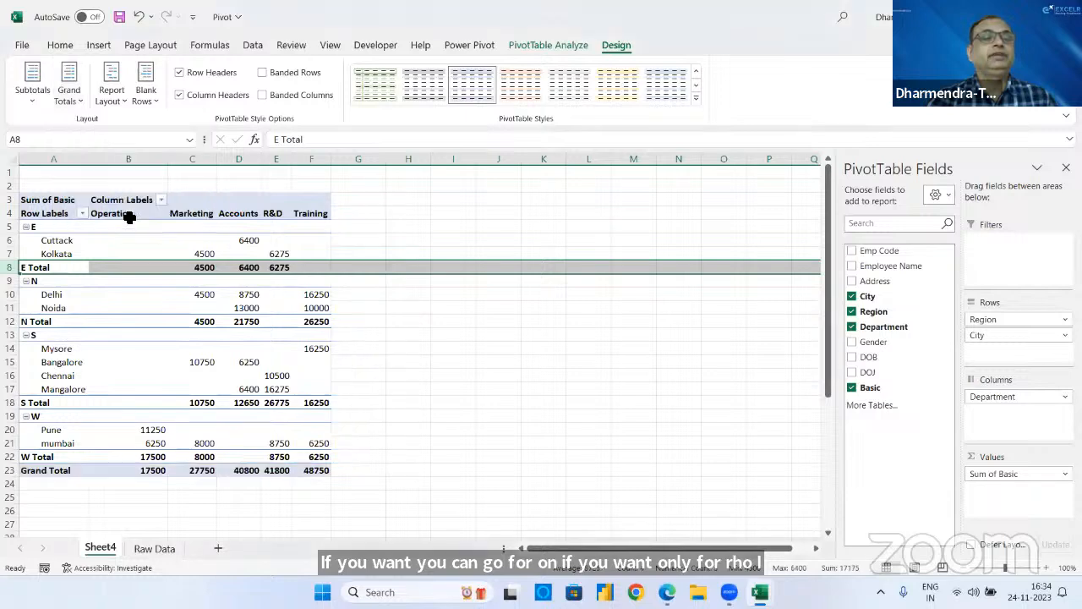
{"action": "left_click", "coordinate": [79, 99]}
{"action": "left_click", "coordinate": [104, 151]}
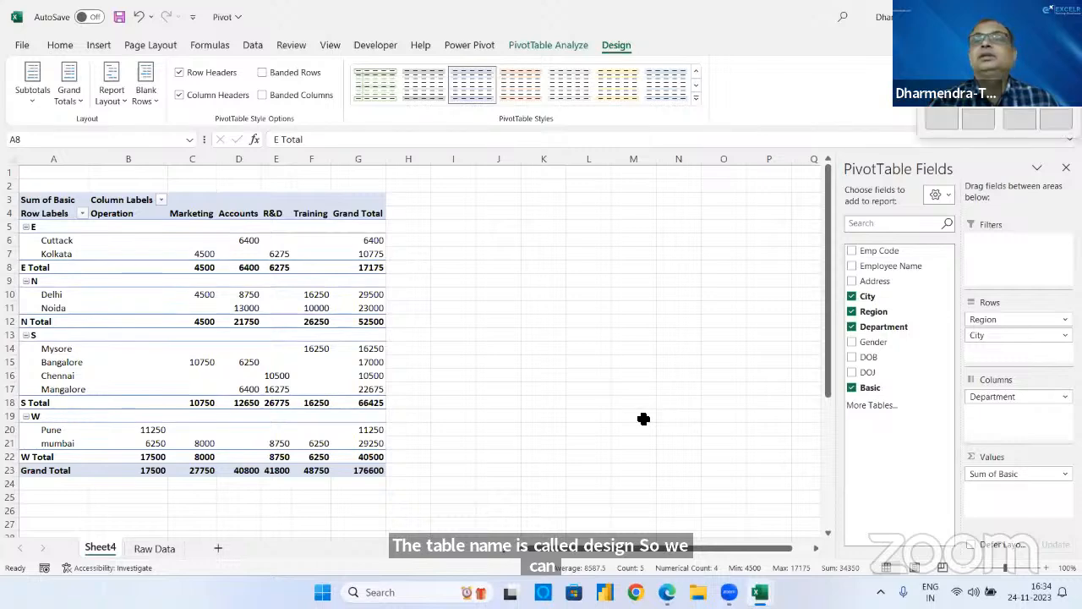
- Highlight the row labels column and its Row Labels header, and change the report layout to outline form
{"action": "left_click", "coordinate": [153, 241]}
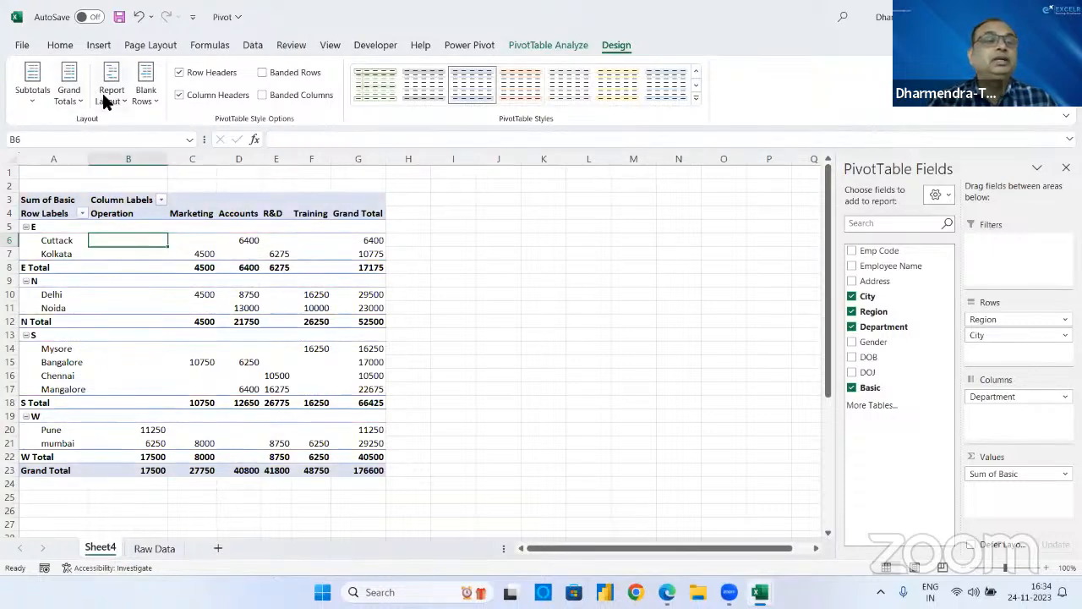
{"action": "left_click", "coordinate": [57, 159]}
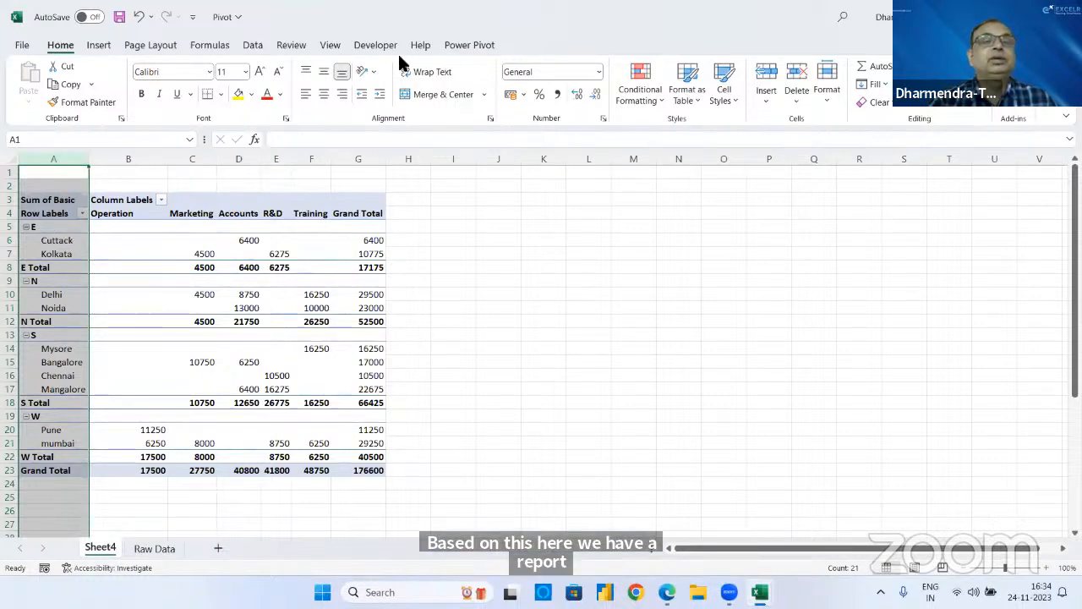
{"action": "left_click", "coordinate": [44, 213]}
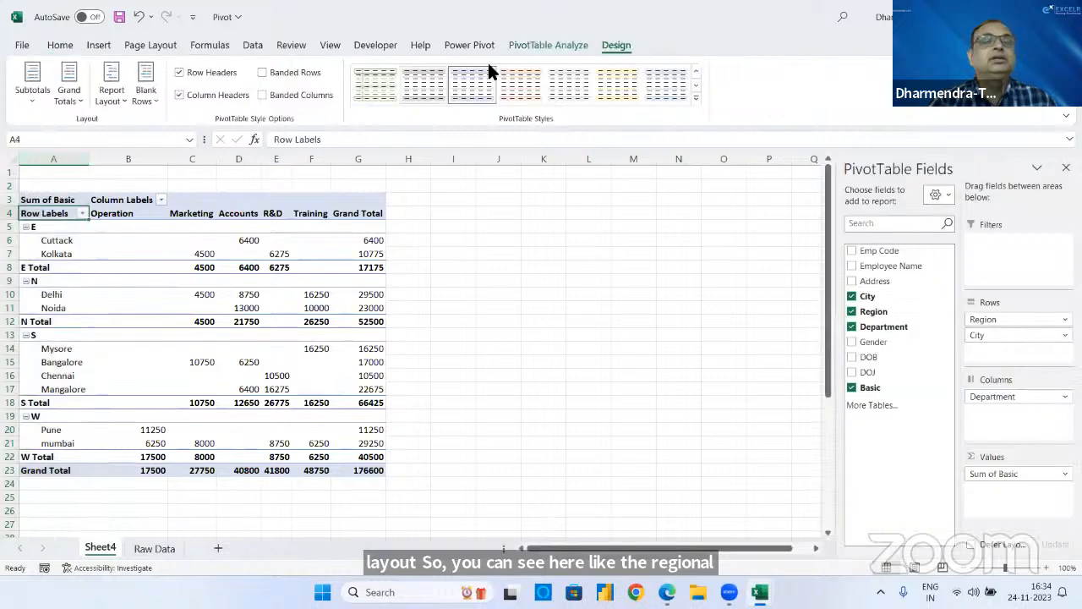
{"action": "left_click", "coordinate": [103, 97]}
{"action": "left_click", "coordinate": [123, 159]}
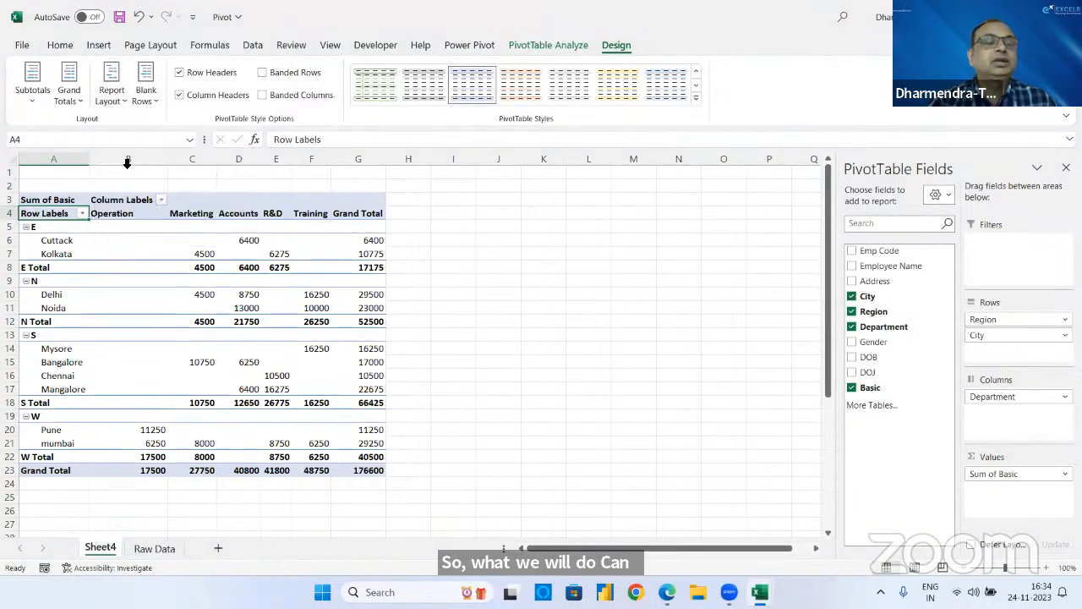
- Highlight the separate Region and City columns and select the Region and Department header cells
{"action": "left_click", "coordinate": [53, 158]}
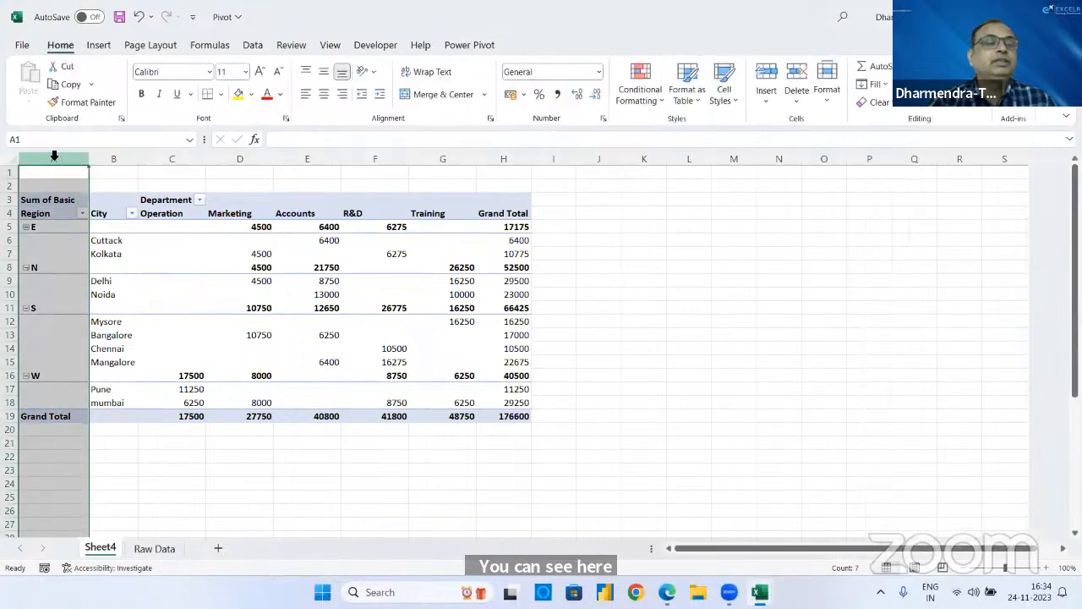
{"action": "left_click", "coordinate": [116, 159]}
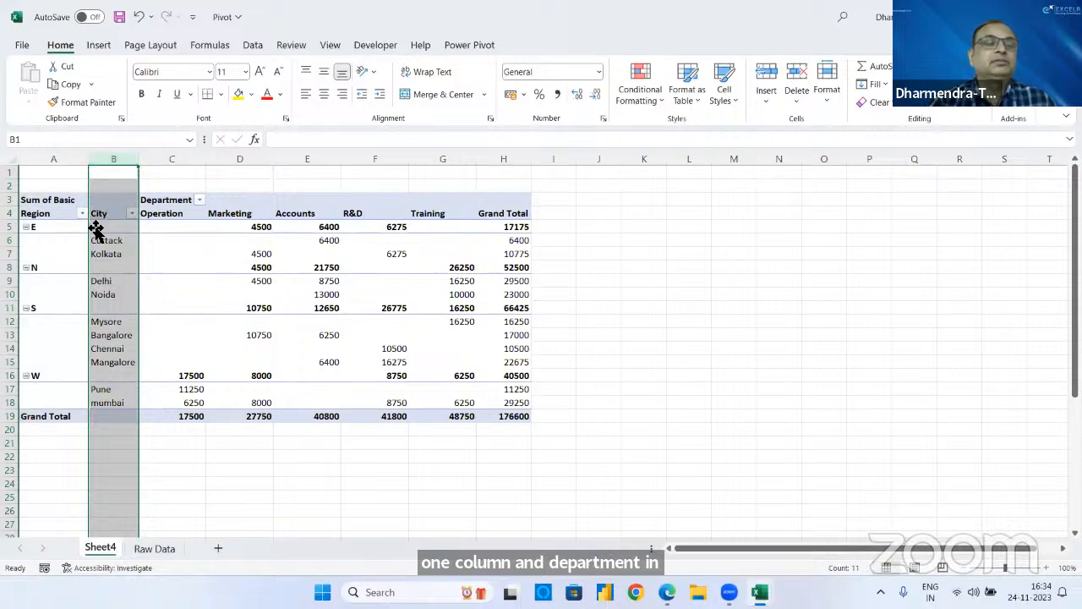
{"action": "left_click", "coordinate": [40, 215]}
{"action": "left_click", "coordinate": [168, 204]}
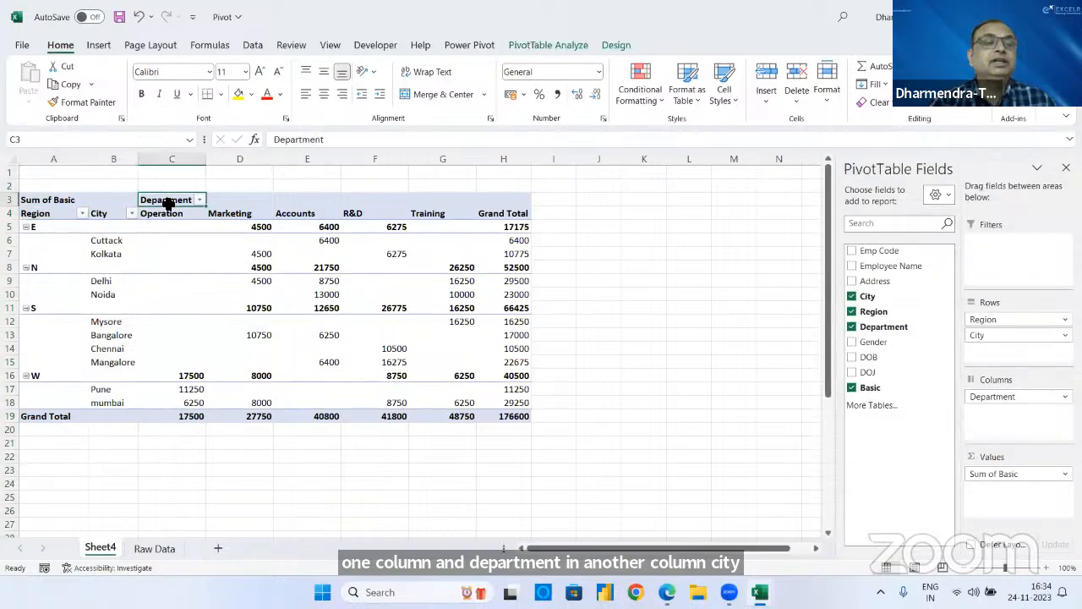
{"action": "left_click", "coordinate": [57, 214]}
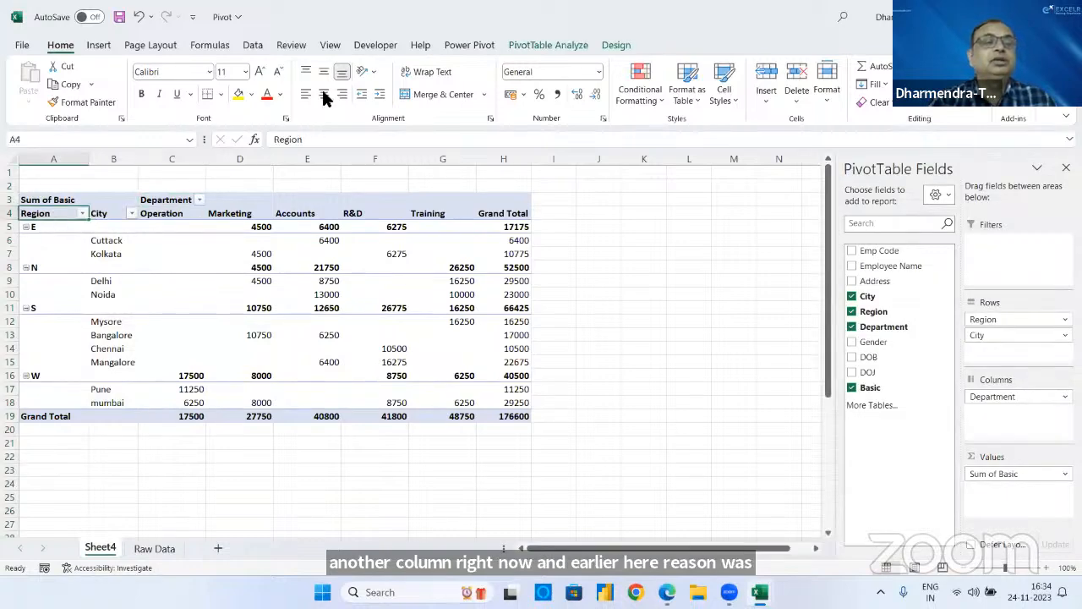
- Switch the report layout through tabular, outline and compact form, and finish with tabular form
{"action": "left_click", "coordinate": [611, 43]}
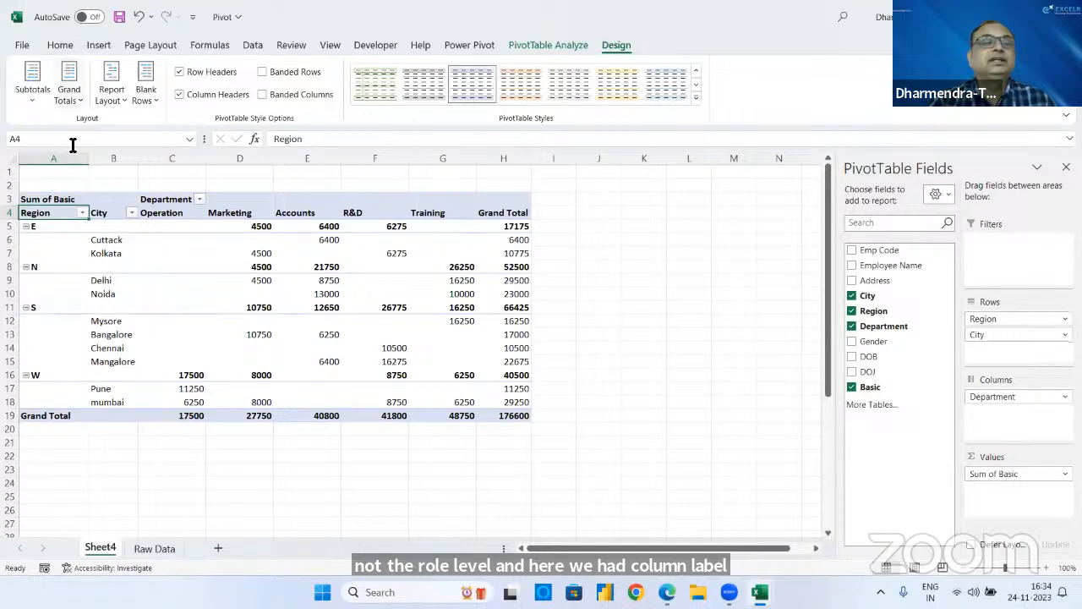
{"action": "left_click", "coordinate": [108, 98]}
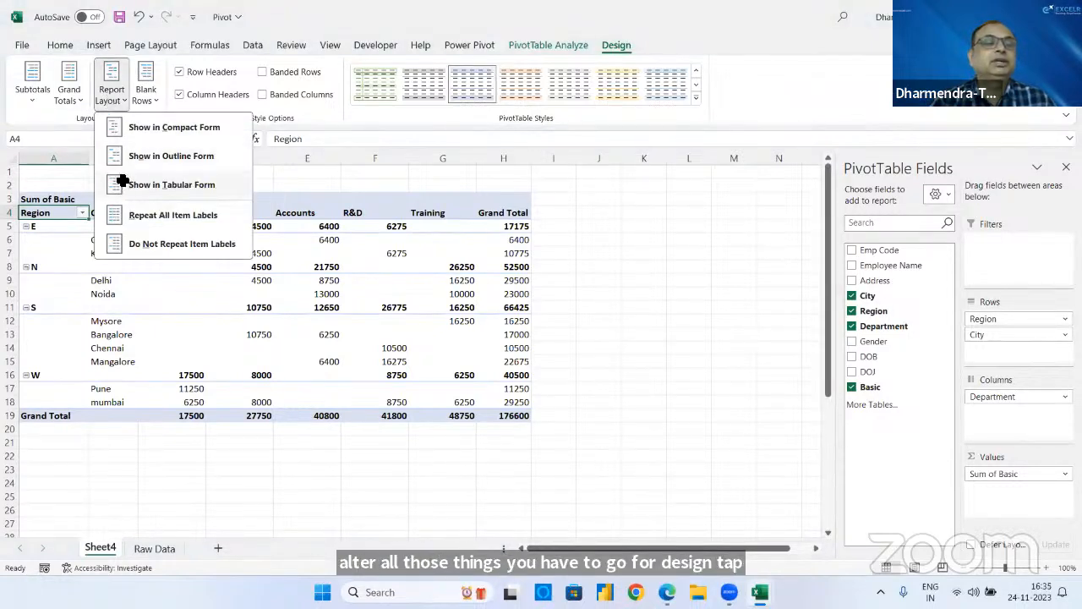
{"action": "left_click", "coordinate": [122, 184]}
{"action": "left_click", "coordinate": [113, 102]}
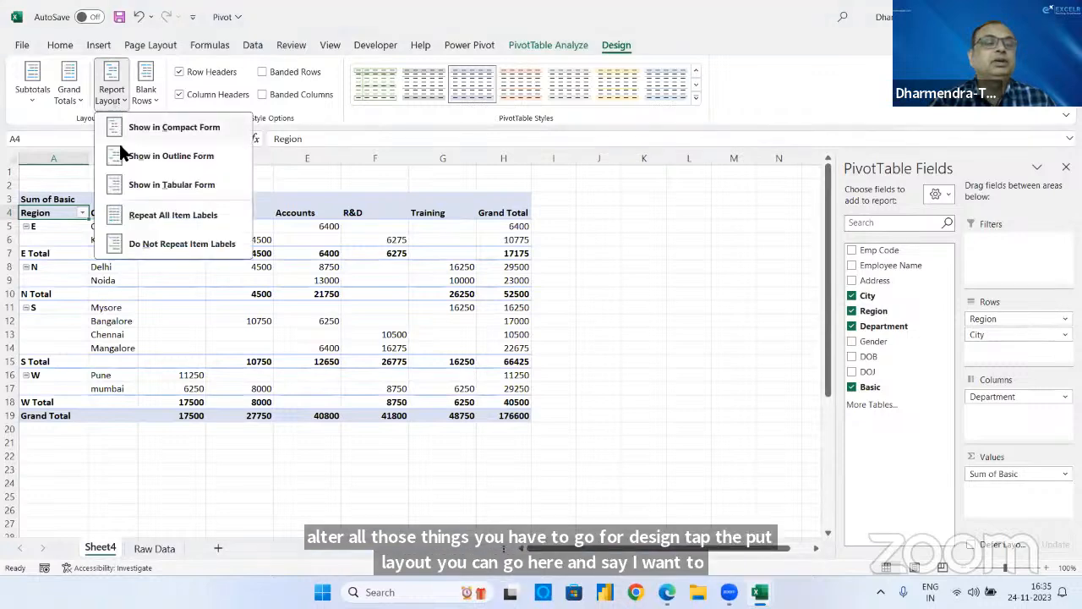
{"action": "left_click", "coordinate": [124, 156]}
{"action": "left_click", "coordinate": [108, 85]}
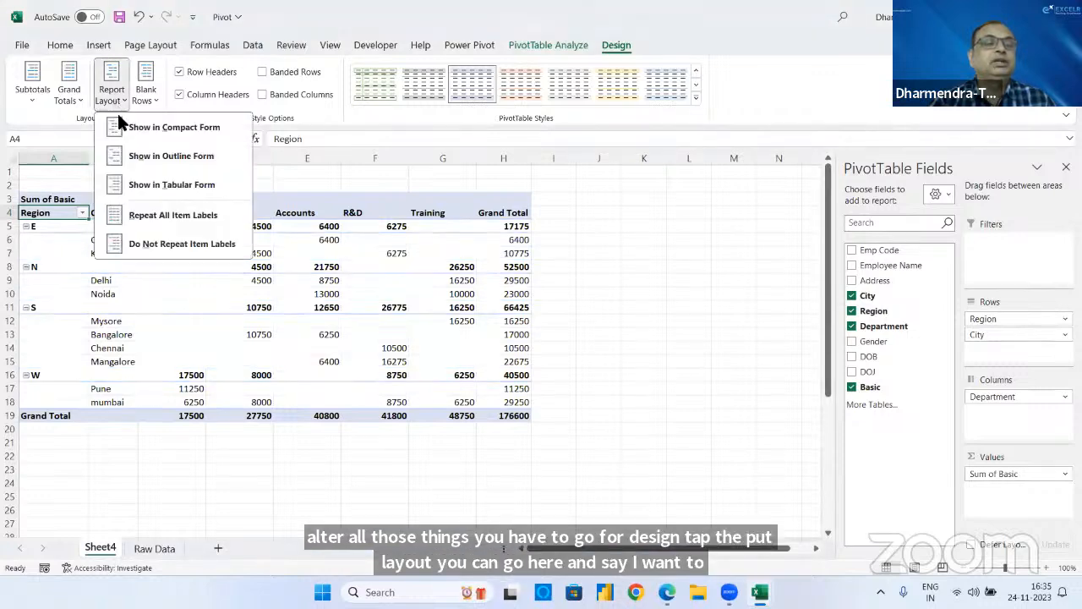
{"action": "left_click", "coordinate": [121, 129]}
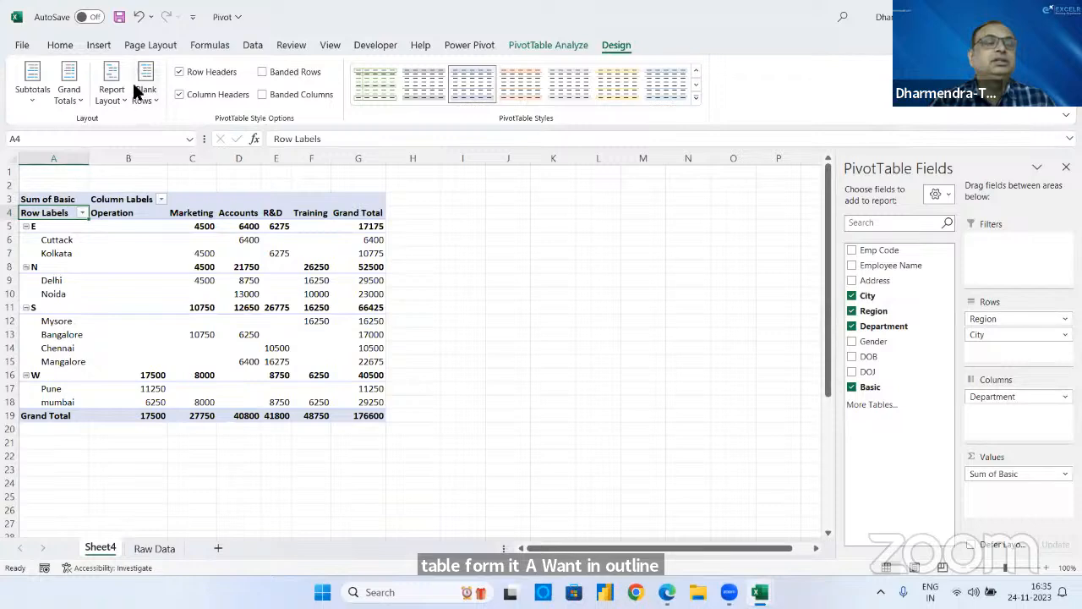
{"action": "left_click", "coordinate": [108, 99]}
{"action": "left_click", "coordinate": [136, 184]}
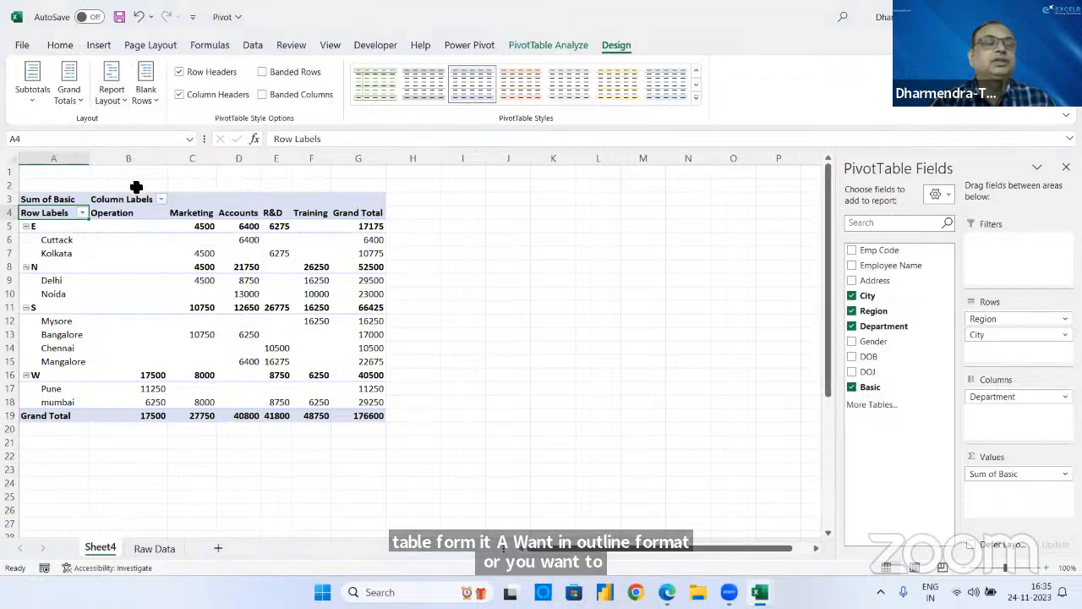
- Repeat all item labels in the tabular PivotTable and turn the repetition off again
{"action": "left_click", "coordinate": [118, 98]}
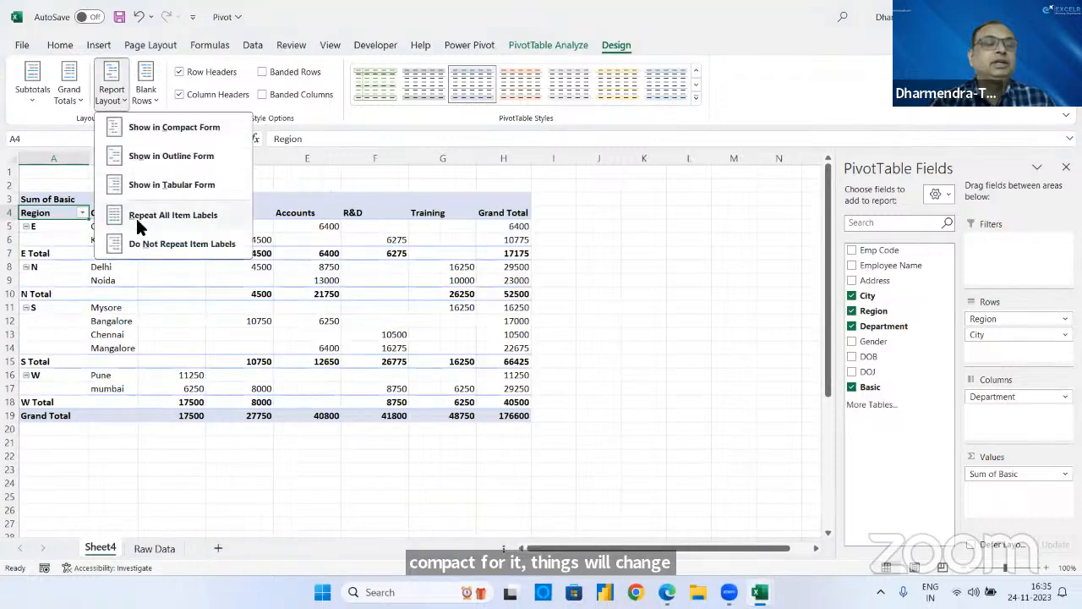
{"action": "left_click", "coordinate": [170, 216]}
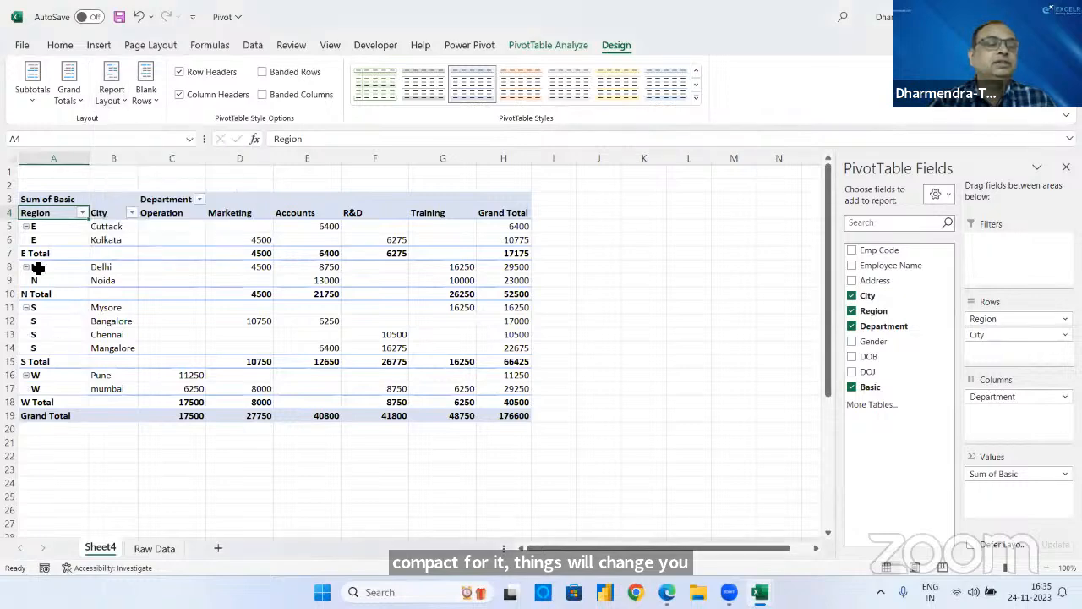
{"action": "left_click", "coordinate": [119, 97]}
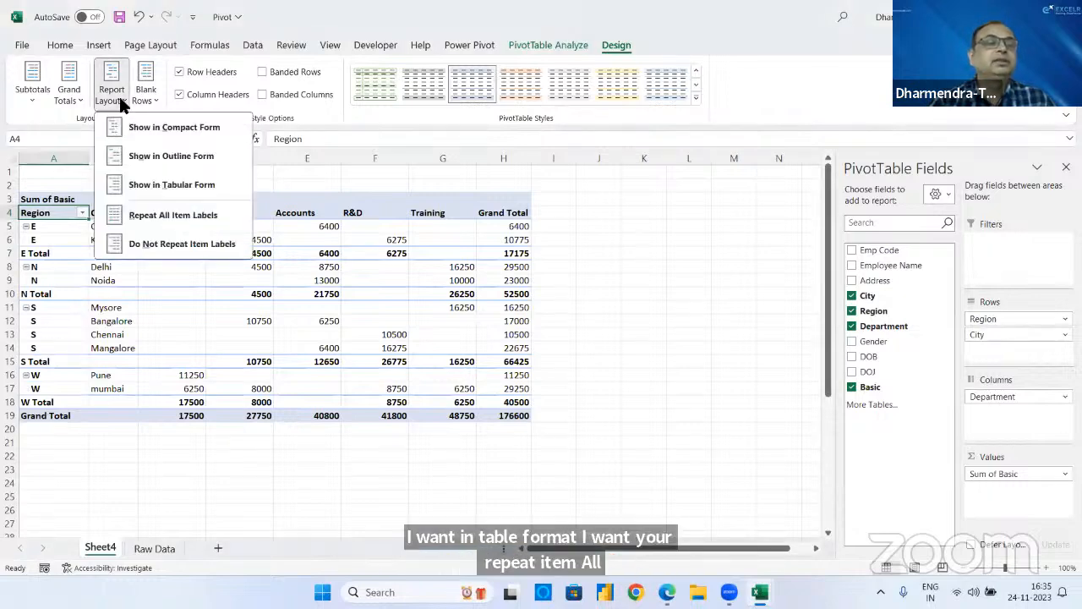
{"action": "left_click", "coordinate": [150, 240]}
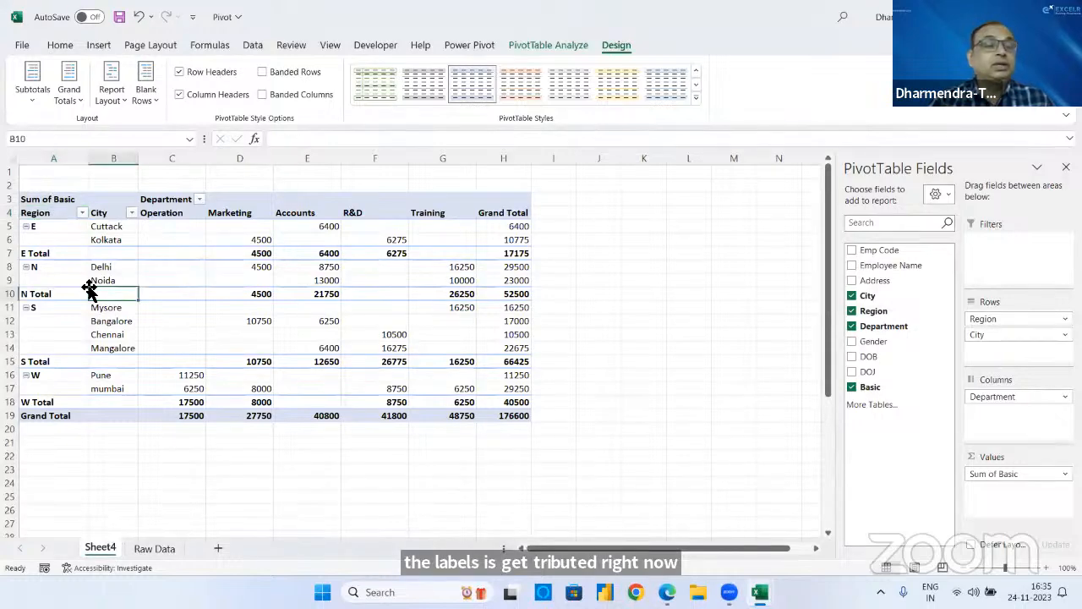
- Insert a blank line after each item in the PivotTable, highlight blank rows 12 and 18, and remove the blank lines again
{"action": "left_click", "coordinate": [12, 253]}
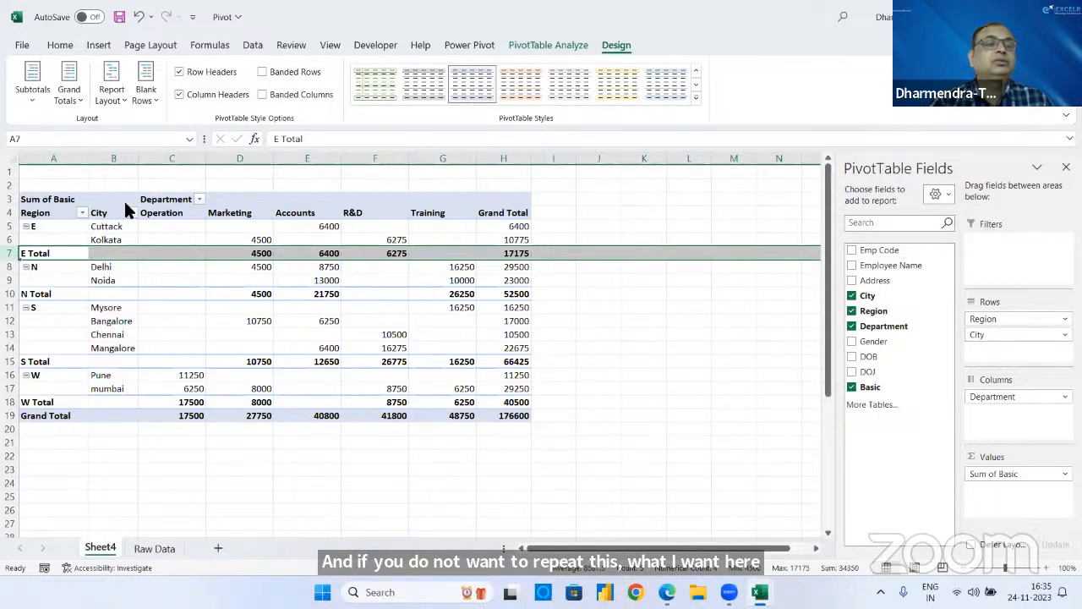
{"action": "left_click", "coordinate": [147, 93]}
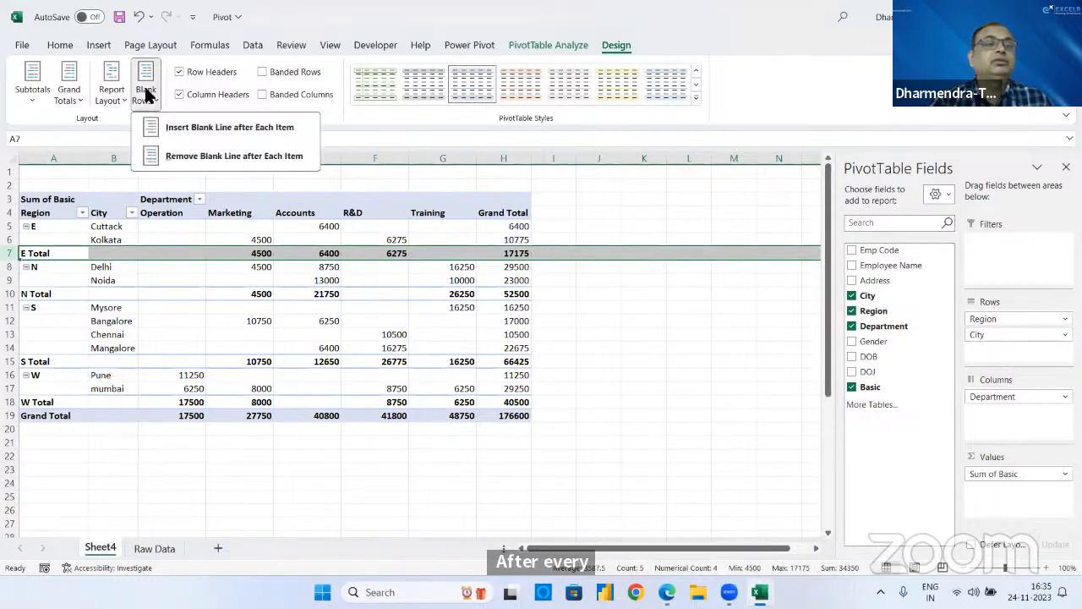
{"action": "left_click", "coordinate": [174, 131]}
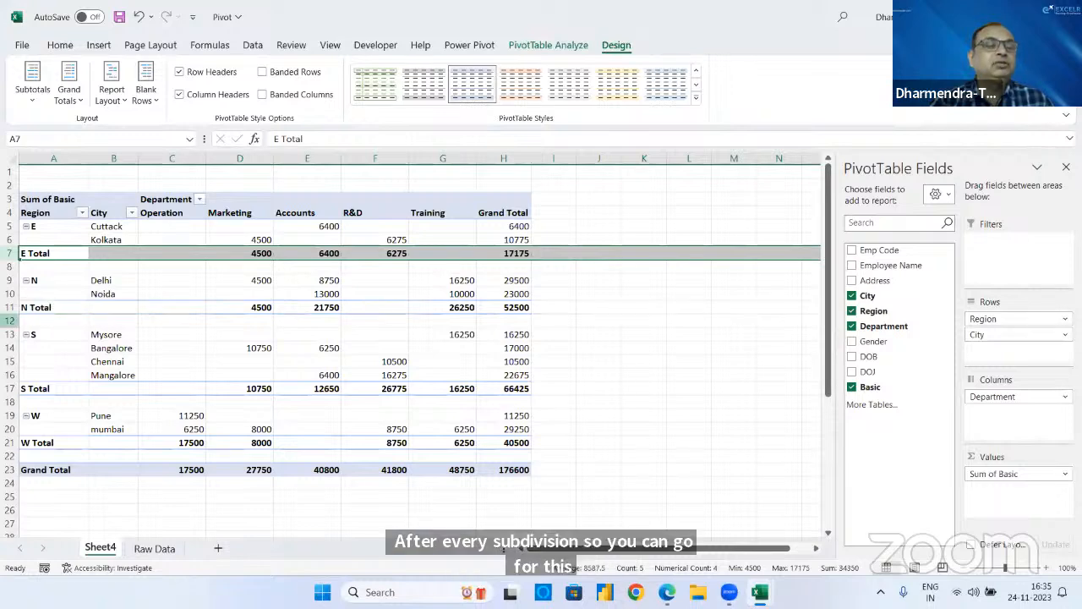
{"action": "left_click", "coordinate": [11, 320]}
{"action": "left_click", "coordinate": [11, 404]}
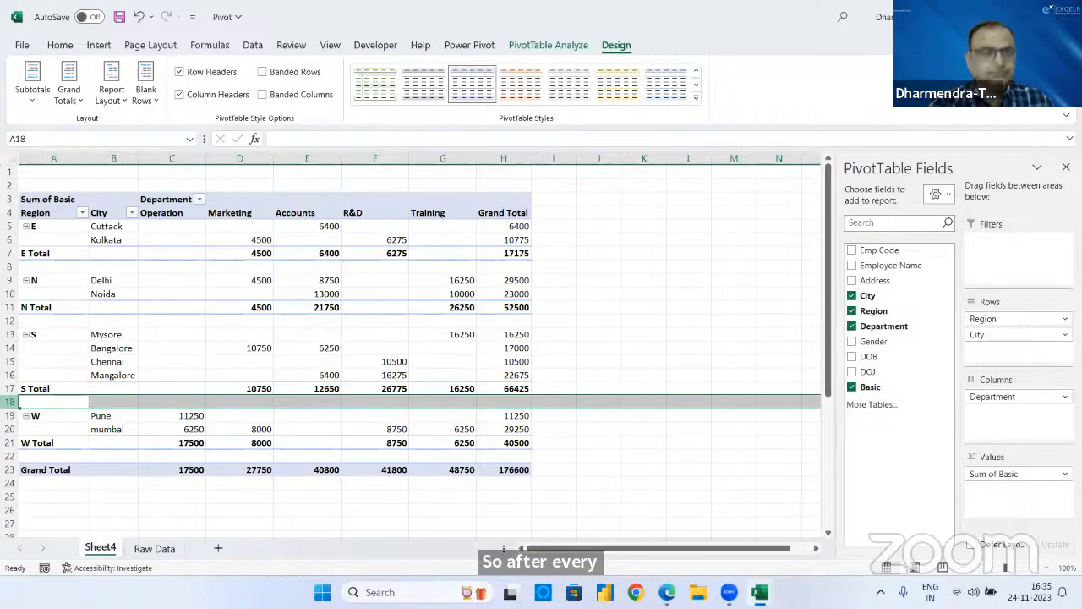
{"action": "left_click", "coordinate": [149, 98]}
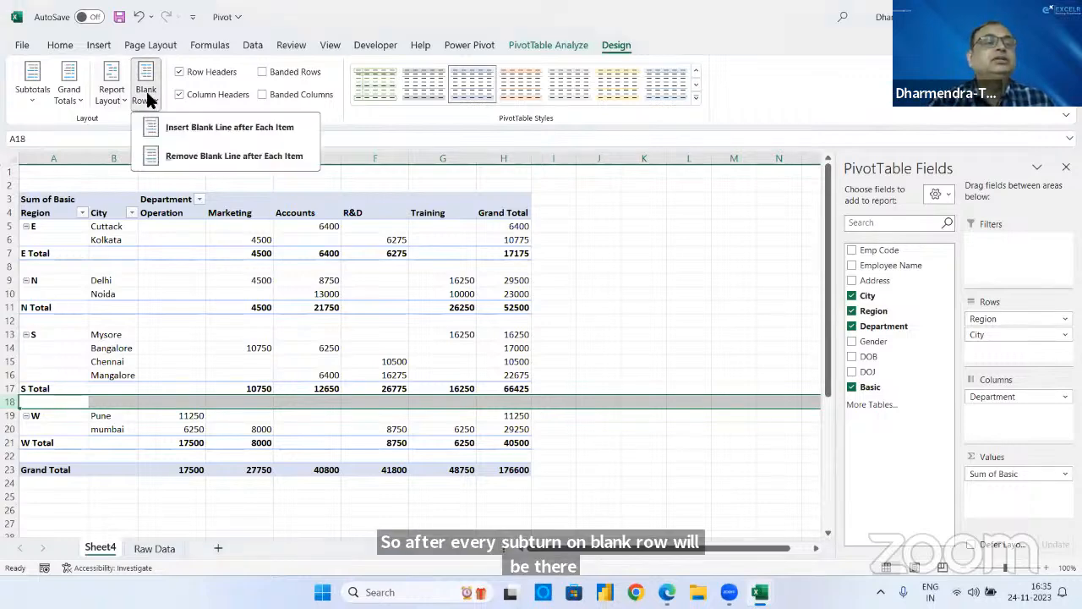
{"action": "left_click", "coordinate": [154, 155]}
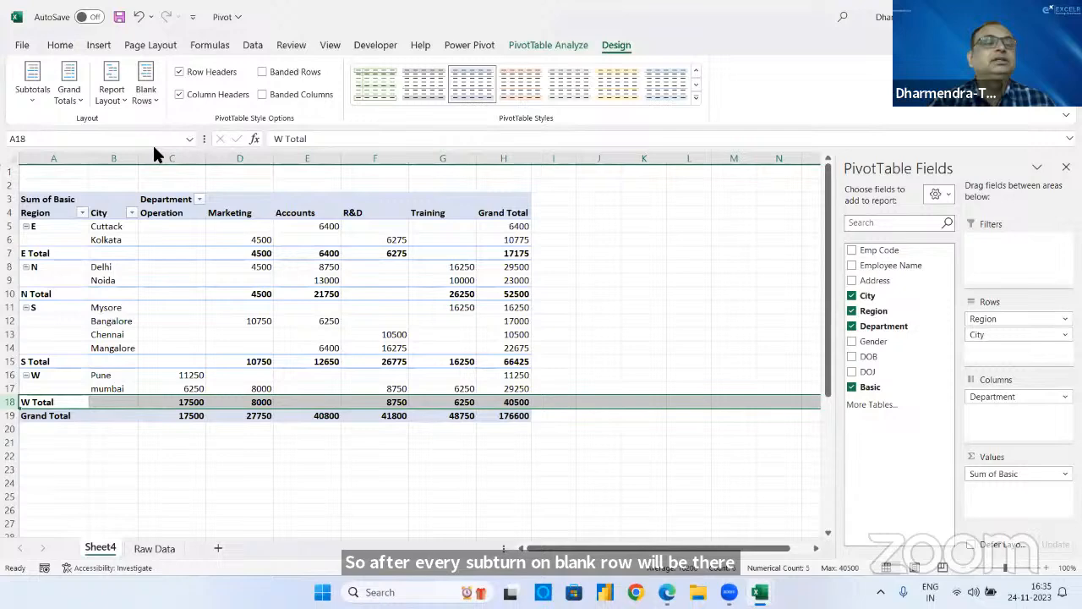
- Switch the PivotTable's row and column header styling off and on again, and enable banded rows and banded columns
{"action": "left_click", "coordinate": [203, 95]}
{"action": "left_click", "coordinate": [222, 74]}
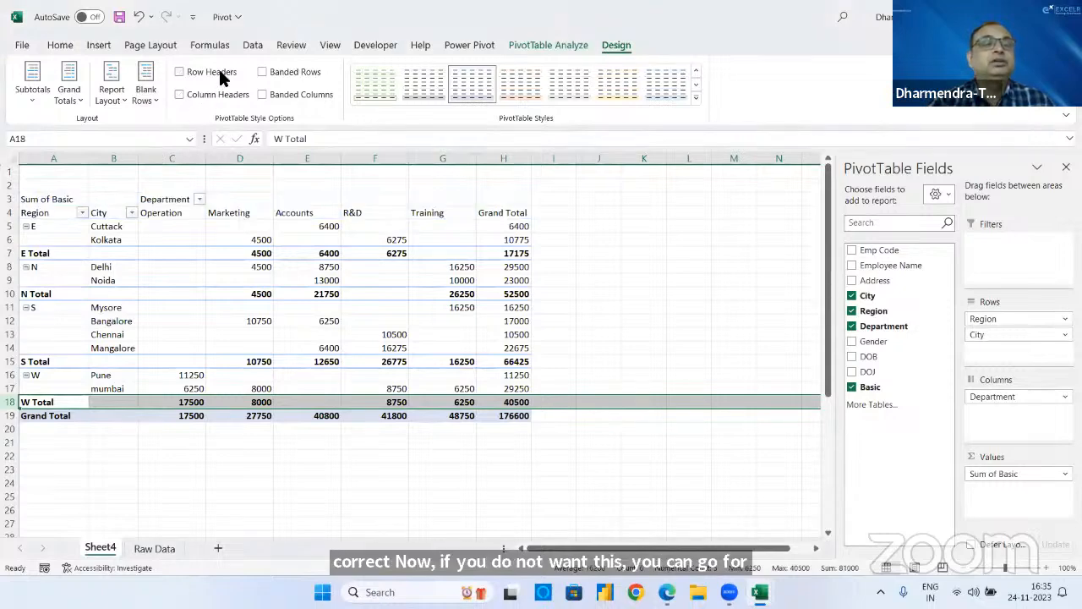
{"action": "left_click", "coordinate": [235, 93]}
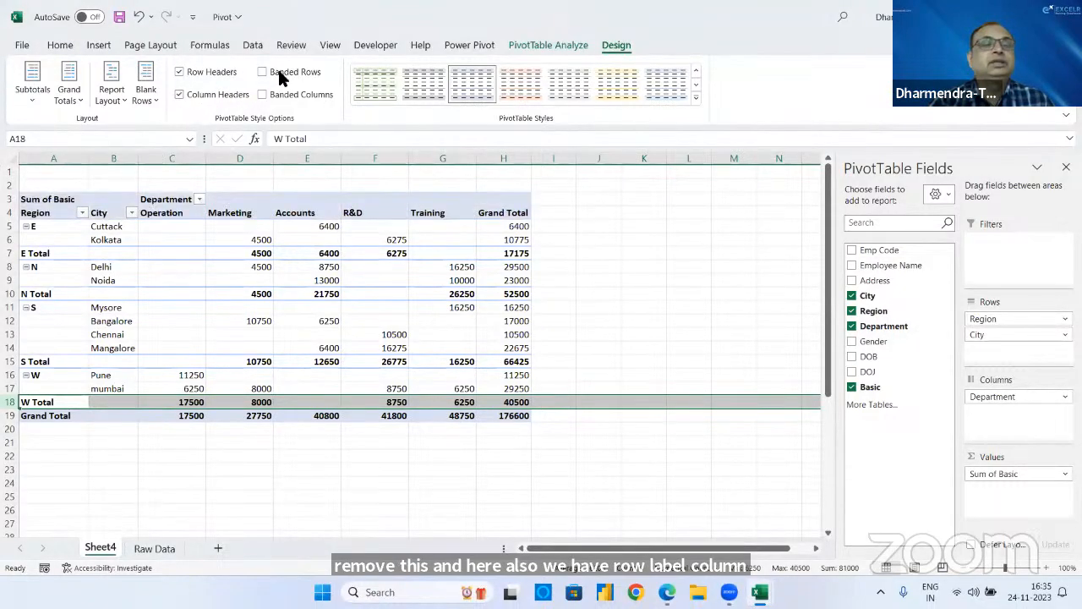
{"action": "left_click", "coordinate": [279, 73]}
{"action": "left_click", "coordinate": [263, 94]}
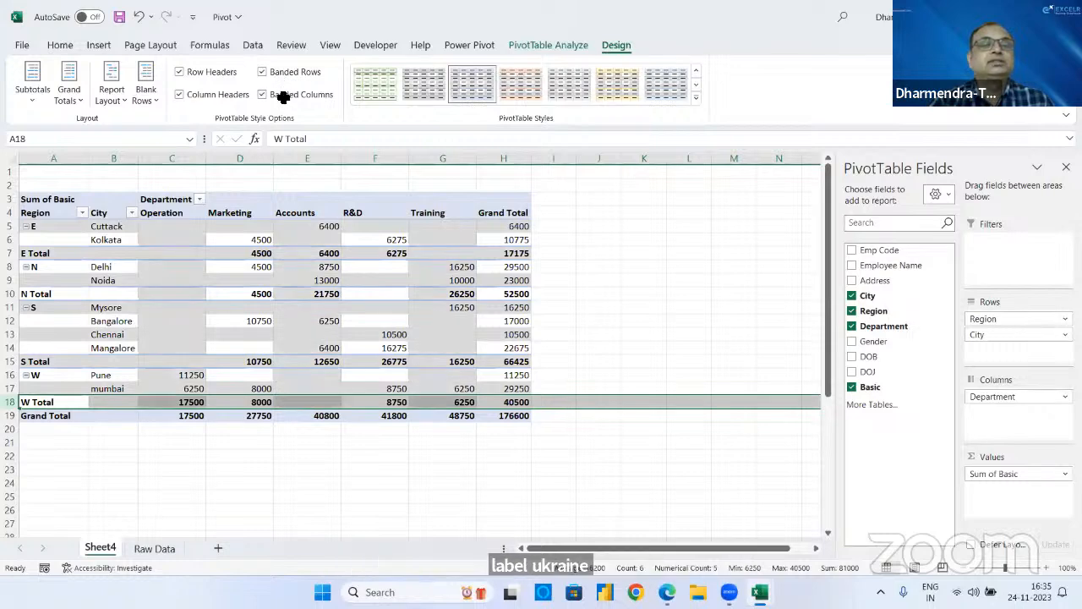
- Apply the blue PivotTable style from the last row of the Dark group to the PivotTable
{"action": "left_click", "coordinate": [695, 100]}
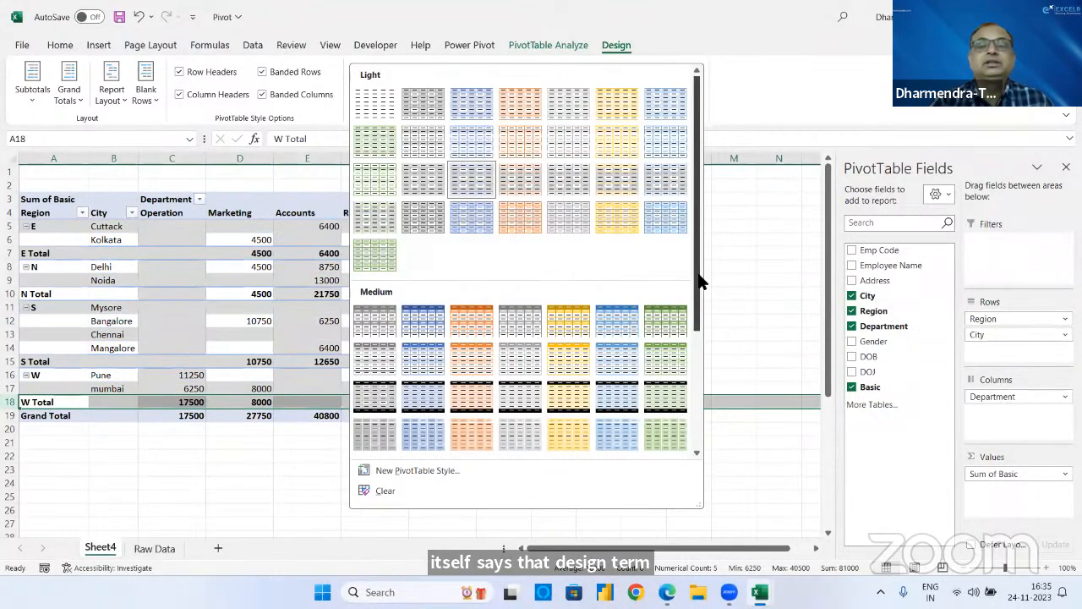
{"action": "left_click_drag", "start_coordinate": [704, 281], "coordinate": [705, 423]}
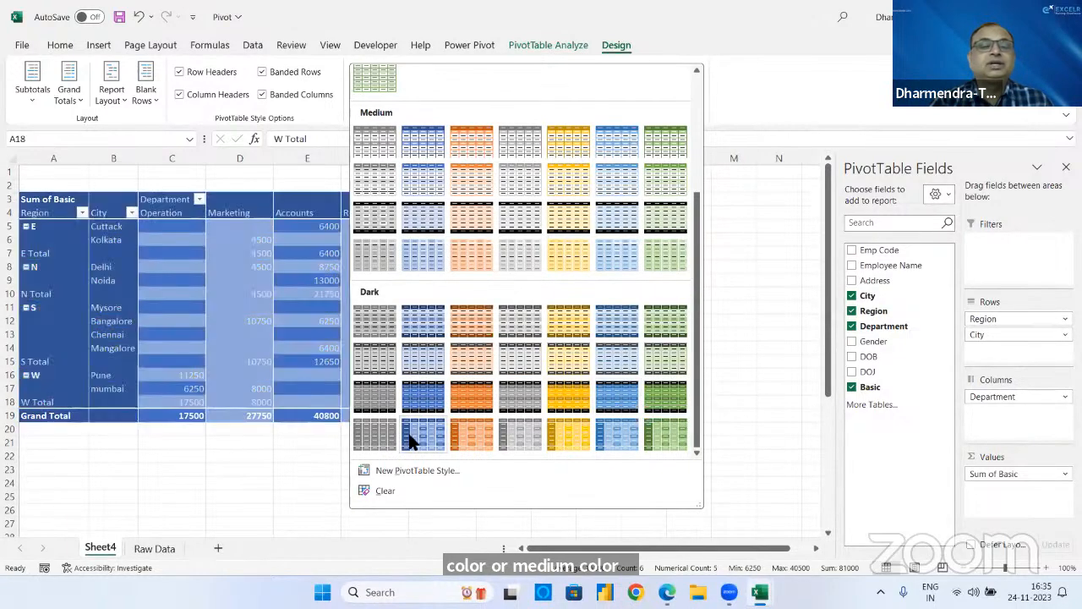
{"action": "left_click", "coordinate": [415, 435]}
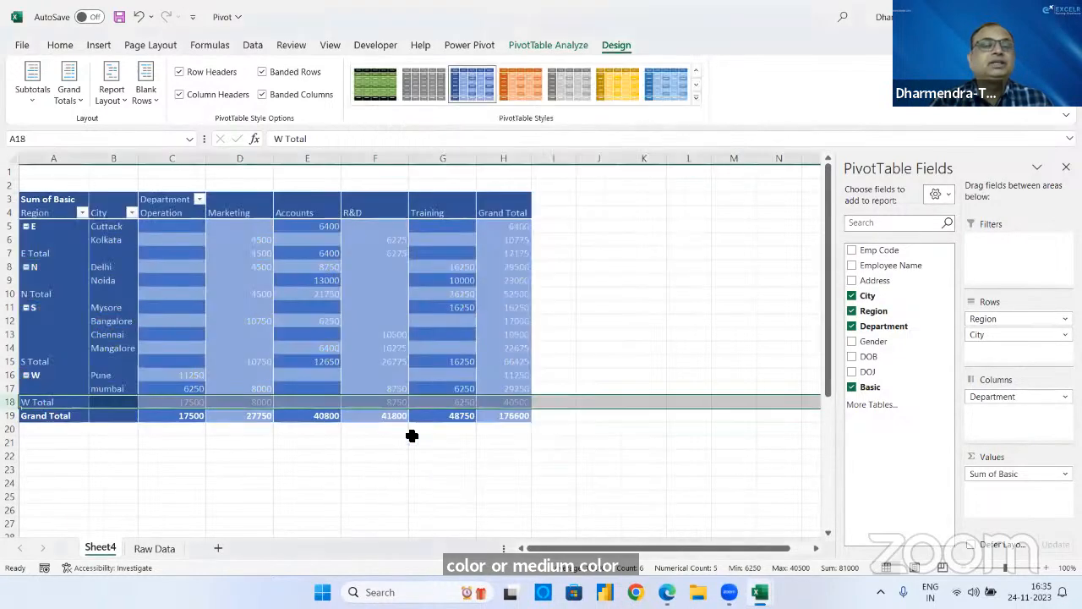
{"action": "left_click", "coordinate": [331, 267]}
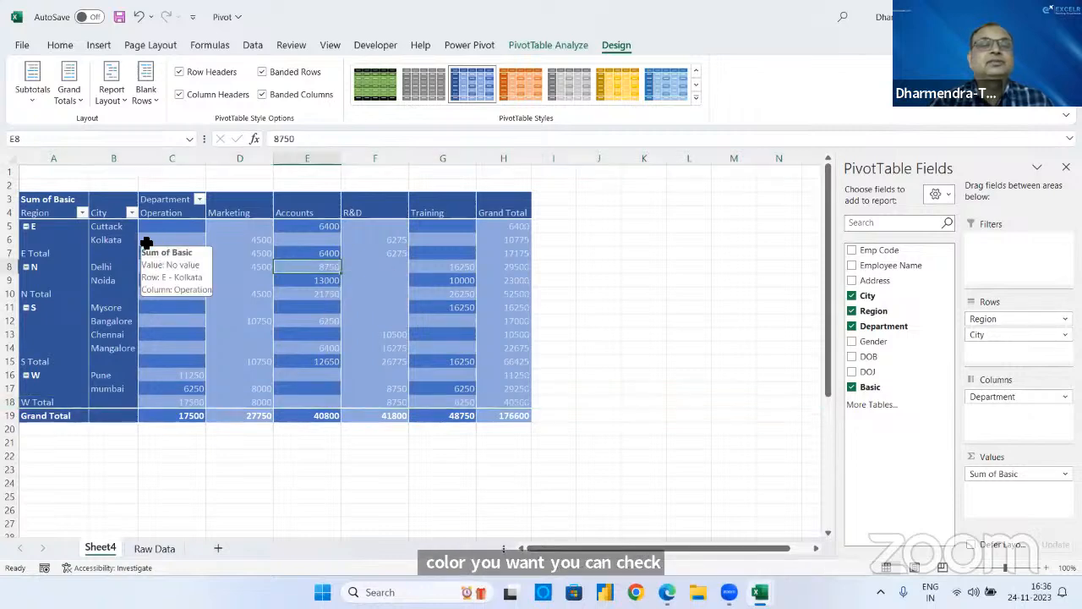
- Select the whole PivotTable and try the dark gold style, followed by the gold style in the second row of the Medium group
{"action": "left_click_drag", "start_coordinate": [58, 201], "coordinate": [519, 415]}
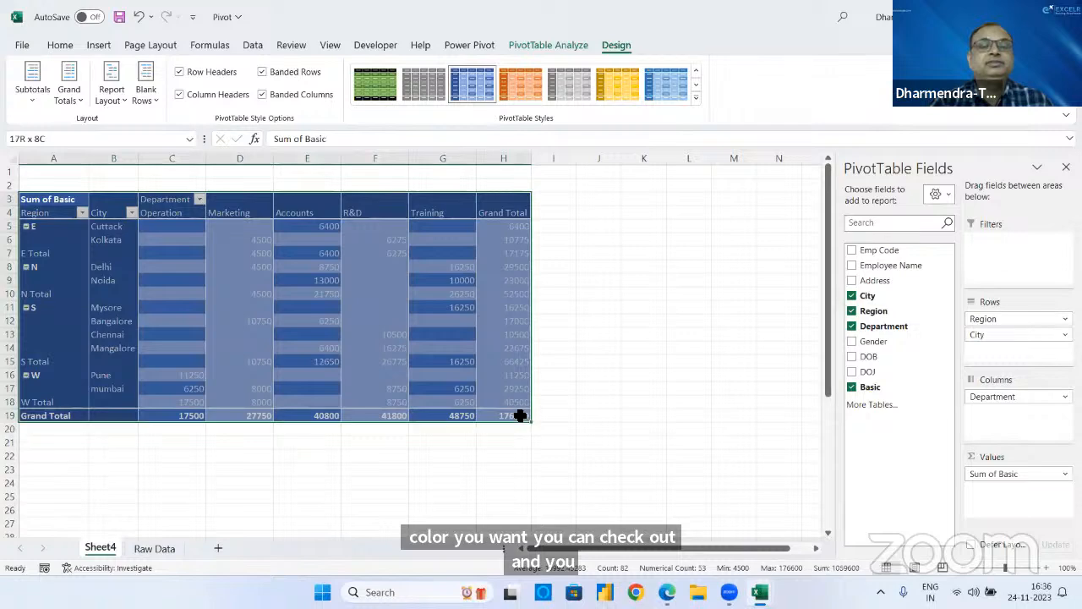
{"action": "left_click", "coordinate": [625, 71]}
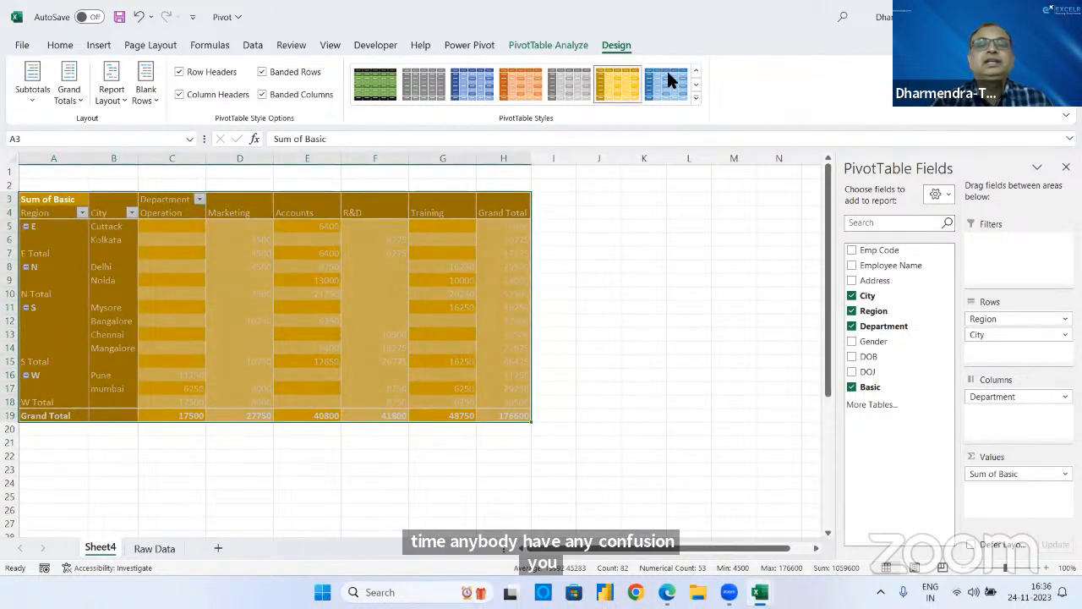
{"action": "left_click", "coordinate": [695, 96]}
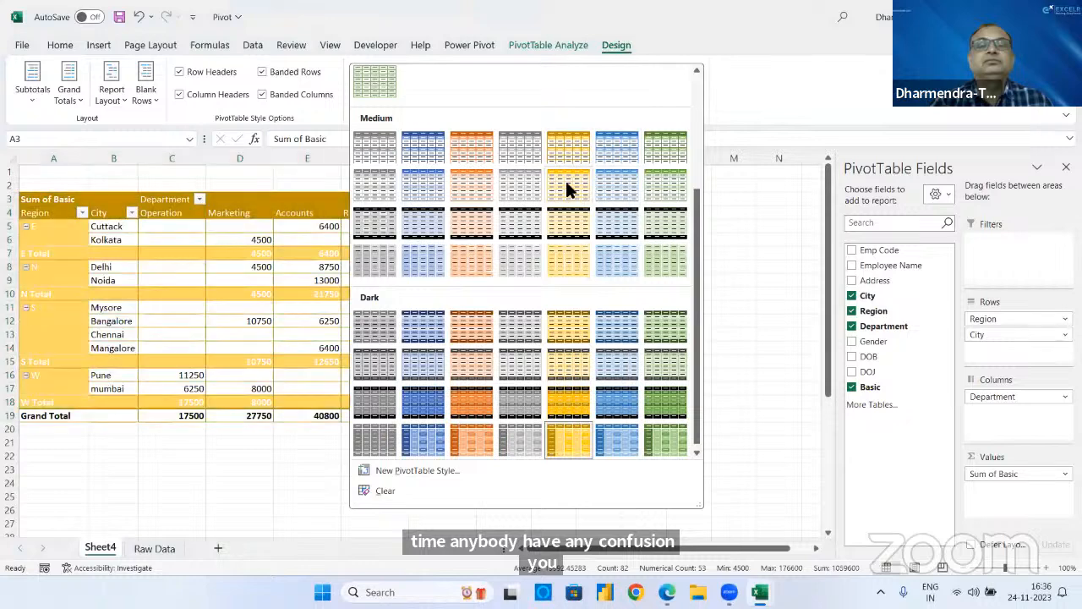
{"action": "left_click", "coordinate": [566, 182]}
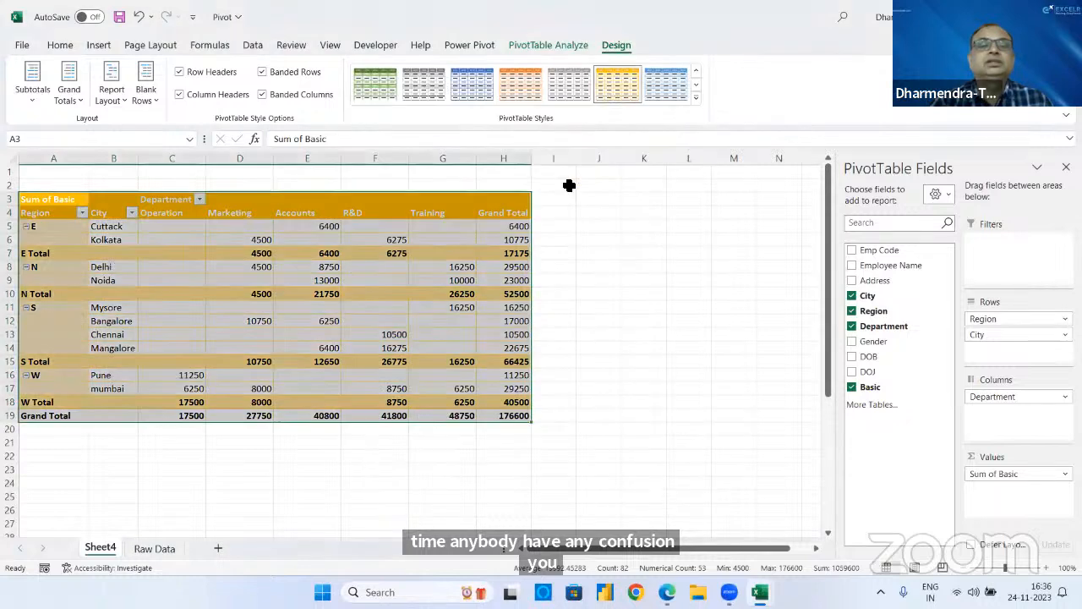
- Apply the blue PivotTable style from the first row of the Medium group
{"action": "left_click", "coordinate": [695, 99]}
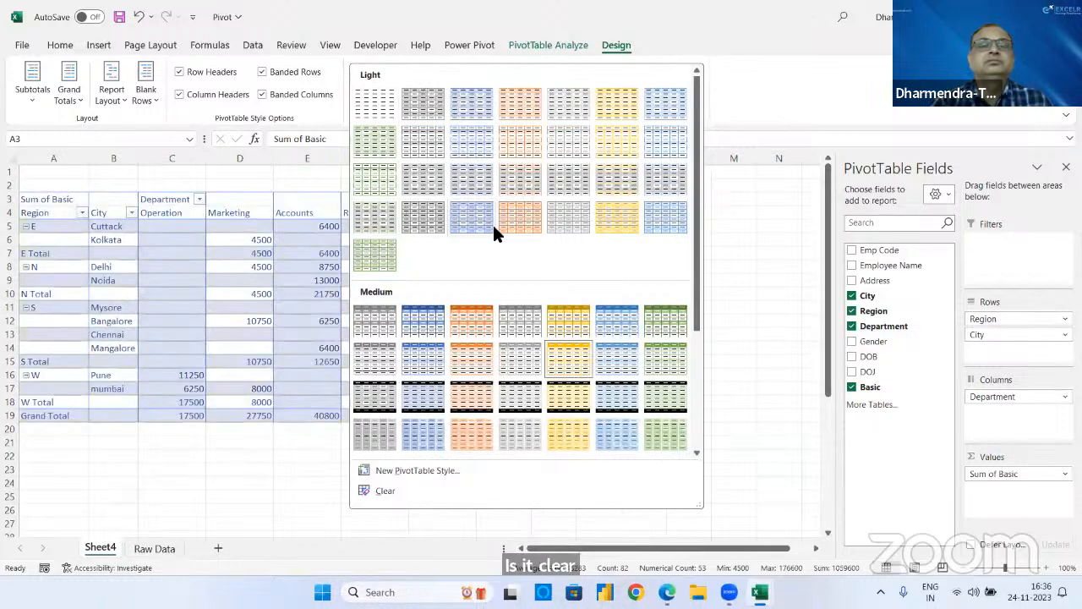
{"action": "left_click", "coordinate": [420, 324]}
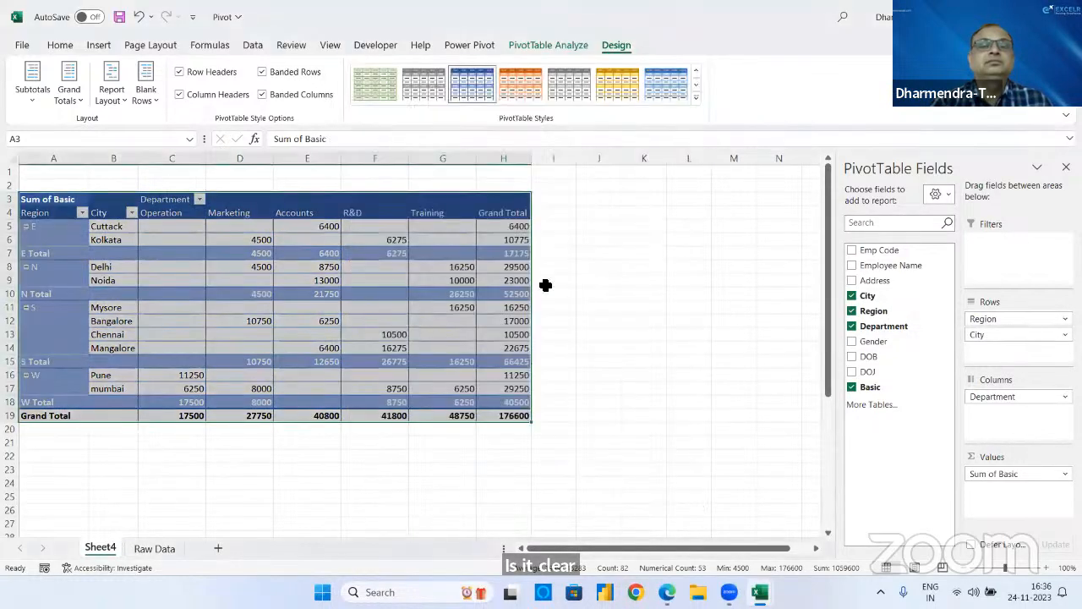
{"action": "left_click", "coordinate": [546, 285]}
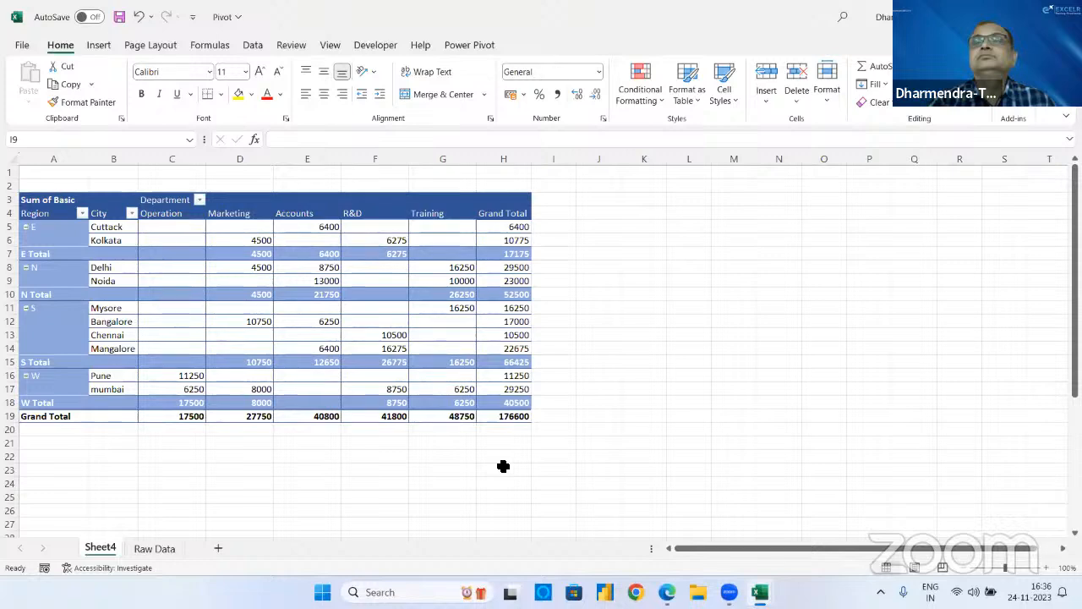
- Remove Region and City from the PivotTable and move Department from Columns to Rows
{"action": "left_click", "coordinate": [197, 259]}
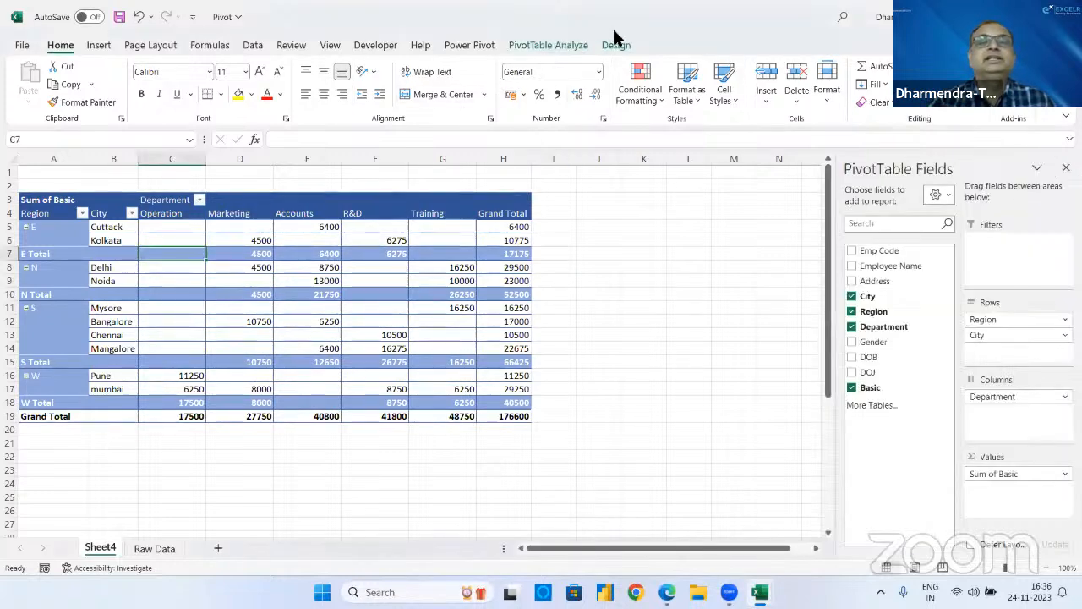
{"action": "left_click", "coordinate": [568, 46]}
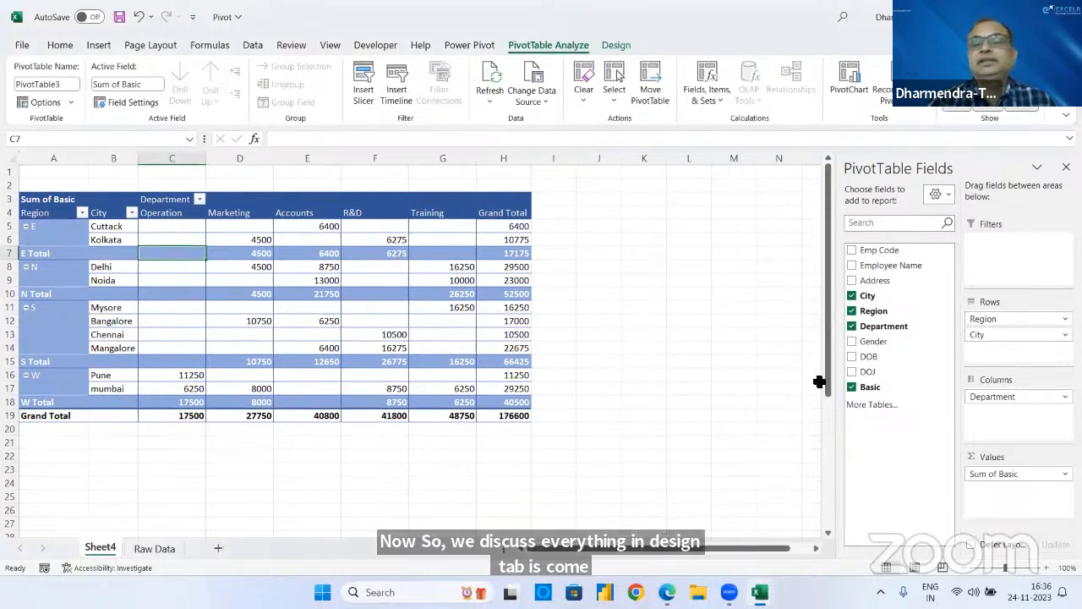
{"action": "left_click", "coordinate": [851, 310]}
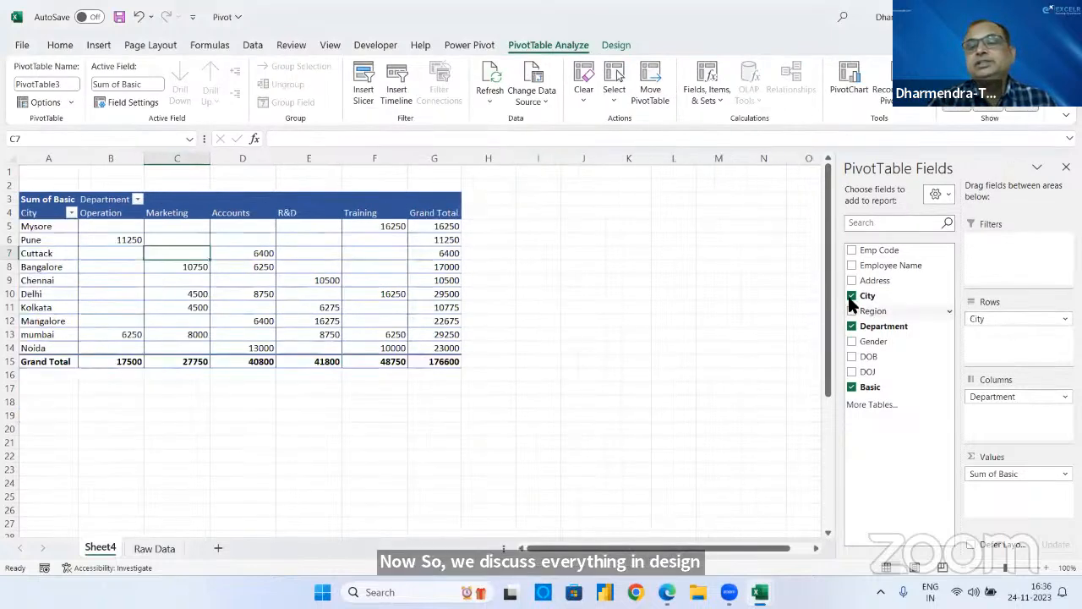
{"action": "left_click", "coordinate": [851, 296]}
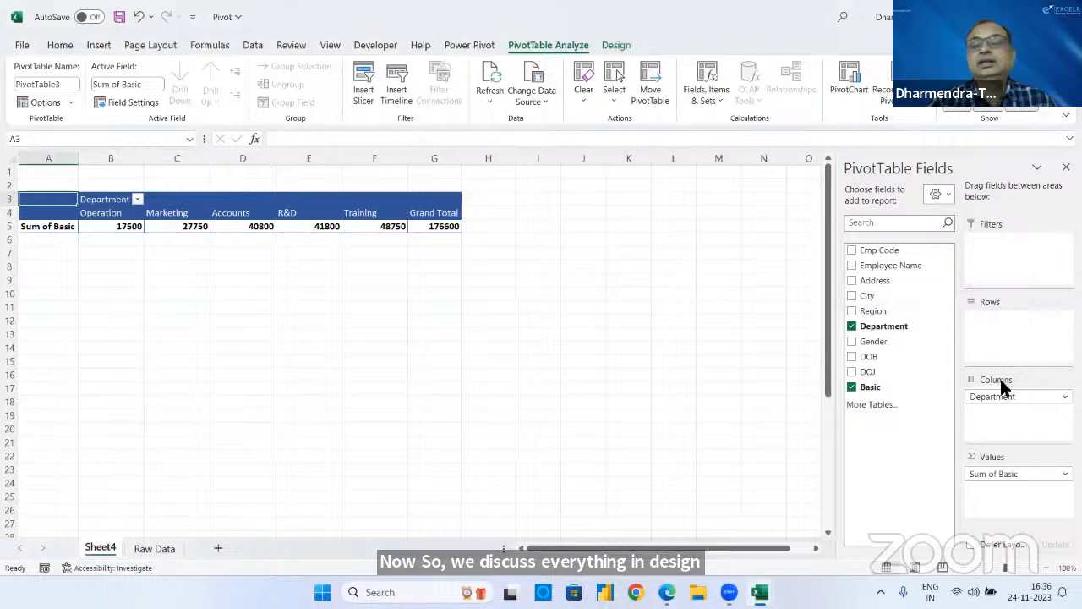
{"action": "left_click_drag", "start_coordinate": [986, 395], "coordinate": [988, 339]}
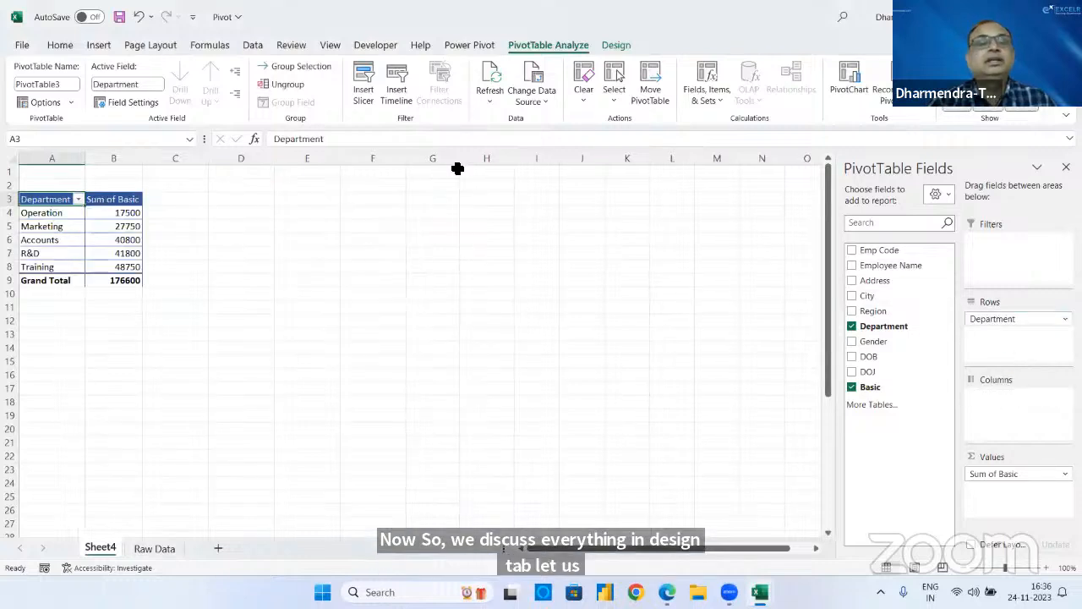
- Turn off the PivotTable's grand totals for rows and columns
{"action": "left_click", "coordinate": [618, 45]}
{"action": "left_click", "coordinate": [61, 93]}
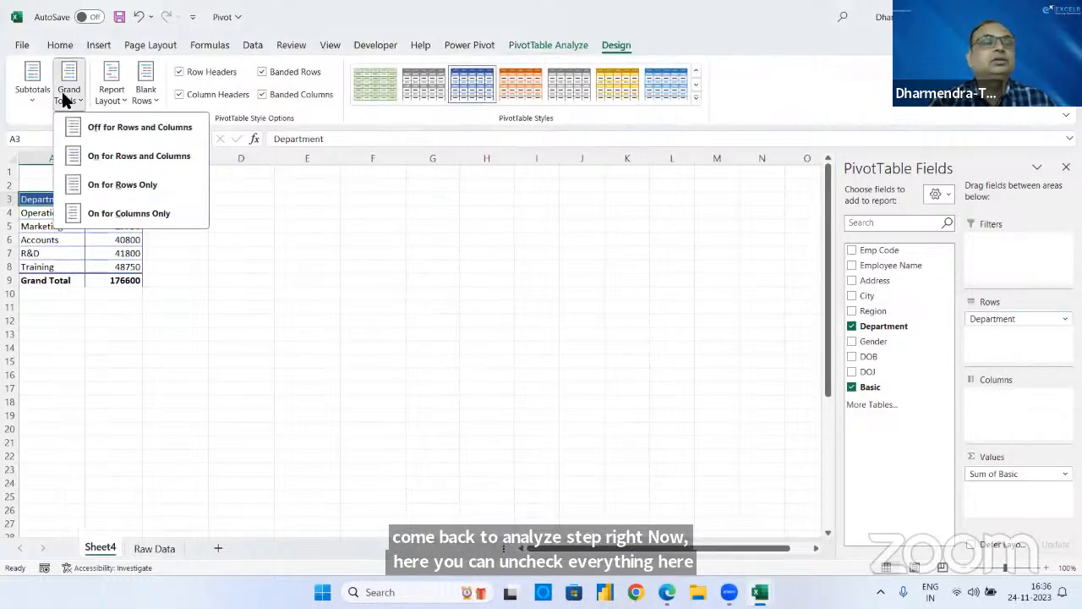
{"action": "left_click", "coordinate": [88, 126]}
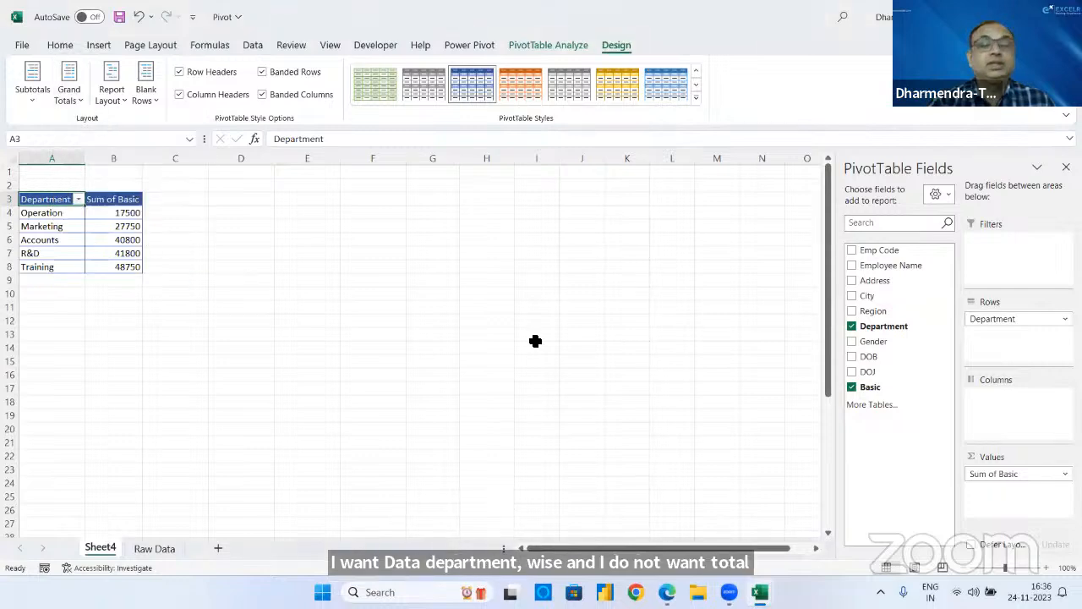
- Insert a pie PivotChart from the Department and Sum of Basic table and place it beside the table with its upper edge near row 2
{"action": "left_click", "coordinate": [1021, 565]}
{"action": "left_click", "coordinate": [1021, 565]}
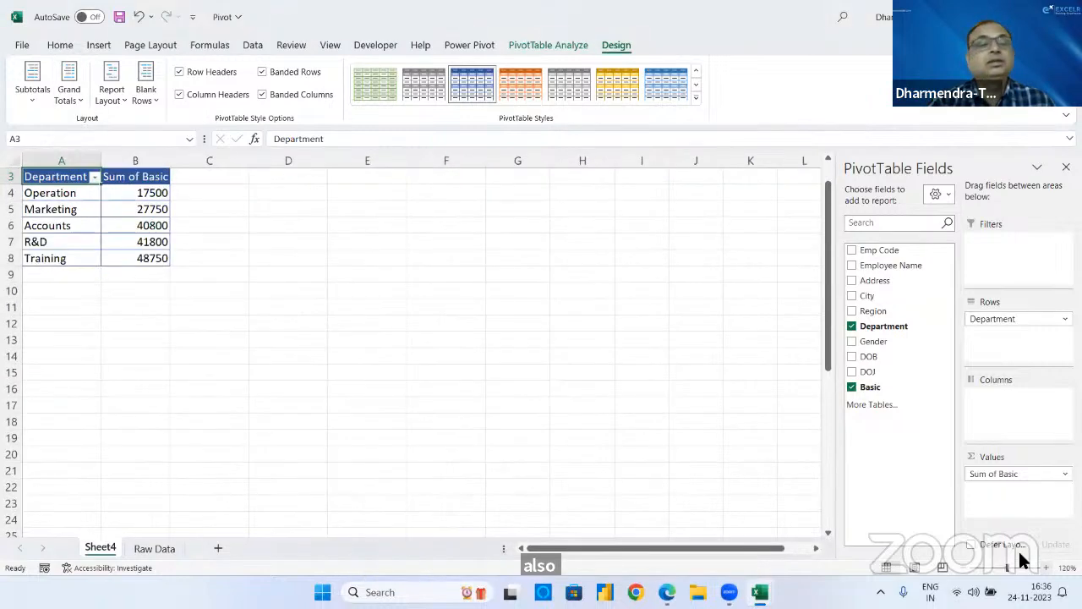
{"action": "left_click", "coordinate": [1021, 564]}
{"action": "left_click_drag", "start_coordinate": [829, 342], "coordinate": [827, 323]}
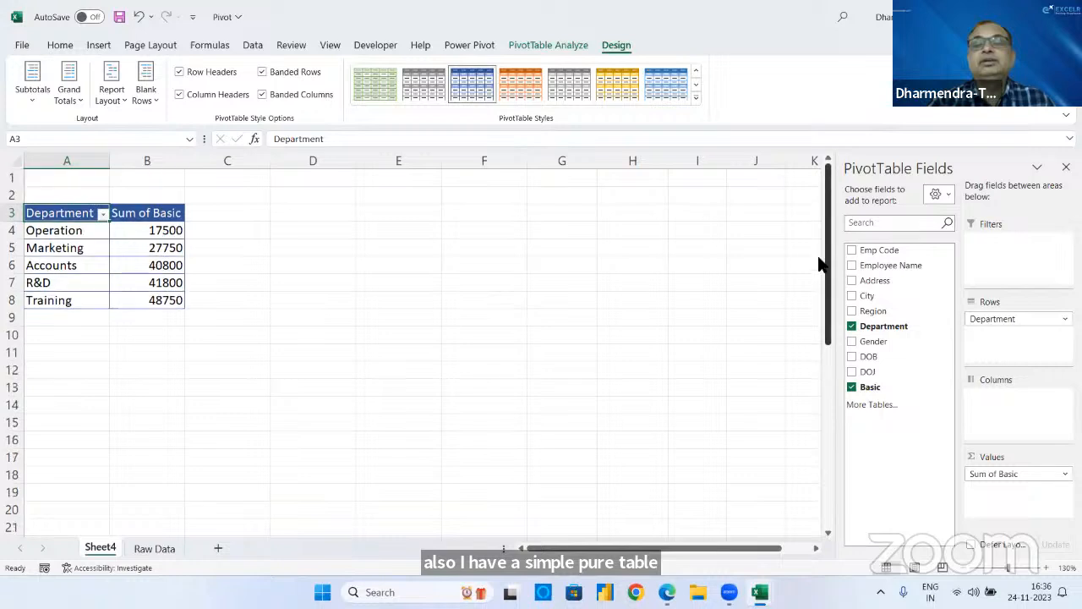
{"action": "left_click_drag", "start_coordinate": [52, 213], "coordinate": [154, 299]}
{"action": "left_click", "coordinate": [573, 40]}
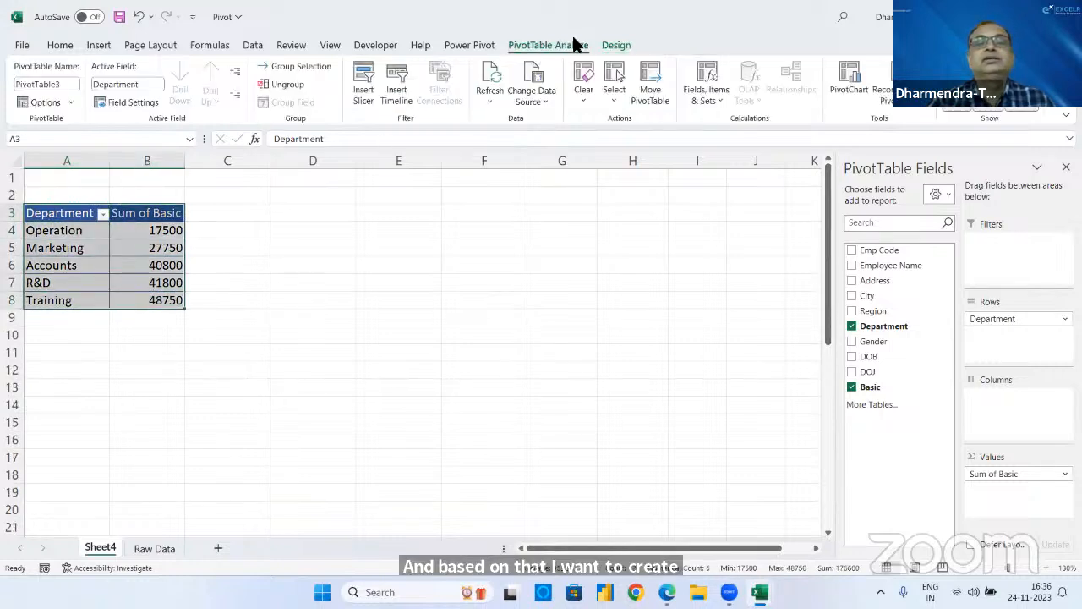
{"action": "left_click", "coordinate": [850, 84]}
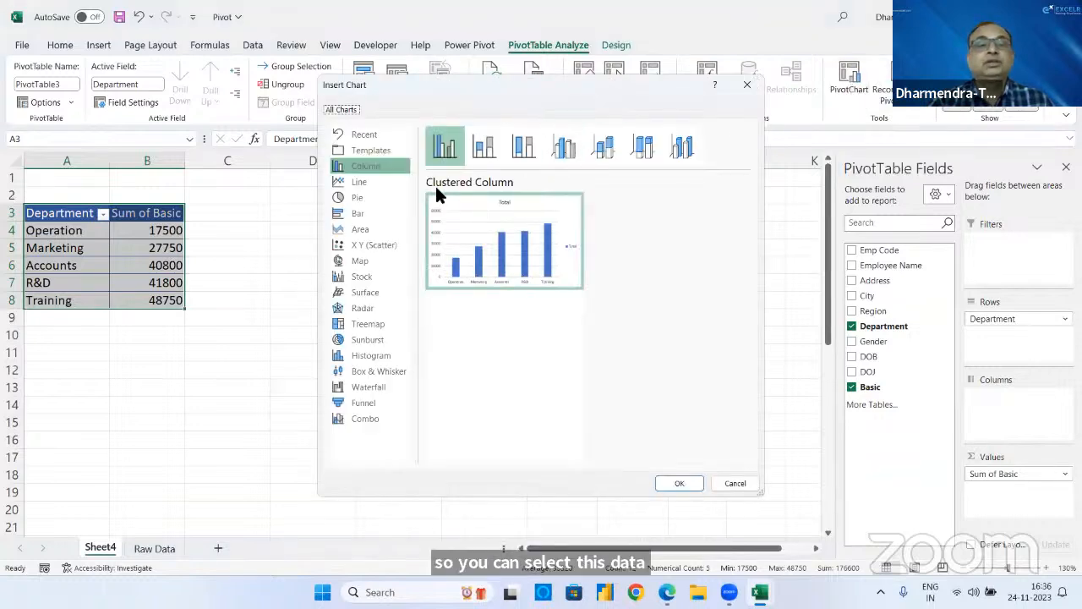
{"action": "left_click", "coordinate": [377, 184]}
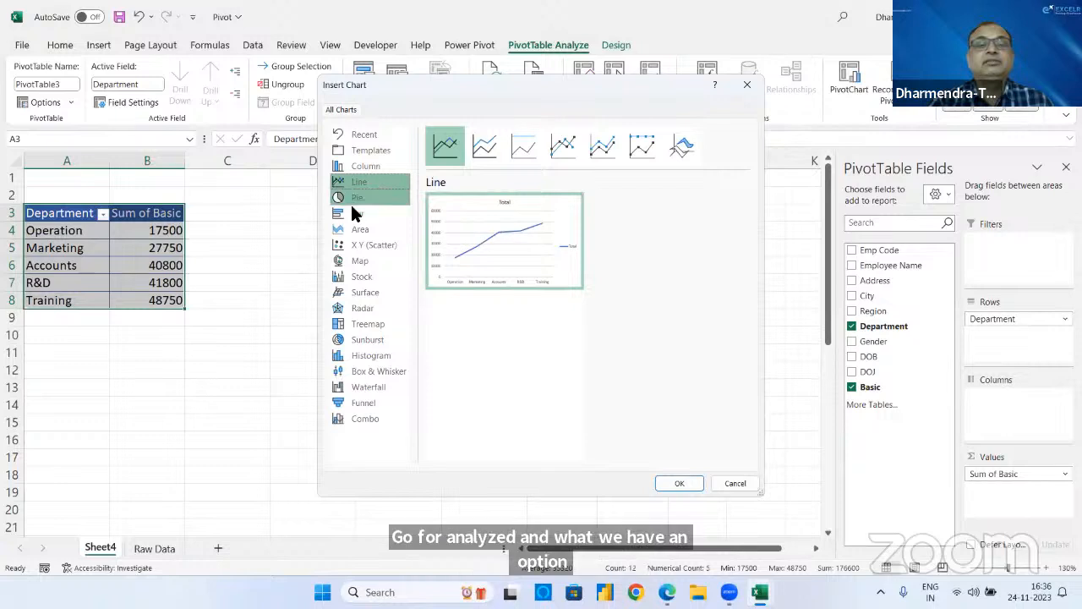
{"action": "left_click", "coordinate": [354, 213]}
{"action": "left_click", "coordinate": [355, 200]}
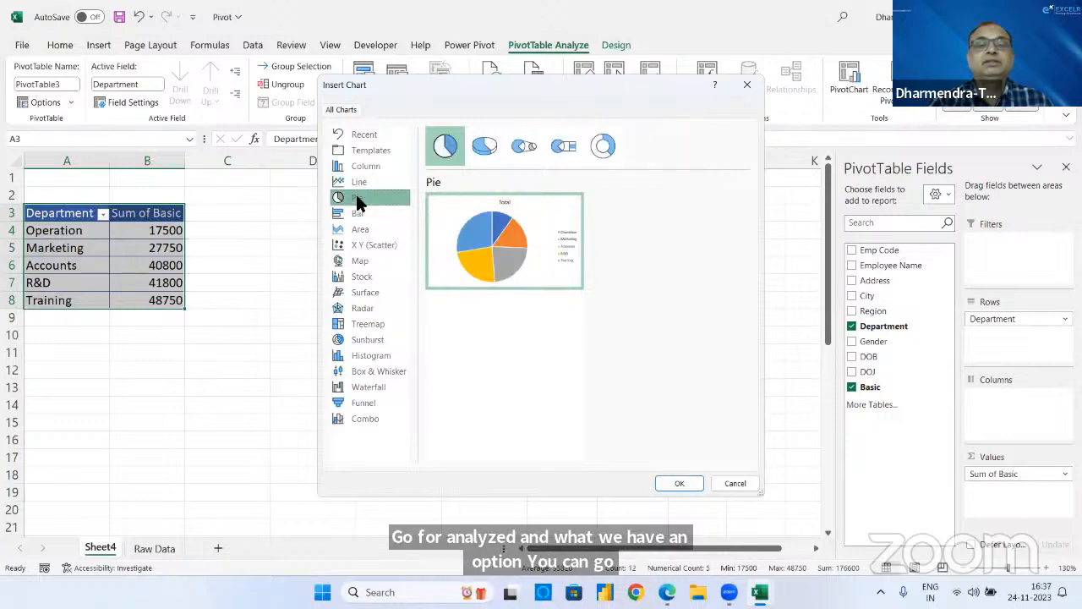
{"action": "left_click", "coordinate": [481, 240]}
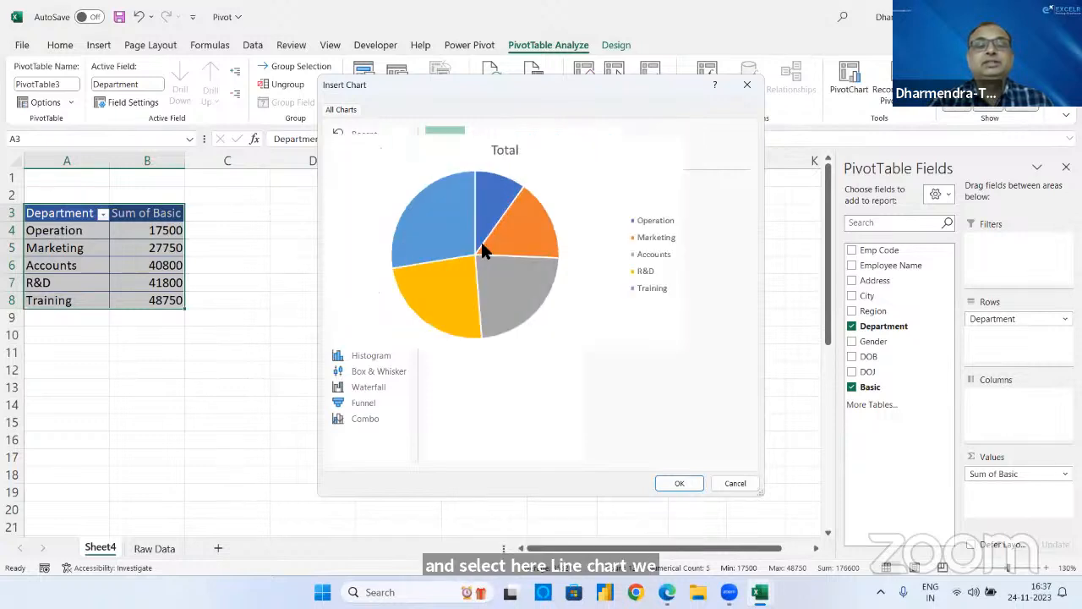
{"action": "left_click", "coordinate": [679, 483]}
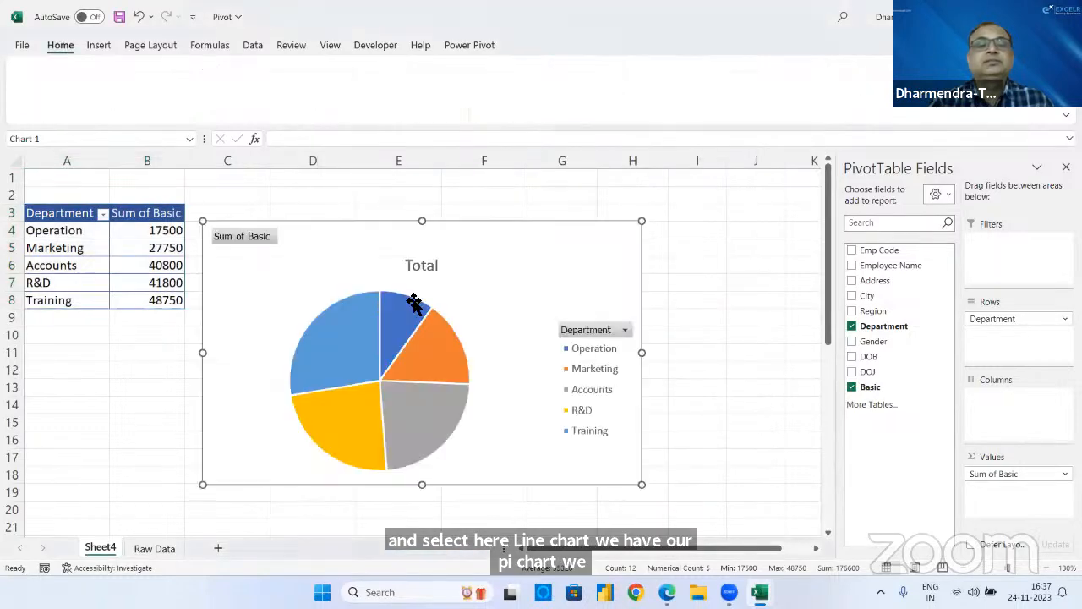
{"action": "left_click_drag", "start_coordinate": [454, 227], "coordinate": [516, 203]}
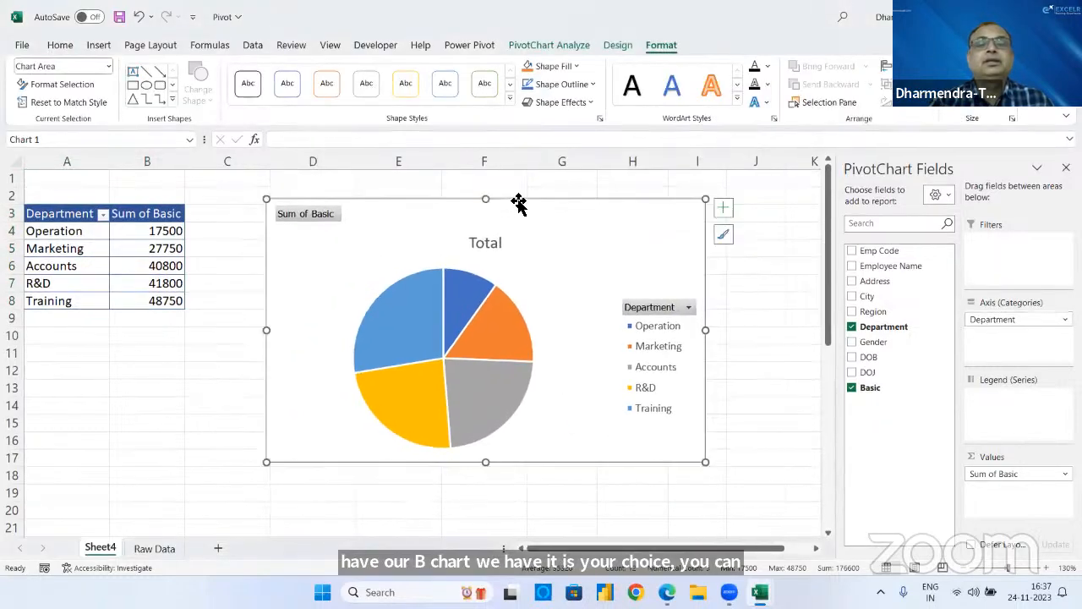
- Apply the quick chart layout that labels the pie slices with category names and percentages and has no legend
{"action": "left_click", "coordinate": [619, 46]}
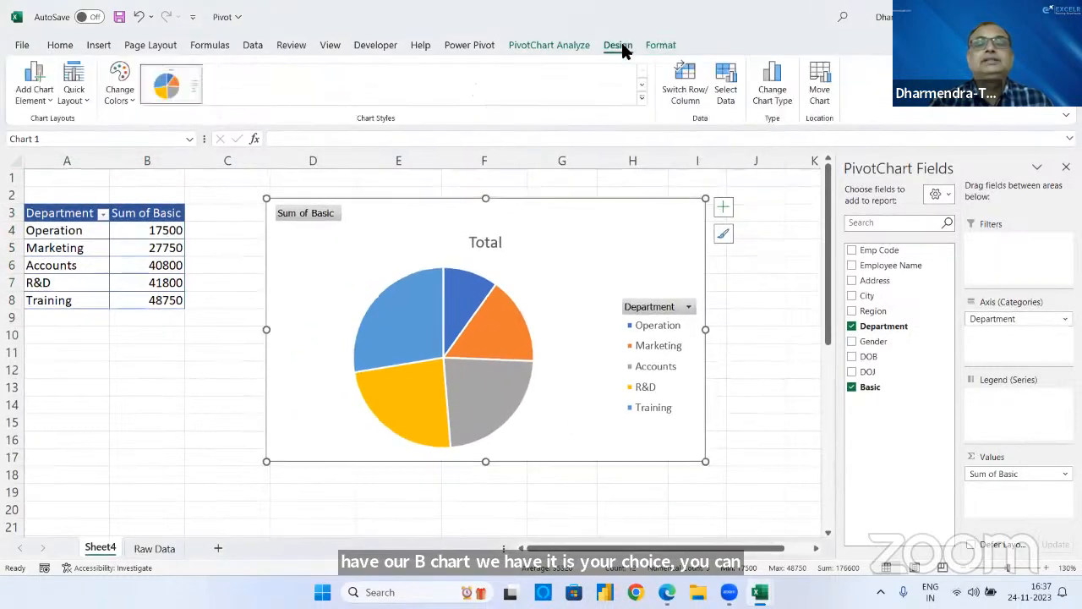
{"action": "left_click", "coordinate": [76, 97]}
{"action": "left_click", "coordinate": [81, 133]}
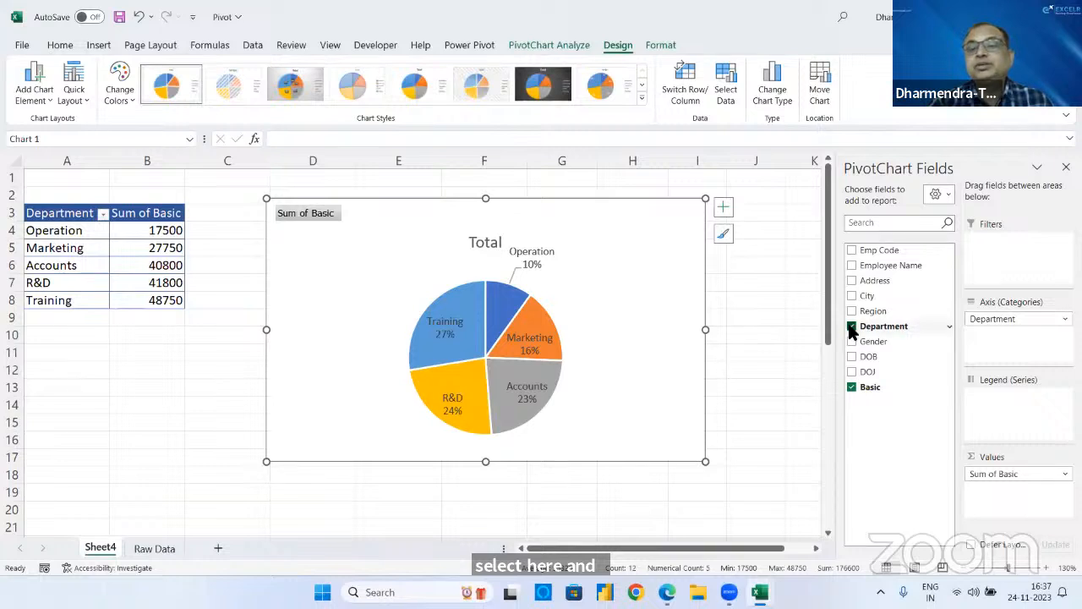
- Try Region, City and Gender in turn as the pie chart's category field, and set it back to Department
{"action": "left_click", "coordinate": [851, 327]}
{"action": "left_click", "coordinate": [851, 311]}
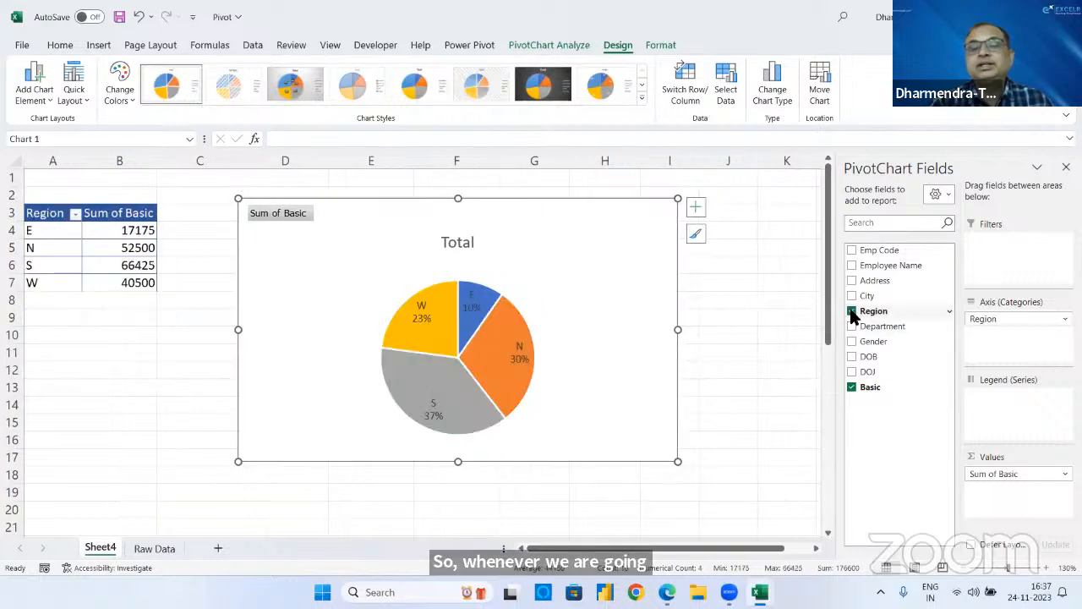
{"action": "left_click", "coordinate": [852, 311]}
{"action": "left_click", "coordinate": [851, 296]}
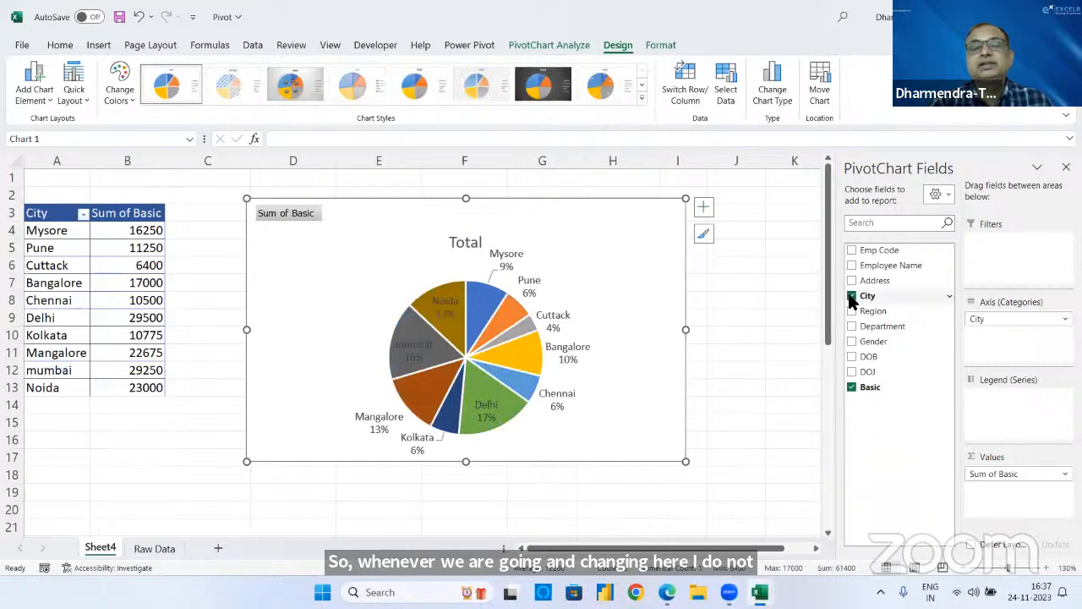
{"action": "left_click", "coordinate": [852, 296]}
{"action": "left_click", "coordinate": [852, 341]}
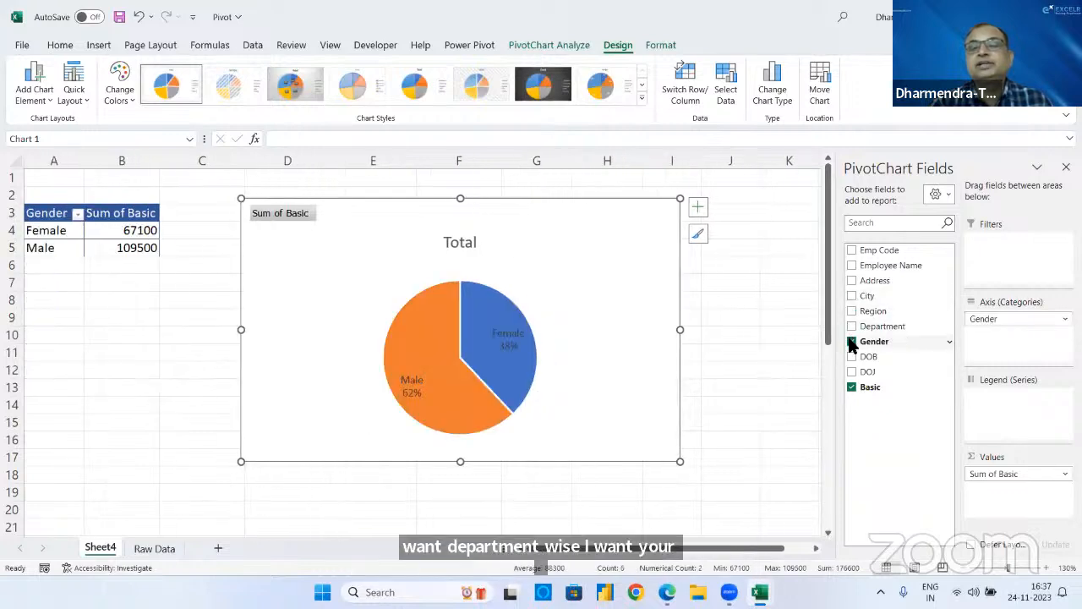
{"action": "left_click", "coordinate": [851, 341]}
{"action": "left_click", "coordinate": [851, 326]}
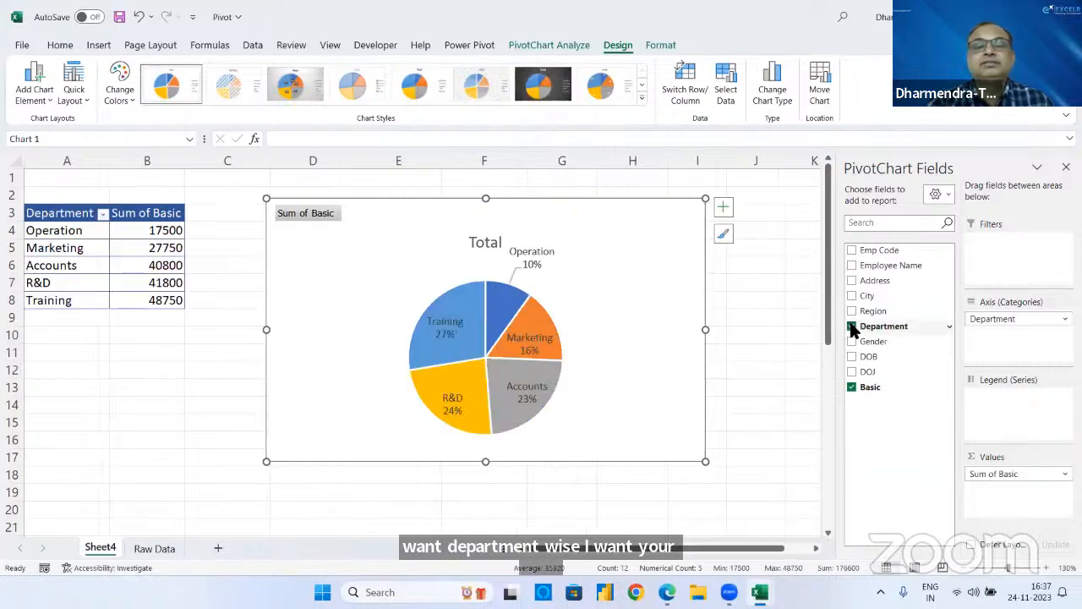
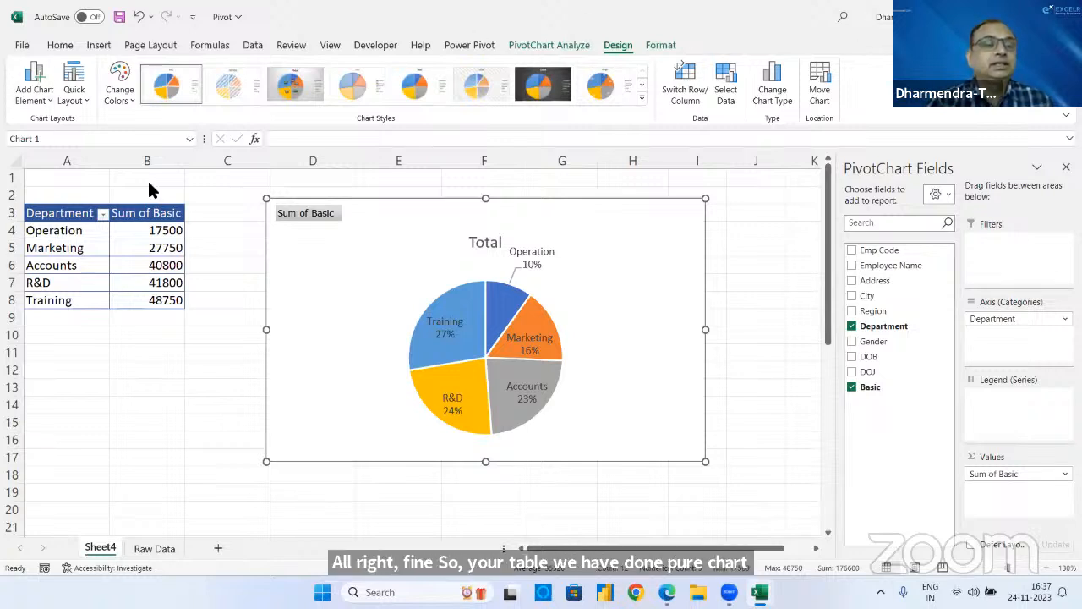
{"action": "left_click", "coordinate": [79, 227]}
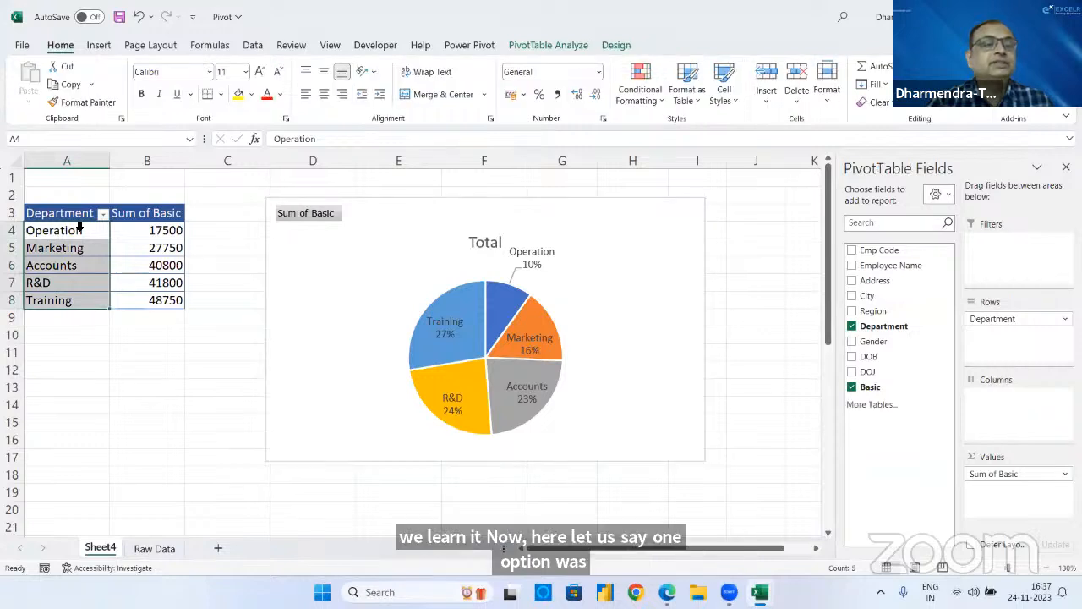
{"action": "left_click", "coordinate": [105, 47]}
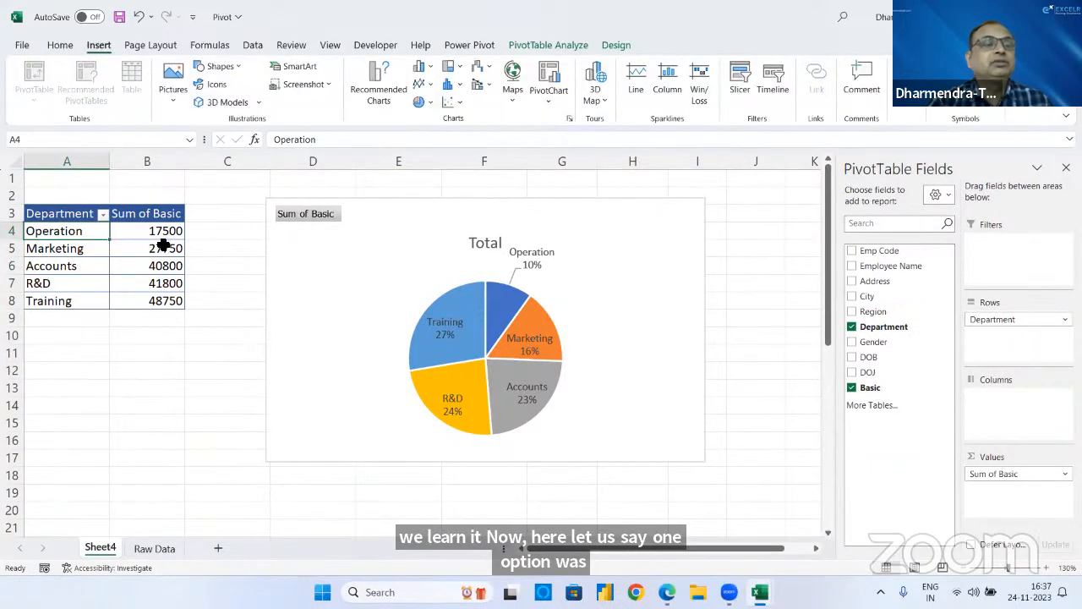
{"action": "left_click", "coordinate": [215, 247]}
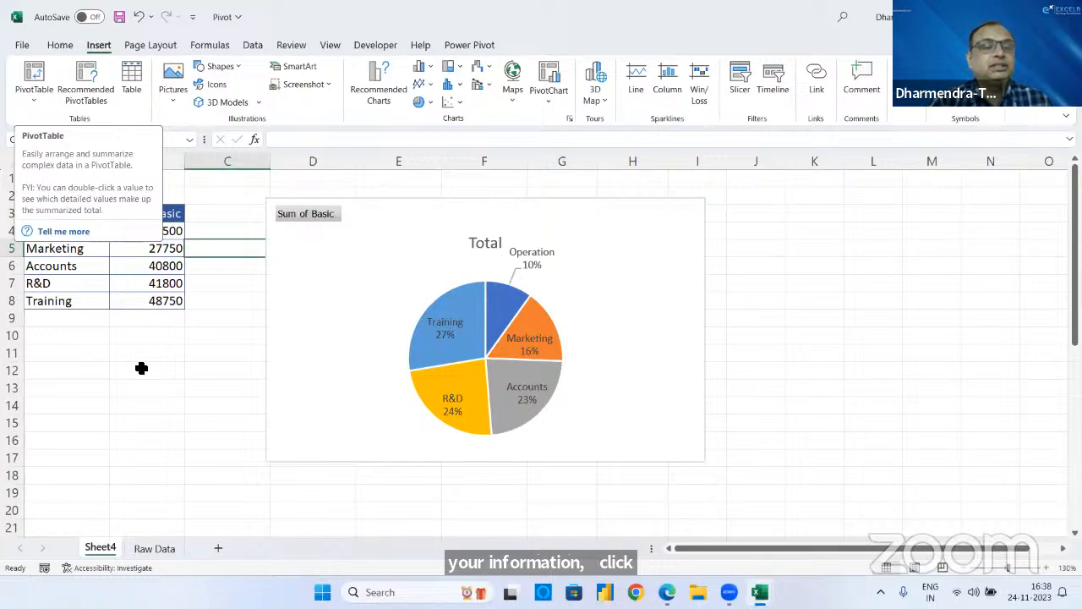
{"action": "left_click", "coordinate": [139, 368]}
- Rename the sheet holding the PivotTable and pie chart as Pivot Table
{"action": "left_click", "coordinate": [141, 546]}
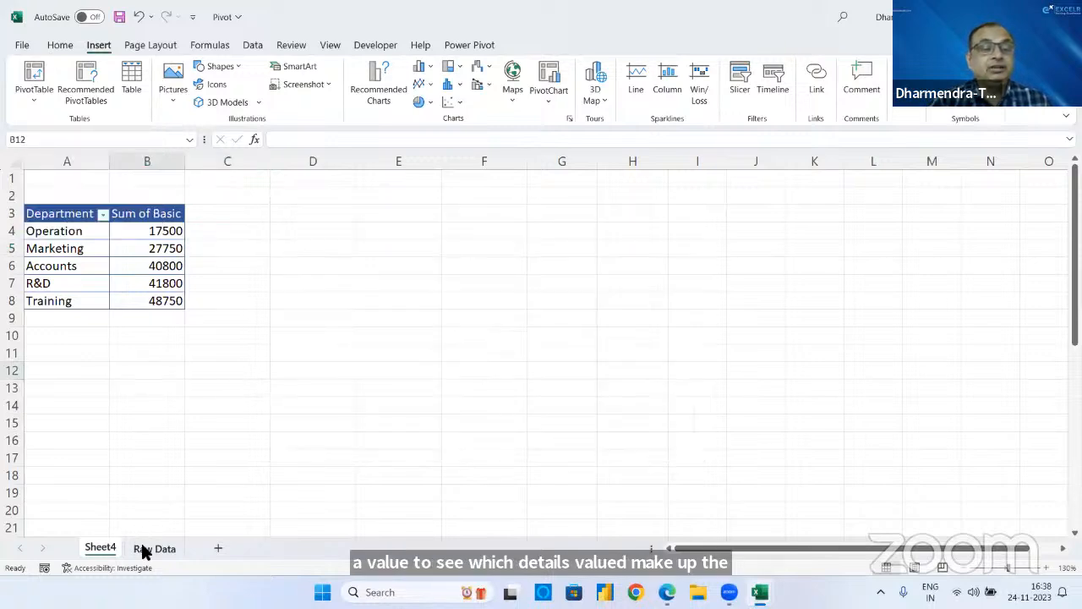
{"action": "left_click", "coordinate": [105, 549]}
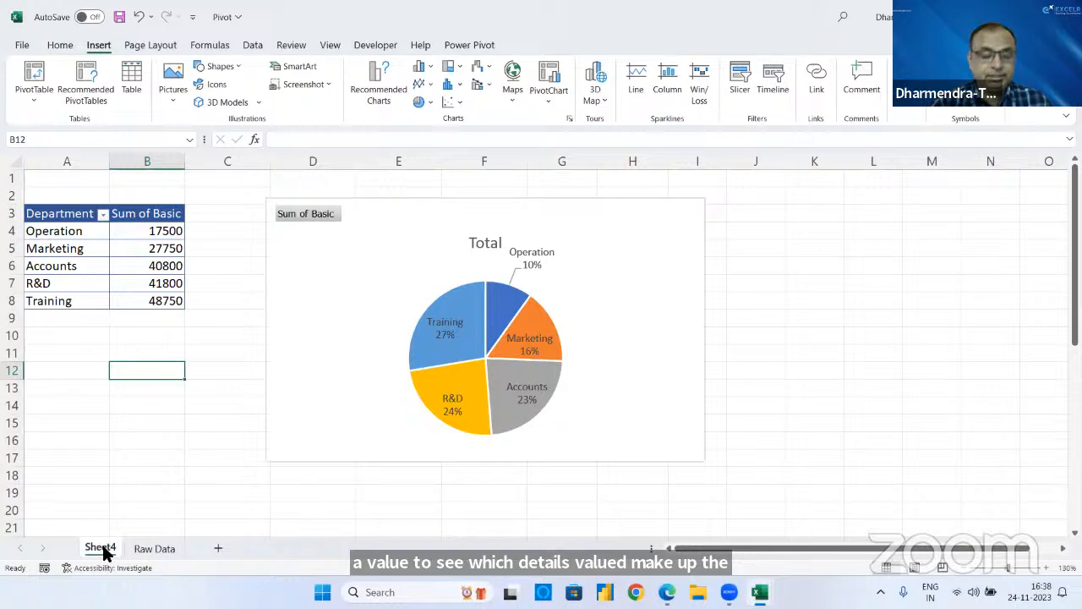
{"action": "right_click", "coordinate": [105, 550]}
{"action": "left_click", "coordinate": [184, 389]}
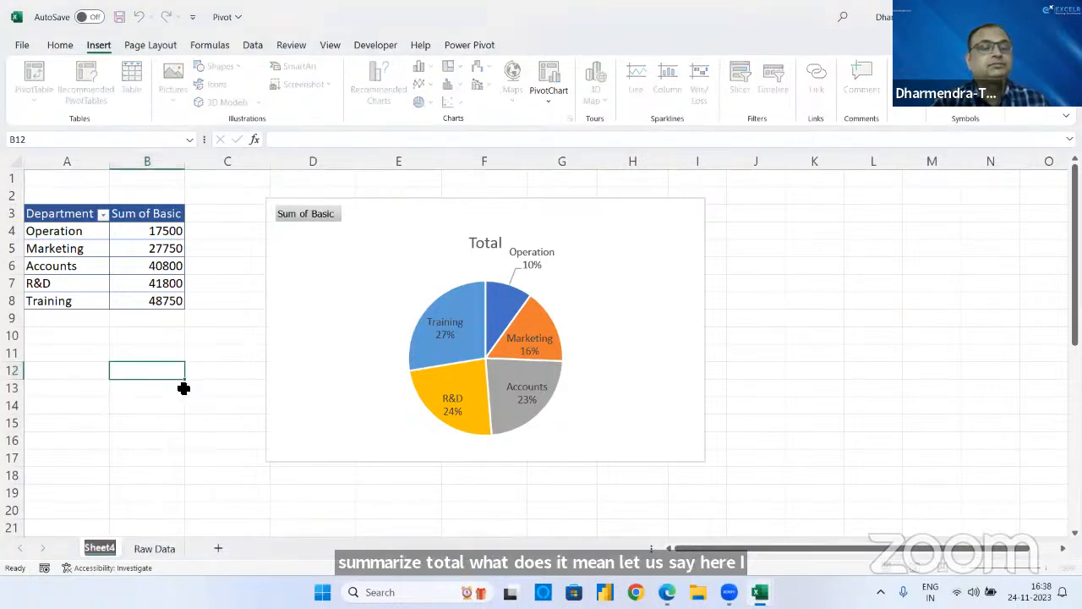
{"action": "type", "text": "Pivot"}
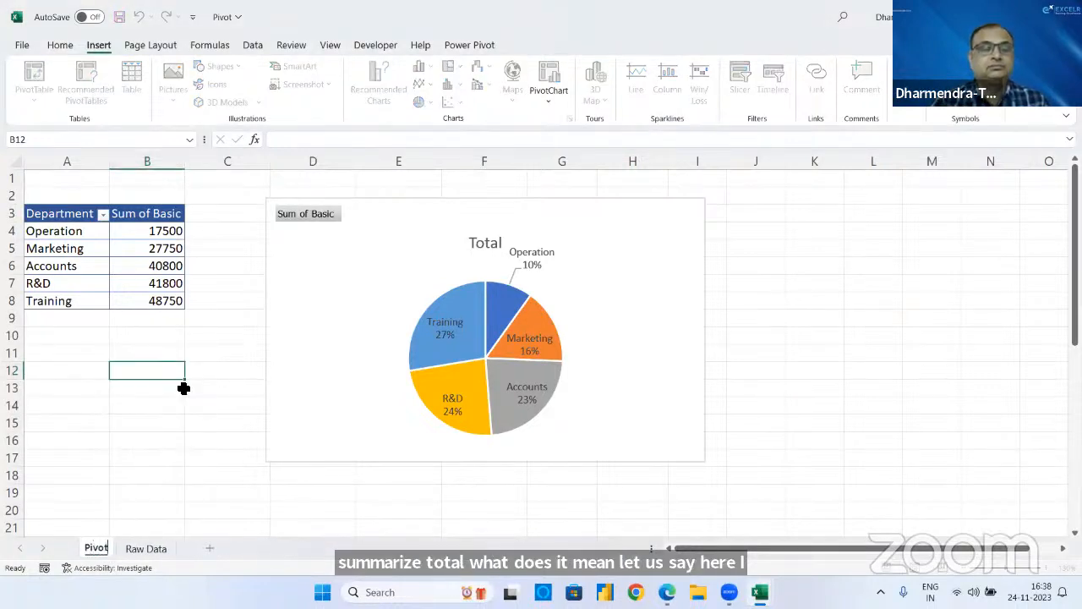
{"action": "type", "text": " Tab"}
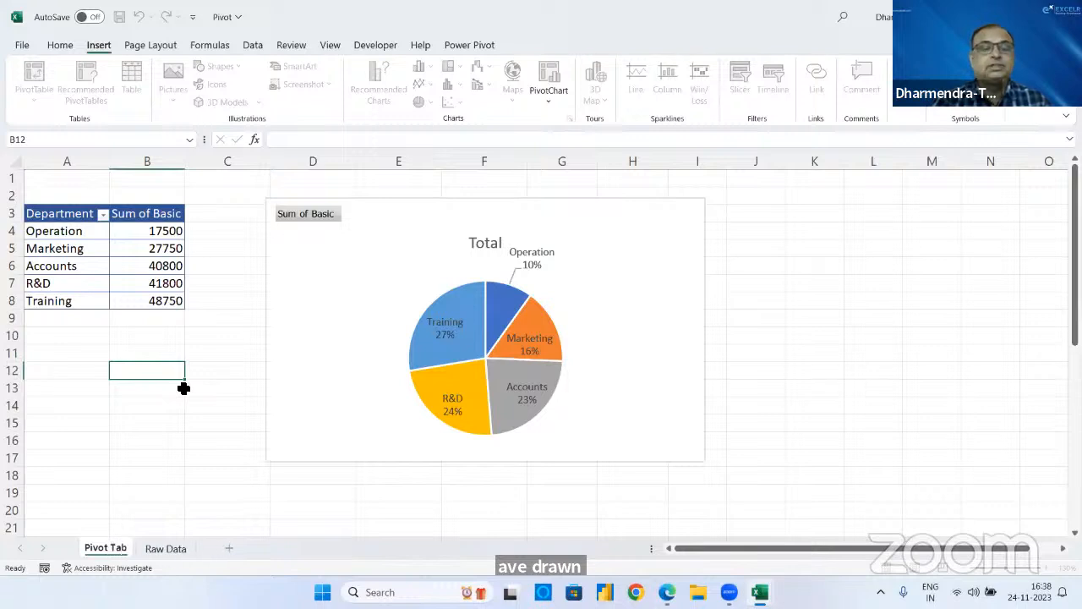
{"action": "type", "text": "le"}
{"action": "left_click", "coordinate": [173, 420]}
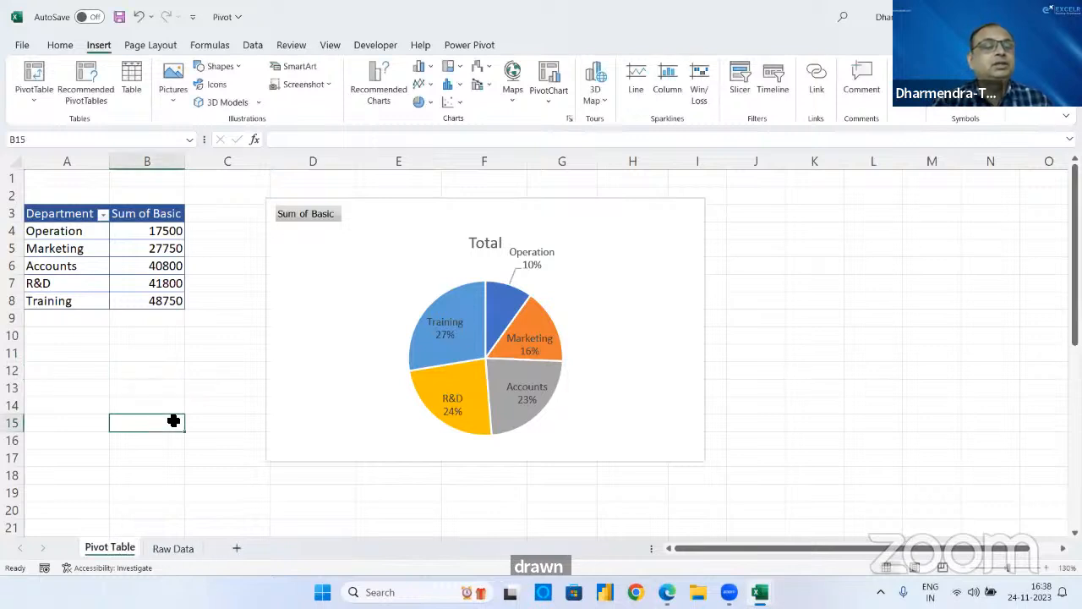
- Show the source records behind the Accounts department's Sum of Basic on a new sheet and fit all its columns to their contents
{"action": "left_click", "coordinate": [158, 265]}
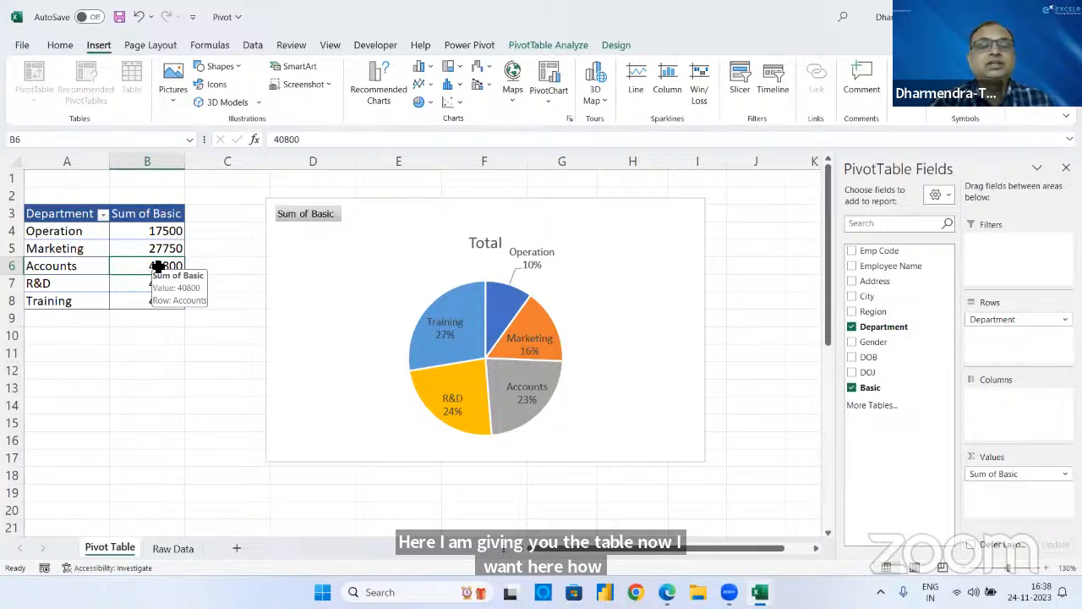
{"action": "double_click", "coordinate": [159, 266]}
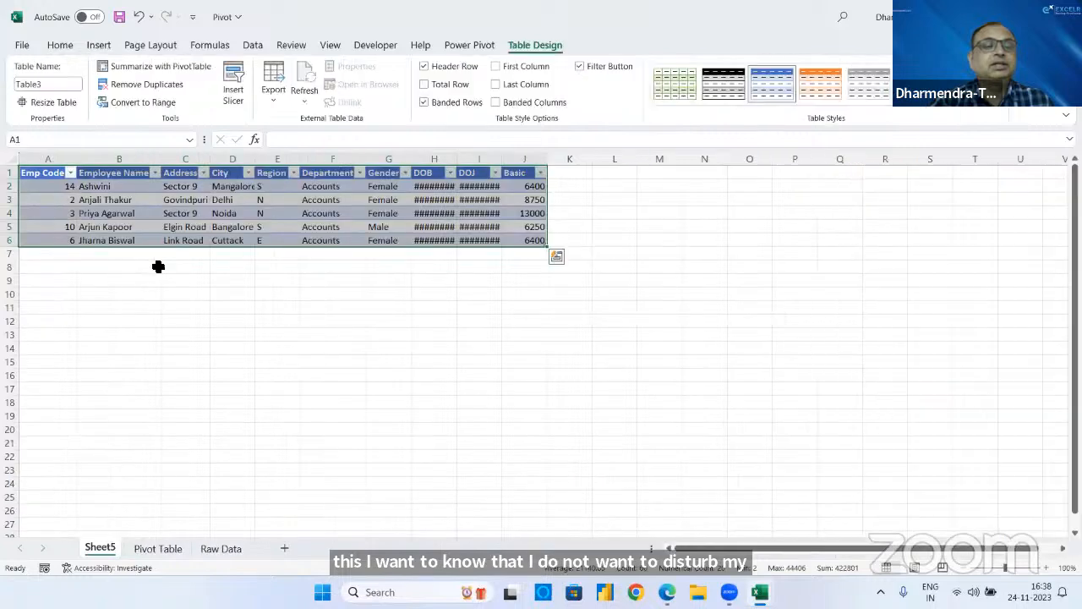
{"action": "left_click", "coordinate": [14, 158]}
{"action": "double_click", "coordinate": [74, 160]}
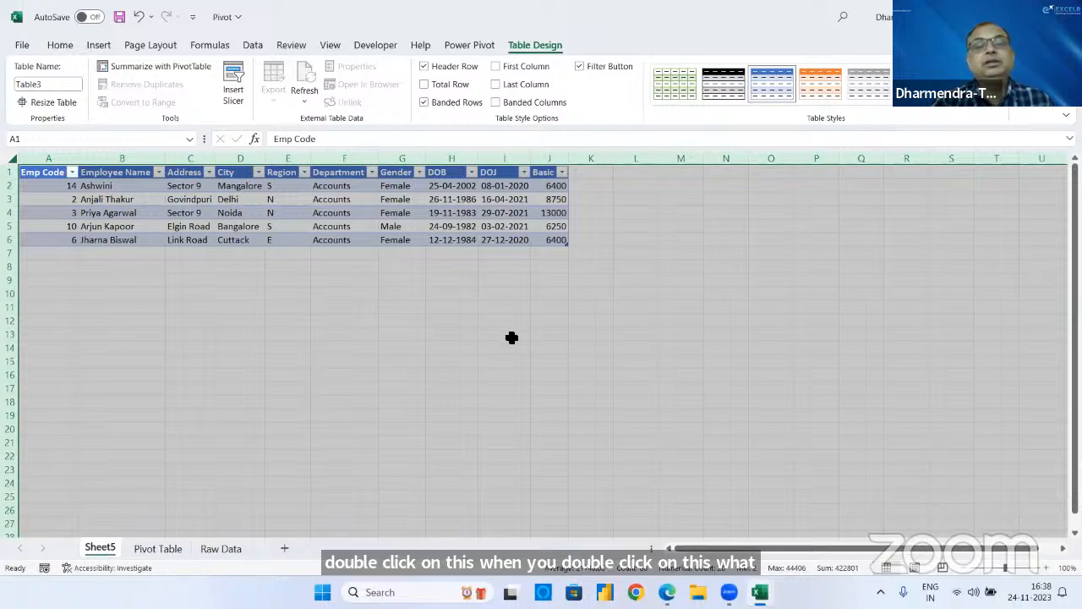
- Check the Department entries and the sum of the Basic values in the extracted Accounts records
{"action": "left_click_drag", "start_coordinate": [338, 186], "coordinate": [341, 240]}
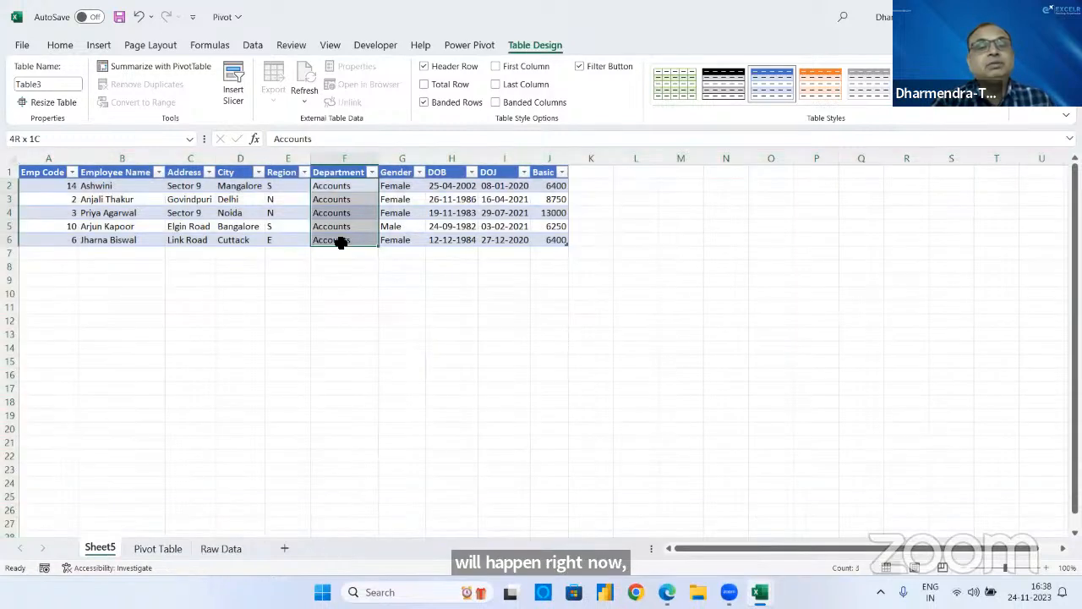
{"action": "left_click_drag", "start_coordinate": [549, 187], "coordinate": [550, 243]}
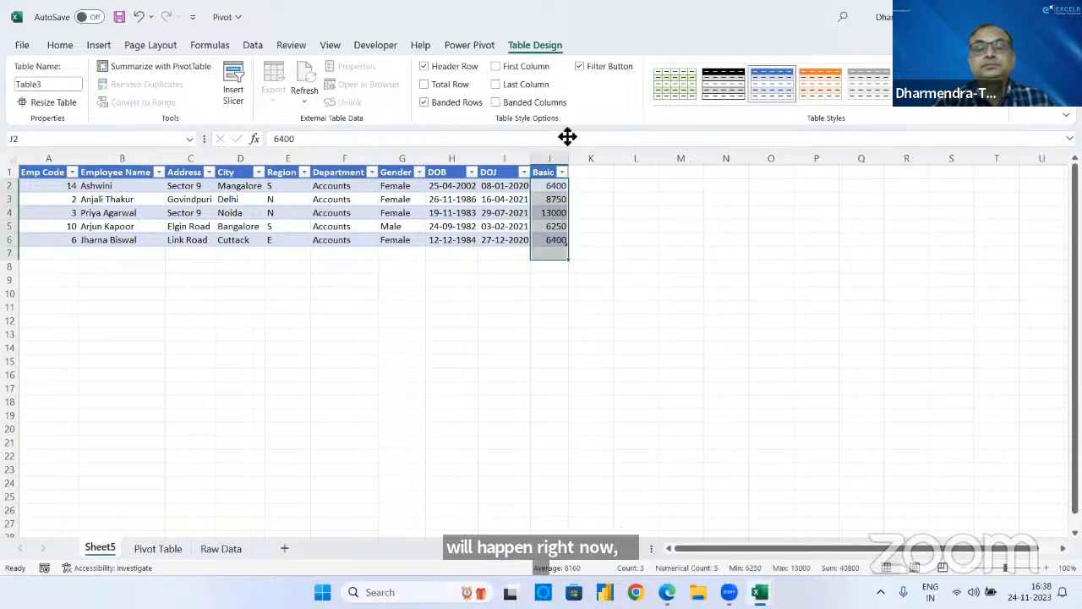
{"action": "left_click", "coordinate": [722, 531]}
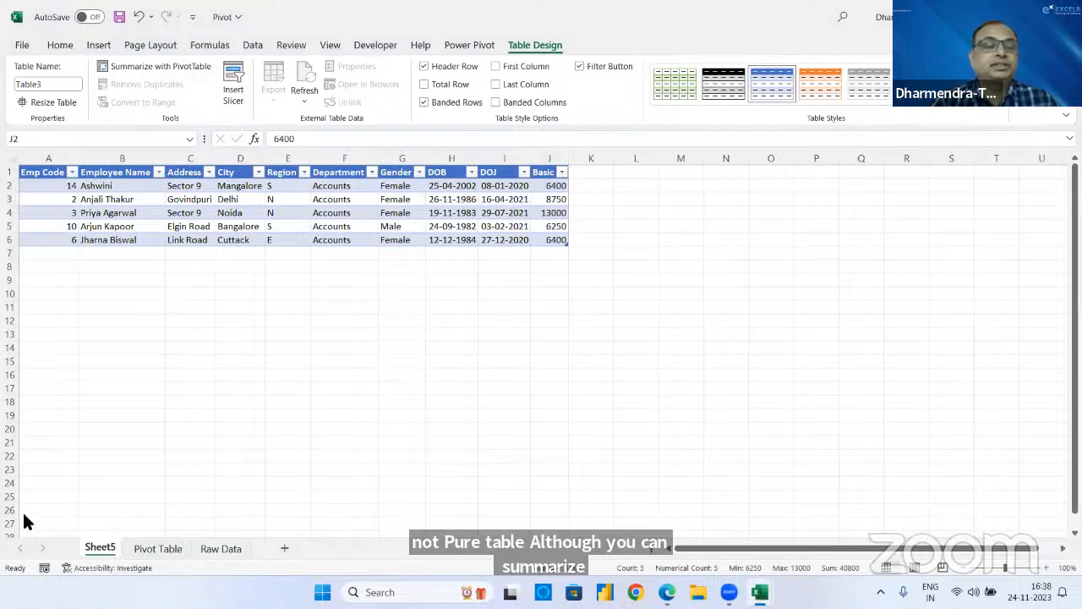
- Delete Sheet5 with the extracted Accounts records
{"action": "left_click", "coordinate": [98, 547]}
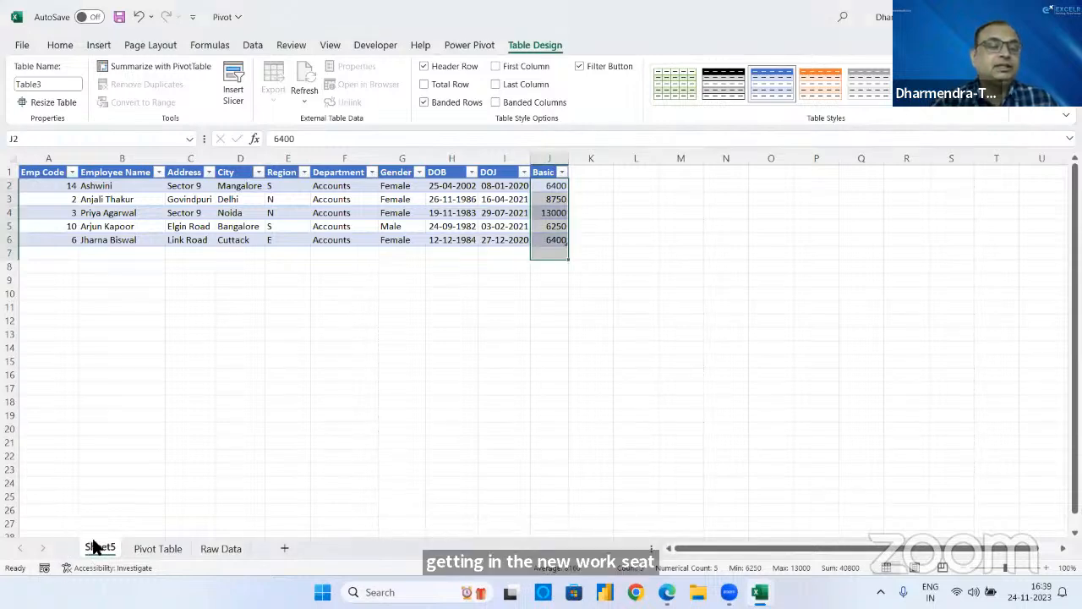
{"action": "right_click", "coordinate": [96, 547]}
{"action": "key", "text": "Escape"}
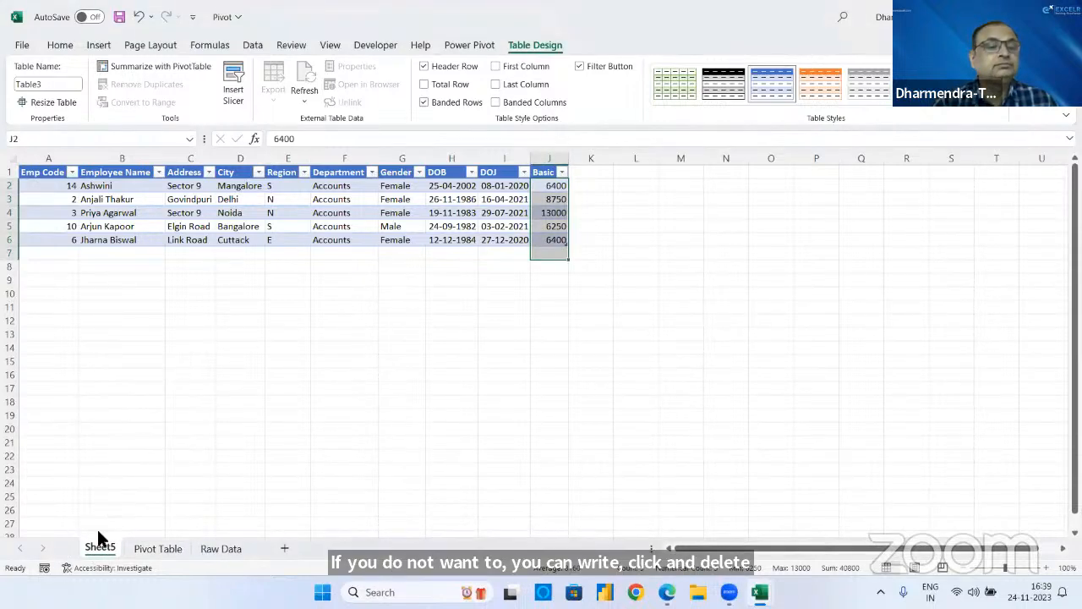
{"action": "right_click", "coordinate": [95, 547]}
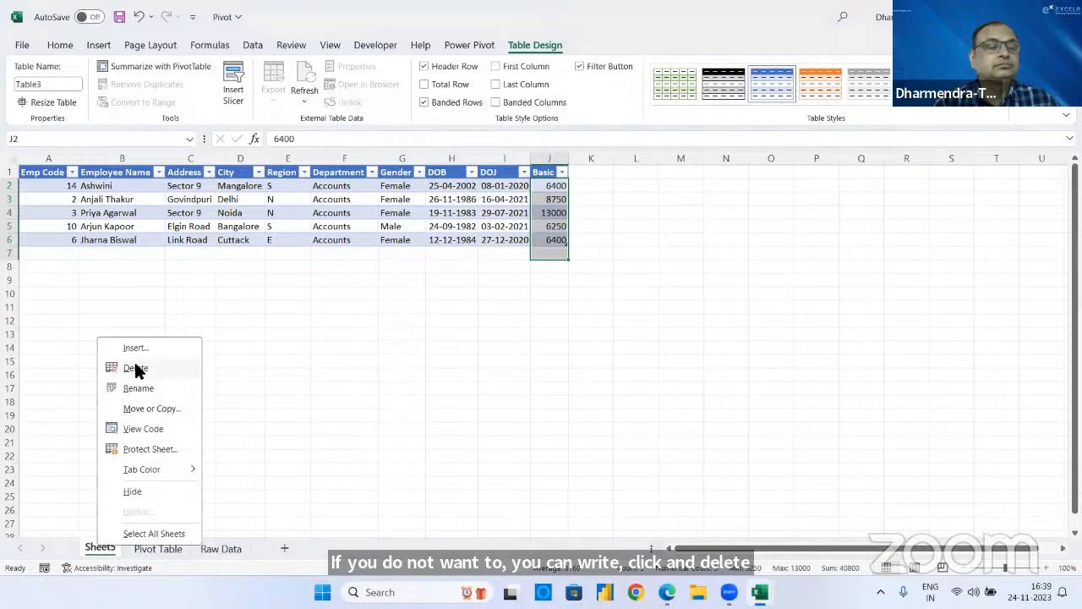
{"action": "left_click", "coordinate": [133, 364]}
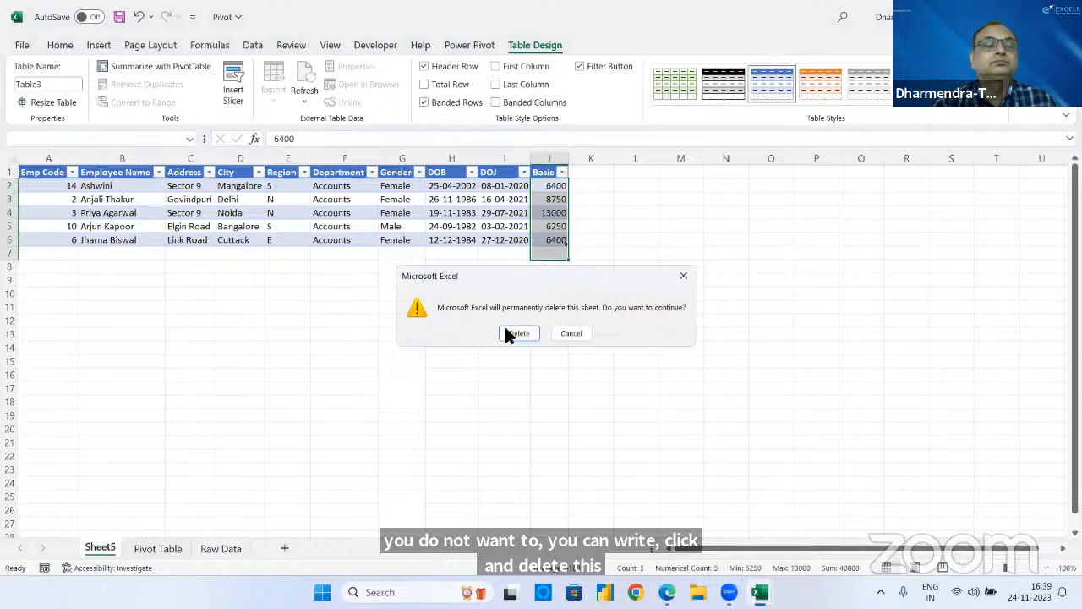
{"action": "left_click", "coordinate": [517, 333]}
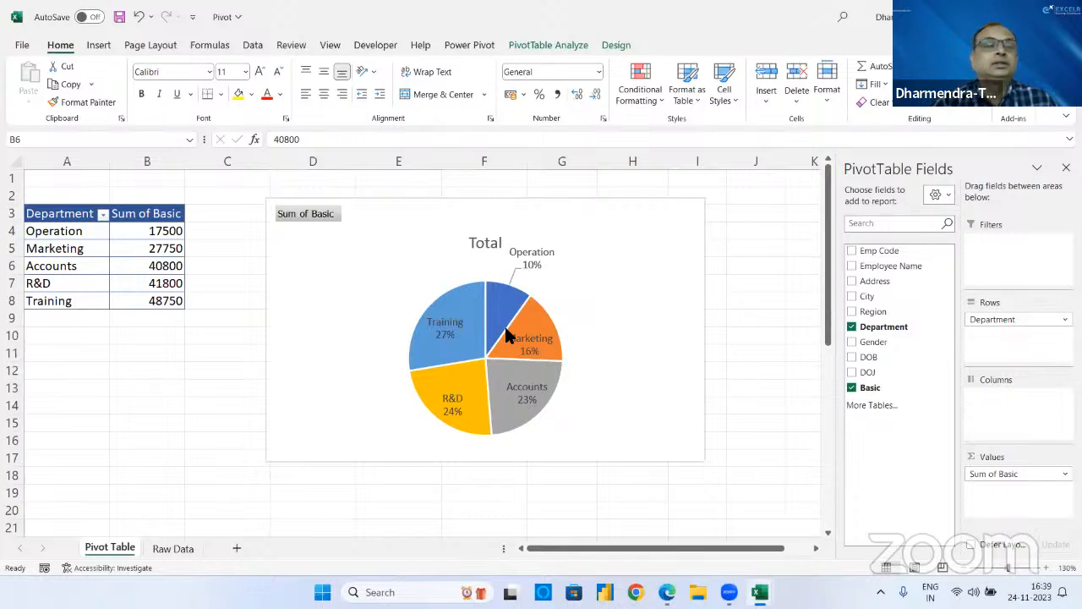
- Remove the Department field from the PivotTable and add it back, and do the same with the Basic field
{"action": "left_click", "coordinate": [64, 234]}
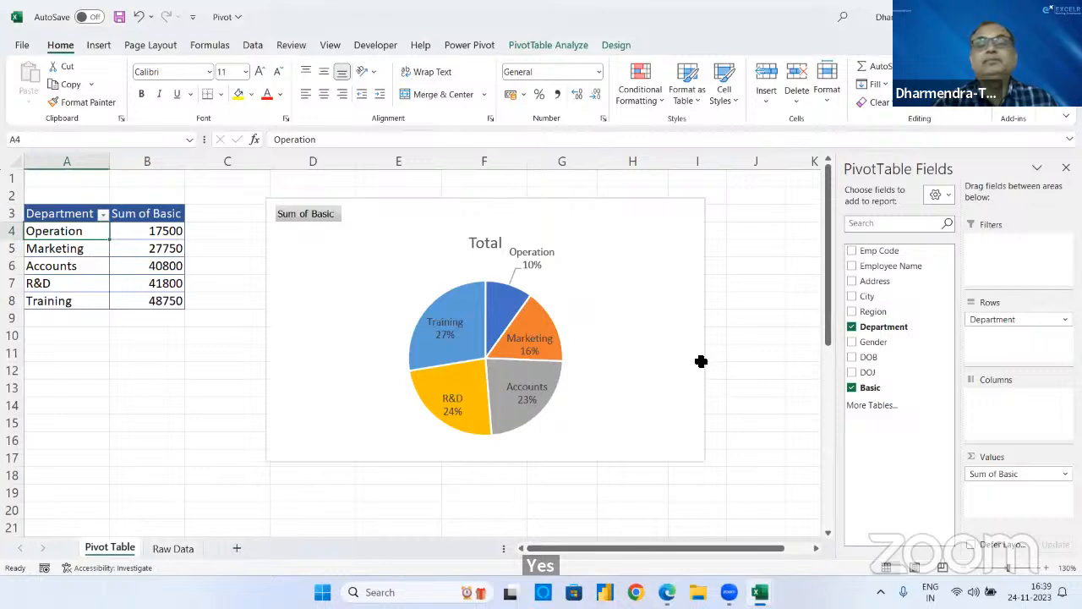
{"action": "left_click", "coordinate": [852, 327]}
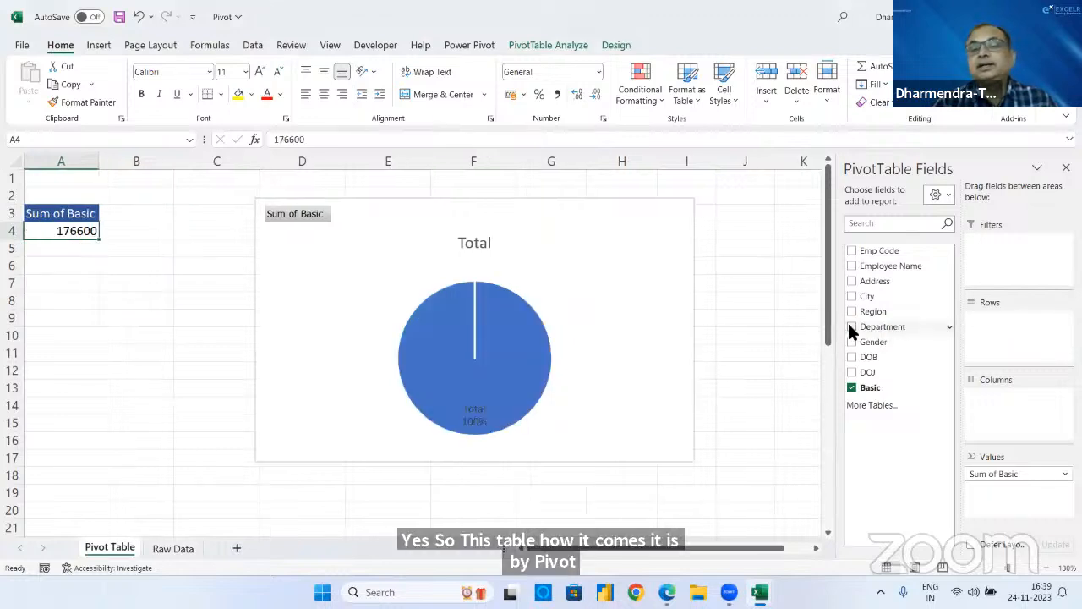
{"action": "left_click", "coordinate": [851, 327]}
{"action": "left_click", "coordinate": [851, 388]}
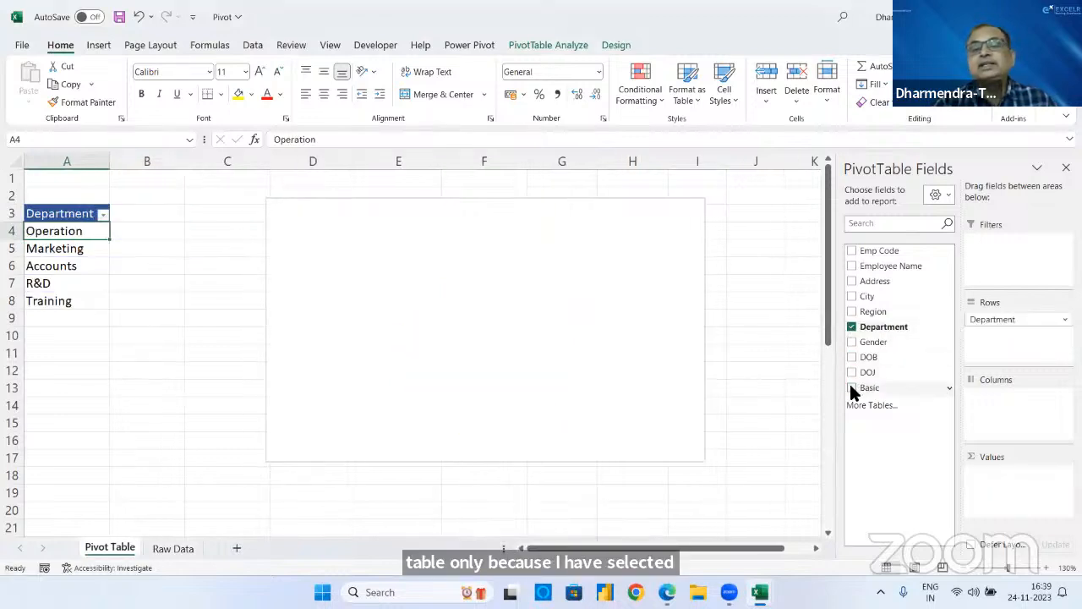
{"action": "left_click", "coordinate": [852, 388]}
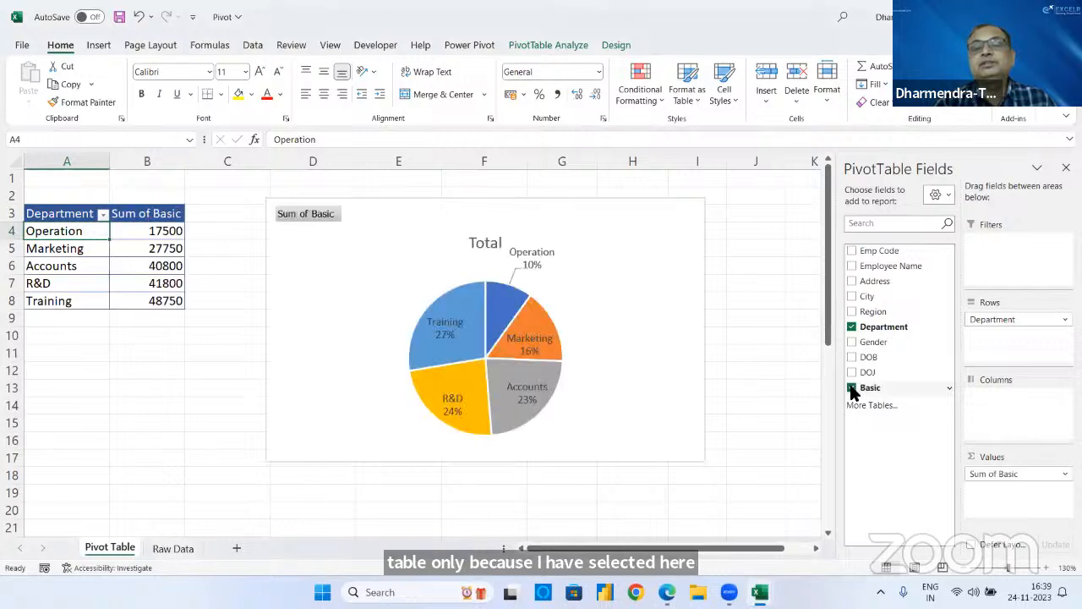
- Delete the pie PivotChart
{"action": "left_click", "coordinate": [445, 224]}
{"action": "key", "text": "Delete"}
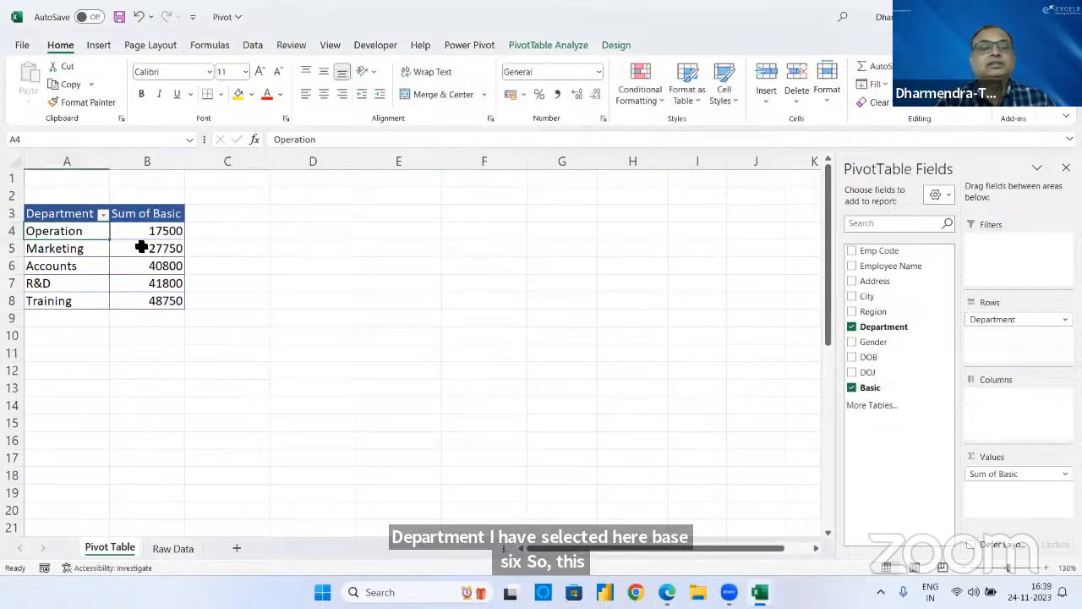
- Insert a clustered bar PivotChart from the Department table, widen it and place it beside the table with its upper edge near row 2
{"action": "left_click_drag", "start_coordinate": [84, 212], "coordinate": [161, 302]}
{"action": "left_click", "coordinate": [558, 46]}
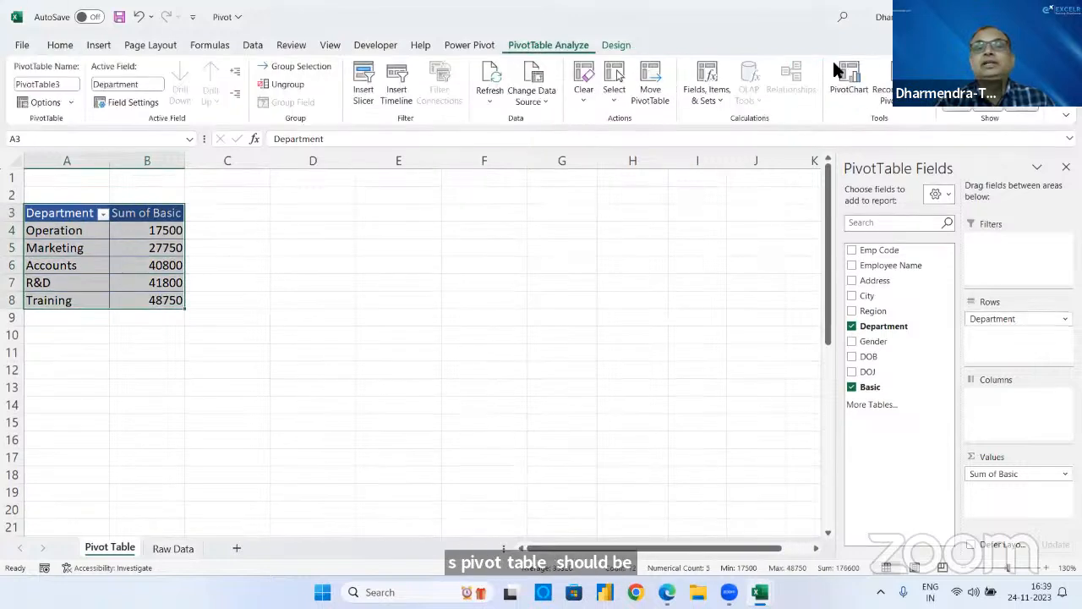
{"action": "left_click", "coordinate": [848, 89]}
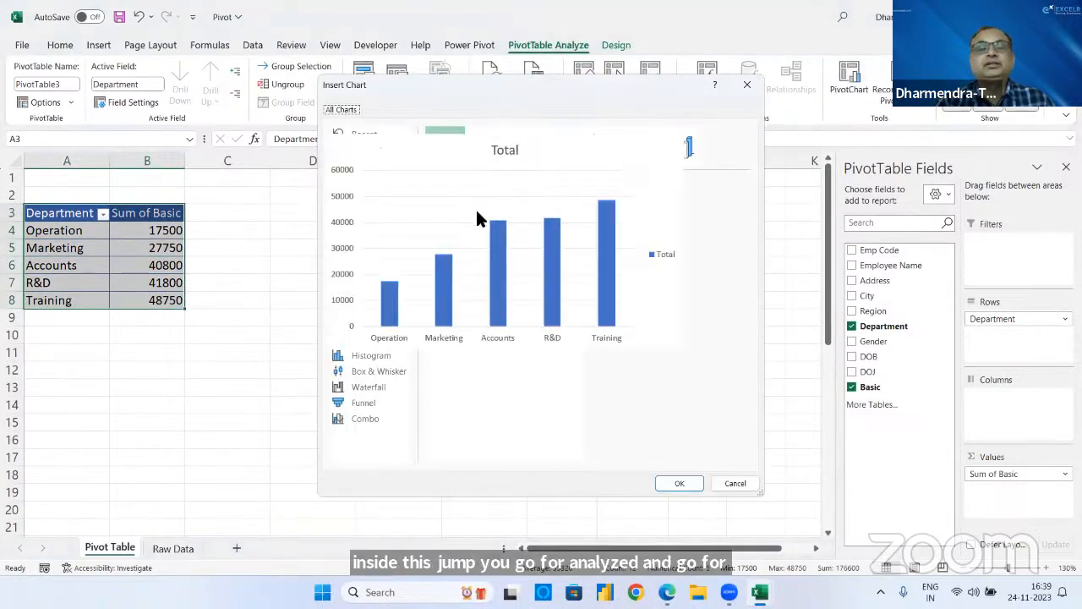
{"action": "left_click", "coordinate": [356, 216]}
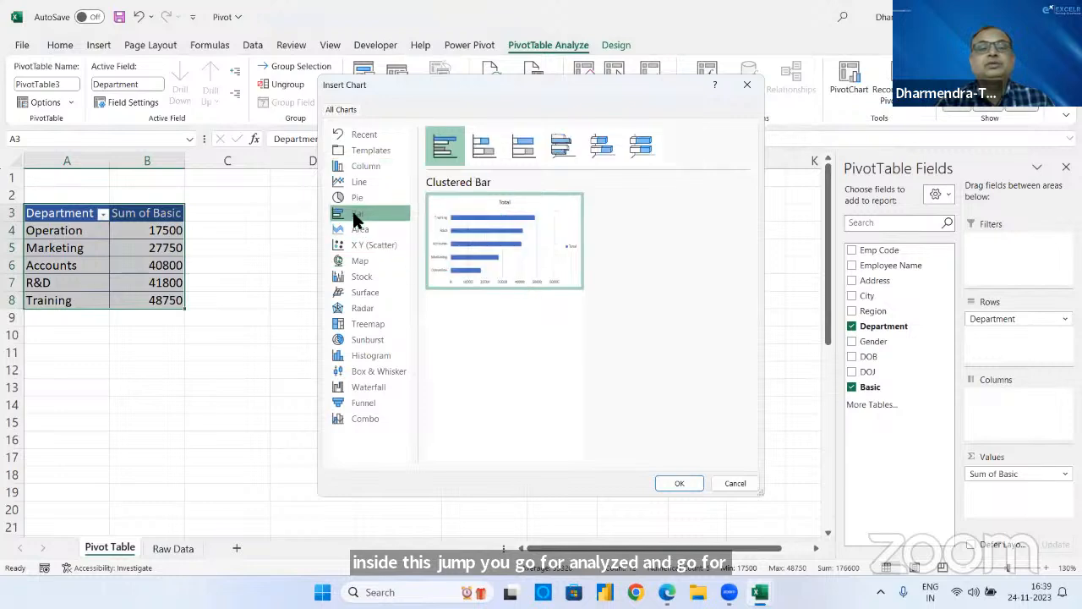
{"action": "left_click", "coordinate": [679, 483]}
{"action": "left_click_drag", "start_coordinate": [642, 353], "coordinate": [773, 352]}
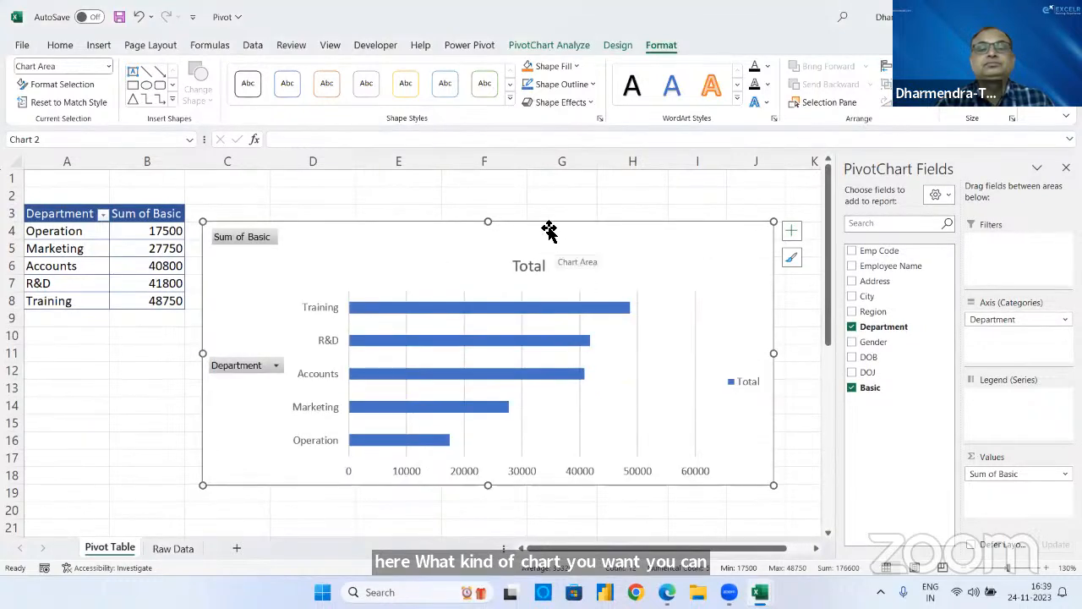
{"action": "left_click_drag", "start_coordinate": [553, 217], "coordinate": [569, 194]}
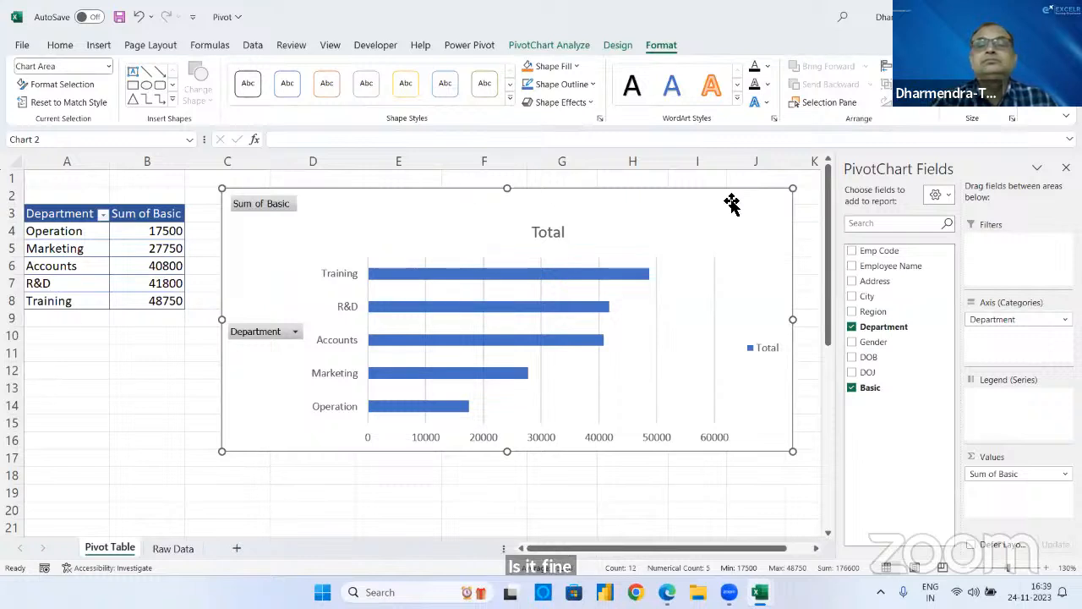
- Close the PivotChart field list and delete the bar PivotChart
{"action": "left_click", "coordinate": [1066, 167]}
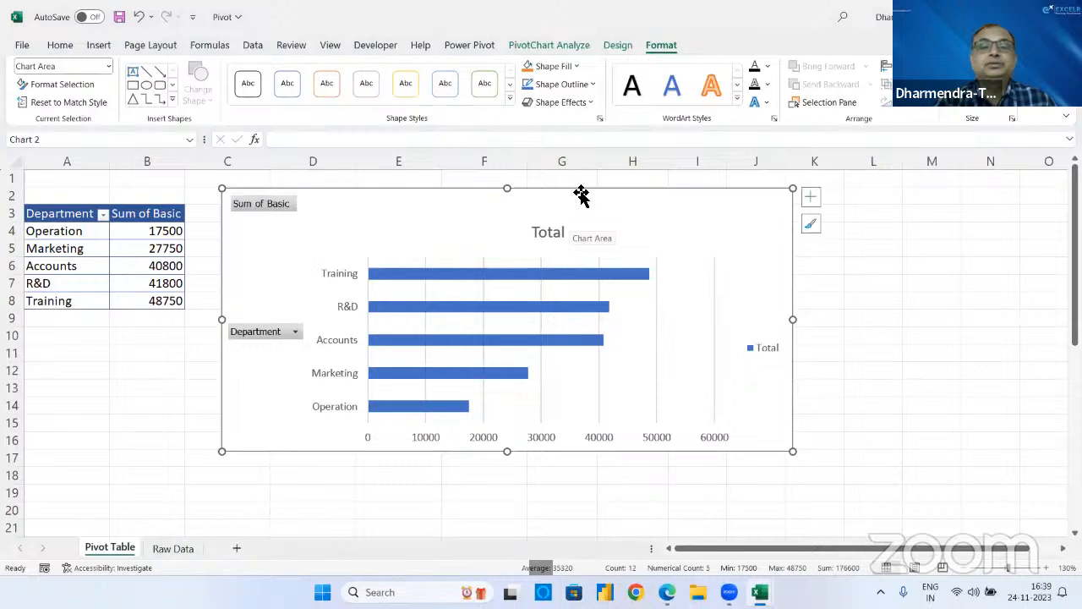
{"action": "key", "text": "Delete"}
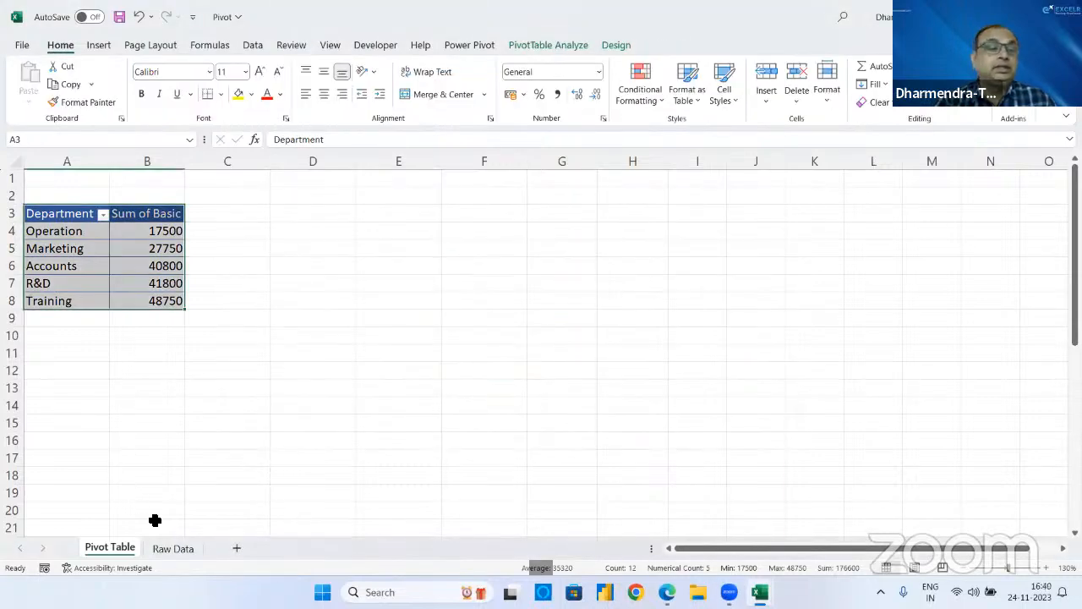
- Start a new record in row 22 of the Raw Data sheet with Emp Code 21 and the employee's full name
{"action": "left_click", "coordinate": [172, 548]}
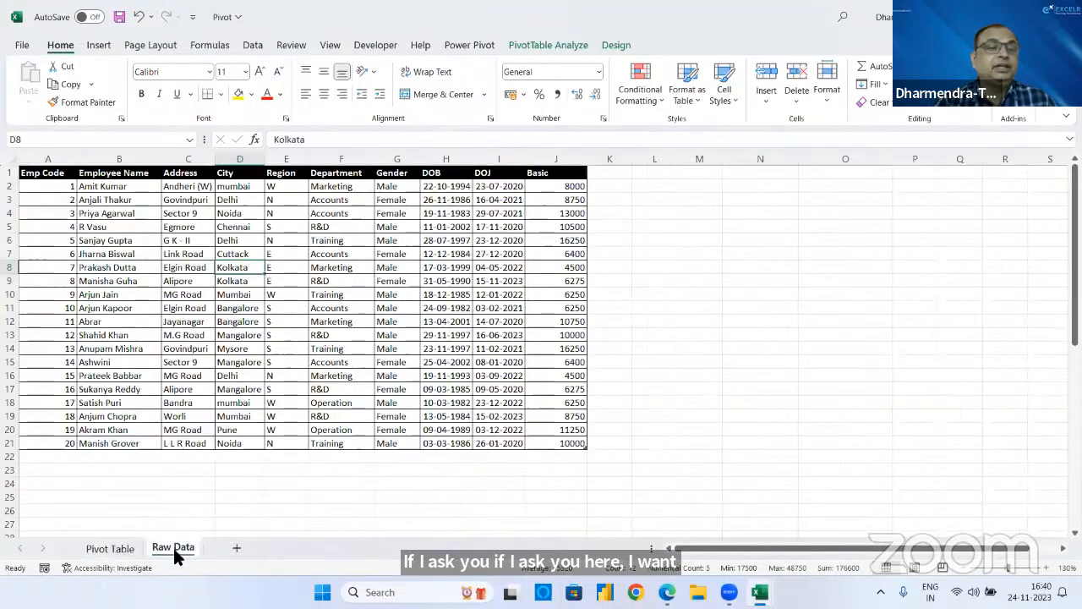
{"action": "left_click", "coordinate": [62, 461]}
{"action": "type", "text": "21"}
{"action": "key", "text": "Return"}
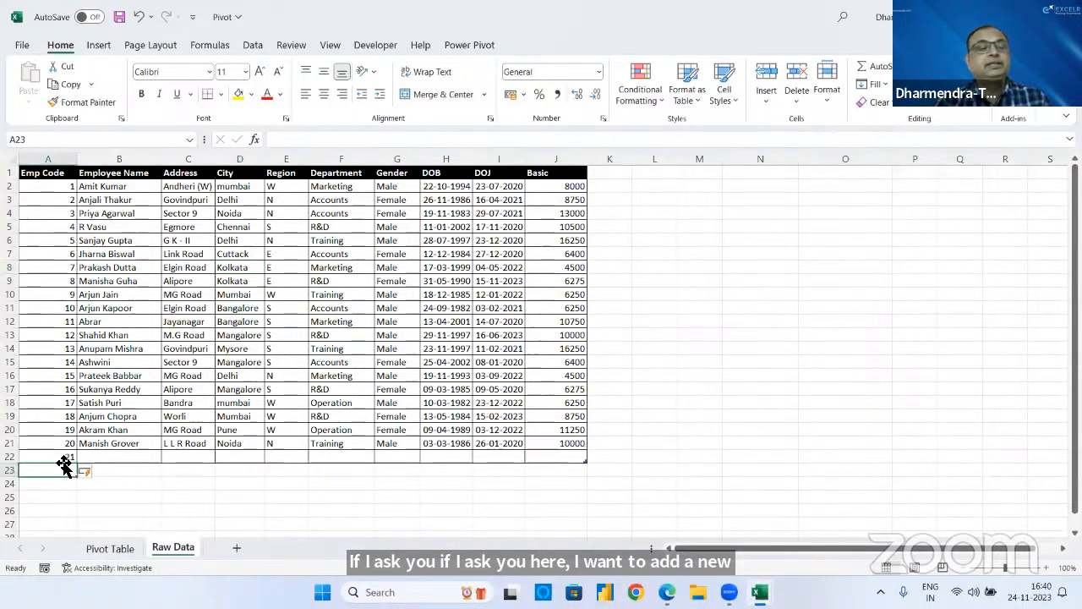
{"action": "left_click", "coordinate": [107, 457]}
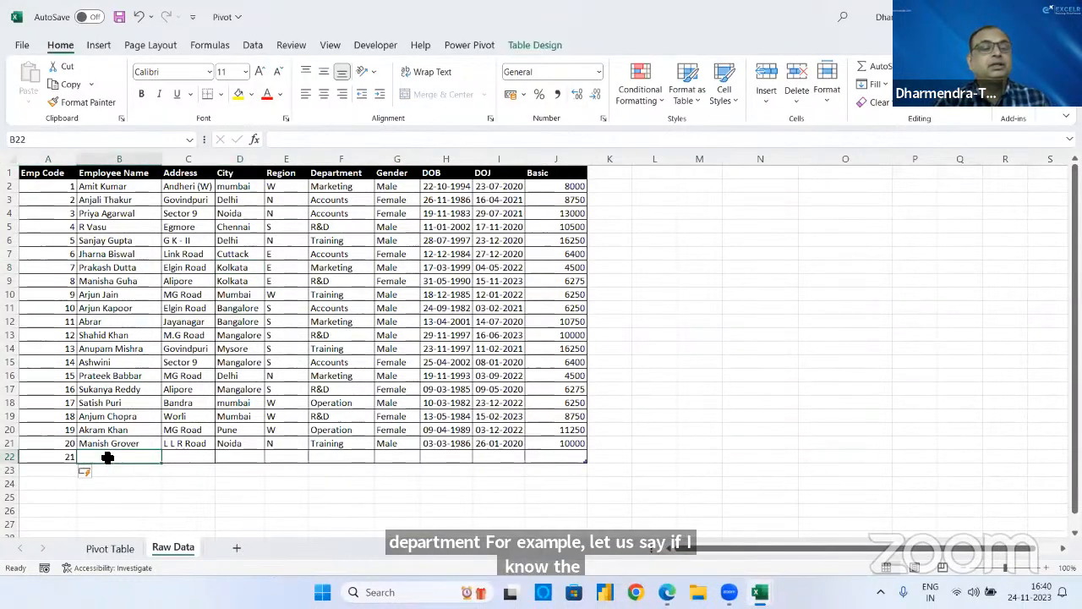
{"action": "type", "text": "Akash"}
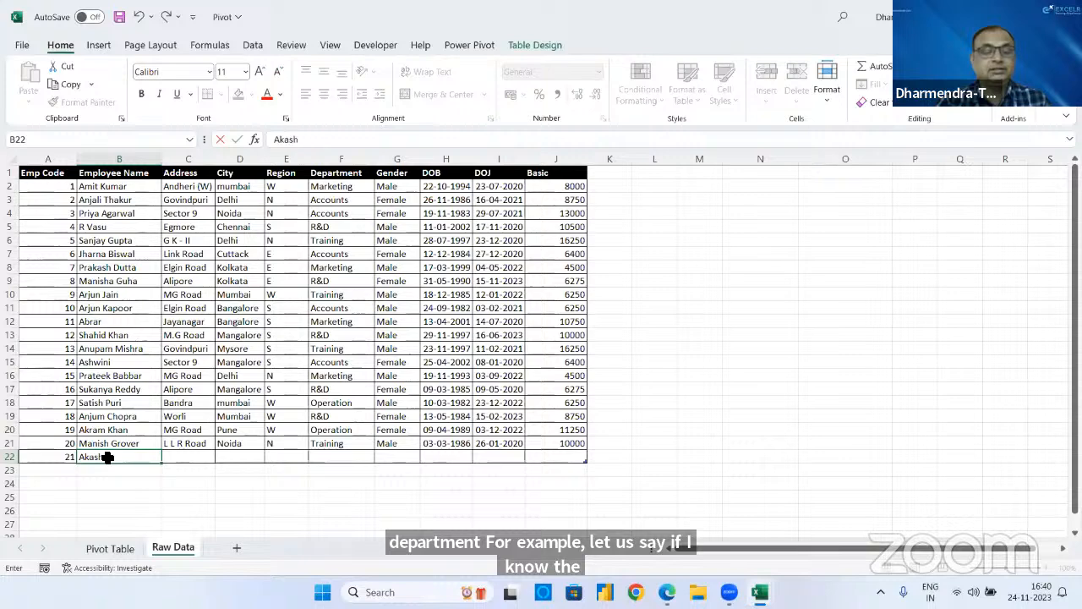
{"action": "type", "text": " Cho"}
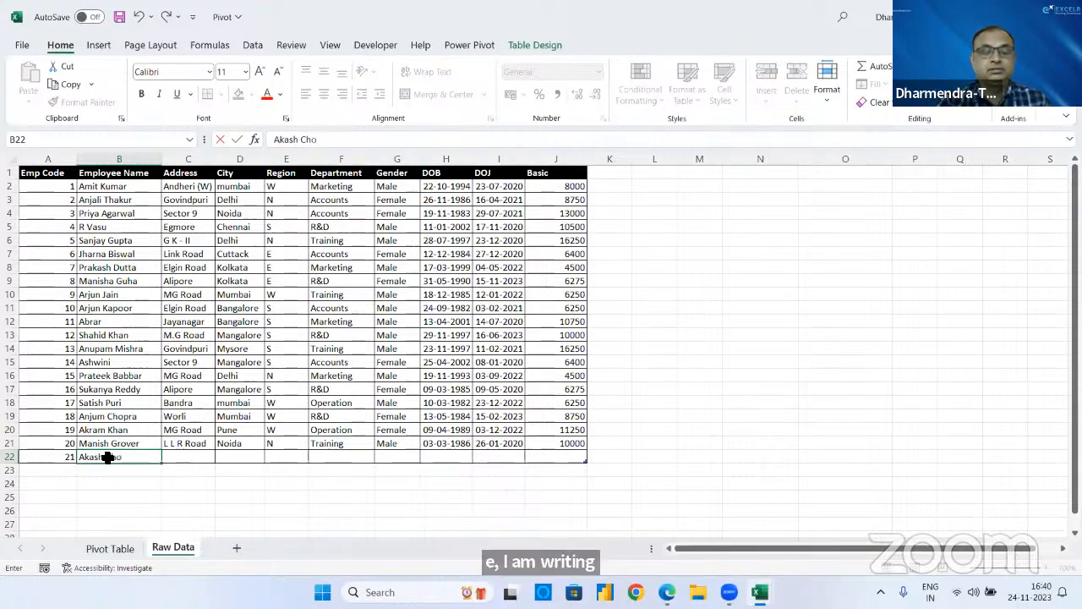
{"action": "type", "text": "pra"}
{"action": "key", "text": "Tab"}
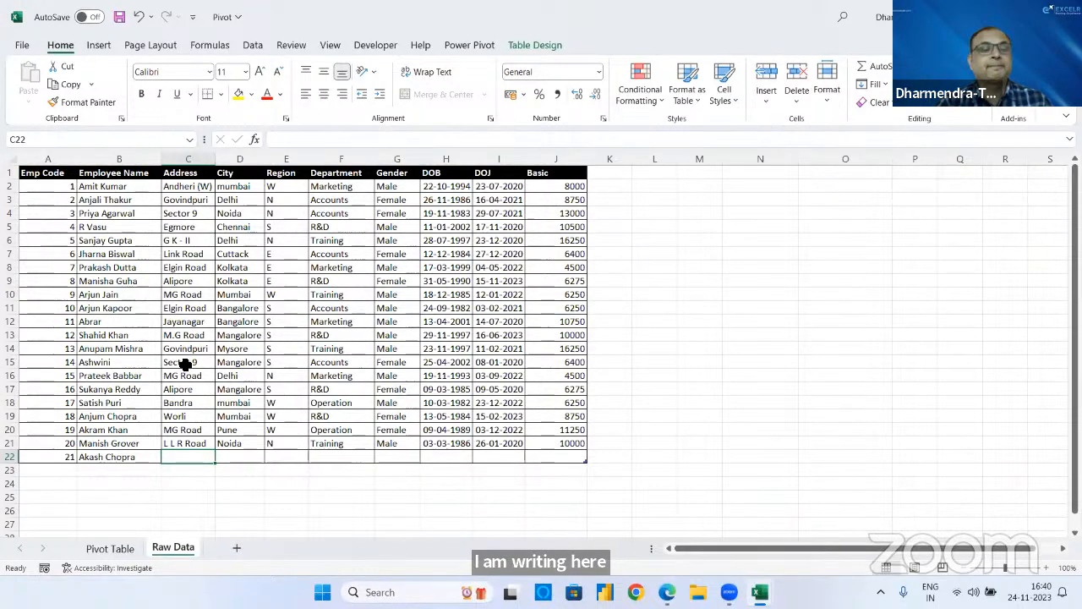
- Copy the Address through Department cells from row 15 into the new record and change its Department to HR
{"action": "left_click_drag", "start_coordinate": [184, 363], "coordinate": [334, 364]}
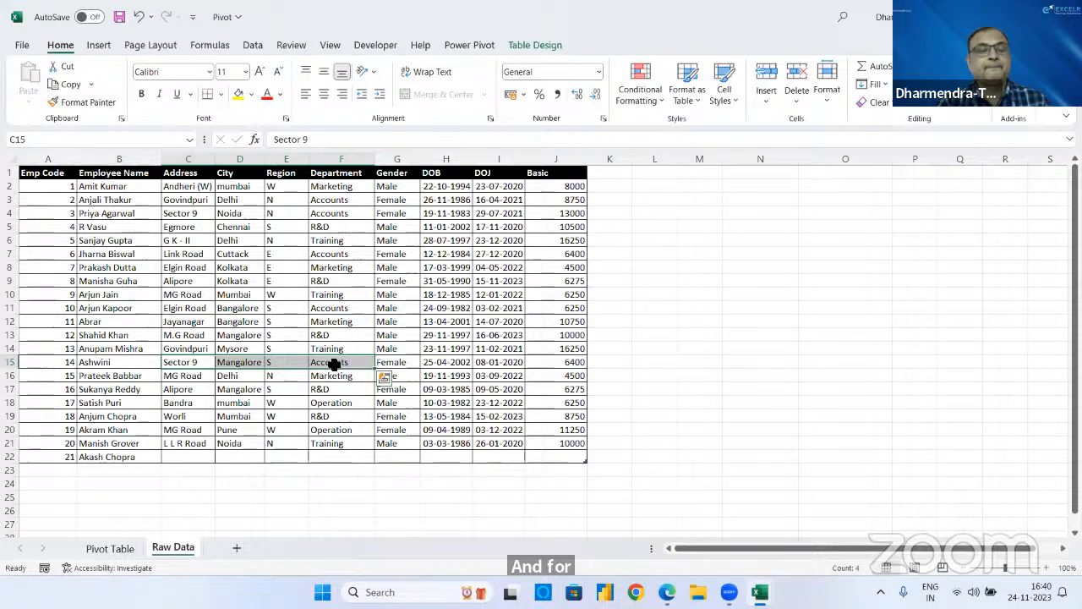
{"action": "key", "text": "ctrl+c"}
{"action": "left_click", "coordinate": [198, 458]}
{"action": "key", "text": "ctrl+v"}
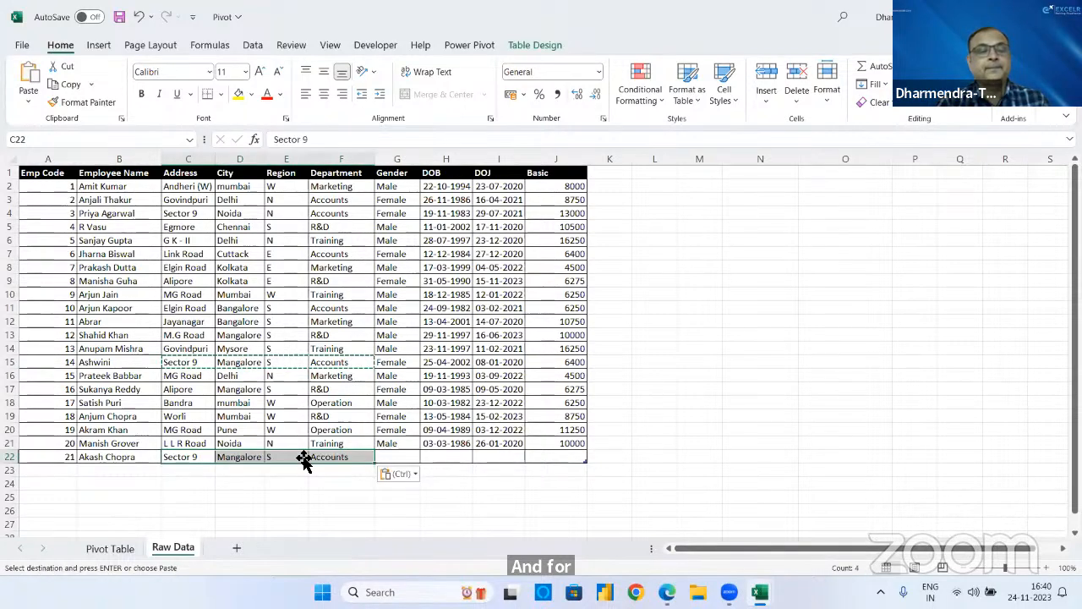
{"action": "left_click", "coordinate": [338, 460]}
{"action": "type", "text": "HR"}
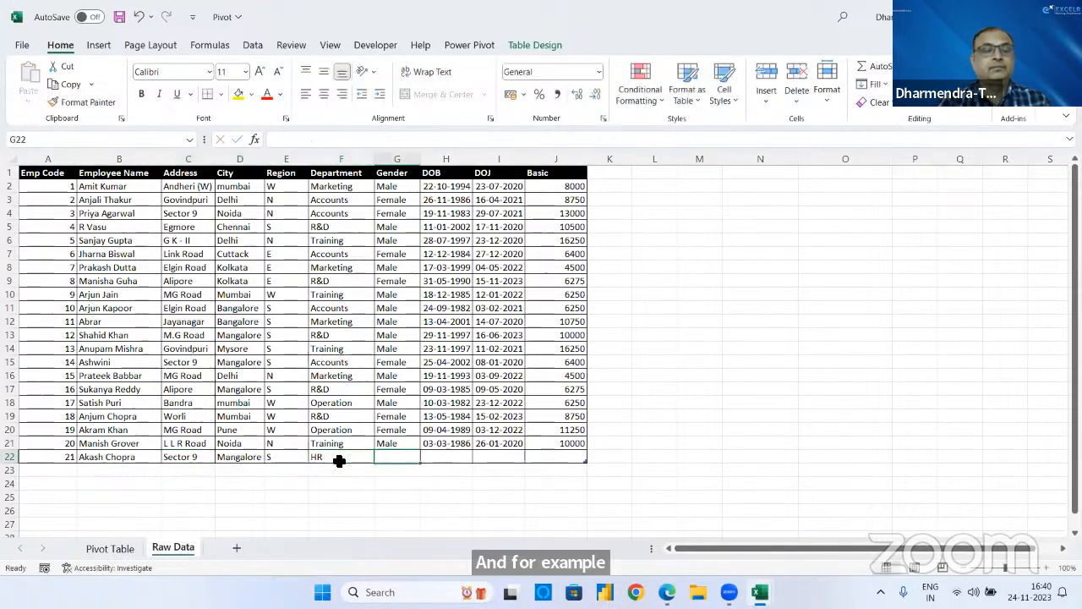
- Complete the new HR record with Gender Male, a date of birth, DOJ 23-11-2022 and Basic 15400
{"action": "key", "text": "Tab"}
{"action": "type", "text": "Ma"}
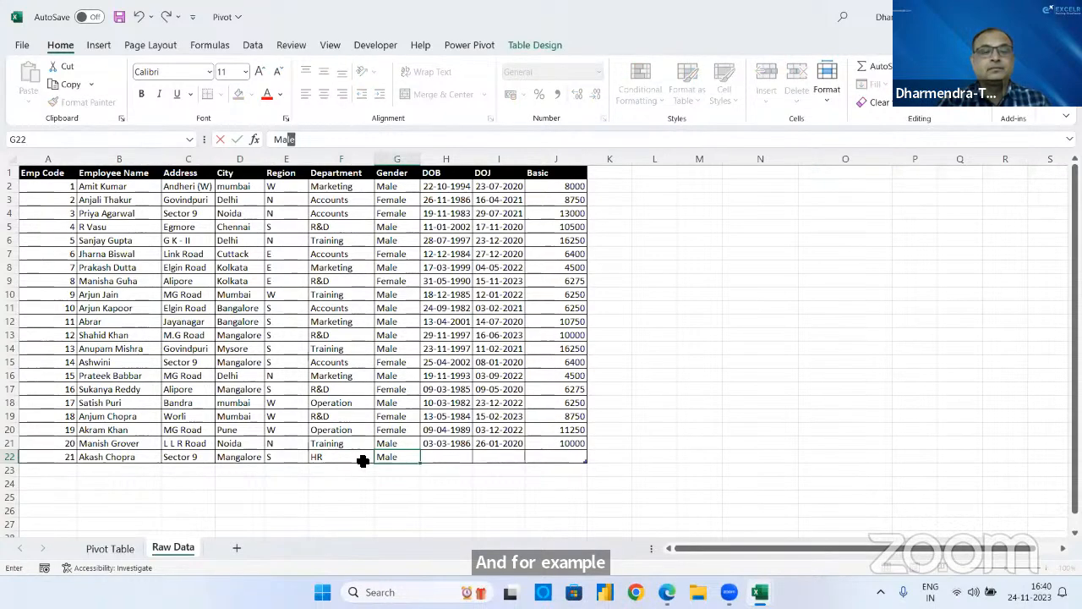
{"action": "key", "text": "Tab"}
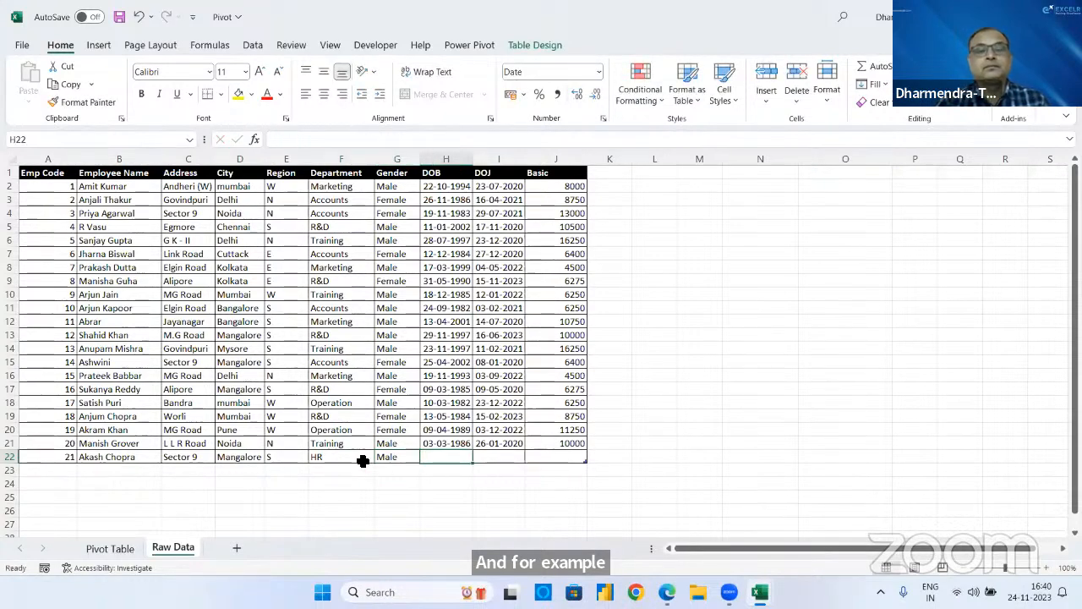
{"action": "type", "text": "1-1-1980"}
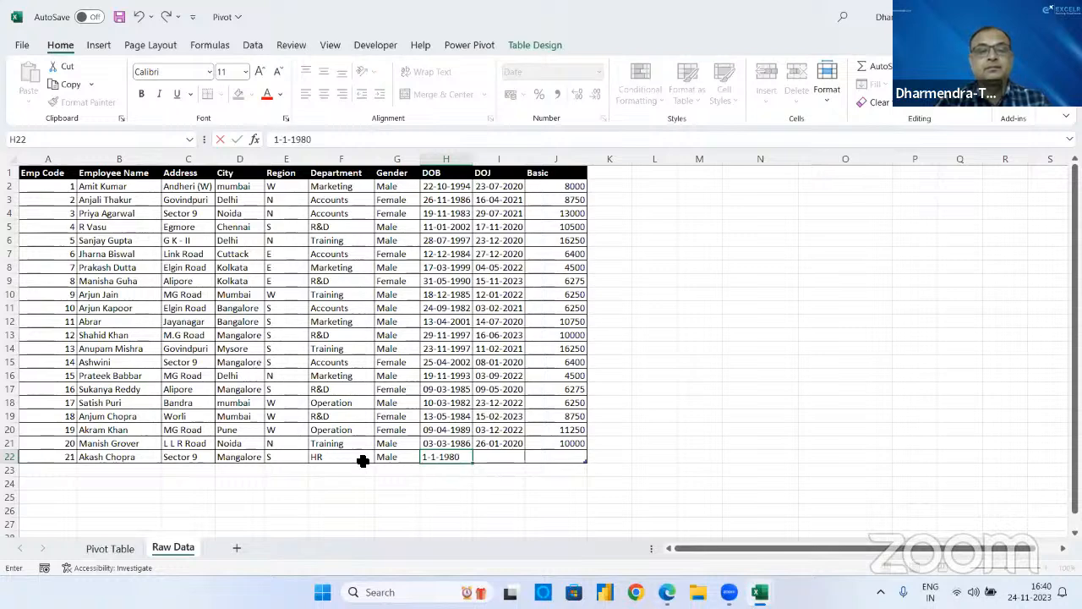
{"action": "key", "text": "Tab"}
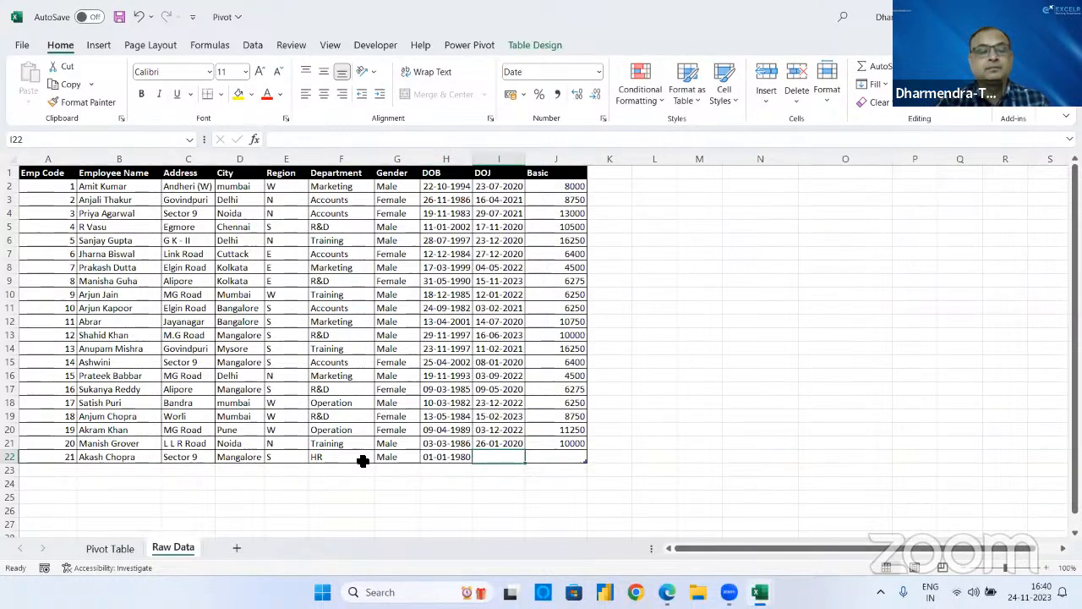
{"action": "type", "text": "23-11"}
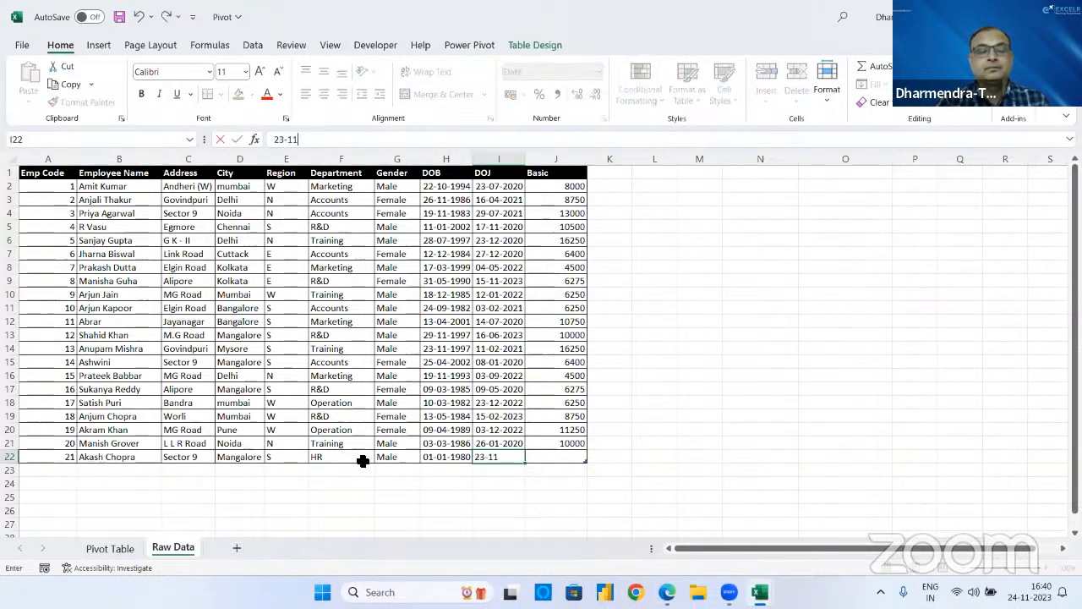
{"action": "type", "text": "-2022"}
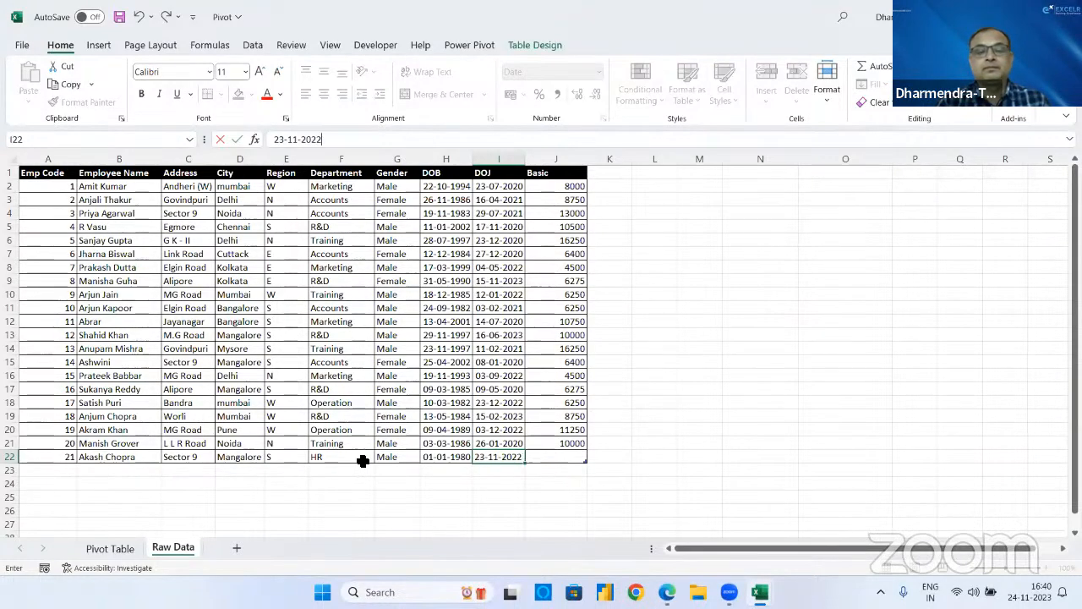
{"action": "key", "text": "Tab"}
{"action": "type", "text": "15"}
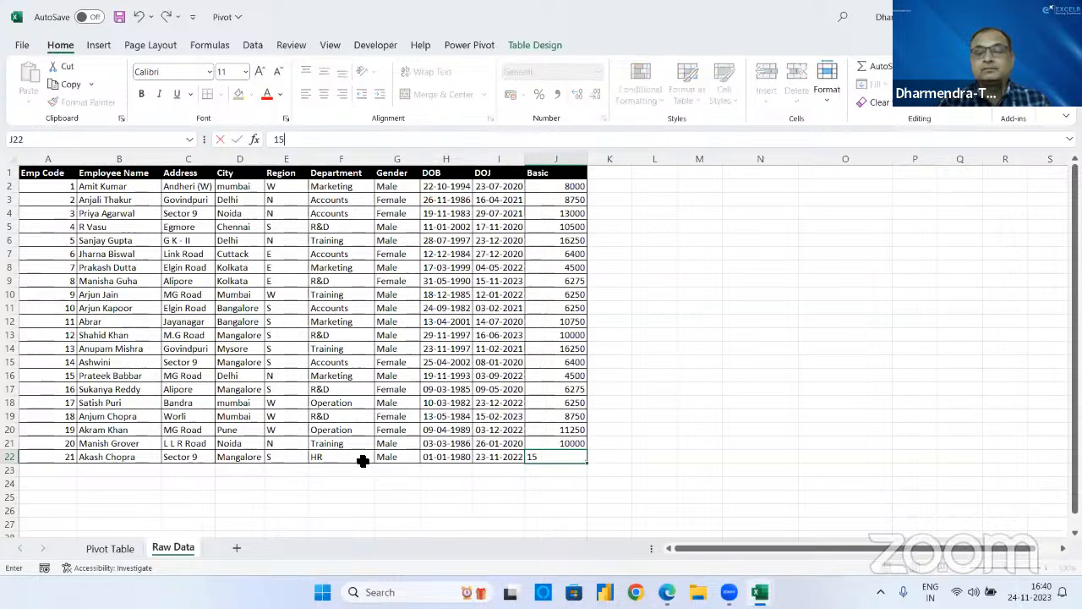
{"action": "key", "text": "Return"}
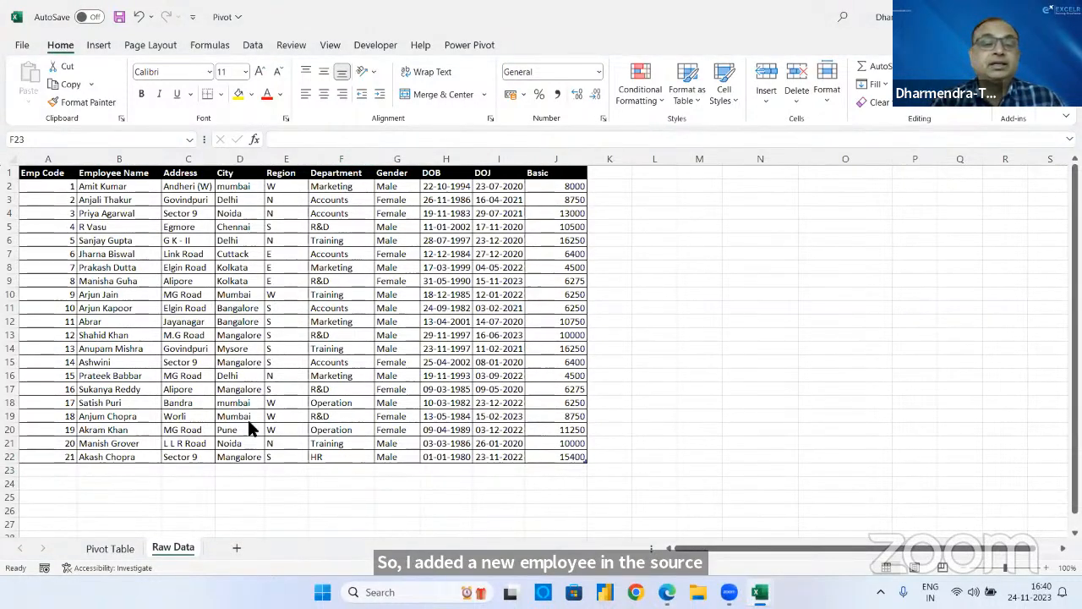
{"action": "left_click", "coordinate": [103, 457]}
{"action": "left_click", "coordinate": [321, 459]}
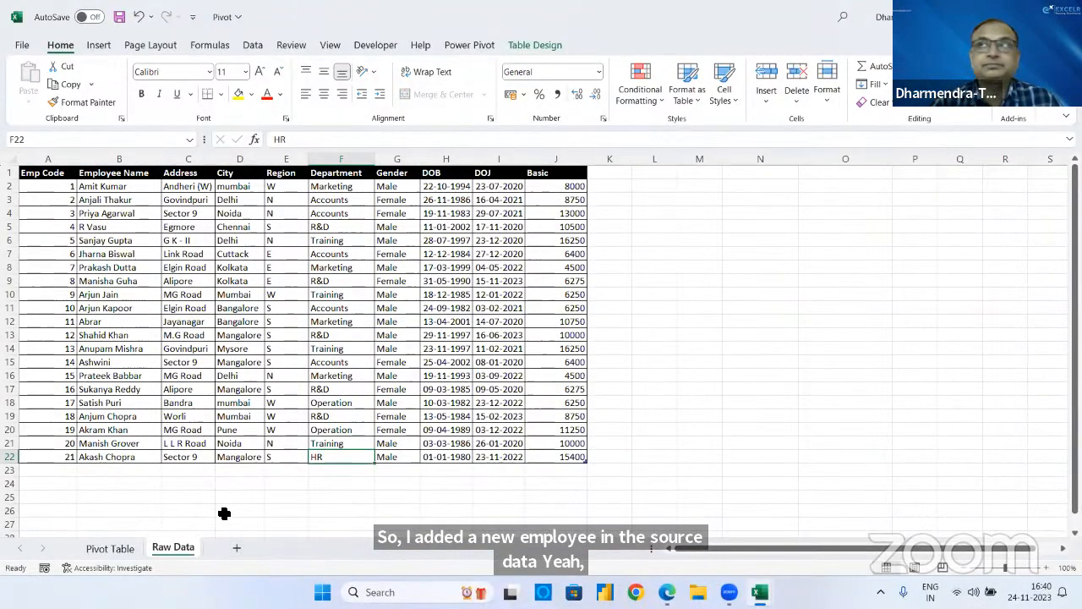
- Insert a 3-D pie PivotChart from the Department table on the Pivot Table sheet
{"action": "left_click", "coordinate": [97, 550]}
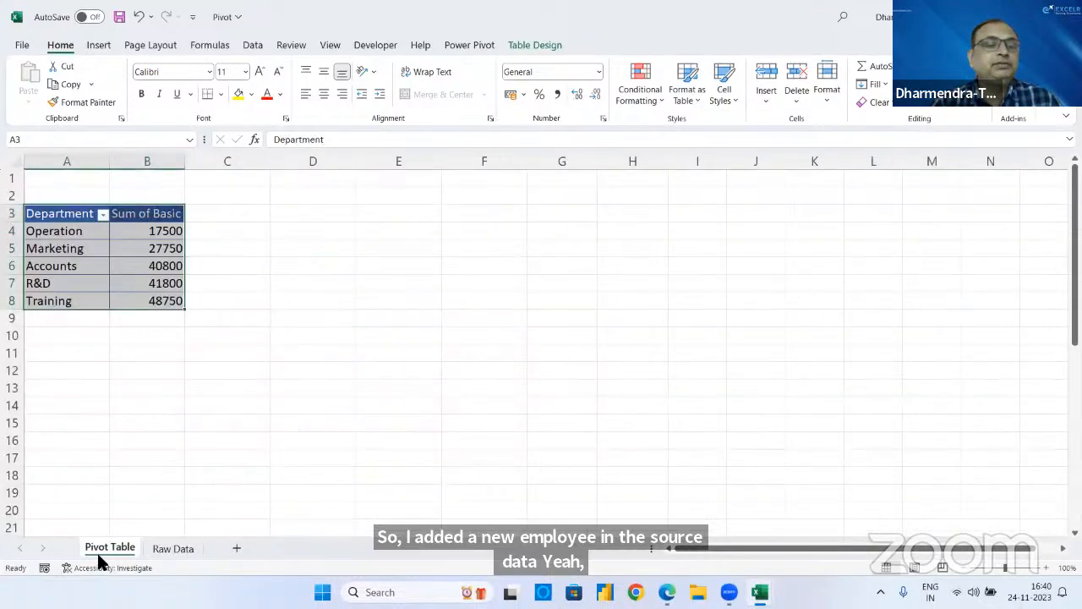
{"action": "left_click", "coordinate": [157, 248]}
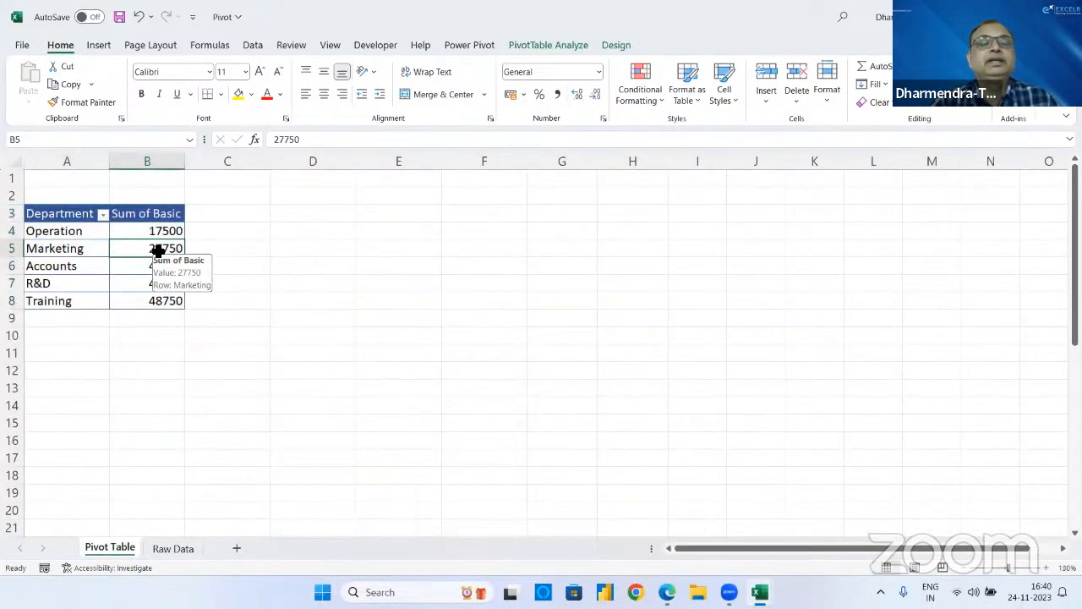
{"action": "left_click", "coordinate": [57, 231]}
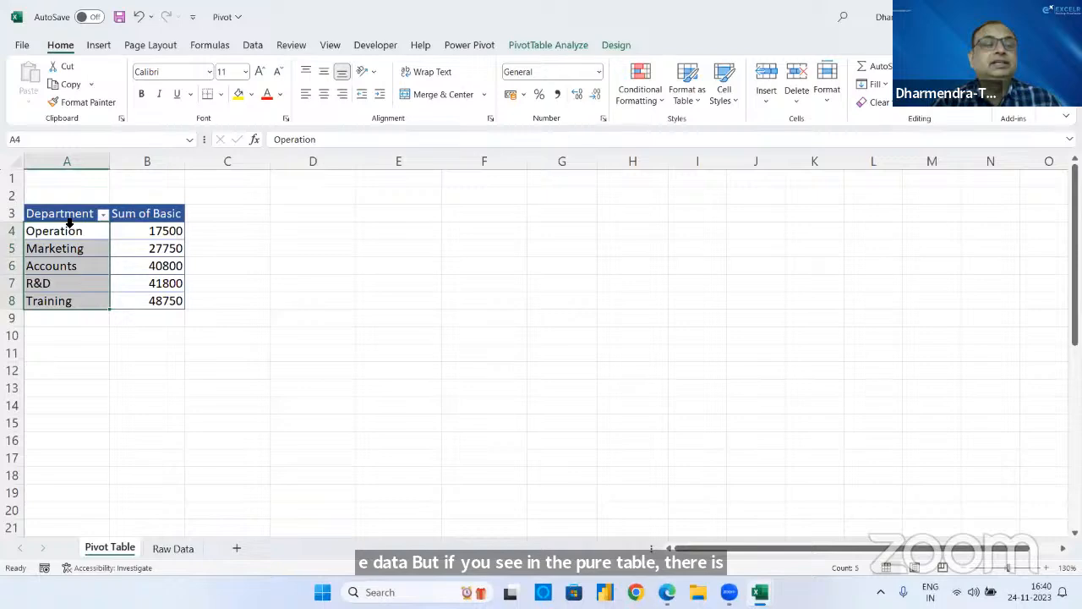
{"action": "left_click_drag", "start_coordinate": [67, 213], "coordinate": [150, 292]}
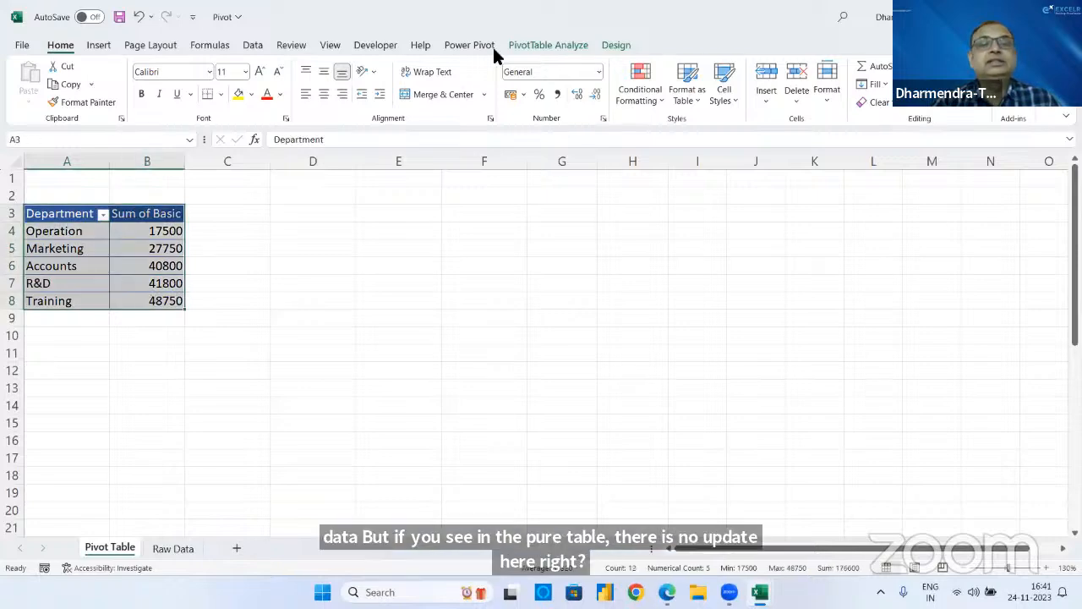
{"action": "left_click", "coordinate": [536, 44]}
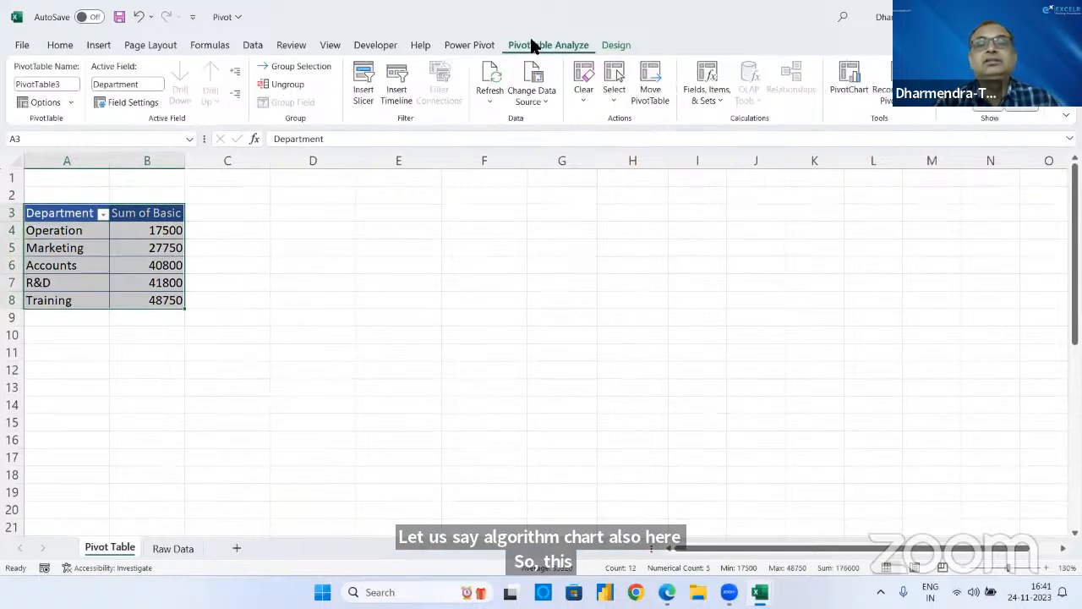
{"action": "left_click", "coordinate": [856, 90]}
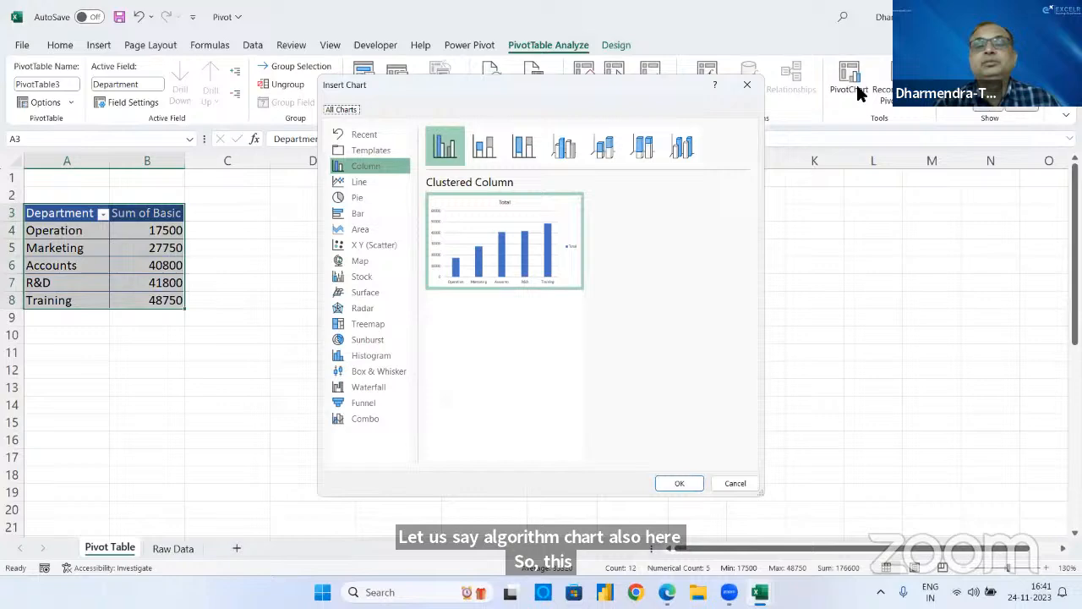
{"action": "left_click", "coordinate": [356, 197]}
{"action": "left_click", "coordinate": [485, 149]}
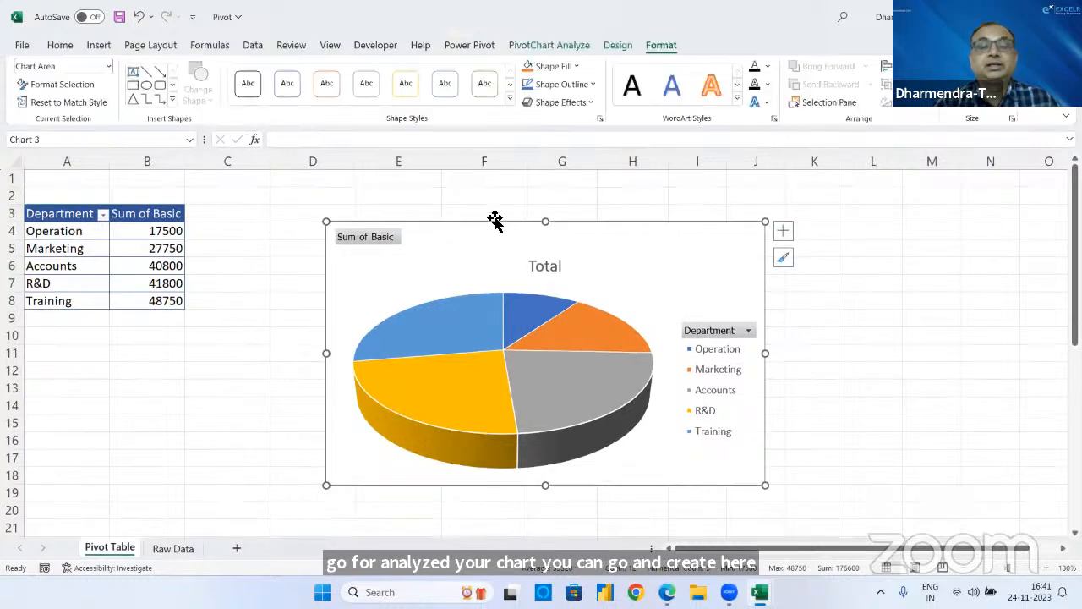
- Apply a layout with department names and percentages on the pie slices, and move the chart up to near row 2
{"action": "left_click", "coordinate": [617, 45]}
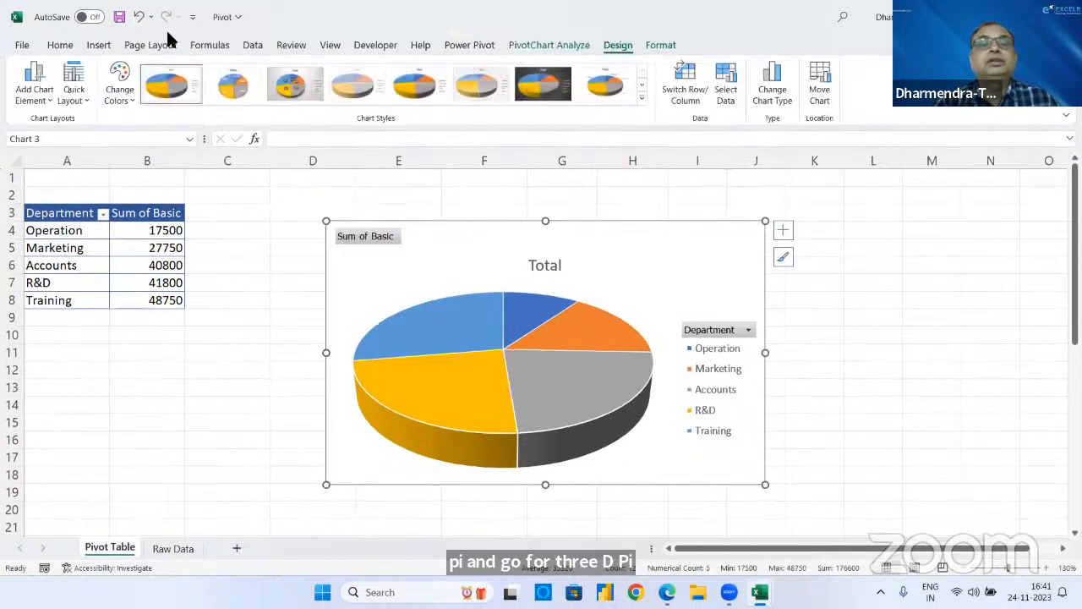
{"action": "left_click", "coordinate": [74, 89]}
{"action": "key", "text": "Escape"}
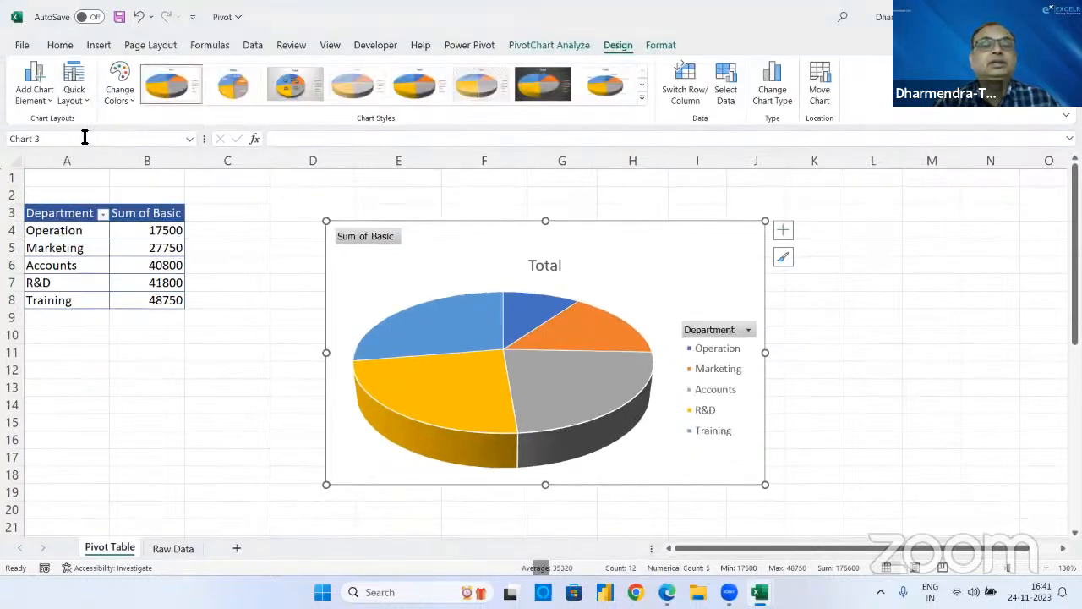
{"action": "left_click_drag", "start_coordinate": [481, 222], "coordinate": [477, 194]}
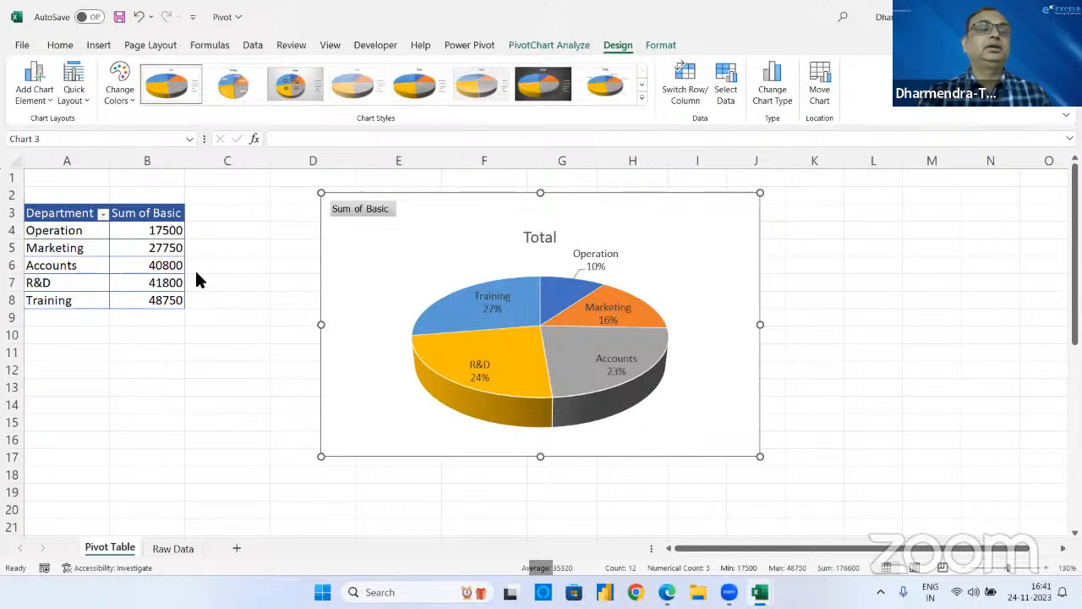
- Review the HR record in Raw Data, move the Pivot Table sheet after Raw Data, and dismiss the Show Detail dialog
{"action": "left_click", "coordinate": [84, 299]}
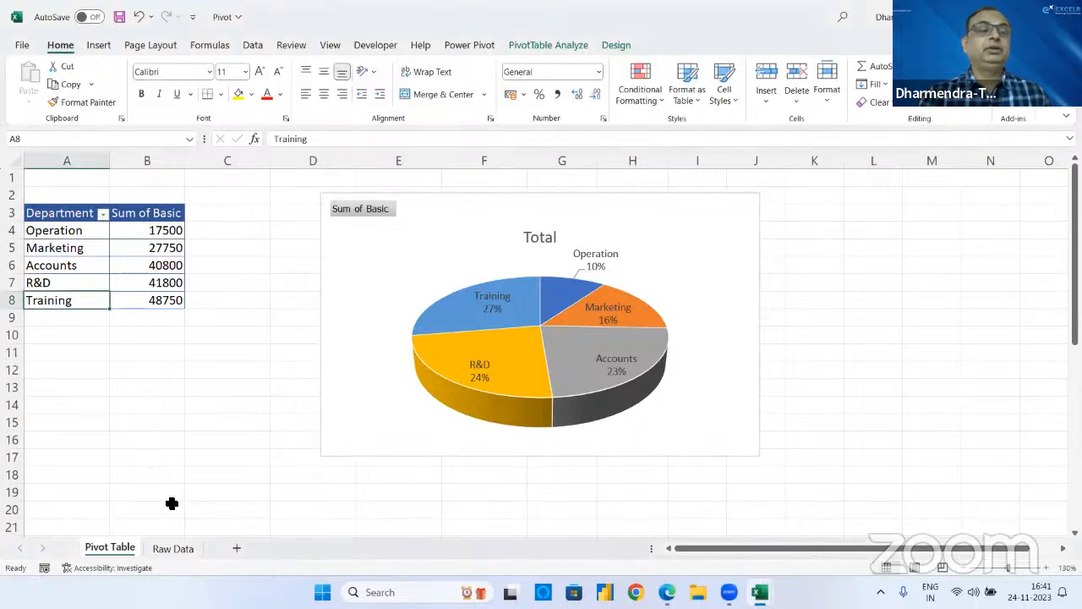
{"action": "left_click", "coordinate": [171, 548]}
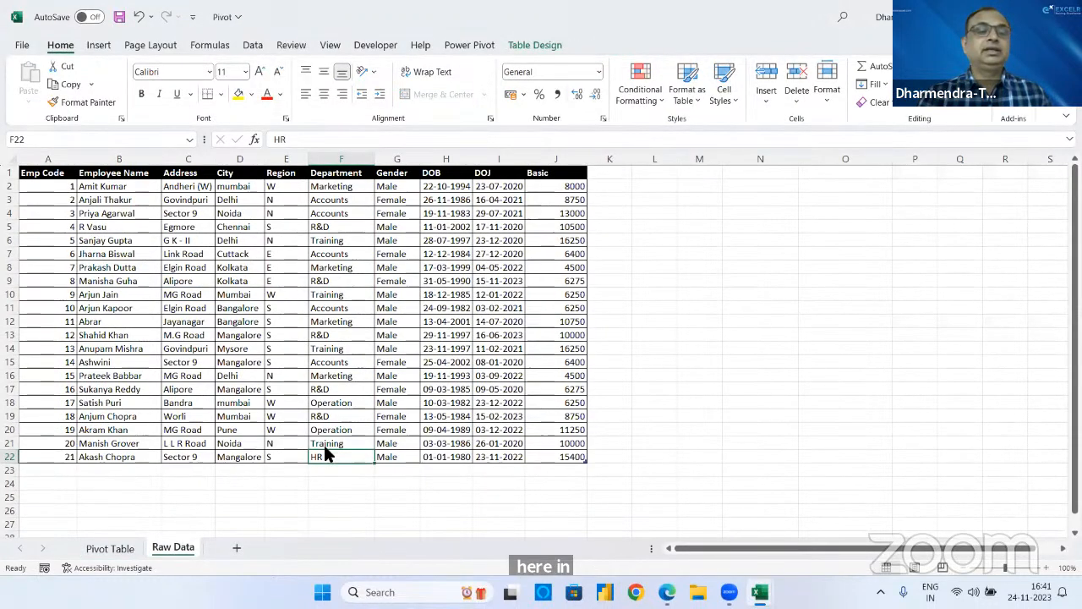
{"action": "left_click", "coordinate": [111, 548]}
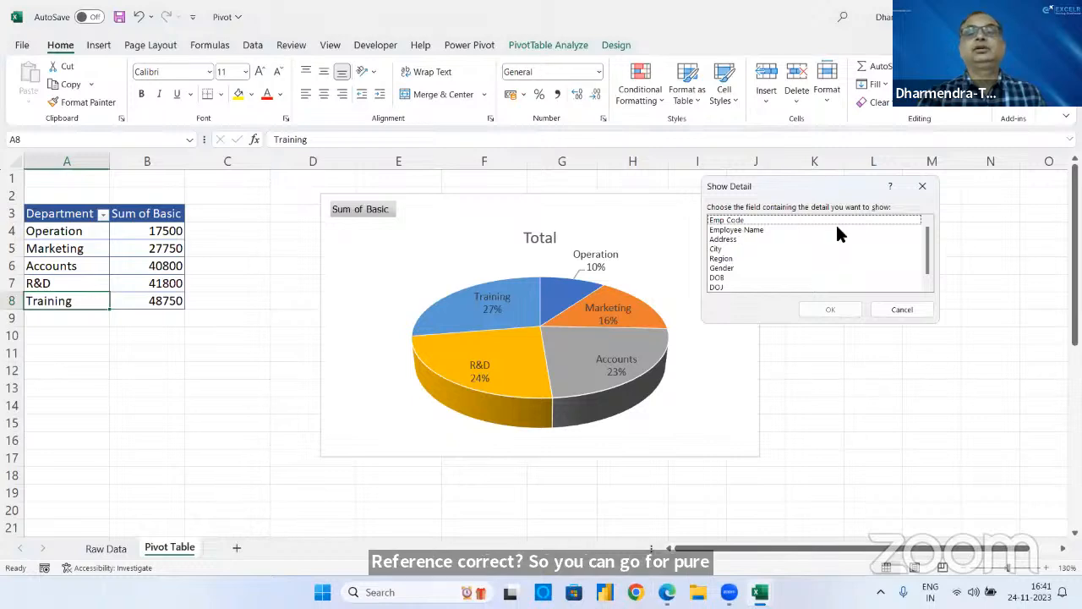
{"action": "left_click", "coordinate": [923, 186]}
- Refresh the PivotTable and its pie PivotChart from the updated source data
{"action": "left_click", "coordinate": [160, 248]}
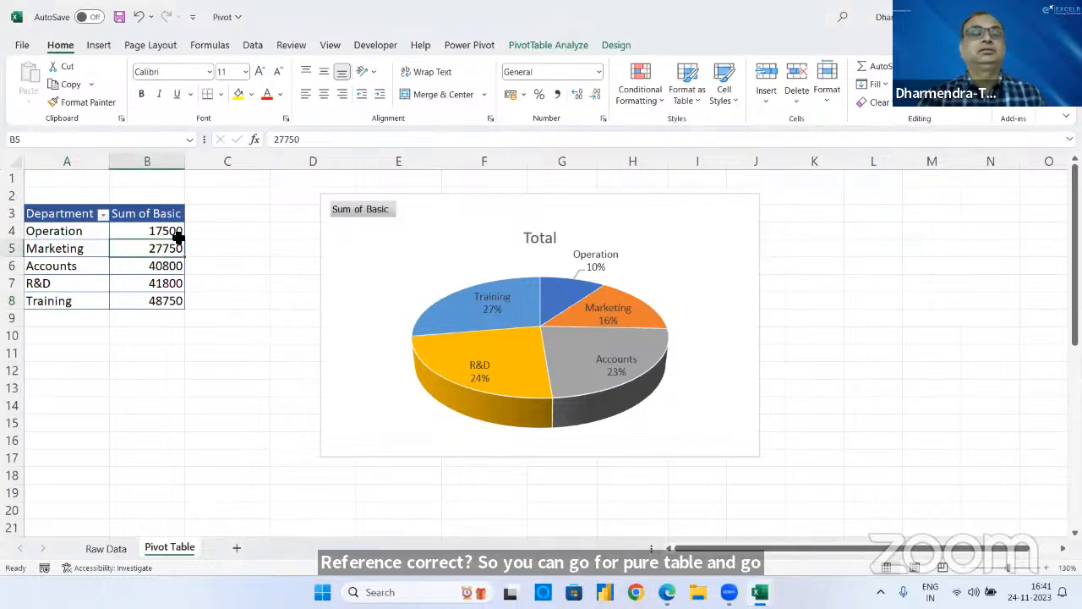
{"action": "left_click", "coordinate": [557, 41]}
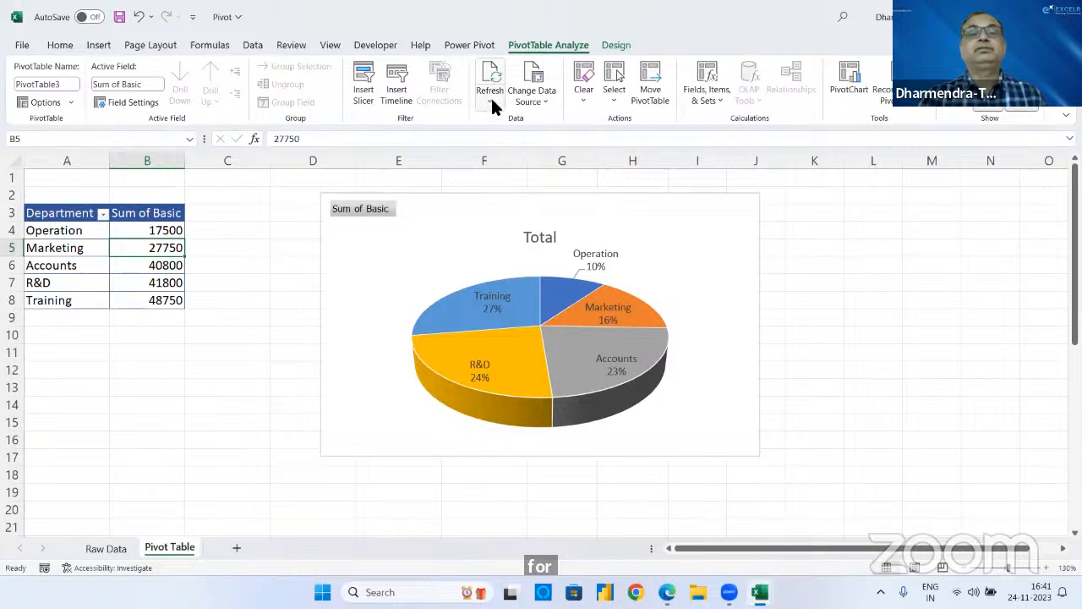
{"action": "left_click", "coordinate": [490, 103]}
{"action": "left_click", "coordinate": [511, 143]}
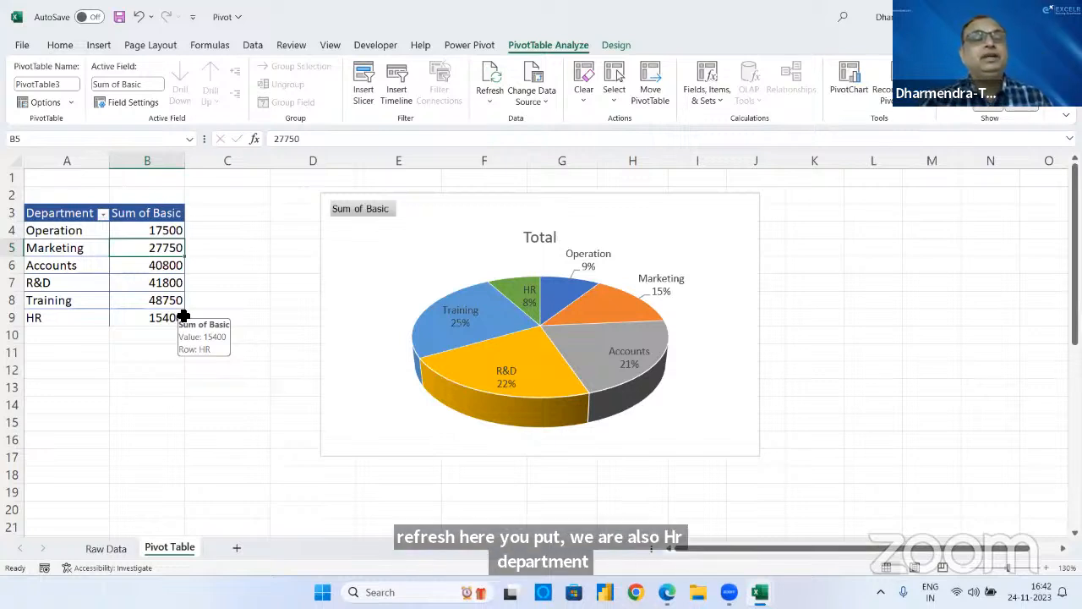
{"action": "mouse_move", "coordinate": [162, 306]}
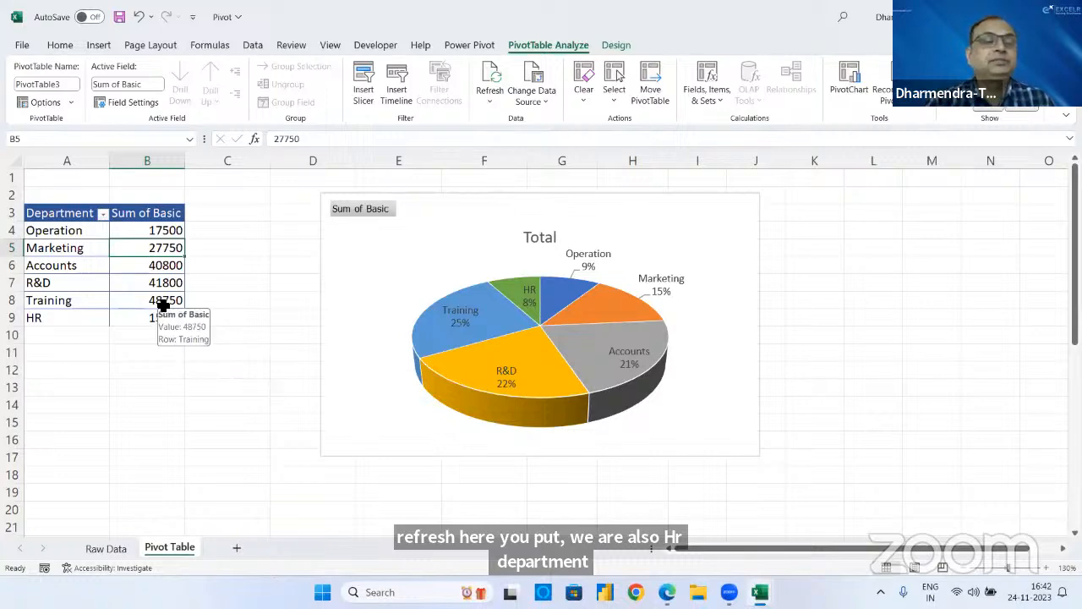
- Widen the empty column K beside the Basic column on the Raw Data sheet
{"action": "left_click", "coordinate": [107, 547]}
{"action": "left_click", "coordinate": [537, 212]}
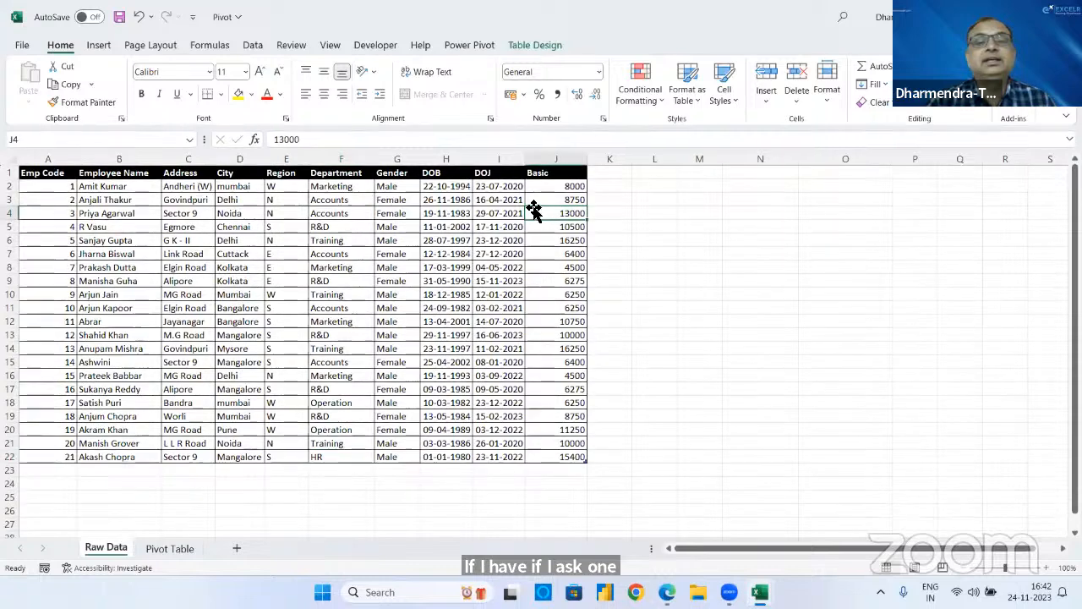
{"action": "left_click", "coordinate": [628, 172]}
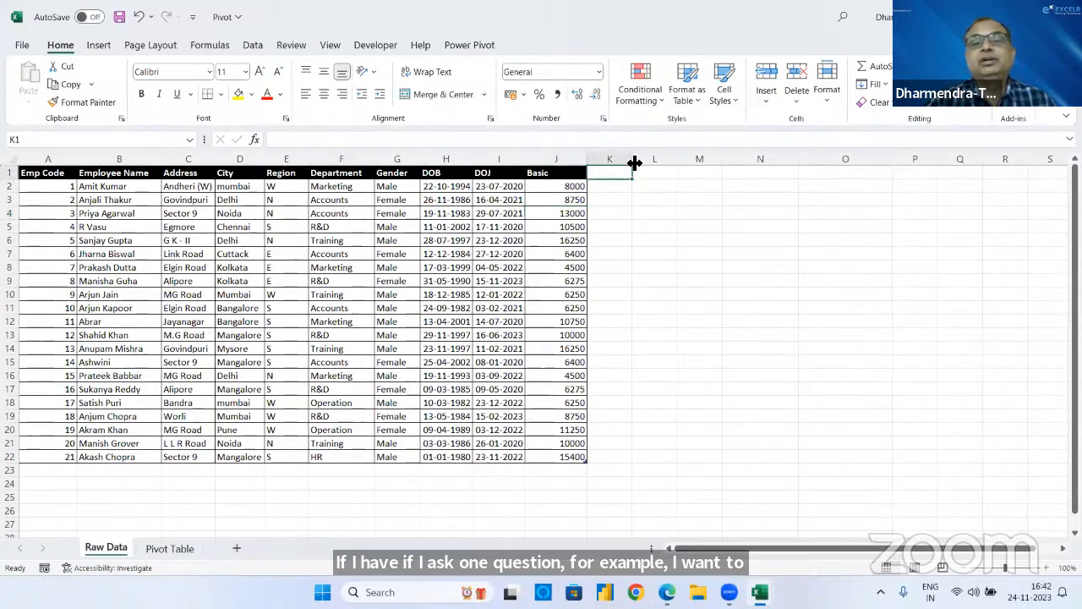
{"action": "double_click", "coordinate": [632, 158]}
- Change the 3-D pie PivotChart on the Pivot Table sheet to a Clustered Column chart
{"action": "left_click", "coordinate": [159, 548]}
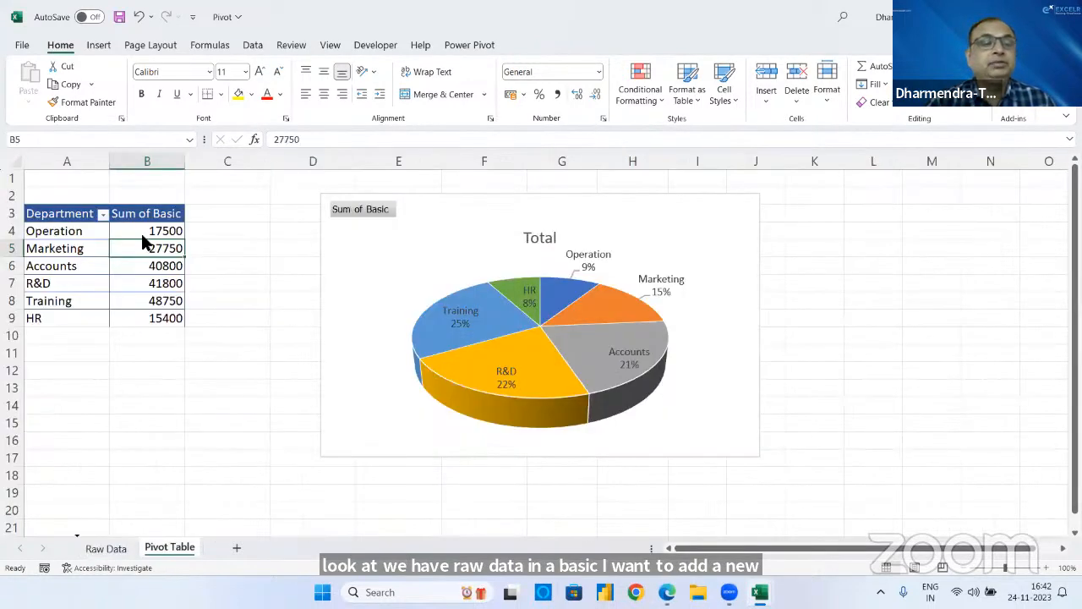
{"action": "left_click", "coordinate": [445, 211]}
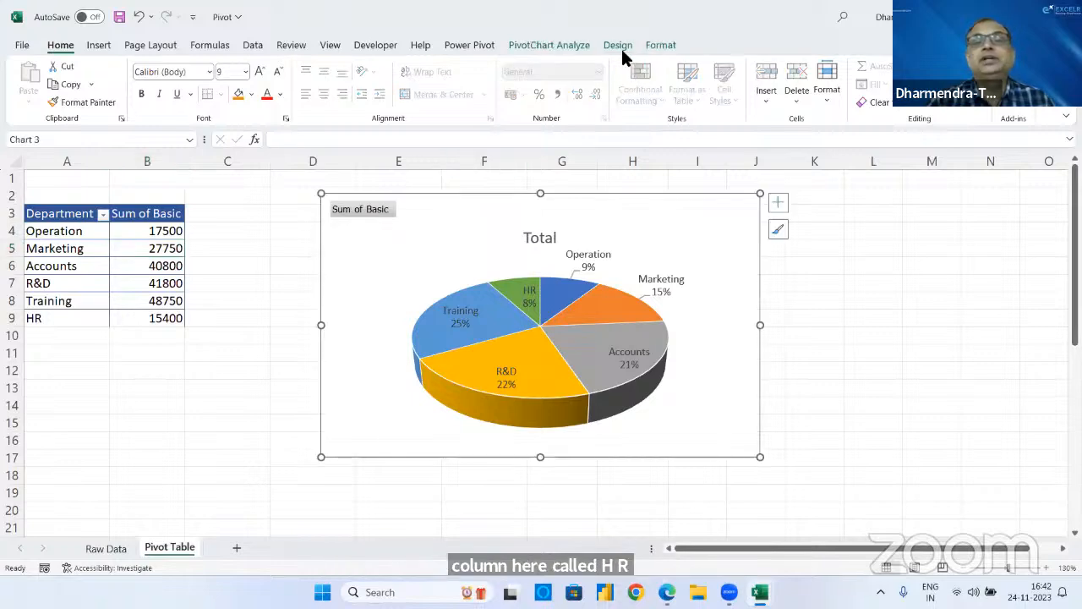
{"action": "left_click", "coordinate": [620, 46]}
{"action": "left_click", "coordinate": [772, 91]}
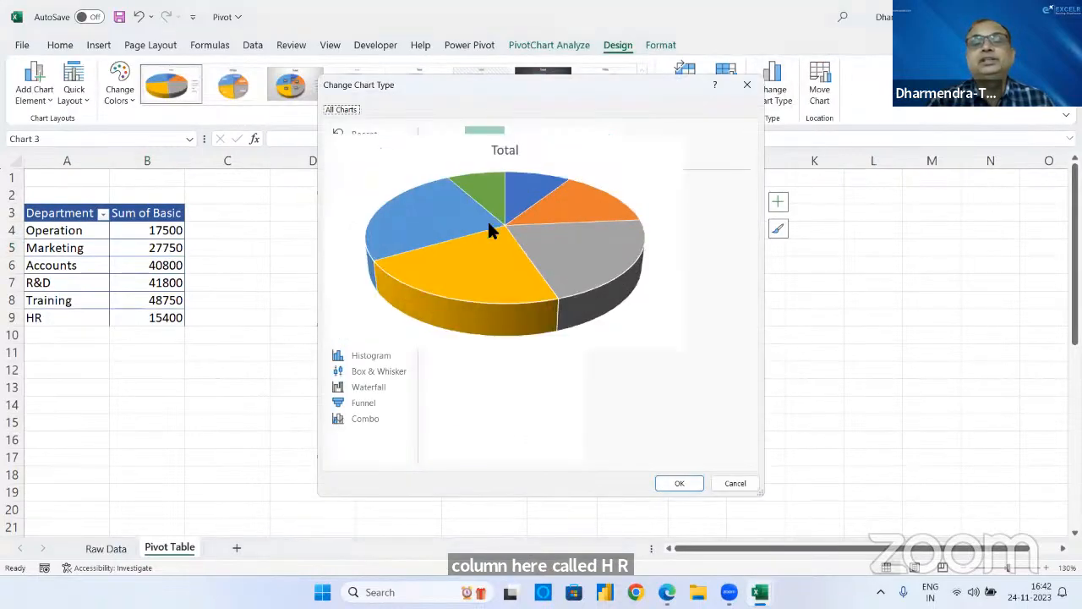
{"action": "left_click", "coordinate": [367, 167]}
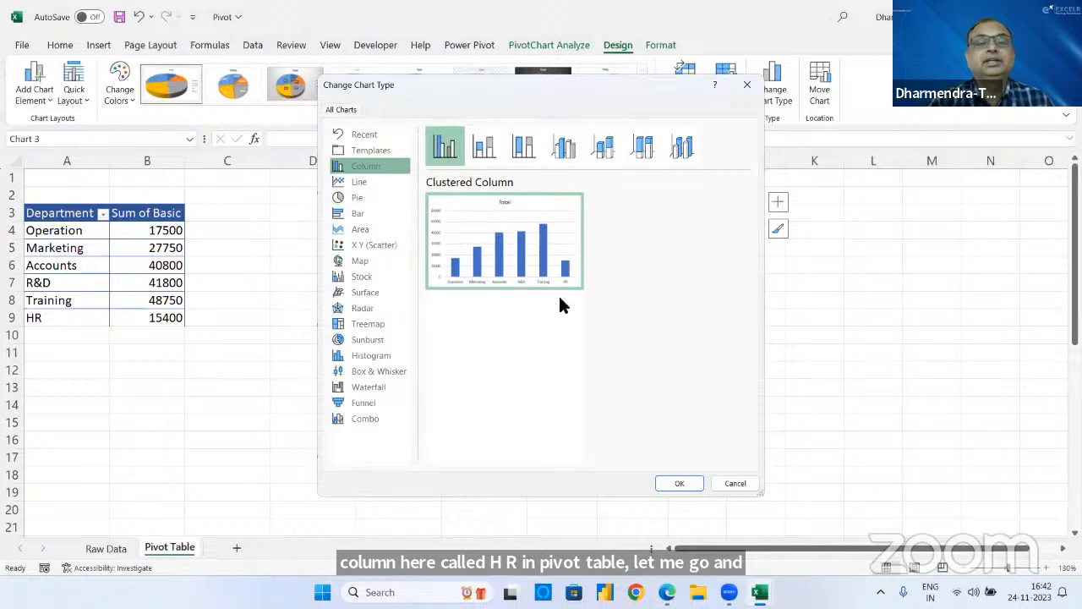
{"action": "left_click", "coordinate": [678, 484]}
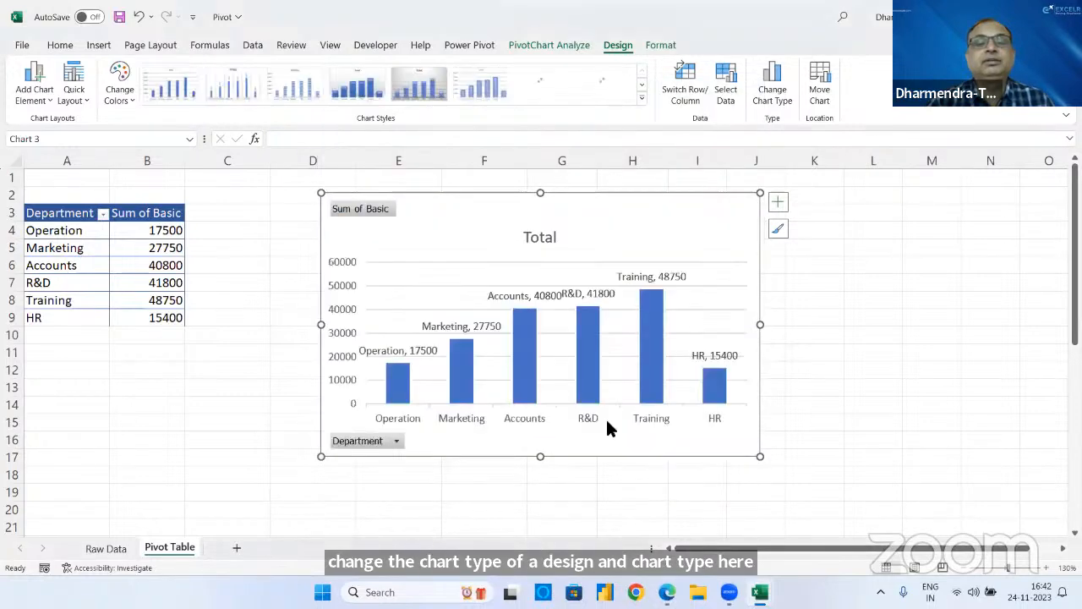
- Sort the PivotTable by Sum of Basic from largest to smallest and widen the PivotChart into column L
{"action": "left_click", "coordinate": [149, 224]}
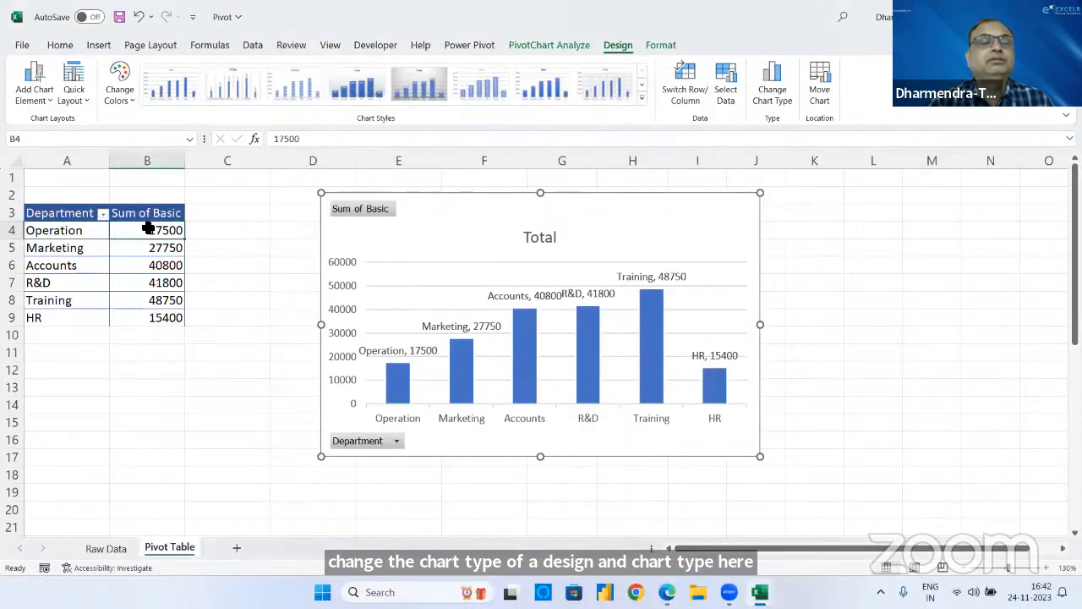
{"action": "left_click", "coordinate": [254, 47]}
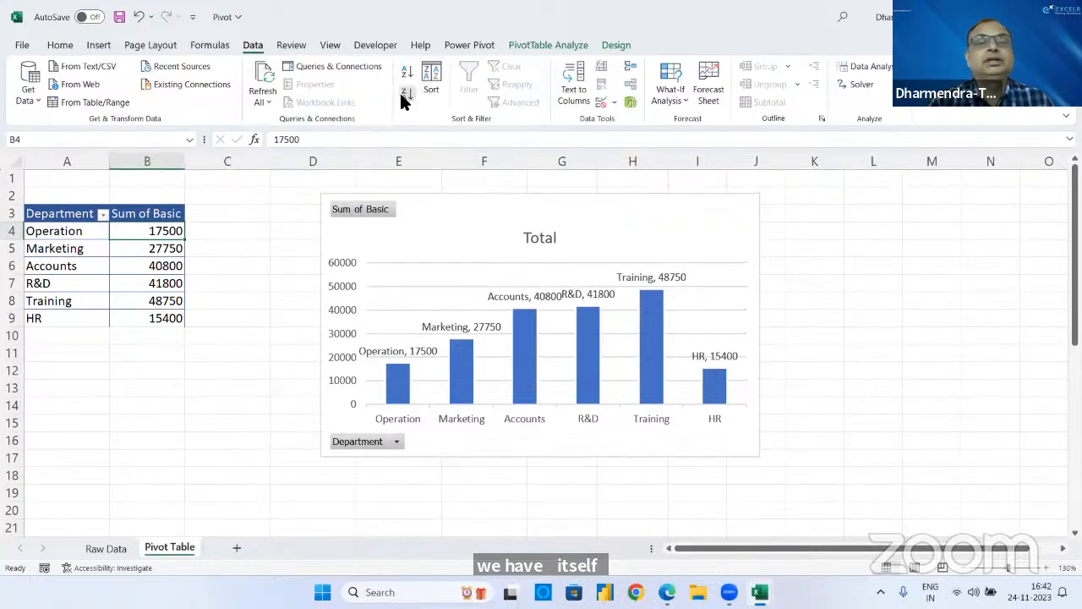
{"action": "left_click", "coordinate": [406, 94]}
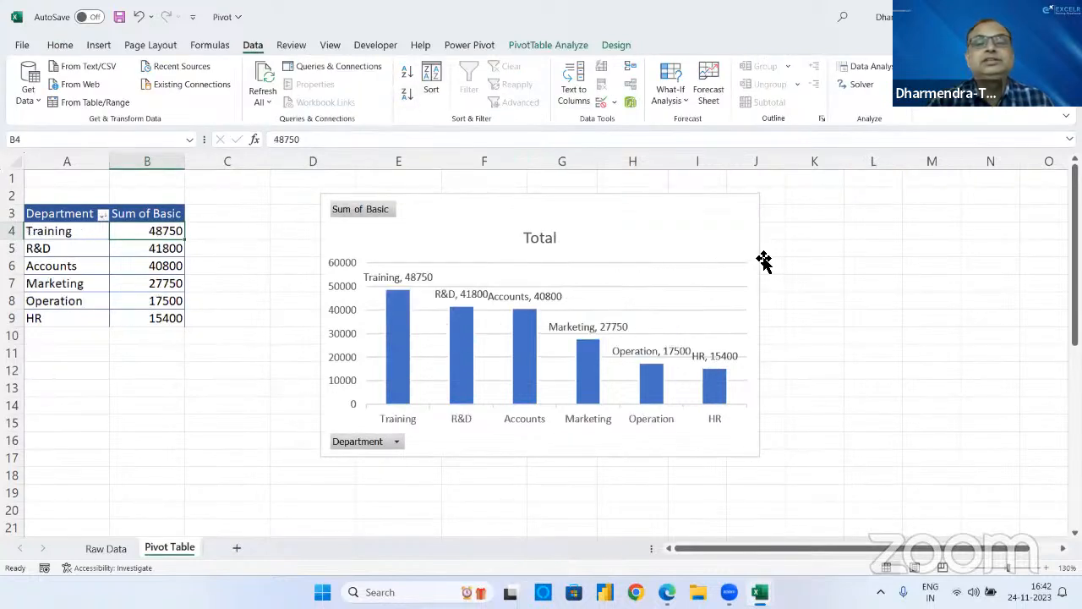
{"action": "left_click", "coordinate": [736, 247]}
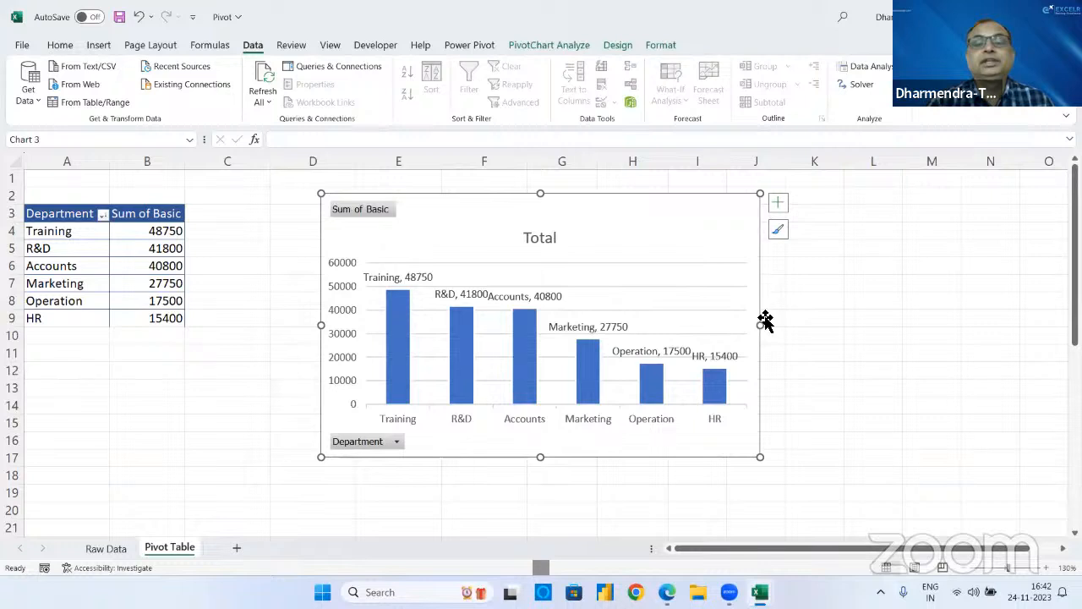
{"action": "left_click_drag", "start_coordinate": [761, 325], "coordinate": [872, 342]}
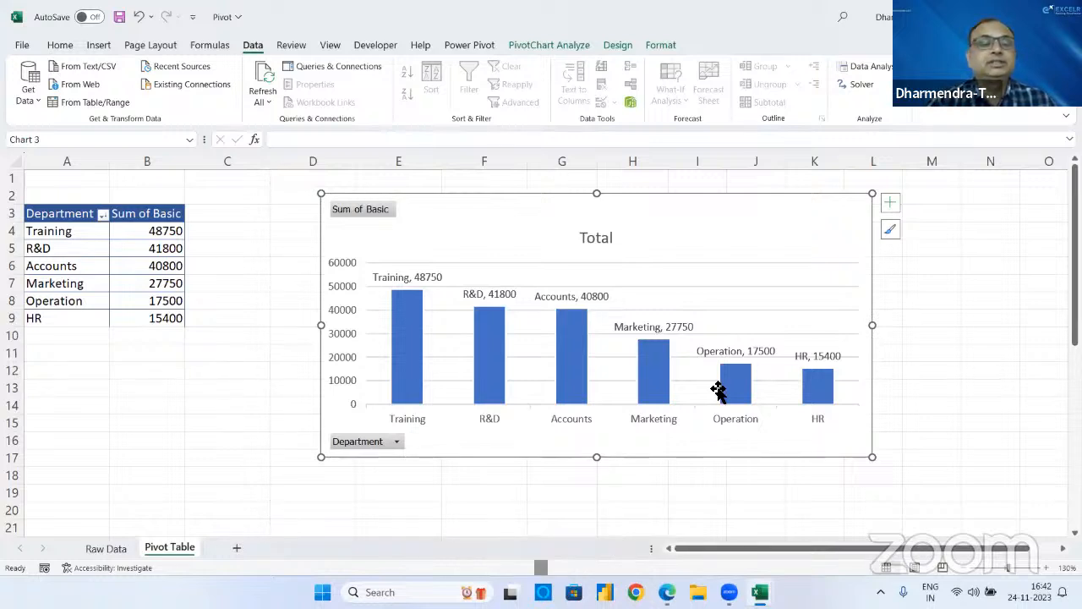
{"action": "left_click", "coordinate": [93, 549]}
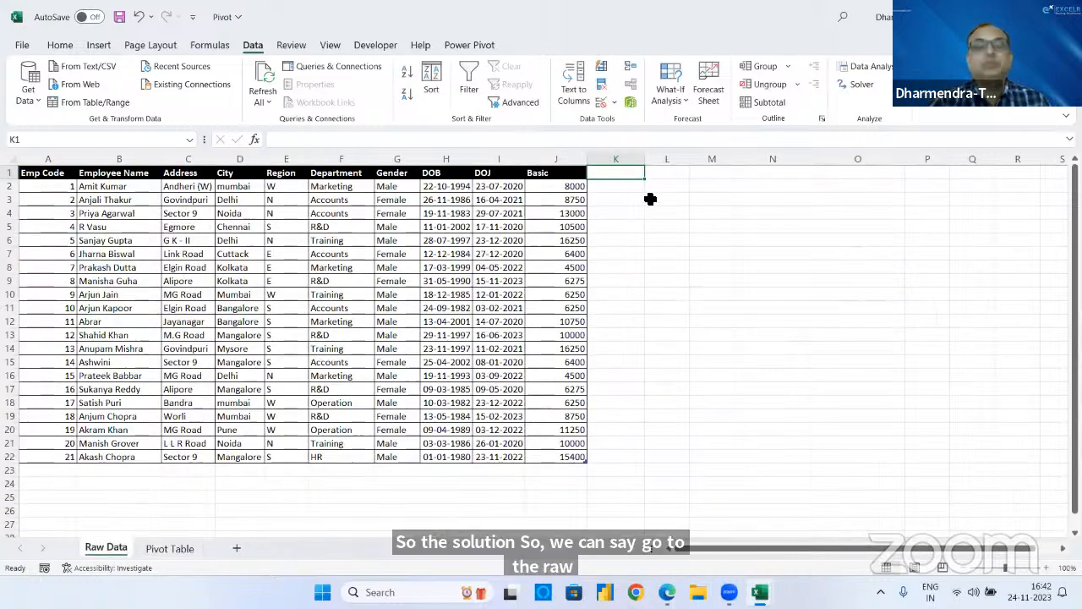
{"action": "type", "text": "HRA"}
{"action": "key", "text": "Return"}
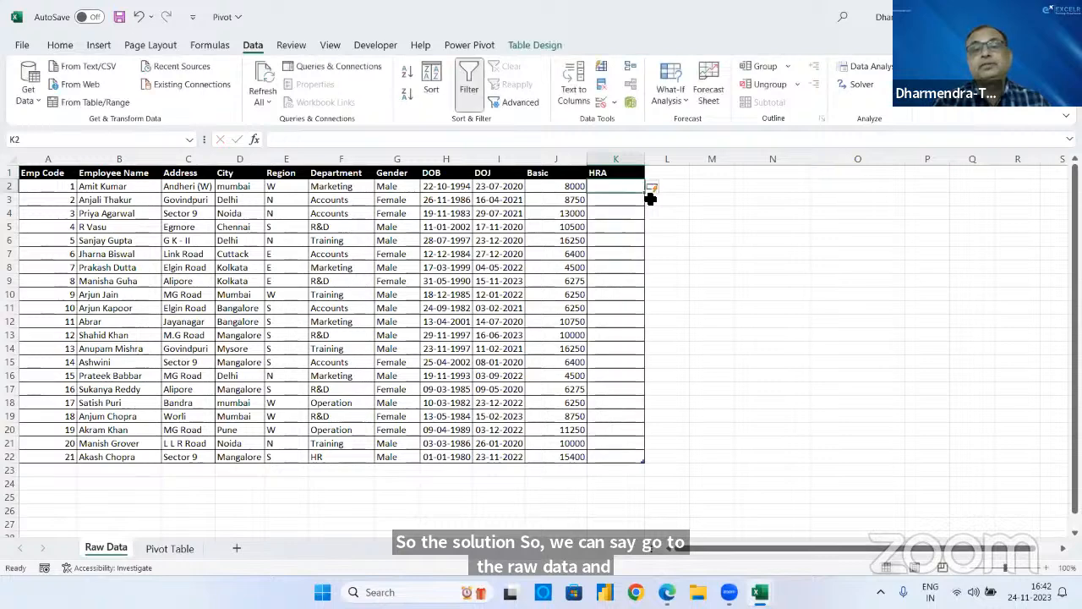
{"action": "type", "text": "=40"}
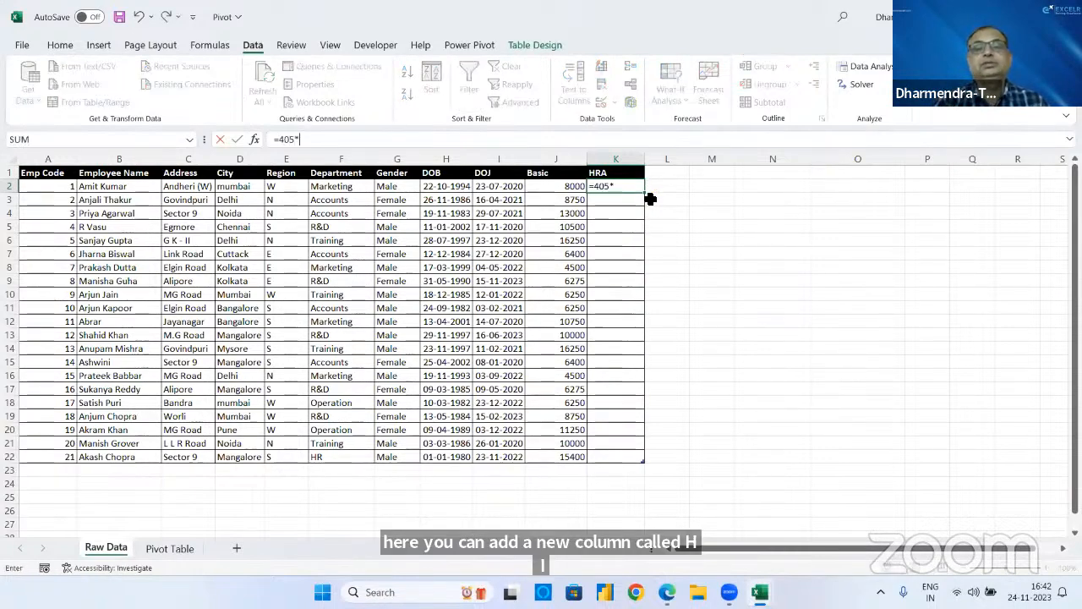
{"action": "type", "text": "5*"}
{"action": "key", "text": "BackSpace"}
{"action": "key", "text": "BackSpace"}
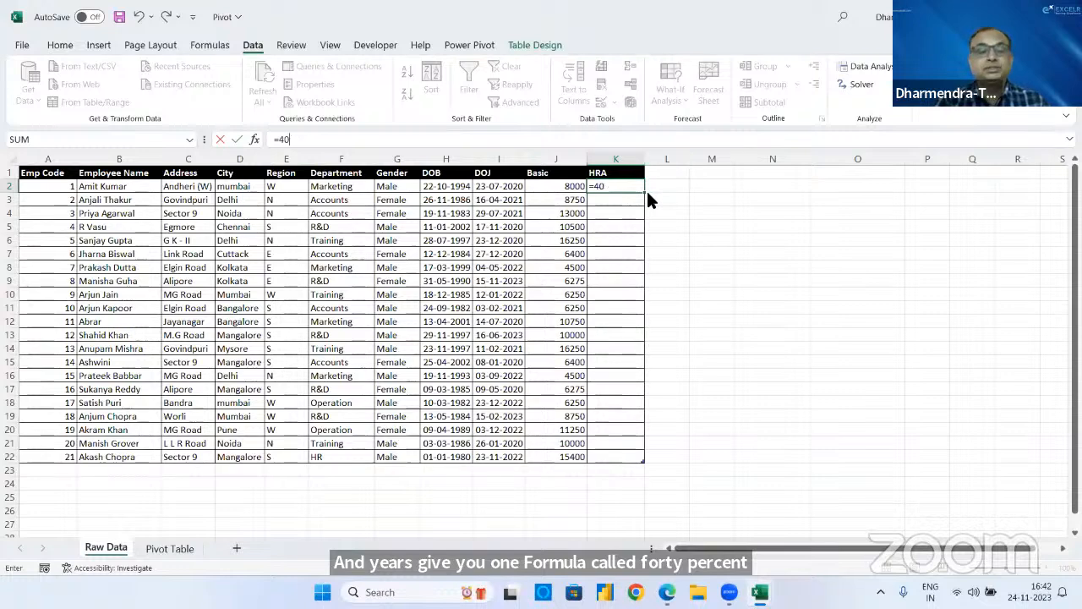
{"action": "type", "text": "%"}
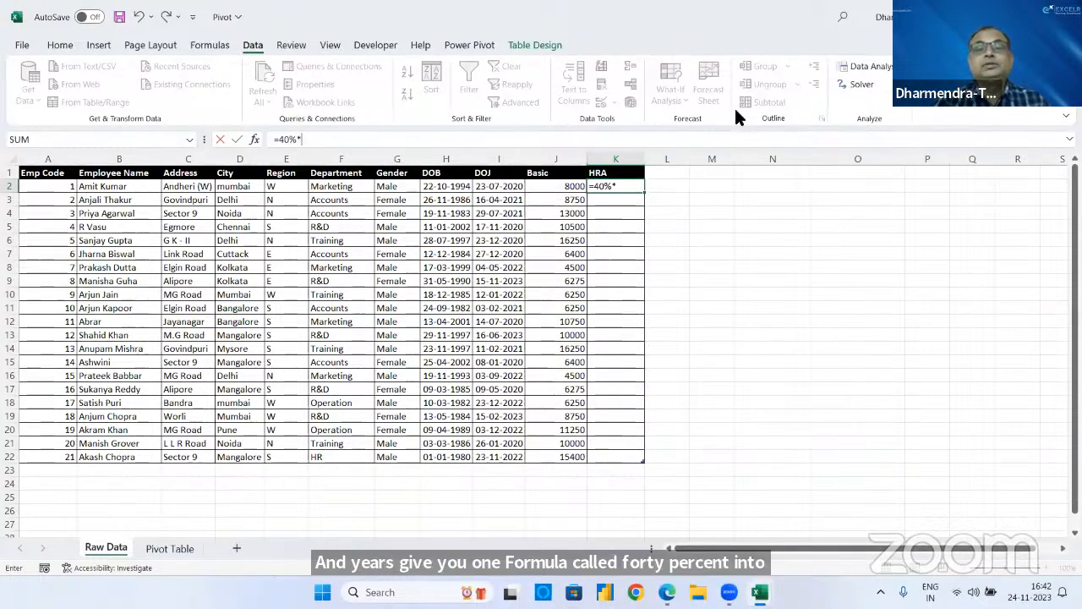
{"action": "type", "text": "*"}
{"action": "left_click", "coordinate": [553, 185]}
{"action": "key", "text": "Return"}
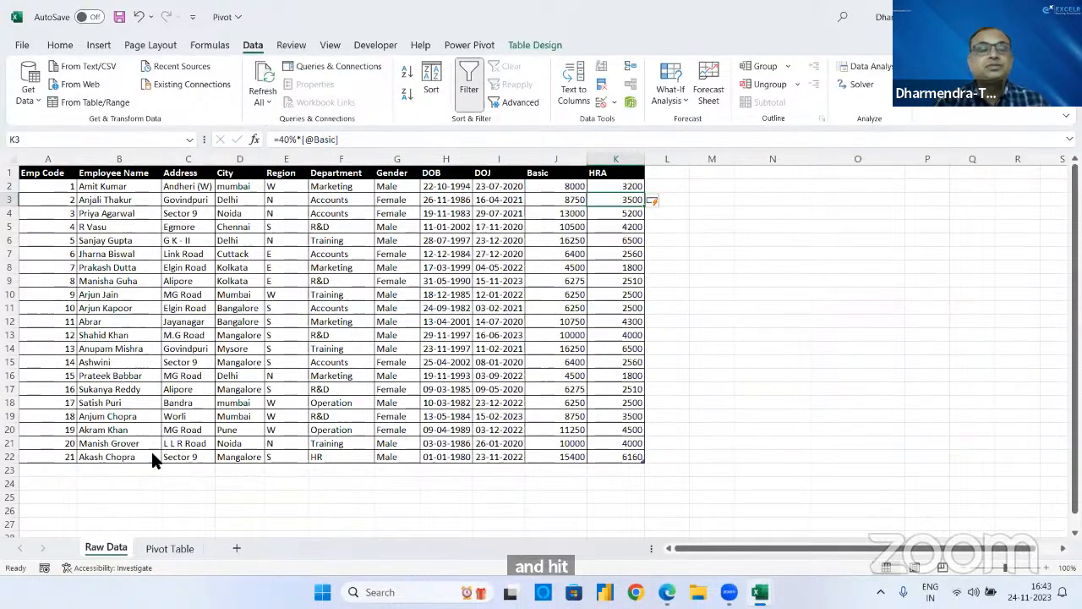
- Refresh all data on the Pivot Table sheet to pick up the new HRA column
{"action": "left_click", "coordinate": [152, 549]}
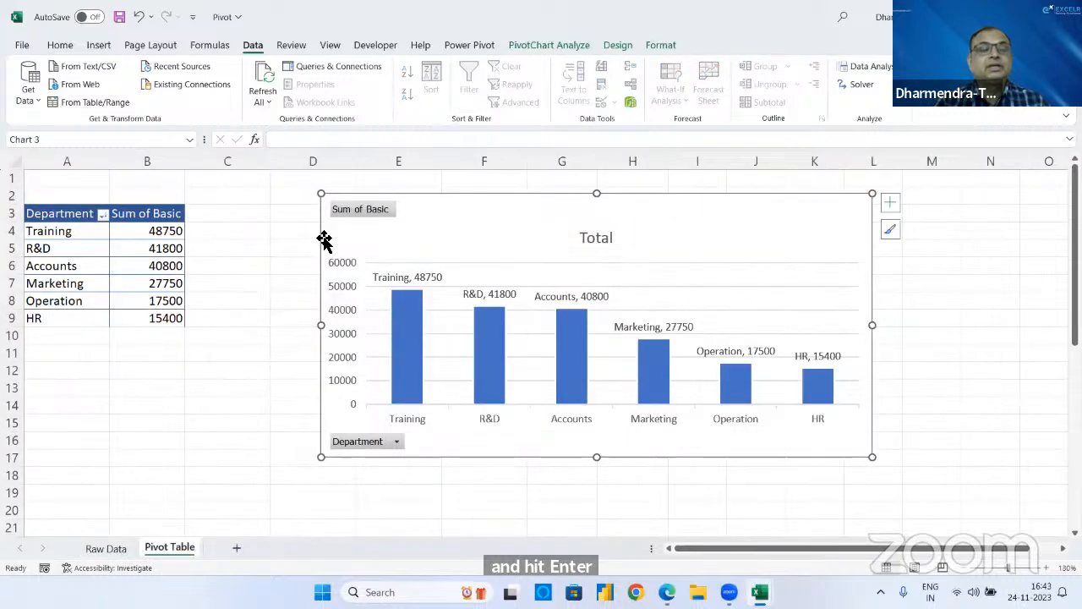
{"action": "left_click", "coordinate": [135, 232]}
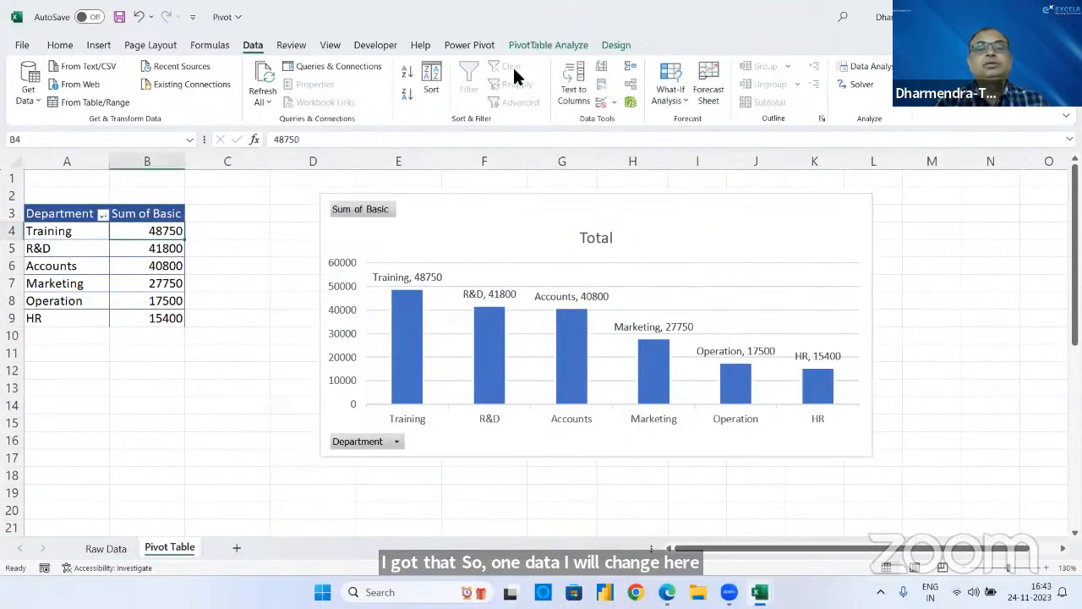
{"action": "left_click", "coordinate": [545, 46]}
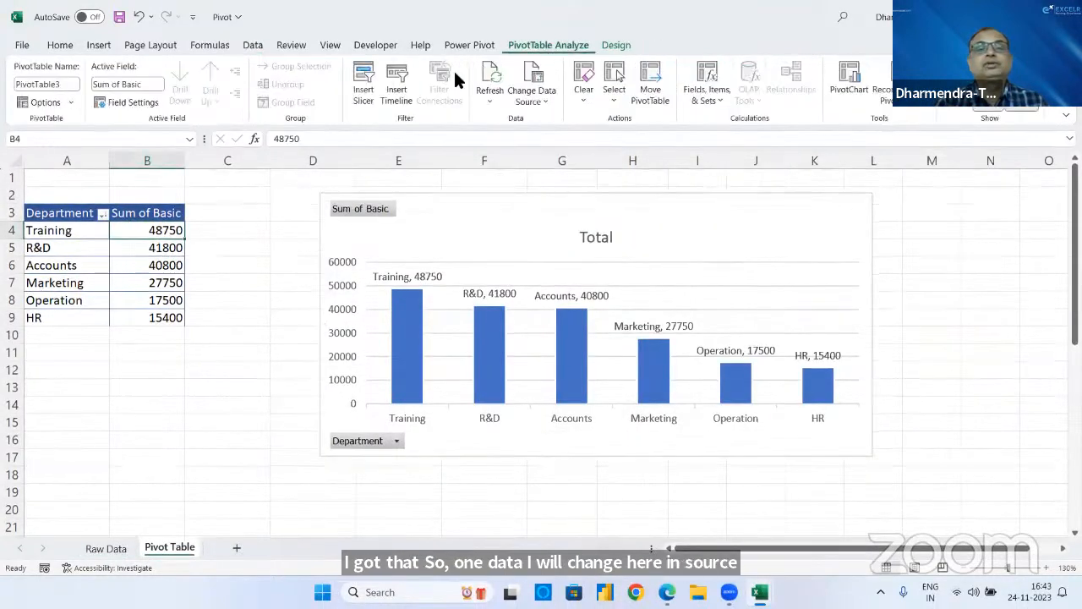
{"action": "left_click", "coordinate": [490, 101]}
{"action": "left_click", "coordinate": [500, 140]}
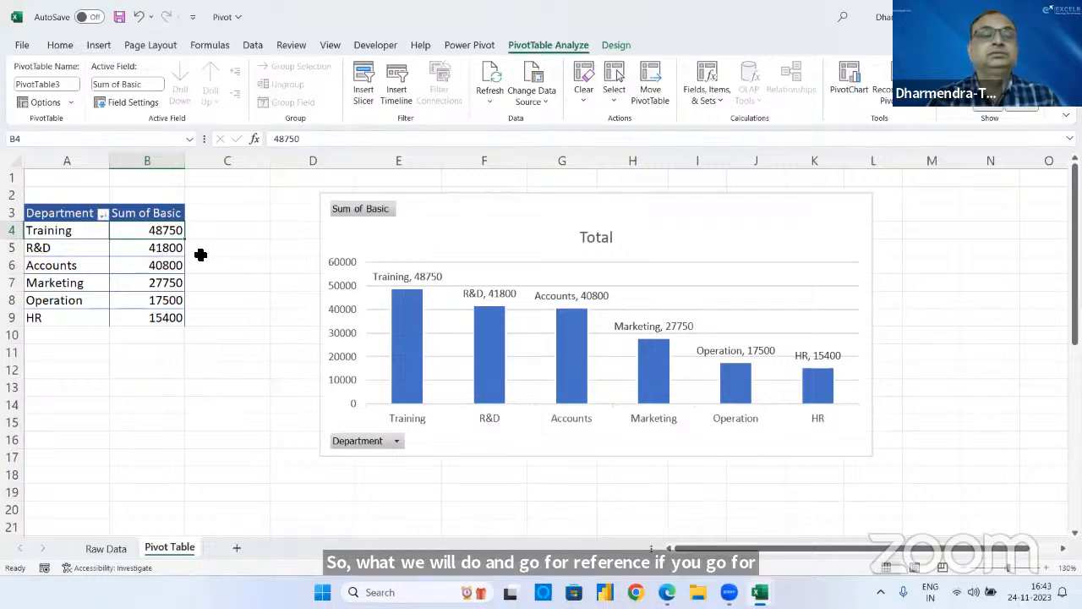
- Check the Raw Data table's range in the Resize Table dialog and accept it as $A$1:$K$22
{"action": "left_click", "coordinate": [103, 549]}
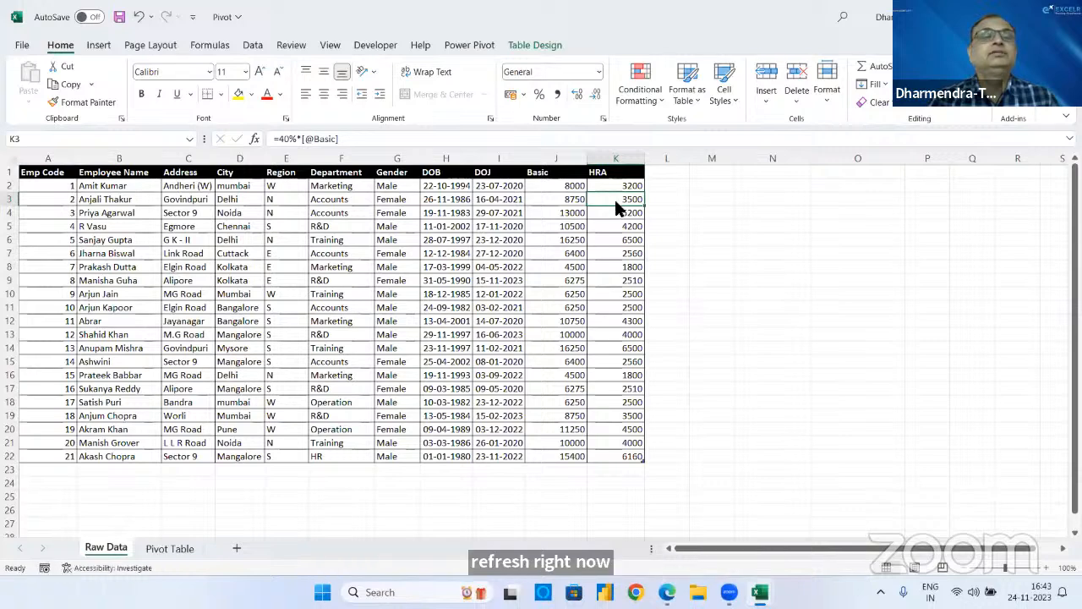
{"action": "left_click", "coordinate": [519, 45]}
{"action": "left_click", "coordinate": [44, 102]}
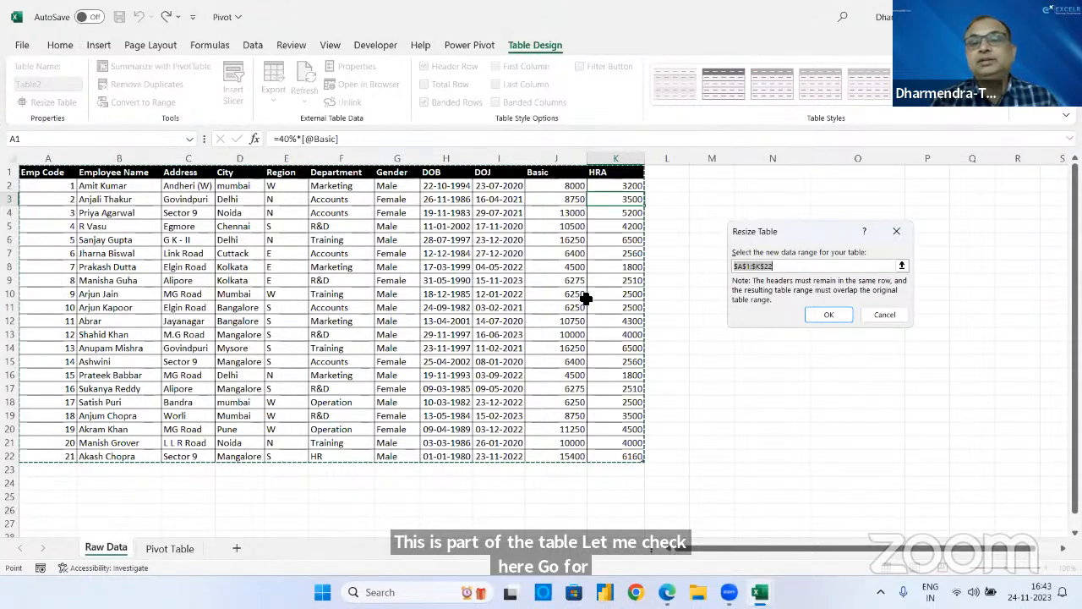
{"action": "left_click", "coordinate": [829, 314]}
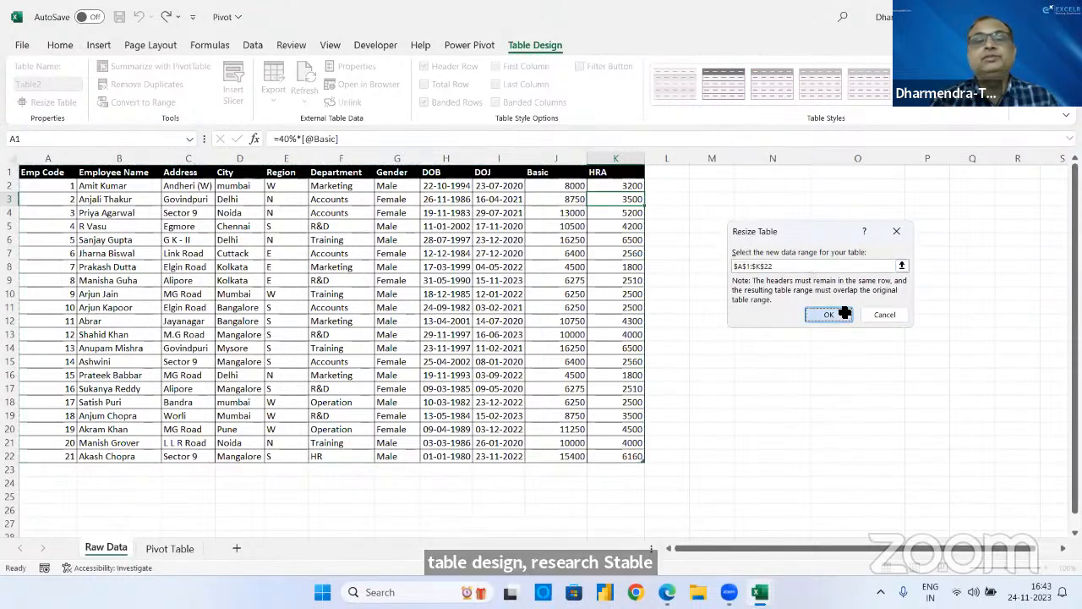
- Return to the PivotTable and run Refresh All once more
{"action": "left_click", "coordinate": [157, 548]}
{"action": "left_click", "coordinate": [145, 266]}
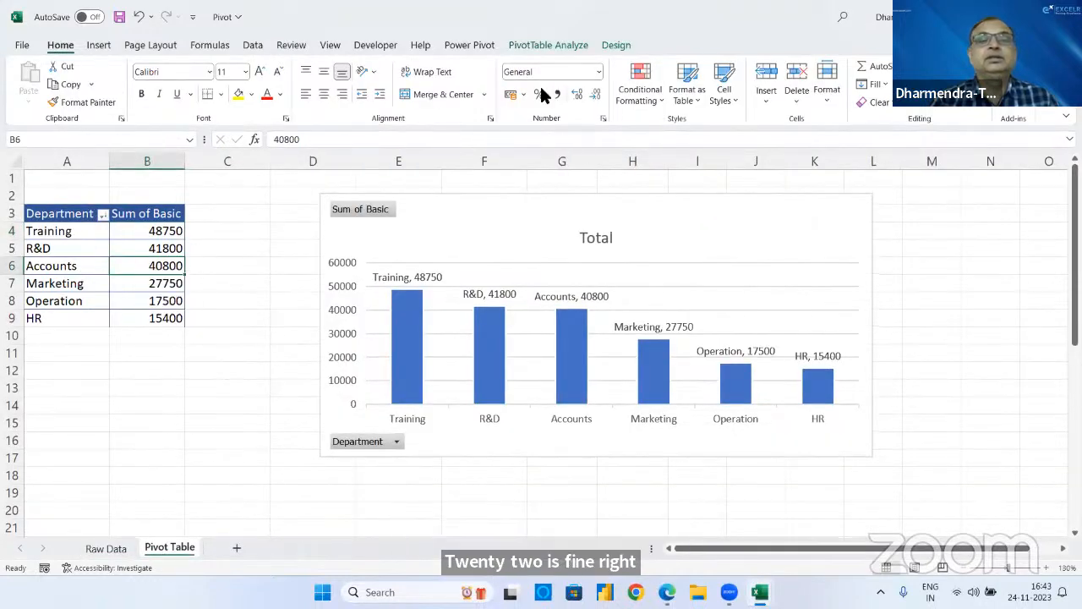
{"action": "left_click", "coordinate": [572, 49]}
{"action": "left_click", "coordinate": [490, 99]}
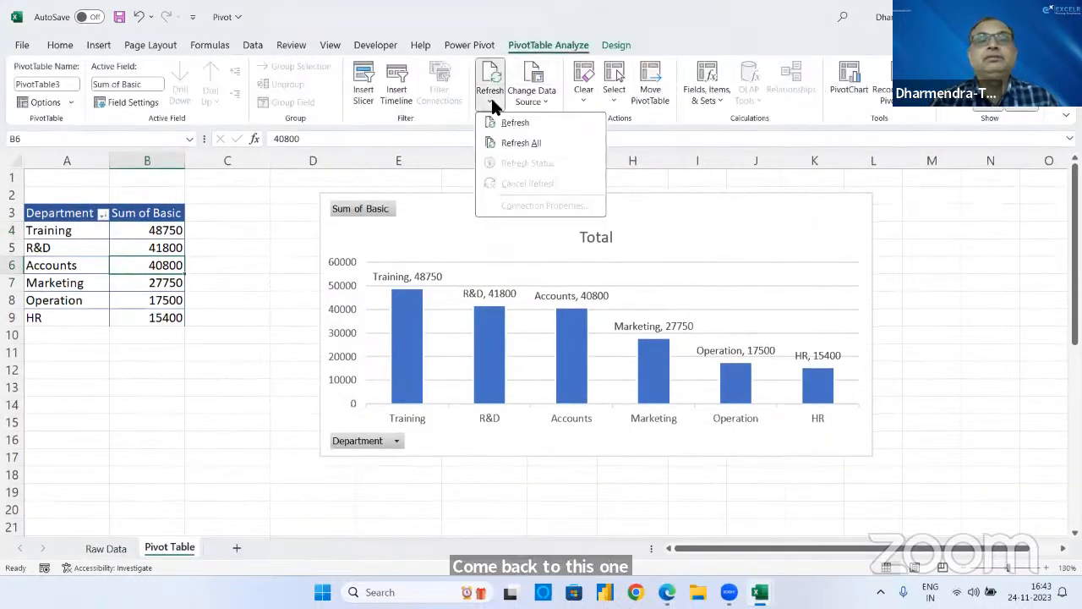
{"action": "left_click", "coordinate": [513, 145]}
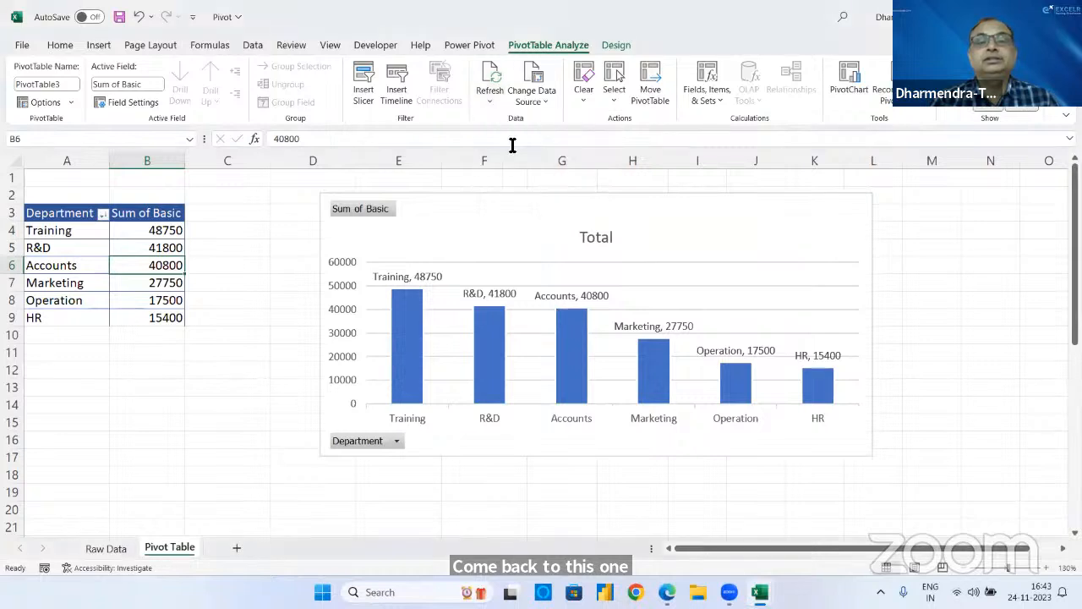
- Show the PivotTable Fields, add HRA to the values as Sum of HRA, and close the field list
{"action": "left_click", "coordinate": [161, 232]}
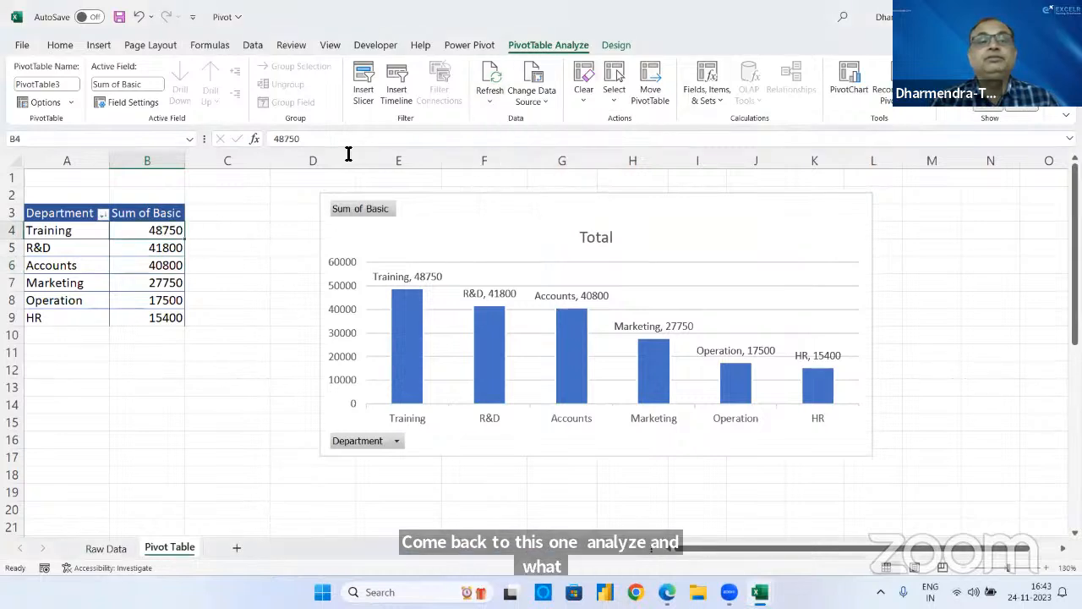
{"action": "left_click", "coordinate": [956, 89]}
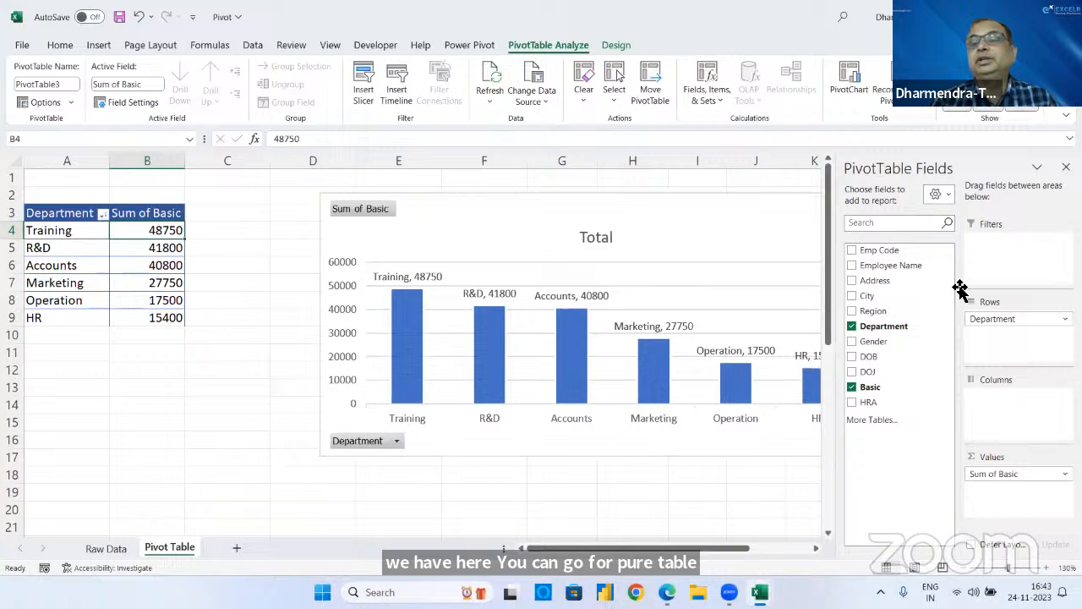
{"action": "left_click", "coordinate": [852, 403]}
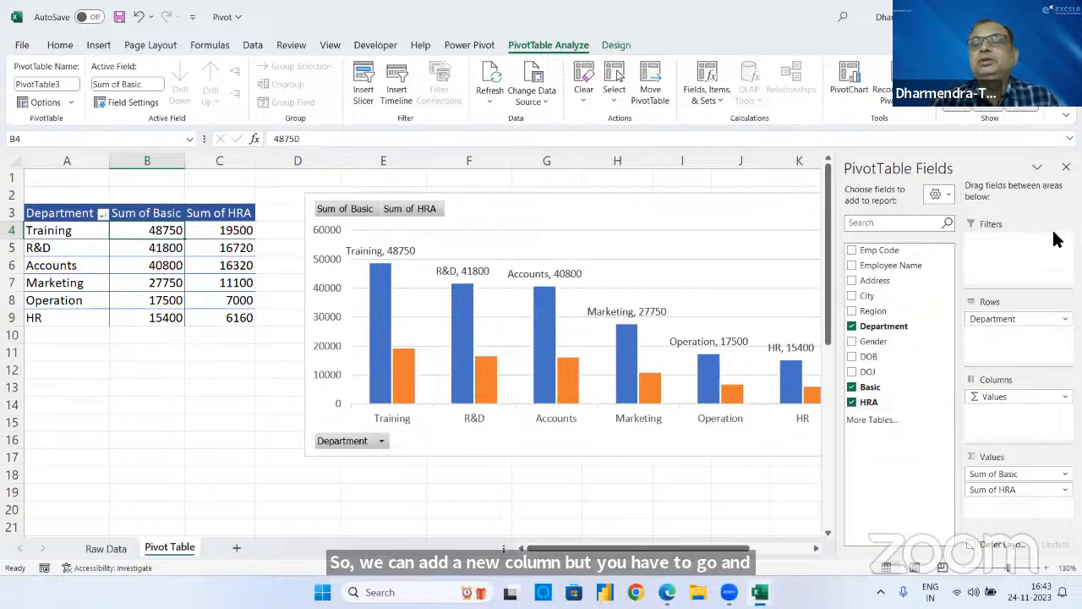
{"action": "left_click", "coordinate": [1066, 167]}
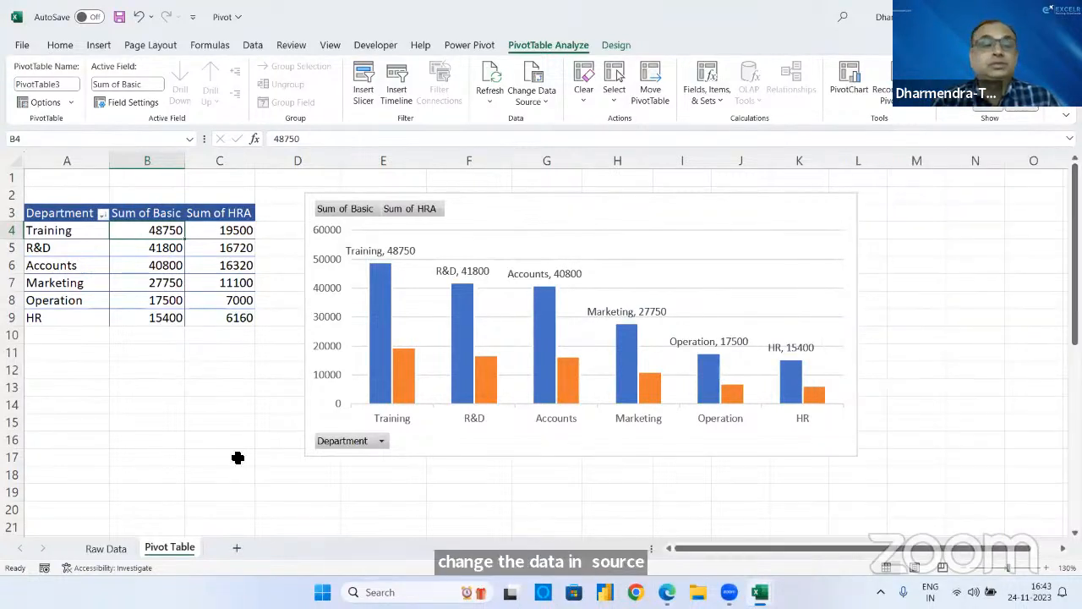
- Delete the HRA column K from the table on the Raw Data sheet
{"action": "left_click", "coordinate": [105, 550]}
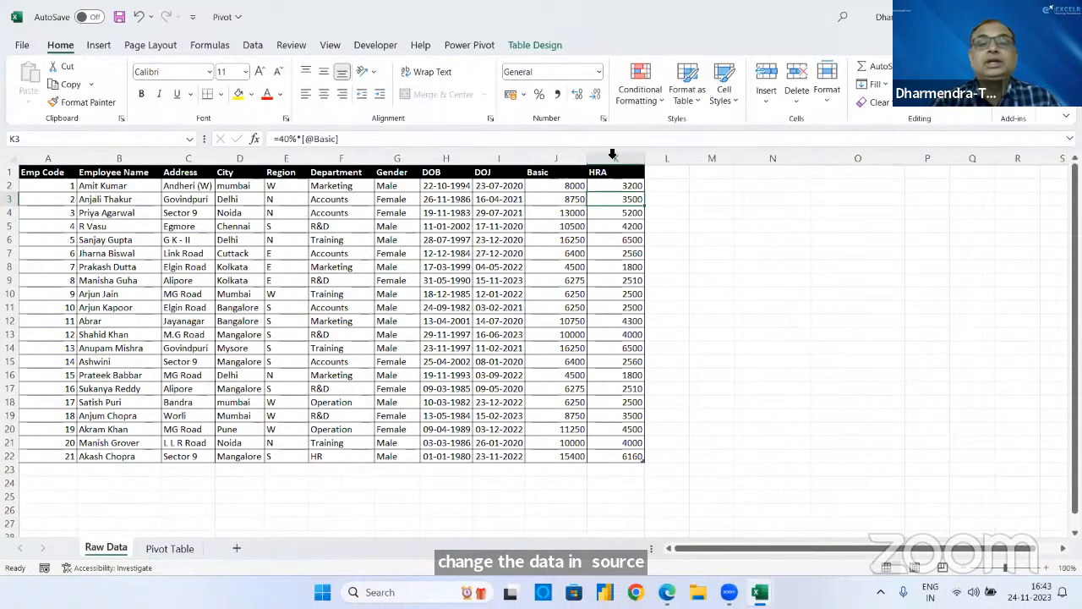
{"action": "left_click", "coordinate": [613, 157]}
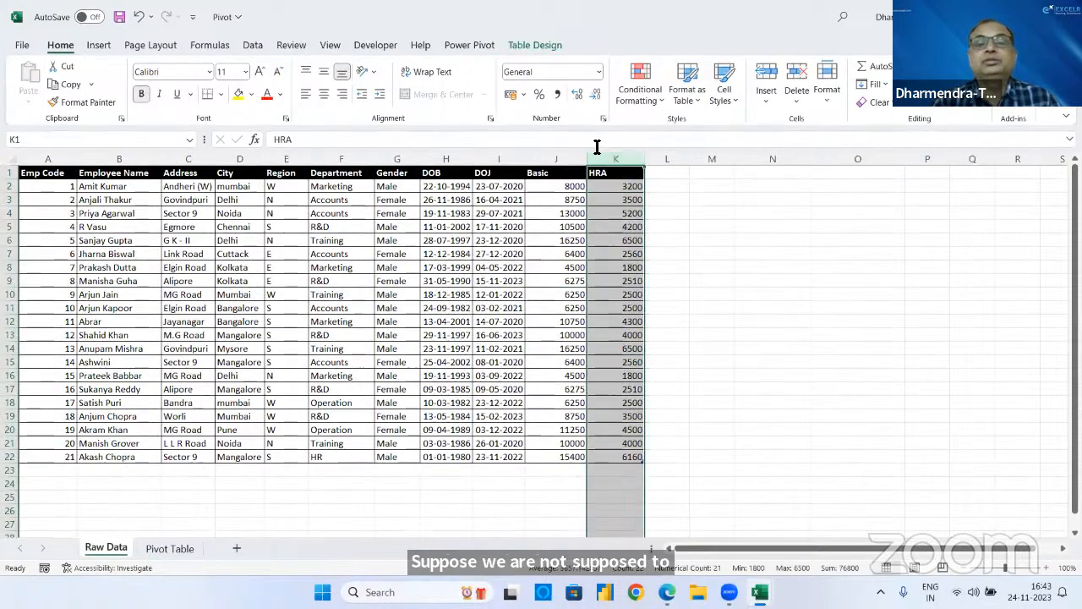
{"action": "right_click", "coordinate": [613, 157]}
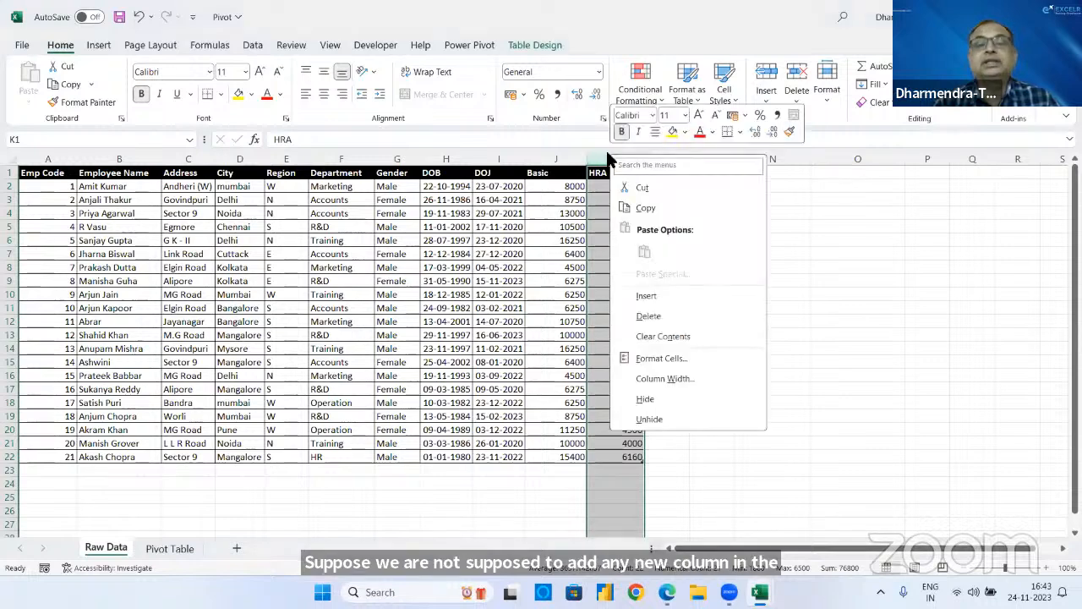
{"action": "left_click", "coordinate": [650, 317]}
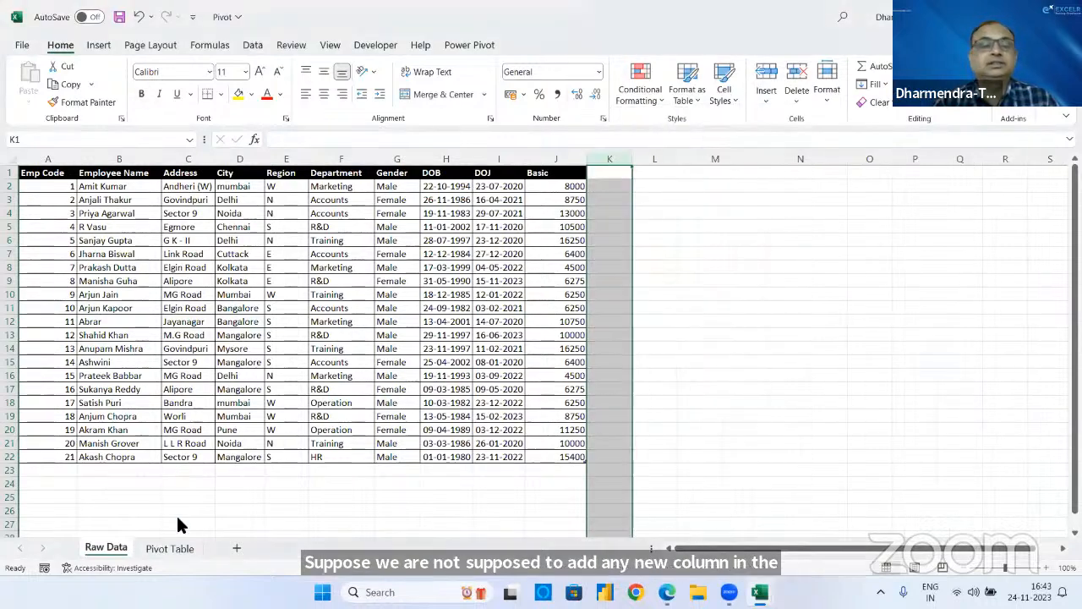
- Refresh all data on the Pivot Table sheet to apply the removal of the HRA source column
{"action": "left_click", "coordinate": [162, 544]}
{"action": "left_click", "coordinate": [191, 263]}
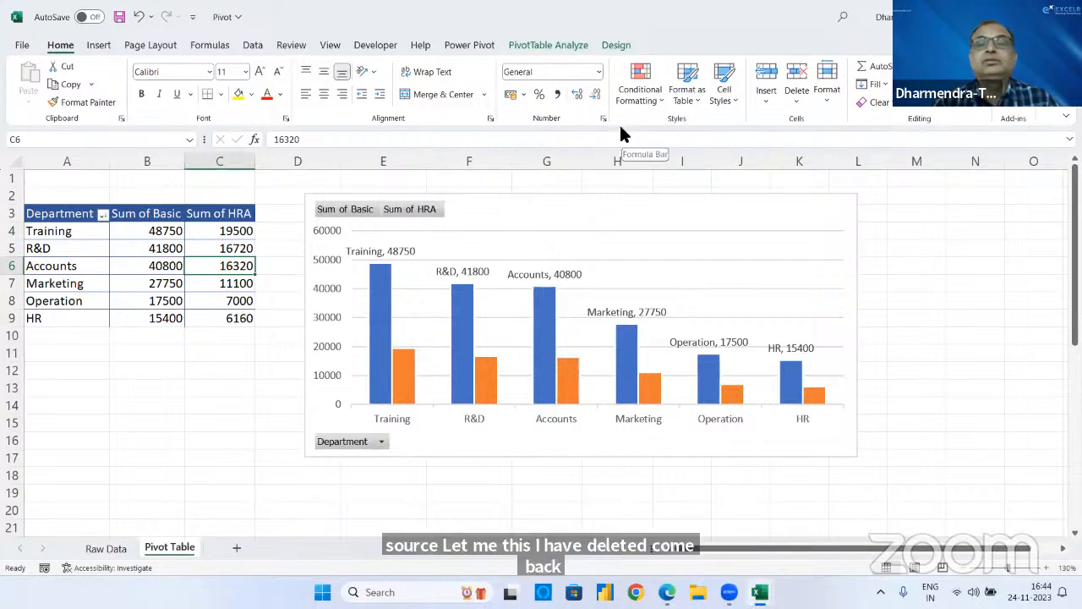
{"action": "left_click", "coordinate": [530, 42]}
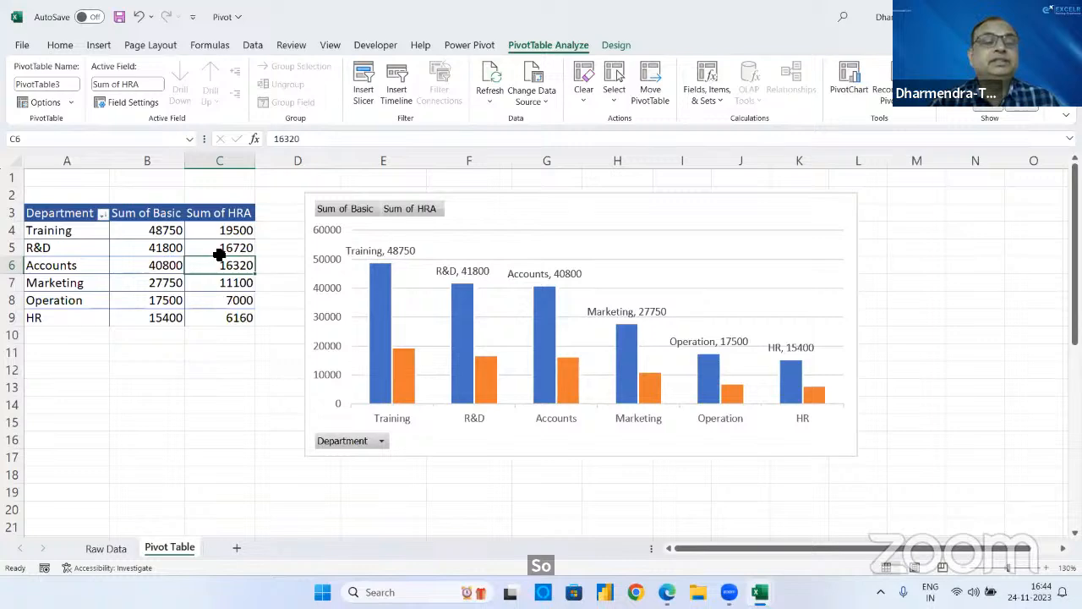
{"action": "left_click", "coordinate": [125, 547]}
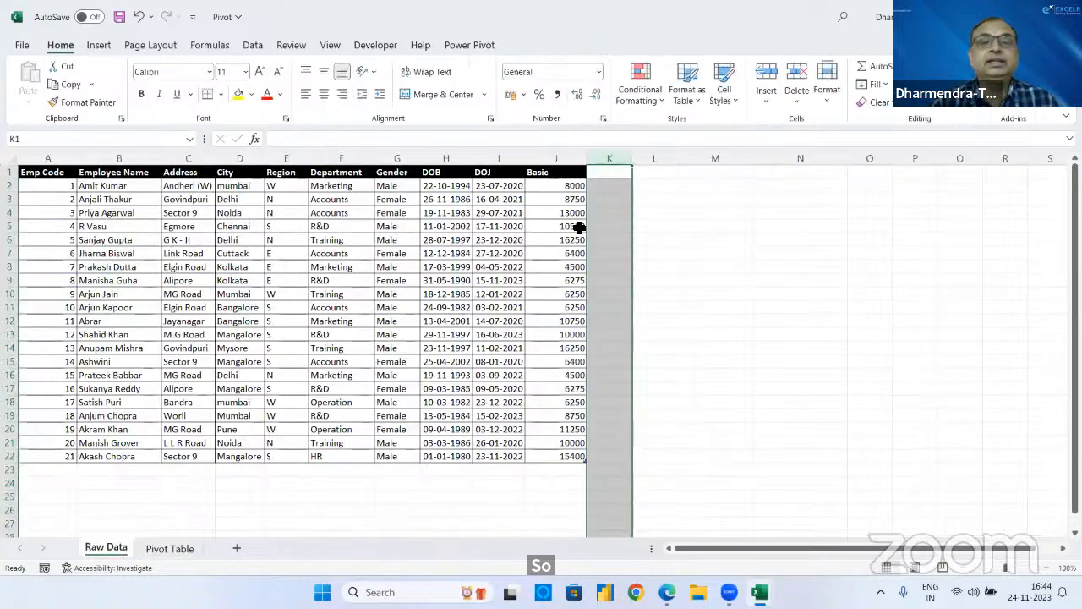
{"action": "left_click", "coordinate": [169, 549]}
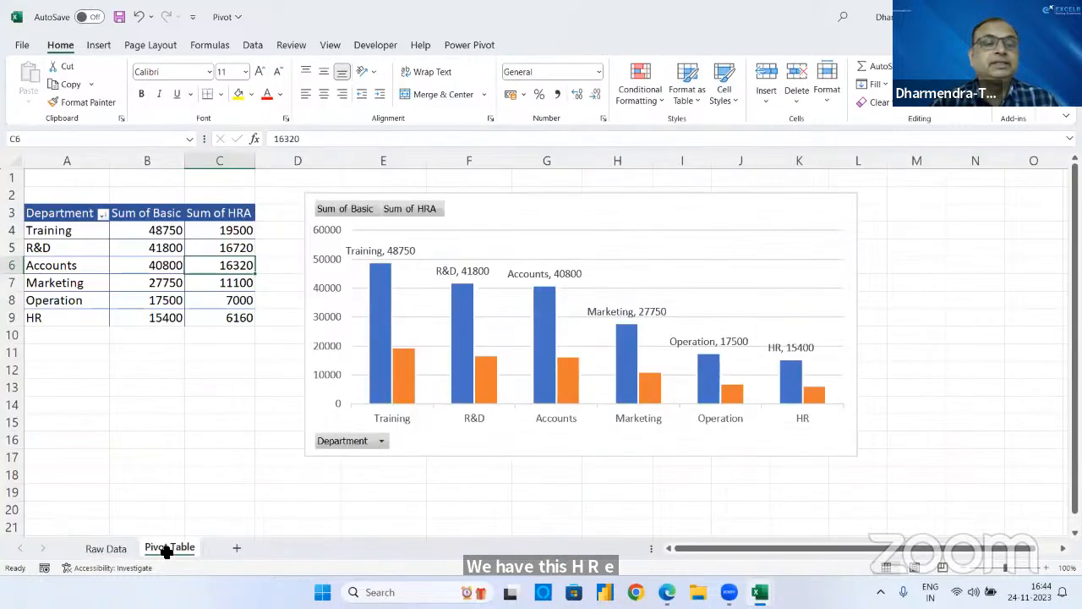
{"action": "left_click", "coordinate": [223, 237]}
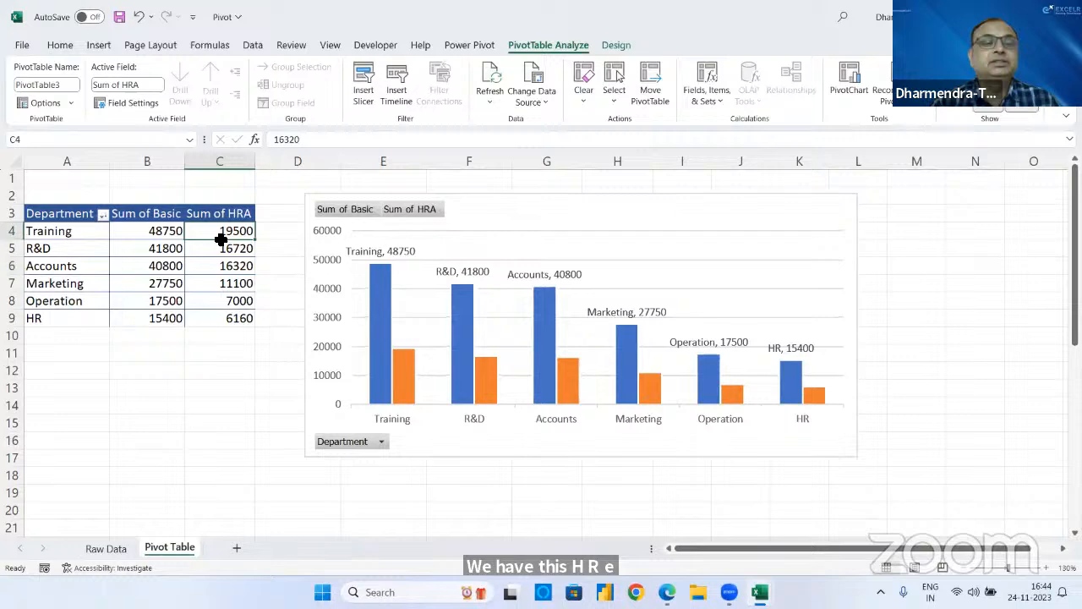
{"action": "left_click", "coordinate": [490, 96]}
{"action": "left_click", "coordinate": [493, 146]}
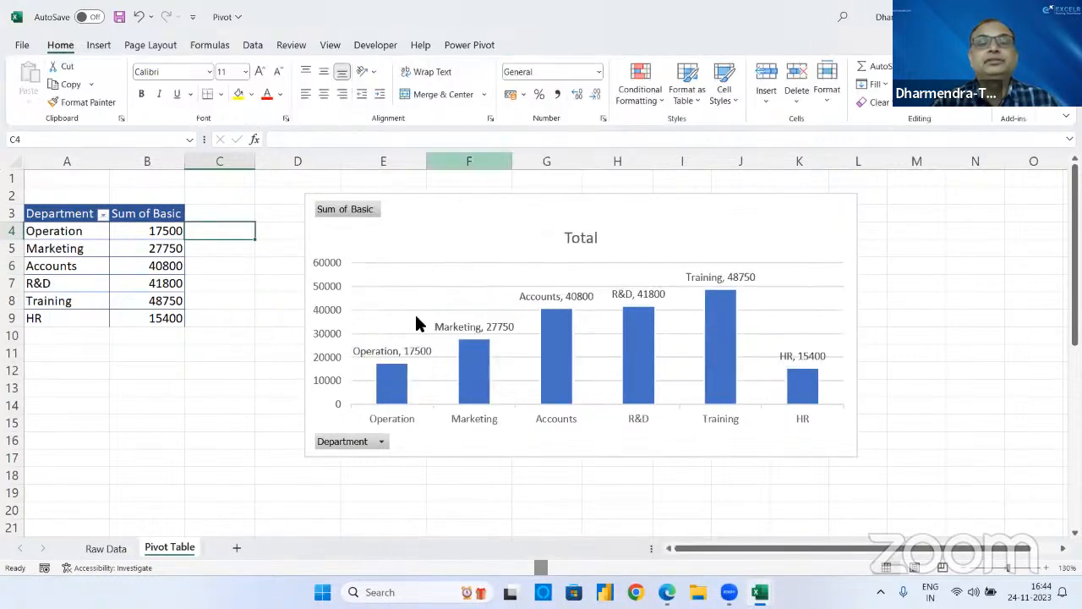
{"action": "left_click", "coordinate": [505, 320]}
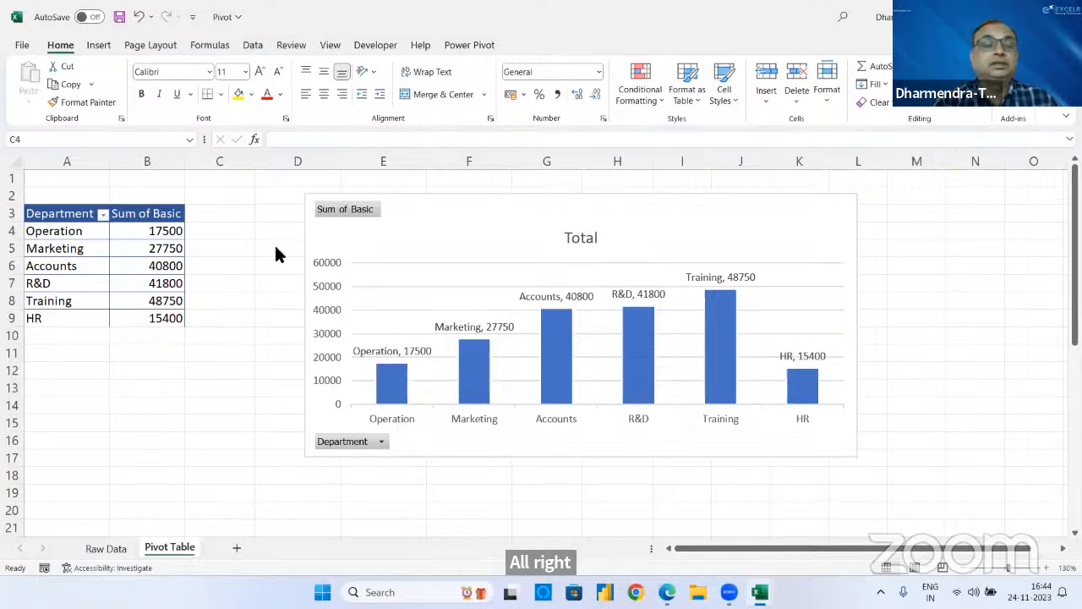
- Start inserting a calculated field in the PivotTable and name it HRA
{"action": "left_click", "coordinate": [152, 246]}
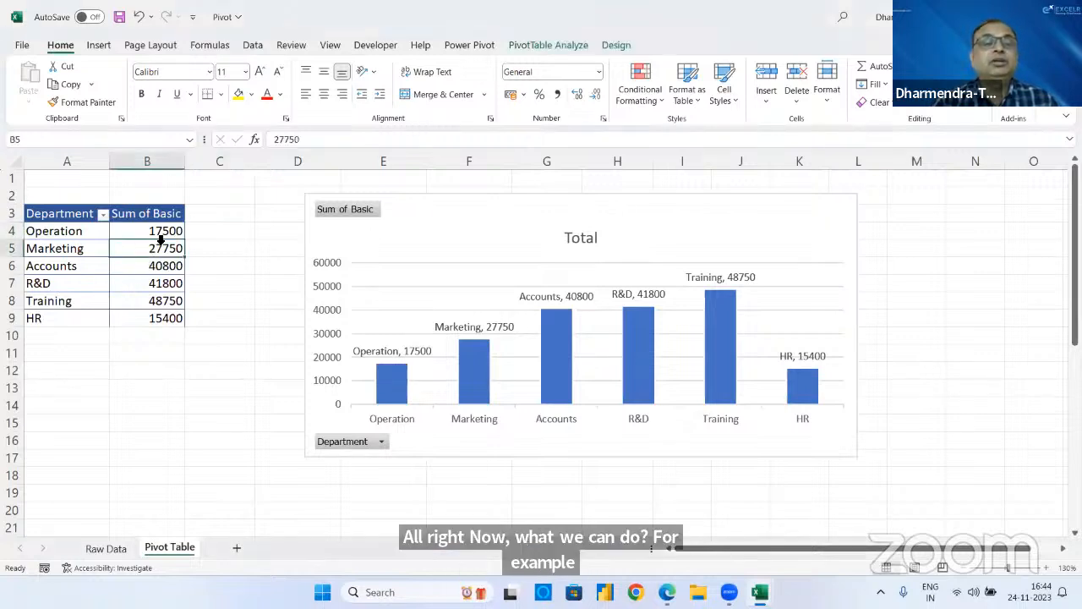
{"action": "left_click", "coordinate": [106, 548]}
{"action": "left_click", "coordinate": [173, 549]}
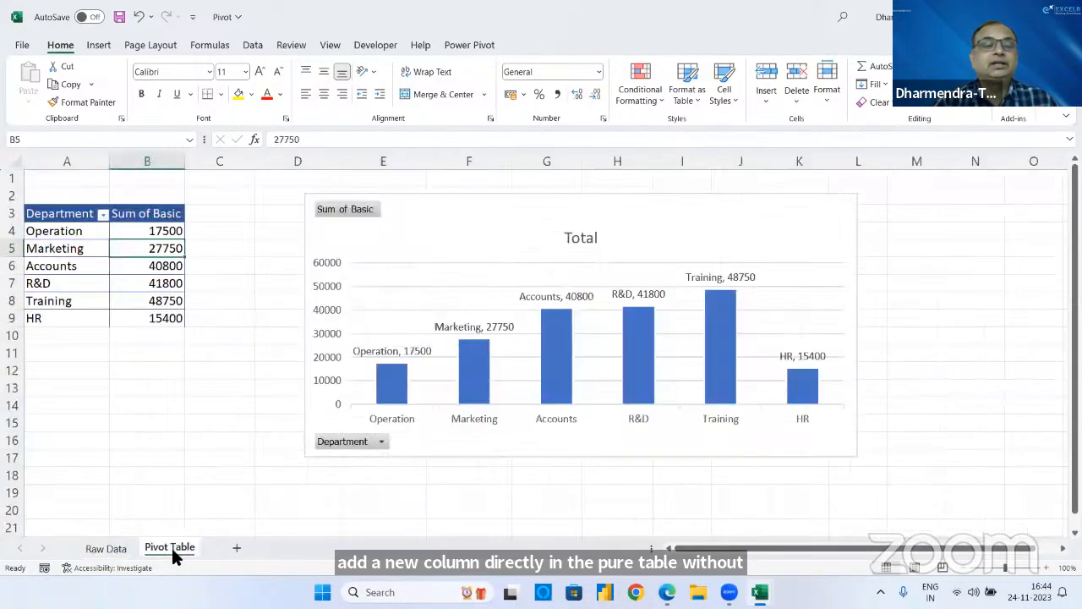
{"action": "left_click", "coordinate": [168, 231]}
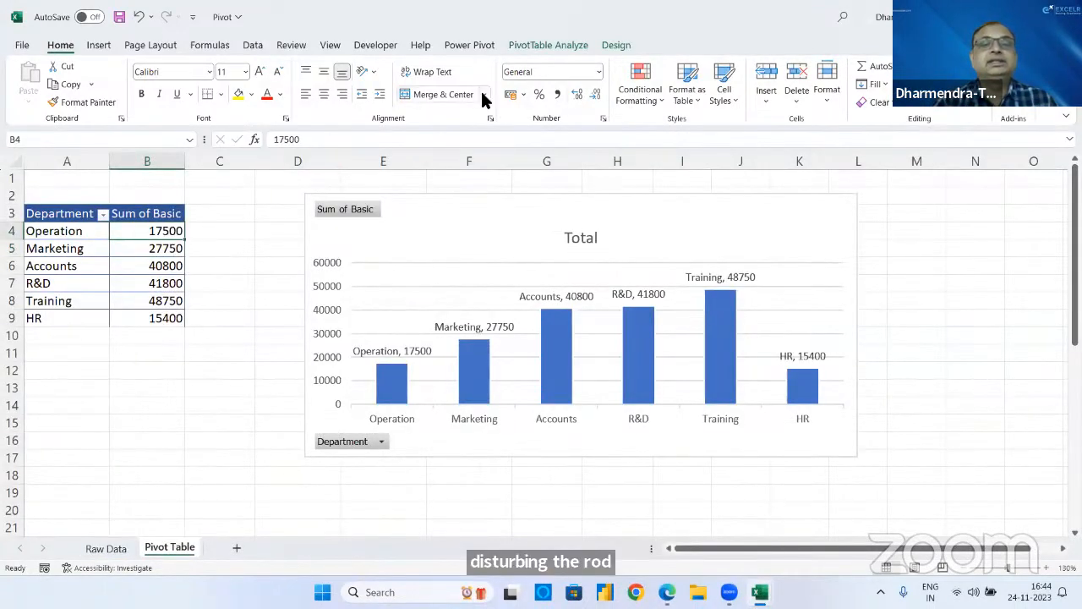
{"action": "left_click", "coordinate": [546, 45]}
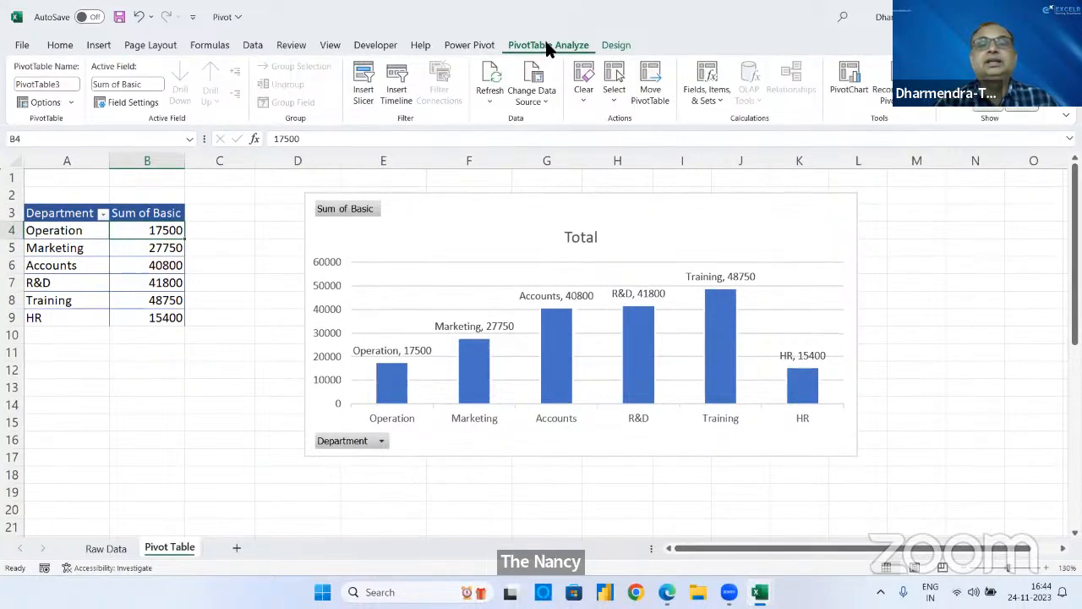
{"action": "left_click", "coordinate": [714, 101]}
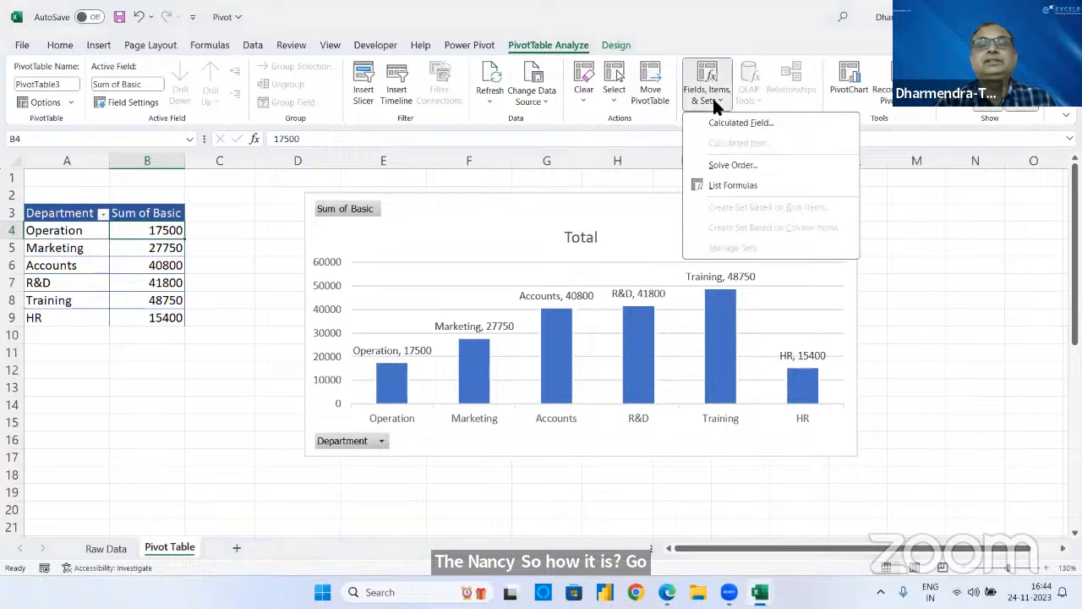
{"action": "left_click", "coordinate": [715, 127]}
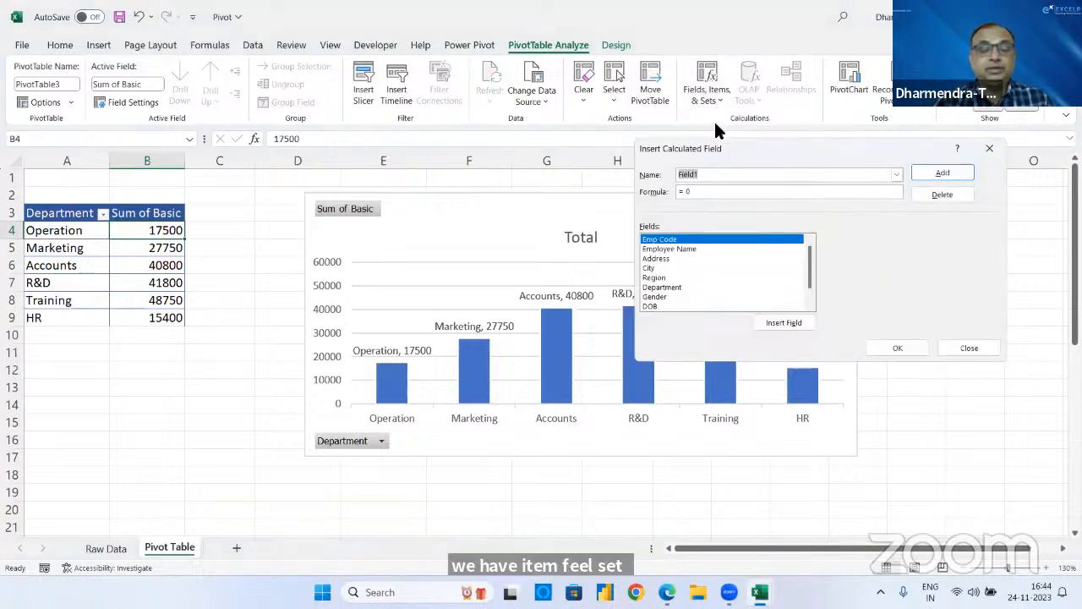
{"action": "type", "text": "HRA"}
{"action": "key", "text": "Tab"}
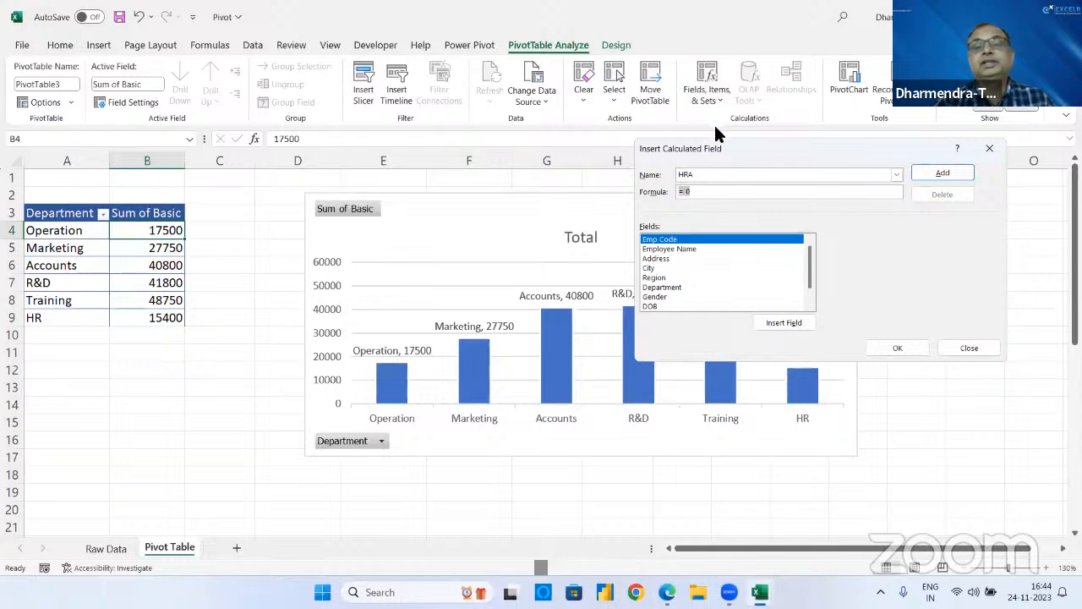
- Set the calculated field's formula to =40%* Basic, inserting Basic from the available fields
{"action": "left_click", "coordinate": [698, 192]}
{"action": "key", "text": "BackSpace"}
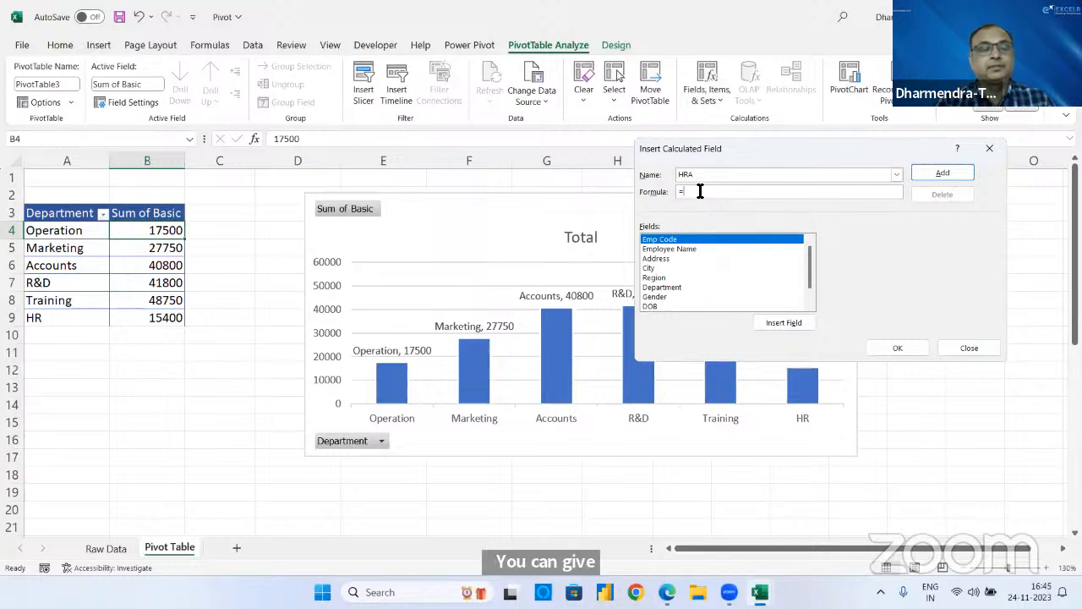
{"action": "type", "text": "40%"}
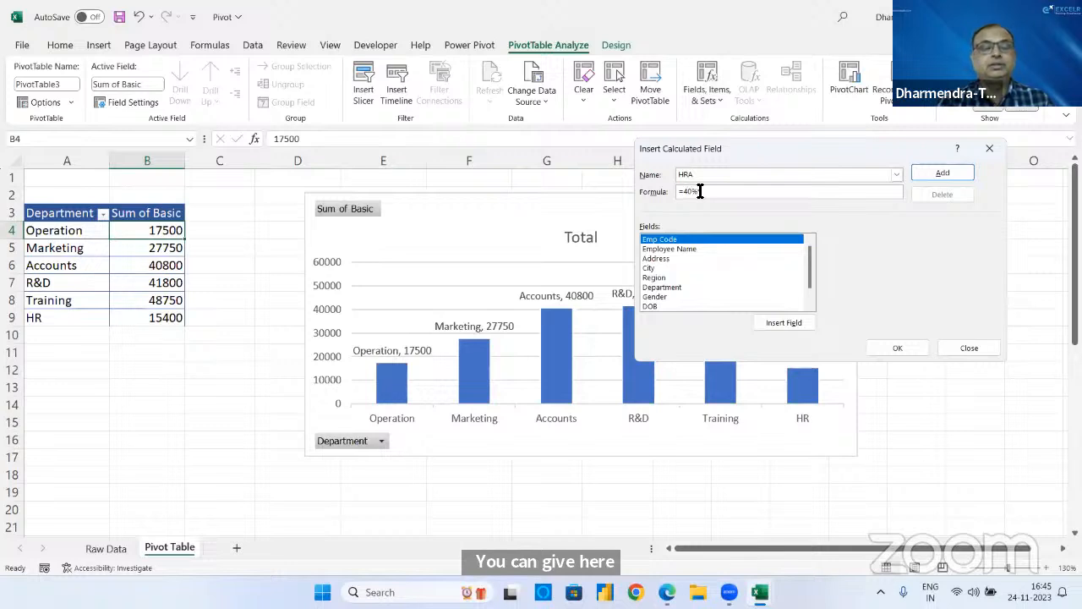
{"action": "type", "text": "*"}
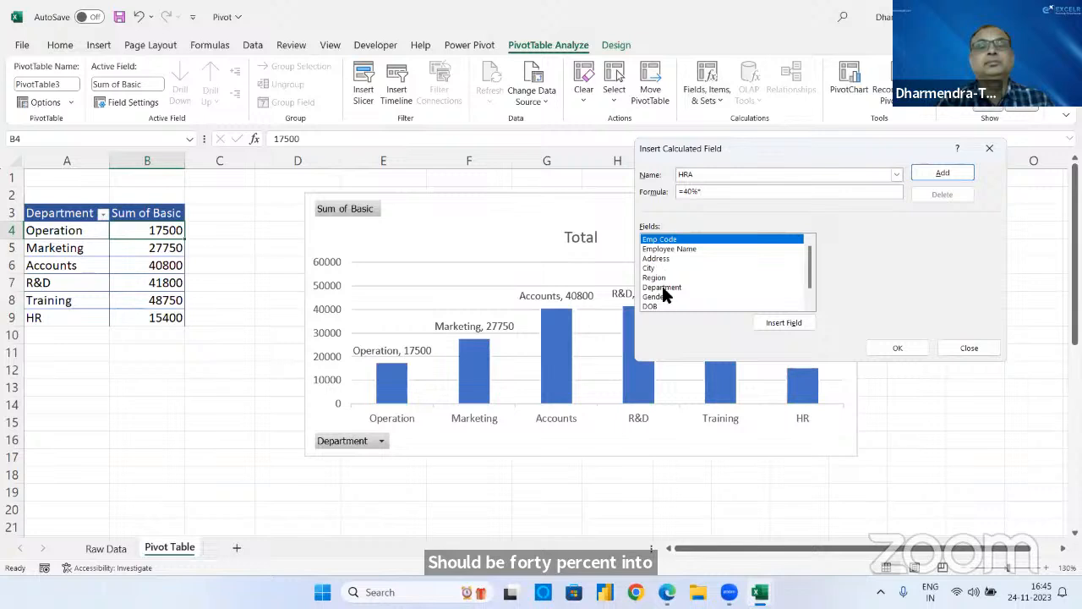
{"action": "scroll", "coordinate": [806, 265], "scroll_direction": "down", "scroll_amount": 1}
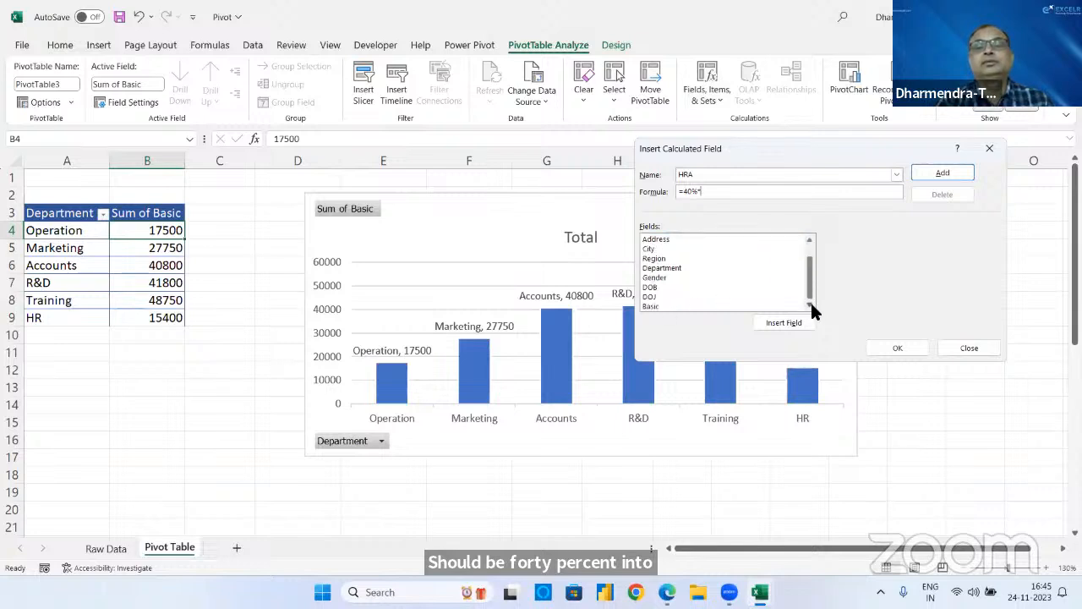
{"action": "double_click", "coordinate": [663, 306]}
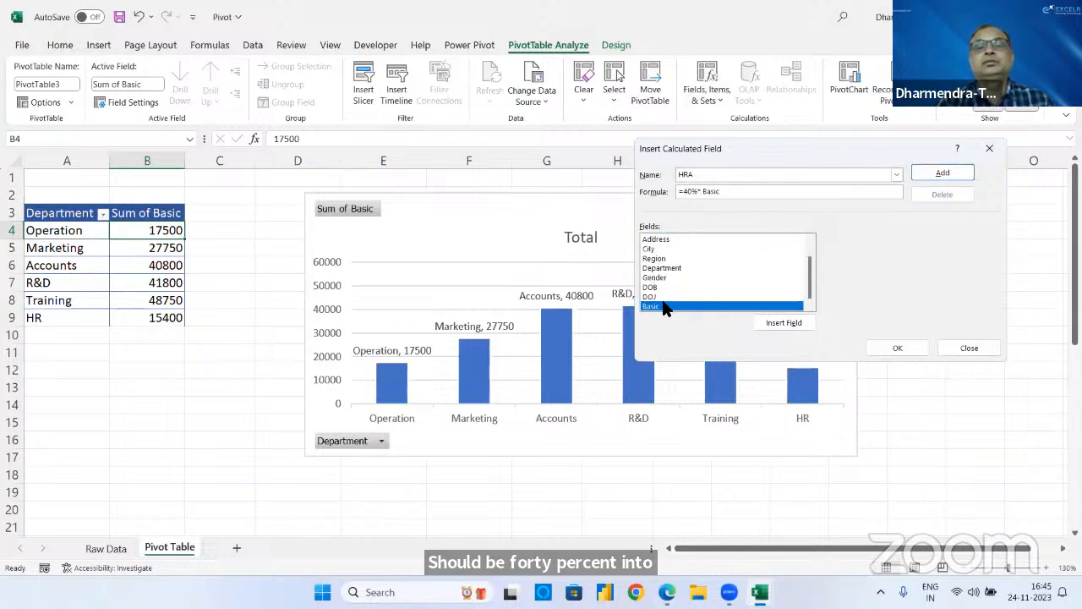
{"action": "double_click", "coordinate": [664, 306]}
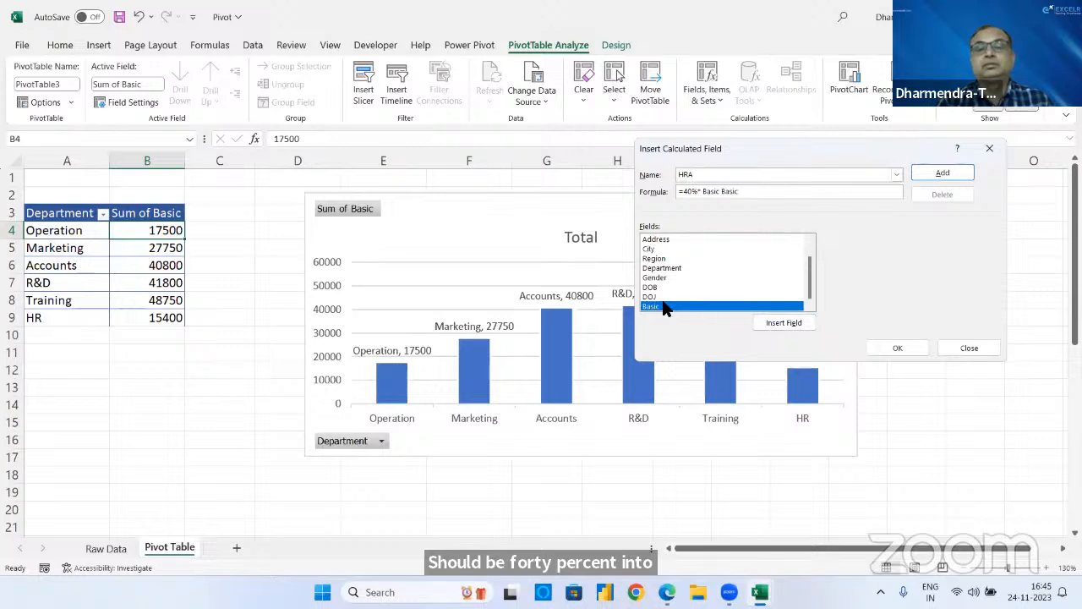
{"action": "key", "text": "BackSpace"}
{"action": "key", "text": "BackSpace"}
{"action": "key", "text": "BackSpace"}
{"action": "key", "text": "BackSpace"}
{"action": "key", "text": "BackSpace"}
{"action": "key", "text": "BackSpace"}
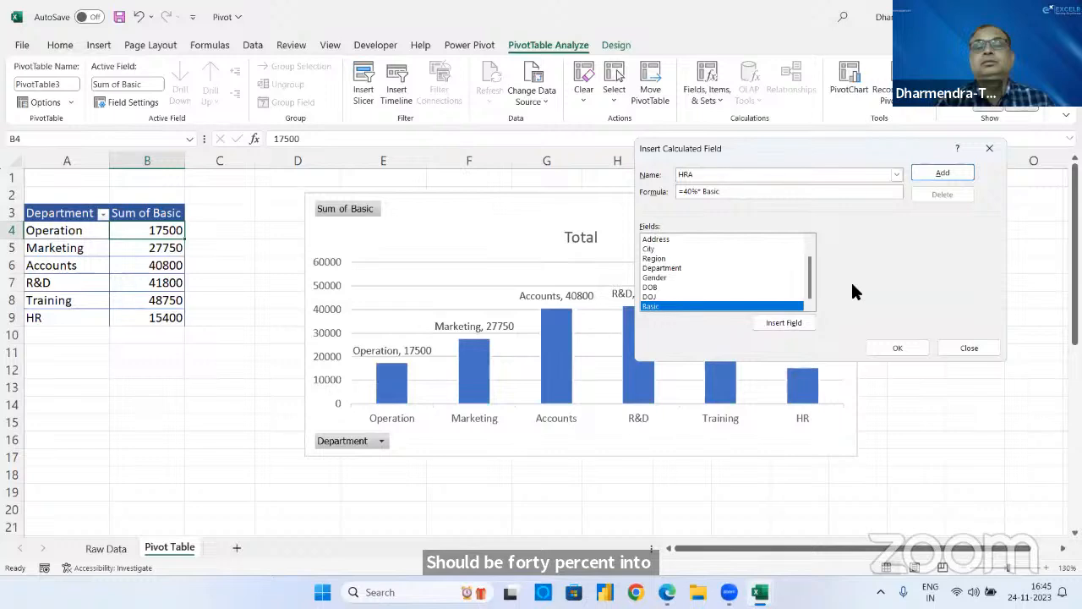
- Add the HRA calculated field and accept the Insert Calculated Field dialog
{"action": "left_click", "coordinate": [938, 170]}
{"action": "left_click", "coordinate": [722, 174]}
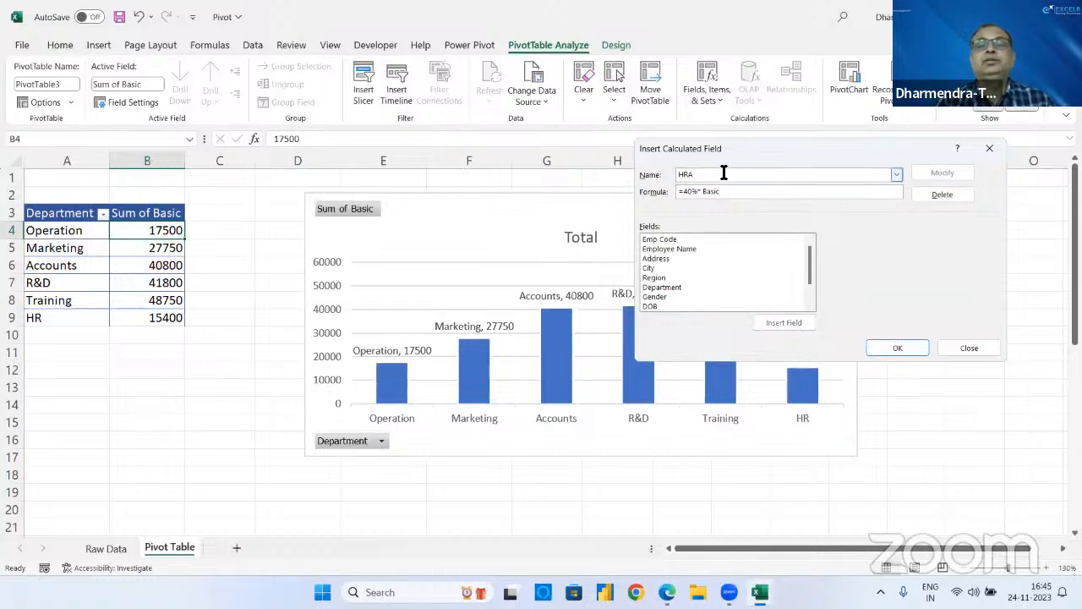
{"action": "left_click", "coordinate": [892, 344]}
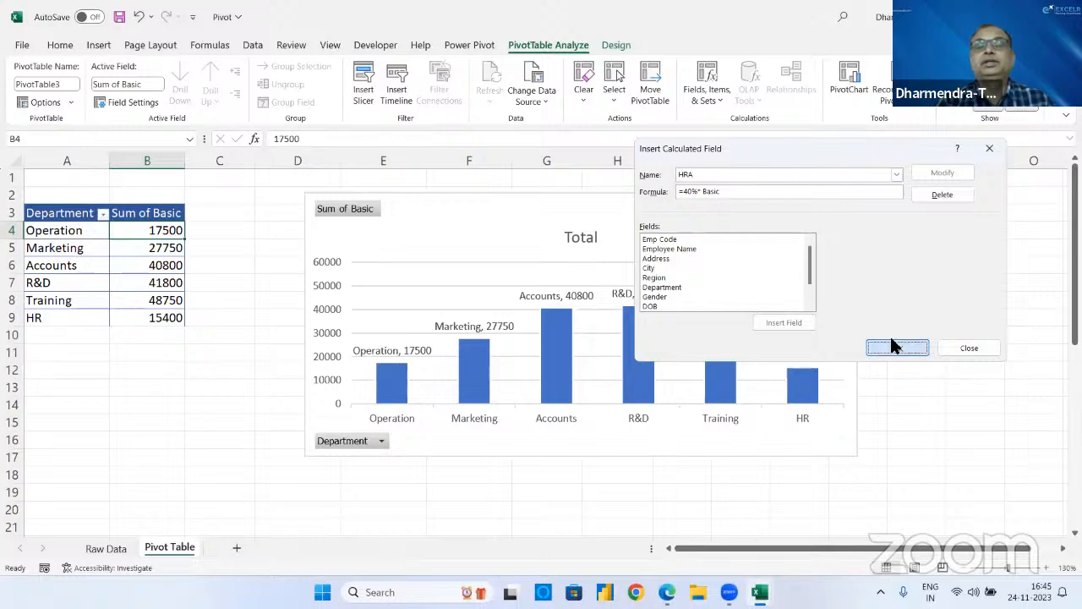
- Check the Raw Data sheet's columns, then return to the Sum of HRA values in the PivotTable
{"action": "left_click", "coordinate": [107, 549]}
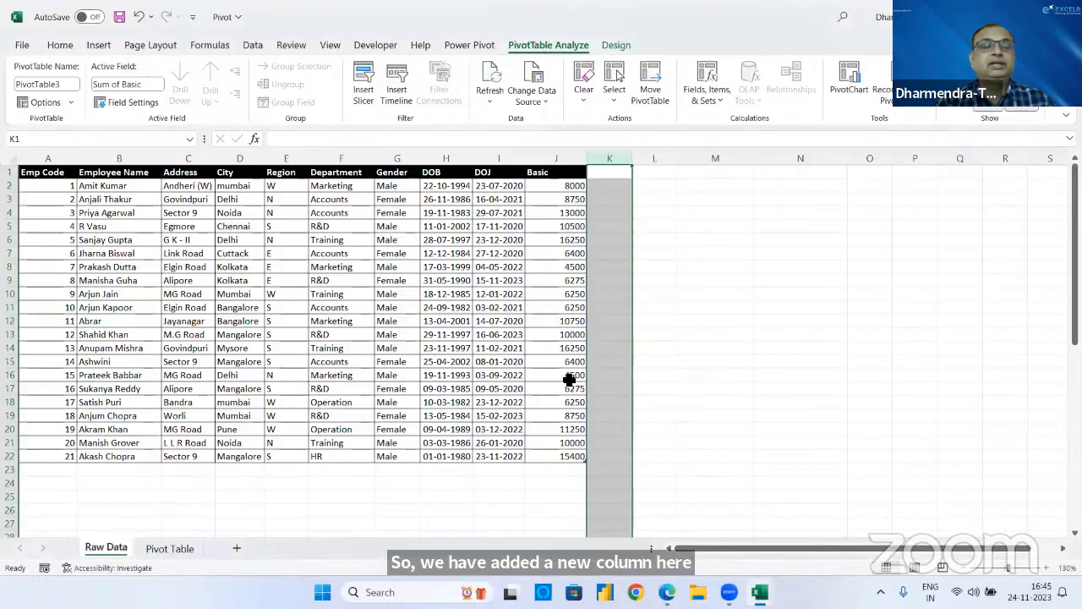
{"action": "left_click", "coordinate": [167, 550]}
{"action": "left_click", "coordinate": [240, 236]}
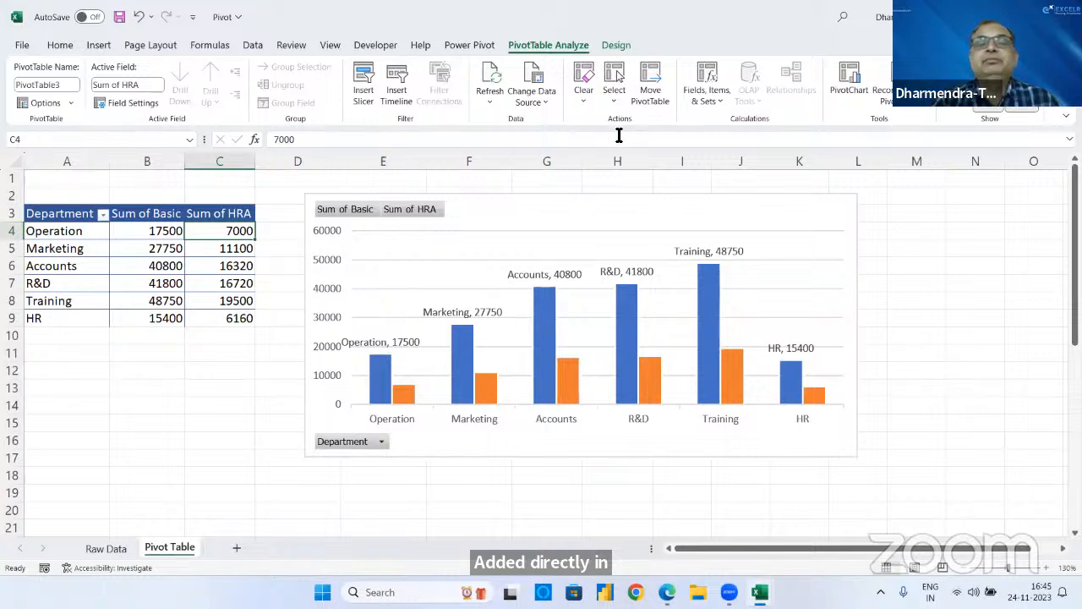
- Show the PivotTable Fields, remove HRA from the values and add it back, and close the field list
{"action": "left_click", "coordinate": [952, 101]}
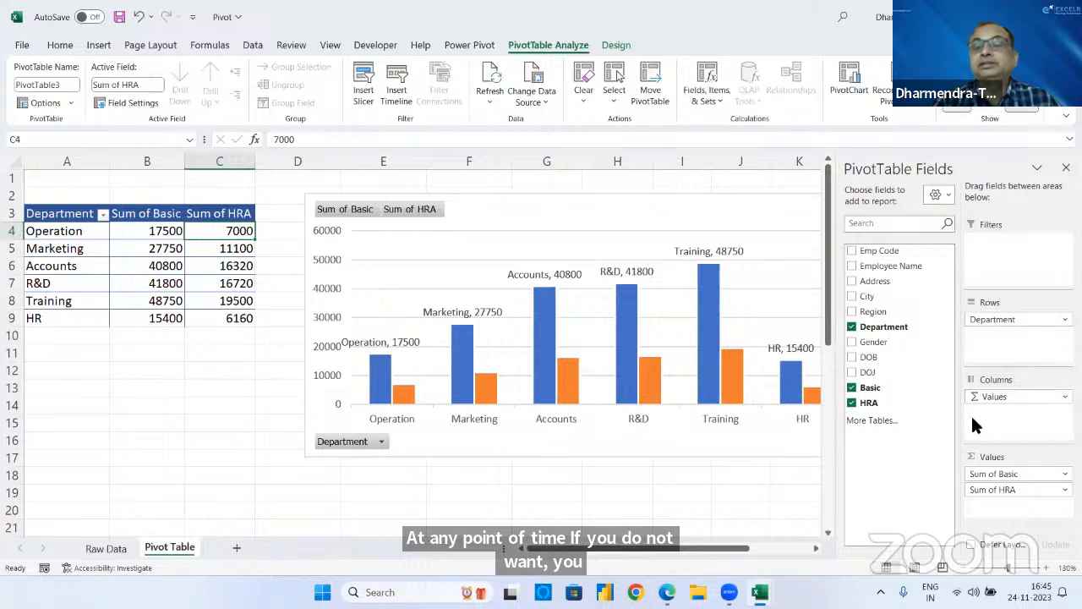
{"action": "left_click", "coordinate": [851, 403]}
{"action": "left_click", "coordinate": [851, 403]}
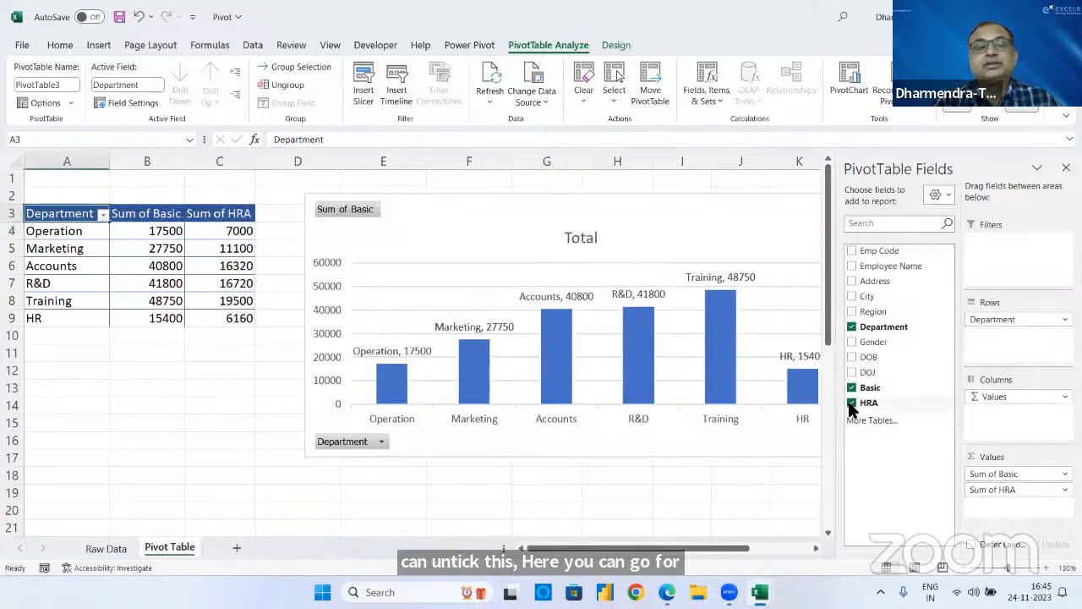
{"action": "left_click", "coordinate": [1062, 171]}
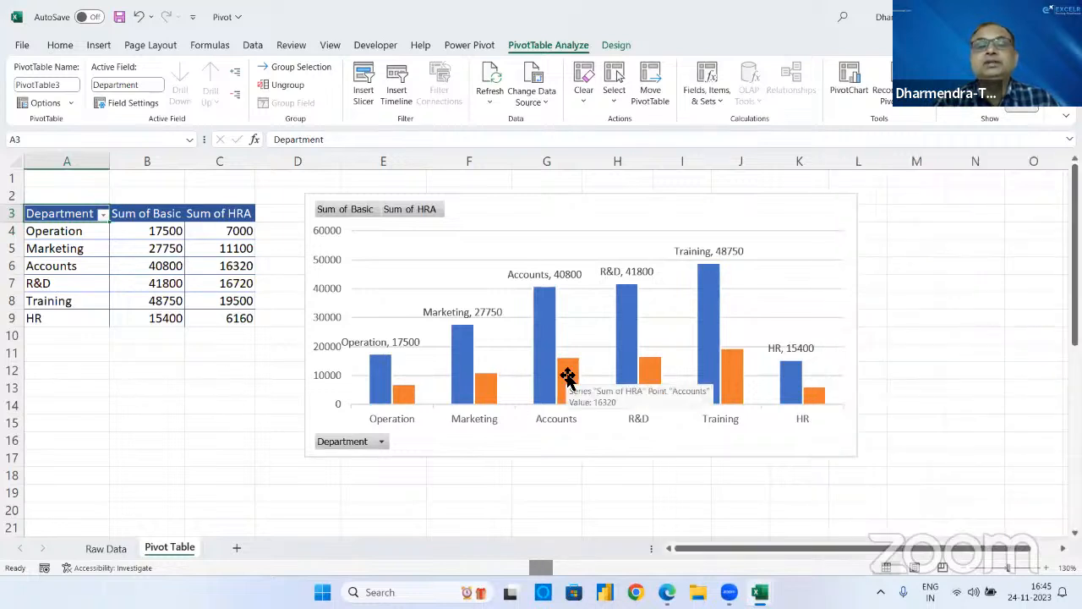
- Insert a calculated item named Formula1 with formula = 0 in the PivotTable's Department field
{"action": "left_click", "coordinate": [696, 100]}
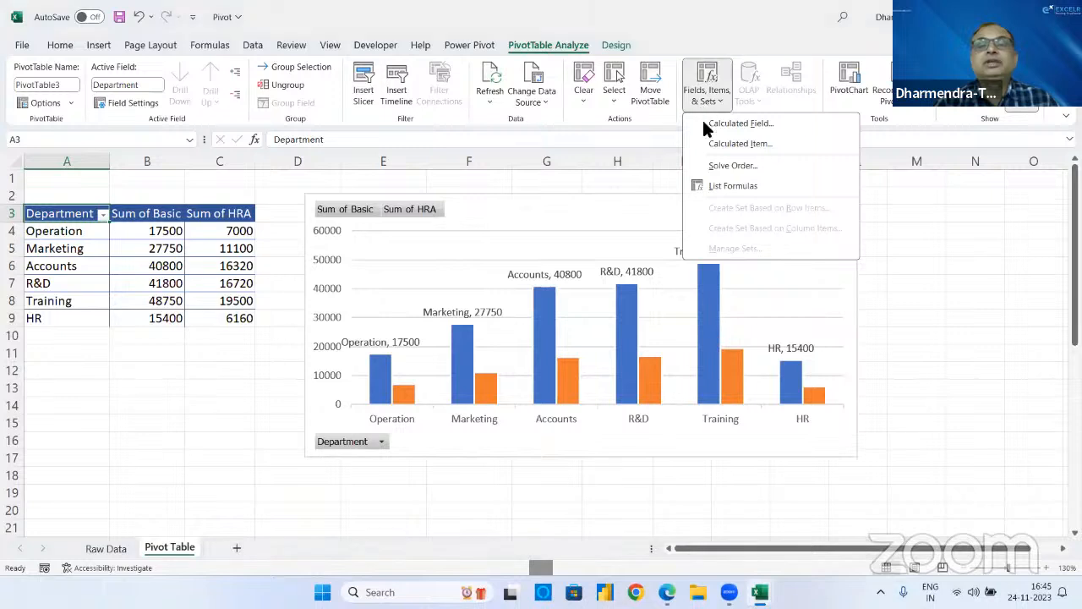
{"action": "left_click", "coordinate": [712, 144]}
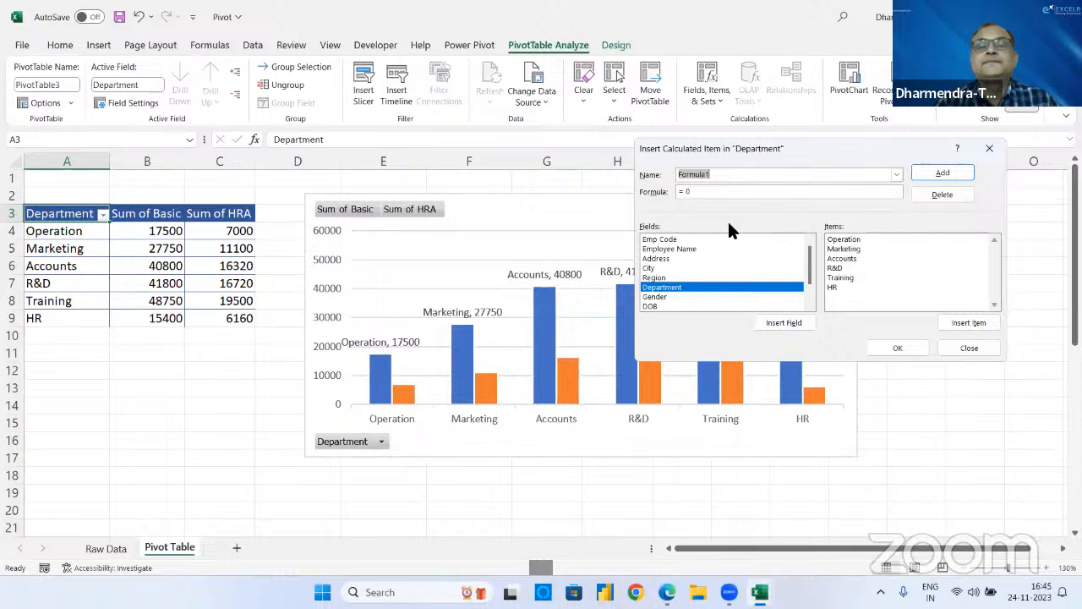
{"action": "left_click", "coordinate": [862, 288]}
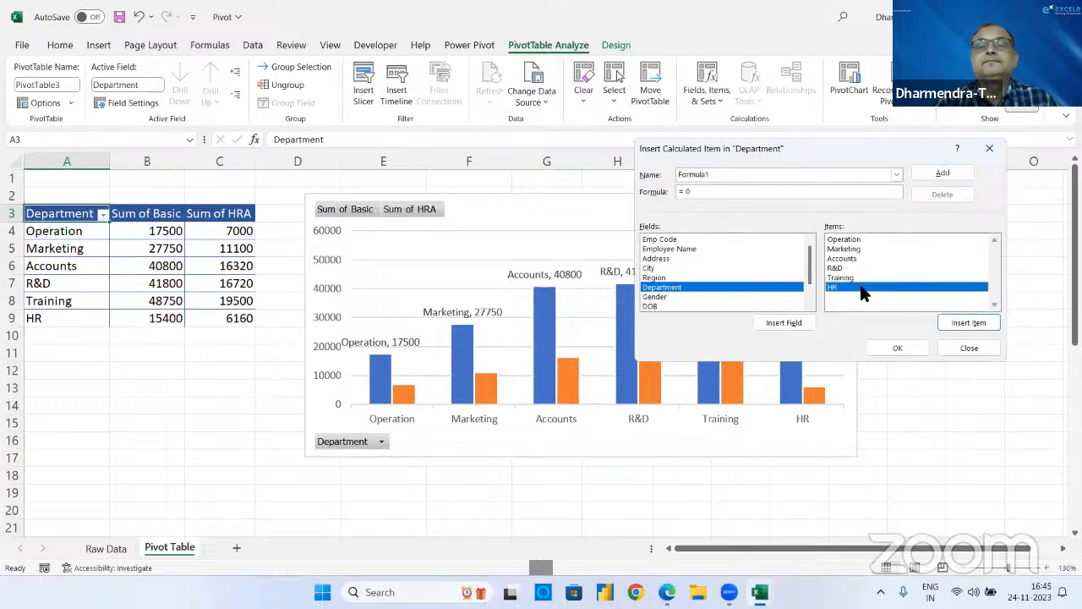
{"action": "left_click", "coordinate": [897, 348]}
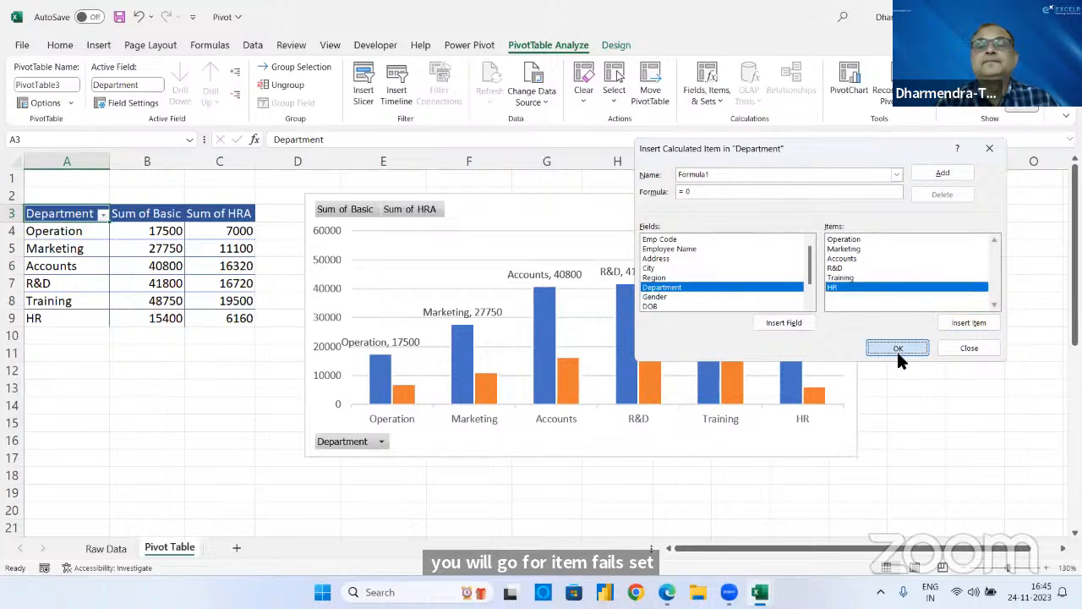
{"action": "left_click", "coordinate": [911, 339]}
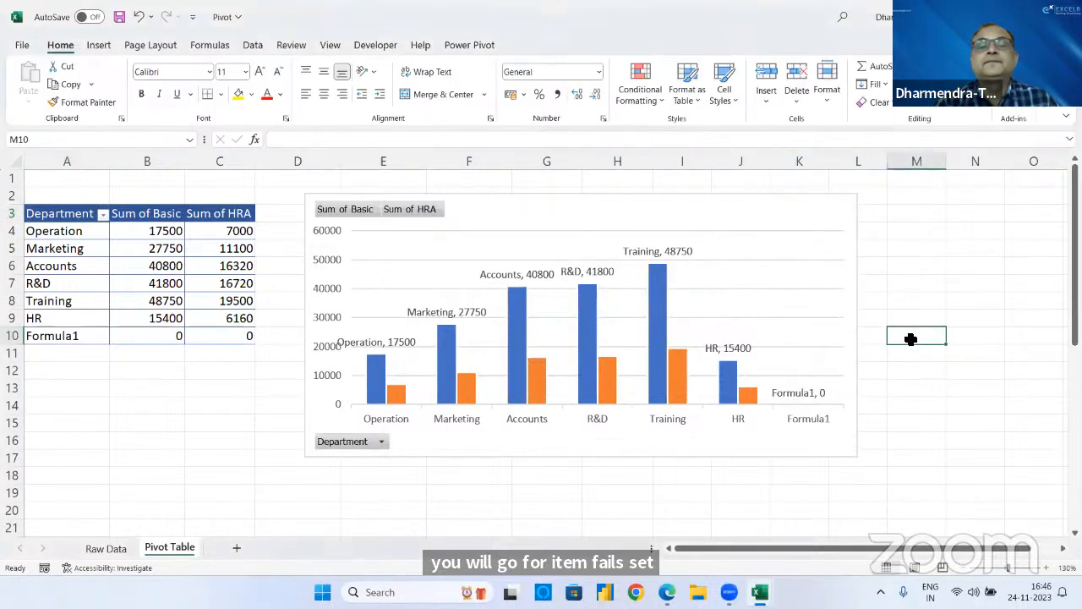
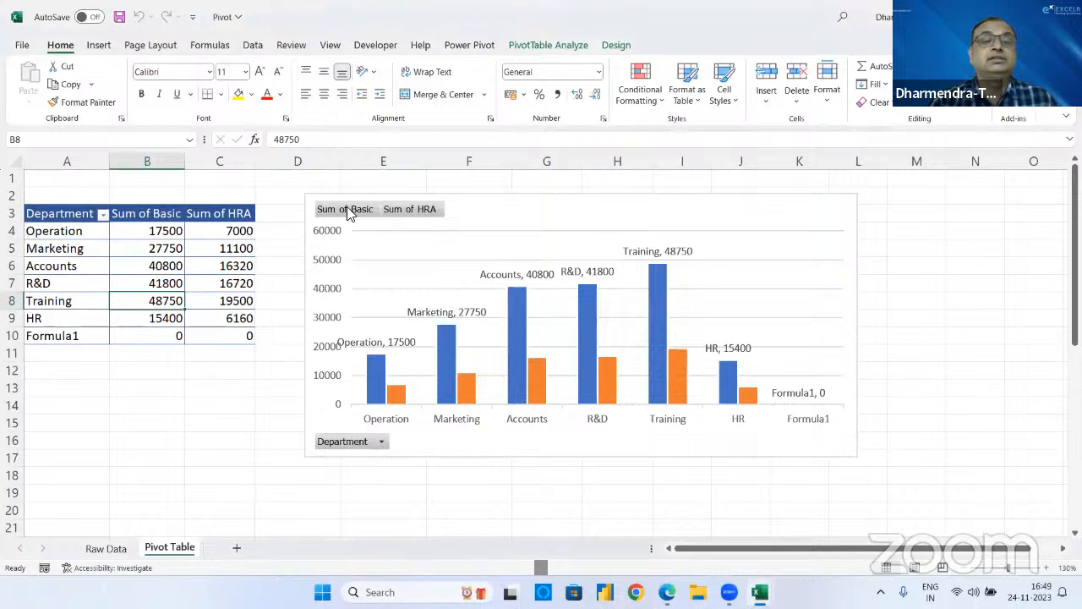
{"action": "left_click", "coordinate": [175, 226]}
{"action": "left_click", "coordinate": [207, 212]}
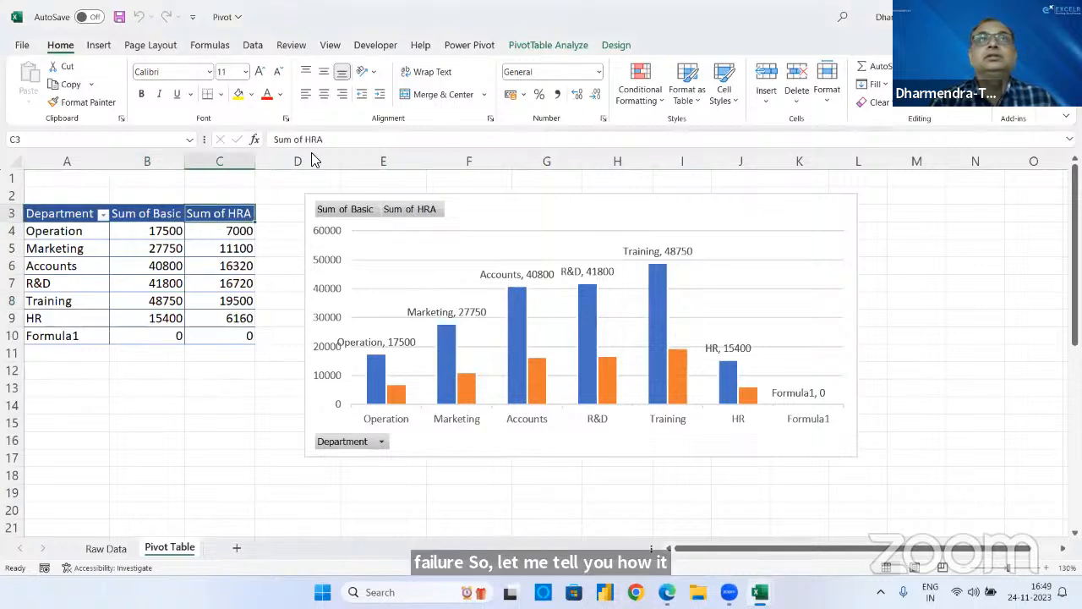
{"action": "left_click", "coordinate": [580, 44]}
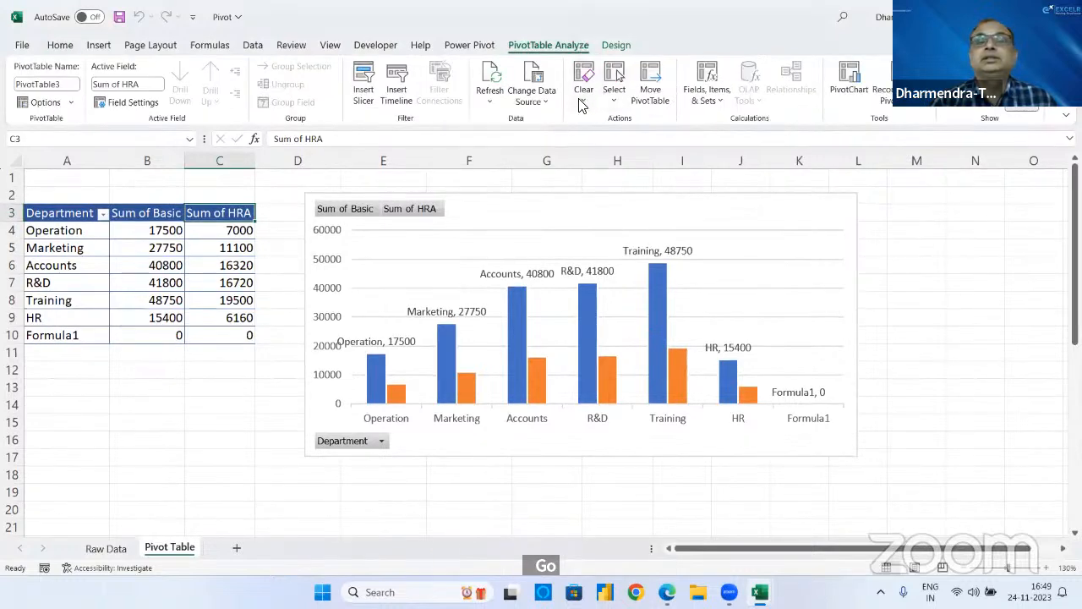
{"action": "left_click", "coordinate": [709, 98]}
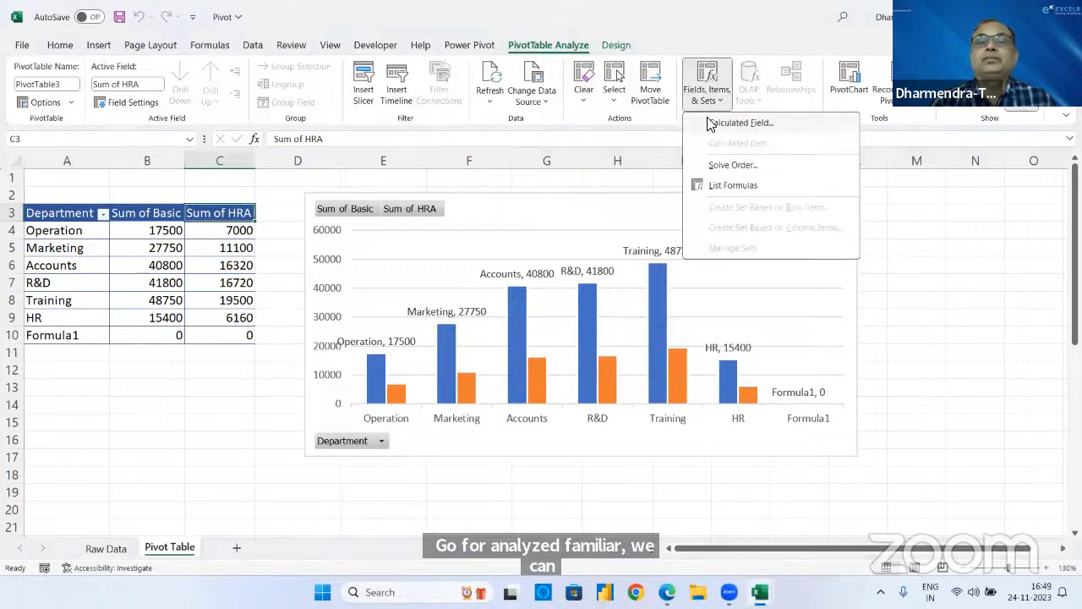
{"action": "left_click", "coordinate": [127, 381]}
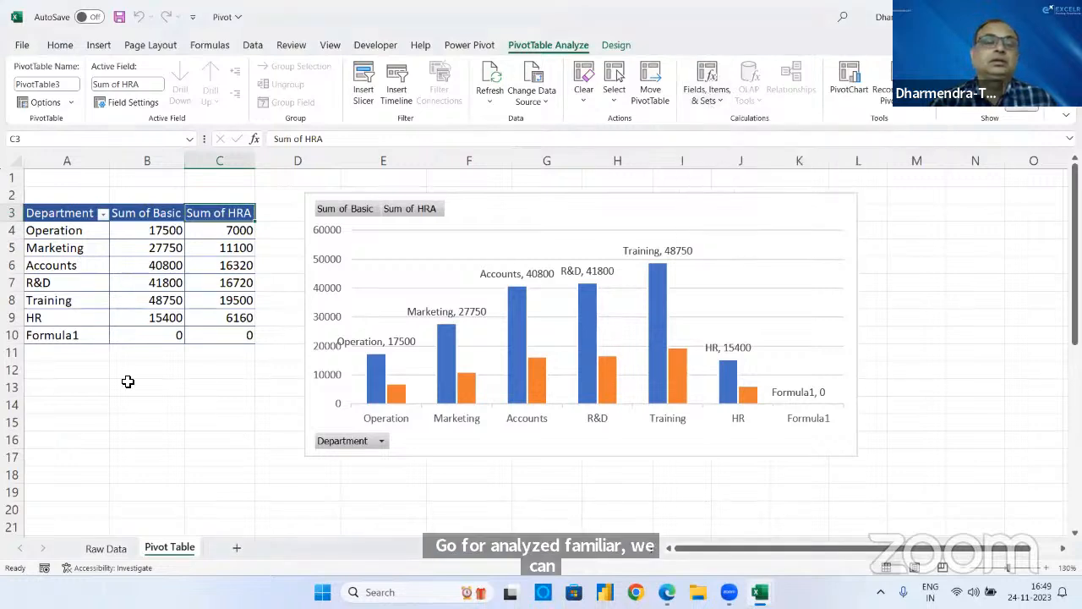
{"action": "left_click", "coordinate": [77, 338]}
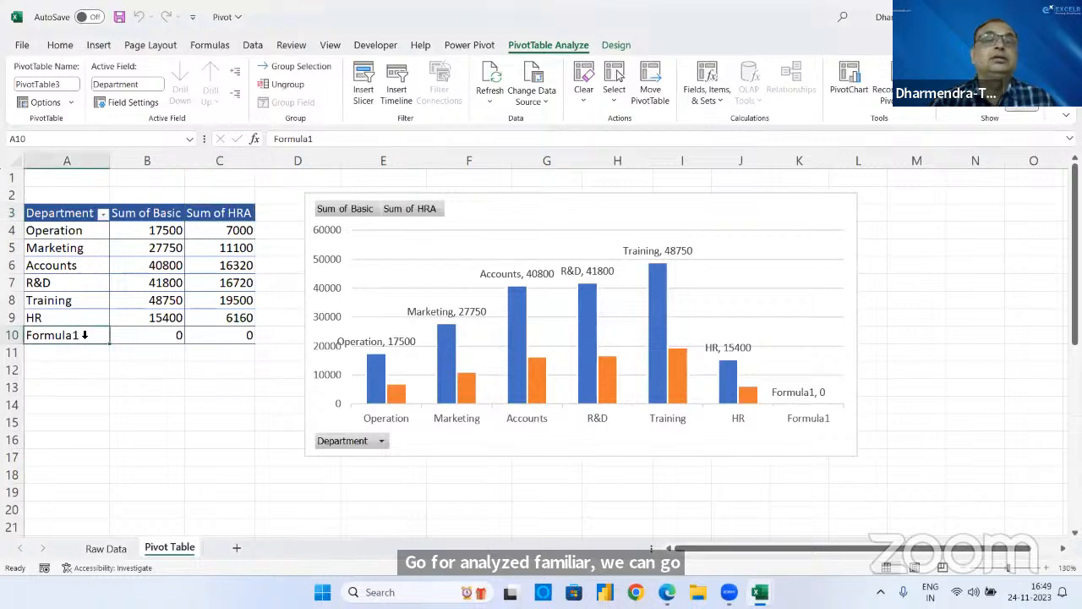
{"action": "double_click", "coordinate": [77, 336]}
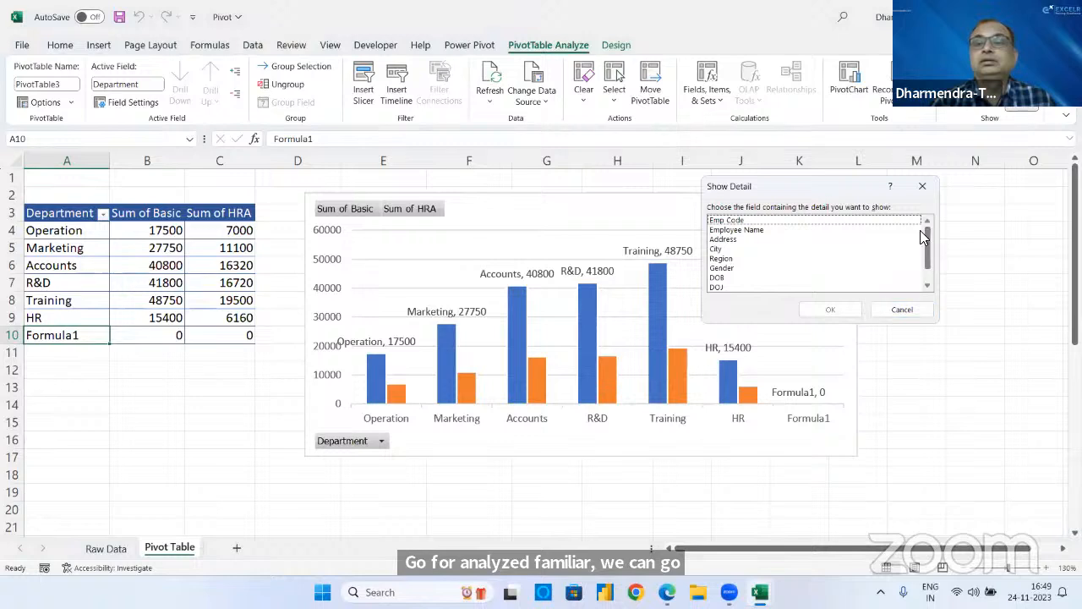
{"action": "left_click_drag", "start_coordinate": [924, 260], "coordinate": [913, 226]}
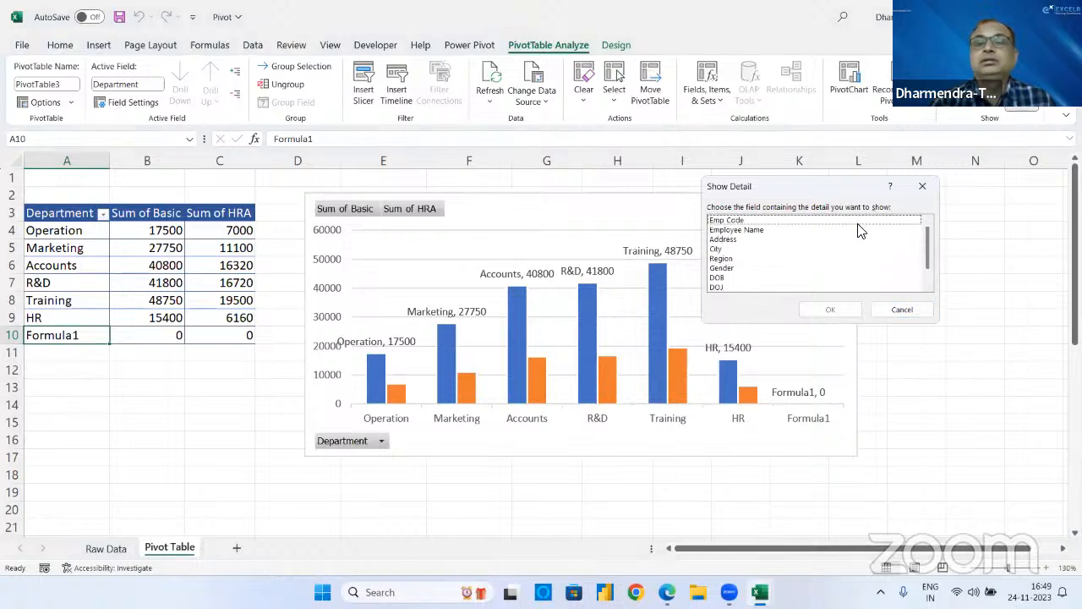
{"action": "left_click", "coordinate": [922, 186]}
{"action": "left_click", "coordinate": [819, 312]}
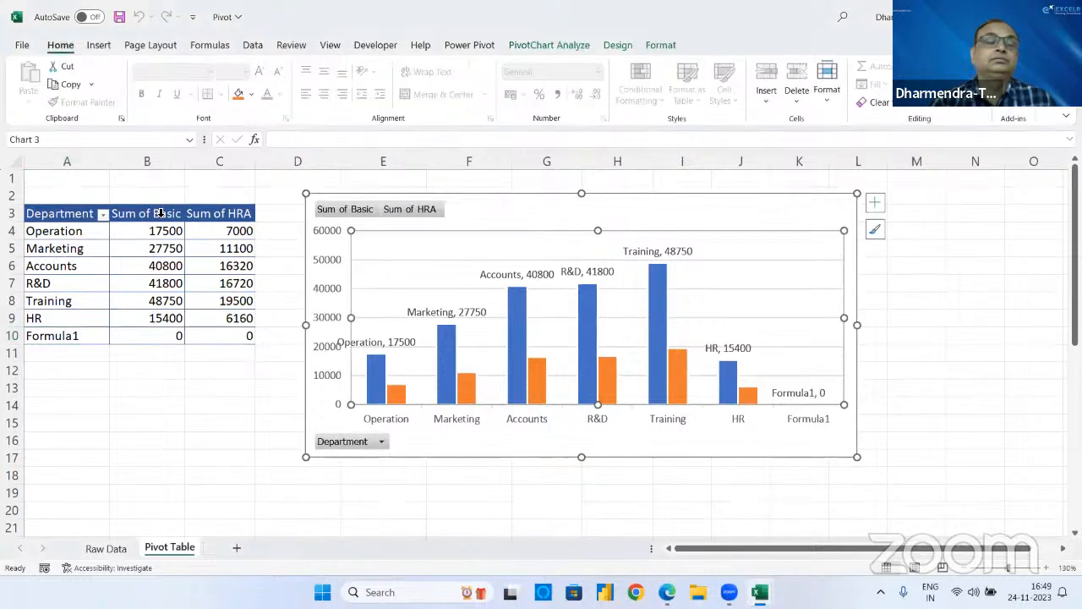
- Delete the Pivot Table sheet and confirm its permanent removal
{"action": "right_click", "coordinate": [176, 548]}
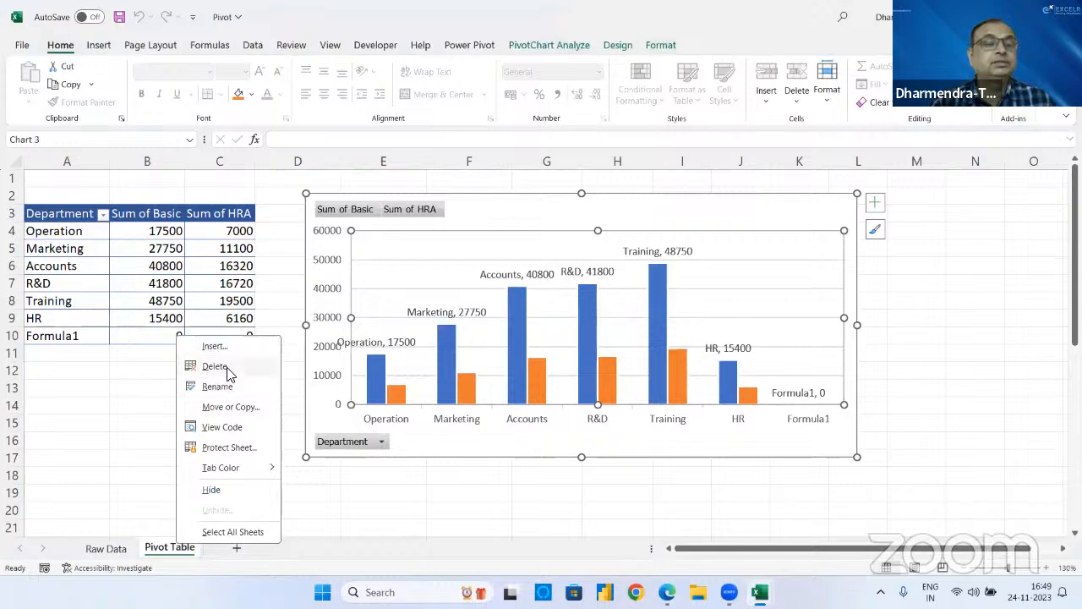
{"action": "left_click", "coordinate": [215, 366]}
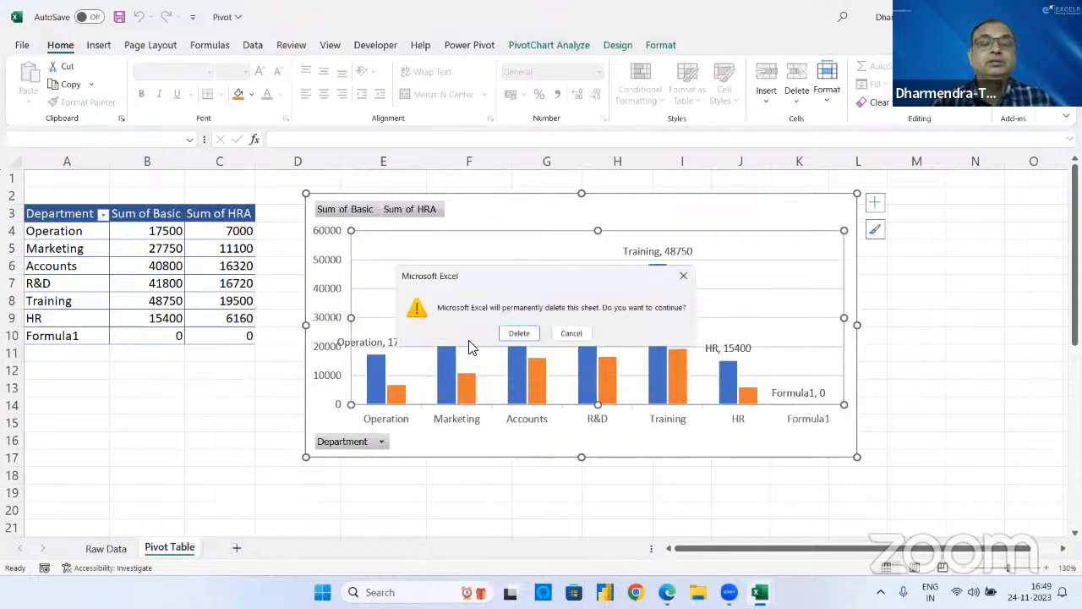
{"action": "left_click", "coordinate": [517, 333]}
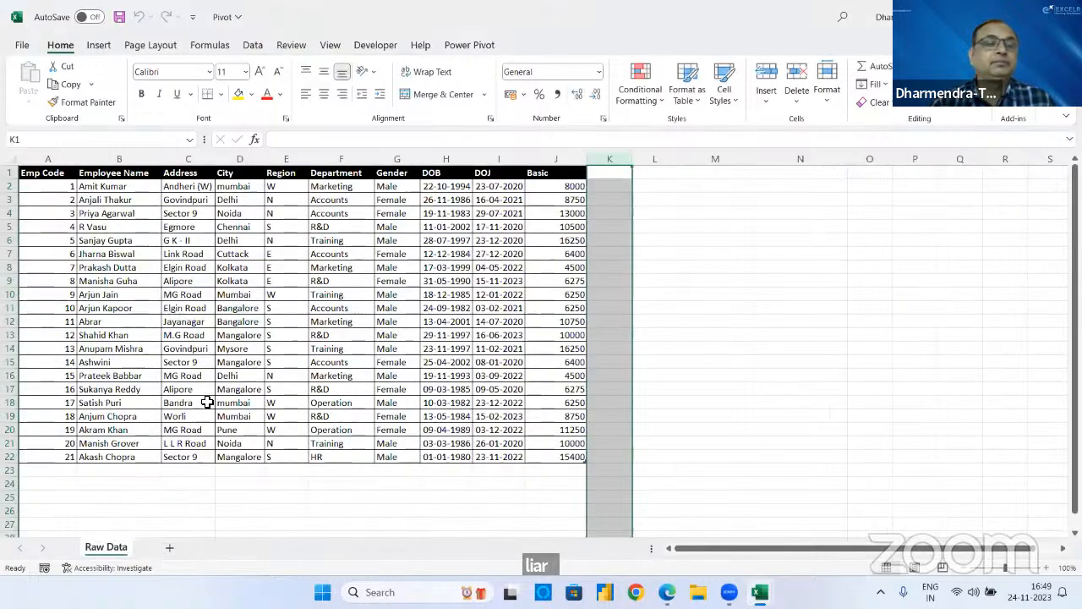
- Create a PivotTable from Table2 on a new worksheet, with Department as rows and the sum of Basic as values
{"action": "left_click", "coordinate": [52, 175]}
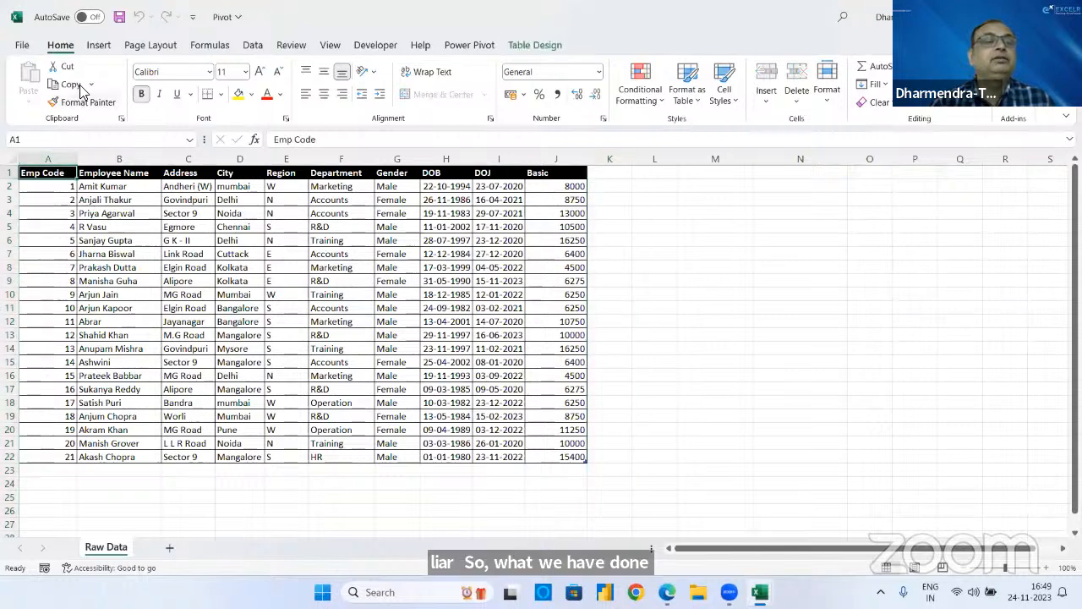
{"action": "left_click", "coordinate": [98, 44]}
{"action": "left_click", "coordinate": [34, 100]}
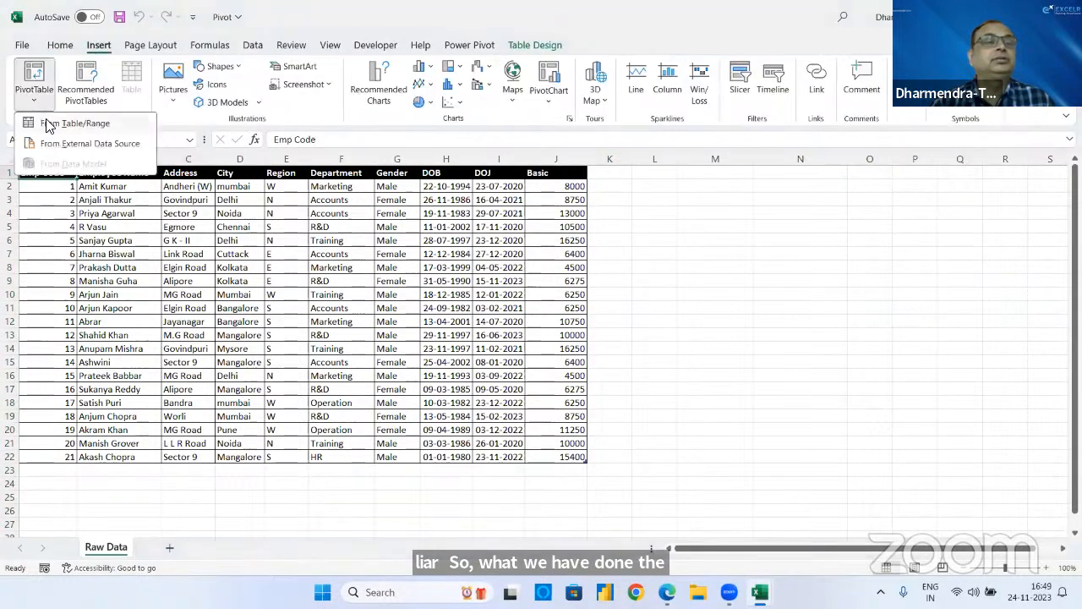
{"action": "left_click", "coordinate": [49, 121]}
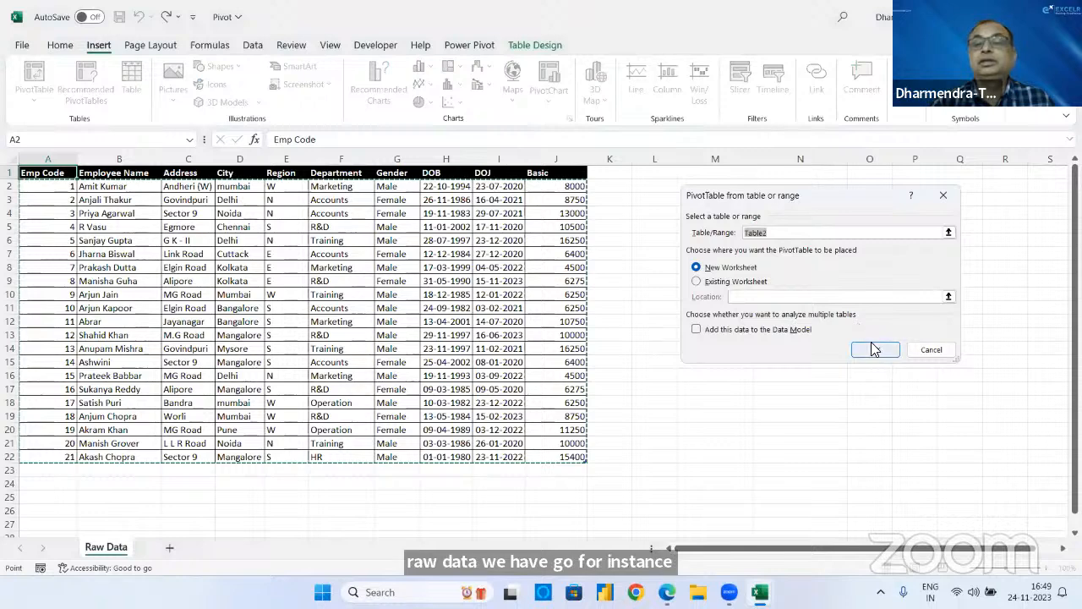
{"action": "left_click", "coordinate": [875, 347]}
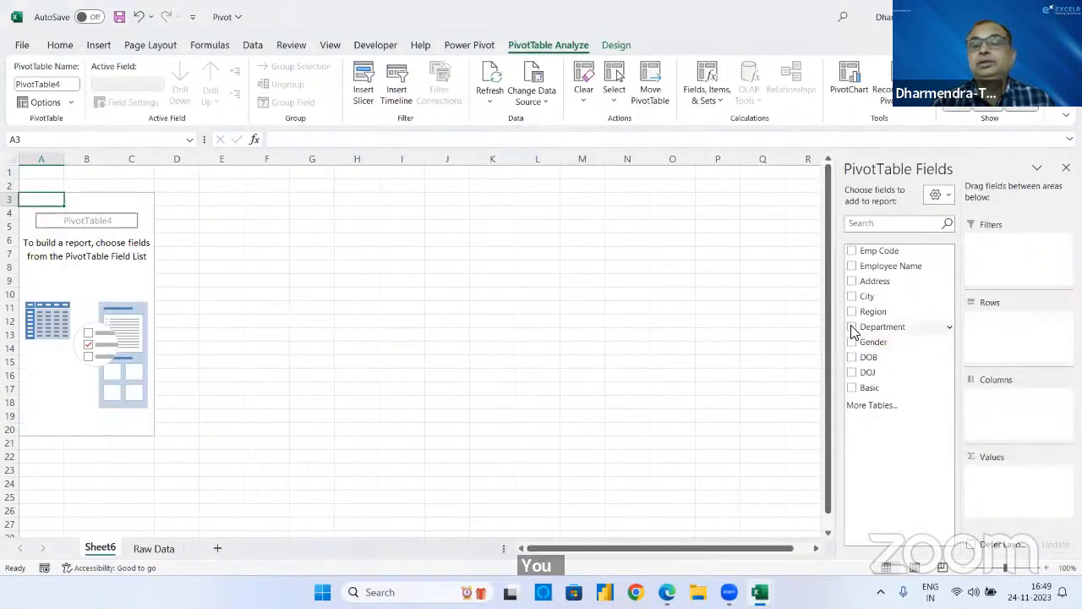
{"action": "left_click", "coordinate": [851, 327]}
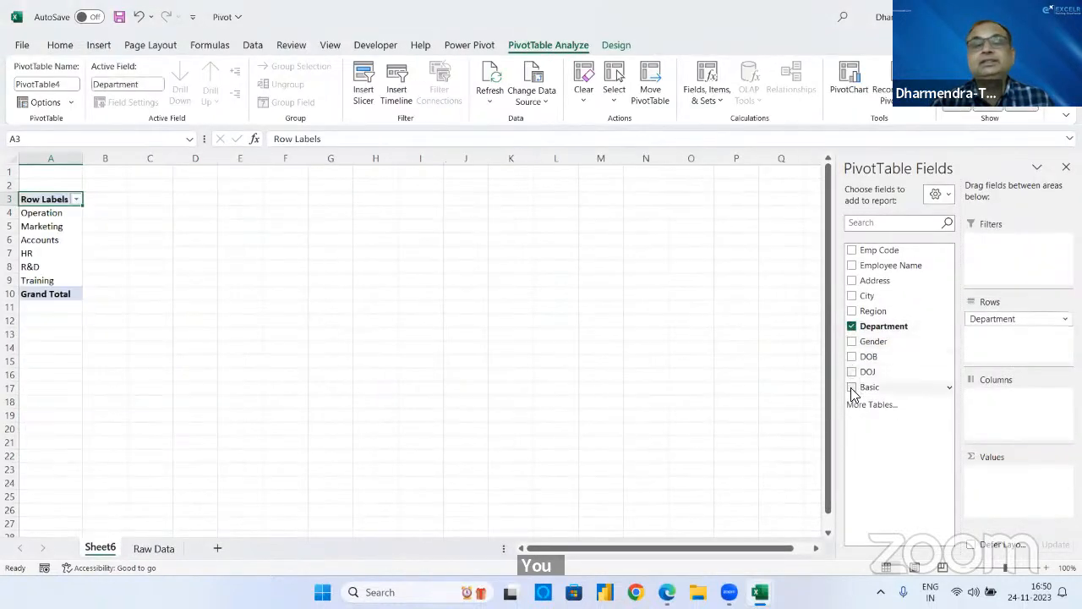
{"action": "left_click", "coordinate": [851, 387]}
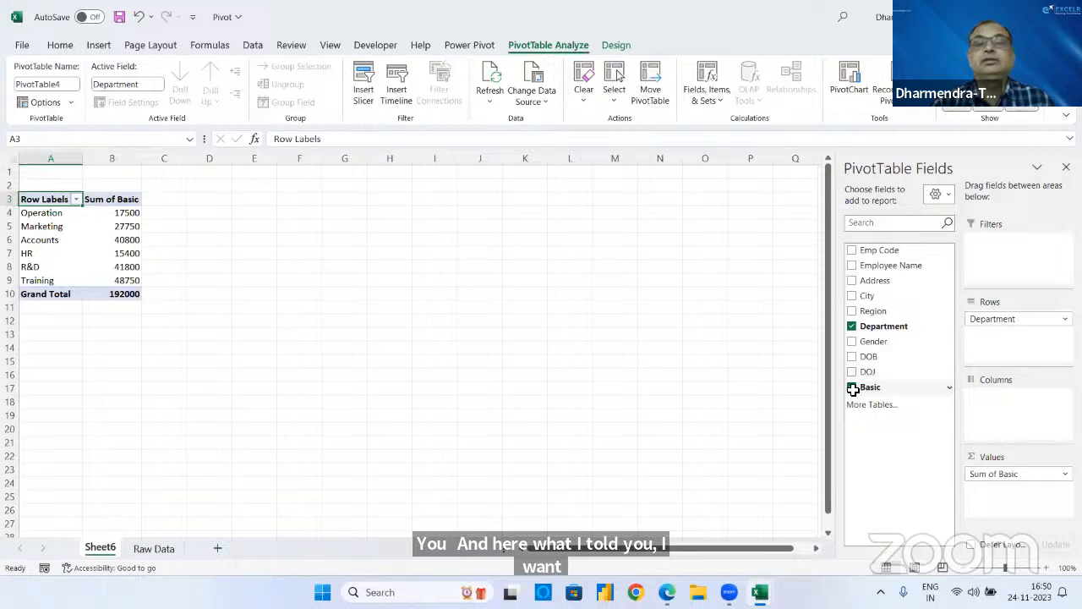
- Turn off grand totals for rows and columns and apply the blue Medium style to the PivotTable
{"action": "left_click", "coordinate": [616, 45]}
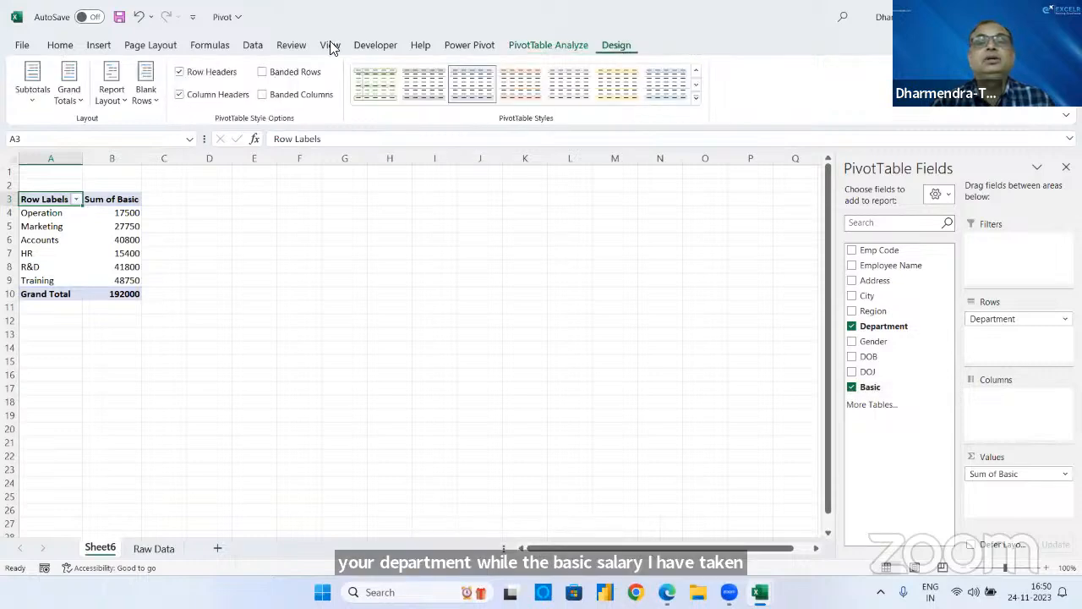
{"action": "left_click", "coordinate": [82, 105]}
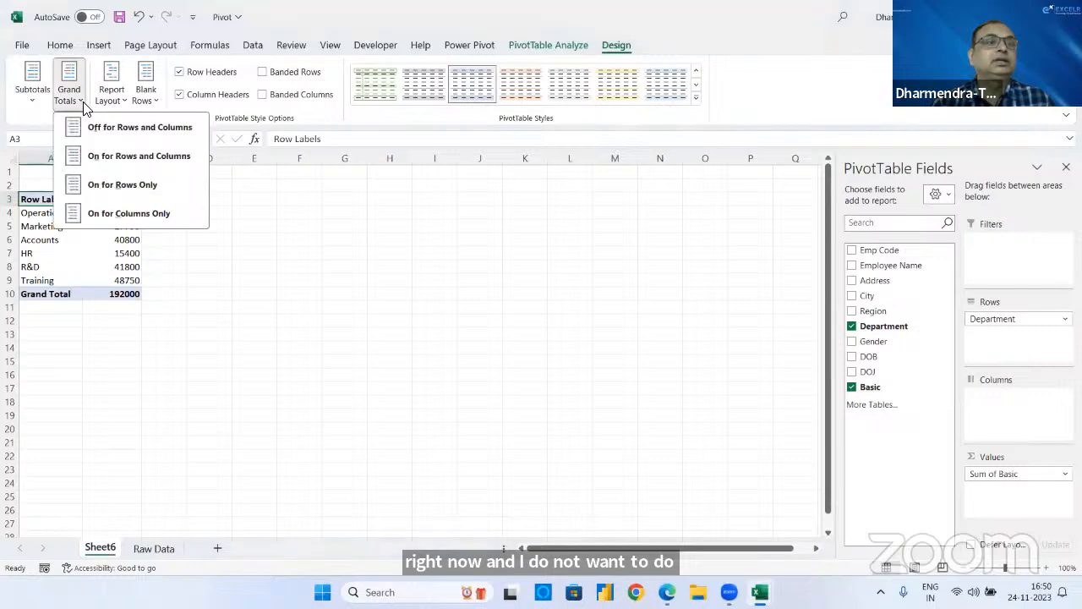
{"action": "left_click", "coordinate": [108, 129]}
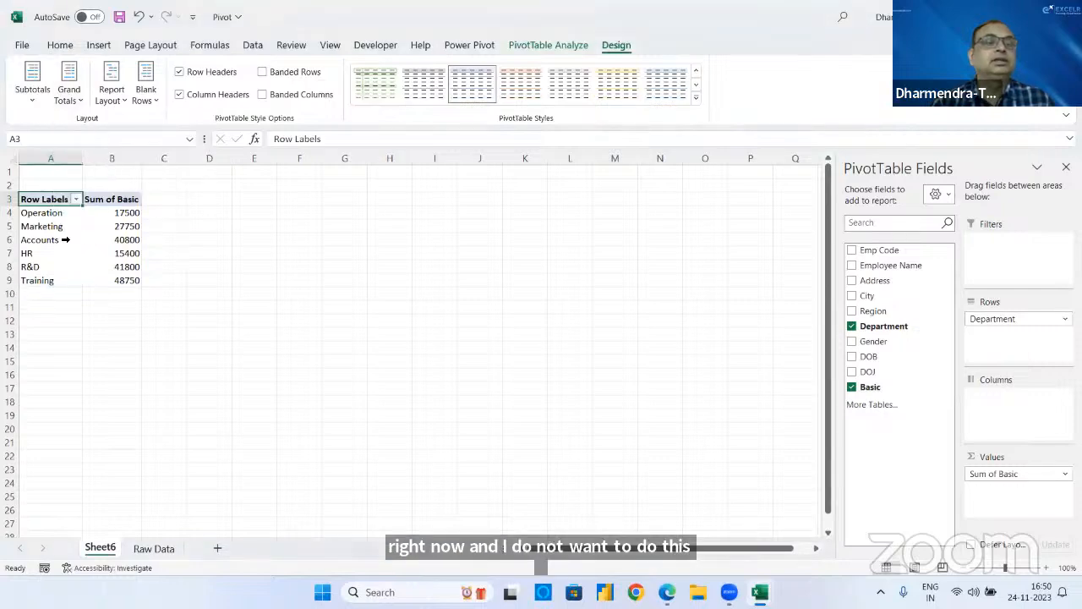
{"action": "left_click", "coordinate": [29, 213]}
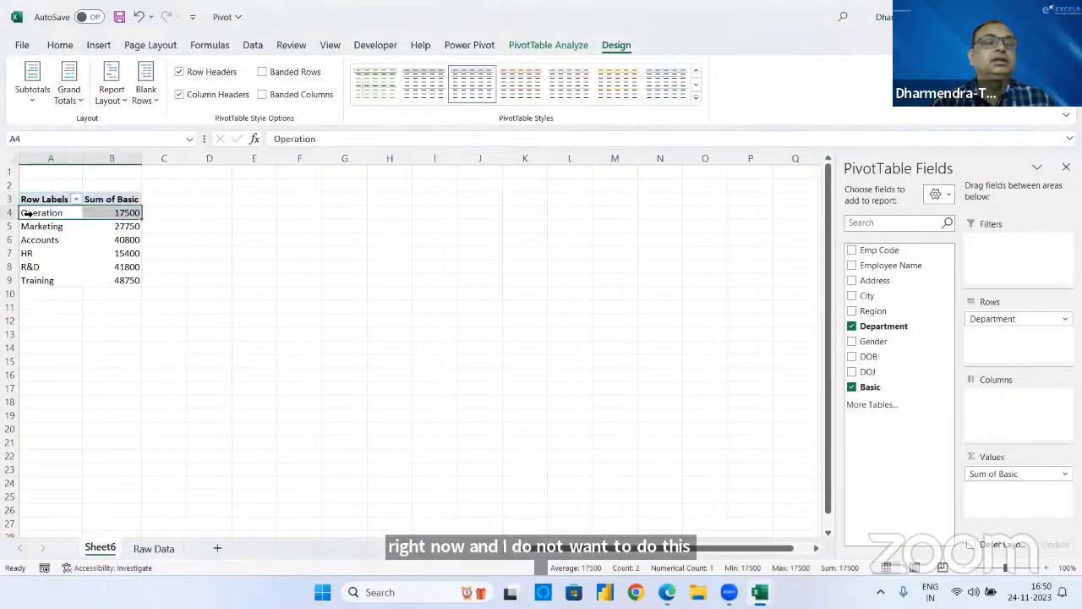
{"action": "left_click", "coordinate": [696, 102]}
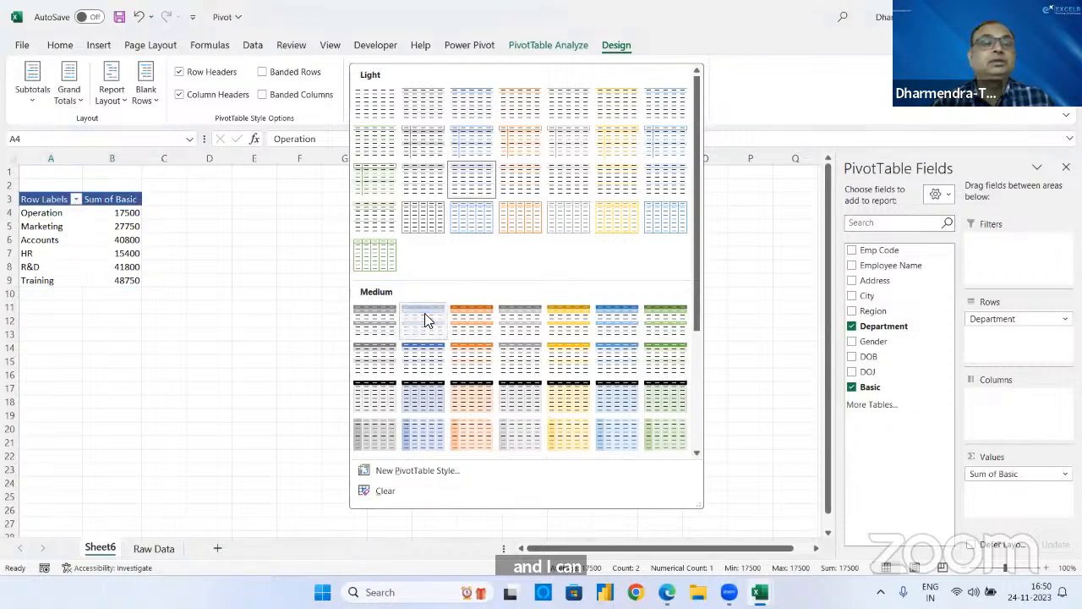
{"action": "key", "text": "Escape"}
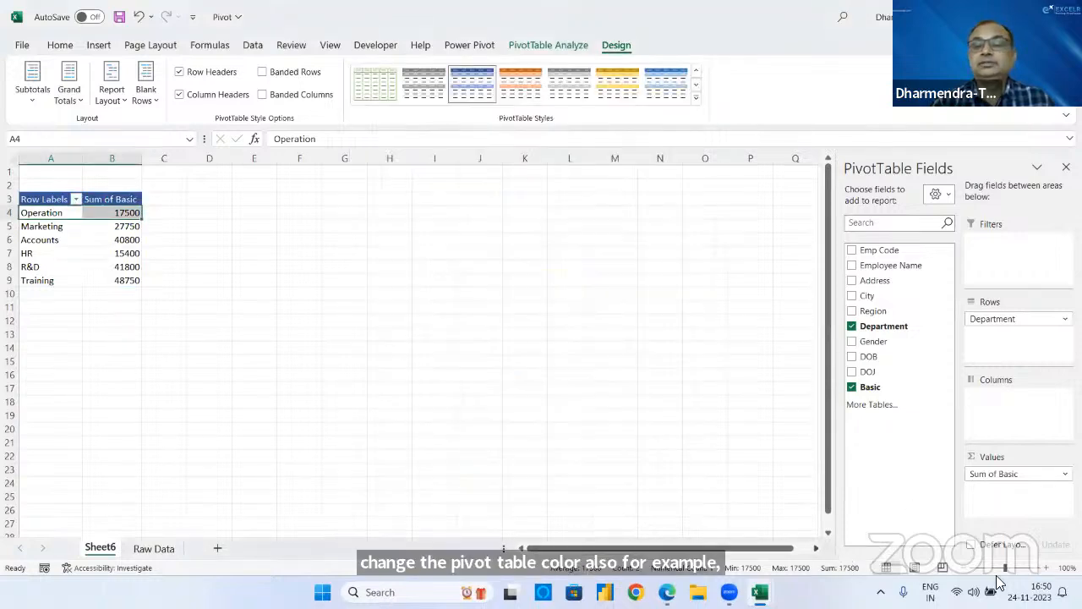
- Change the report layout to tabular form so the Row Labels heading becomes Department
{"action": "left_click", "coordinate": [1045, 568]}
{"action": "left_click", "coordinate": [1044, 568]}
{"action": "left_click", "coordinate": [1044, 568]}
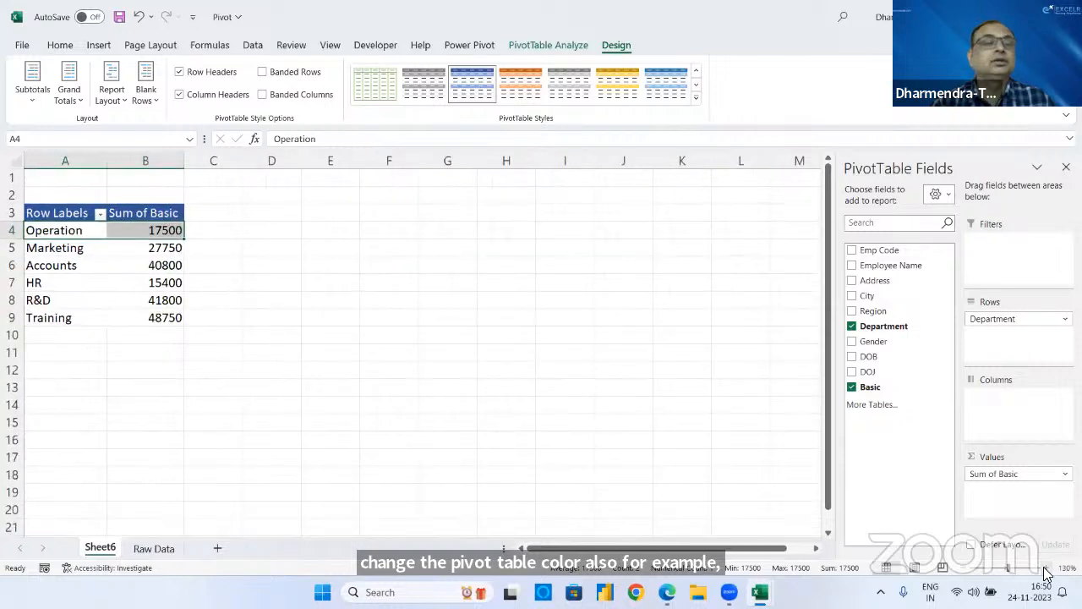
{"action": "left_click", "coordinate": [1044, 568]}
{"action": "left_click", "coordinate": [1044, 569]}
{"action": "left_click", "coordinate": [322, 403]}
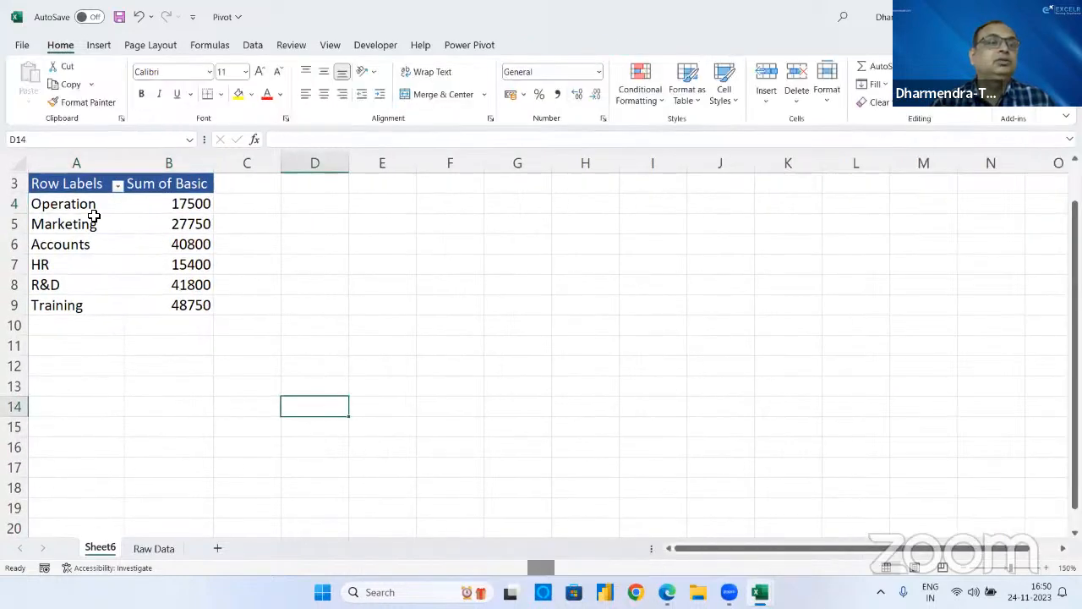
{"action": "left_click", "coordinate": [84, 206]}
{"action": "left_click", "coordinate": [84, 192]}
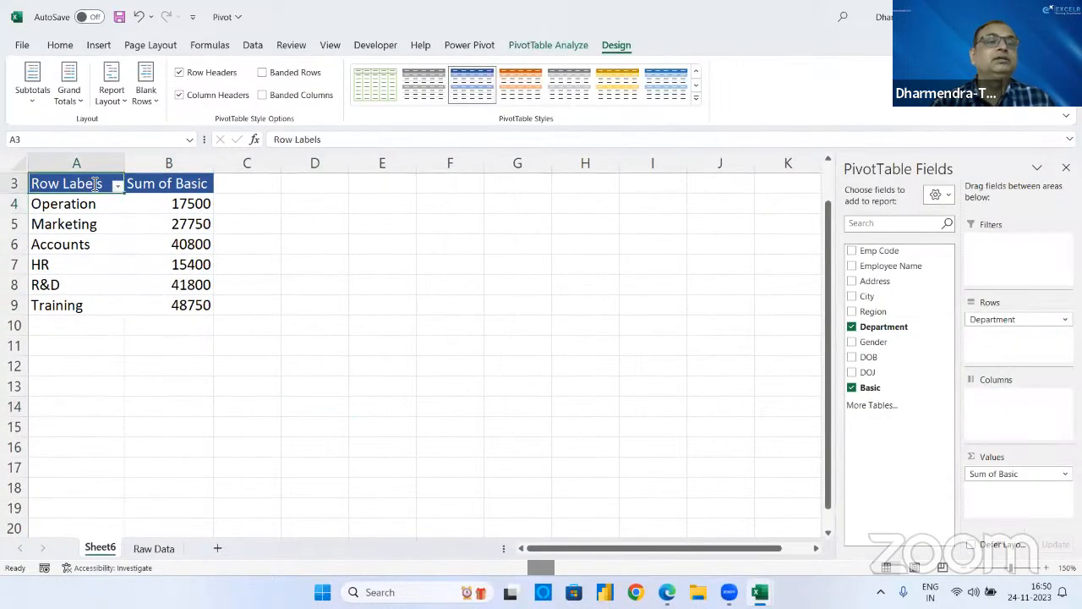
{"action": "left_click", "coordinate": [120, 100]}
{"action": "left_click", "coordinate": [152, 186]}
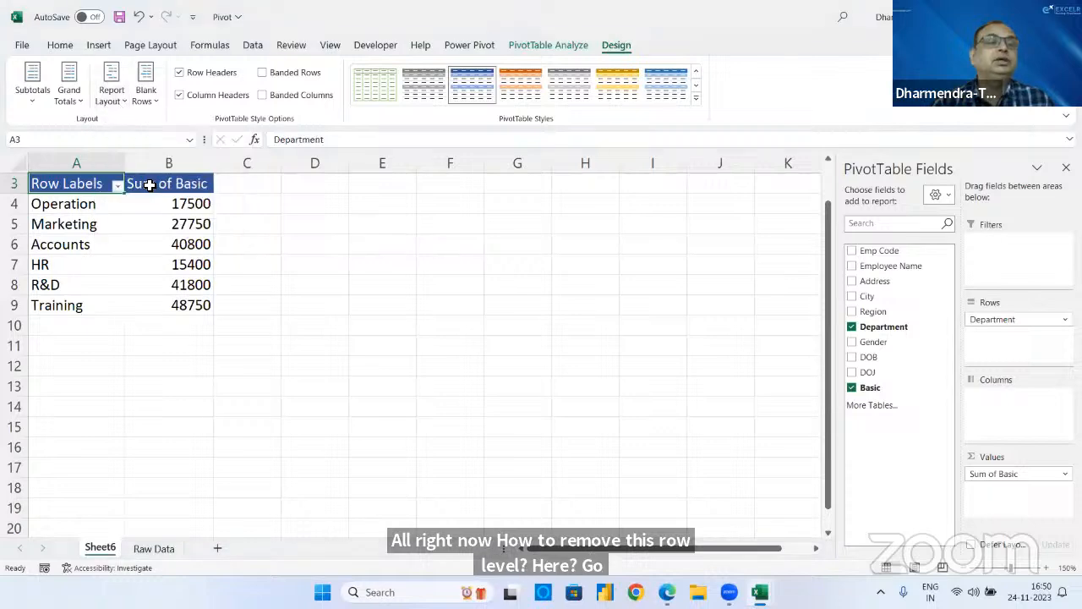
{"action": "left_click", "coordinate": [284, 228]}
{"action": "left_click", "coordinate": [92, 223]}
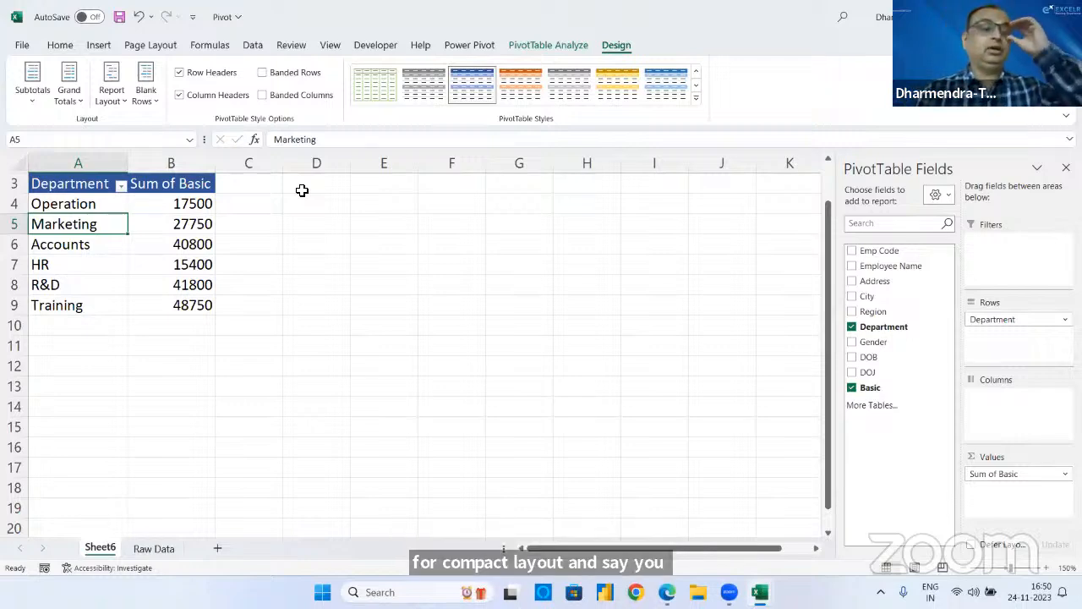
- Check the columns on the Raw Data sheet and return to the department labels in the PivotTable on Sheet6
{"action": "left_click", "coordinate": [160, 549]}
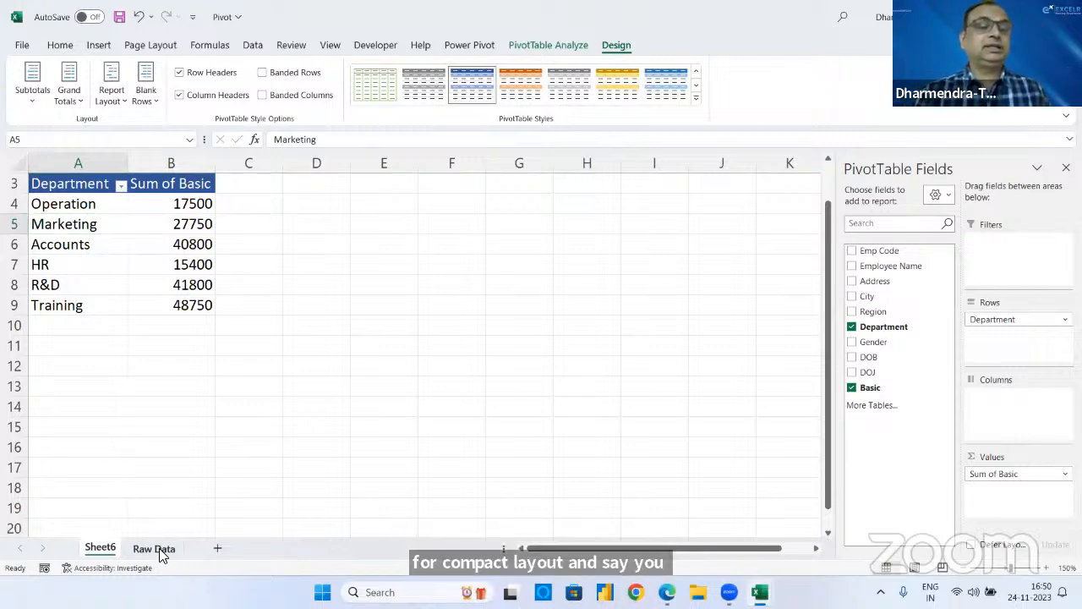
{"action": "left_click", "coordinate": [100, 548]}
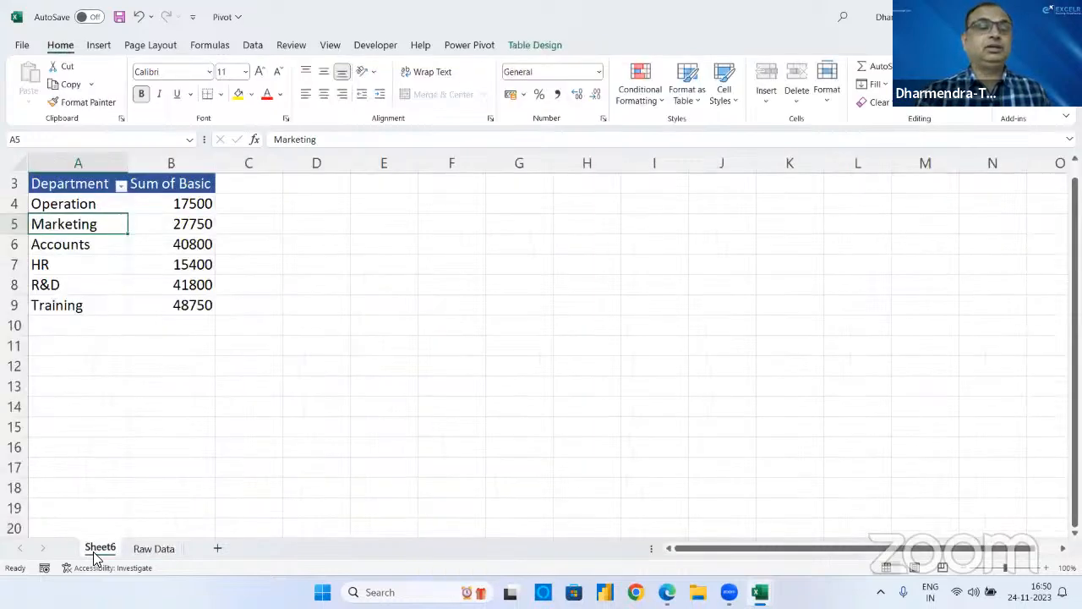
{"action": "left_click", "coordinate": [85, 234]}
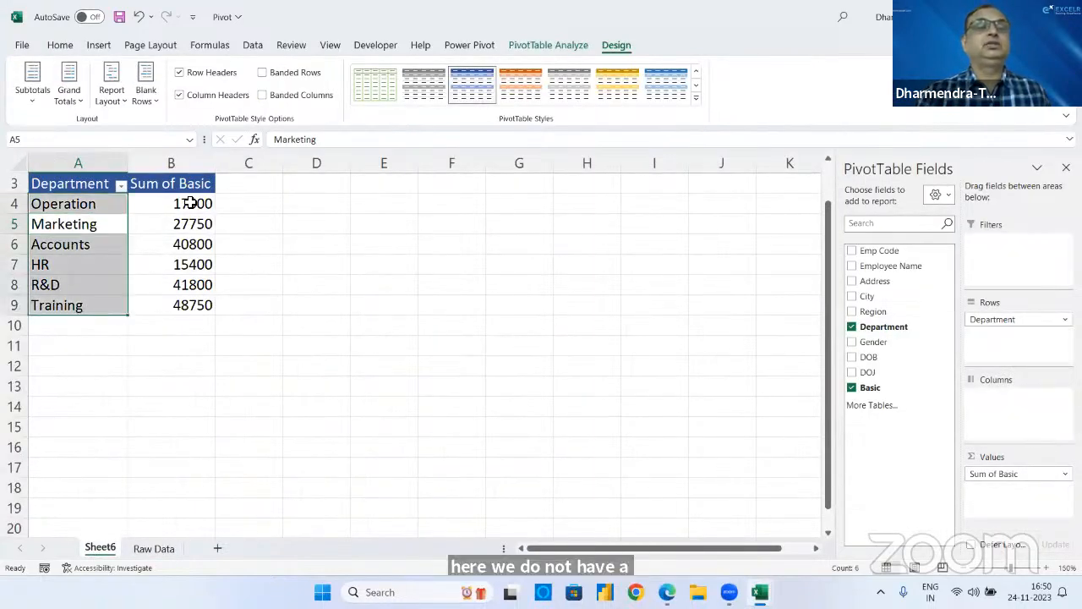
- Add a calculated field named HRA to the PivotTable with the formula =40%*Basic
{"action": "left_click", "coordinate": [190, 204]}
{"action": "left_click", "coordinate": [553, 46]}
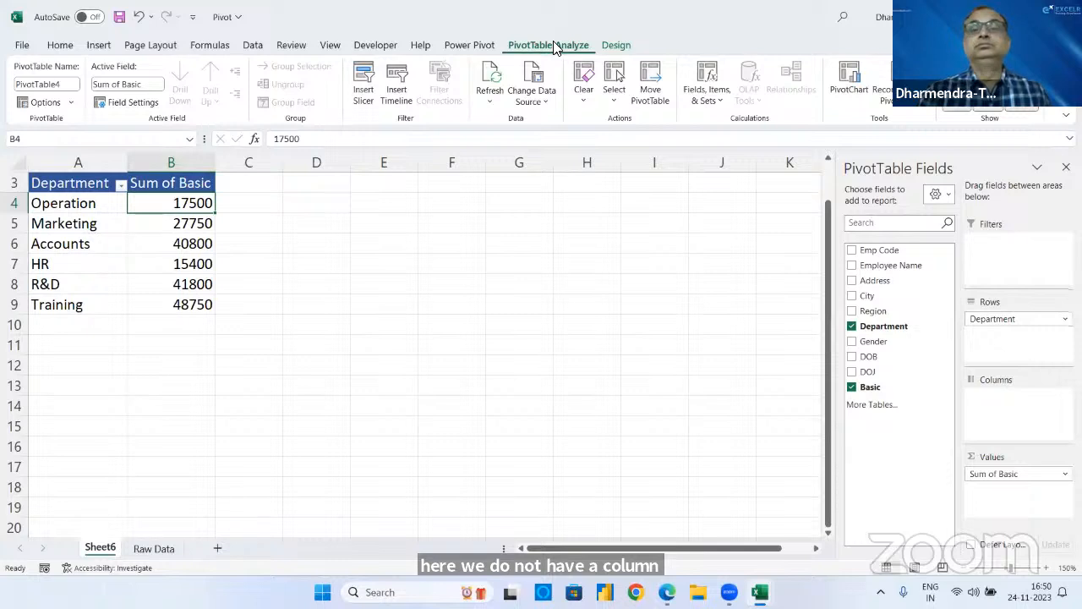
{"action": "left_click", "coordinate": [706, 101]}
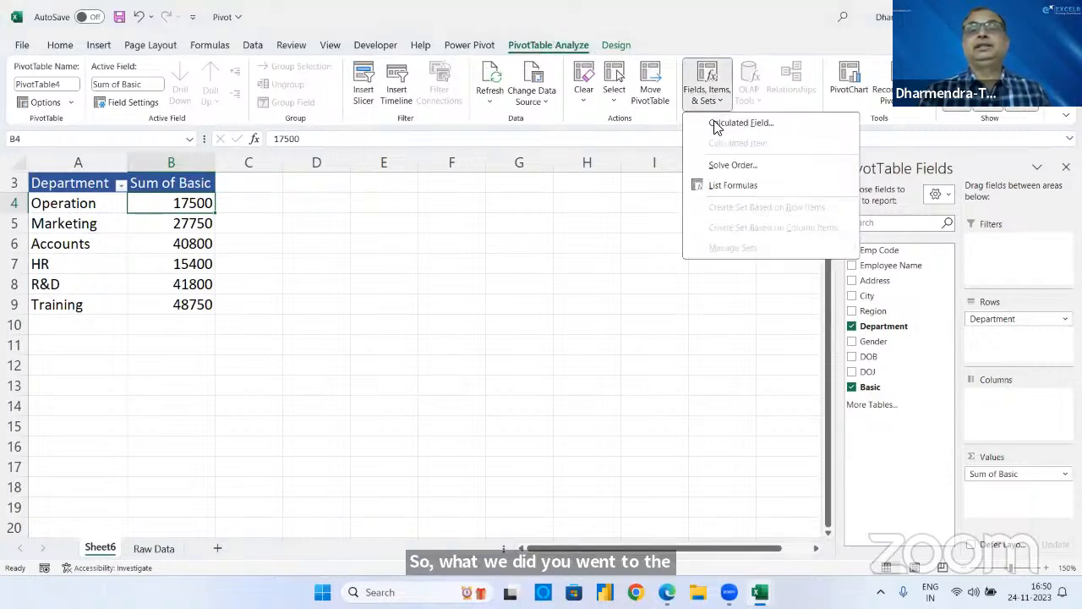
{"action": "left_click", "coordinate": [716, 126]}
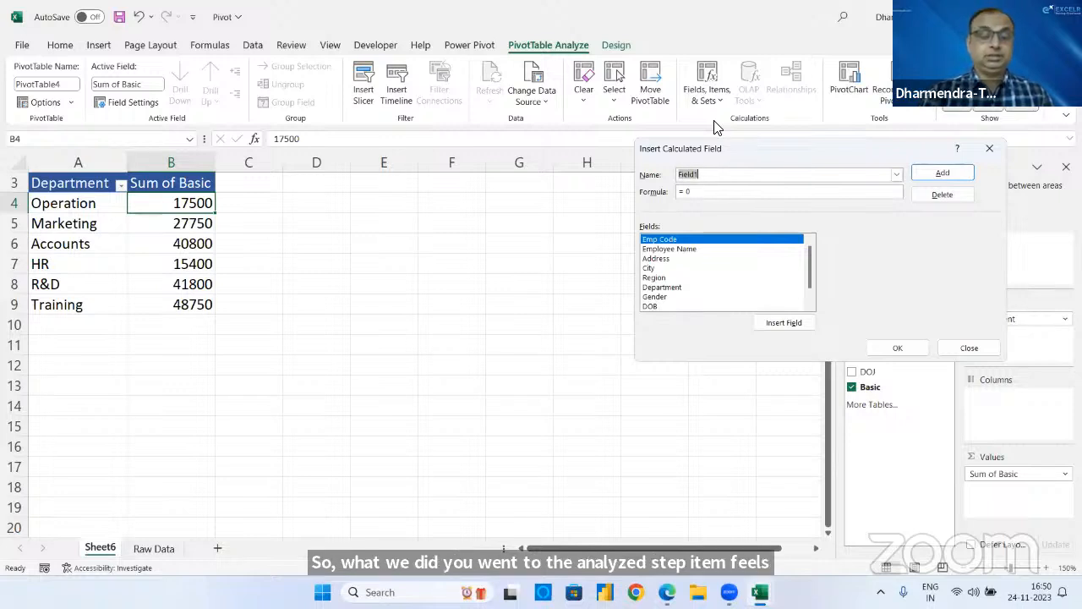
{"action": "type", "text": "HRA"}
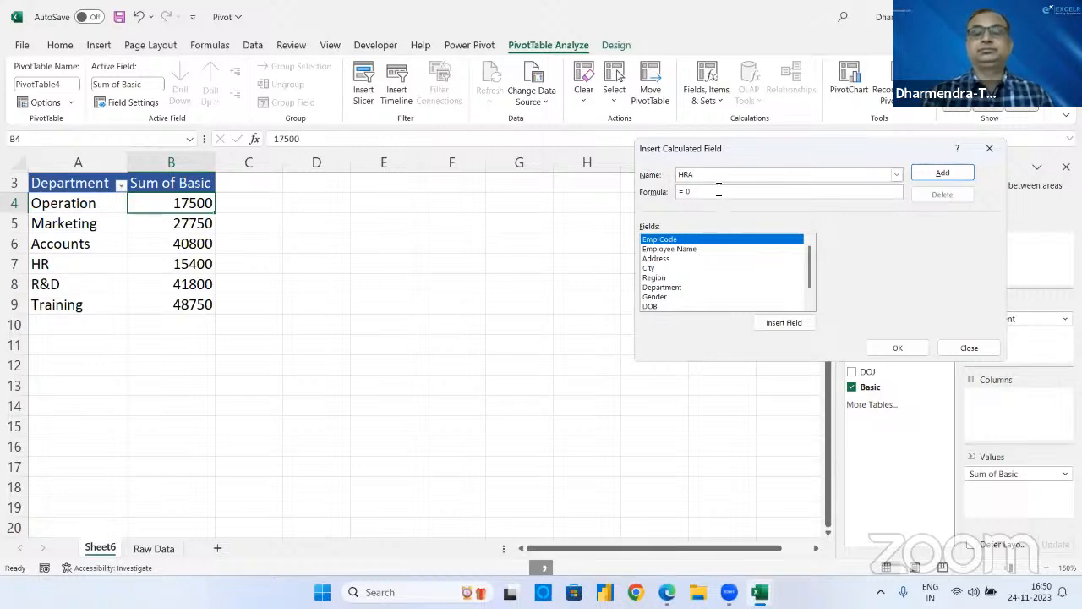
{"action": "left_click", "coordinate": [718, 190]}
{"action": "type", "text": "40"}
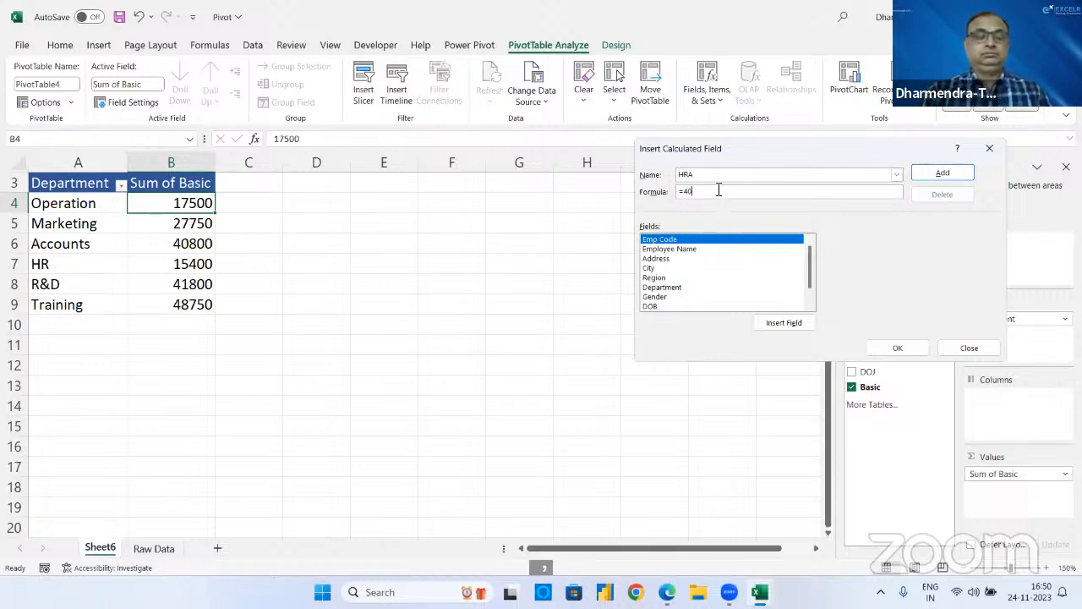
{"action": "type", "text": "5"}
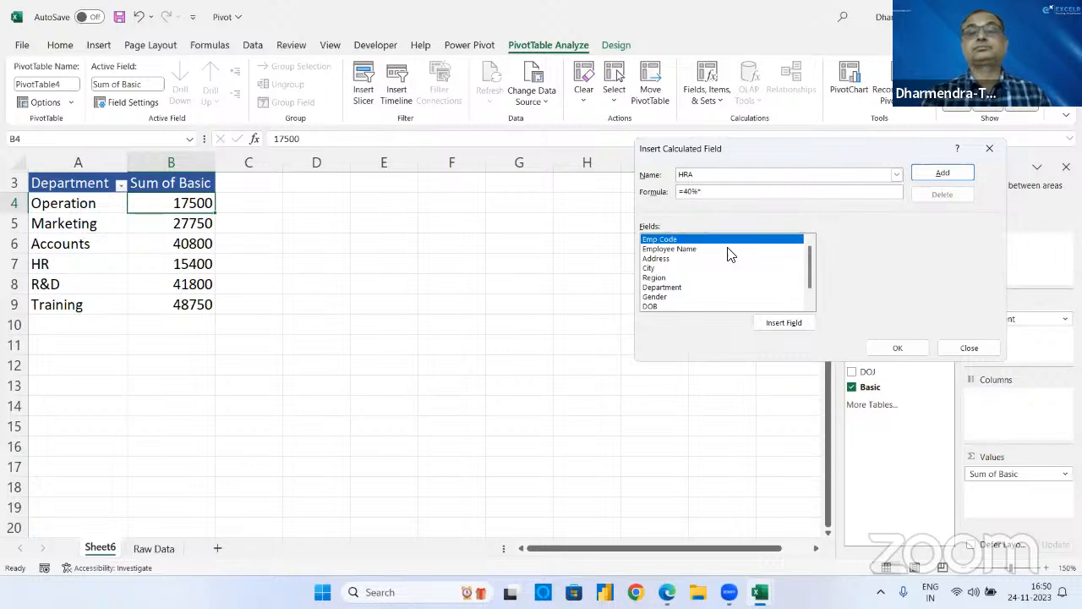
{"action": "scroll", "coordinate": [807, 282], "scroll_direction": "down", "scroll_amount": 1}
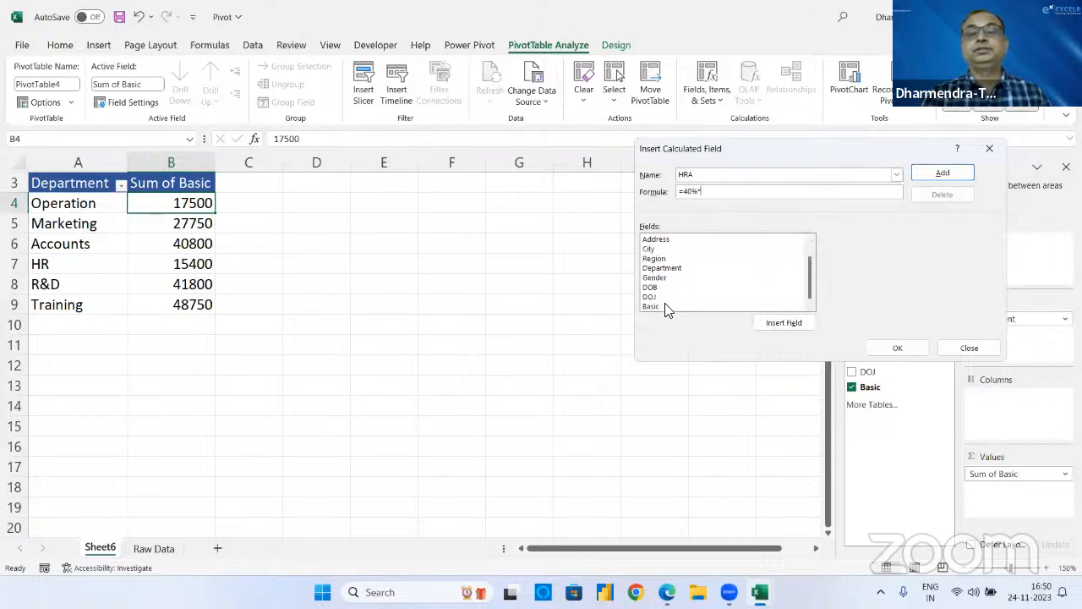
{"action": "left_click", "coordinate": [655, 306]}
{"action": "double_click", "coordinate": [654, 306]}
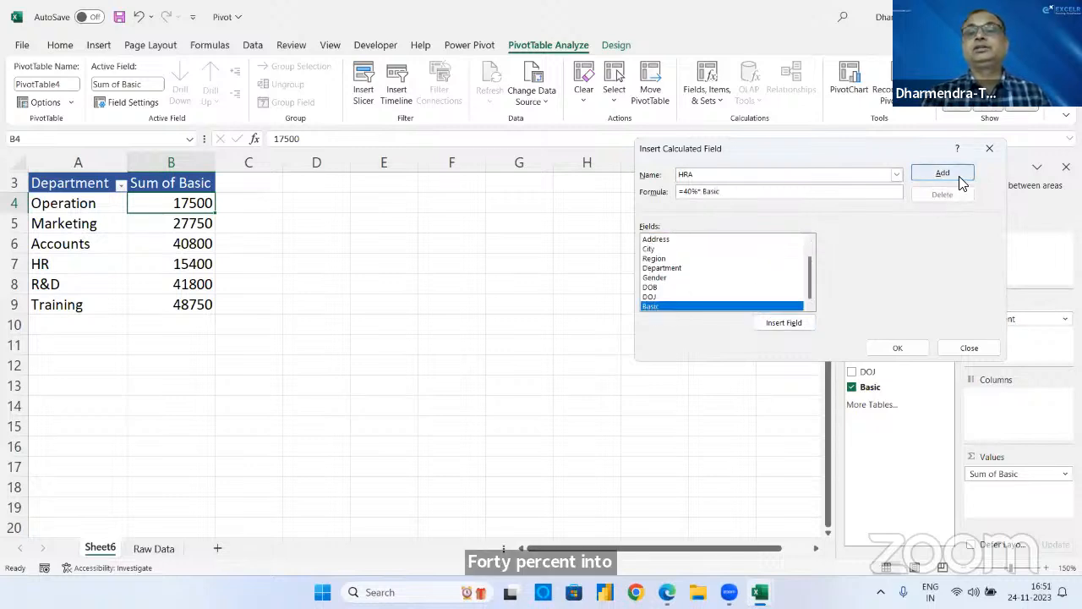
{"action": "left_click", "coordinate": [959, 178]}
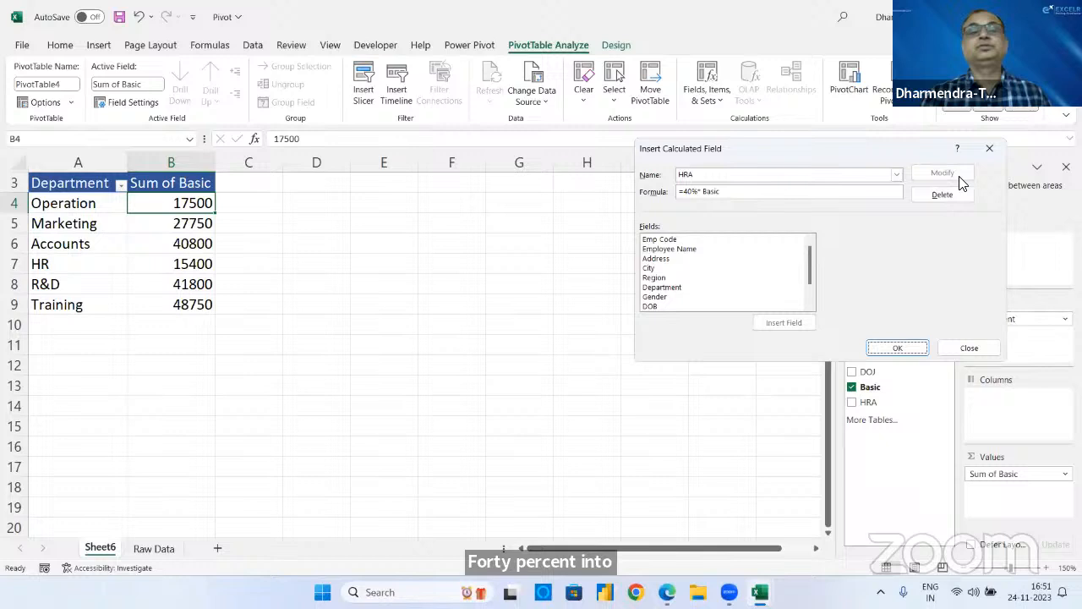
{"action": "left_click", "coordinate": [898, 348]}
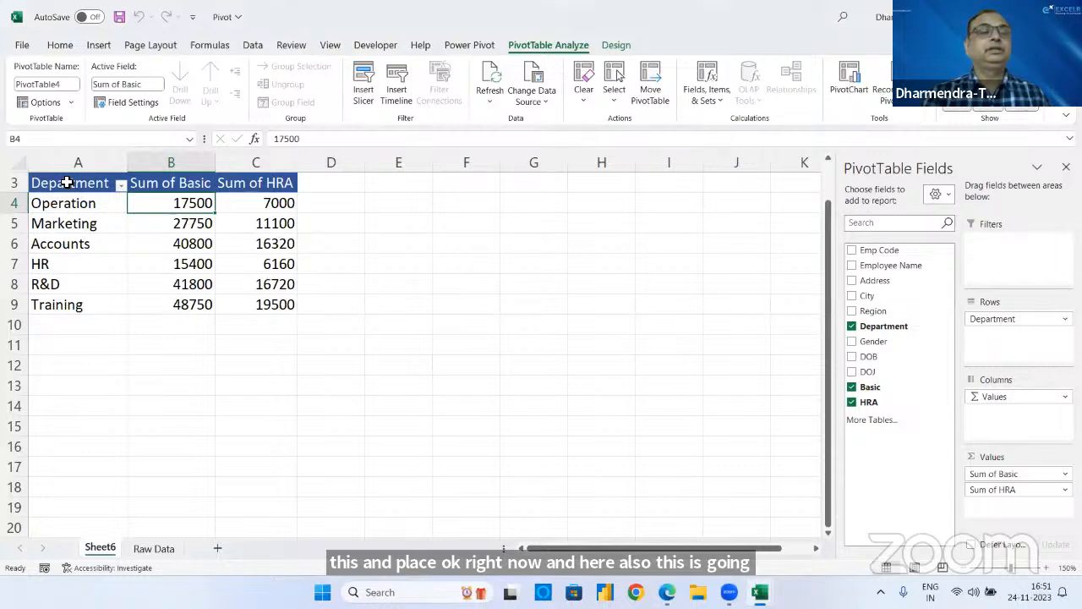
- Insert a clustered column PivotChart from the PivotTable and move it beside the table
{"action": "left_click_drag", "start_coordinate": [67, 183], "coordinate": [262, 301]}
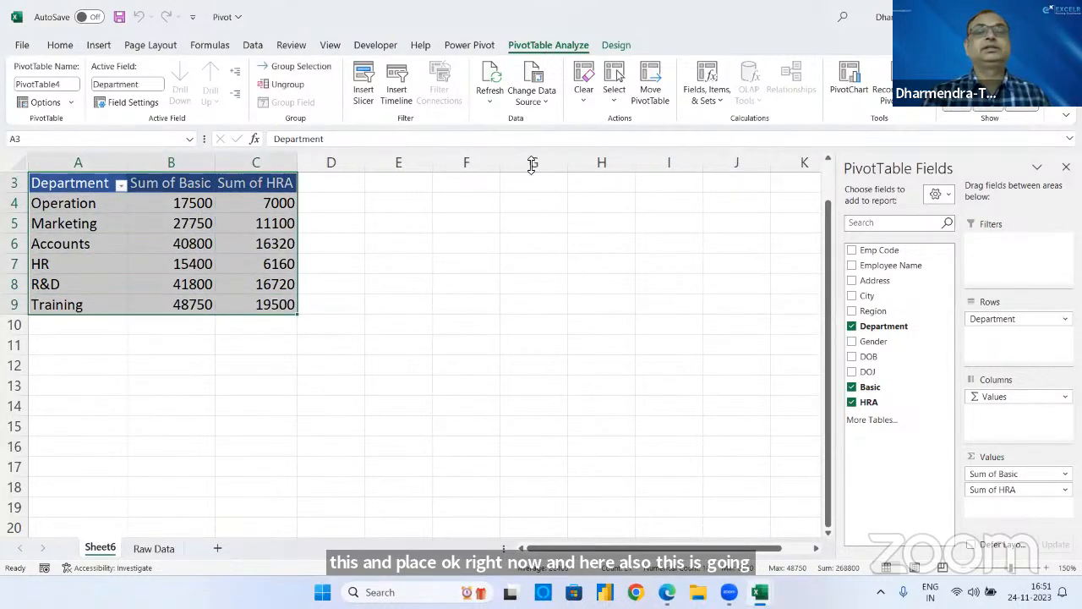
{"action": "left_click", "coordinate": [852, 95]}
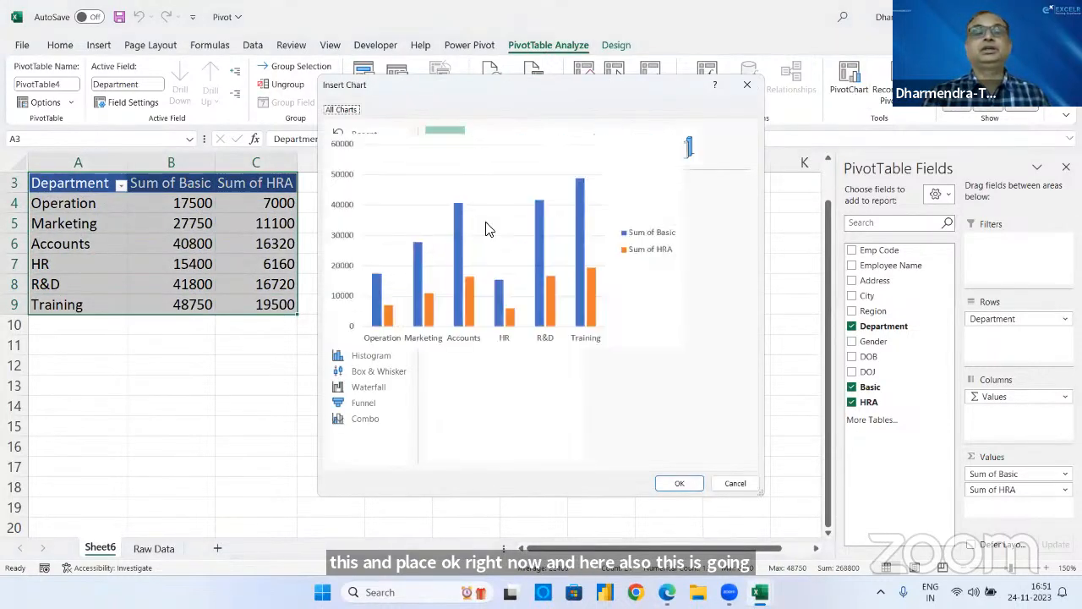
{"action": "left_click", "coordinate": [679, 483]}
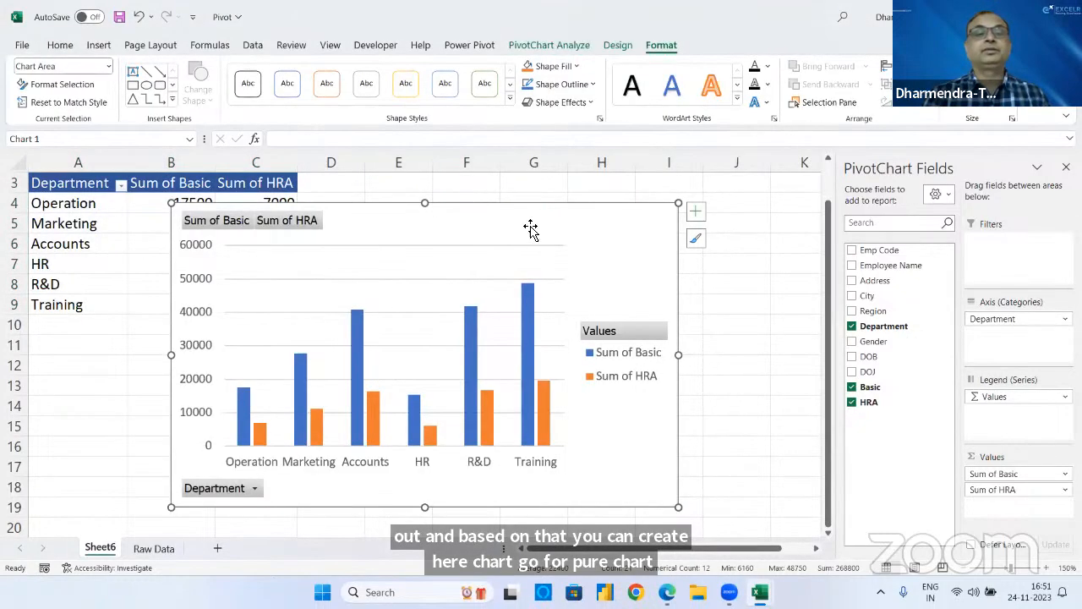
{"action": "left_click_drag", "start_coordinate": [495, 206], "coordinate": [525, 236]}
{"action": "left_click_drag", "start_coordinate": [657, 234], "coordinate": [618, 222]}
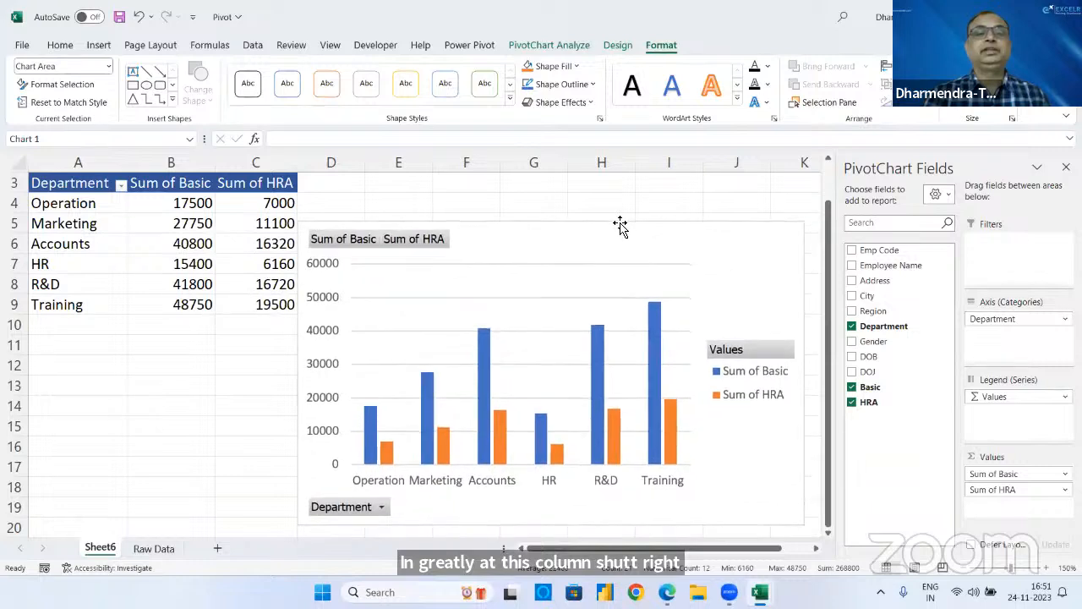
- Toggle the HRA field off and back on, and check the Raw Data sheet for an HRA column
{"action": "left_click", "coordinate": [851, 404]}
{"action": "left_click", "coordinate": [852, 404]}
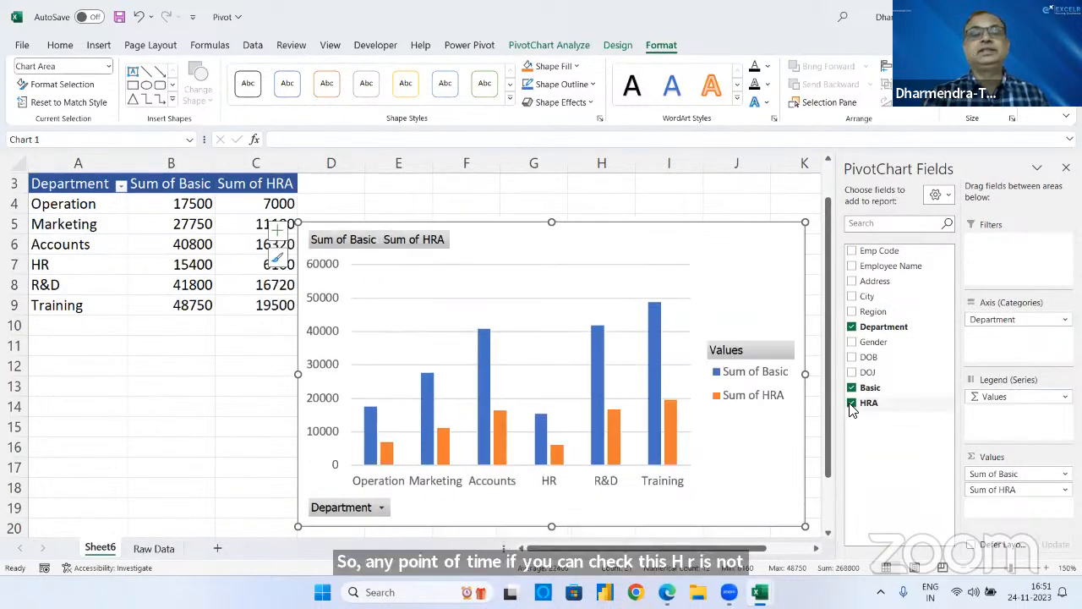
{"action": "left_click", "coordinate": [178, 536]}
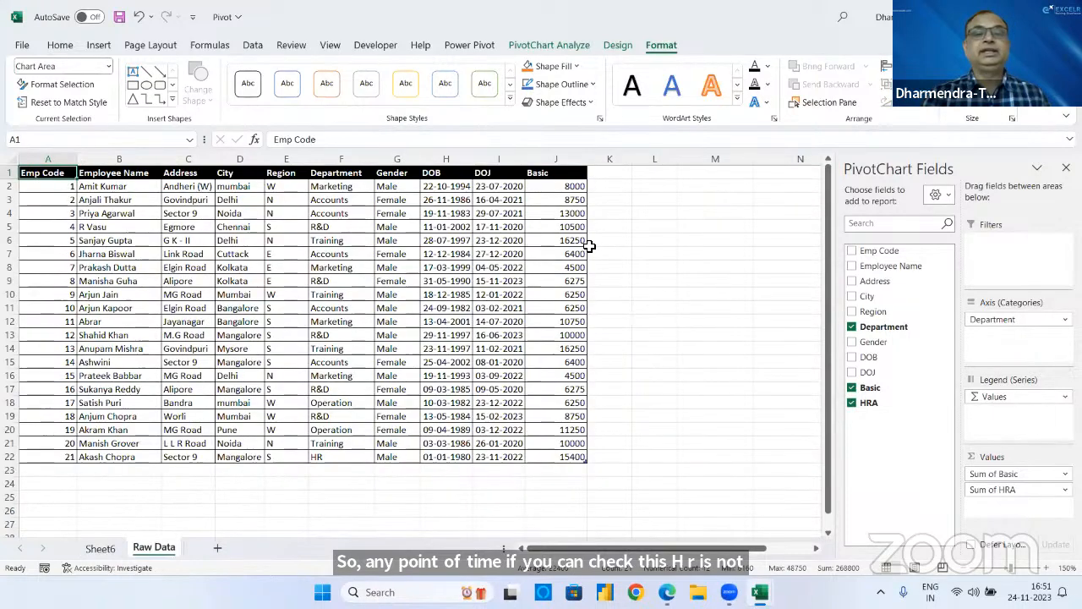
{"action": "left_click", "coordinate": [98, 548]}
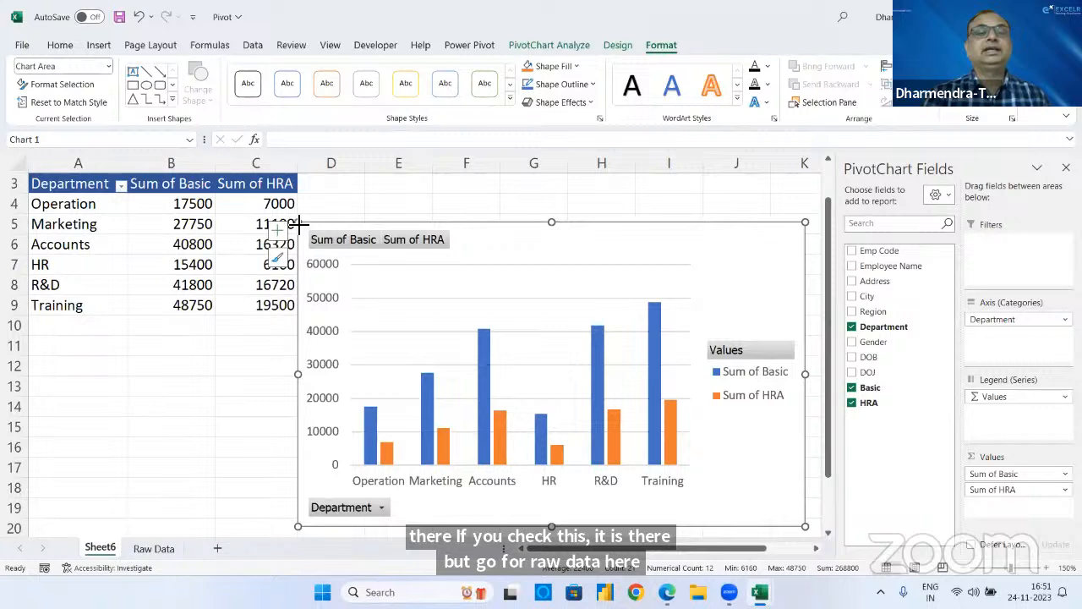
- Shrink the PivotChart and reposition it around columns E to J, clear of the PivotTable
{"action": "left_click_drag", "start_coordinate": [298, 222], "coordinate": [415, 228]}
{"action": "left_click_drag", "start_coordinate": [575, 239], "coordinate": [534, 185]}
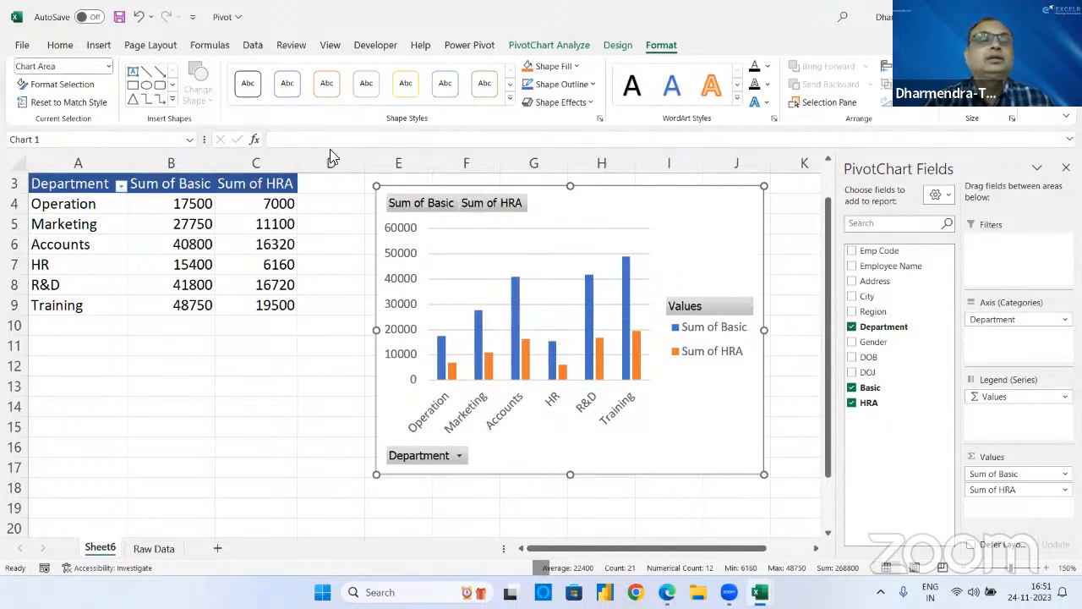
- Delete the HRA calculated field from the PivotTable
{"action": "left_click", "coordinate": [264, 205]}
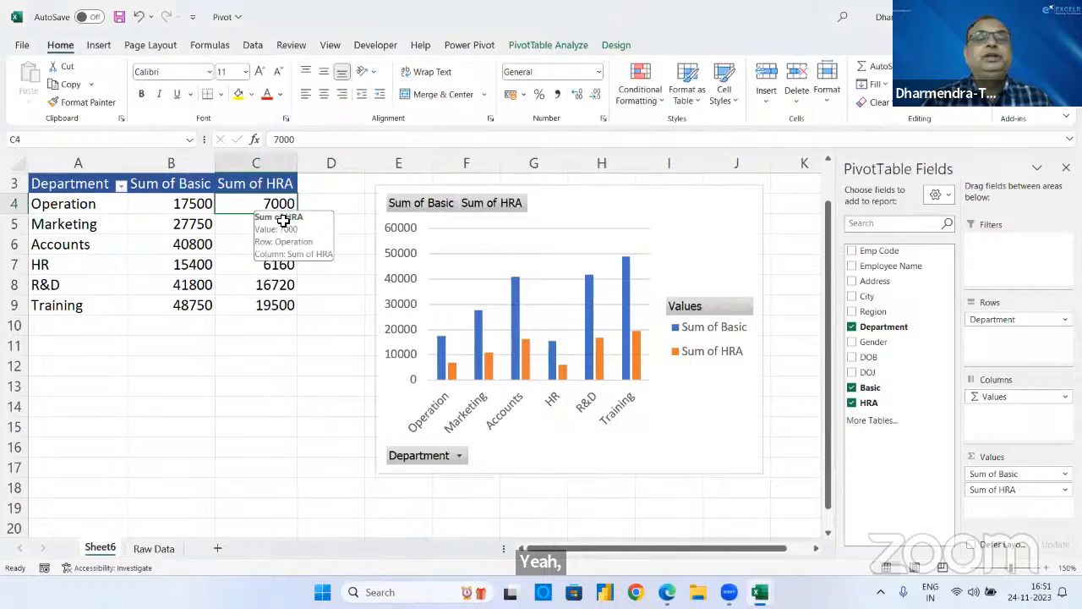
{"action": "left_click", "coordinate": [560, 49]}
{"action": "left_click", "coordinate": [707, 99]}
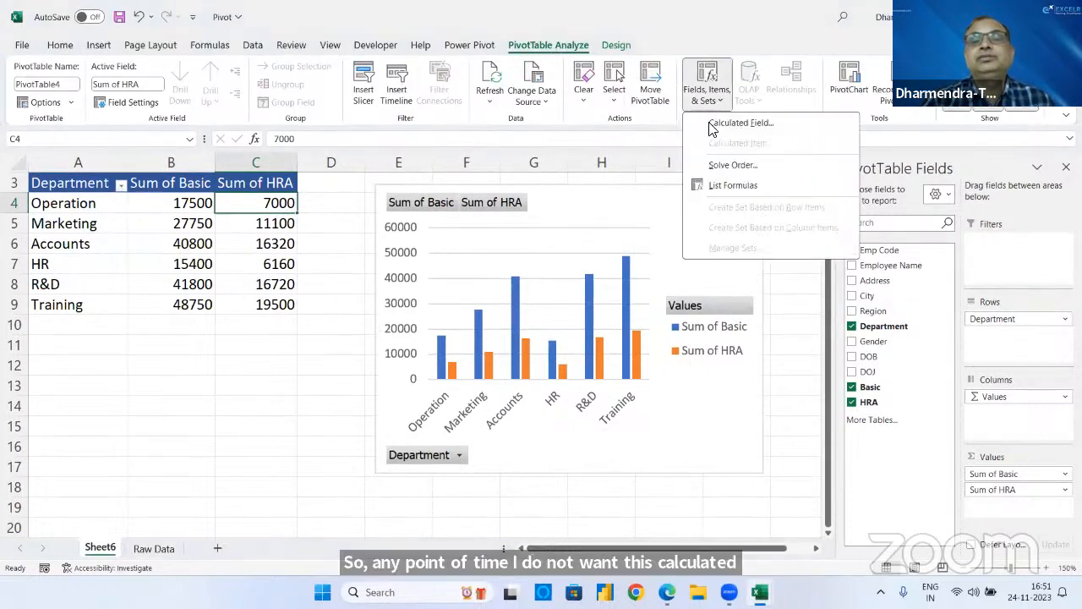
{"action": "left_click", "coordinate": [713, 125]}
{"action": "left_click", "coordinate": [896, 176]}
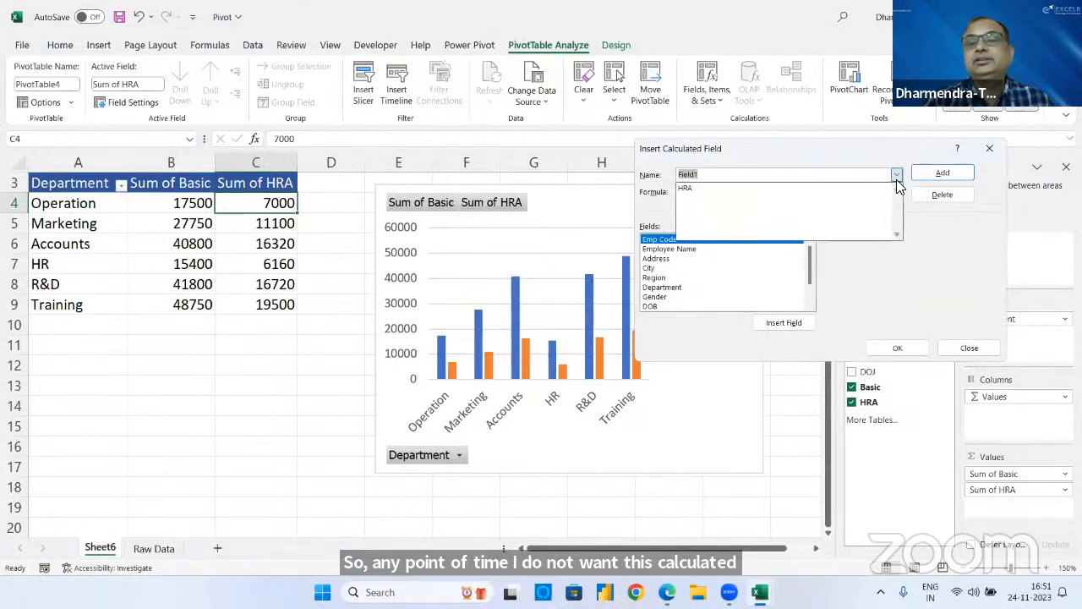
{"action": "left_click", "coordinate": [715, 187]}
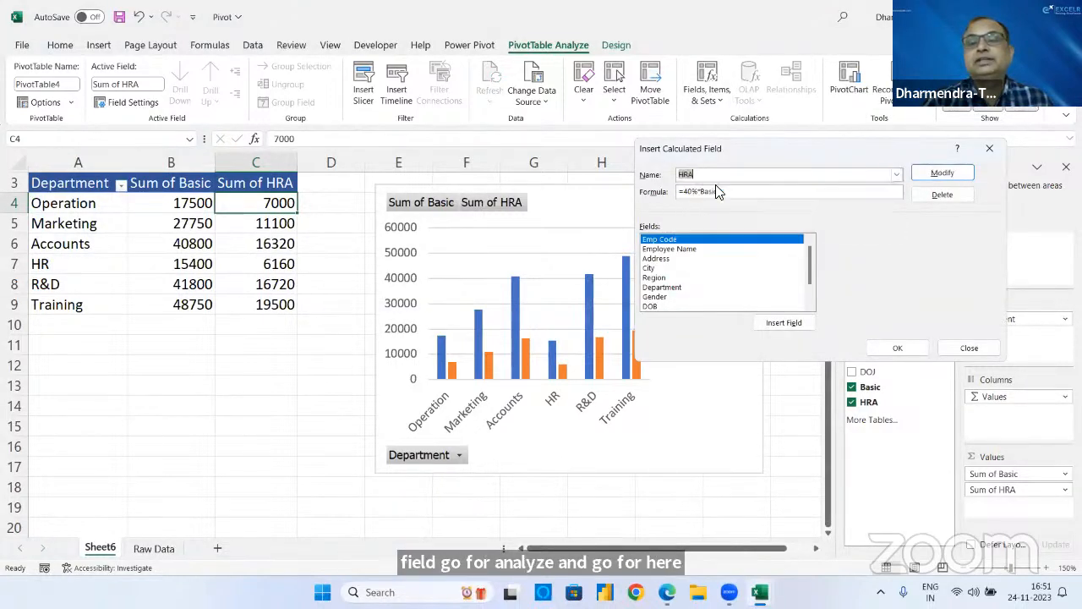
{"action": "left_click", "coordinate": [942, 194]}
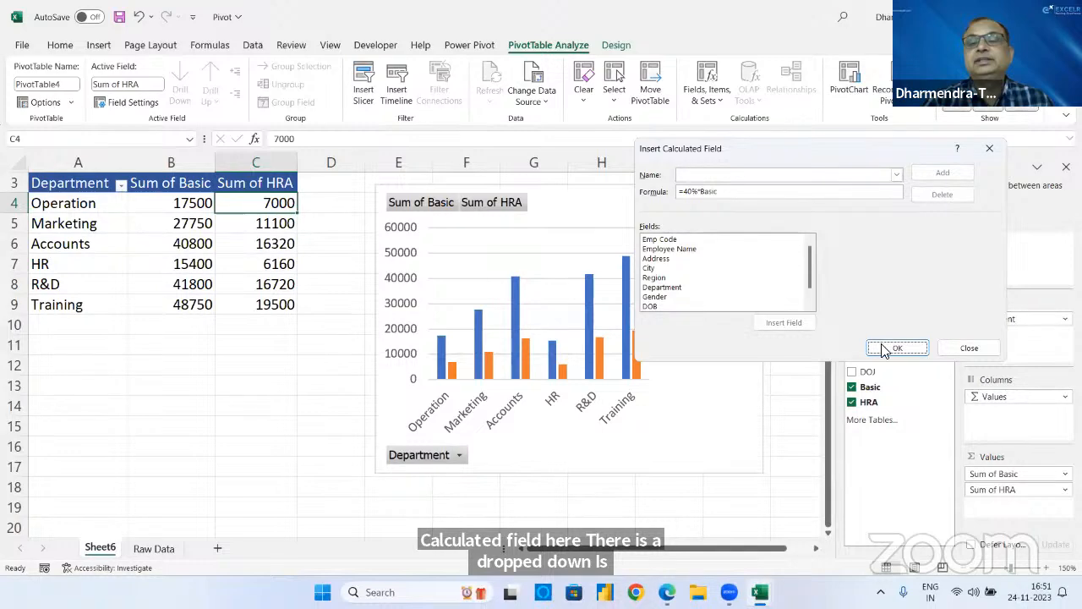
{"action": "left_click", "coordinate": [884, 349]}
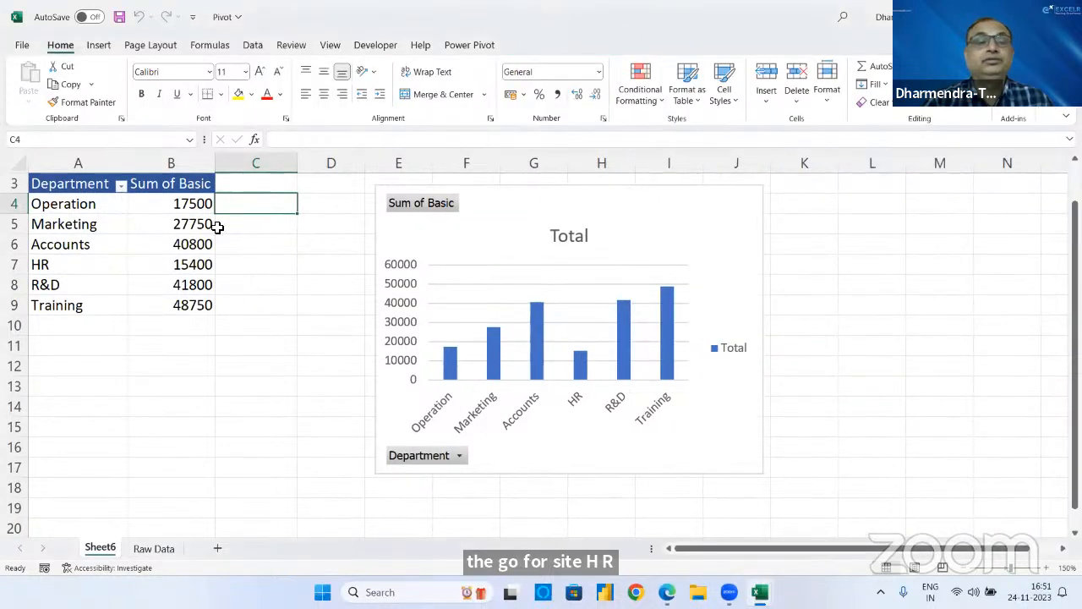
{"action": "left_click", "coordinate": [189, 227]}
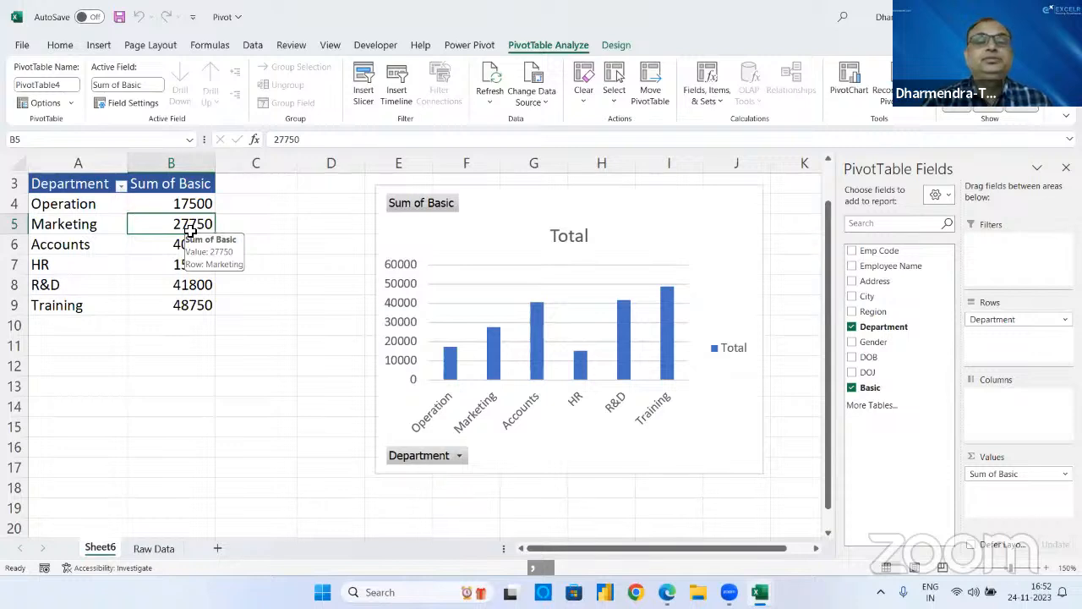
{"action": "left_click", "coordinate": [95, 200]}
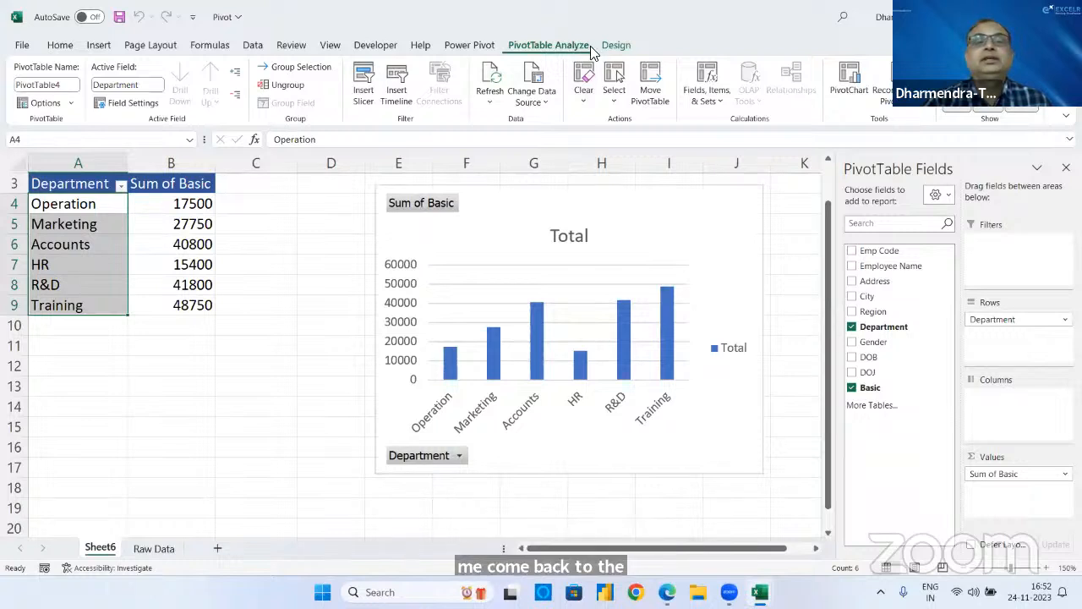
{"action": "left_click", "coordinate": [845, 88]}
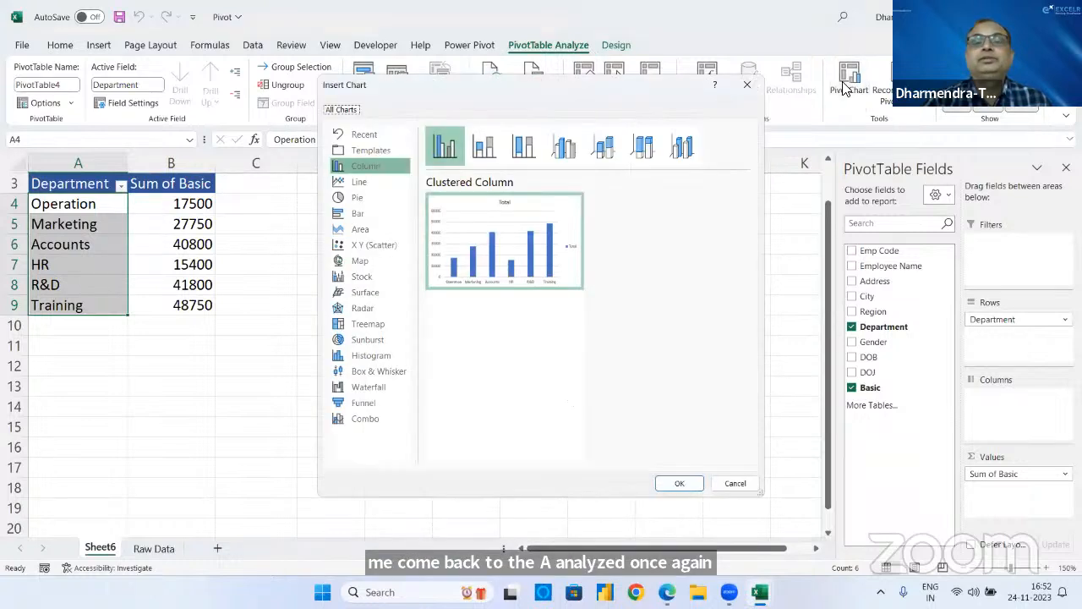
{"action": "left_click", "coordinate": [747, 88]}
- Change the PivotChart to a pie chart and apply the quick layout that labels slices with department names and percentages
{"action": "left_click", "coordinate": [575, 203]}
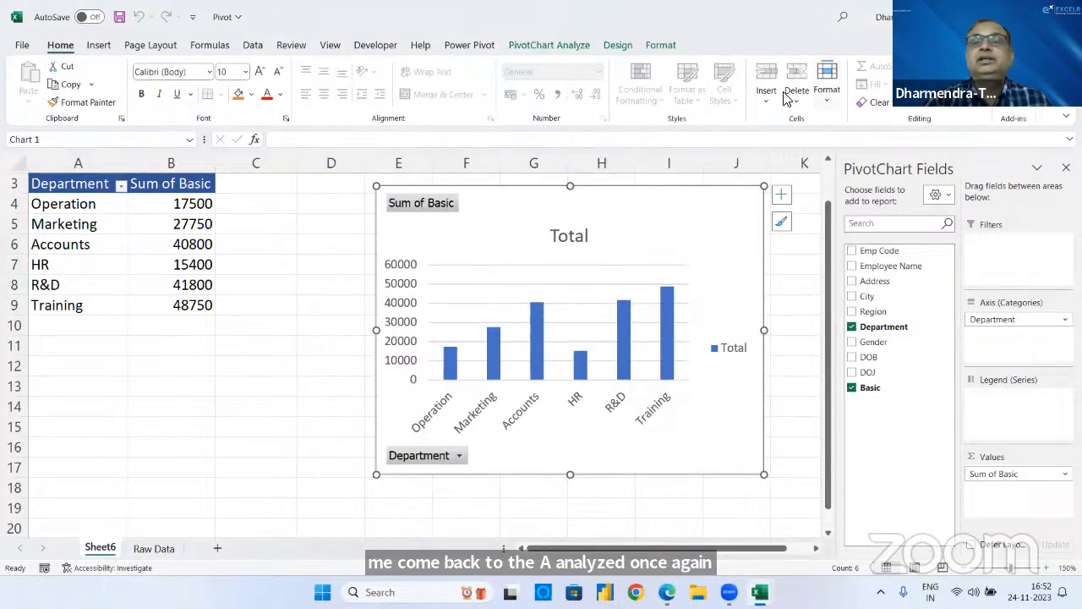
{"action": "left_click", "coordinate": [614, 41]}
{"action": "left_click", "coordinate": [772, 89]}
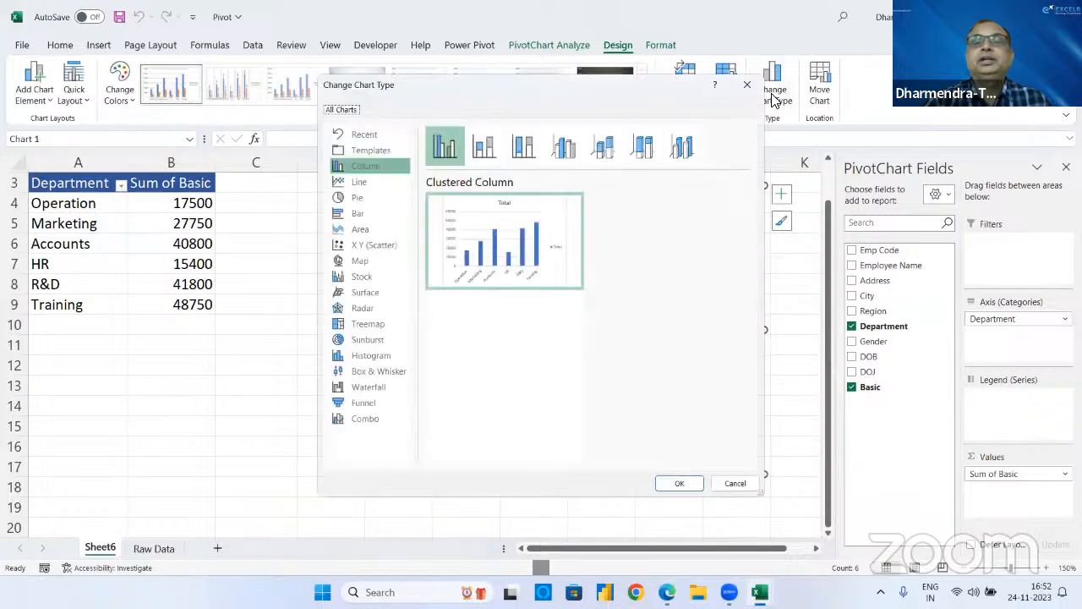
{"action": "left_click", "coordinate": [372, 197]}
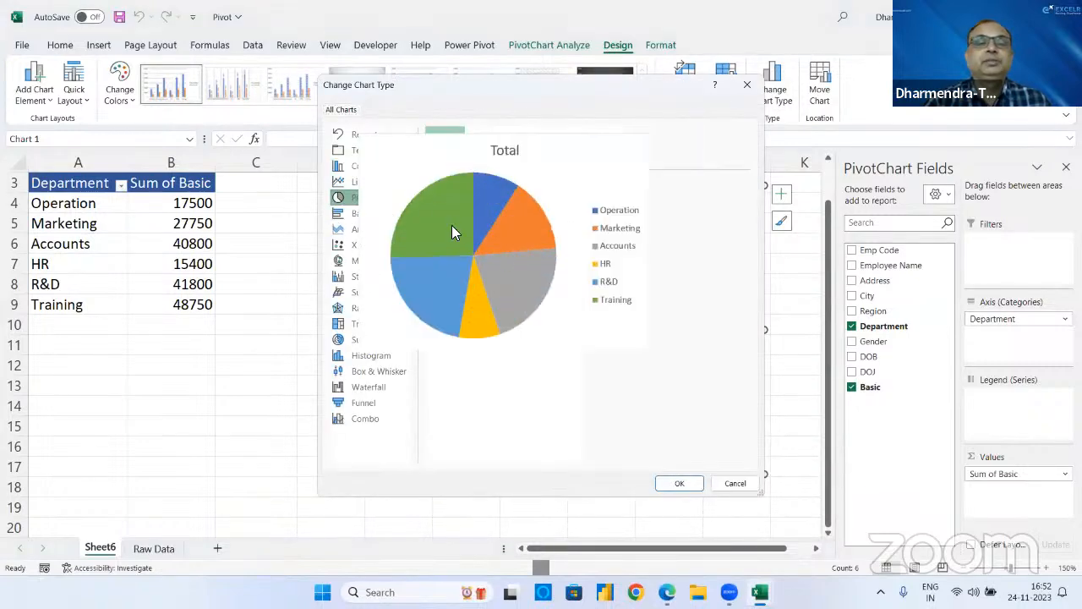
{"action": "left_click", "coordinate": [684, 483]}
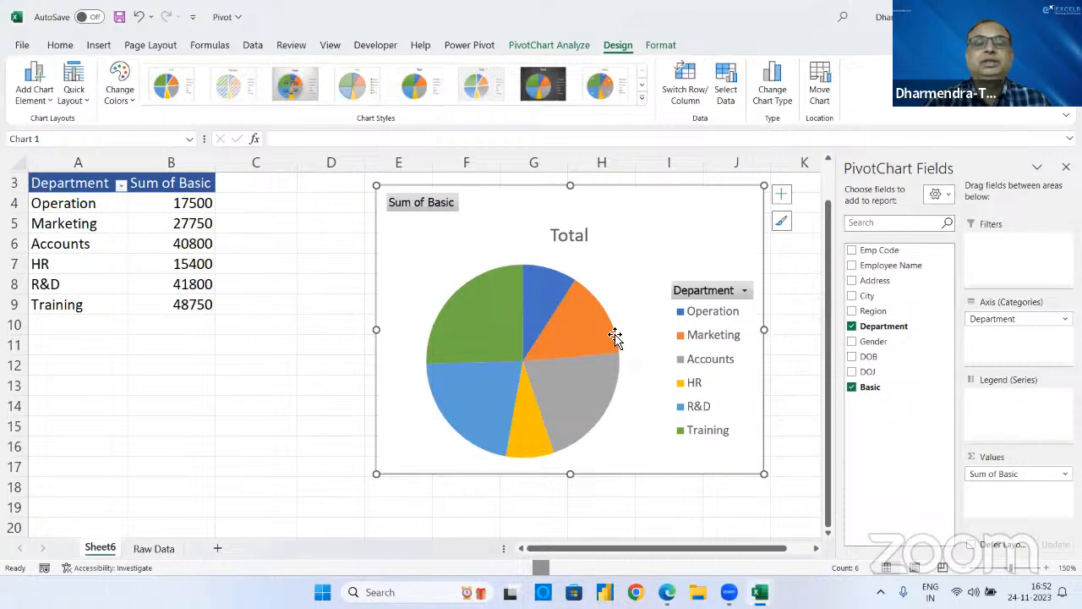
{"action": "left_click", "coordinate": [73, 92]}
{"action": "left_click", "coordinate": [78, 131]}
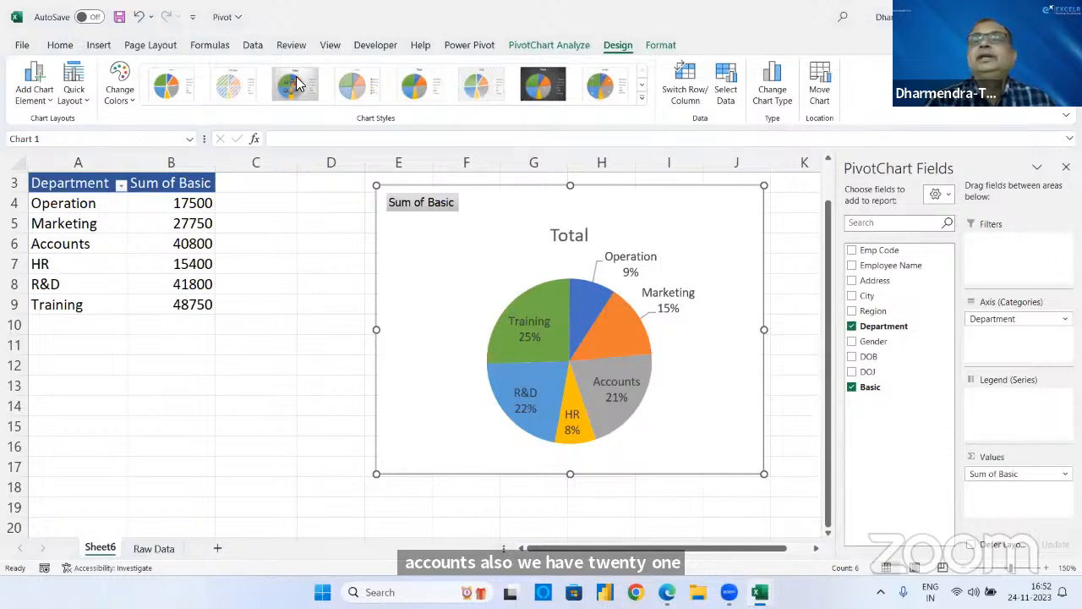
- Sort the PivotTable's departments in descending alphabetical order
{"action": "left_click", "coordinate": [55, 203]}
{"action": "left_click", "coordinate": [76, 184]}
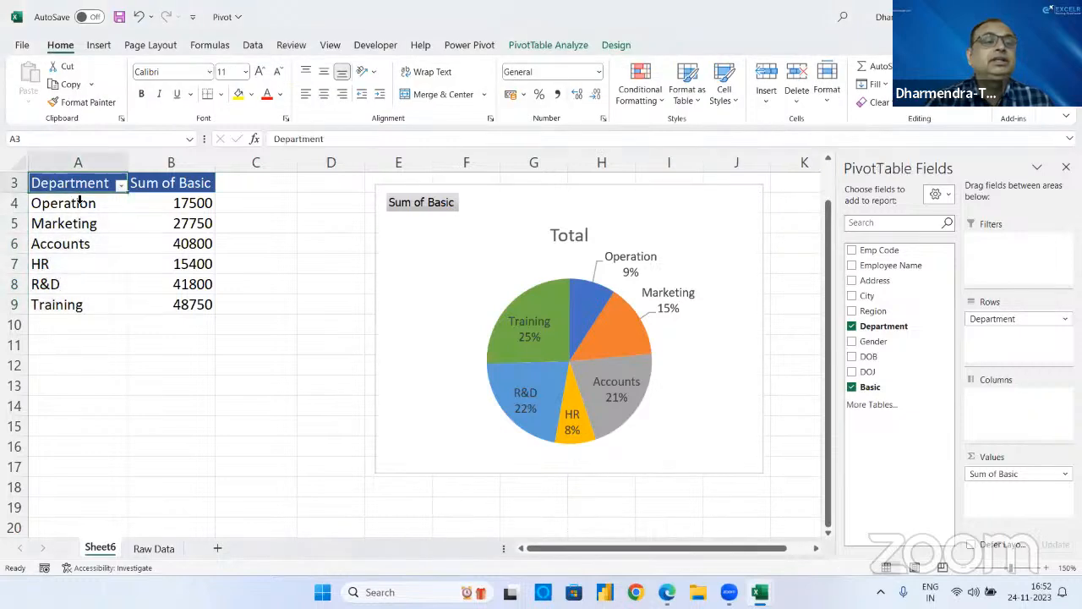
{"action": "left_click", "coordinate": [253, 44]}
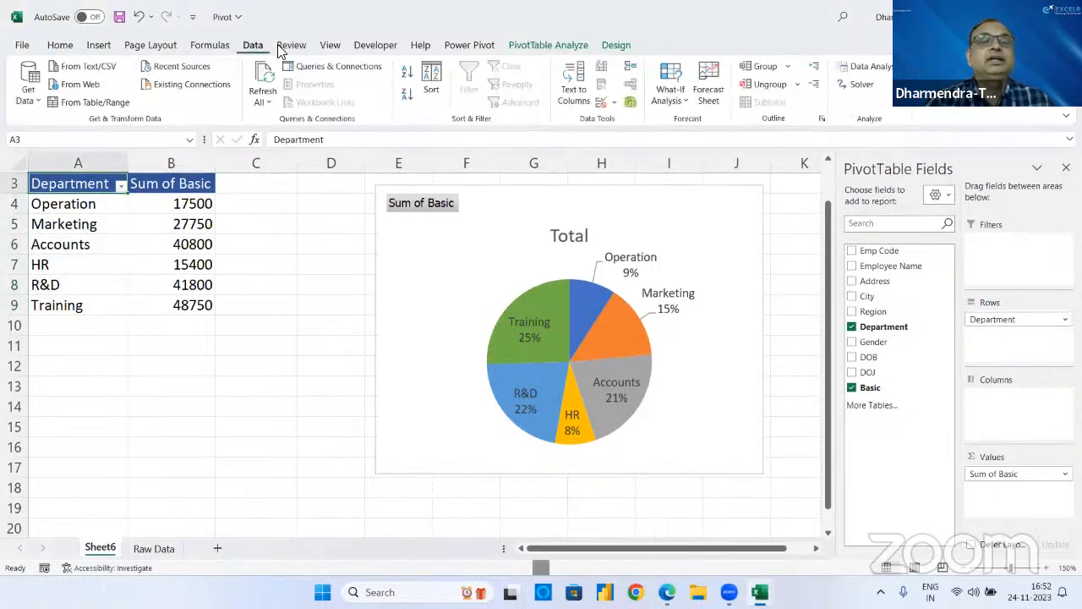
{"action": "left_click", "coordinate": [406, 95]}
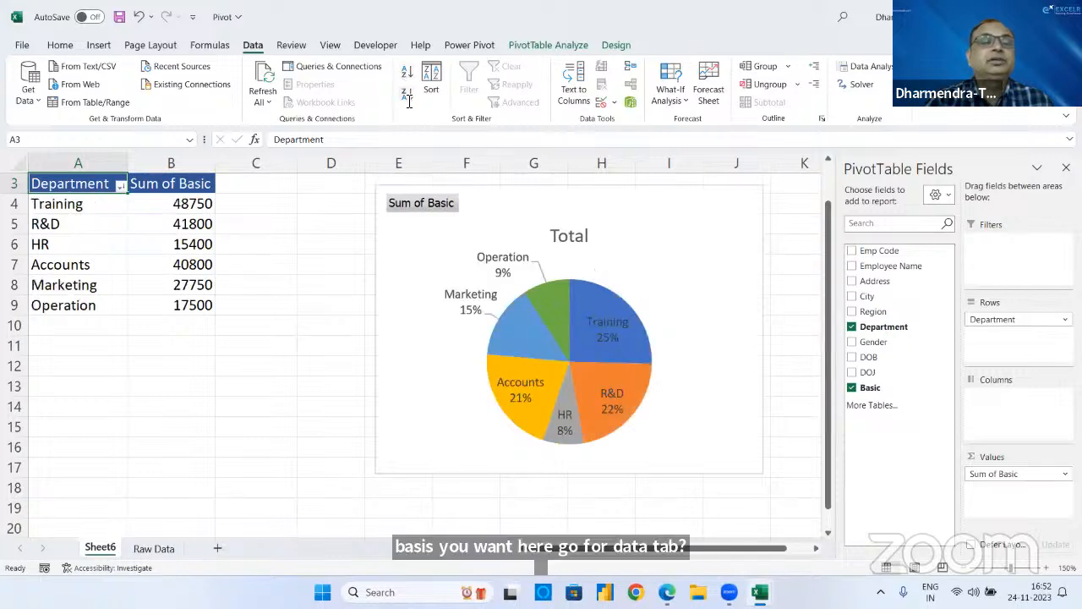
- Sort the PivotTable by Sum of Basic, first in ascending order and finally from largest to smallest
{"action": "left_click", "coordinate": [194, 206]}
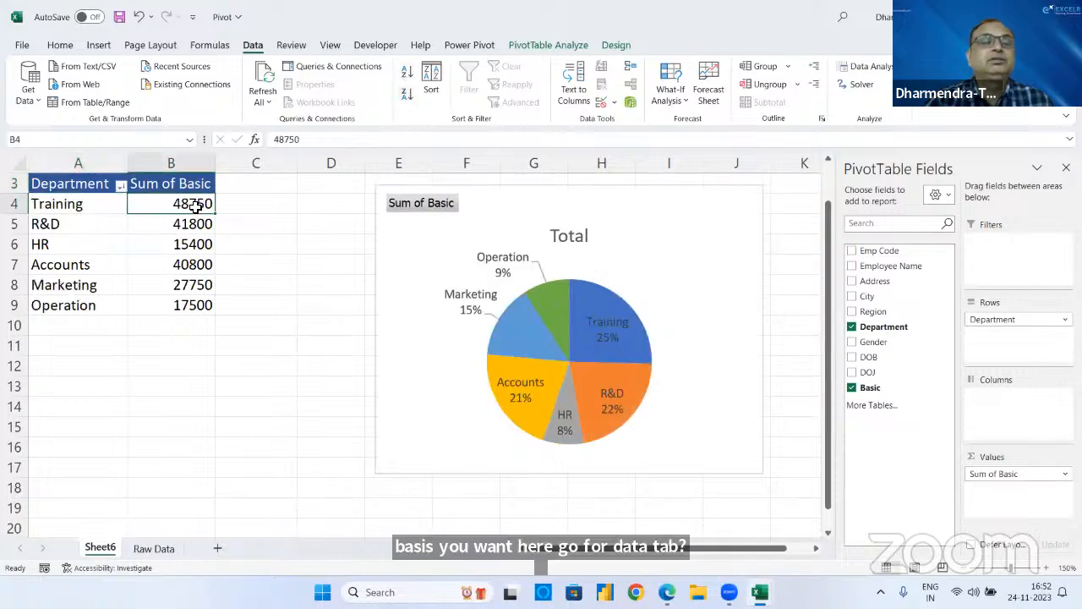
{"action": "left_click", "coordinate": [407, 72]}
{"action": "left_click", "coordinate": [406, 94]}
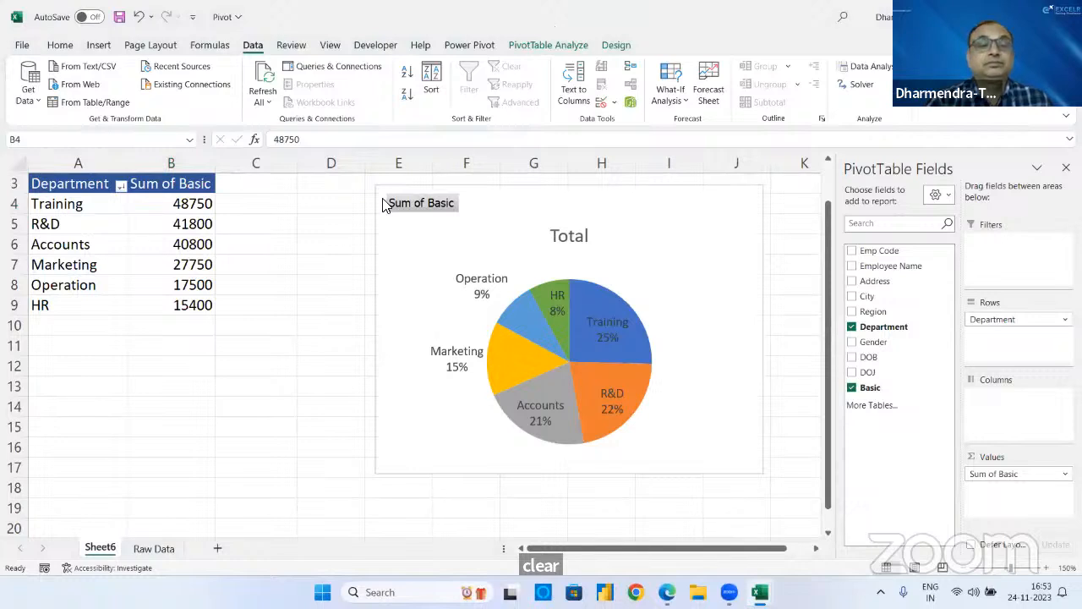
{"action": "left_click", "coordinate": [190, 212]}
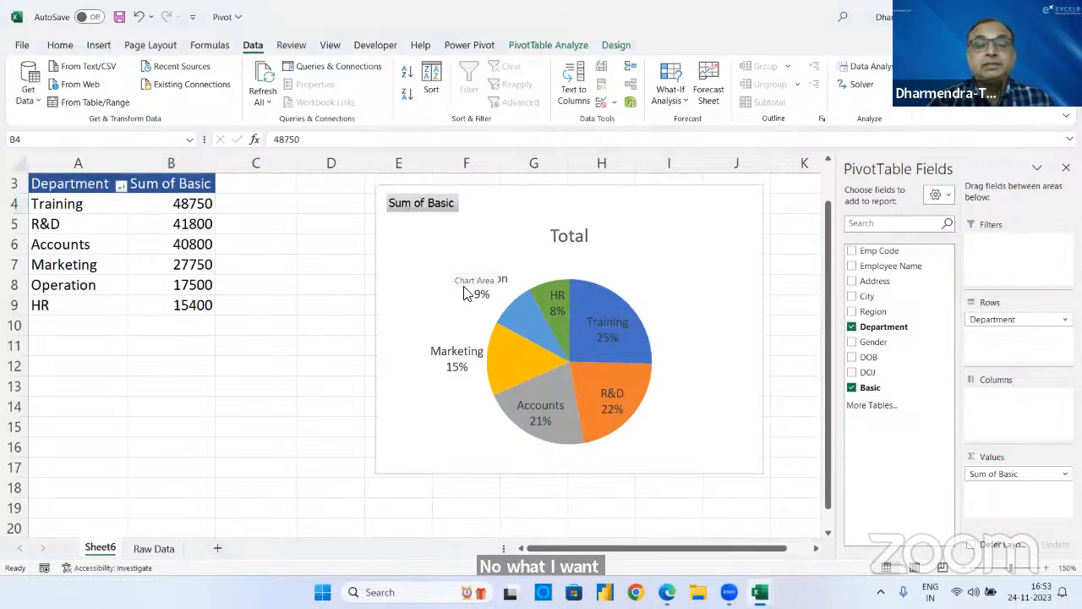
{"action": "mouse_move", "coordinate": [639, 328]}
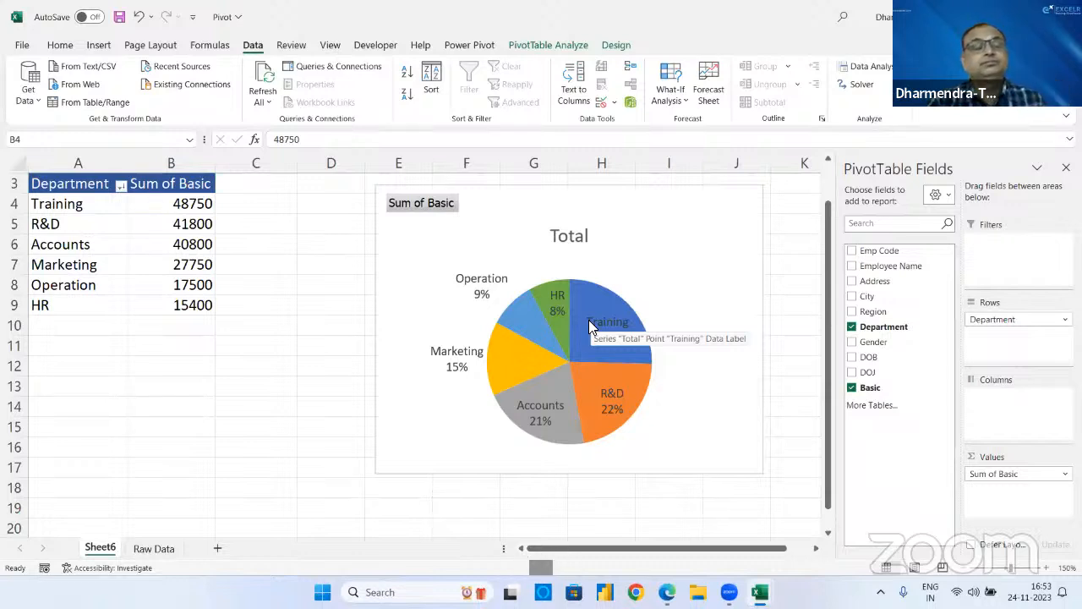
- Begin a calculated item in the PivotTable's Department field and name it Admin
{"action": "left_click", "coordinate": [44, 285]}
{"action": "key", "text": "ctrl+Up"}
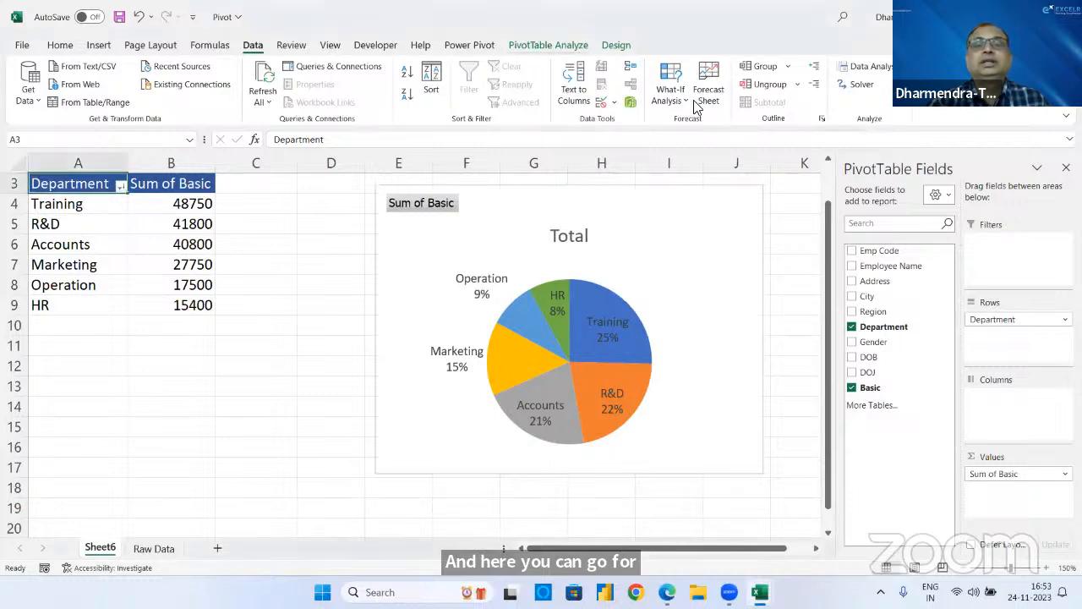
{"action": "left_click", "coordinate": [580, 46]}
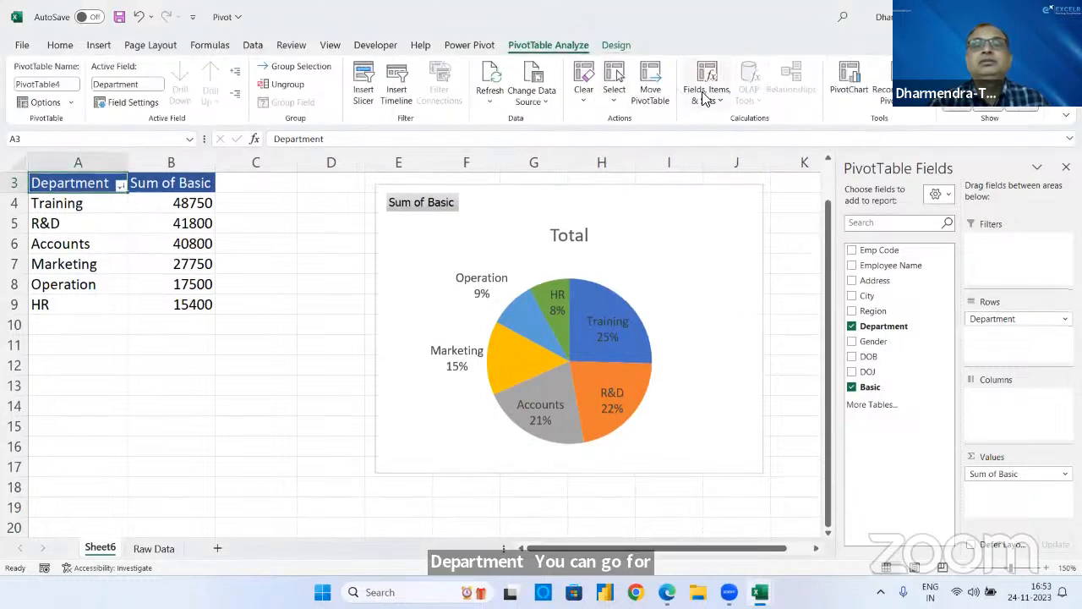
{"action": "left_click", "coordinate": [704, 94]}
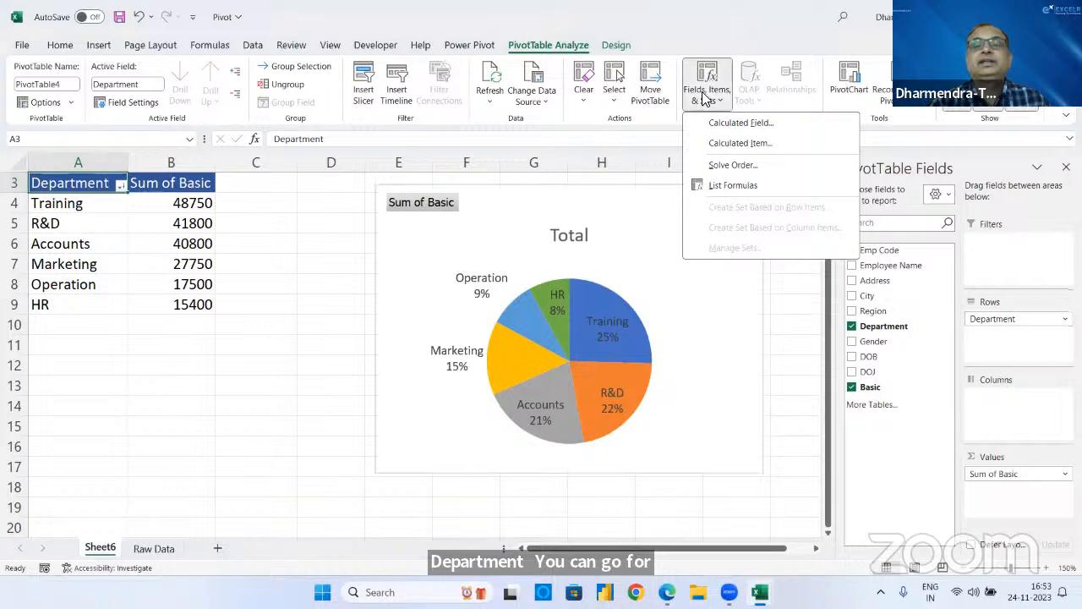
{"action": "left_click", "coordinate": [722, 145]}
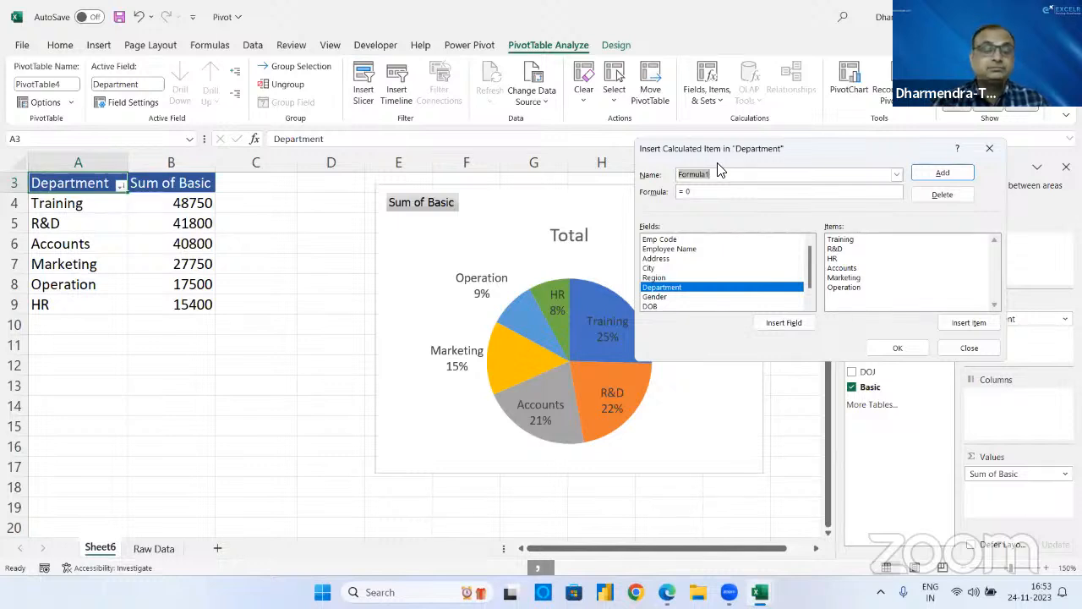
{"action": "type", "text": "Ad"}
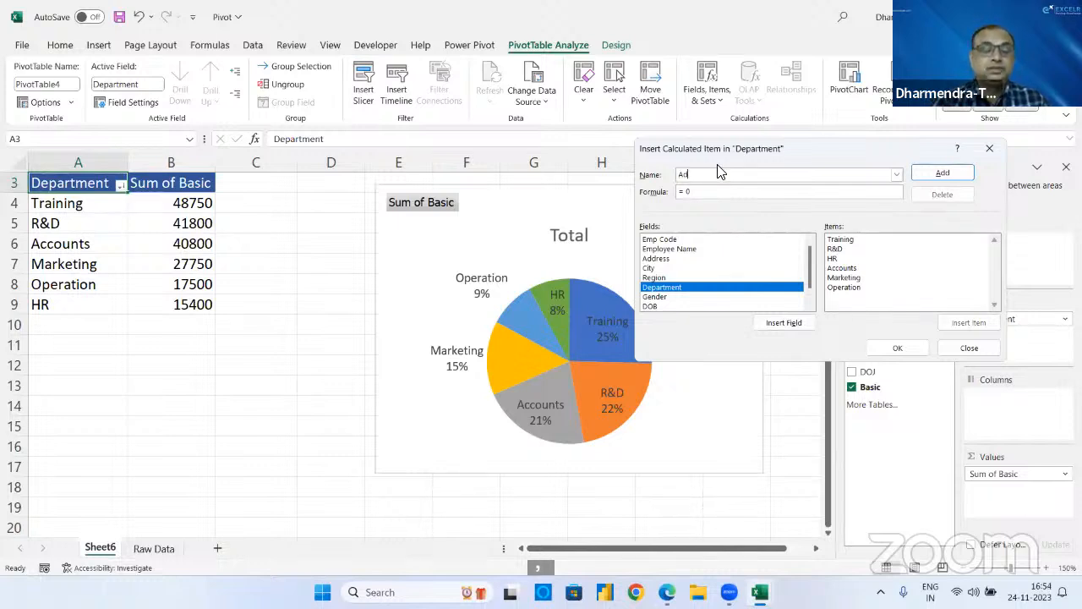
{"action": "type", "text": "min"}
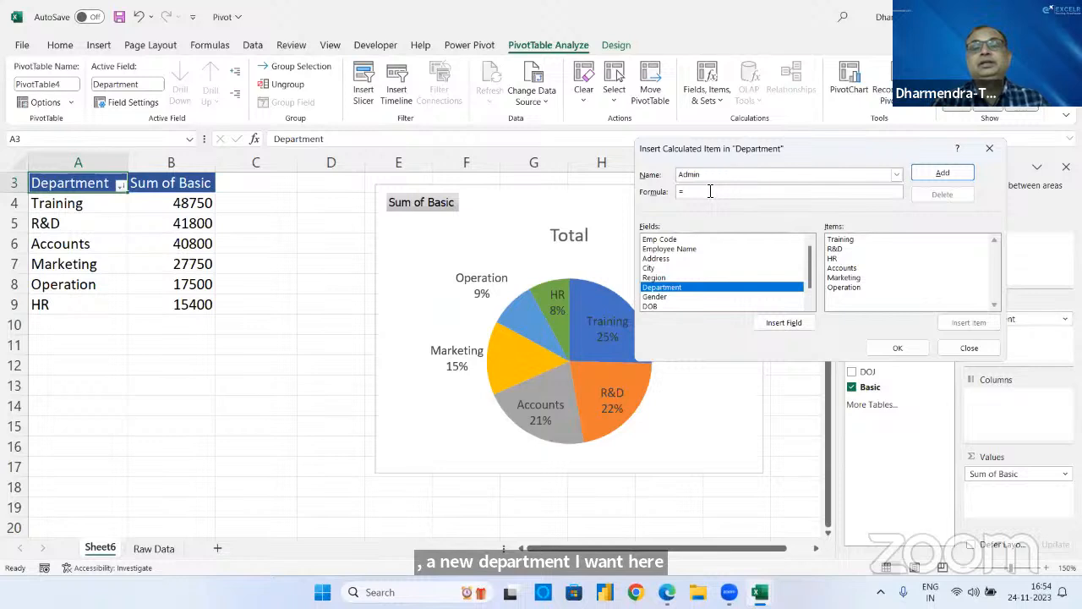
- Define the Admin item's formula as Accounts + Operation and add it to the PivotTable
{"action": "double_click", "coordinate": [843, 268]}
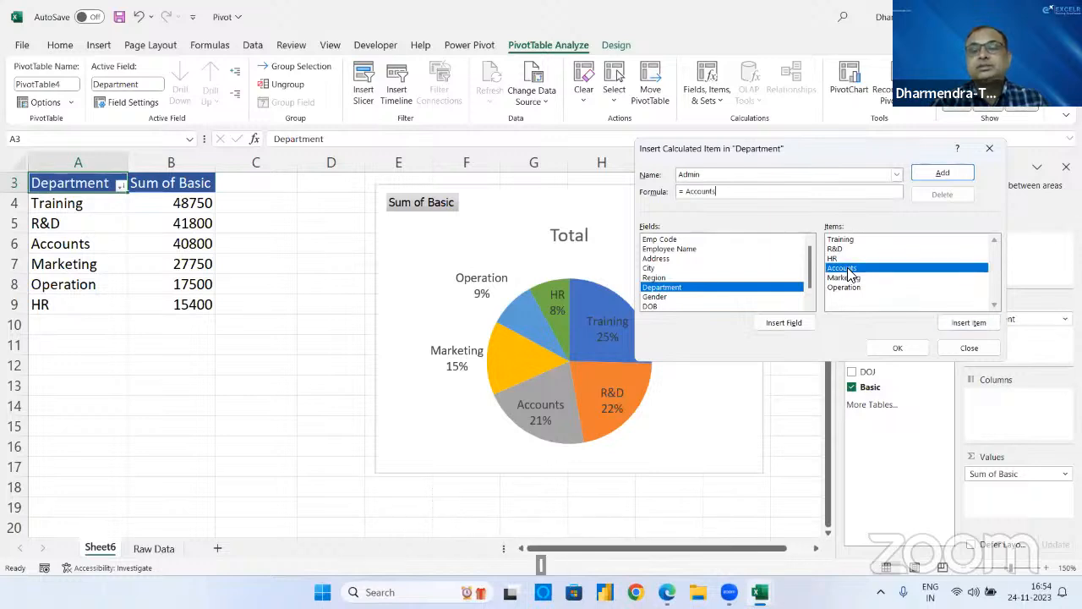
{"action": "type", "text": "+"}
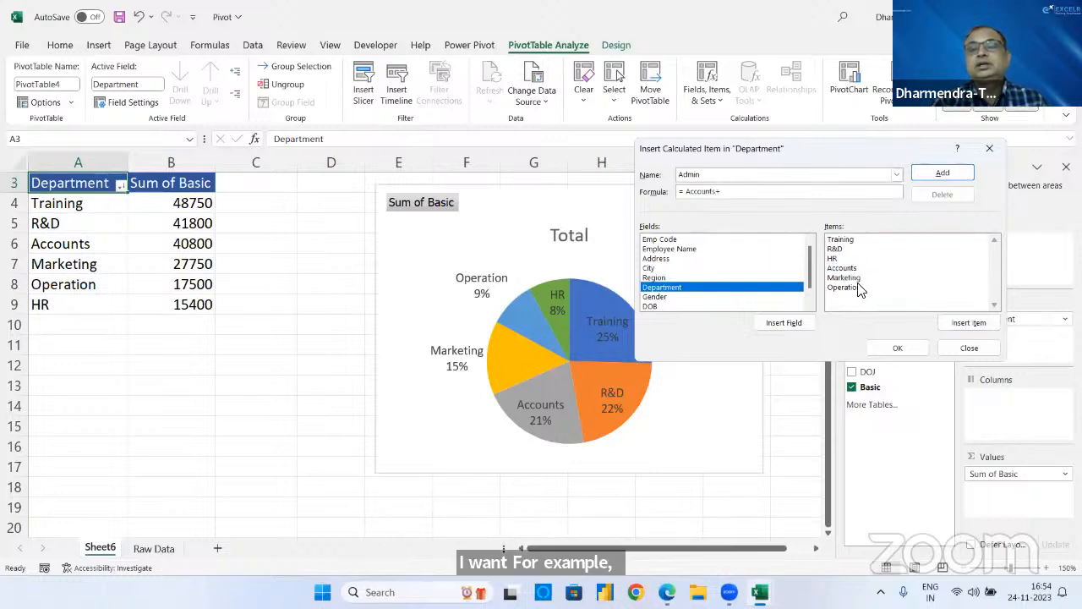
{"action": "double_click", "coordinate": [852, 288]}
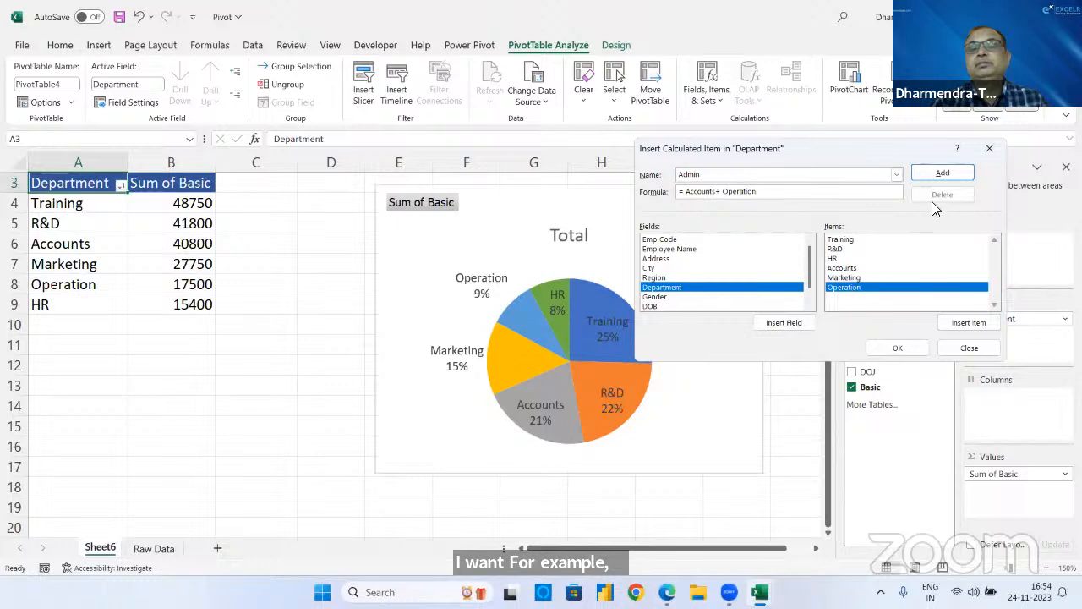
{"action": "left_click", "coordinate": [941, 173]}
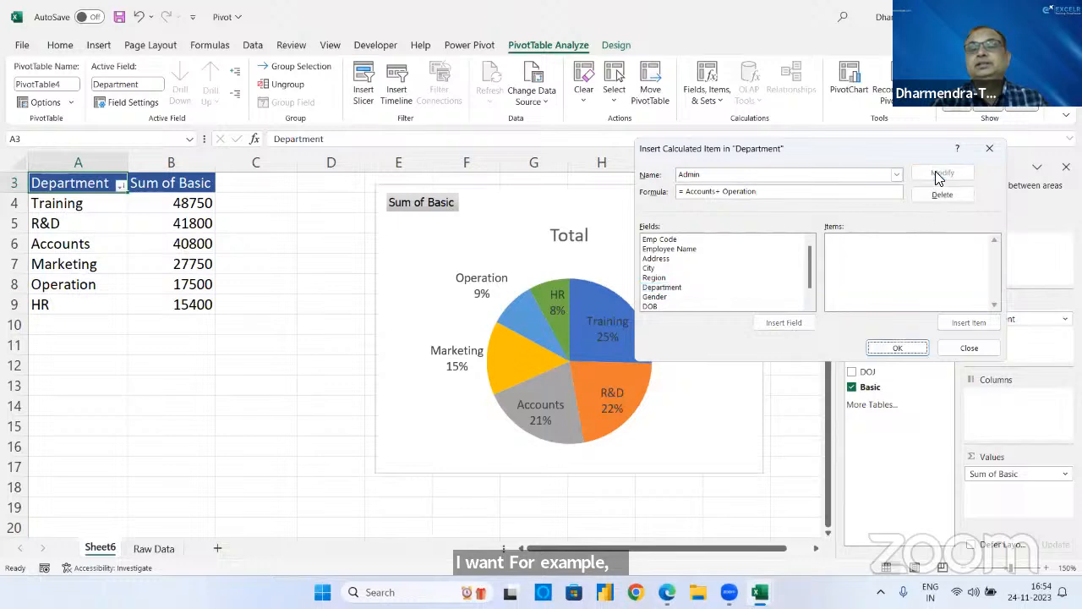
{"action": "left_click", "coordinate": [895, 347]}
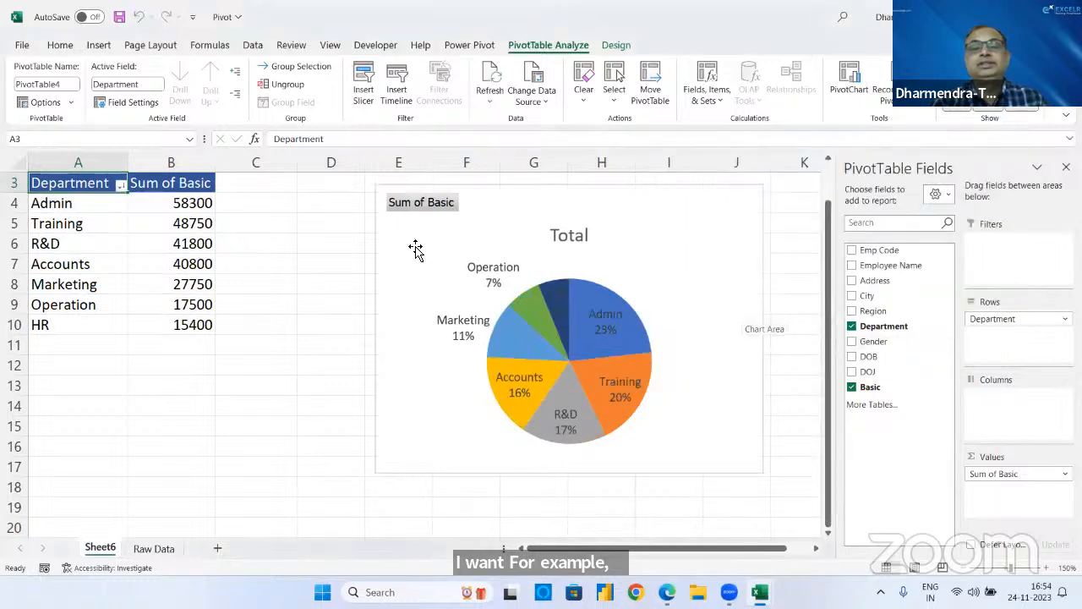
- Filter Operation and Accounts out of the Department field and check the formula behind Admin's Sum of Basic
{"action": "left_click", "coordinate": [121, 184]}
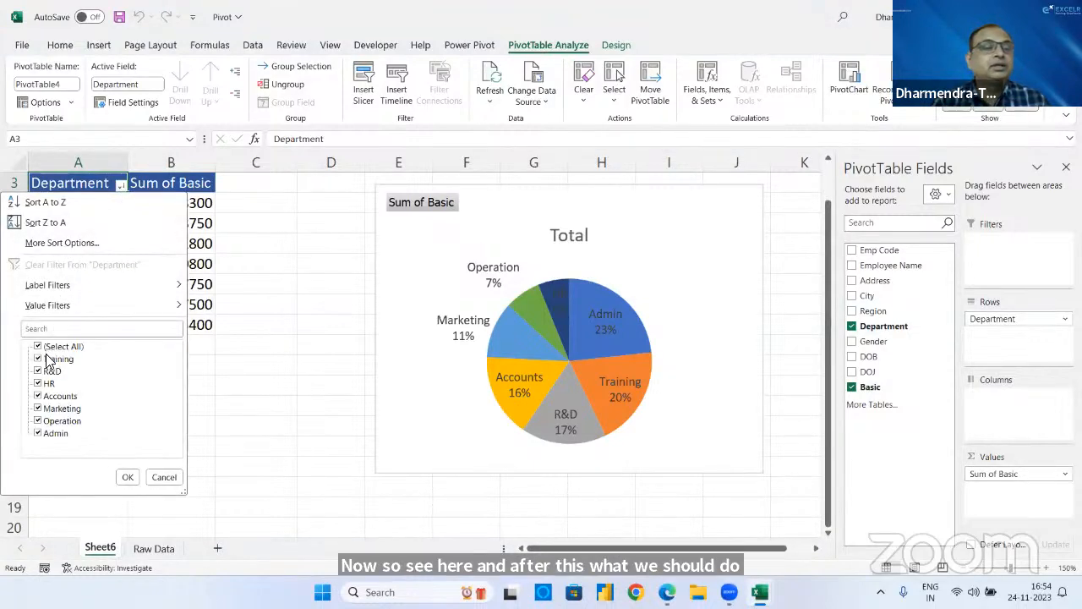
{"action": "left_click", "coordinate": [37, 420]}
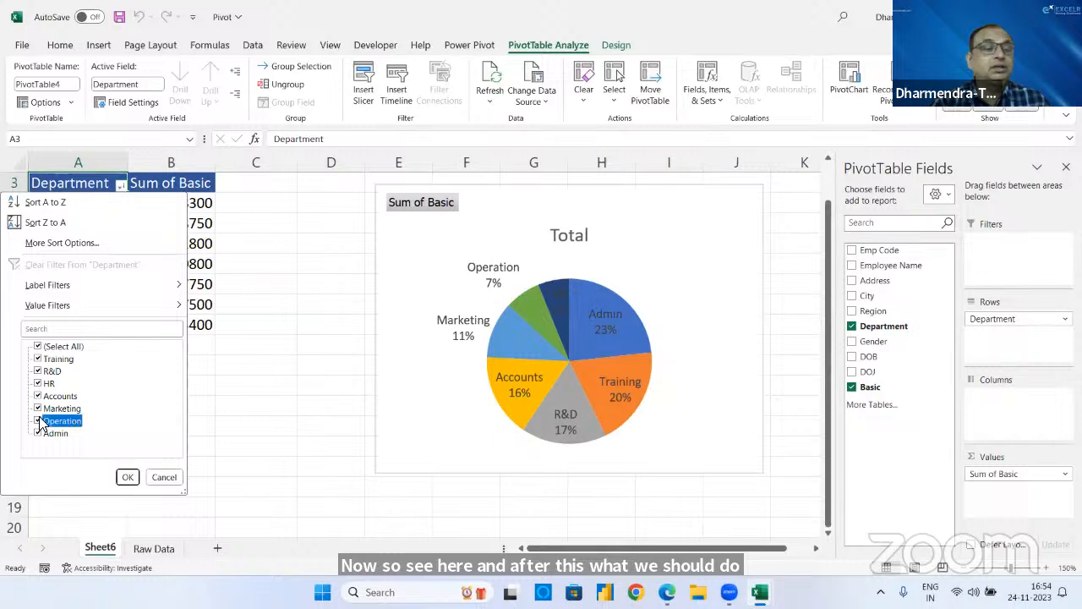
{"action": "left_click", "coordinate": [38, 396]}
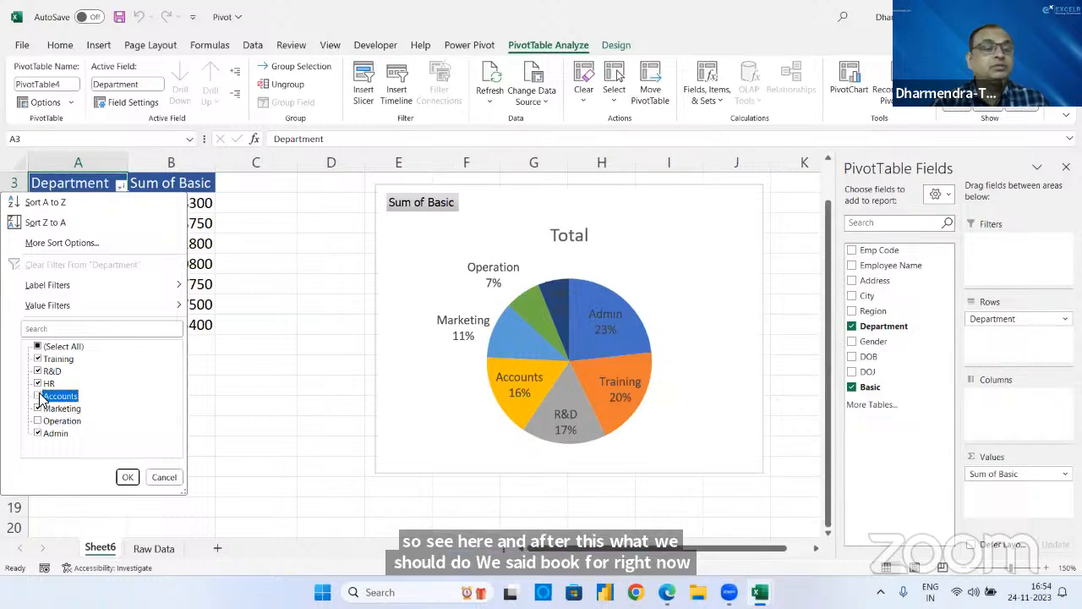
{"action": "left_click", "coordinate": [127, 478]}
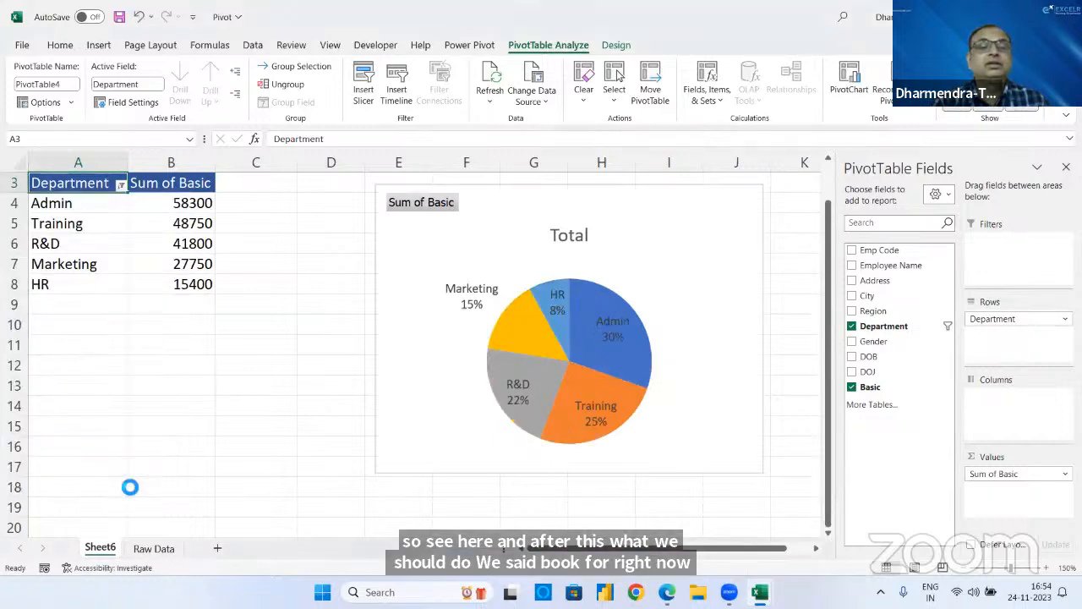
{"action": "left_click", "coordinate": [185, 211]}
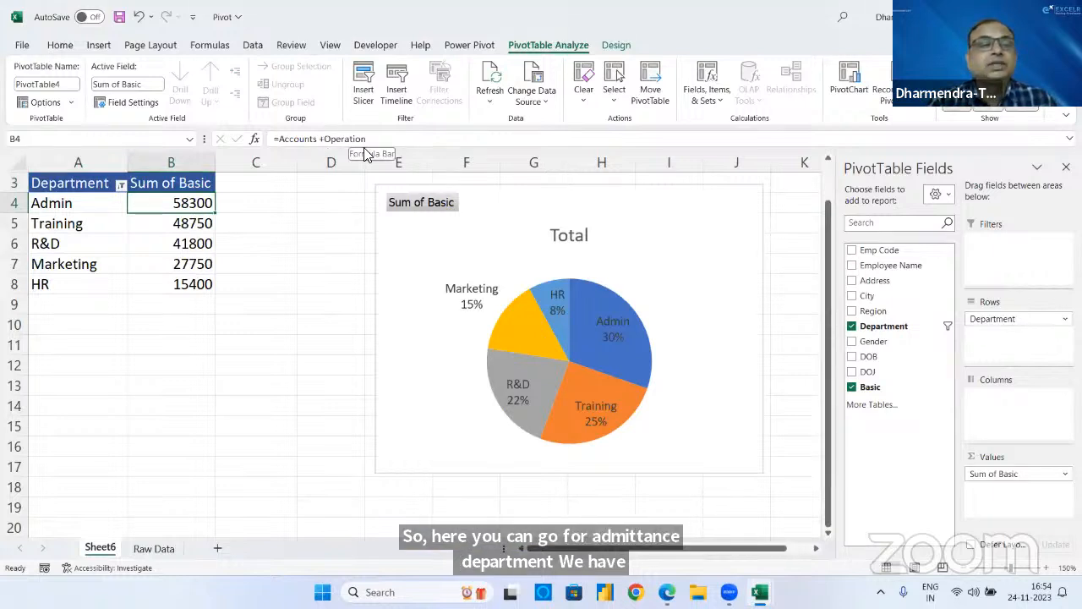
- Delete the Admin calculated item from the Department field
{"action": "left_click", "coordinate": [89, 204]}
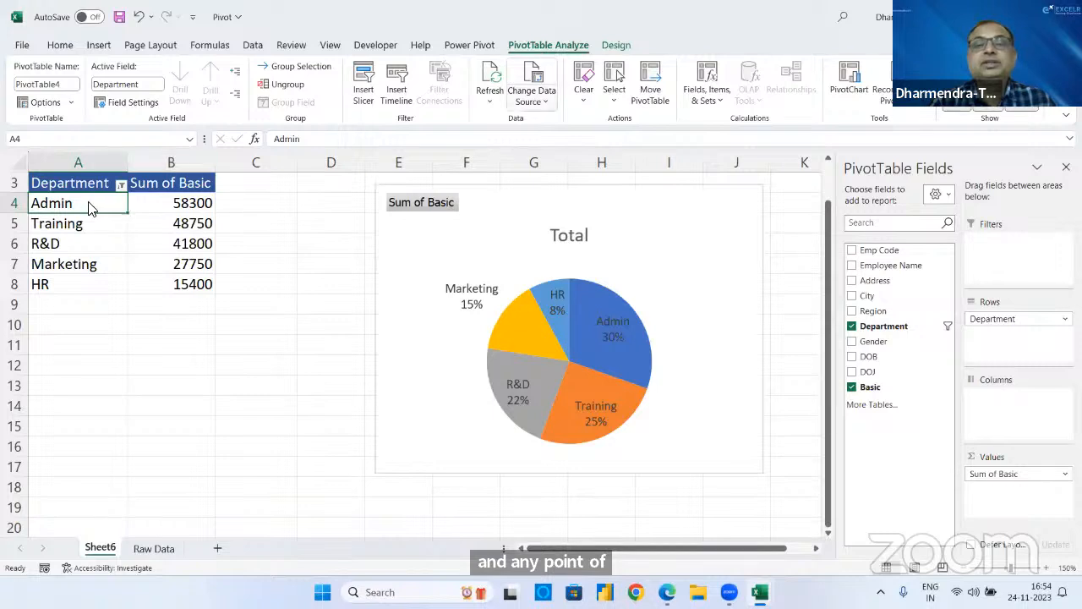
{"action": "left_click", "coordinate": [690, 94]}
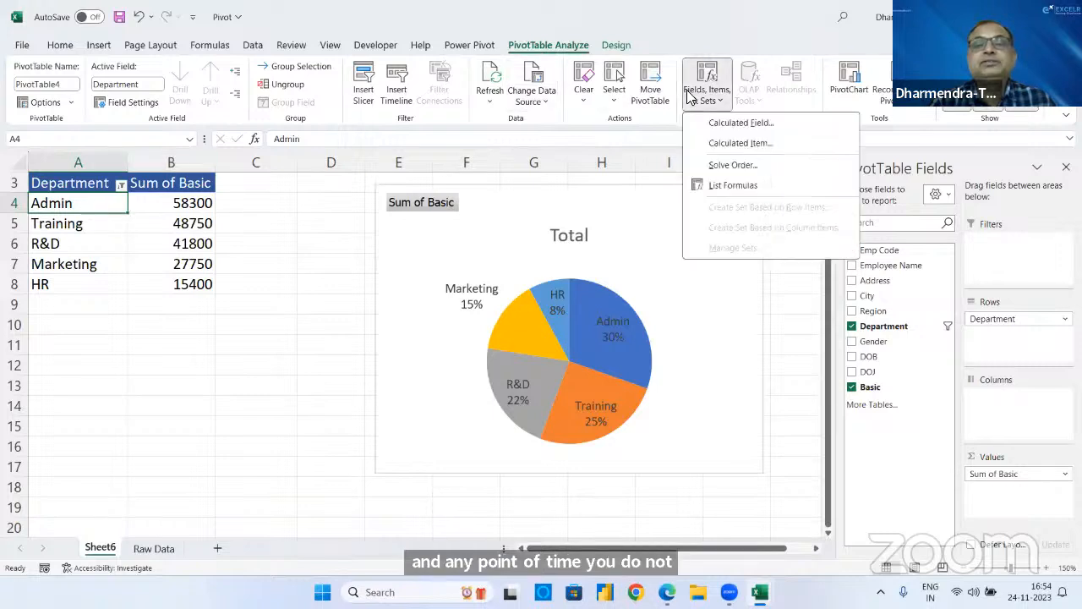
{"action": "left_click", "coordinate": [718, 143]}
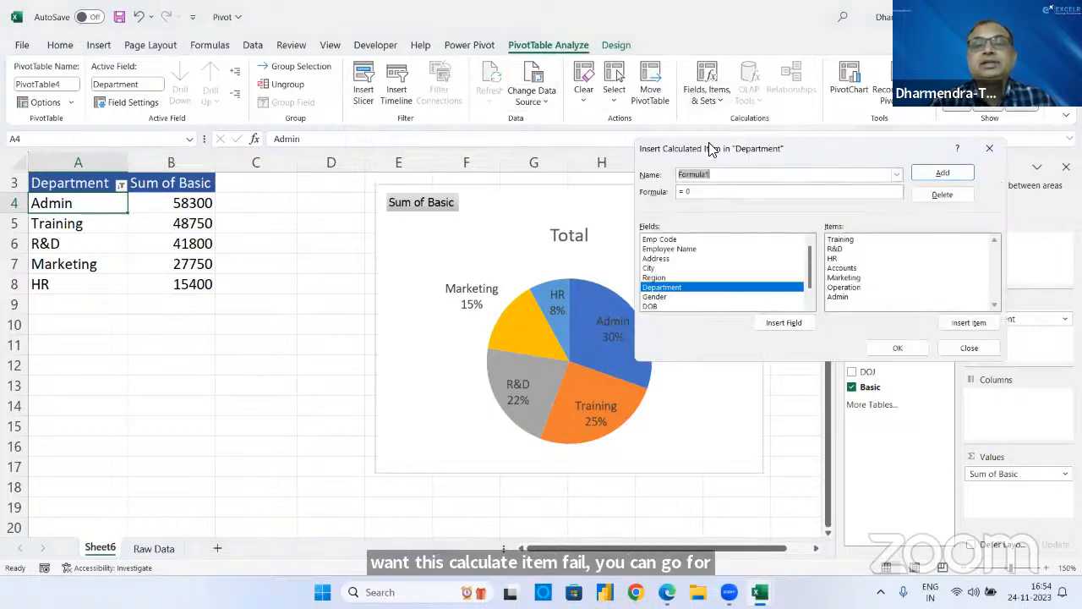
{"action": "left_click", "coordinate": [896, 175]}
{"action": "left_click", "coordinate": [697, 196]}
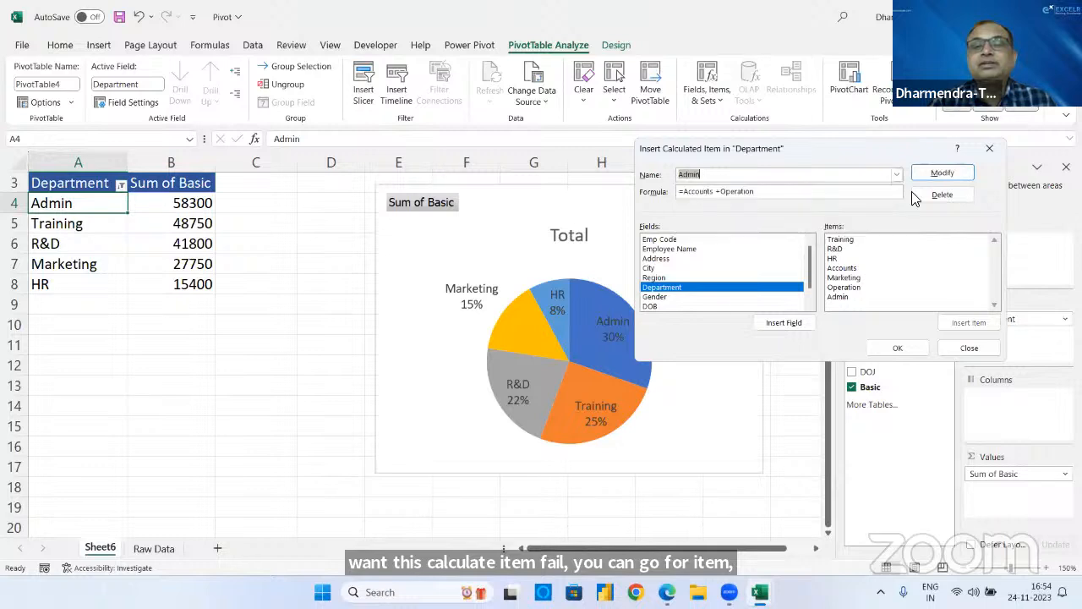
{"action": "left_click", "coordinate": [913, 194]}
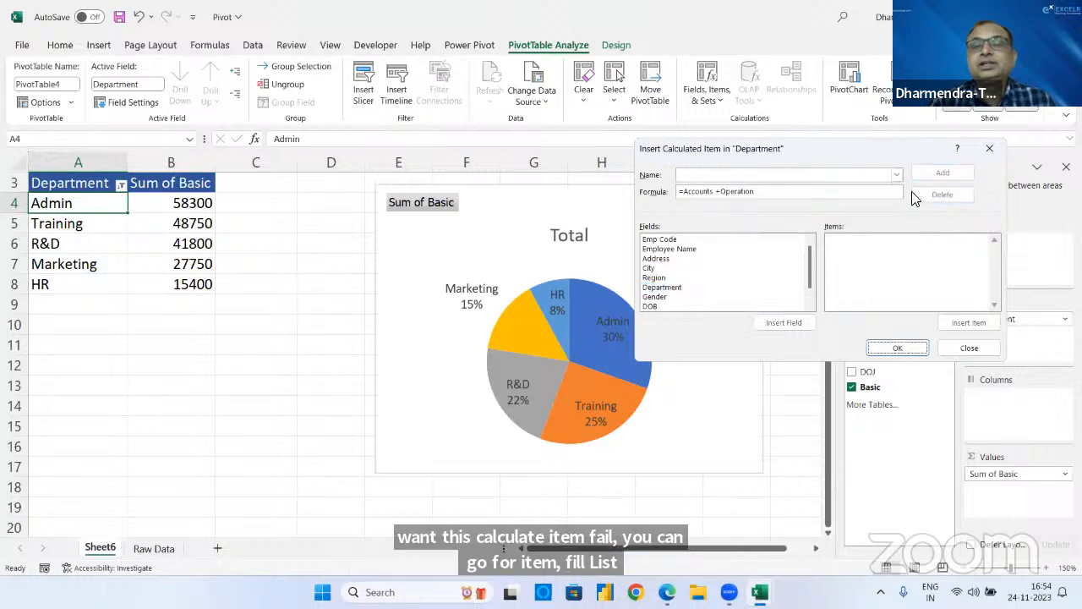
{"action": "left_click", "coordinate": [894, 349]}
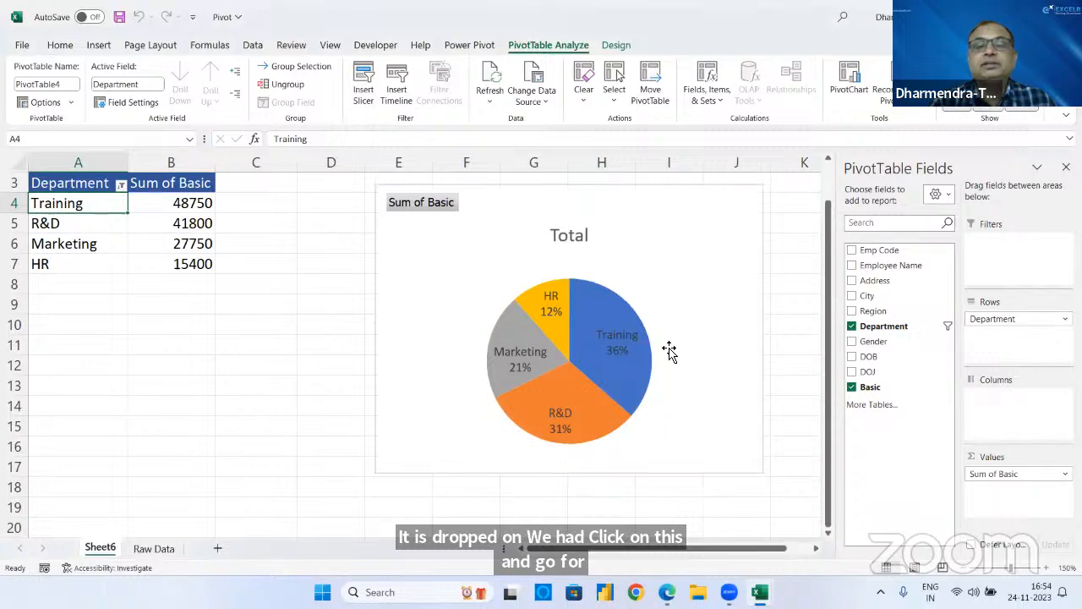
- Clear the filter from the Department field and close the PivotTable field list
{"action": "left_click", "coordinate": [120, 184]}
{"action": "left_click", "coordinate": [55, 267]}
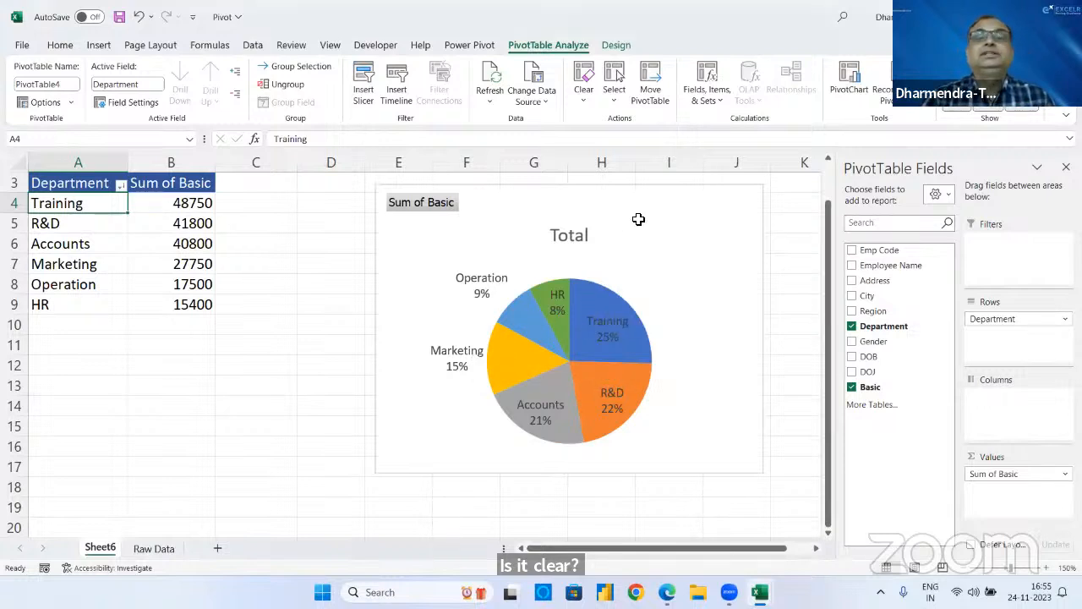
{"action": "left_click", "coordinate": [1066, 167]}
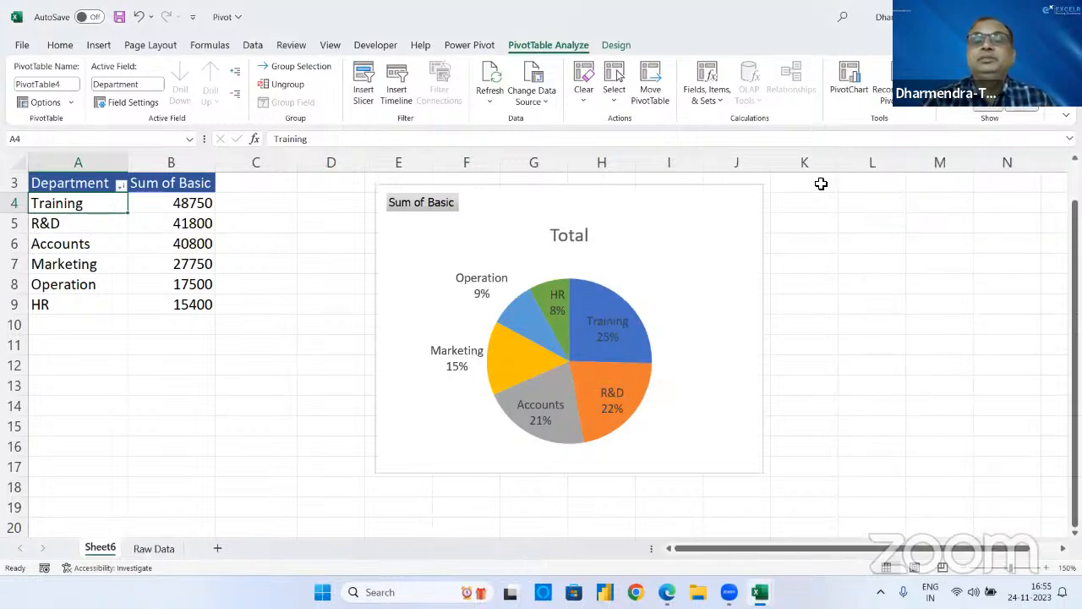
{"action": "left_click", "coordinate": [156, 209]}
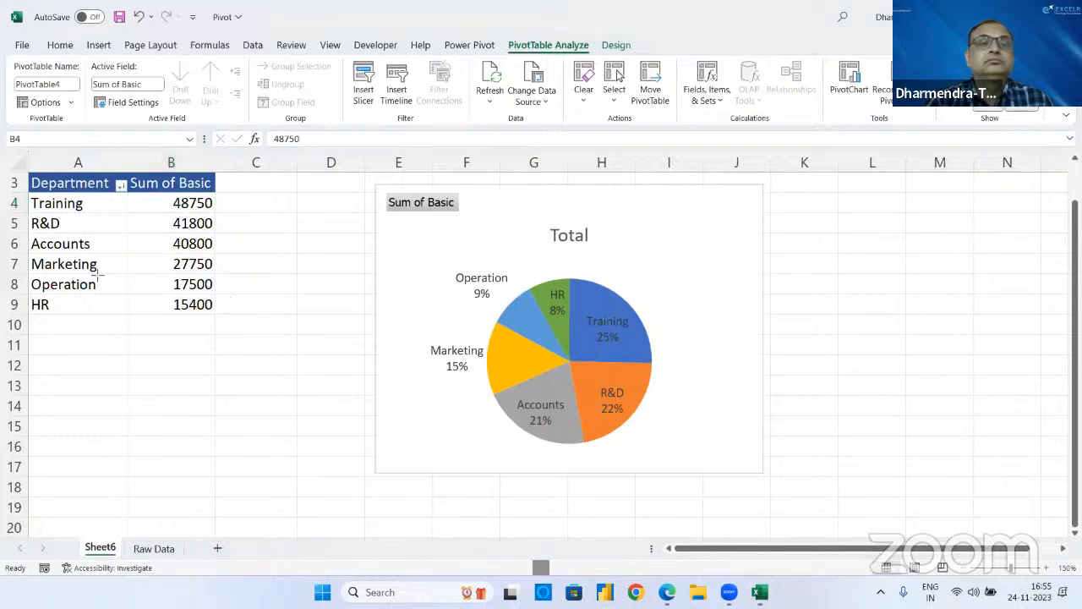
{"action": "left_click_drag", "start_coordinate": [341, 57], "coordinate": [475, 137]}
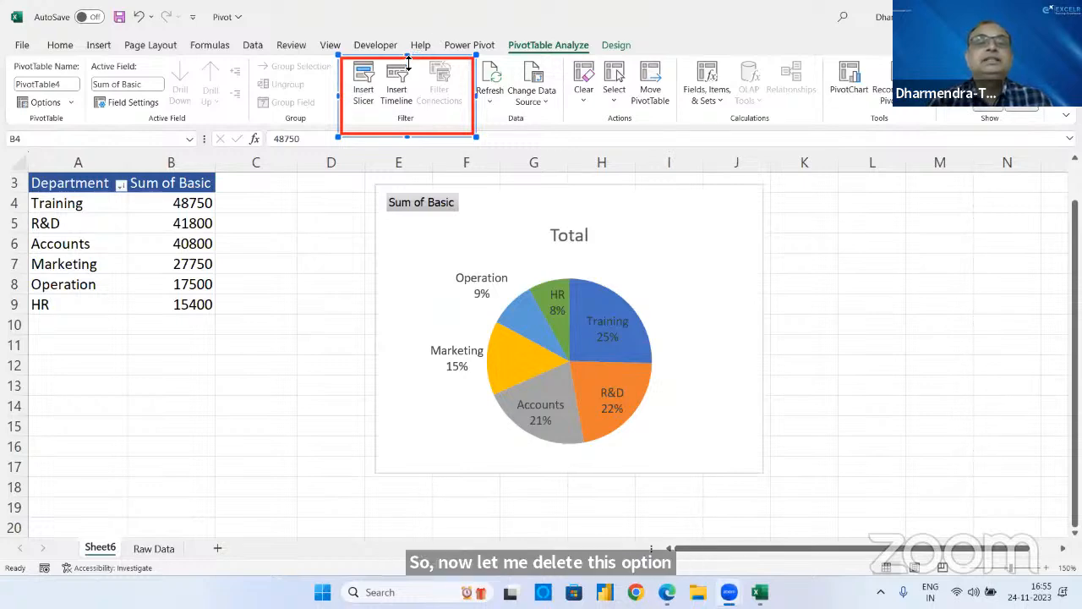
{"action": "key", "text": "Delete"}
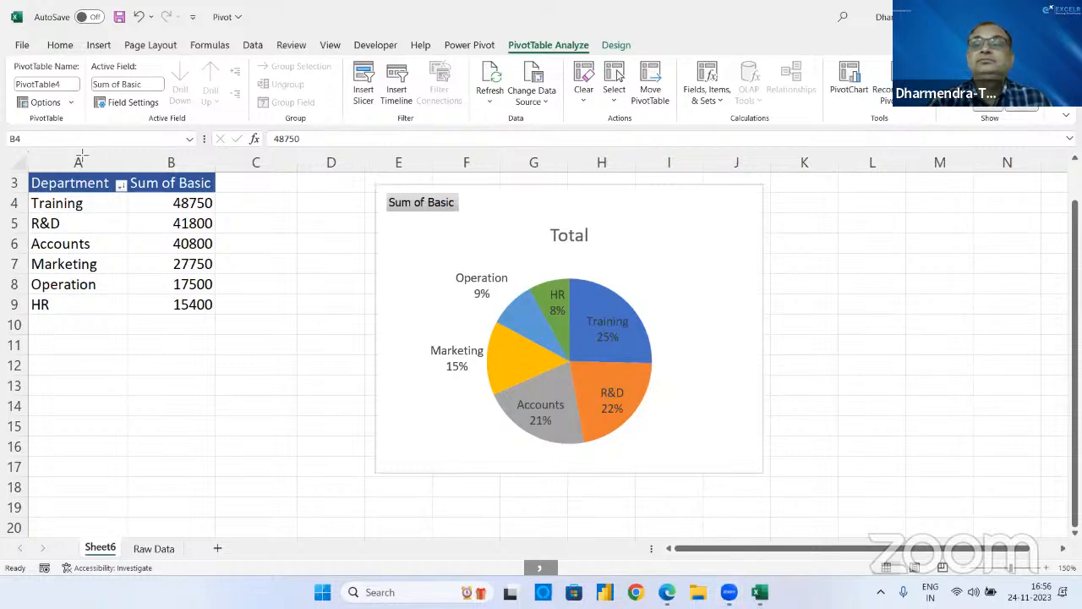
{"action": "left_click", "coordinate": [302, 285]}
{"action": "left_click", "coordinate": [146, 207]}
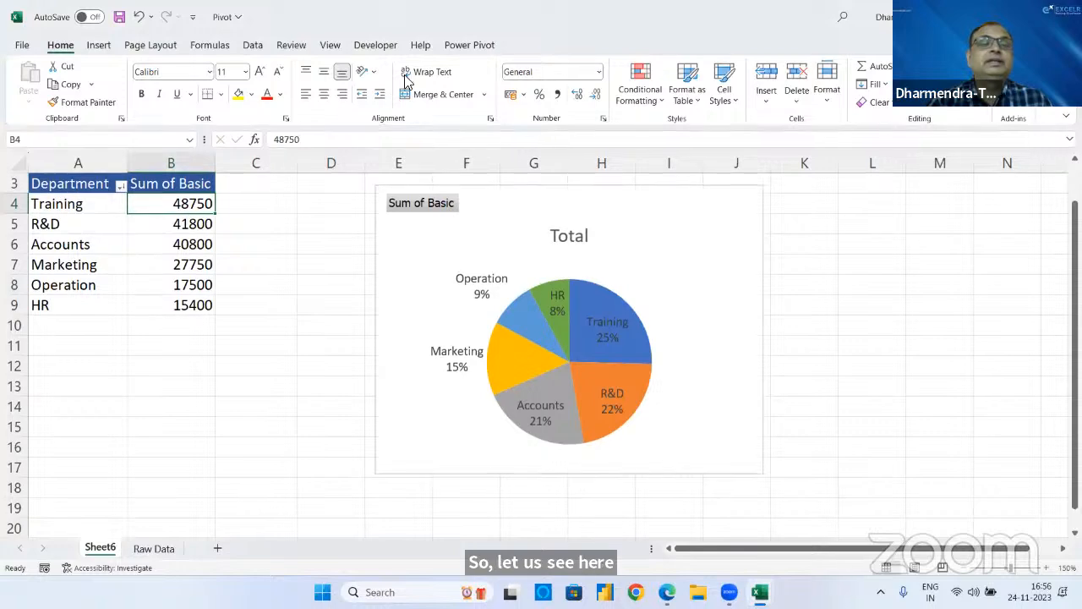
- Insert Gender and Region slicers for the PivotTable
{"action": "left_click", "coordinate": [364, 91]}
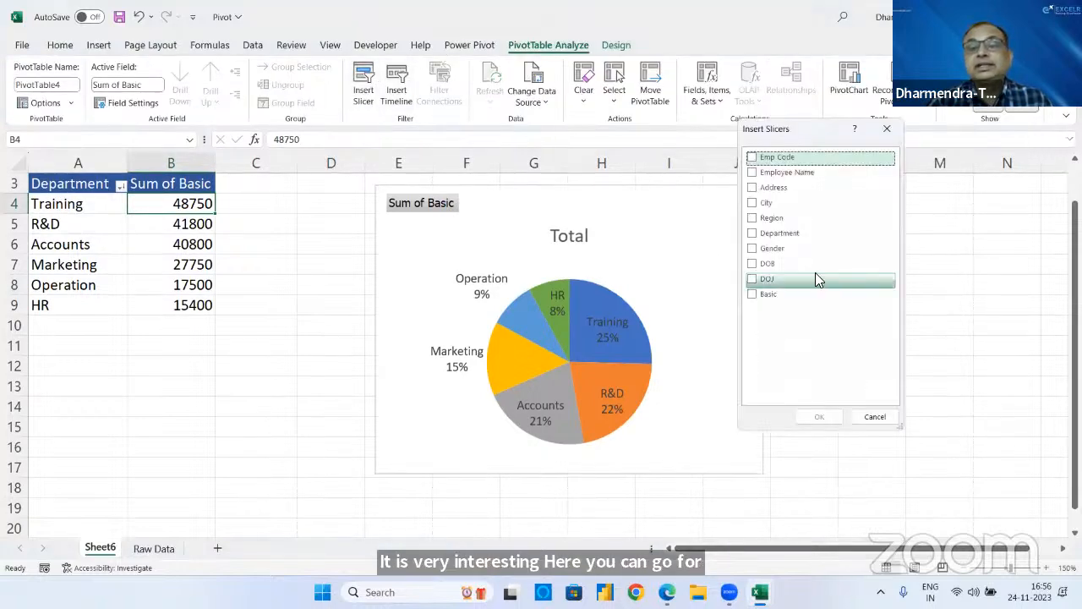
{"action": "left_click", "coordinate": [752, 248]}
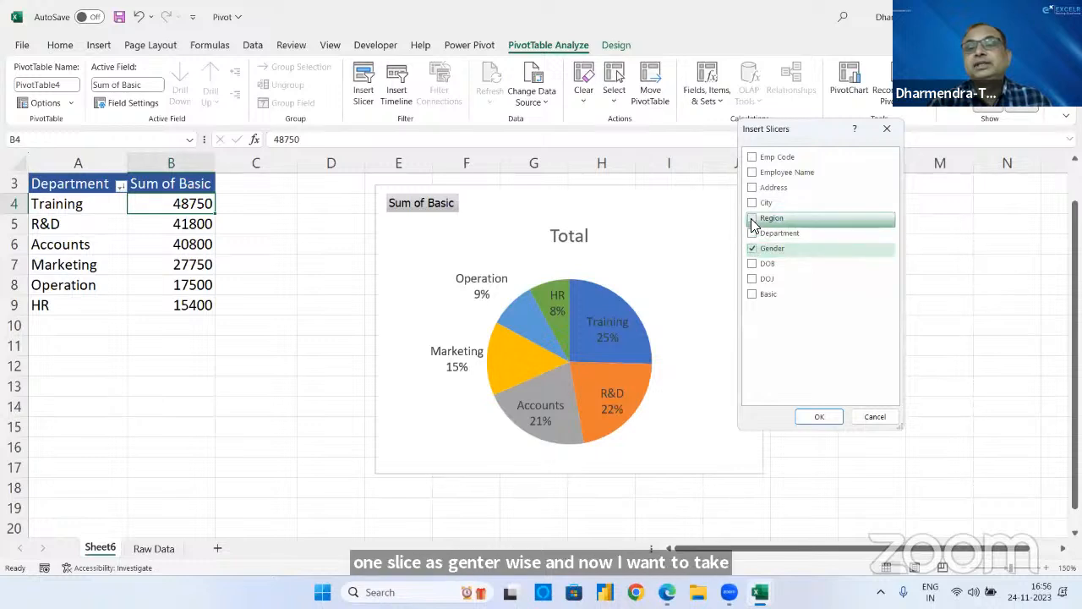
{"action": "left_click", "coordinate": [753, 221]}
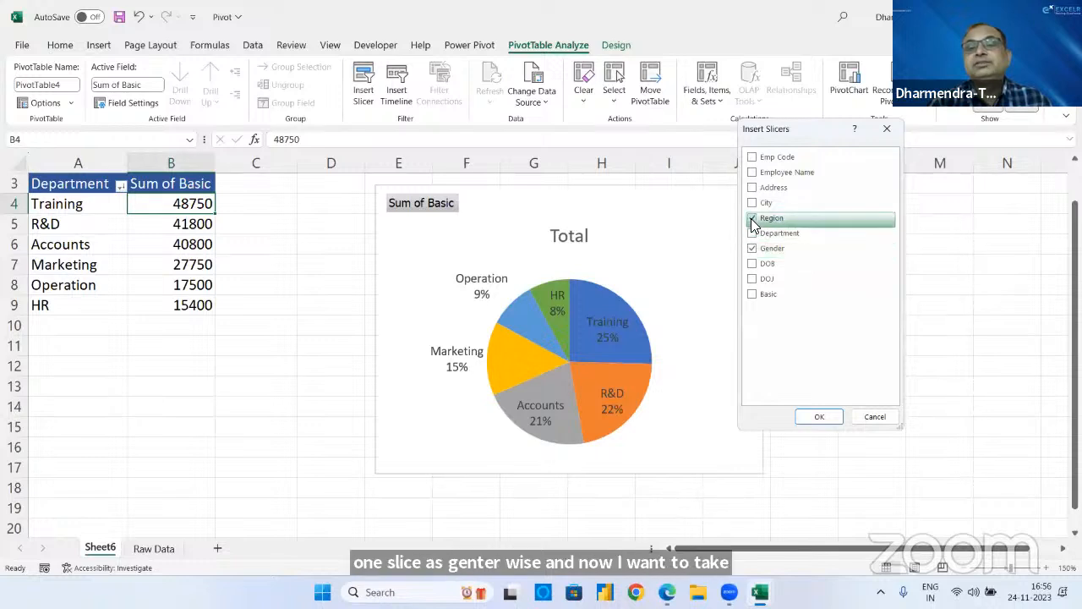
{"action": "left_click", "coordinate": [820, 417]}
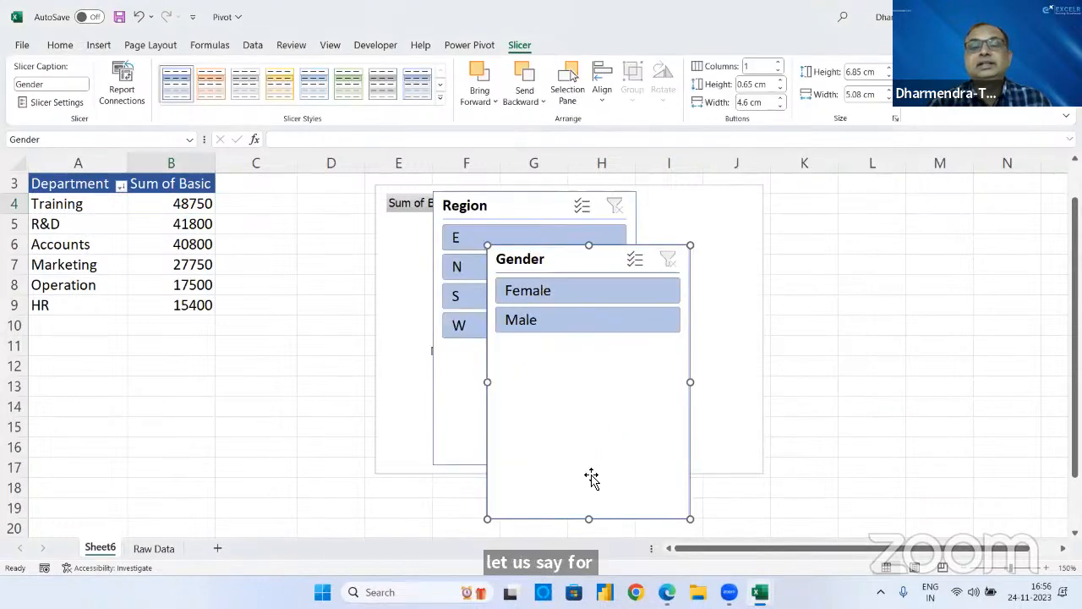
- Shorten the Gender slicer to about 2.3 cm and the Region slicer to about 3.9 cm, stacking them beside the pie chart with Gender on top
{"action": "left_click_drag", "start_coordinate": [588, 518], "coordinate": [587, 339]}
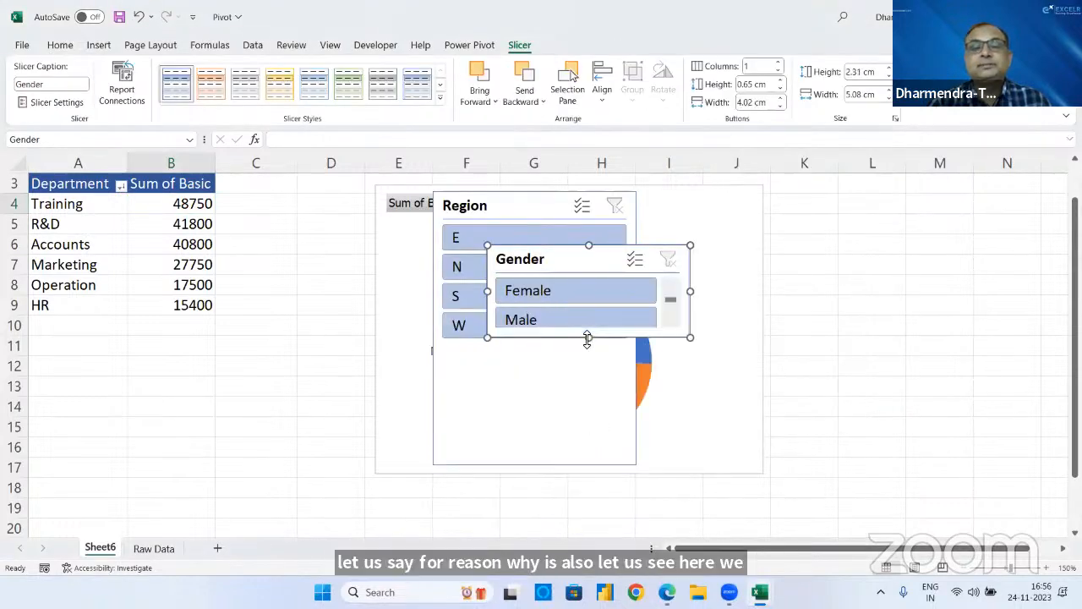
{"action": "left_click_drag", "start_coordinate": [582, 261], "coordinate": [894, 190]}
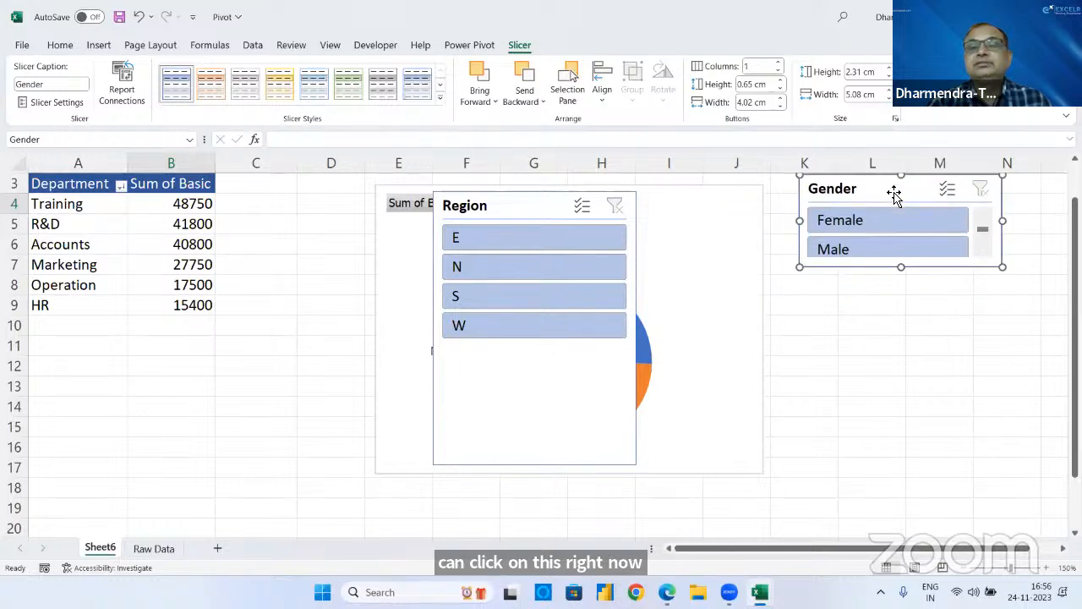
{"action": "left_click", "coordinate": [513, 211]}
{"action": "left_click_drag", "start_coordinate": [514, 212], "coordinate": [879, 289]}
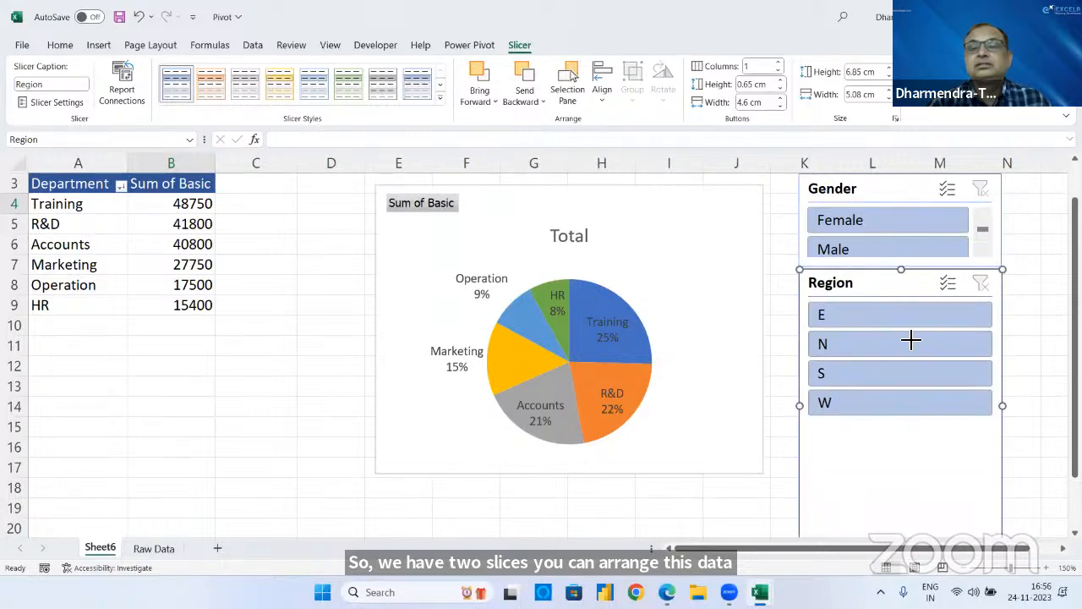
{"action": "mouse_move", "coordinate": [901, 268]}
{"action": "left_mouse_down"}
{"action": "mouse_move", "coordinate": [896, 336]}
{"action": "mouse_move", "coordinate": [896, 280]}
{"action": "left_mouse_up"}
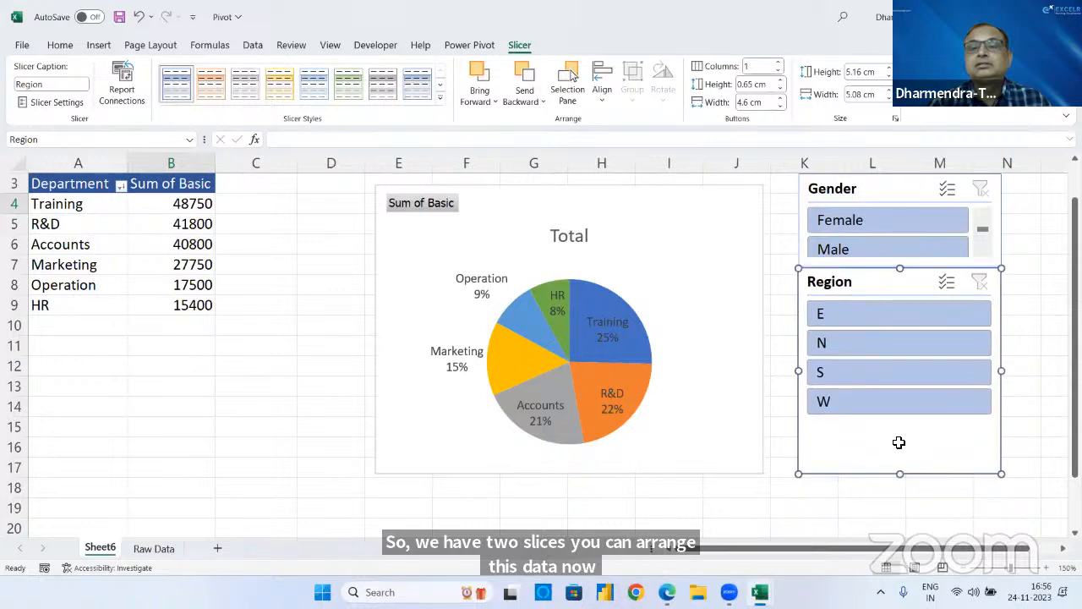
{"action": "left_click_drag", "start_coordinate": [899, 474], "coordinate": [901, 425]}
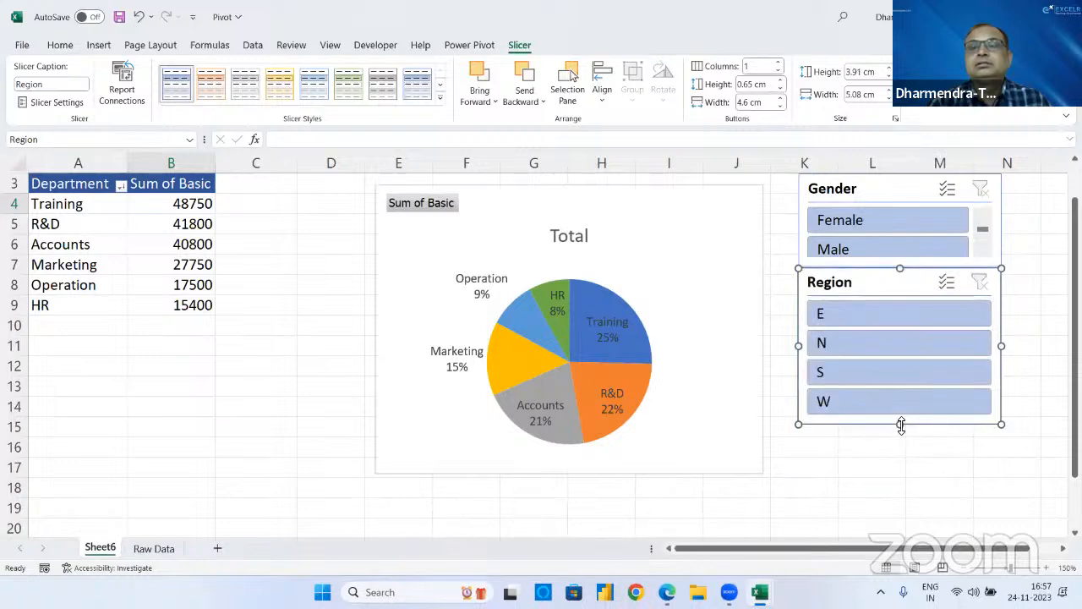
{"action": "left_click", "coordinate": [842, 480]}
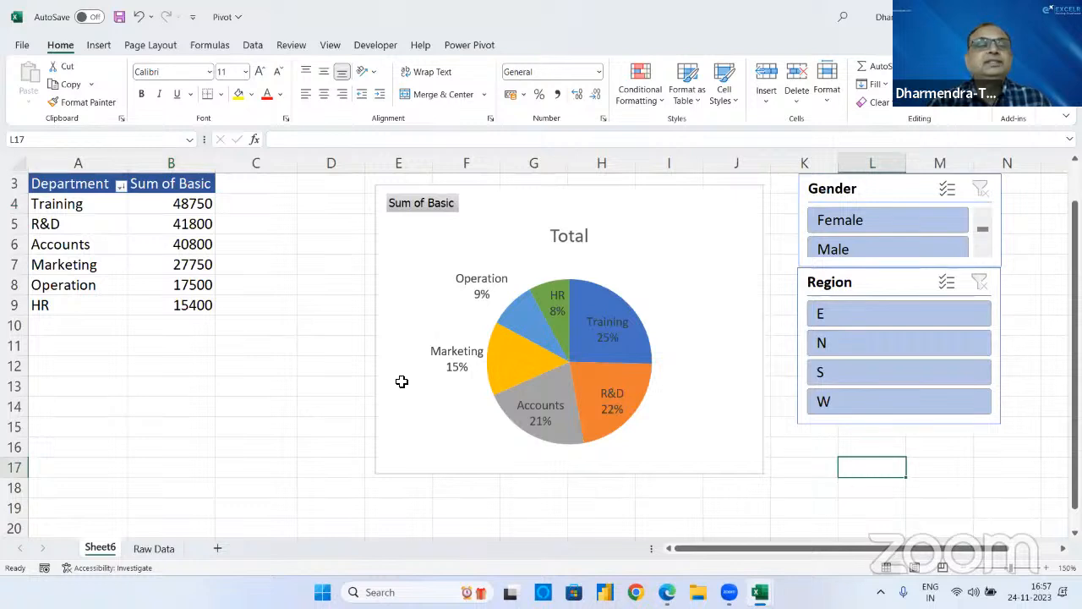
- Filter the PivotTable to region E with the slicers, view Female and Male in turn, and clear both slicer filters
{"action": "mouse_move", "coordinate": [134, 300]}
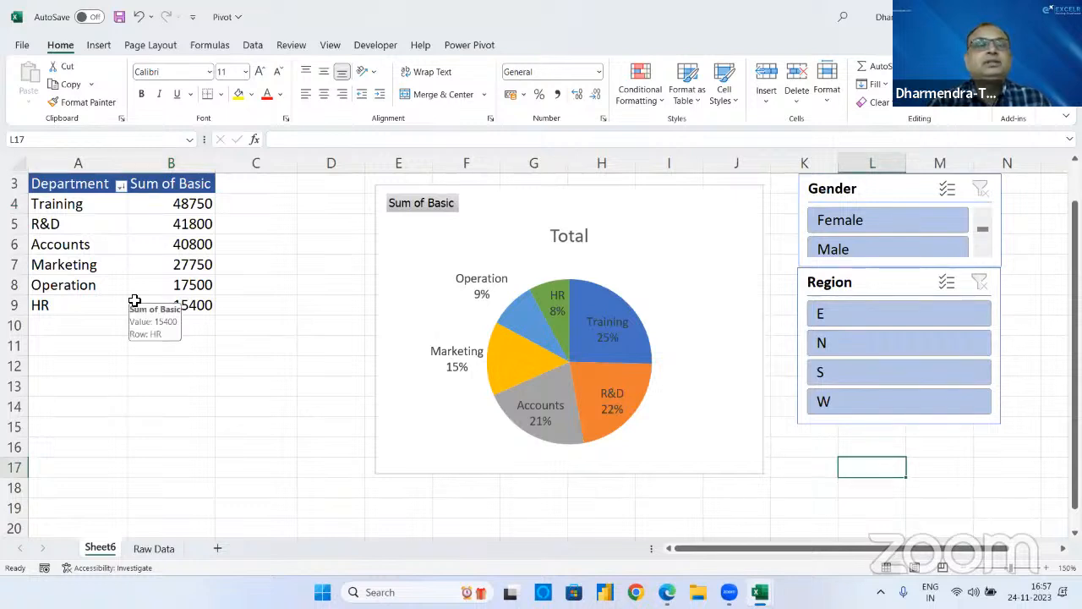
{"action": "left_click", "coordinate": [818, 315]}
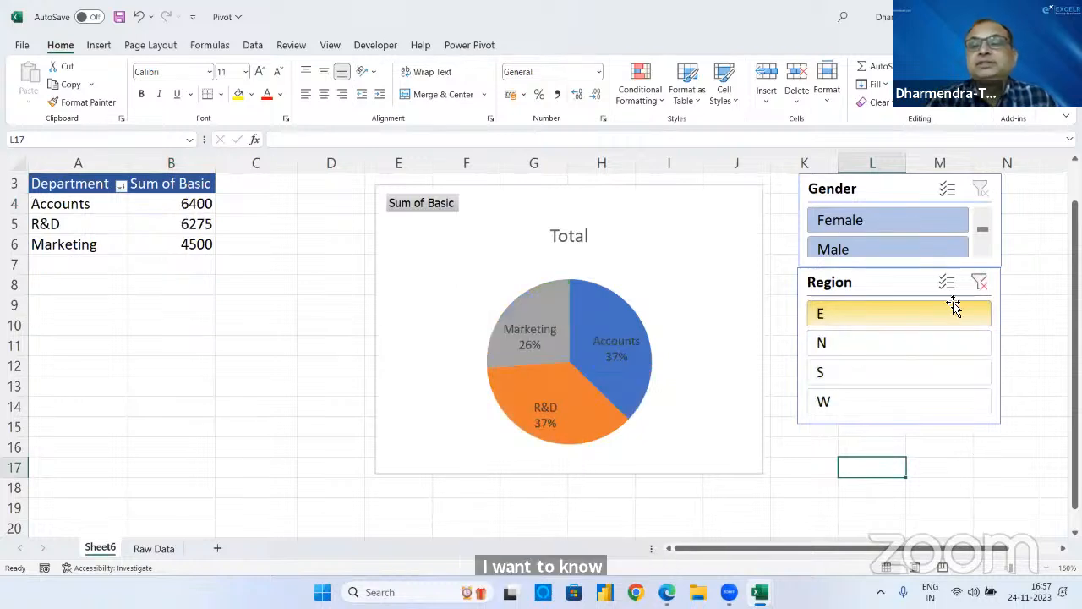
{"action": "left_click", "coordinate": [981, 289]}
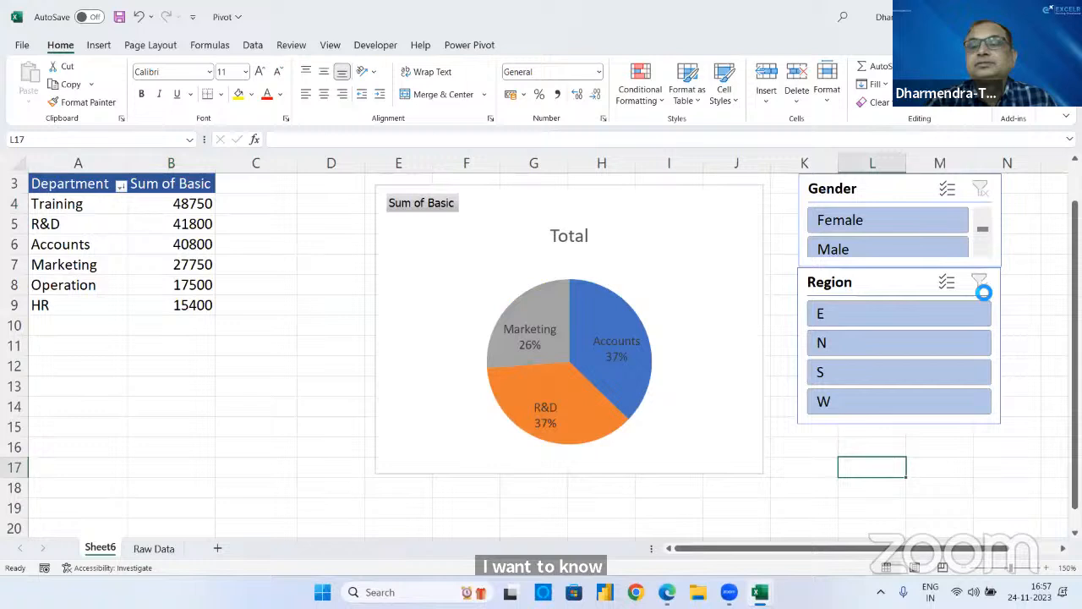
{"action": "left_click", "coordinate": [910, 313]}
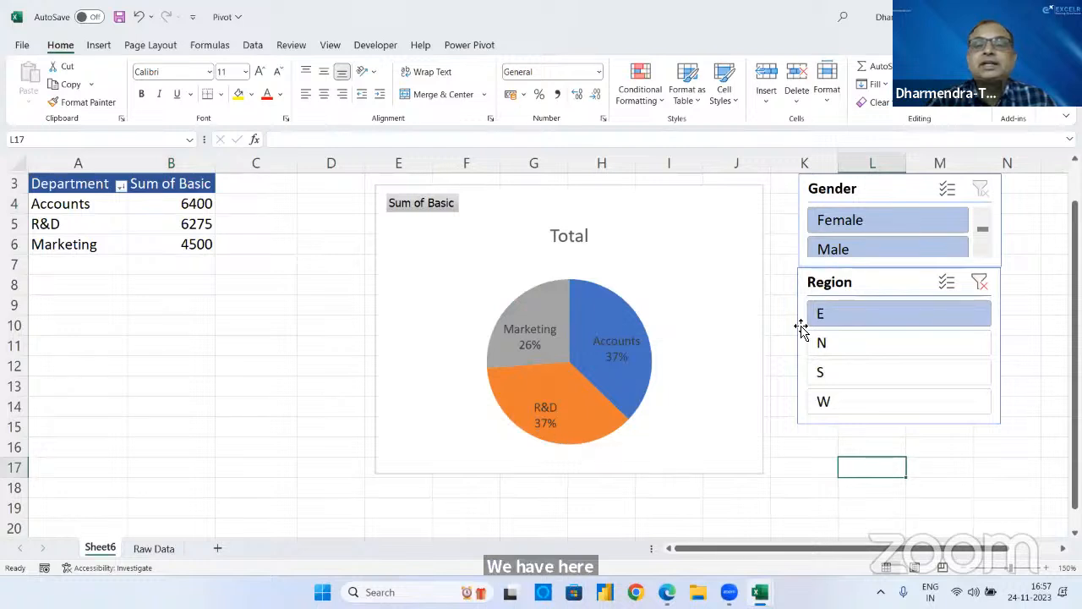
{"action": "left_click", "coordinate": [862, 221]}
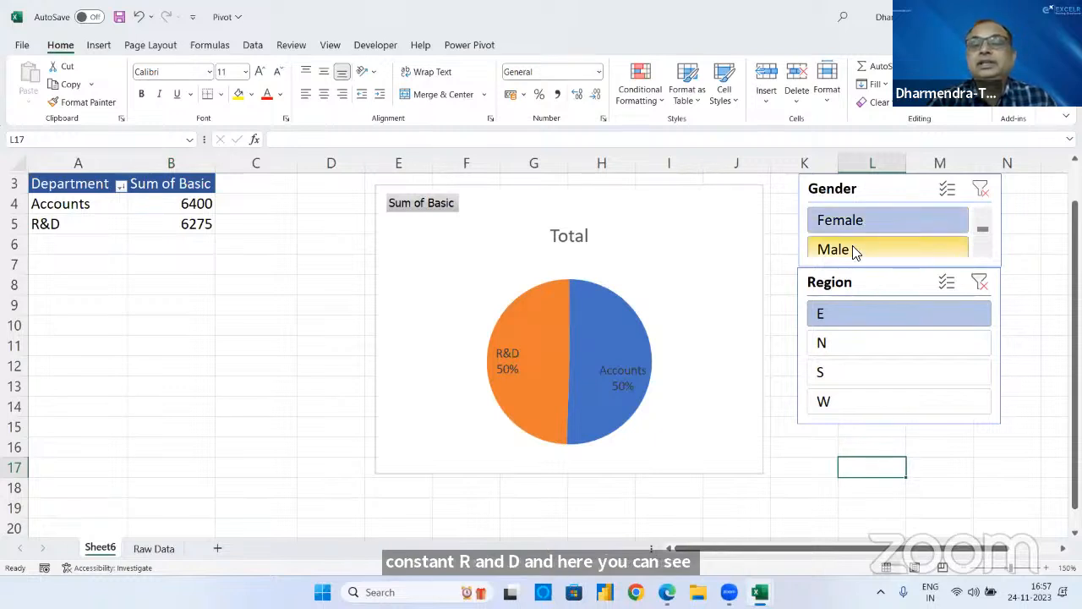
{"action": "left_click", "coordinate": [854, 249]}
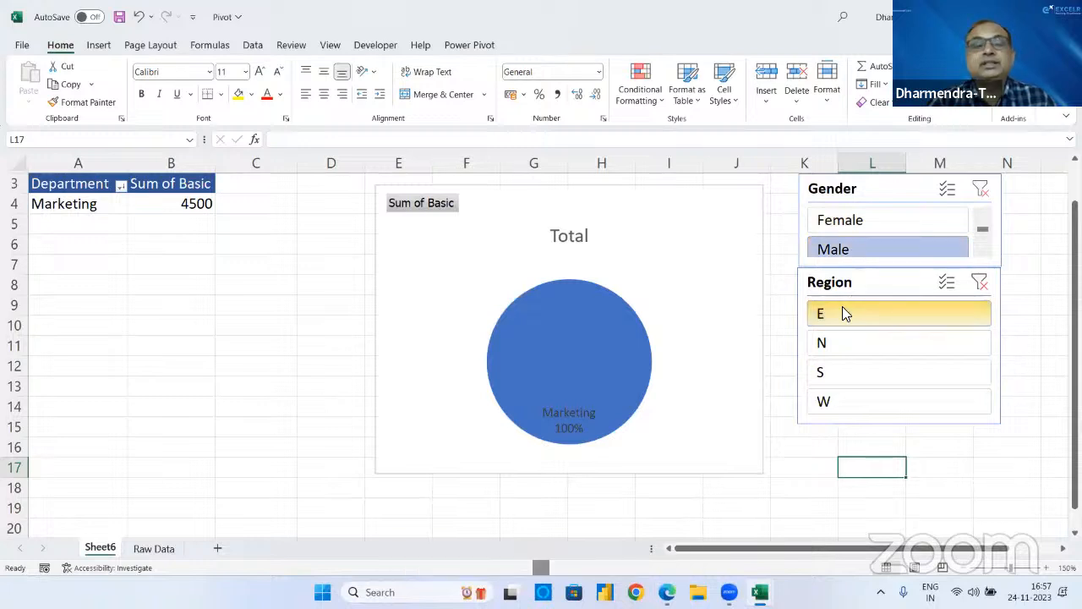
{"action": "left_click", "coordinate": [983, 284]}
{"action": "left_click", "coordinate": [981, 191]}
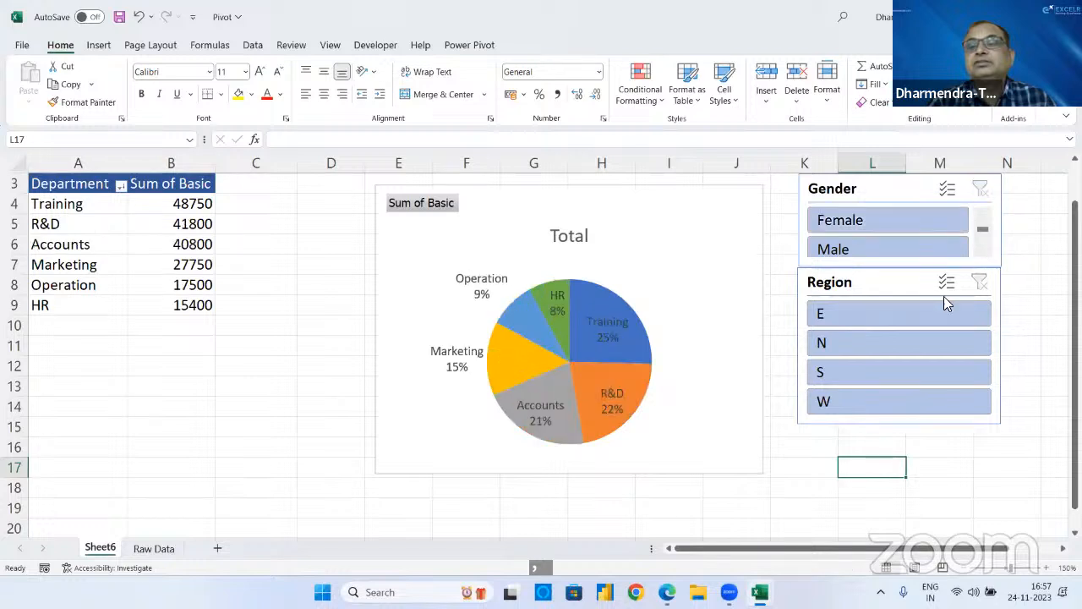
- Filter the PivotTable to region N, compare Female with Male, and clear the Gender and Region filters
{"action": "left_click", "coordinate": [879, 345]}
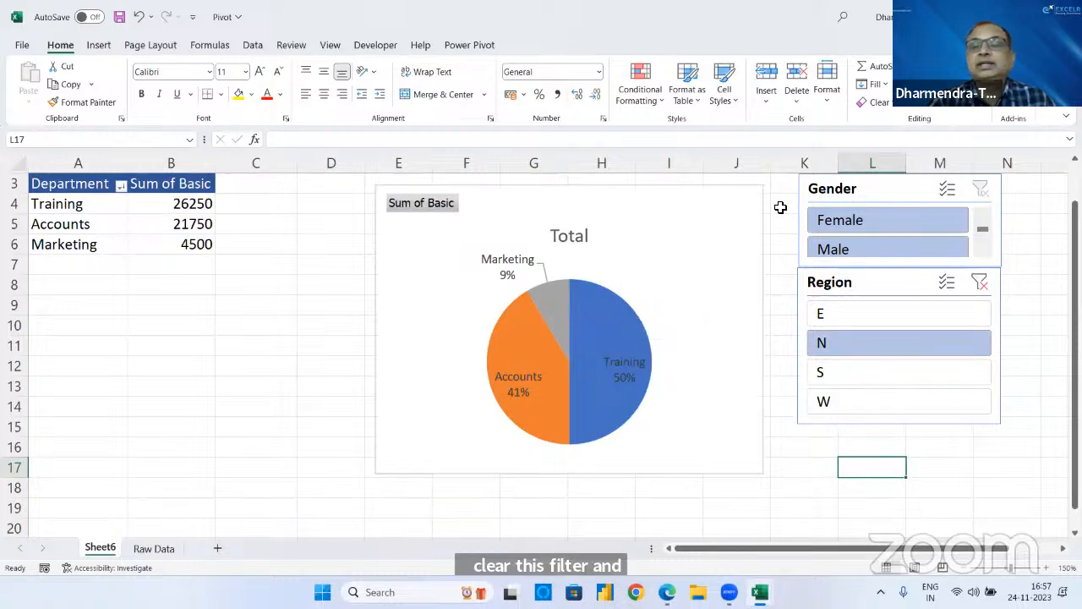
{"action": "left_click", "coordinate": [828, 221]}
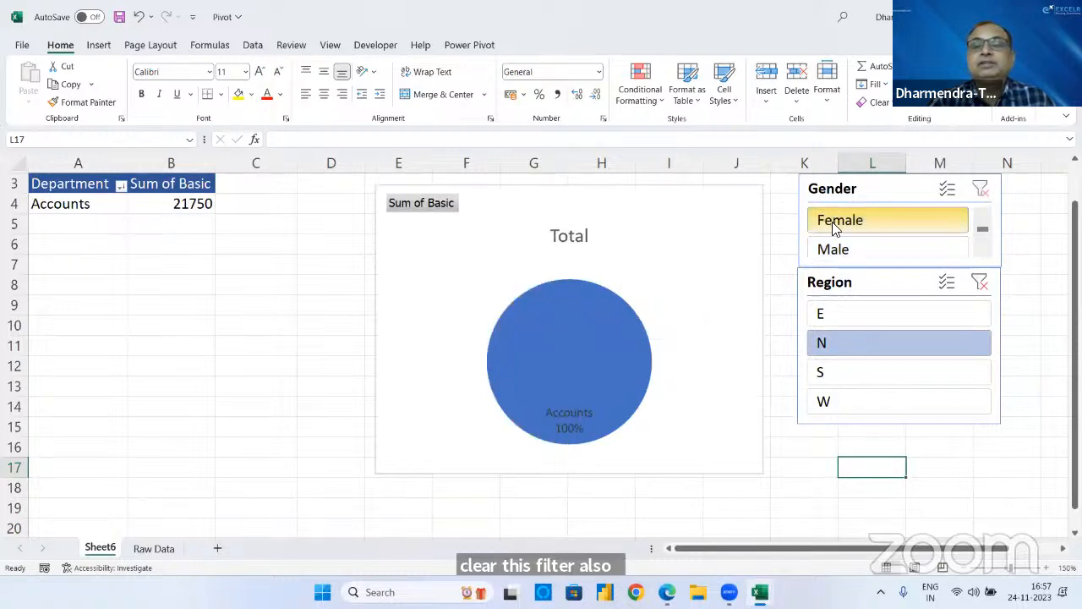
{"action": "left_click", "coordinate": [837, 240]}
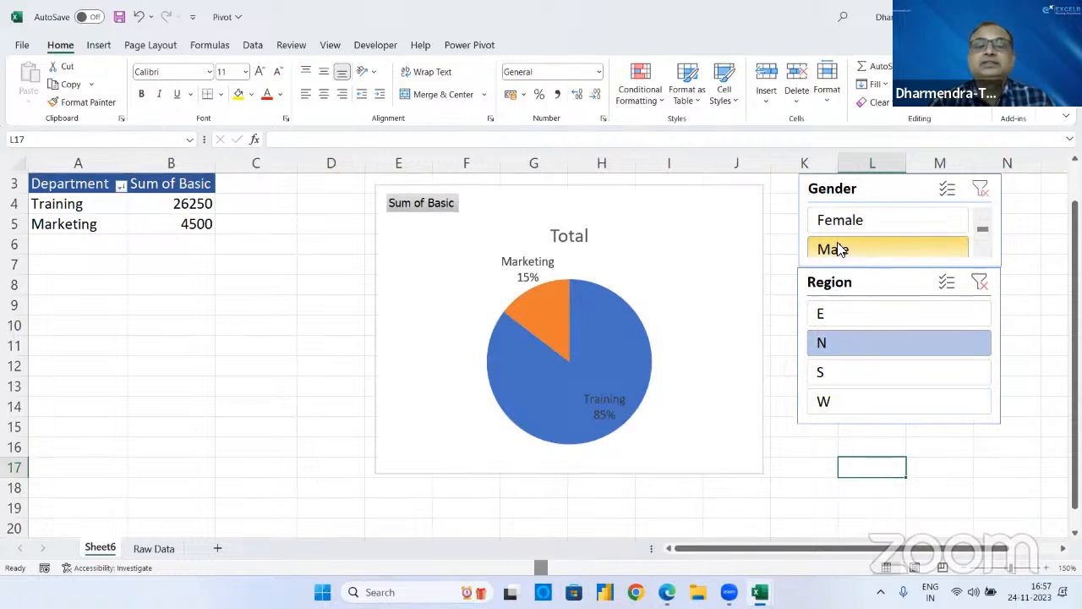
{"action": "left_click", "coordinate": [979, 189]}
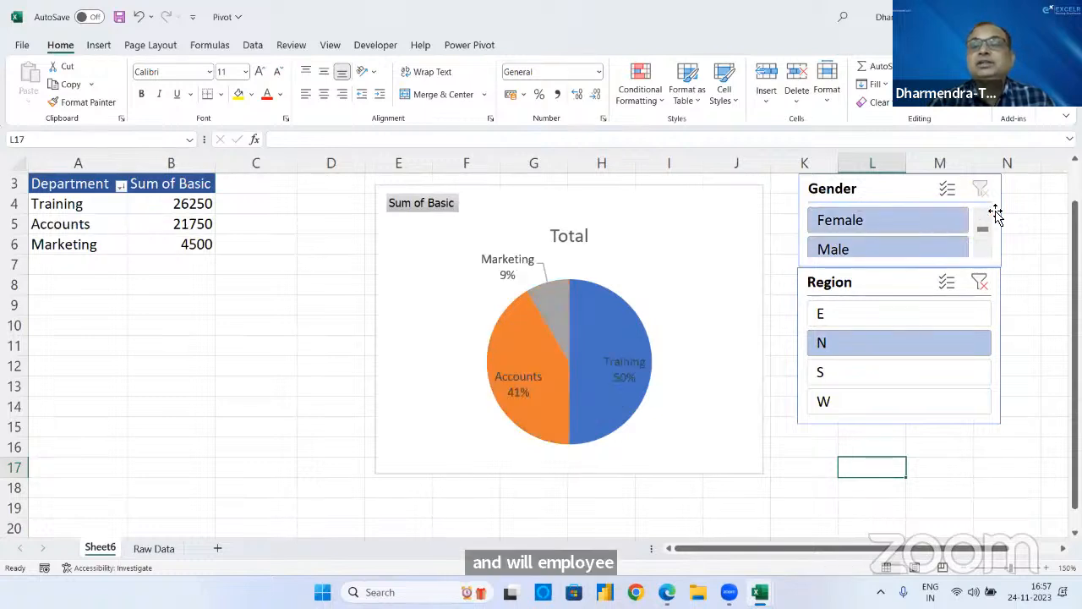
{"action": "left_click", "coordinate": [981, 282]}
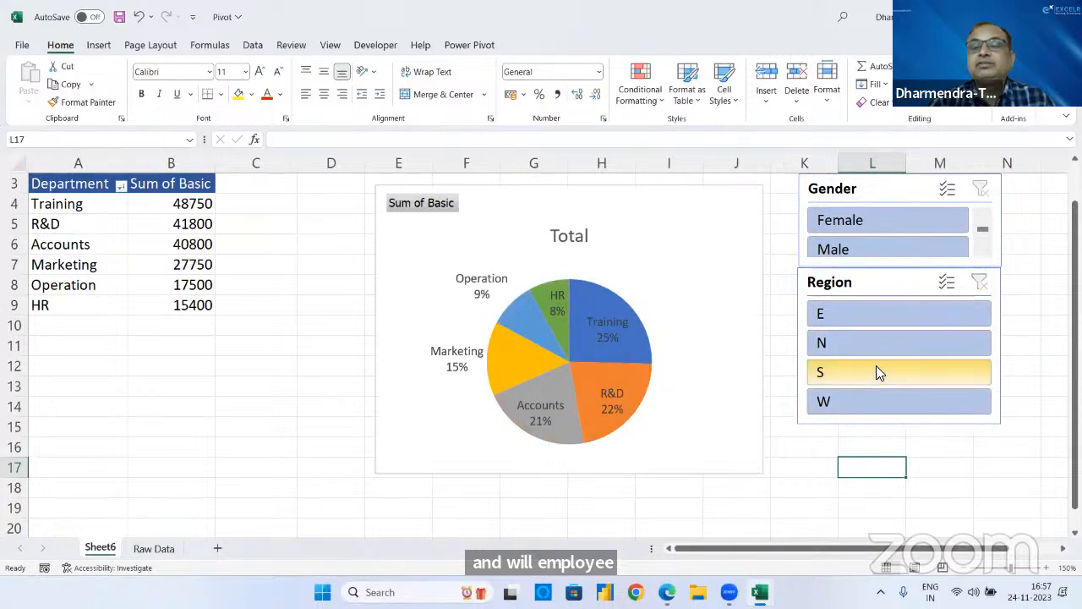
- Show only region S in the PivotTable, switch between Female and Male, and clear both slicer filters
{"action": "left_click", "coordinate": [880, 368]}
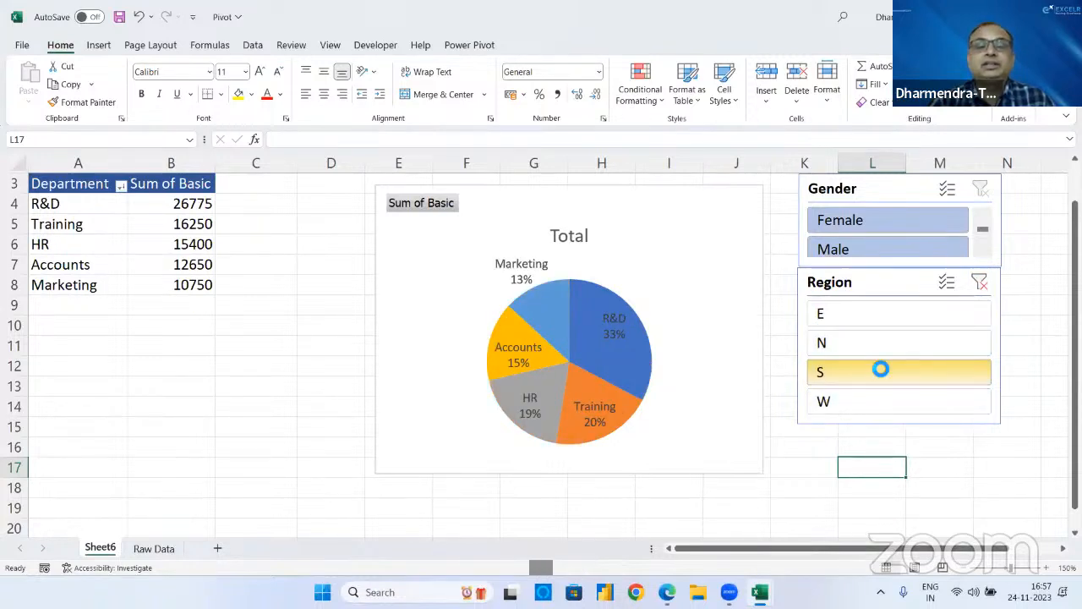
{"action": "left_click", "coordinate": [881, 219]}
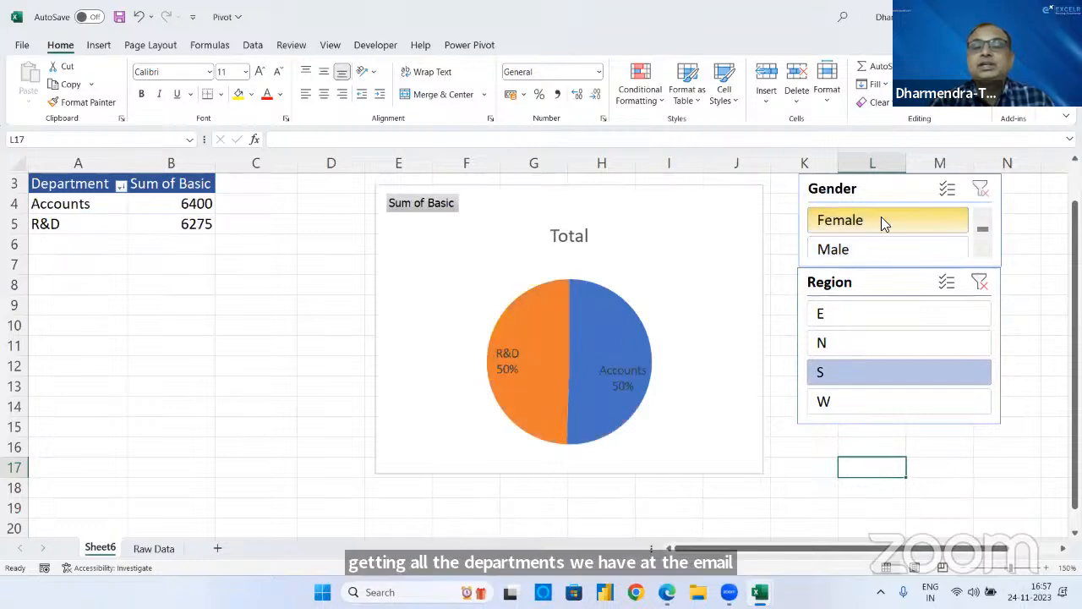
{"action": "left_click", "coordinate": [877, 249]}
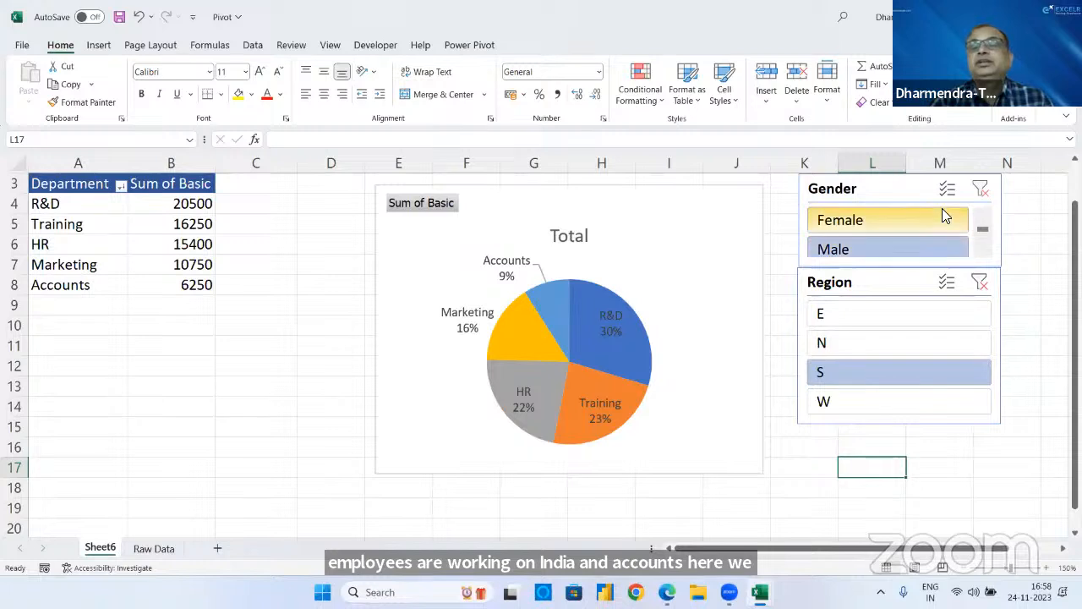
{"action": "left_click", "coordinate": [982, 193]}
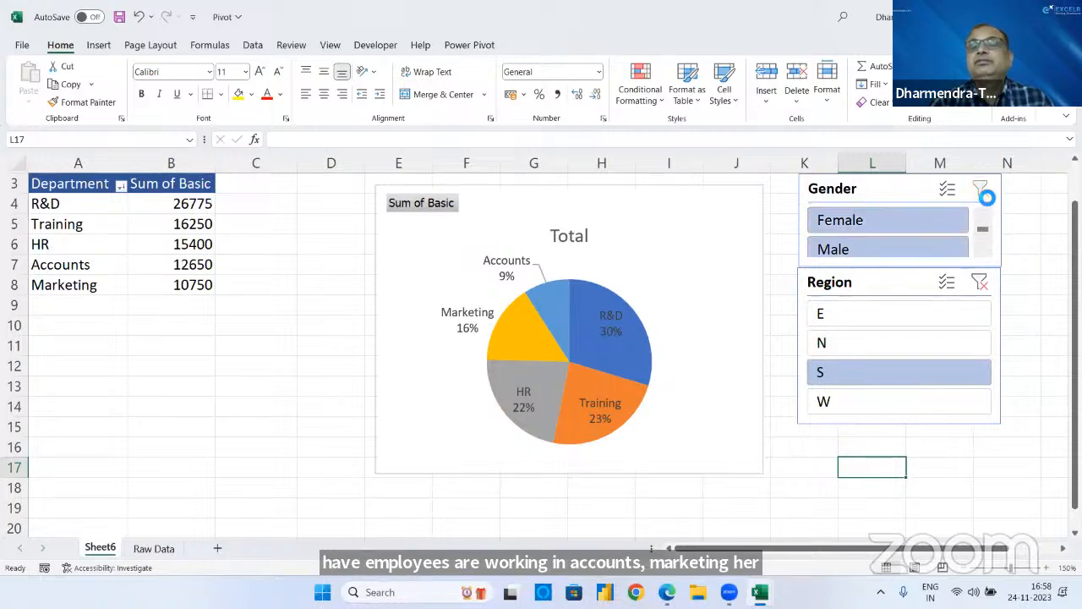
{"action": "left_click", "coordinate": [981, 282]}
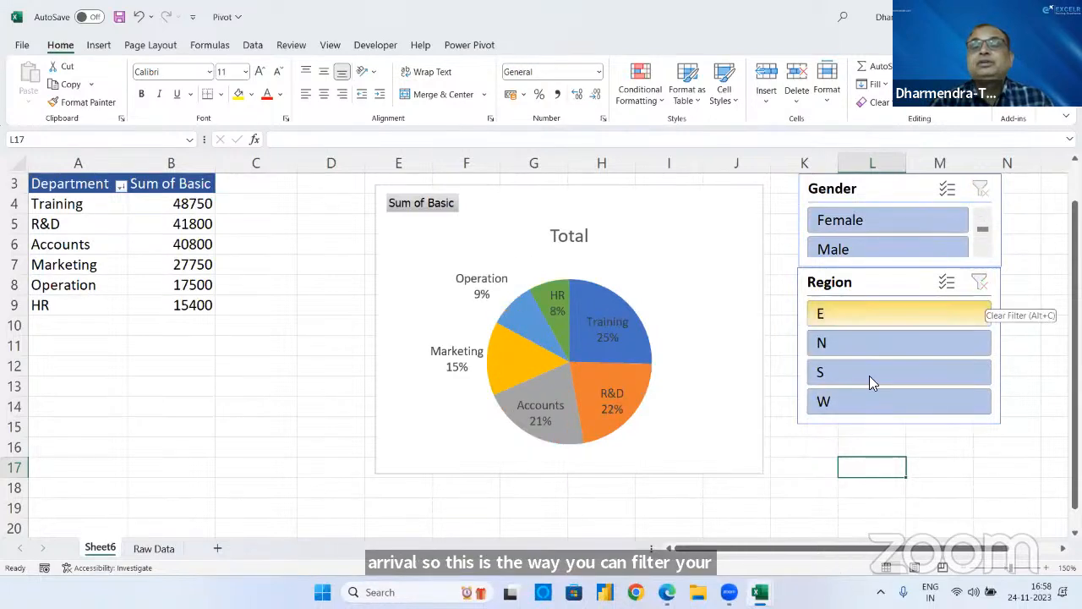
- Limit the PivotTable to region W, view Female and Male separately, and clear the Region and Gender filters
{"action": "left_click", "coordinate": [857, 409]}
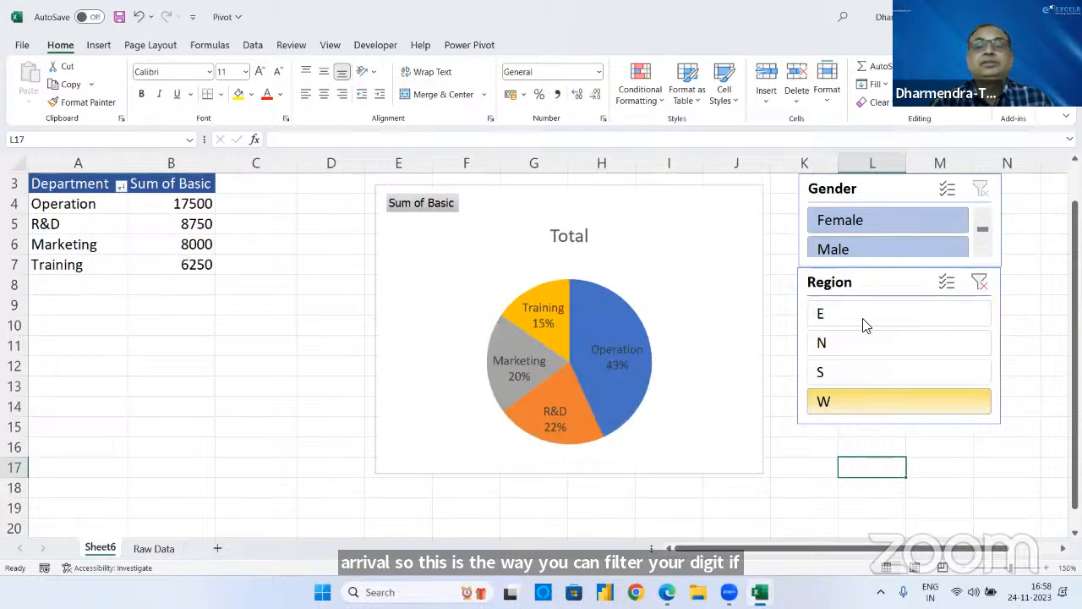
{"action": "left_click", "coordinate": [852, 220]}
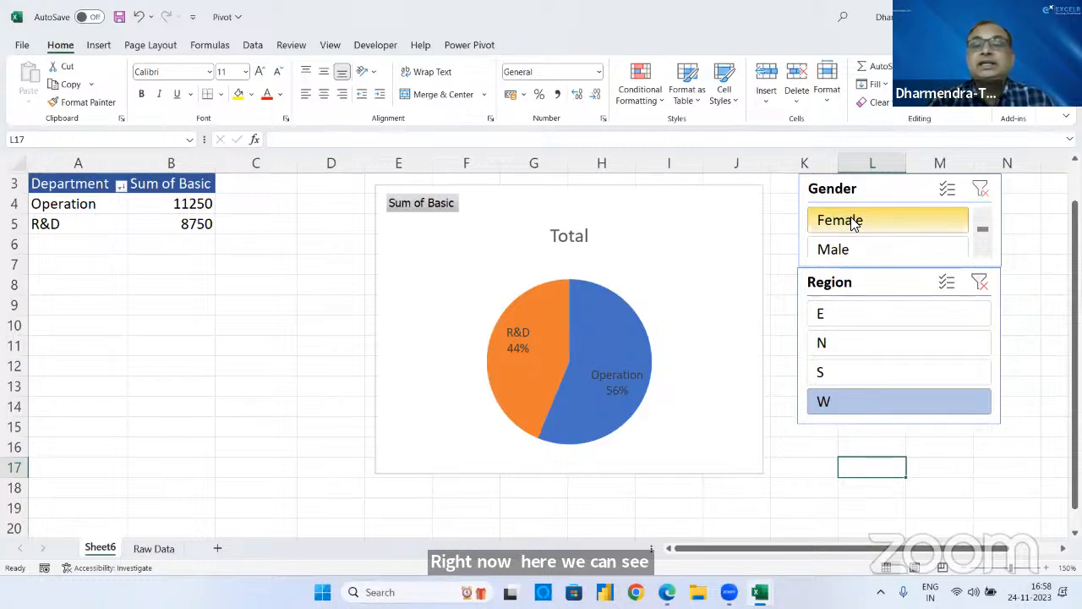
{"action": "left_click", "coordinate": [845, 251]}
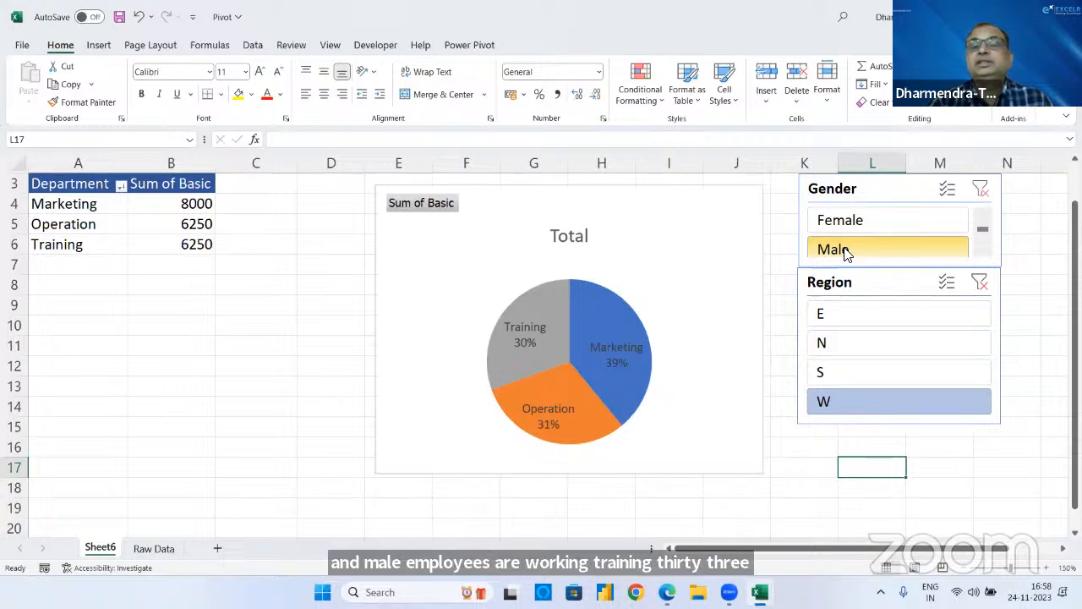
{"action": "left_click", "coordinate": [979, 287]}
{"action": "left_click", "coordinate": [981, 191]}
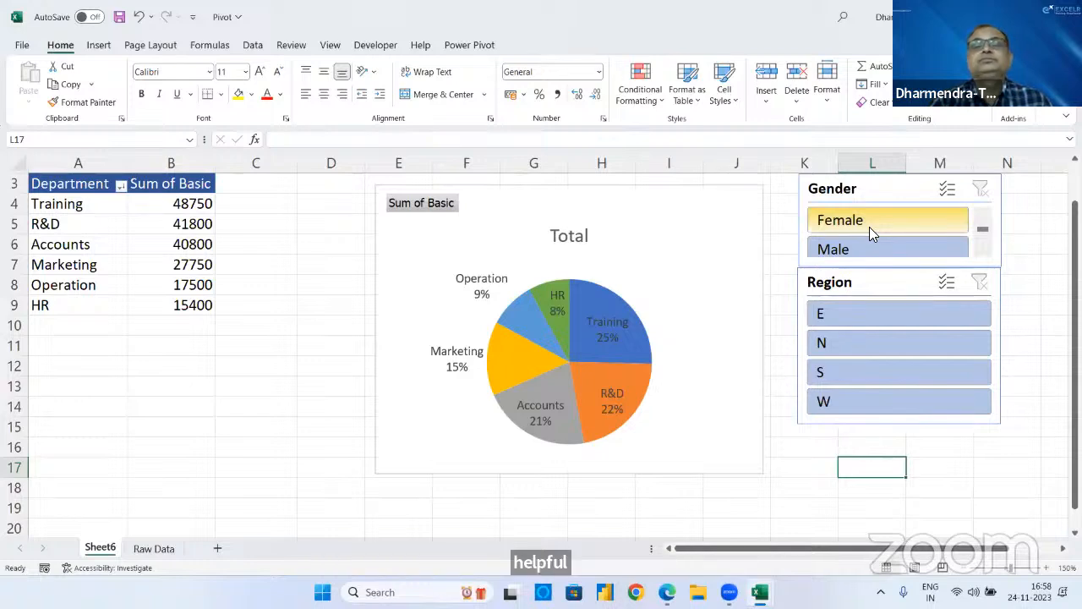
- Delete the Gender and Region slicers from the sheet
{"action": "left_click", "coordinate": [864, 191]}
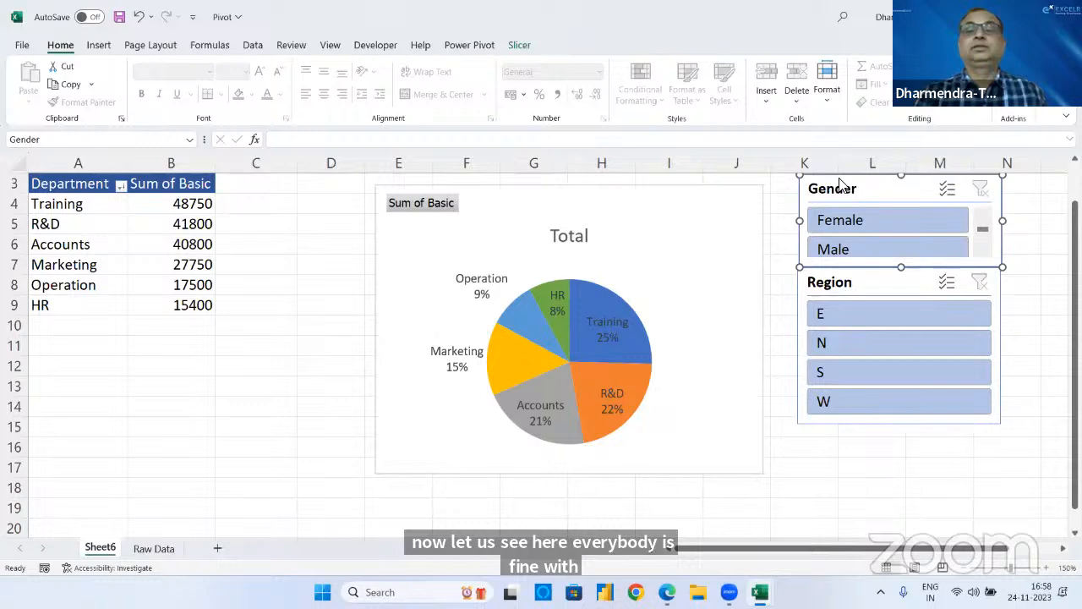
{"action": "left_click", "coordinate": [85, 211]}
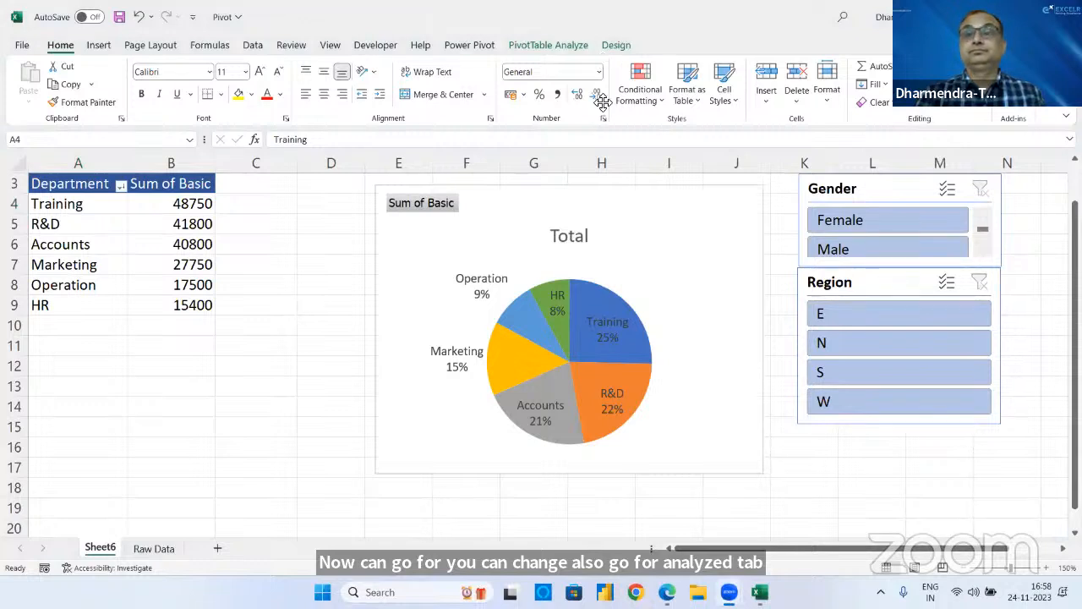
{"action": "left_click", "coordinate": [900, 183]}
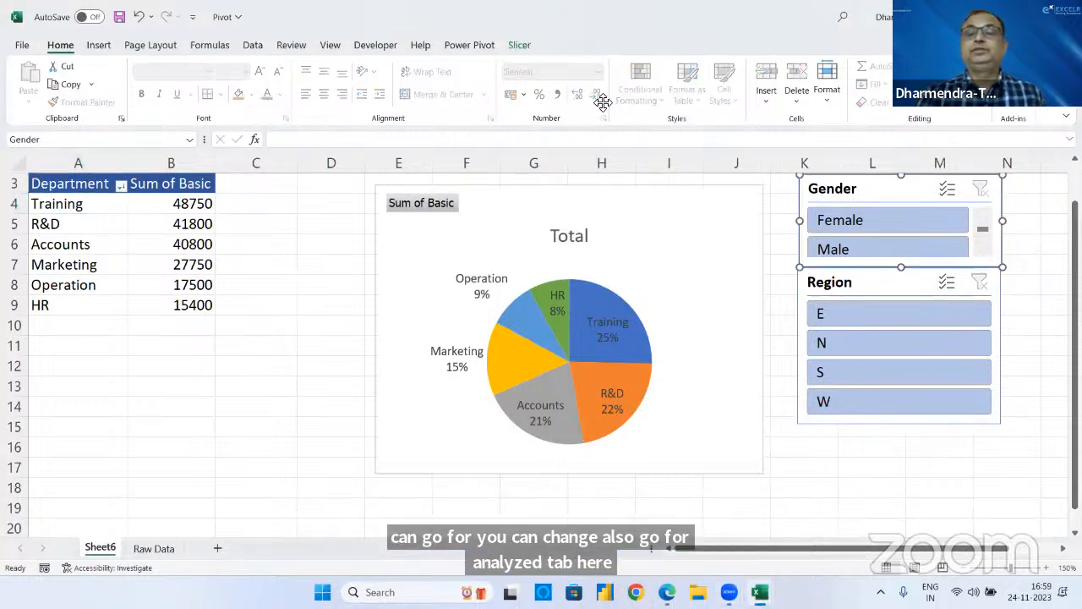
{"action": "key", "text": "Delete"}
{"action": "left_click", "coordinate": [861, 281]}
{"action": "key", "text": "Delete"}
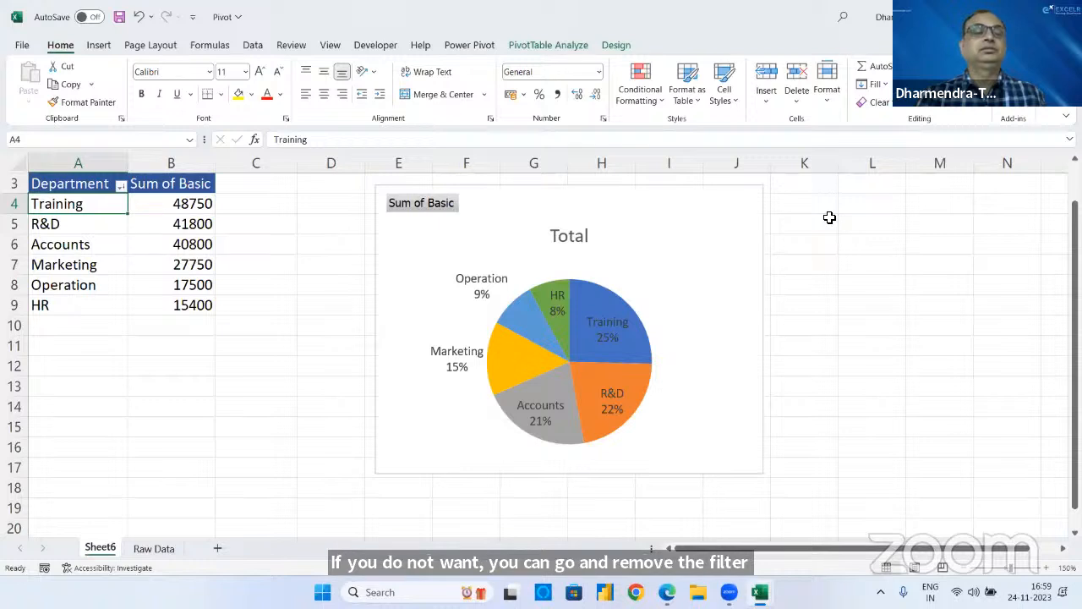
- Replace Department with City as the PivotTable's row field and close the field list
{"action": "left_click", "coordinate": [830, 217]}
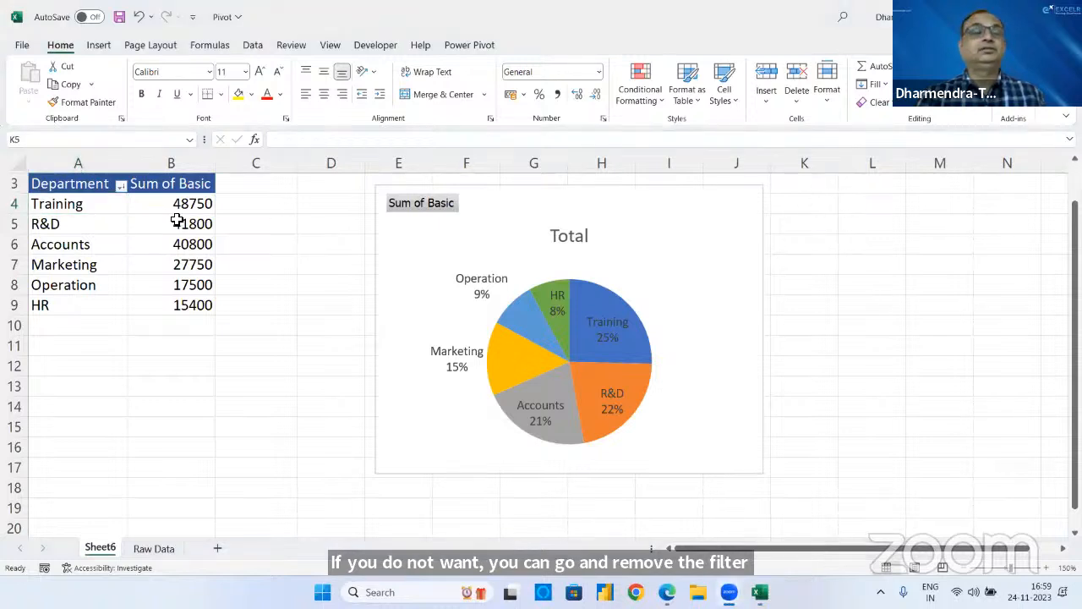
{"action": "left_click", "coordinate": [62, 224]}
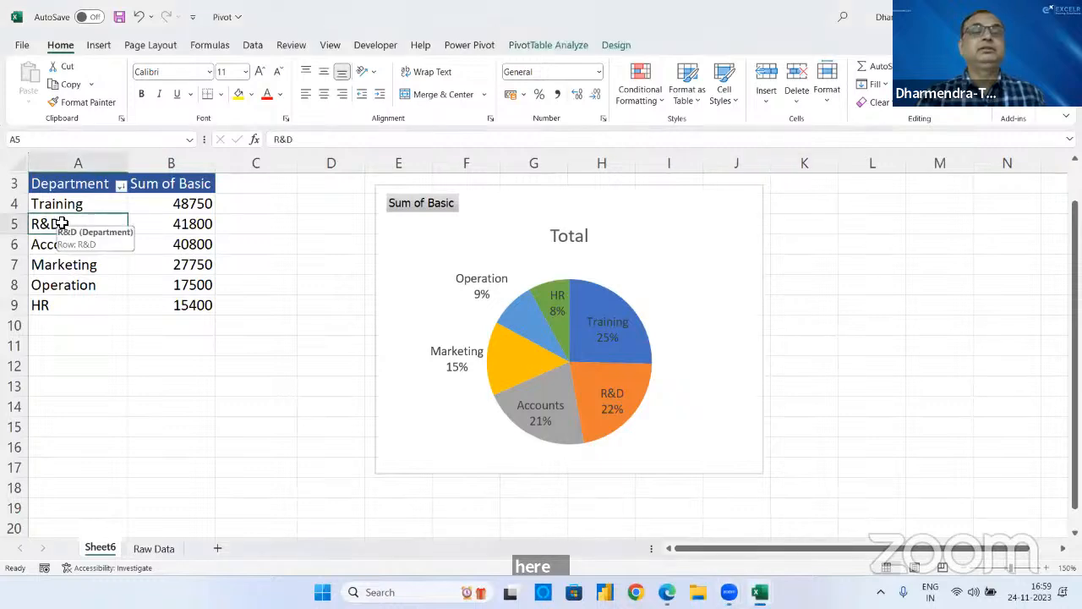
{"action": "left_click", "coordinate": [561, 42]}
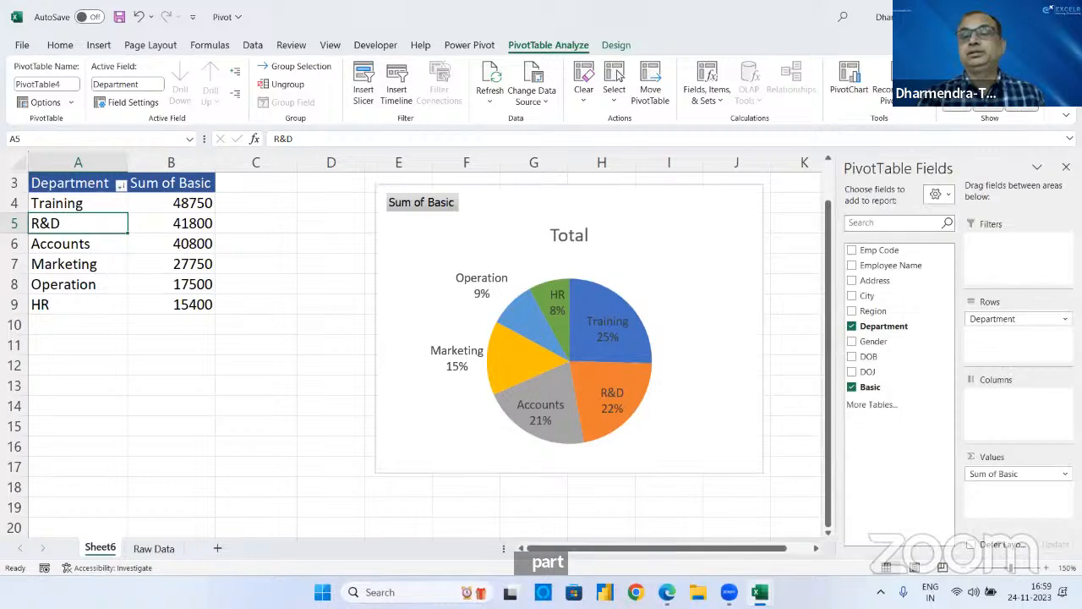
{"action": "left_click", "coordinate": [851, 325]}
{"action": "left_click", "coordinate": [851, 295]}
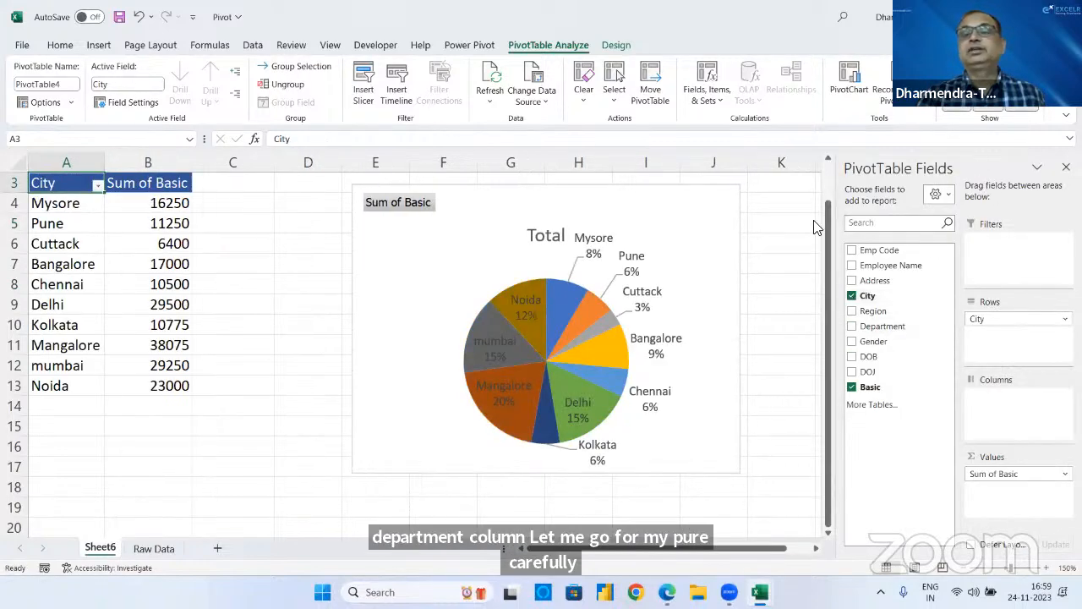
{"action": "left_click", "coordinate": [780, 244]}
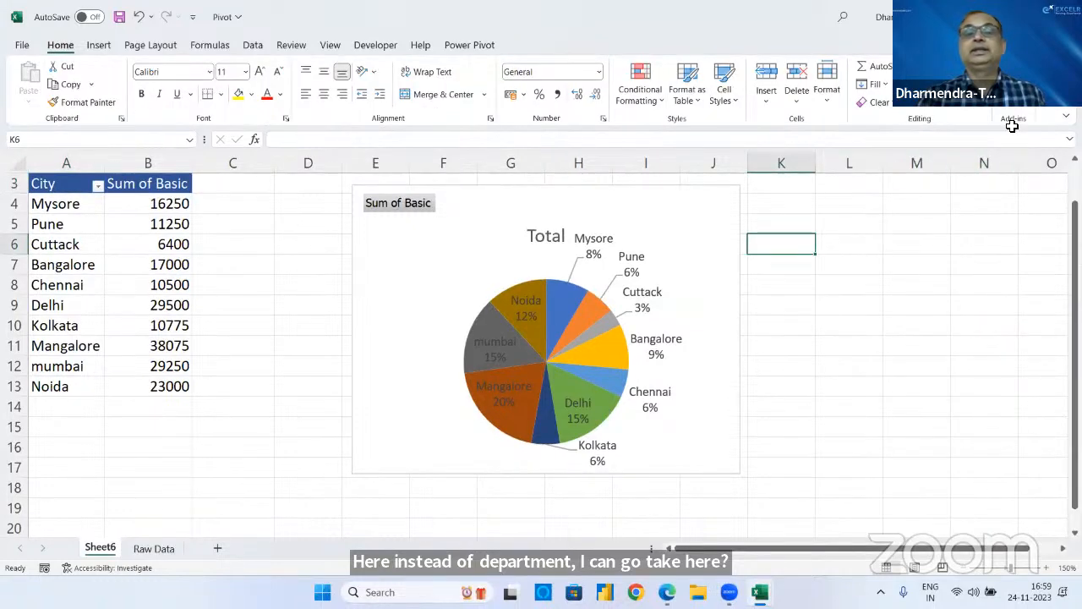
{"action": "left_click", "coordinate": [85, 230]}
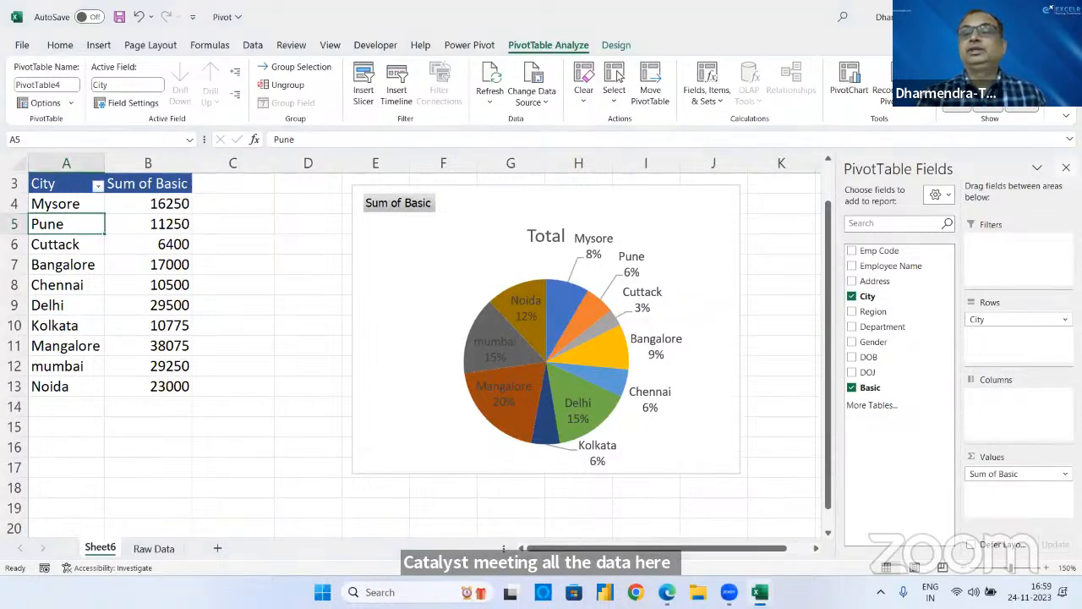
{"action": "left_click", "coordinate": [1065, 167]}
{"action": "left_click", "coordinate": [780, 223]}
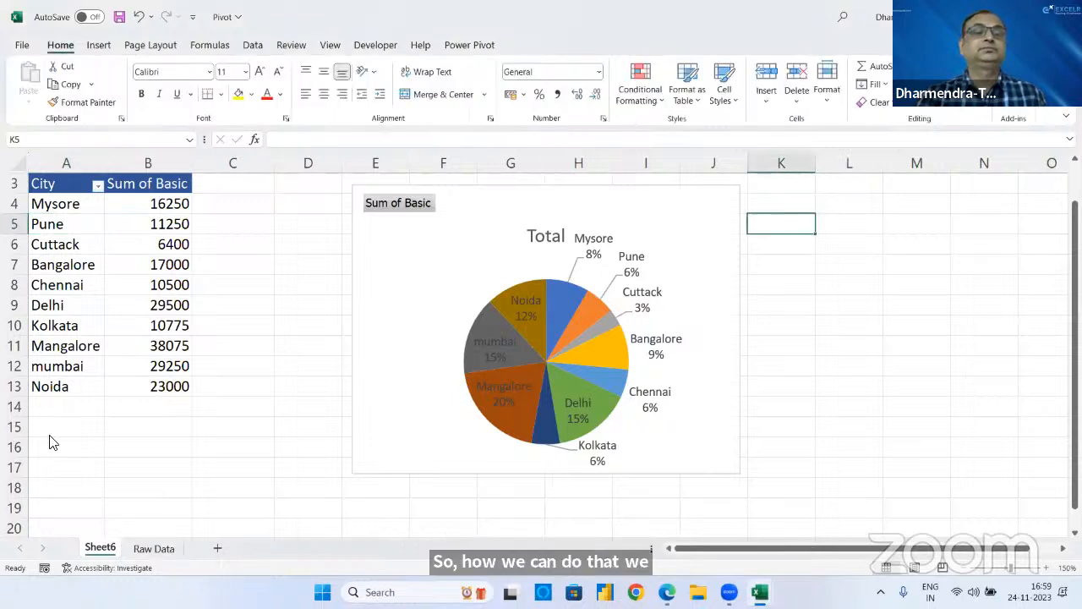
- Insert slicers for Region and Gender on the PivotTable
{"action": "left_click", "coordinate": [142, 204]}
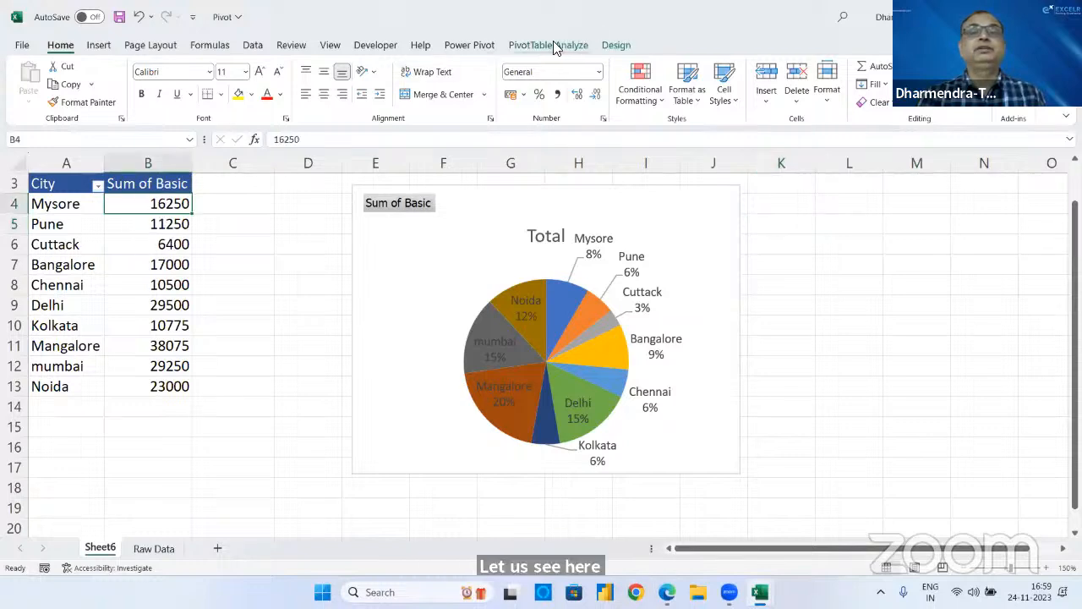
{"action": "left_click", "coordinate": [554, 47]}
{"action": "left_click", "coordinate": [363, 83]}
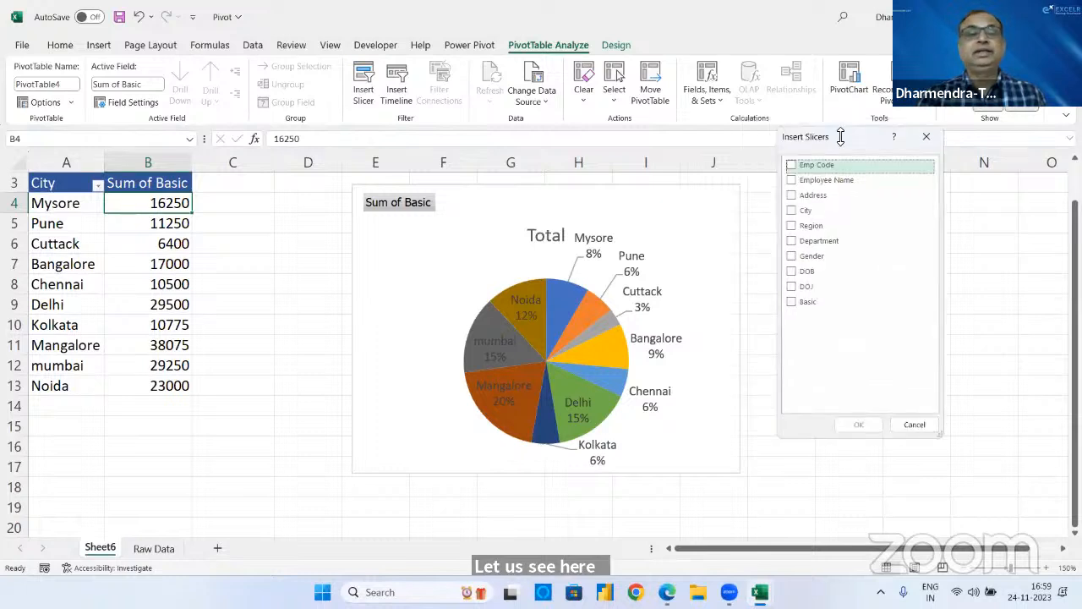
{"action": "left_click", "coordinate": [792, 225]}
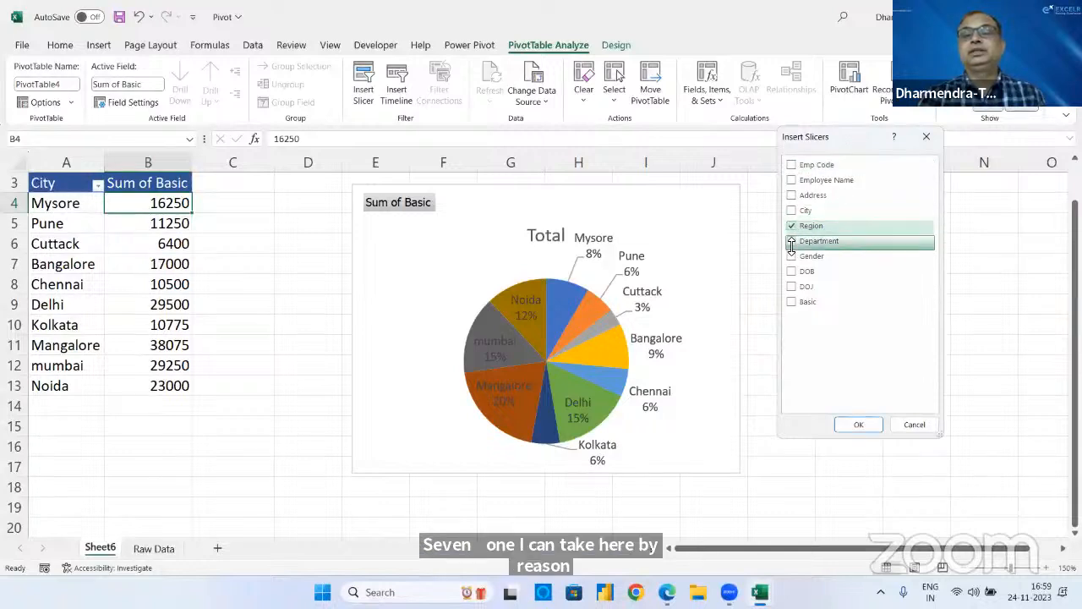
{"action": "left_click", "coordinate": [791, 255]}
{"action": "left_click", "coordinate": [858, 424]}
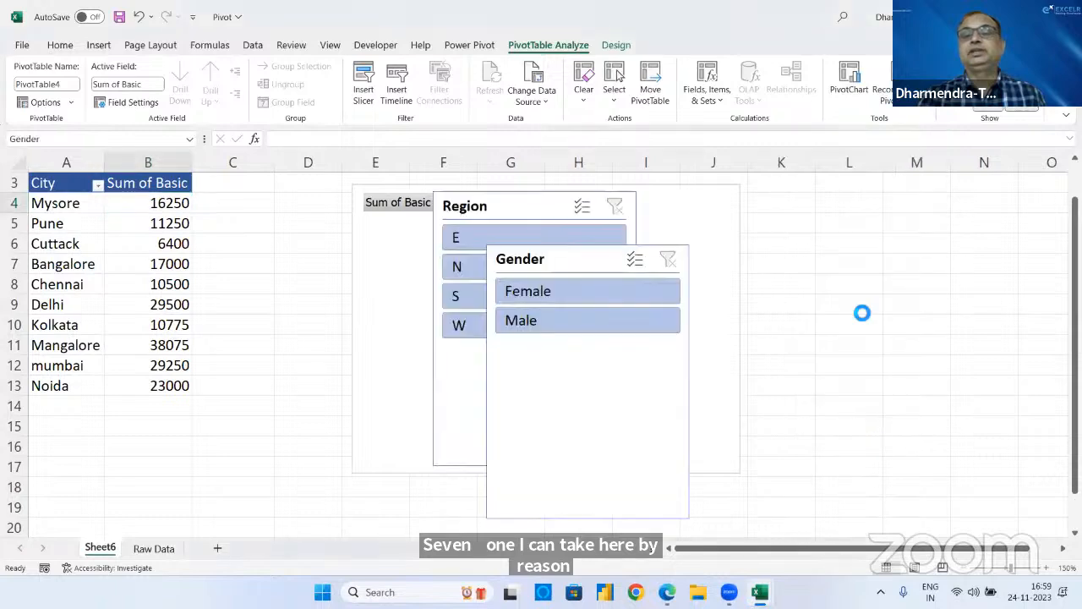
- Move the Gender slicer beside the pie chart, arrange its buttons in 2 columns, and shrink its height to about 1.71 cm
{"action": "left_click_drag", "start_coordinate": [589, 517], "coordinate": [586, 352]}
{"action": "left_click_drag", "start_coordinate": [575, 262], "coordinate": [871, 205]}
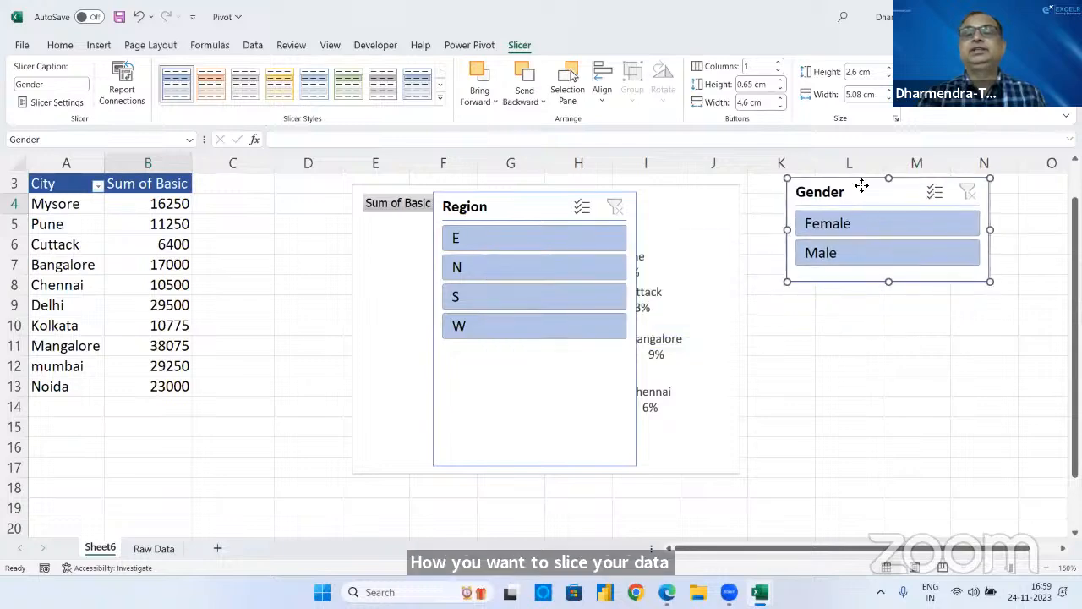
{"action": "left_click", "coordinate": [777, 62]}
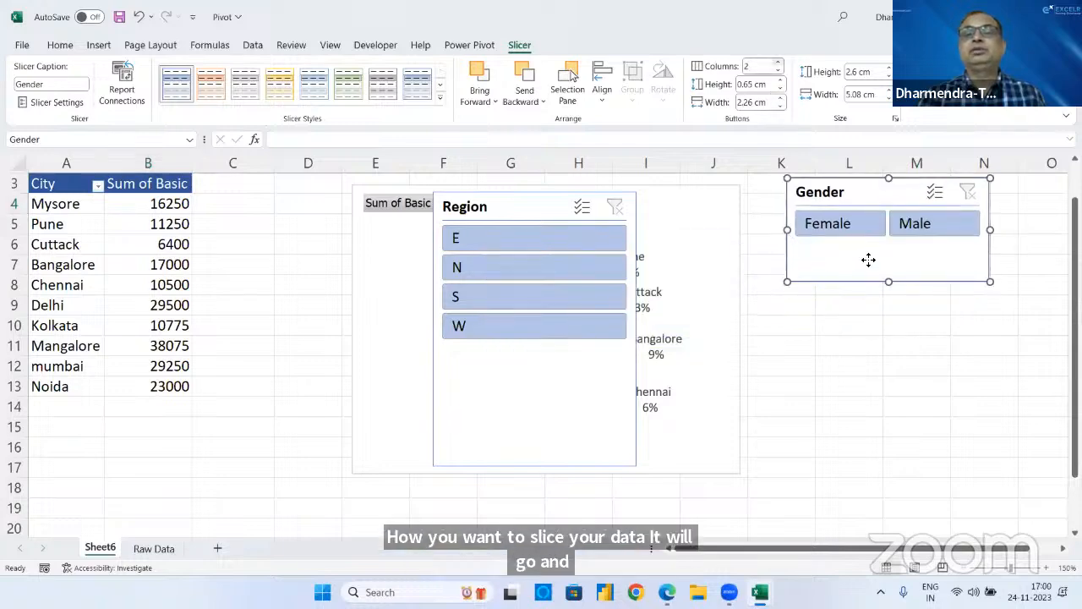
{"action": "left_click_drag", "start_coordinate": [889, 282], "coordinate": [887, 248]}
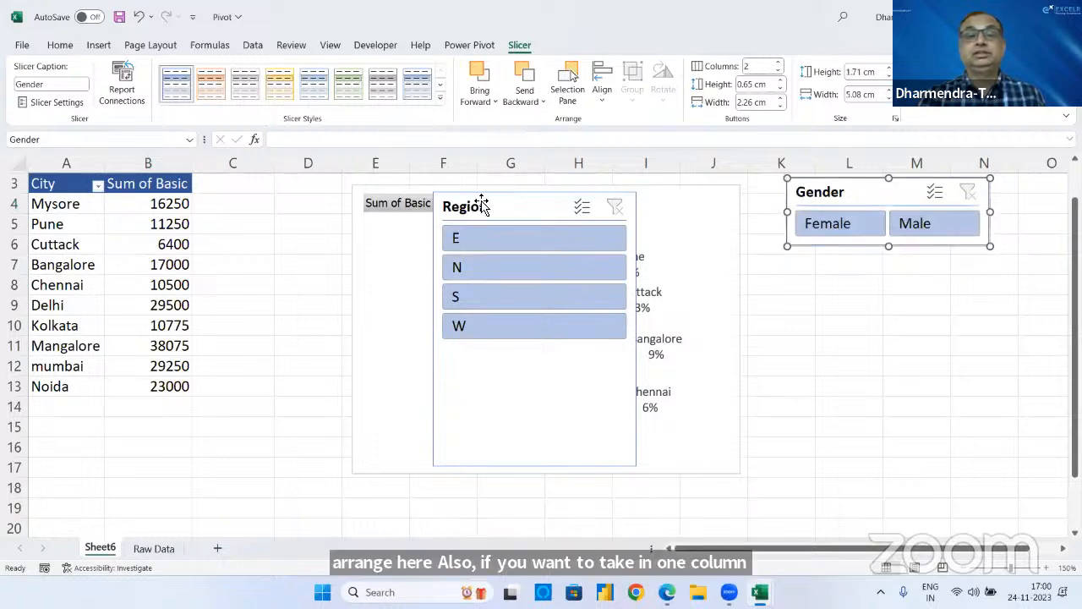
- Place the Region slicer below the Gender slicer, arrange its buttons in 4 columns, and reduce its height to about 1.95 cm
{"action": "left_click_drag", "start_coordinate": [482, 206], "coordinate": [837, 260]}
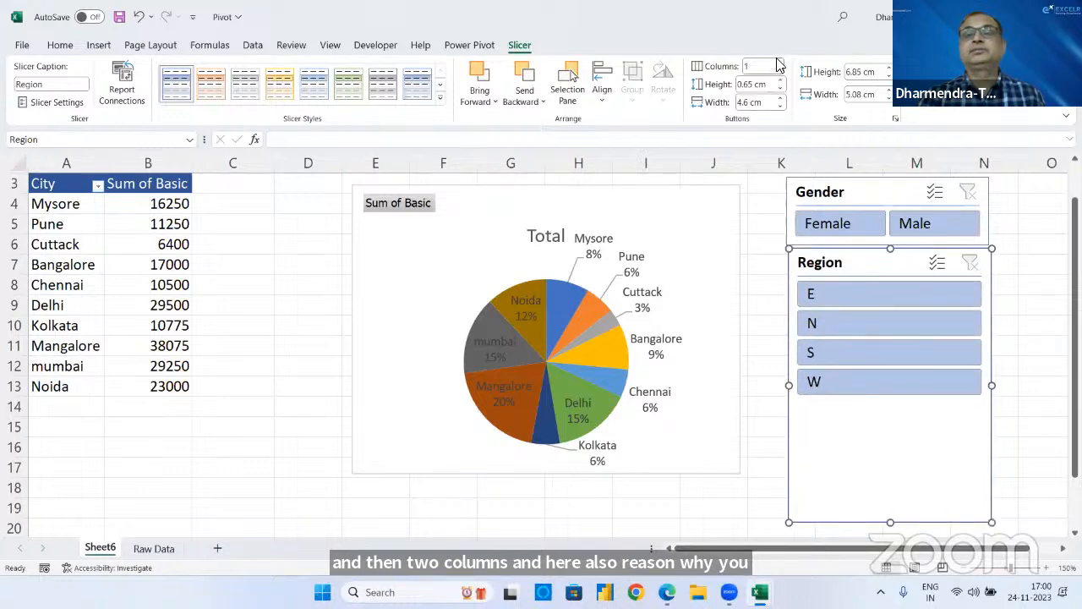
{"action": "left_click", "coordinate": [779, 63]}
{"action": "left_click", "coordinate": [779, 62]}
{"action": "left_click", "coordinate": [779, 63]}
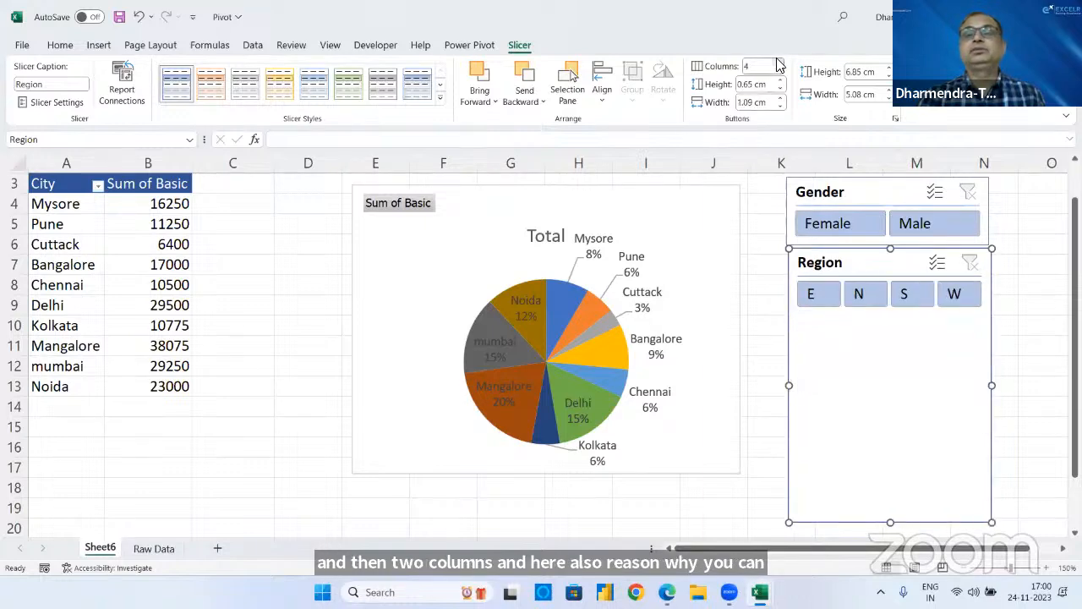
{"action": "left_click_drag", "start_coordinate": [893, 490], "coordinate": [888, 314]}
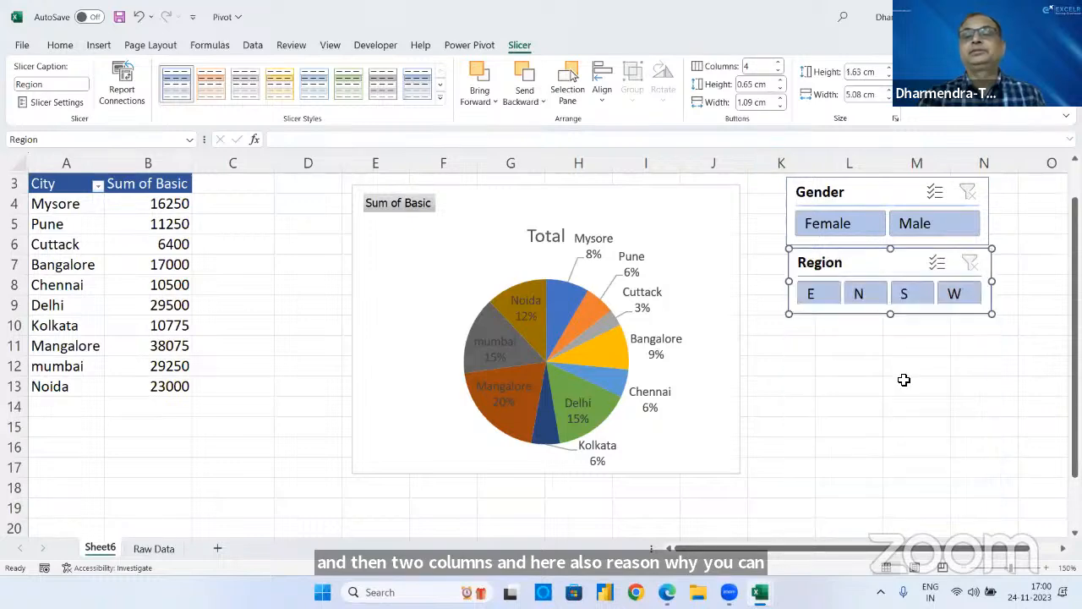
{"action": "left_click", "coordinate": [903, 380]}
{"action": "left_click", "coordinate": [883, 264]}
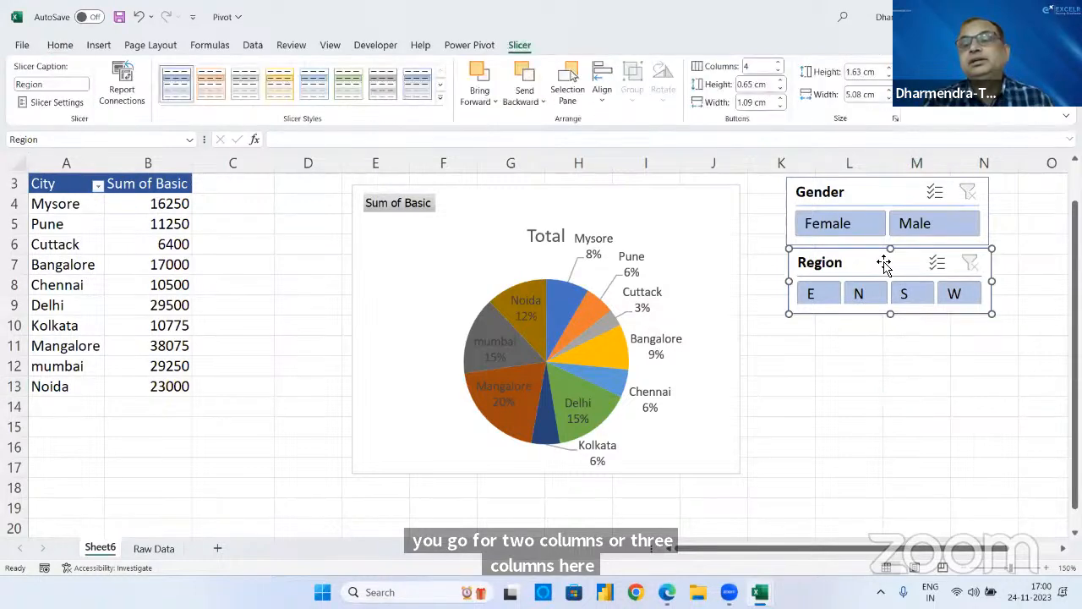
{"action": "left_click_drag", "start_coordinate": [891, 313], "coordinate": [891, 327]}
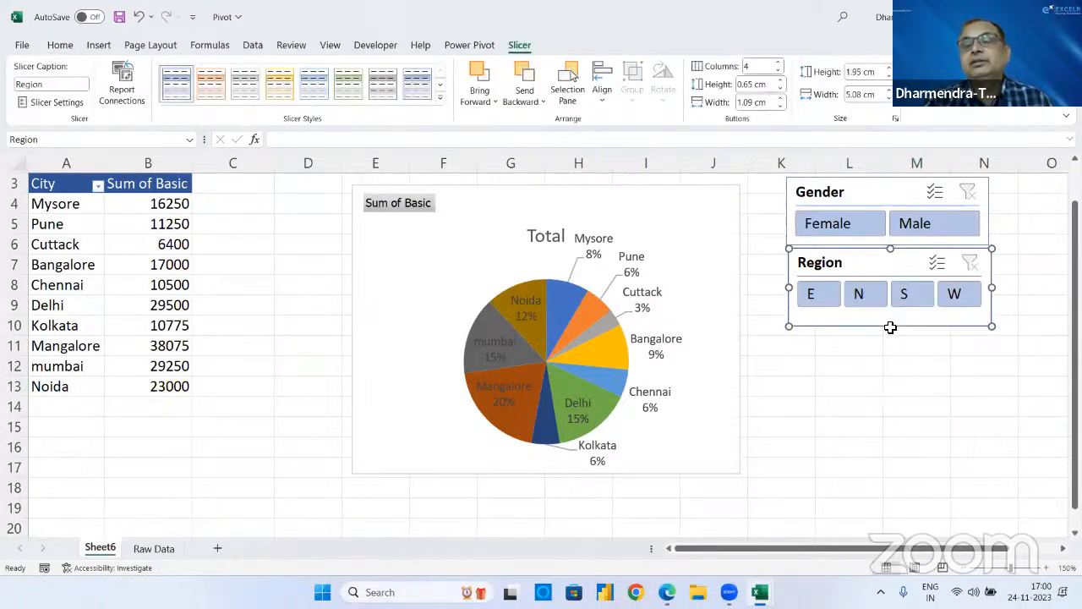
{"action": "left_click", "coordinate": [890, 327]}
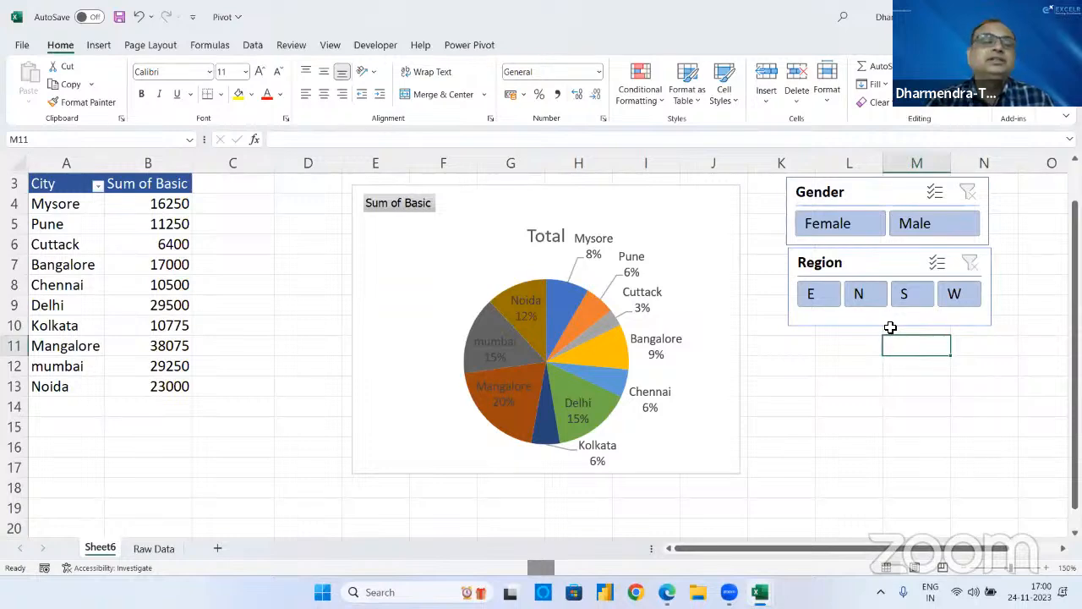
- Filter the city PivotTable to region E, view Female and Male in turn, and clear both slicer filters
{"action": "left_click", "coordinate": [814, 293]}
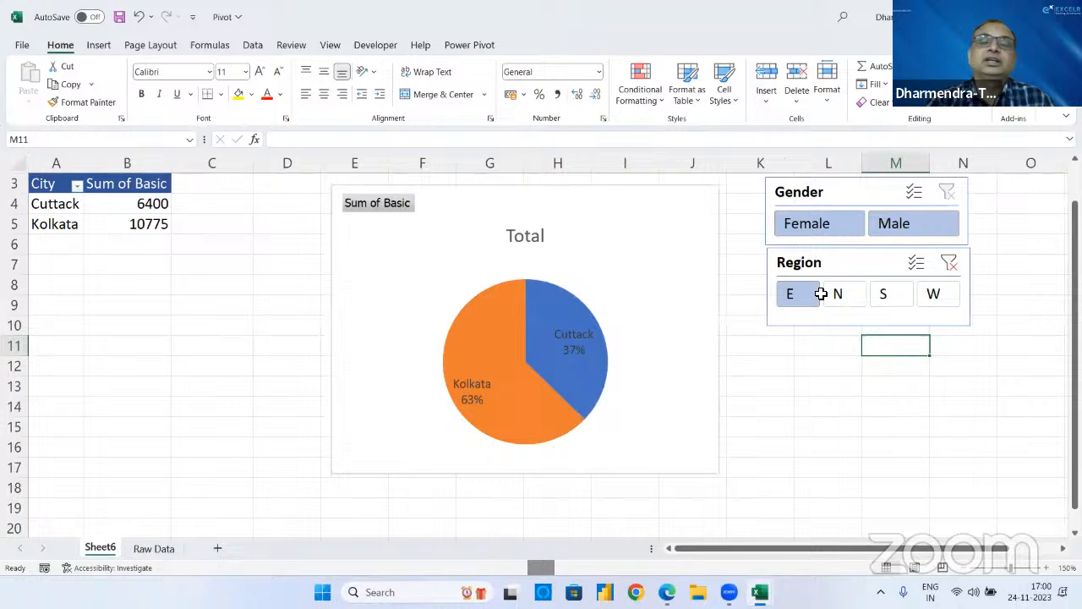
{"action": "left_click", "coordinate": [823, 222]}
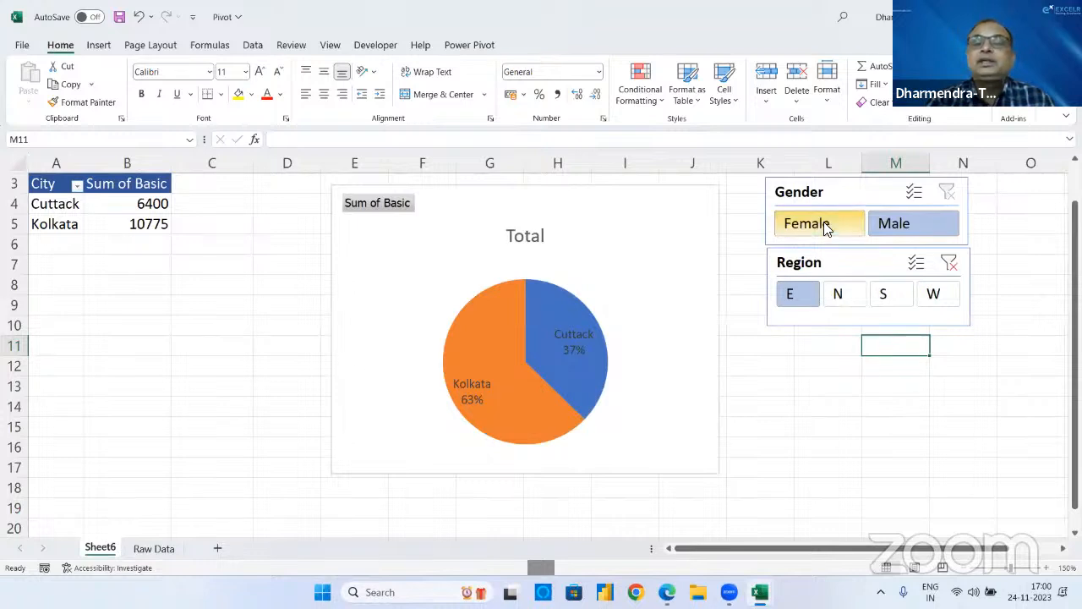
{"action": "left_click", "coordinate": [894, 227]}
{"action": "left_click", "coordinate": [947, 192]}
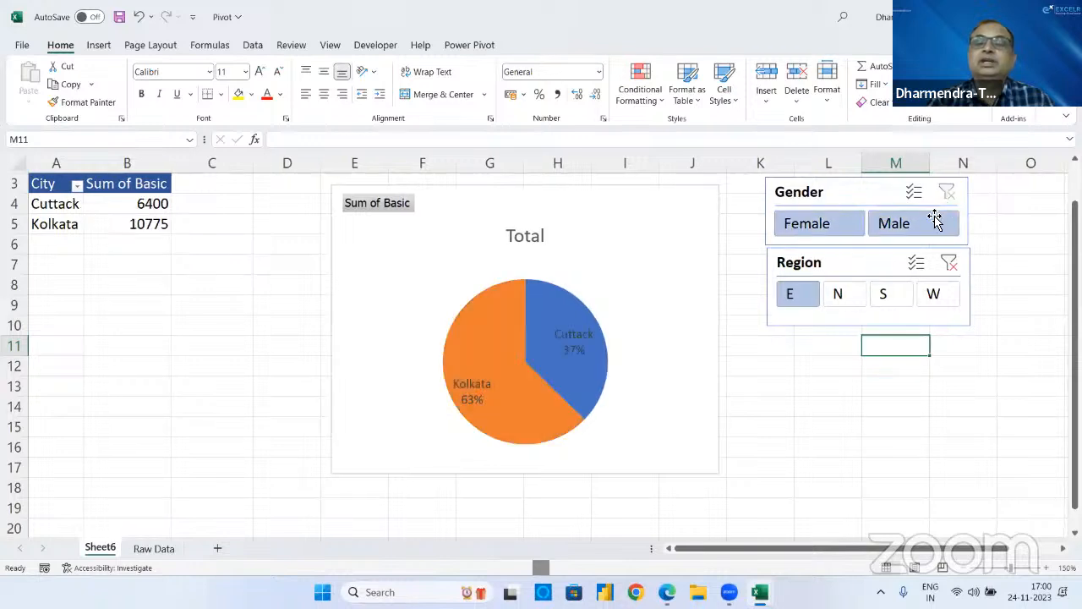
{"action": "left_click", "coordinate": [949, 267]}
- Show only region N by city, compare Female with Male on the pie chart, and clear the Gender and Region filters
{"action": "left_click", "coordinate": [859, 293]}
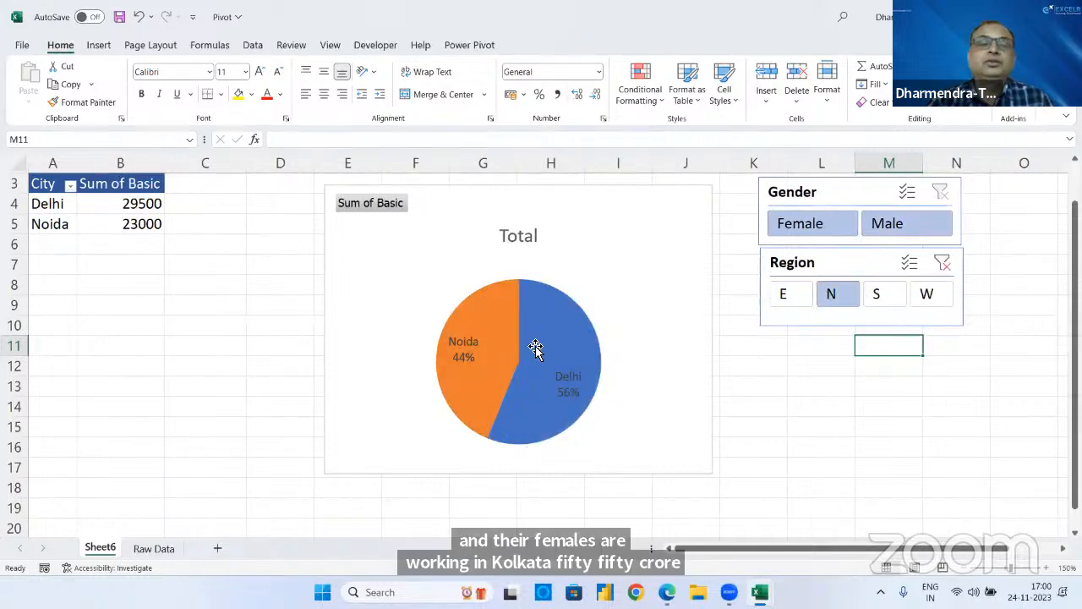
{"action": "mouse_move", "coordinate": [536, 349]}
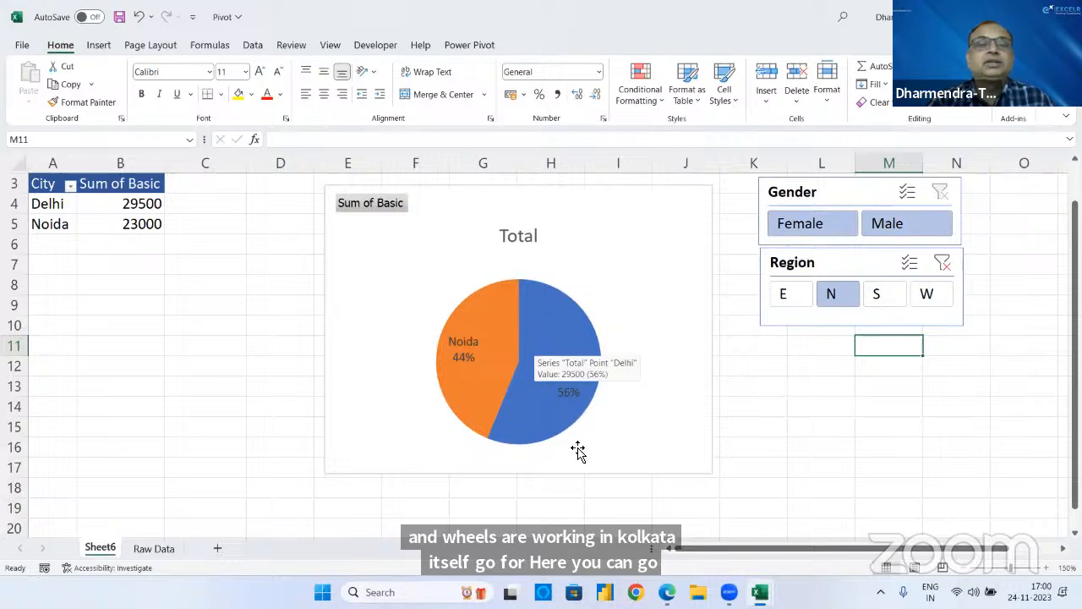
{"action": "left_click", "coordinate": [831, 229]}
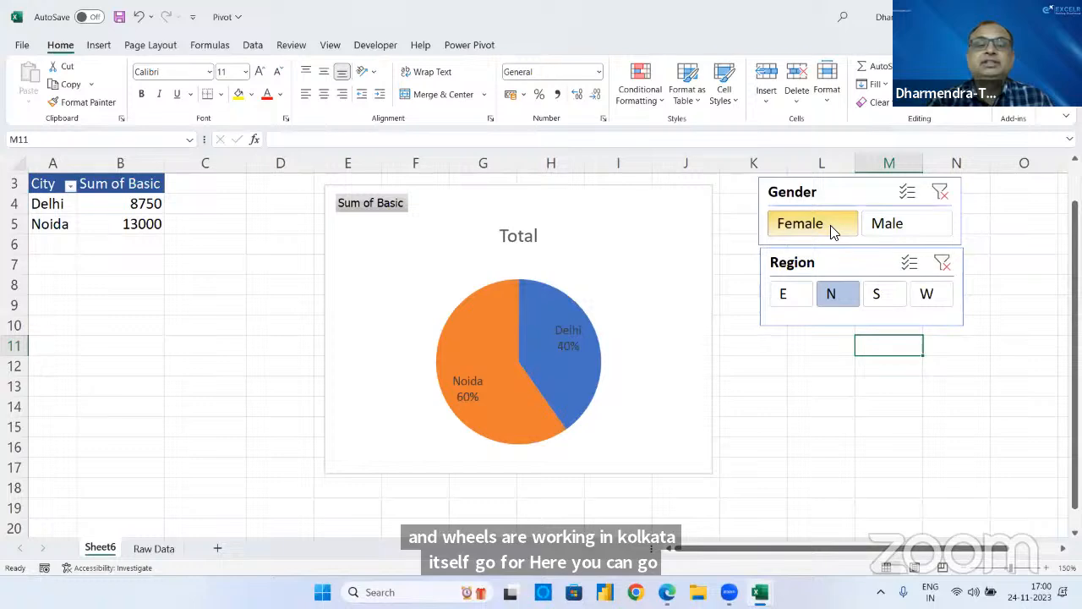
{"action": "left_click", "coordinate": [894, 230]}
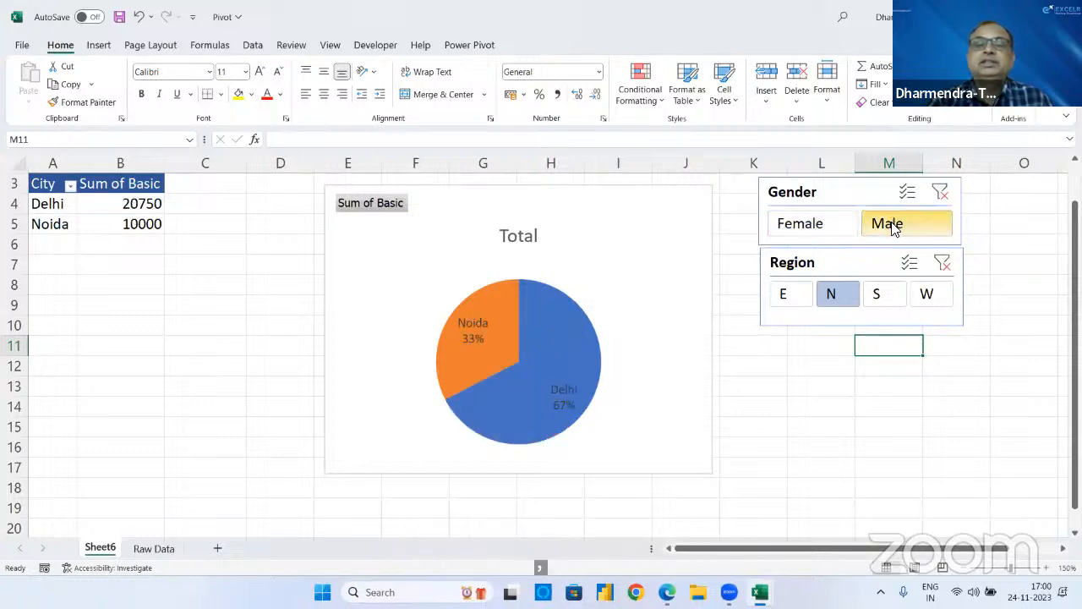
{"action": "left_click", "coordinate": [941, 193]}
{"action": "left_click", "coordinate": [943, 265]}
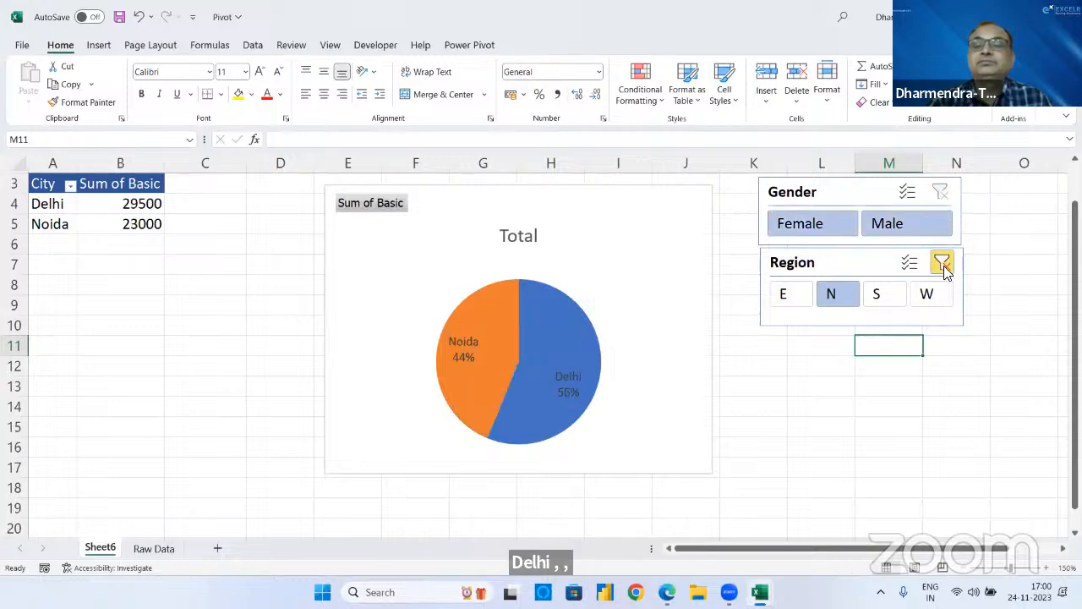
- Limit the city summary to region S, switch between Female and Male, and clear both slicers
{"action": "left_click", "coordinate": [906, 293]}
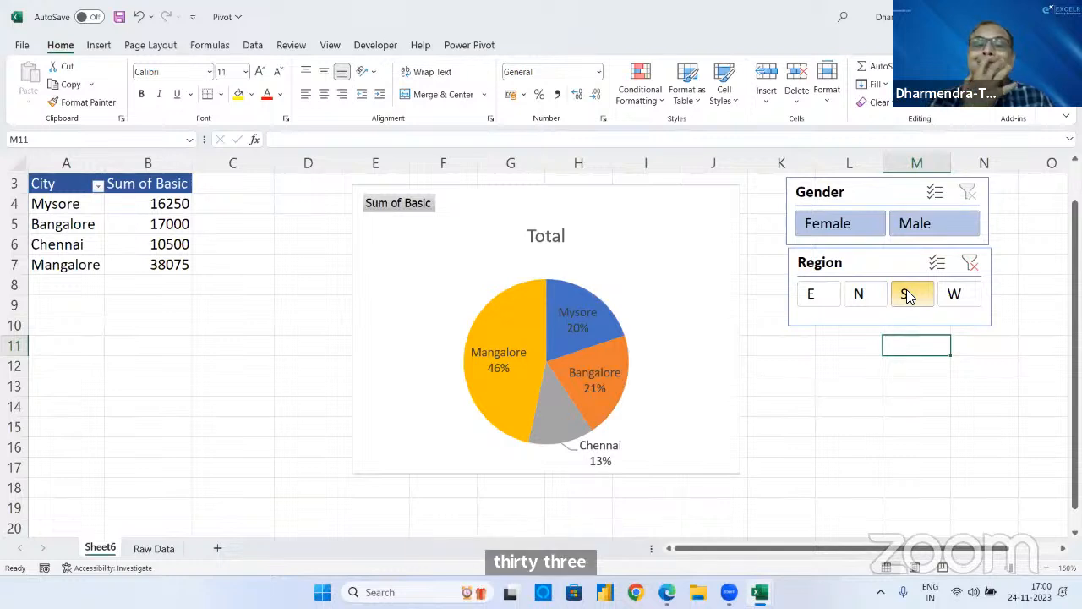
{"action": "left_click", "coordinate": [858, 230]}
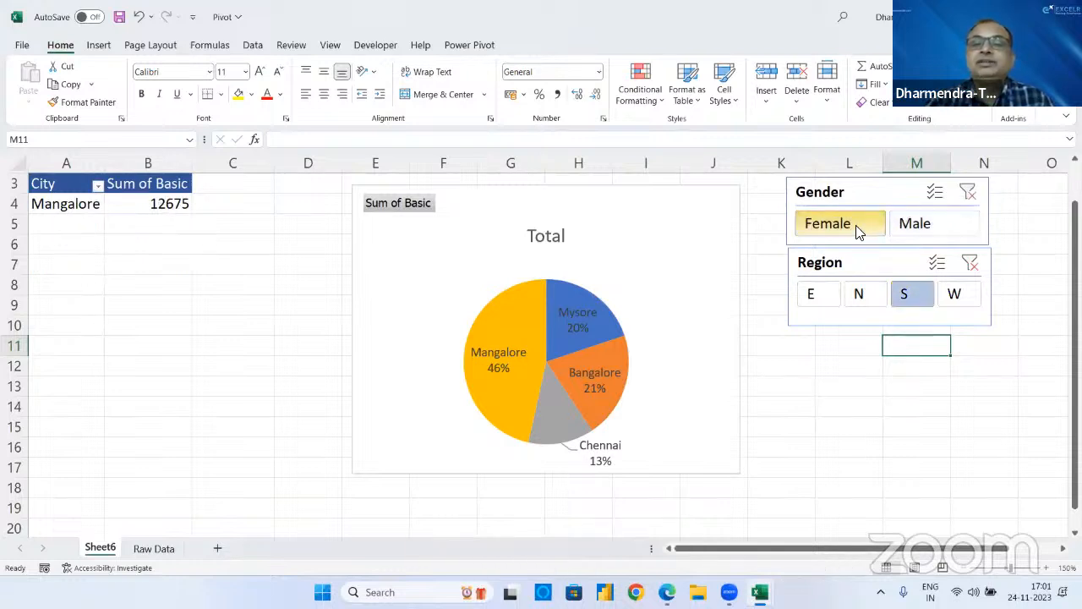
{"action": "left_click", "coordinate": [920, 224]}
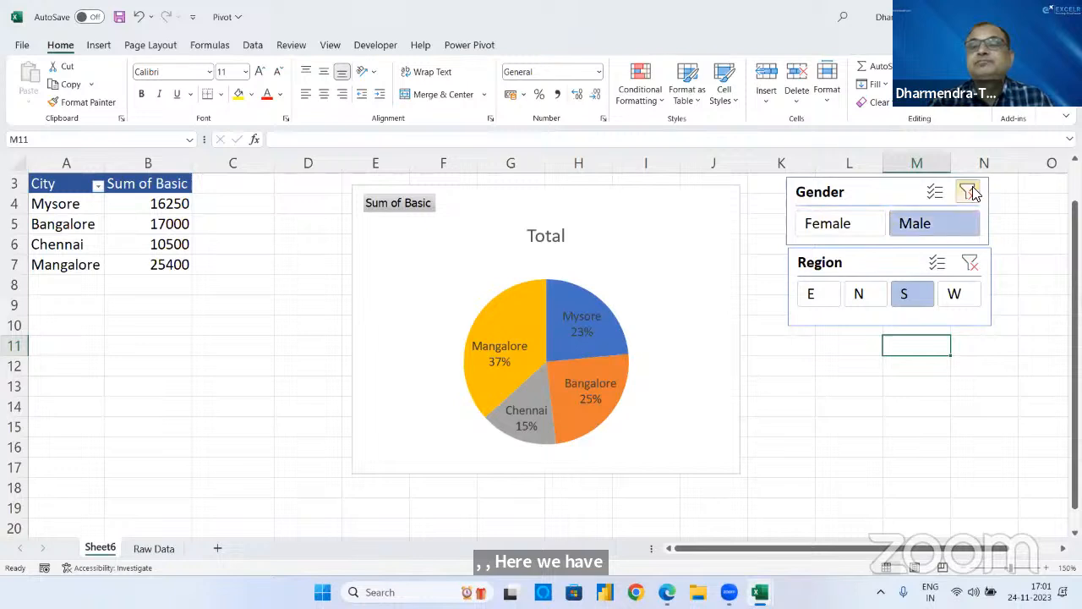
{"action": "left_click", "coordinate": [971, 193]}
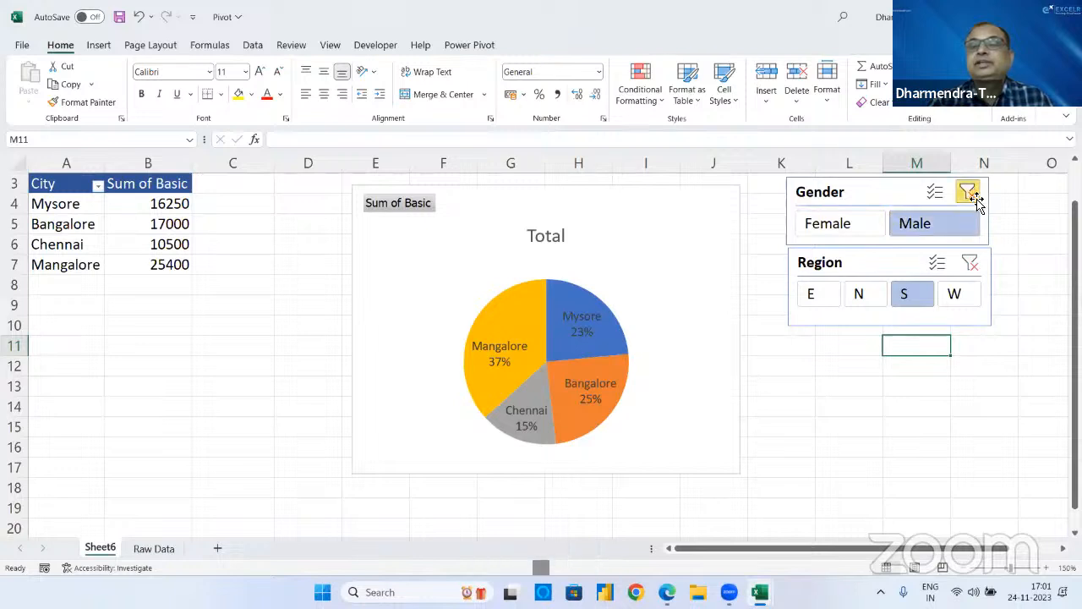
{"action": "left_click", "coordinate": [970, 263]}
- Filter the city summary to region W, view Male, and switch the Gender slicer to Female
{"action": "left_click", "coordinate": [959, 300]}
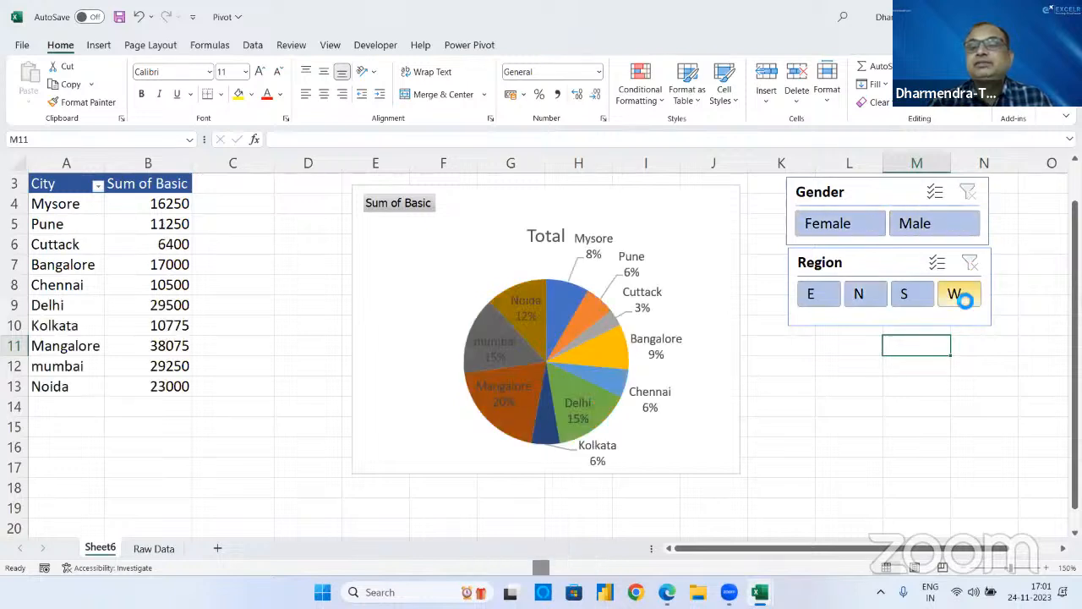
{"action": "left_click", "coordinate": [920, 224]}
{"action": "left_click", "coordinate": [848, 224]}
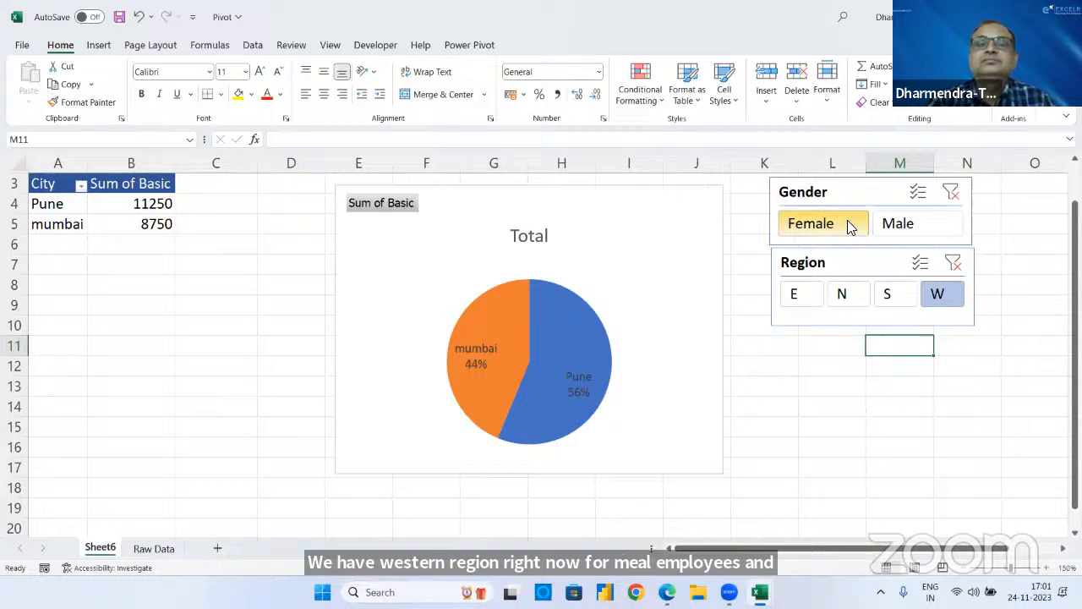
{"action": "left_click", "coordinate": [848, 221]}
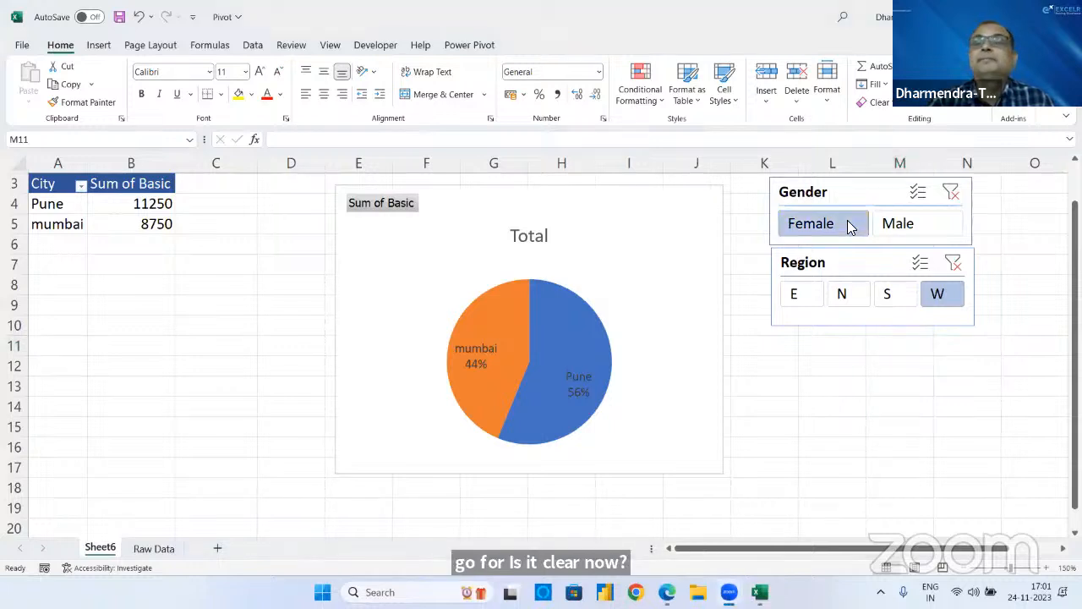
- Clear the Gender and Region filters and delete both slicers from the sheet
{"action": "left_click", "coordinate": [957, 194]}
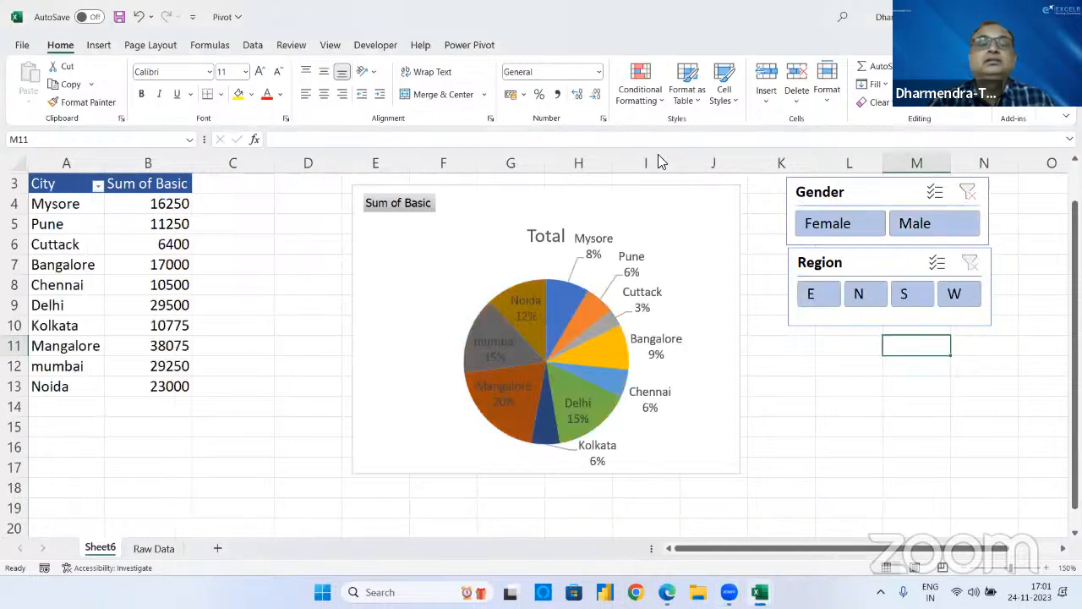
{"action": "left_click", "coordinate": [579, 80]}
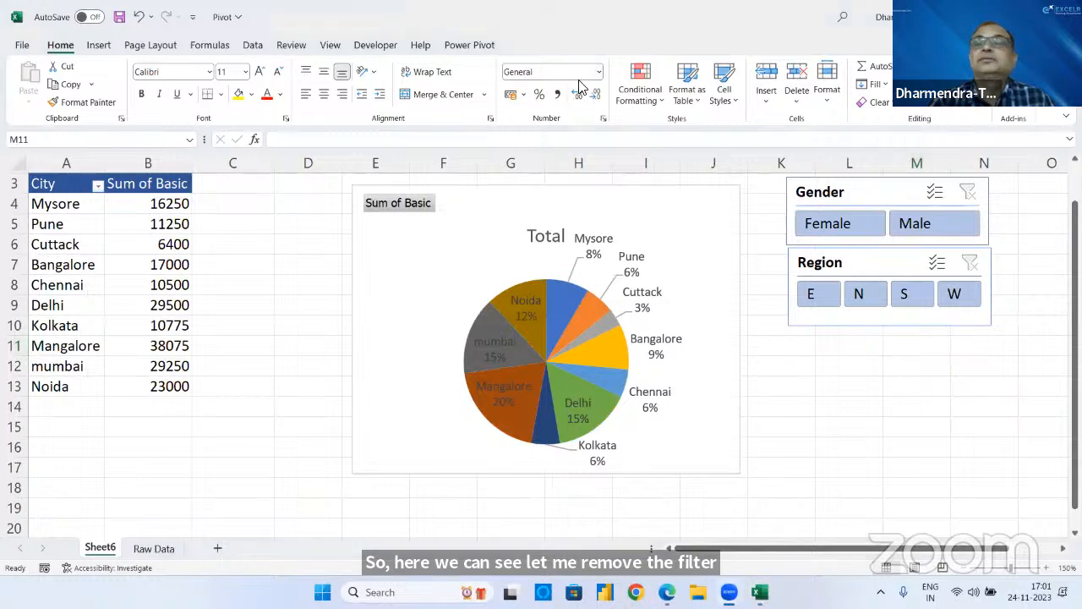
{"action": "left_click", "coordinate": [868, 189]}
{"action": "key", "text": "Delete"}
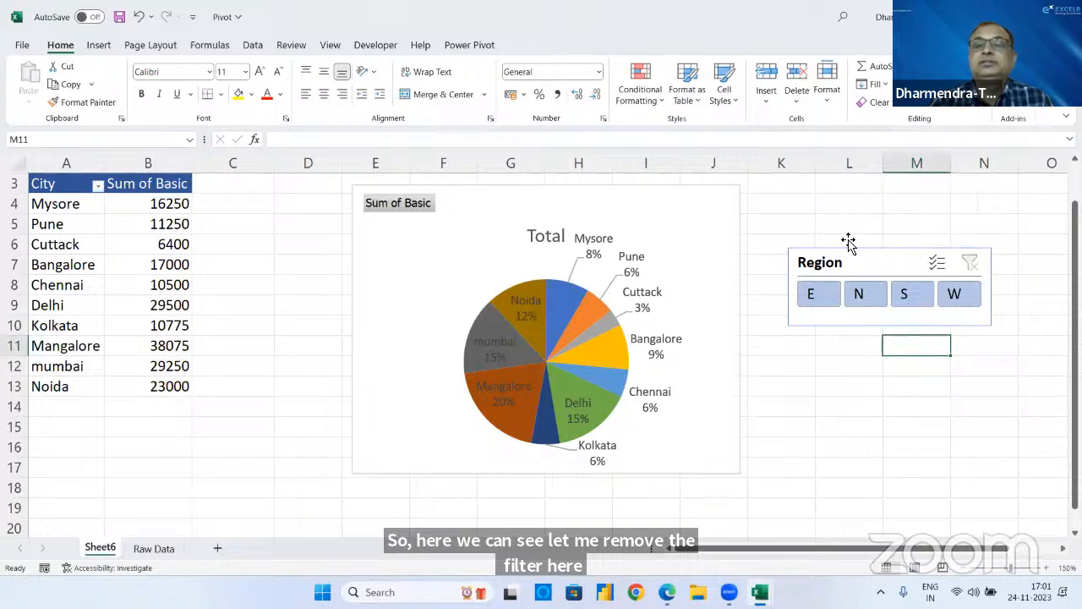
{"action": "left_click", "coordinate": [843, 258]}
{"action": "key", "text": "Delete"}
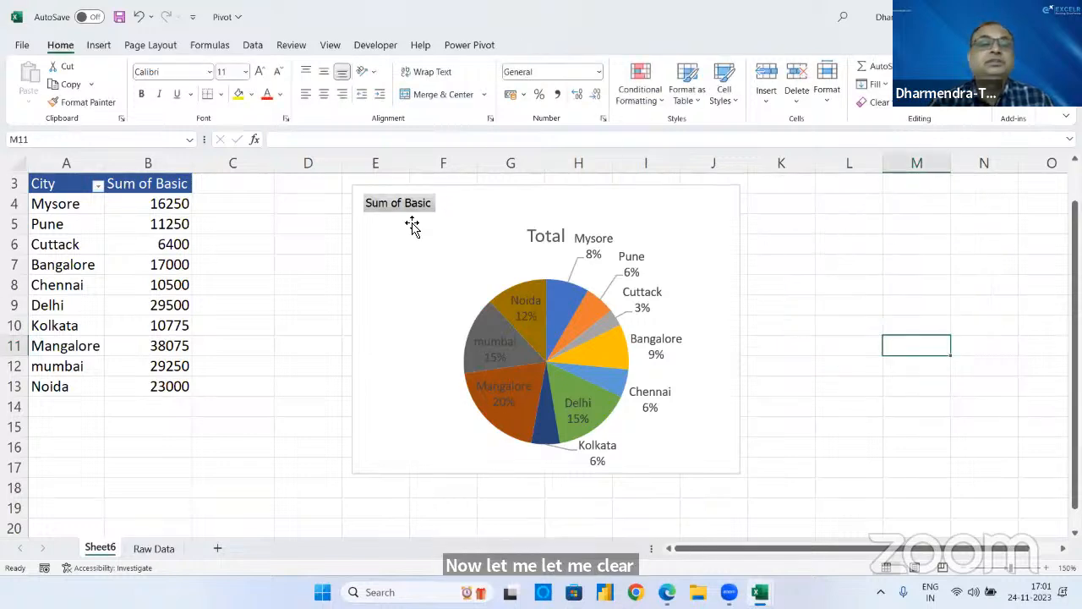
- Replace City with Employee Name as the row field of the PivotTable
{"action": "left_click", "coordinate": [46, 212]}
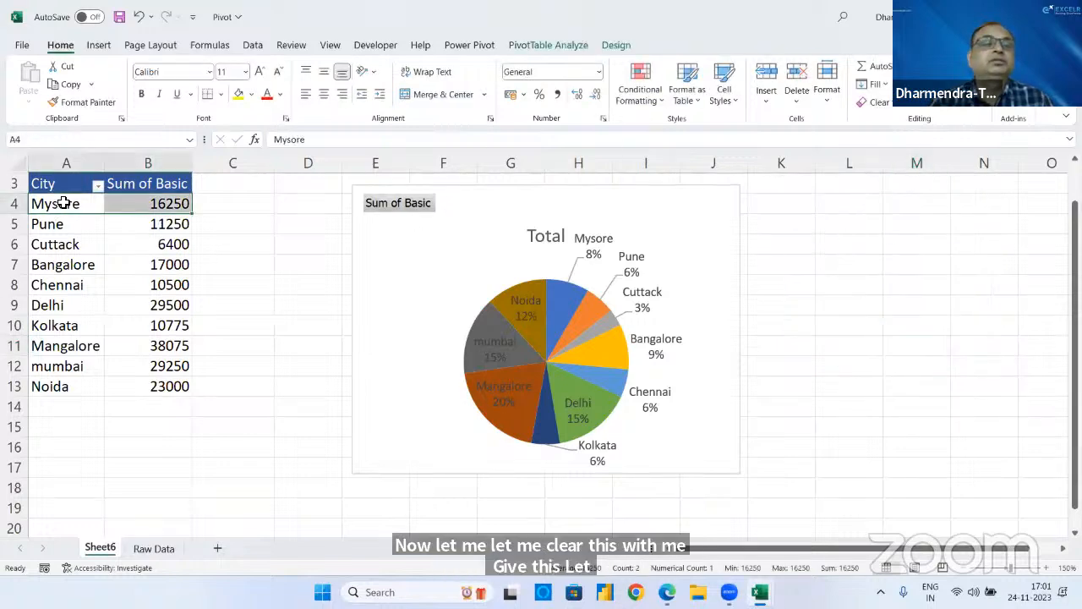
{"action": "left_click", "coordinate": [54, 204]}
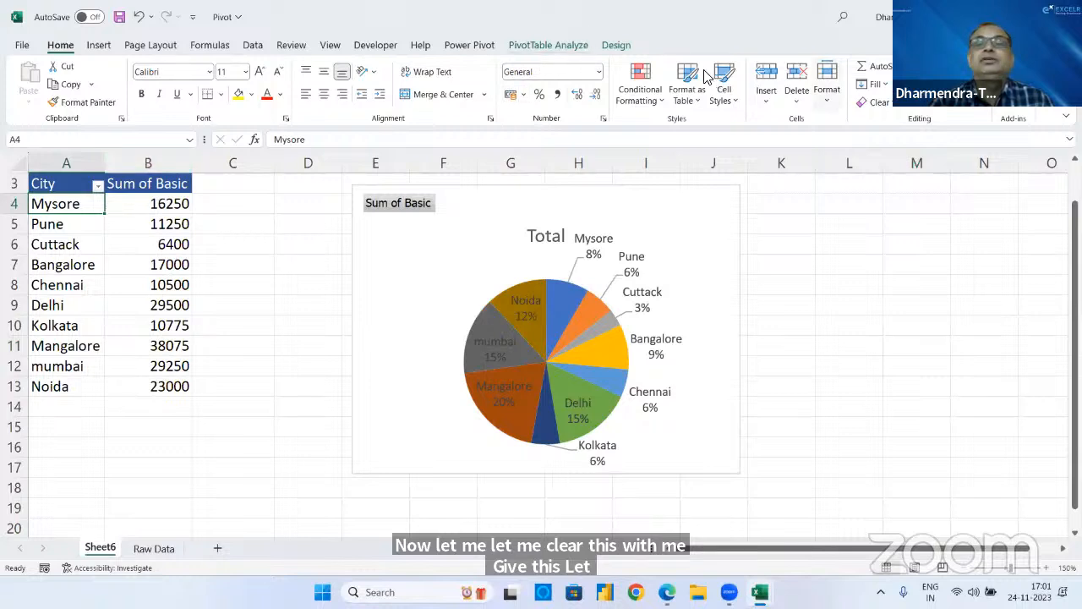
{"action": "left_click", "coordinate": [585, 47]}
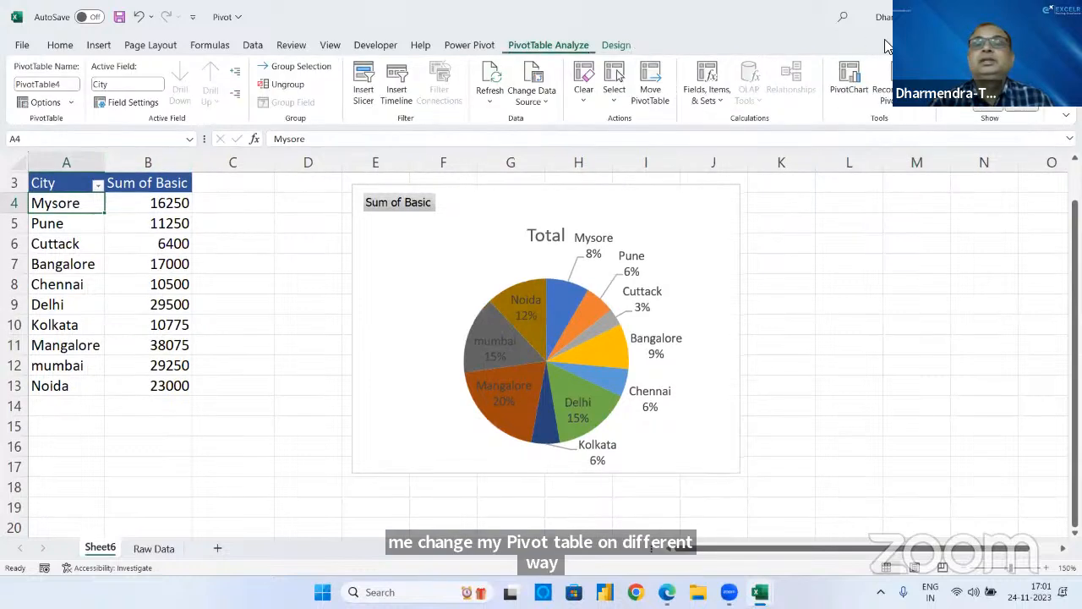
{"action": "left_click", "coordinate": [956, 85]}
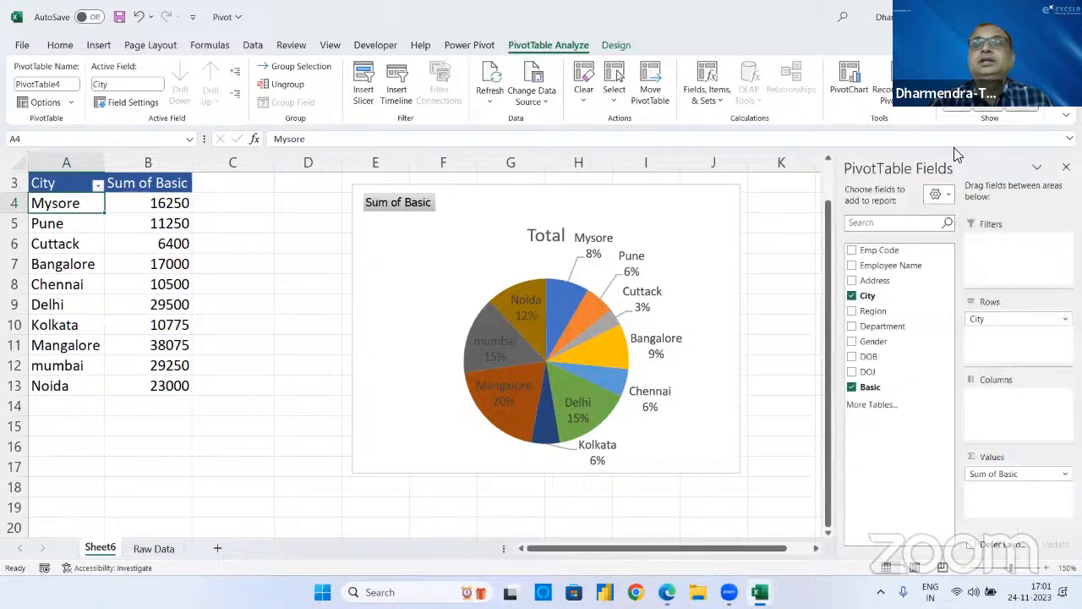
{"action": "left_click", "coordinate": [851, 296]}
{"action": "left_click", "coordinate": [851, 265]}
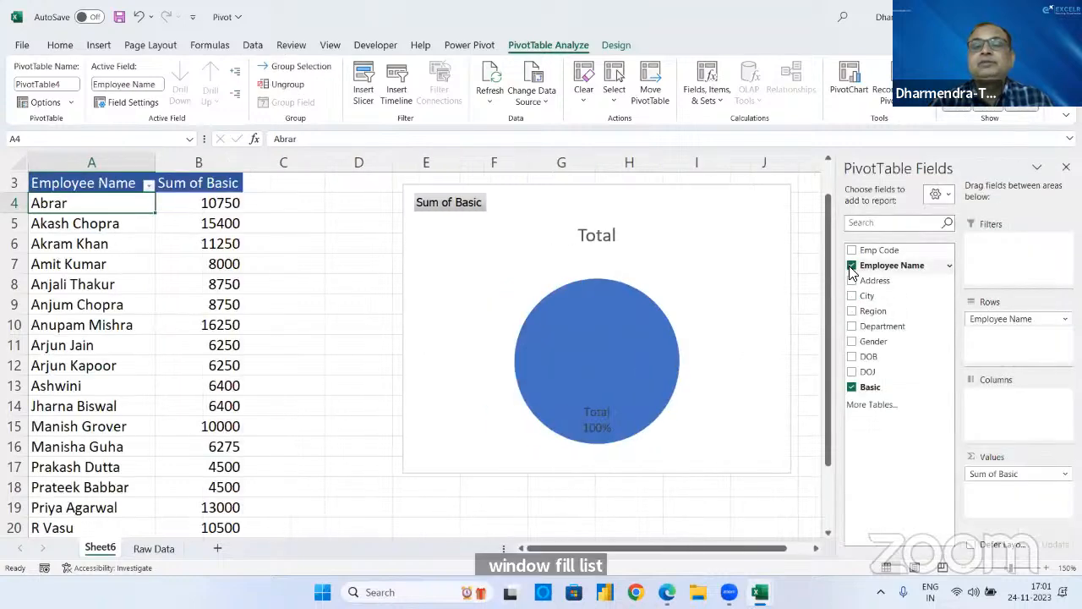
- Change the pie PivotChart to a column chart and widen it towards the PivotTable
{"action": "left_click", "coordinate": [722, 208]}
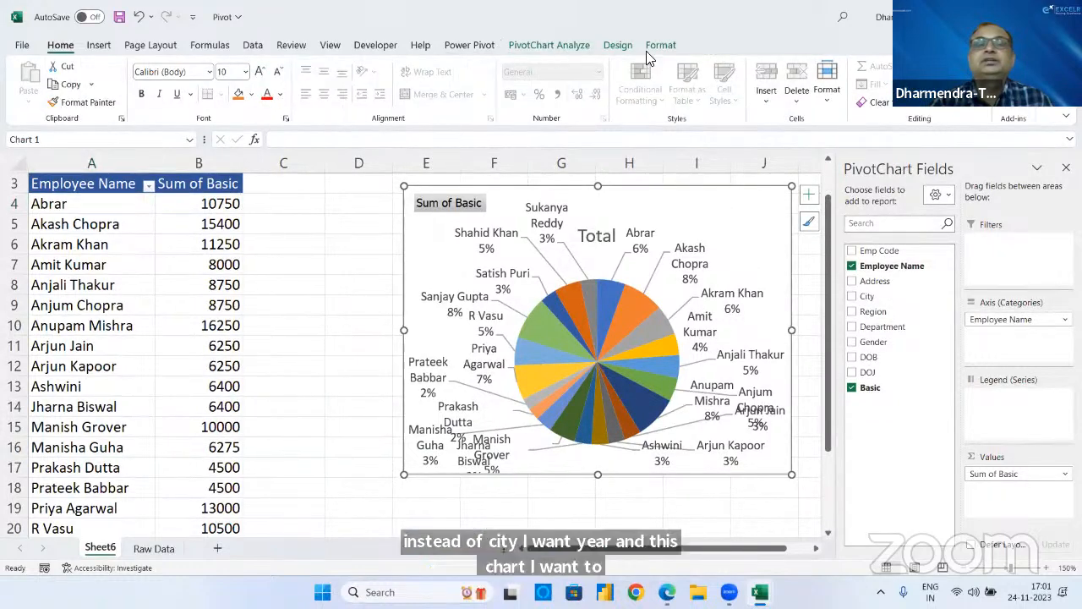
{"action": "left_click", "coordinate": [615, 48]}
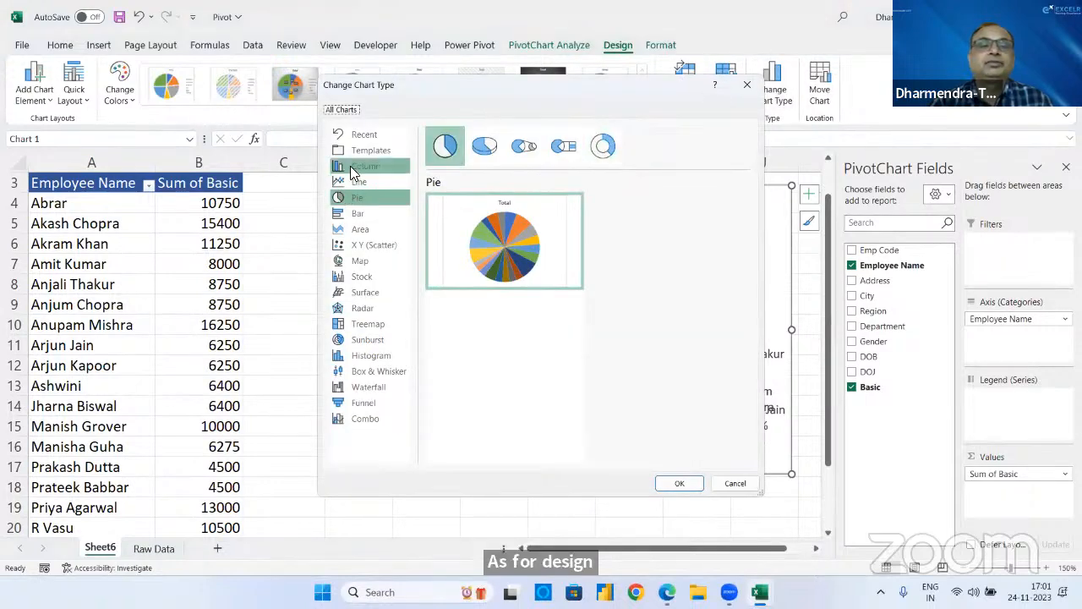
{"action": "left_click", "coordinate": [354, 169]}
{"action": "left_click", "coordinate": [684, 483]}
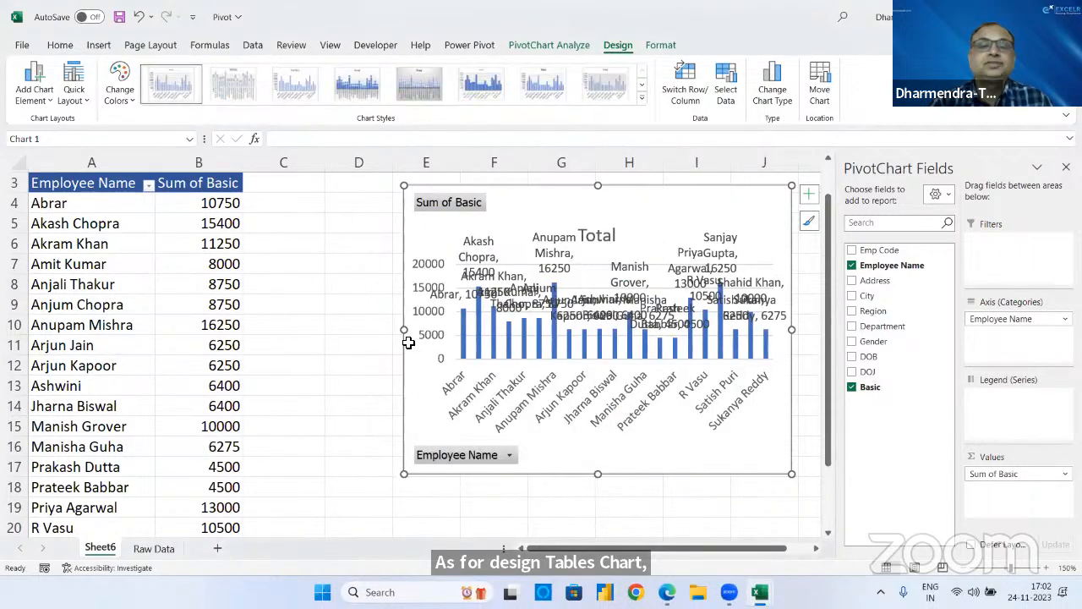
{"action": "left_click_drag", "start_coordinate": [404, 334], "coordinate": [295, 333]}
{"action": "left_click", "coordinate": [1064, 168]}
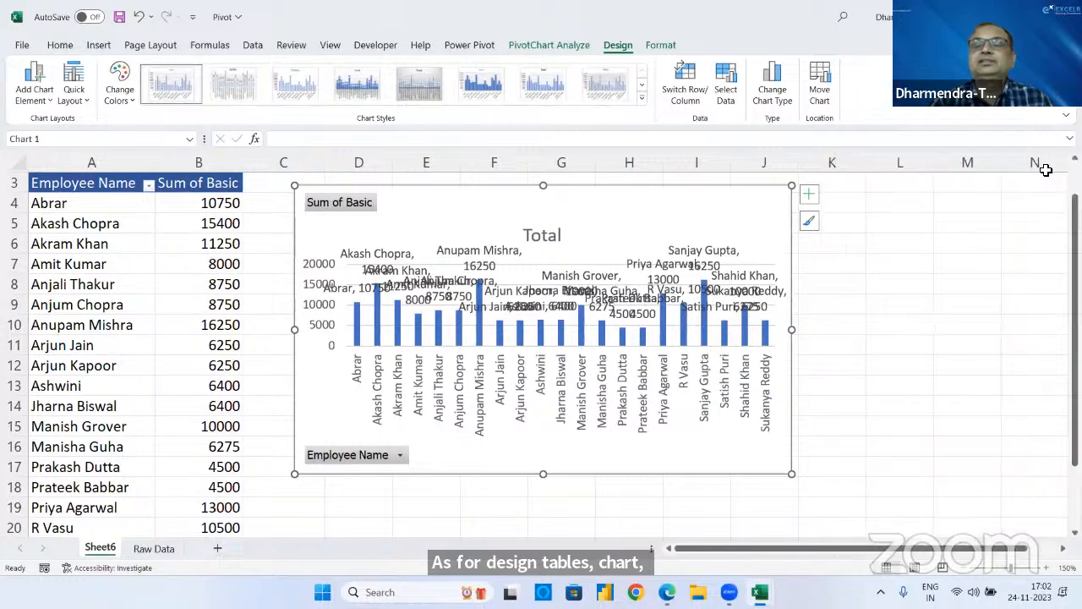
- Insert a timeline for the DOJ field into the employee PivotTable
{"action": "left_click", "coordinate": [95, 213]}
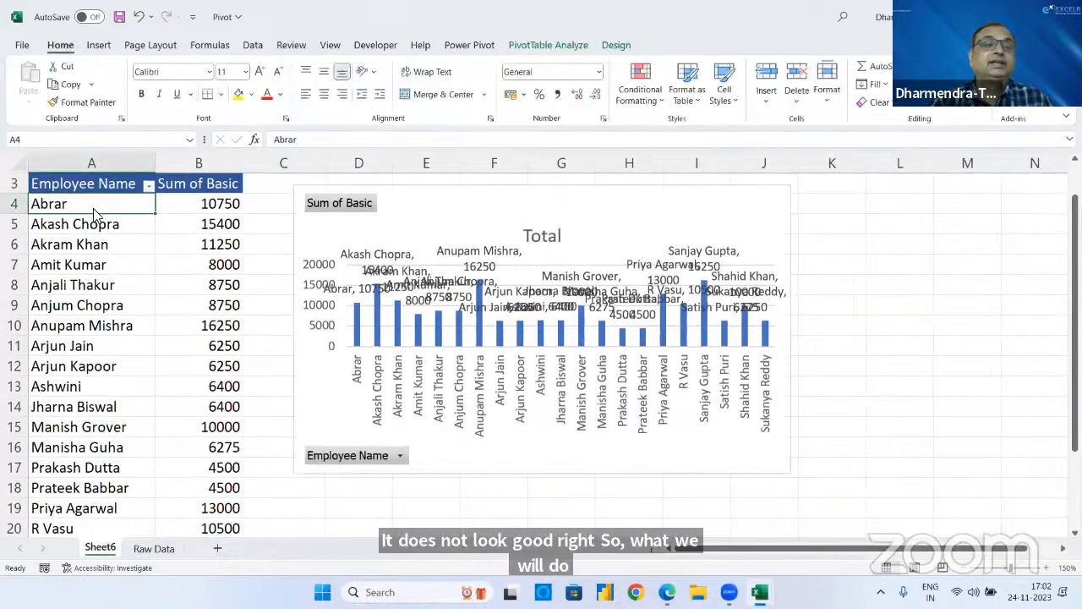
{"action": "left_click", "coordinate": [585, 48]}
{"action": "left_click", "coordinate": [399, 93]}
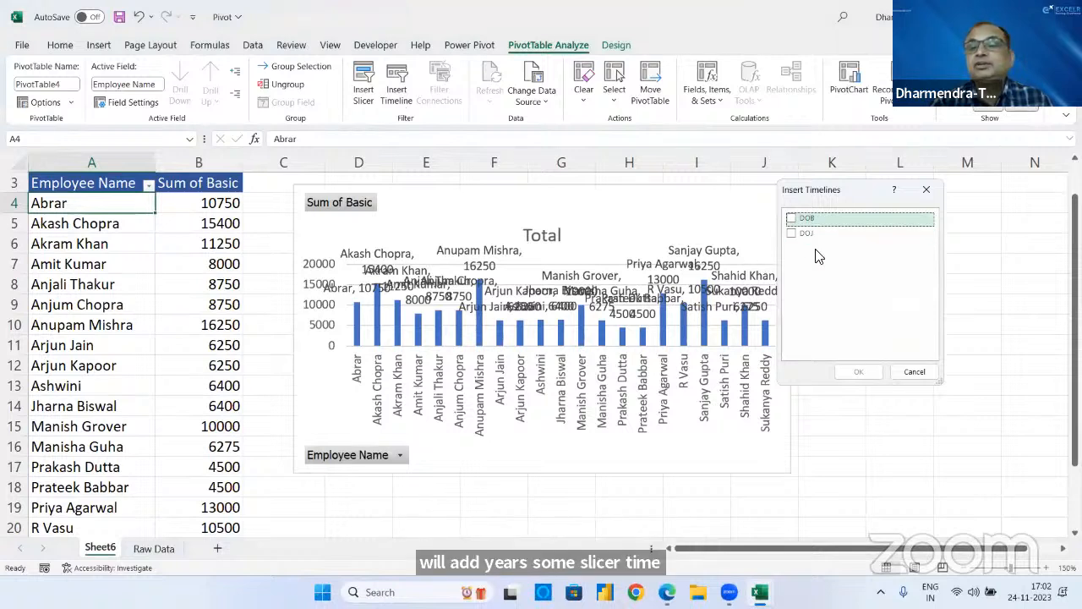
{"action": "left_click", "coordinate": [801, 243]}
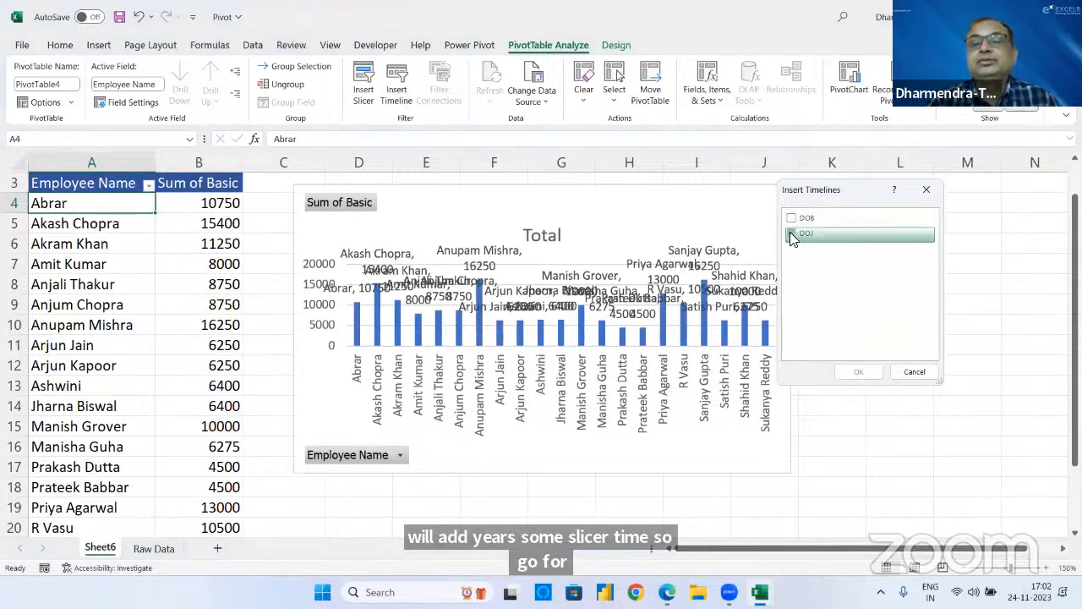
{"action": "left_click", "coordinate": [858, 372]}
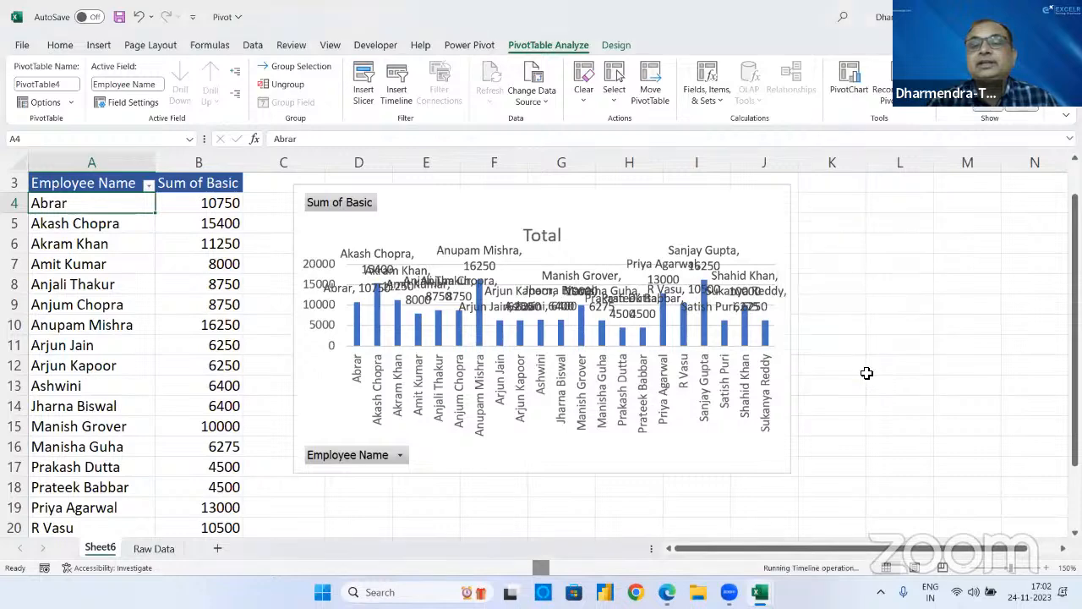
- Set the DOJ timeline to years, narrow it to about 6.5 cm, and place it beside the column chart
{"action": "left_click_drag", "start_coordinate": [694, 306], "coordinate": [901, 257]}
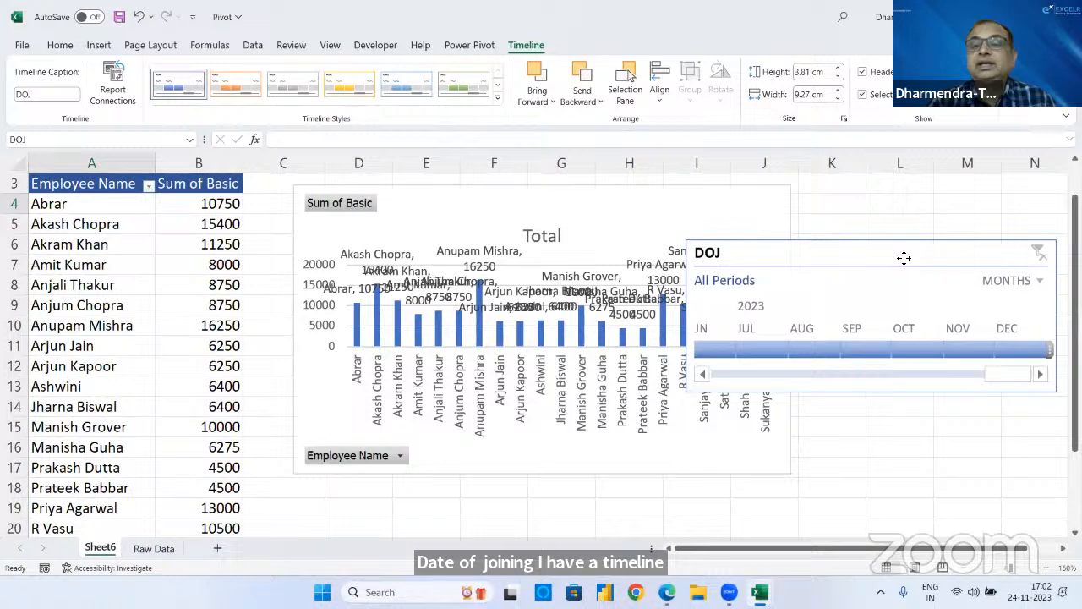
{"action": "left_click", "coordinate": [1039, 281]}
{"action": "left_click", "coordinate": [1018, 303]}
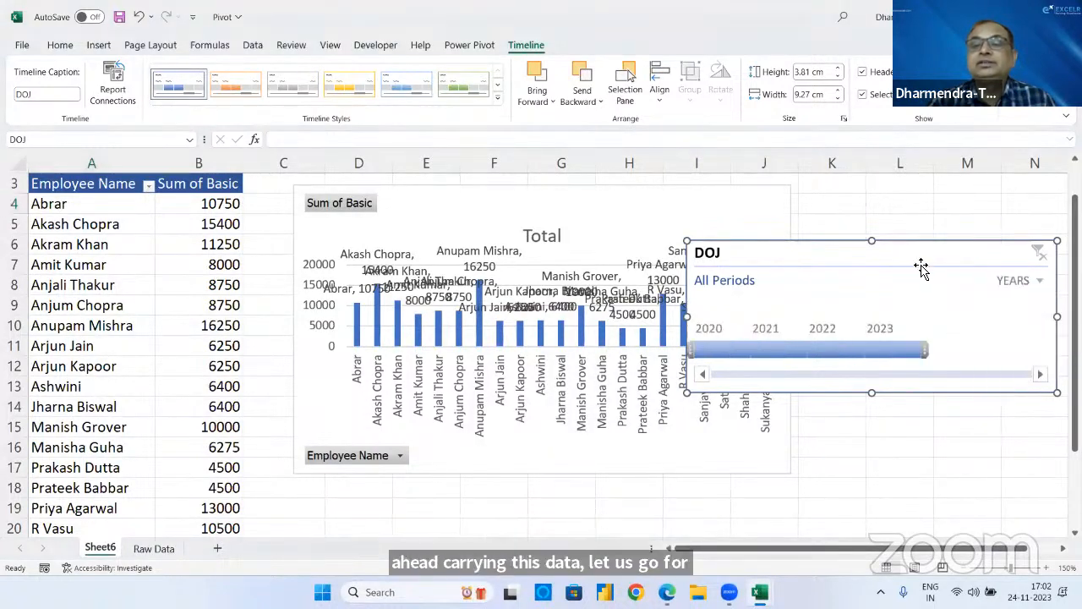
{"action": "left_click_drag", "start_coordinate": [1056, 315], "coordinate": [944, 326]}
{"action": "left_click_drag", "start_coordinate": [847, 258], "coordinate": [964, 204]}
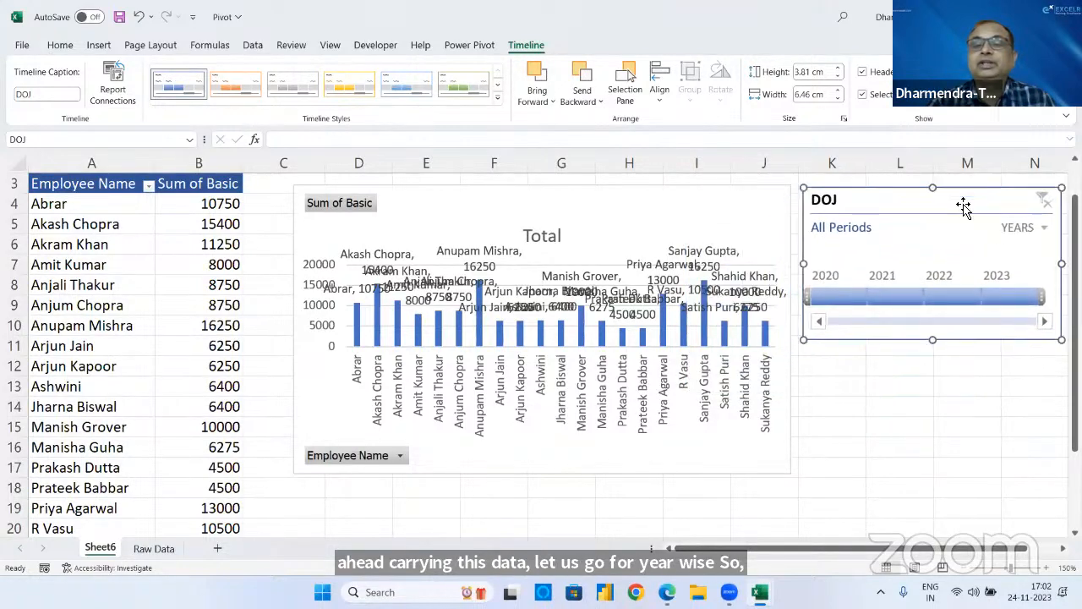
- View the employees who joined in 2020, 2021, 2022 and 2023 in turn, and clear the timeline filter
{"action": "left_click", "coordinate": [846, 298]}
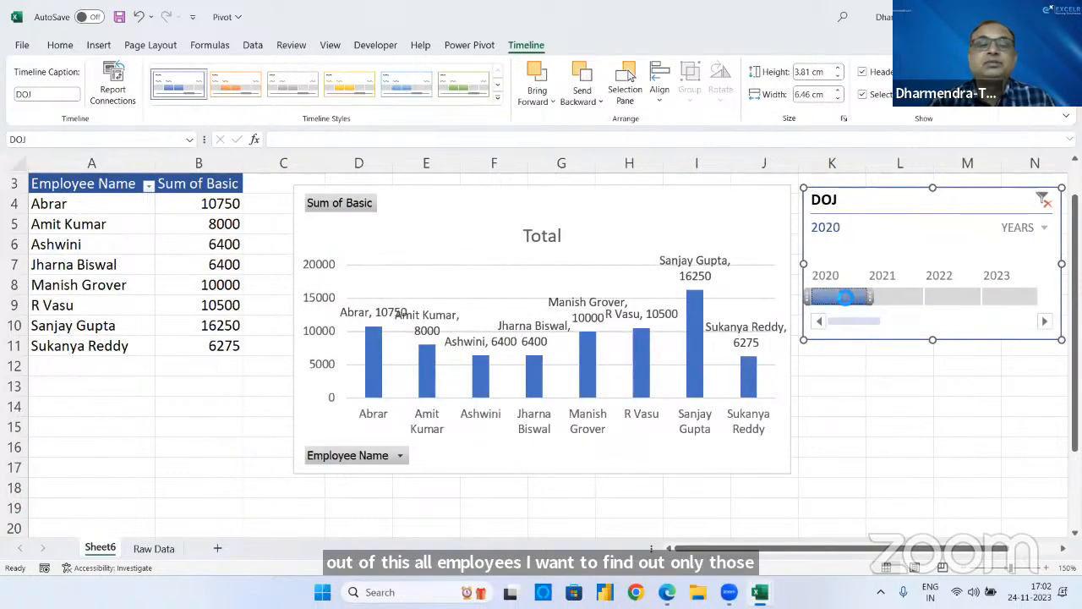
{"action": "left_click", "coordinate": [898, 304]}
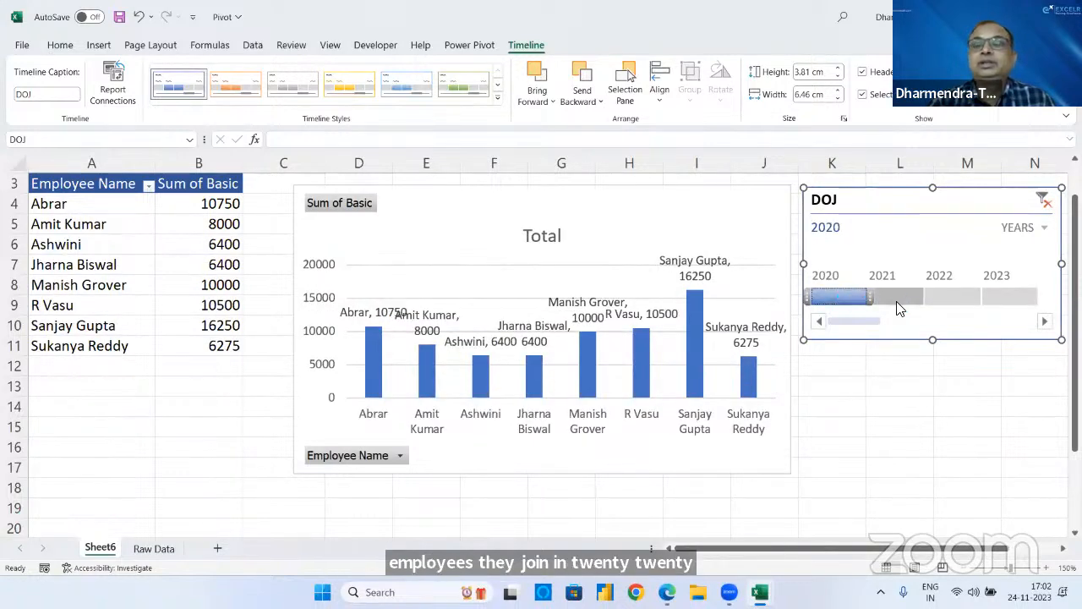
{"action": "left_click", "coordinate": [948, 296]}
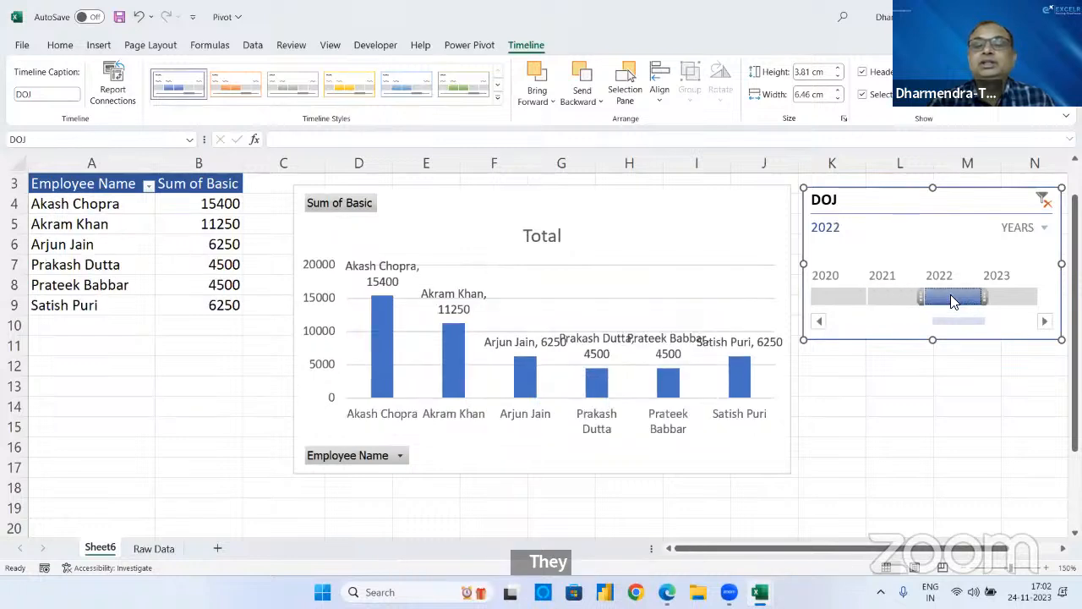
{"action": "left_click", "coordinate": [1002, 298]}
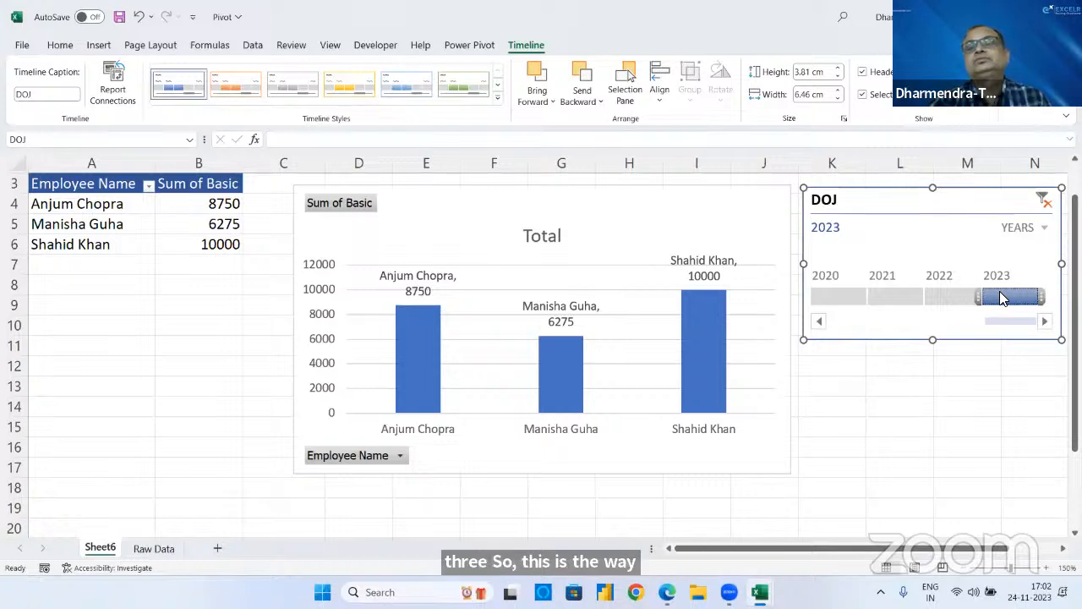
{"action": "left_click", "coordinate": [1045, 200]}
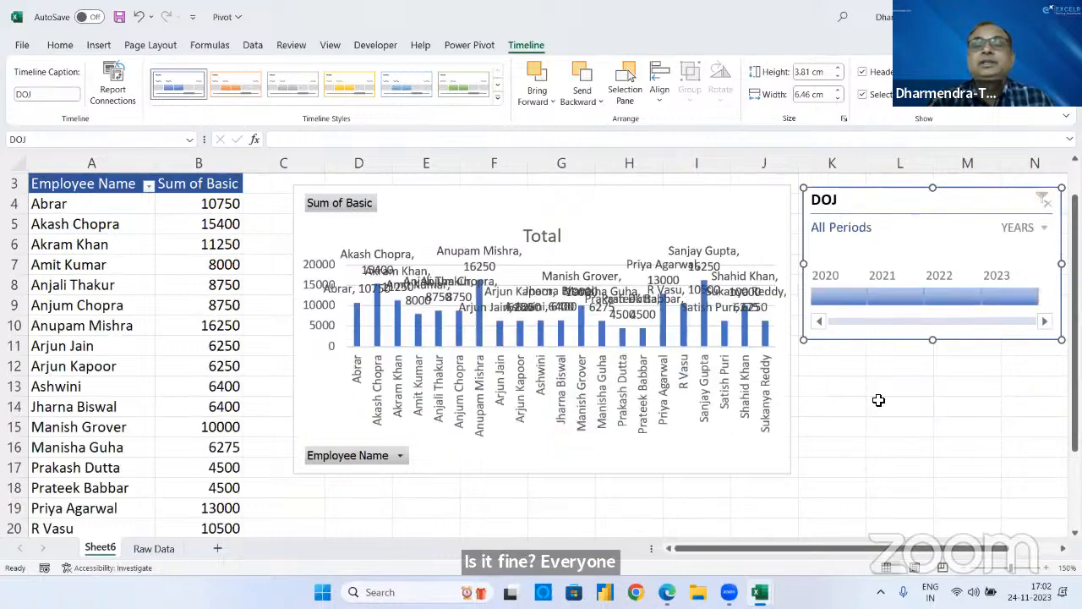
- Delete the DOJ timeline from the sheet
{"action": "left_click", "coordinate": [878, 399]}
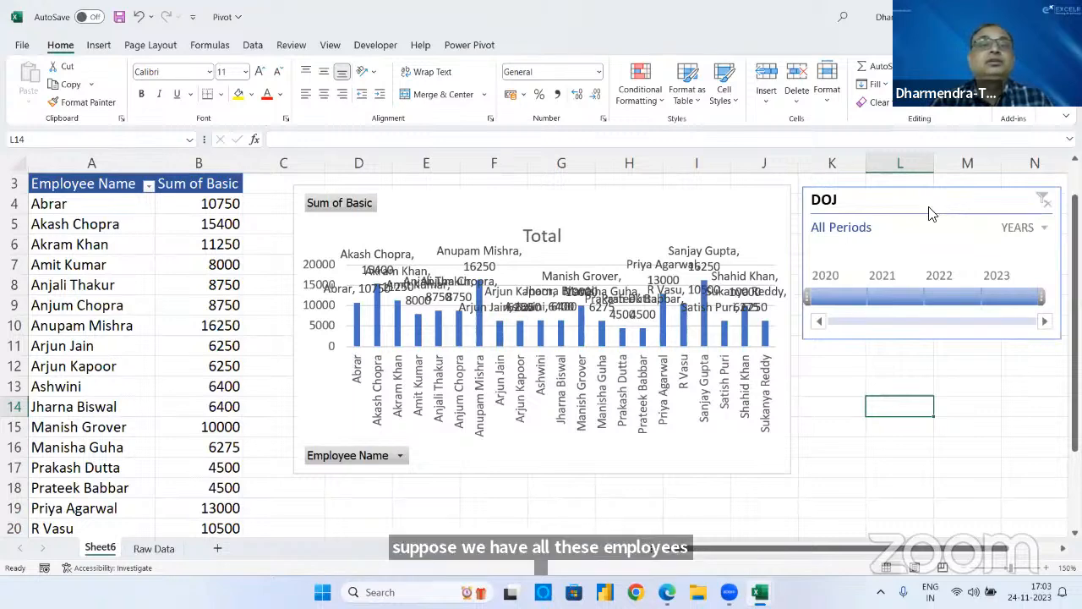
{"action": "left_click", "coordinate": [929, 208]}
{"action": "key", "text": "Delete"}
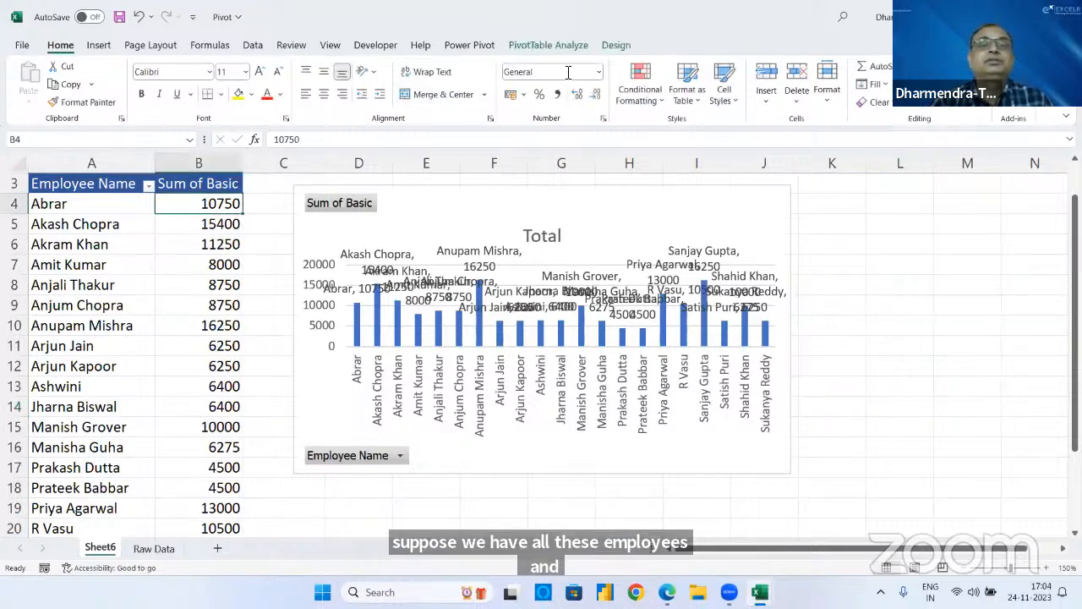
- Insert a timeline for the DOB field into the employee PivotTable
{"action": "left_click", "coordinate": [528, 46]}
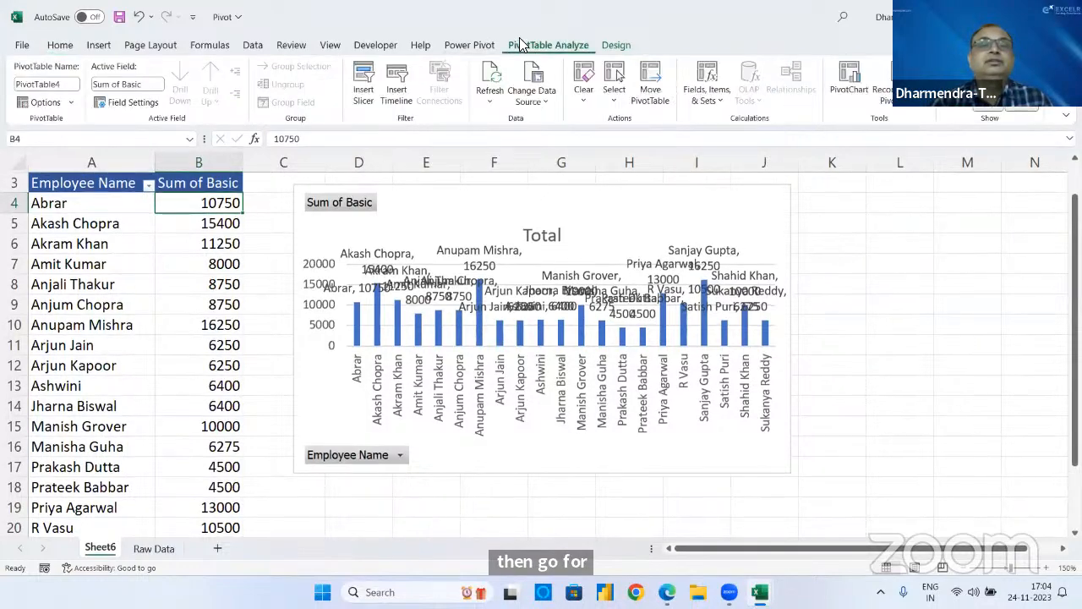
{"action": "left_click", "coordinate": [388, 93]}
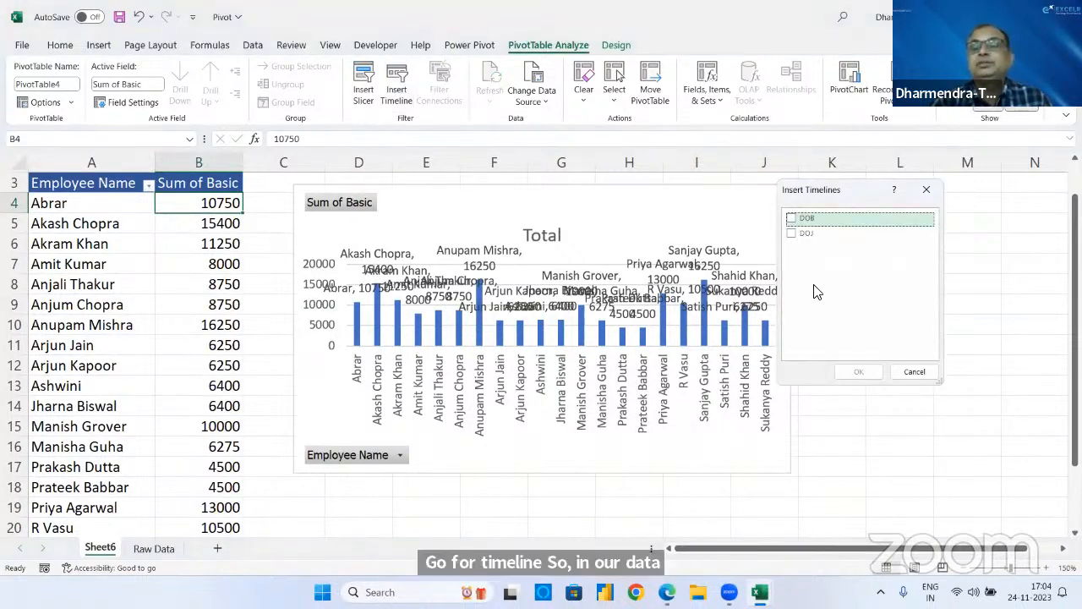
{"action": "left_click", "coordinate": [791, 218]}
{"action": "left_click", "coordinate": [859, 371]}
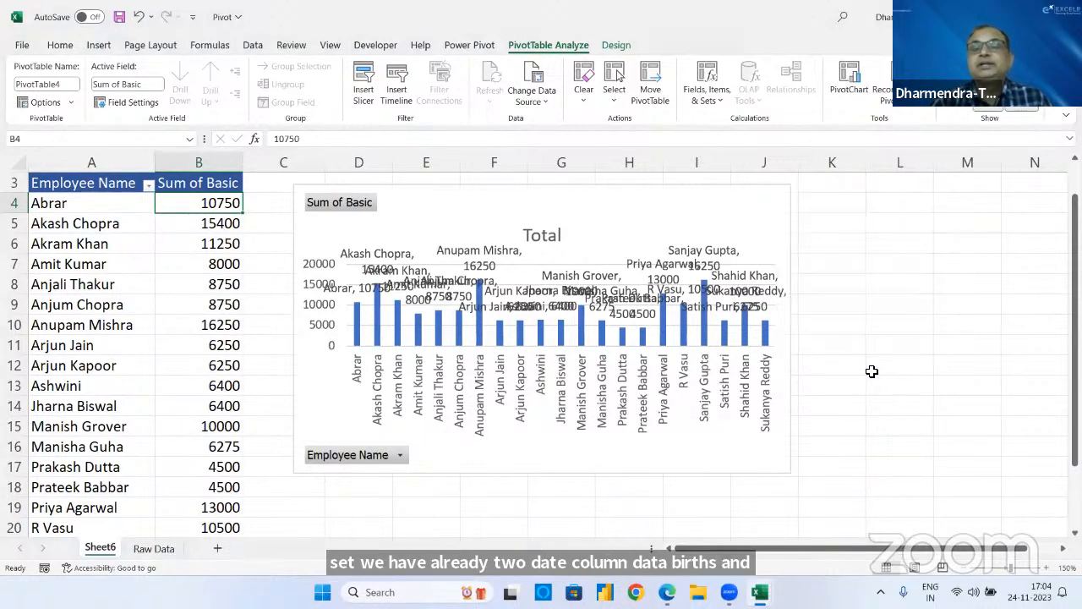
- Set the DOB timeline to years and move it off the column chart into the empty columns beside it
{"action": "left_click", "coordinate": [726, 330]}
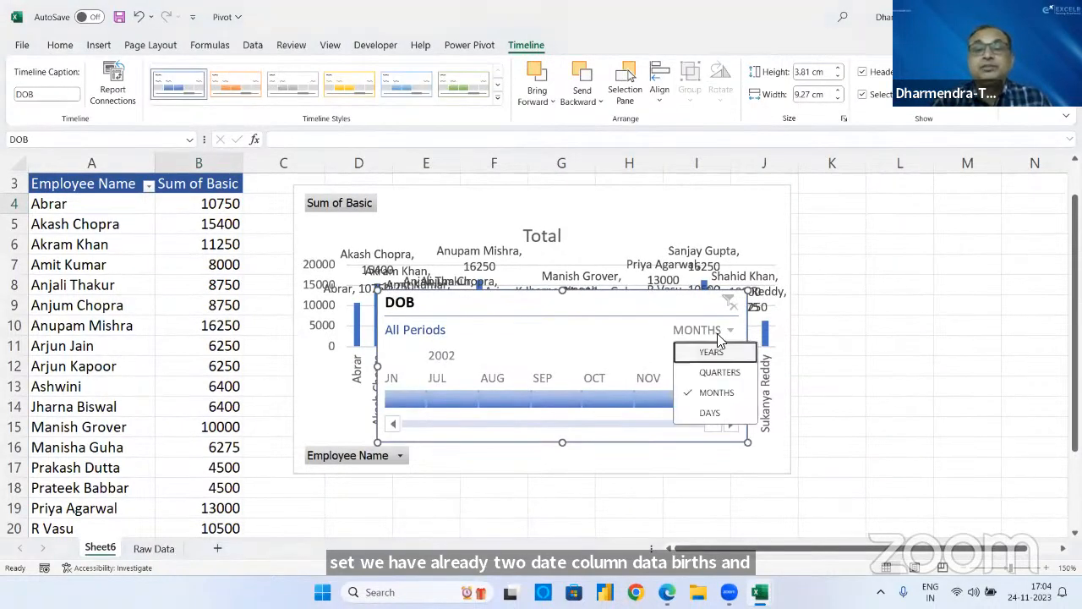
{"action": "left_click", "coordinate": [711, 351]}
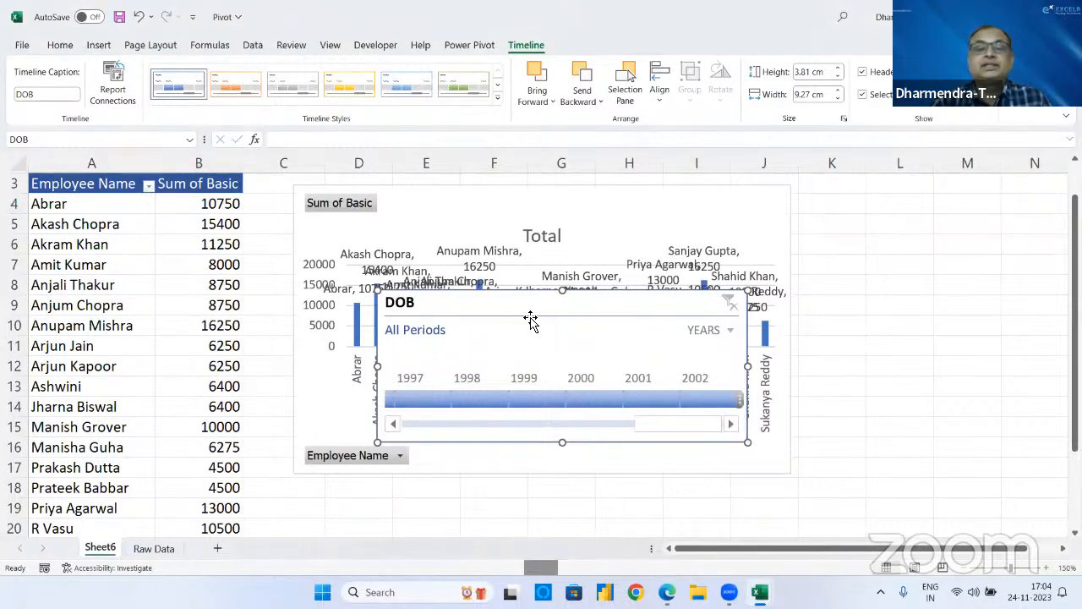
{"action": "left_click_drag", "start_coordinate": [526, 300], "coordinate": [964, 268]}
- Filter the employee summary by birth year on the DOB timeline, viewing 1997, 1998 and 1999 in turn
{"action": "left_click", "coordinate": [866, 363]}
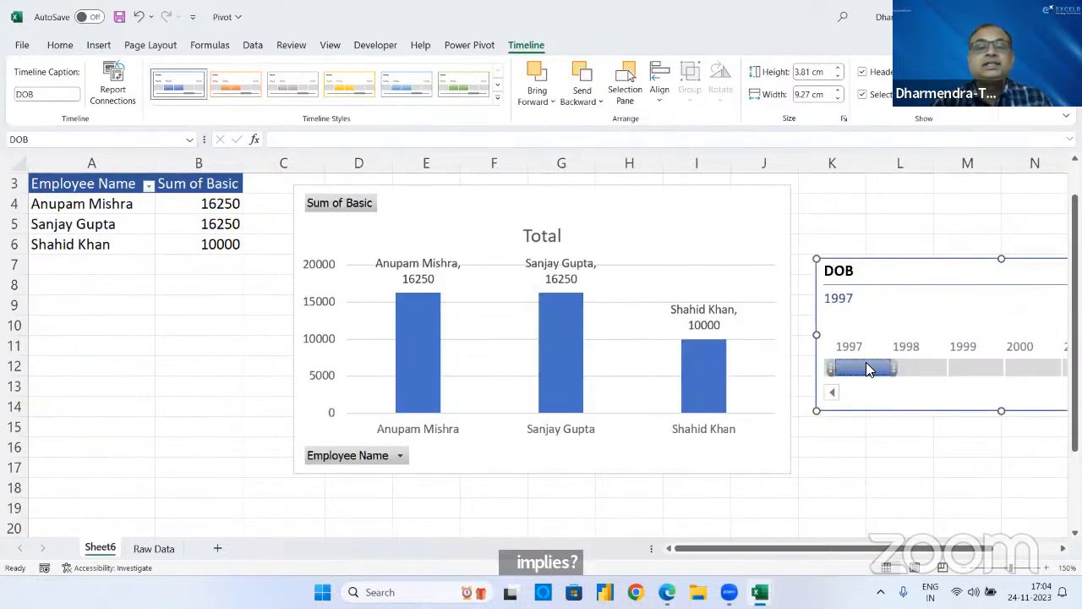
{"action": "left_click", "coordinate": [921, 365]}
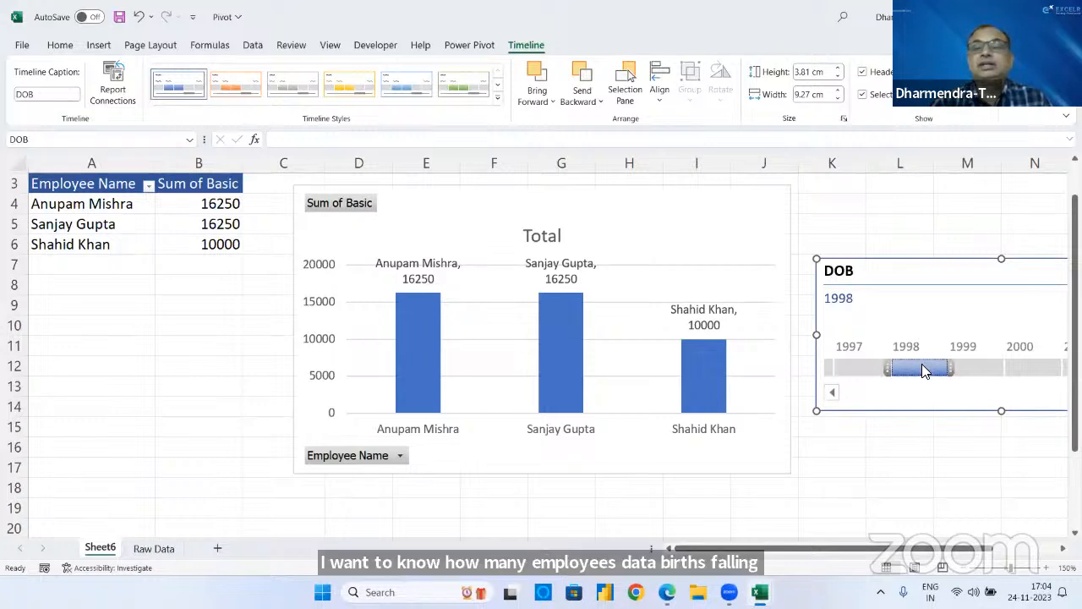
{"action": "left_click", "coordinate": [980, 365]}
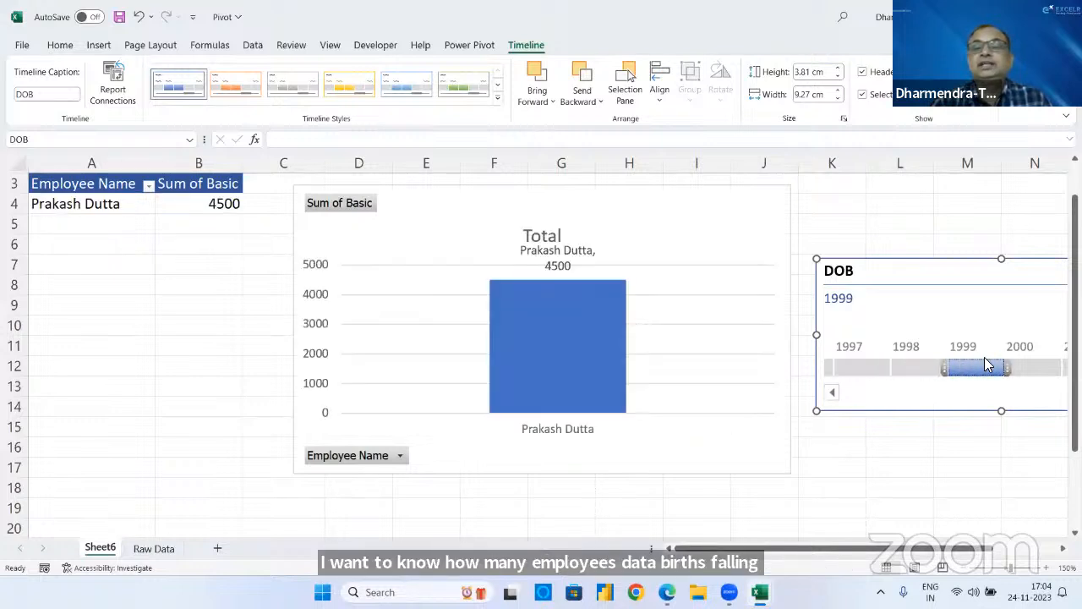
- Filter the employee summary by birth years 2000, 2001 and 2002 in turn, and move the DOB timeline over the column chart's upper-right corner
{"action": "left_click", "coordinate": [1042, 367]}
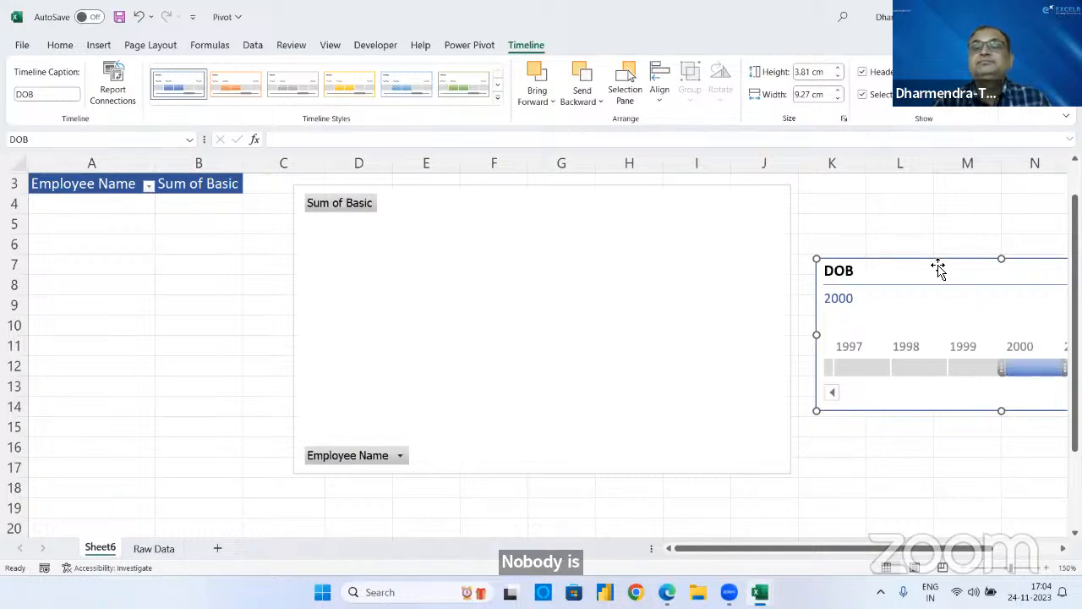
{"action": "left_click_drag", "start_coordinate": [938, 268], "coordinate": [725, 280]}
{"action": "left_click", "coordinate": [871, 381]}
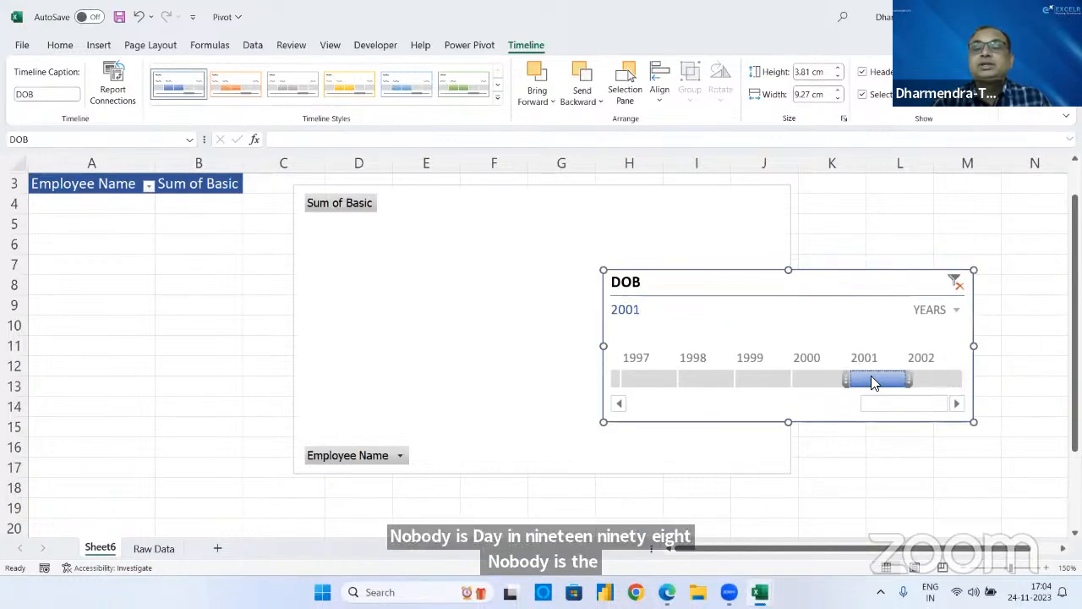
{"action": "left_click", "coordinate": [937, 377]}
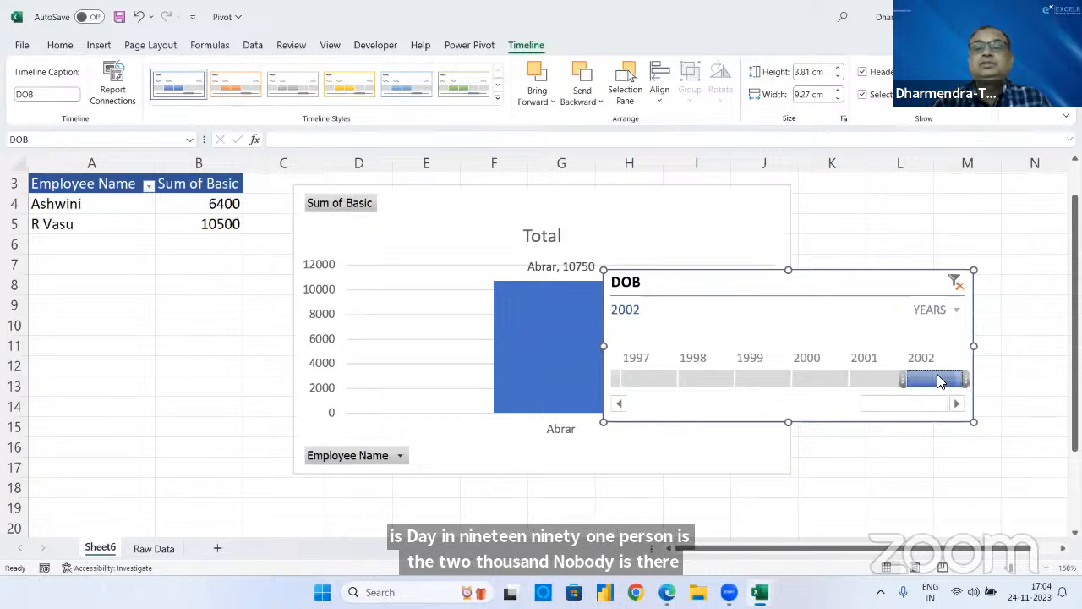
{"action": "left_click_drag", "start_coordinate": [785, 267], "coordinate": [873, 199]}
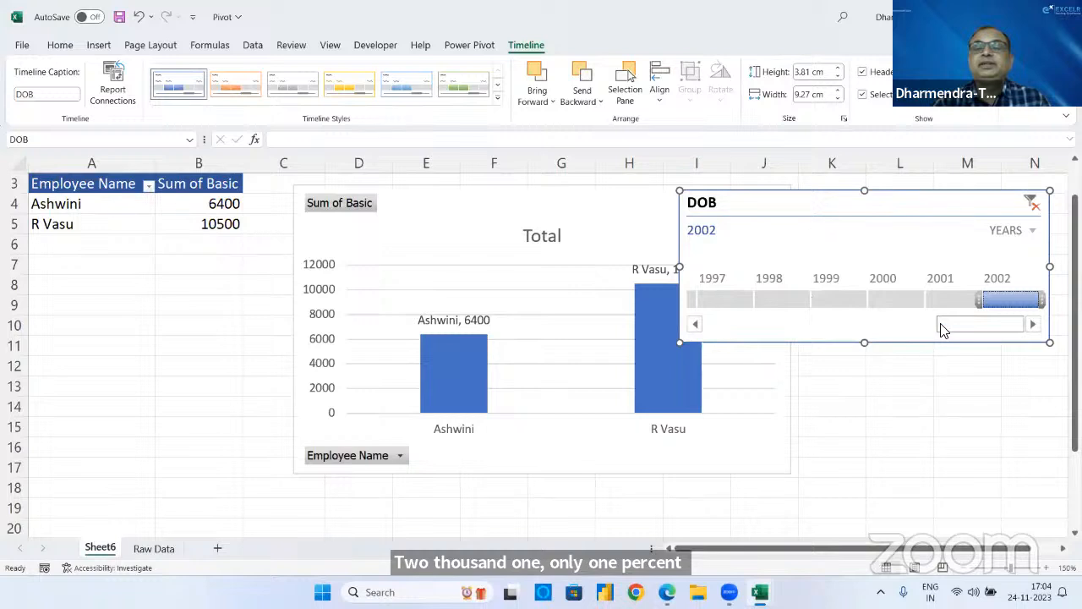
- Filter the employee summary by each birth year from 1980 to 1984 in turn, and clear the DOB timeline filter to include all periods
{"action": "left_click_drag", "start_coordinate": [944, 330], "coordinate": [701, 327]}
{"action": "left_click", "coordinate": [707, 301]}
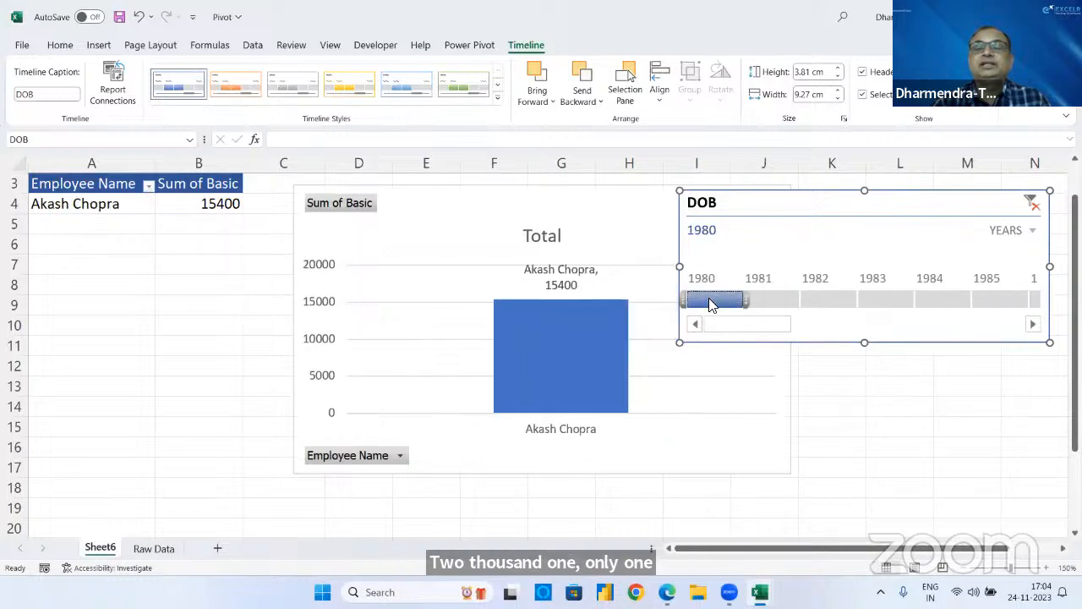
{"action": "left_click", "coordinate": [781, 301]}
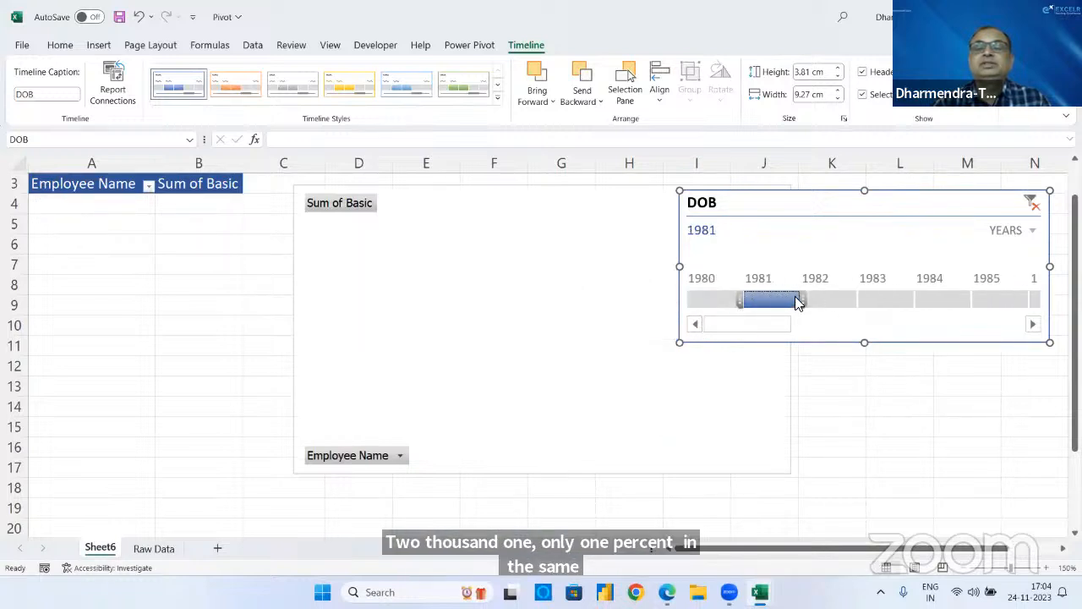
{"action": "left_click", "coordinate": [825, 298]}
{"action": "left_click", "coordinate": [889, 296]}
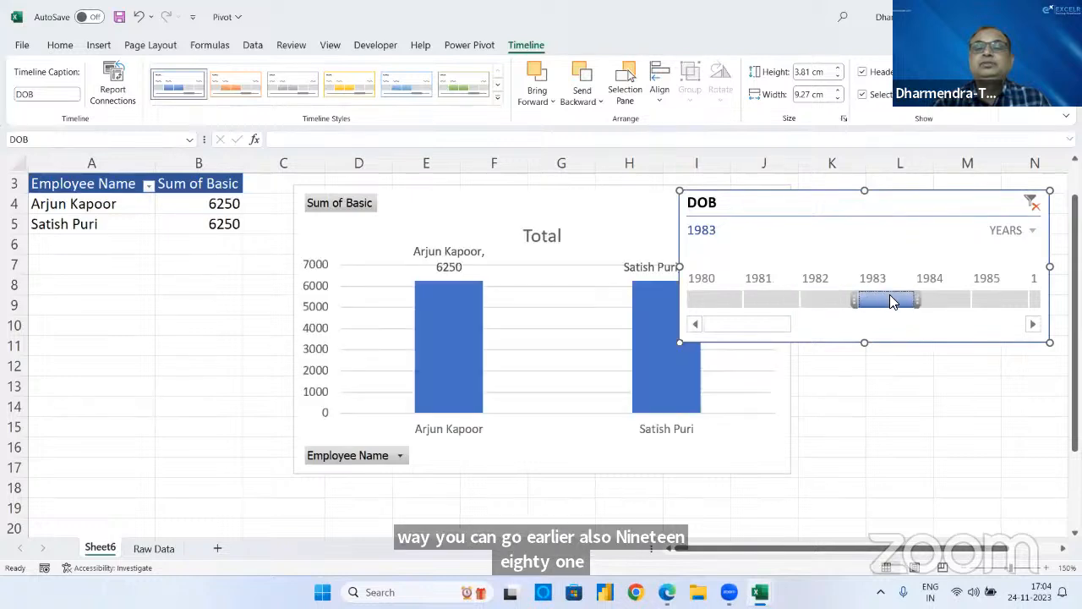
{"action": "left_click", "coordinate": [919, 299]}
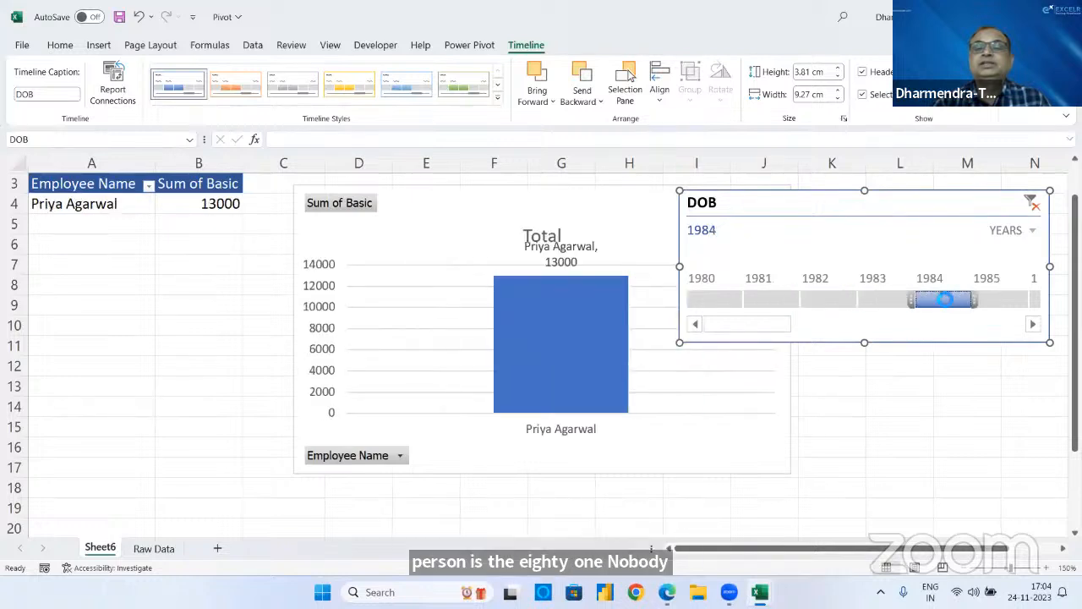
{"action": "left_click", "coordinate": [1032, 204]}
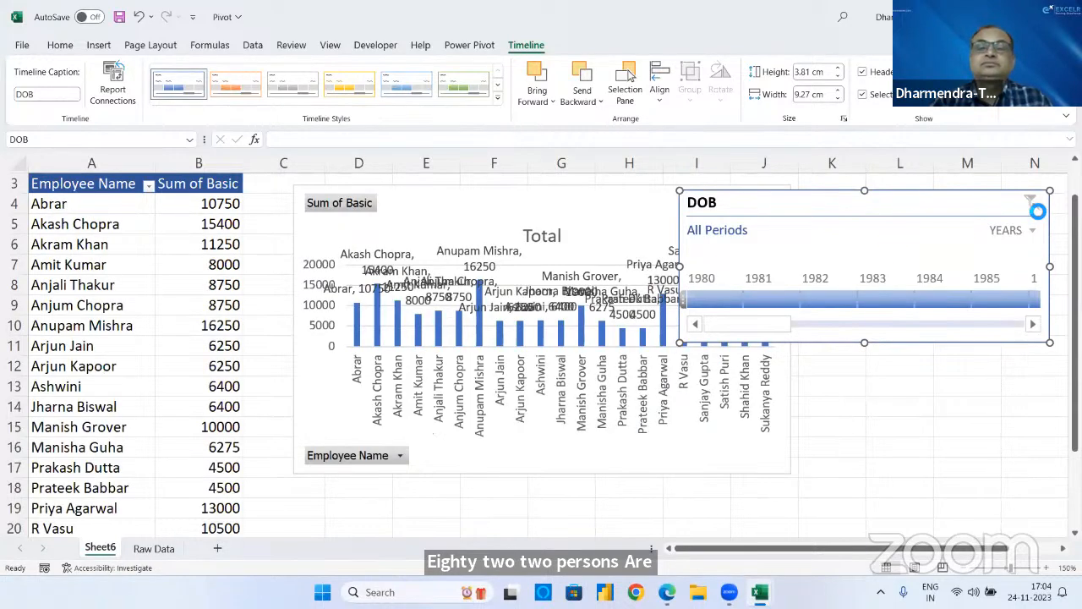